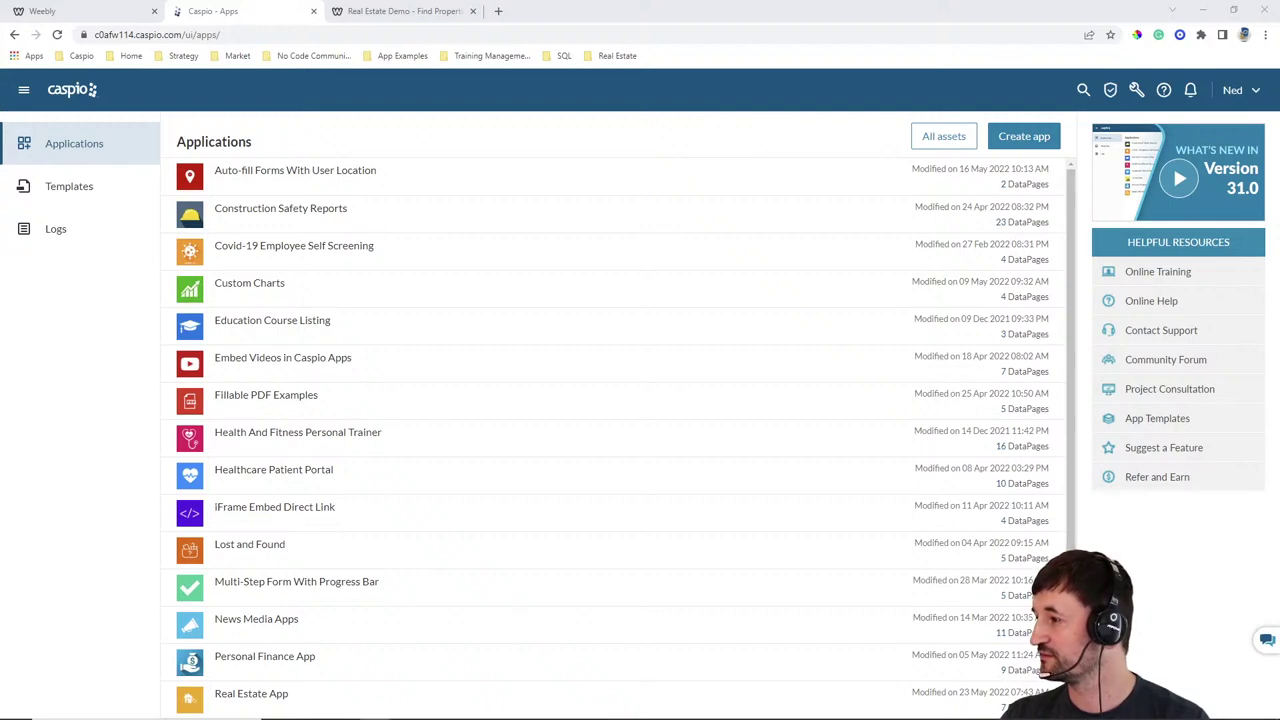
Switch from the Caspio applications list to the Weebly site editor for Real Estate Demo
{"action": "left_click", "coordinate": [790, 17]}
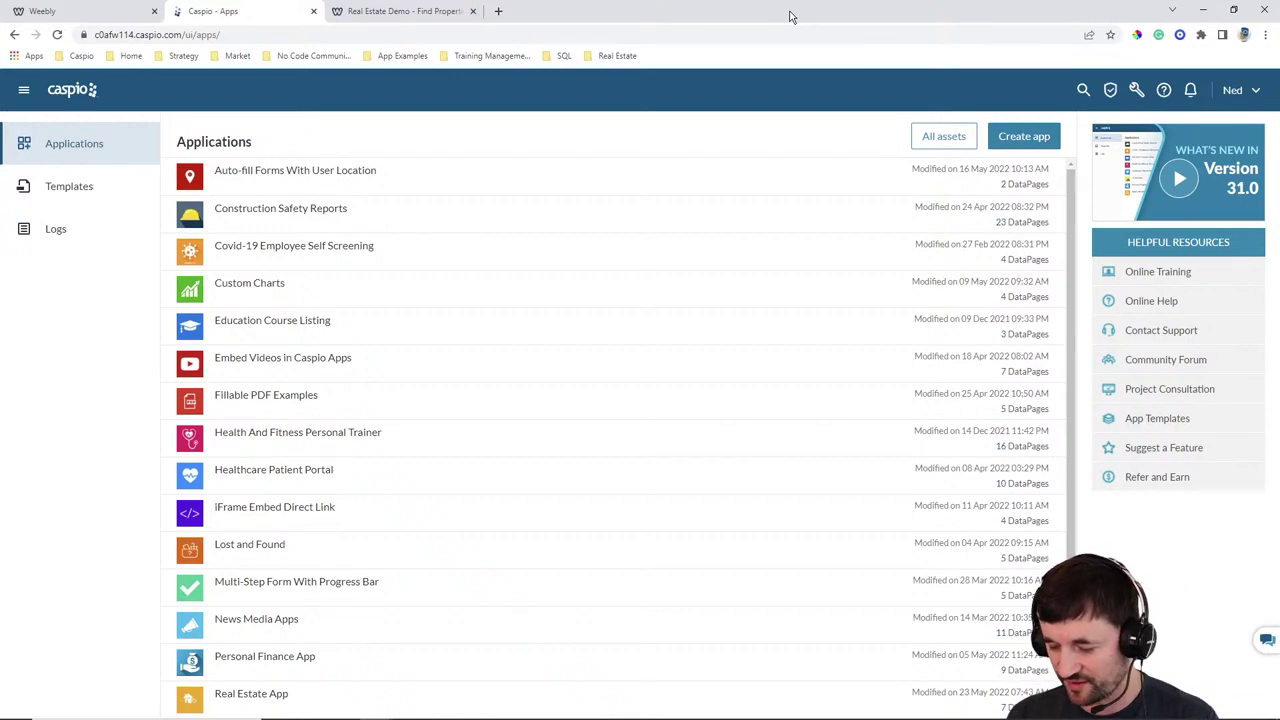
{"action": "left_click", "coordinate": [102, 16]}
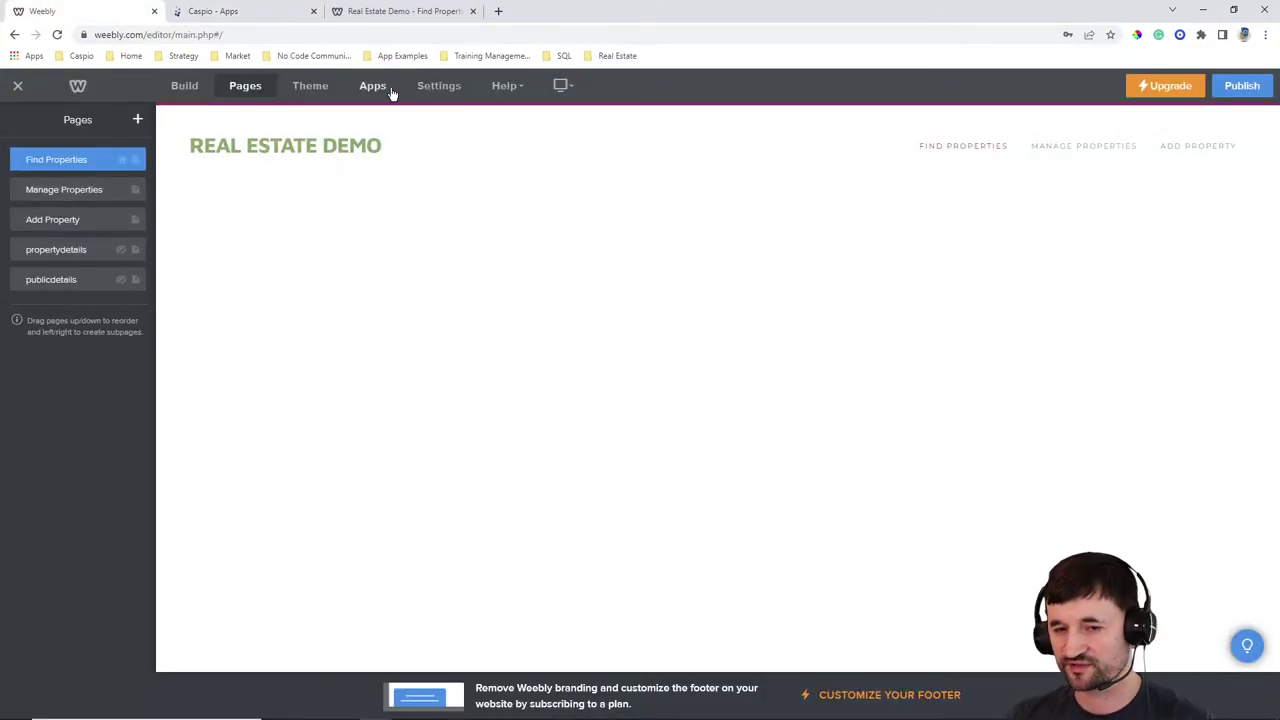
View the published Real Estate Demo site's Find Properties page with its two listings
{"action": "left_click", "coordinate": [408, 14]}
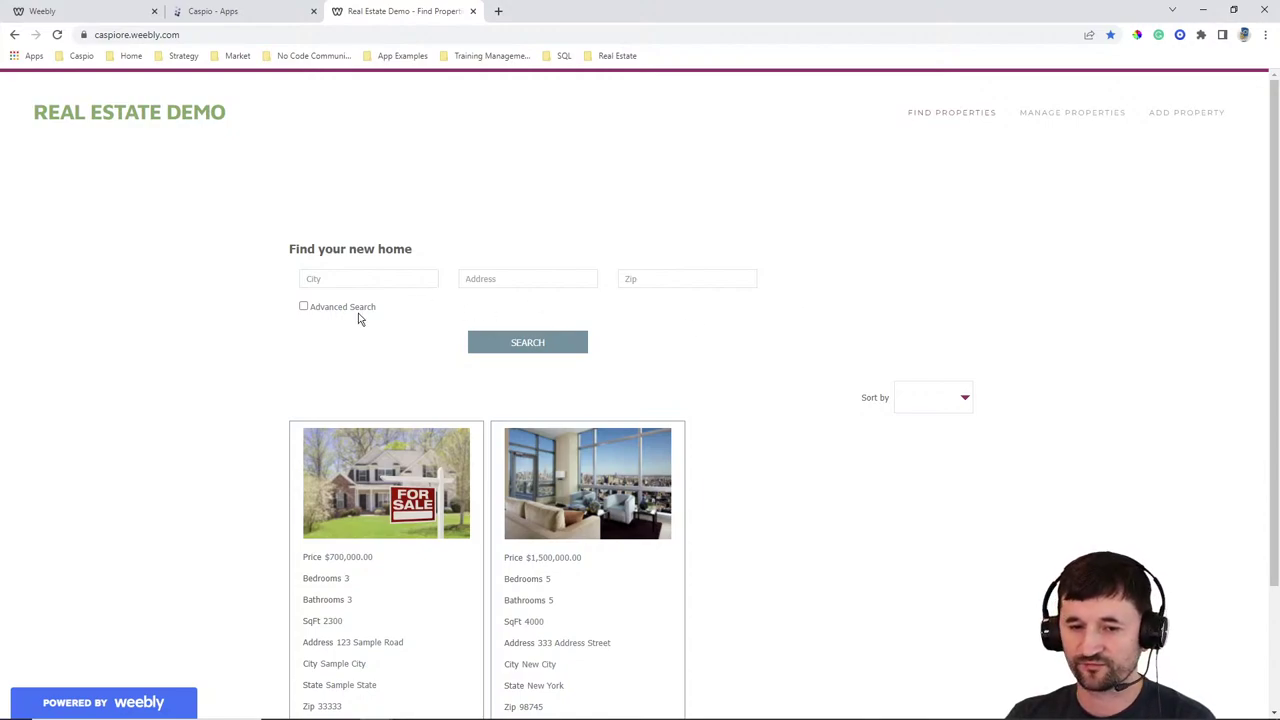
Toggle Advanced Search on and off, browse the results, and open the 333 Address Street listing's details
{"action": "left_click", "coordinate": [304, 307]}
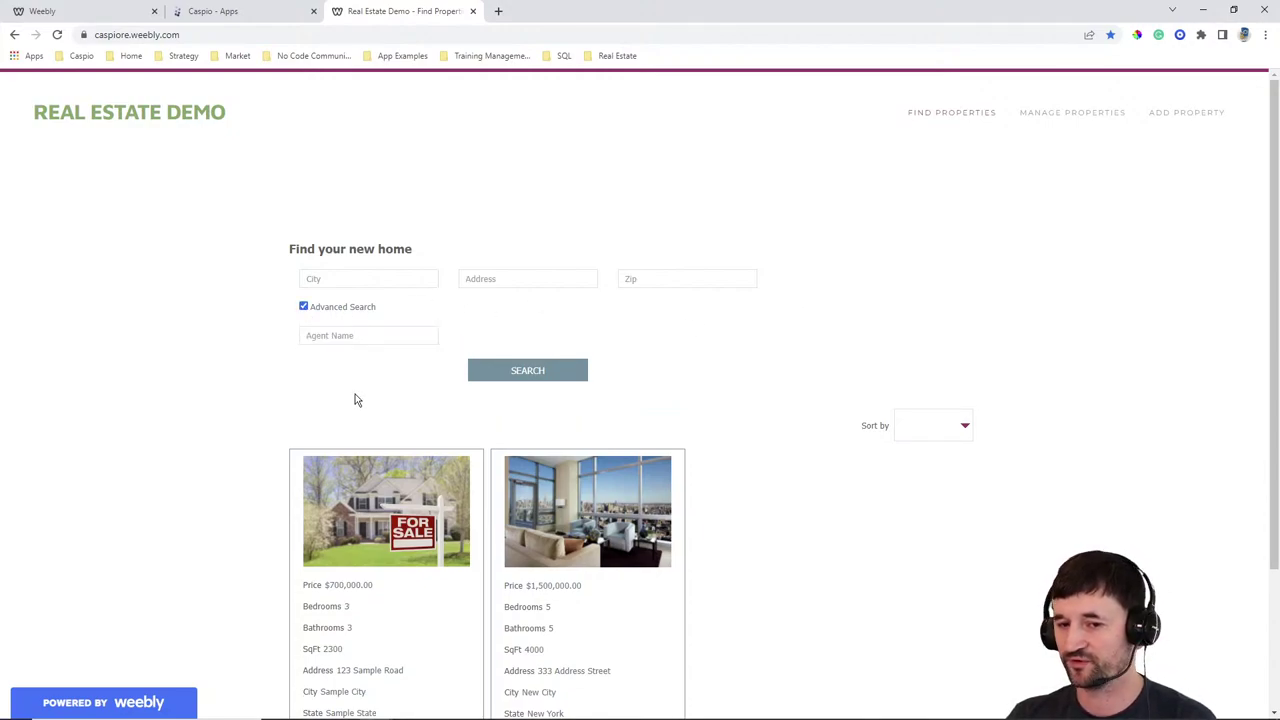
{"action": "left_click", "coordinate": [304, 307]}
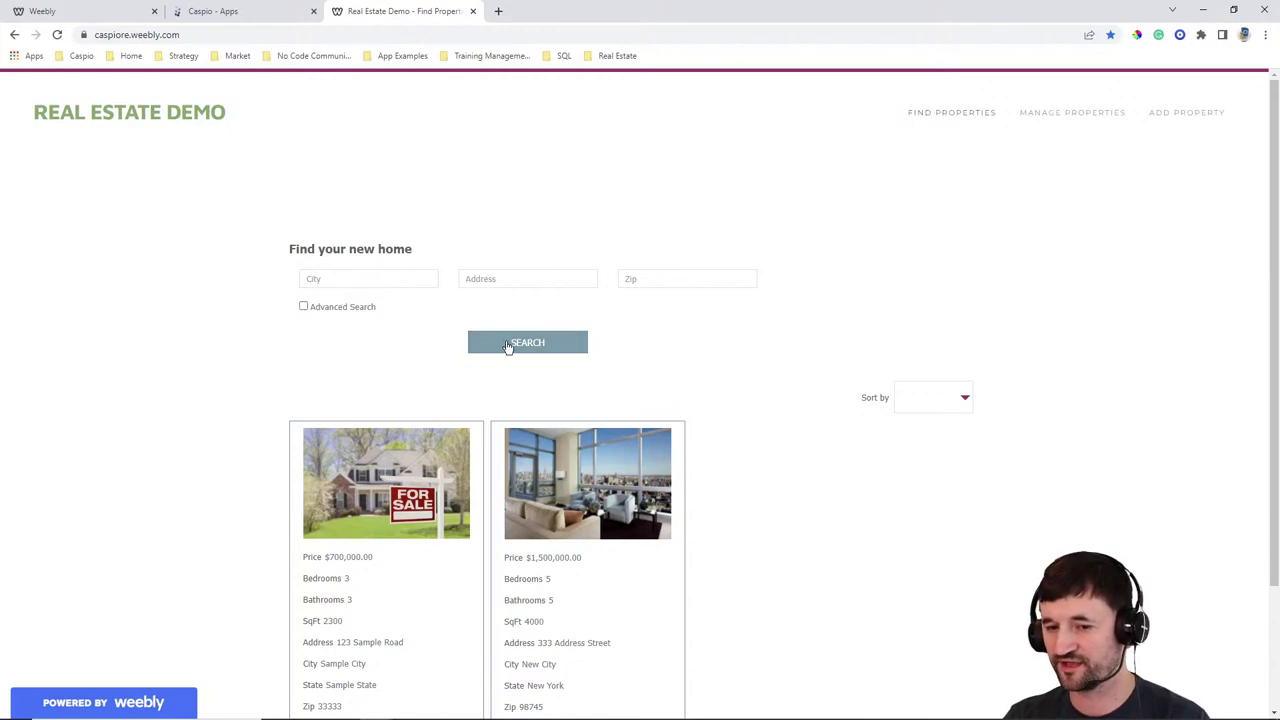
{"action": "scroll", "coordinate": [726, 382], "scroll_direction": "down", "scroll_amount": 3}
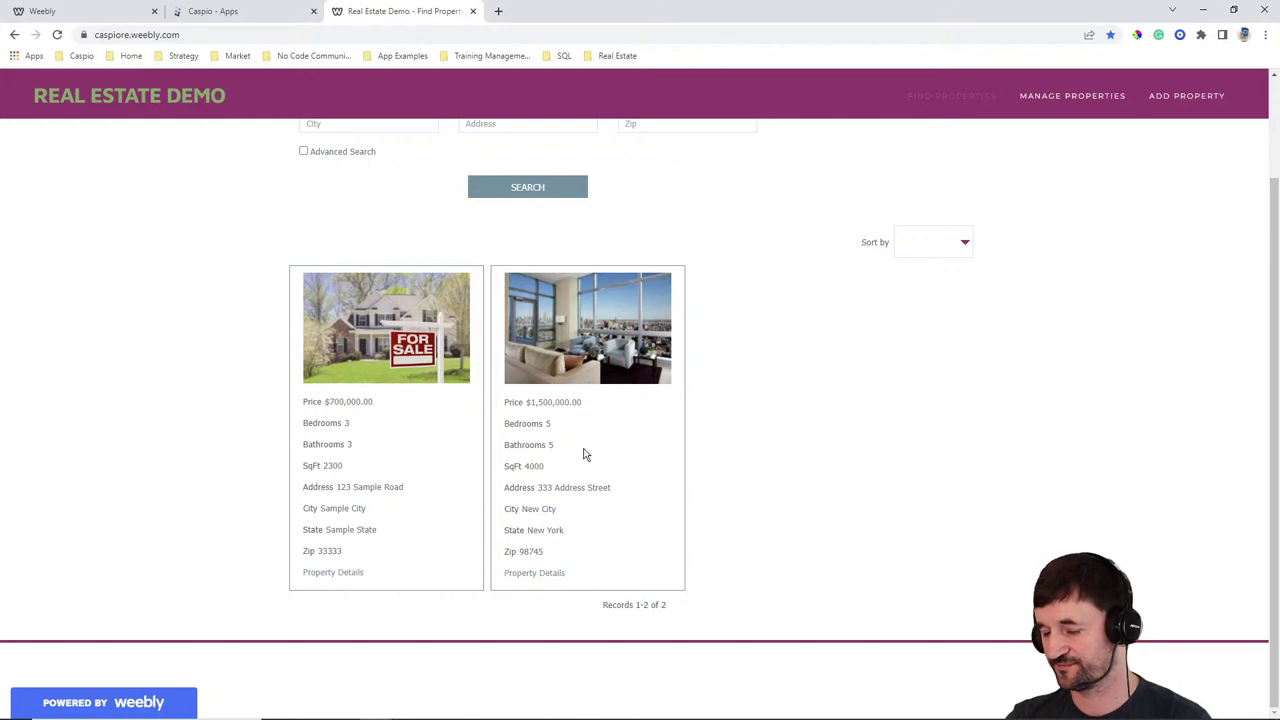
{"action": "scroll", "coordinate": [826, 465], "scroll_direction": "up", "scroll_amount": 1}
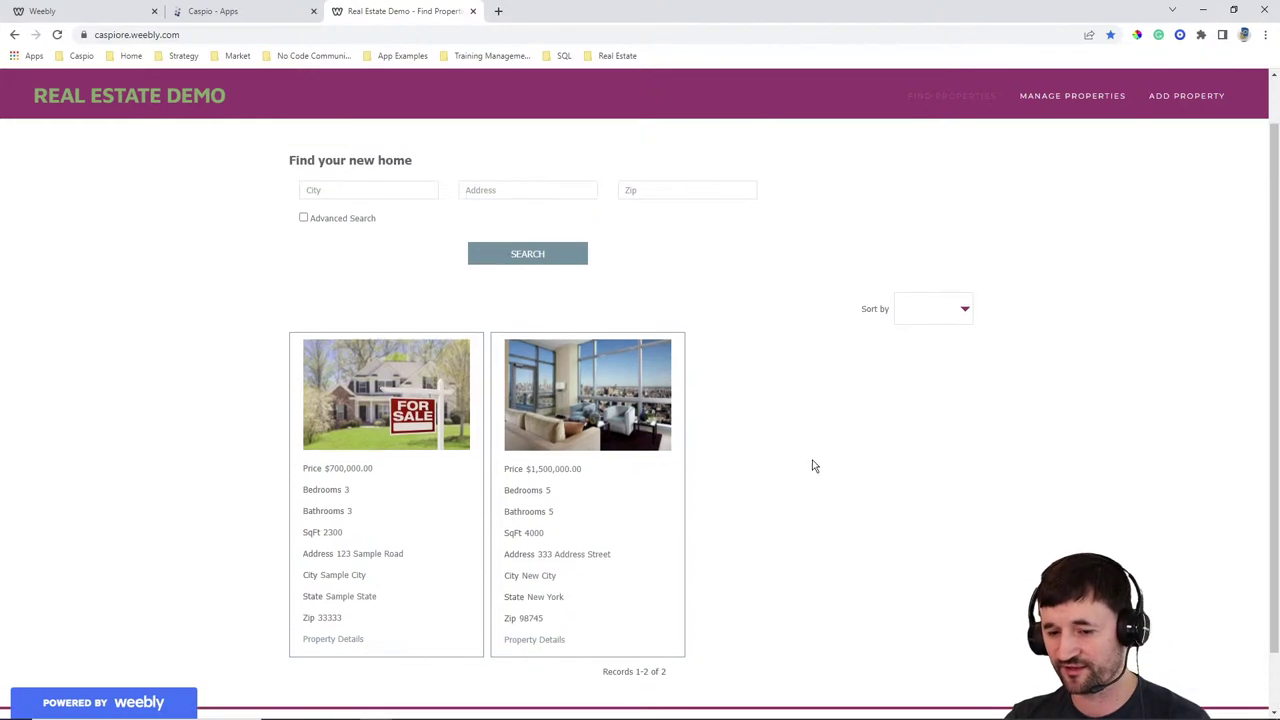
{"action": "left_click", "coordinate": [555, 643]}
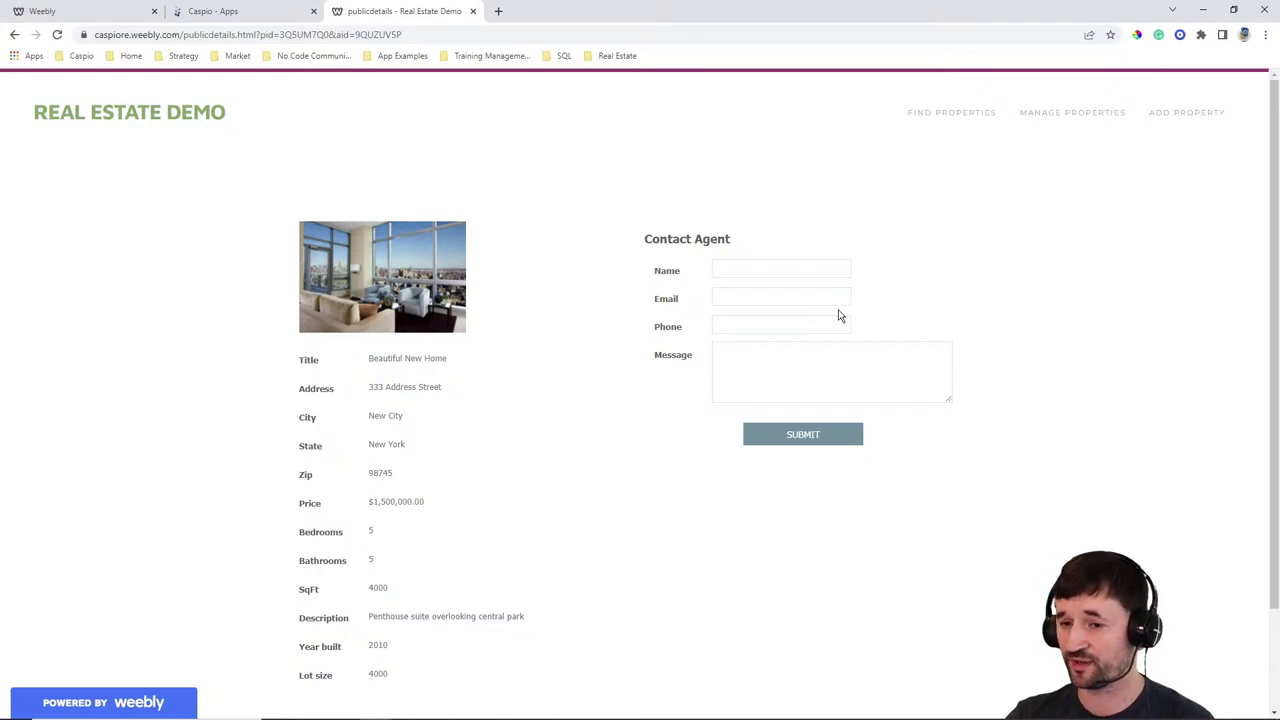
Re-save the Landmark Property listing with Published status from Manage Properties
{"action": "left_click", "coordinate": [1073, 114]}
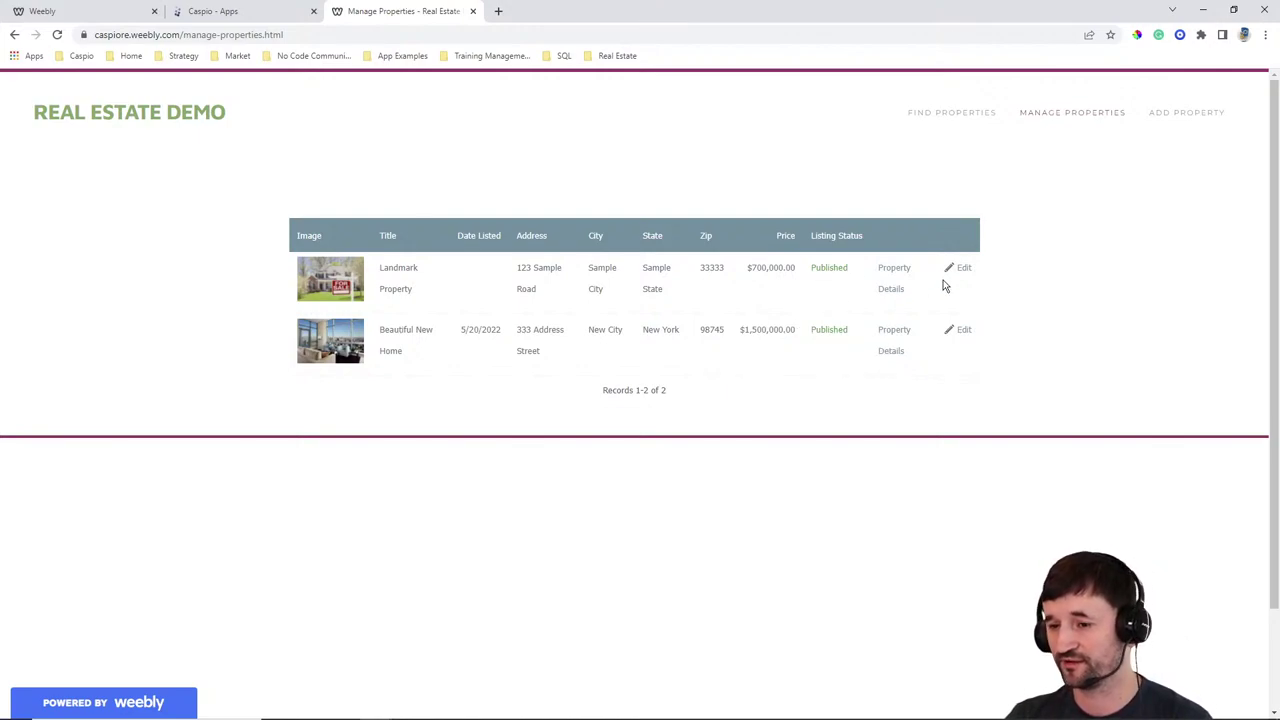
{"action": "left_click", "coordinate": [972, 303]}
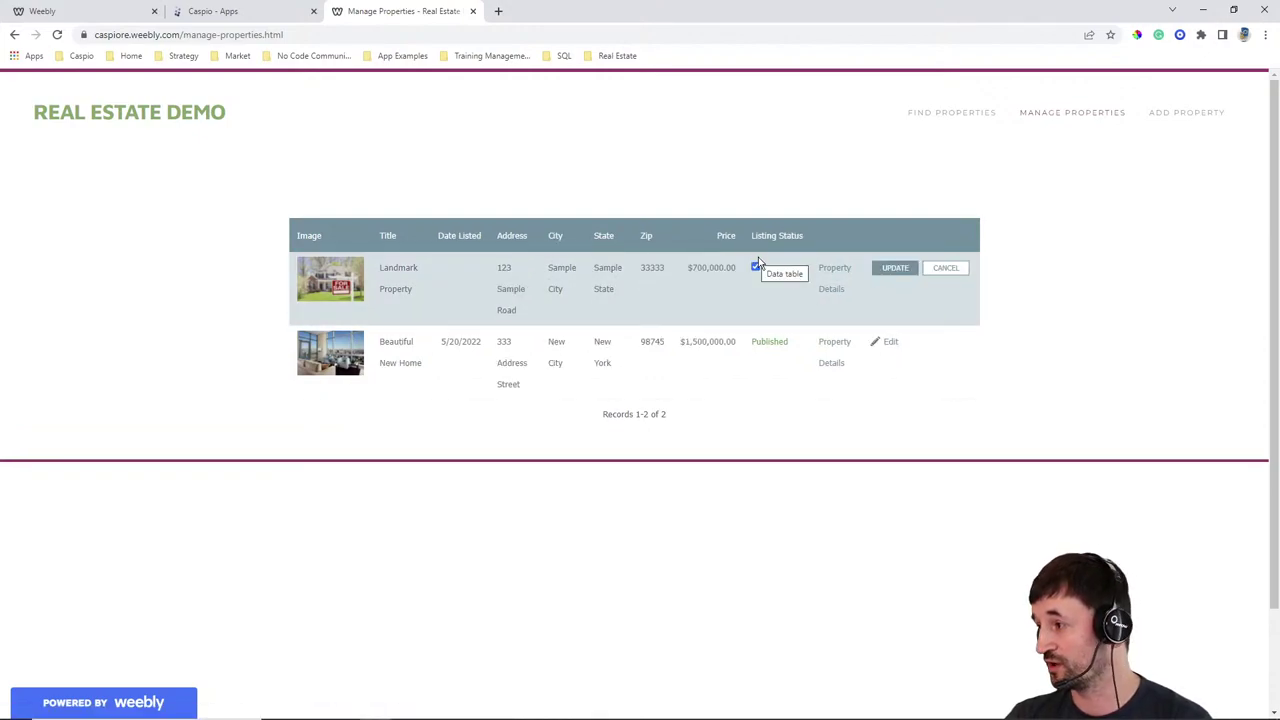
{"action": "left_click", "coordinate": [905, 268]}
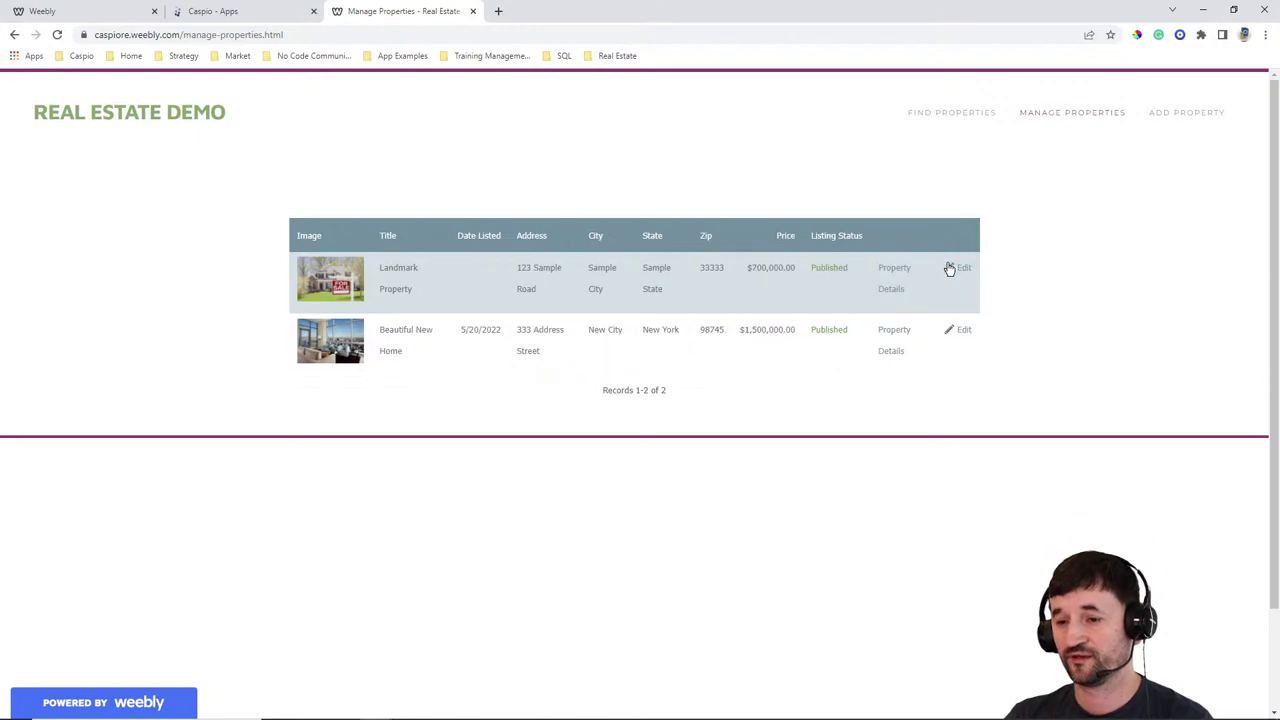
Review the Landmark Property details and its buyer inquiry, then go to Add Property
{"action": "left_click", "coordinate": [891, 290]}
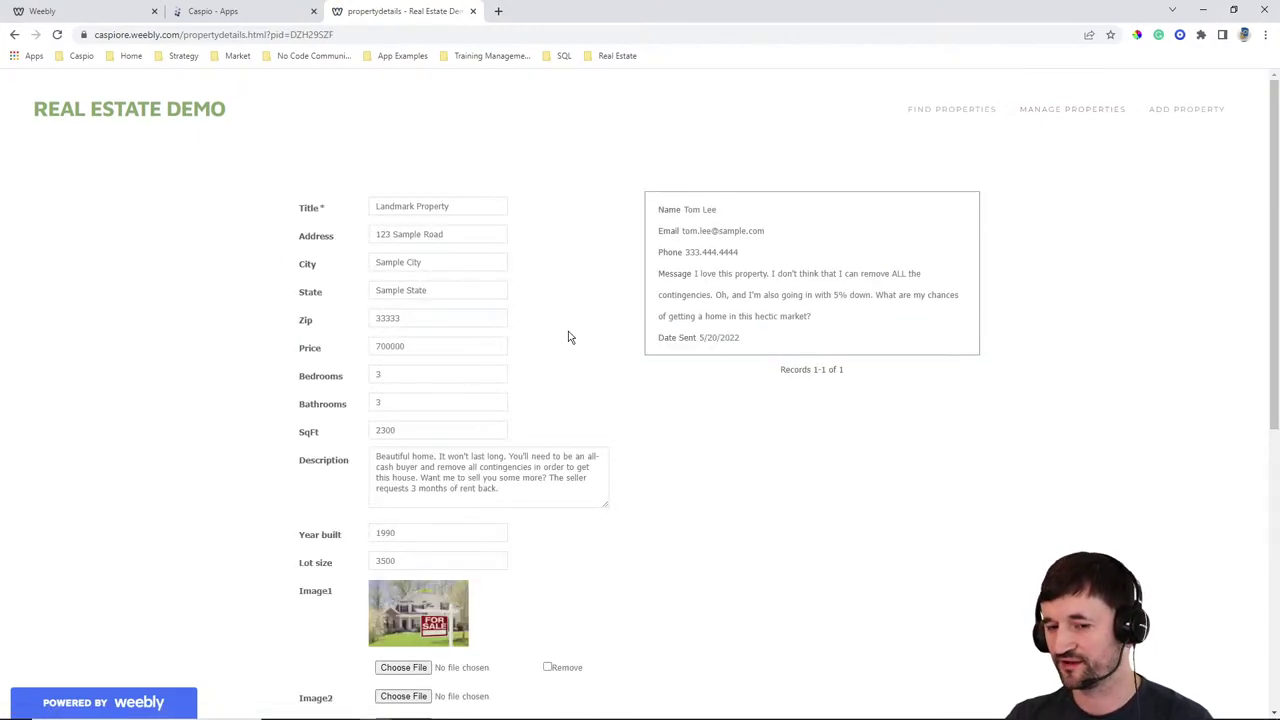
{"action": "mouse_move", "coordinate": [855, 247]}
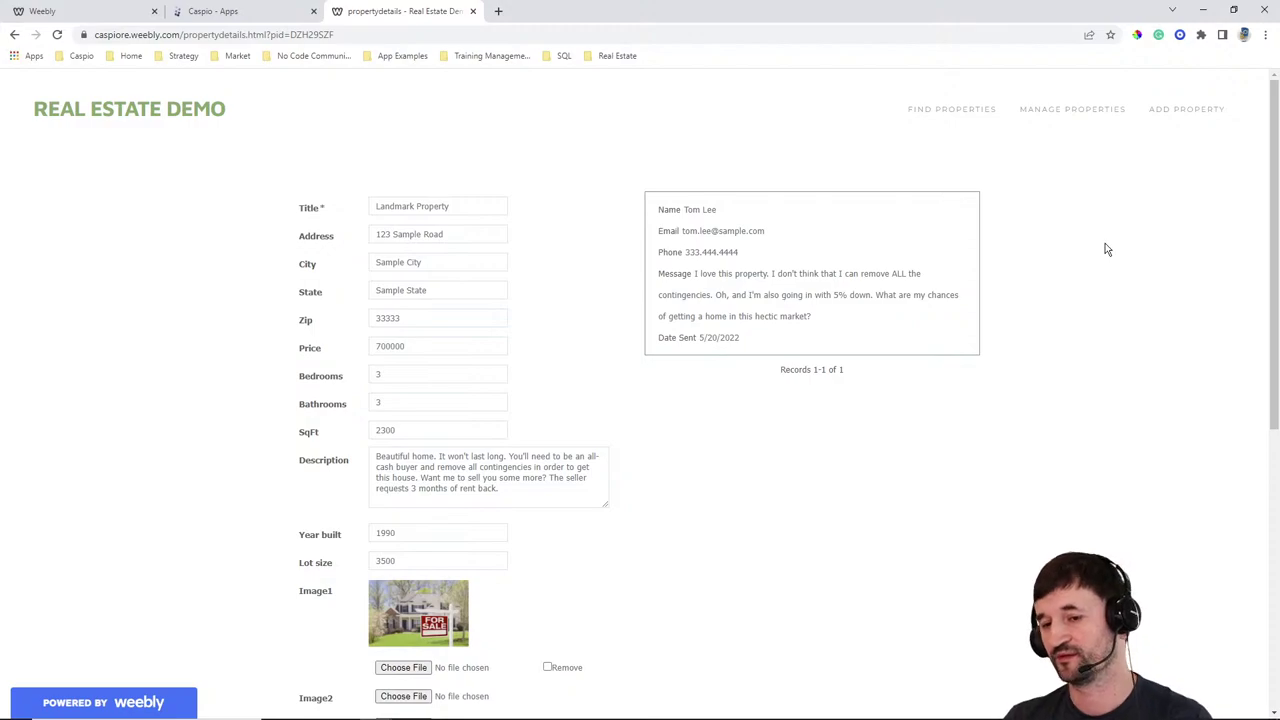
{"action": "left_click", "coordinate": [1176, 110]}
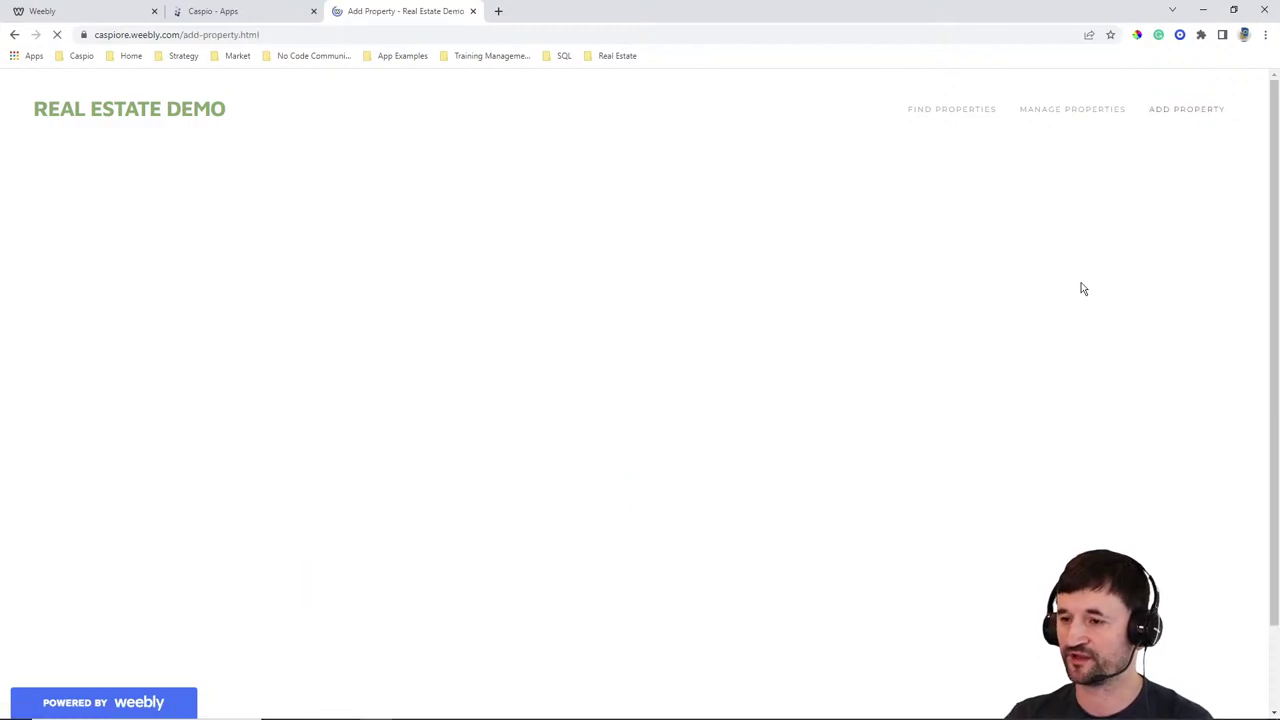
Look over the empty Add Property form, then return via Find Properties to the Caspio apps list
{"action": "scroll", "coordinate": [750, 400], "scroll_direction": "down", "scroll_amount": 2}
{"action": "scroll", "coordinate": [771, 409], "scroll_direction": "up", "scroll_amount": 2}
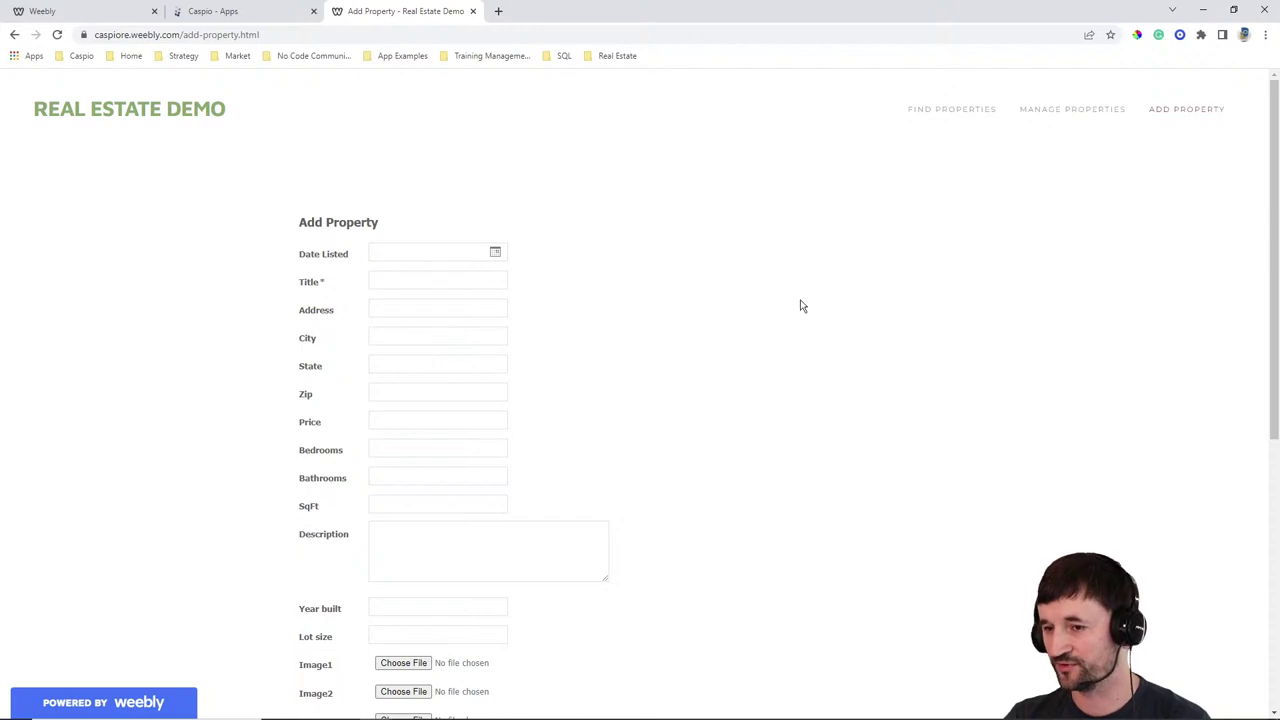
{"action": "left_click", "coordinate": [932, 113]}
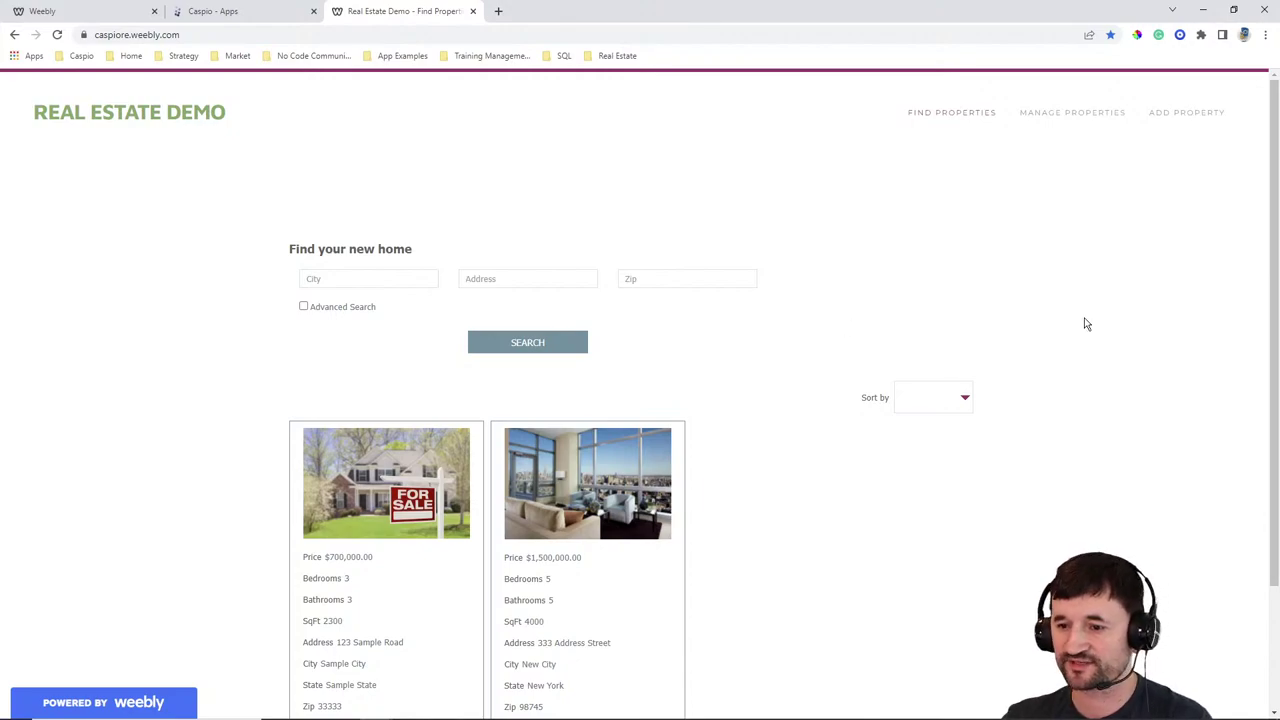
{"action": "left_click", "coordinate": [228, 12]}
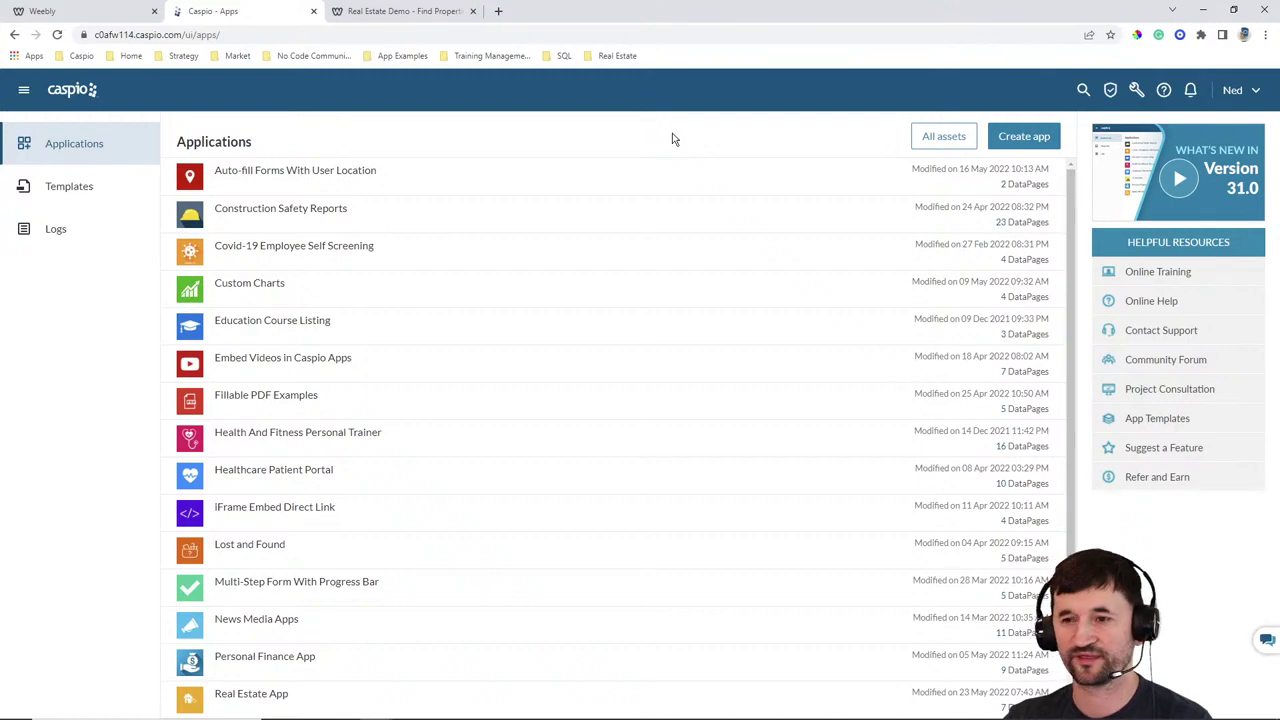
Create the blank app 'RE Live Build' from scratch and open it from the app list
{"action": "left_click", "coordinate": [1023, 137]}
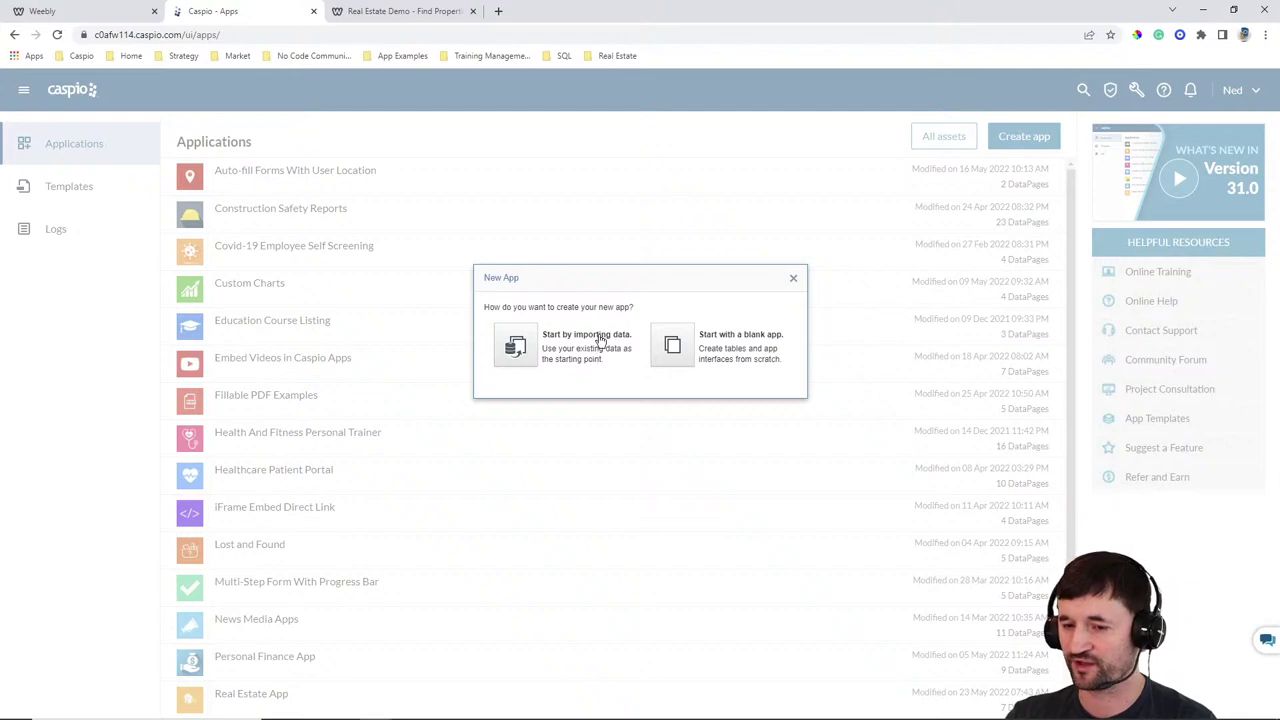
{"action": "left_click", "coordinate": [670, 345]}
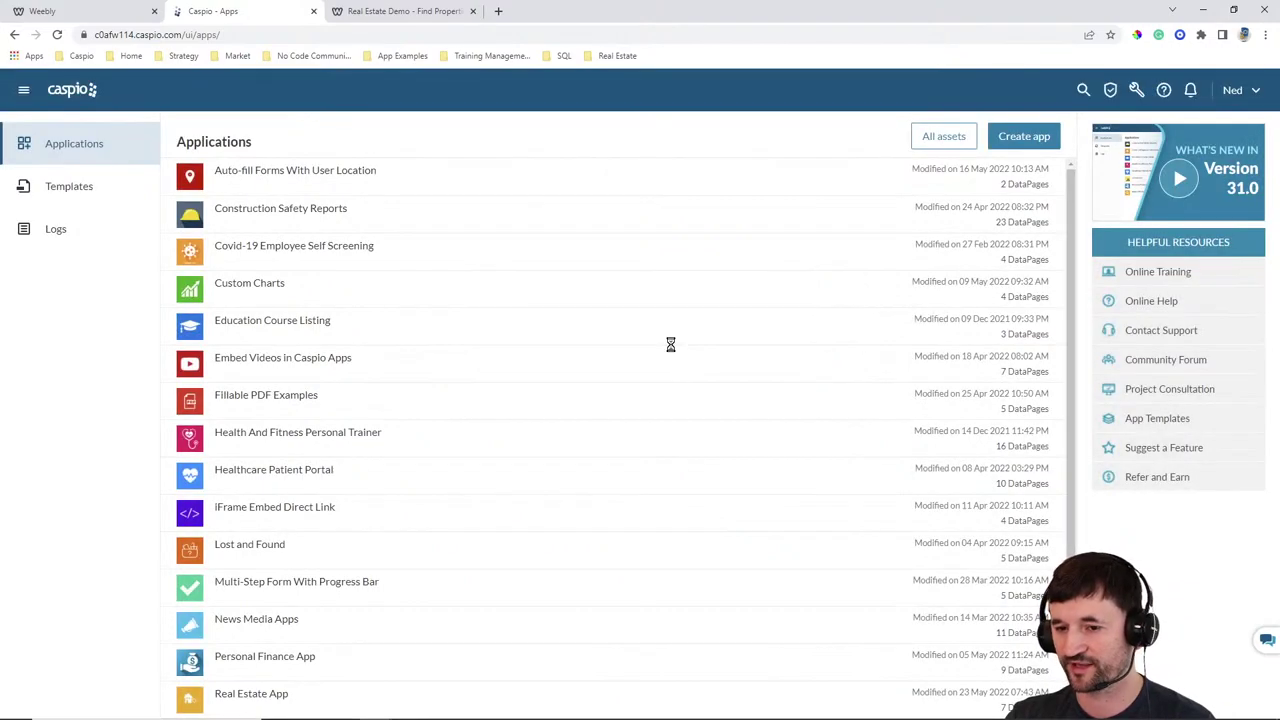
{"action": "type", "text": "RE"}
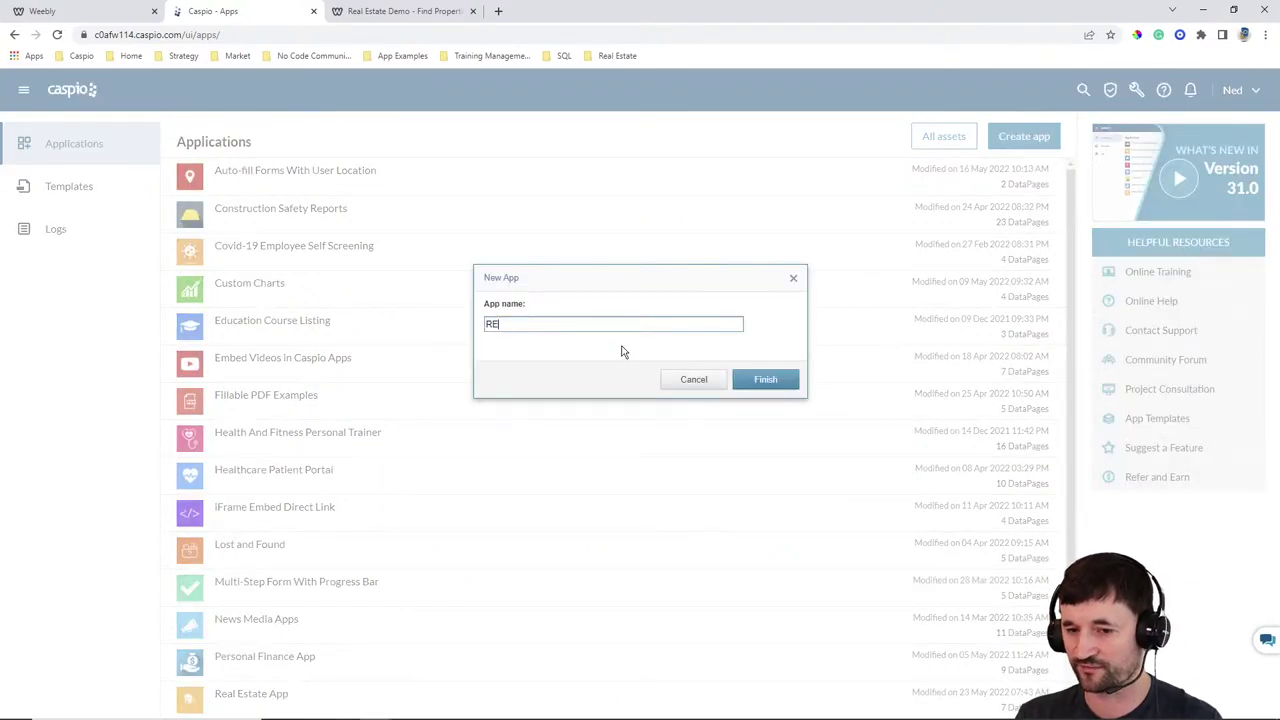
{"action": "type", "text": " Live Build"}
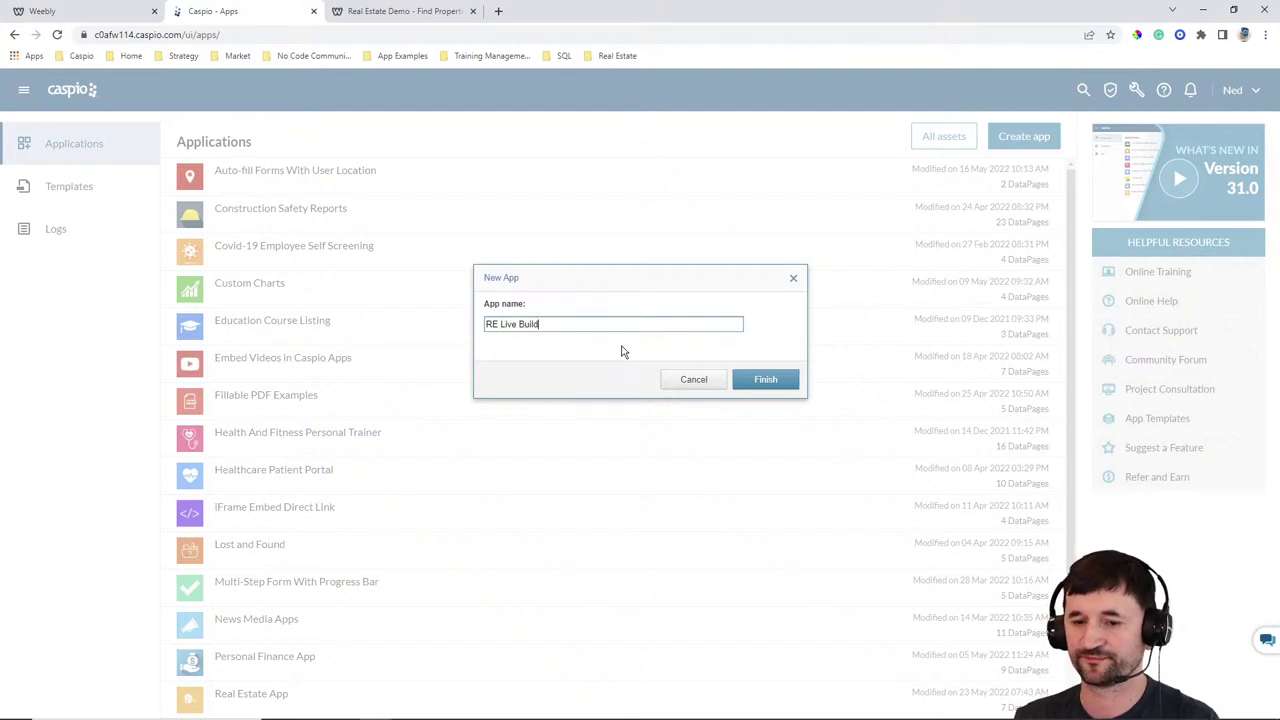
{"action": "left_click", "coordinate": [777, 384]}
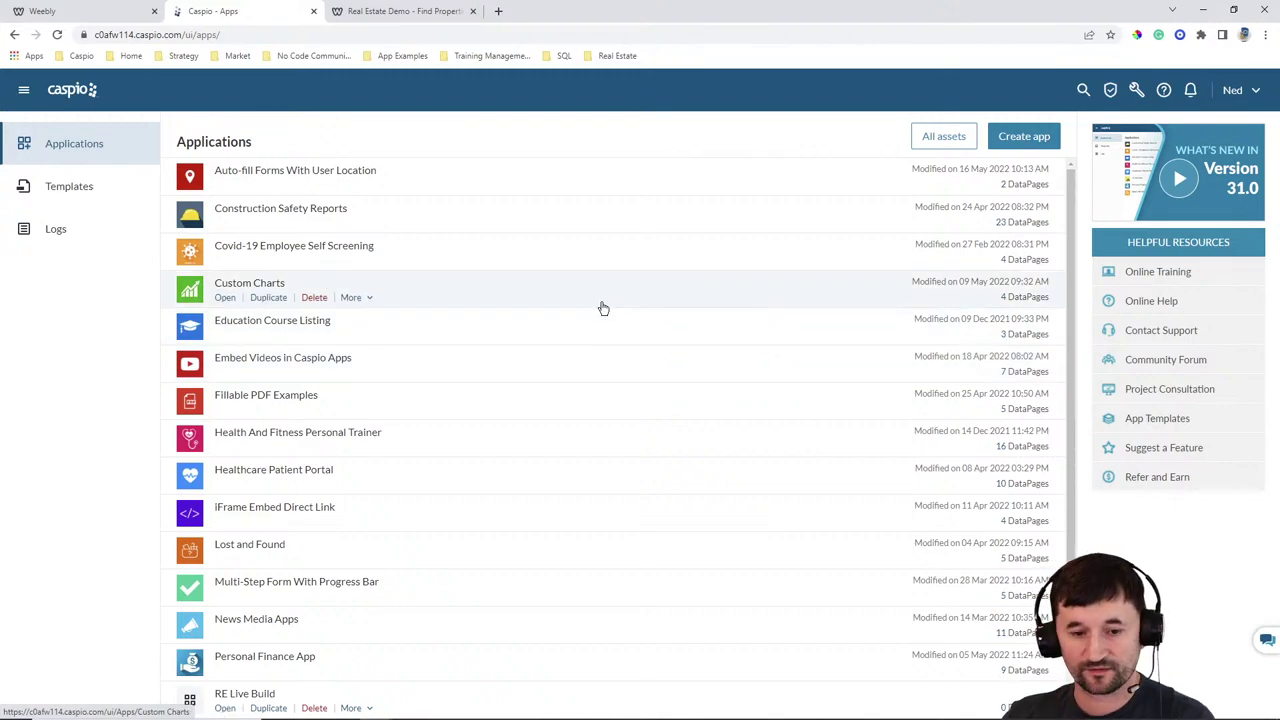
{"action": "scroll", "coordinate": [600, 306], "scroll_direction": "down", "scroll_amount": 3}
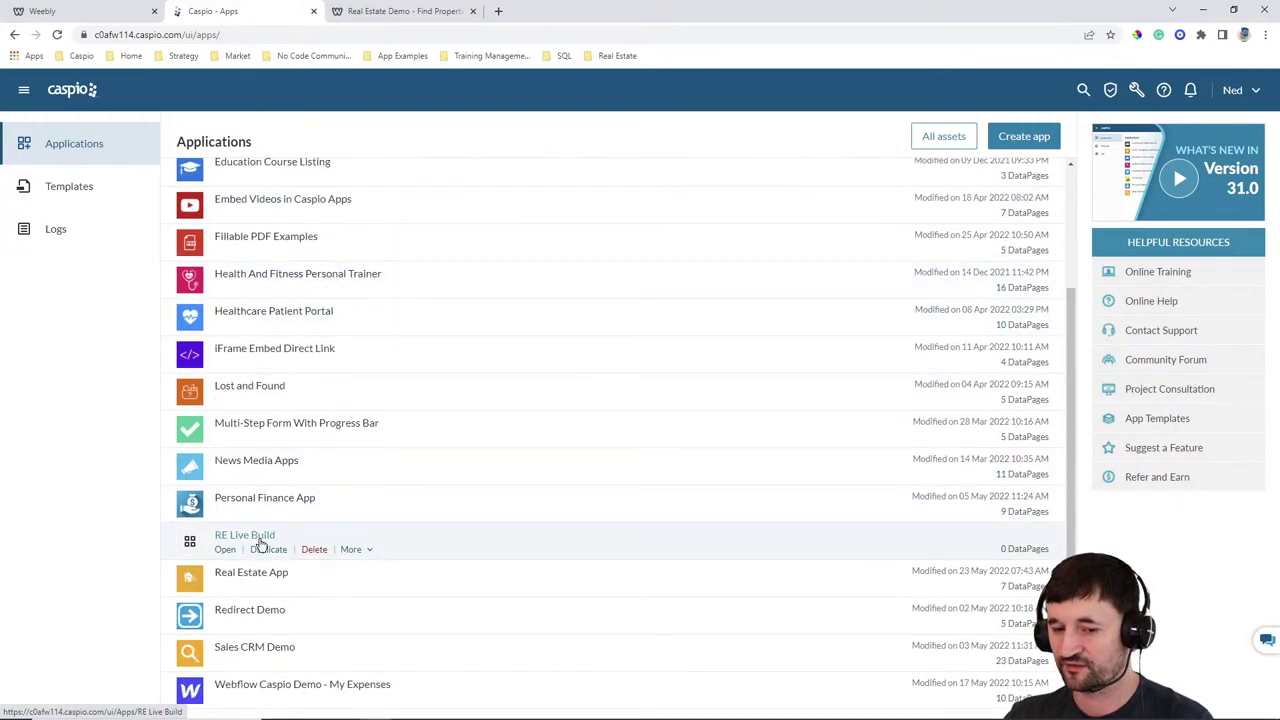
{"action": "left_click", "coordinate": [226, 553]}
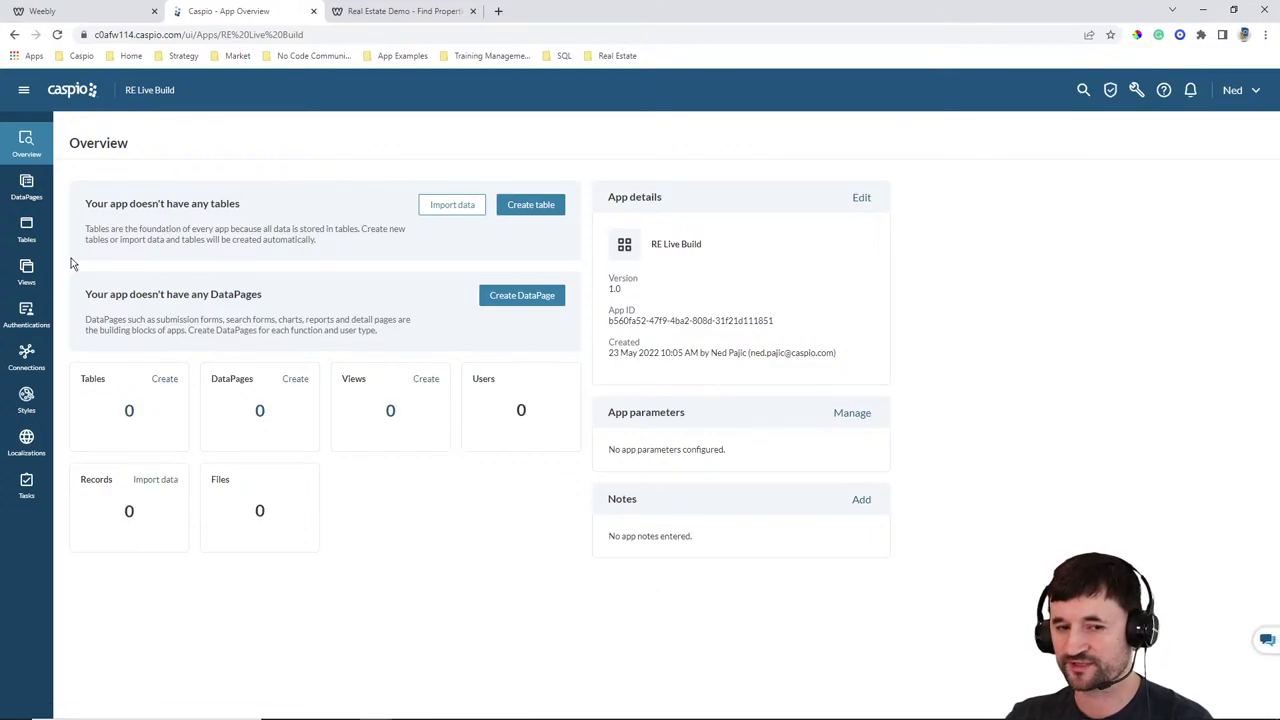
Go to the RE Live Build app's Tables and start a new table design
{"action": "left_click", "coordinate": [28, 234]}
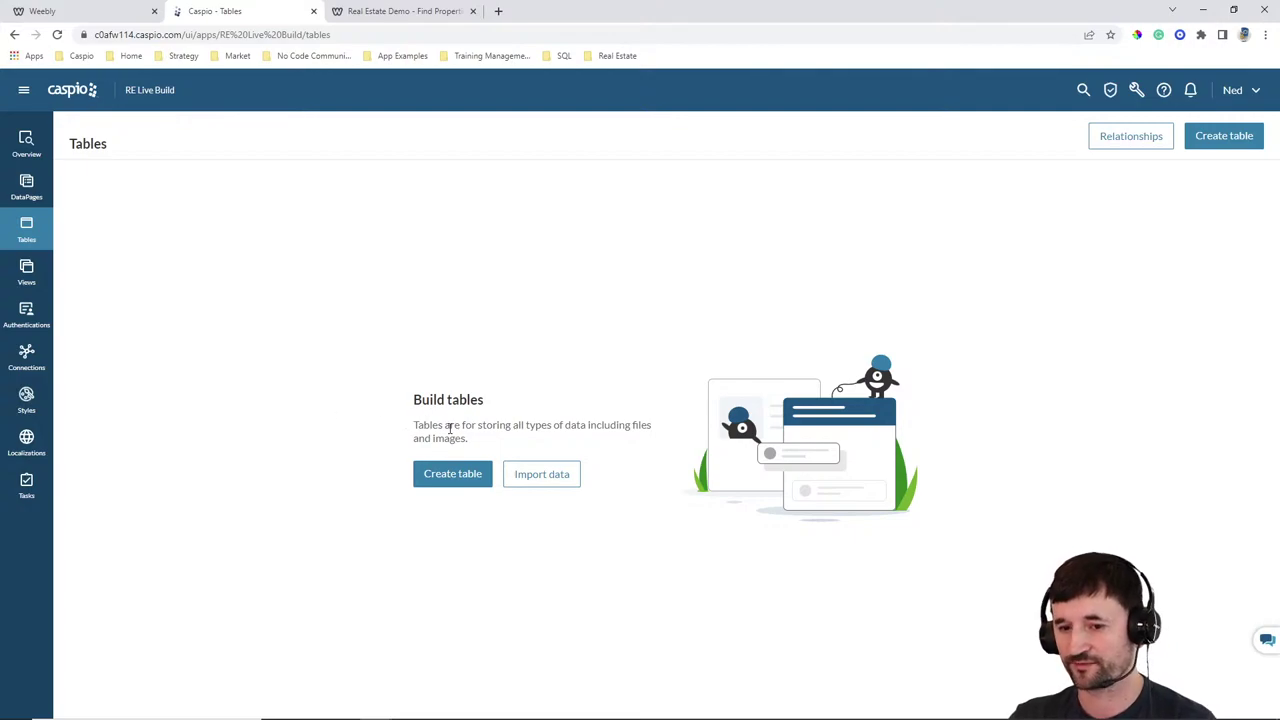
{"action": "left_click", "coordinate": [455, 483]}
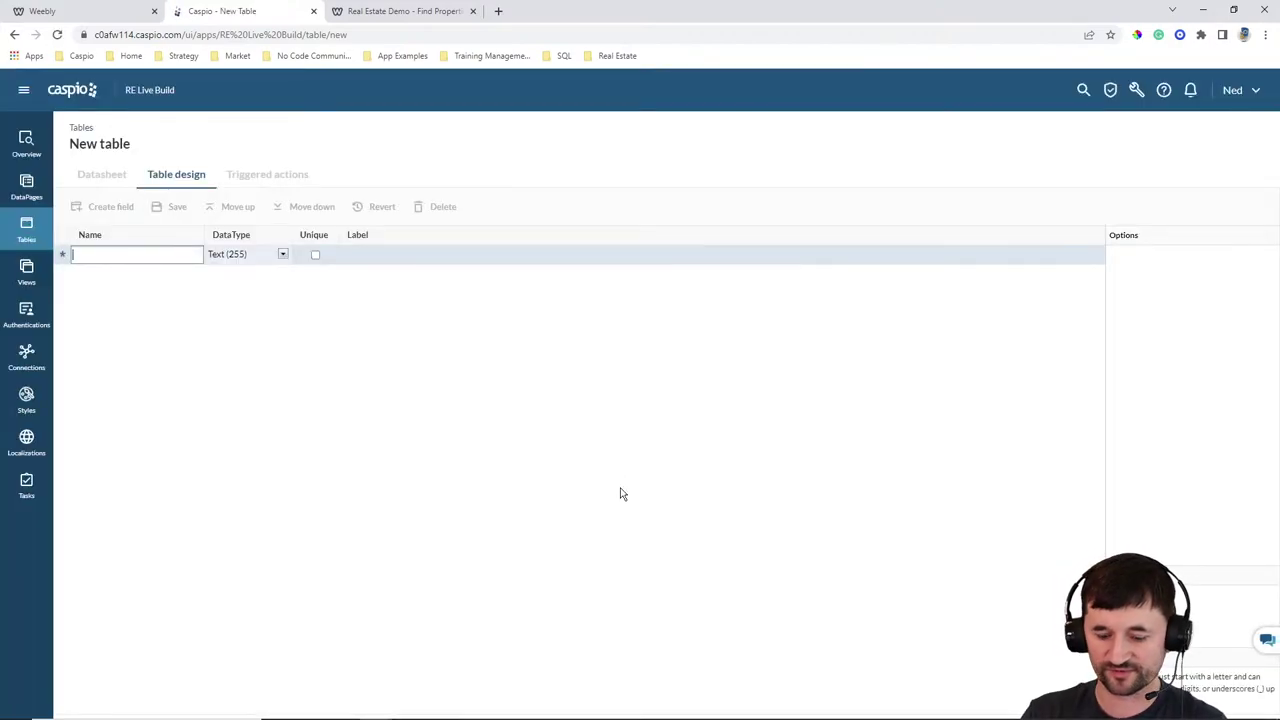
Add fields Agent_ID (Random ID), FirstName, LastName, Email, Password and DateCreated
{"action": "type", "text": "Agent_ID"}
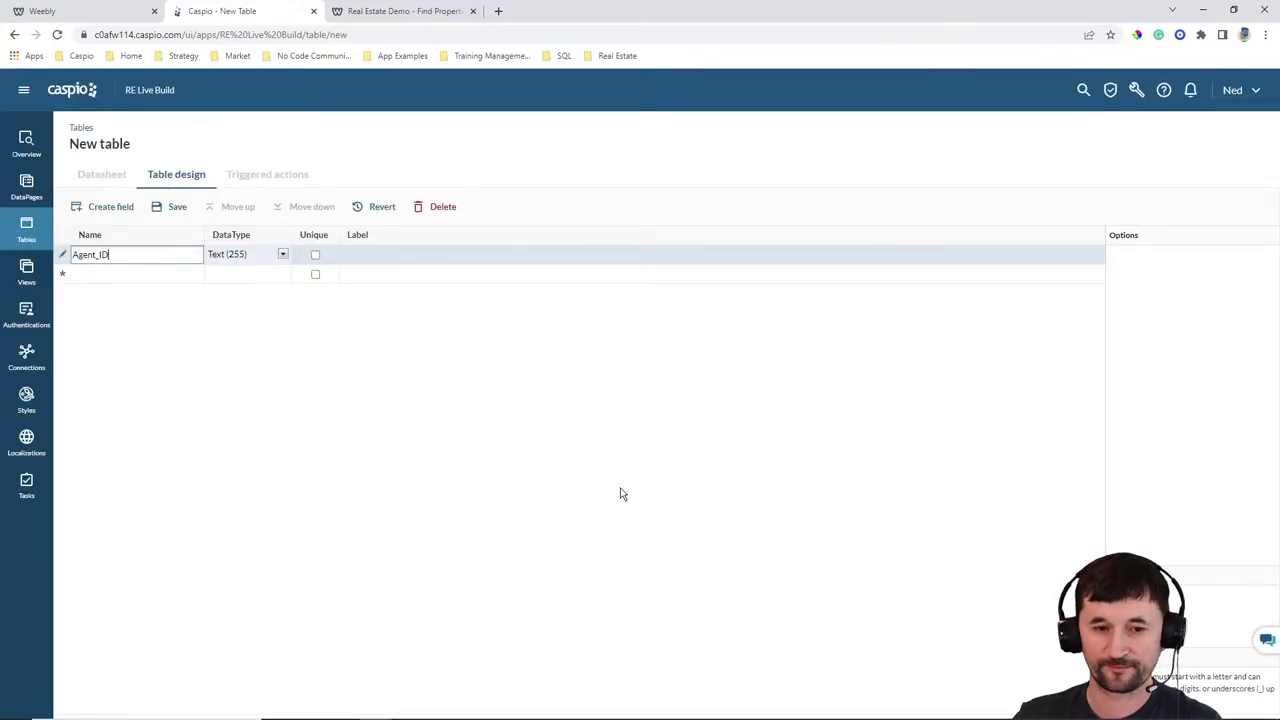
{"action": "left_click", "coordinate": [262, 258]}
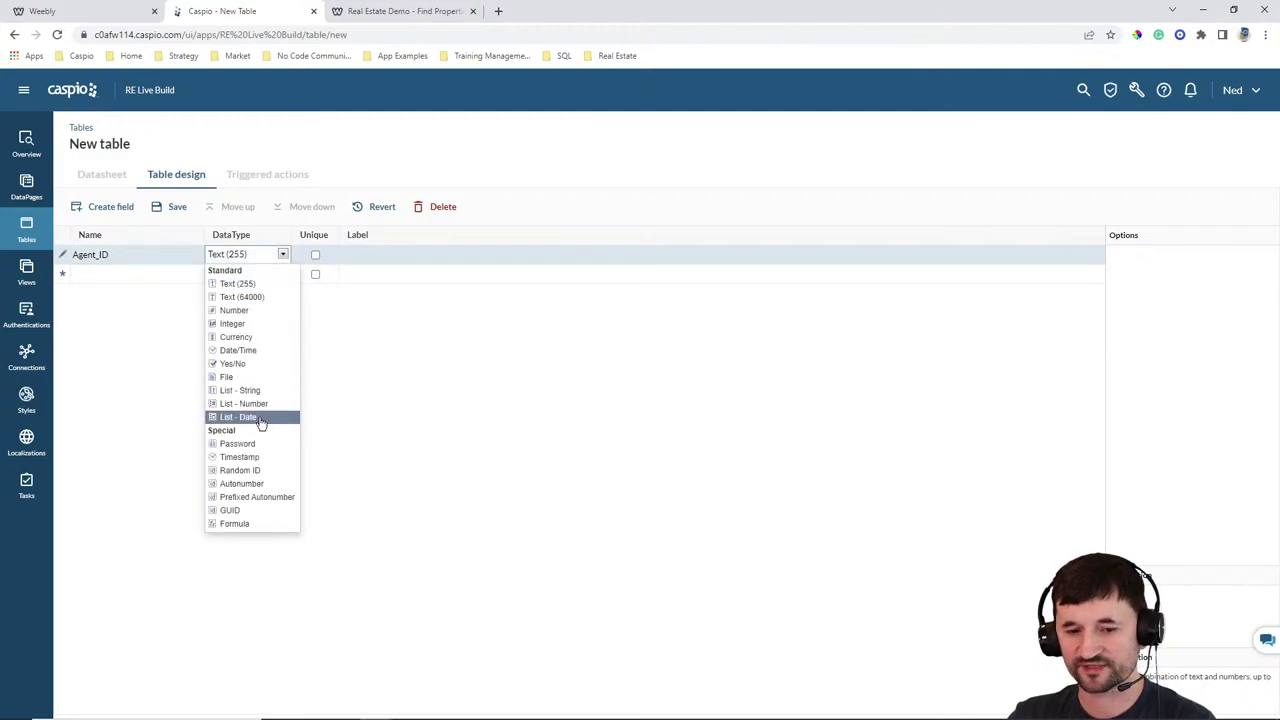
{"action": "left_click", "coordinate": [240, 470]}
{"action": "left_click", "coordinate": [128, 274]}
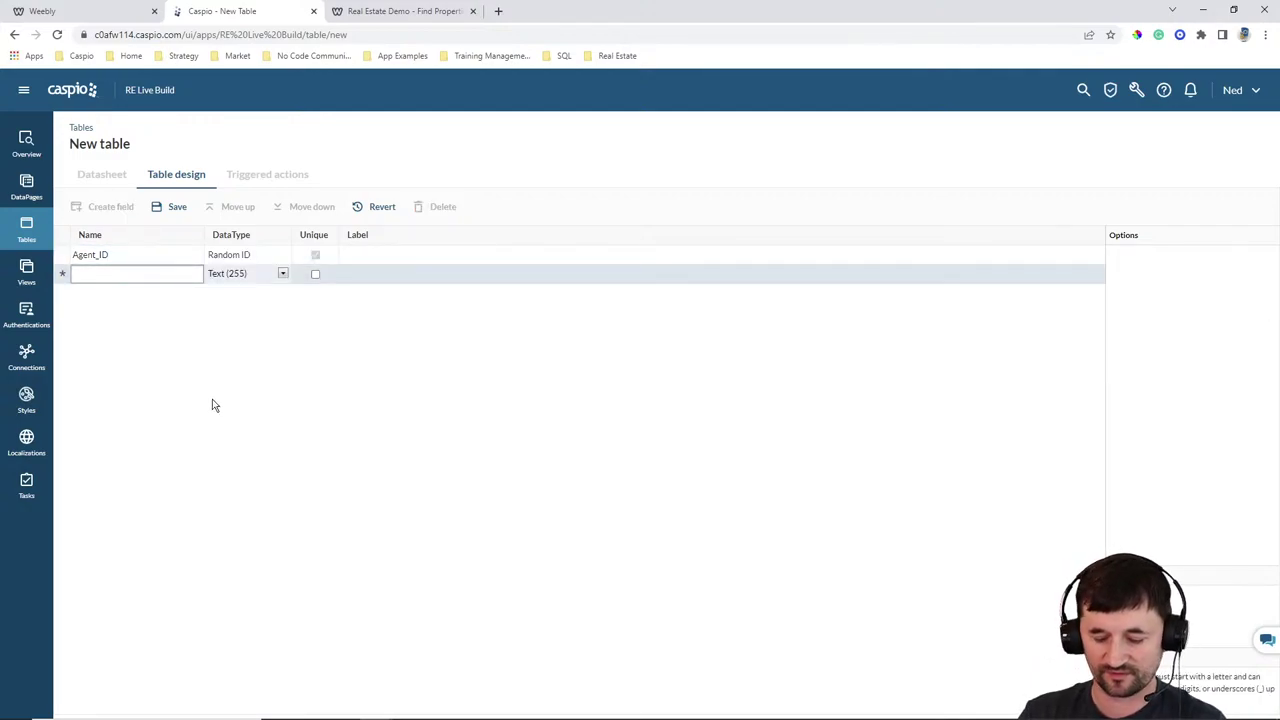
{"action": "type", "text": "FirstName"}
{"action": "key", "text": "Tab"}
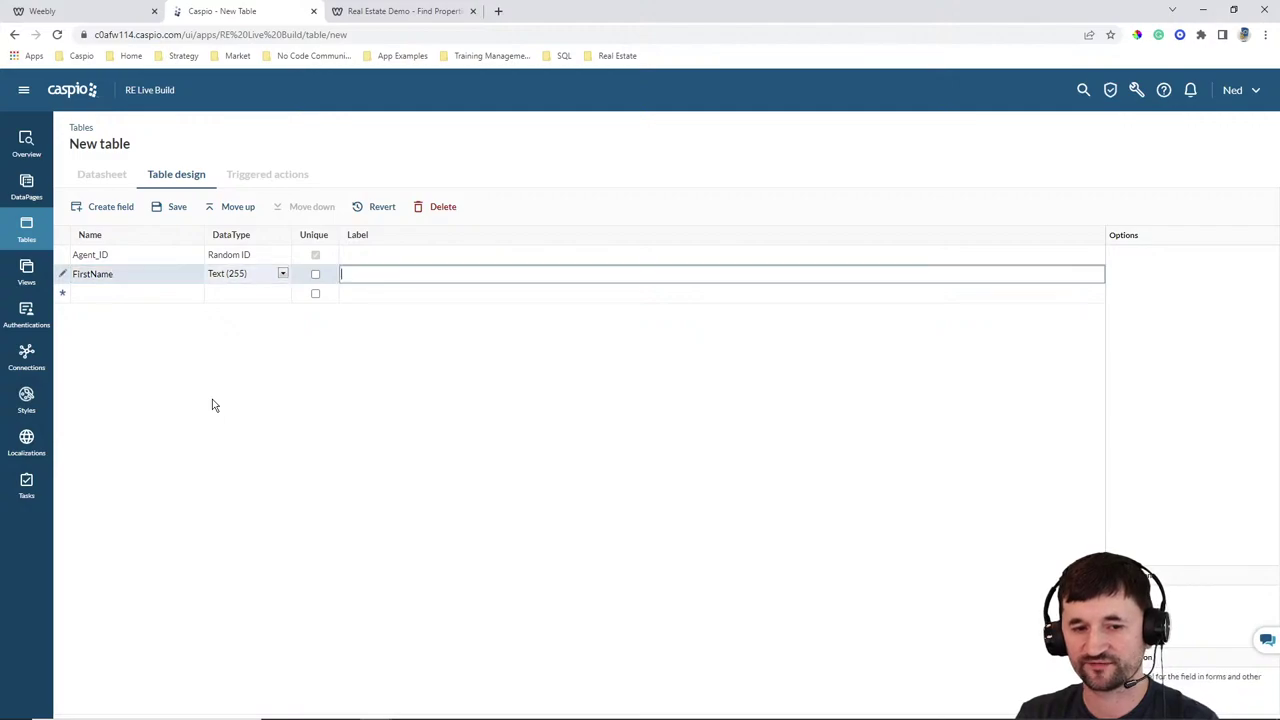
{"action": "key", "text": "Tab"}
{"action": "type", "text": "LastName"}
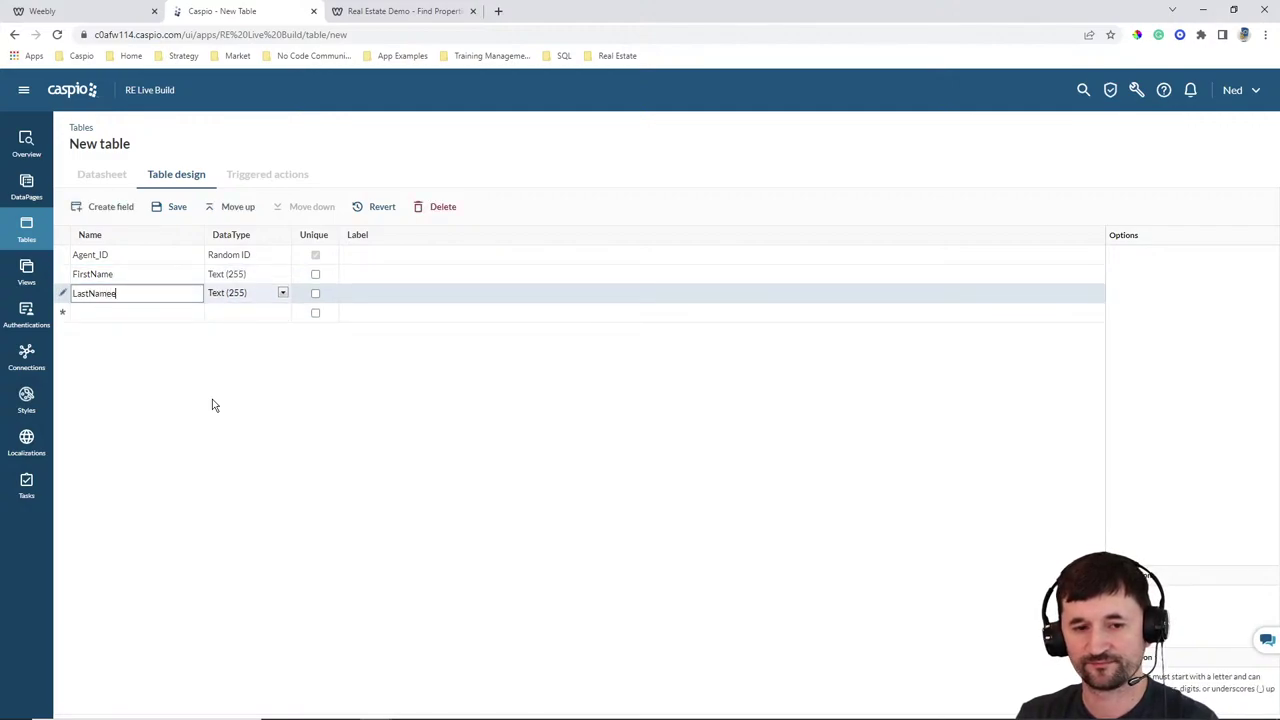
{"action": "key", "text": "Tab"}
{"action": "key", "text": "Tab"}
{"action": "type", "text": "Email"}
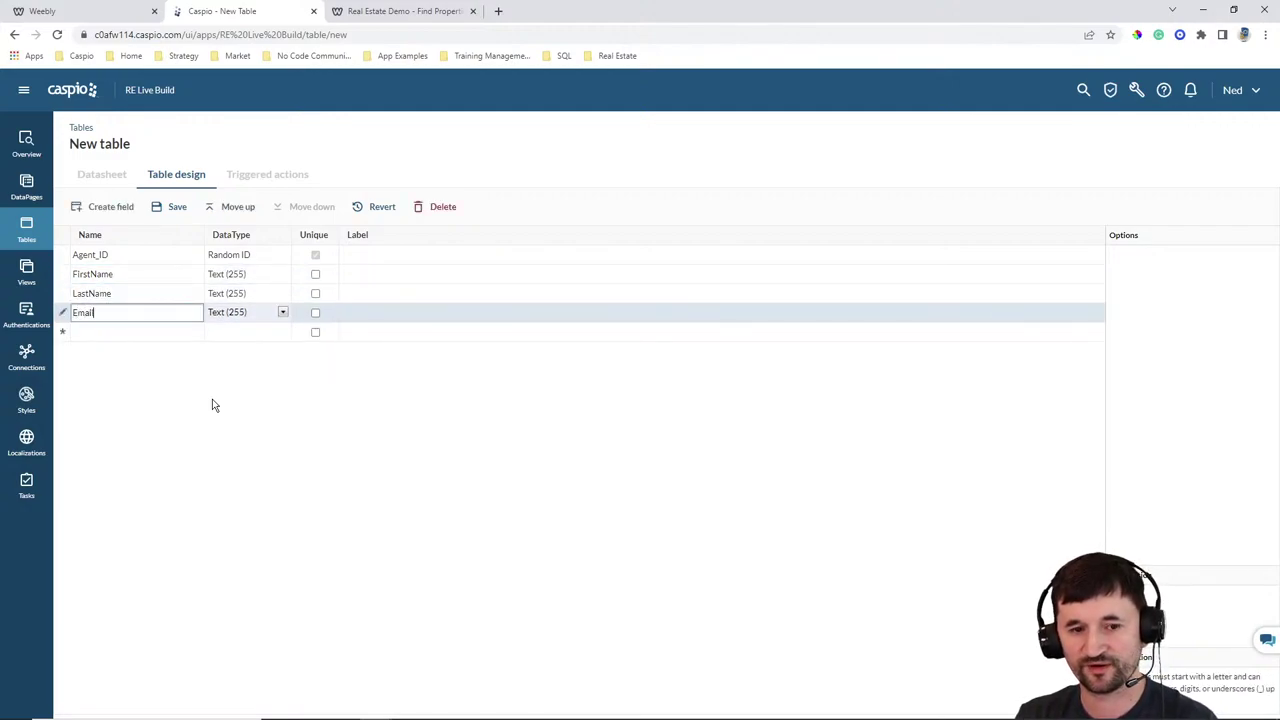
{"action": "key", "text": "Tab"}
{"action": "key", "text": "Tab"}
{"action": "type", "text": "Password"}
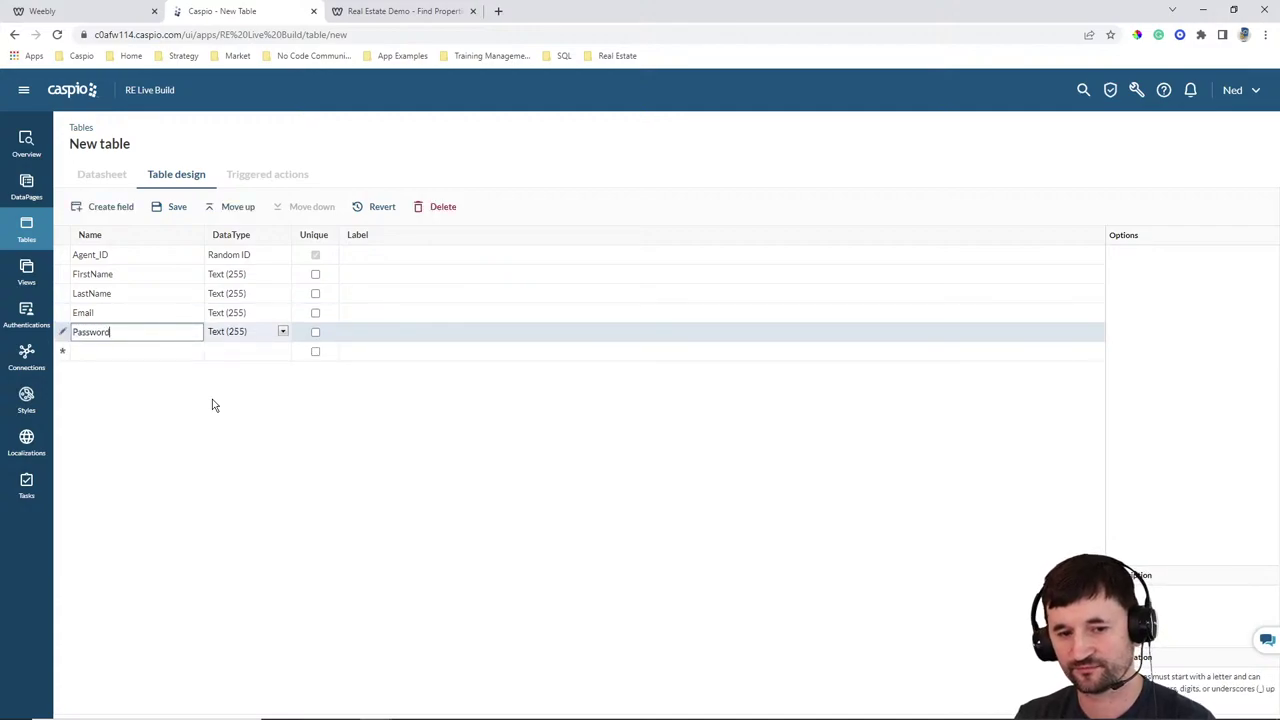
{"action": "key", "text": "Tab"}
{"action": "key", "text": "Tab"}
{"action": "type", "text": "DateCreated"}
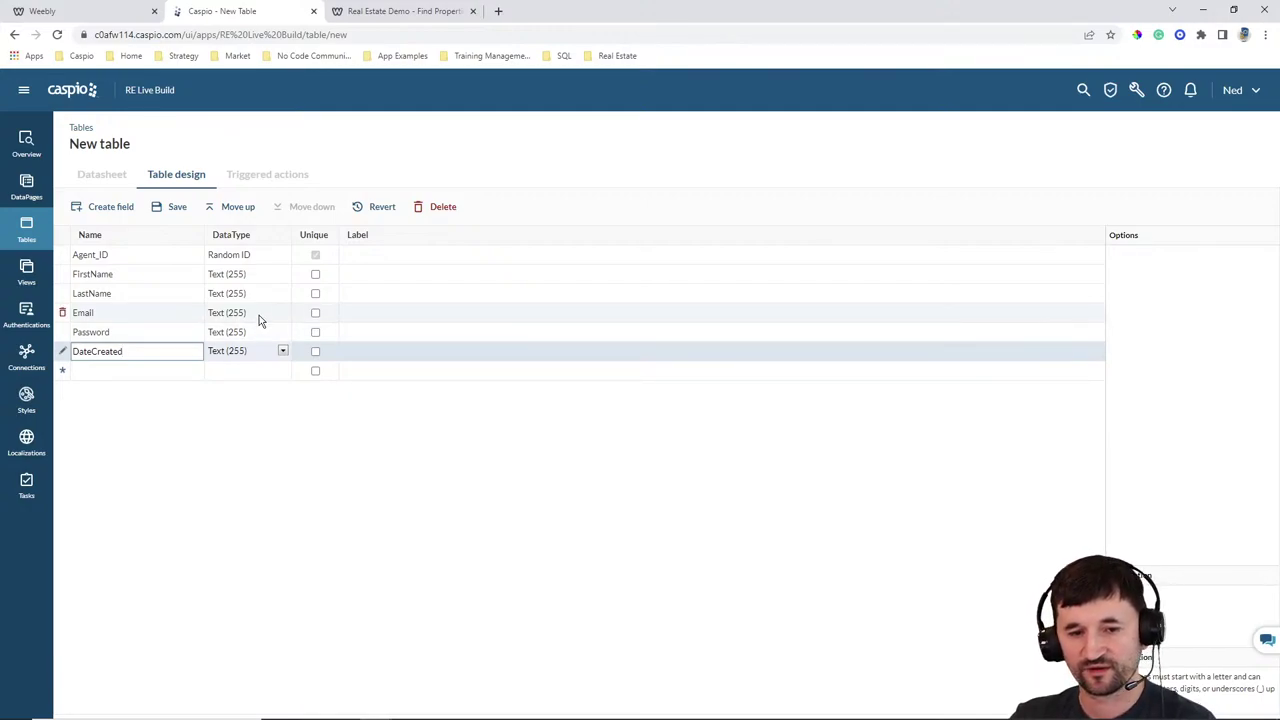
Make Email unique, set Password to Password type and DateCreated to Timestamp, then save
{"action": "left_click", "coordinate": [315, 313]}
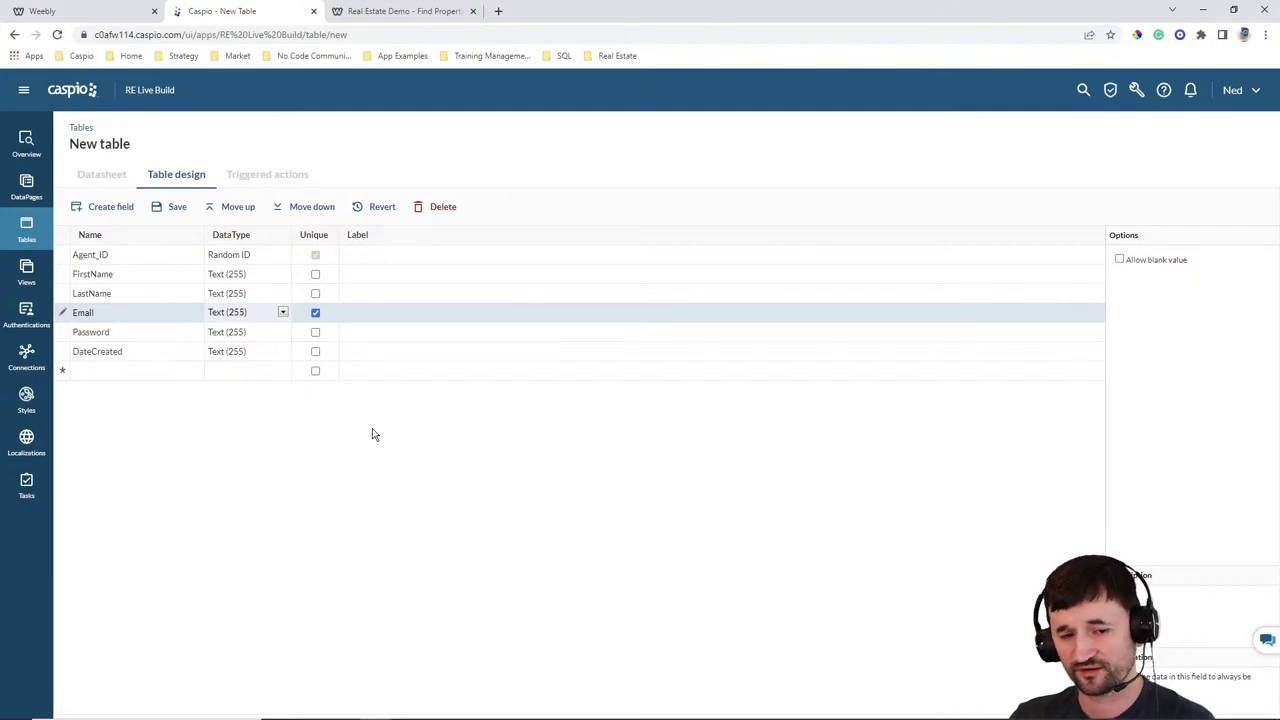
{"action": "left_click", "coordinate": [181, 331]}
{"action": "left_click", "coordinate": [226, 336]}
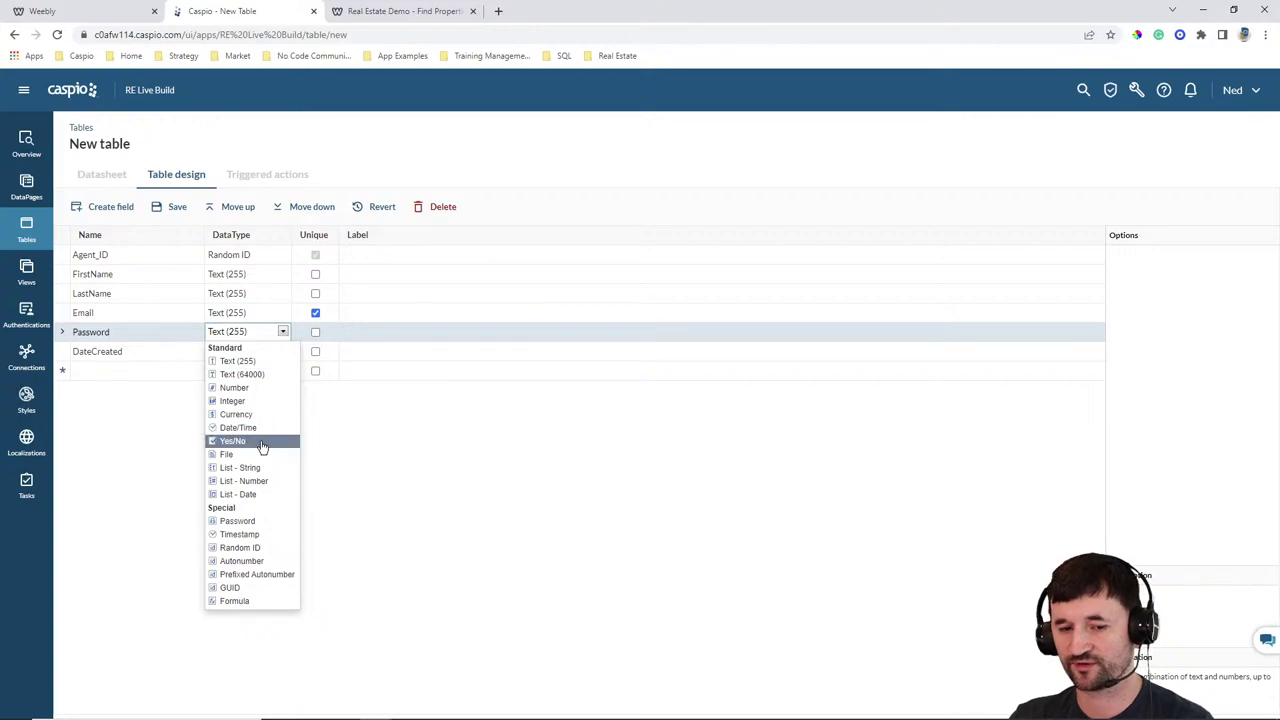
{"action": "left_click", "coordinate": [257, 522]}
{"action": "left_click", "coordinate": [234, 354]}
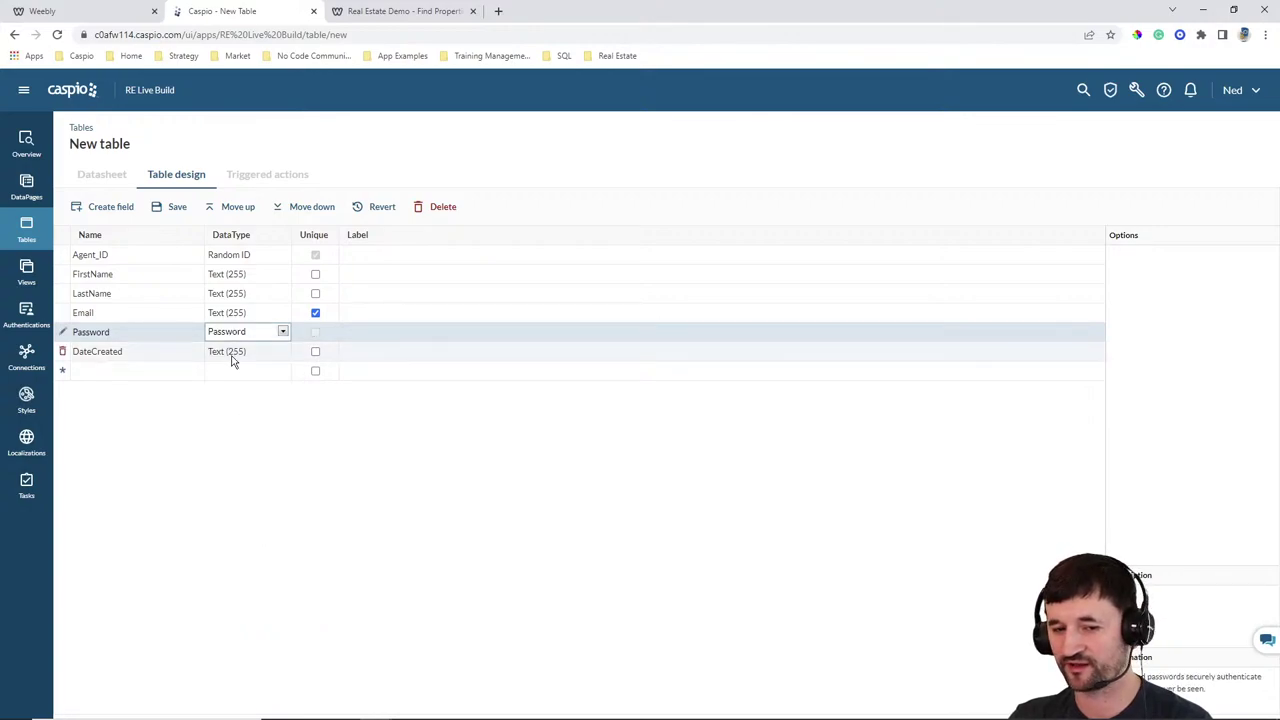
{"action": "left_click", "coordinate": [234, 358]}
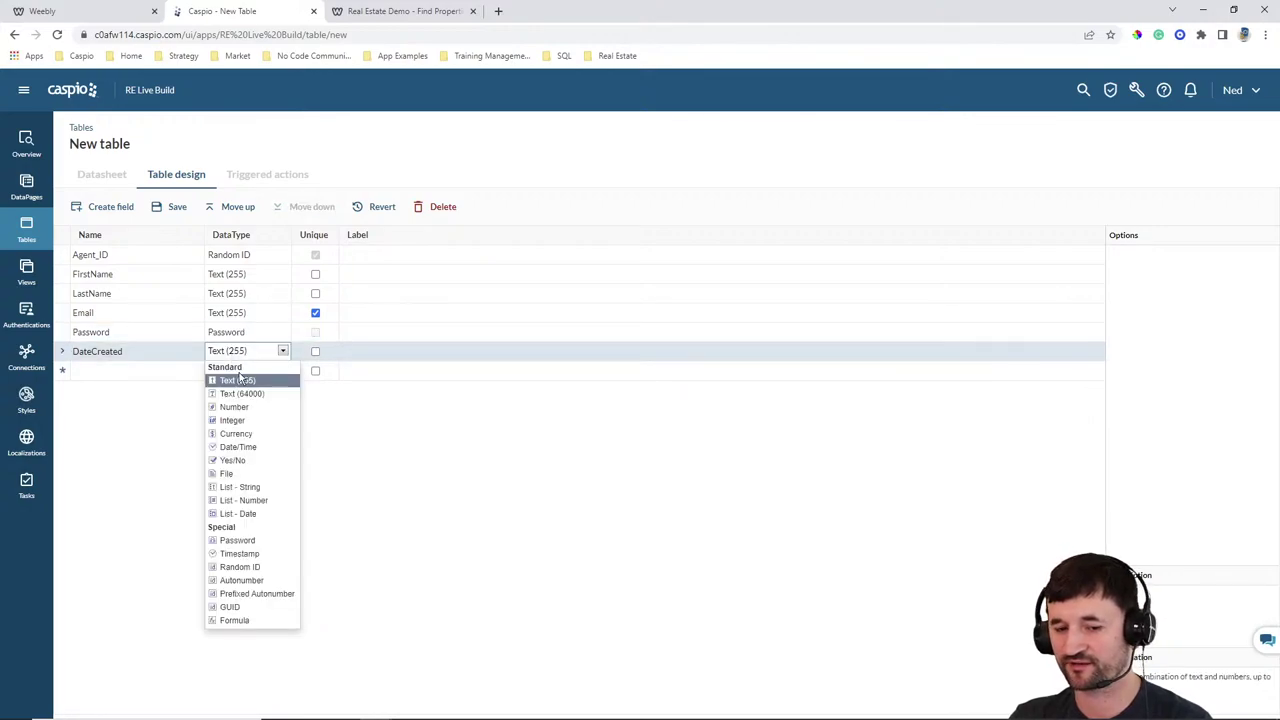
{"action": "left_click", "coordinate": [239, 554]}
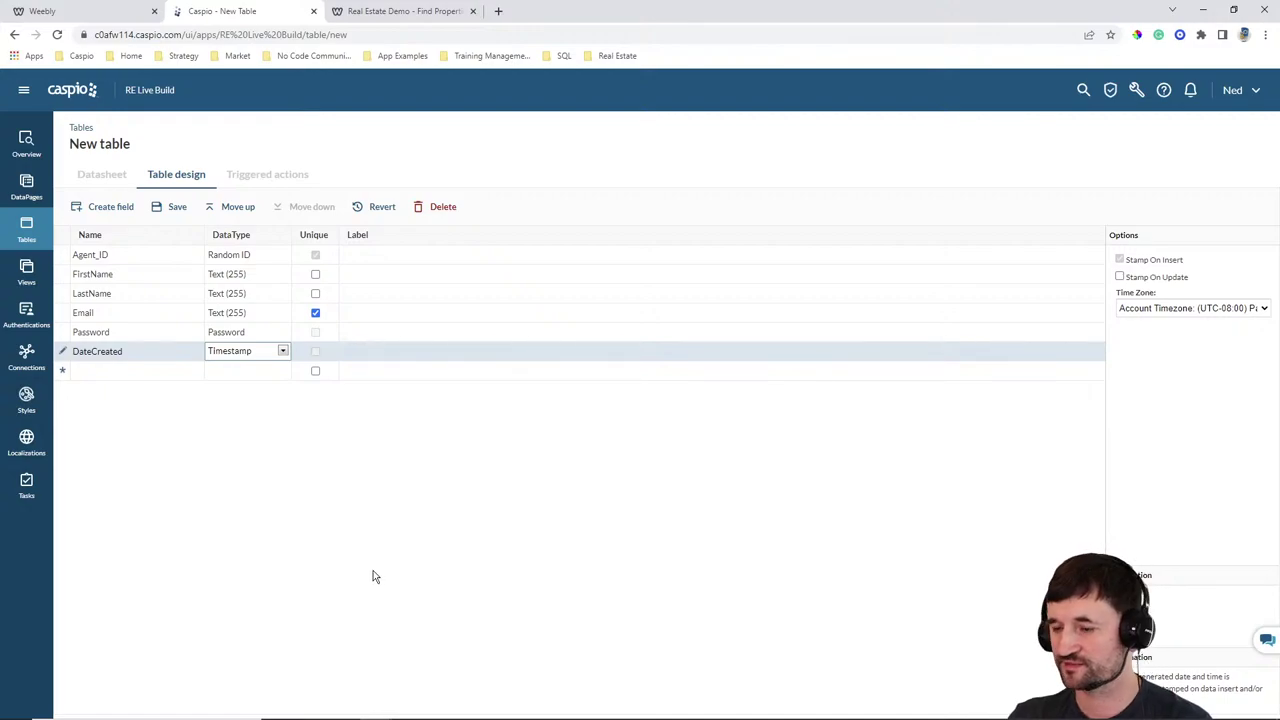
{"action": "left_click", "coordinate": [175, 208]}
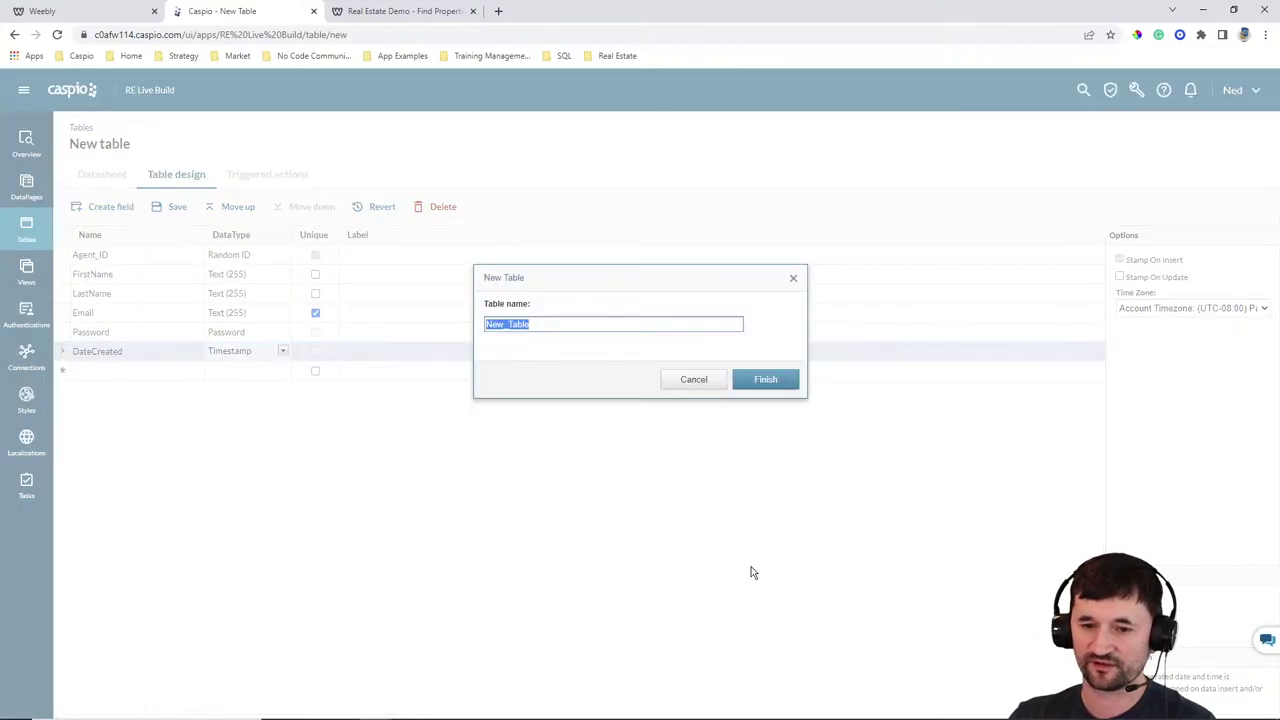
Name the table RELive_tbl_Agents and open its datasheet
{"action": "type", "text": "RELive_"}
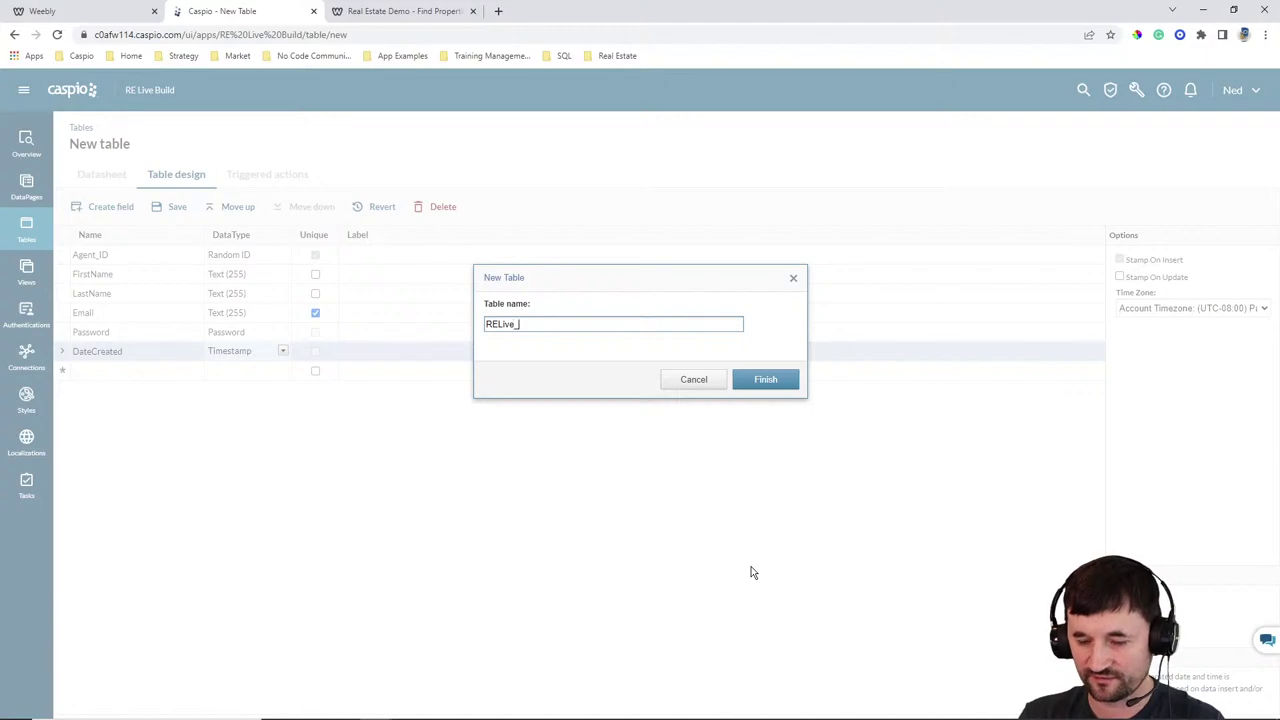
{"action": "type", "text": "tbl_Agents"}
{"action": "key", "text": "Return"}
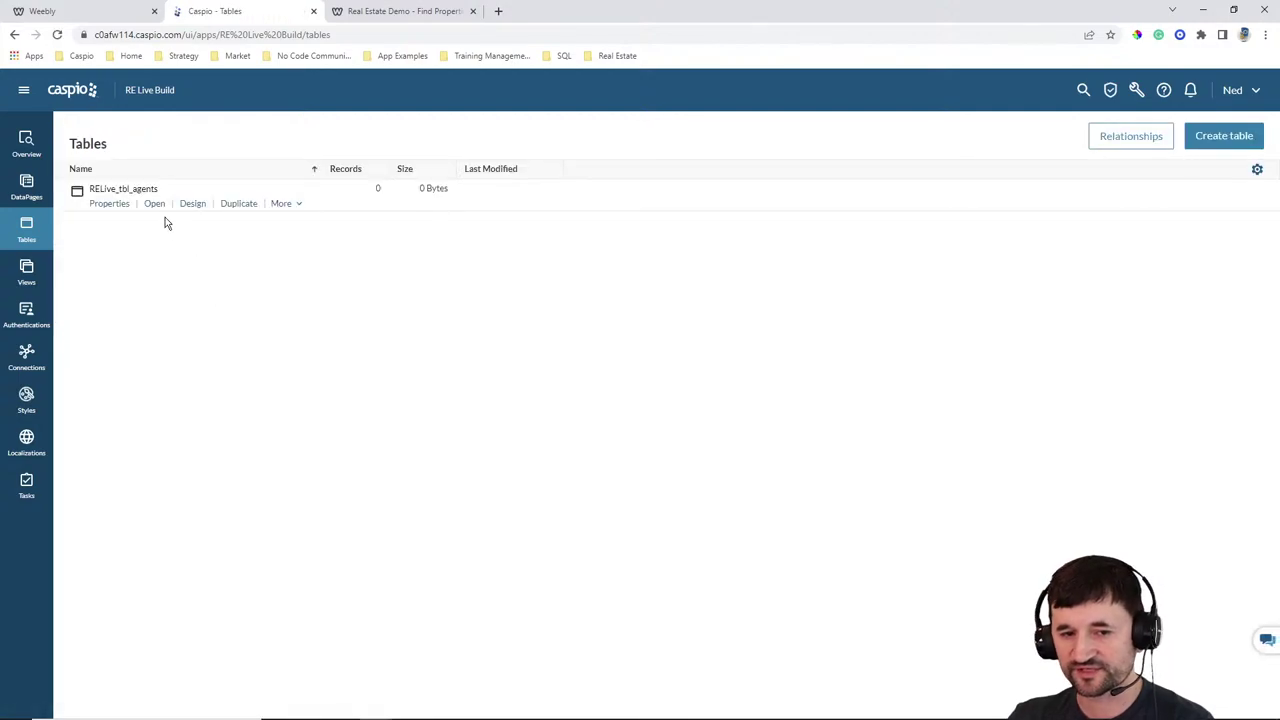
{"action": "left_click", "coordinate": [154, 204]}
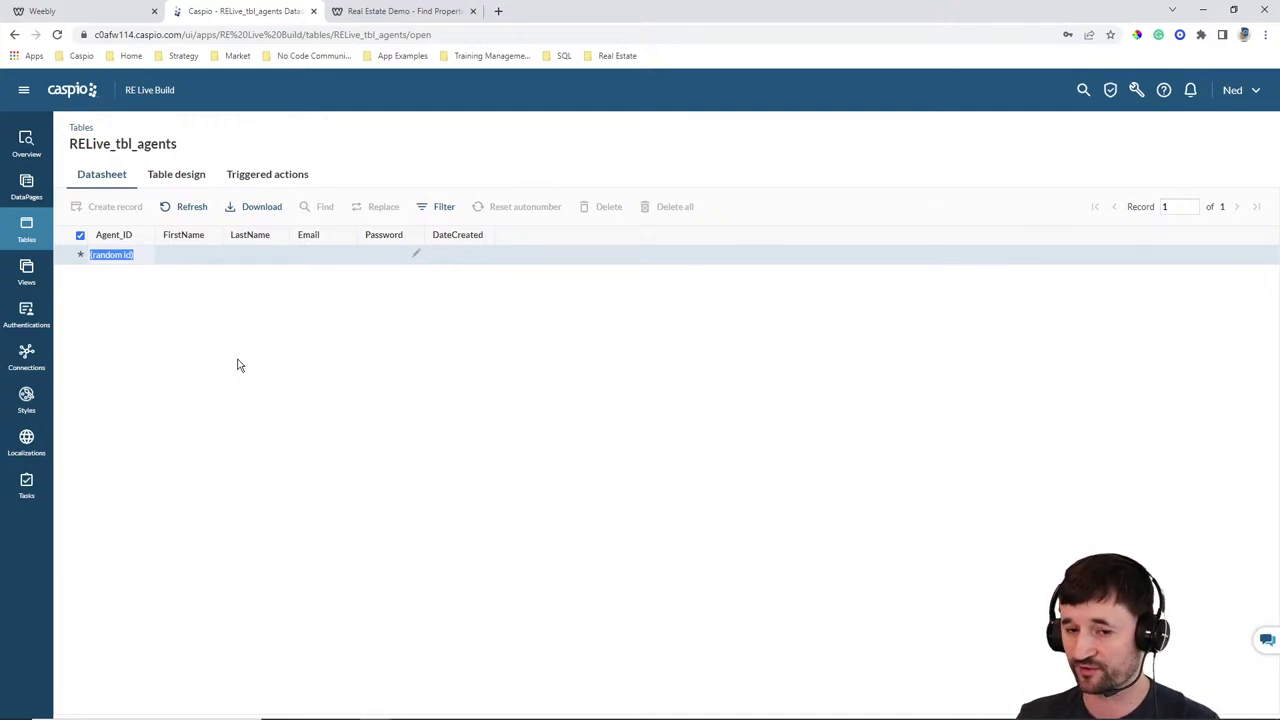
Add an agent record with first name, last name, e-mail and a confirmed password
{"action": "left_click", "coordinate": [173, 256]}
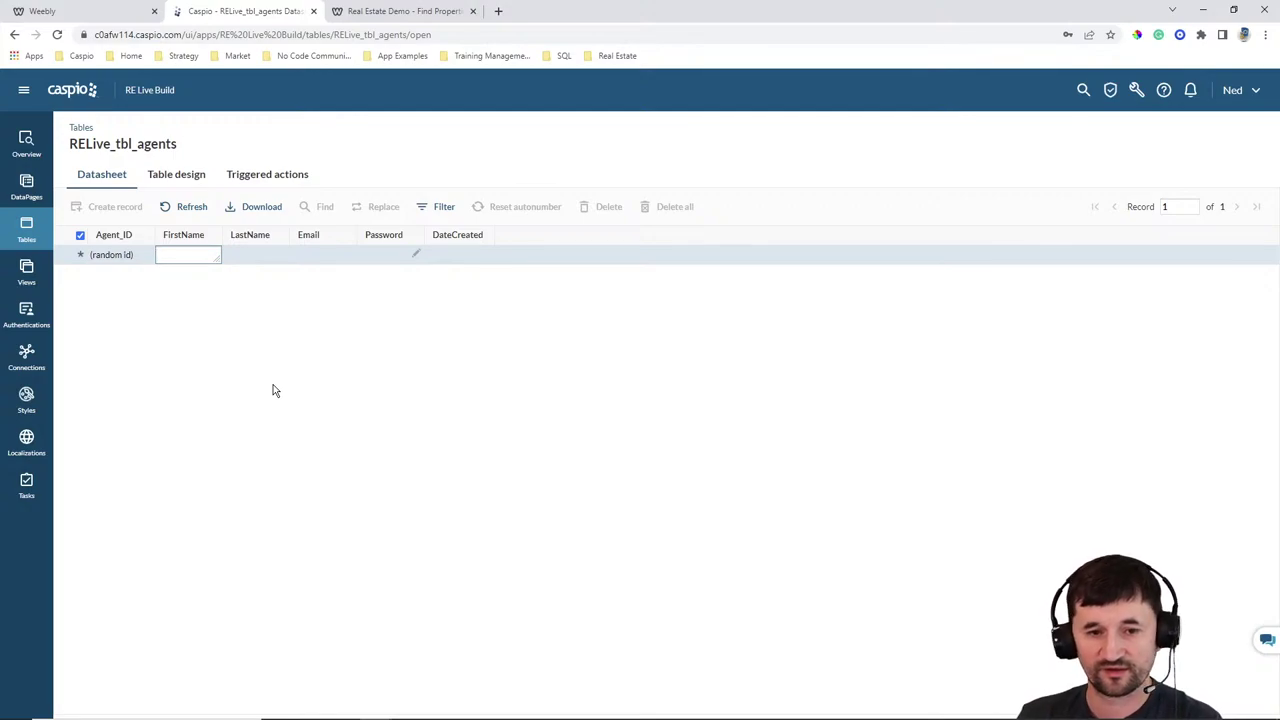
{"action": "key", "text": "Tab"}
{"action": "key", "text": "Tab"}
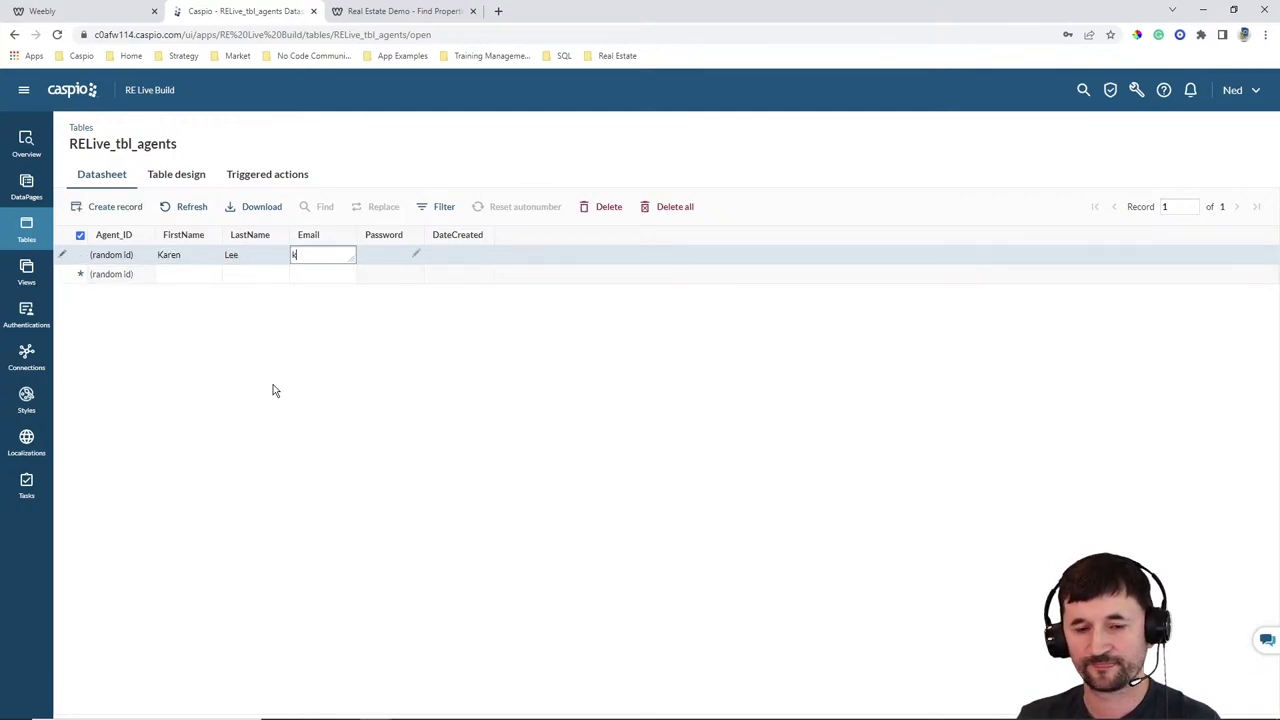
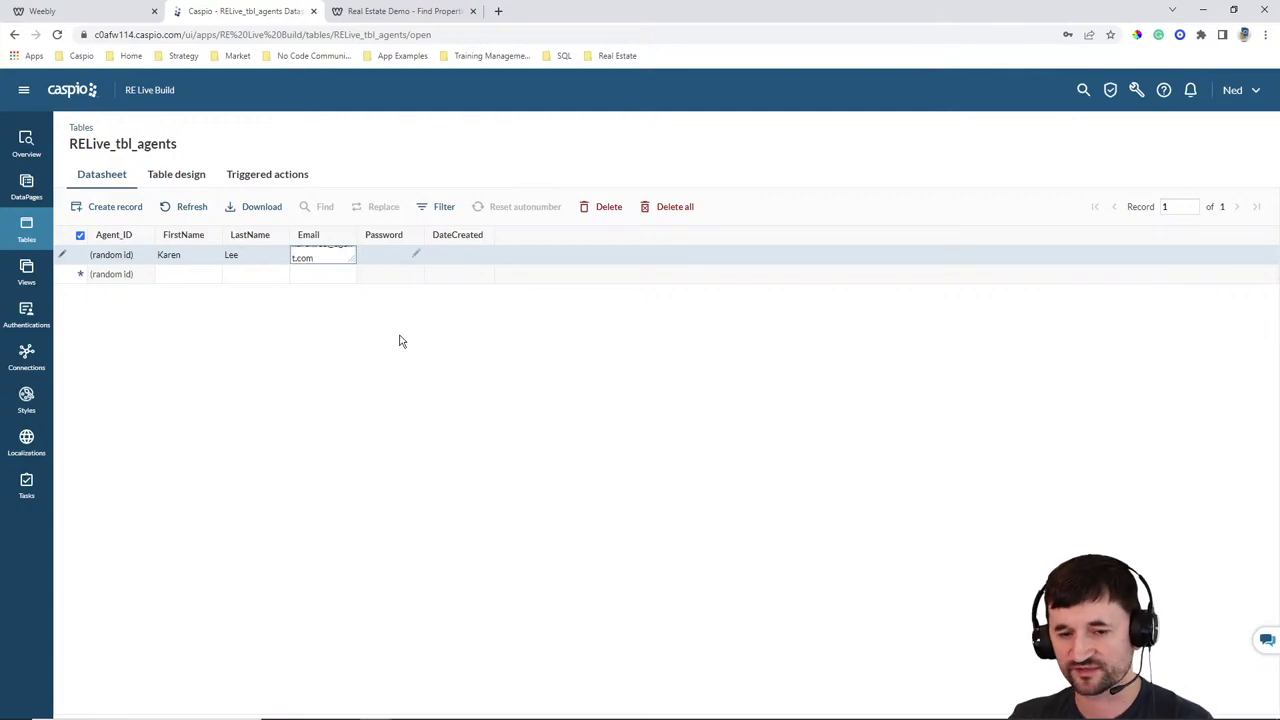
{"action": "left_click_drag", "start_coordinate": [358, 236], "coordinate": [407, 236]}
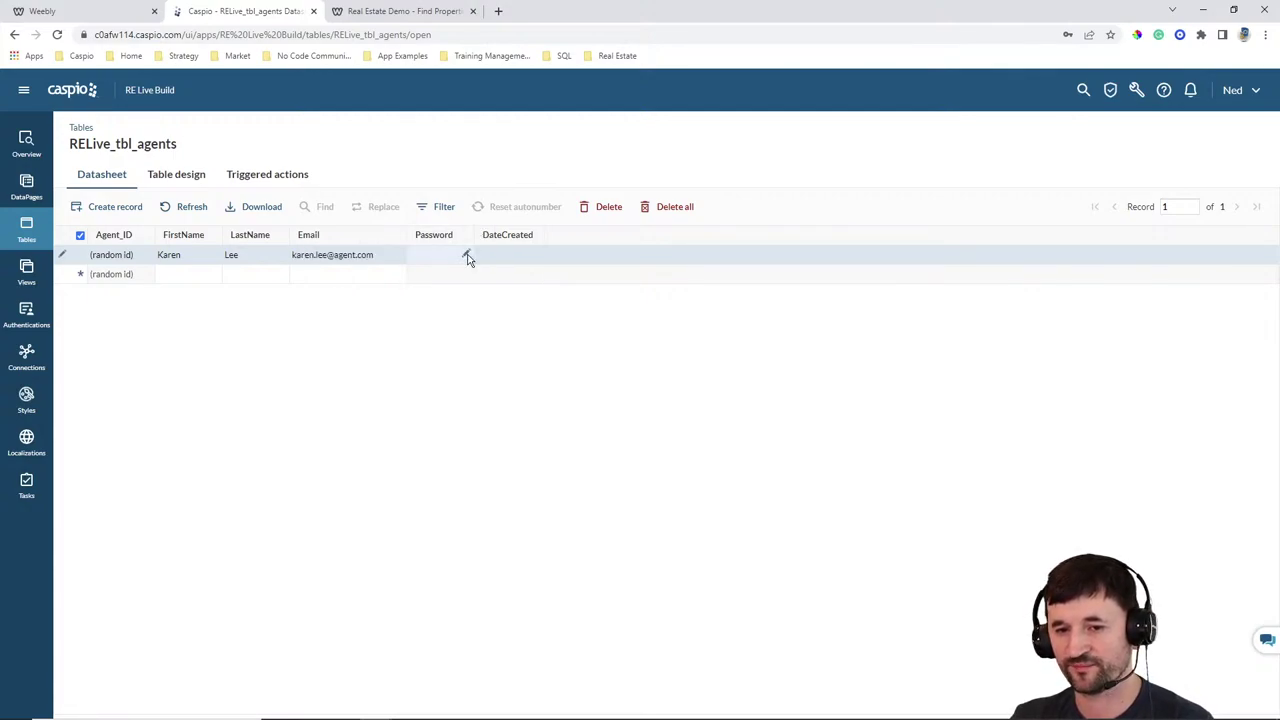
{"action": "left_click", "coordinate": [466, 255]}
{"action": "type", "text": "12345"}
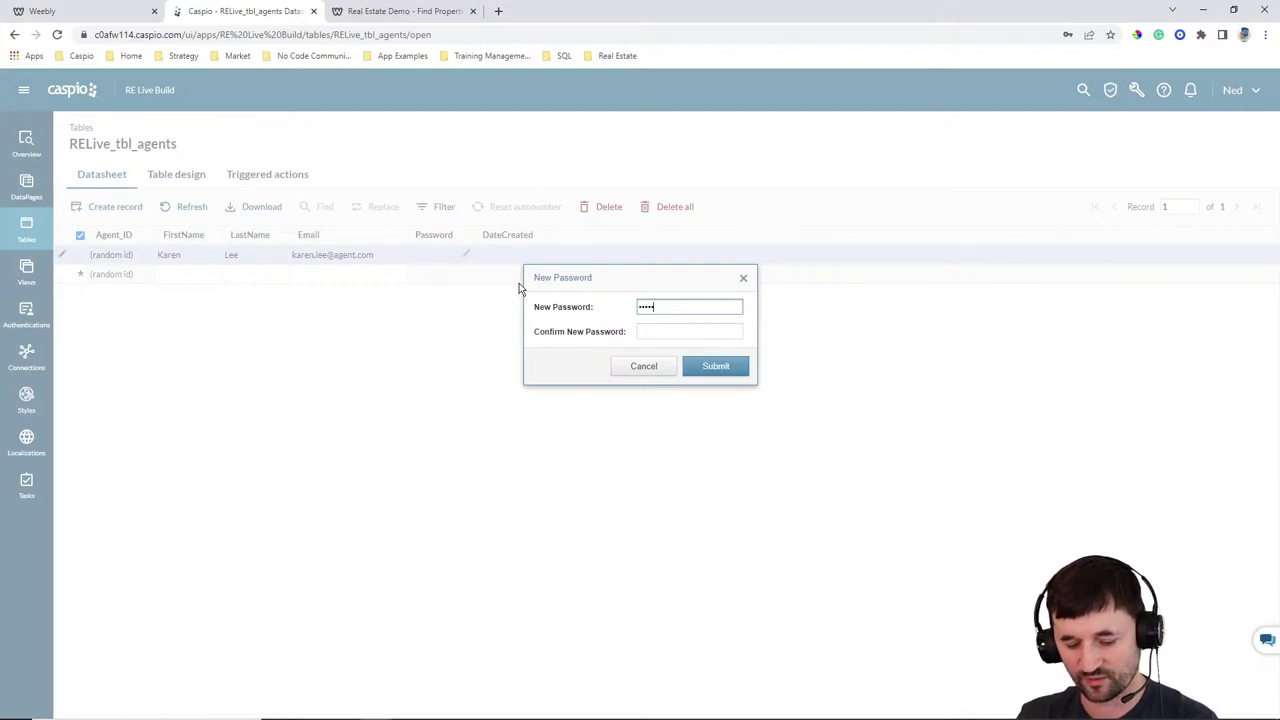
{"action": "type", "text": "67"}
{"action": "key", "text": "Tab"}
{"action": "type", "text": "1234"}
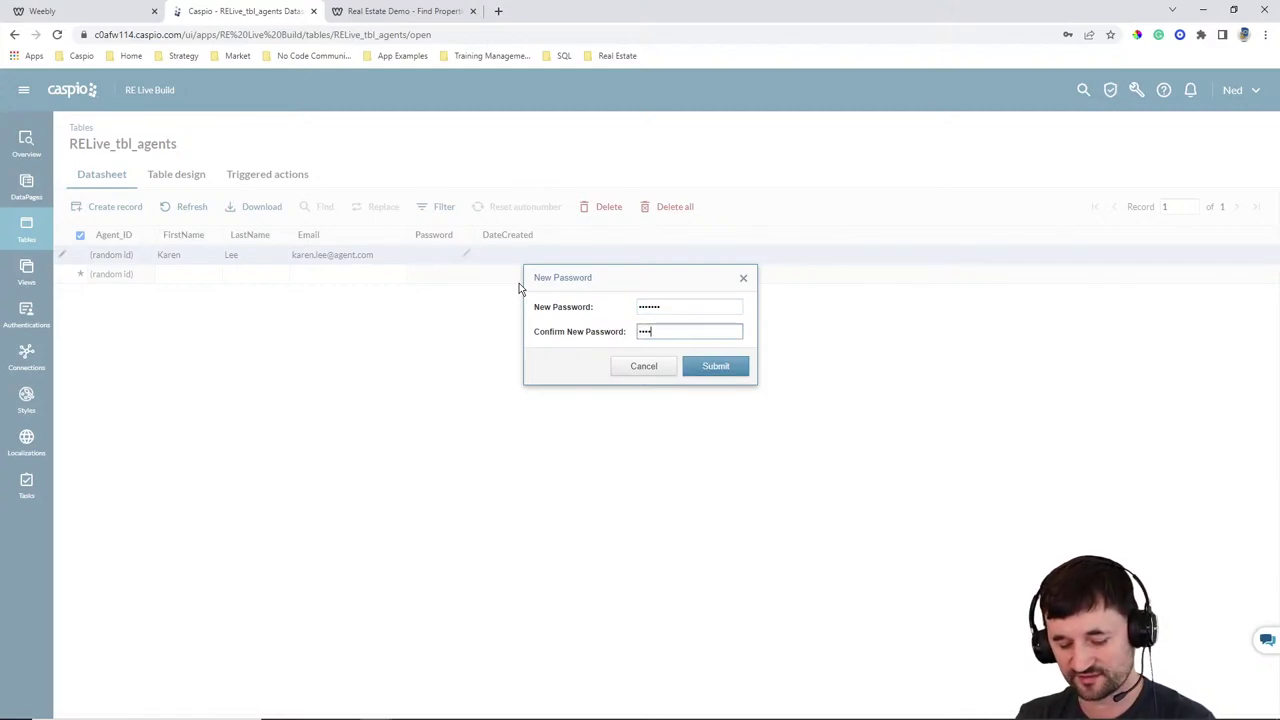
{"action": "type", "text": "567"}
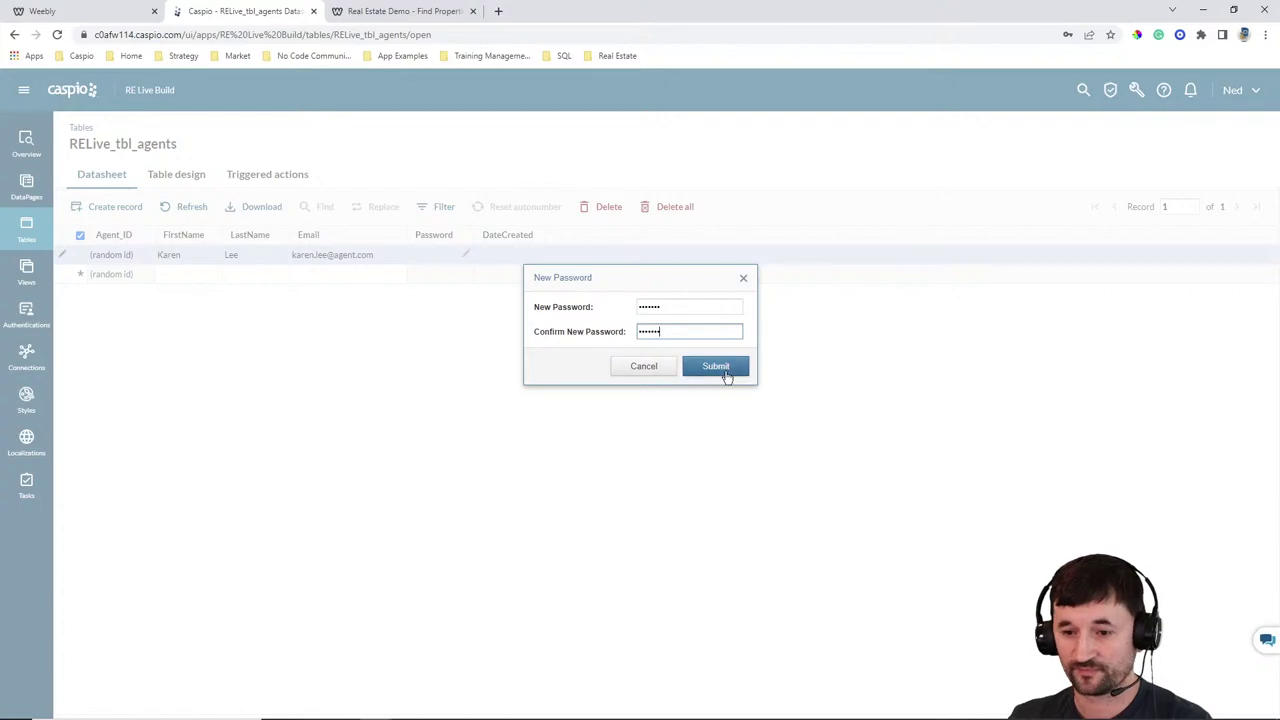
{"action": "left_click", "coordinate": [716, 366]}
{"action": "left_click", "coordinate": [205, 275]}
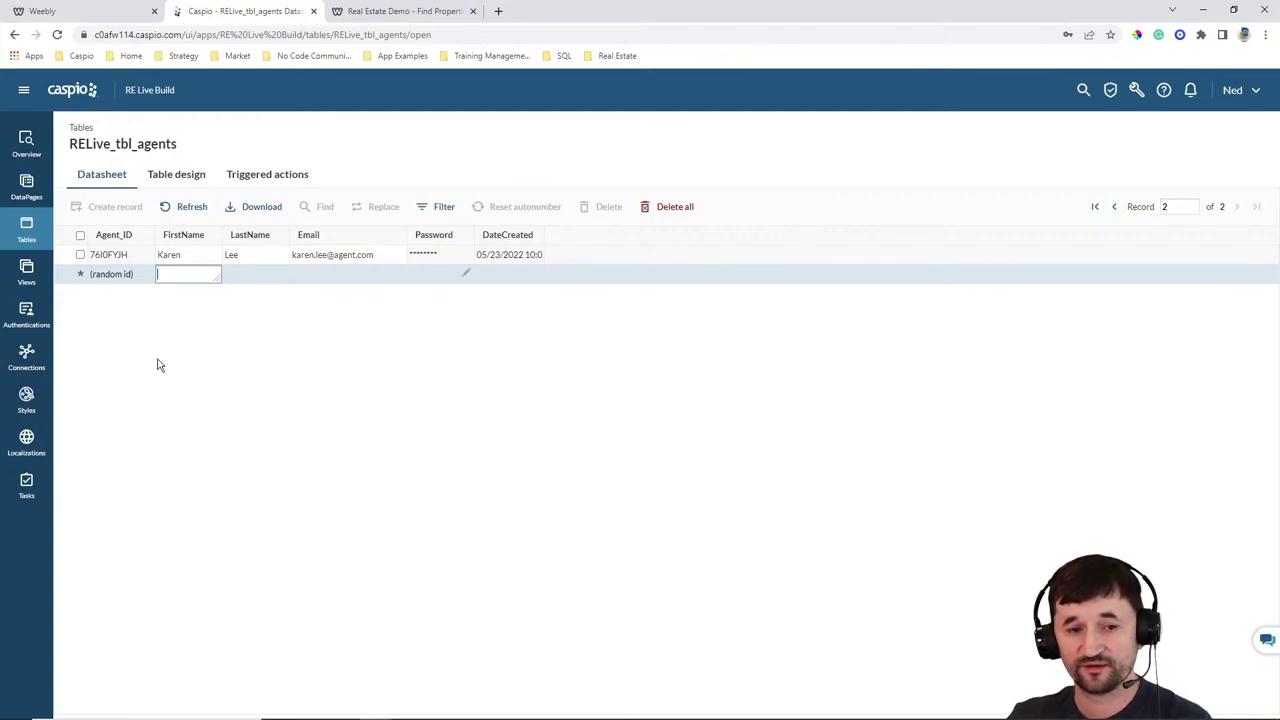
Start another new table with a Random ID field named Property_ID
{"action": "left_click", "coordinate": [26, 230]}
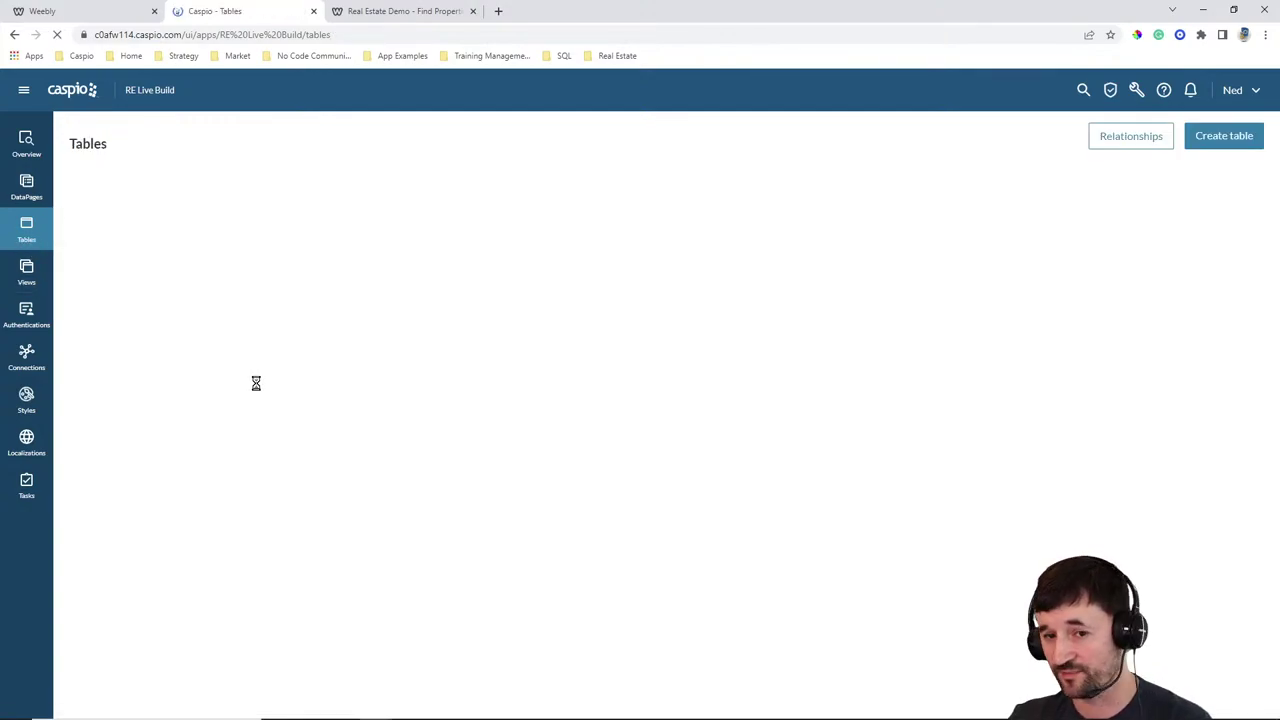
{"action": "left_click", "coordinate": [1224, 136]}
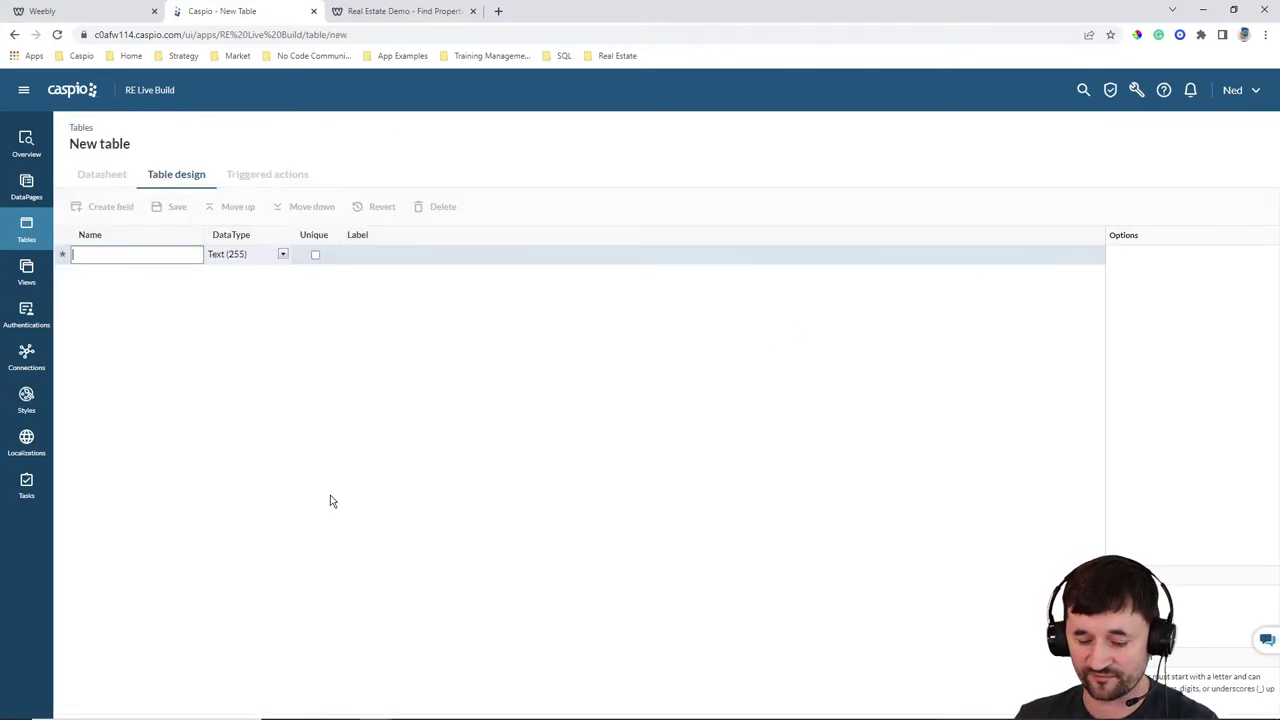
{"action": "type", "text": "Pro"}
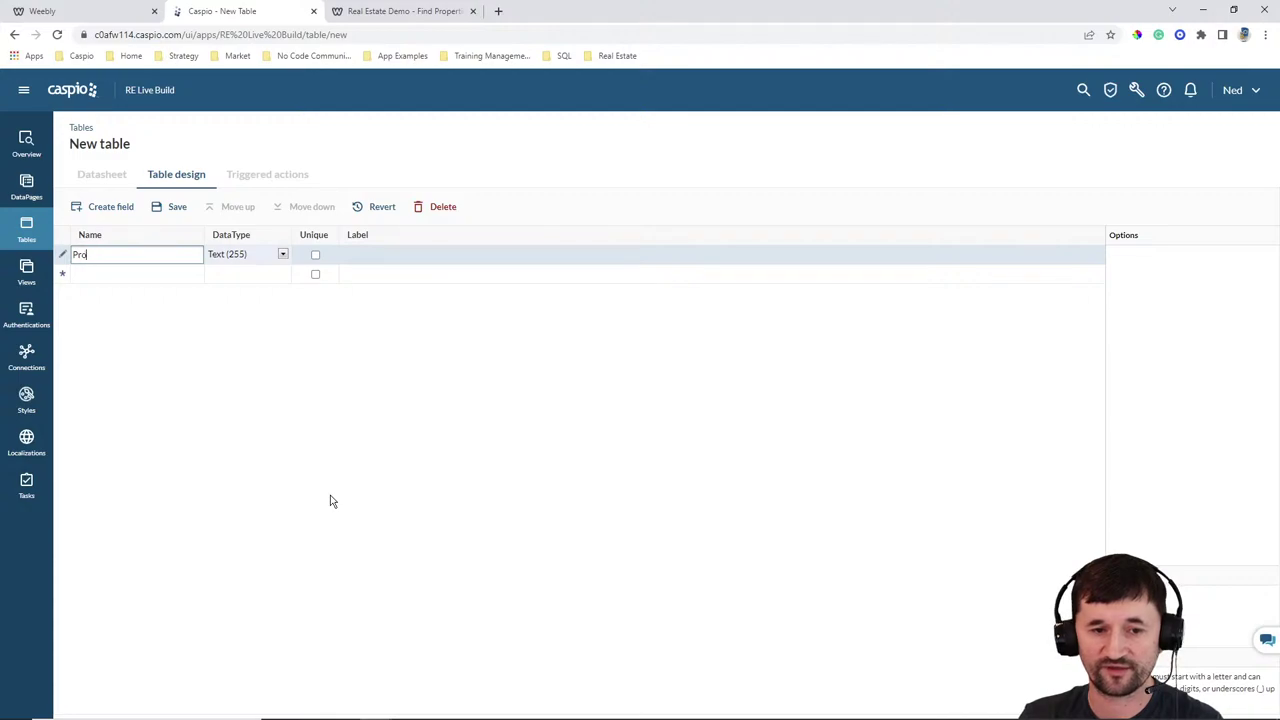
{"action": "type", "text": "pperty_ID"}
{"action": "key", "text": "Tab"}
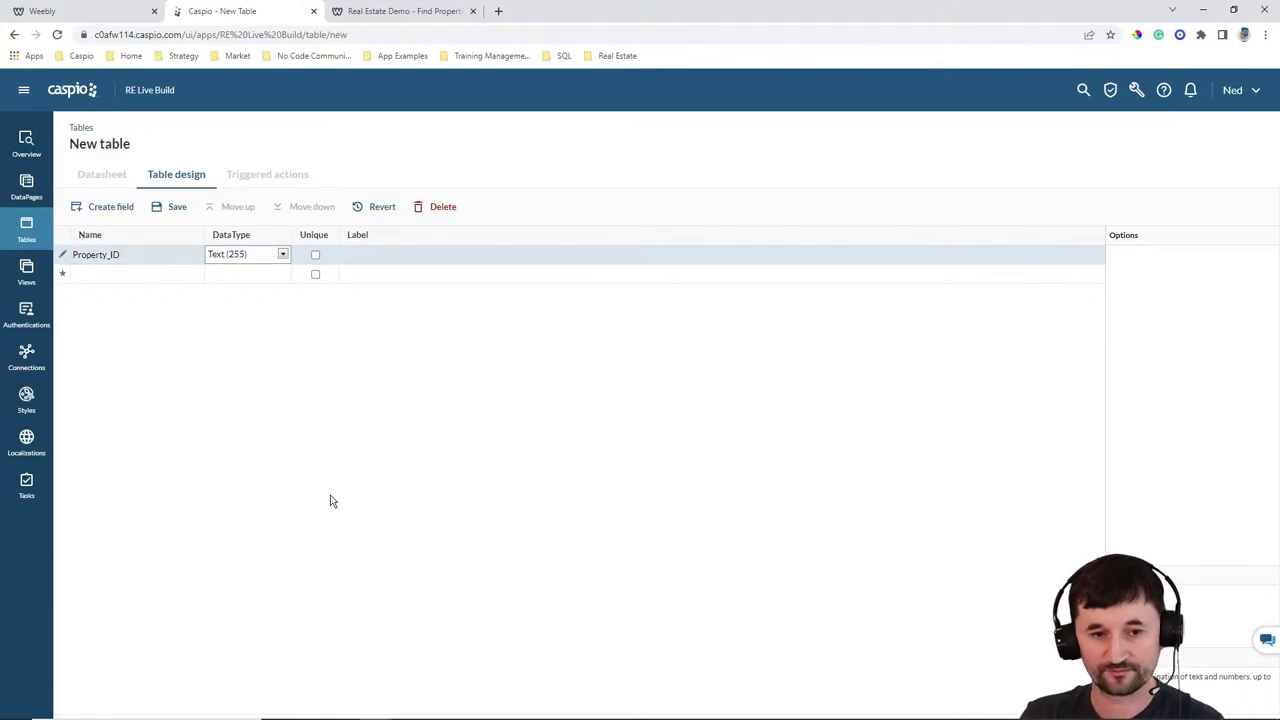
{"action": "left_click", "coordinate": [258, 258]}
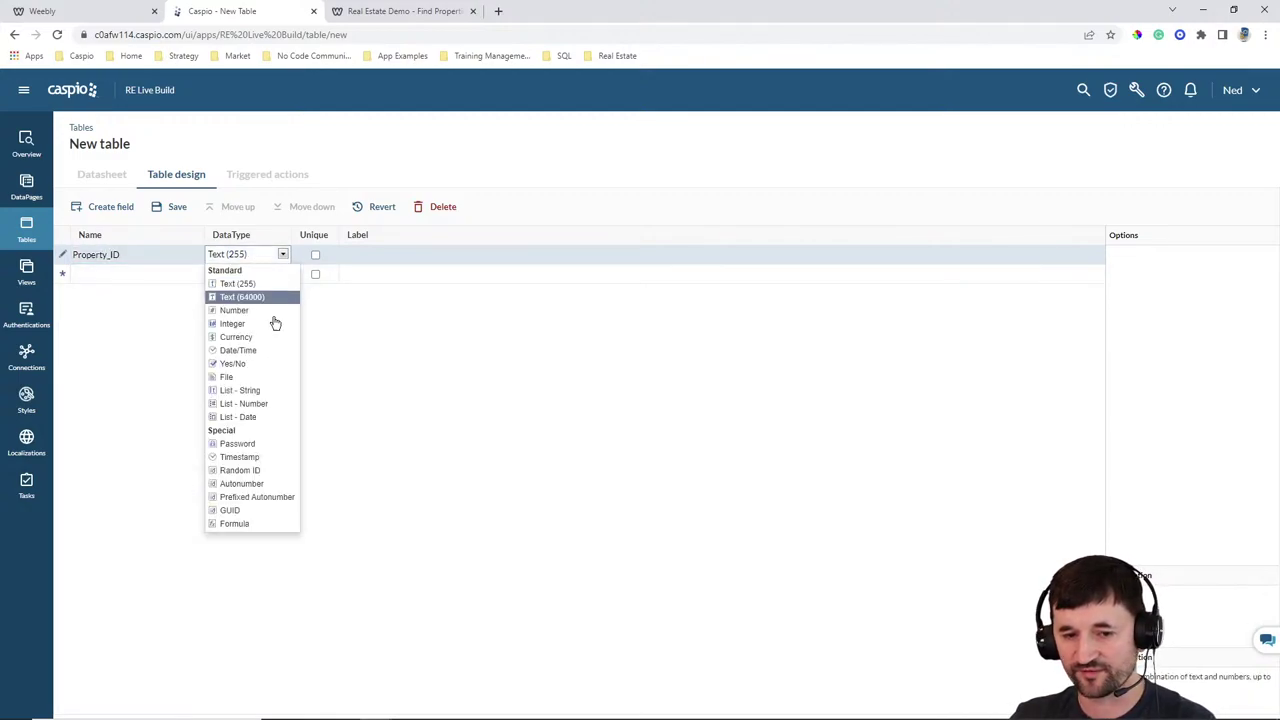
{"action": "left_click", "coordinate": [240, 470]}
Add Property_title and Agent_ID fields, moving Agent_ID above Property_title
{"action": "left_click", "coordinate": [132, 278]}
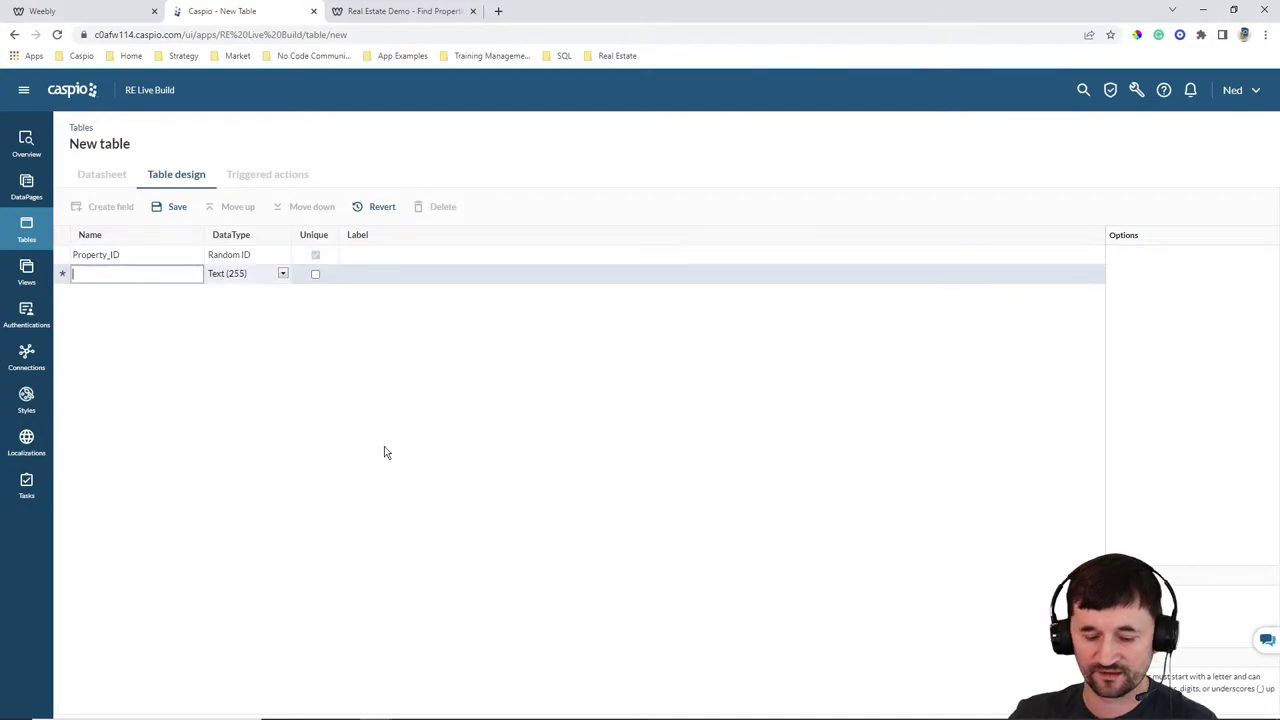
{"action": "type", "text": "Property"}
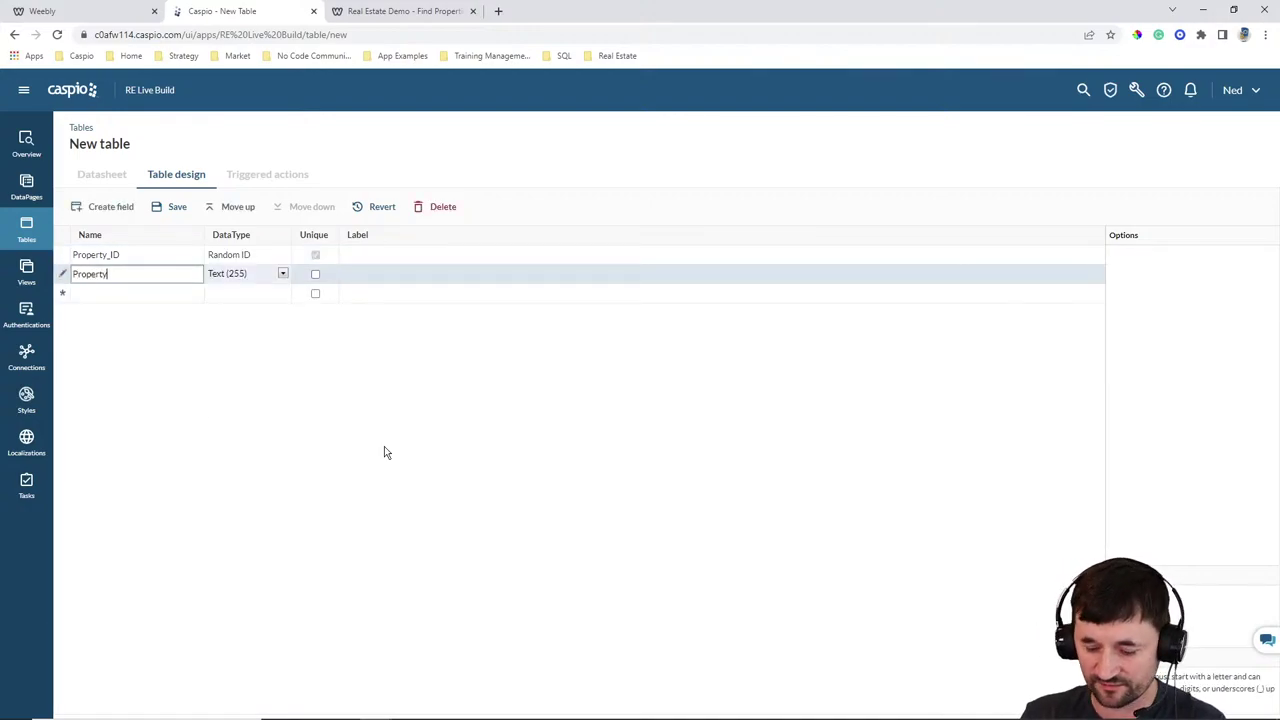
{"action": "type", "text": "_title"}
{"action": "key", "text": "Return"}
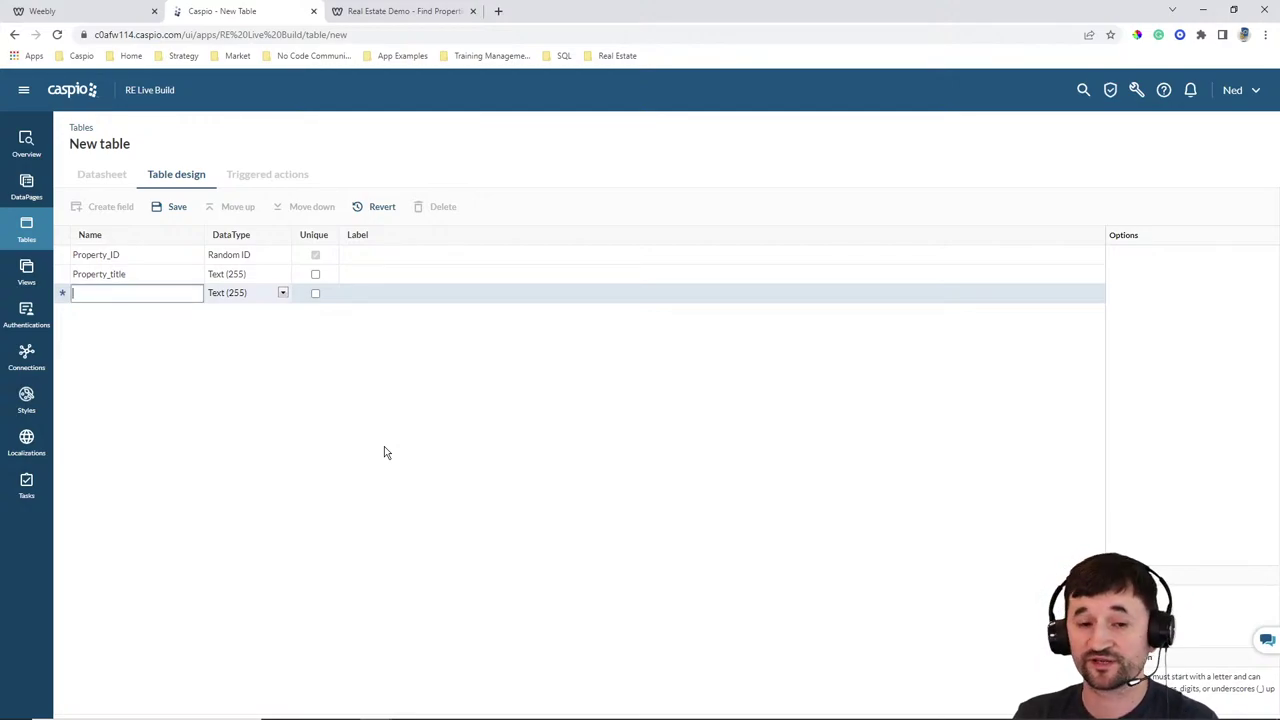
{"action": "type", "text": "Agent_ID"}
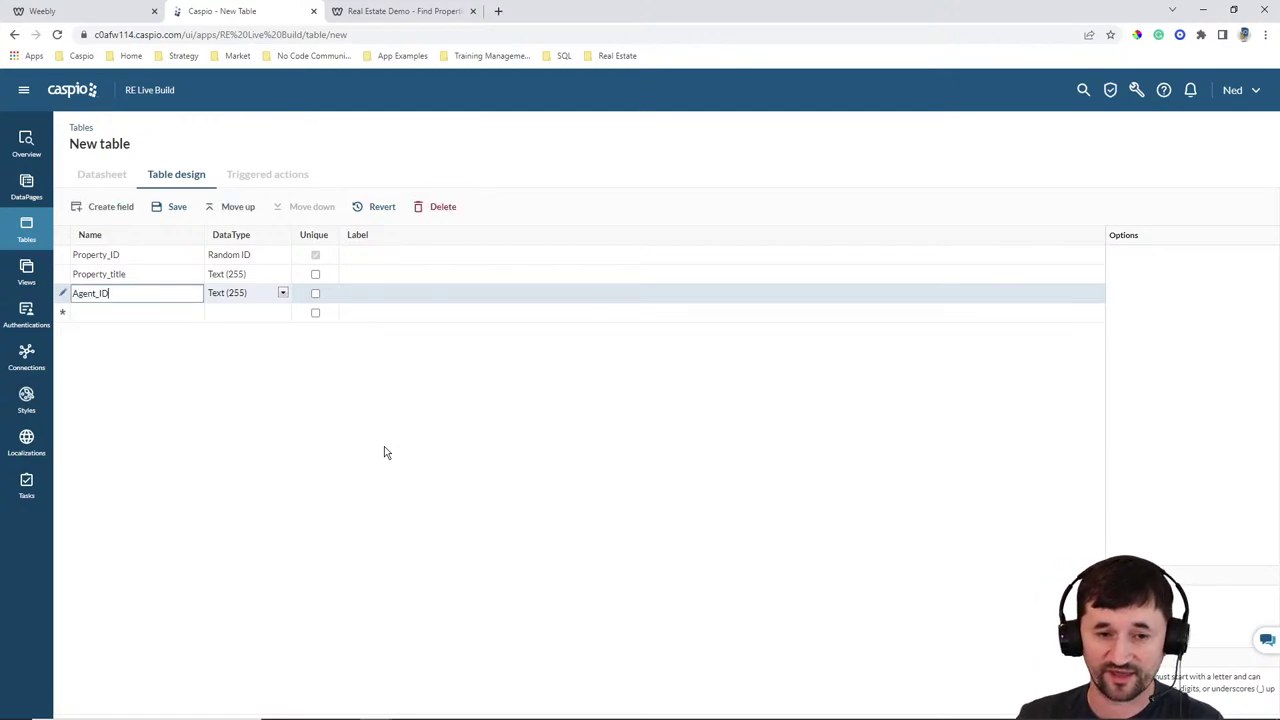
{"action": "left_click", "coordinate": [239, 213]}
{"action": "left_click", "coordinate": [239, 213]}
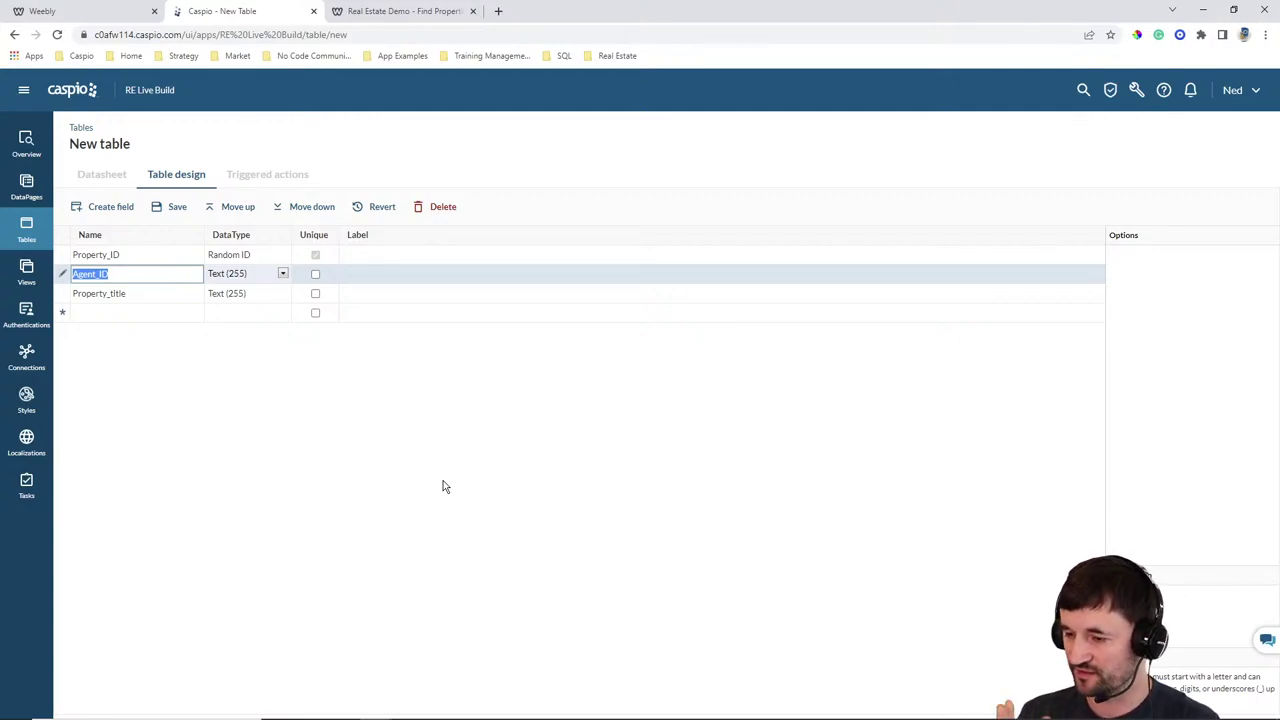
{"action": "left_click", "coordinate": [423, 12]}
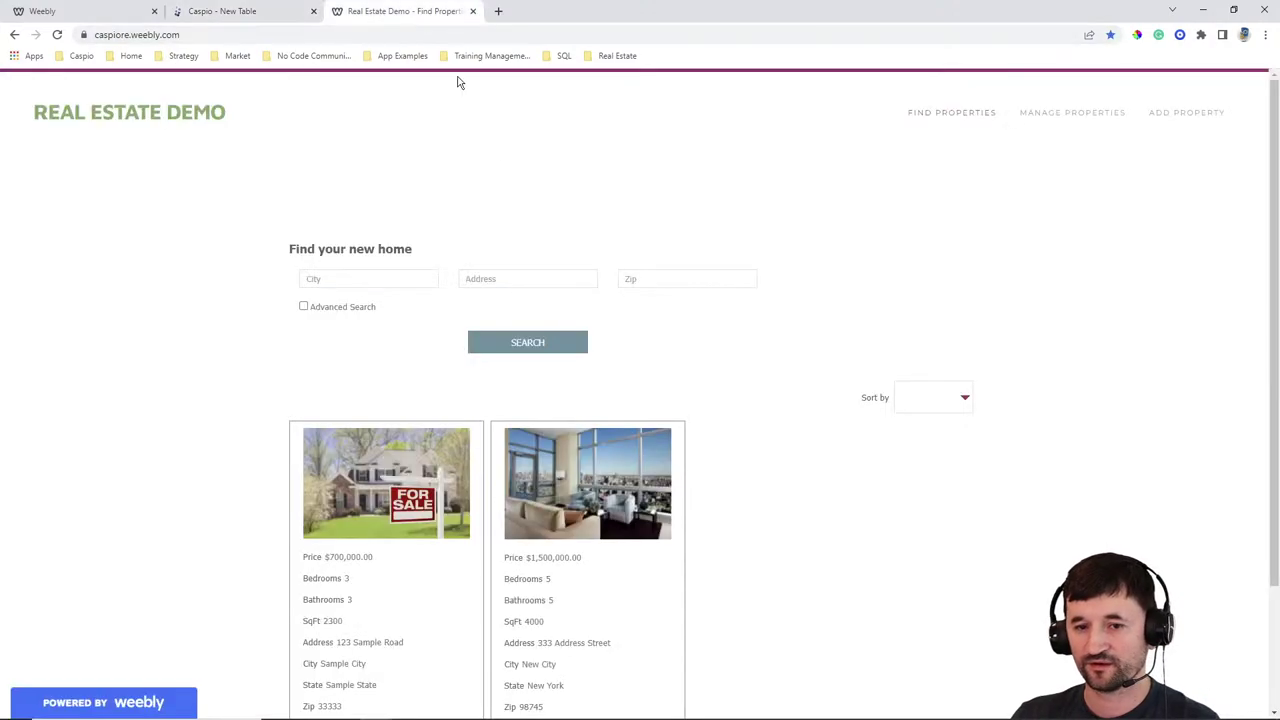
Open ADD PROPERTY from the Real Estate Demo site's navigation to see the live property form
{"action": "left_click", "coordinate": [1173, 115]}
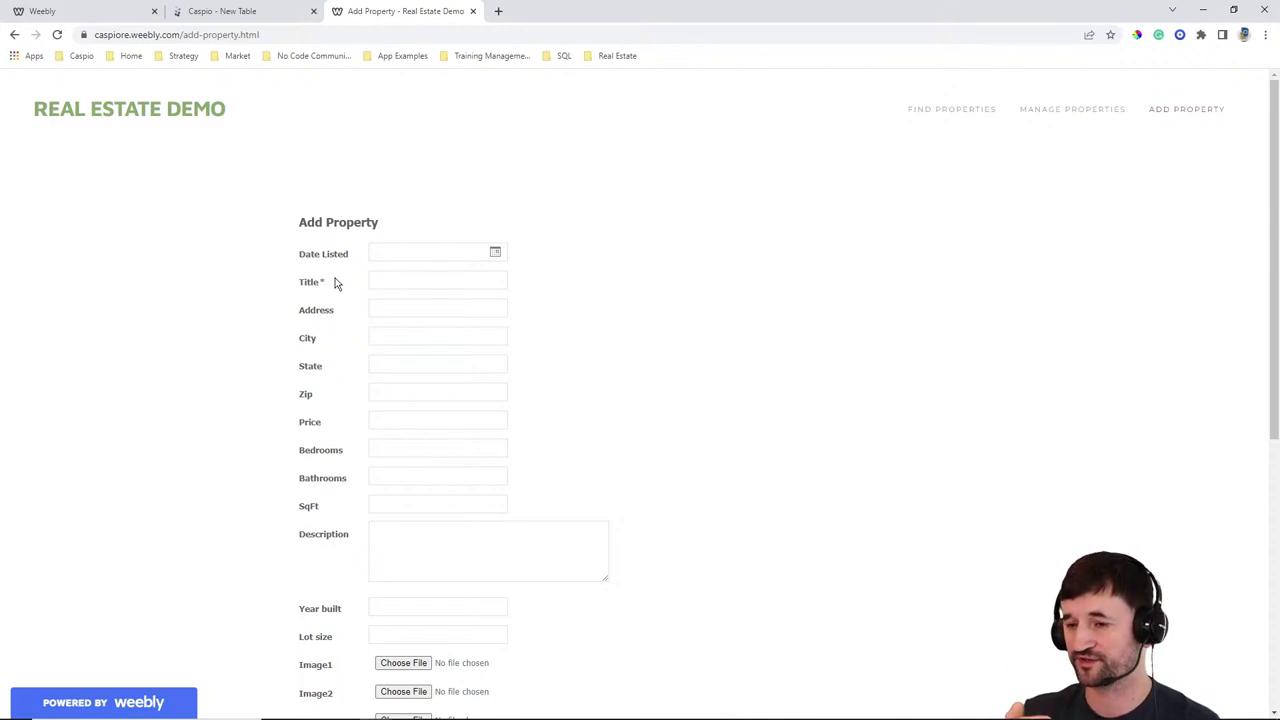
Add Address, City, State, Zip and Price fields to the Caspio table design
{"action": "left_click", "coordinate": [234, 11]}
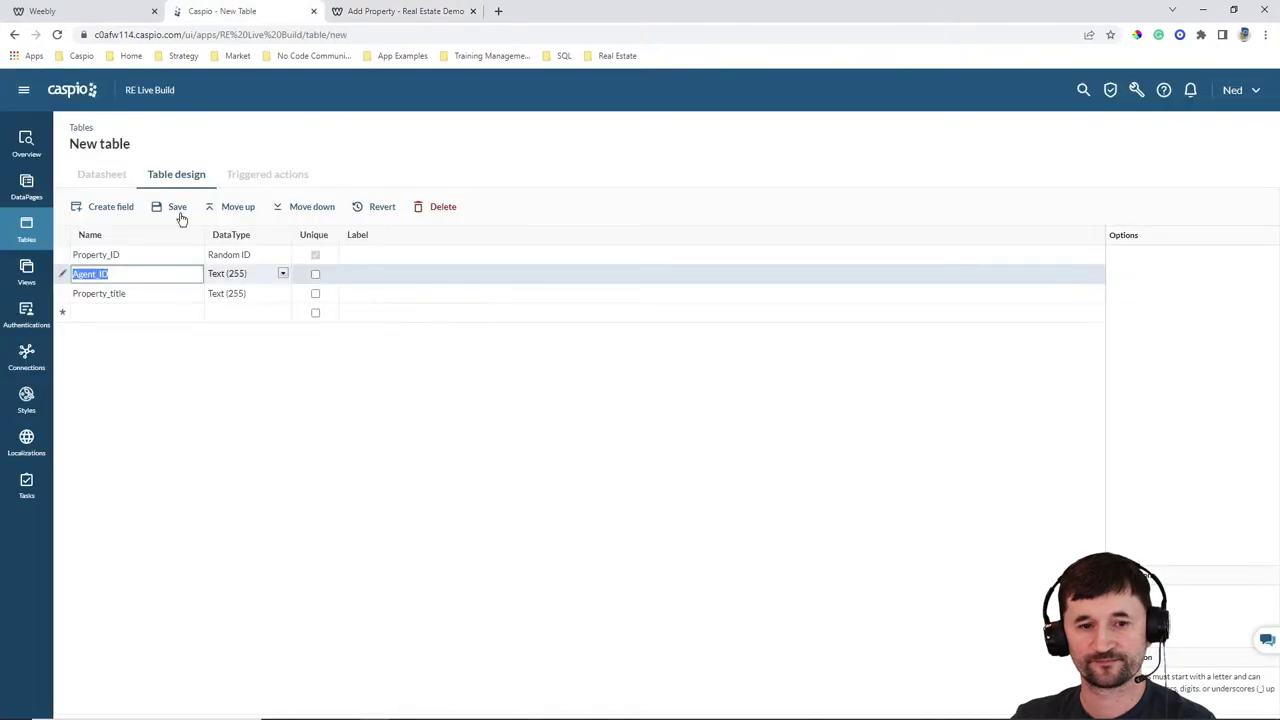
{"action": "left_click", "coordinate": [114, 312]}
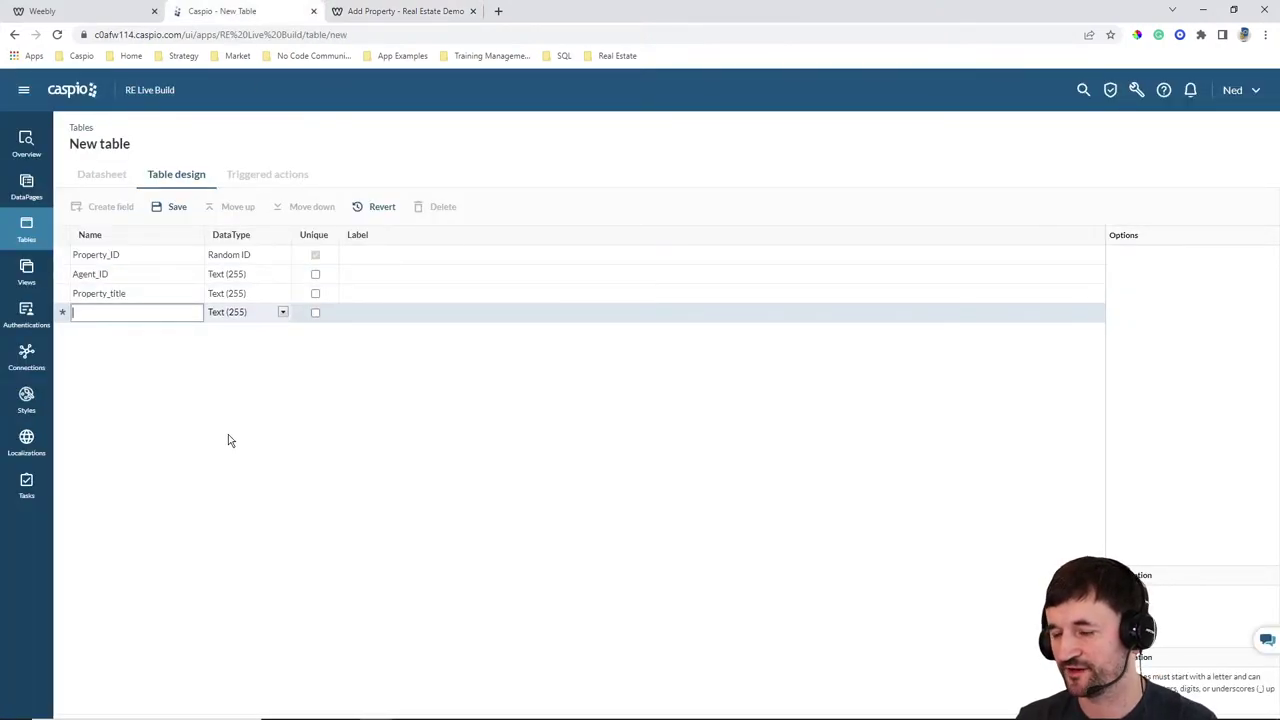
{"action": "type", "text": "Address"}
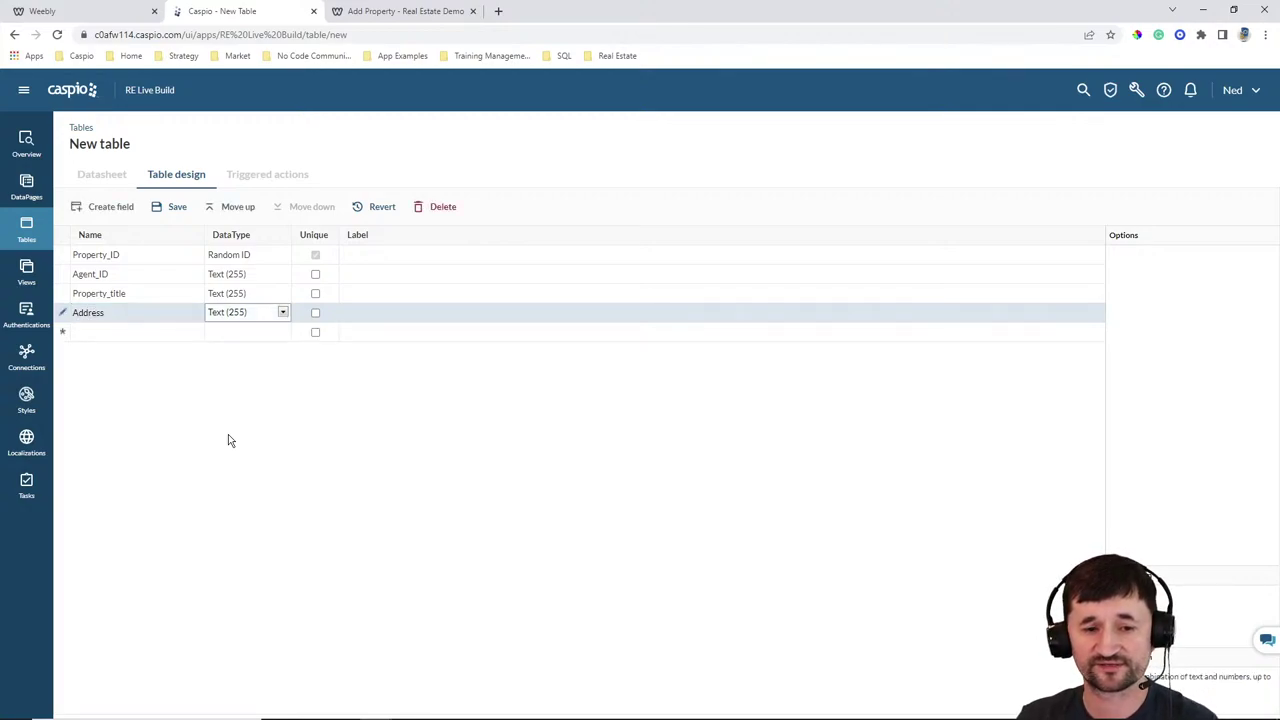
{"action": "key", "text": "Return"}
{"action": "type", "text": "City"}
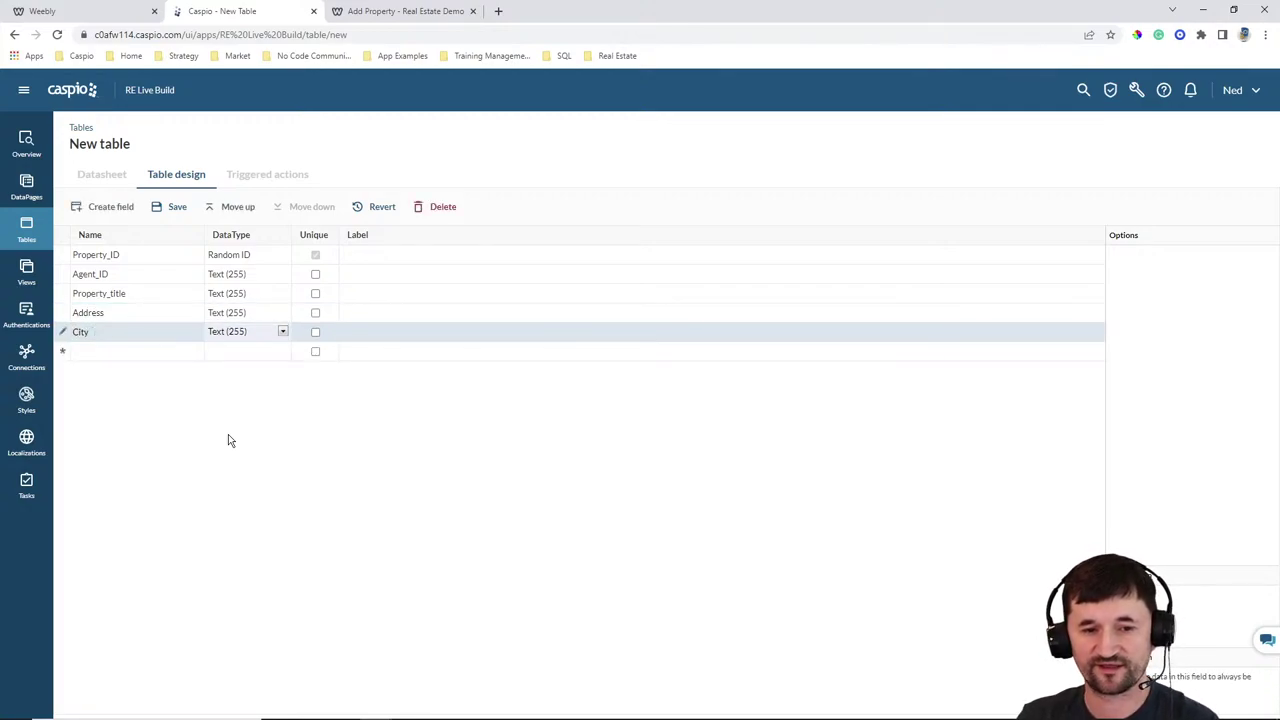
{"action": "key", "text": "Return"}
{"action": "type", "text": "State"}
{"action": "key", "text": "Return"}
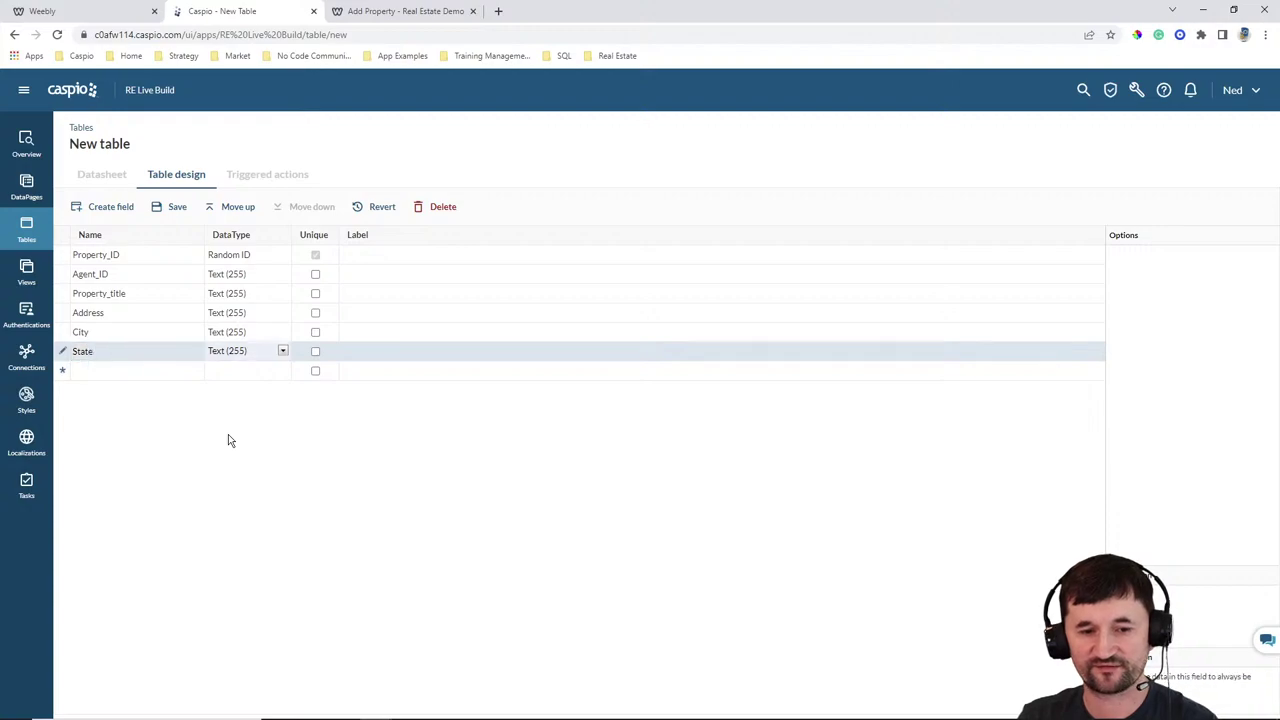
{"action": "type", "text": "Zip"}
{"action": "key", "text": "Return"}
{"action": "key", "text": "Return"}
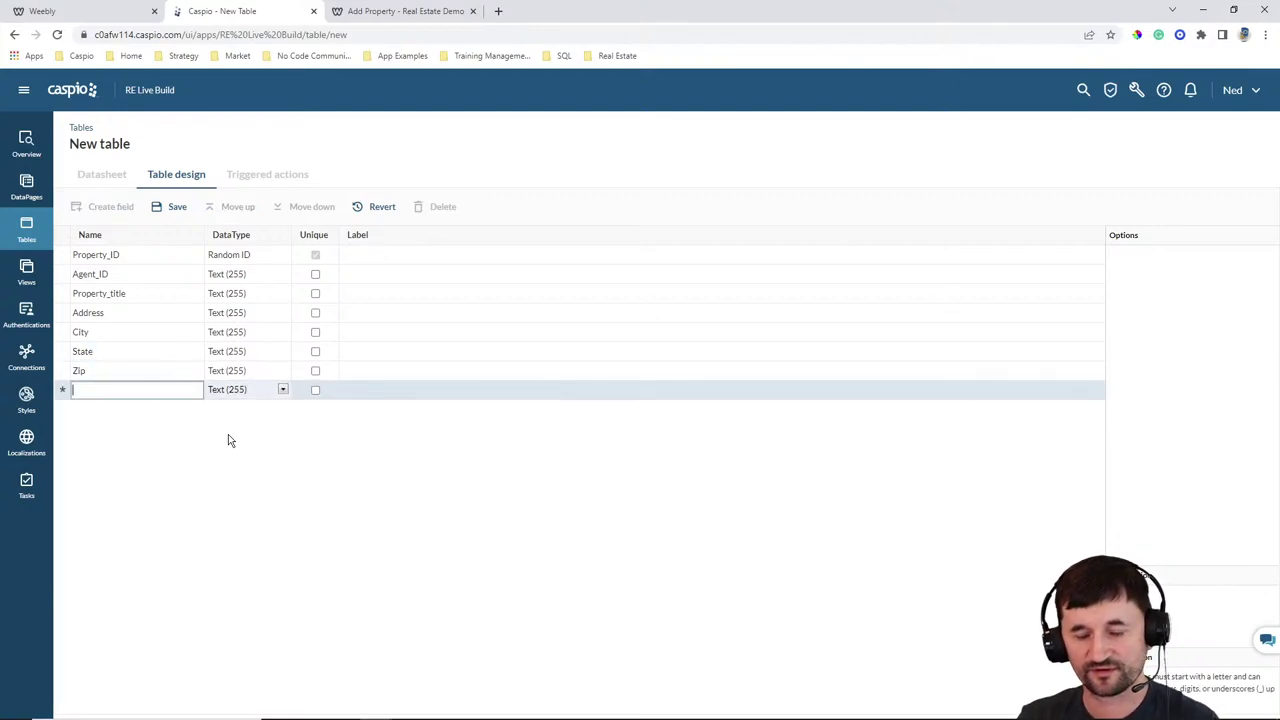
{"action": "type", "text": "Price"}
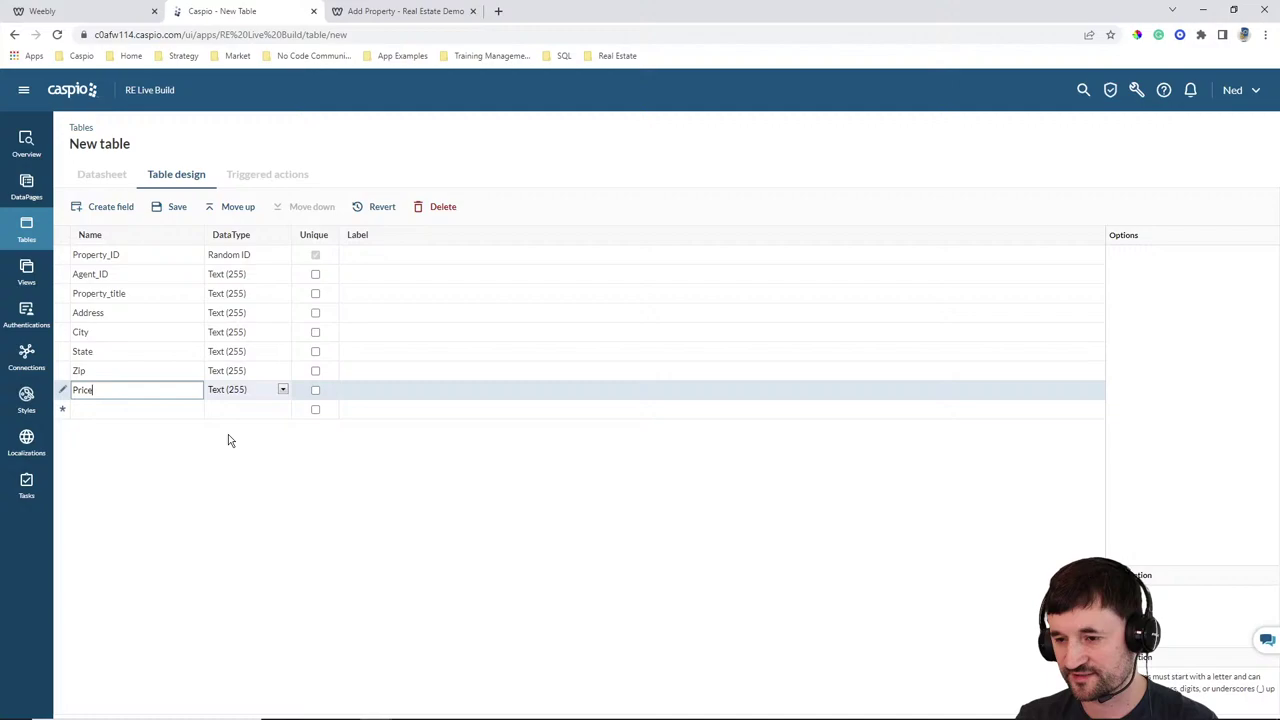
{"action": "key", "text": "Return"}
Add Bedrooms, Bathrooms, SqFt, Lot_size, Description and Year_built fields
{"action": "type", "text": "Bedrooms"}
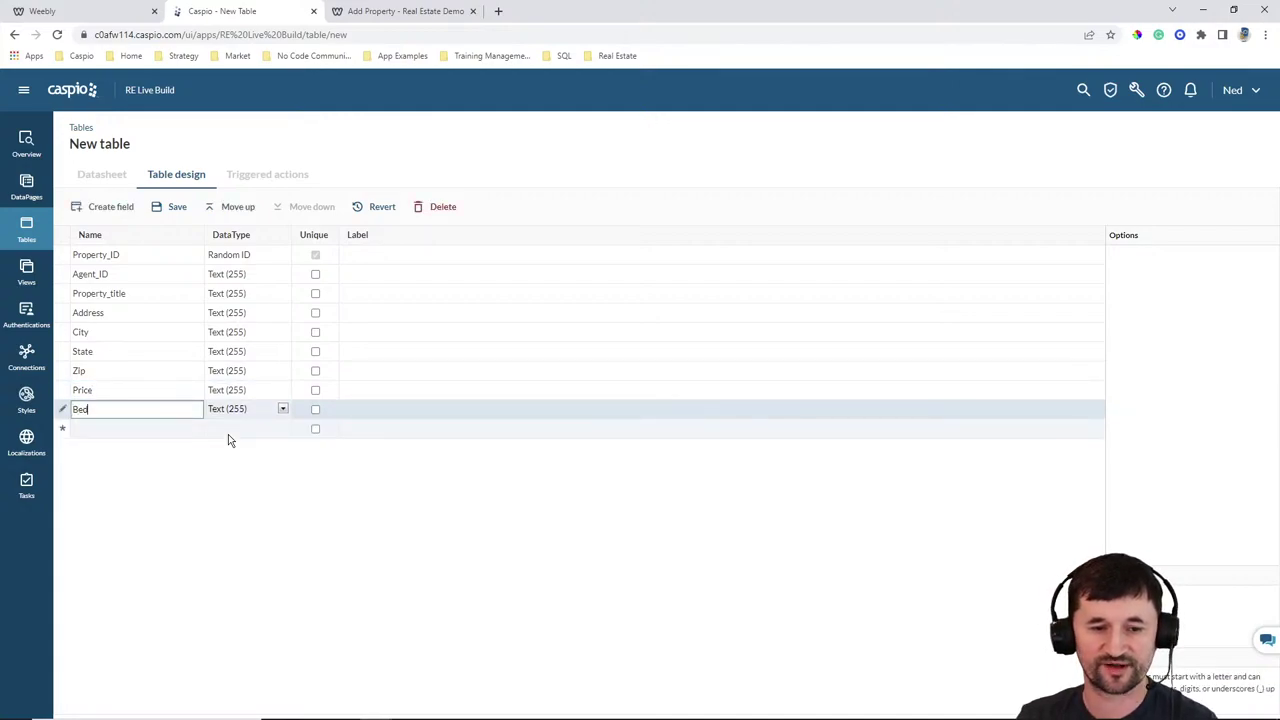
{"action": "key", "text": "Return"}
{"action": "key", "text": "Return"}
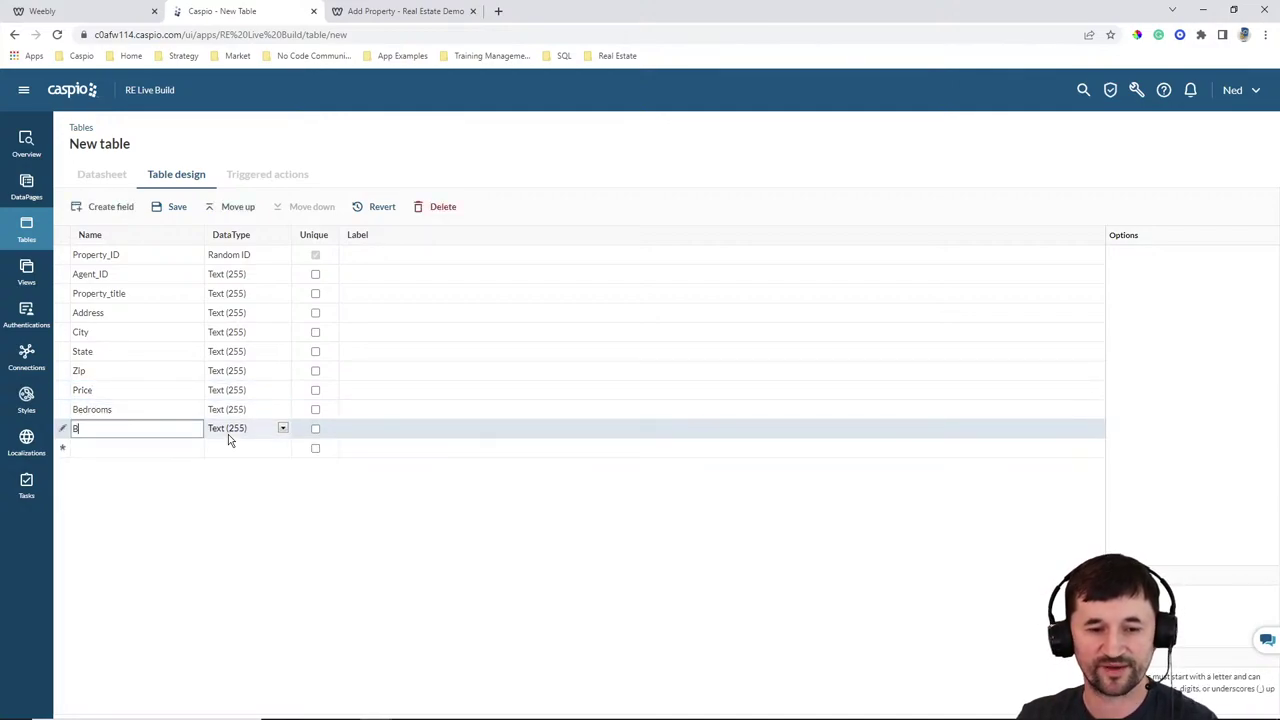
{"action": "type", "text": "Bathrooms"}
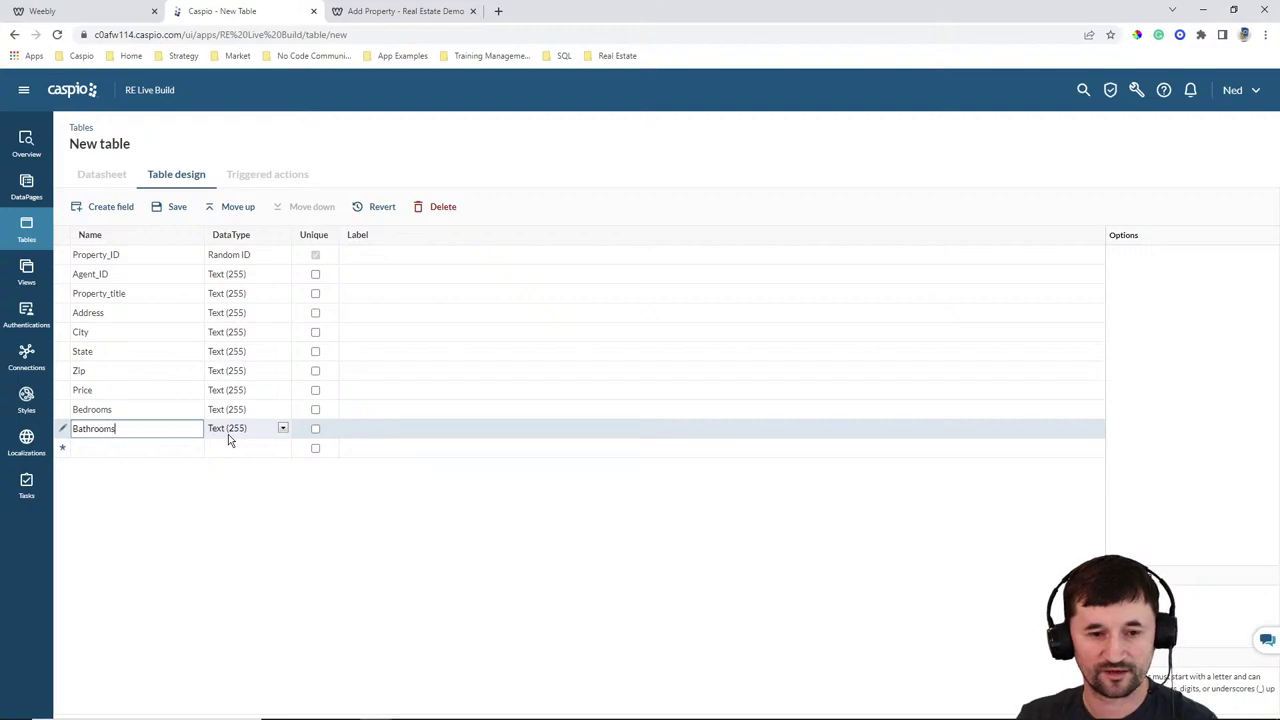
{"action": "key", "text": "Return"}
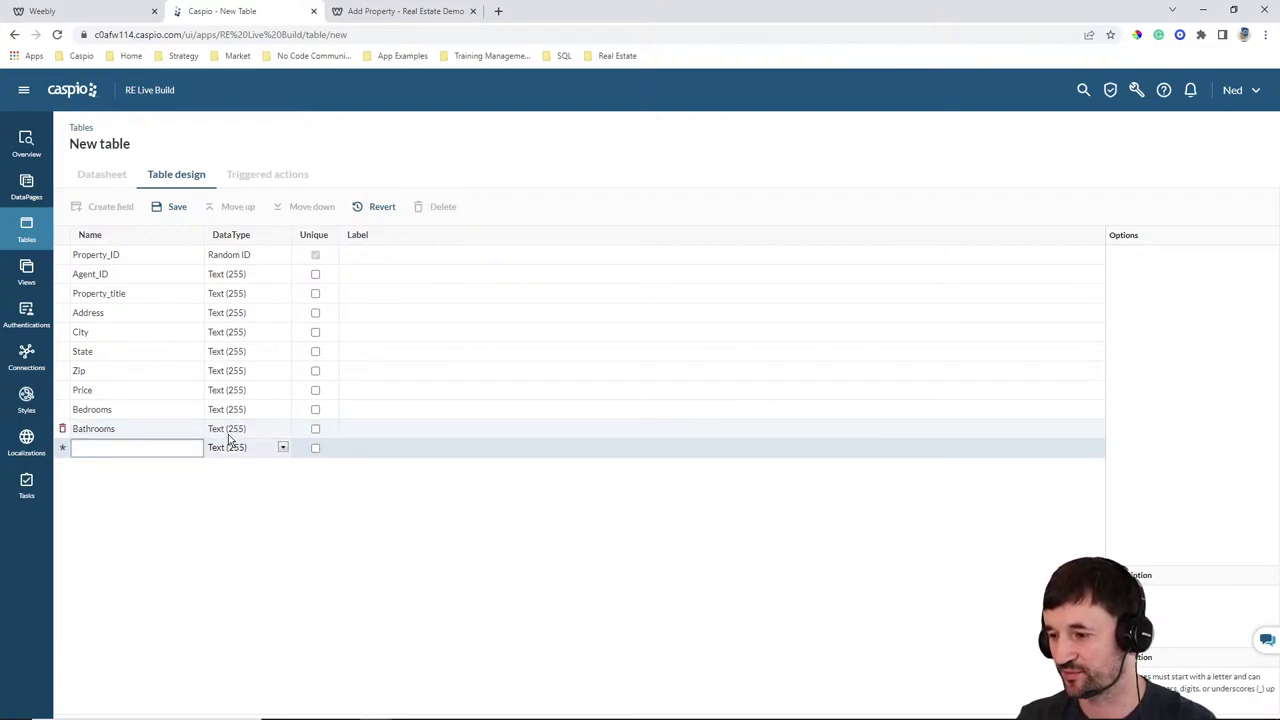
{"action": "type", "text": "SZqFt"}
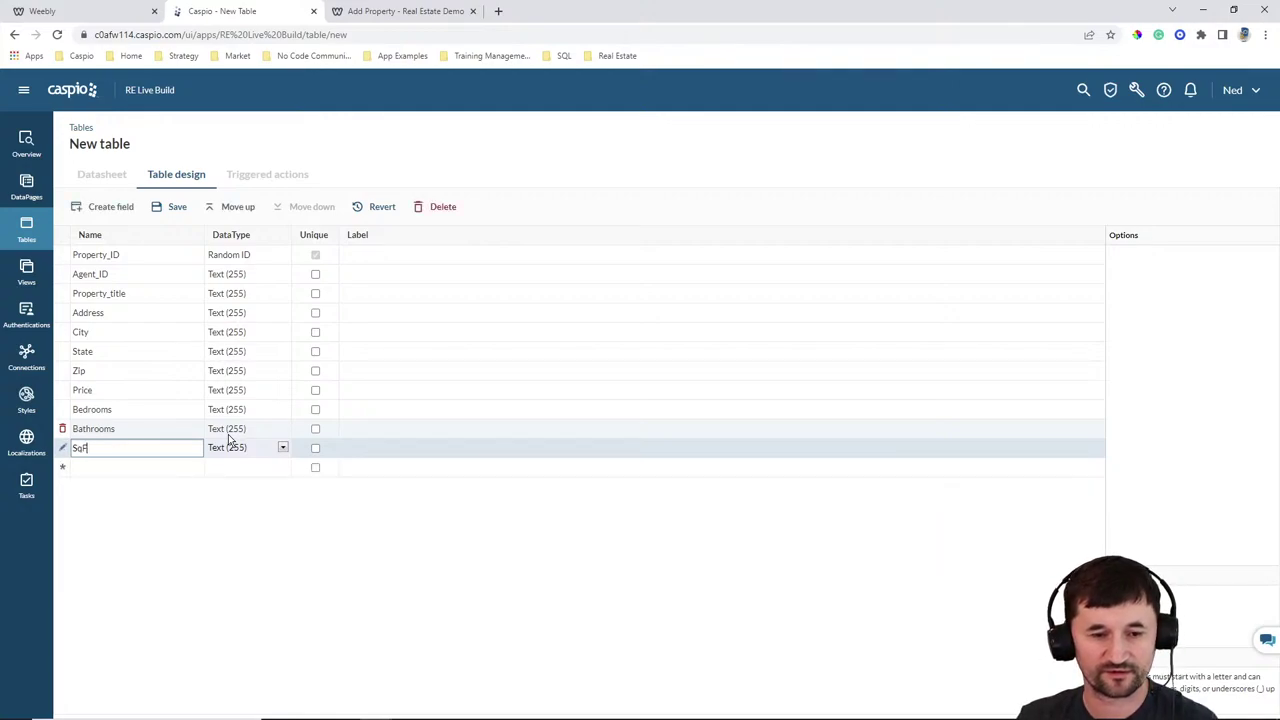
{"action": "key", "text": "Return"}
{"action": "type", "text": "Los"}
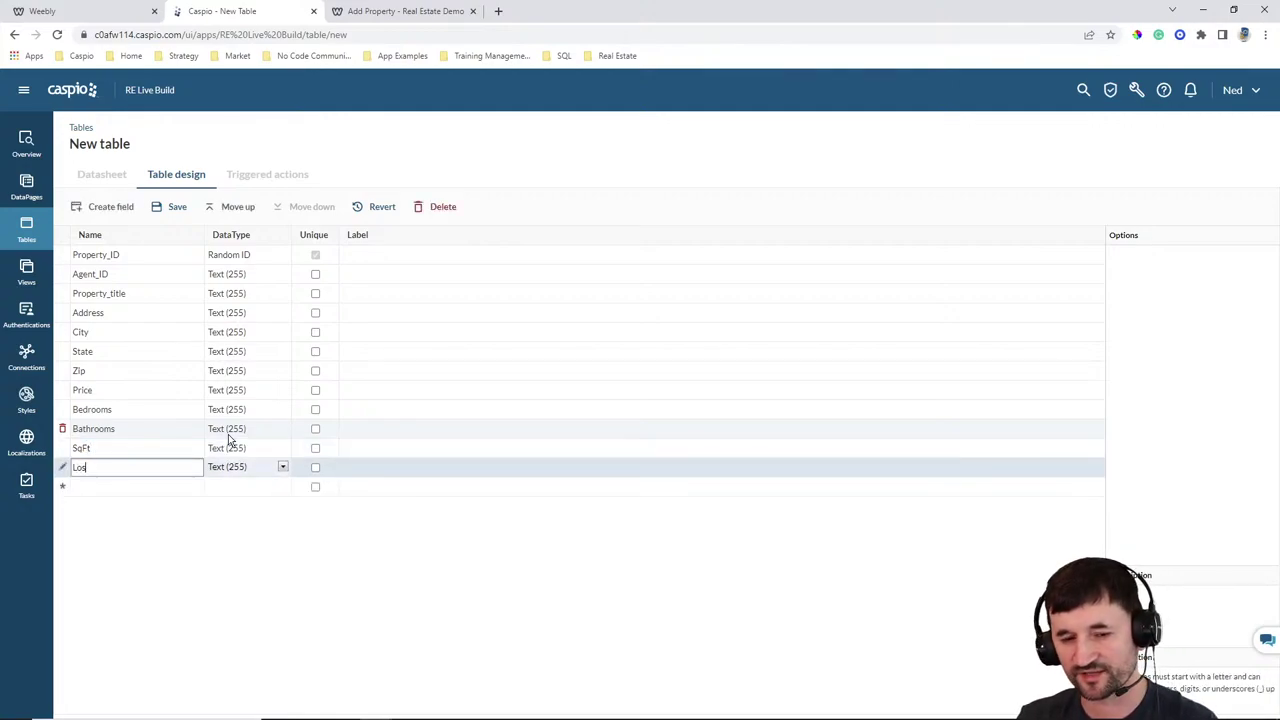
{"action": "type", "text": "_"}
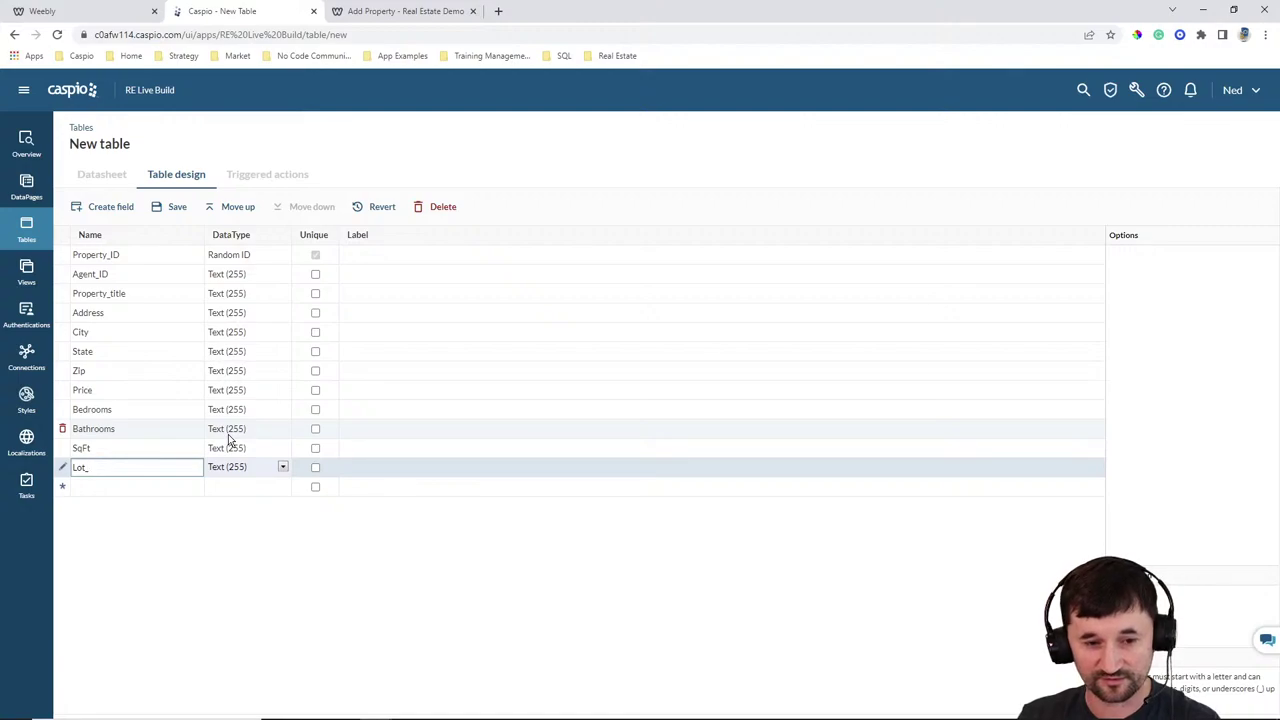
{"action": "type", "text": "size"}
{"action": "key", "text": "Return"}
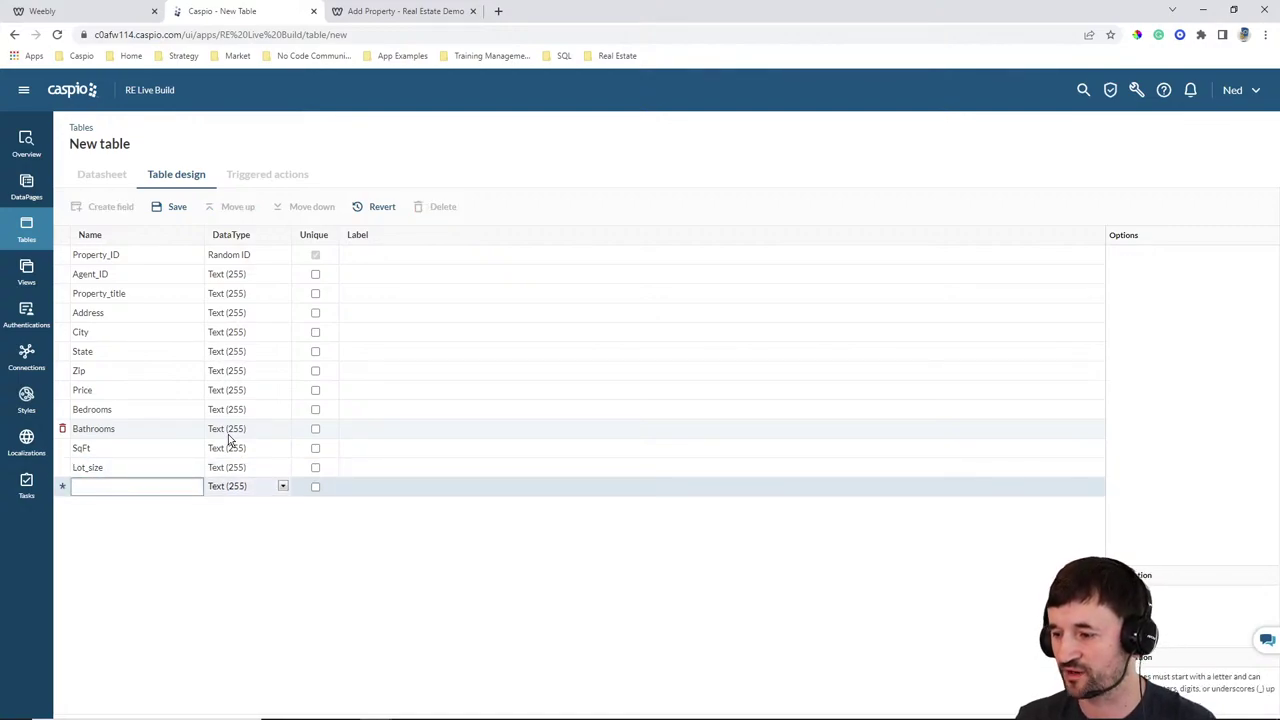
{"action": "type", "text": "Description"}
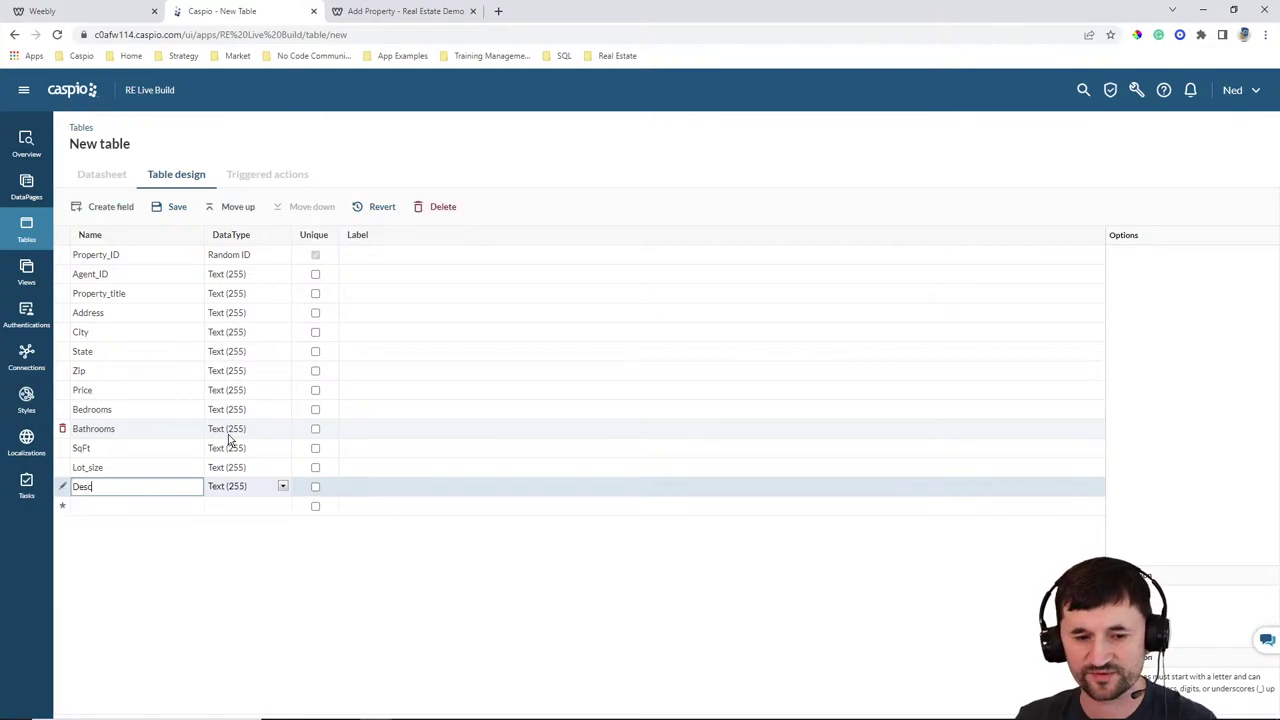
{"action": "key", "text": "Return"}
{"action": "type", "text": "Y"}
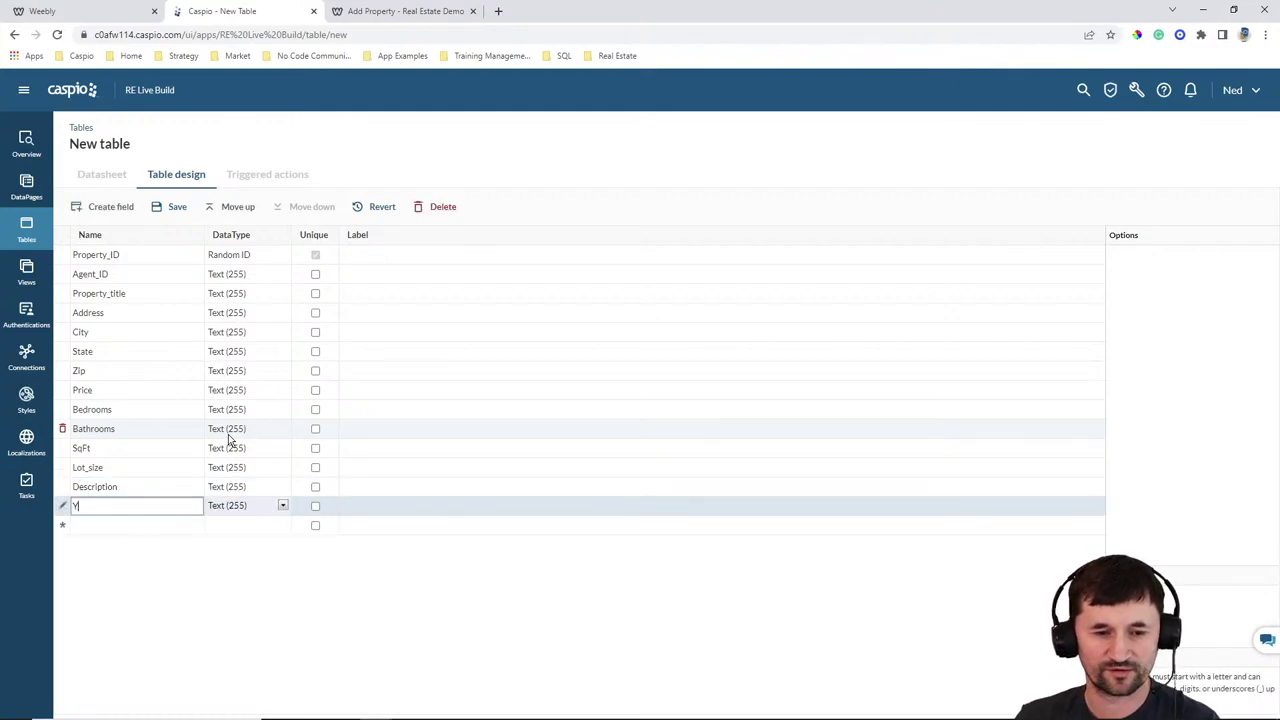
{"action": "type", "text": "ear_built"}
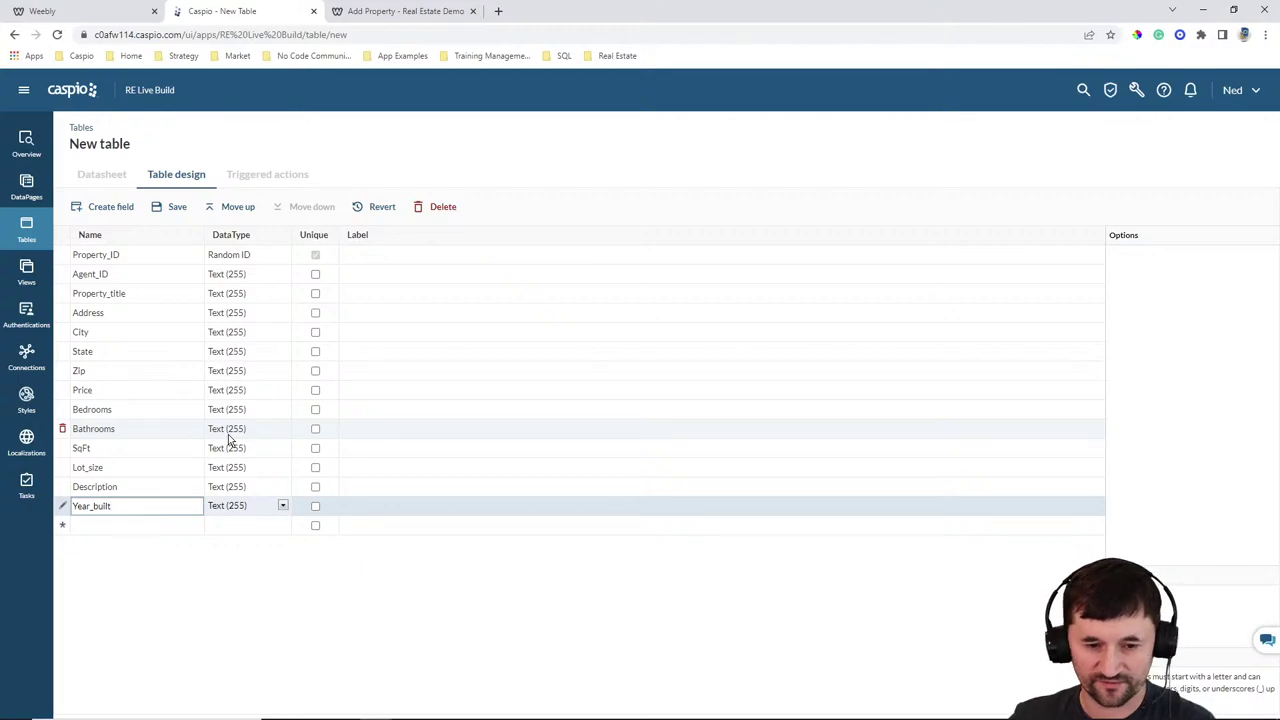
Make Description a Text (64000) field and add Image1, Image2 and Image3 fields
{"action": "left_click", "coordinate": [263, 487]}
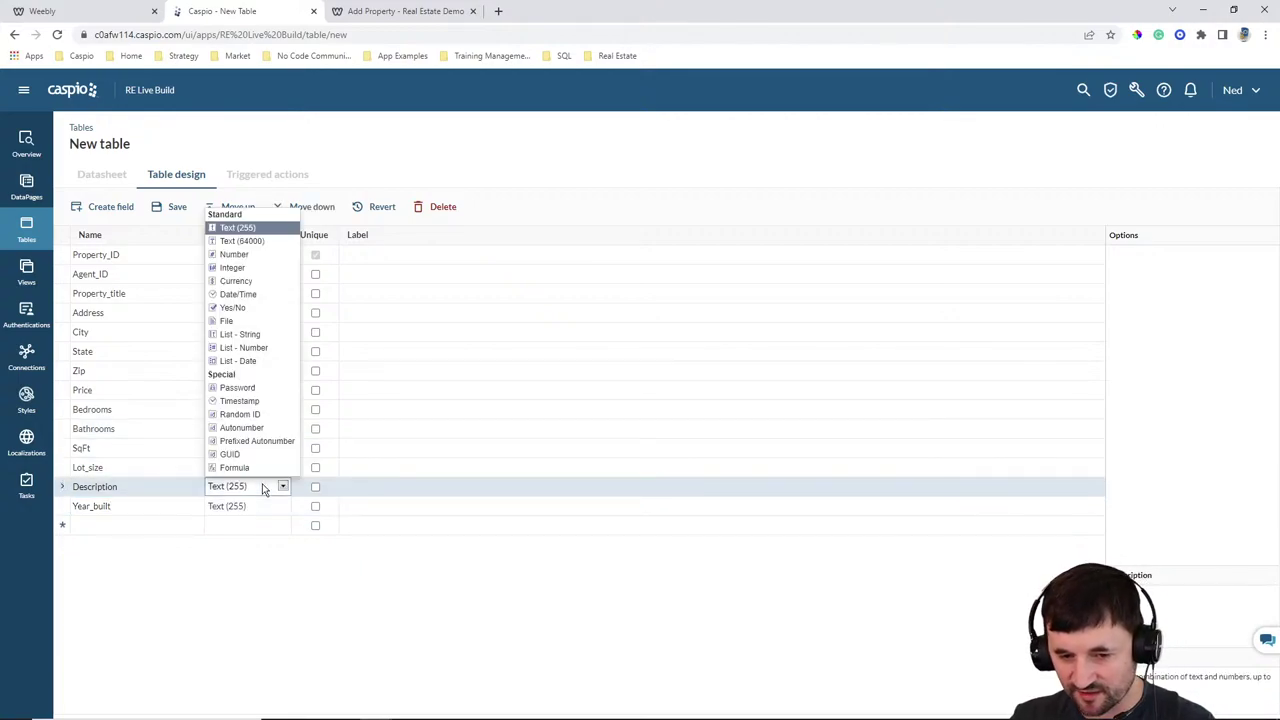
{"action": "left_click", "coordinate": [242, 241]}
{"action": "left_click", "coordinate": [133, 524]}
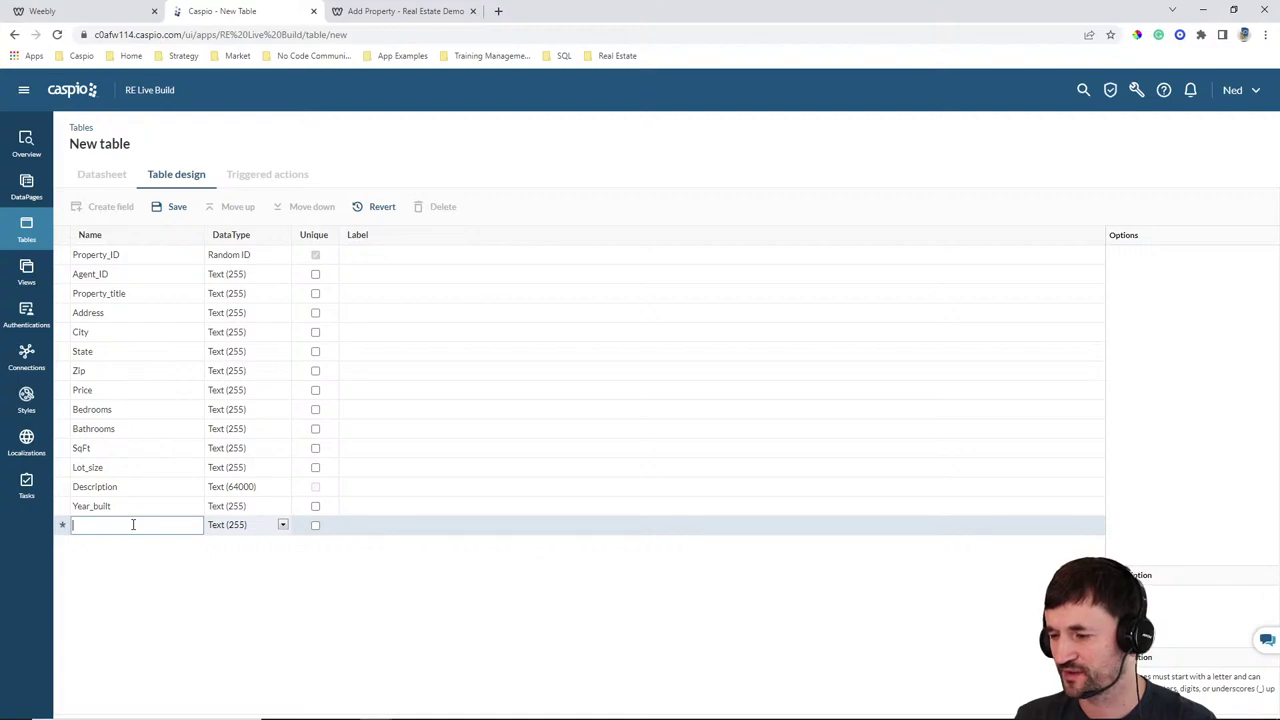
{"action": "type", "text": "Image1"}
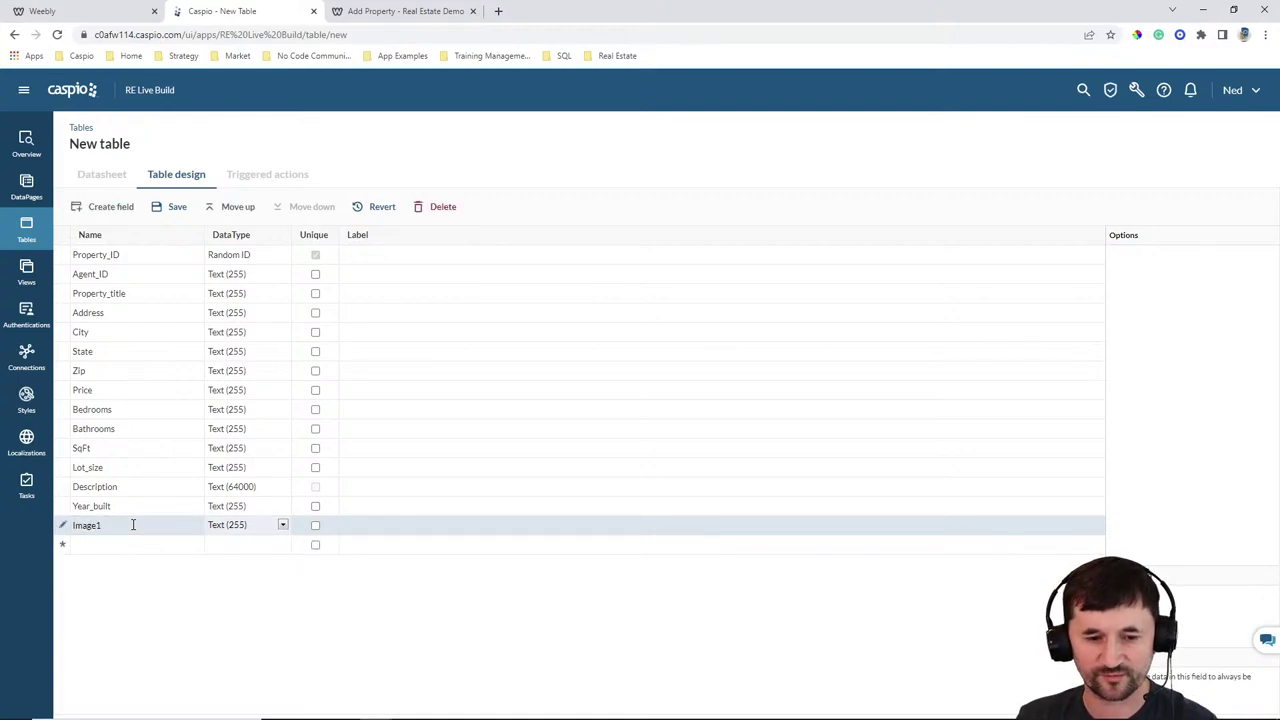
{"action": "key", "text": "Down"}
{"action": "type", "text": "Image2"}
{"action": "key", "text": "Tab"}
{"action": "key", "text": "Down"}
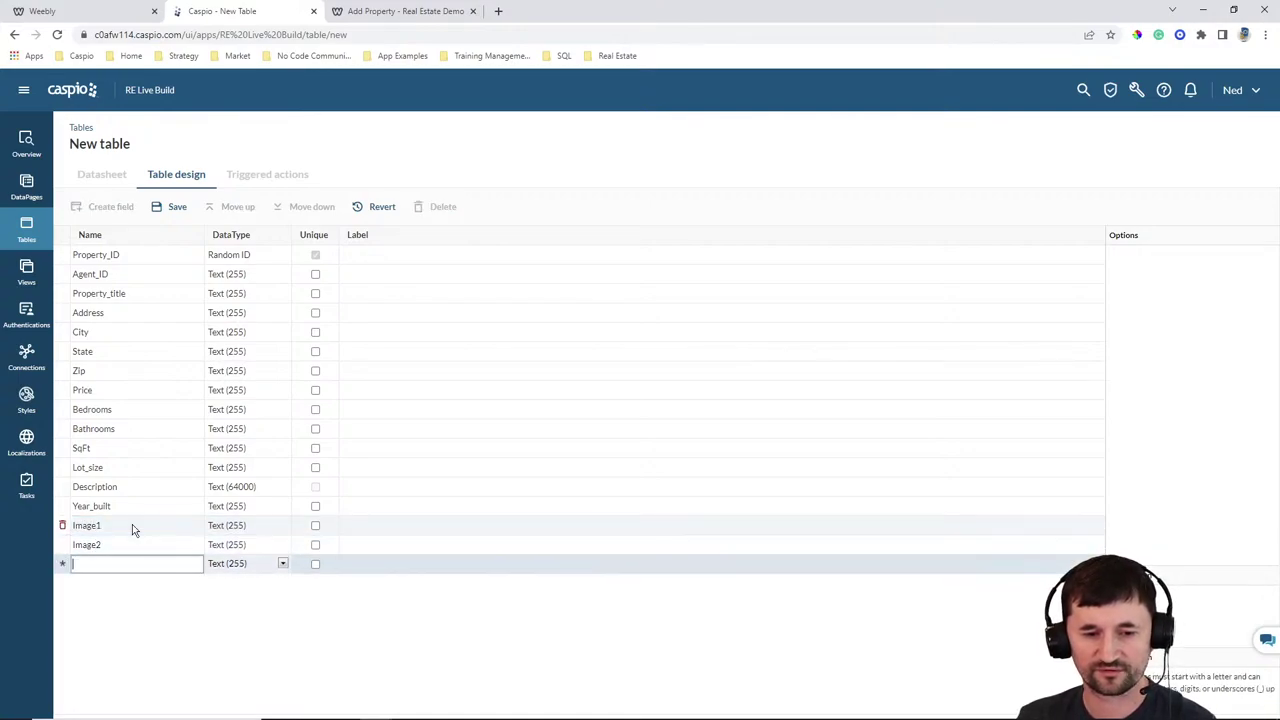
{"action": "type", "text": "Image3"}
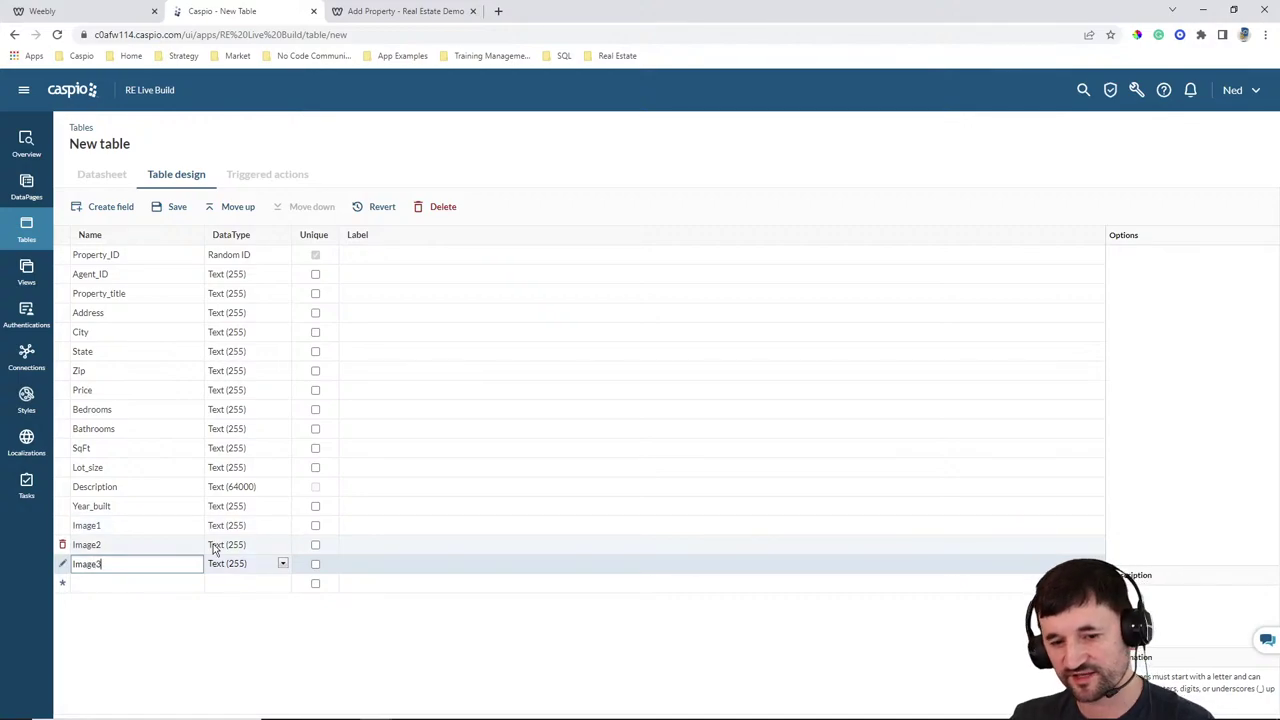
Set Image1, Image2 and Image3 to the File data type
{"action": "left_click", "coordinate": [230, 525]}
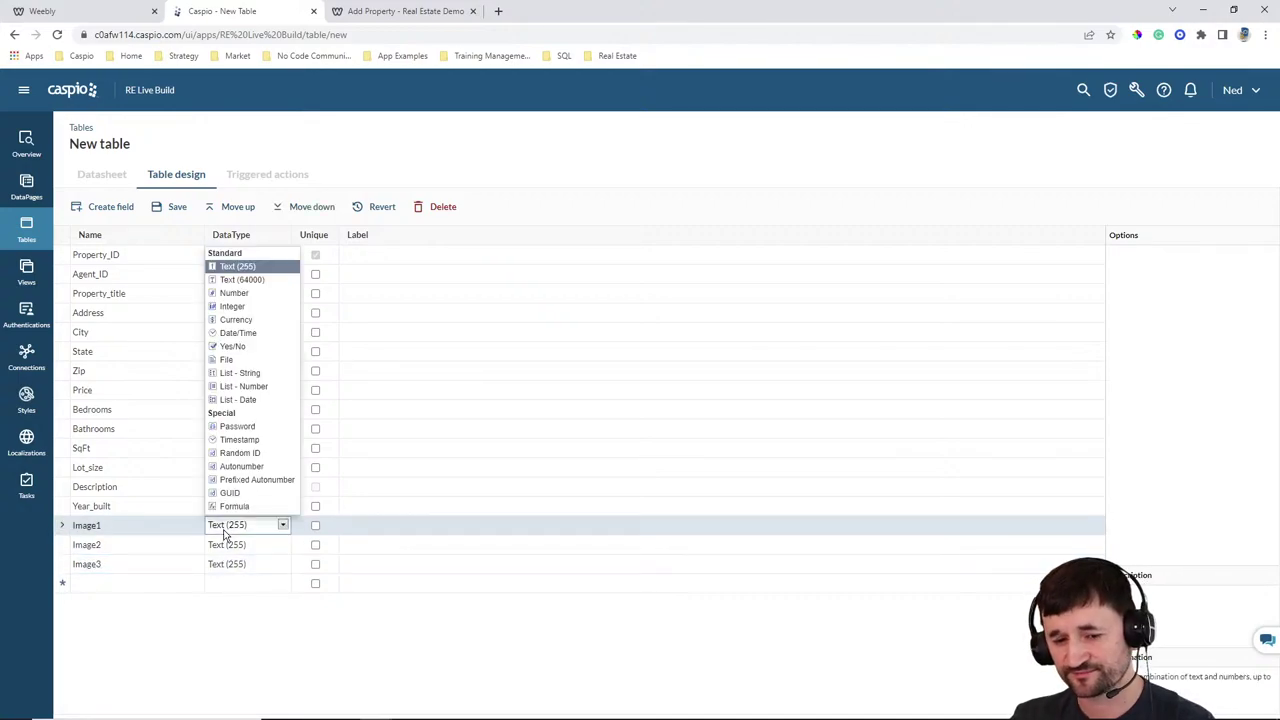
{"action": "left_click", "coordinate": [228, 359]}
{"action": "left_click", "coordinate": [243, 544]}
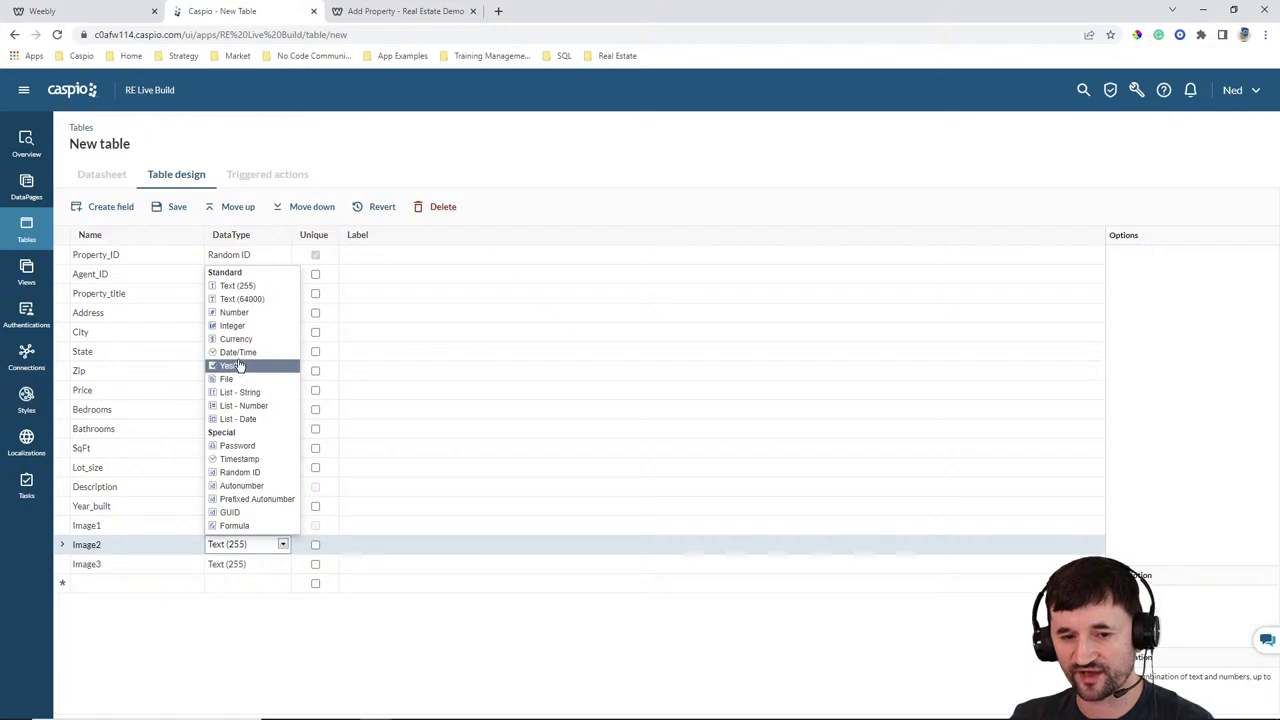
{"action": "left_click", "coordinate": [240, 380]}
{"action": "left_click", "coordinate": [254, 564]}
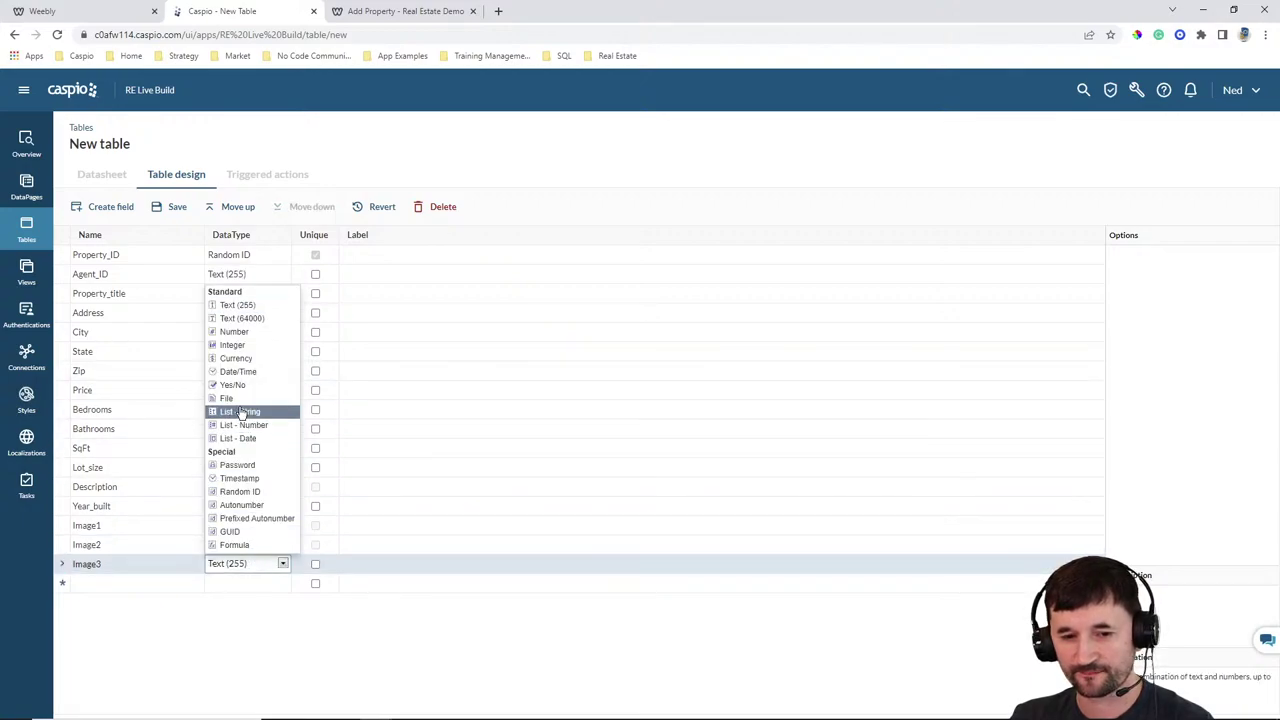
{"action": "left_click", "coordinate": [240, 399]}
Add Listing_status as a Yes/No field and Date_listed as a Date/Time field
{"action": "left_click", "coordinate": [183, 588]}
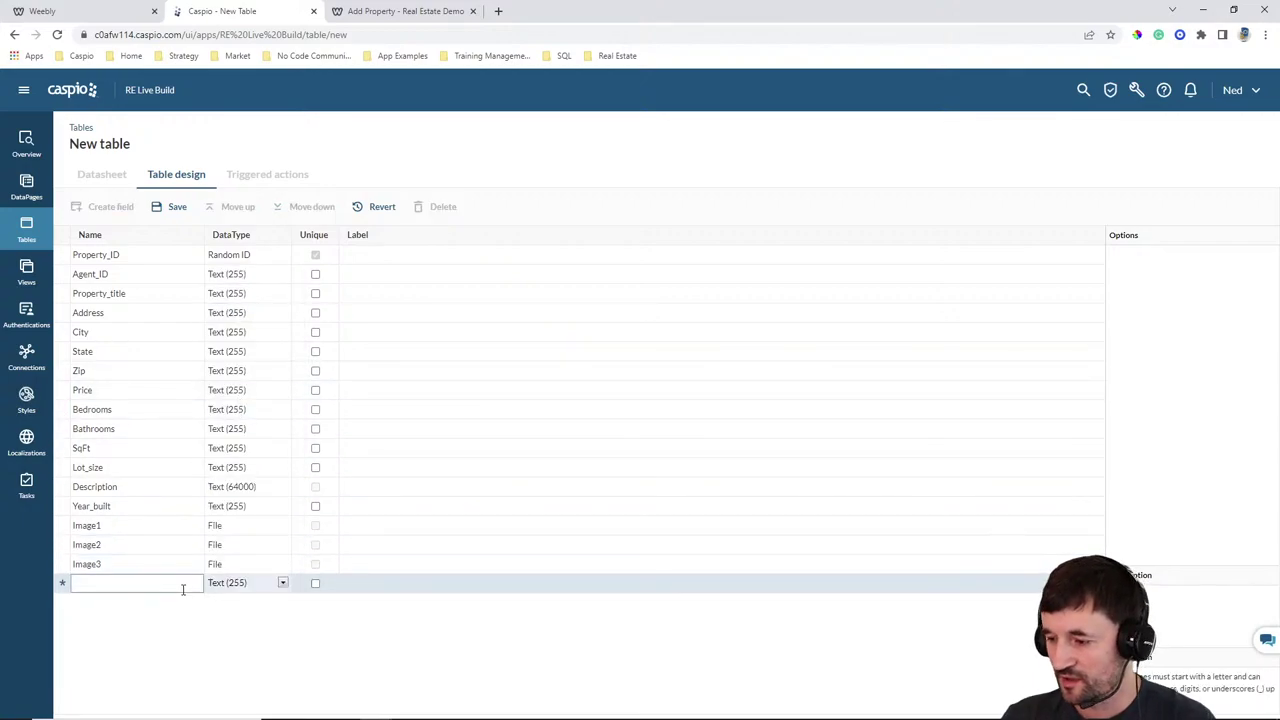
{"action": "type", "text": "List"}
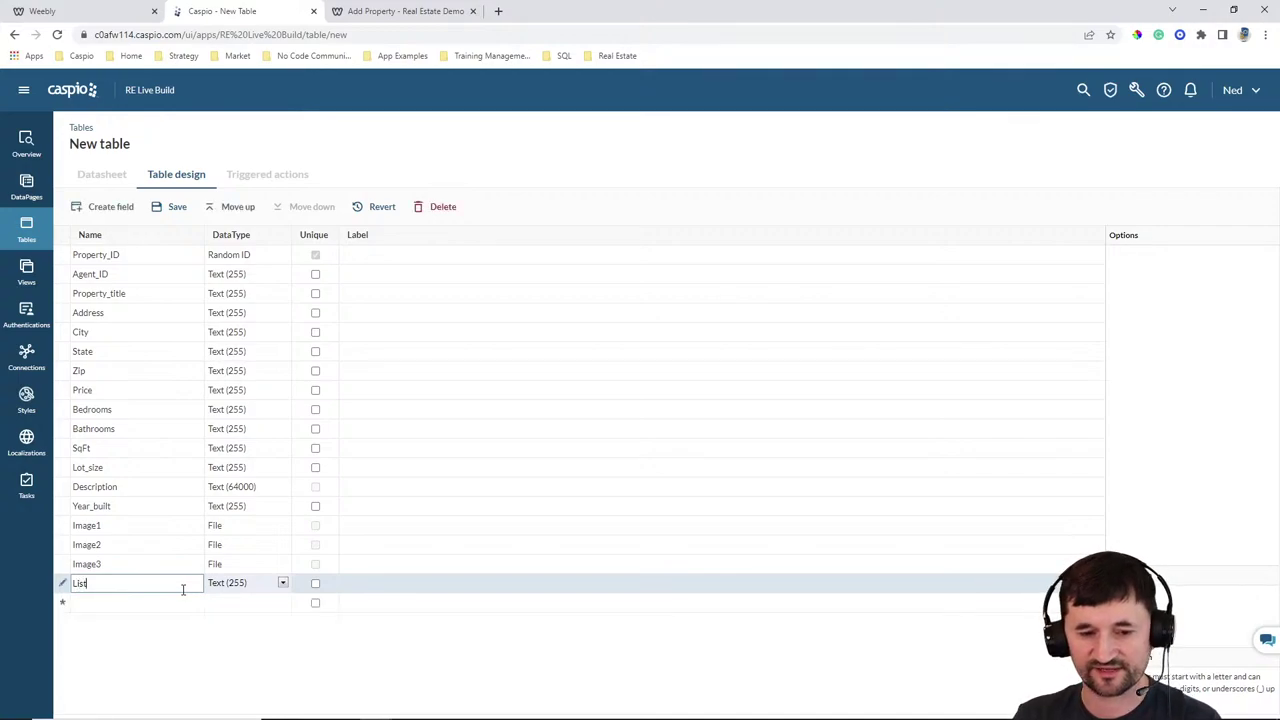
{"action": "type", "text": "ing_status"}
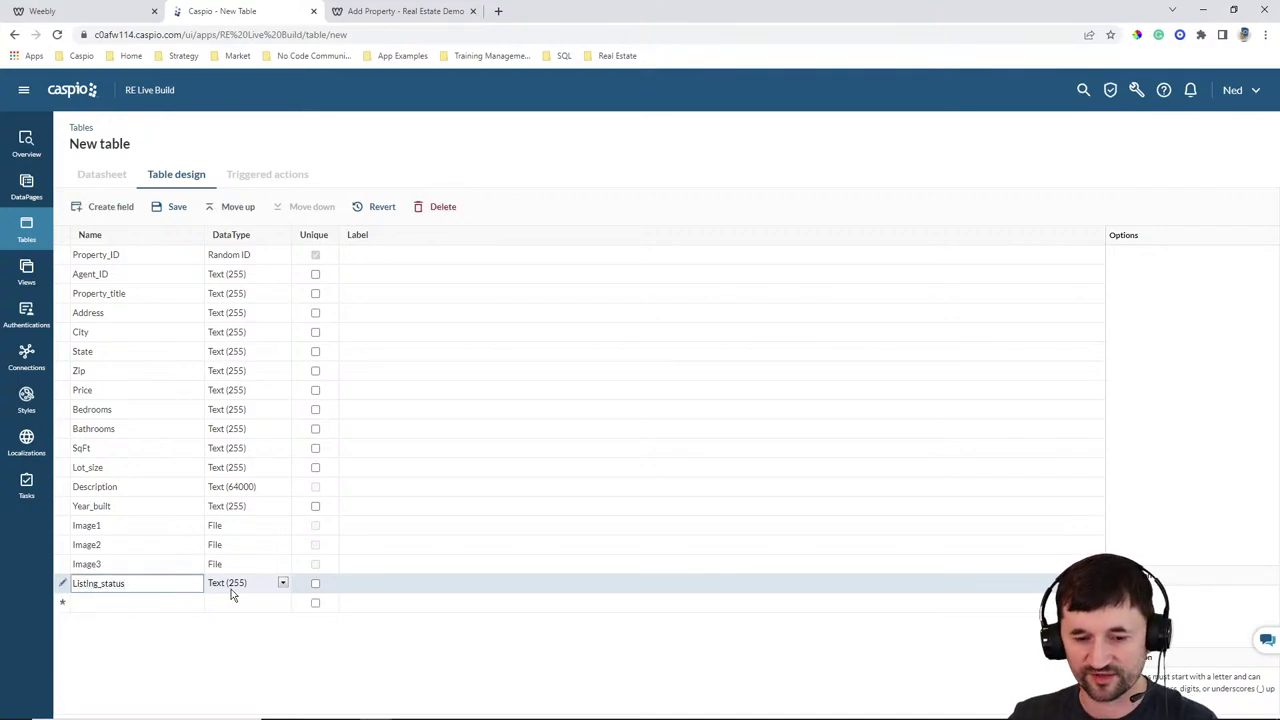
{"action": "left_click", "coordinate": [233, 588]}
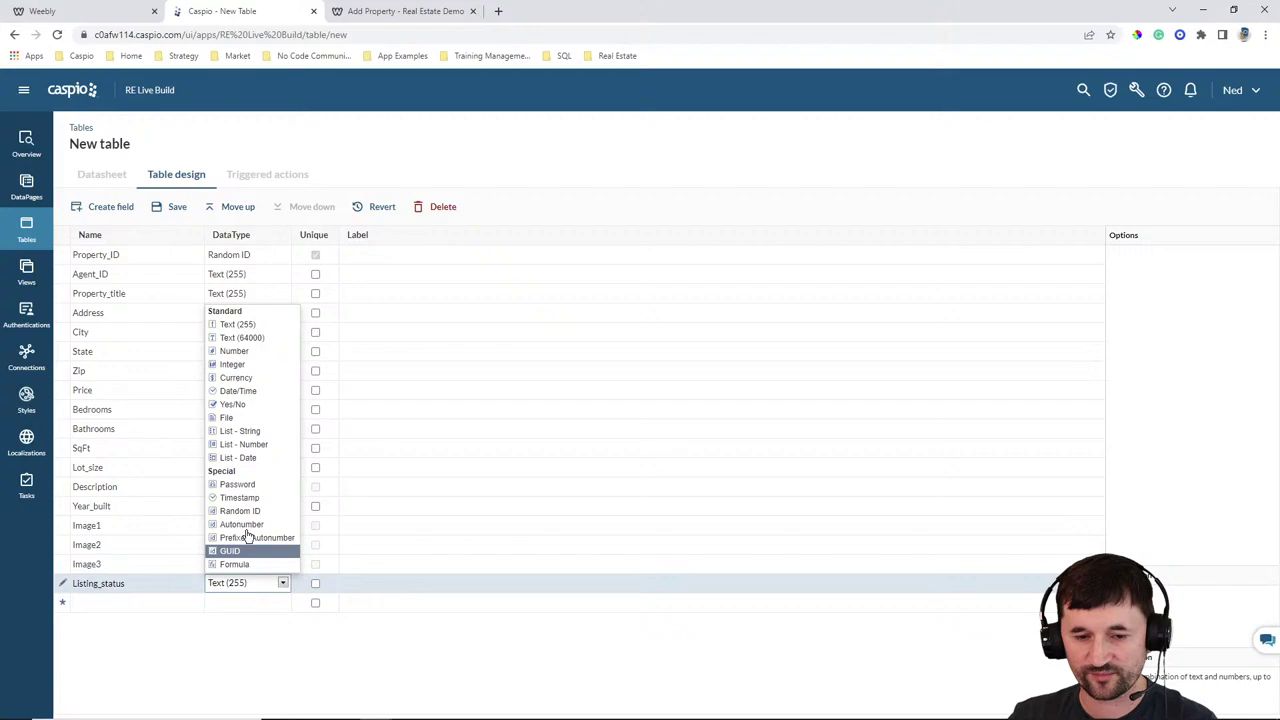
{"action": "left_click", "coordinate": [247, 404]}
{"action": "left_click", "coordinate": [133, 603]}
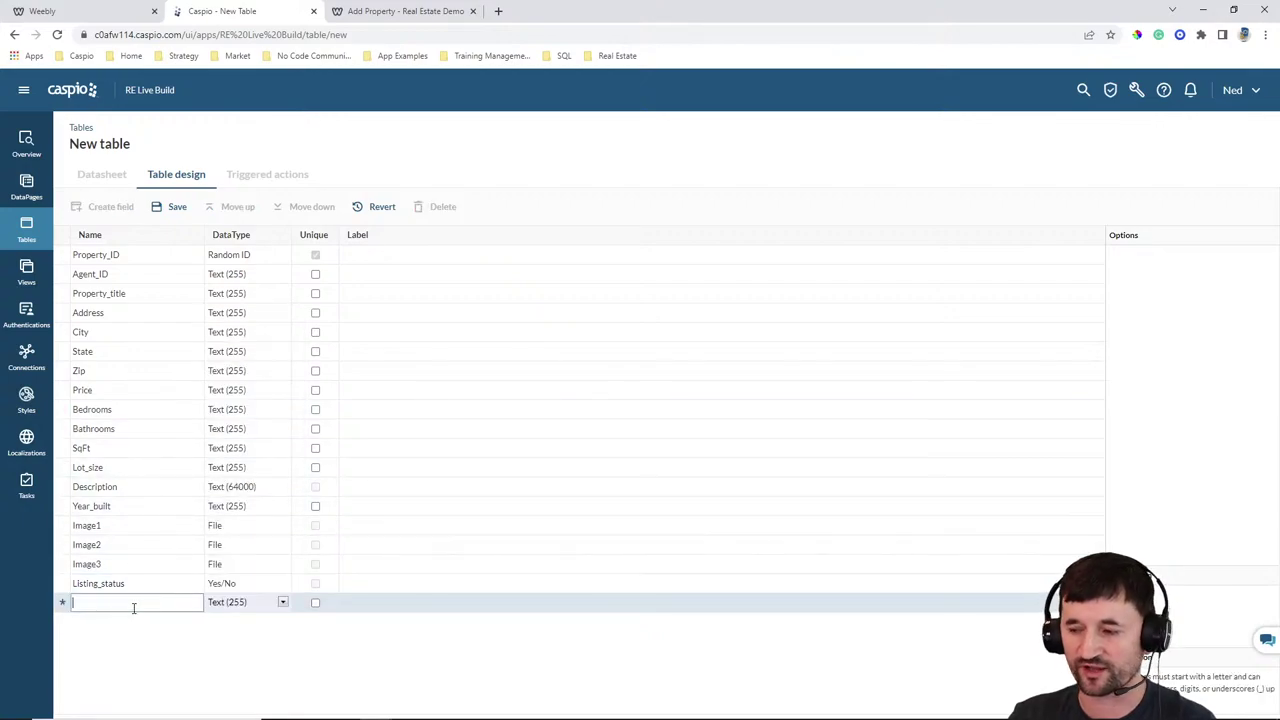
{"action": "type", "text": "Date"}
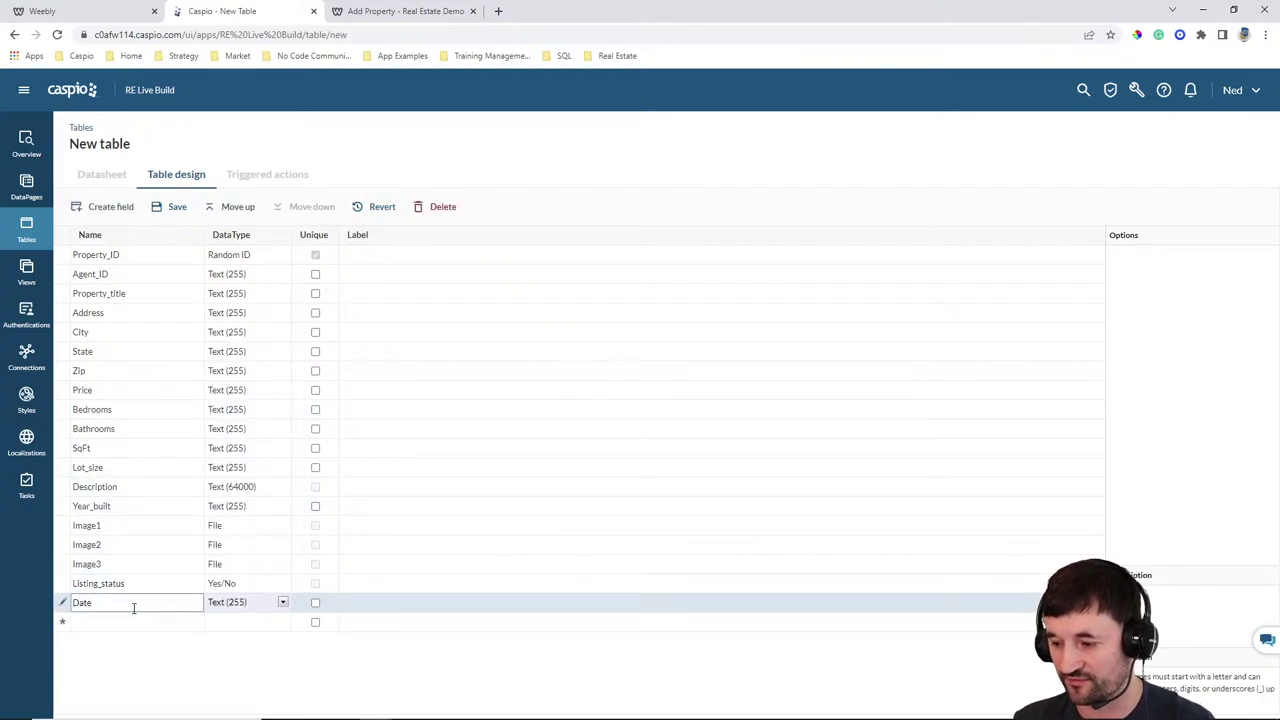
{"action": "type", "text": "_listed"}
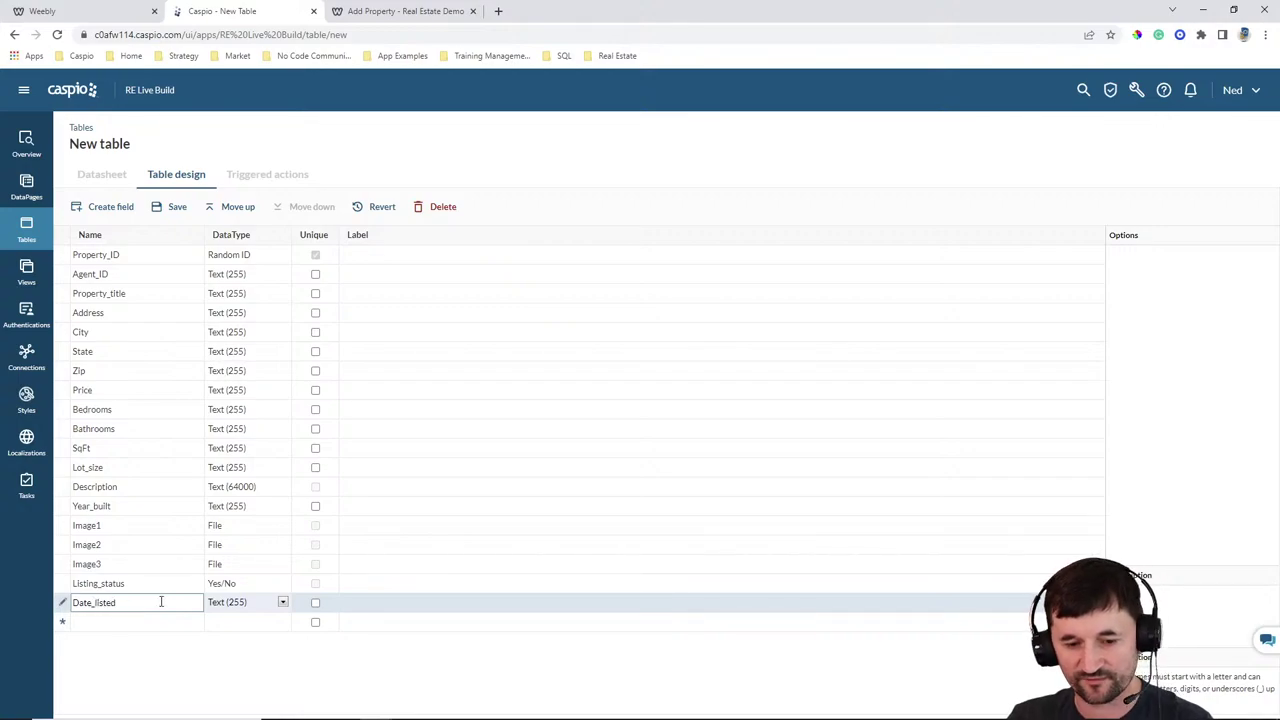
{"action": "left_click", "coordinate": [250, 606]}
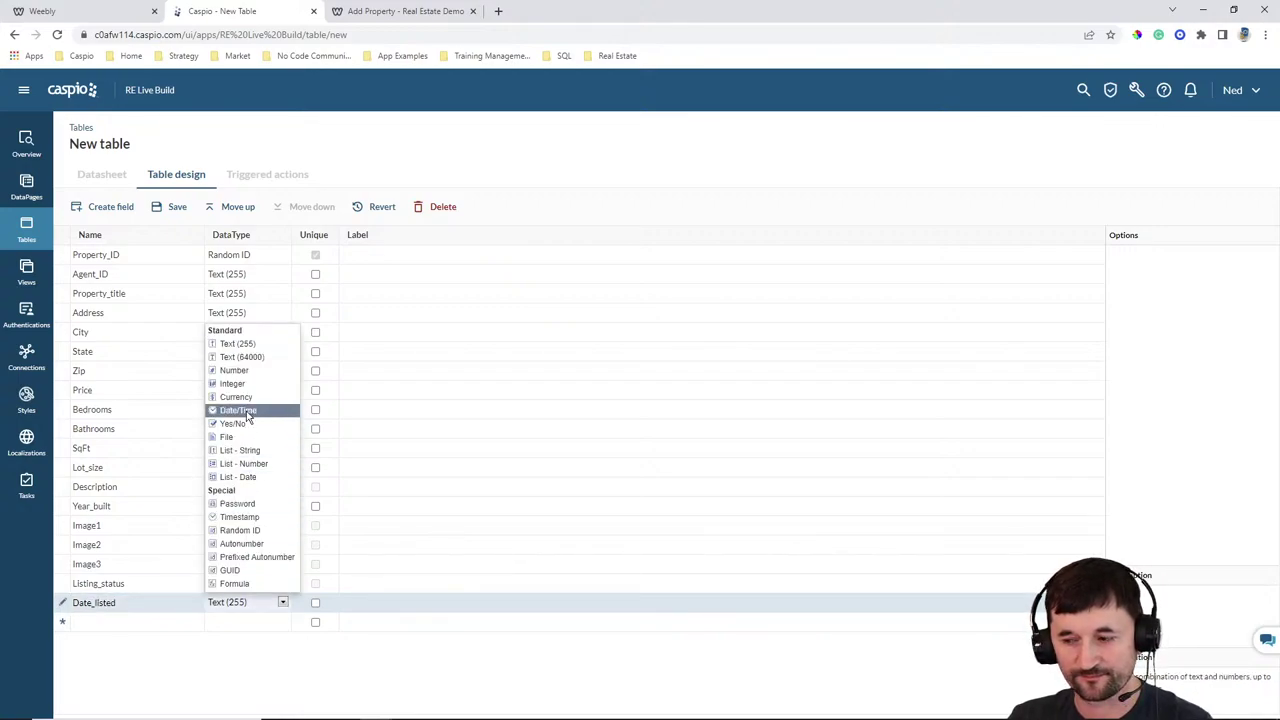
{"action": "left_click", "coordinate": [240, 410]}
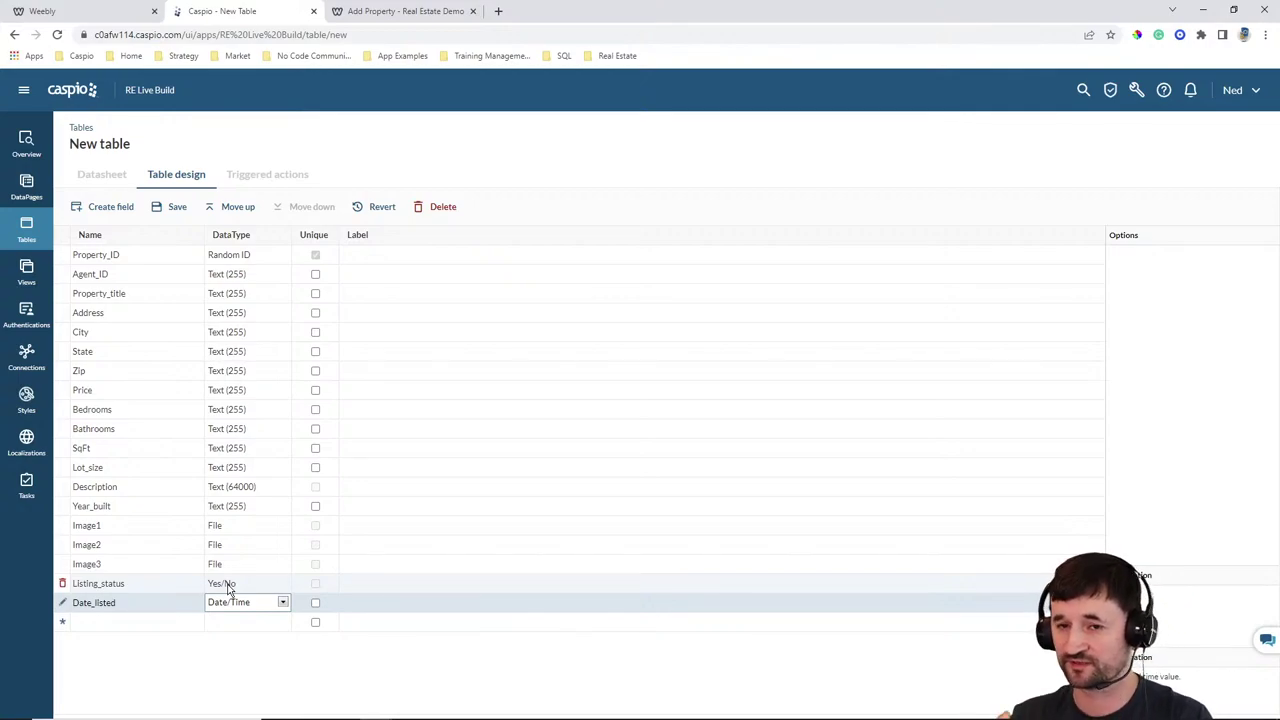
Scroll through the live Add Property form to review its fields
{"action": "left_click", "coordinate": [423, 11]}
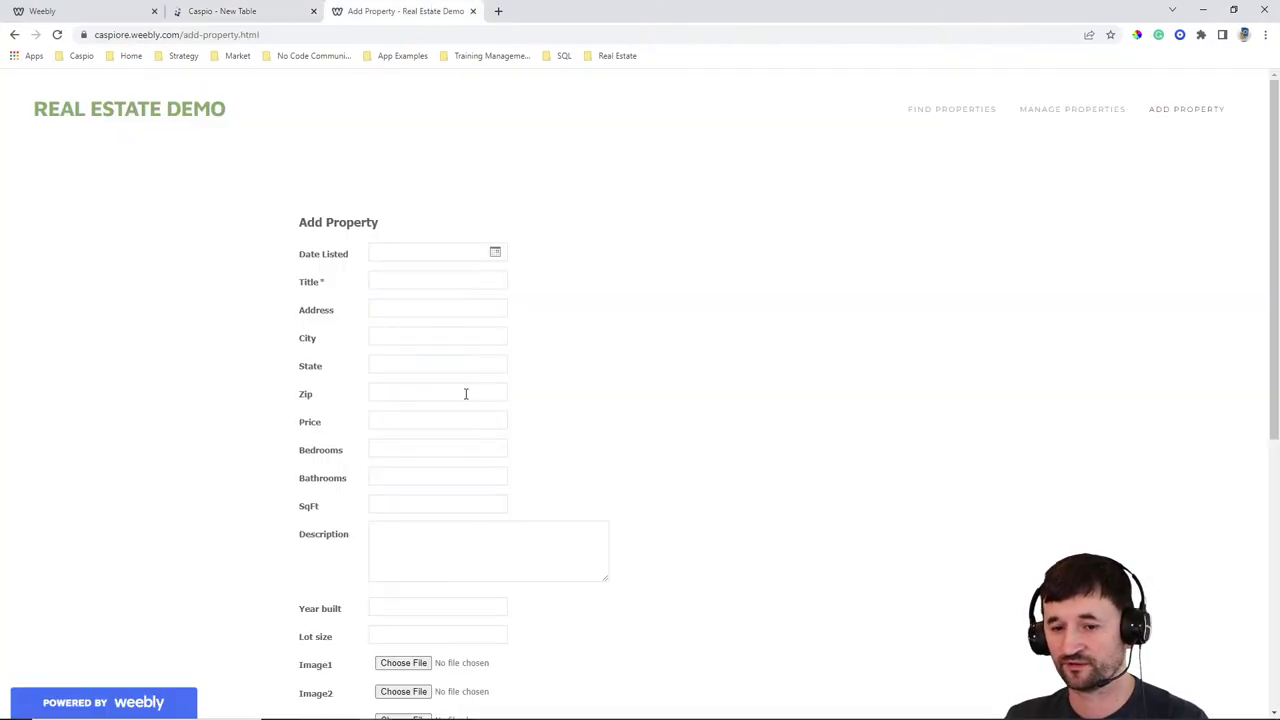
{"action": "scroll", "coordinate": [465, 393], "scroll_direction": "down", "scroll_amount": 5}
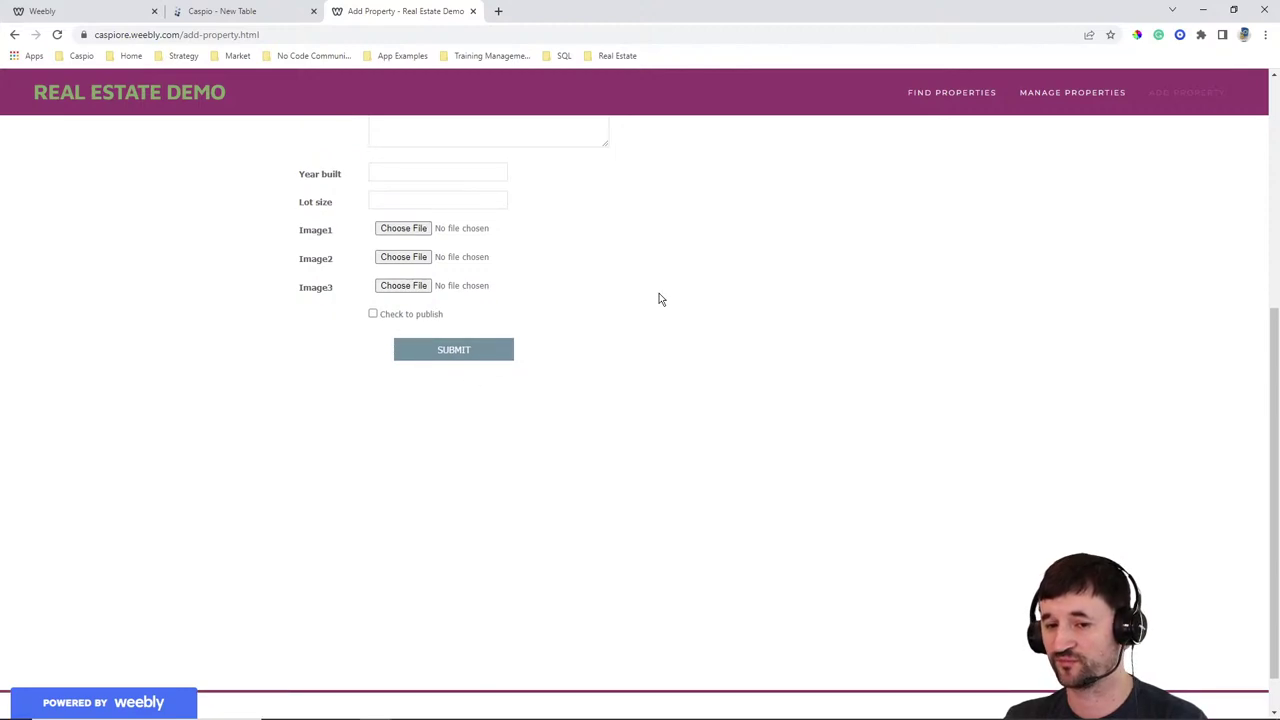
{"action": "scroll", "coordinate": [734, 391], "scroll_direction": "up", "scroll_amount": 3}
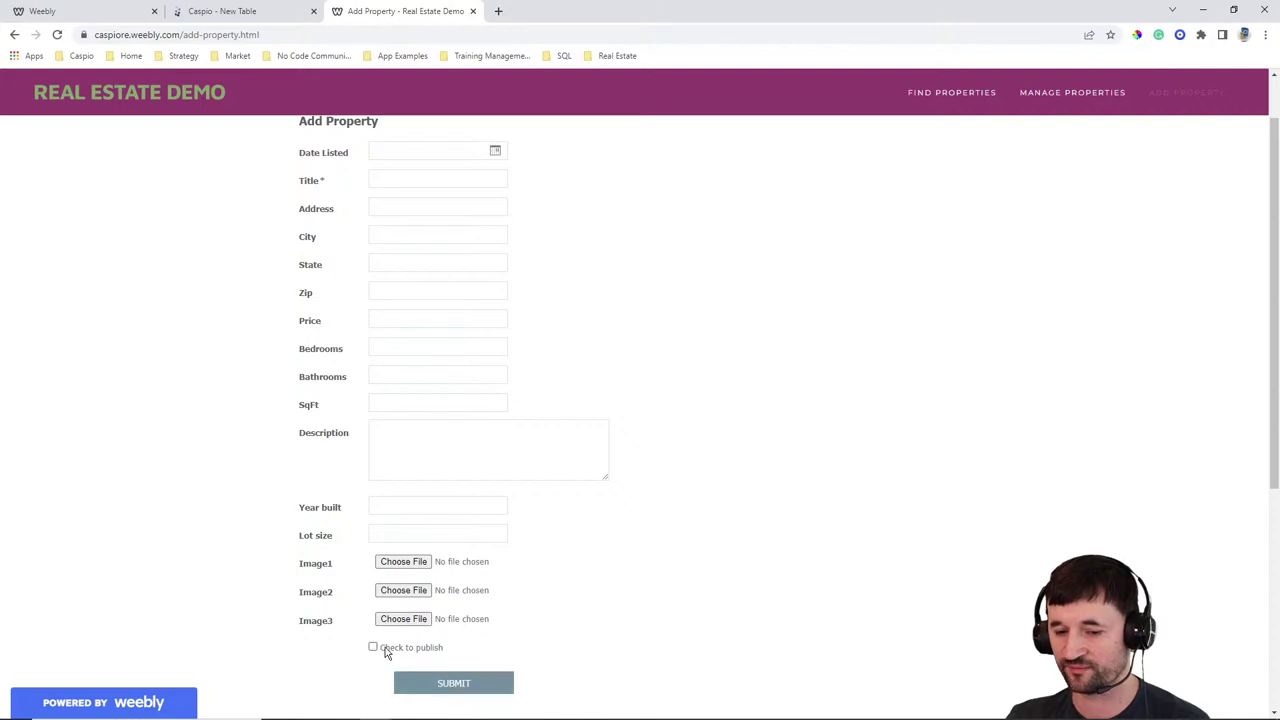
{"action": "scroll", "coordinate": [985, 332], "scroll_direction": "up", "scroll_amount": 1}
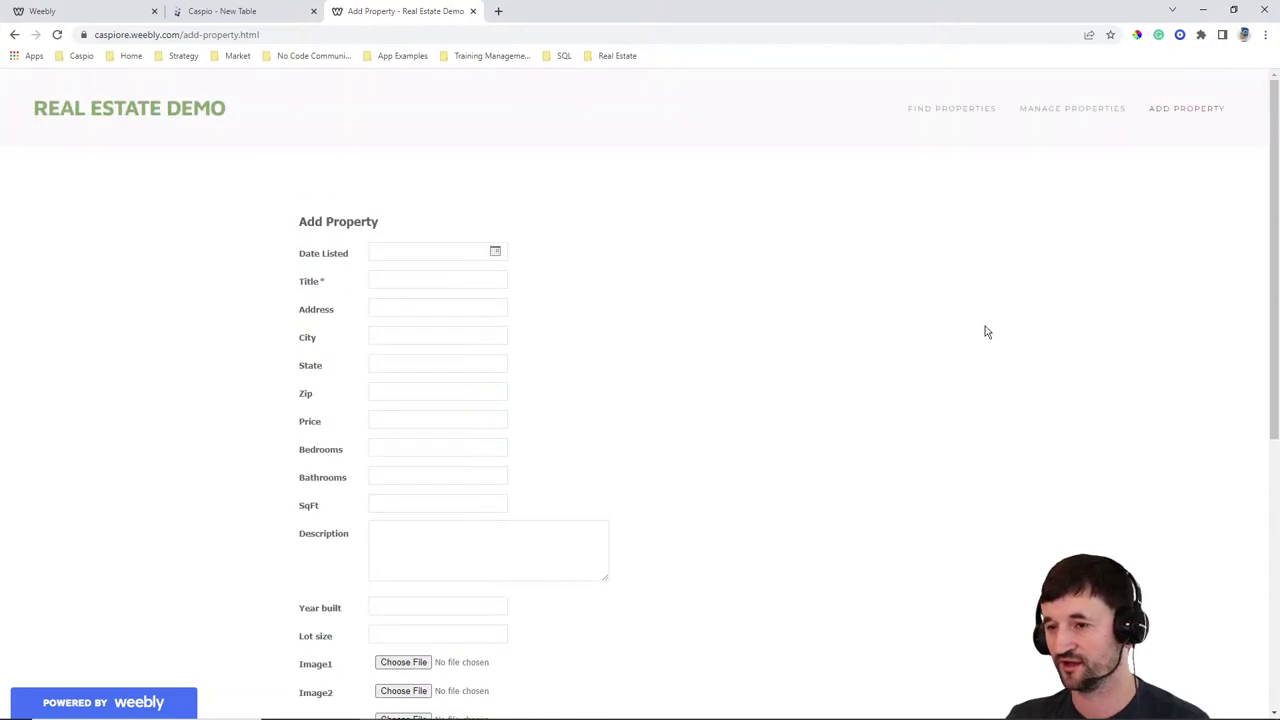
Check the Manage Properties listings and inline edit, then view Find Properties
{"action": "left_click", "coordinate": [1064, 113]}
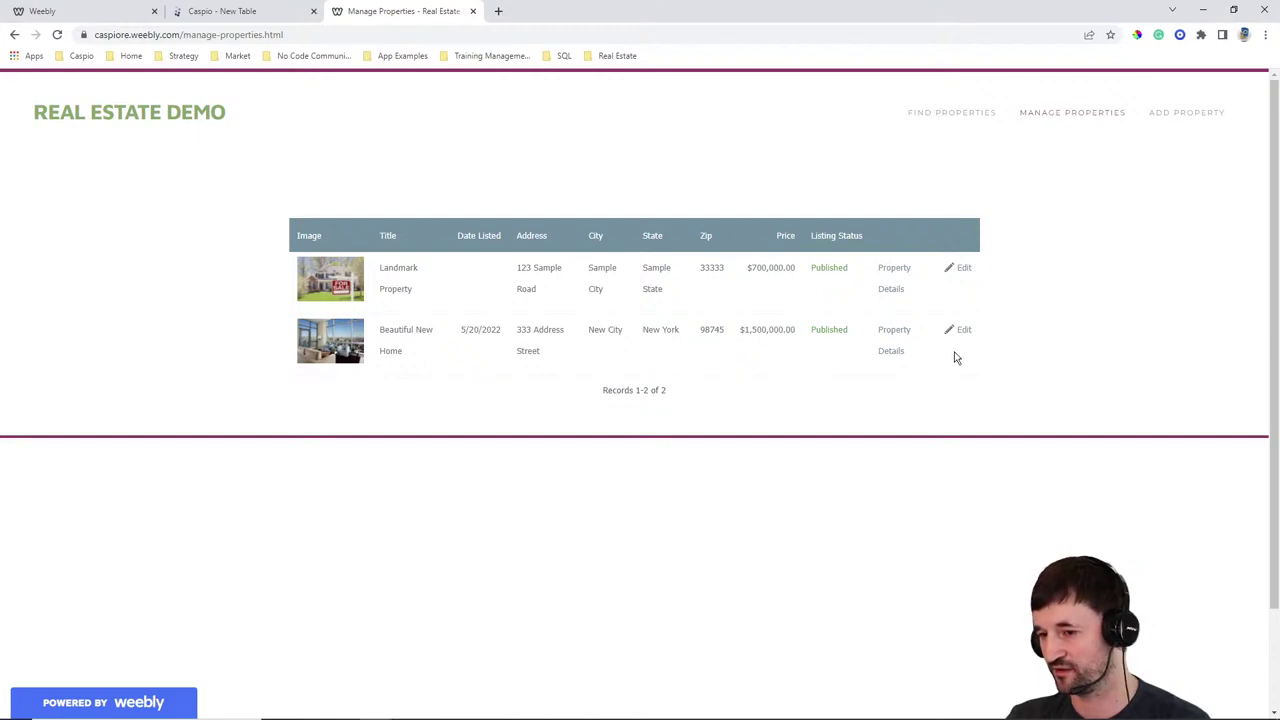
{"action": "left_click", "coordinate": [962, 331]}
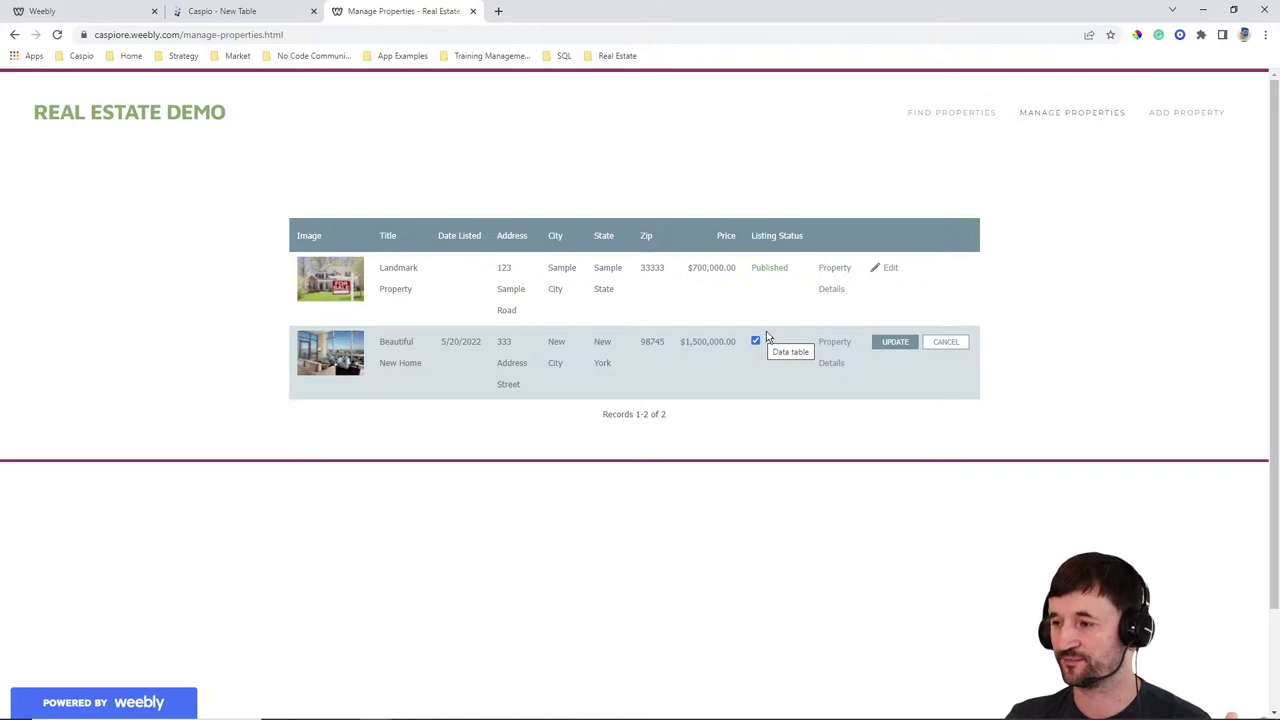
{"action": "left_click", "coordinate": [958, 112]}
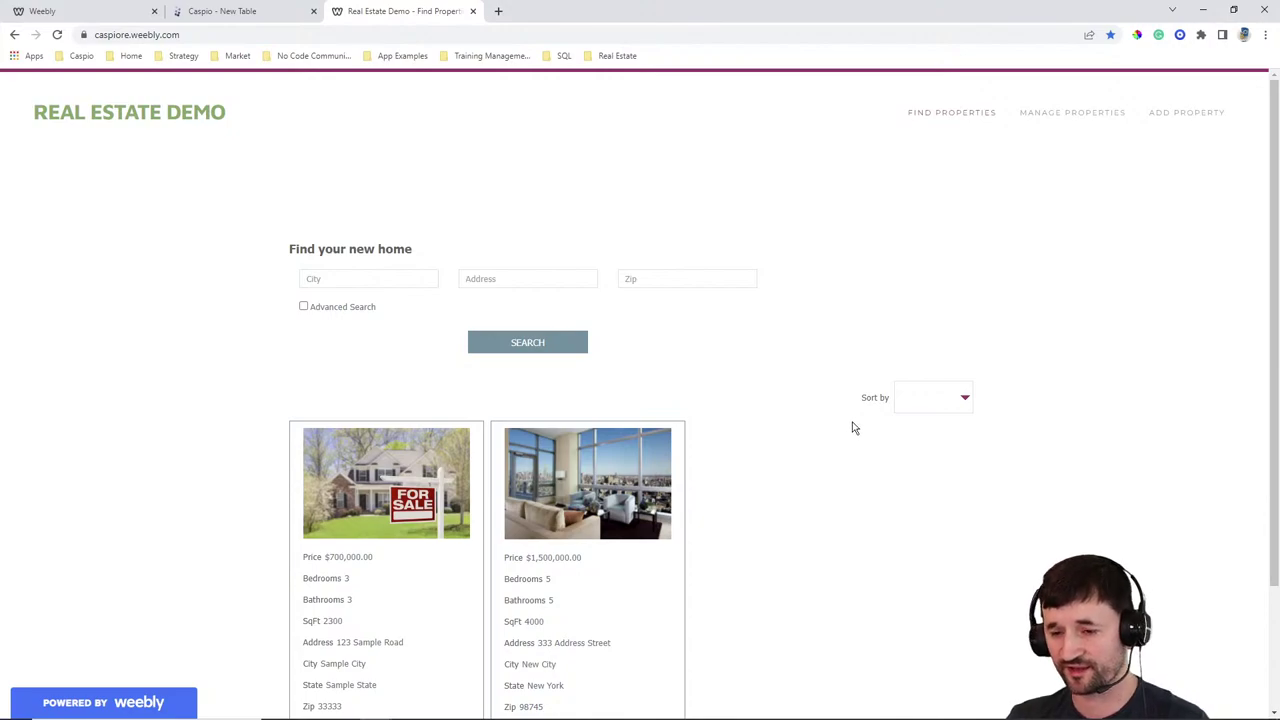
Save the property table design under the name RELive_tbl_properties
{"action": "left_click", "coordinate": [258, 11]}
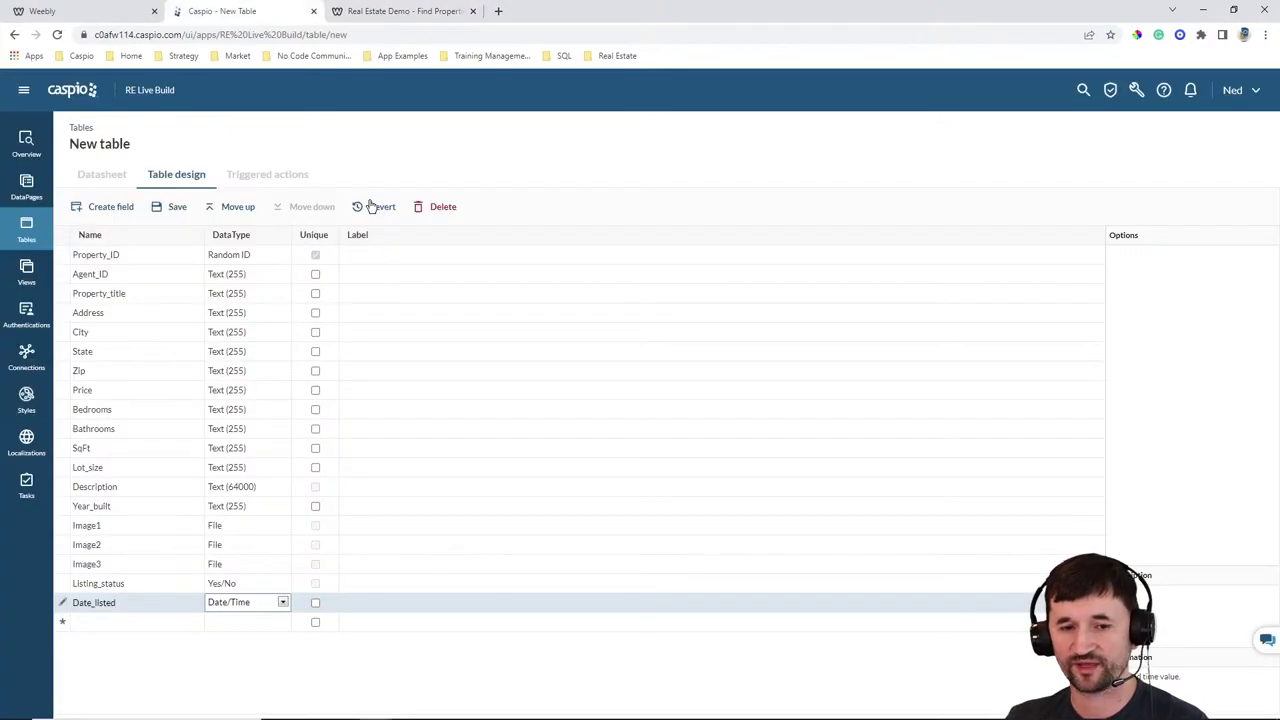
{"action": "left_click", "coordinate": [172, 207]}
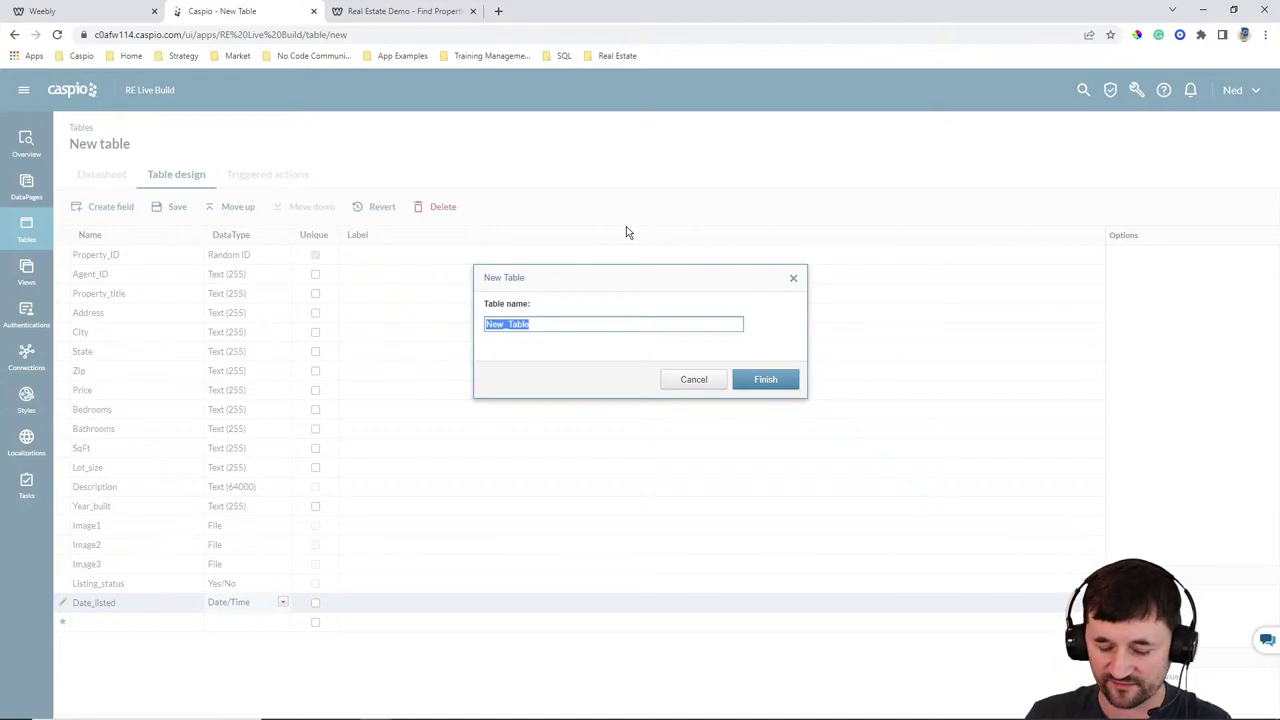
{"action": "type", "text": "RELive_tb"}
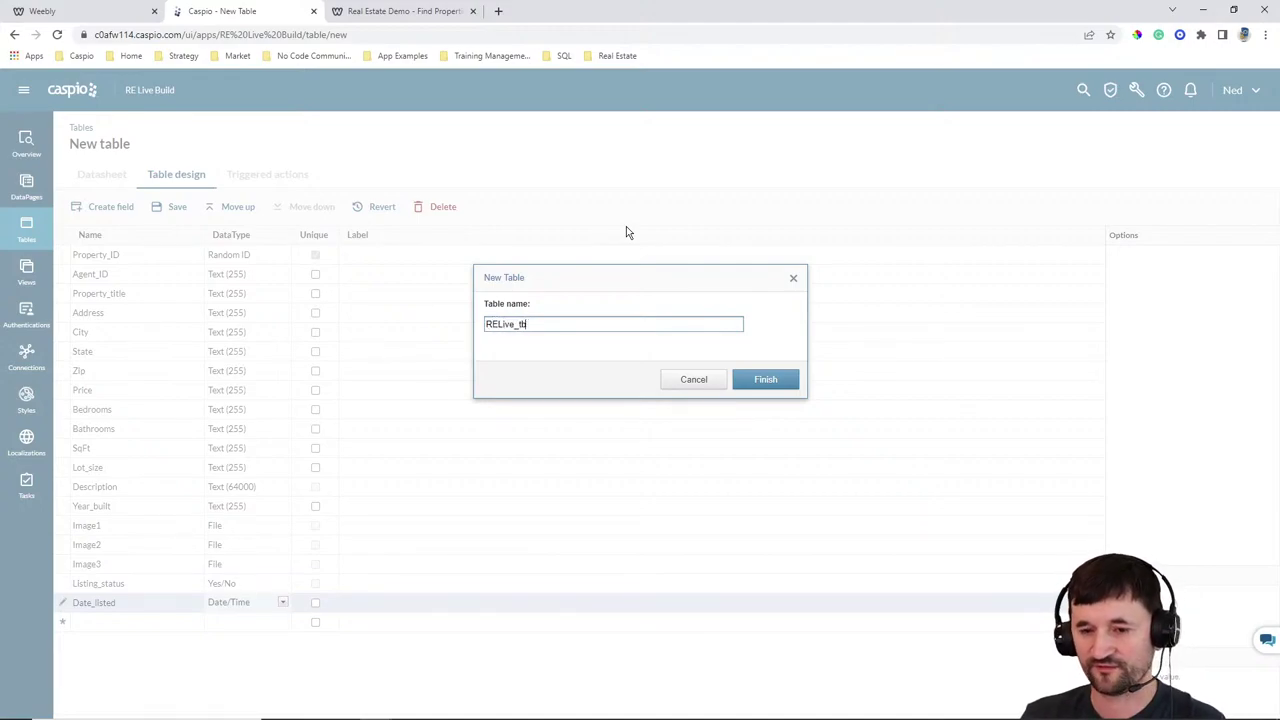
{"action": "type", "text": "l_properties"}
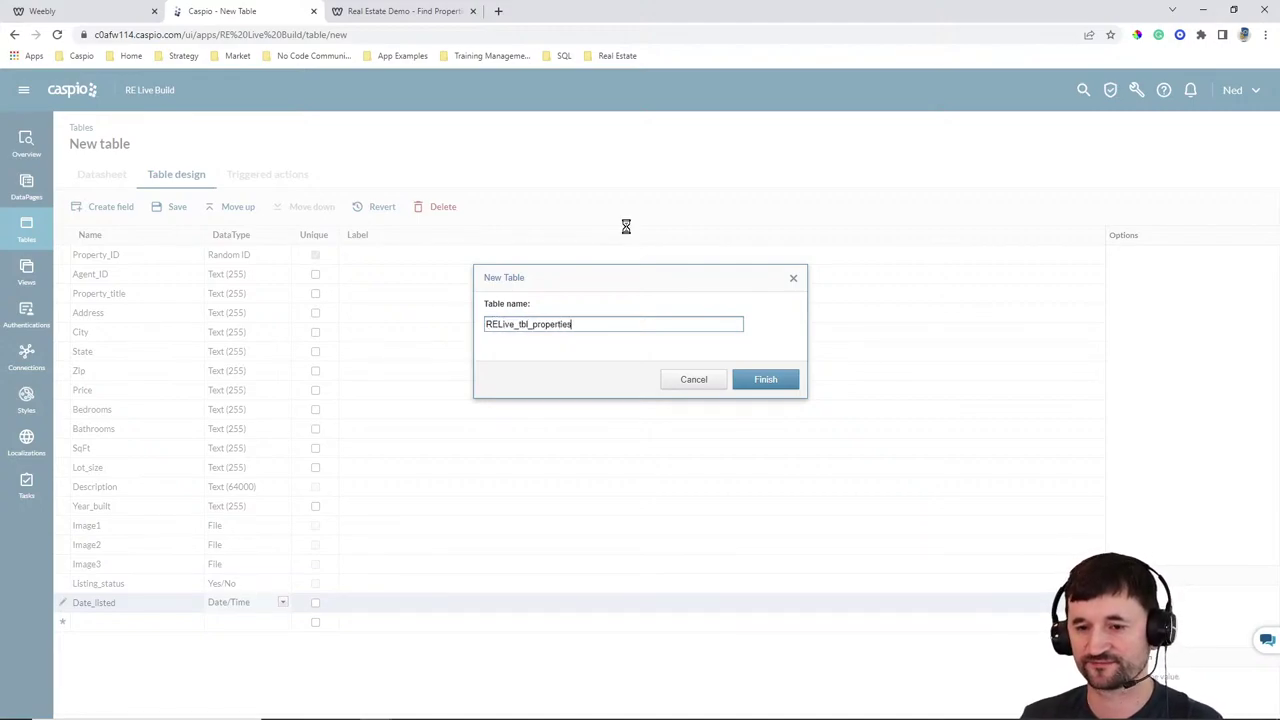
{"action": "key", "text": "Return"}
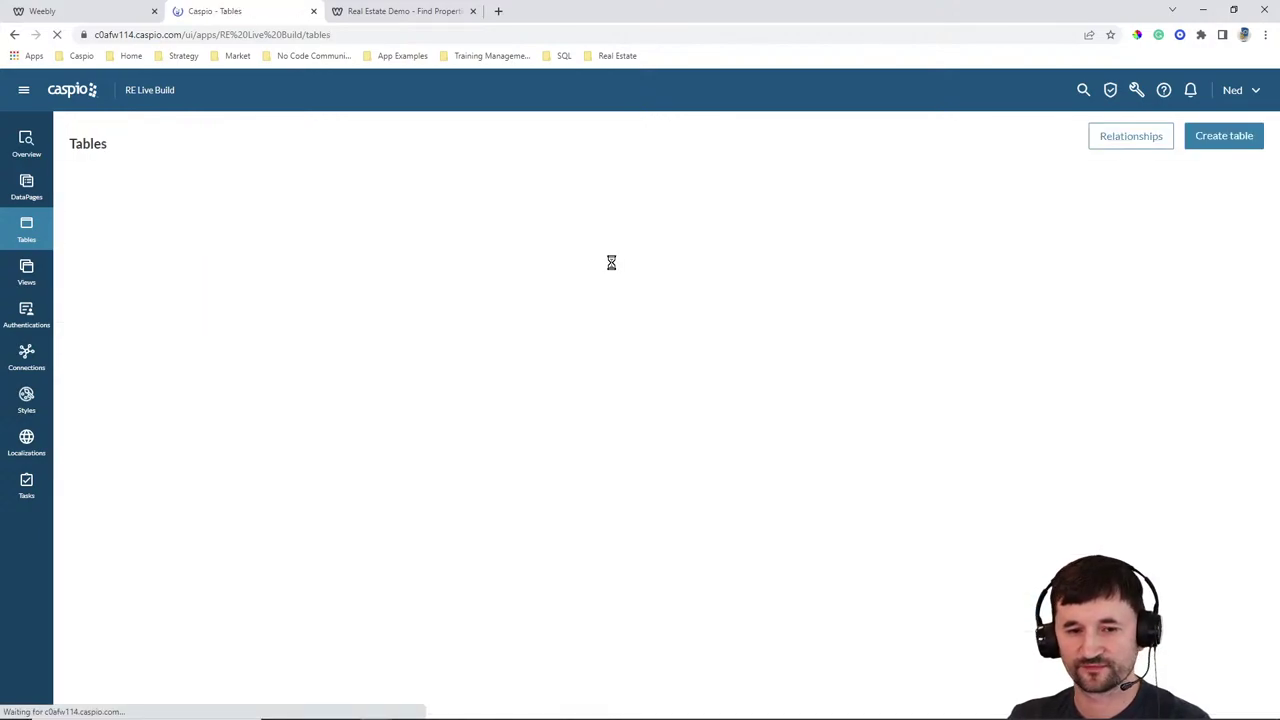
Start another new table with an Inquiry_ID field of type Random ID
{"action": "left_click", "coordinate": [1212, 137]}
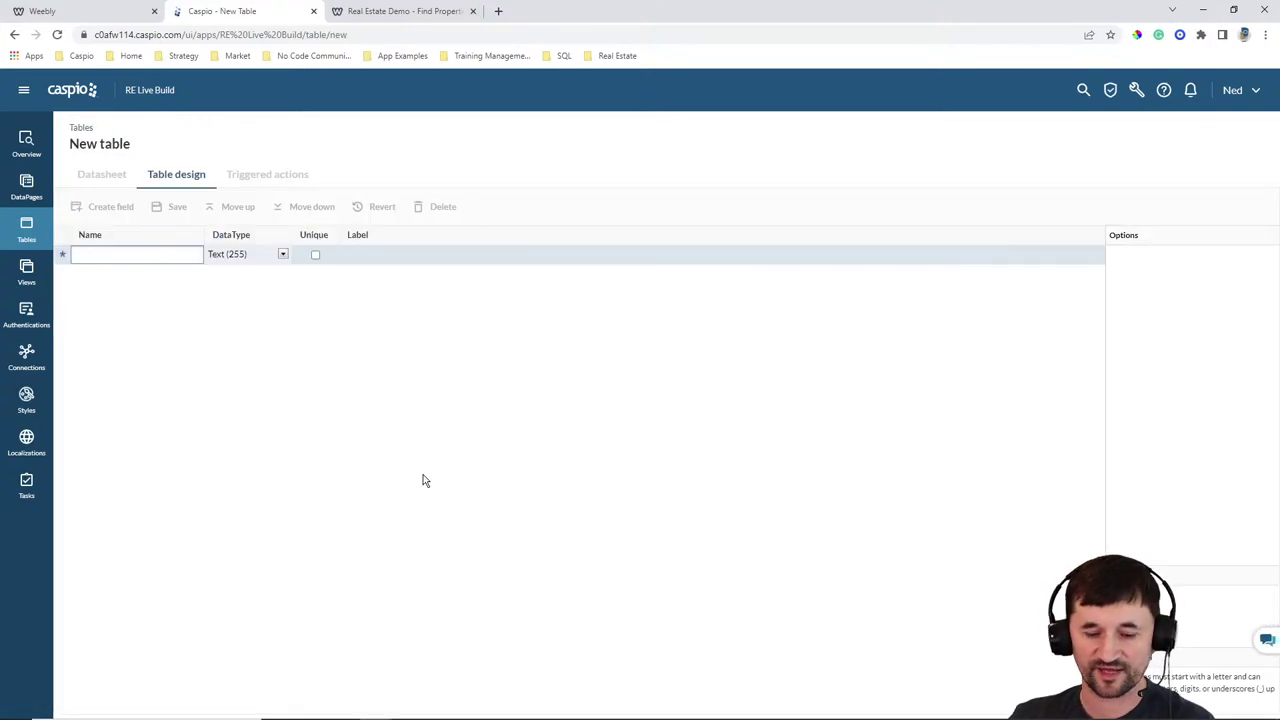
{"action": "type", "text": "Inquiry"}
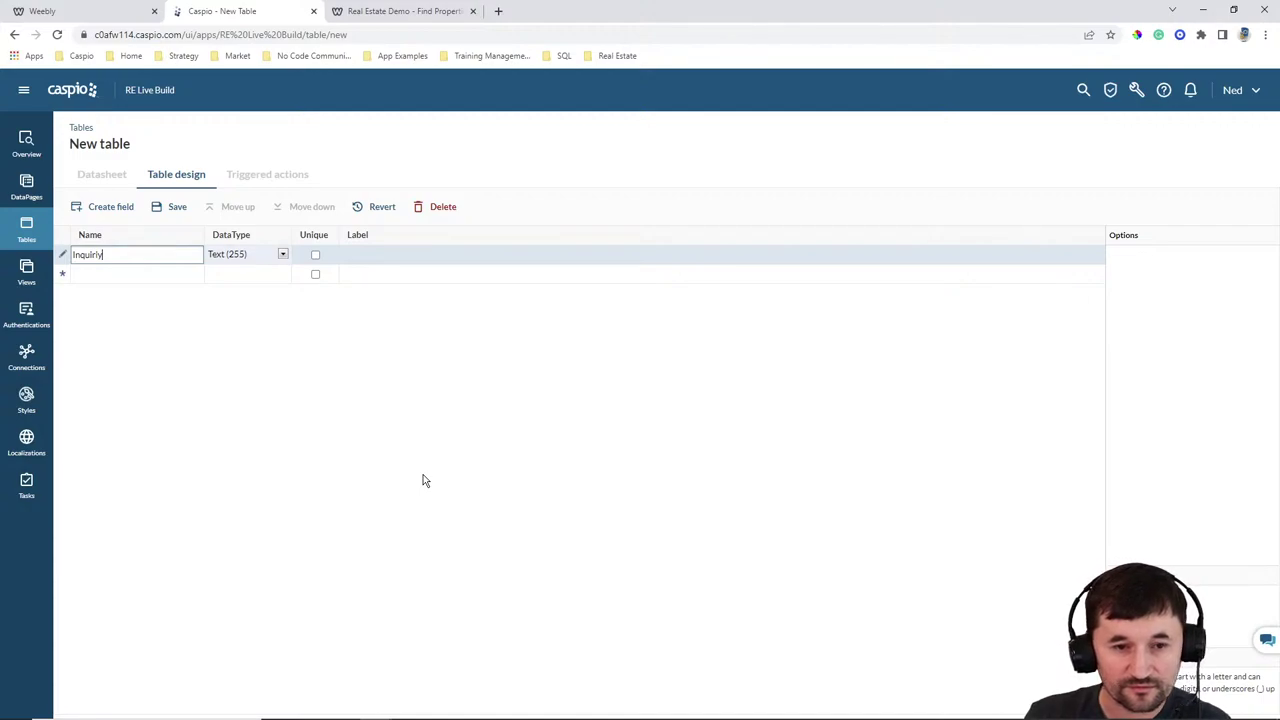
{"action": "key", "text": "BackSpace"}
{"action": "type", "text": "y_ID"}
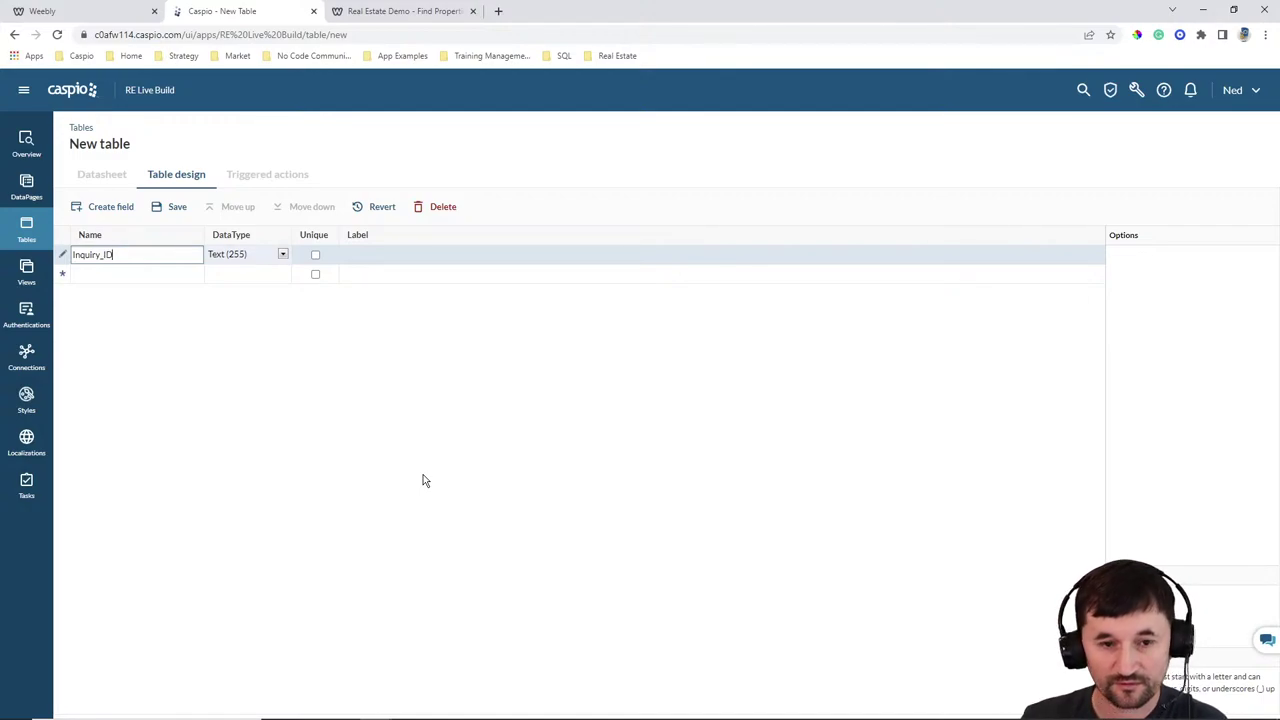
{"action": "left_click", "coordinate": [240, 254]}
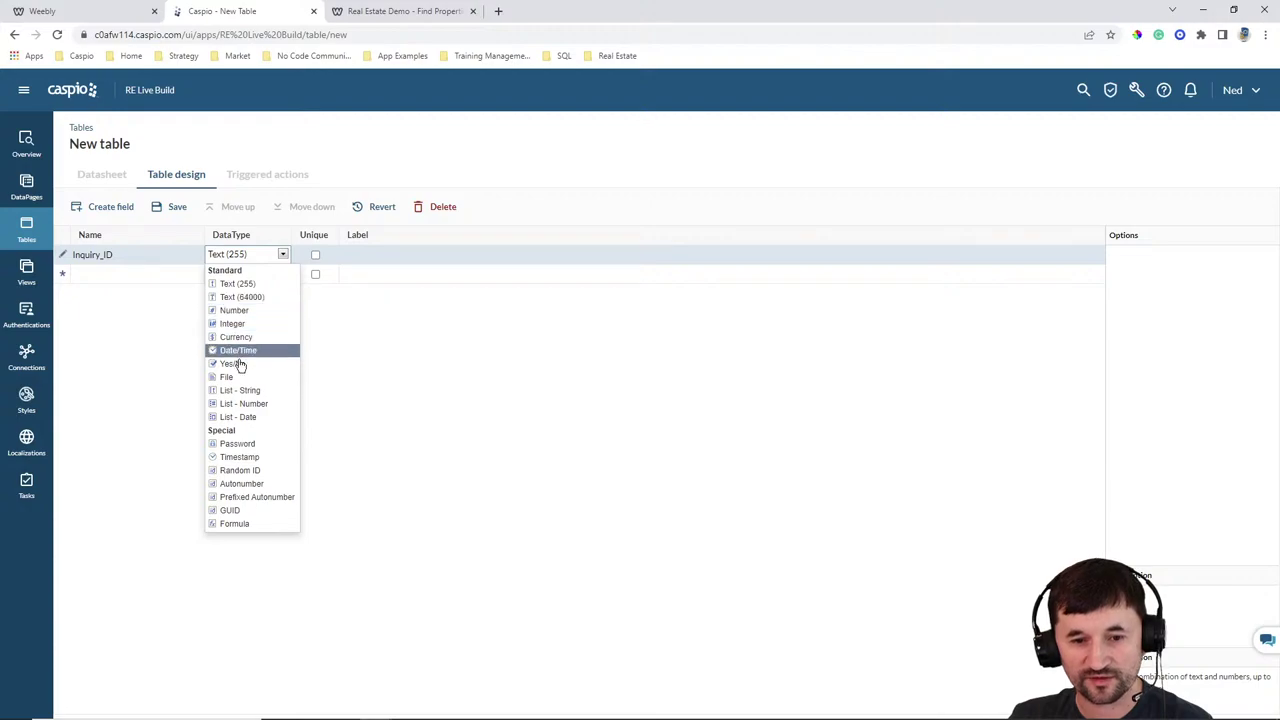
{"action": "left_click", "coordinate": [240, 470]}
Add Property_ID and Agent_ID as Text (255) fields
{"action": "left_click", "coordinate": [118, 282]}
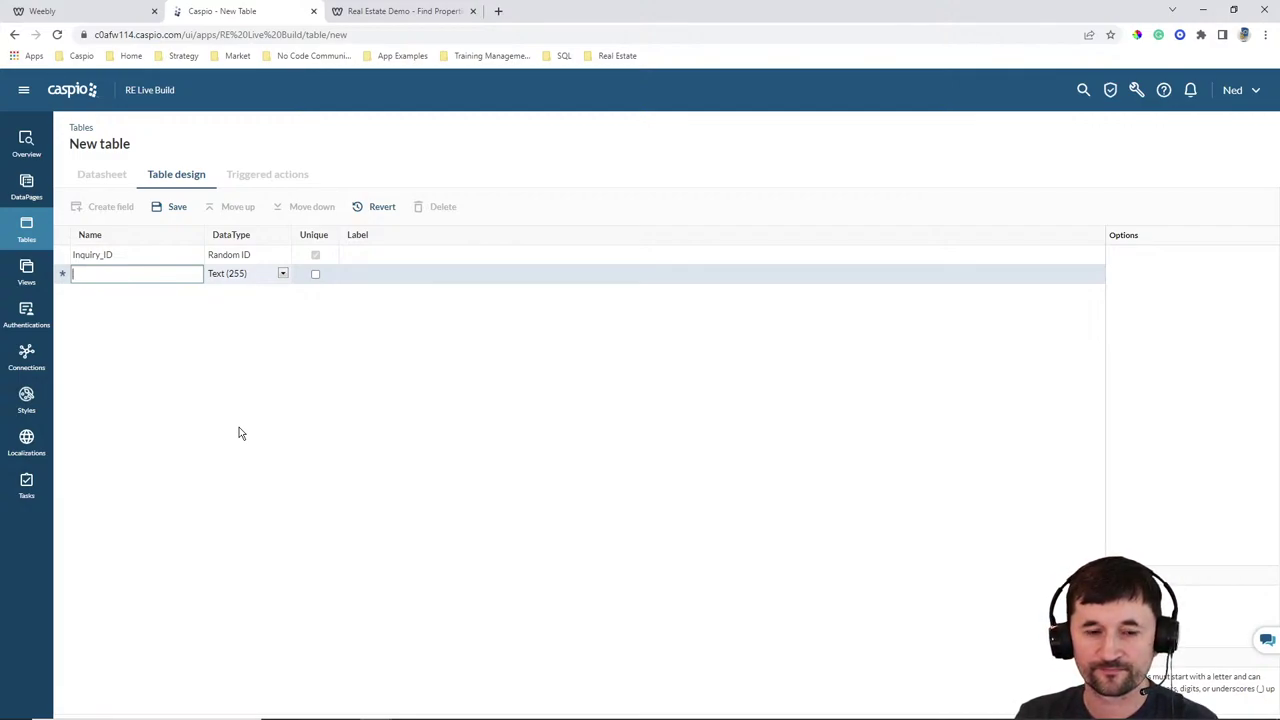
{"action": "type", "text": "Property_ID"}
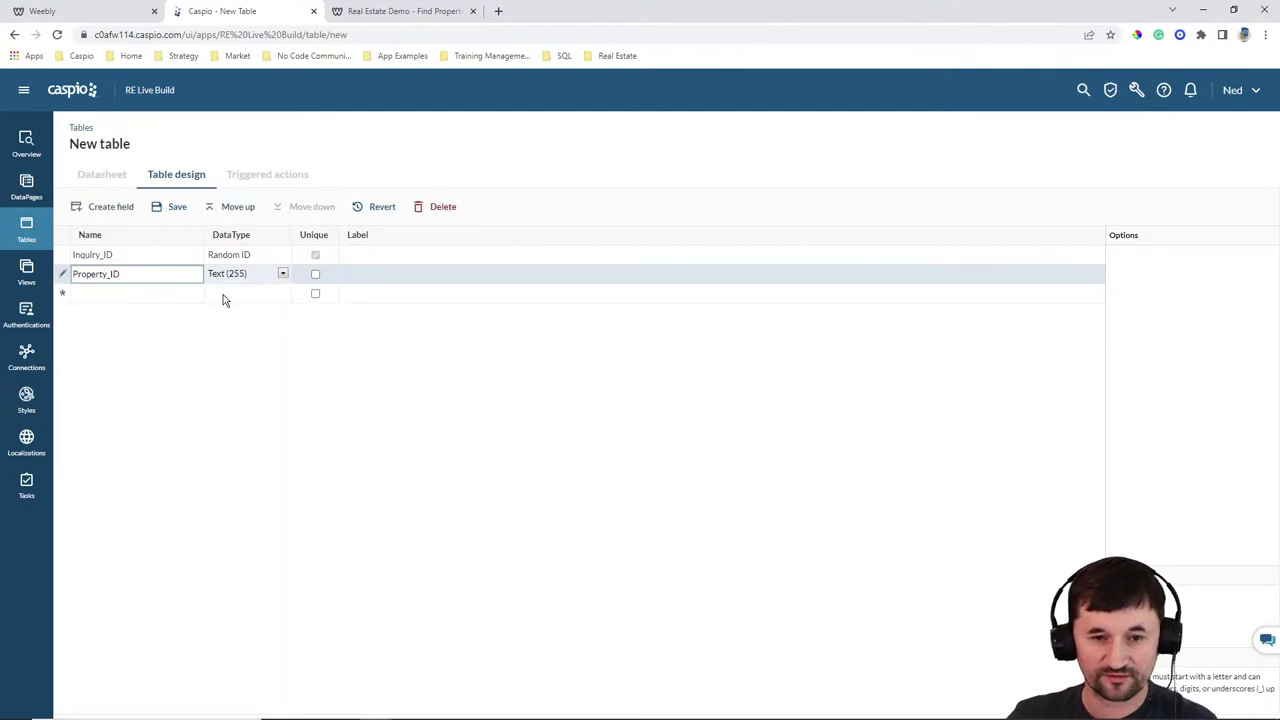
{"action": "left_click", "coordinate": [228, 278]}
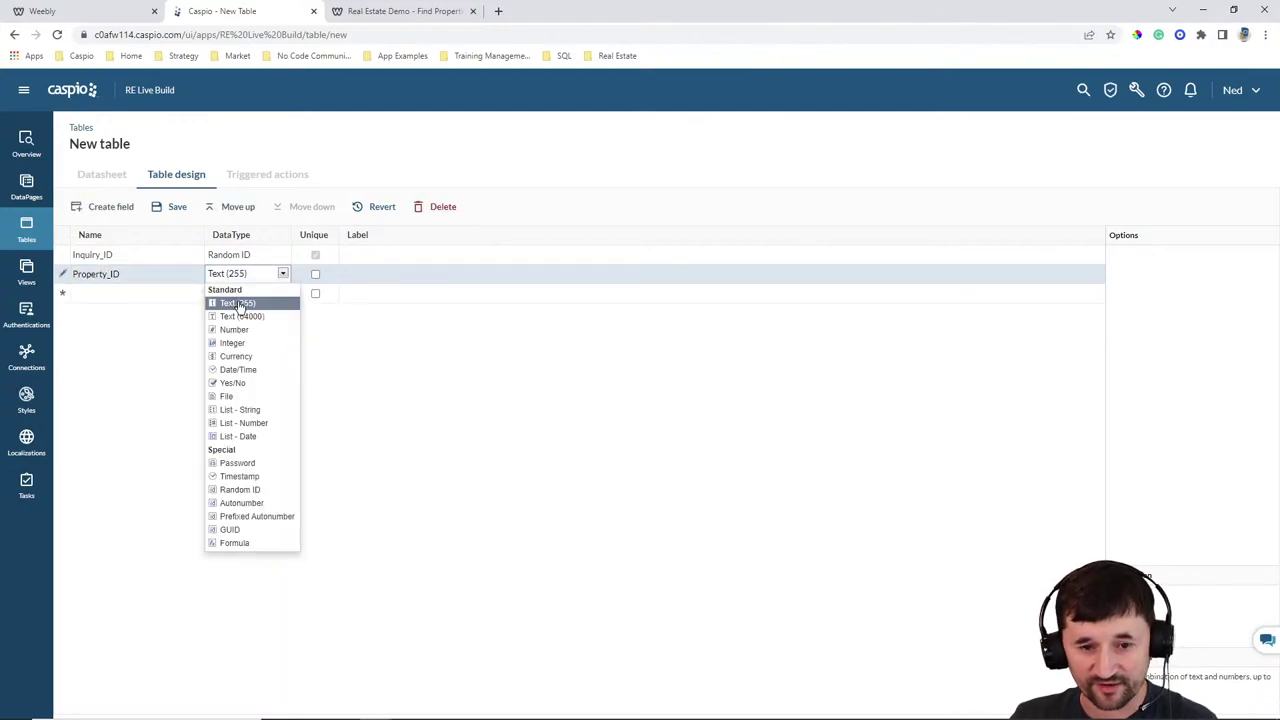
{"action": "left_click", "coordinate": [237, 303]}
{"action": "left_click", "coordinate": [149, 292]}
{"action": "type", "text": "Agen"}
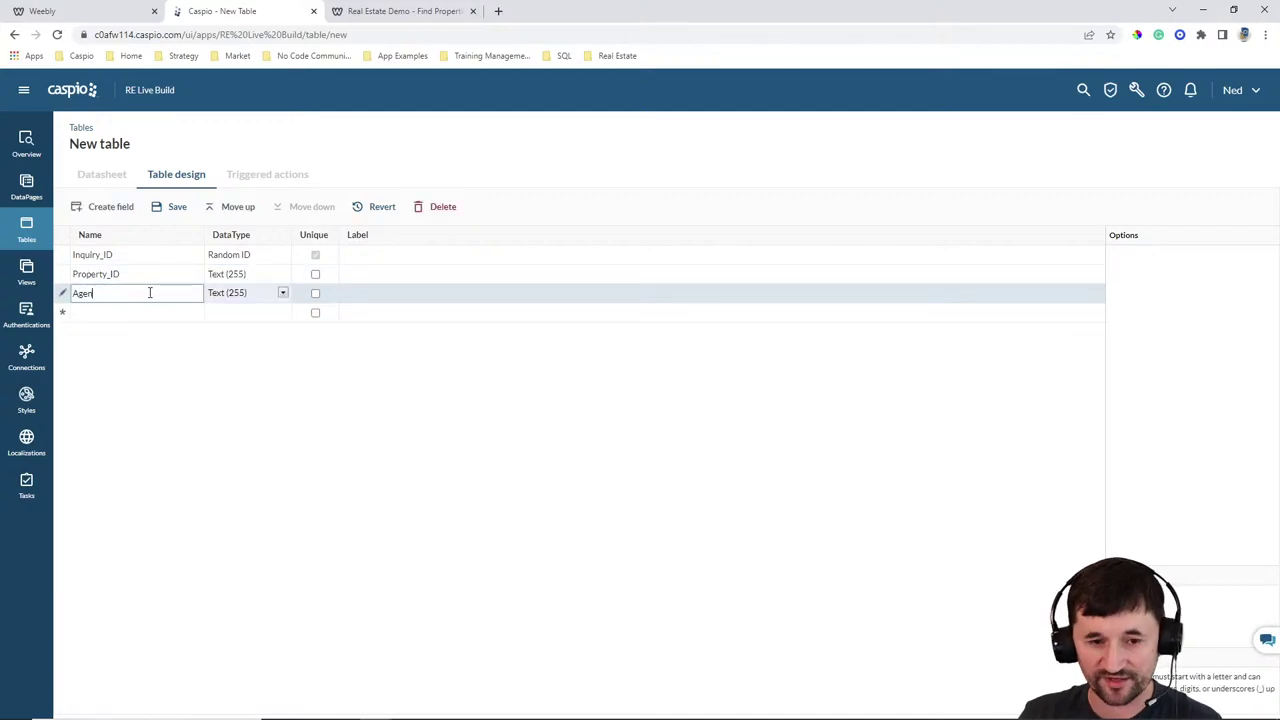
{"action": "type", "text": "t_ID"}
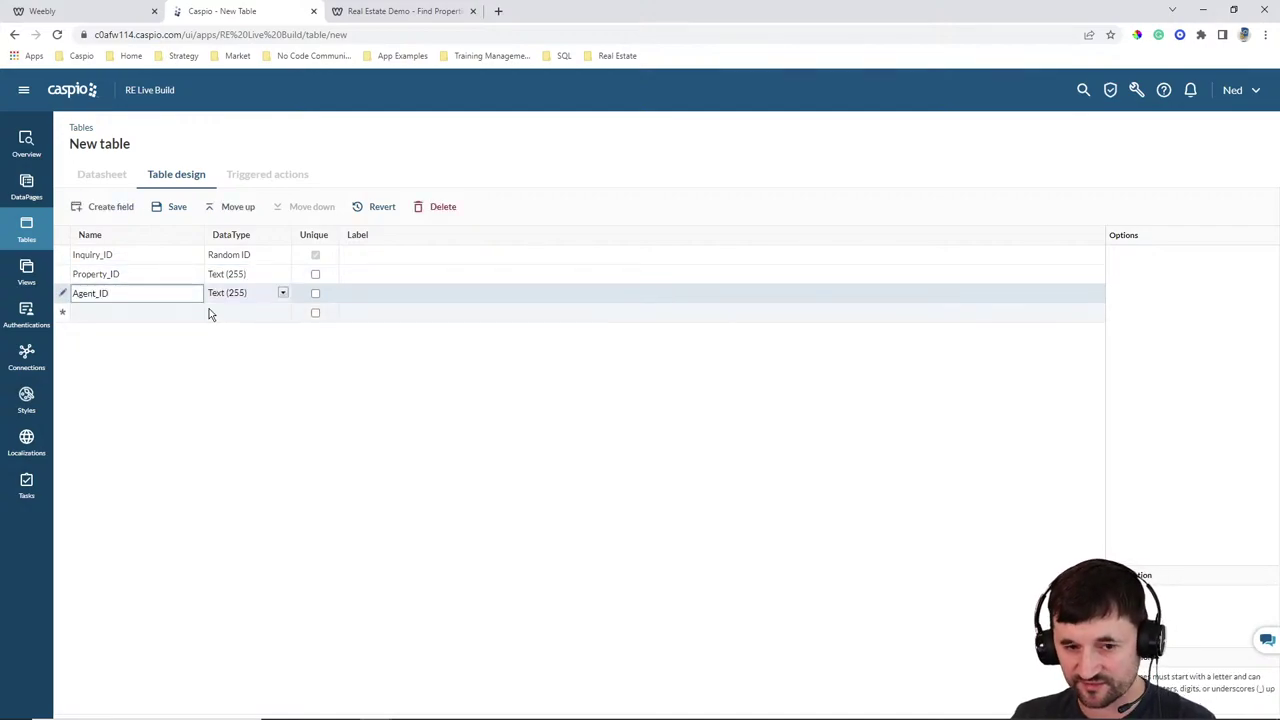
{"action": "left_click", "coordinate": [218, 292]}
{"action": "left_click", "coordinate": [232, 318]}
Add Name, Email, Phone, Message and Date_Sent fields below Agent_ID
{"action": "left_click", "coordinate": [161, 312]}
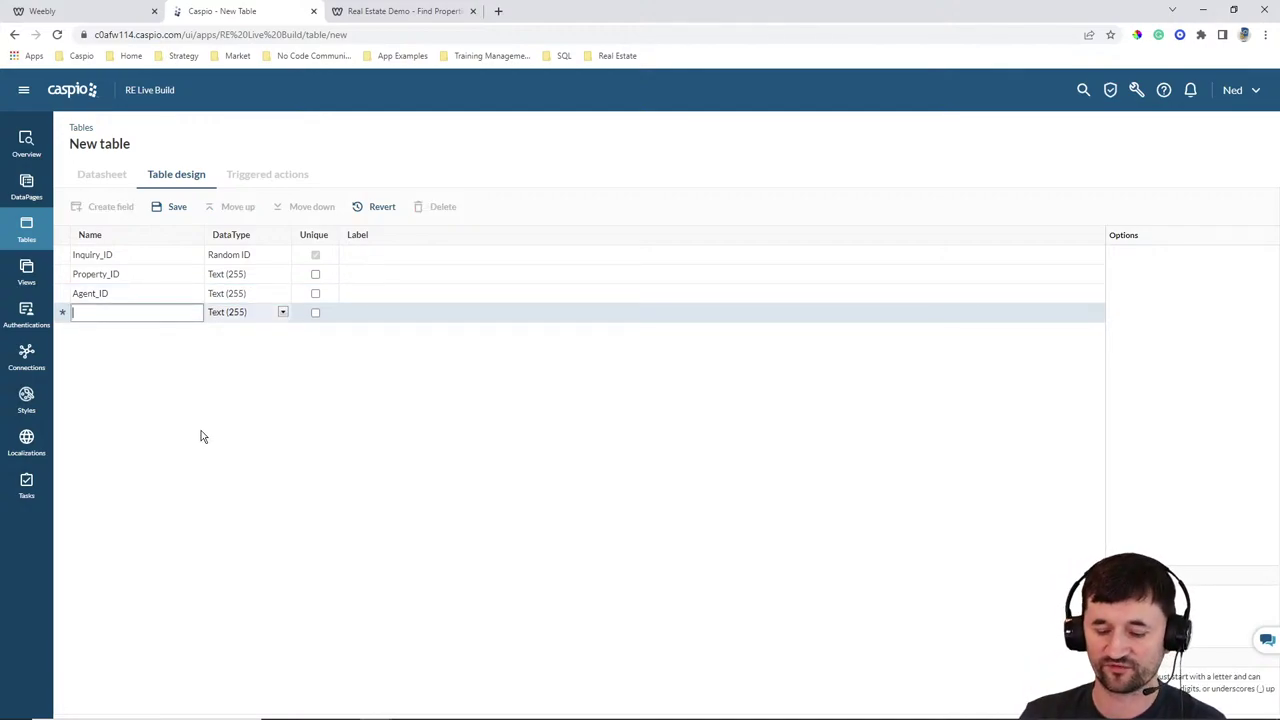
{"action": "type", "text": "Name"}
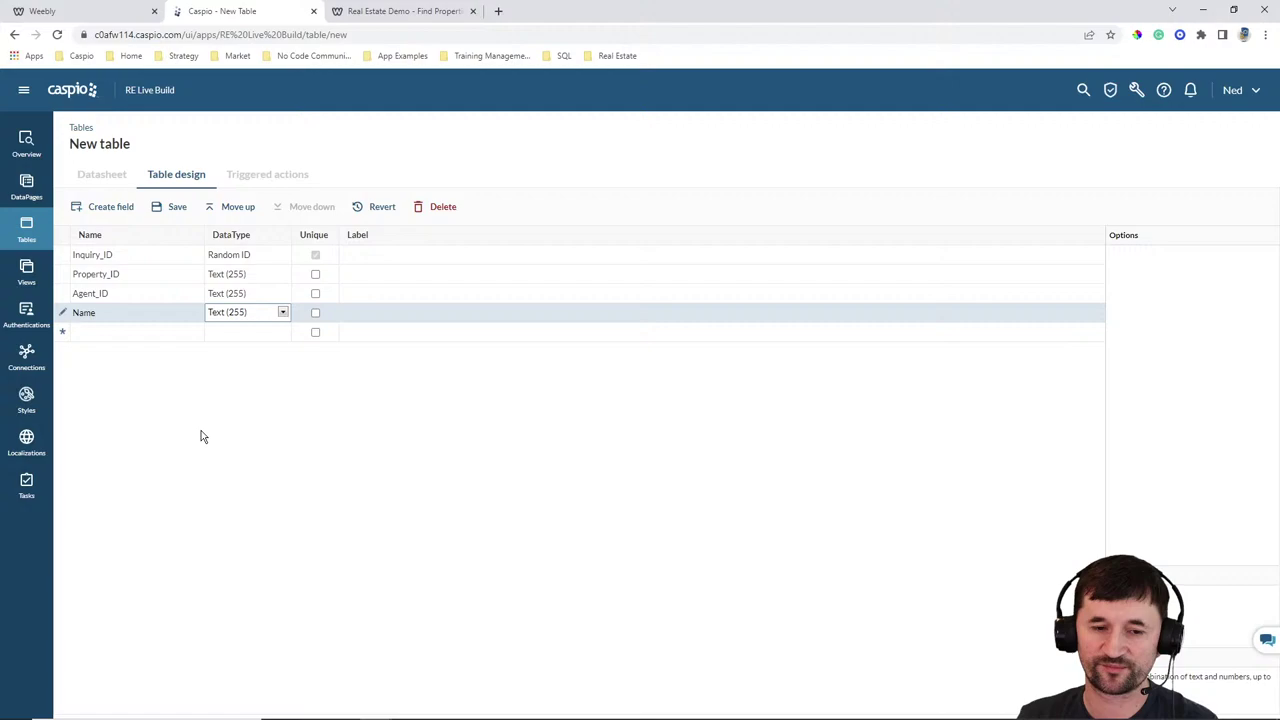
{"action": "key", "text": "Return"}
{"action": "type", "text": "Email"}
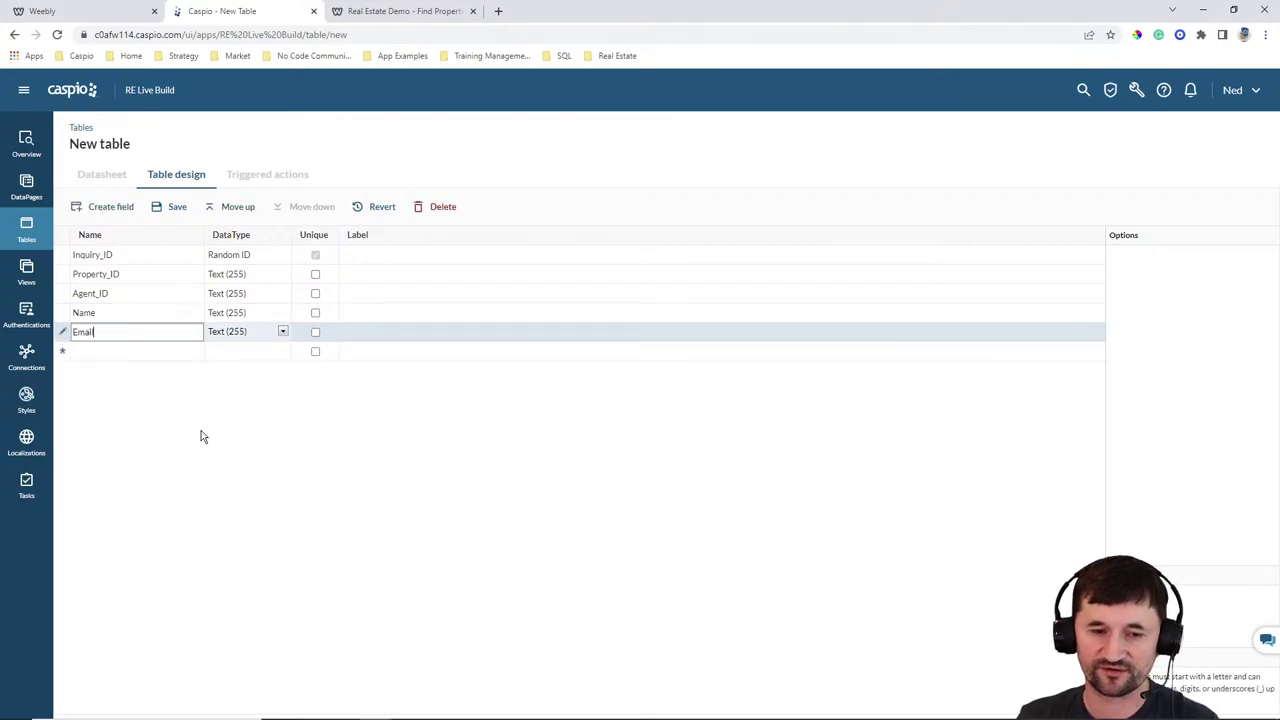
{"action": "key", "text": "Return"}
{"action": "type", "text": "Phone"}
{"action": "key", "text": "Return"}
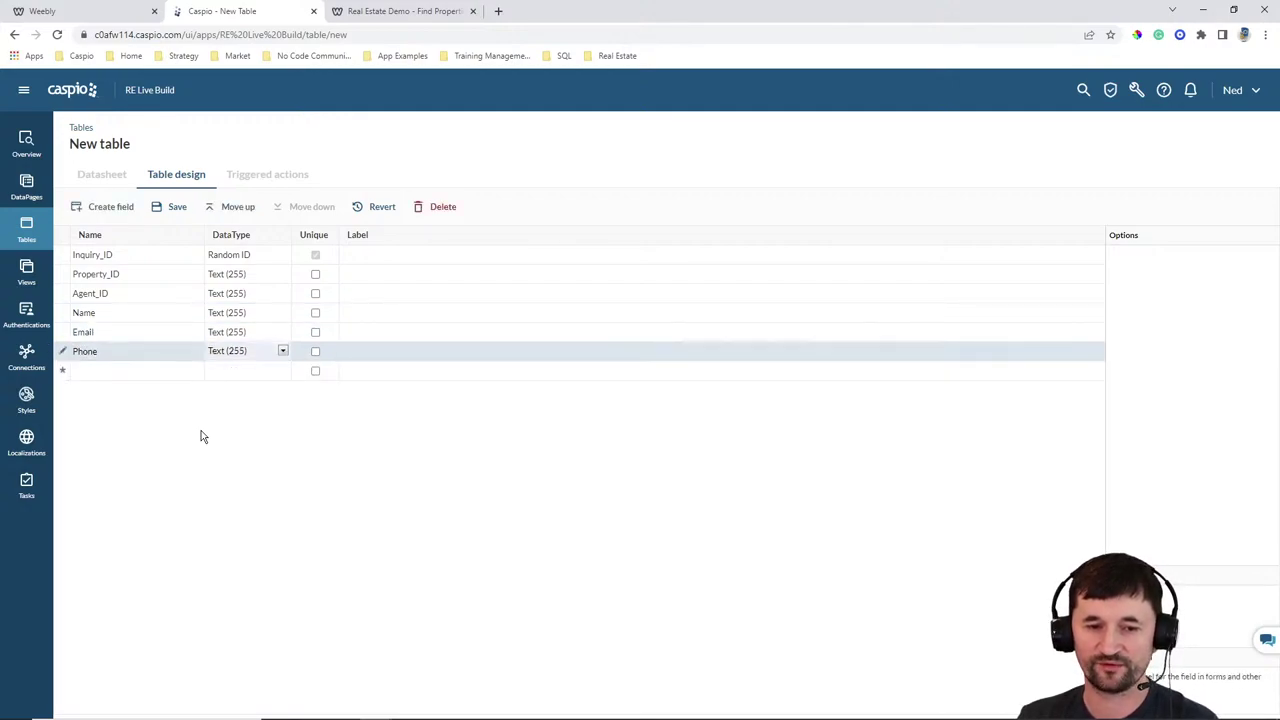
{"action": "type", "text": "Message"}
{"action": "key", "text": "Tab"}
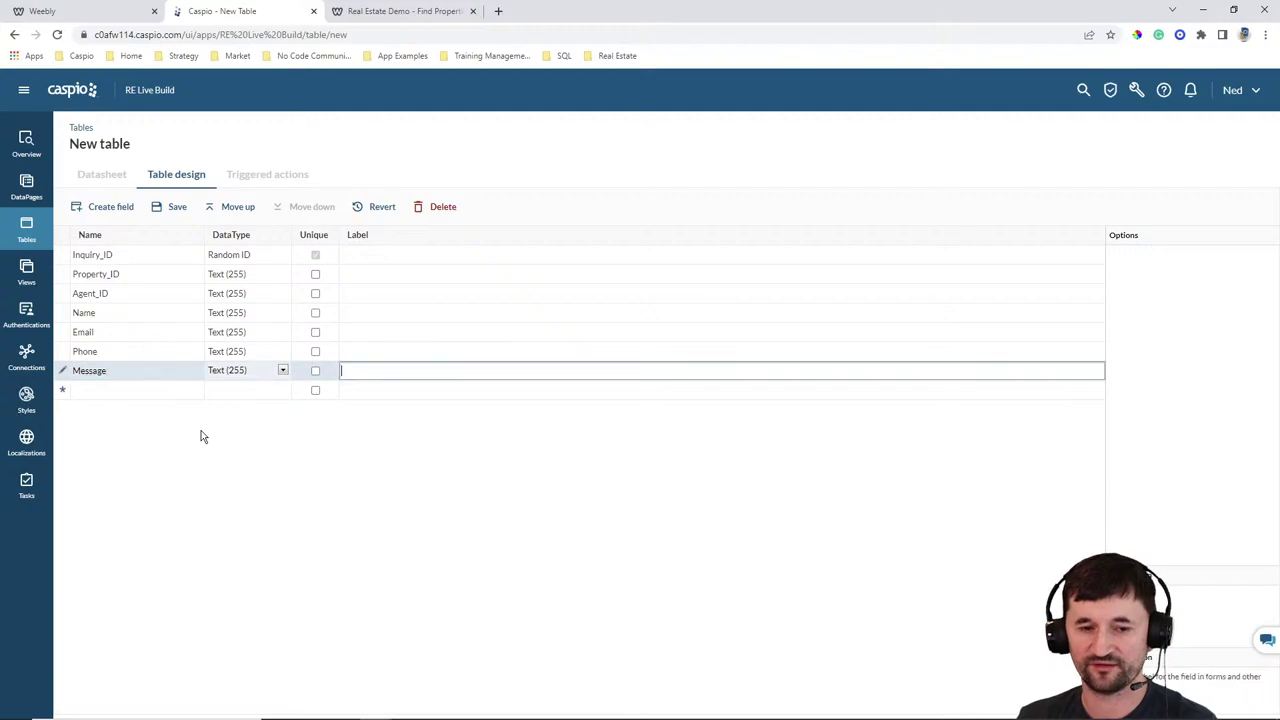
{"action": "key", "text": "Return"}
{"action": "type", "text": "Date_Sent"}
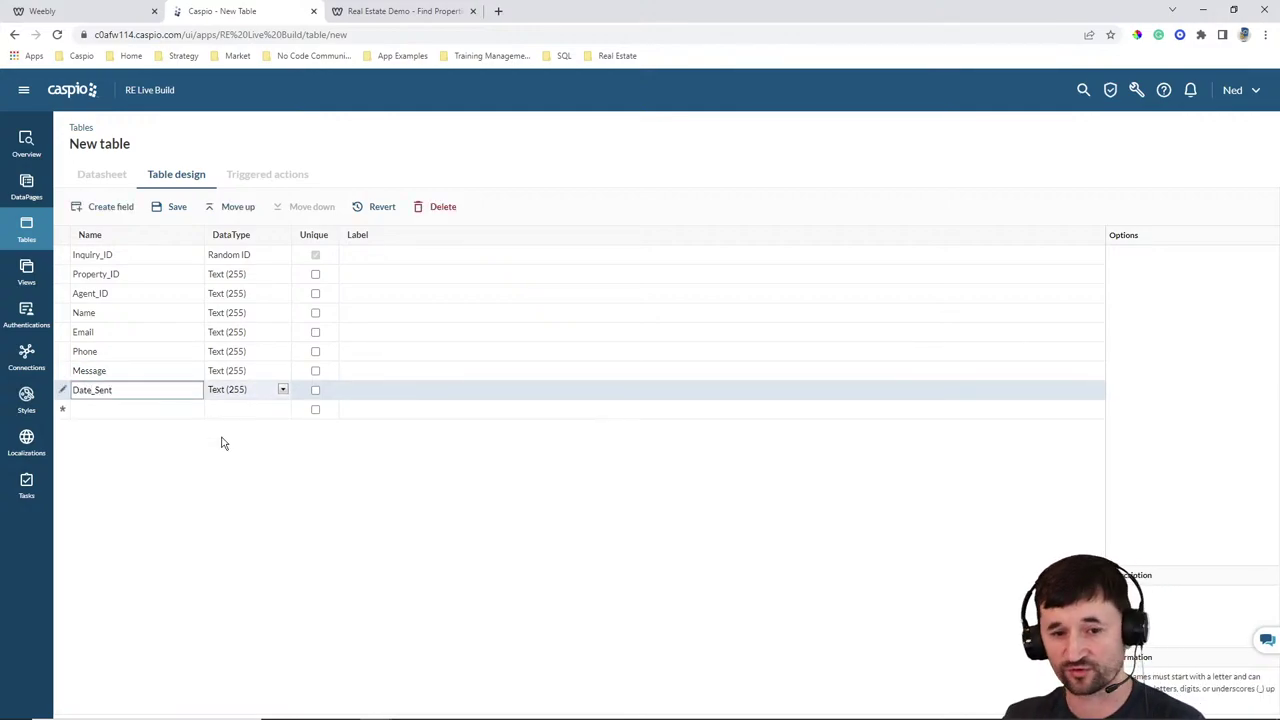
Set Date_Sent to Timestamp and Message to Text (64000)
{"action": "left_click", "coordinate": [235, 392]}
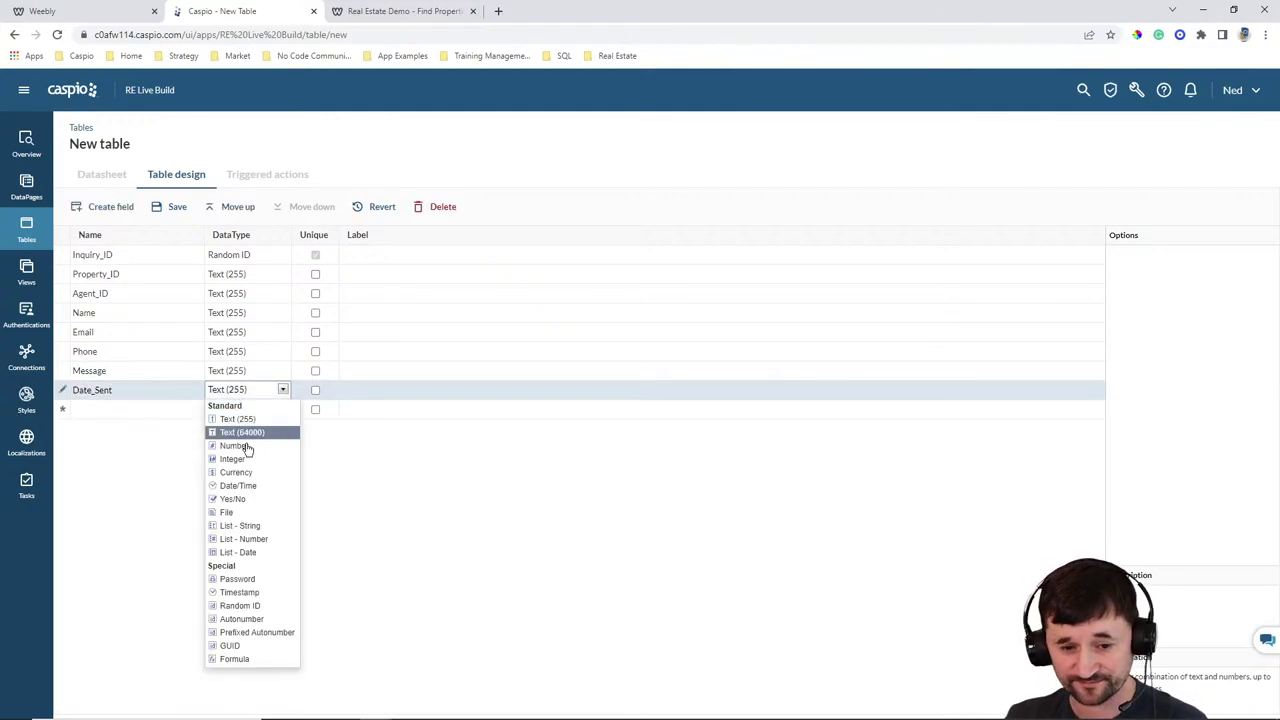
{"action": "left_click", "coordinate": [240, 592]}
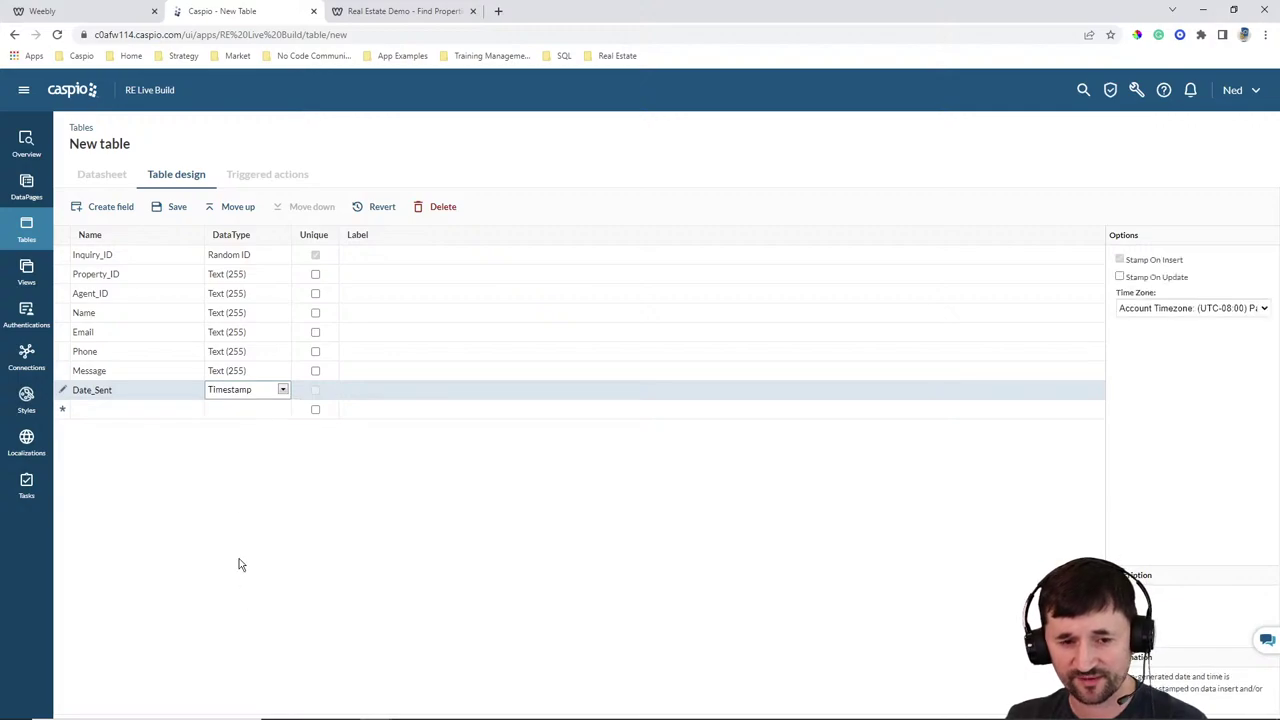
{"action": "left_click", "coordinate": [238, 372]}
{"action": "left_click", "coordinate": [245, 412]}
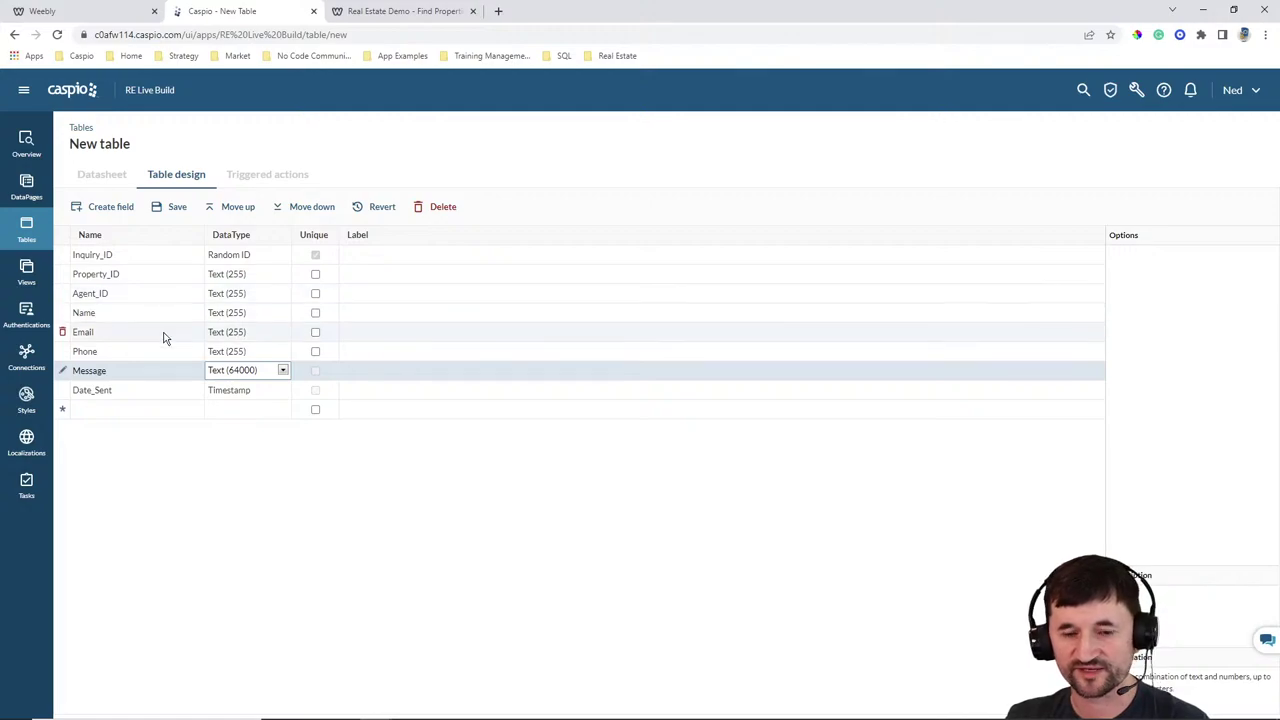
Save the new table with the name RELive_tbl_messages and finish
{"action": "left_click", "coordinate": [177, 207]}
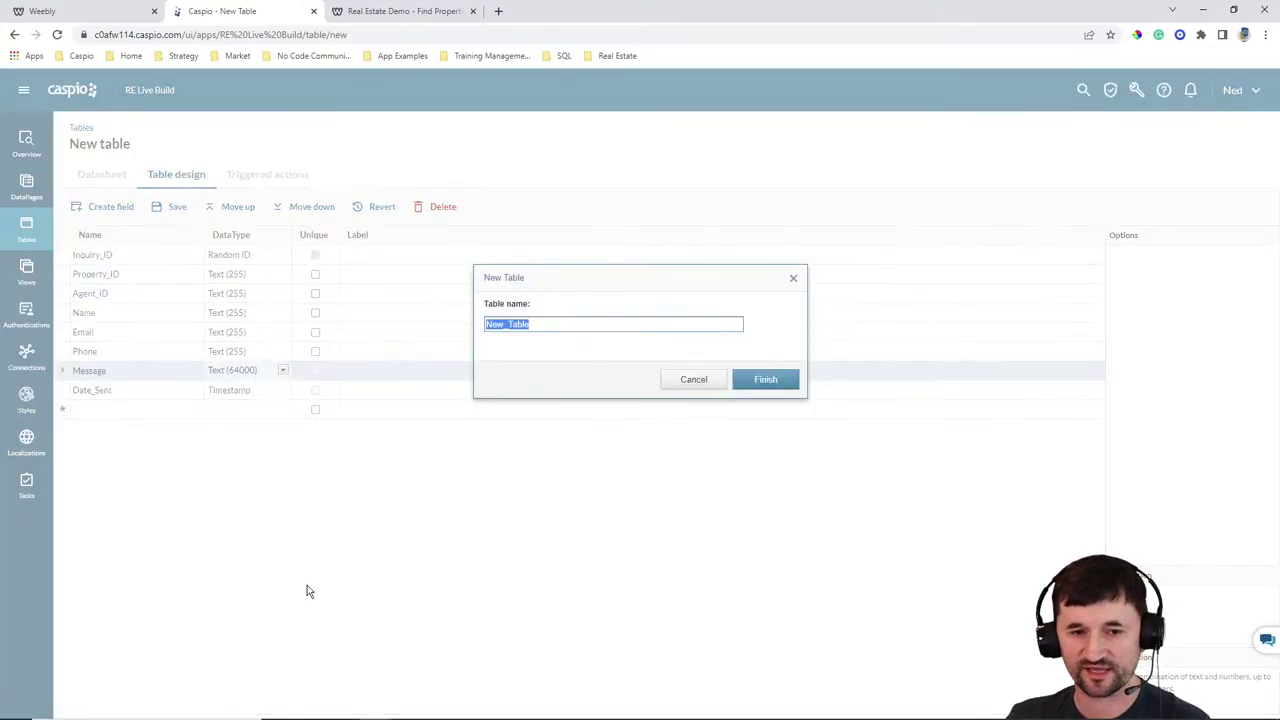
{"action": "type", "text": "RELive_tbl_messages"}
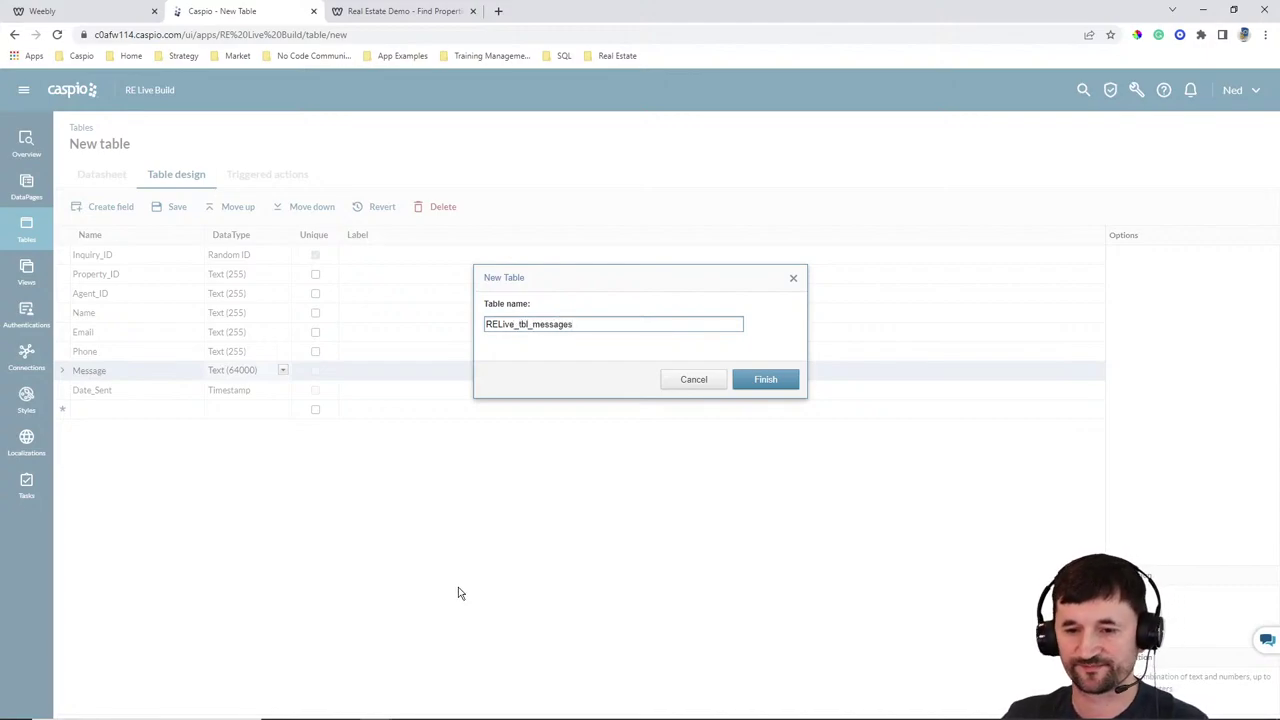
{"action": "left_click", "coordinate": [770, 385]}
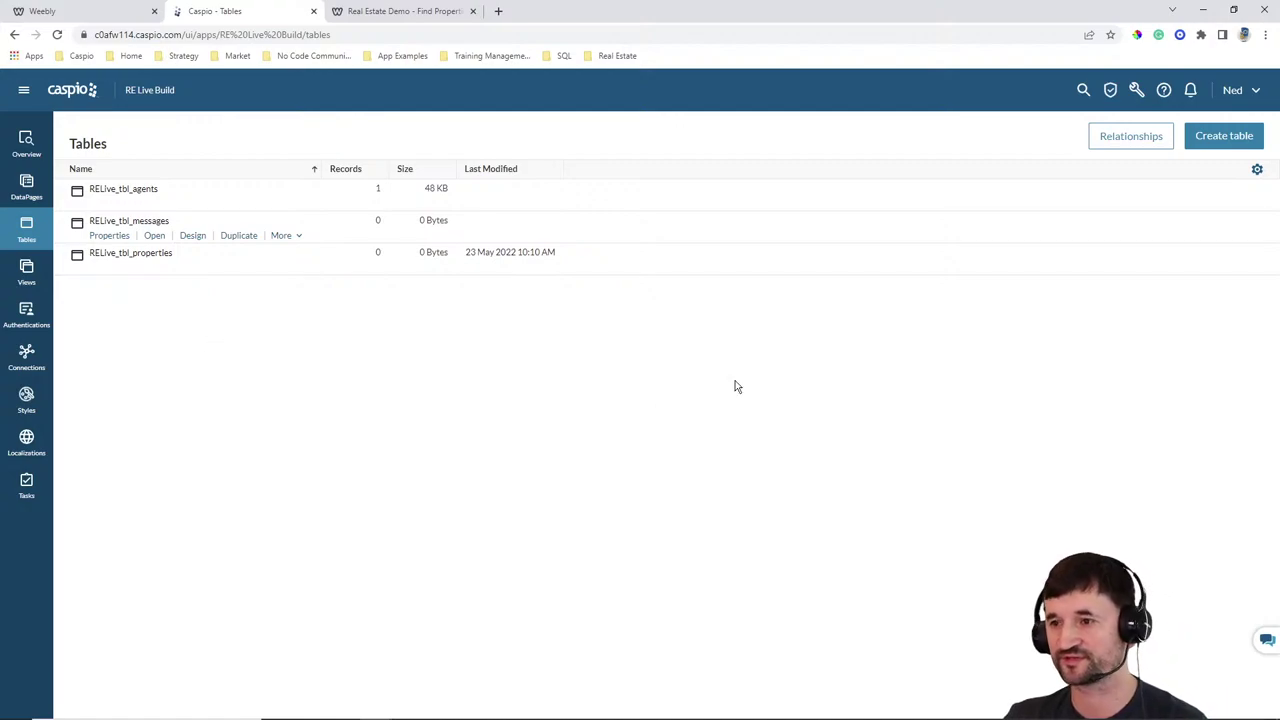
Show App Relationships and add the agents, messages and properties tables to the diagram
{"action": "left_click", "coordinate": [1129, 142]}
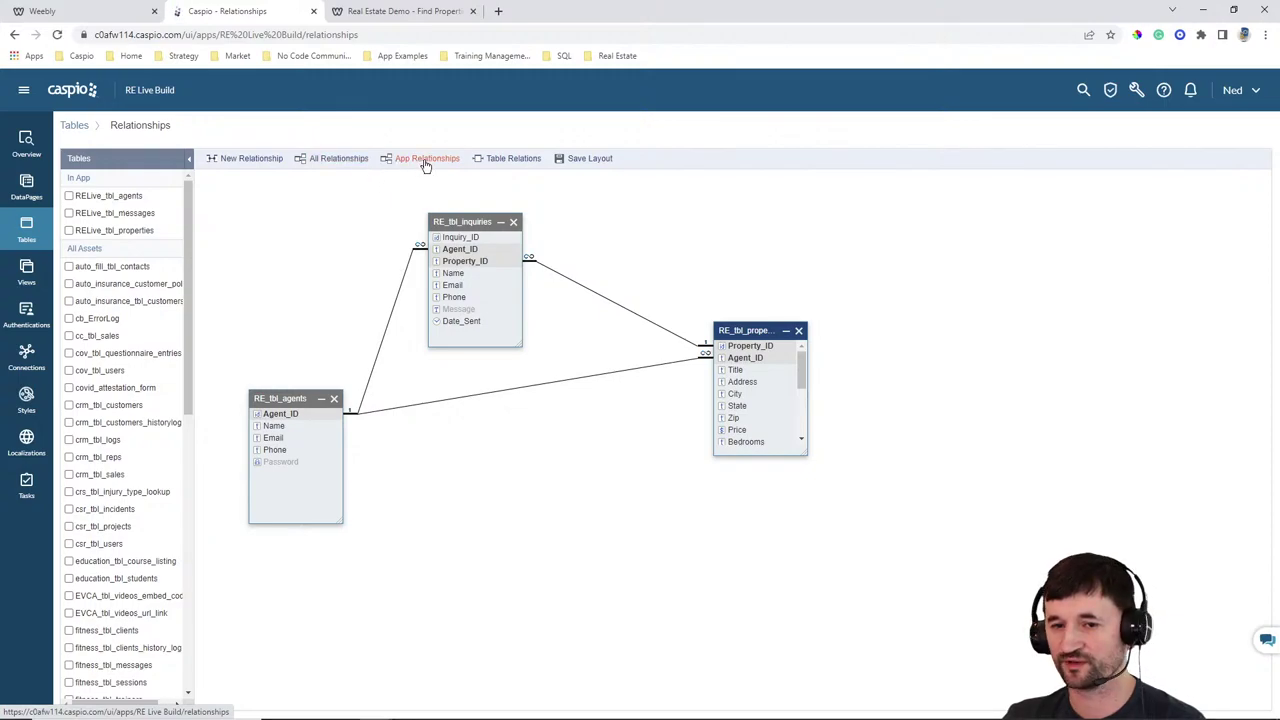
{"action": "left_click", "coordinate": [423, 164]}
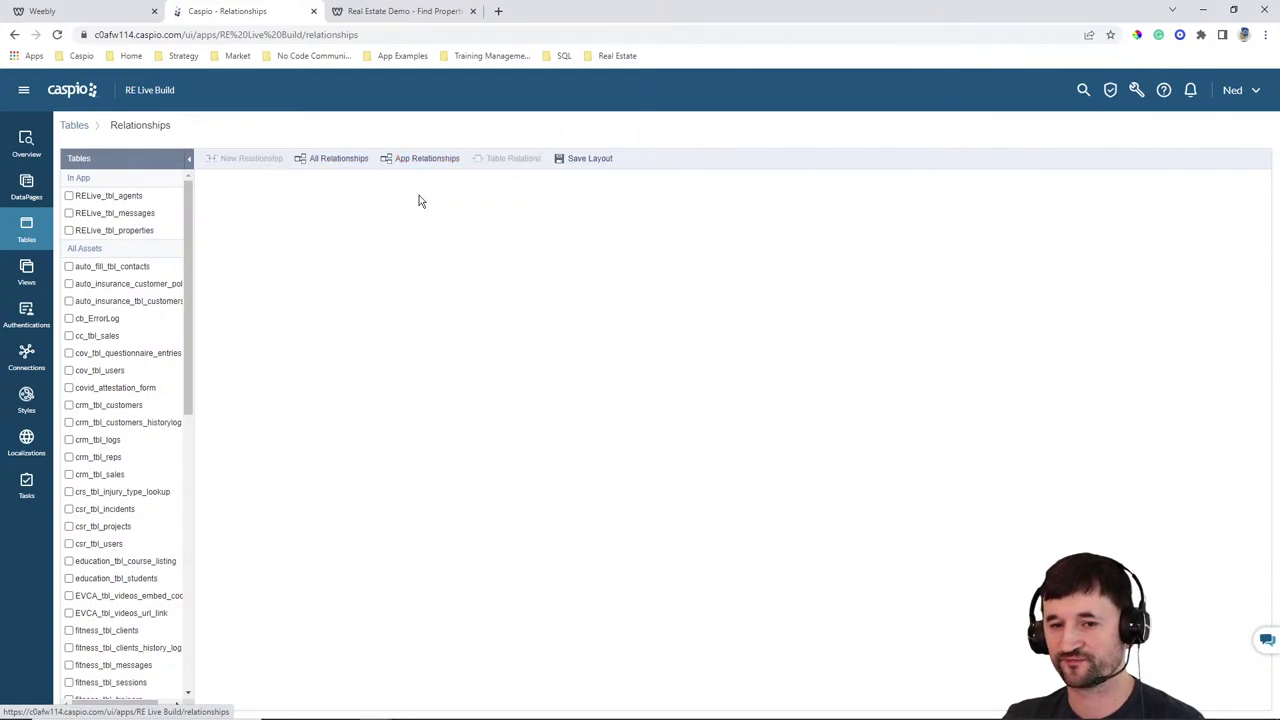
{"action": "left_click", "coordinate": [69, 195]}
{"action": "left_click", "coordinate": [69, 213]}
{"action": "left_click", "coordinate": [69, 231]}
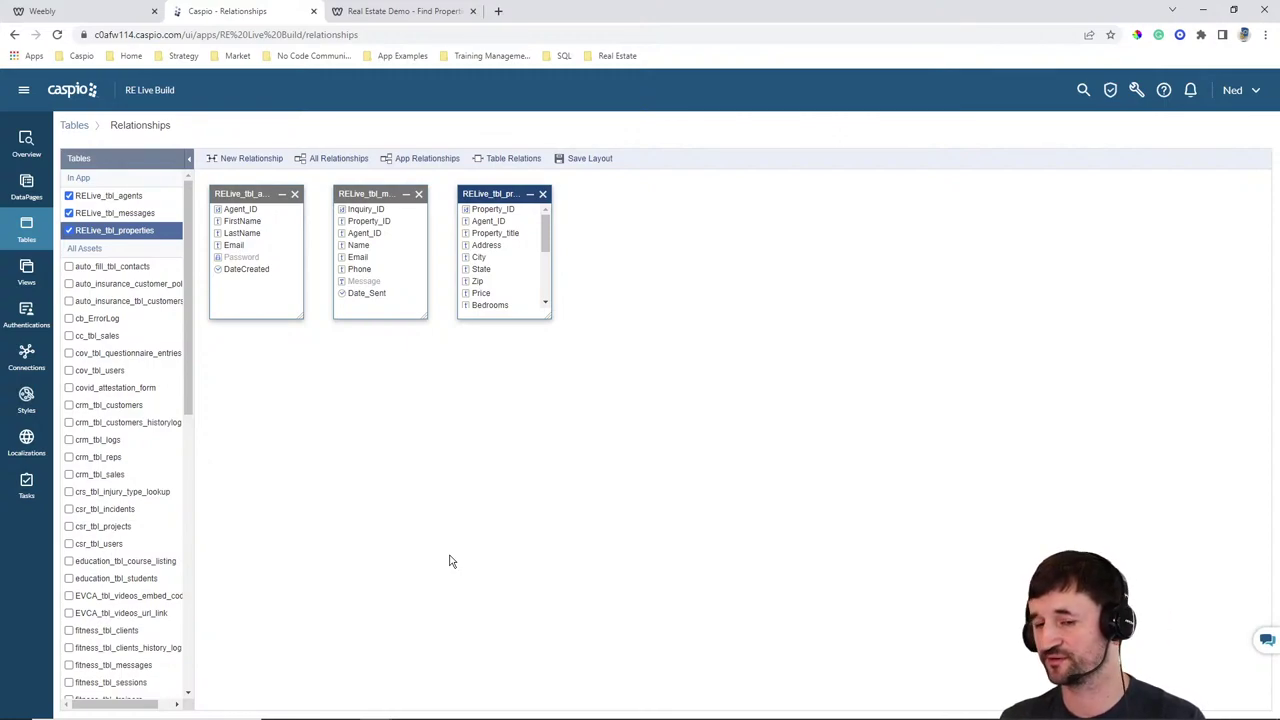
Arrange and enlarge the three table boxes, then link agents' Agent_ID to messages' Agent_ID
{"action": "left_click_drag", "start_coordinate": [492, 194], "coordinate": [722, 234]}
{"action": "left_click_drag", "start_coordinate": [780, 356], "coordinate": [883, 522]}
{"action": "left_click_drag", "start_coordinate": [378, 194], "coordinate": [440, 188]}
{"action": "left_click_drag", "start_coordinate": [496, 320], "coordinate": [549, 404]}
{"action": "left_click_drag", "start_coordinate": [243, 200], "coordinate": [265, 317]}
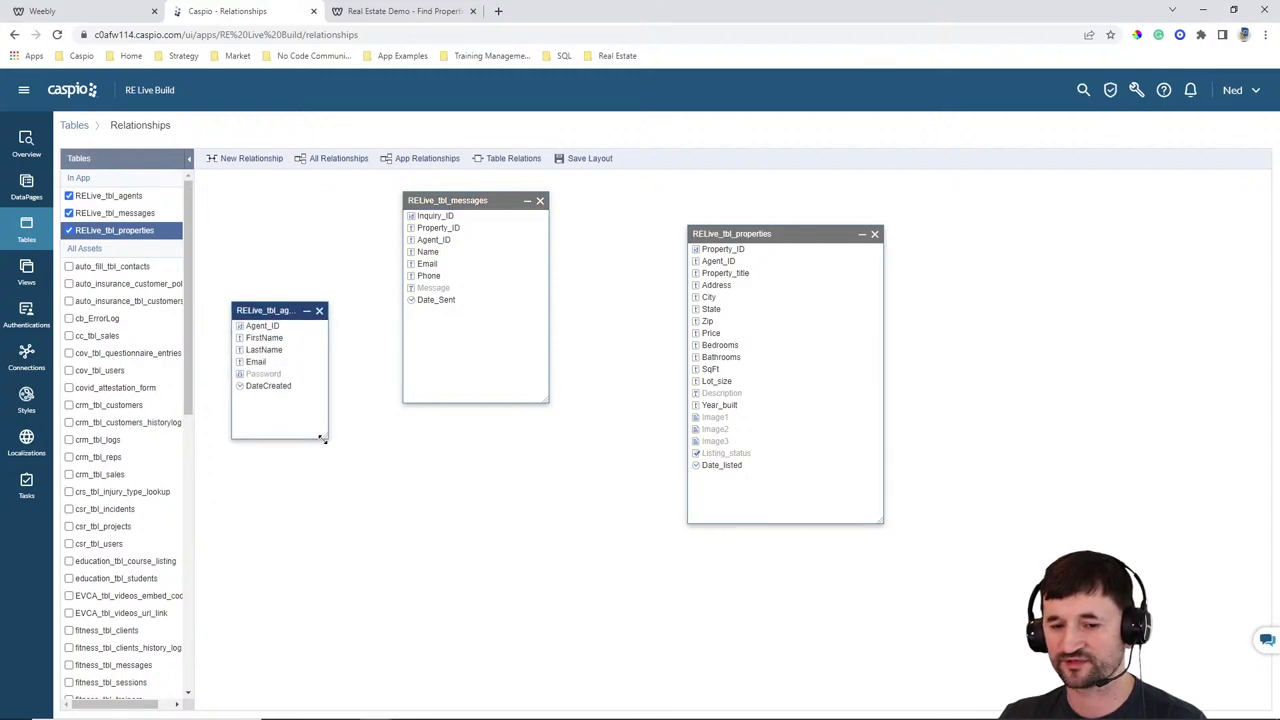
{"action": "left_click_drag", "start_coordinate": [320, 436], "coordinate": [363, 507]}
{"action": "left_click_drag", "start_coordinate": [290, 328], "coordinate": [276, 377]}
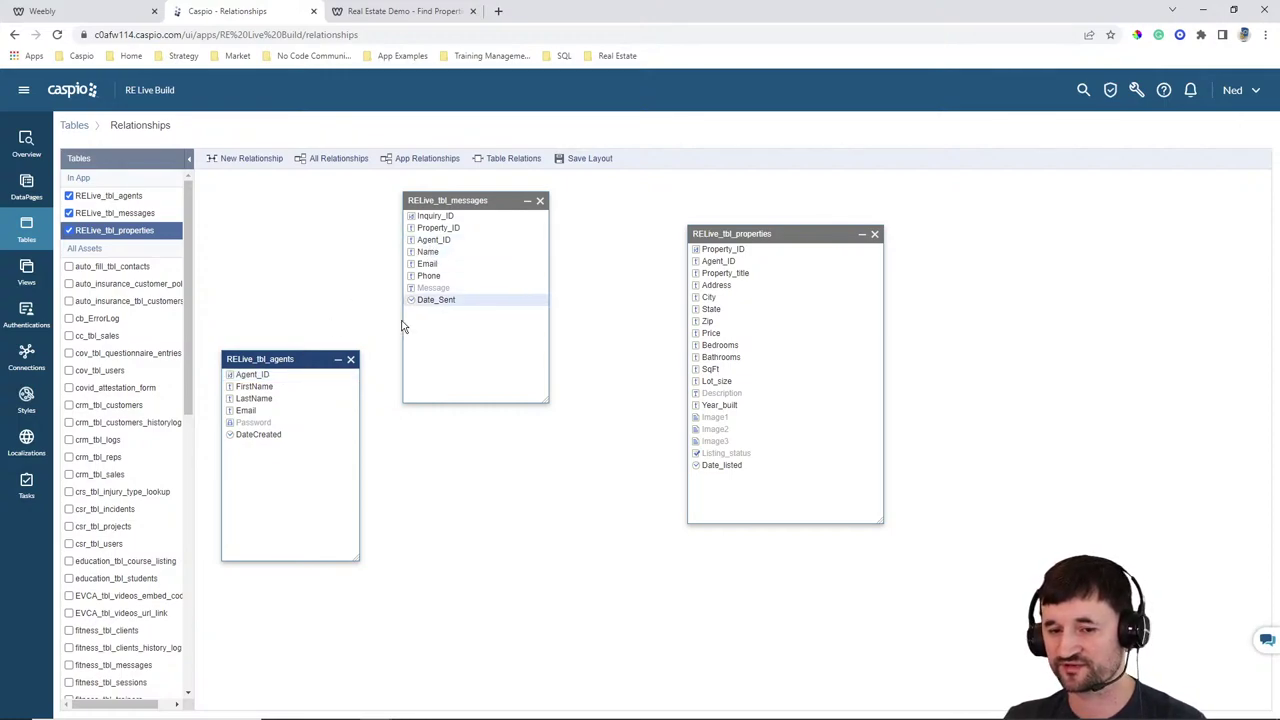
{"action": "left_click_drag", "start_coordinate": [350, 360], "coordinate": [423, 243]}
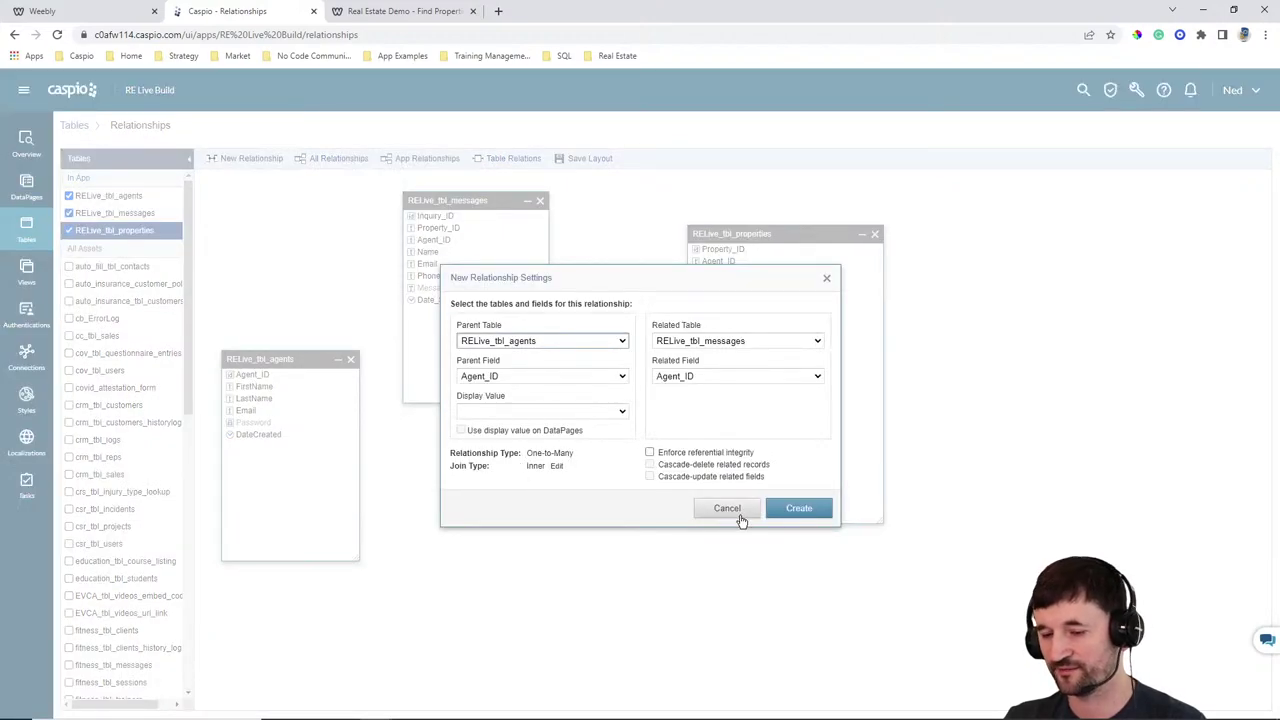
Create the agents-to-messages relationship and rearrange the three table boxes
{"action": "left_click", "coordinate": [798, 508]}
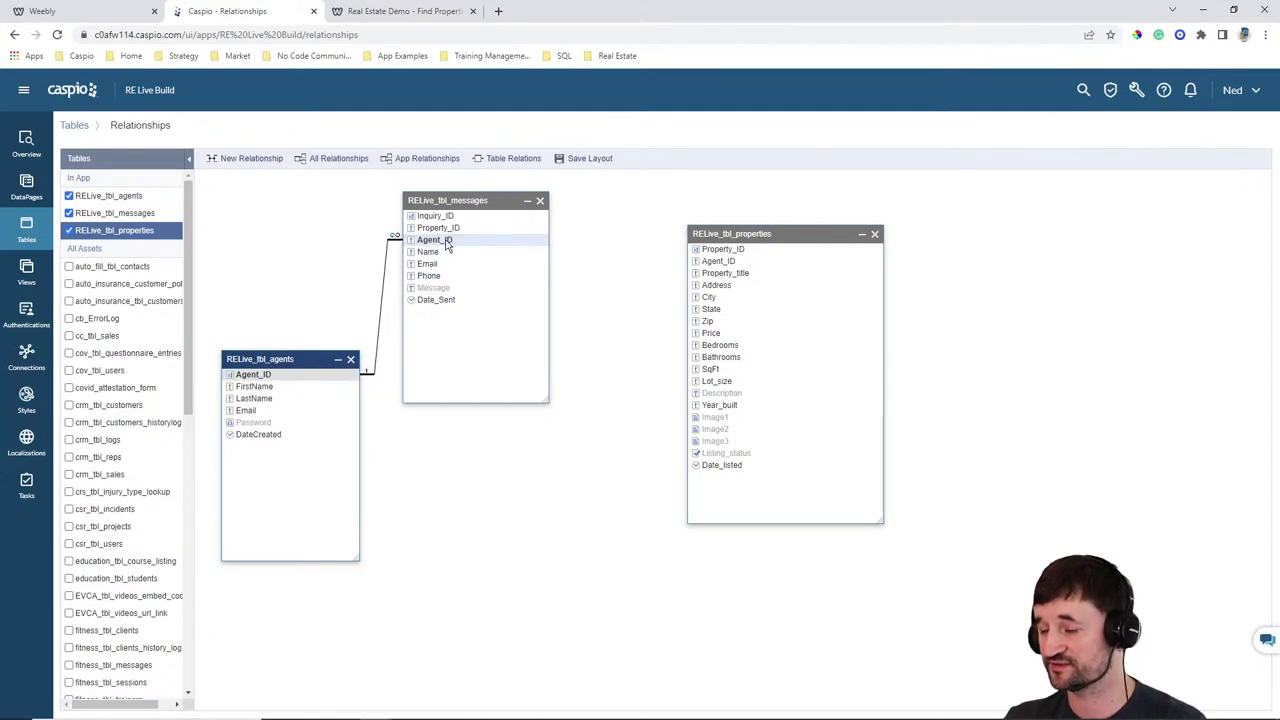
{"action": "left_click_drag", "start_coordinate": [316, 361], "coordinate": [310, 407]}
{"action": "left_click_drag", "start_coordinate": [724, 234], "coordinate": [757, 299]}
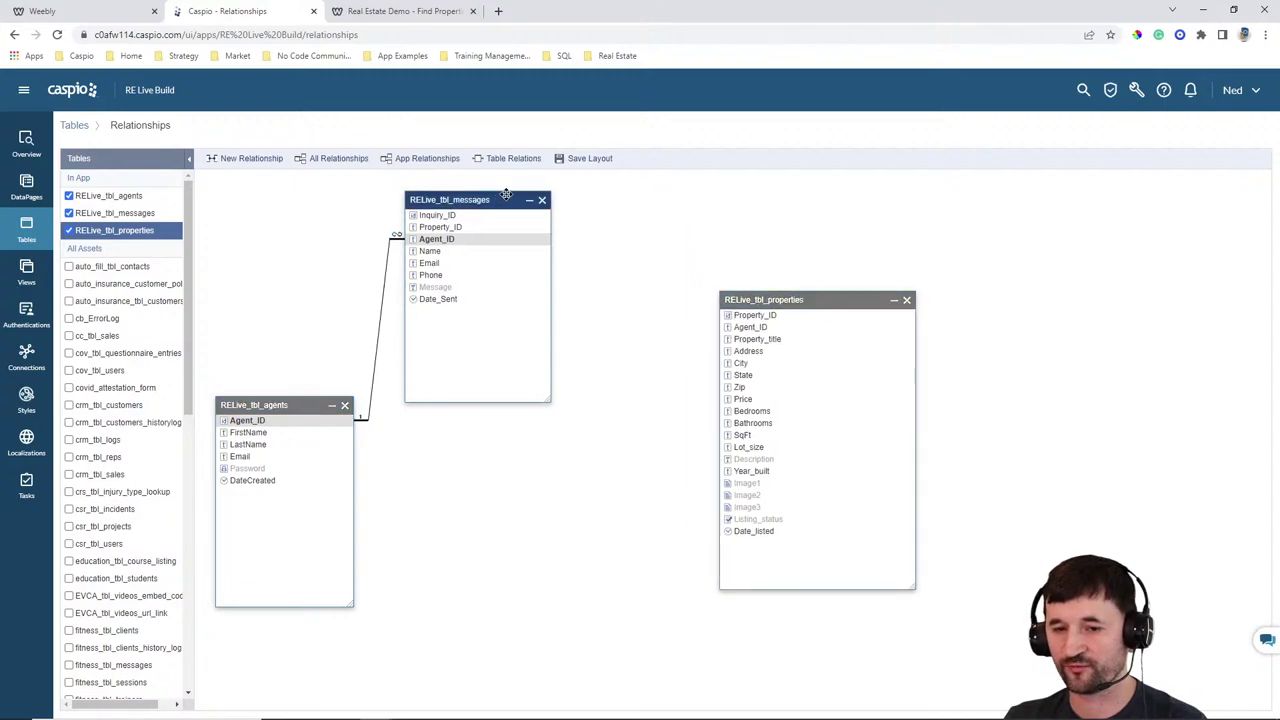
{"action": "left_click_drag", "start_coordinate": [505, 199], "coordinate": [550, 188]}
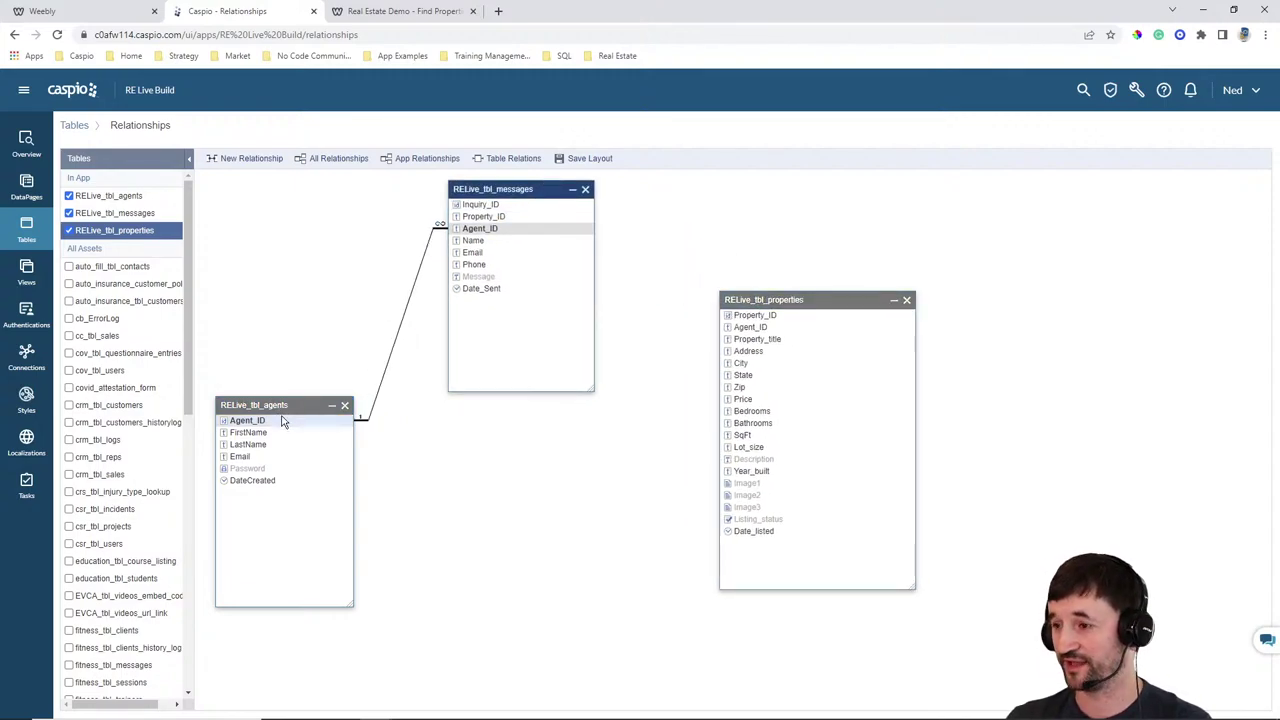
Glance at the live site's Add Property page, then return to the relationships diagram
{"action": "left_click", "coordinate": [420, 14]}
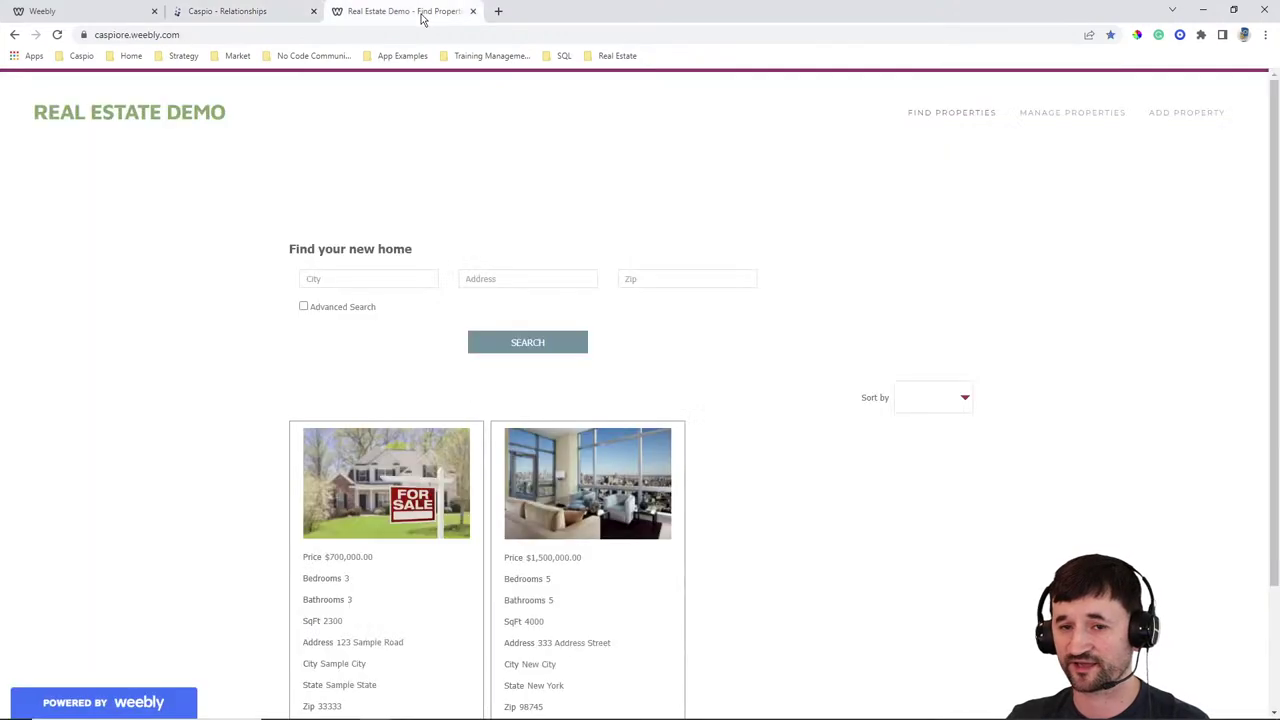
{"action": "left_click", "coordinate": [1163, 122]}
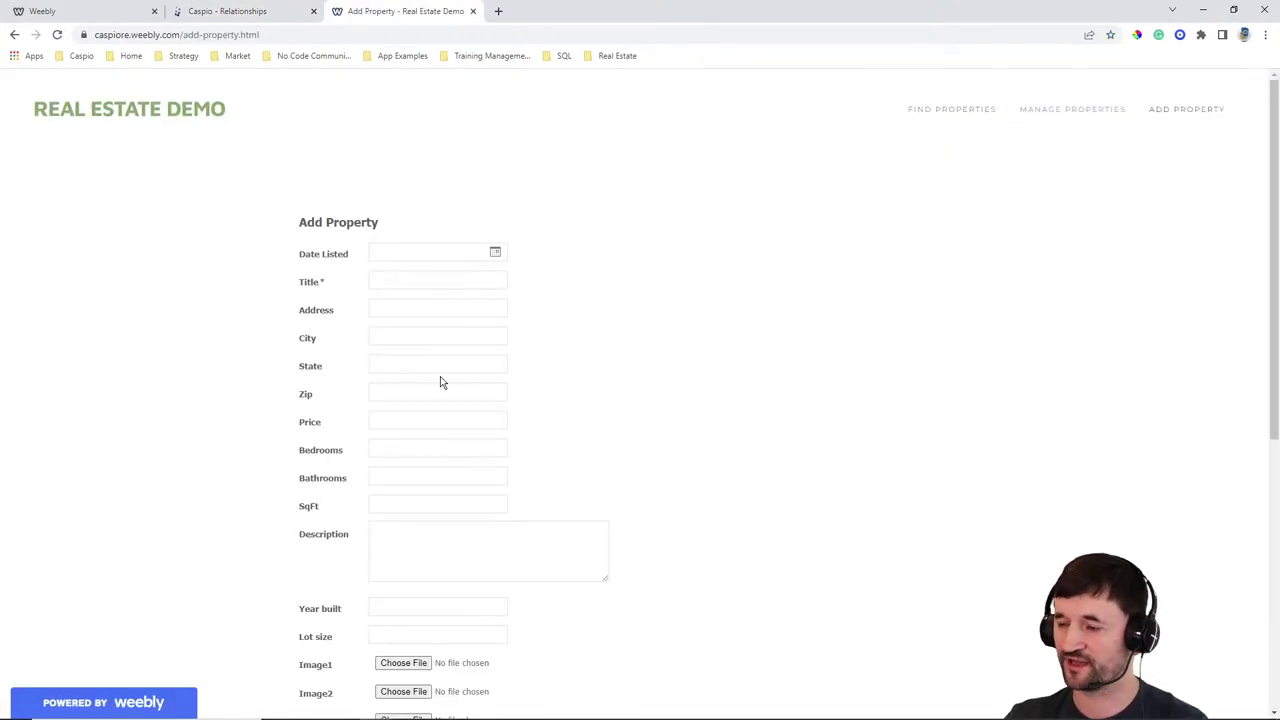
{"action": "left_click", "coordinate": [222, 12]}
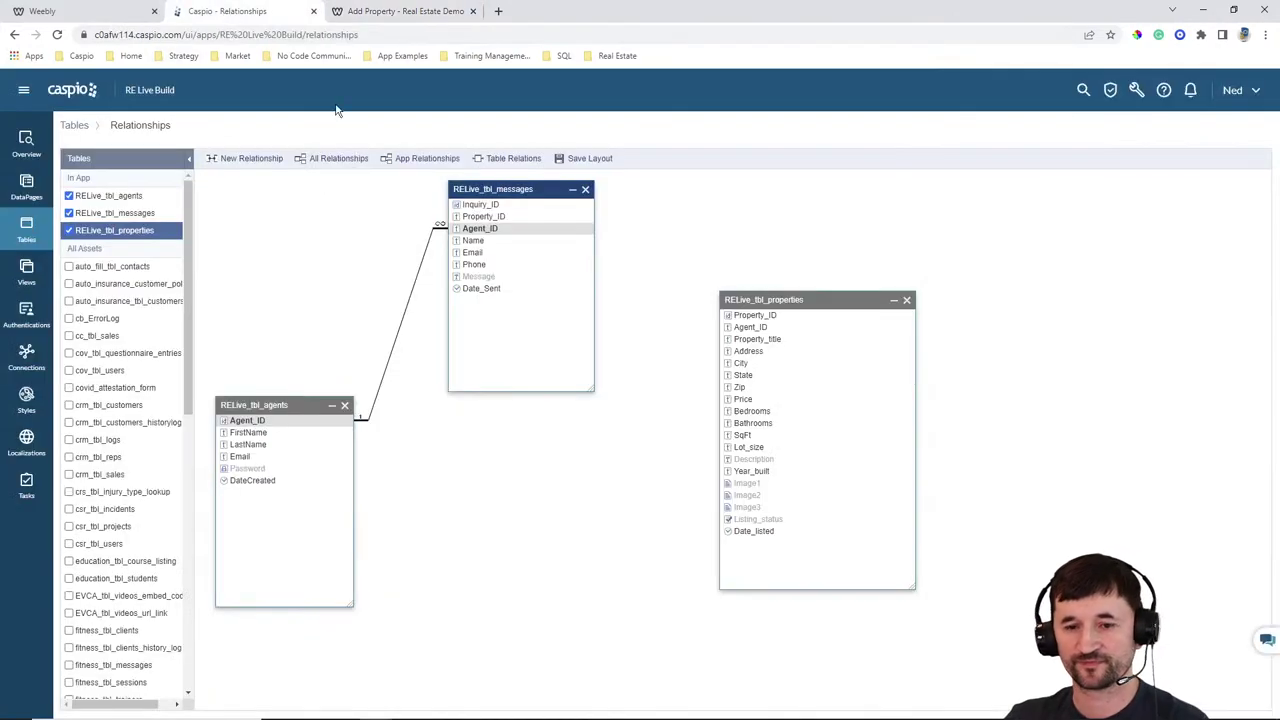
Relate agents to properties on Agent_ID and reposition the properties box
{"action": "left_click_drag", "start_coordinate": [342, 428], "coordinate": [734, 334]}
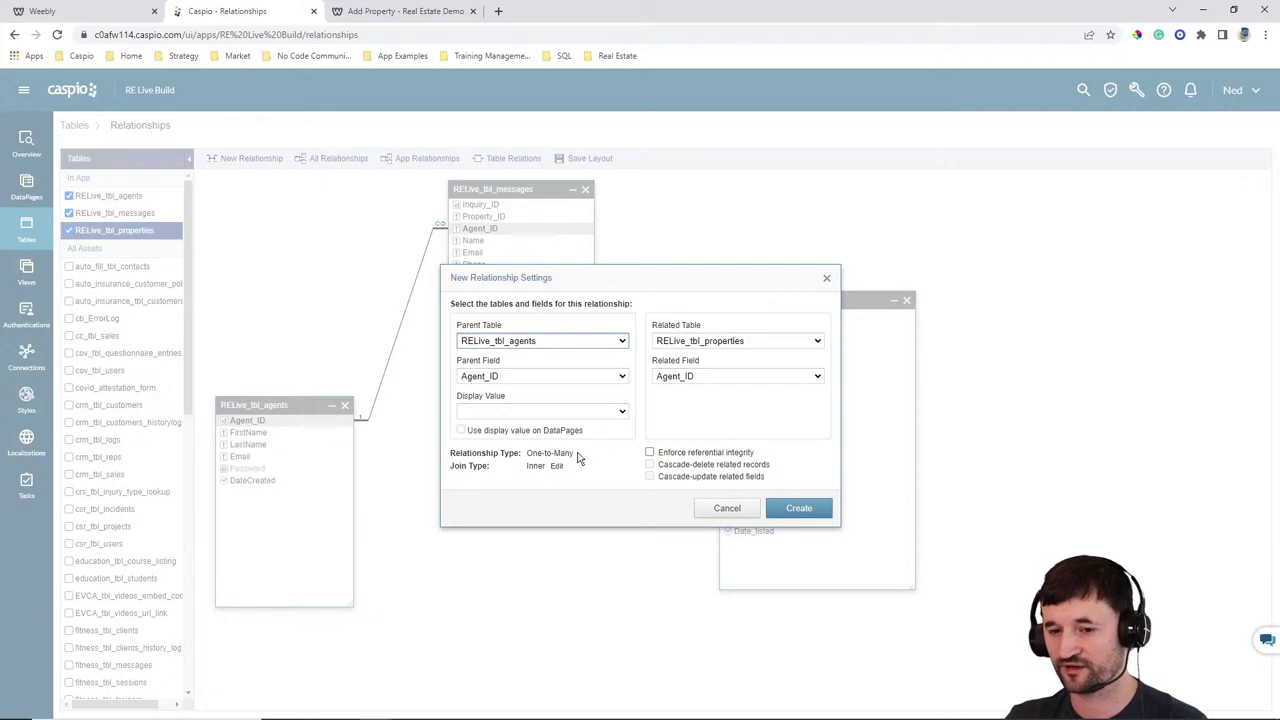
{"action": "left_click", "coordinate": [792, 510]}
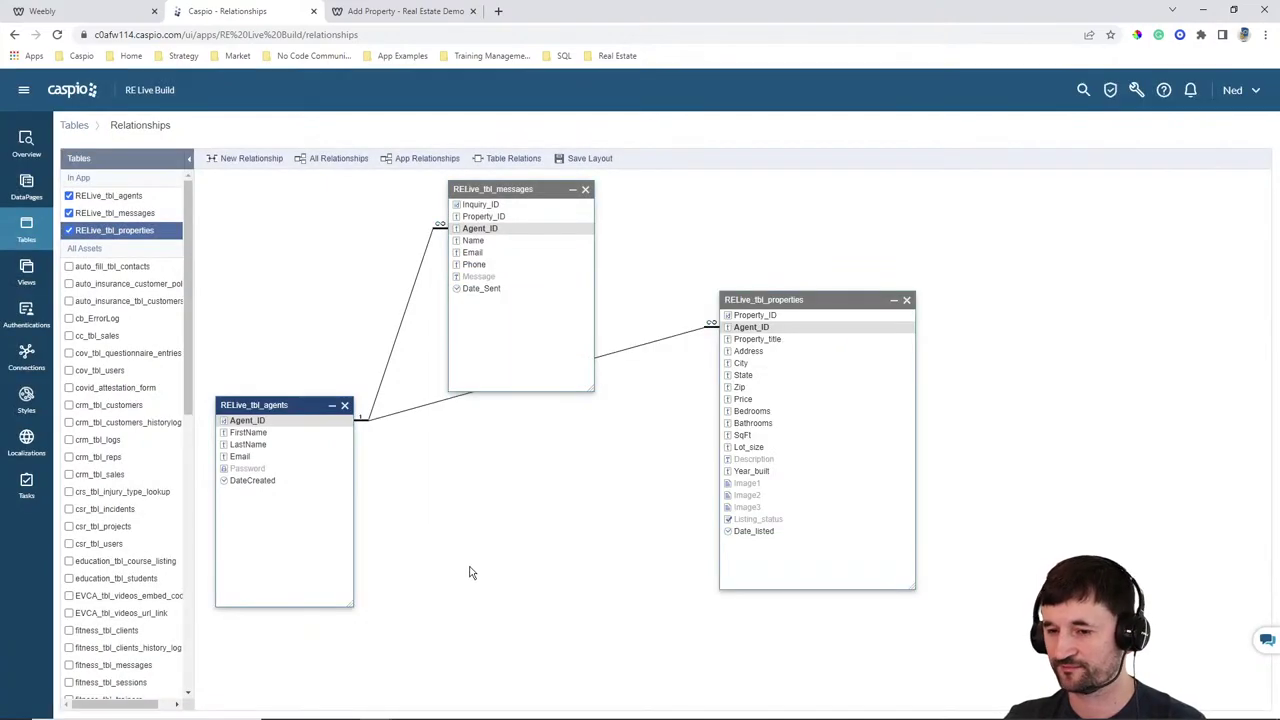
{"action": "left_click_drag", "start_coordinate": [780, 300], "coordinate": [740, 372]}
{"action": "left_click_drag", "start_coordinate": [869, 660], "coordinate": [836, 597]}
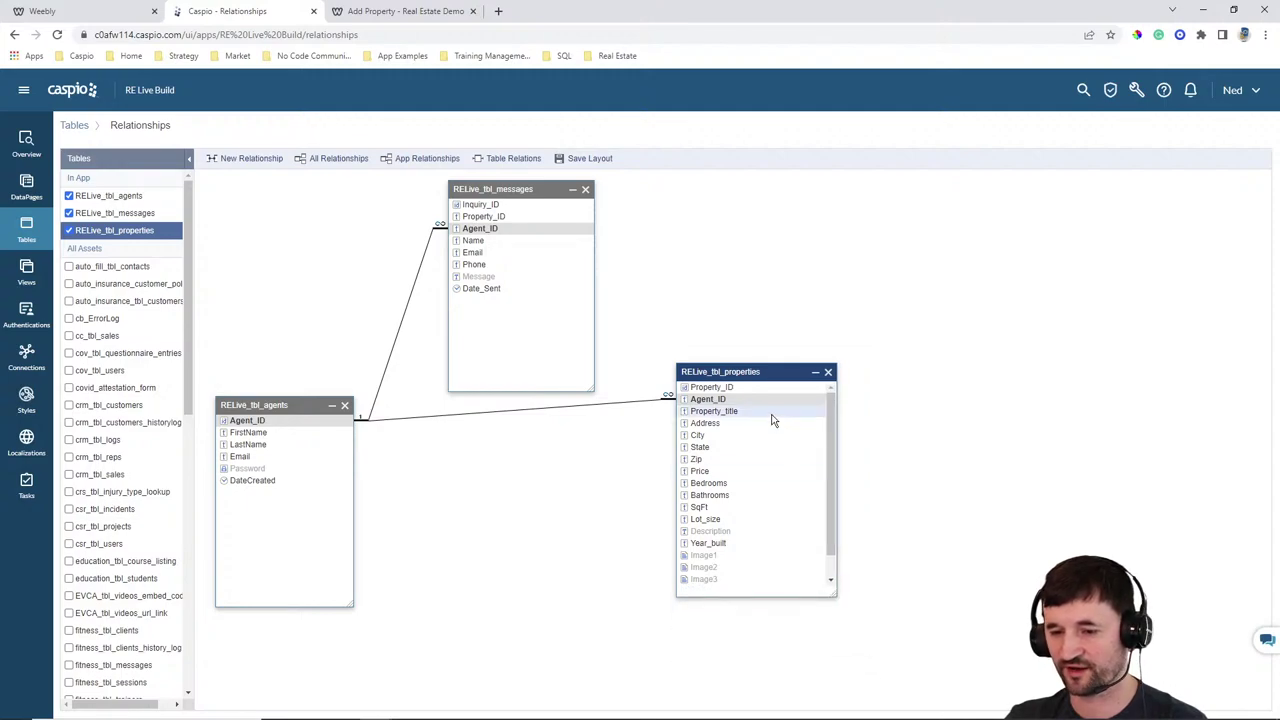
{"action": "left_click_drag", "start_coordinate": [770, 371], "coordinate": [784, 417]}
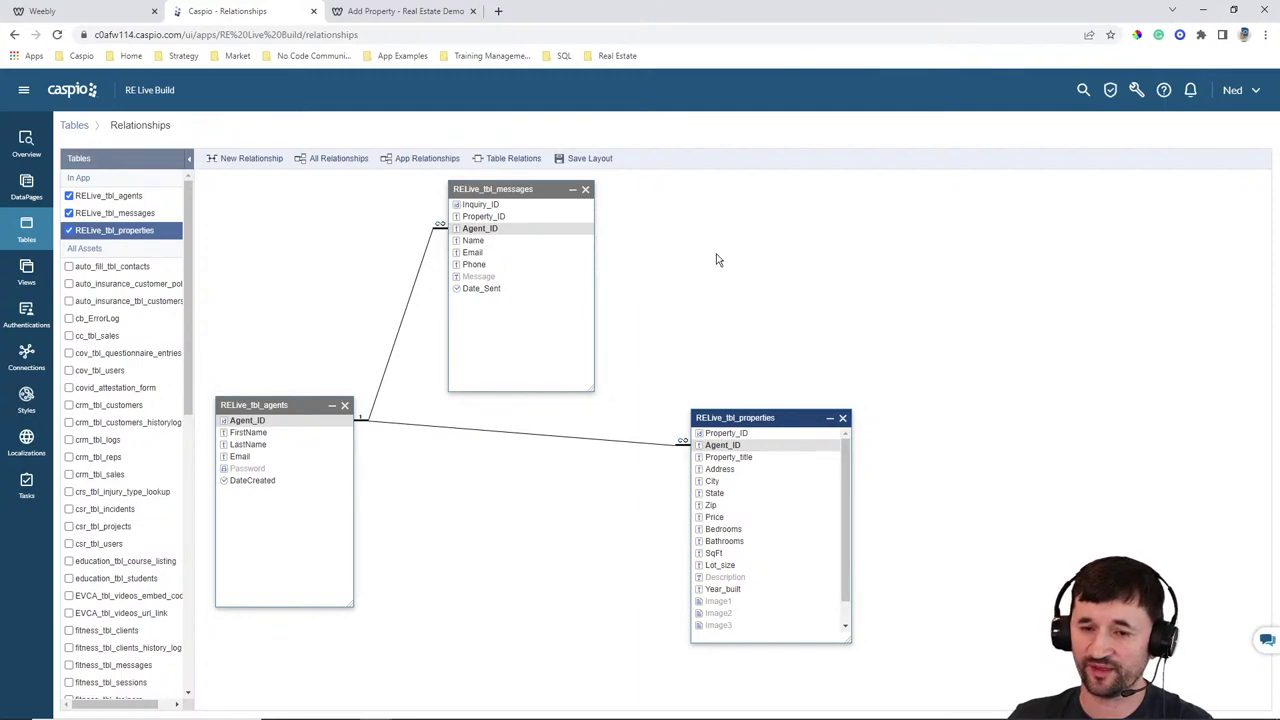
Relate properties to messages on Property_ID
{"action": "left_click_drag", "start_coordinate": [712, 434], "coordinate": [576, 215]}
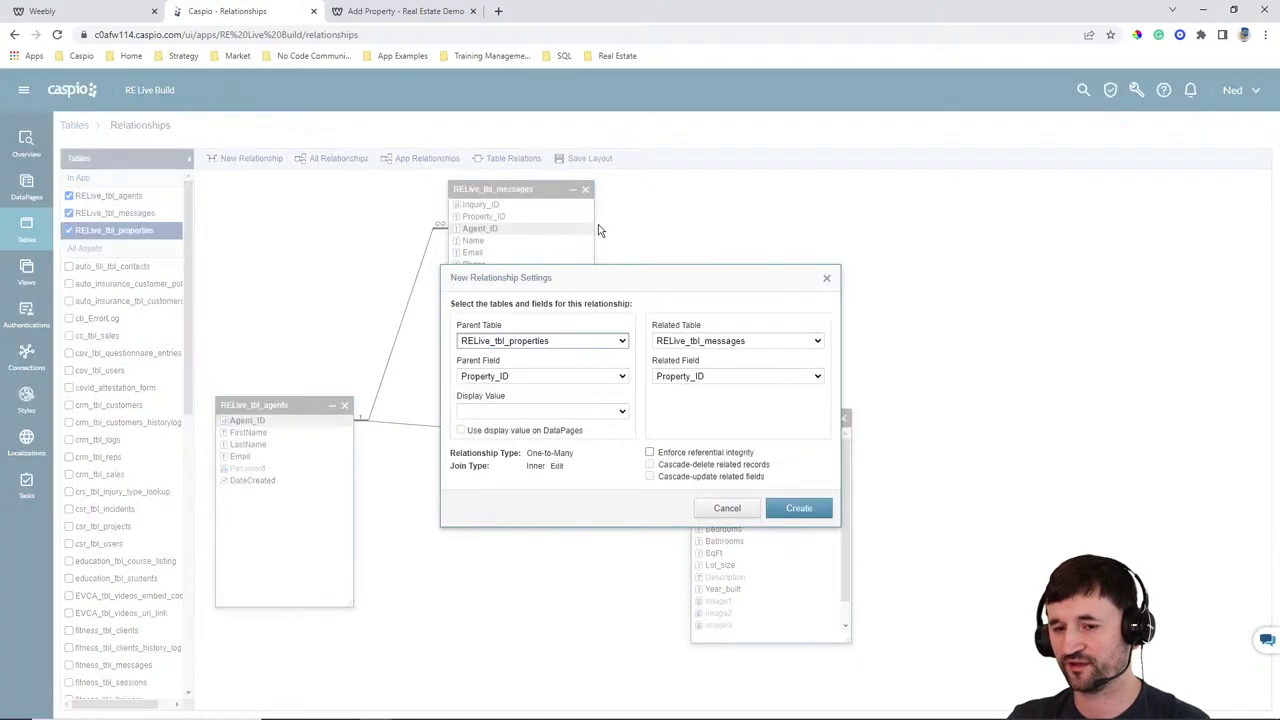
{"action": "left_click", "coordinate": [769, 509]}
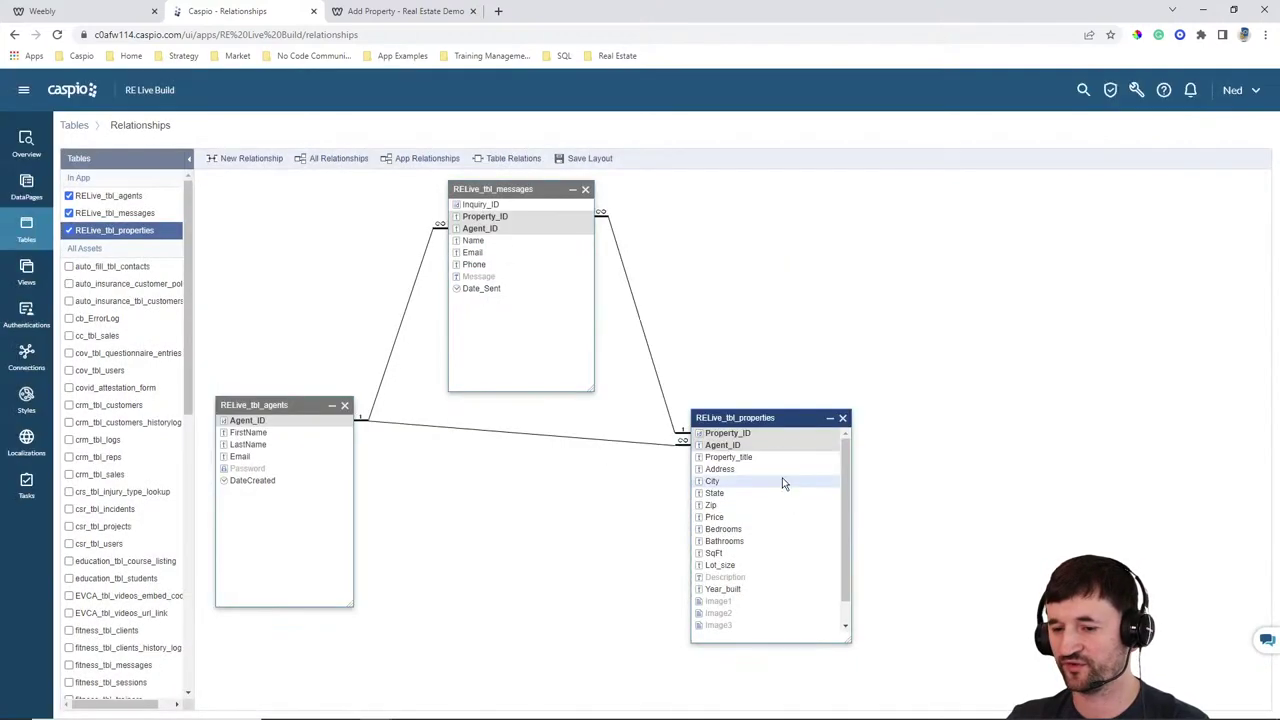
{"action": "left_click_drag", "start_coordinate": [768, 417], "coordinate": [796, 403]}
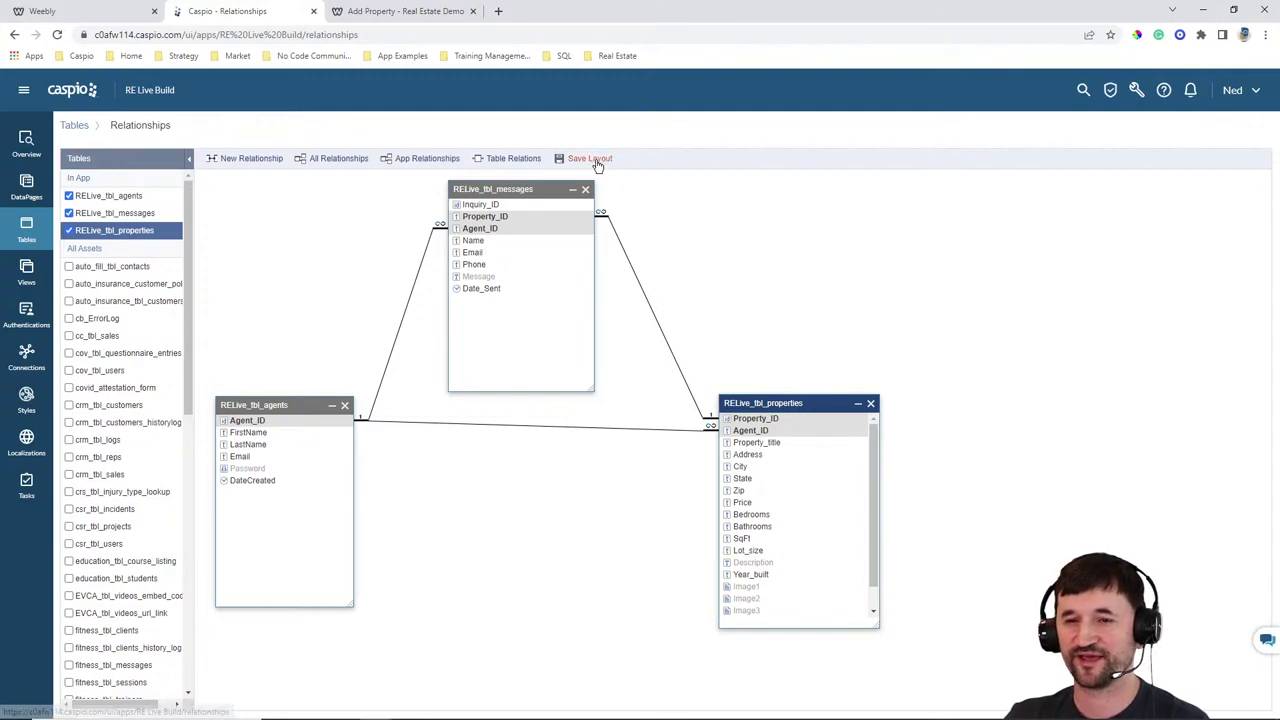
Create a Custom authentication on RELive_tbl_agents validated against the Caspio data source
{"action": "left_click", "coordinate": [24, 316]}
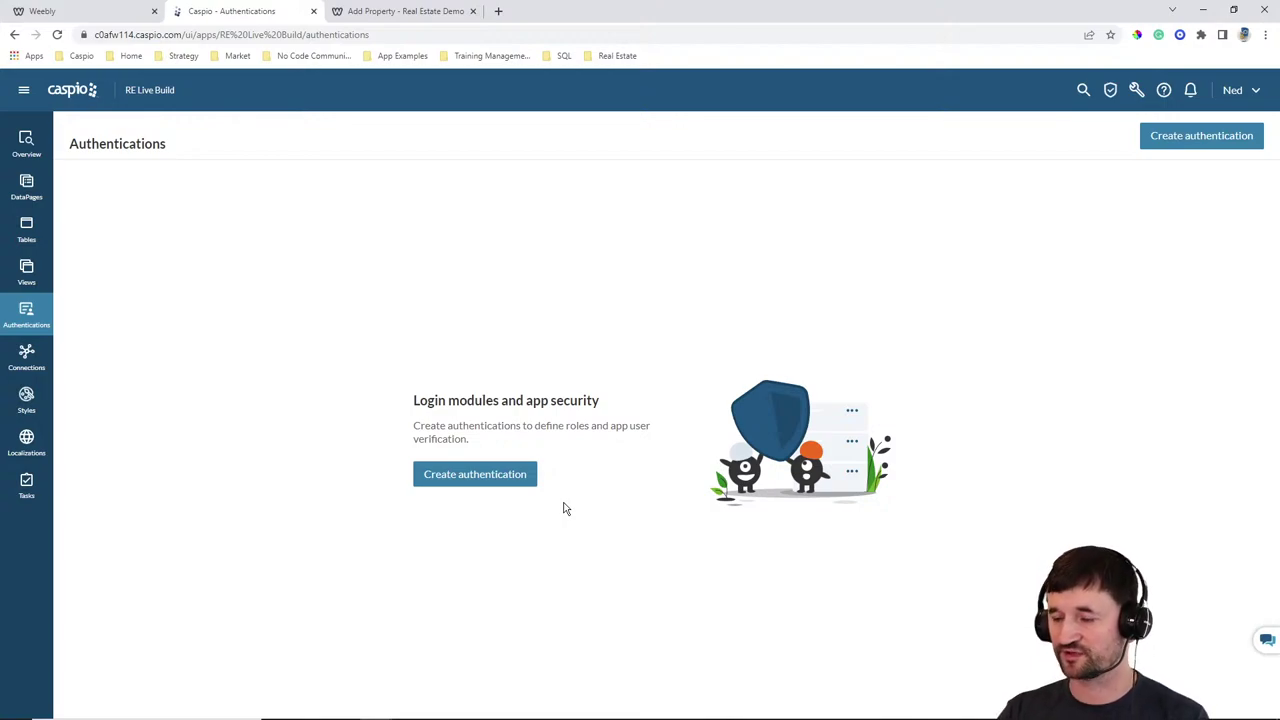
{"action": "left_click", "coordinate": [470, 485]}
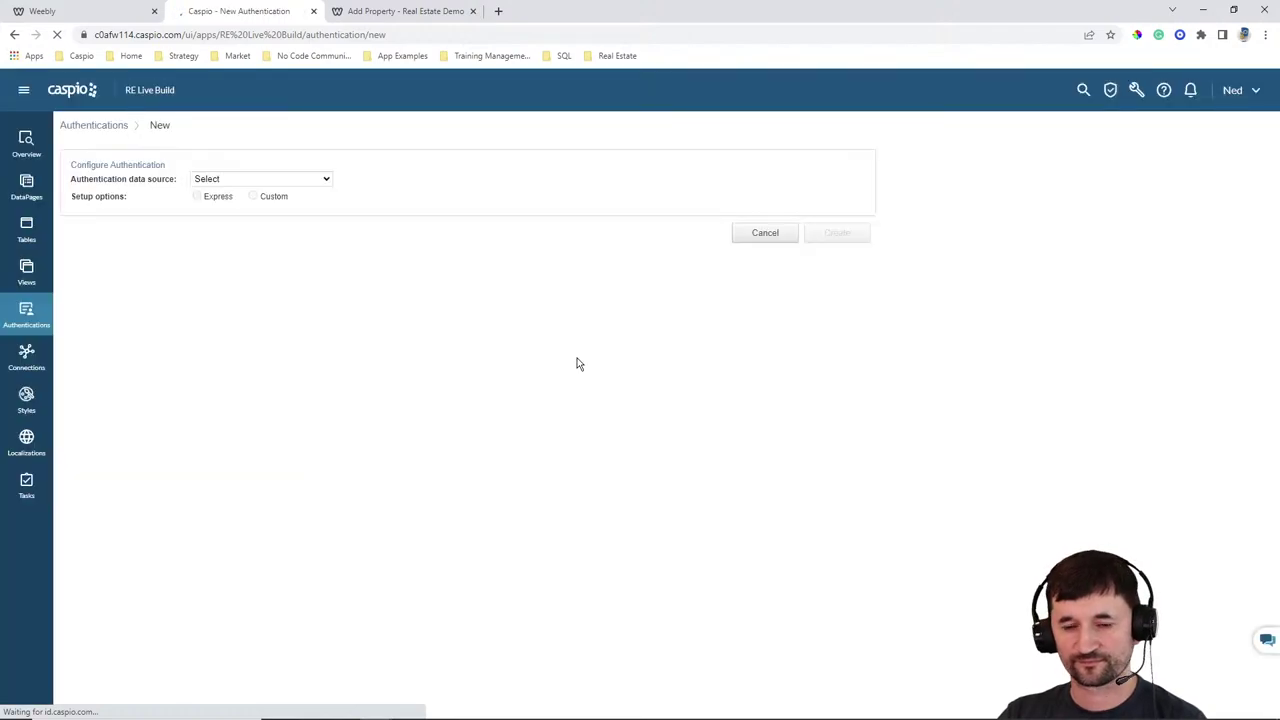
{"action": "left_click", "coordinate": [276, 178]}
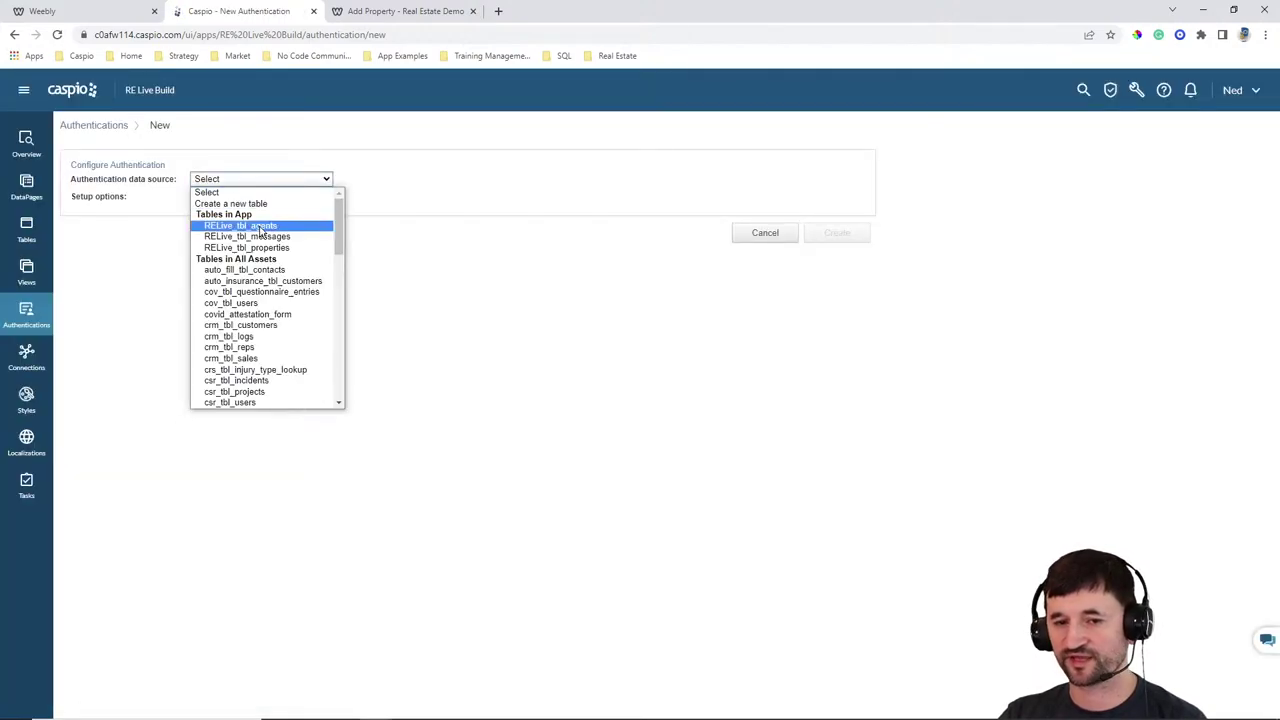
{"action": "left_click", "coordinate": [258, 223]}
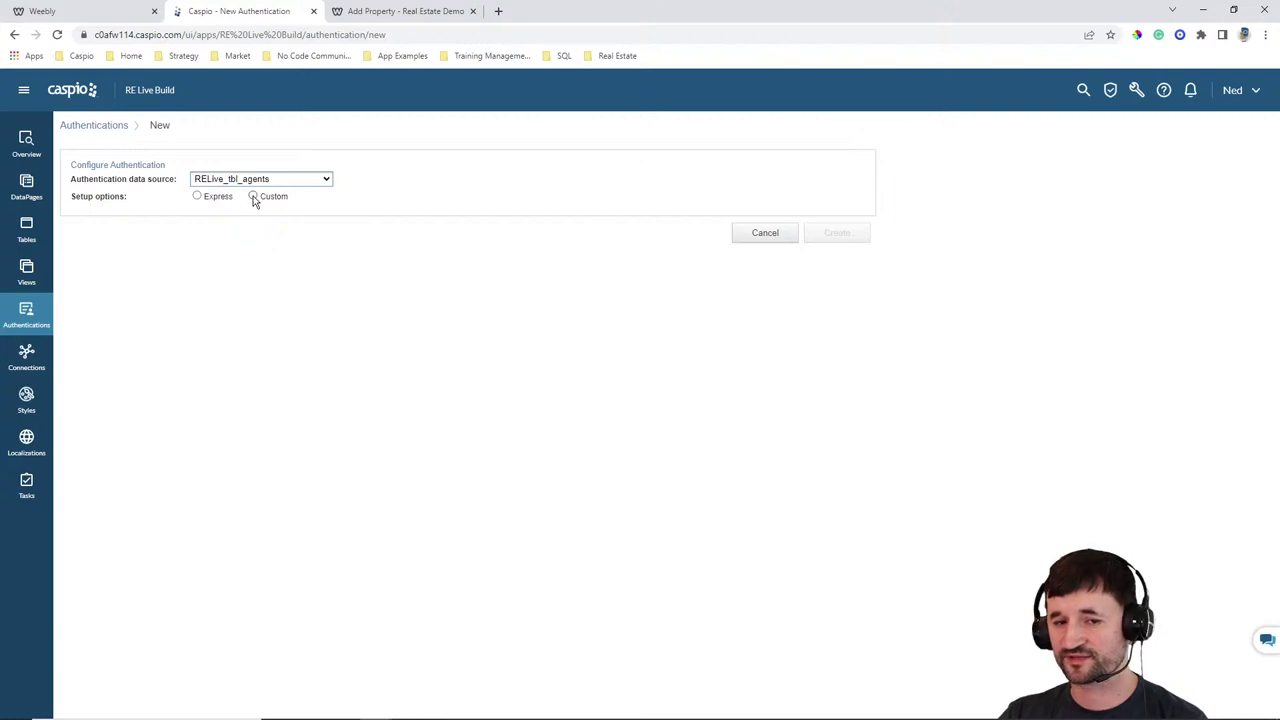
{"action": "left_click", "coordinate": [254, 197]}
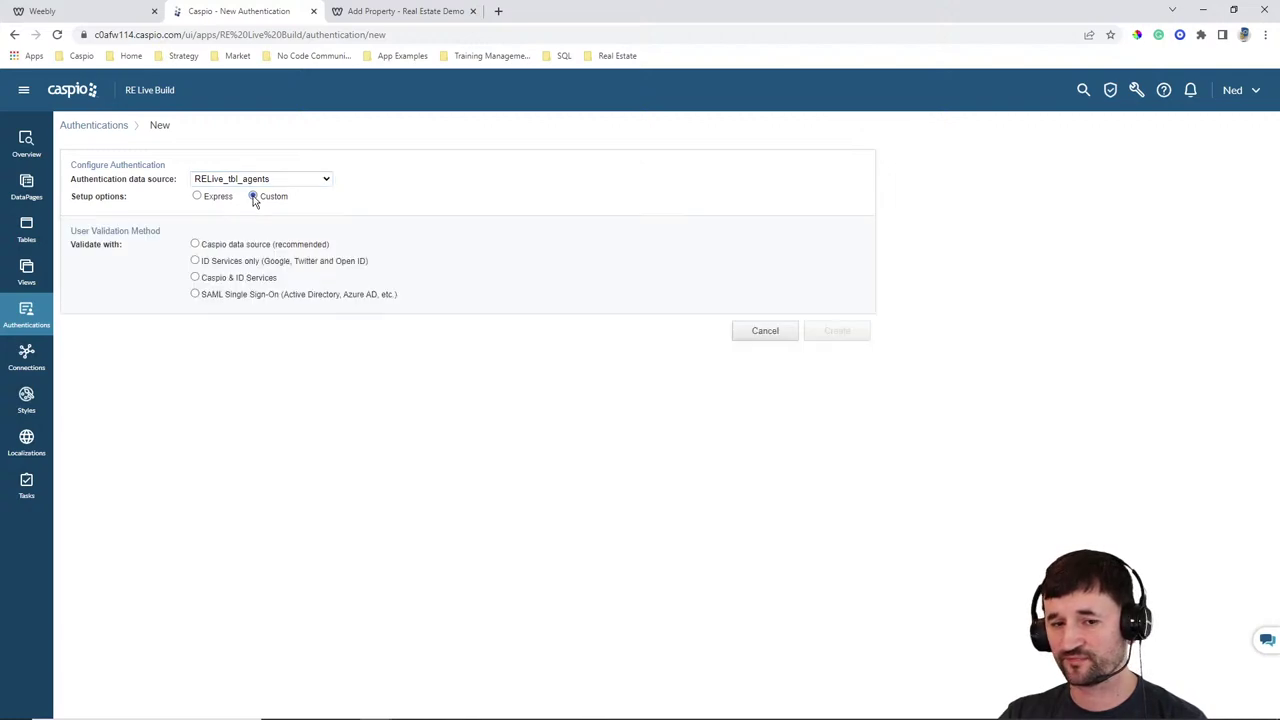
{"action": "left_click", "coordinate": [232, 248]}
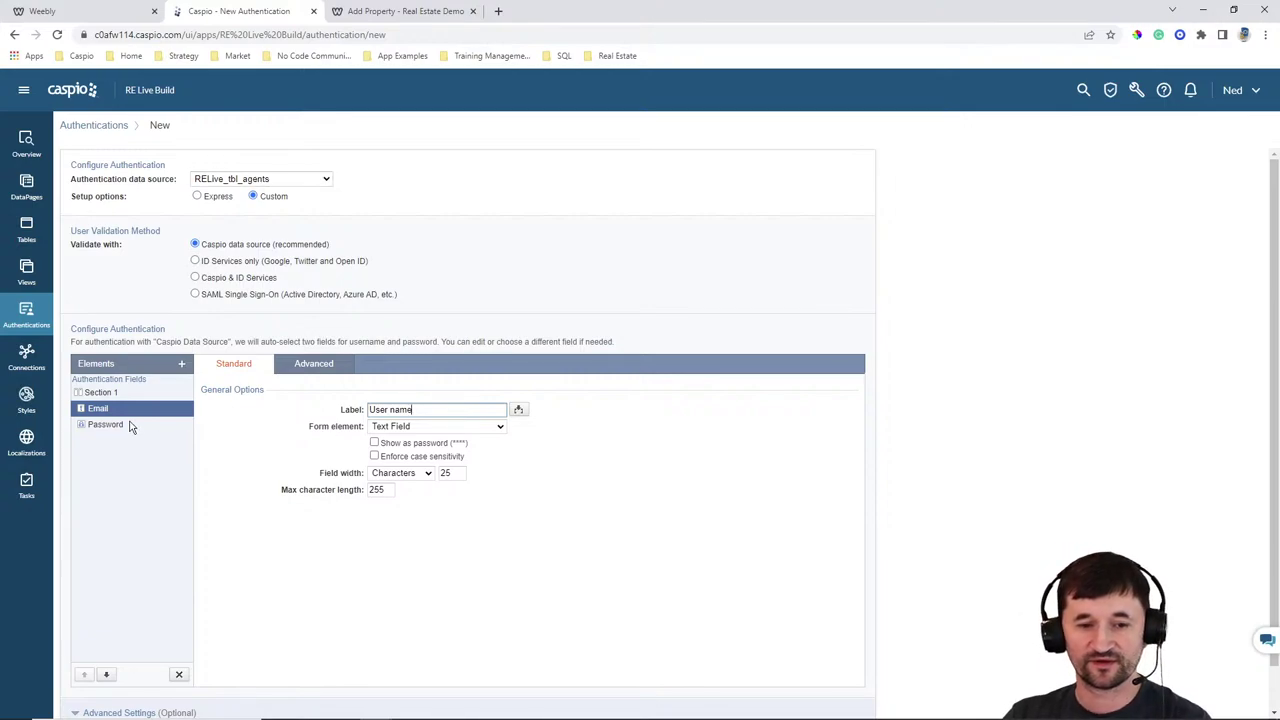
Relabel the login's User name field as Email
{"action": "left_click_drag", "start_coordinate": [421, 409], "coordinate": [312, 393]}
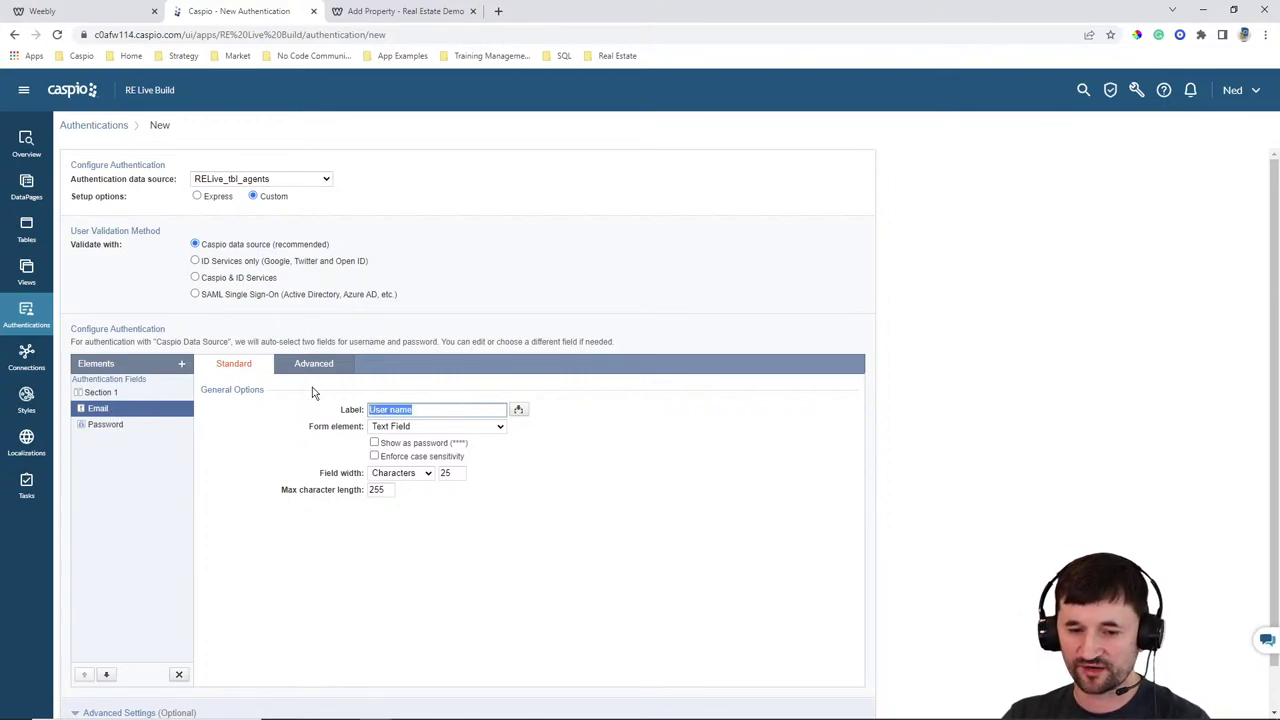
{"action": "type", "text": "Email"}
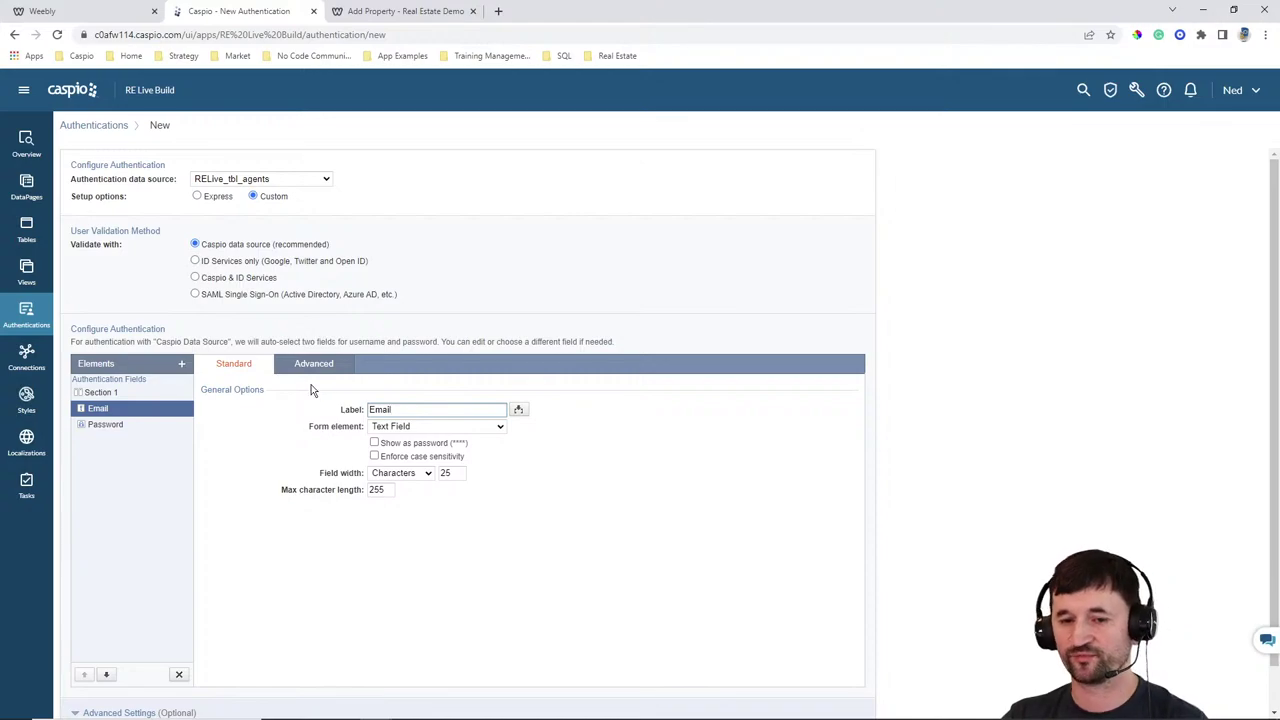
{"action": "left_click", "coordinate": [133, 429]}
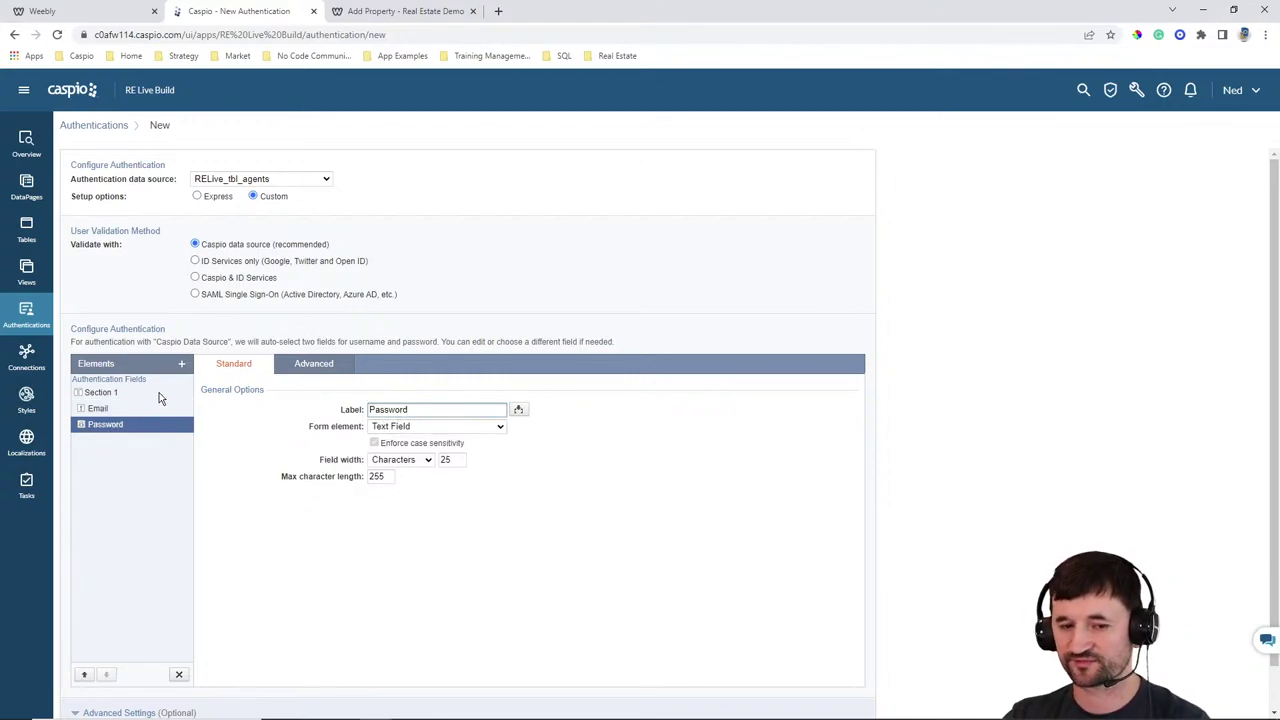
{"action": "left_click", "coordinate": [113, 410]}
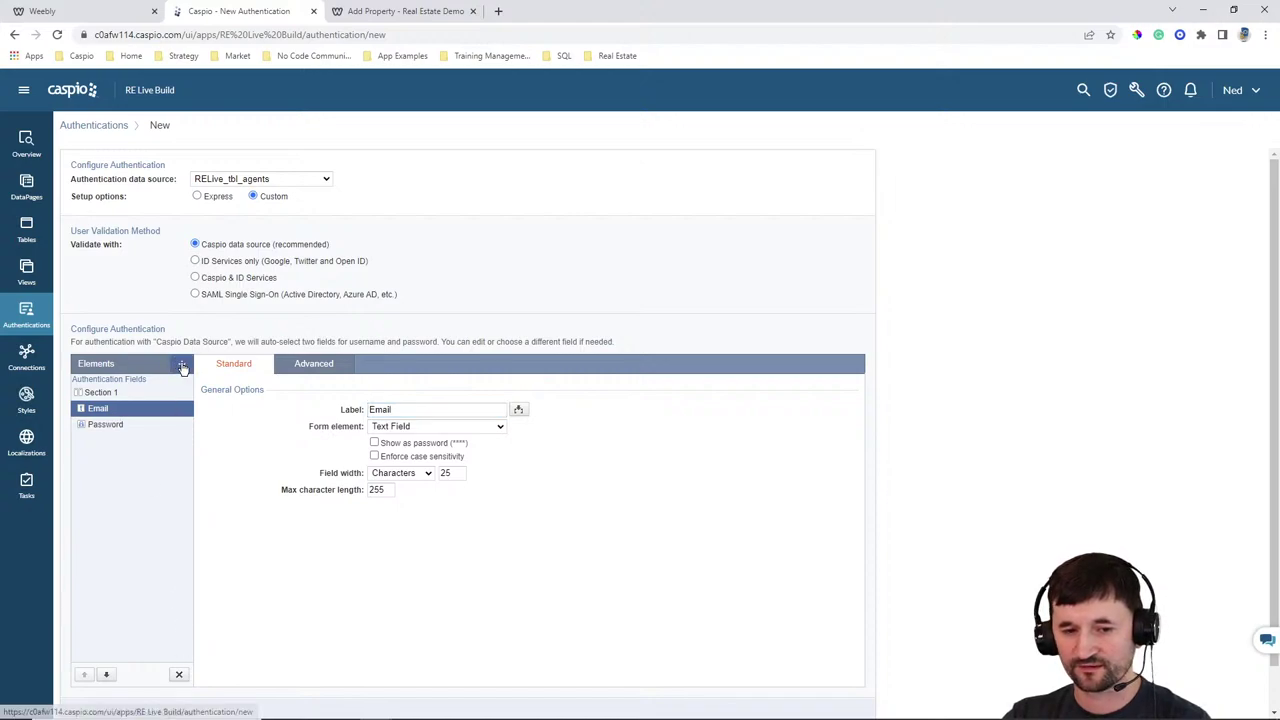
Insert an HTML block with 'Agent Log In' formatted as Heading 1
{"action": "left_click", "coordinate": [182, 366]}
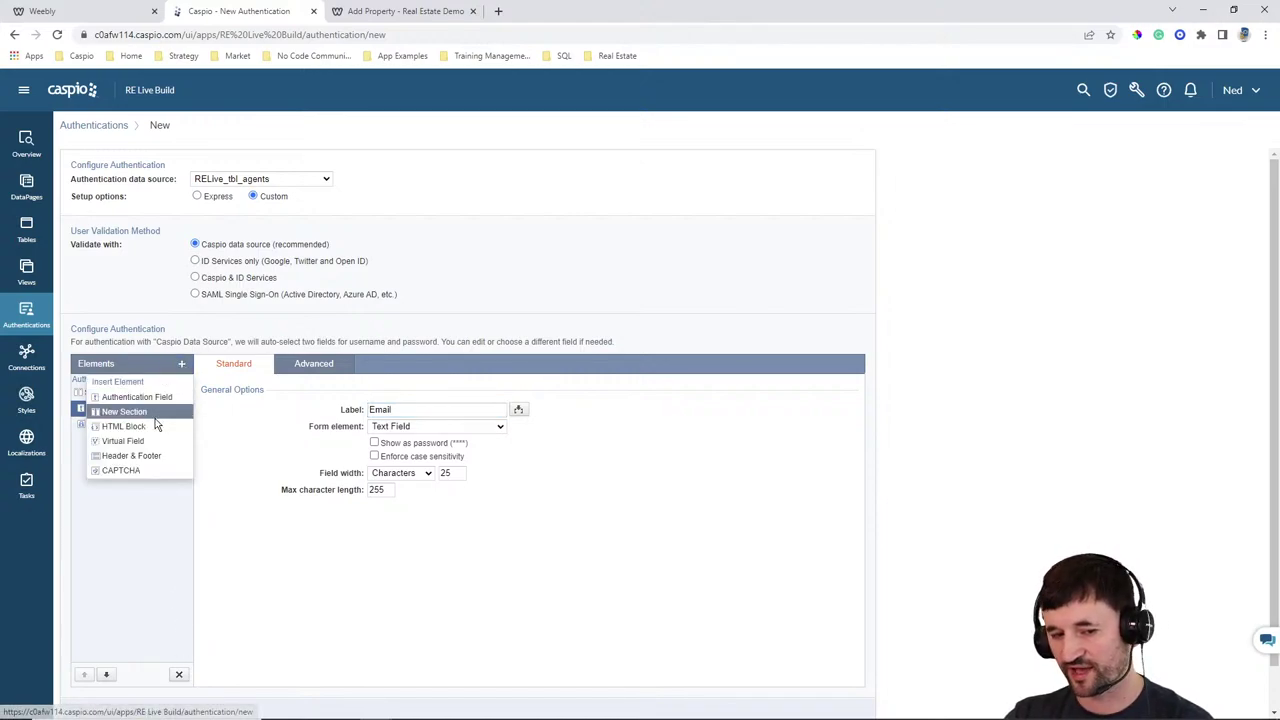
{"action": "left_click", "coordinate": [124, 426]}
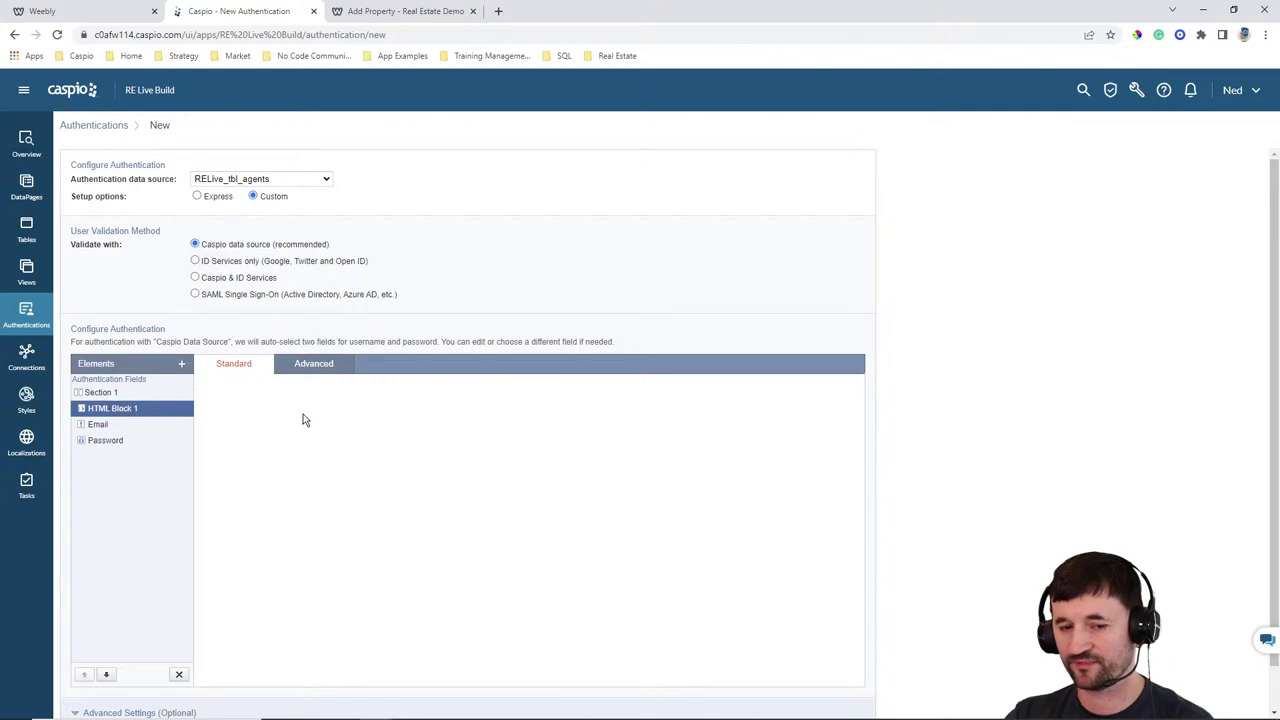
{"action": "left_click", "coordinate": [353, 486]}
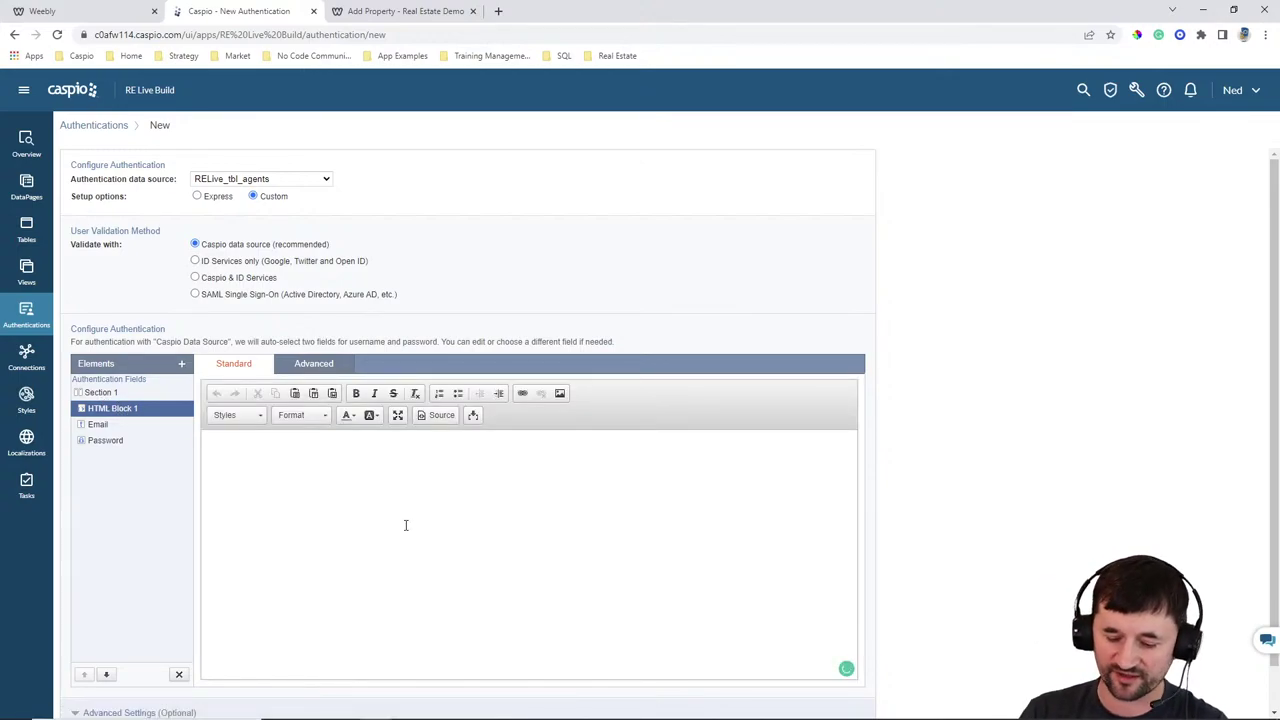
{"action": "type", "text": "Agent Log In"}
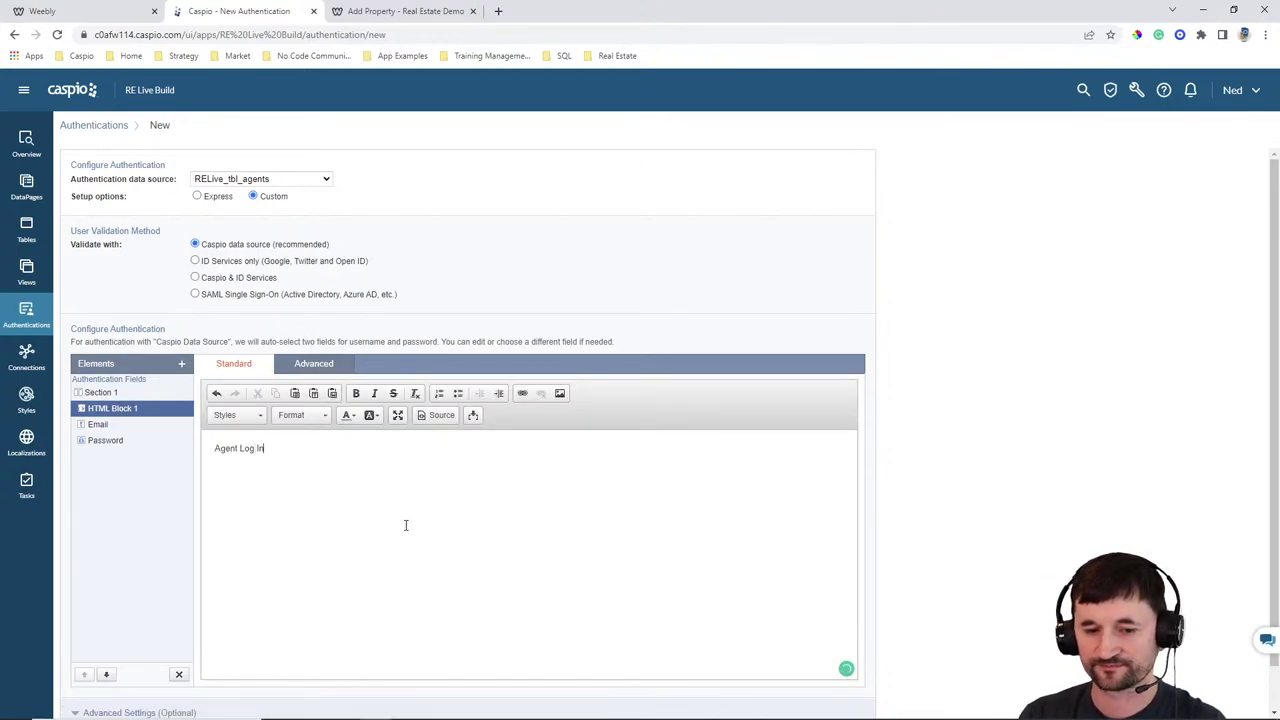
{"action": "key", "text": "ctrl+a"}
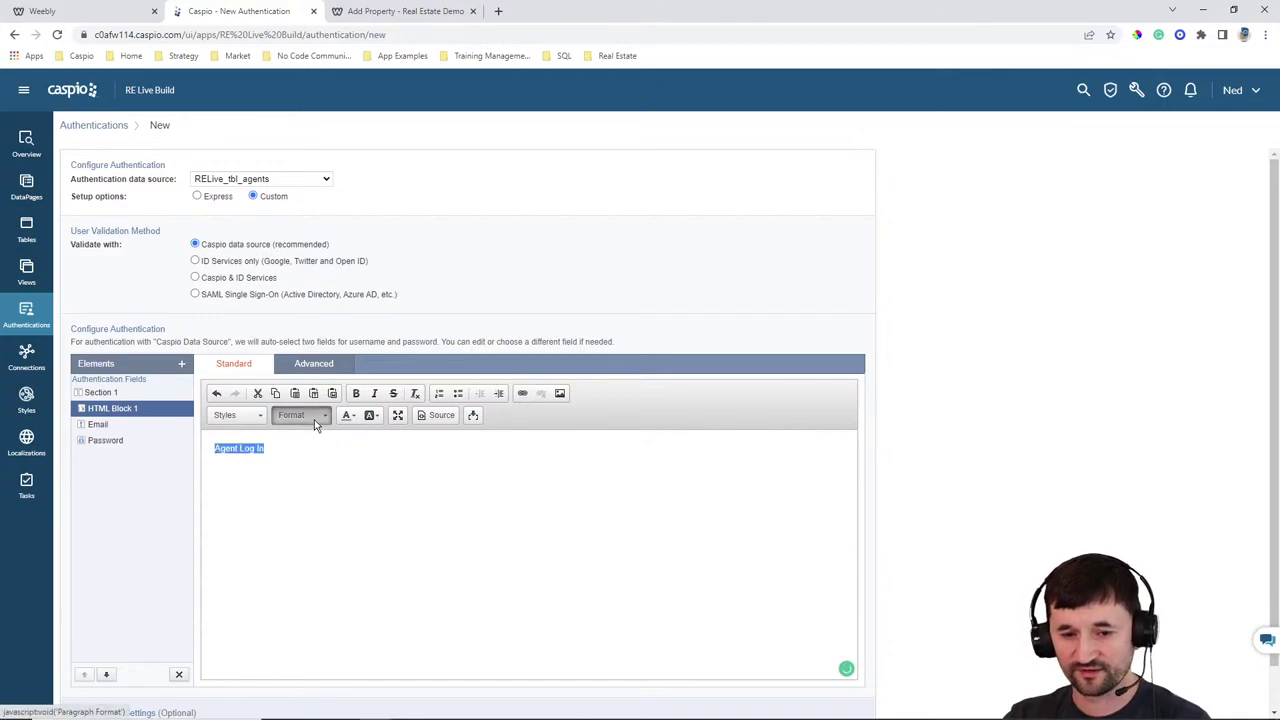
{"action": "left_click", "coordinate": [314, 419]}
{"action": "left_click", "coordinate": [318, 467]}
{"action": "left_click", "coordinate": [408, 490]}
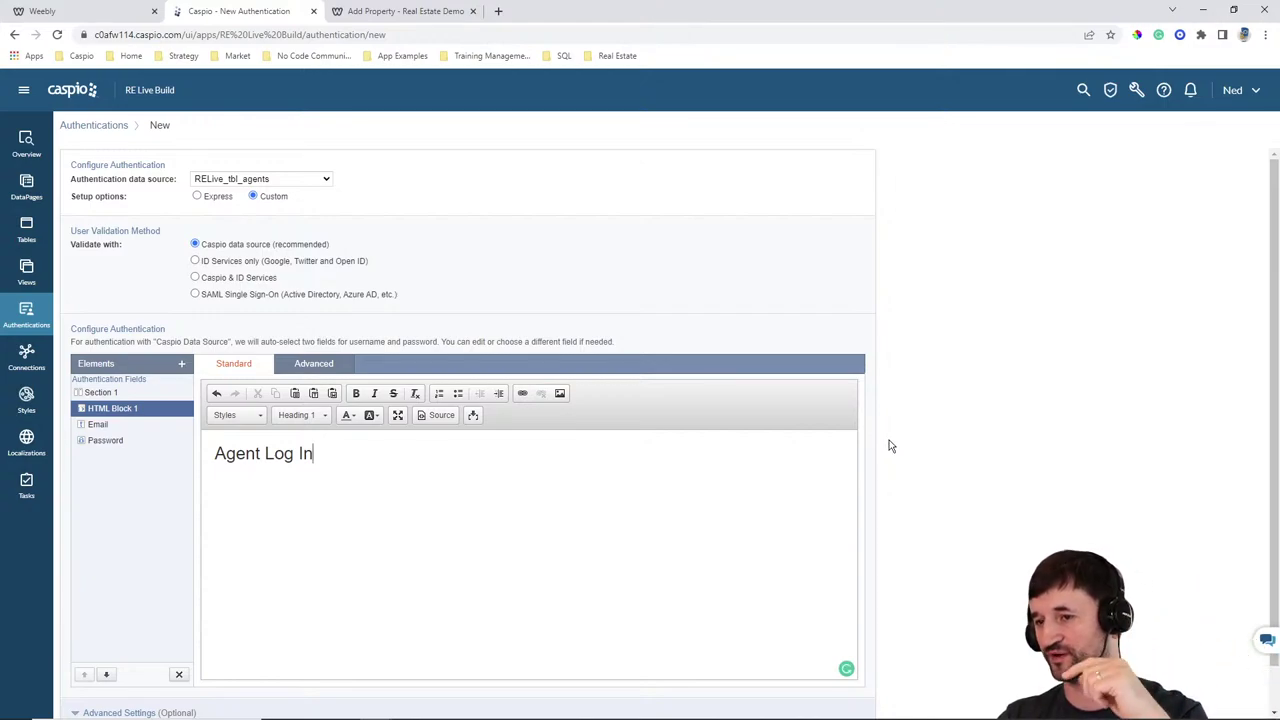
{"action": "scroll", "coordinate": [926, 423], "scroll_direction": "down", "scroll_amount": 1}
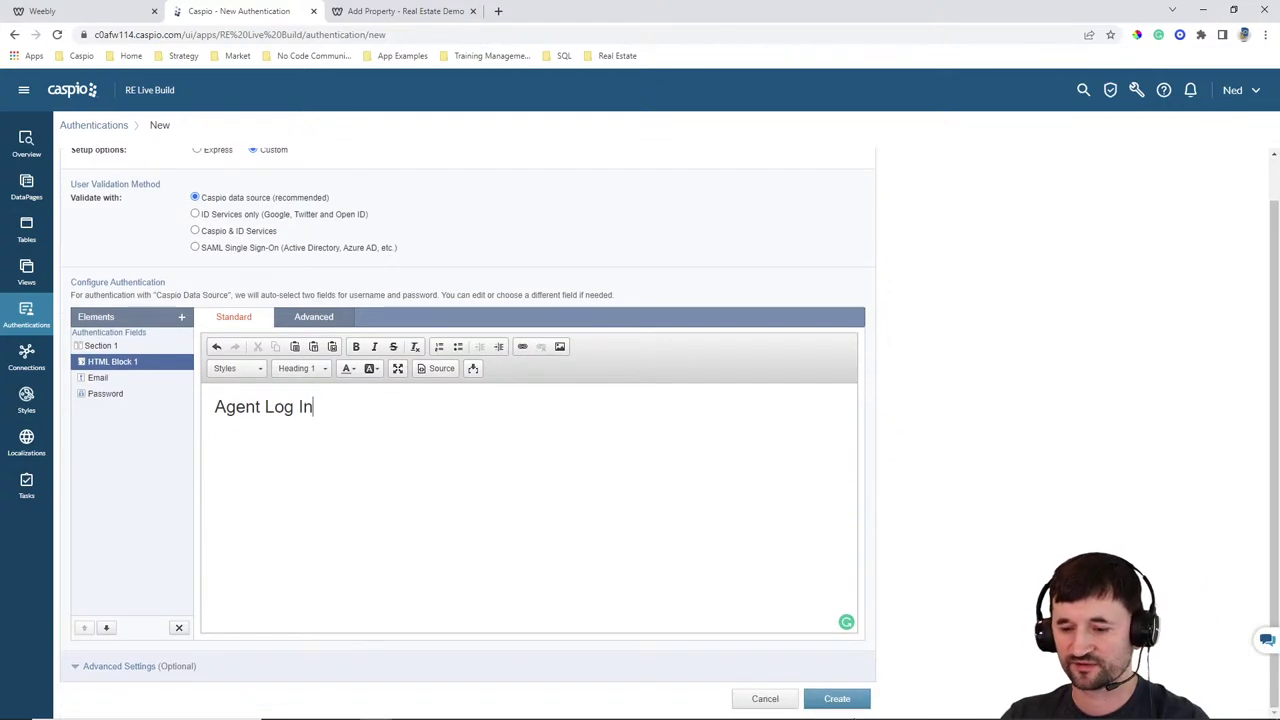
Create the authentication and name it 'RELive Agent Login'
{"action": "left_click", "coordinate": [836, 699]}
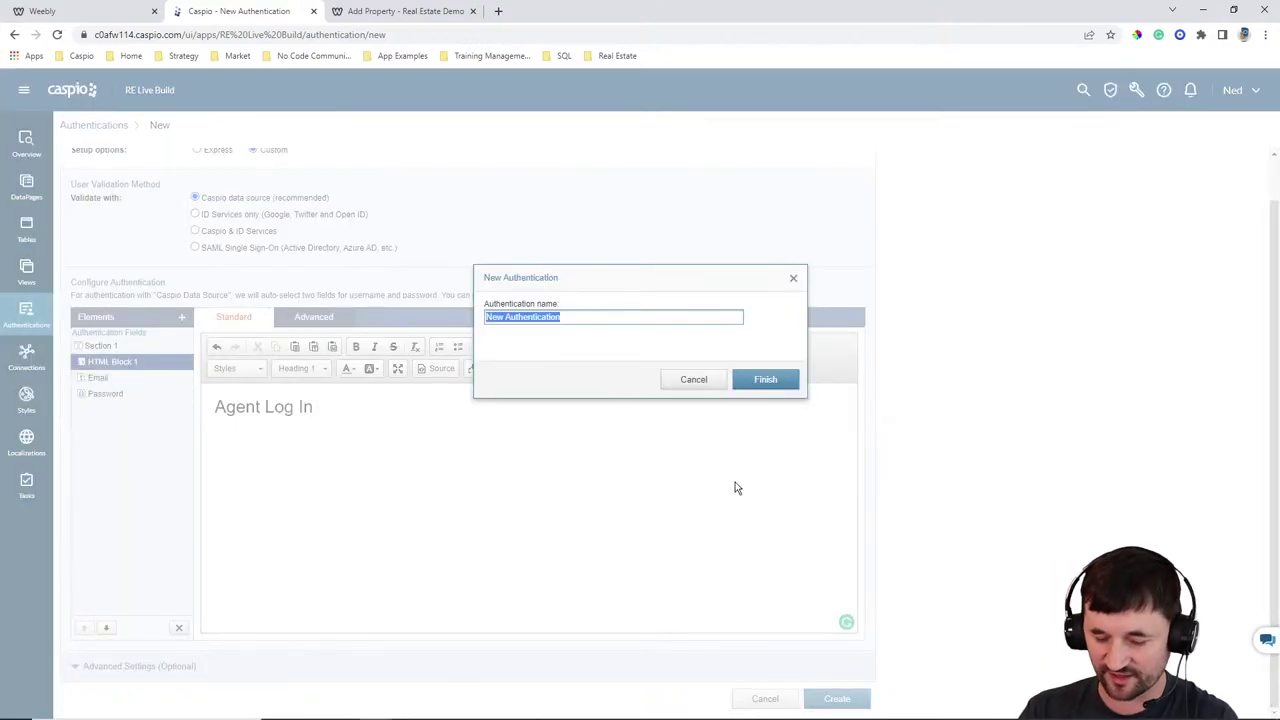
{"action": "type", "text": "RELive"}
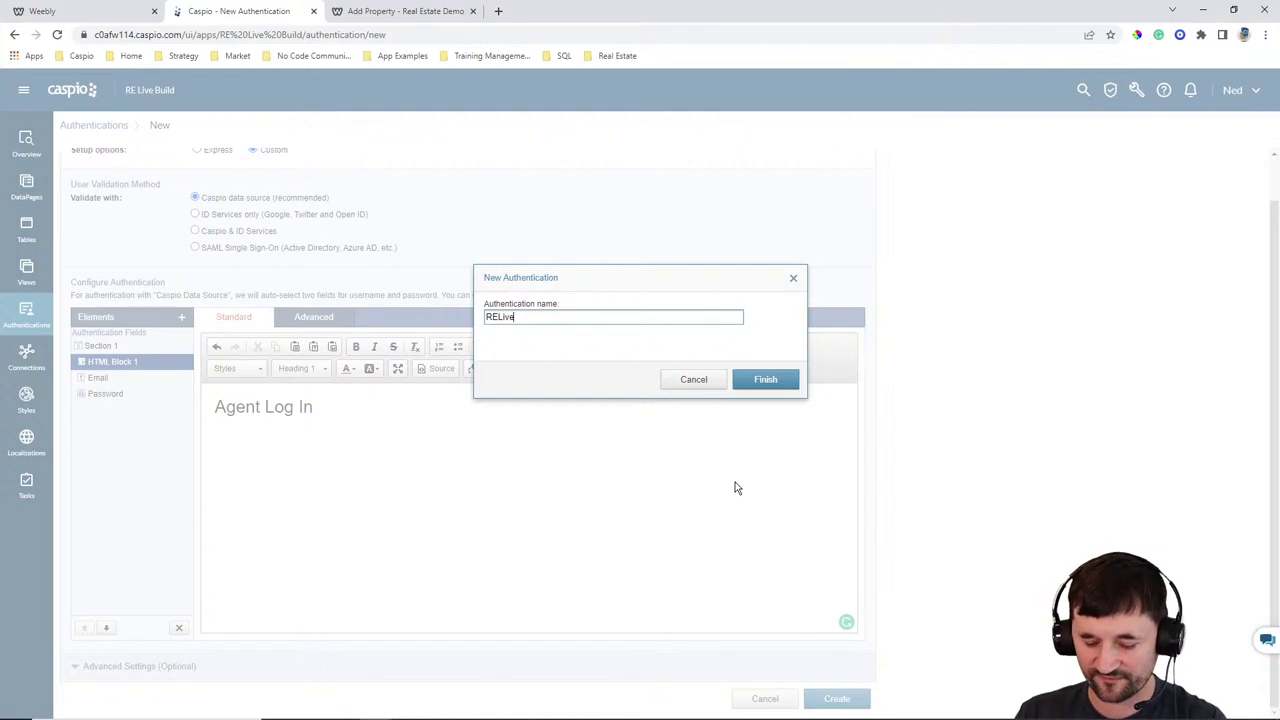
{"action": "type", "text": " Agent L"}
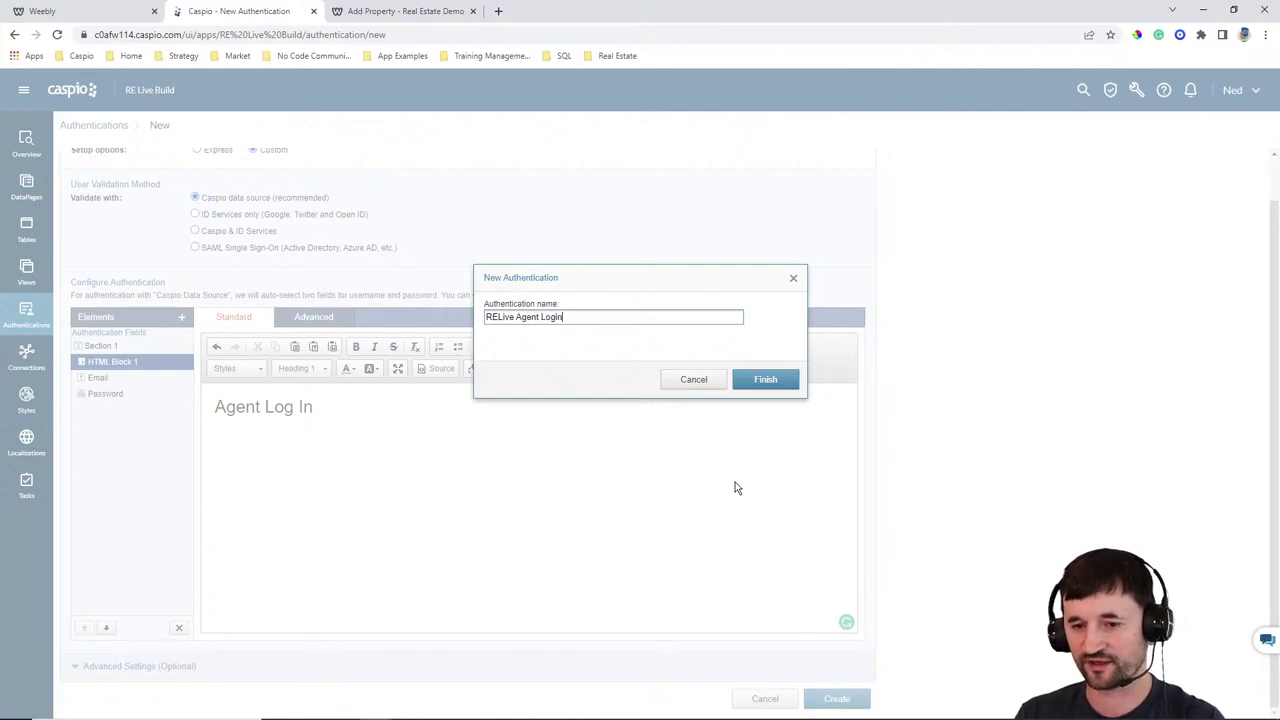
{"action": "type", "text": "ogin"}
{"action": "key", "text": "Return"}
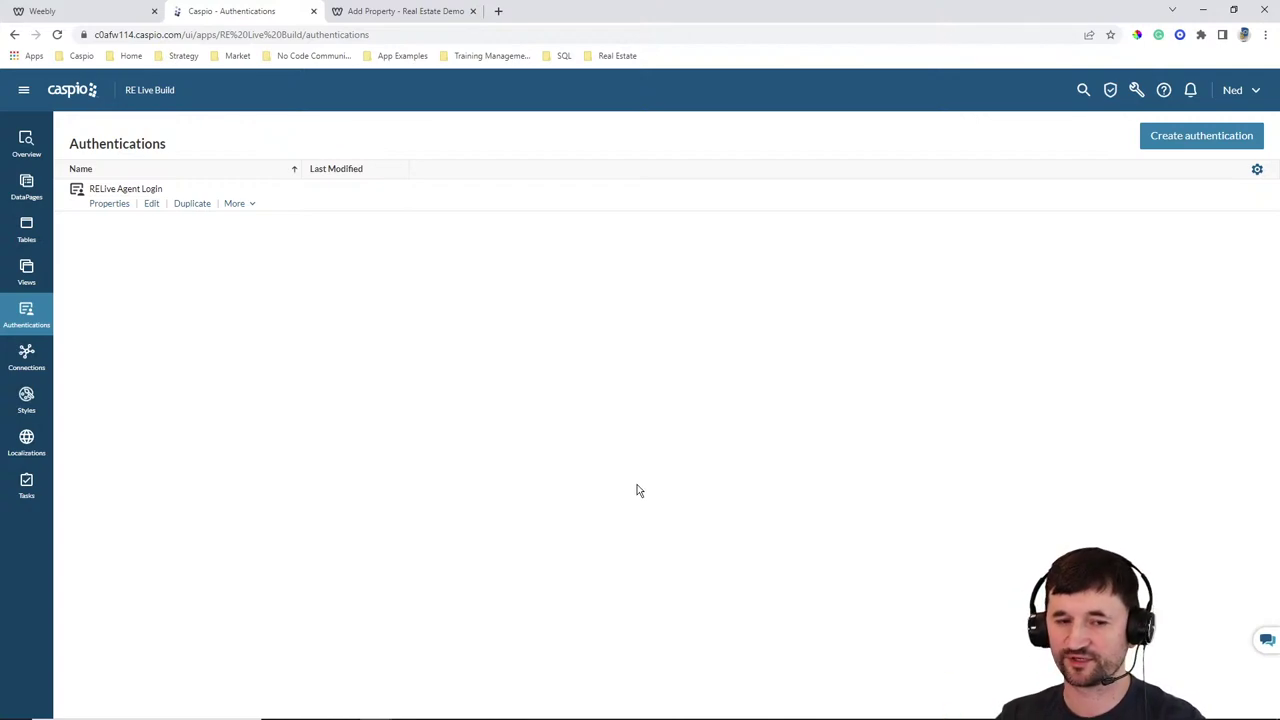
Start a new submission-form DataPage based on the RELive_tbl_properties table
{"action": "left_click", "coordinate": [26, 187]}
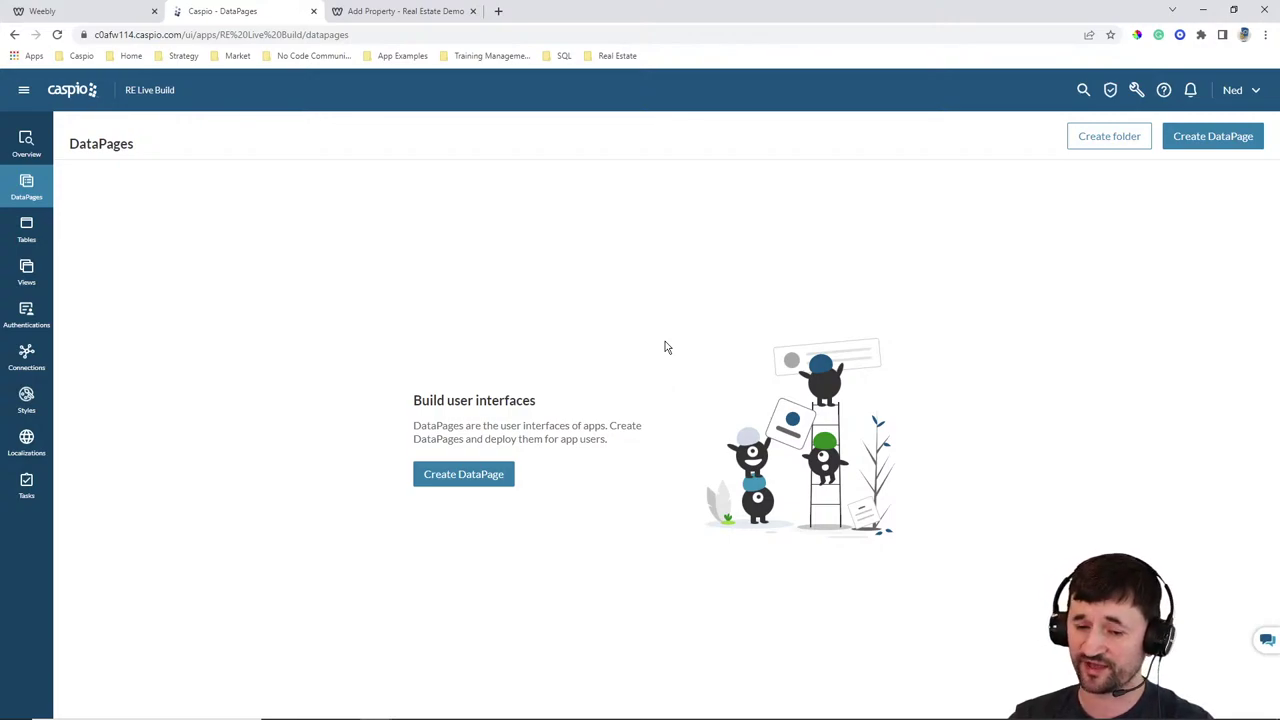
{"action": "left_click", "coordinate": [486, 481]}
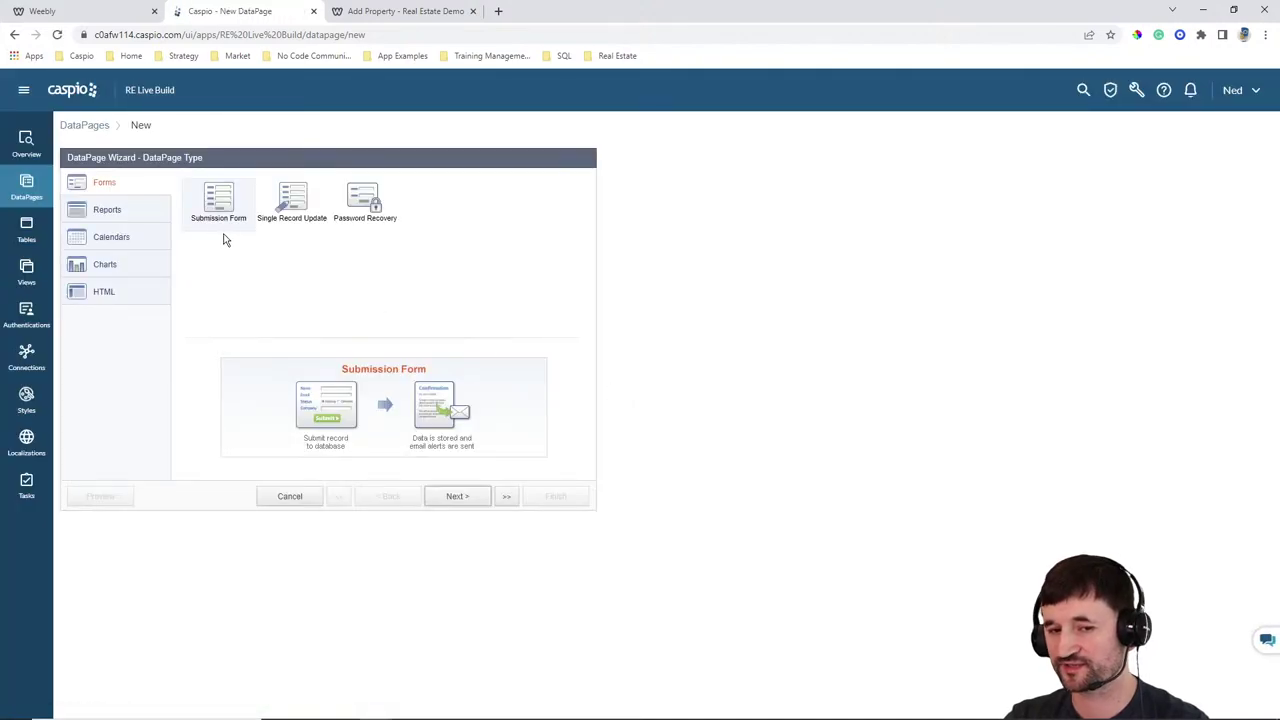
{"action": "left_click", "coordinate": [449, 496]}
{"action": "left_click", "coordinate": [180, 219]}
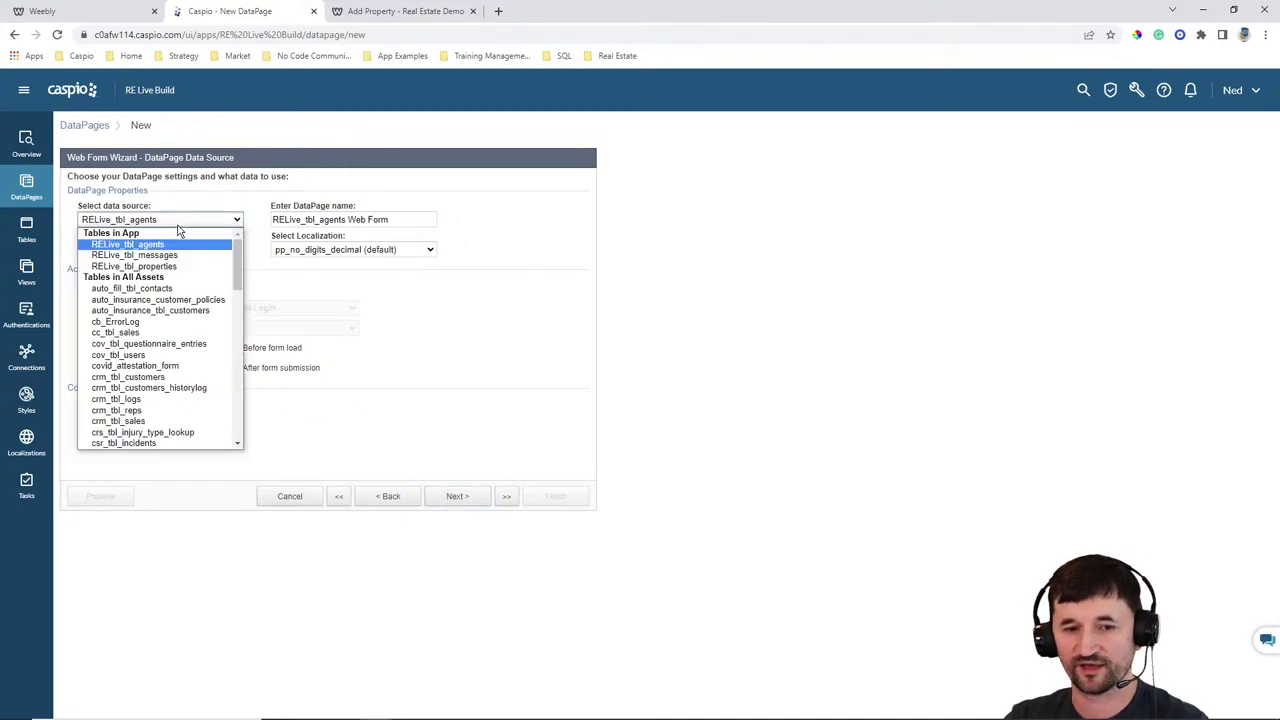
{"action": "left_click", "coordinate": [165, 266]}
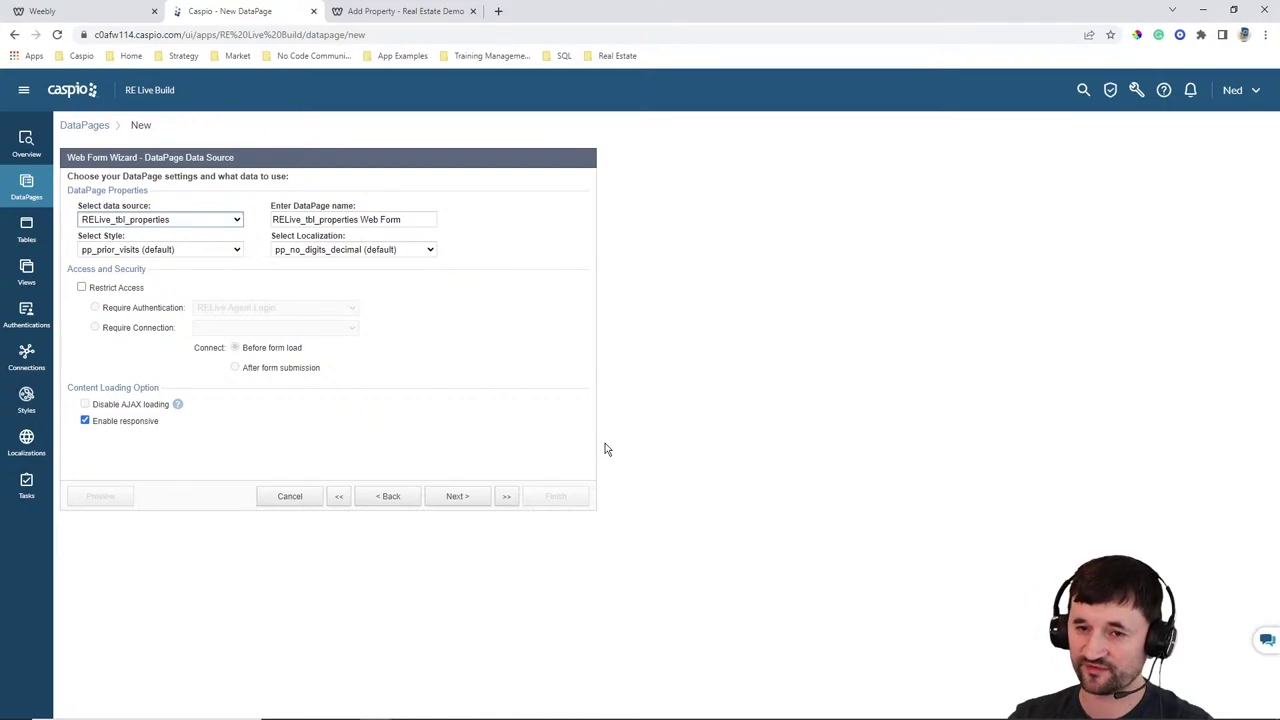
{"action": "left_click", "coordinate": [423, 11]}
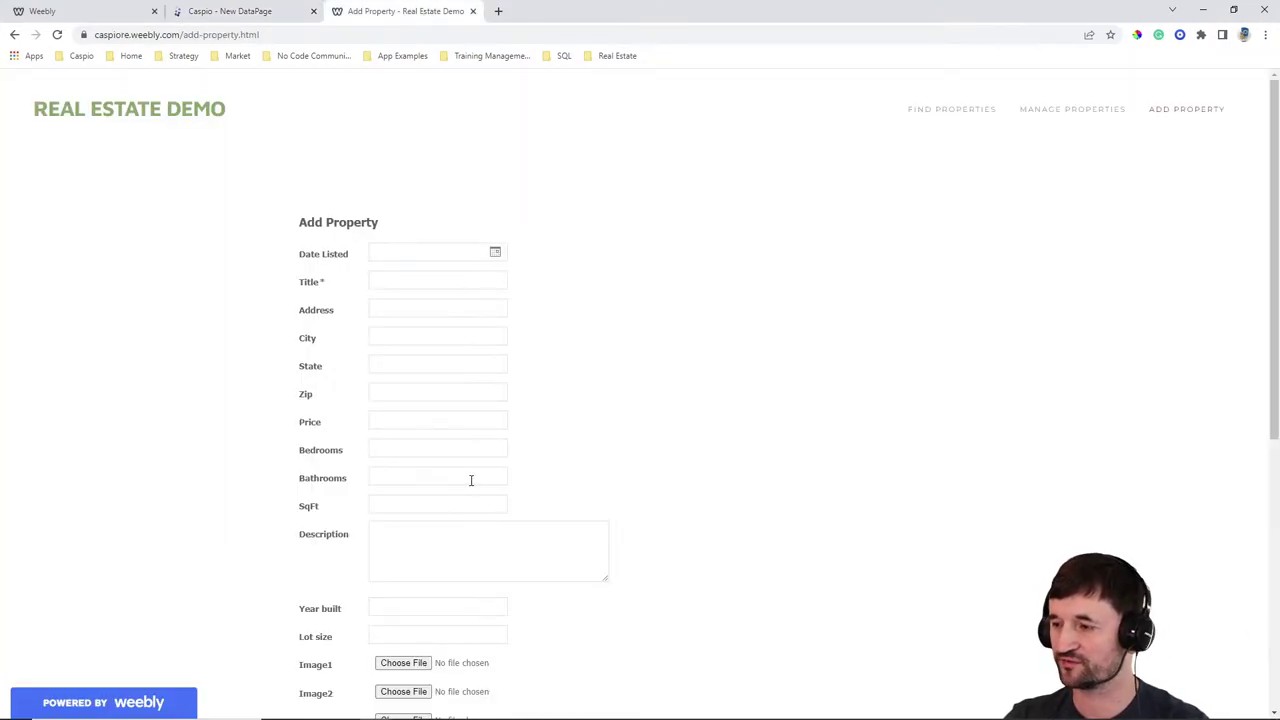
{"action": "left_click", "coordinate": [257, 11]}
Name it 'Add Property', choose Gray style and English localization, and restrict access to RELive Agent Login
{"action": "left_click_drag", "start_coordinate": [426, 222], "coordinate": [85, 190]}
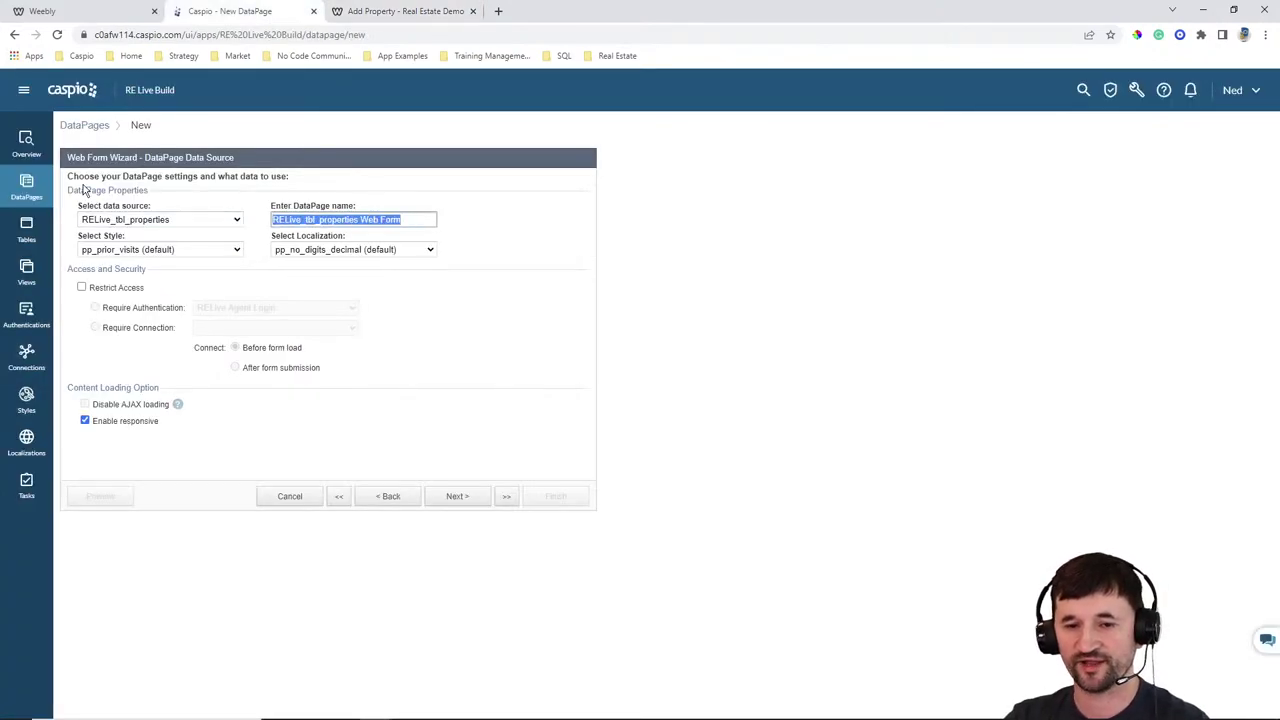
{"action": "type", "text": "Add Proep"}
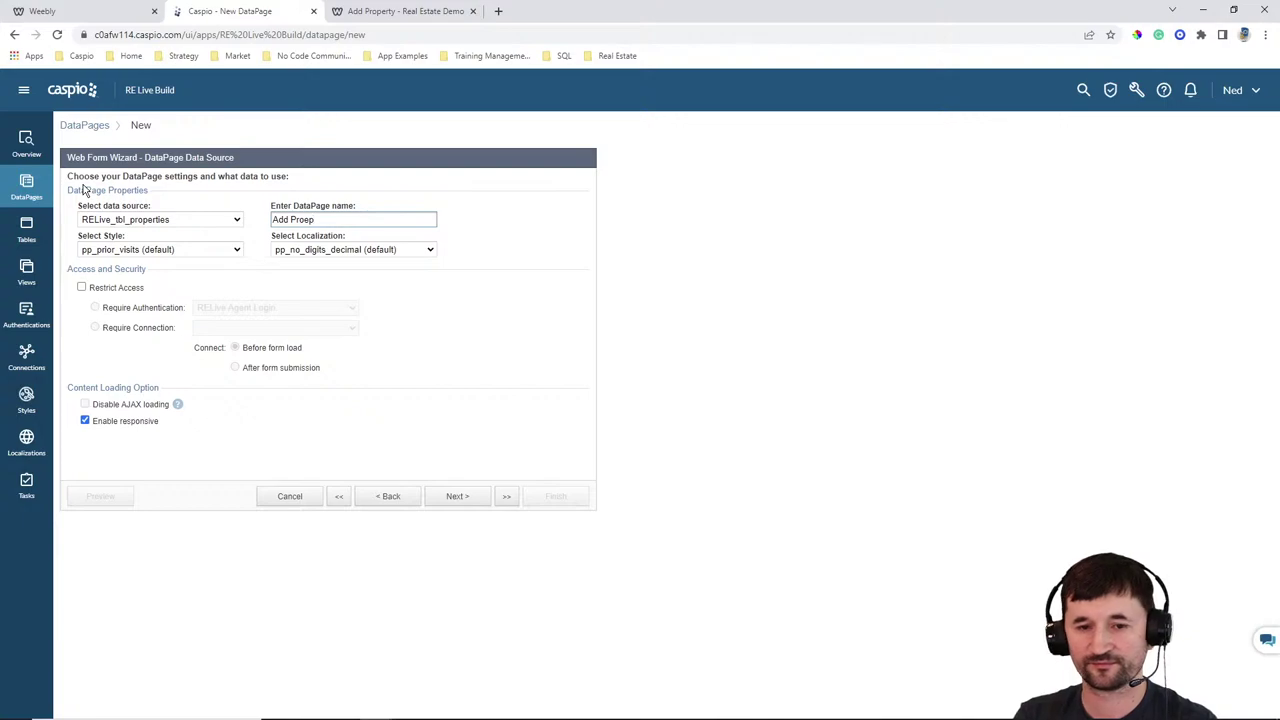
{"action": "left_click", "coordinate": [149, 249]}
{"action": "scroll", "coordinate": [165, 345], "scroll_direction": "up", "scroll_amount": 5}
{"action": "left_click", "coordinate": [136, 300]}
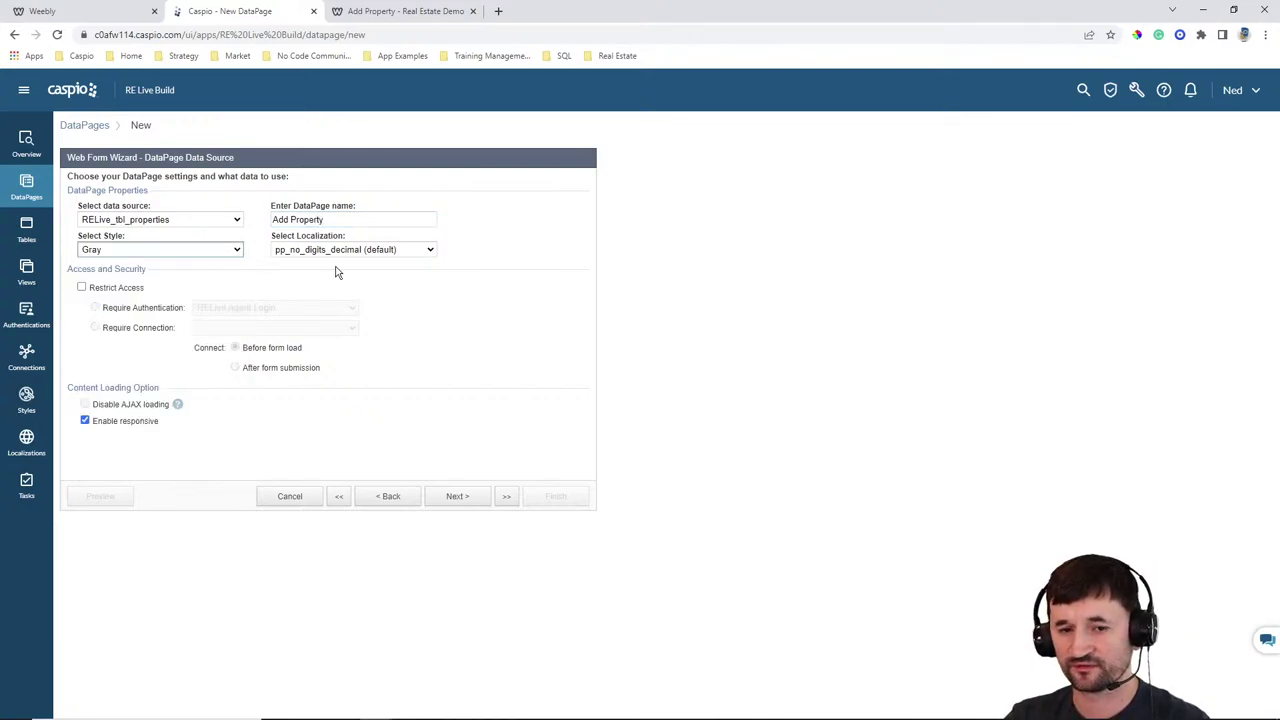
{"action": "left_click", "coordinate": [338, 251]}
{"action": "scroll", "coordinate": [345, 335], "scroll_direction": "up", "scroll_amount": 5}
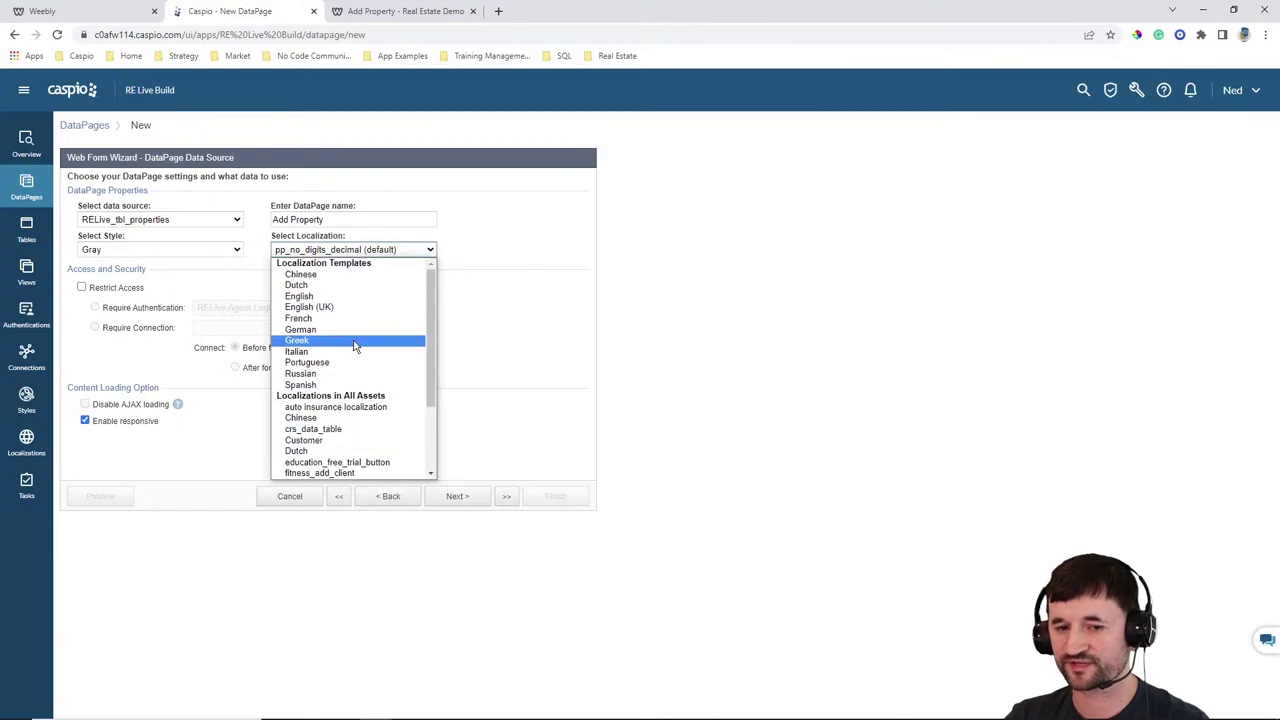
{"action": "left_click", "coordinate": [335, 296]}
{"action": "left_click", "coordinate": [110, 290]}
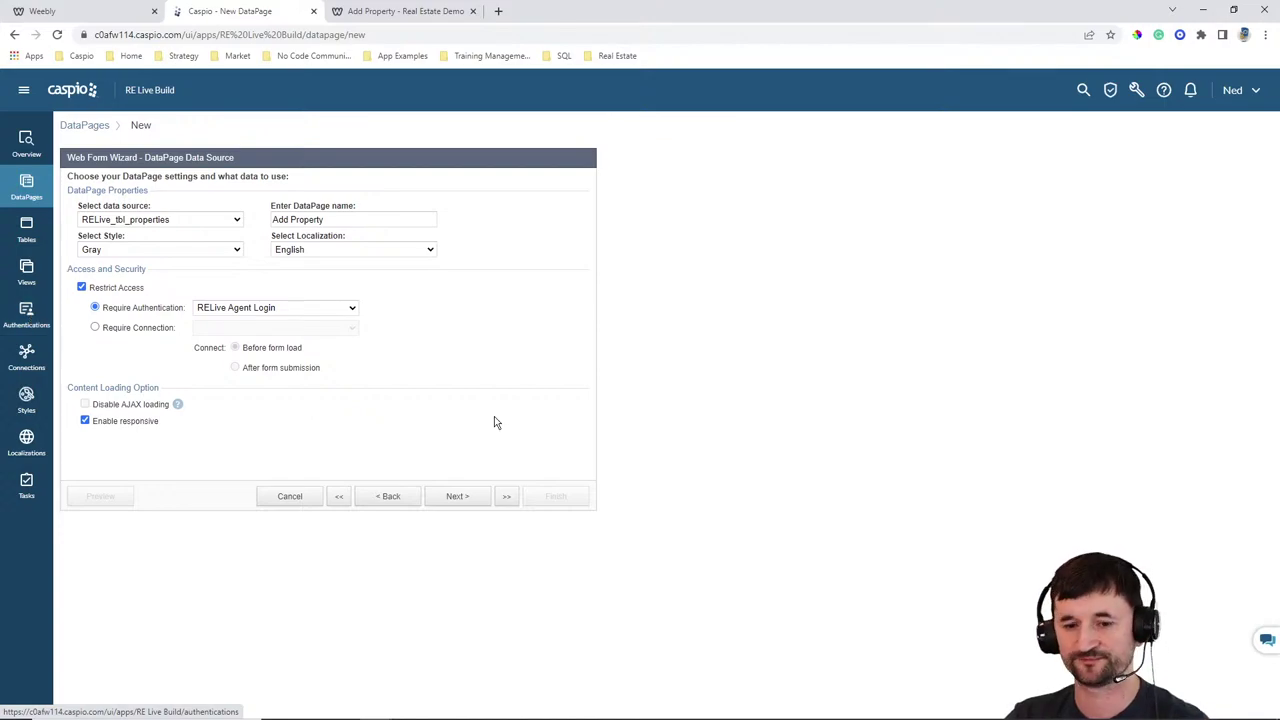
{"action": "left_click", "coordinate": [468, 495]}
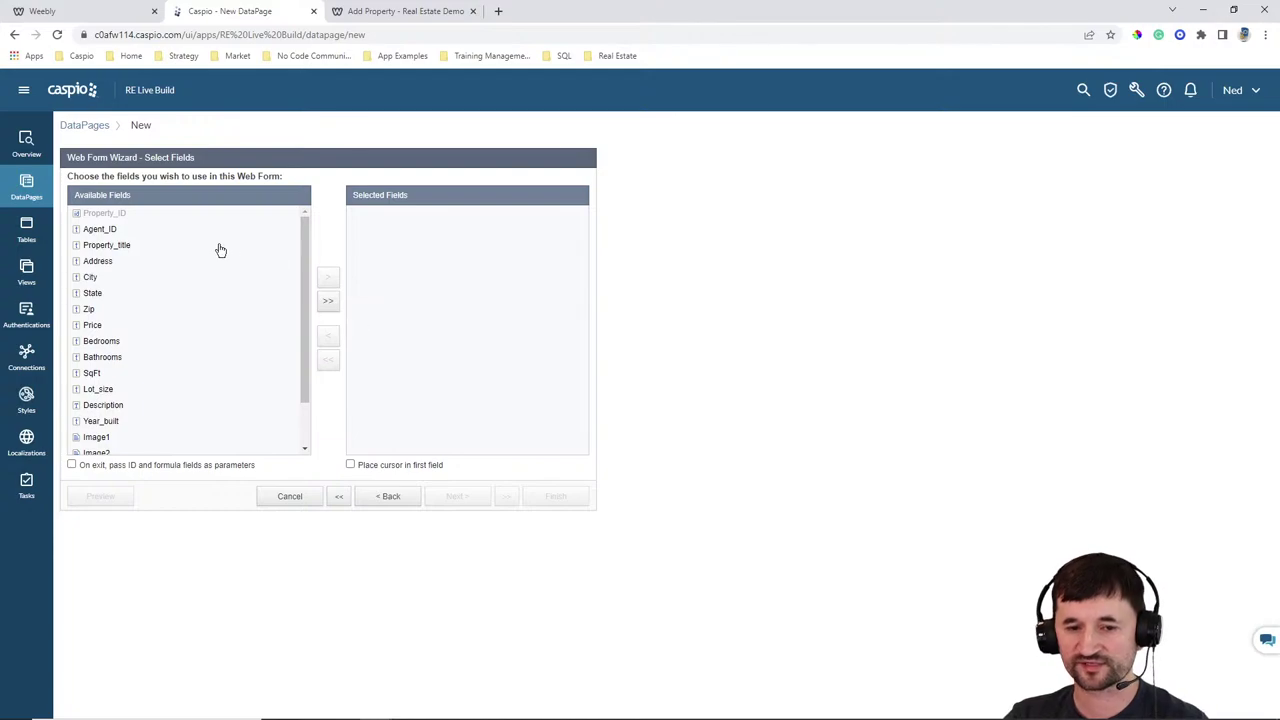
Move all available property fields into Selected Fields, leaving out Property_ID, and continue
{"action": "left_click", "coordinate": [329, 305]}
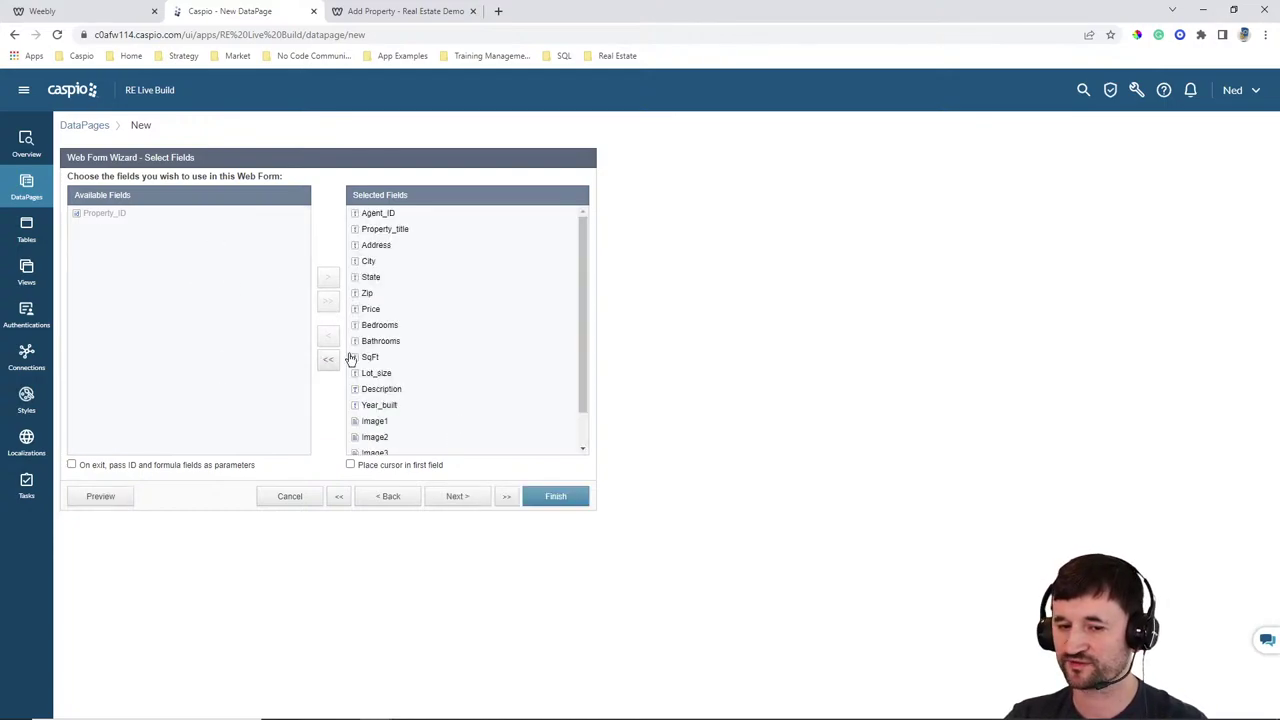
{"action": "left_click", "coordinate": [458, 497]}
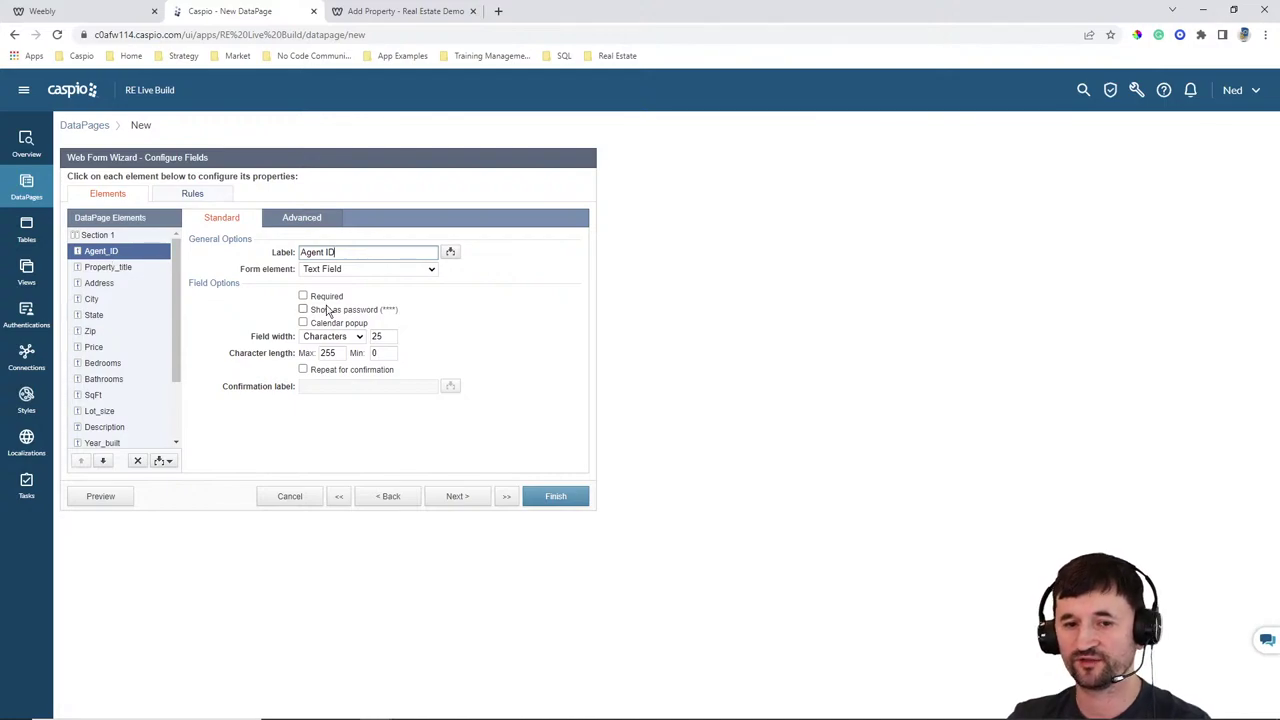
Make Agent_ID a Hidden field that receives the Authentication Fields Agent_ID on load
{"action": "left_click", "coordinate": [340, 269]}
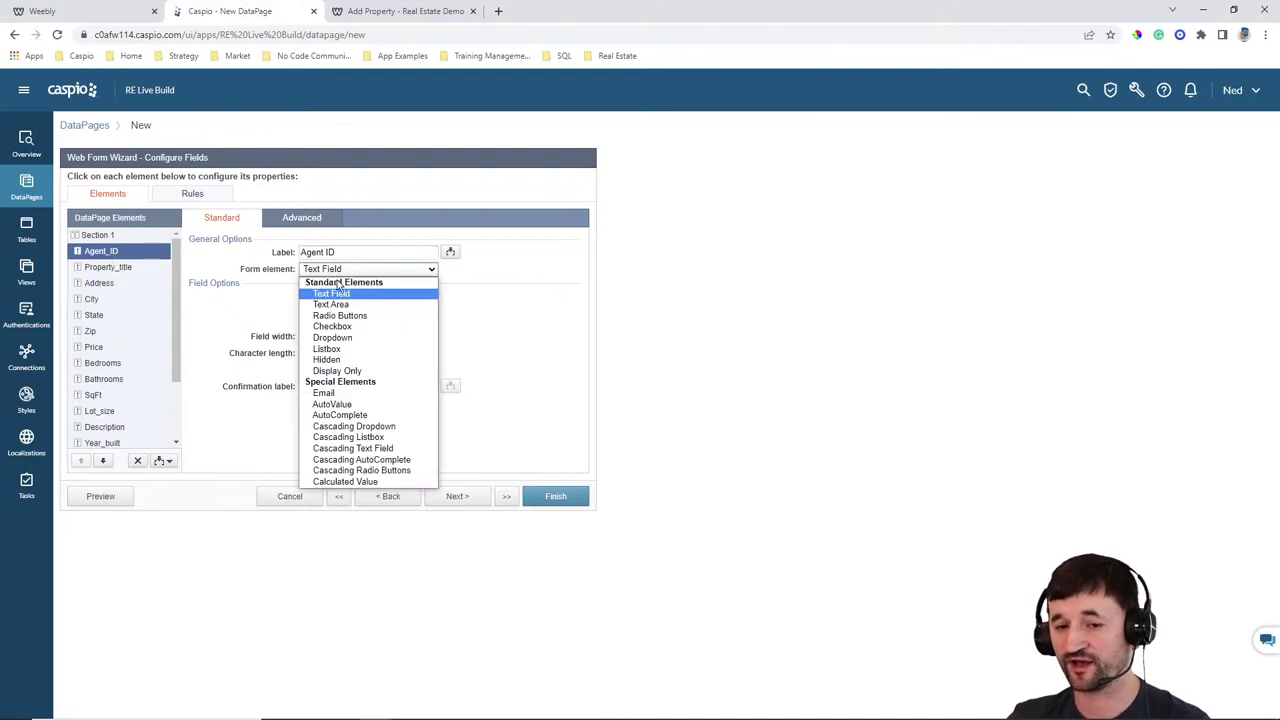
{"action": "left_click", "coordinate": [328, 359]}
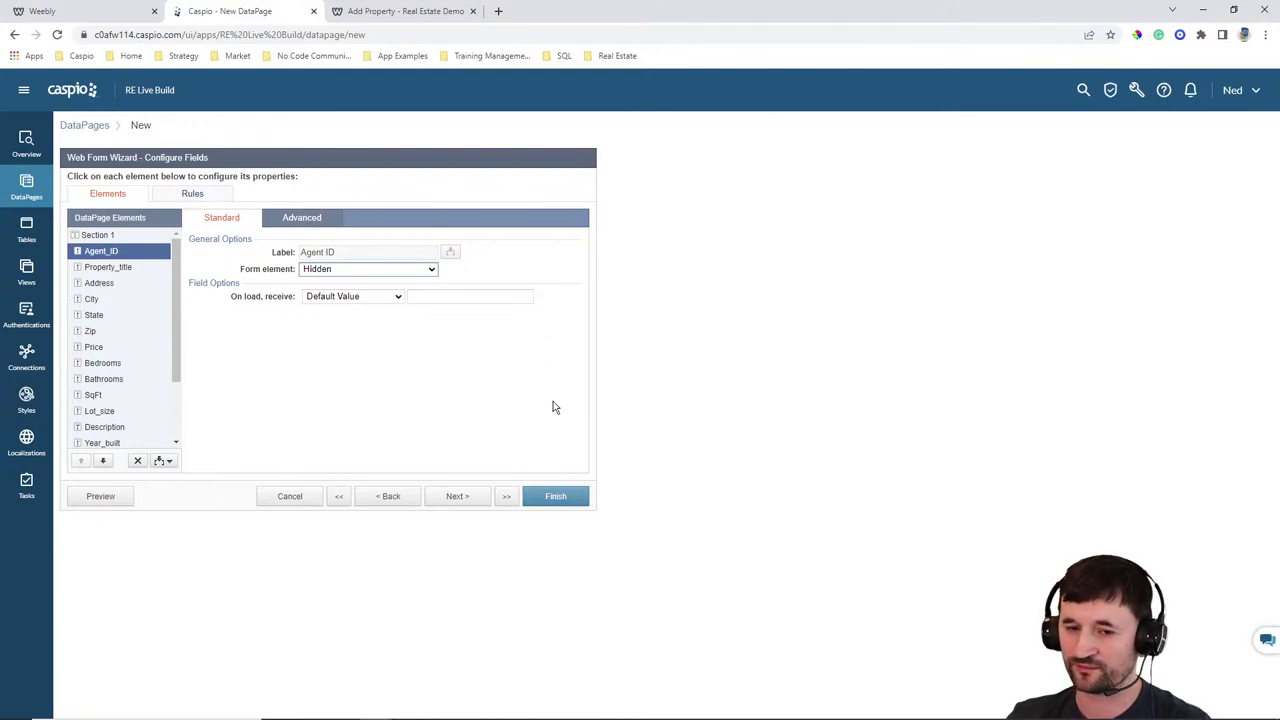
{"action": "left_click", "coordinate": [369, 297]}
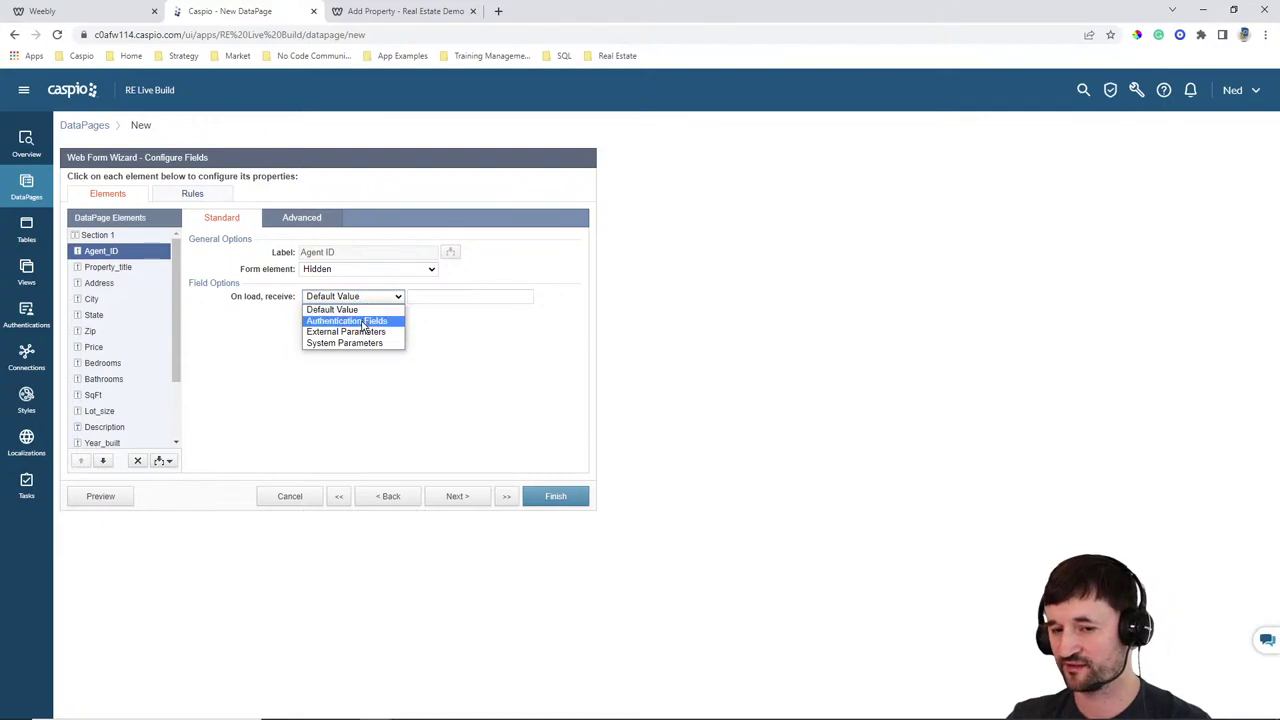
{"action": "left_click", "coordinate": [364, 321]}
{"action": "left_click", "coordinate": [470, 297]}
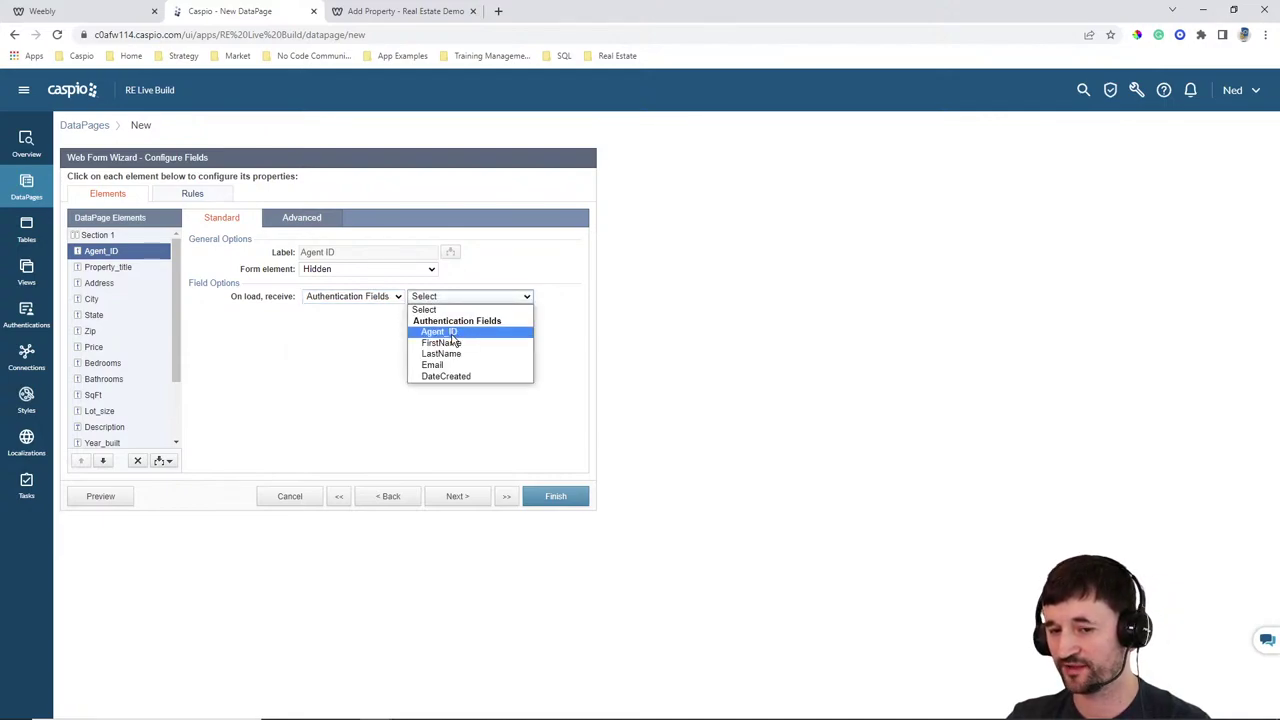
{"action": "left_click", "coordinate": [450, 331]}
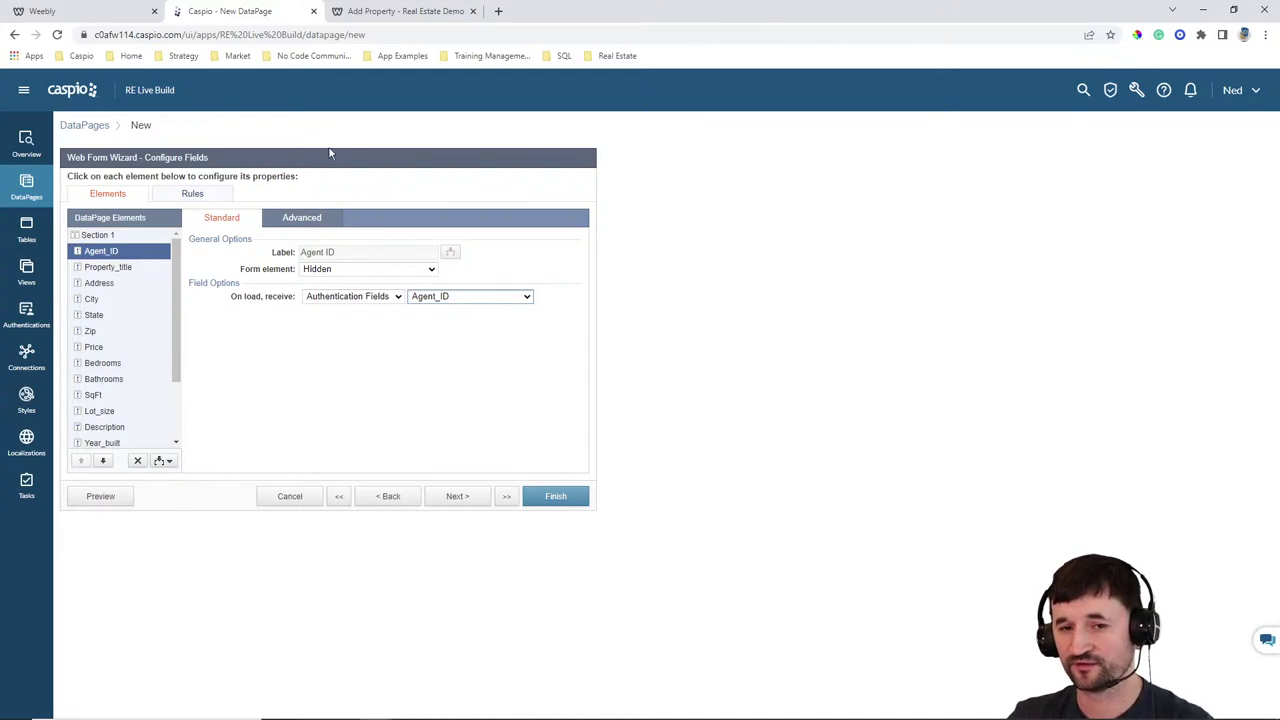
{"action": "left_click", "coordinate": [388, 11]}
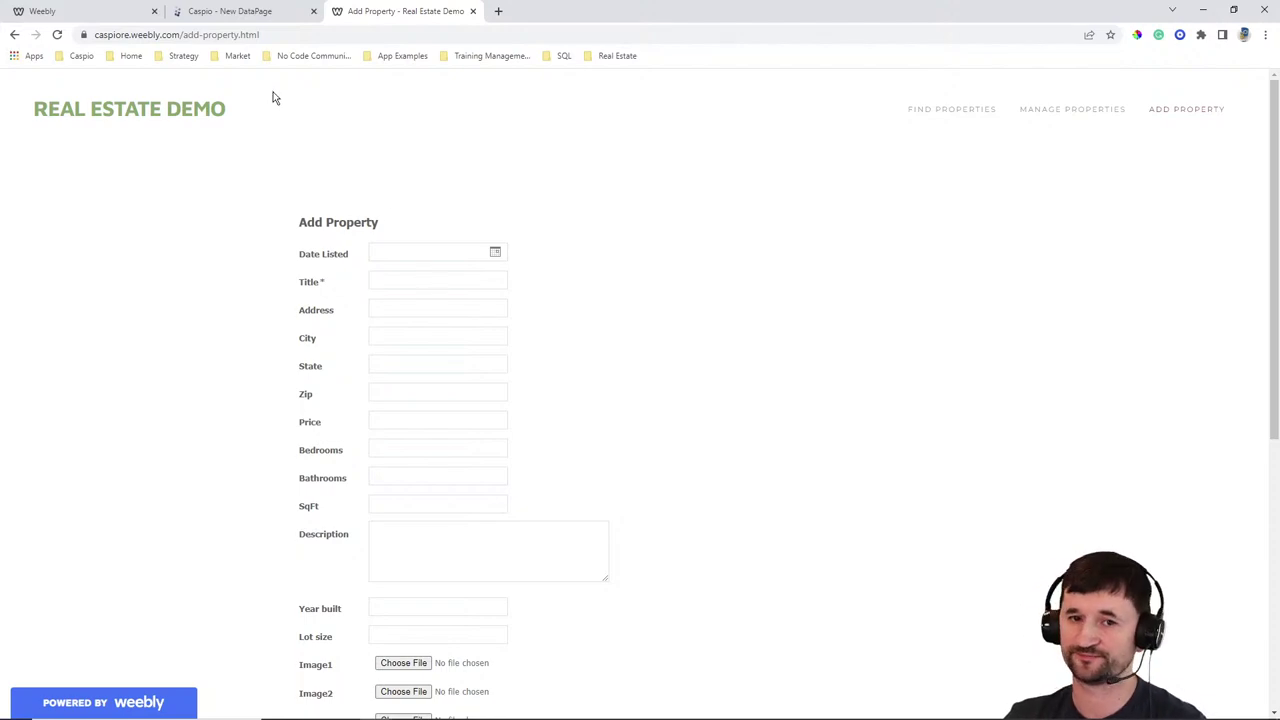
Return to the Caspio DataPage wizard and select the Property_title field
{"action": "left_click", "coordinate": [243, 12]}
{"action": "left_click", "coordinate": [118, 267]}
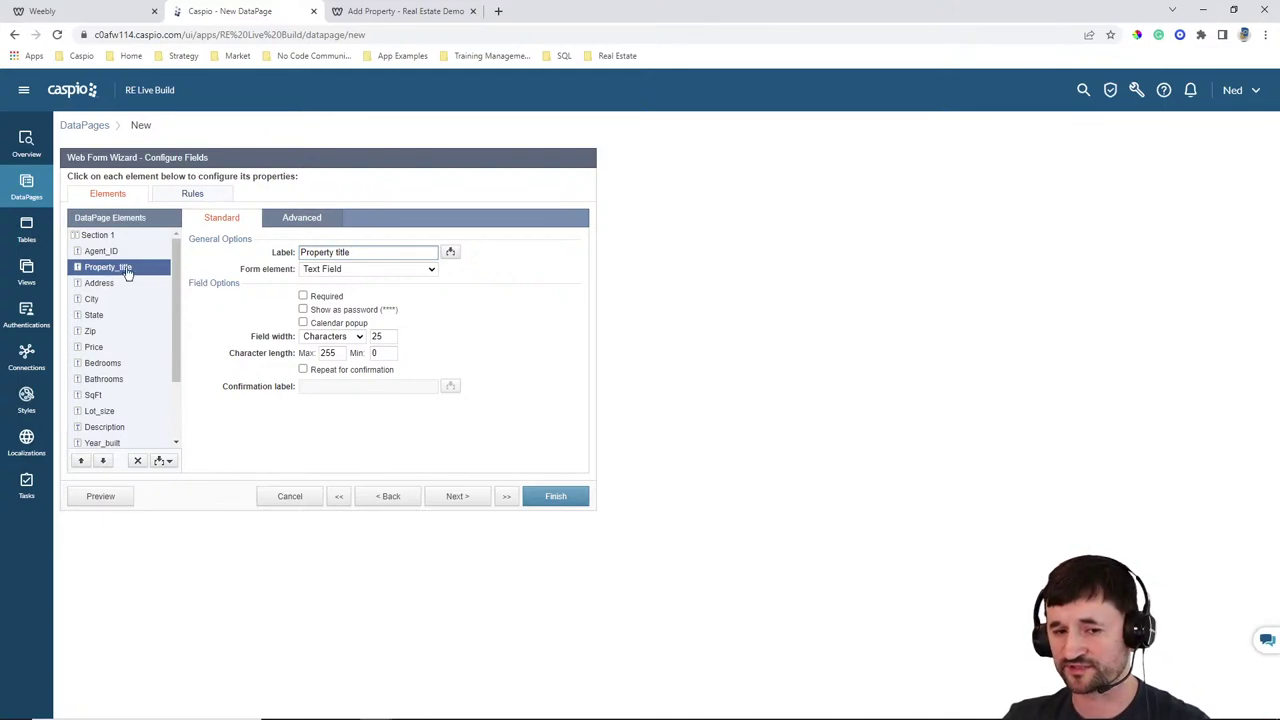
Change the Description field's form element to a multi-line Text Area
{"action": "left_click", "coordinate": [95, 283]}
{"action": "left_click", "coordinate": [91, 299]}
{"action": "left_click", "coordinate": [90, 331]}
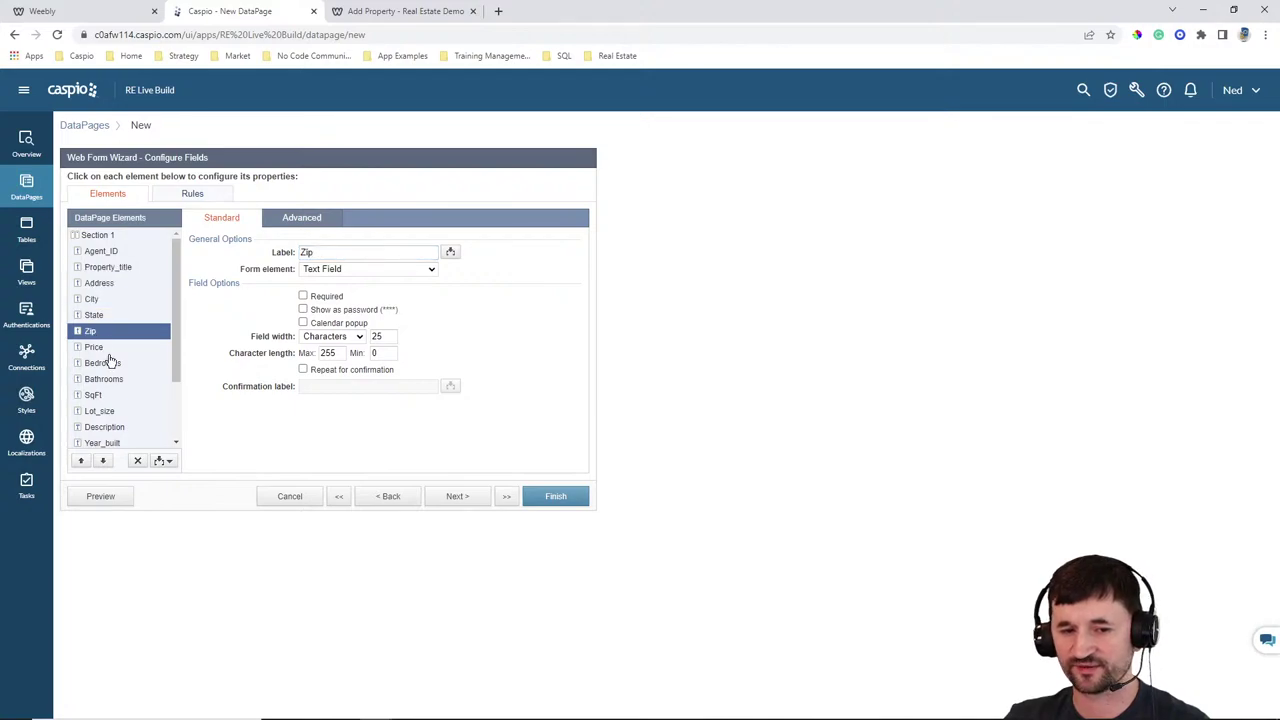
{"action": "scroll", "coordinate": [120, 368], "scroll_direction": "down", "scroll_amount": 2}
{"action": "left_click", "coordinate": [105, 361]}
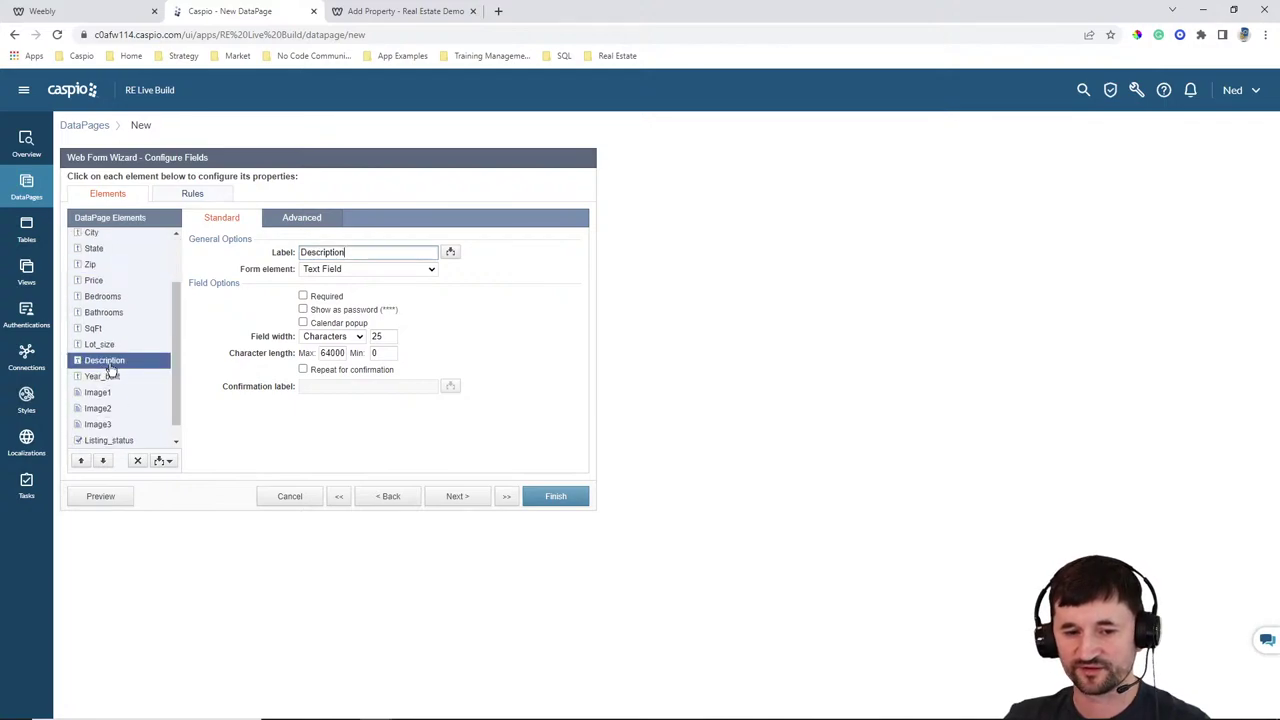
{"action": "left_click", "coordinate": [366, 269]}
{"action": "left_click", "coordinate": [360, 311]}
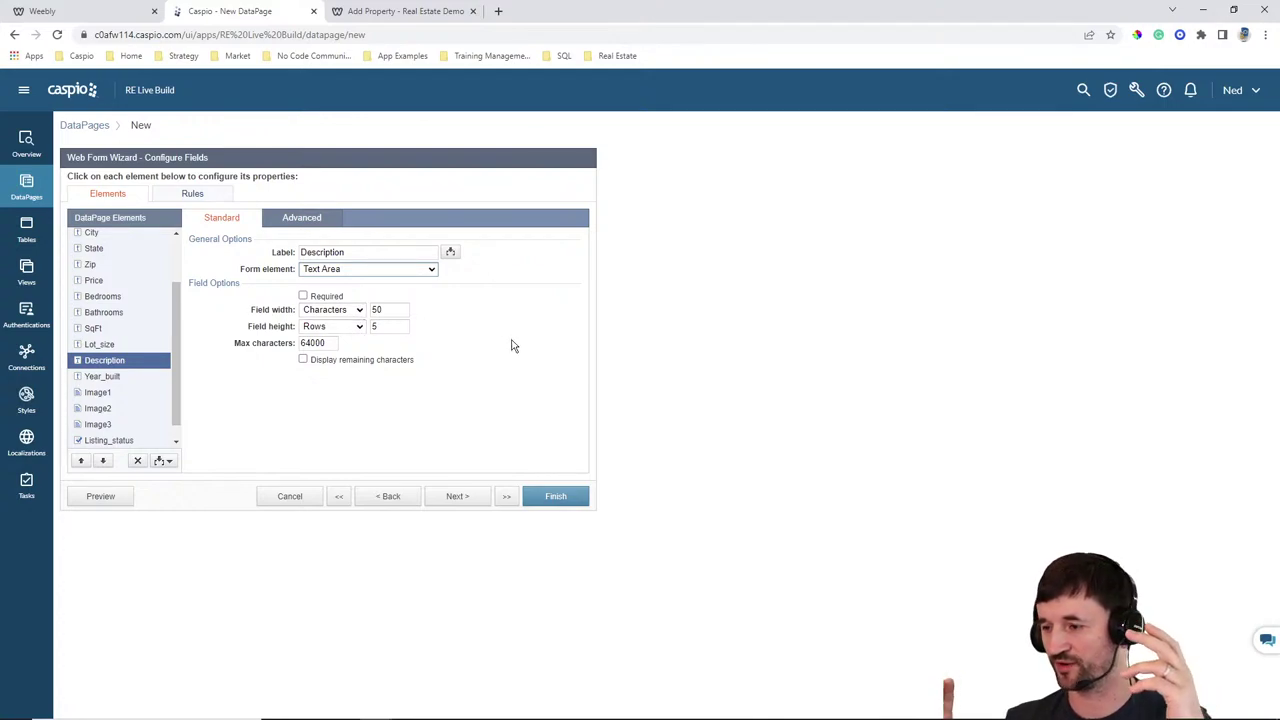
Give the Listing_status checkbox the text 'Check to publish' and finish the DataPage
{"action": "scroll", "coordinate": [122, 424], "scroll_direction": "down", "scroll_amount": 1}
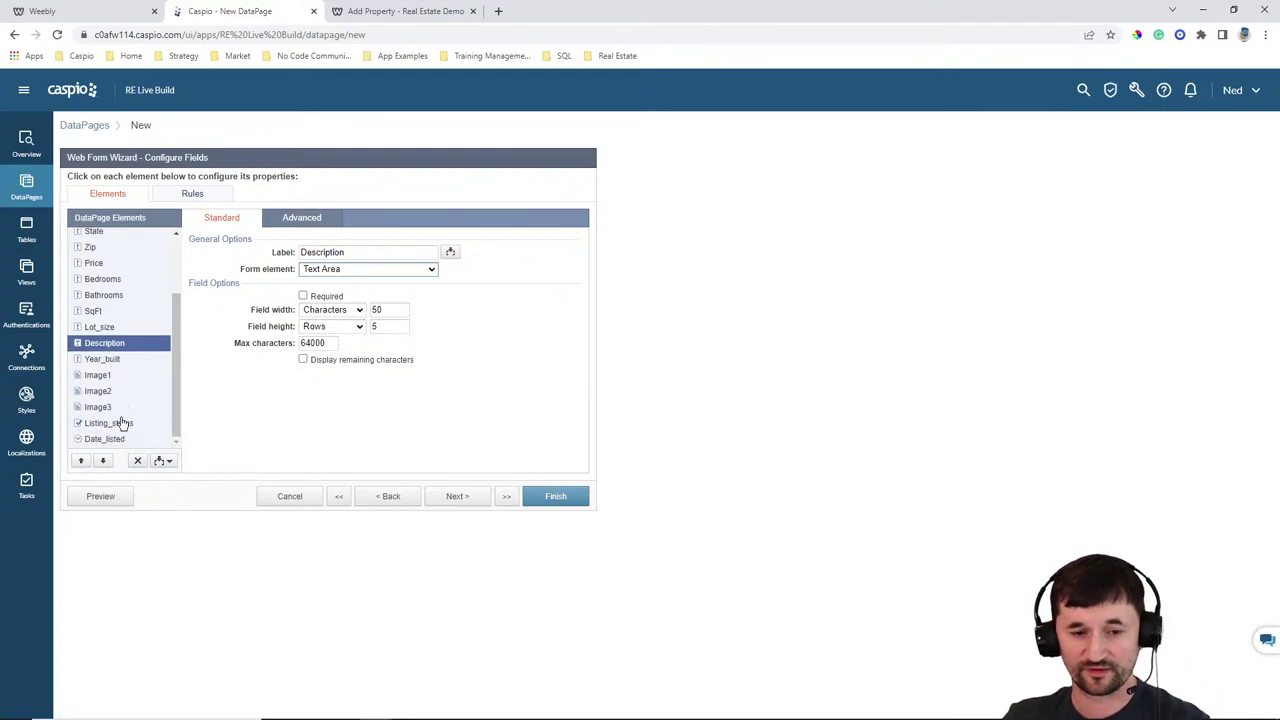
{"action": "left_click", "coordinate": [112, 423]}
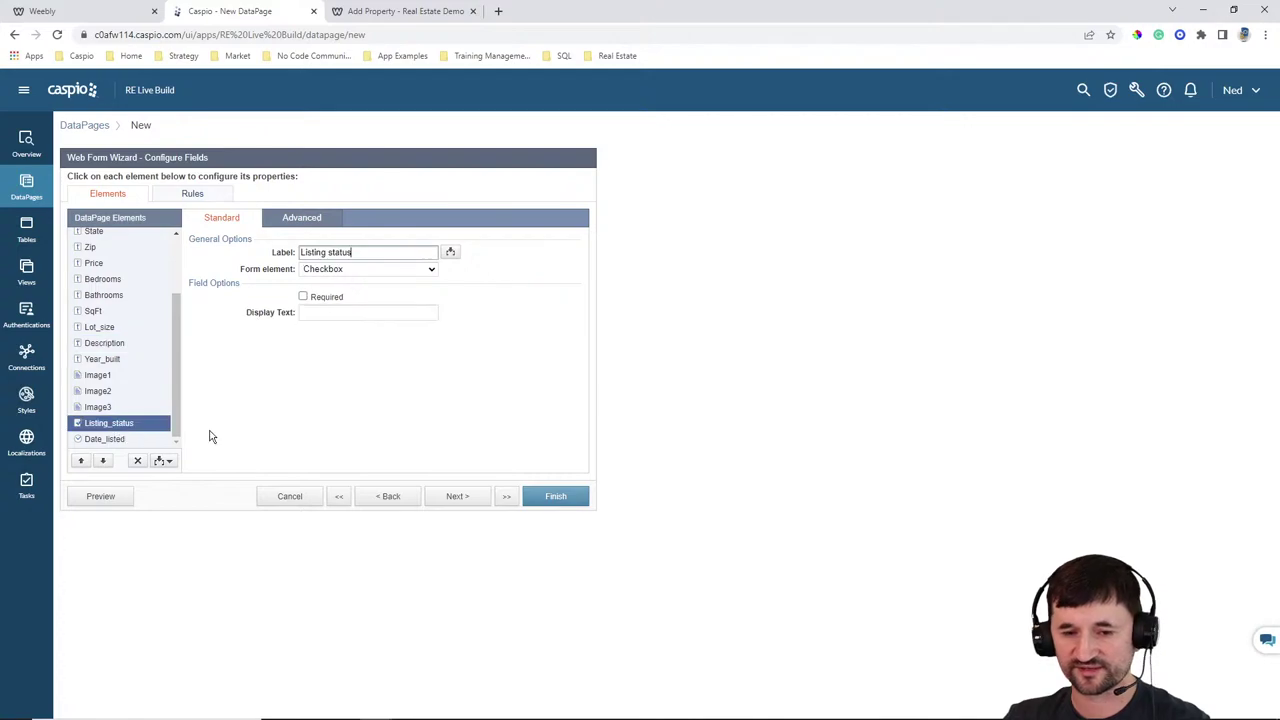
{"action": "left_click", "coordinate": [352, 313]}
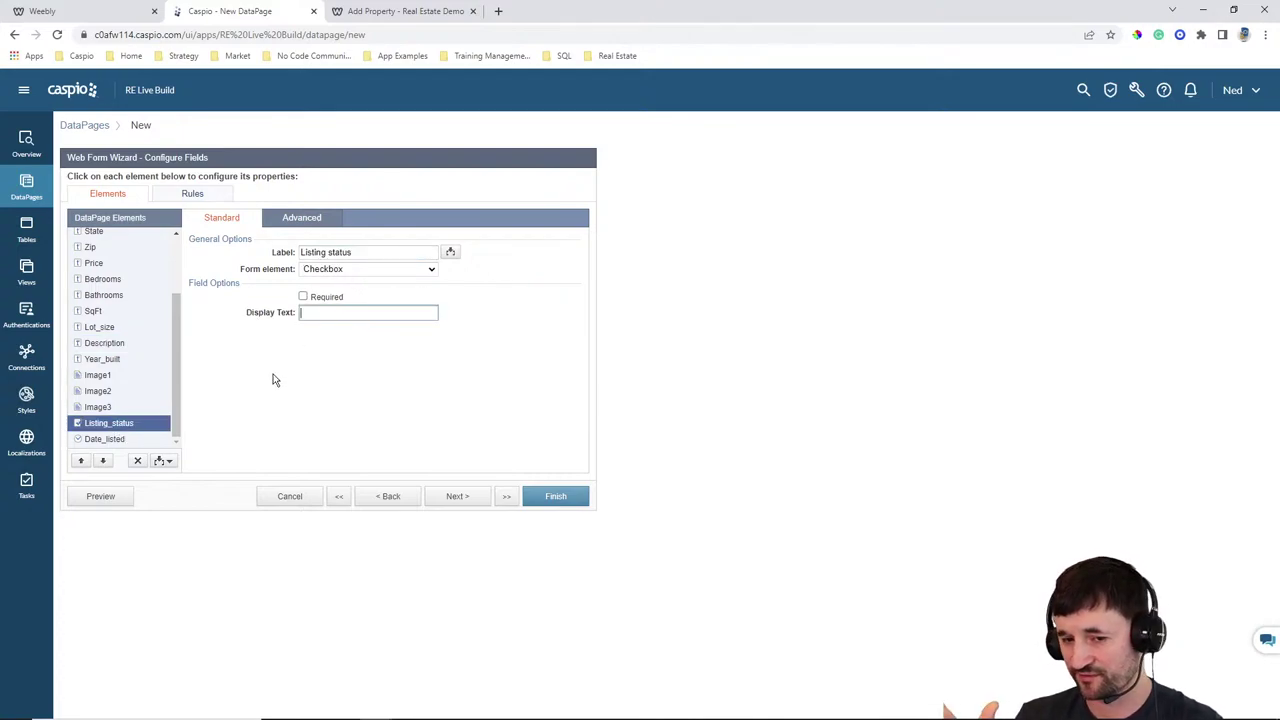
{"action": "type", "text": "Check to publish"}
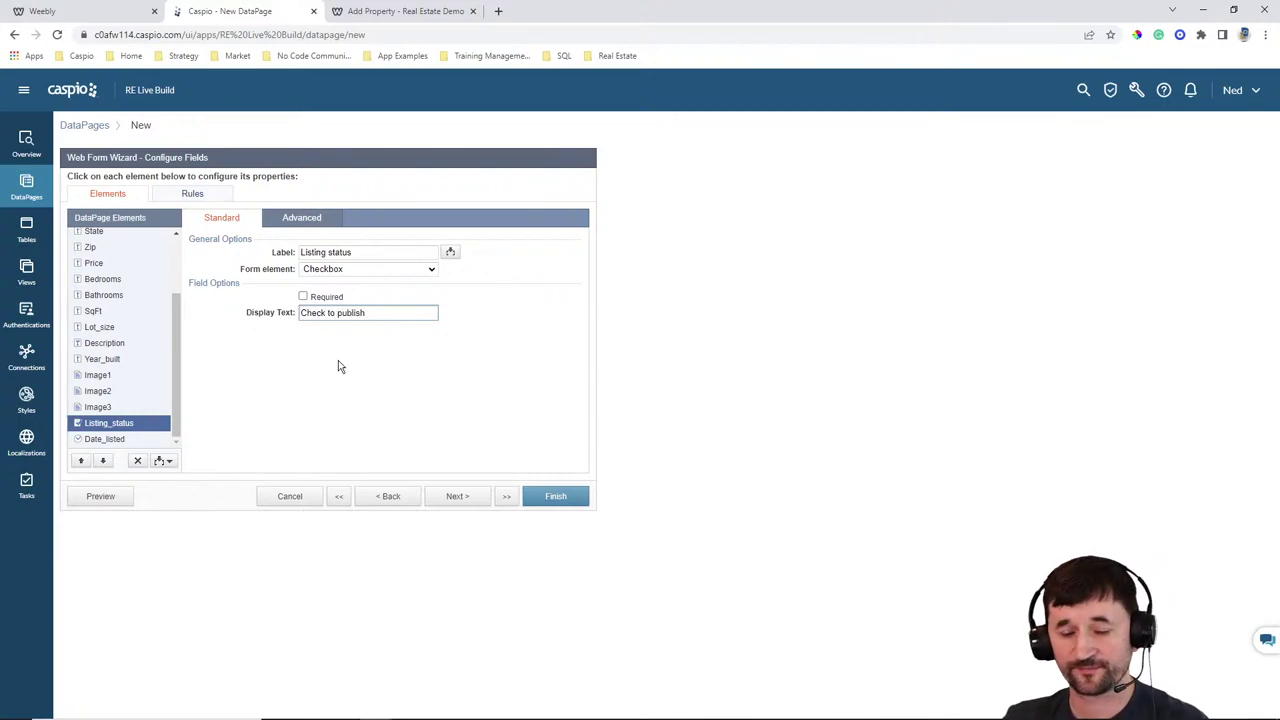
{"action": "left_click", "coordinate": [134, 441]}
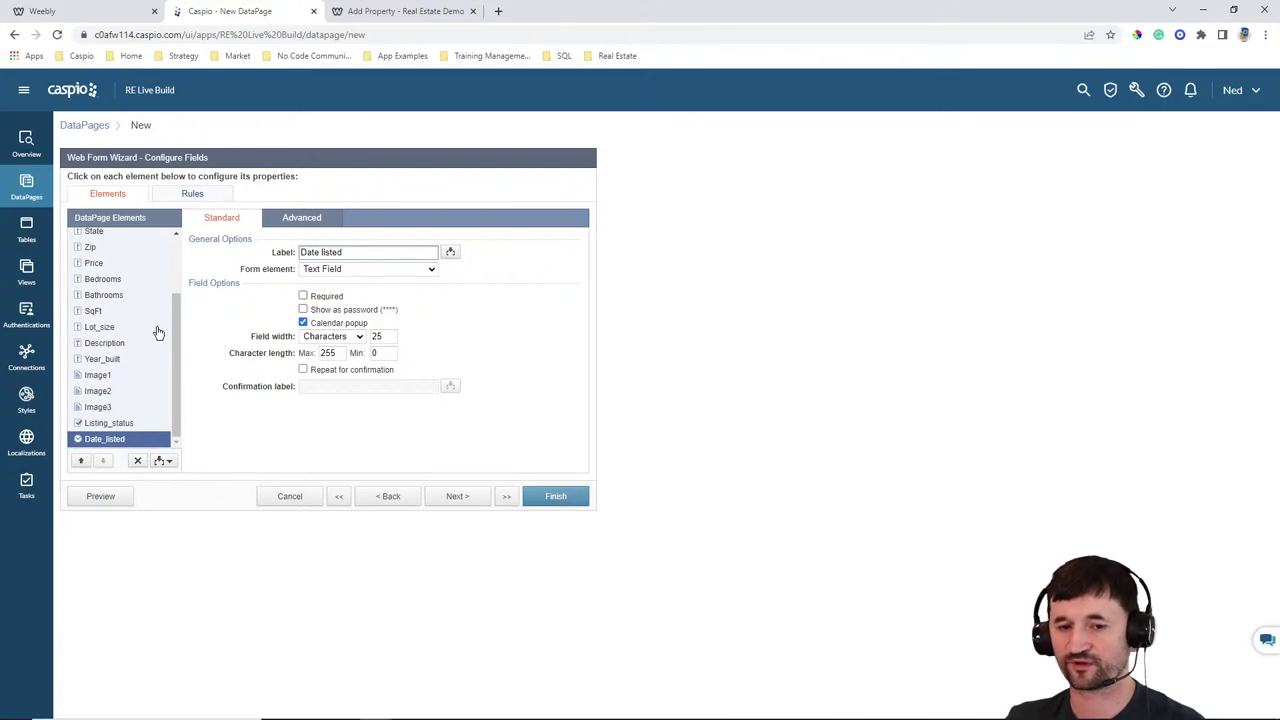
{"action": "scroll", "coordinate": [141, 345], "scroll_direction": "up", "scroll_amount": 3}
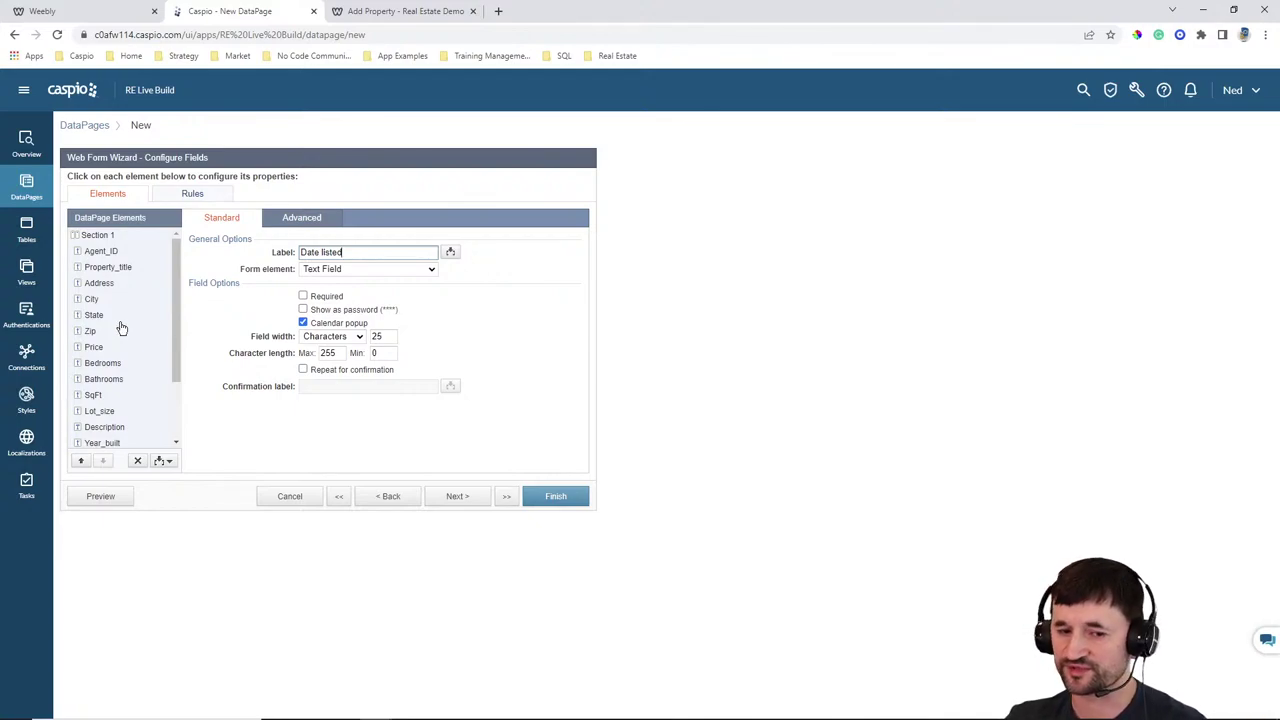
{"action": "left_click", "coordinate": [563, 497]}
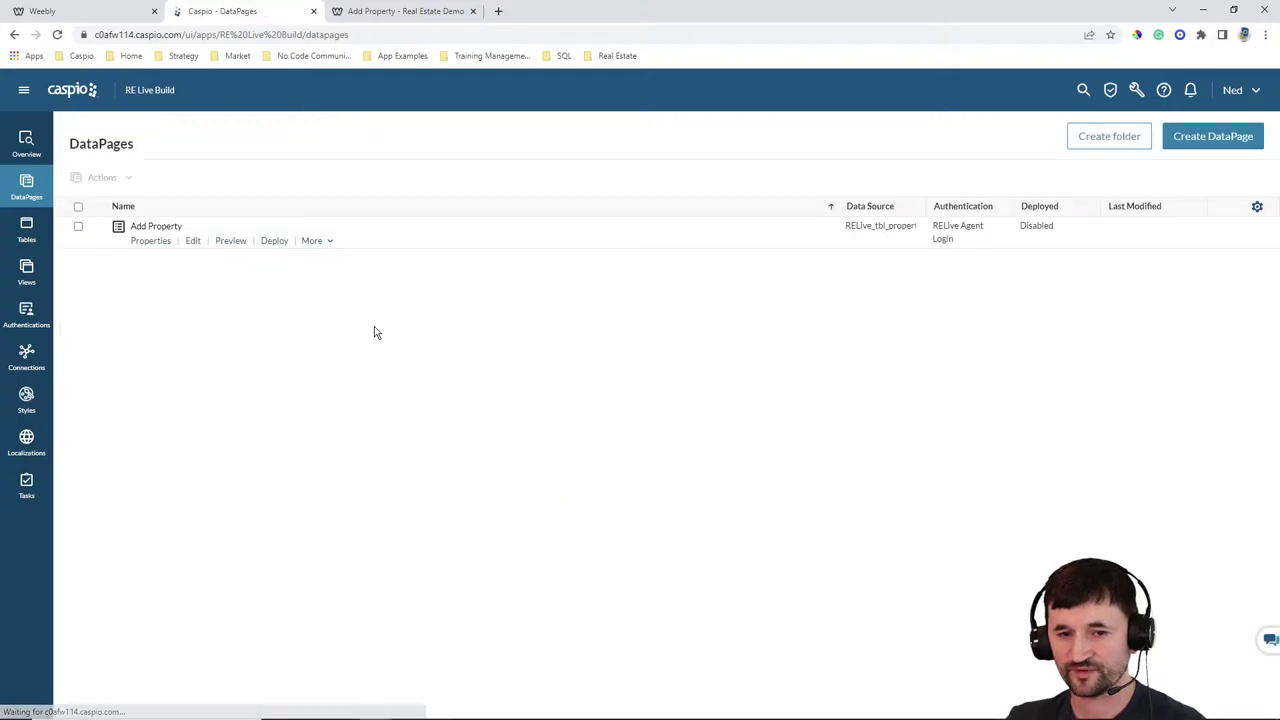
Set Add Property's deployment status to Enabled, copy its embed code, and go to Weebly
{"action": "left_click", "coordinate": [273, 242]}
{"action": "left_click", "coordinate": [573, 254]}
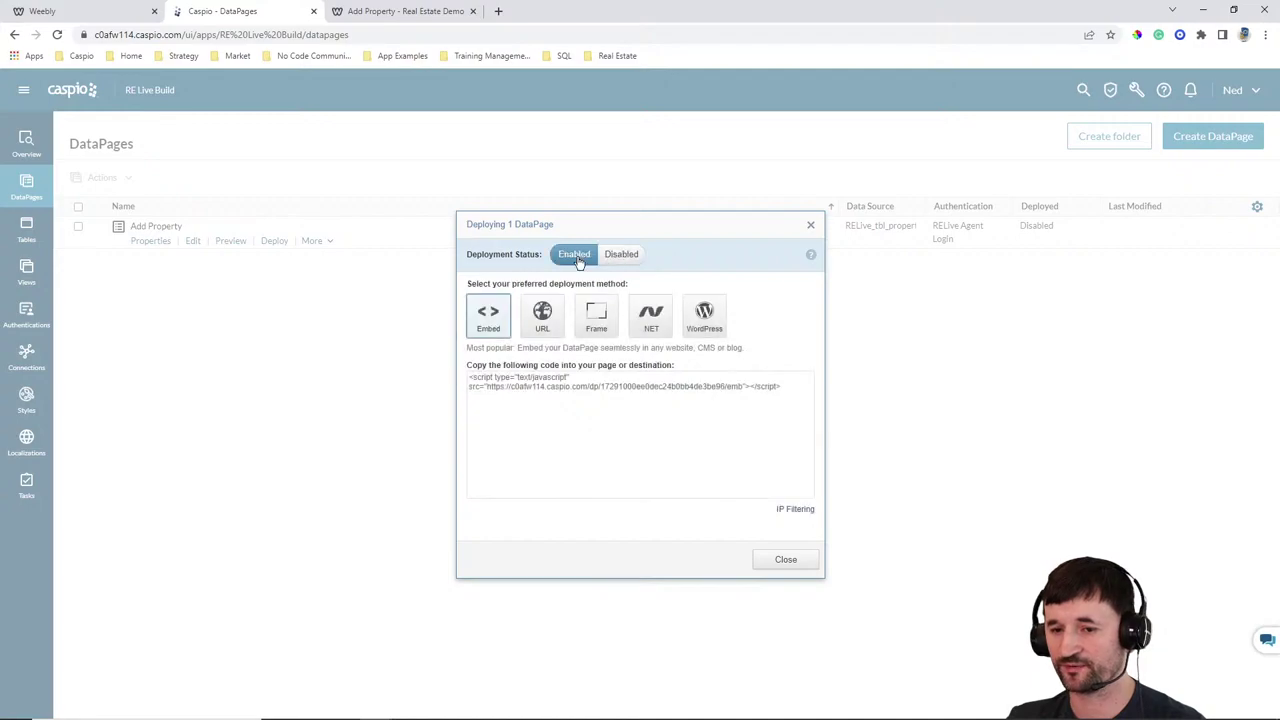
{"action": "left_click", "coordinate": [518, 385]}
{"action": "key", "text": "ctrl+c"}
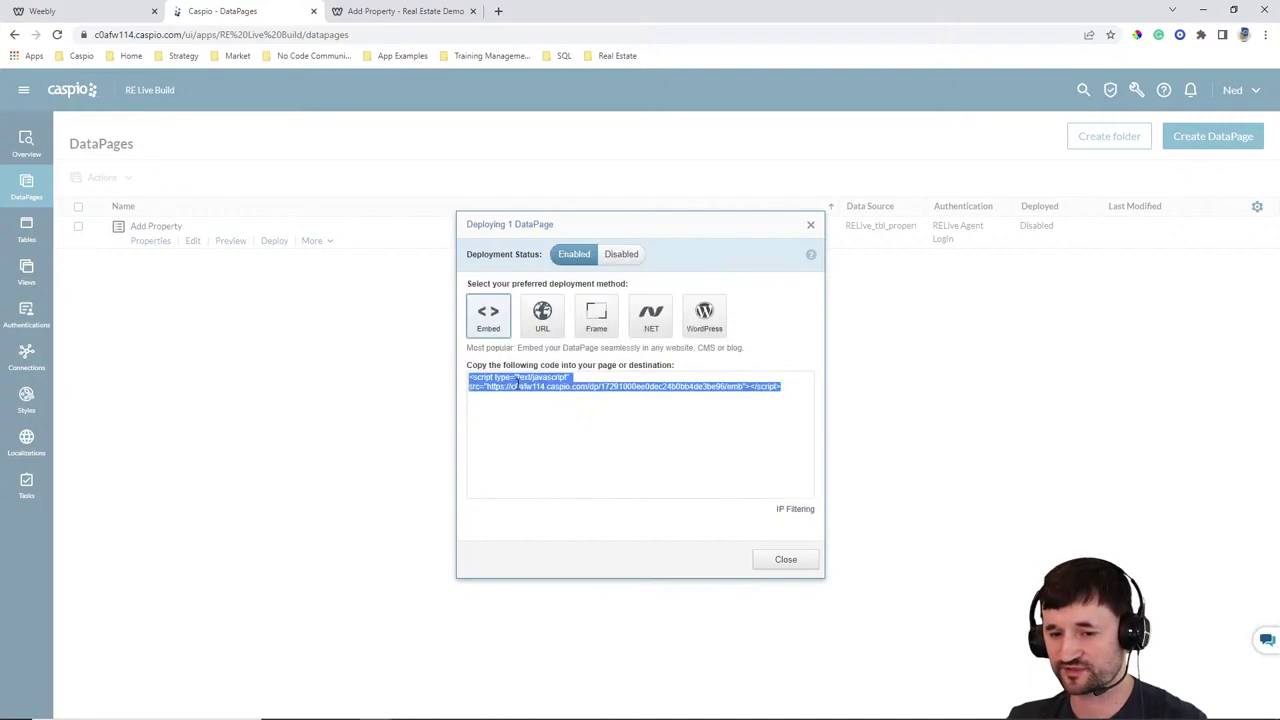
{"action": "left_click", "coordinate": [777, 561]}
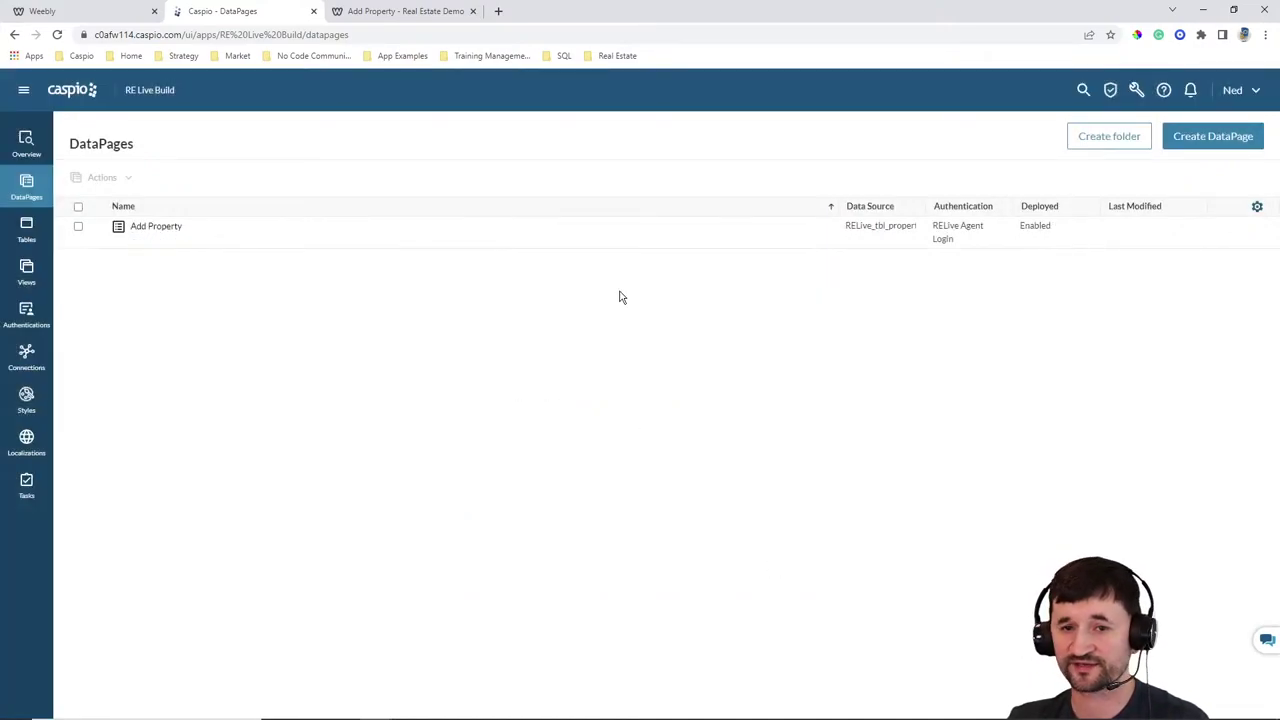
{"action": "left_click", "coordinate": [98, 14]}
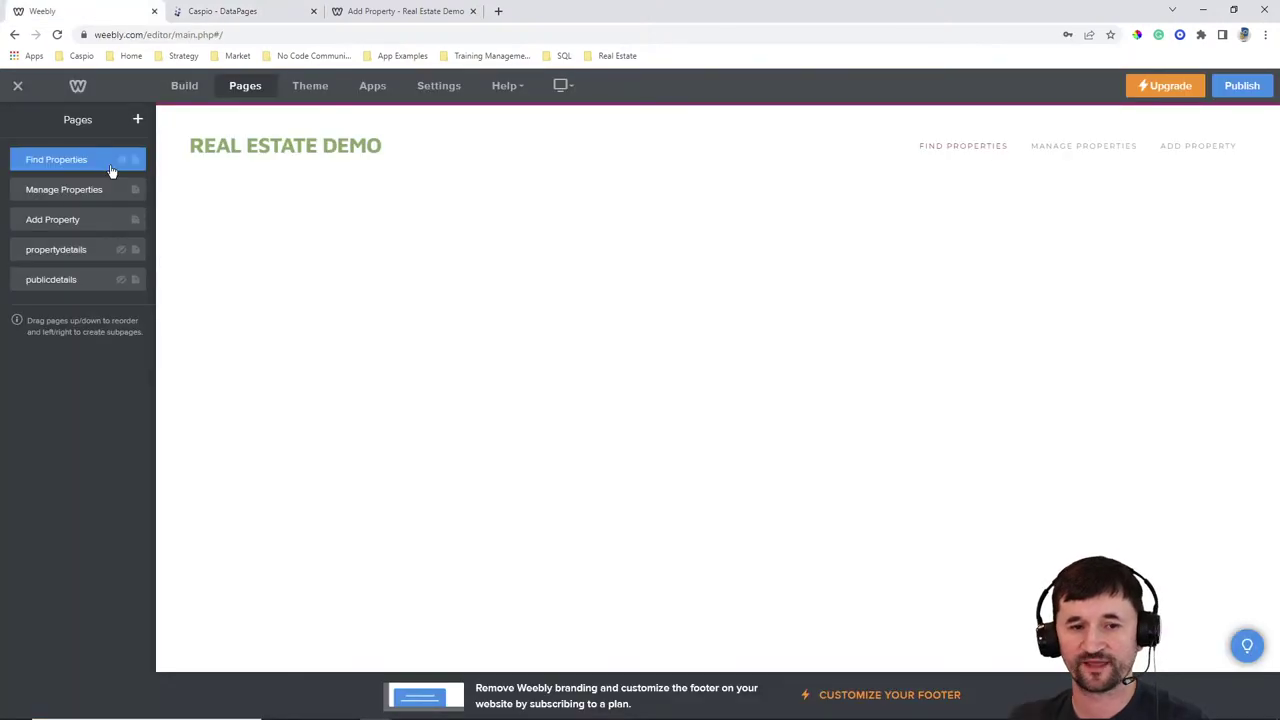
Paste the Caspio embed code into the Add Property page's custom HTML element, publish, and open the live site
{"action": "left_click", "coordinate": [74, 220]}
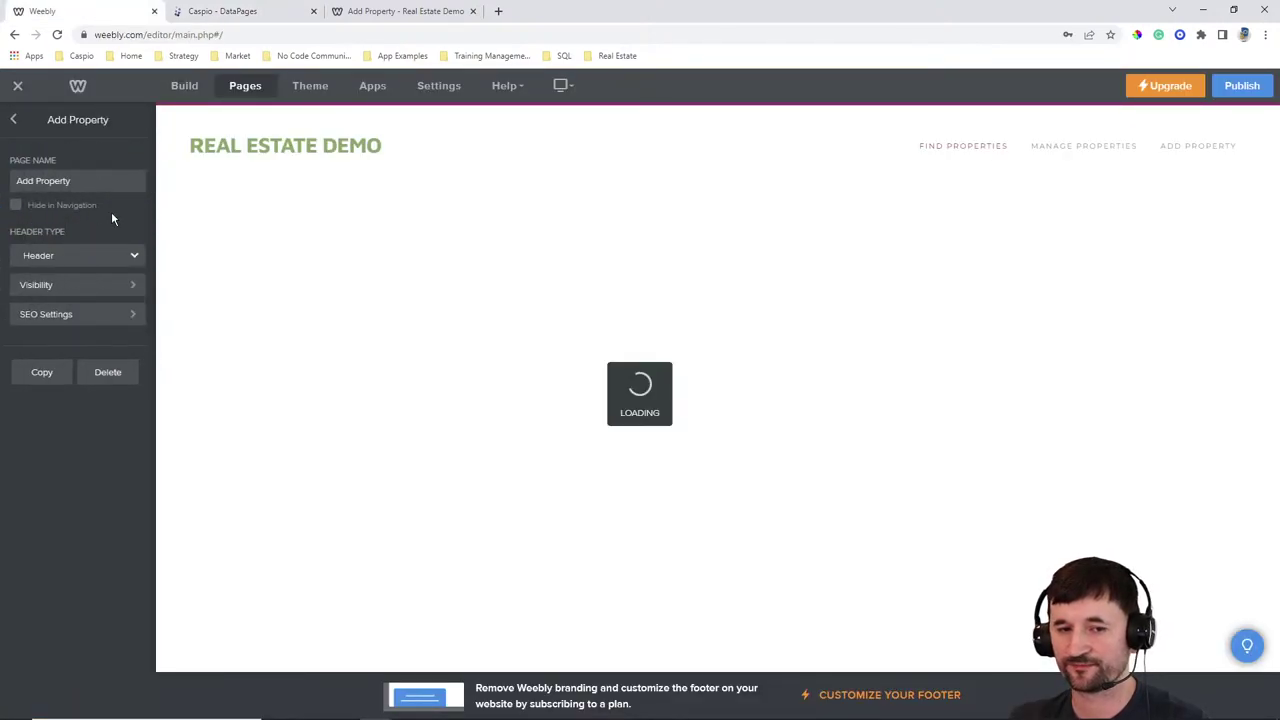
{"action": "left_click", "coordinate": [188, 88]}
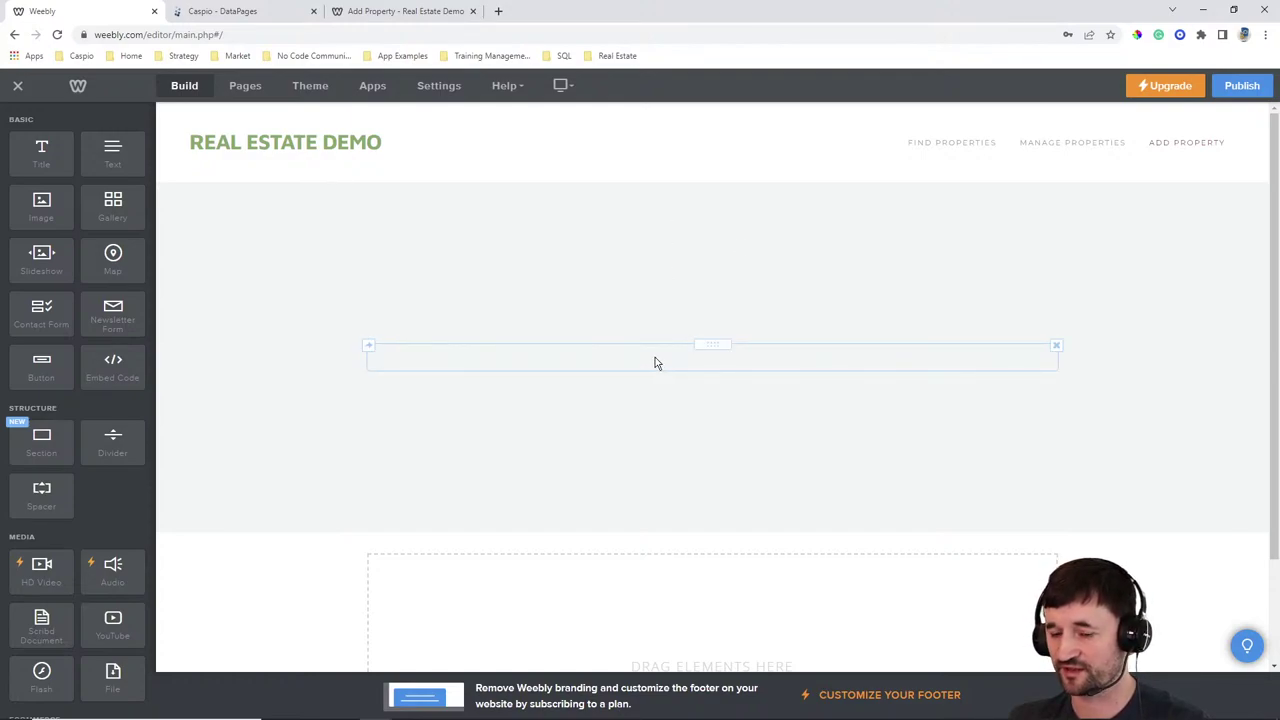
{"action": "left_click", "coordinate": [655, 363]}
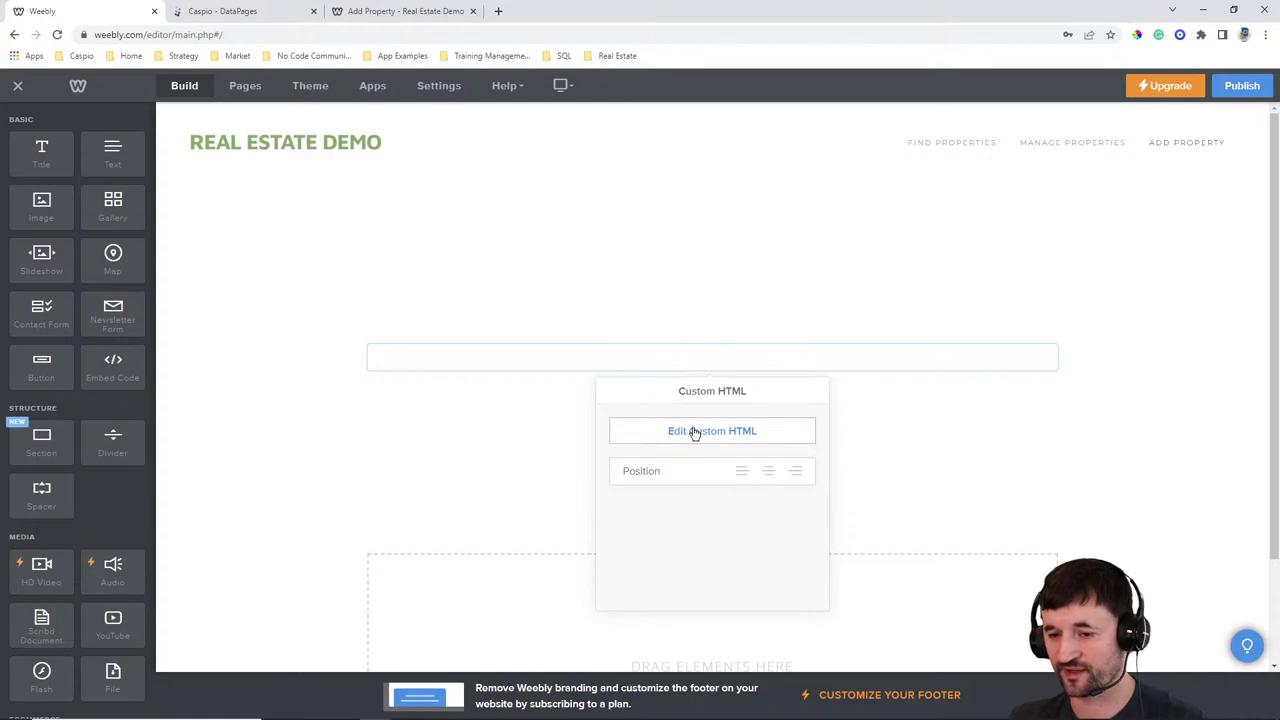
{"action": "left_click", "coordinate": [694, 434]}
{"action": "key", "text": "ctrl+v"}
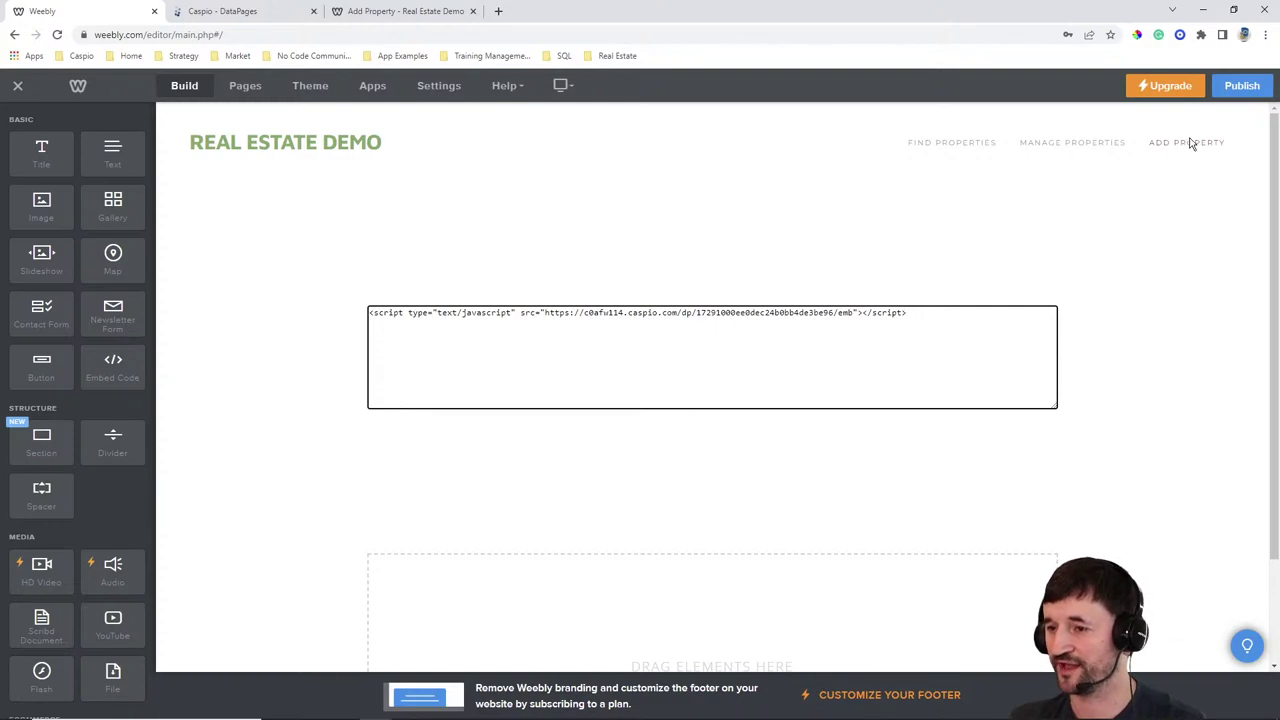
{"action": "left_click", "coordinate": [1246, 90]}
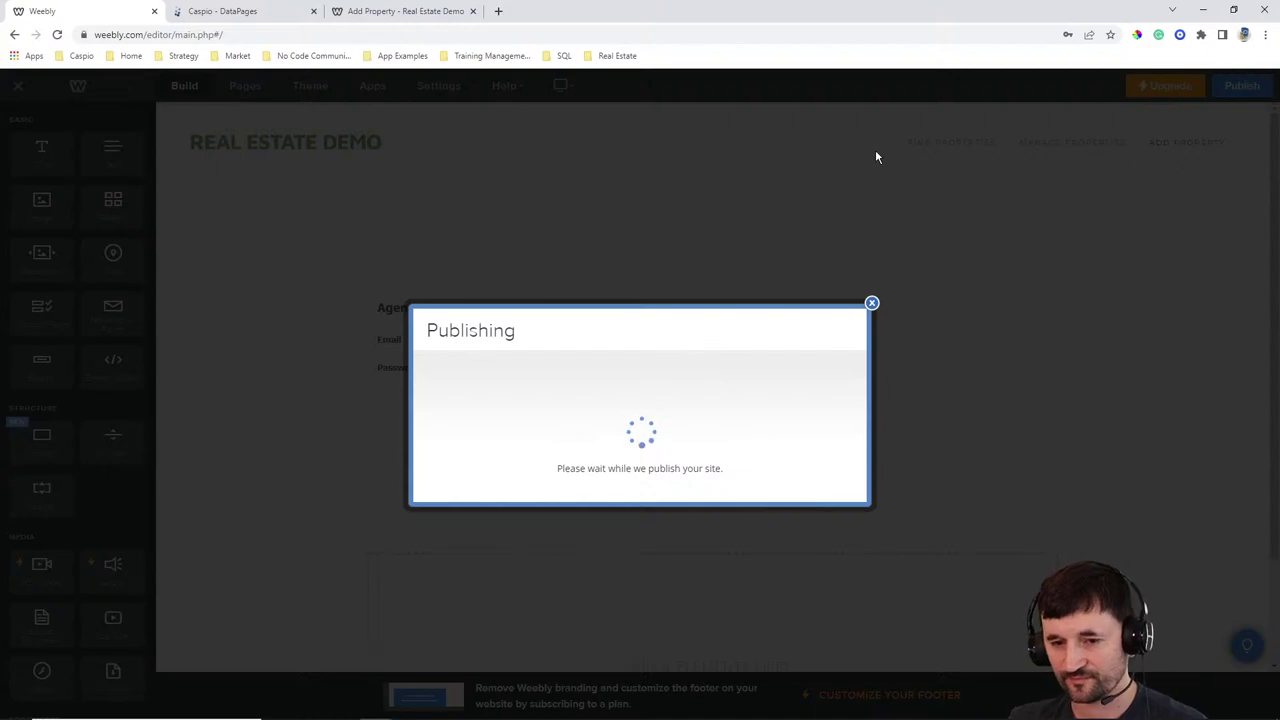
{"action": "left_click", "coordinate": [656, 276]}
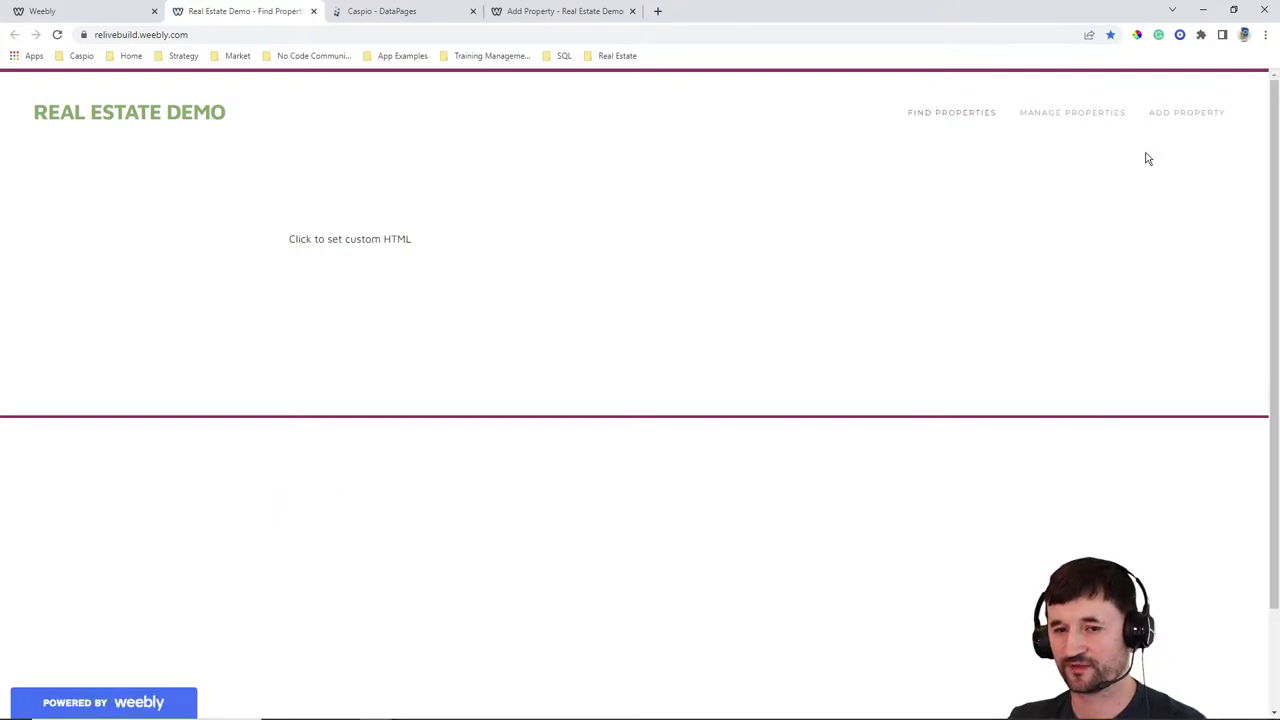
On the live Add Property page, log in with the agent's e-mail and password and save the login
{"action": "left_click", "coordinate": [1177, 115]}
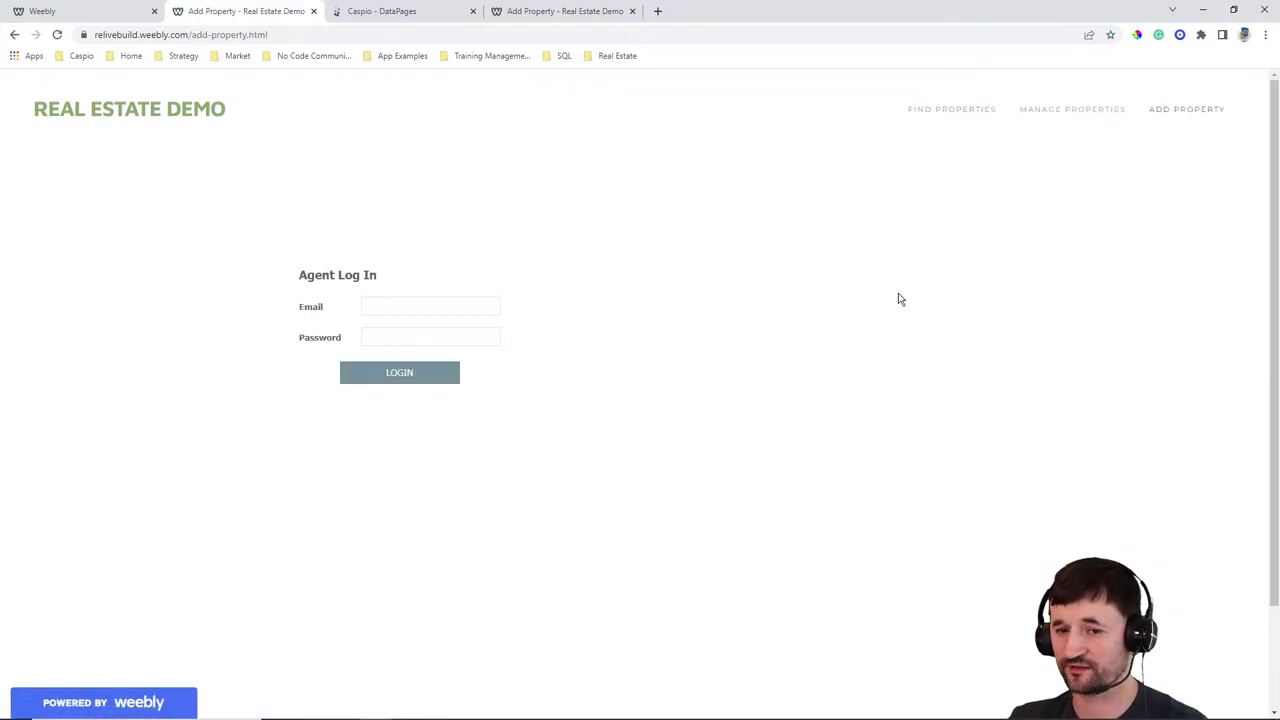
{"action": "left_click", "coordinate": [382, 308]}
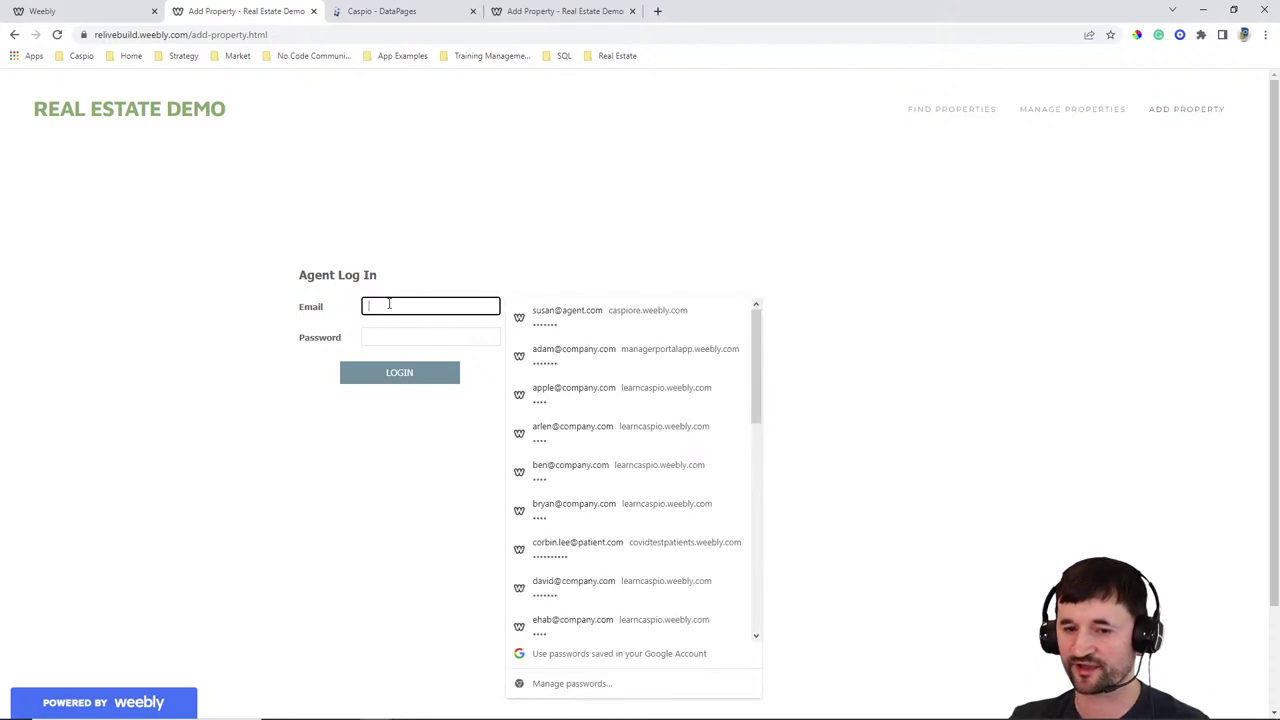
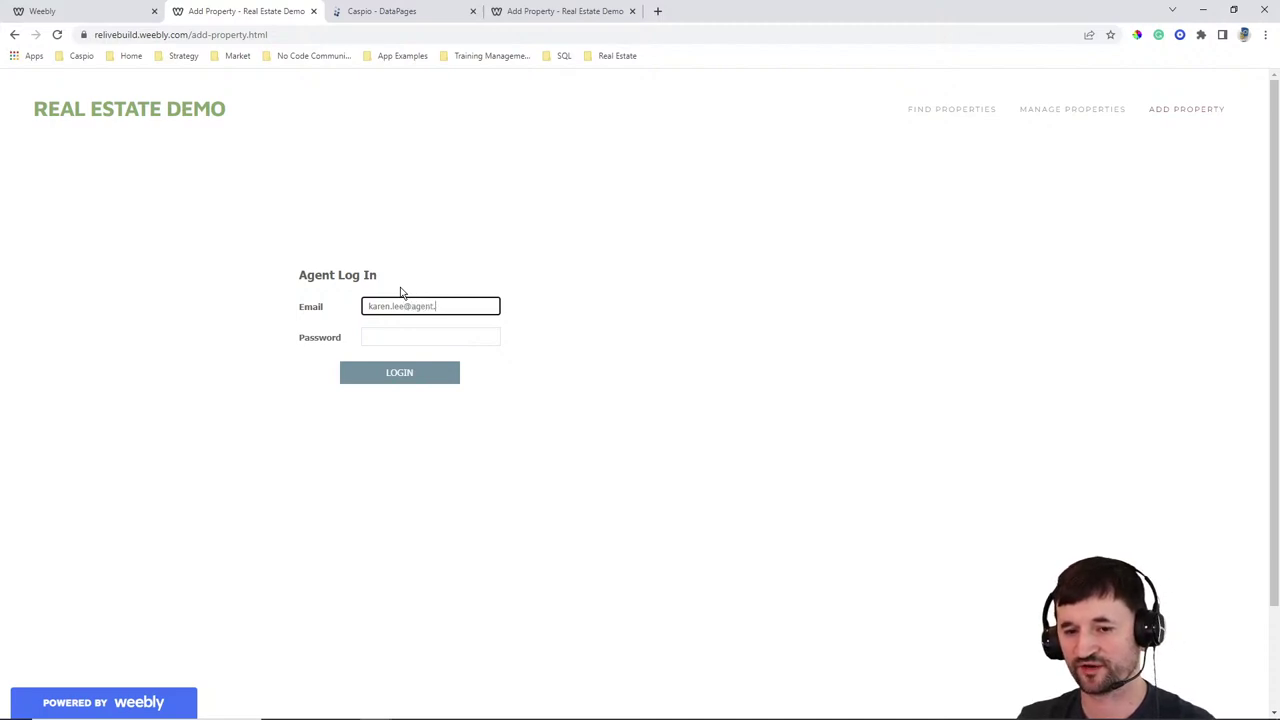
{"action": "key", "text": "Tab"}
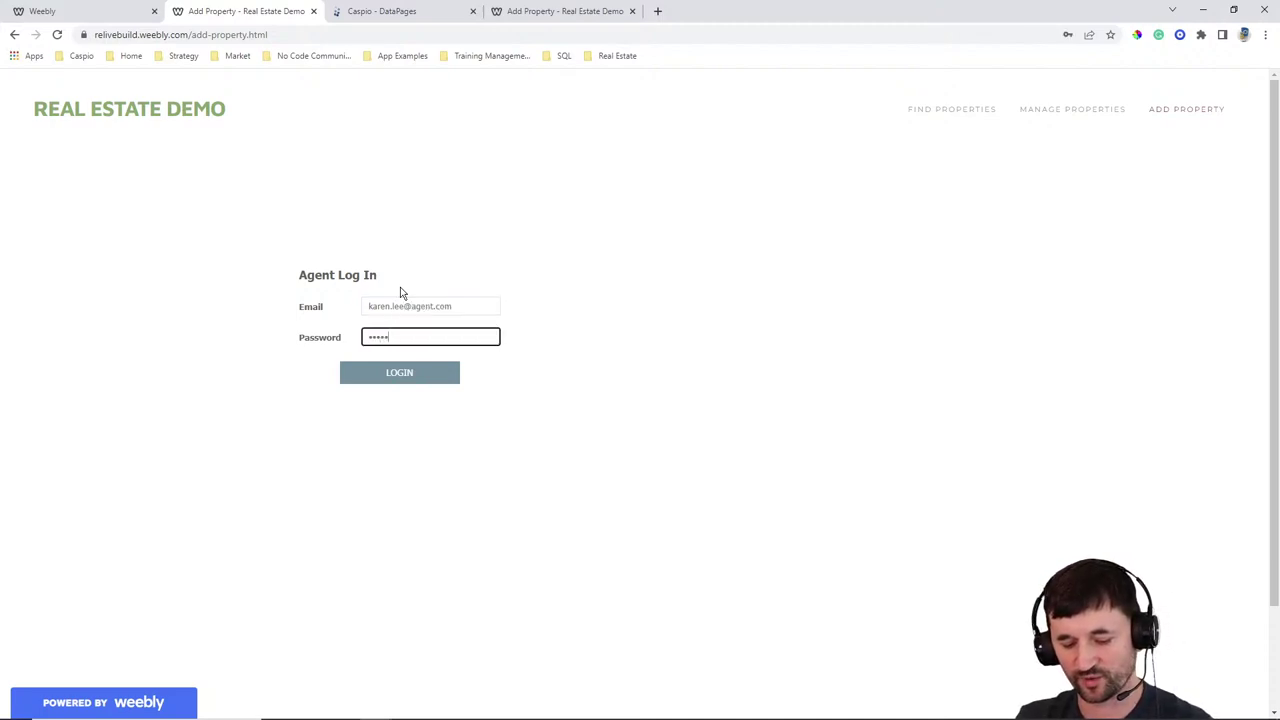
{"action": "left_click", "coordinate": [410, 374]}
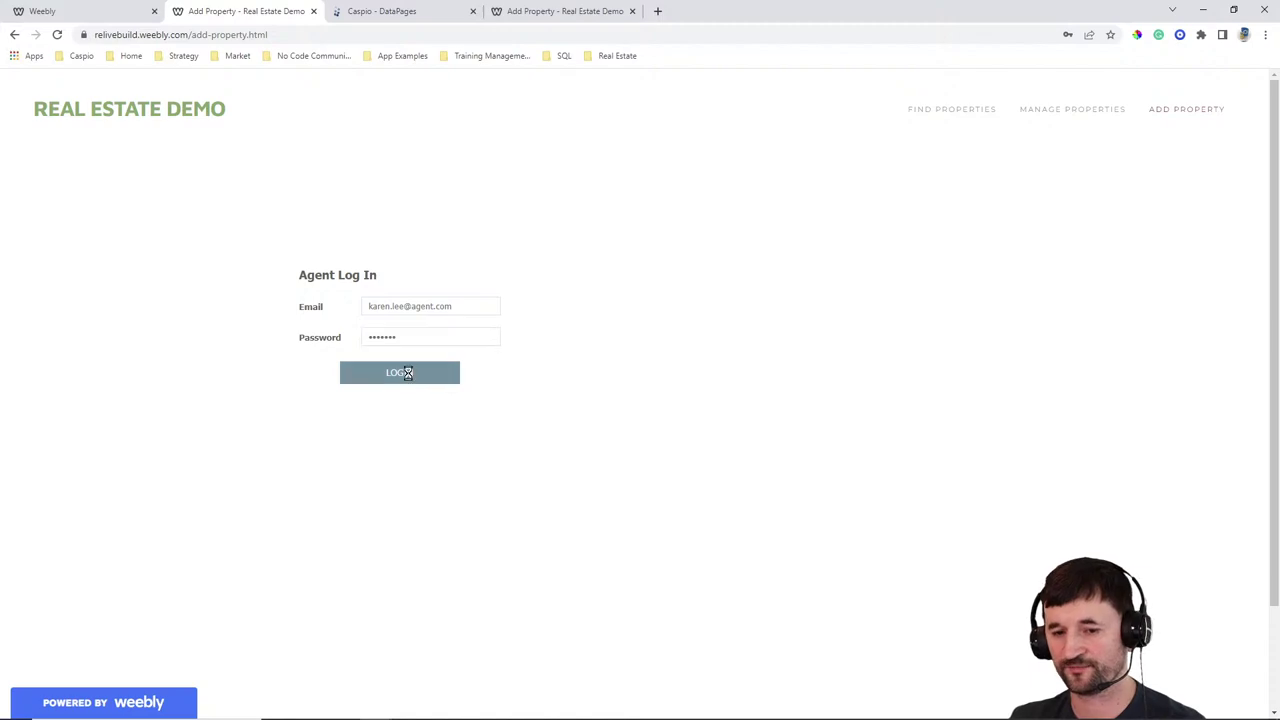
{"action": "left_click", "coordinate": [1048, 260]}
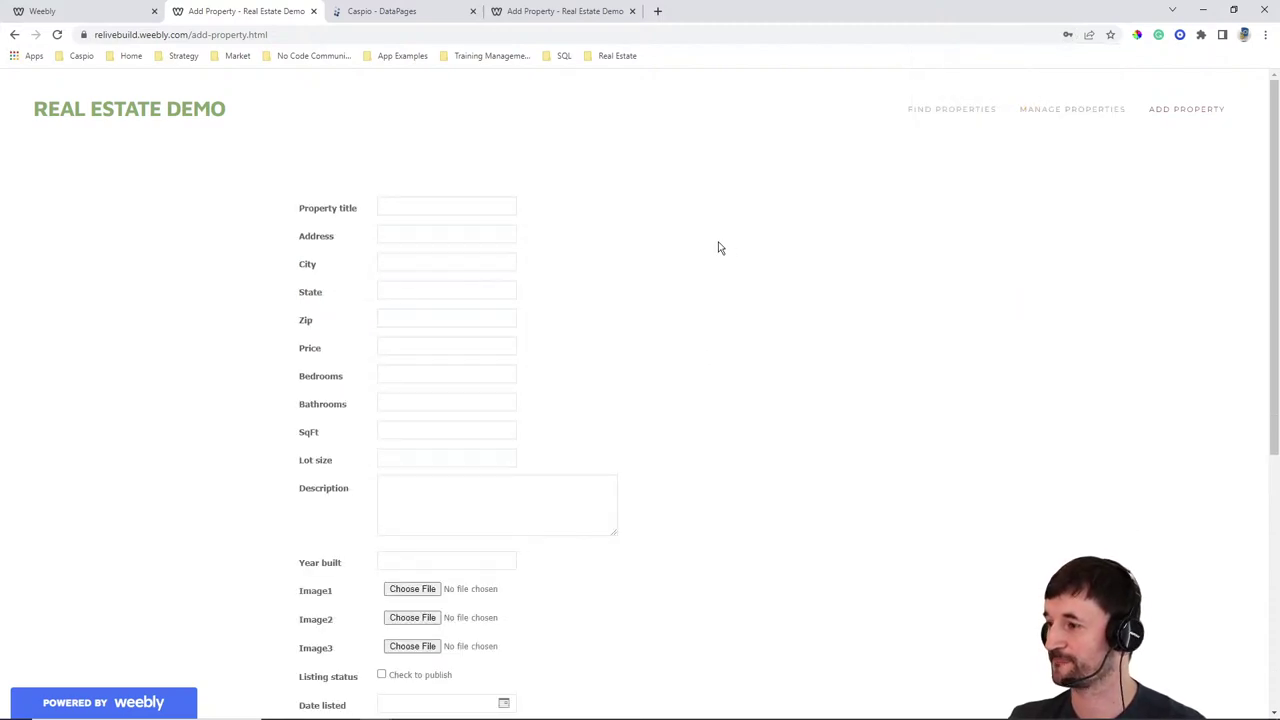
Enter title 'Beautiful New Home', address '123 sample street', city 'sample city', and price 1,500,000
{"action": "scroll", "coordinate": [640, 290], "scroll_direction": "down", "scroll_amount": 2}
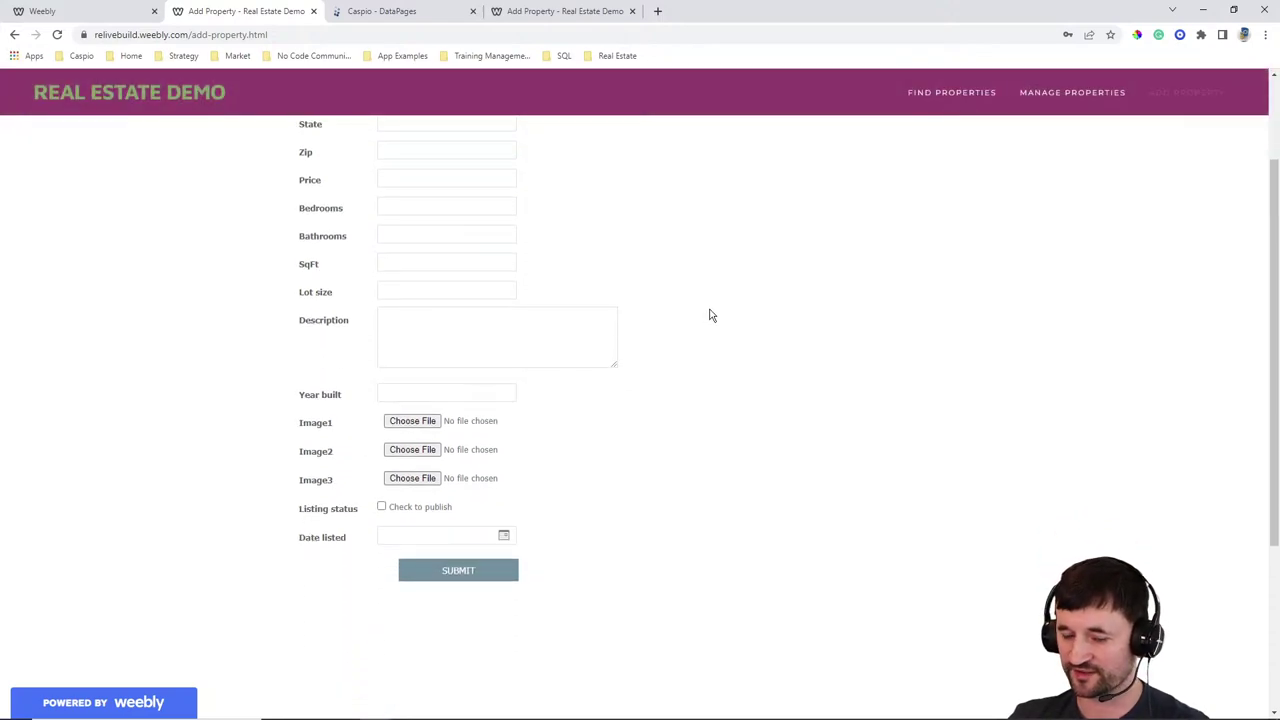
{"action": "scroll", "coordinate": [710, 316], "scroll_direction": "up", "scroll_amount": 2}
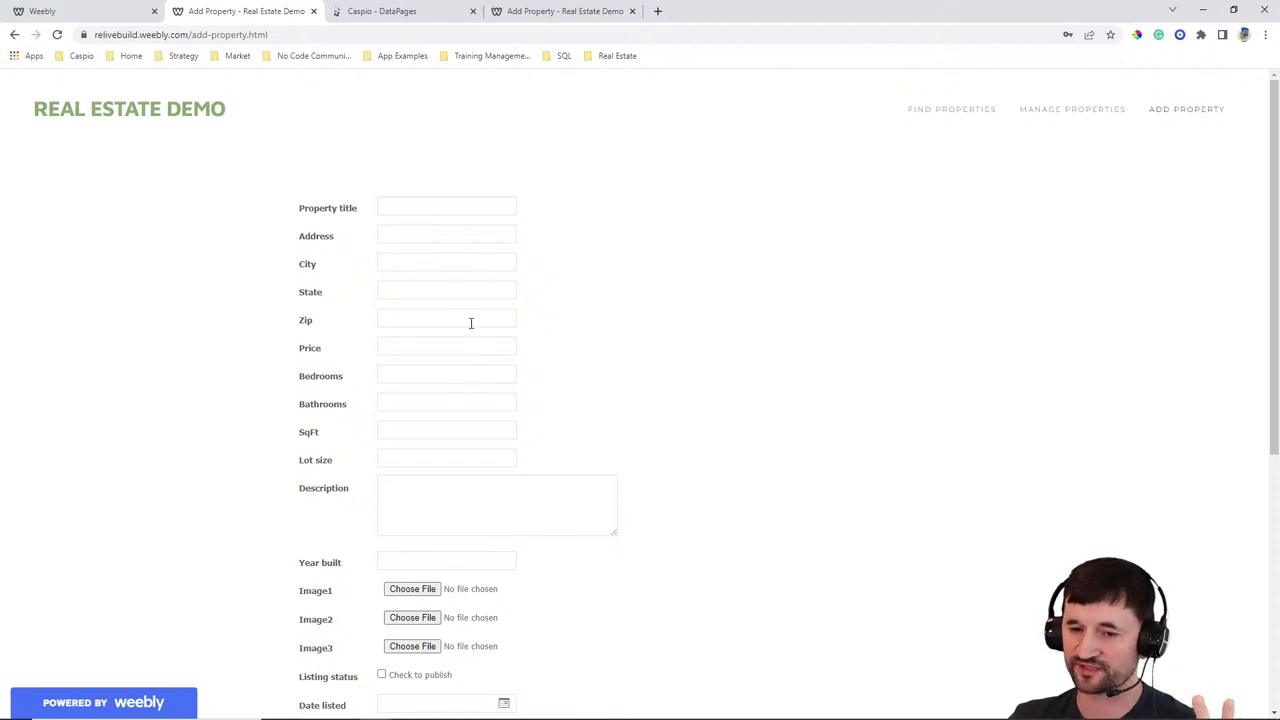
{"action": "left_click", "coordinate": [412, 206]}
{"action": "type", "text": "Bea"}
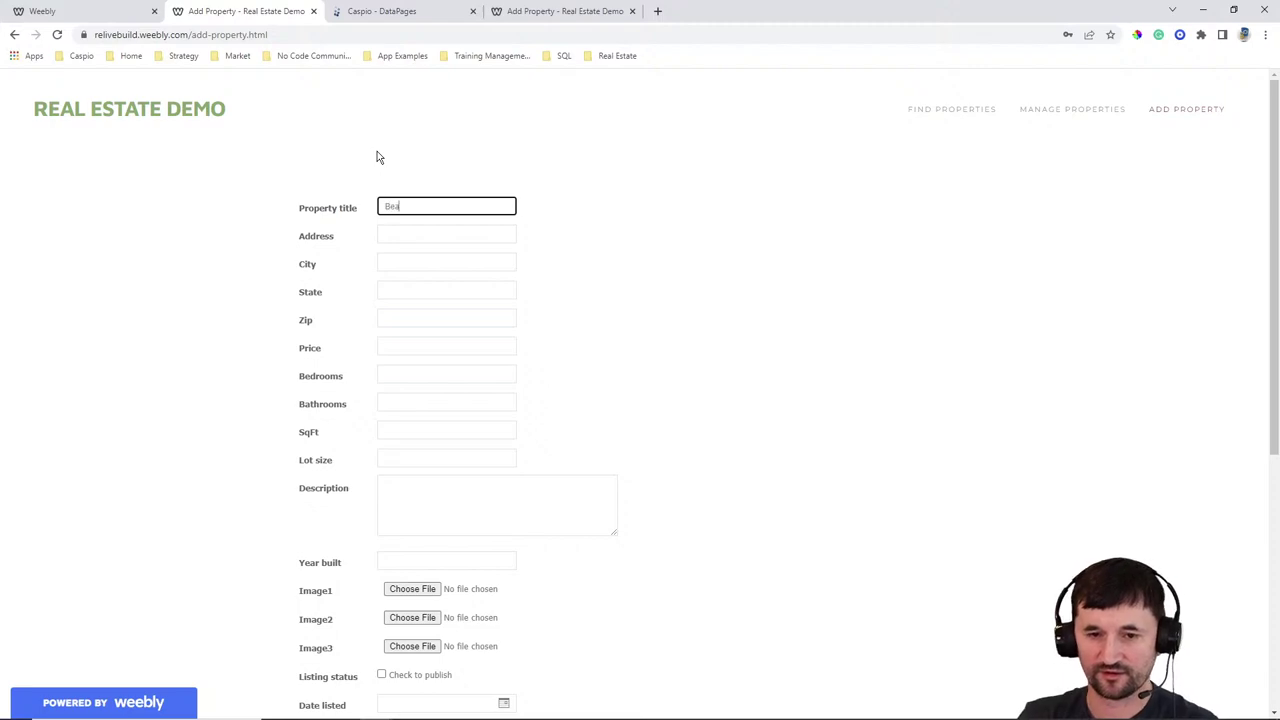
{"action": "type", "text": "utiful New Home"}
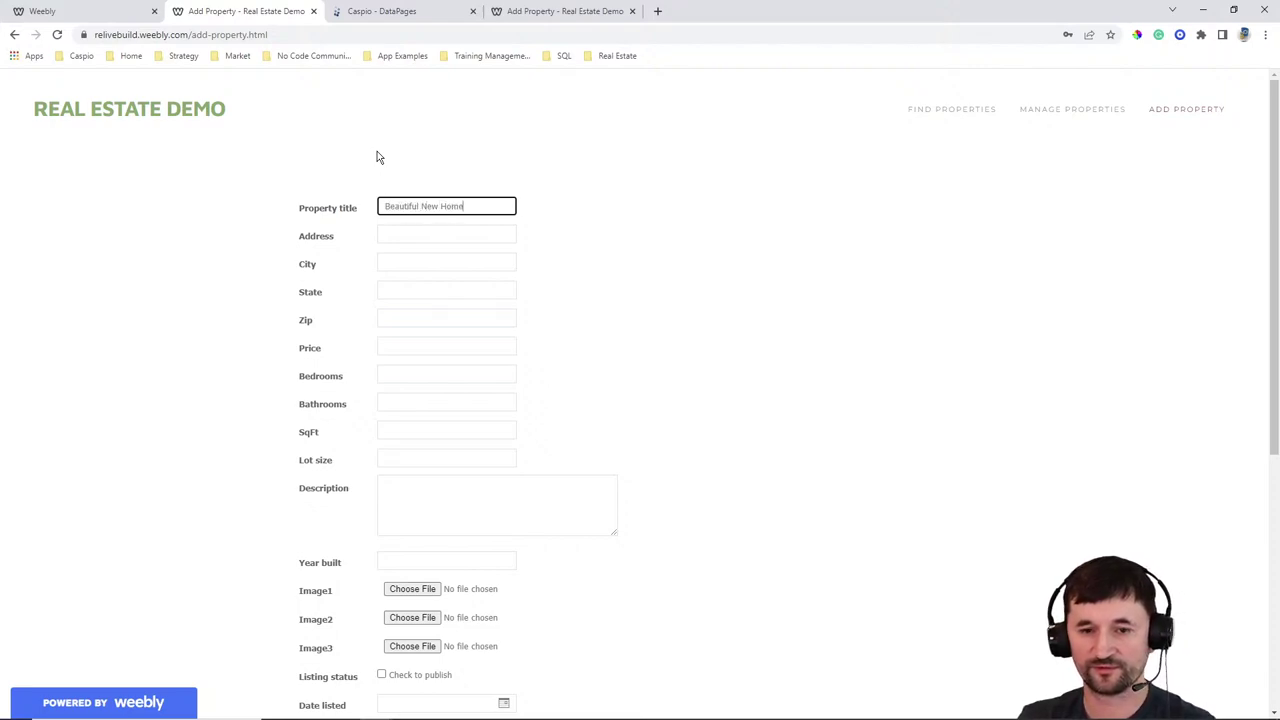
{"action": "key", "text": "Tab"}
{"action": "type", "text": "123 s"}
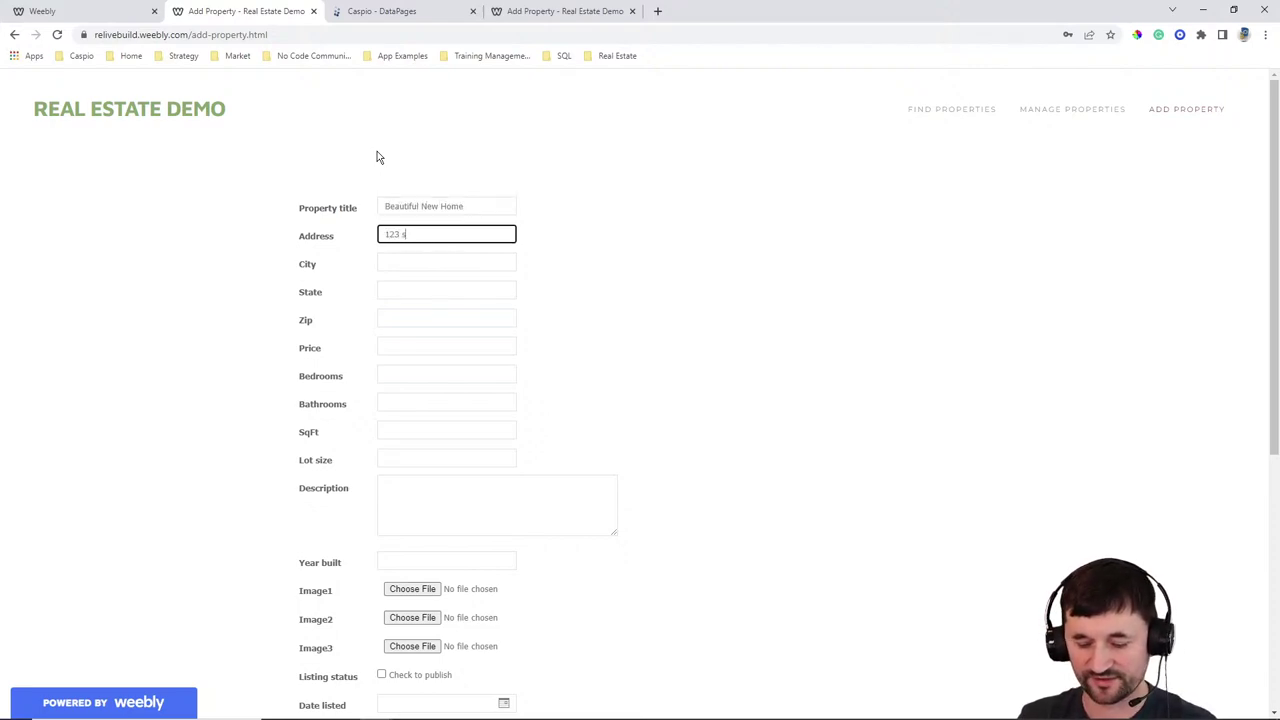
{"action": "type", "text": "ample street"}
{"action": "key", "text": "Tab"}
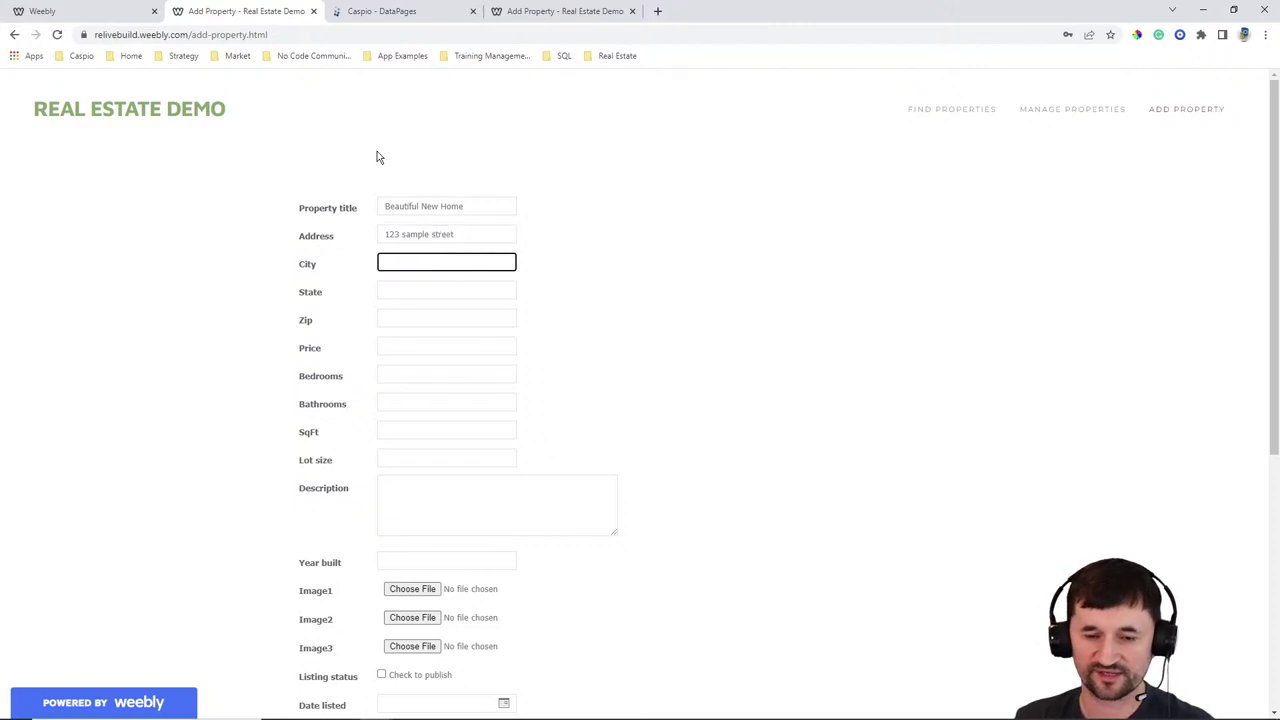
{"action": "type", "text": "sample city"}
{"action": "key", "text": "Tab"}
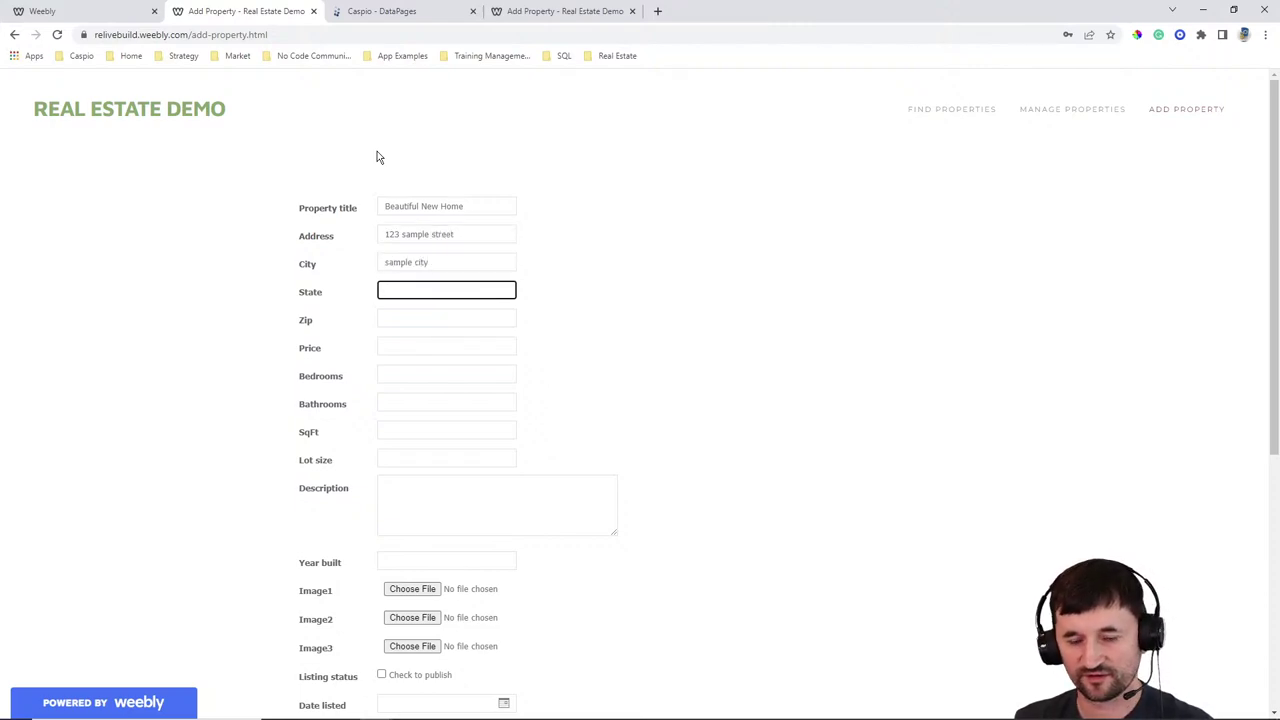
{"action": "key", "text": "Tab"}
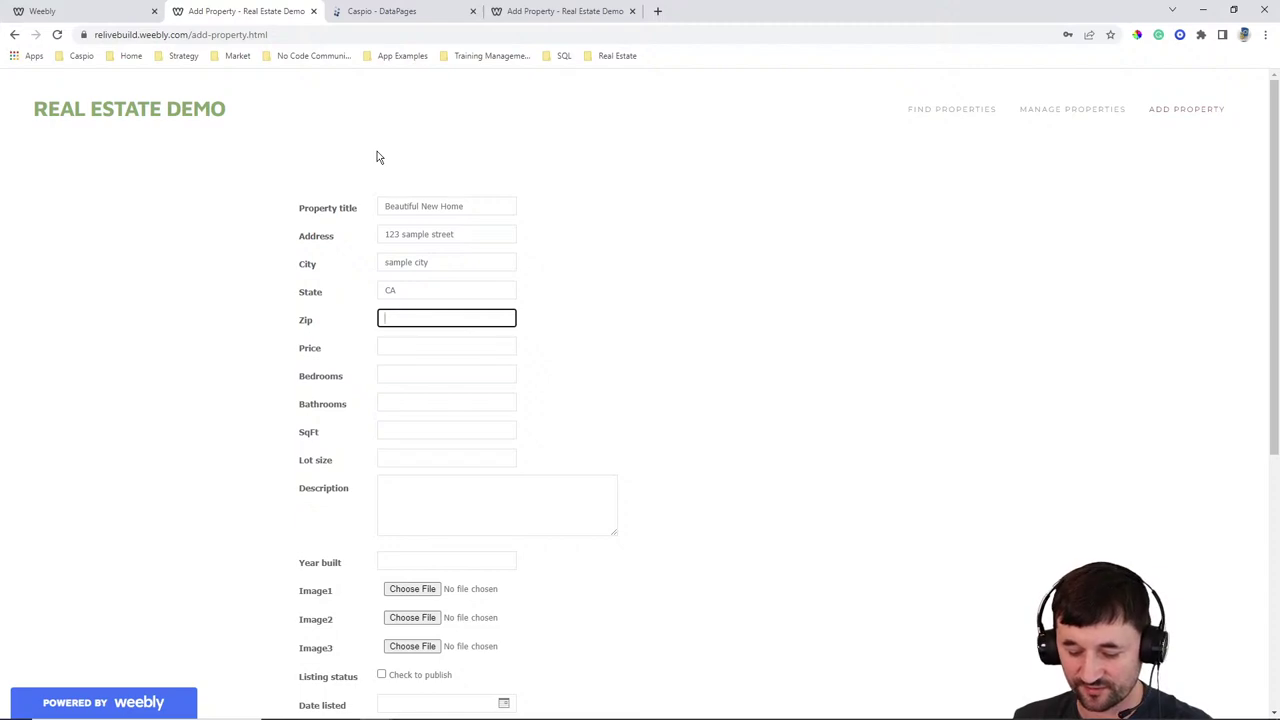
{"action": "key", "text": "Tab"}
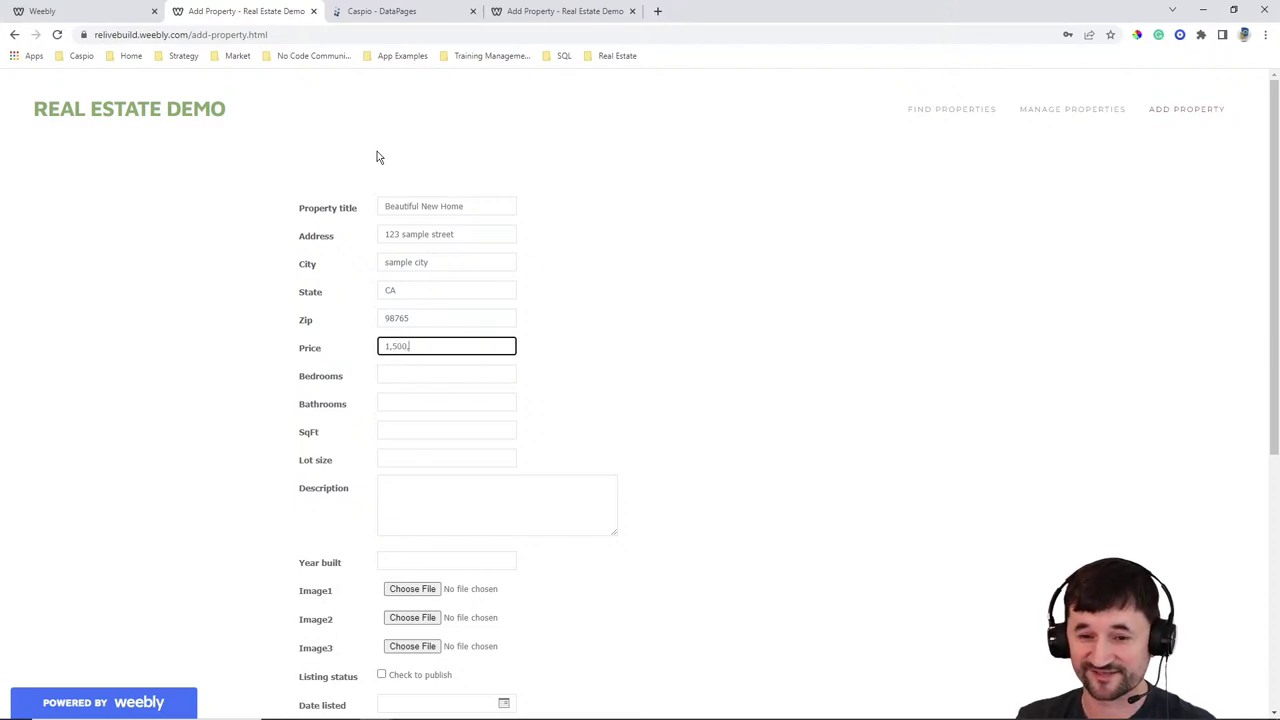
{"action": "type", "text": "1,500,000"}
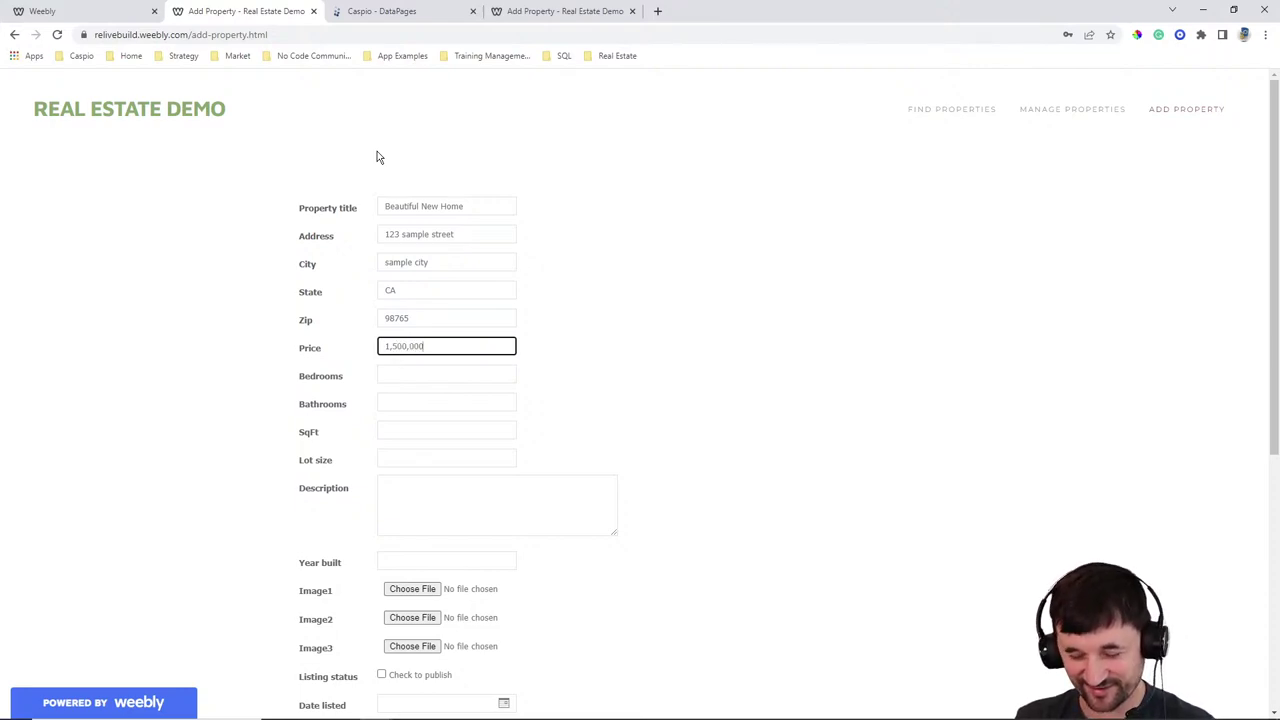
Enter 3 bedrooms, lot size 4000, and describe the seller requiring no contingencies and cash payment
{"action": "key", "text": "Tab"}
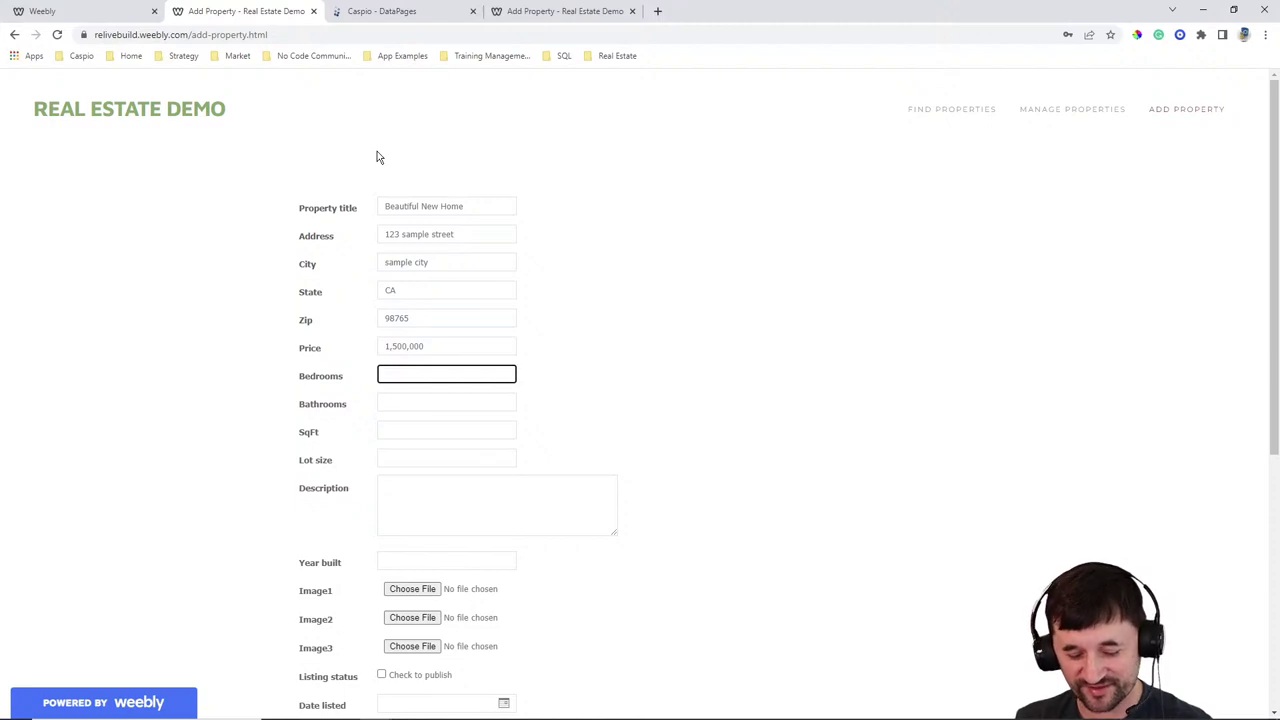
{"action": "type", "text": "3"}
{"action": "key", "text": "Tab"}
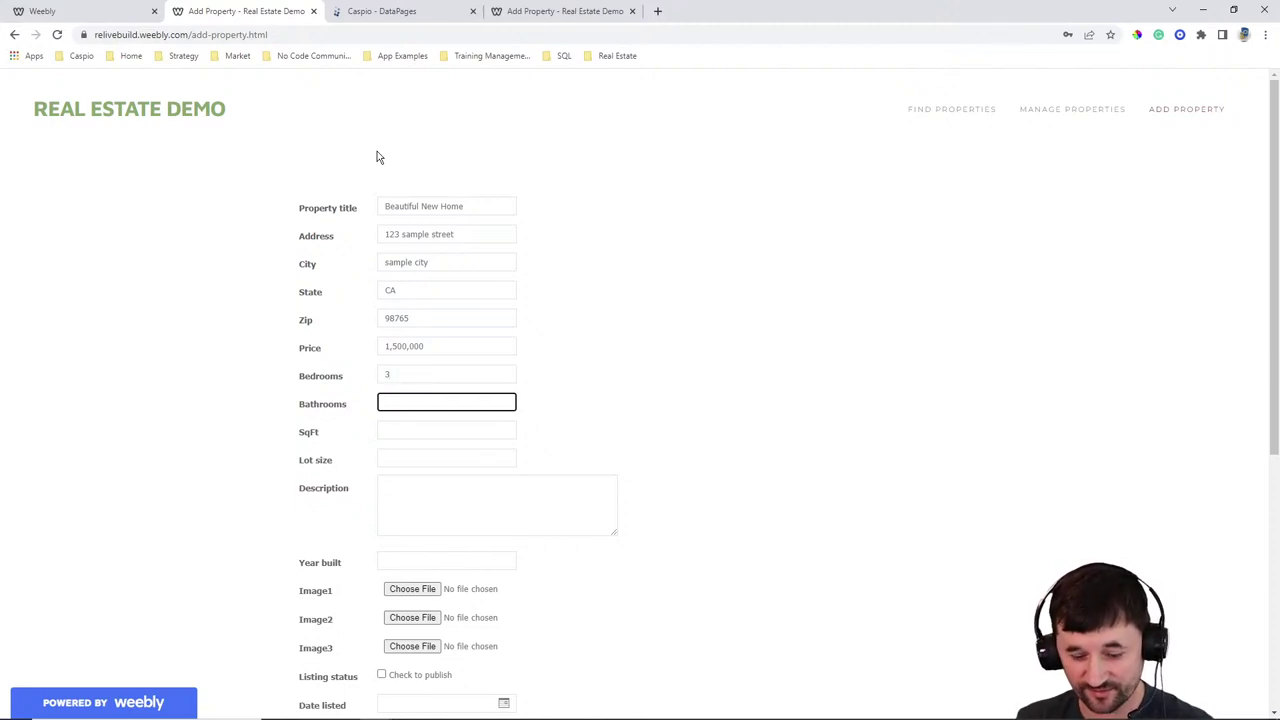
{"action": "key", "text": "Tab"}
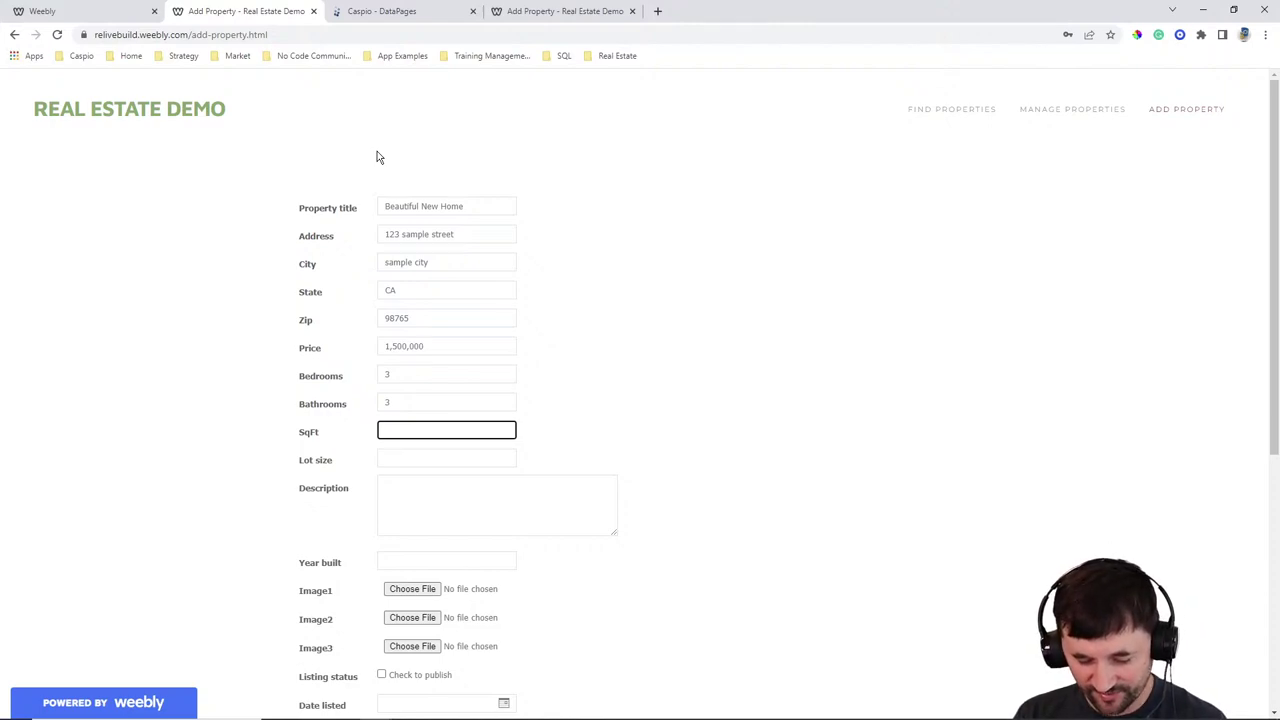
{"action": "key", "text": "Tab"}
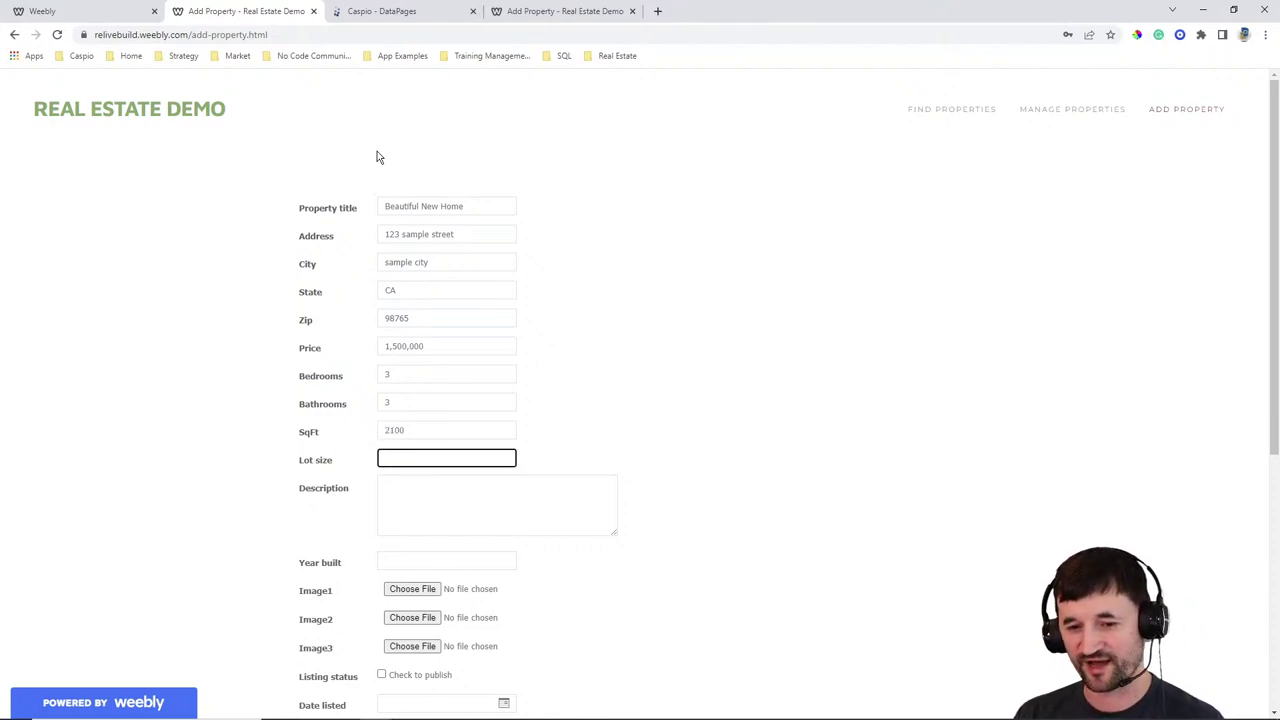
{"action": "type", "text": "4"}
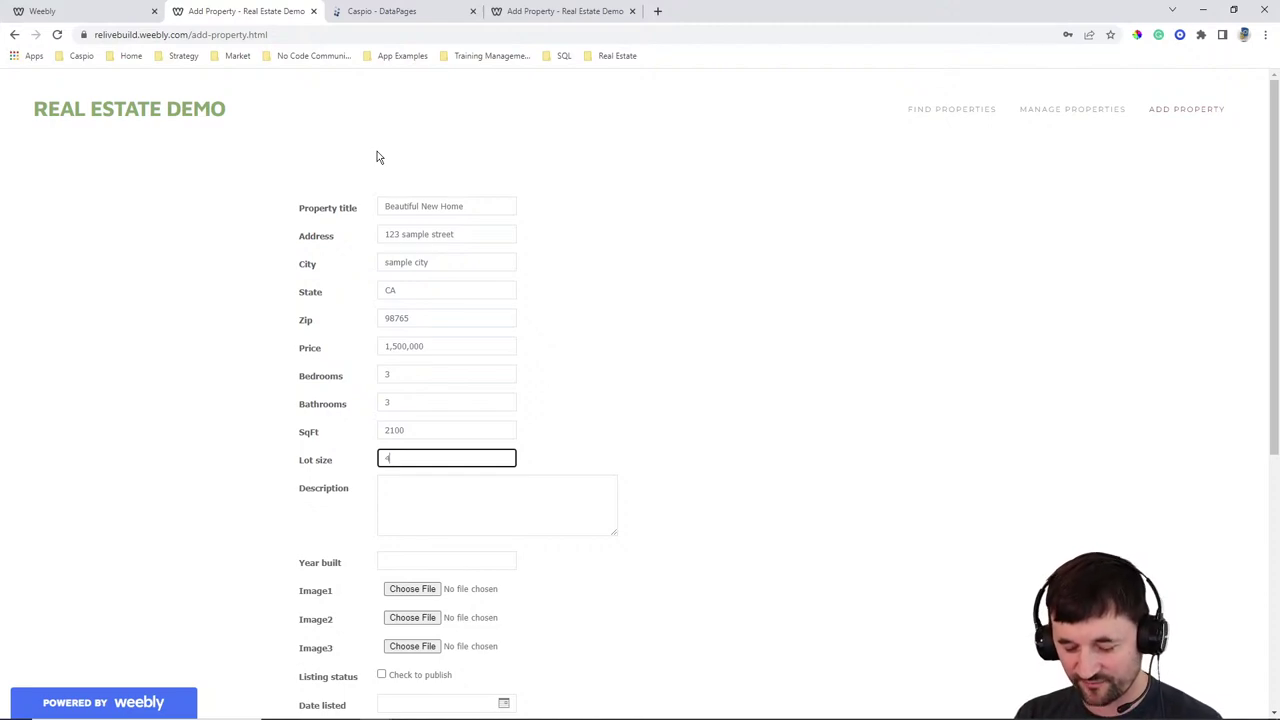
{"action": "type", "text": "000"}
{"action": "key", "text": "Tab"}
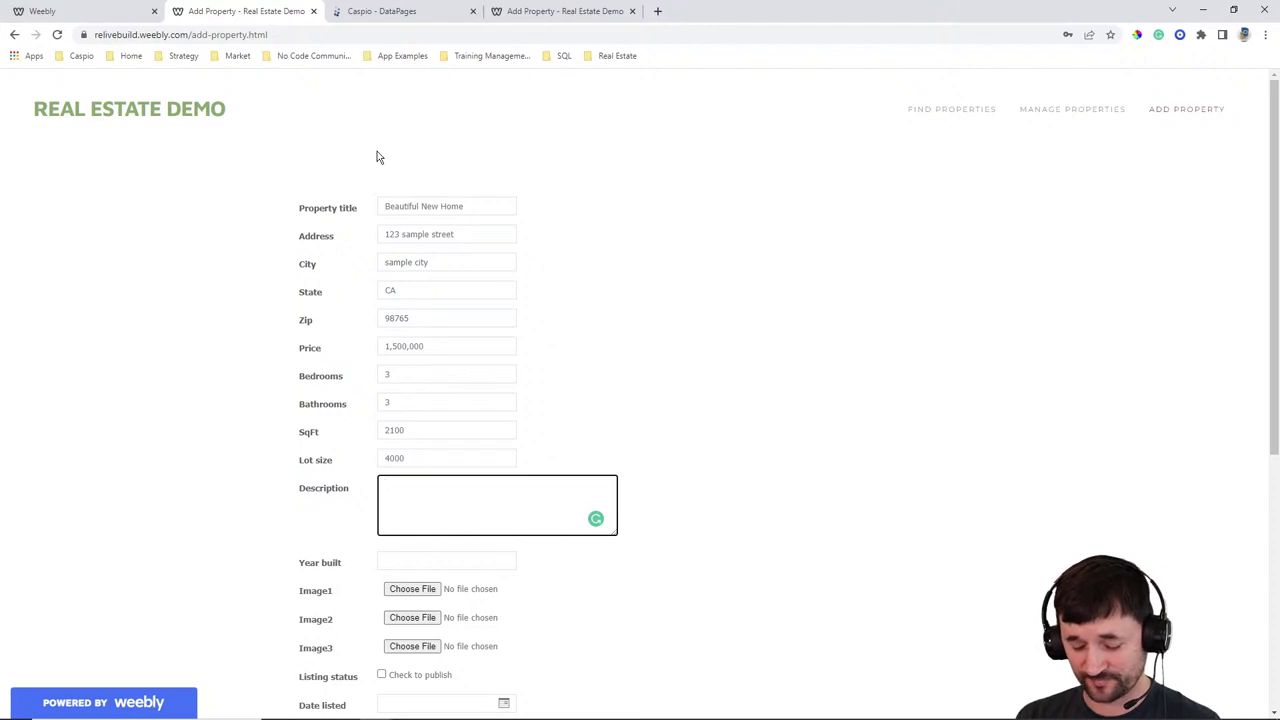
{"action": "type", "text": "The seller is saying i fyou war"}
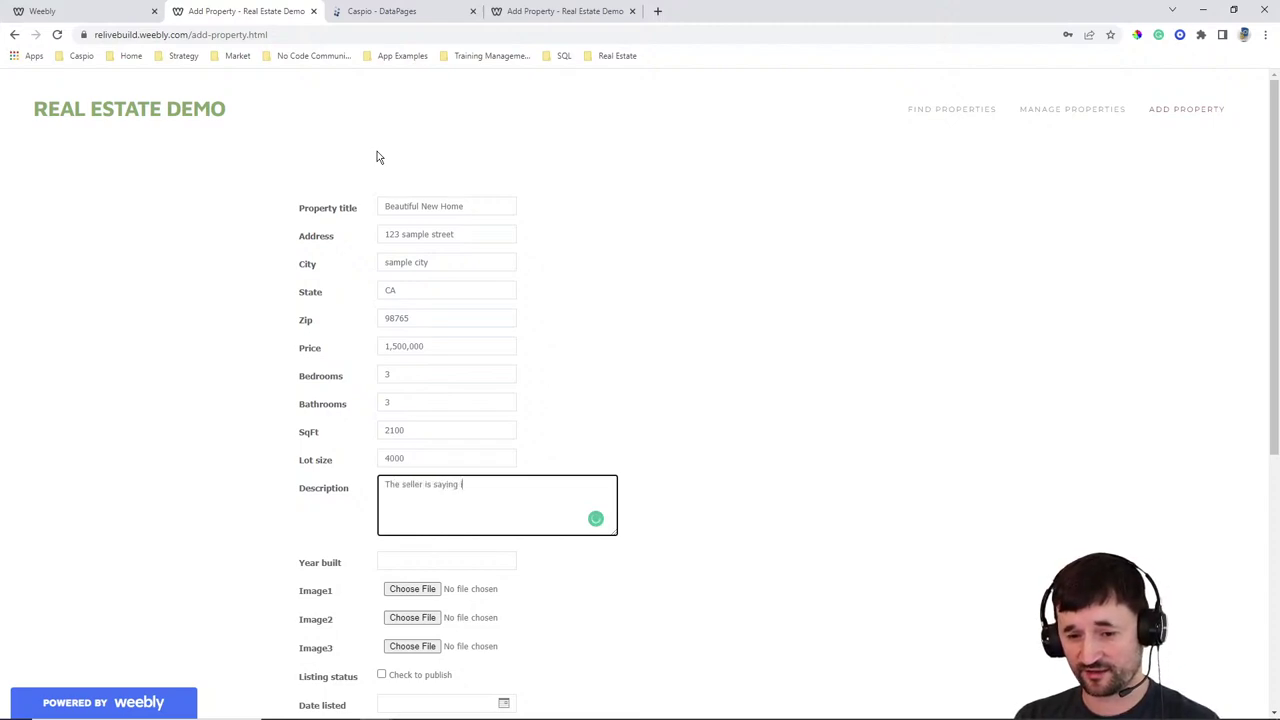
{"action": "key", "text": "BackSpace"}
{"action": "key", "text": "BackSpace"}
{"action": "key", "text": "BackSpace"}
{"action": "key", "text": "BackSpace"}
{"action": "key", "text": "BackSpace"}
{"action": "key", "text": "BackSpace"}
{"action": "key", "text": "BackSpace"}
{"action": "key", "text": "BackSpace"}
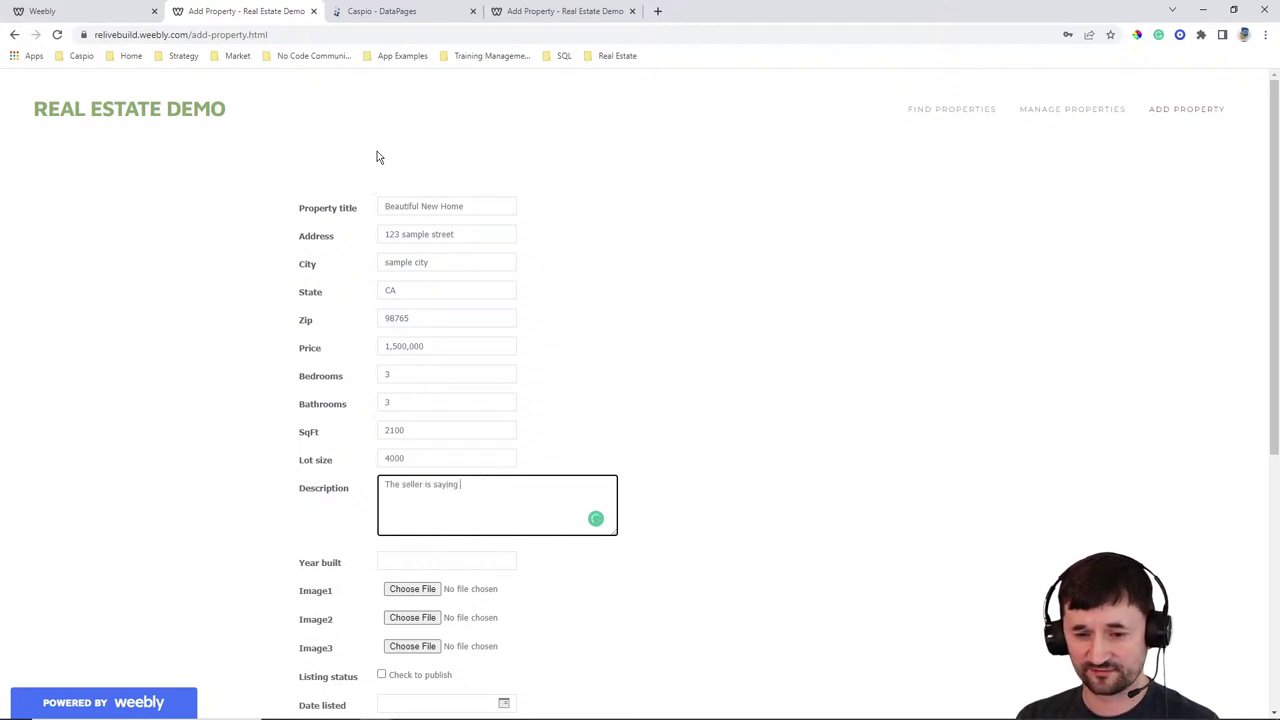
{"action": "type", "text": "if you want this house yo"}
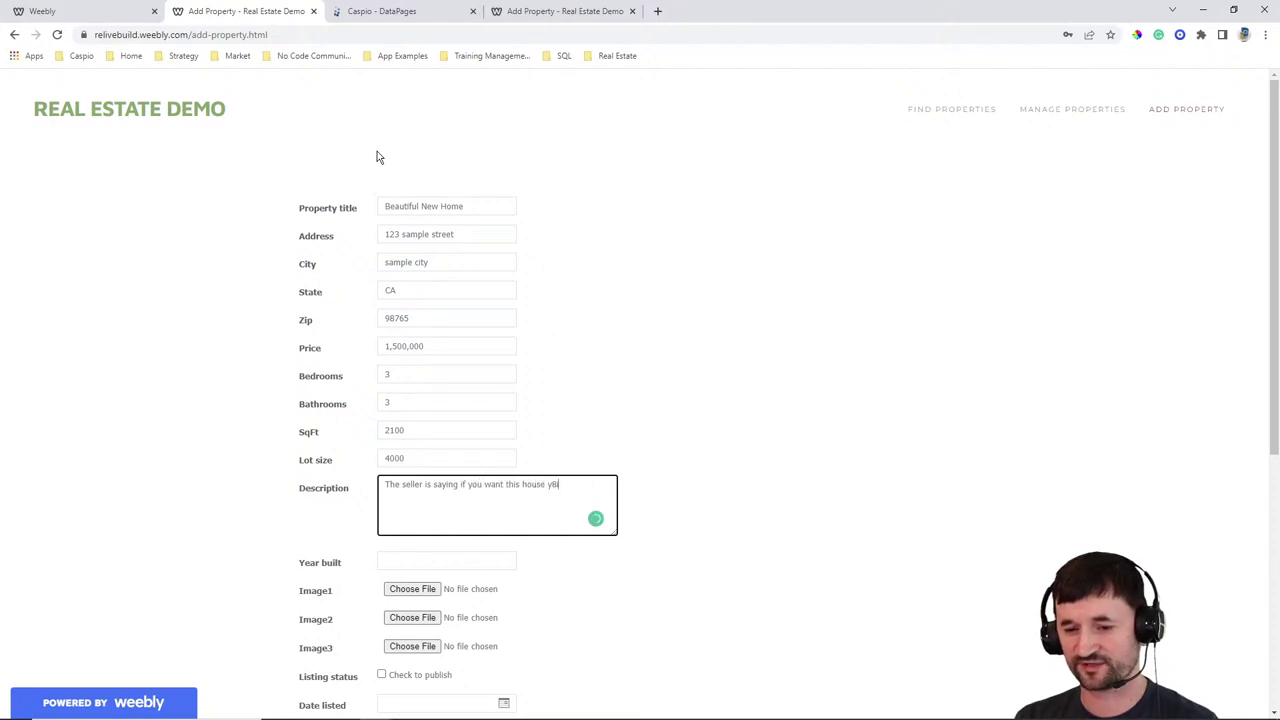
{"action": "type", "text": "u'll have"}
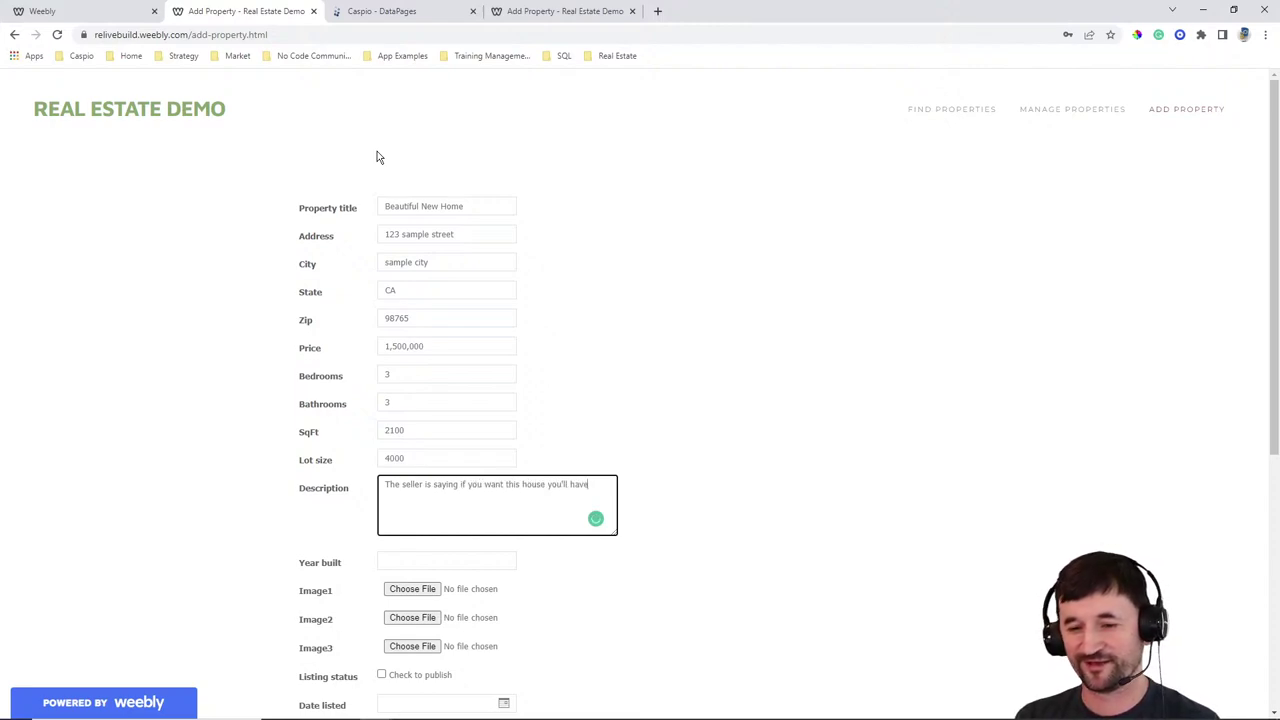
{"action": "type", "text": " to remove all con"}
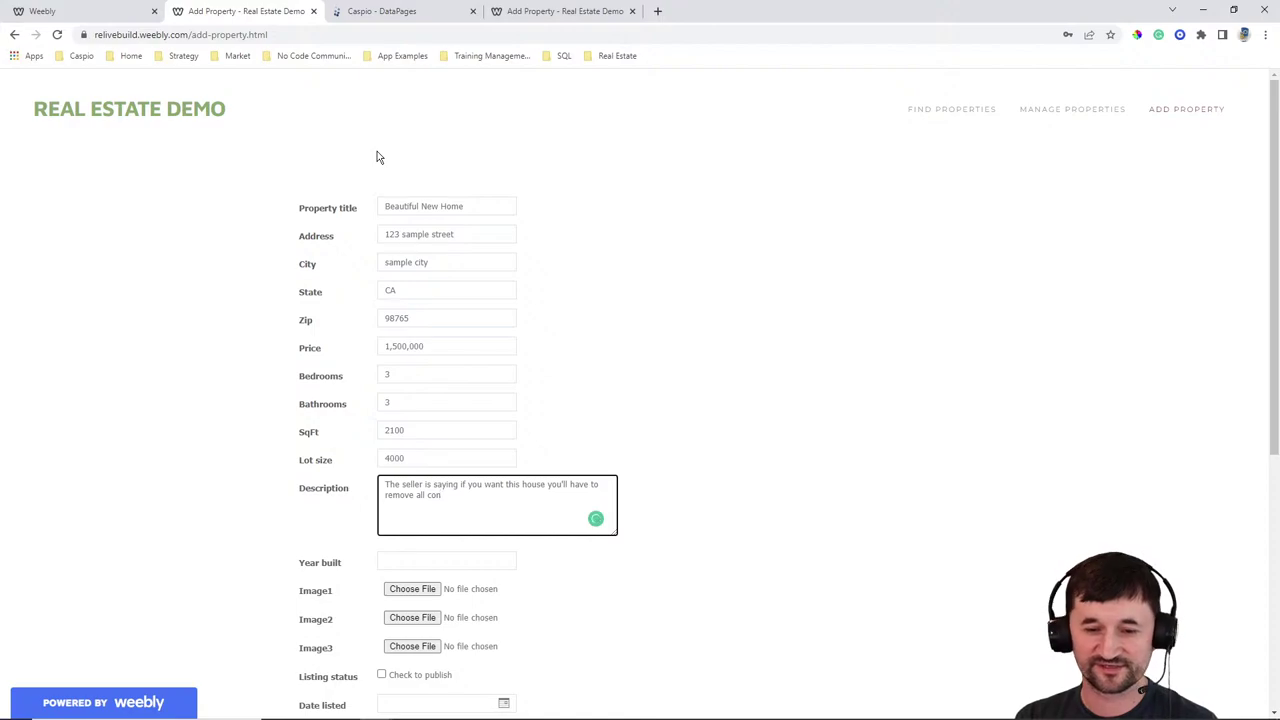
{"action": "type", "text": "ting"}
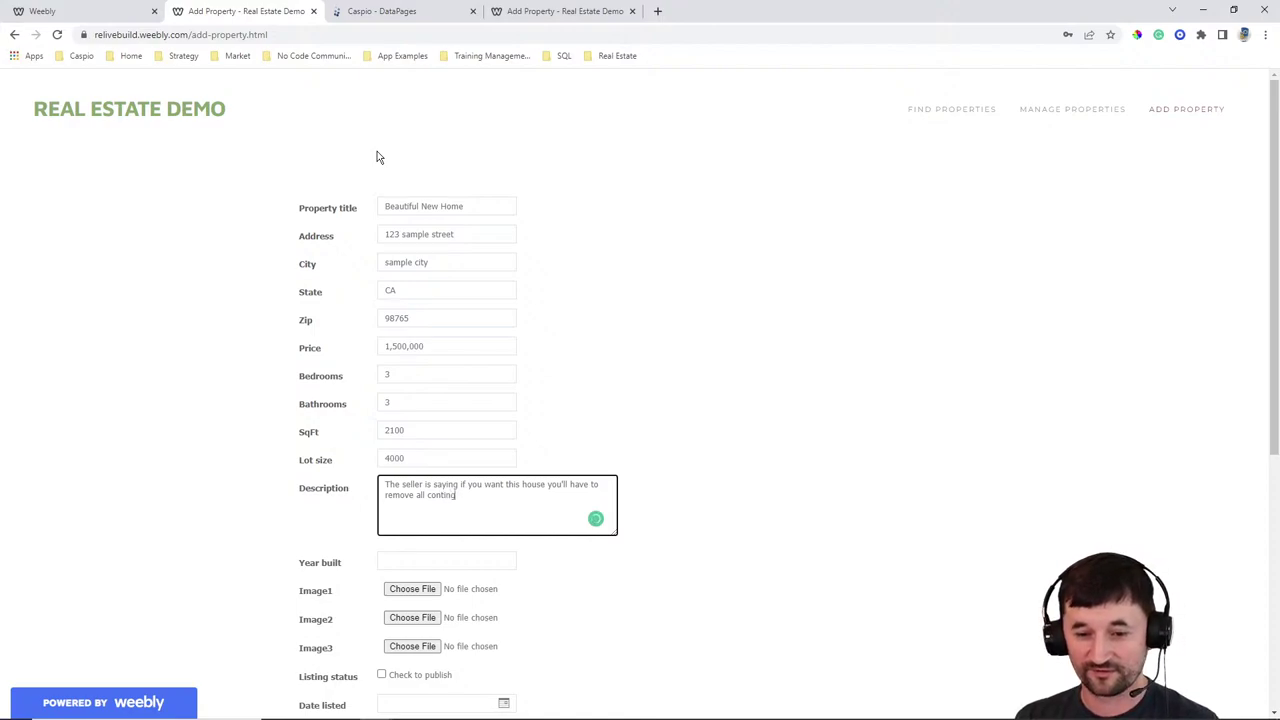
{"action": "type", "text": "encies arnd pay "}
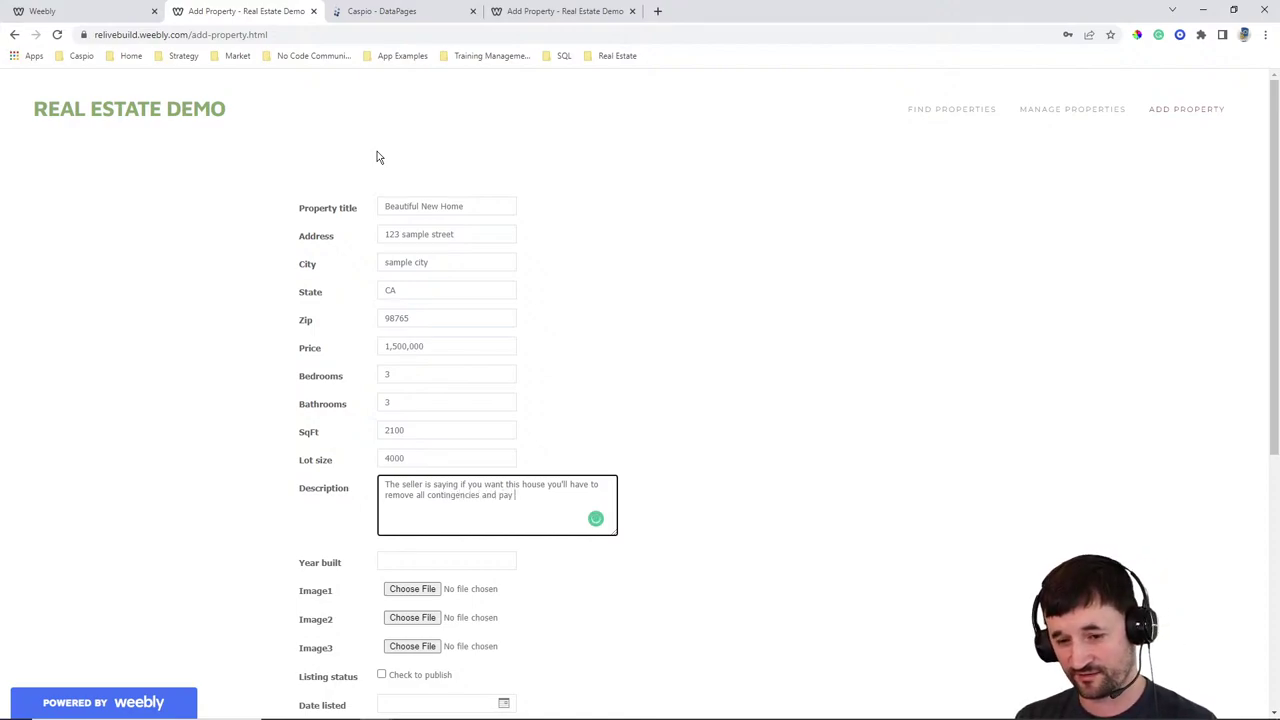
{"action": "type", "text": "with cash."}
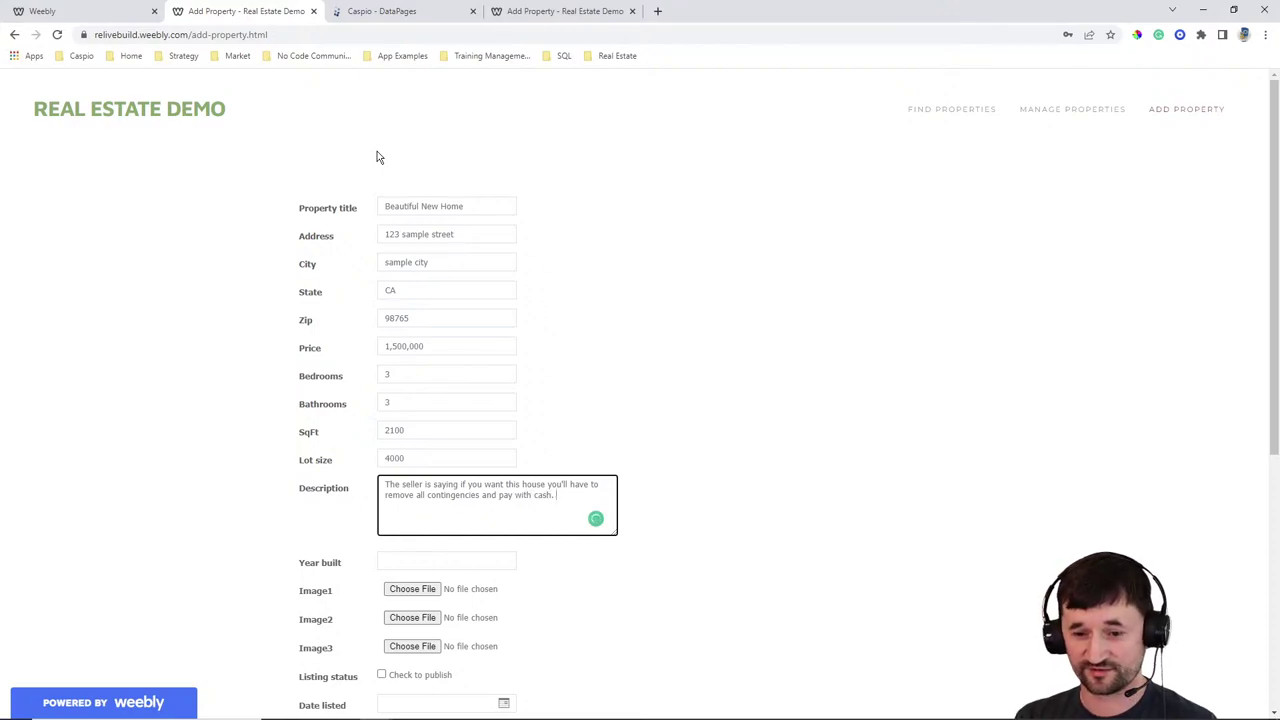
{"action": "type", "text": " No expections."}
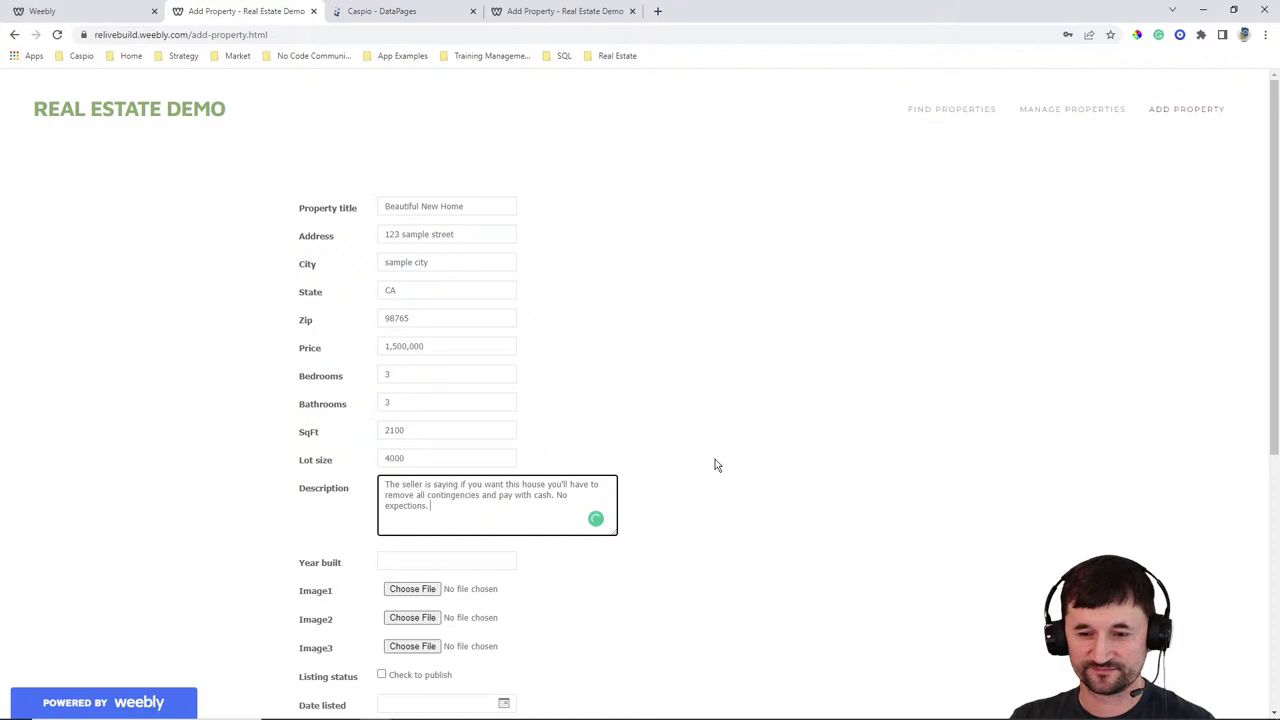
Enter 1990 as Year built and attach the im-514318 house photo as Image1
{"action": "scroll", "coordinate": [712, 455], "scroll_direction": "down", "scroll_amount": 1}
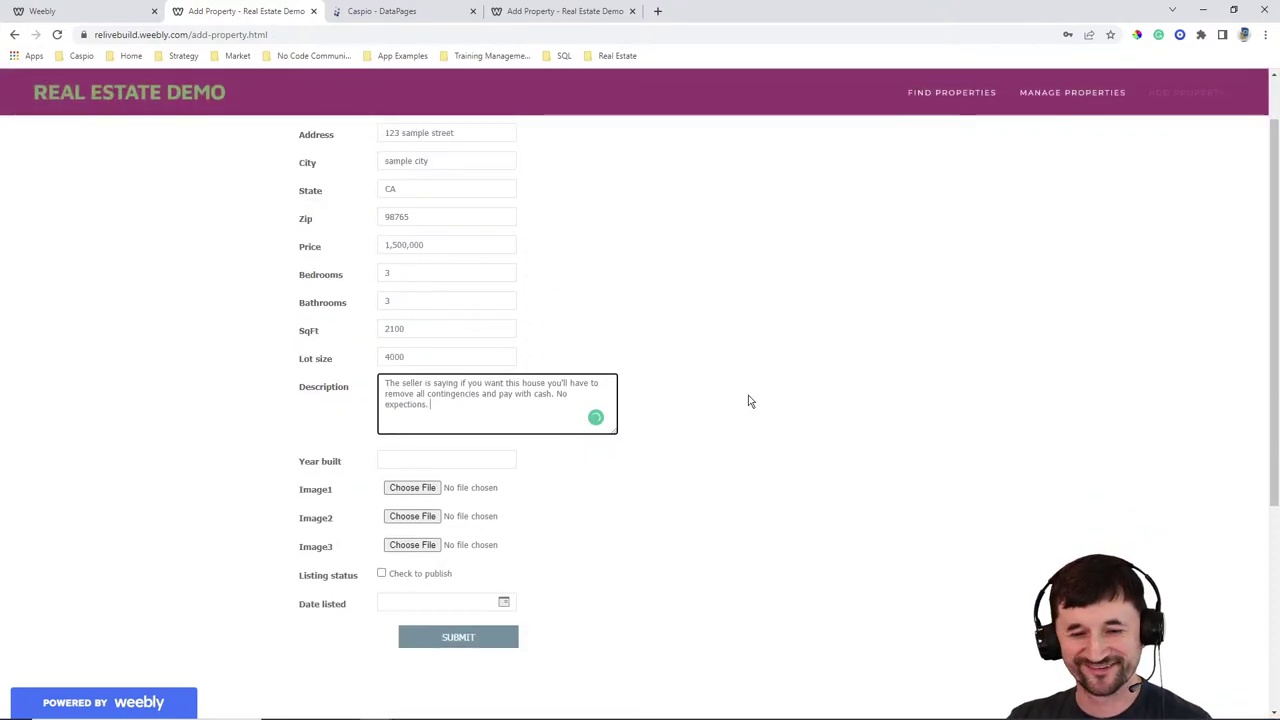
{"action": "left_click", "coordinate": [460, 461]}
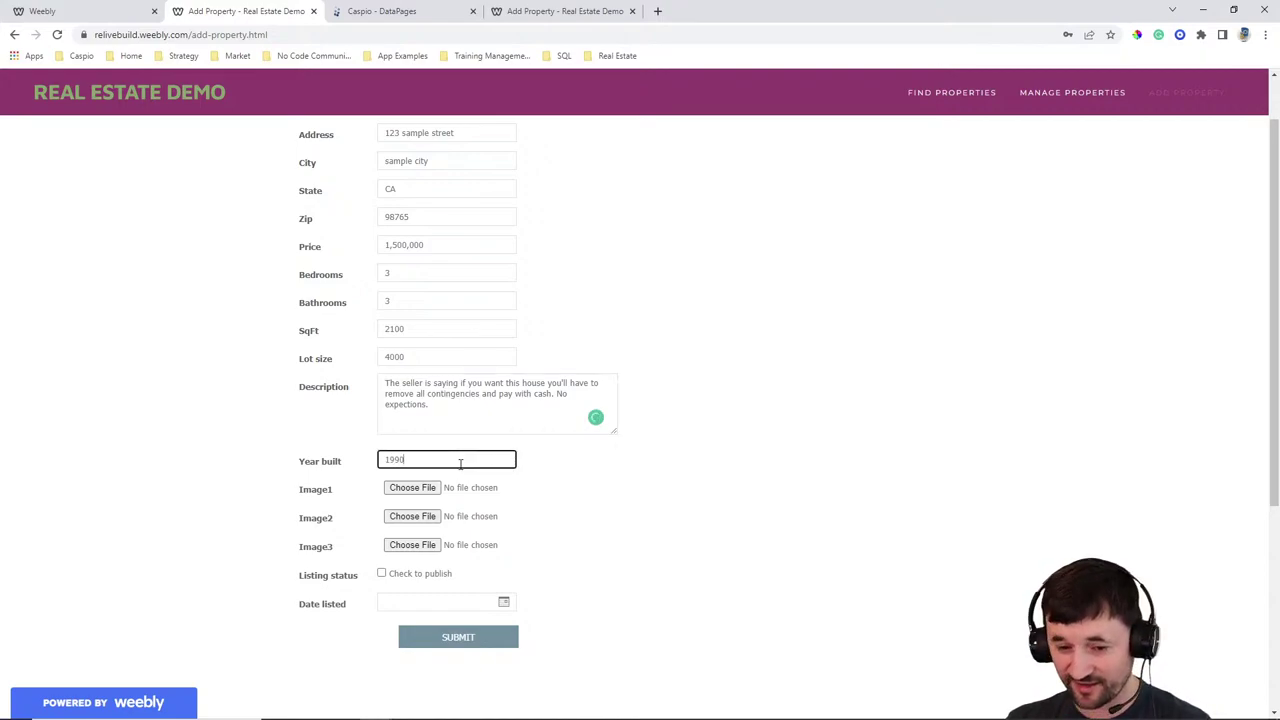
{"action": "left_click", "coordinate": [427, 489]}
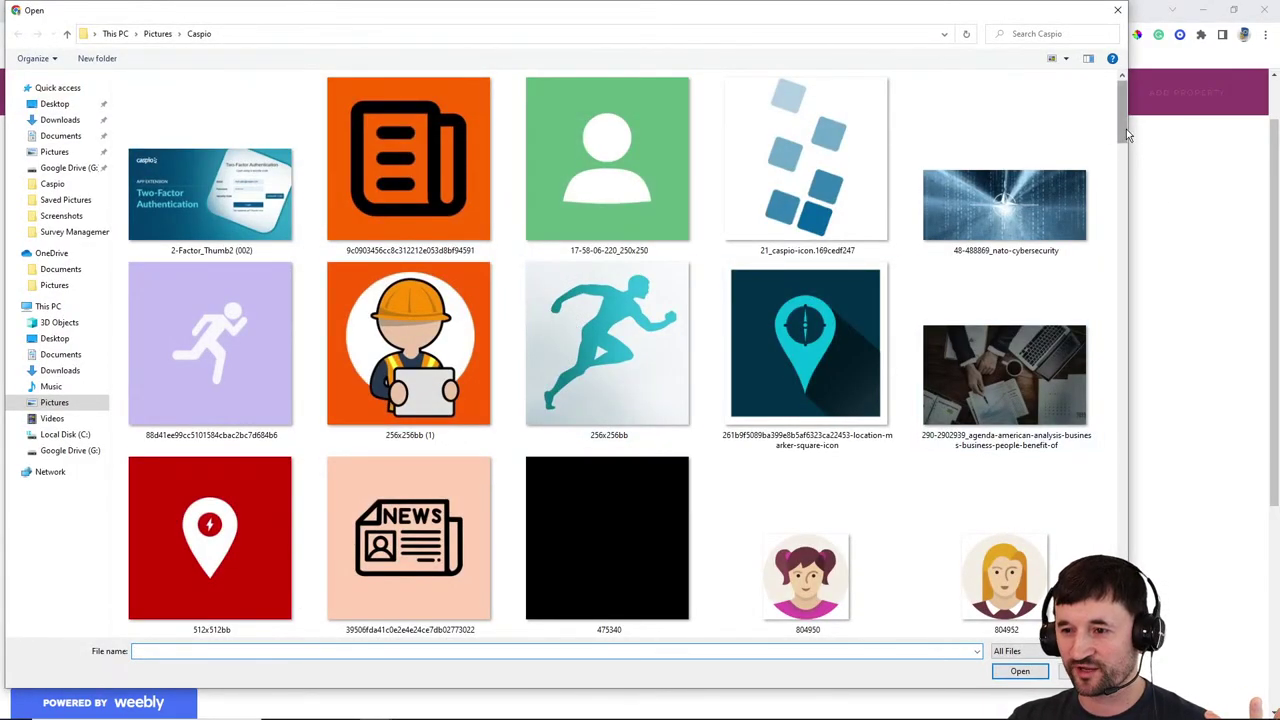
{"action": "left_click_drag", "start_coordinate": [1126, 129], "coordinate": [1137, 357]}
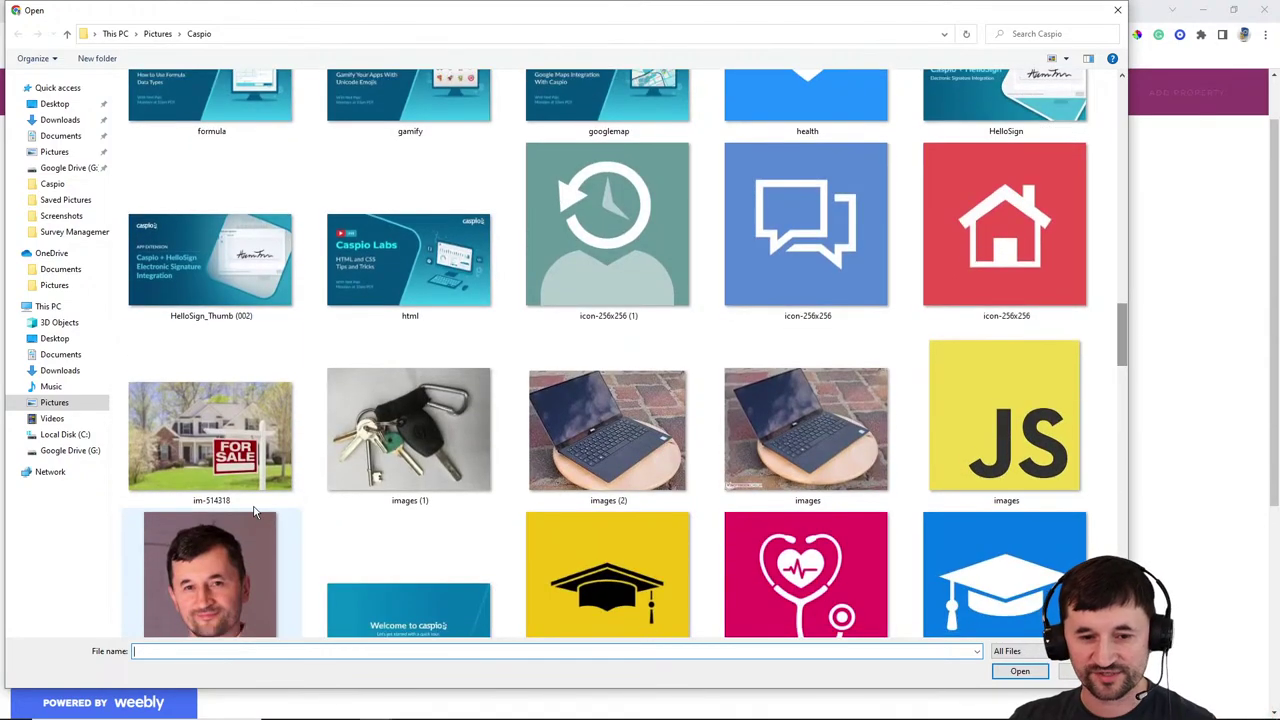
{"action": "double_click", "coordinate": [209, 439]}
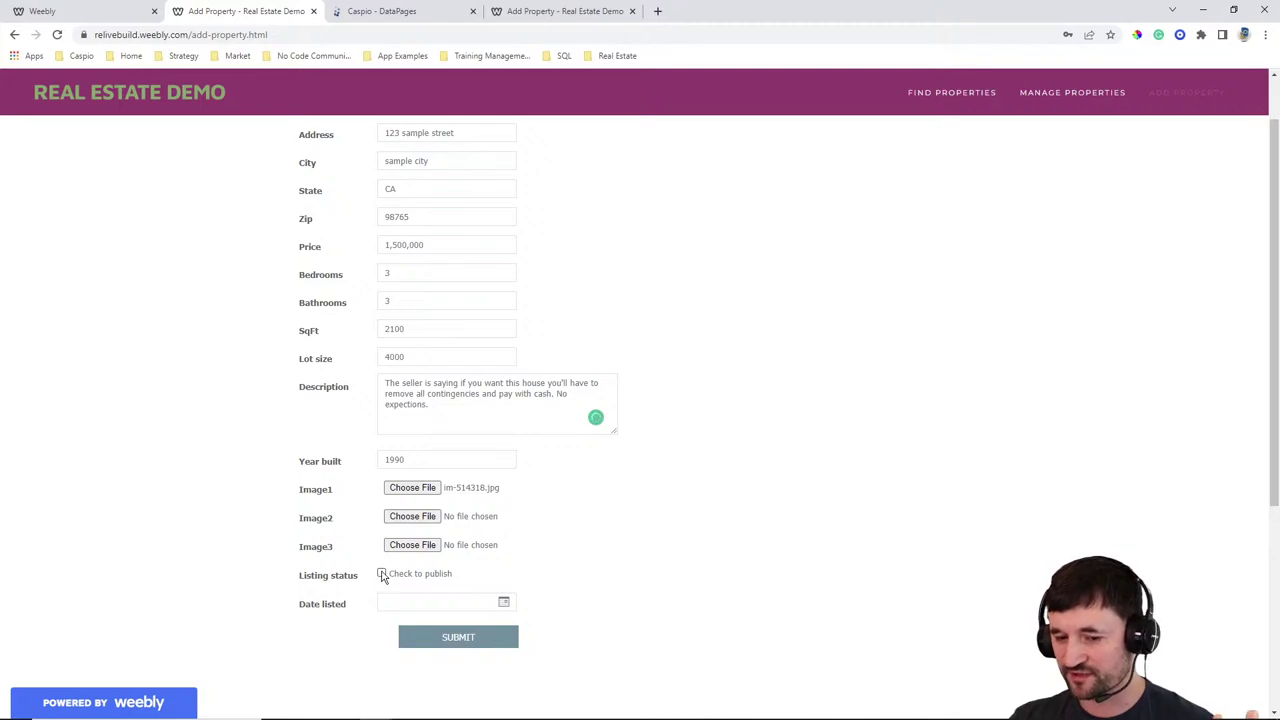
Tick Check to publish, set the listing date to 05/23/2022, and submit the listing
{"action": "left_click", "coordinate": [381, 574]}
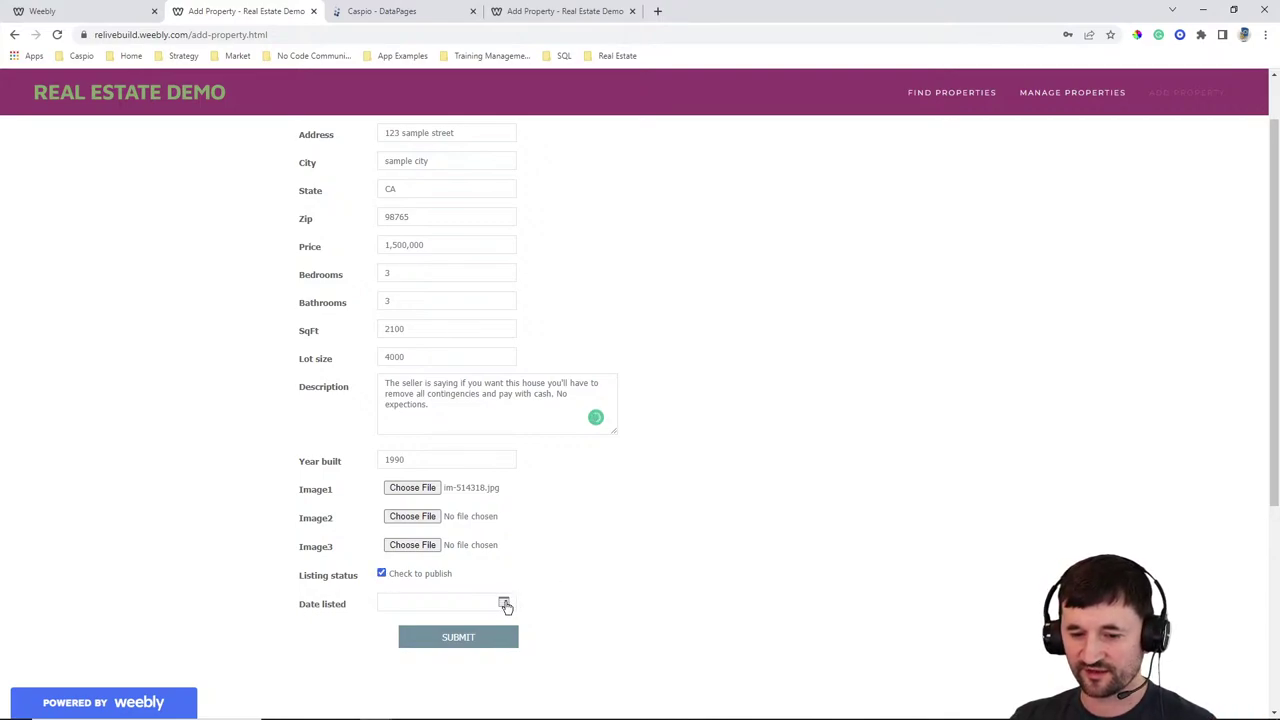
{"action": "left_click", "coordinate": [503, 602]}
{"action": "scroll", "coordinate": [697, 531], "scroll_direction": "down", "scroll_amount": 2}
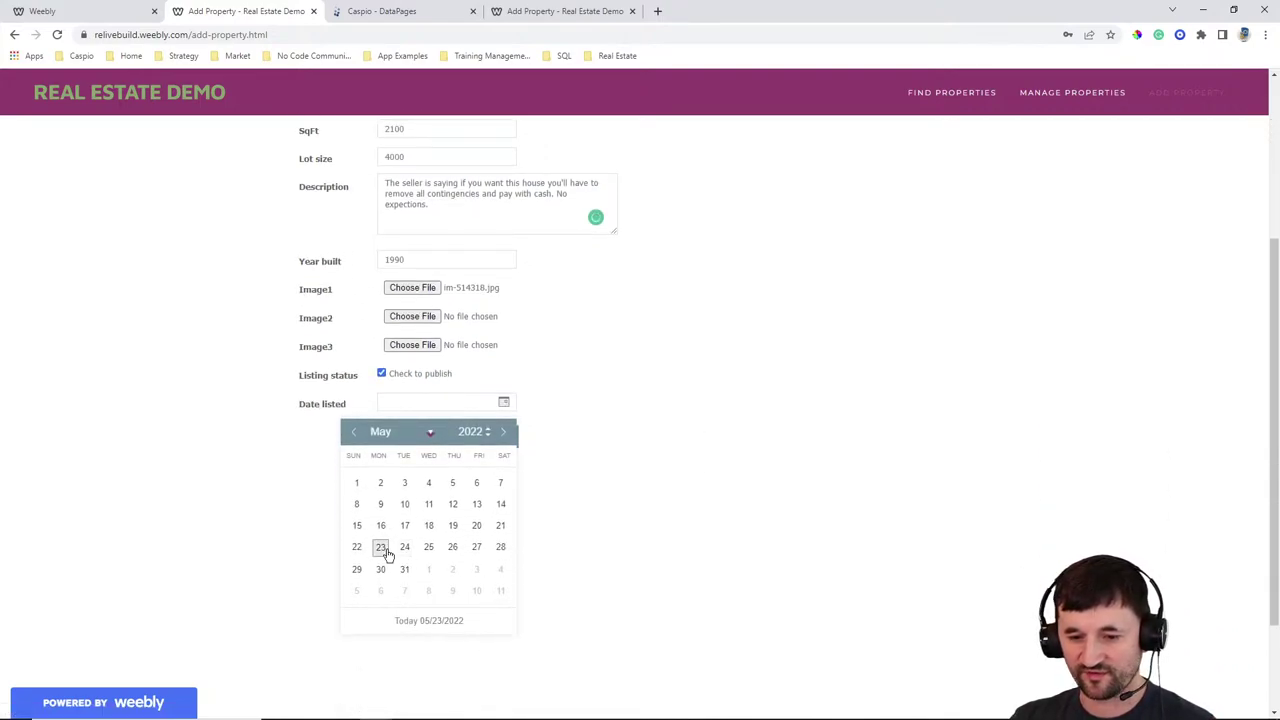
{"action": "left_click", "coordinate": [380, 547]}
{"action": "left_click", "coordinate": [457, 440]}
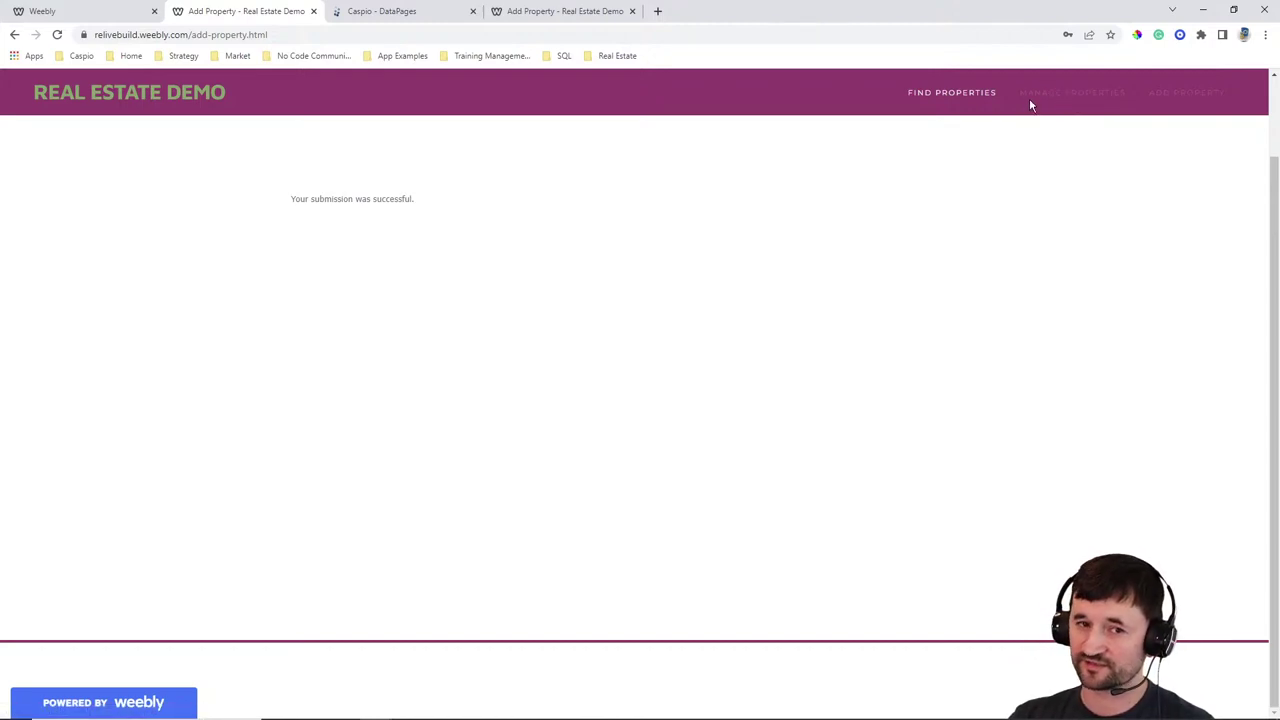
Start a new tabular report DataPage based on the RELive_tbl_properties table
{"action": "left_click", "coordinate": [421, 12]}
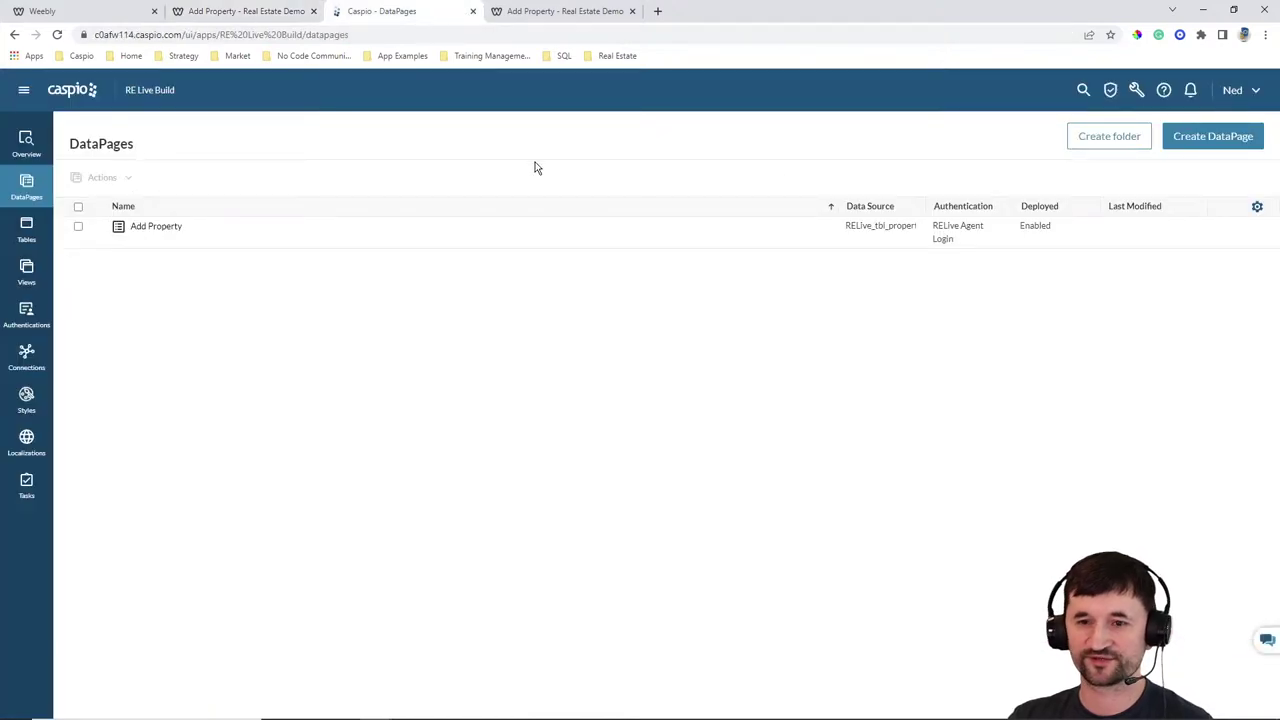
{"action": "left_click", "coordinate": [1215, 142]}
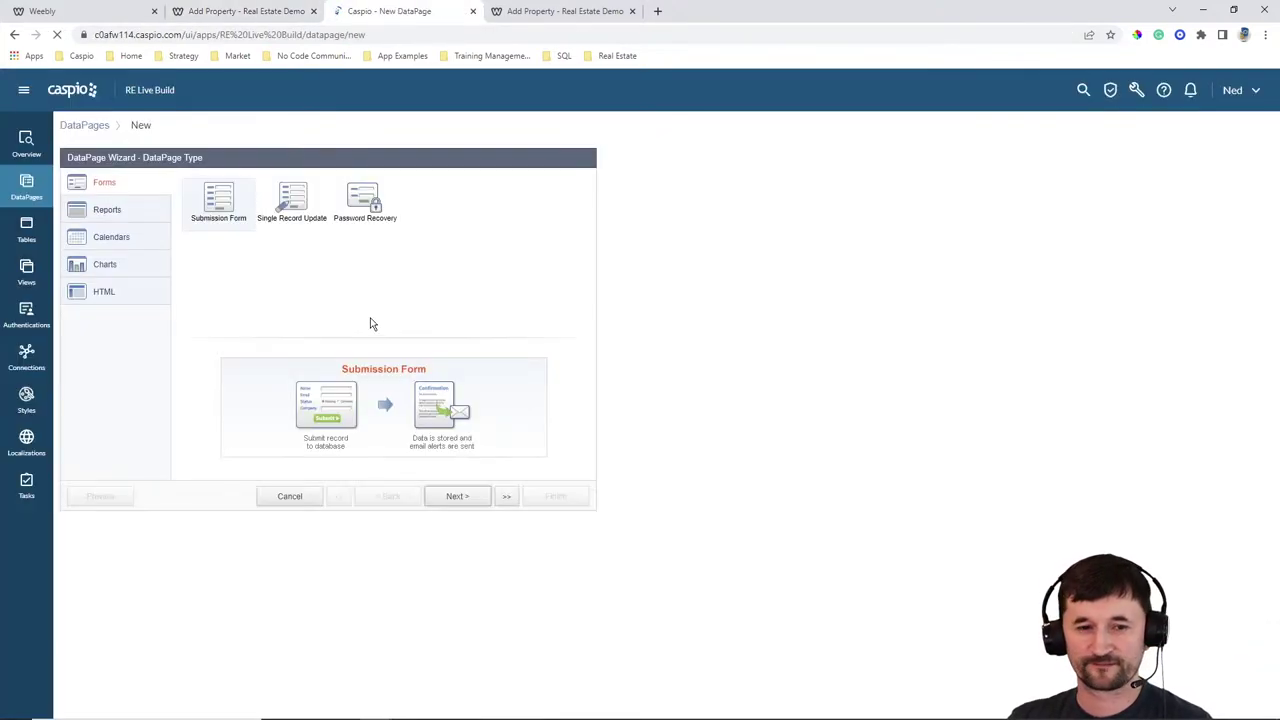
{"action": "left_click", "coordinate": [123, 211]}
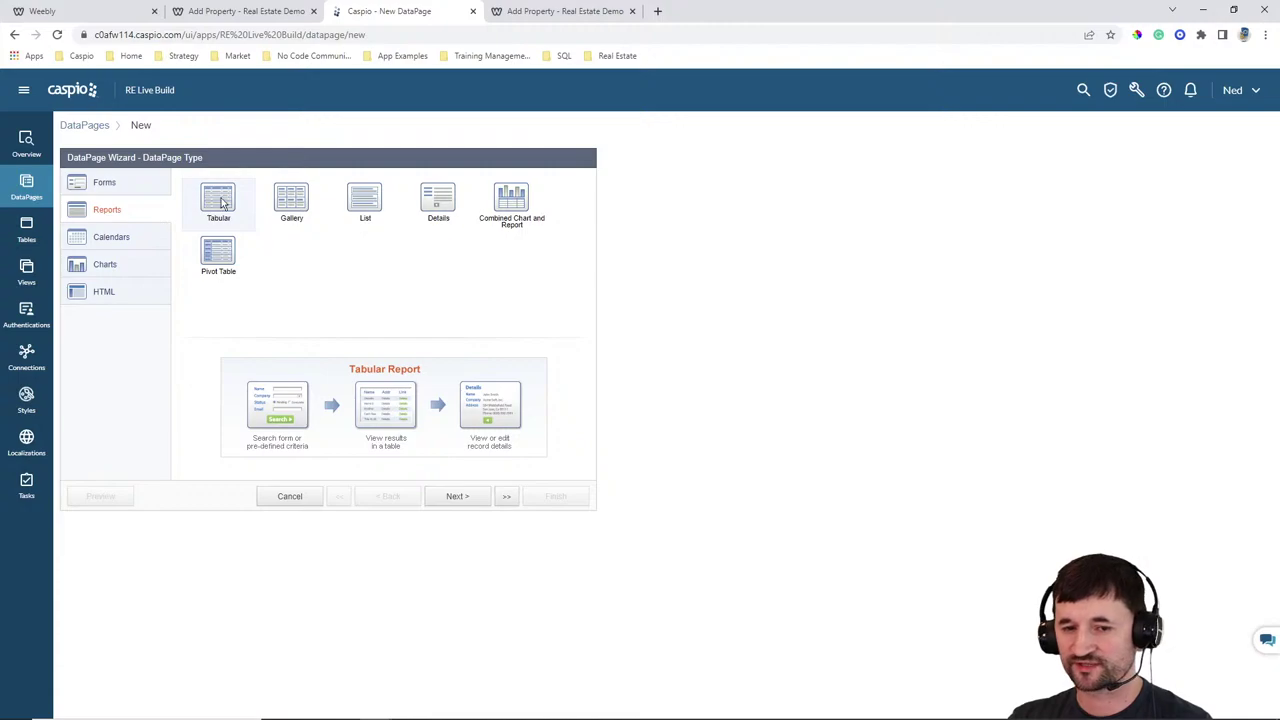
{"action": "left_click", "coordinate": [455, 496]}
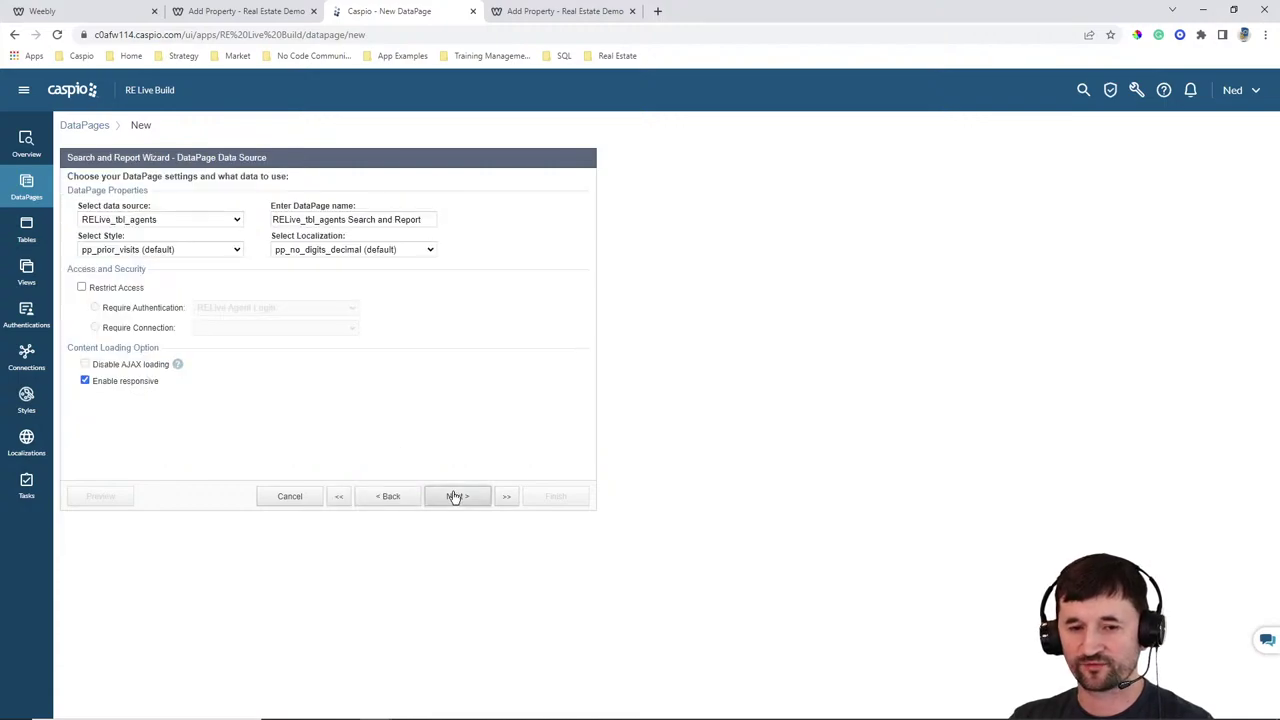
{"action": "left_click", "coordinate": [165, 220]}
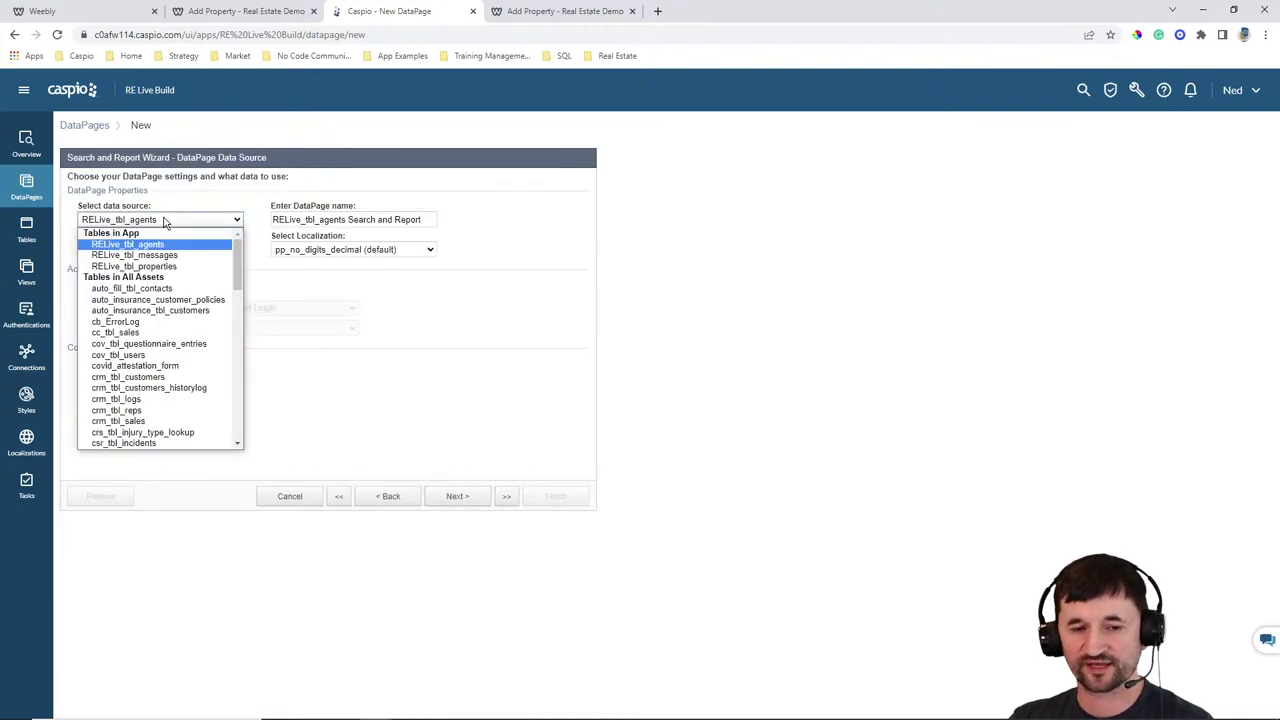
{"action": "left_click", "coordinate": [160, 268]}
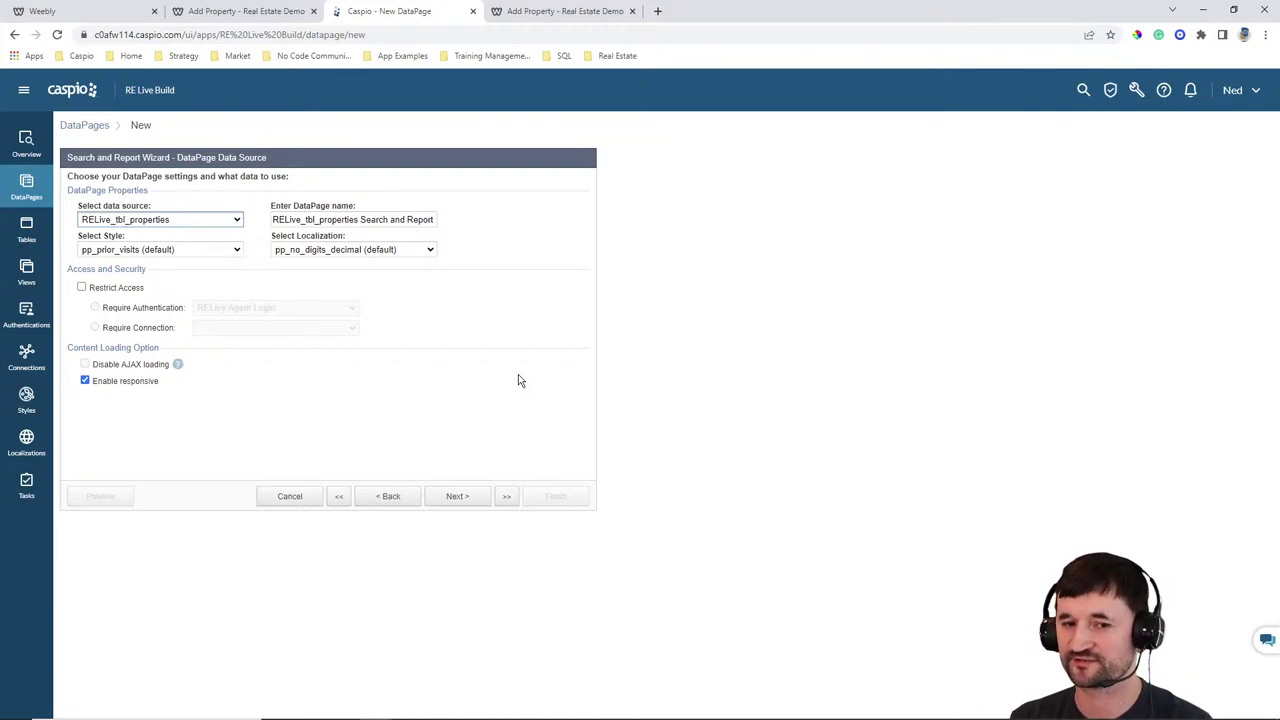
Name the DataPage 'Manage my properties'
{"action": "left_click", "coordinate": [408, 218]}
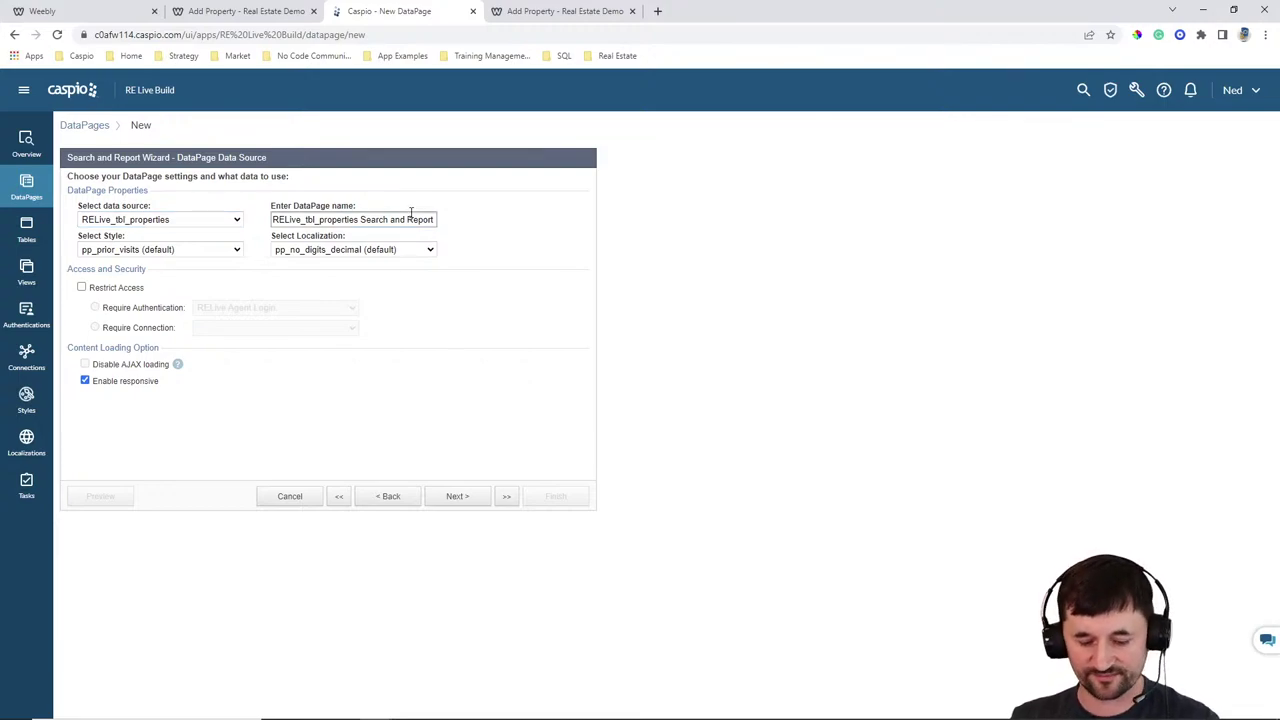
{"action": "key", "text": "ctrl+a"}
{"action": "type", "text": "Manage my "}
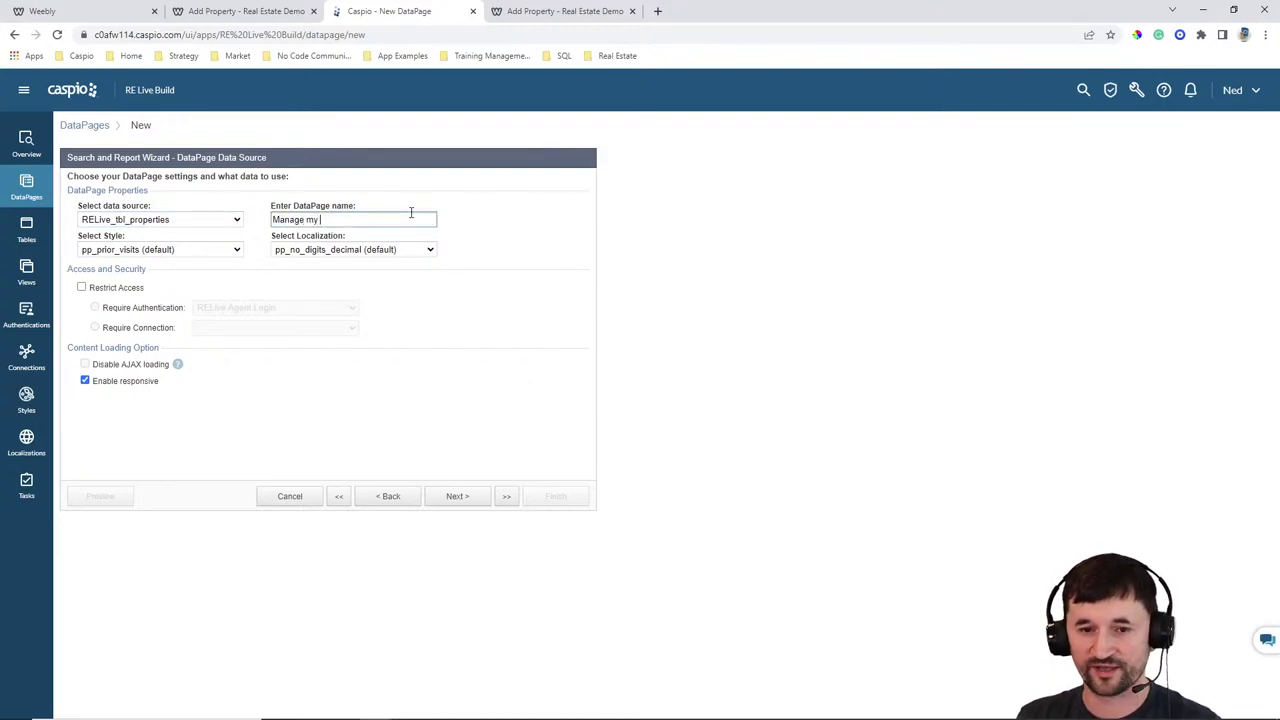
{"action": "type", "text": "propert"}
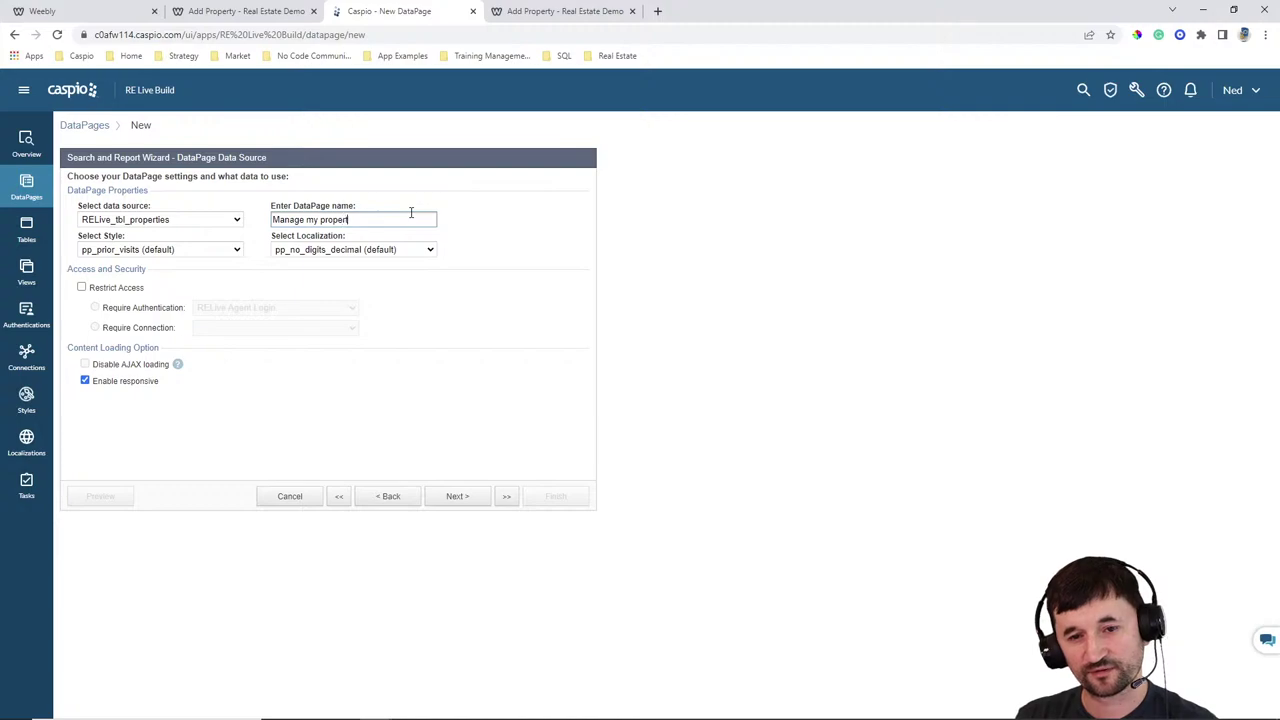
{"action": "type", "text": "ies"}
Choose Gray style and English localization, restrict access to logged-in agents, and continue
{"action": "left_click", "coordinate": [170, 249]}
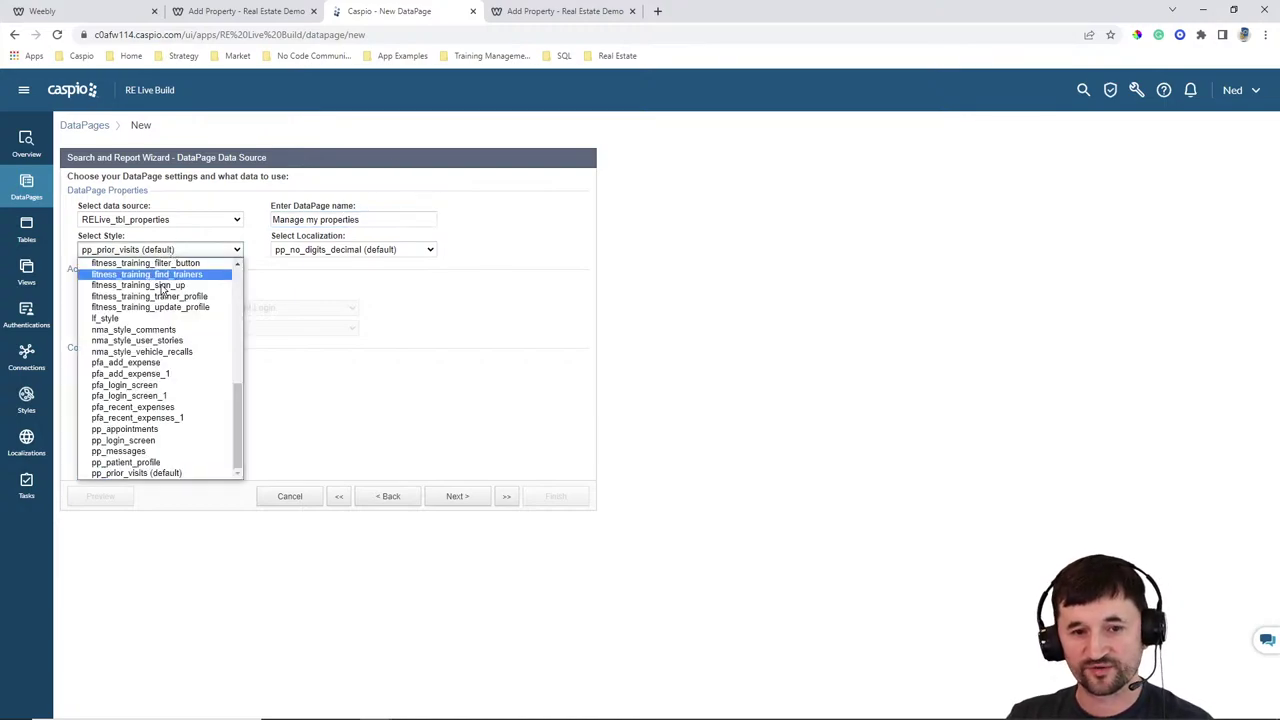
{"action": "scroll", "coordinate": [162, 288], "scroll_direction": "up", "scroll_amount": 10}
{"action": "left_click", "coordinate": [130, 296]}
{"action": "left_click", "coordinate": [353, 249]}
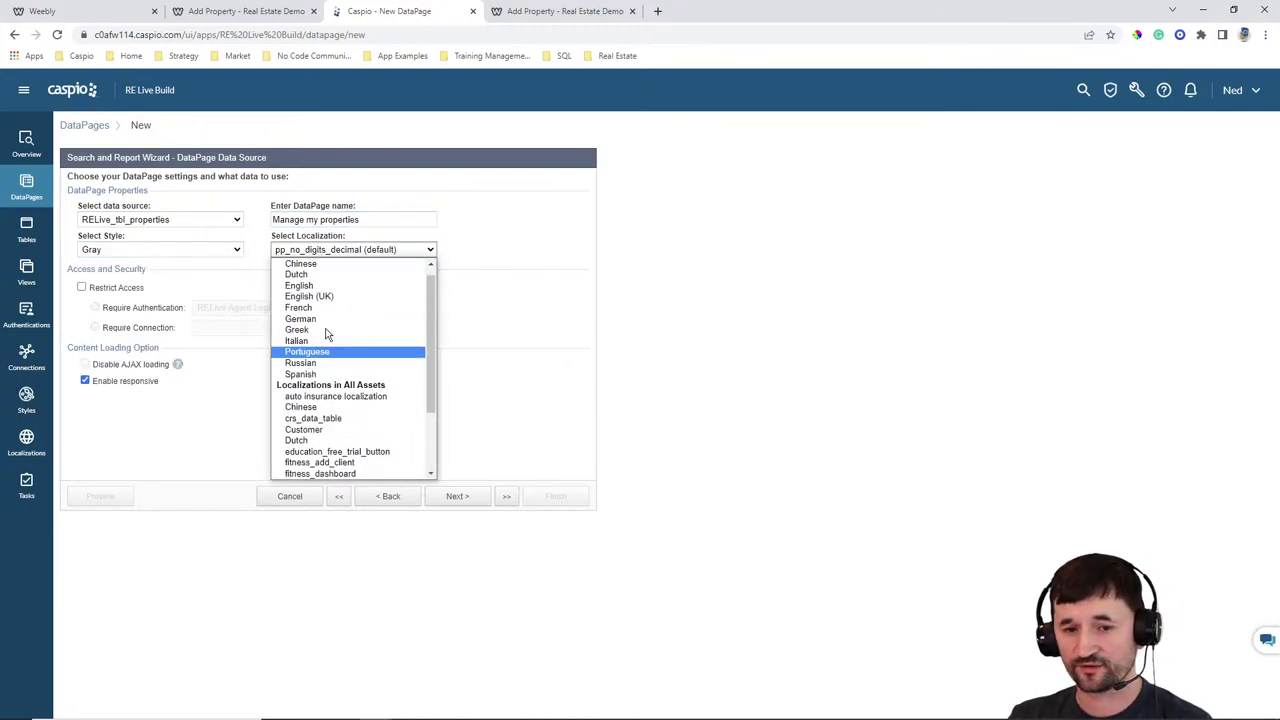
{"action": "scroll", "coordinate": [326, 334], "scroll_direction": "up", "scroll_amount": 2}
{"action": "left_click", "coordinate": [300, 295]}
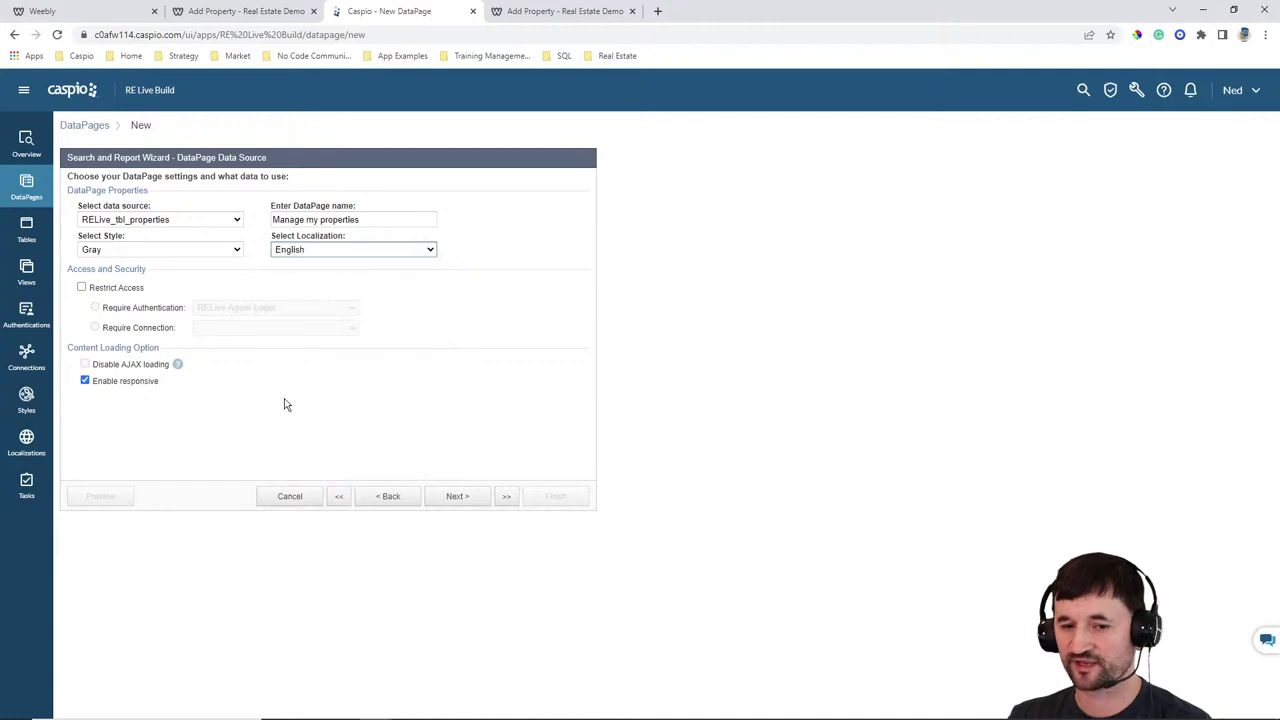
{"action": "left_click", "coordinate": [110, 288]}
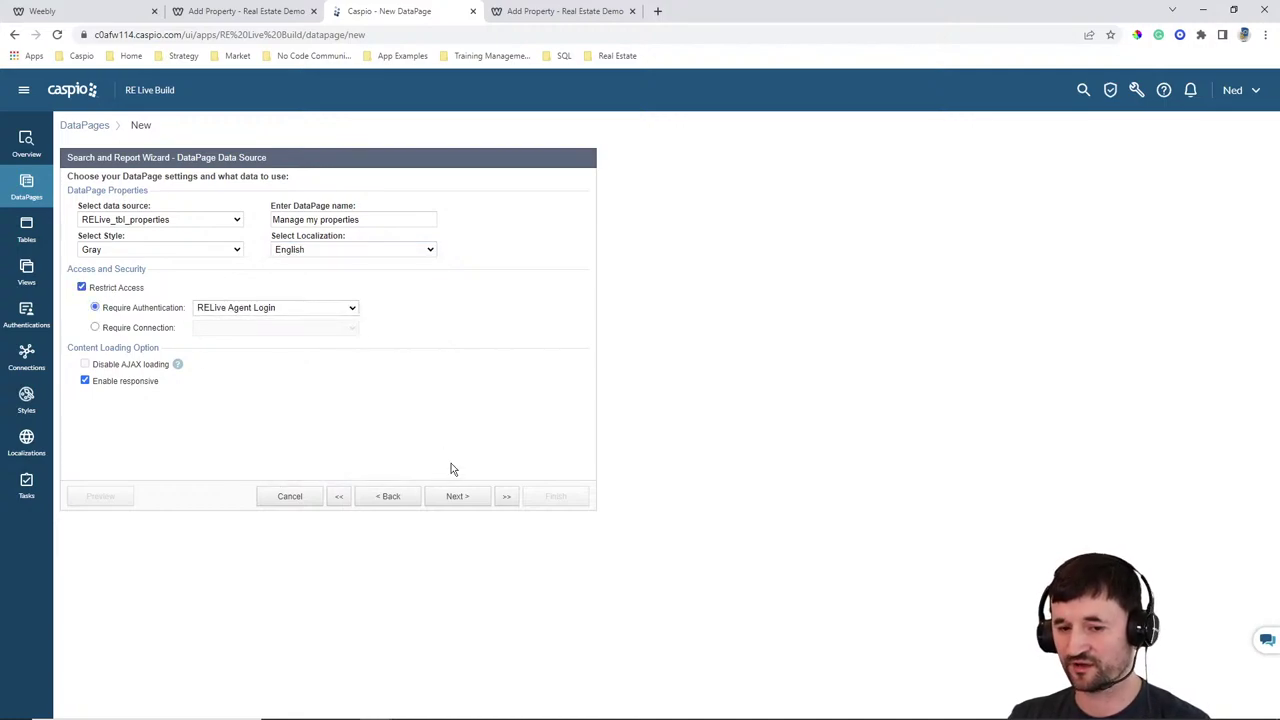
{"action": "left_click", "coordinate": [457, 495]}
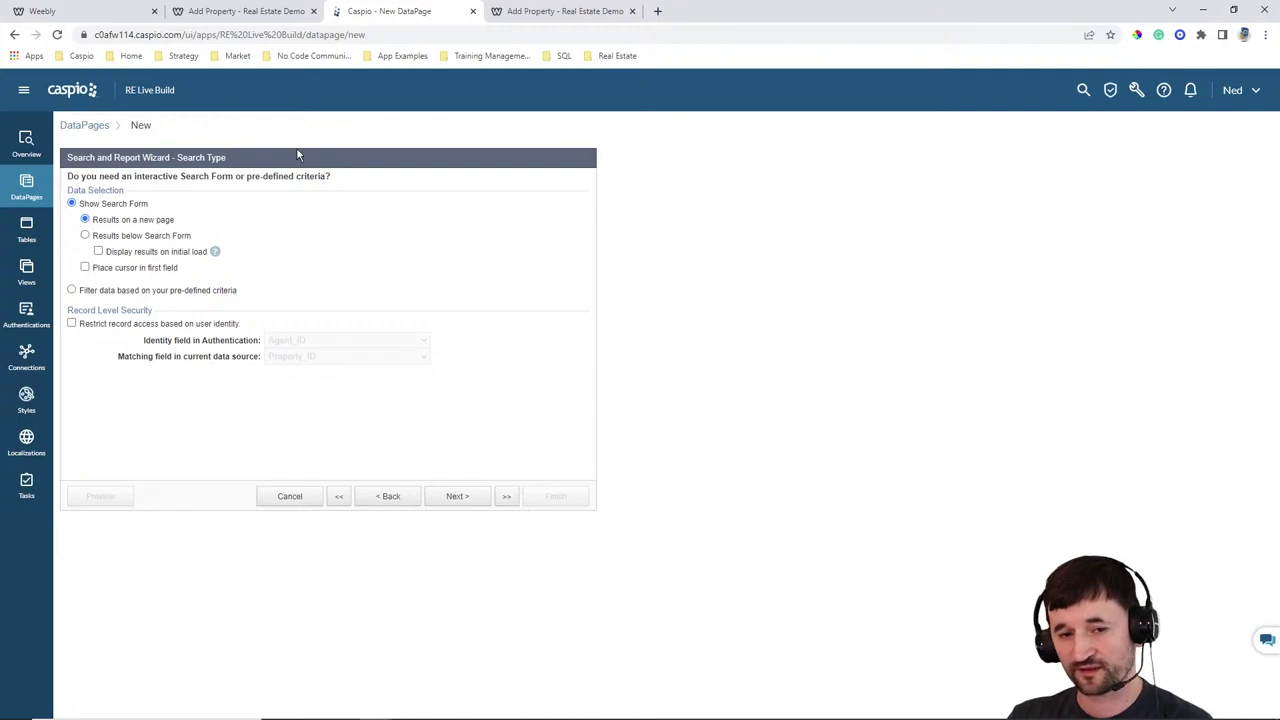
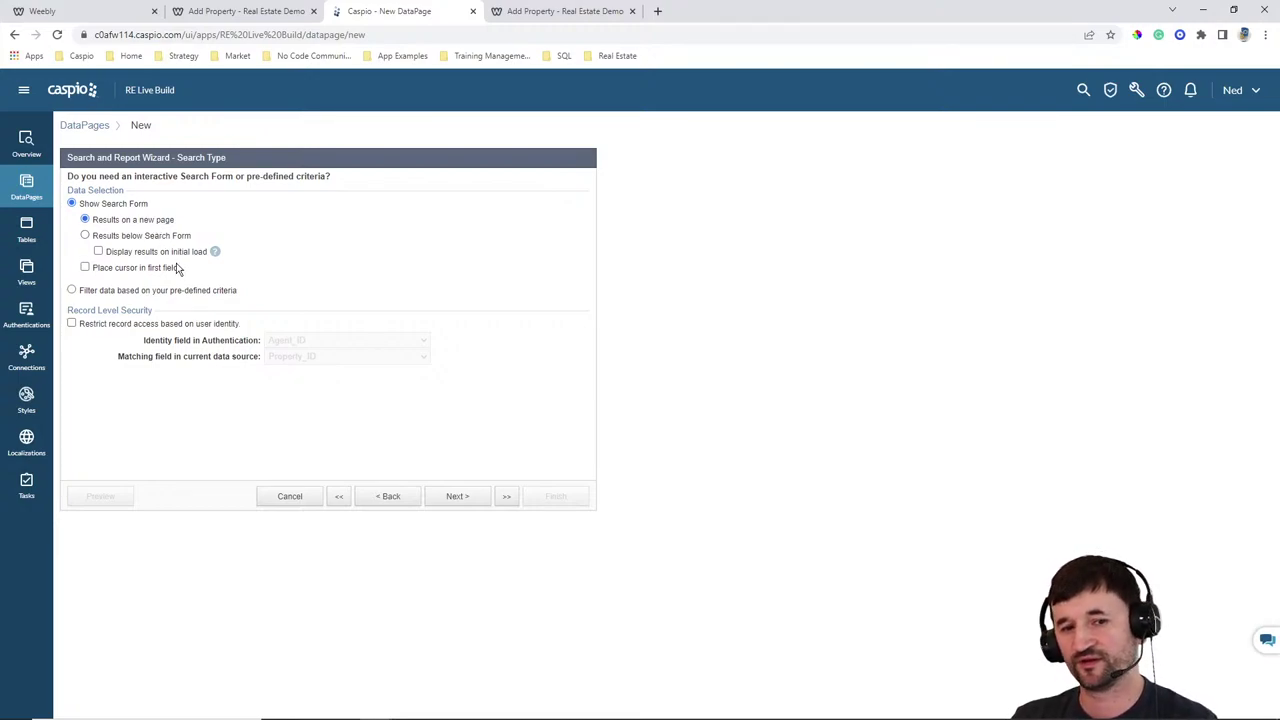
Filter by predefined criteria and restrict record access by matching the Agent_ID field
{"action": "left_click", "coordinate": [157, 291]}
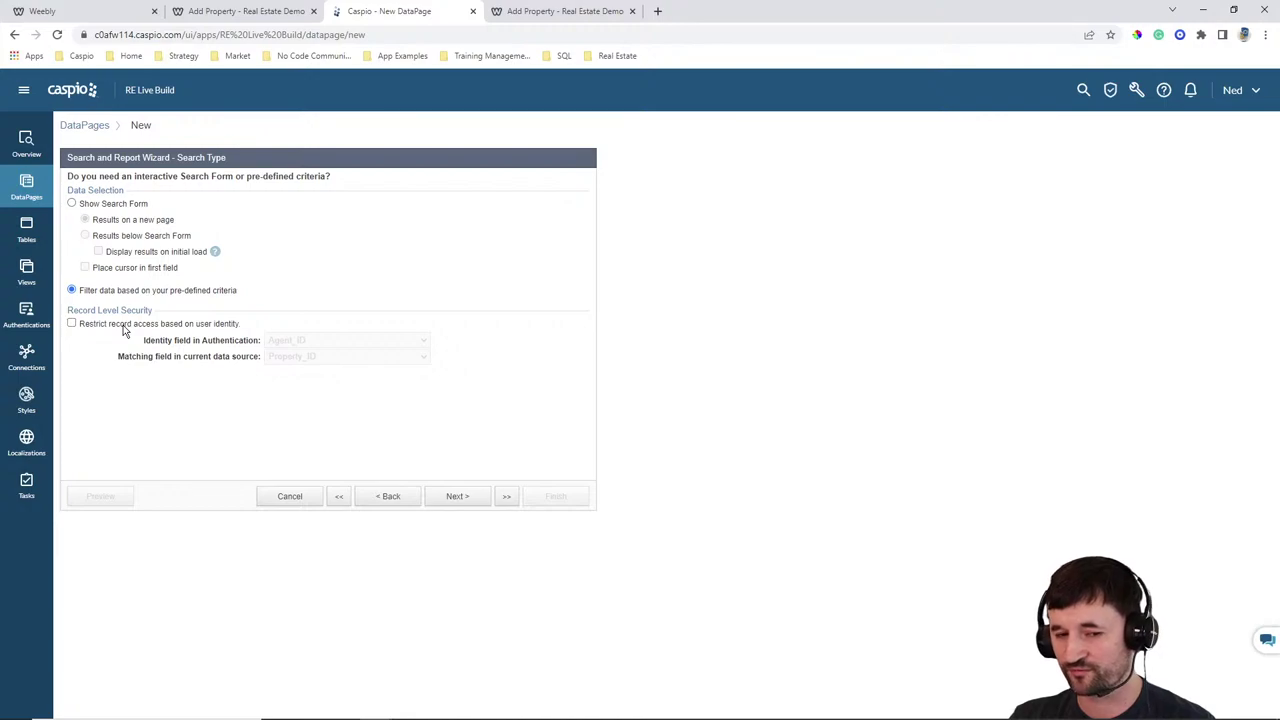
{"action": "left_click", "coordinate": [124, 331]}
{"action": "left_click", "coordinate": [290, 358]}
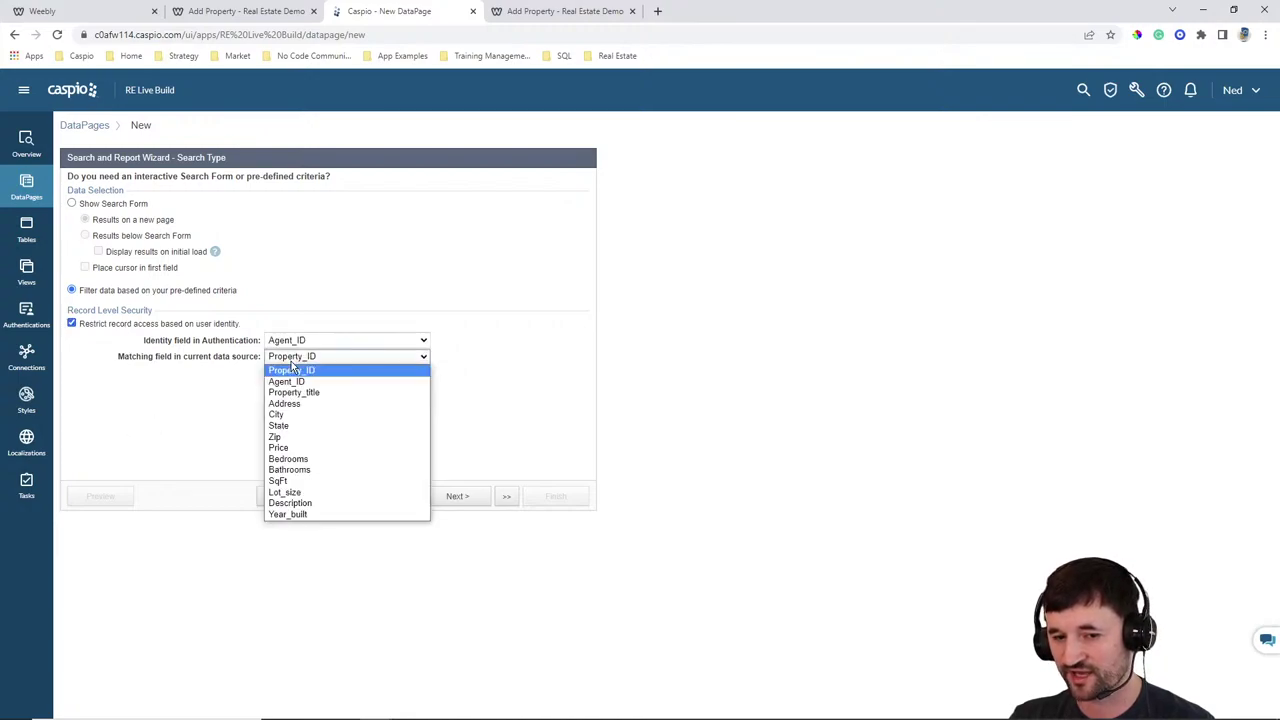
{"action": "left_click", "coordinate": [292, 382]}
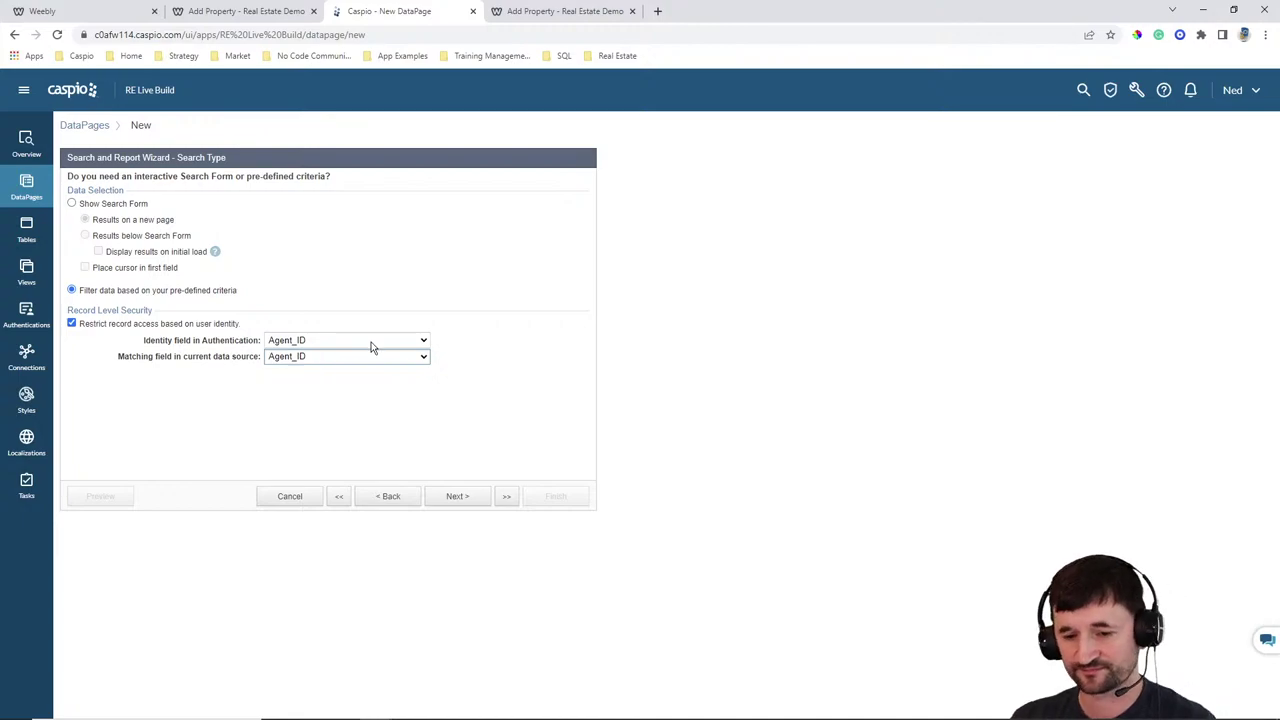
{"action": "left_click", "coordinate": [457, 496]}
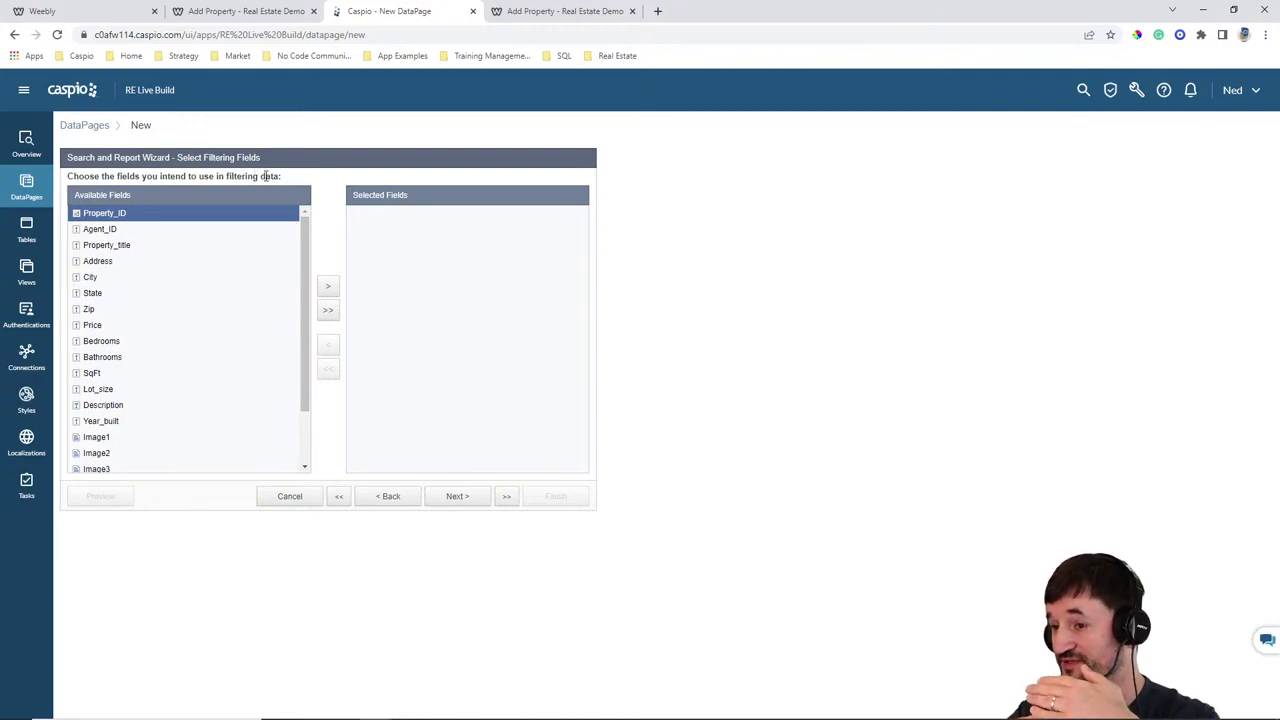
Add Property_title, City, State, Zip and Price to the results page fields
{"action": "left_click", "coordinate": [463, 496]}
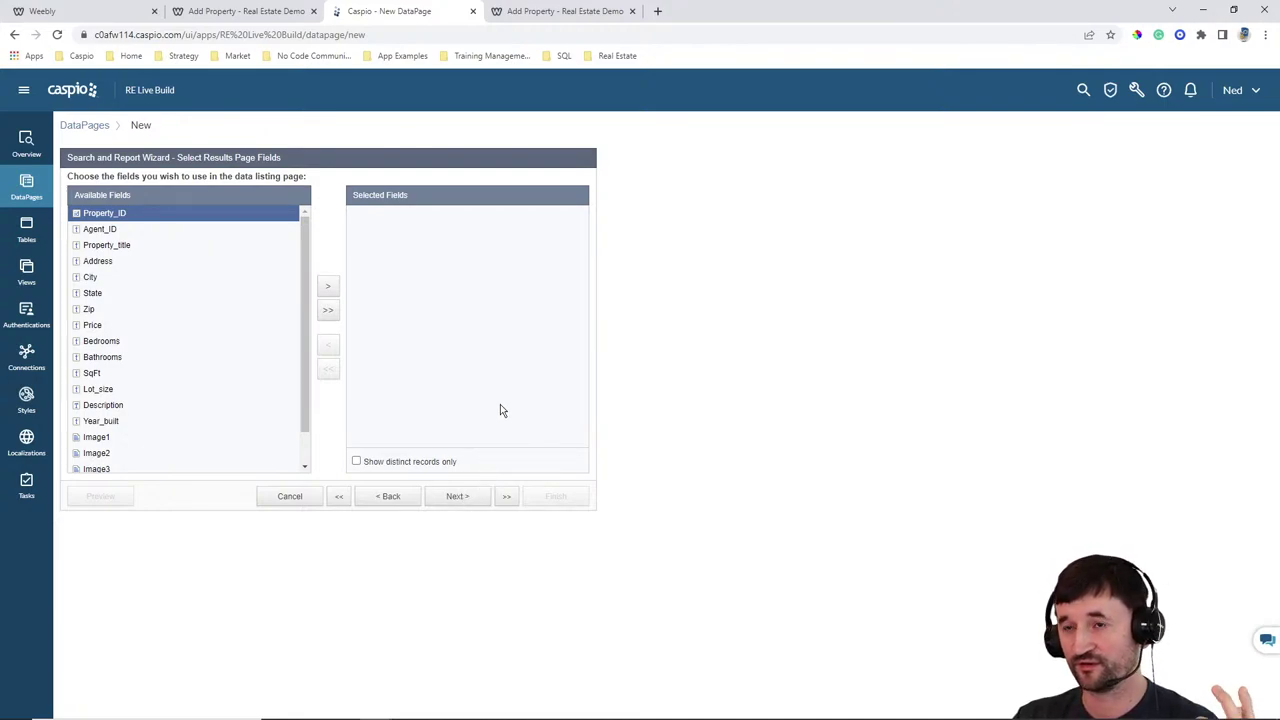
{"action": "left_click", "coordinate": [151, 249]}
{"action": "left_click", "coordinate": [326, 288]}
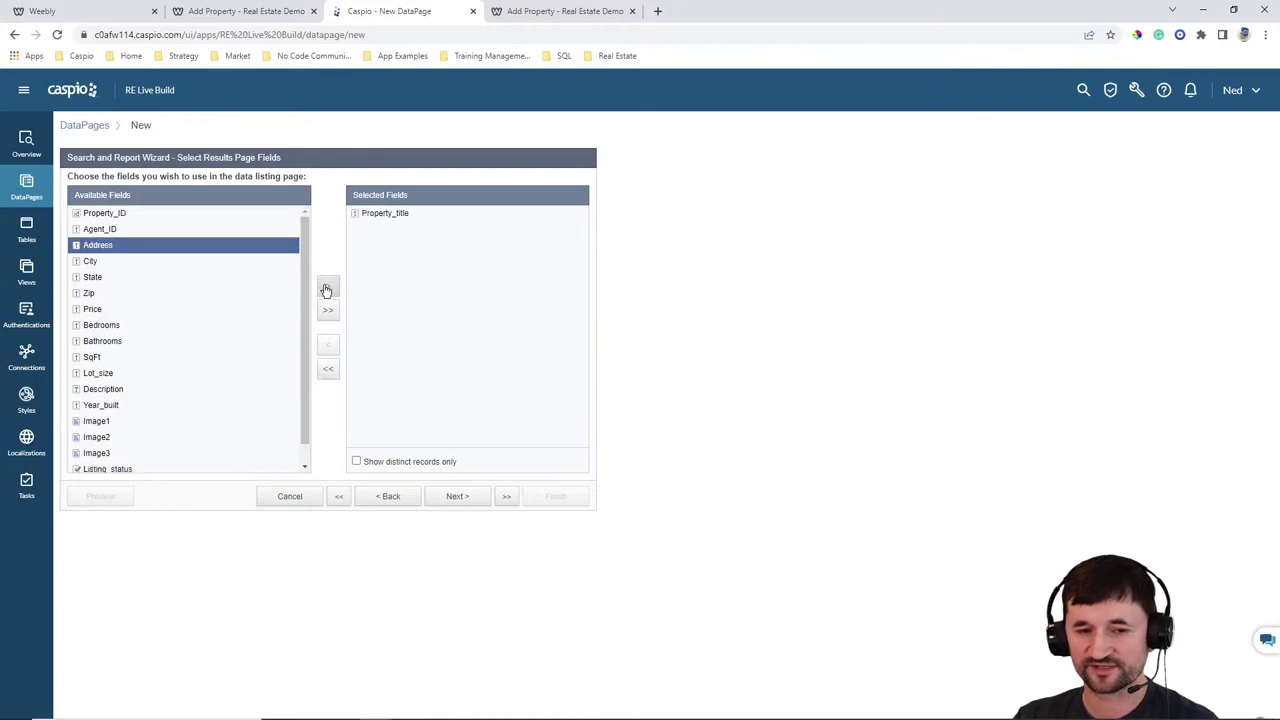
{"action": "left_click", "coordinate": [186, 261]}
{"action": "left_click", "coordinate": [326, 289]}
{"action": "left_click", "coordinate": [326, 289]}
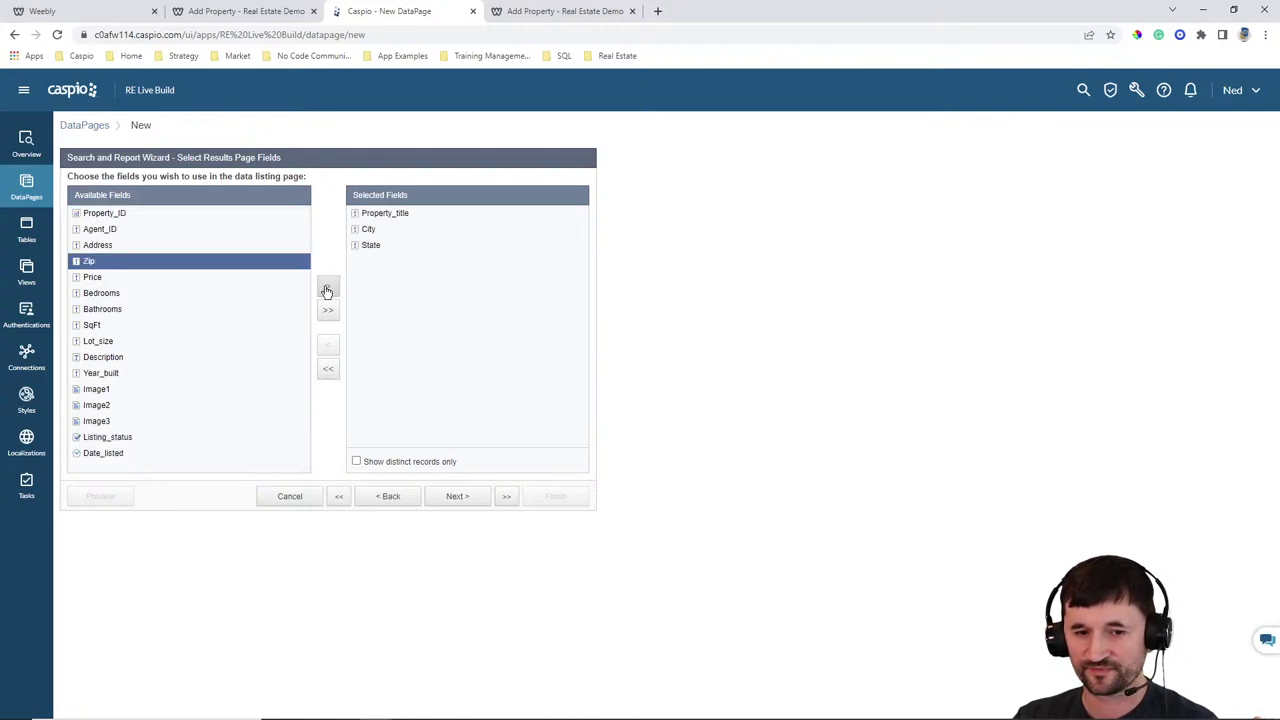
{"action": "left_click", "coordinate": [327, 289]}
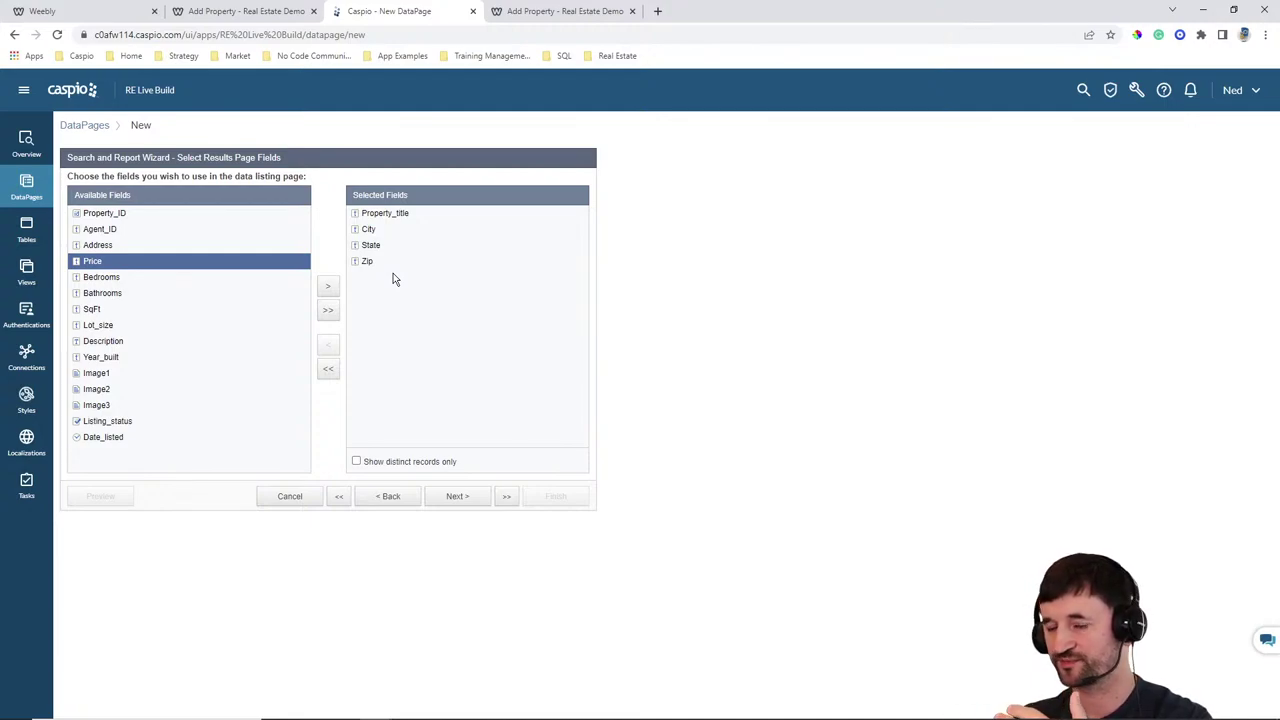
{"action": "left_click", "coordinate": [328, 289]}
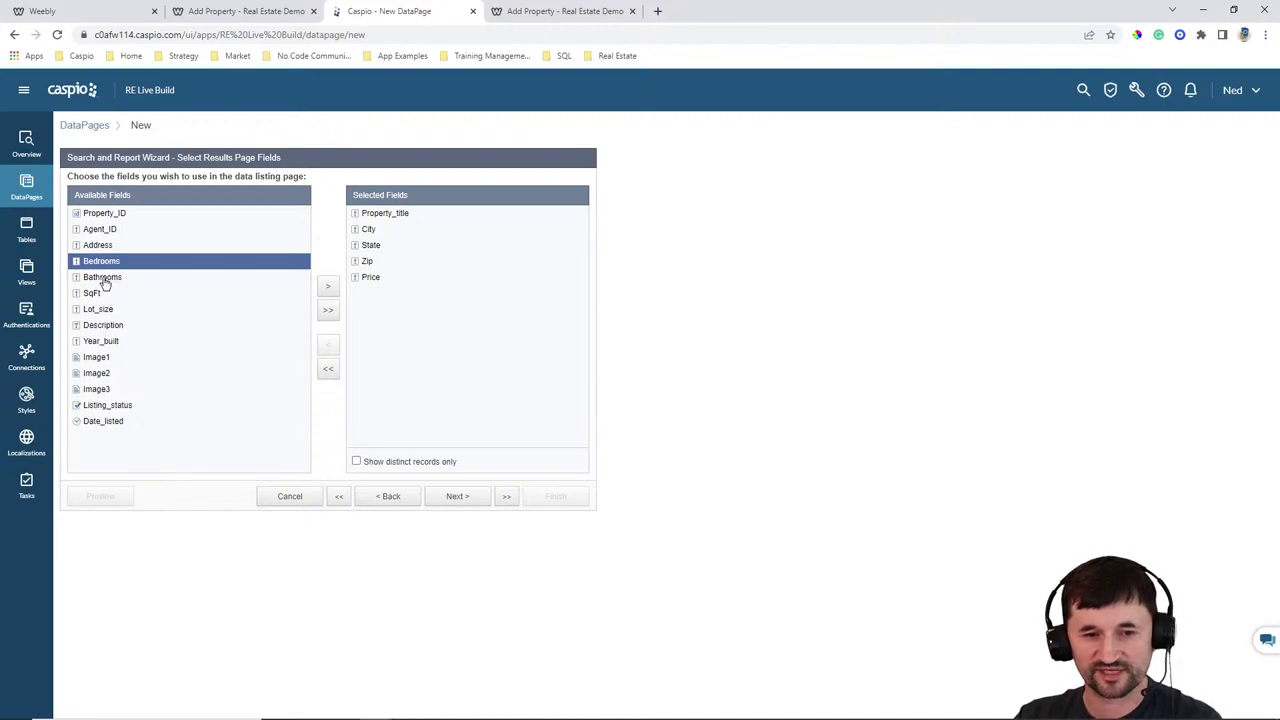
Add Image1, Listing_status and Date_listed to the results page fields
{"action": "left_click", "coordinate": [110, 361]}
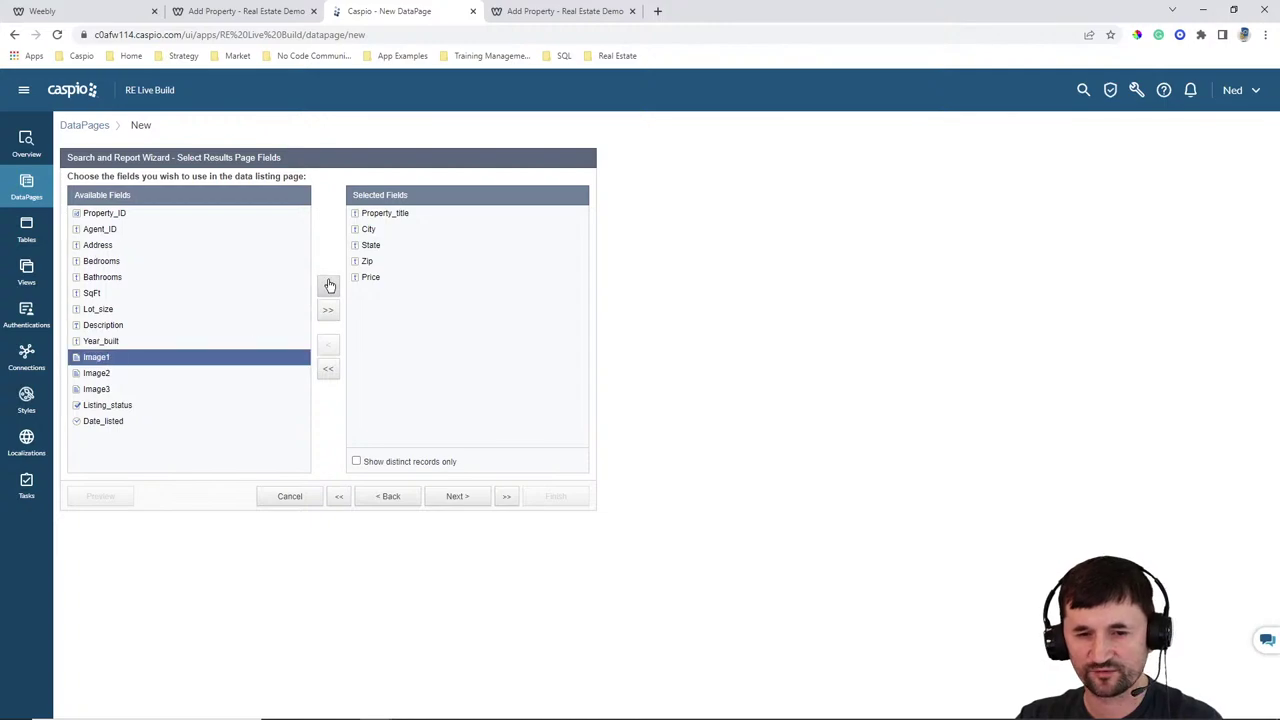
{"action": "left_click", "coordinate": [327, 286]}
{"action": "left_click", "coordinate": [228, 390]}
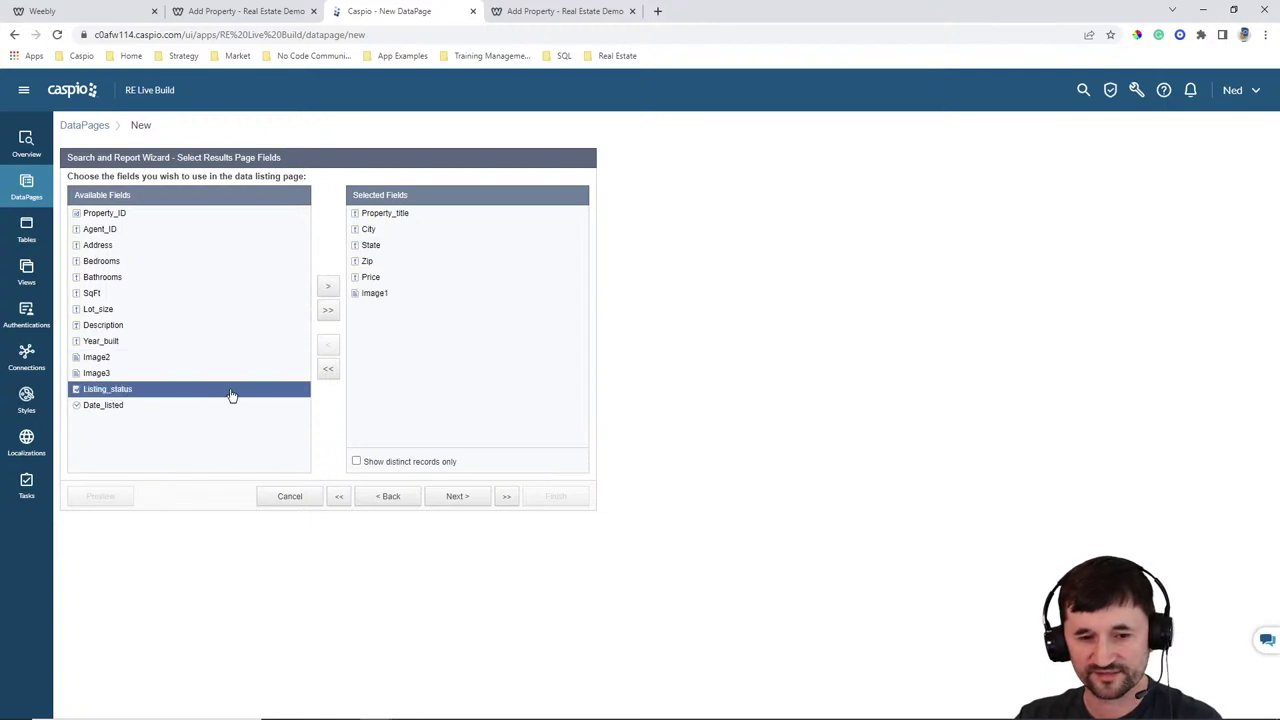
{"action": "left_click", "coordinate": [327, 286]}
{"action": "left_click", "coordinate": [327, 286]}
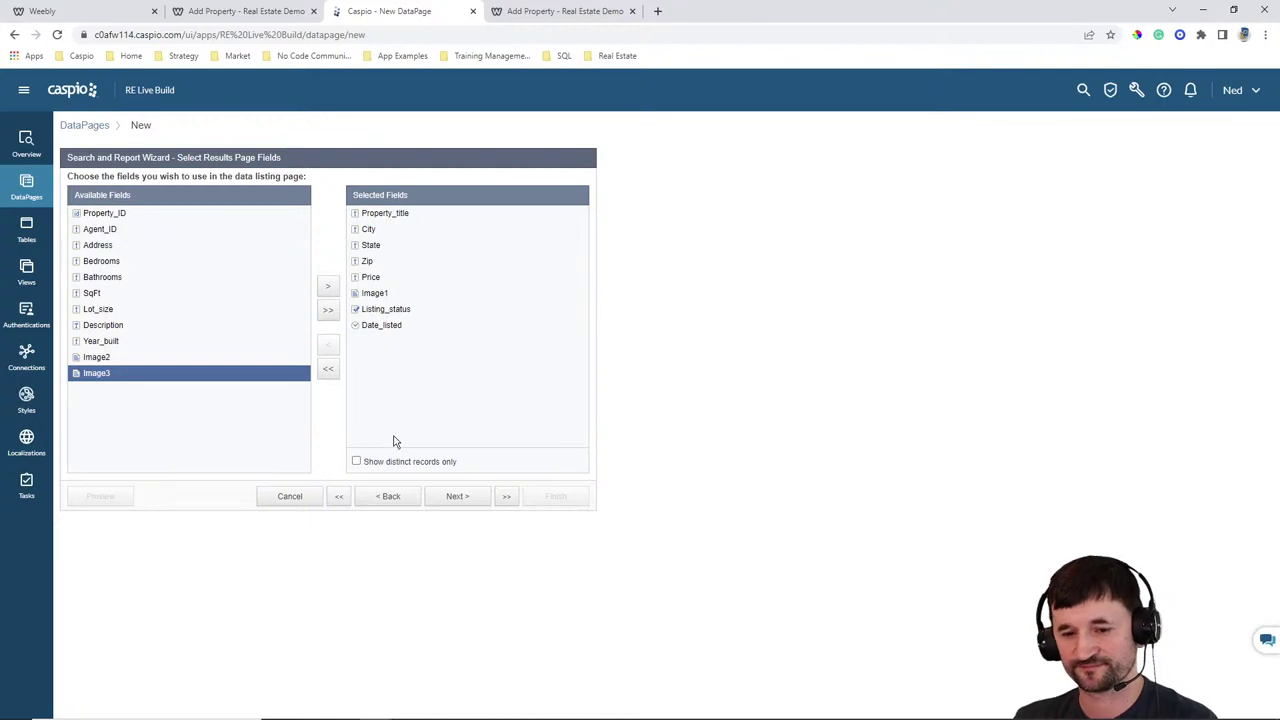
{"action": "left_click", "coordinate": [461, 498]}
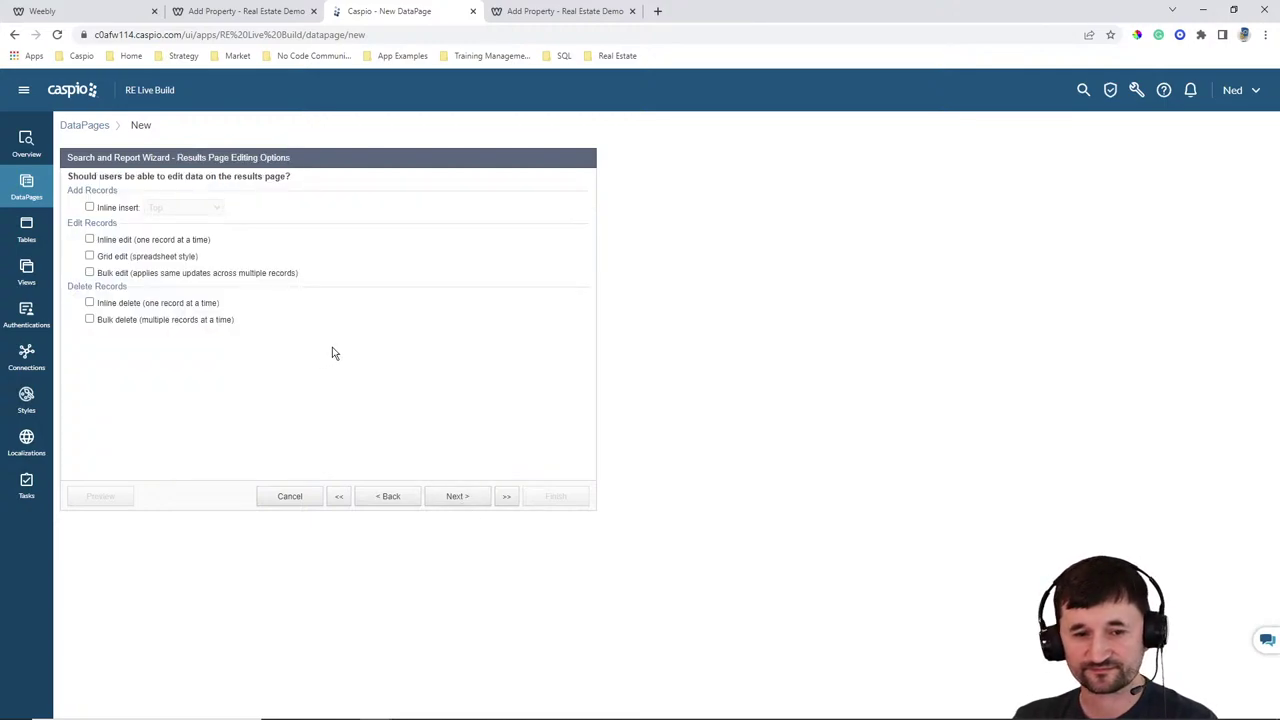
Enable inline edit (one record at a time), comparing with the live Manage Properties page
{"action": "left_click", "coordinate": [120, 241]}
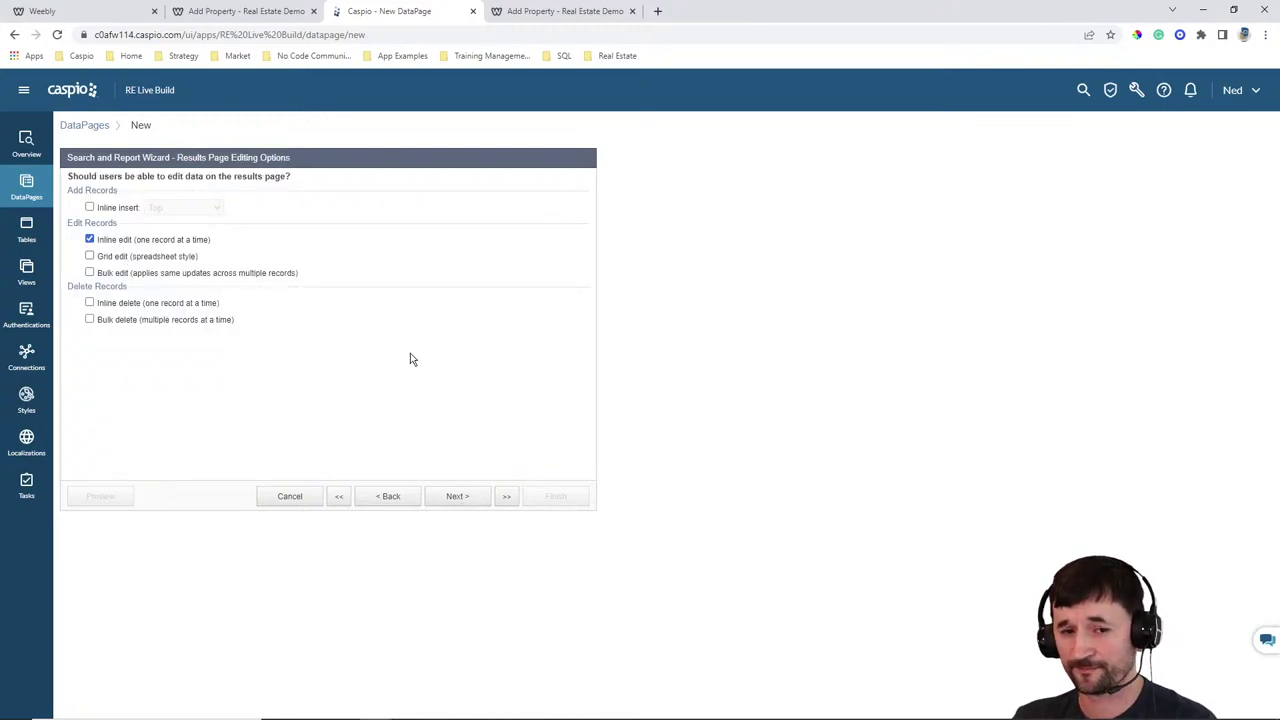
{"action": "left_click", "coordinate": [546, 15]}
{"action": "left_click", "coordinate": [1075, 119]}
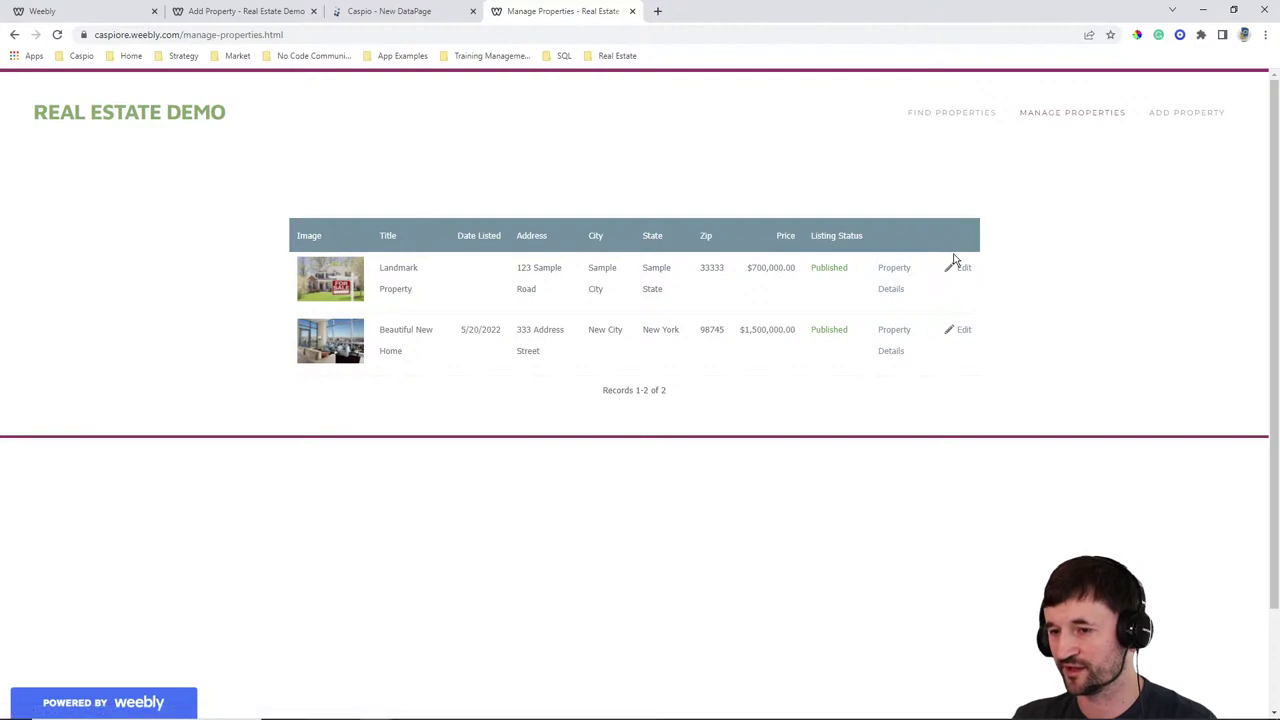
{"action": "left_click", "coordinate": [965, 270]}
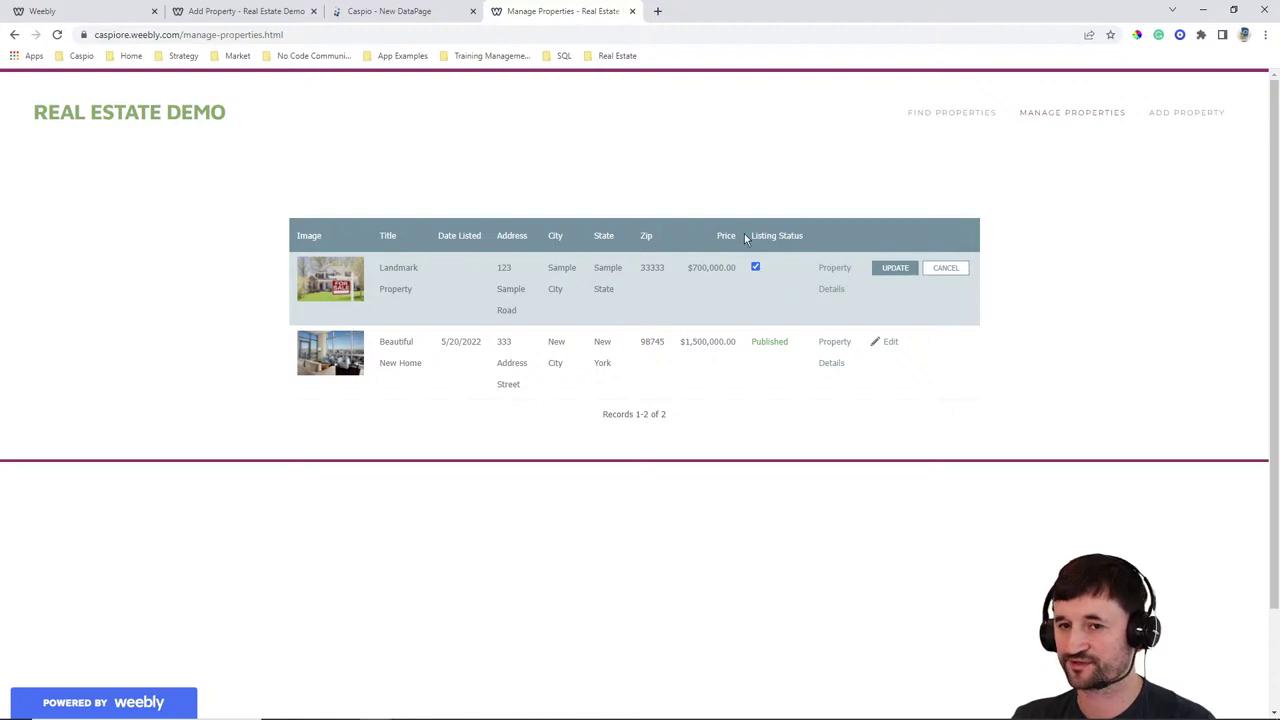
{"action": "left_click", "coordinate": [420, 11]}
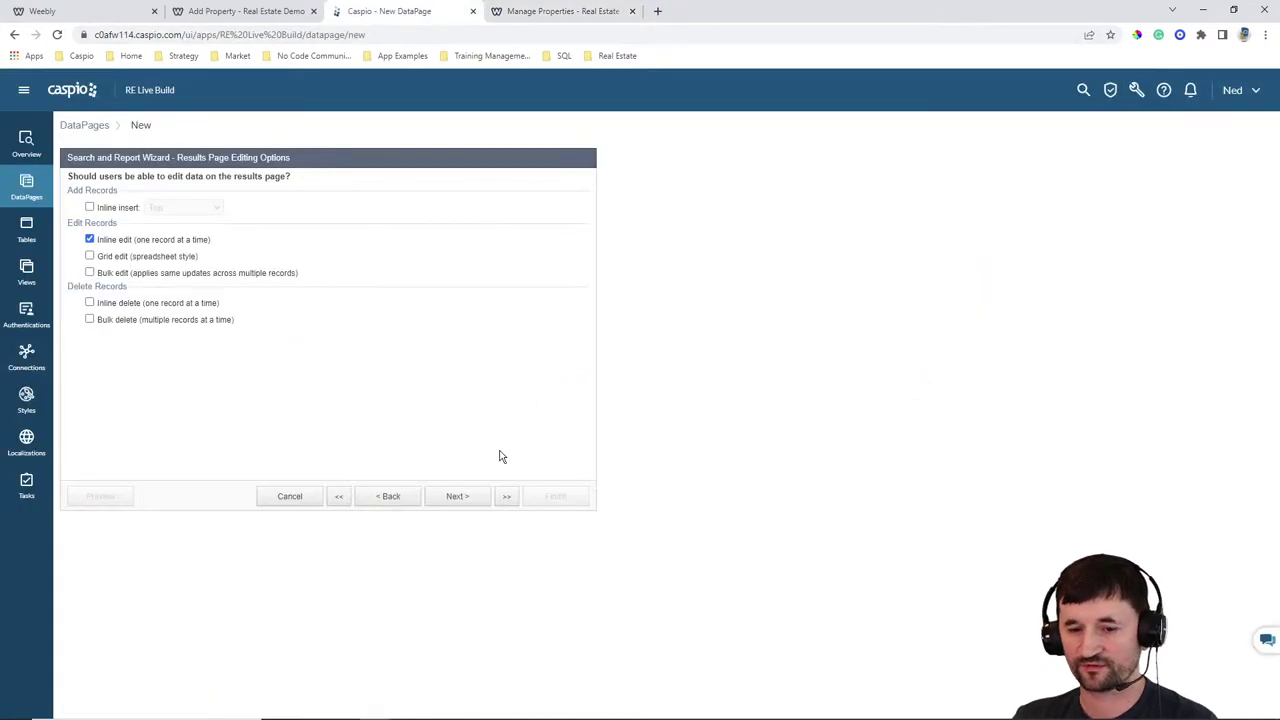
{"action": "left_click", "coordinate": [466, 496]}
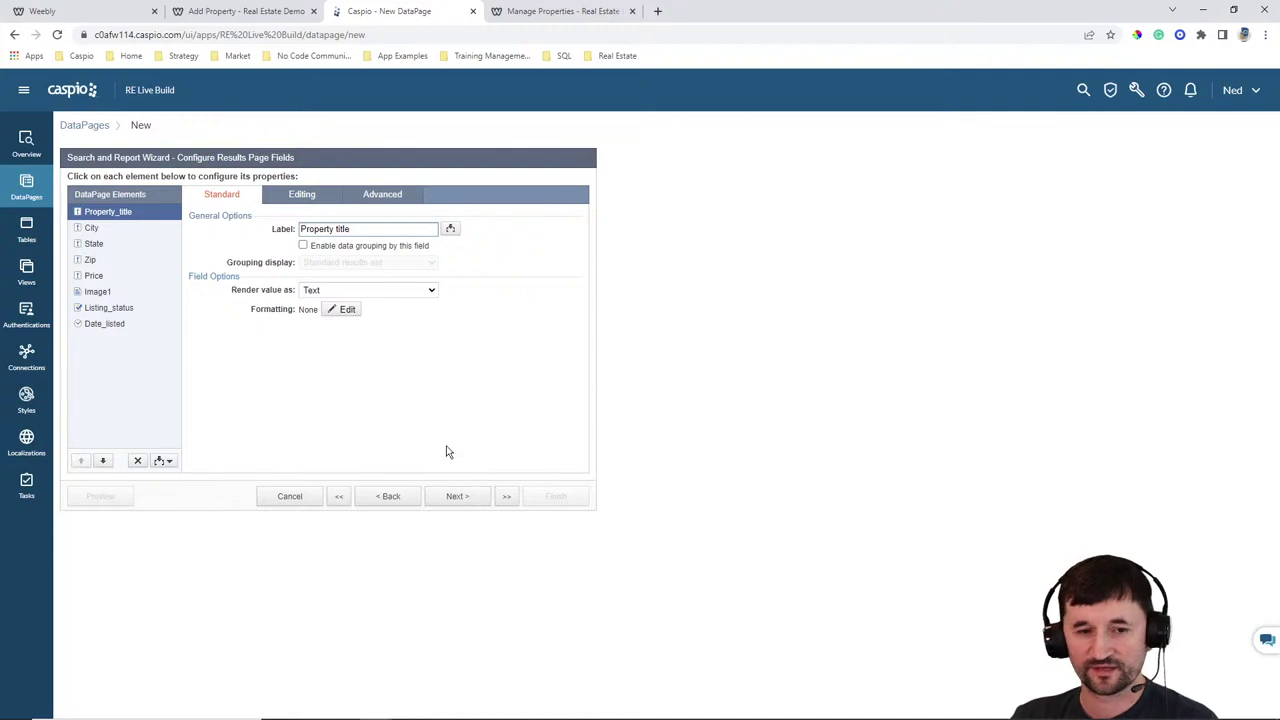
Make Property_title, City, State and Zip not editable inline
{"action": "left_click", "coordinate": [295, 198]}
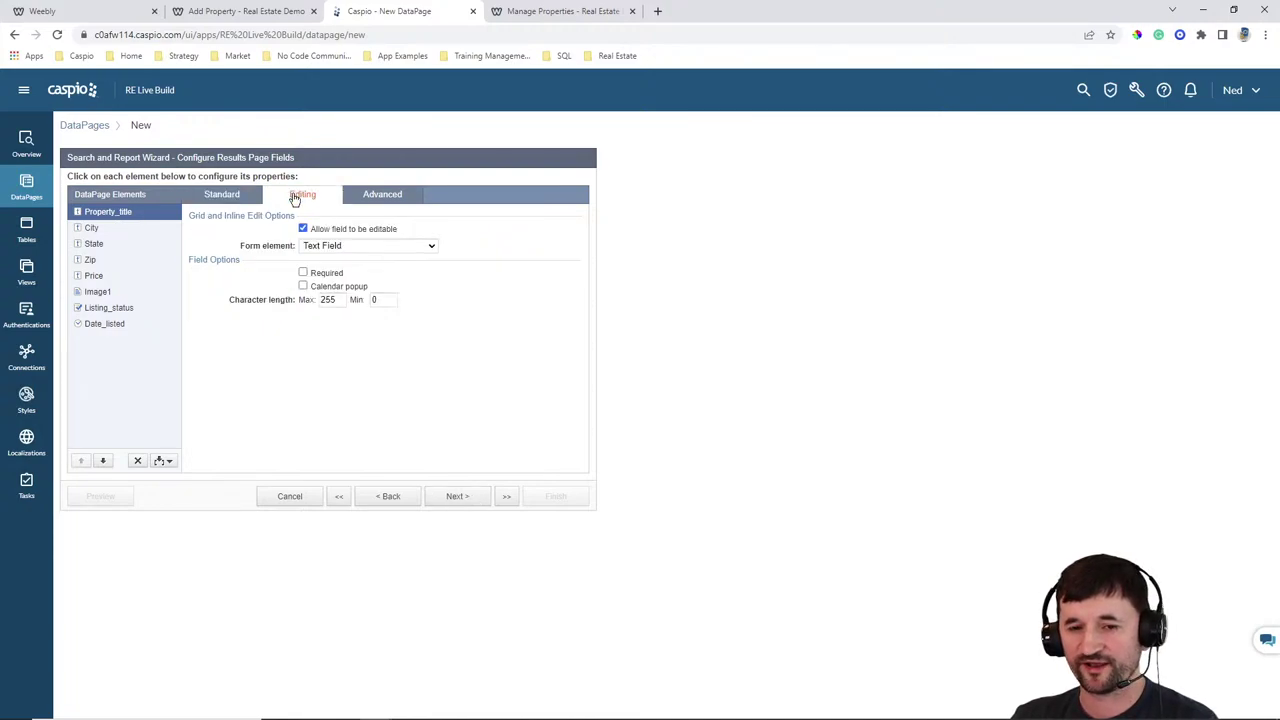
{"action": "left_click", "coordinate": [551, 12]}
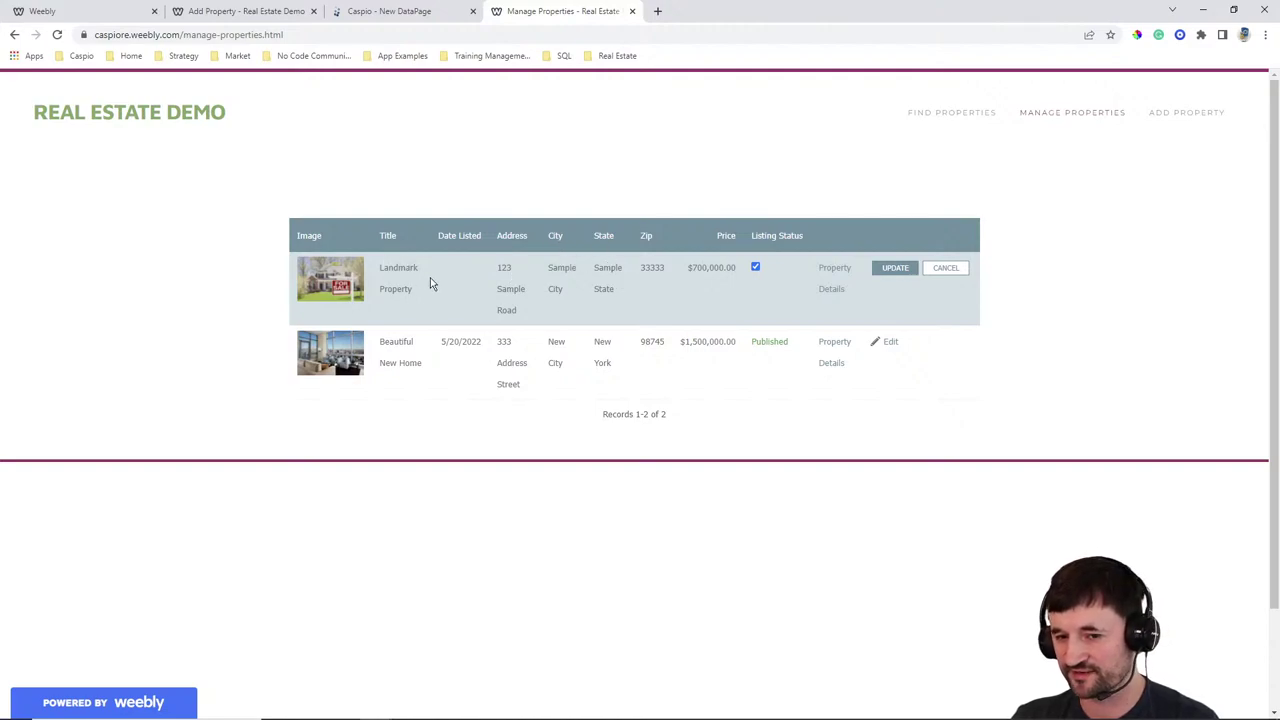
{"action": "left_click", "coordinate": [402, 12]}
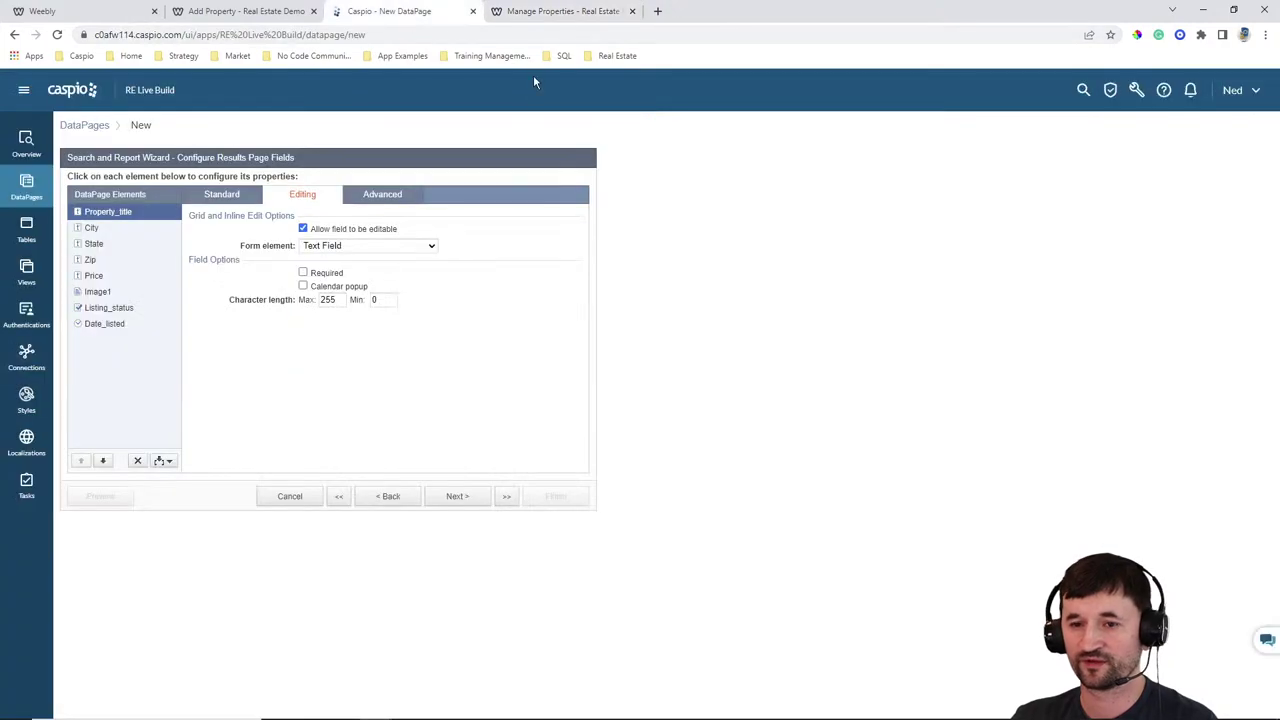
{"action": "left_click", "coordinate": [330, 229]}
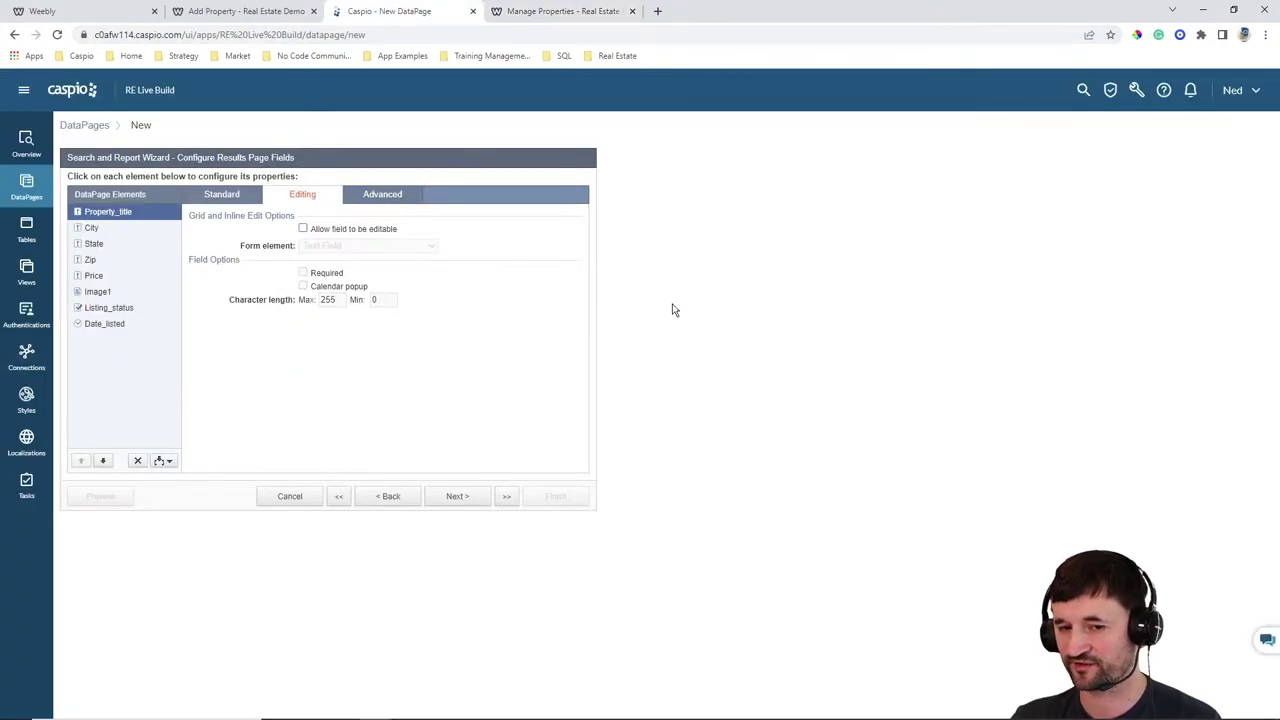
{"action": "left_click", "coordinate": [92, 228]}
{"action": "left_click", "coordinate": [316, 231]}
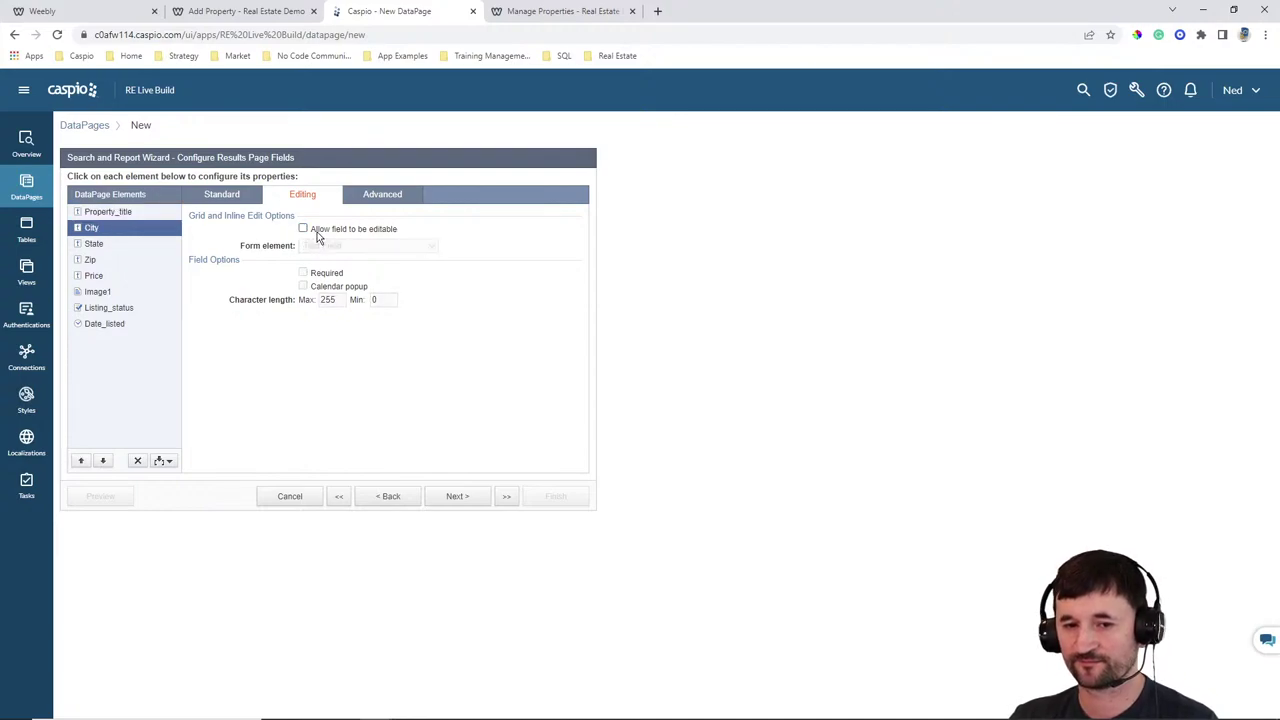
{"action": "left_click", "coordinate": [94, 244]}
{"action": "left_click", "coordinate": [338, 230]}
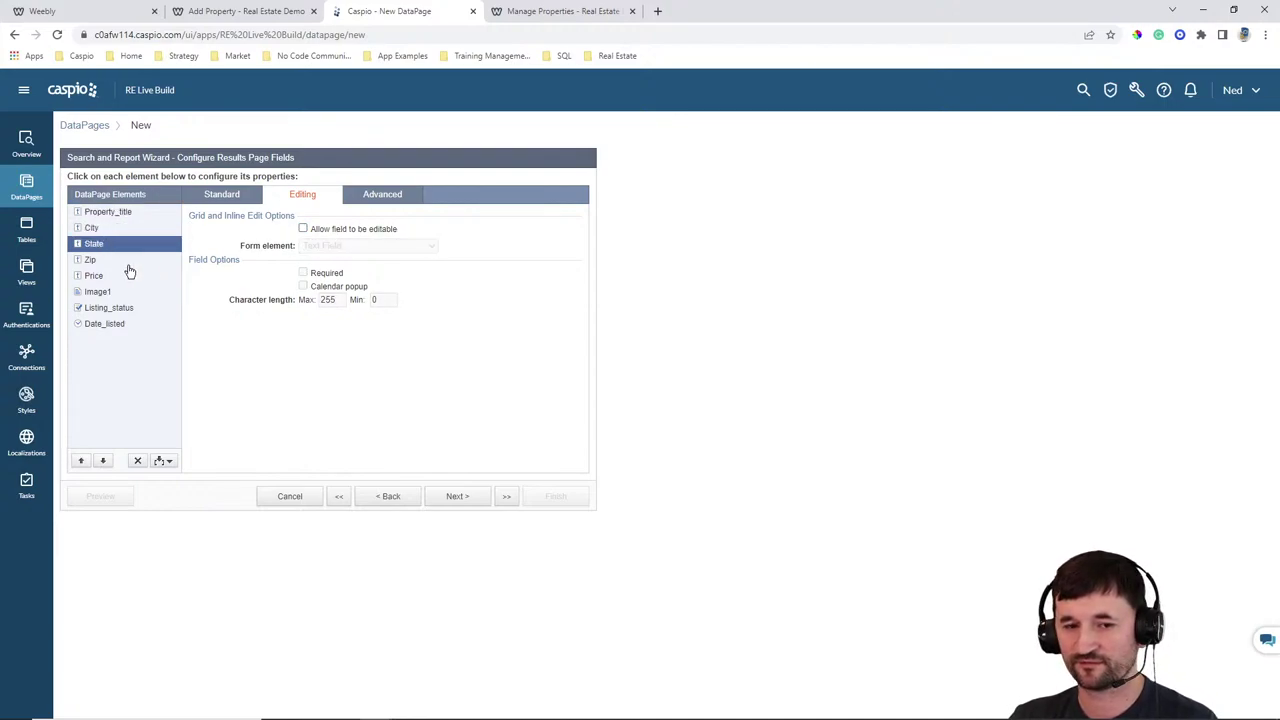
{"action": "left_click", "coordinate": [110, 259]}
{"action": "left_click", "coordinate": [303, 229]}
Make Price, Image1 and Date_listed not editable inline
{"action": "left_click", "coordinate": [117, 277]}
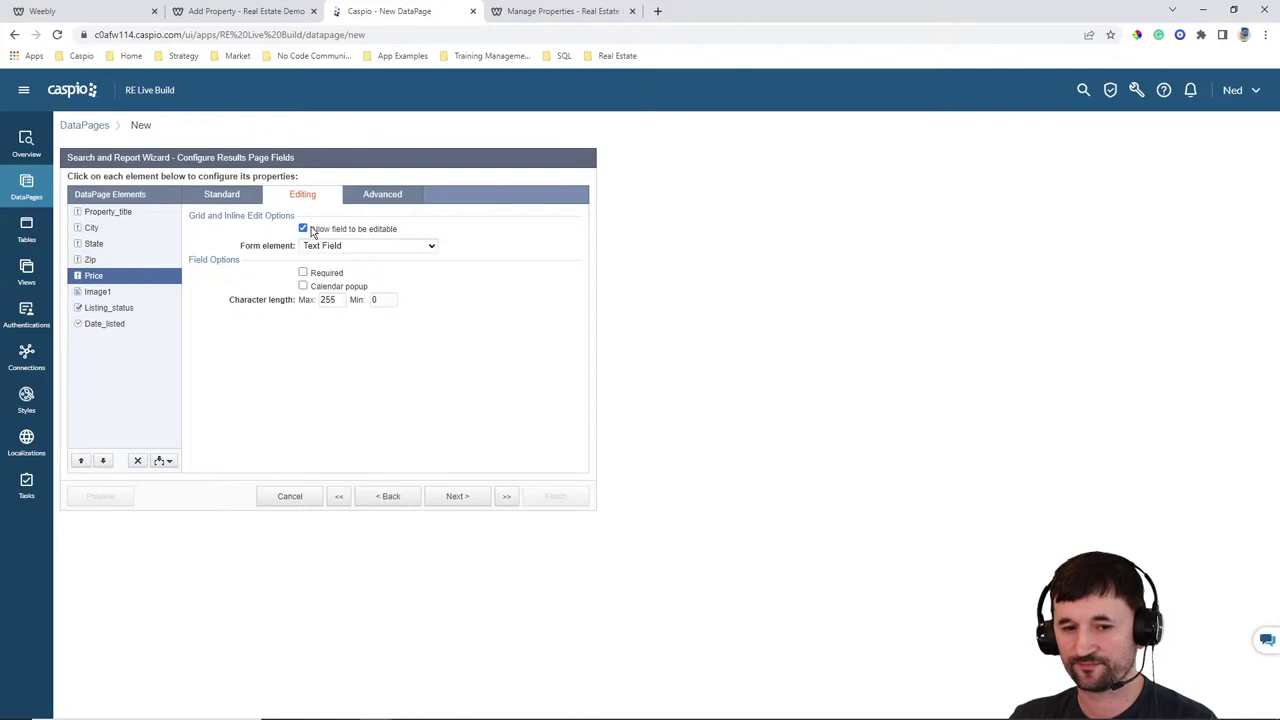
{"action": "left_click", "coordinate": [311, 228]}
{"action": "left_click", "coordinate": [96, 292]}
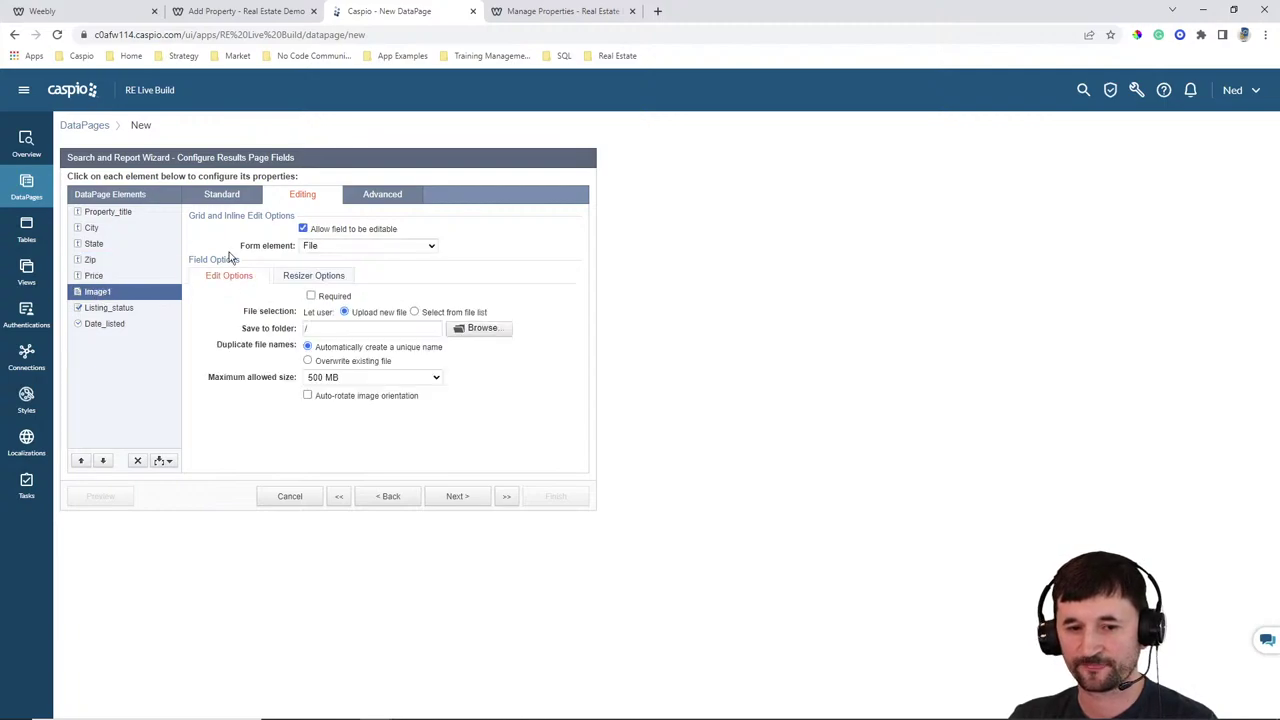
{"action": "left_click", "coordinate": [303, 229]}
{"action": "left_click", "coordinate": [127, 309]}
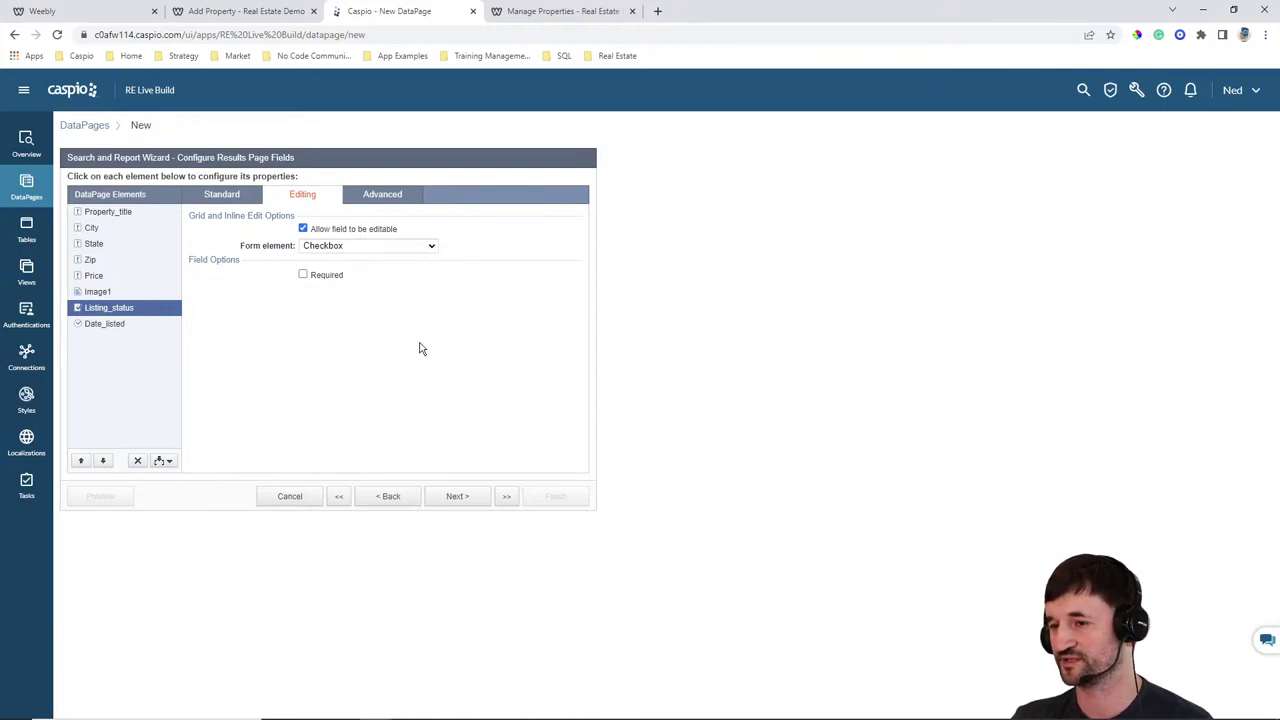
{"action": "left_click", "coordinate": [112, 324]}
{"action": "left_click", "coordinate": [327, 231]}
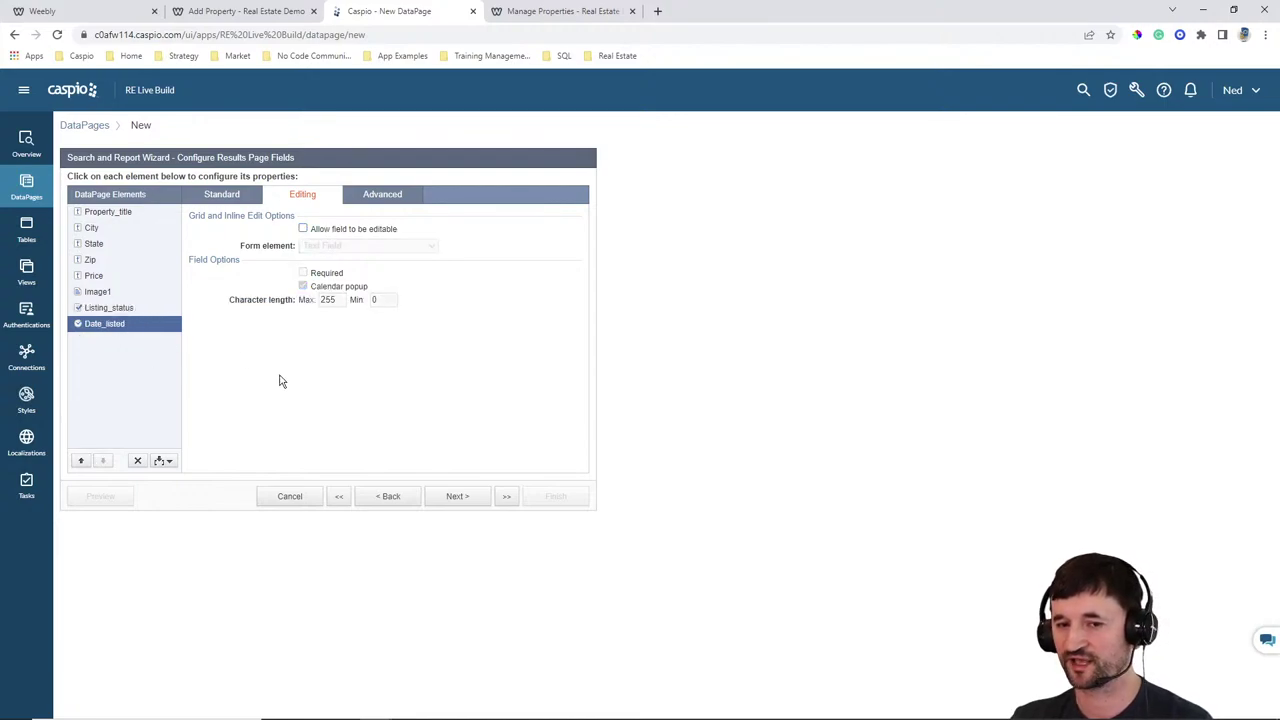
Move Image1 to the top of the fields and display it as an image, width 100
{"action": "left_click", "coordinate": [100, 292]}
{"action": "left_click", "coordinate": [81, 460]}
{"action": "left_click", "coordinate": [81, 460]}
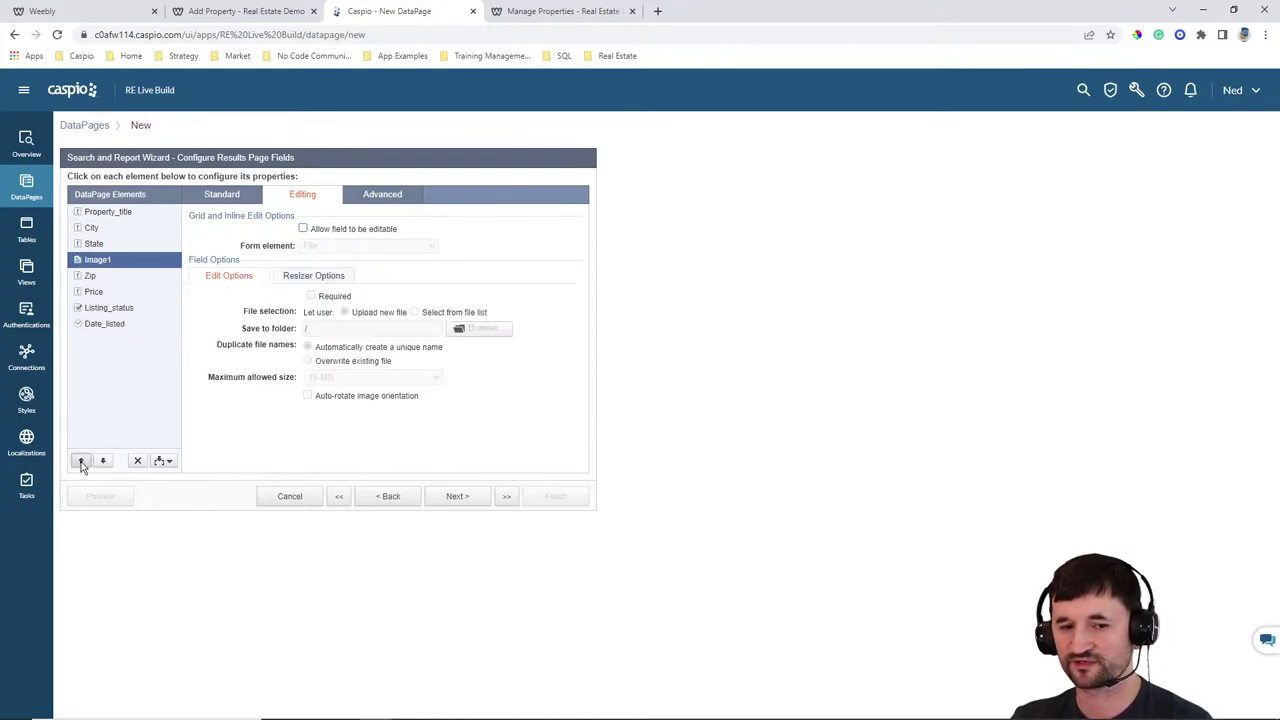
{"action": "left_click", "coordinate": [81, 460]}
{"action": "left_click", "coordinate": [81, 460]}
{"action": "left_click", "coordinate": [81, 460]}
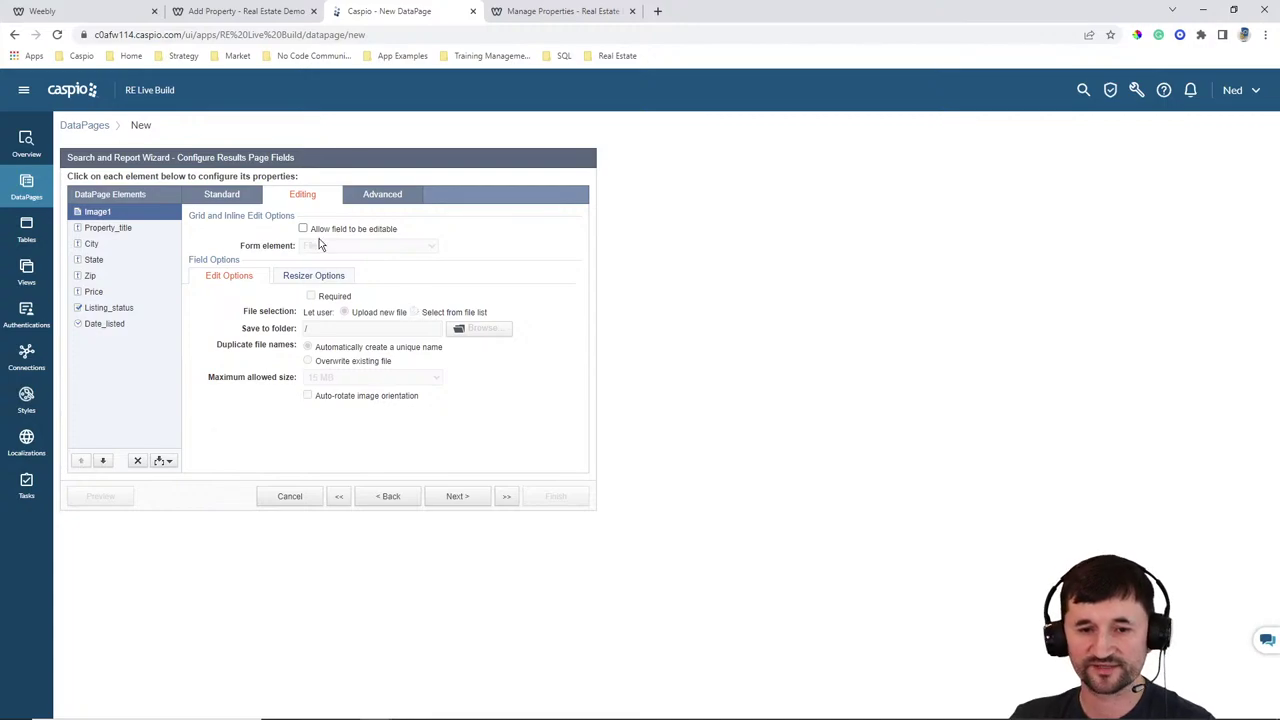
{"action": "left_click", "coordinate": [246, 199]}
{"action": "left_click", "coordinate": [313, 256]}
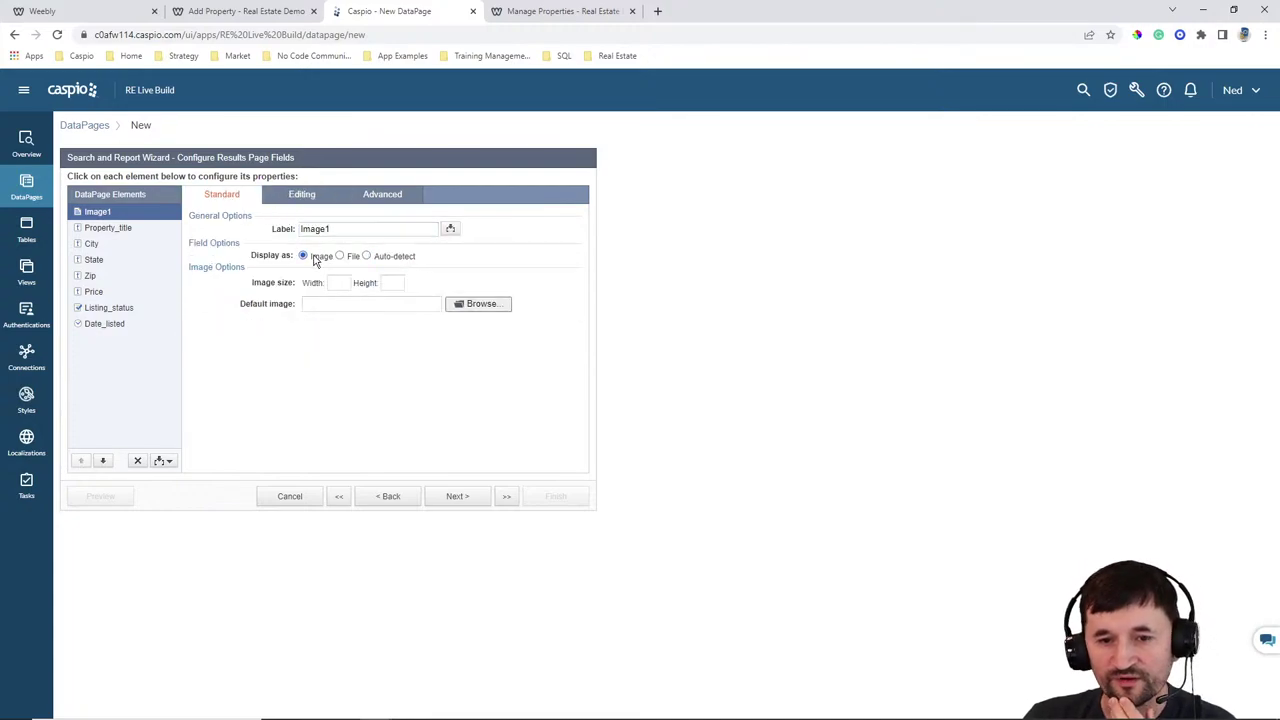
{"action": "left_click", "coordinate": [335, 282]}
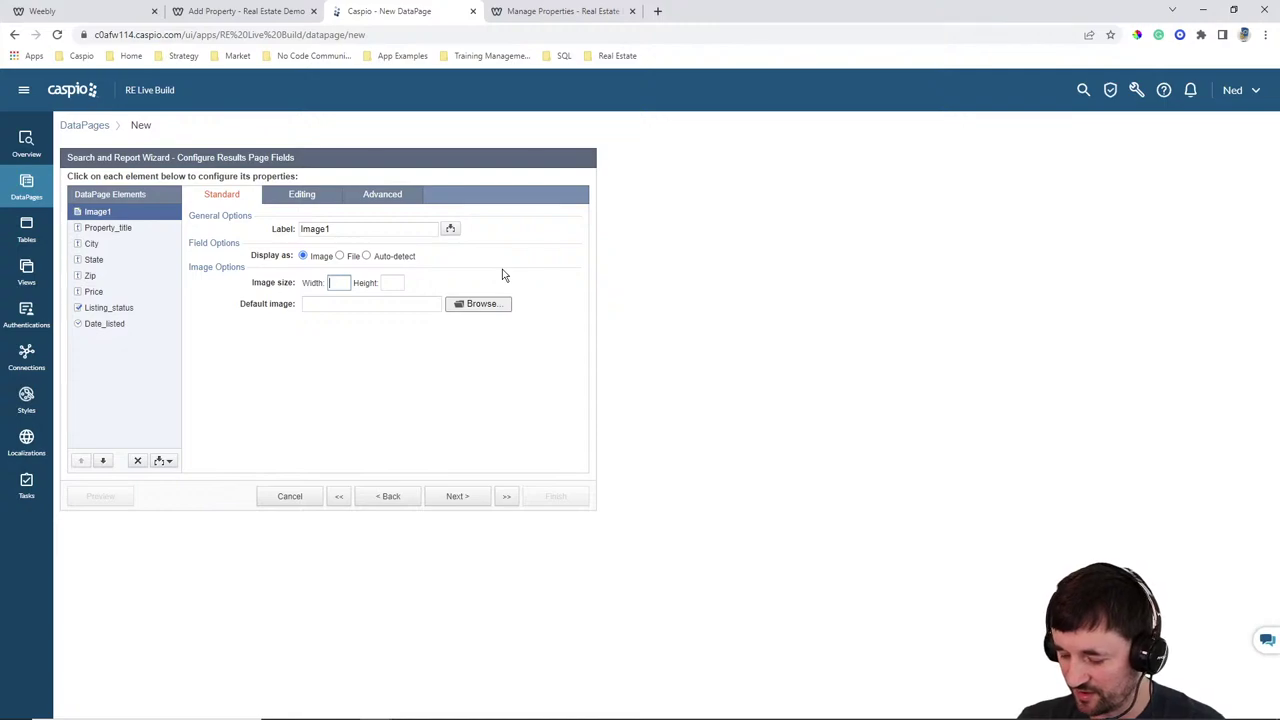
{"action": "type", "text": "100"}
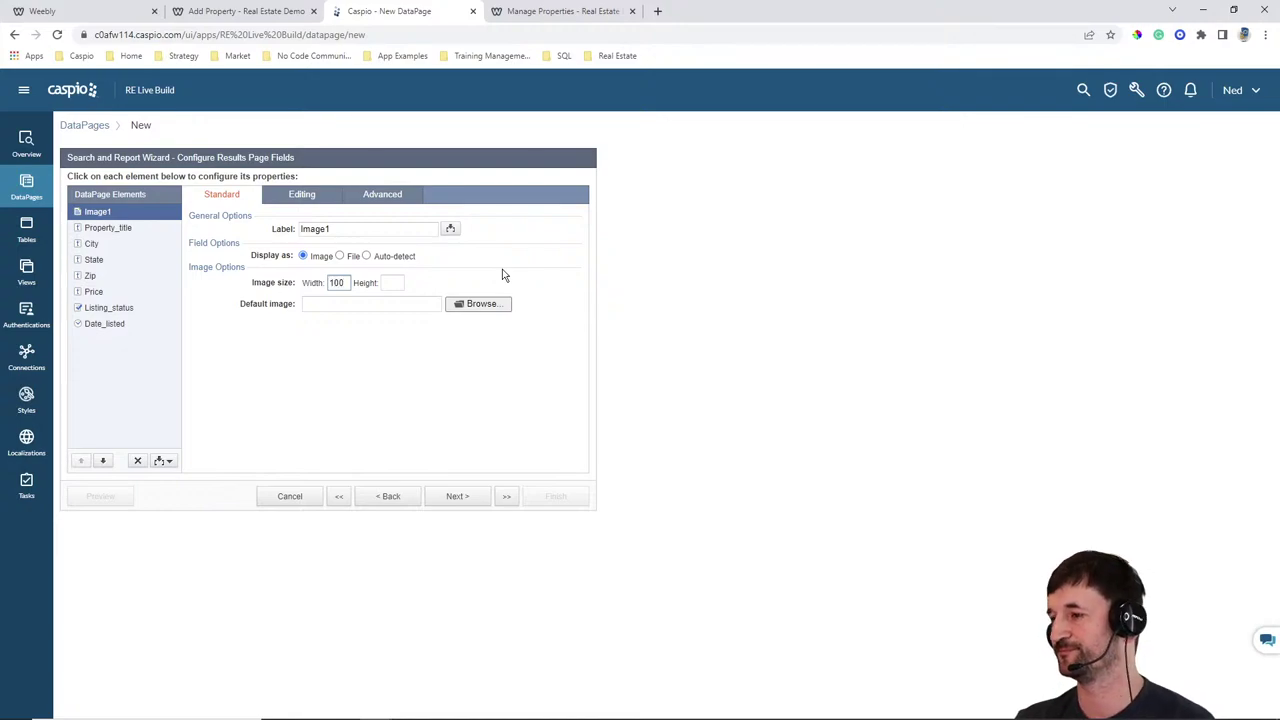
{"action": "left_click", "coordinate": [557, 11]}
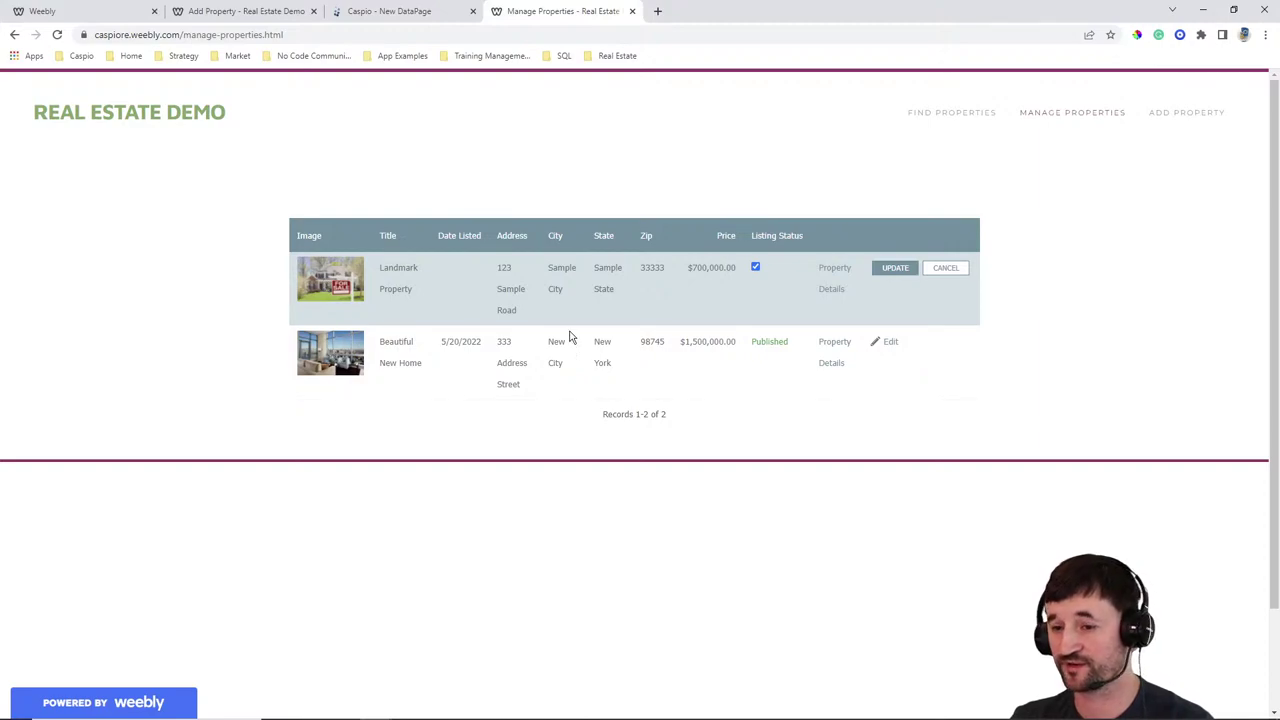
Preview the first property's Property Details page on the live site, then go back
{"action": "left_click", "coordinate": [833, 270]}
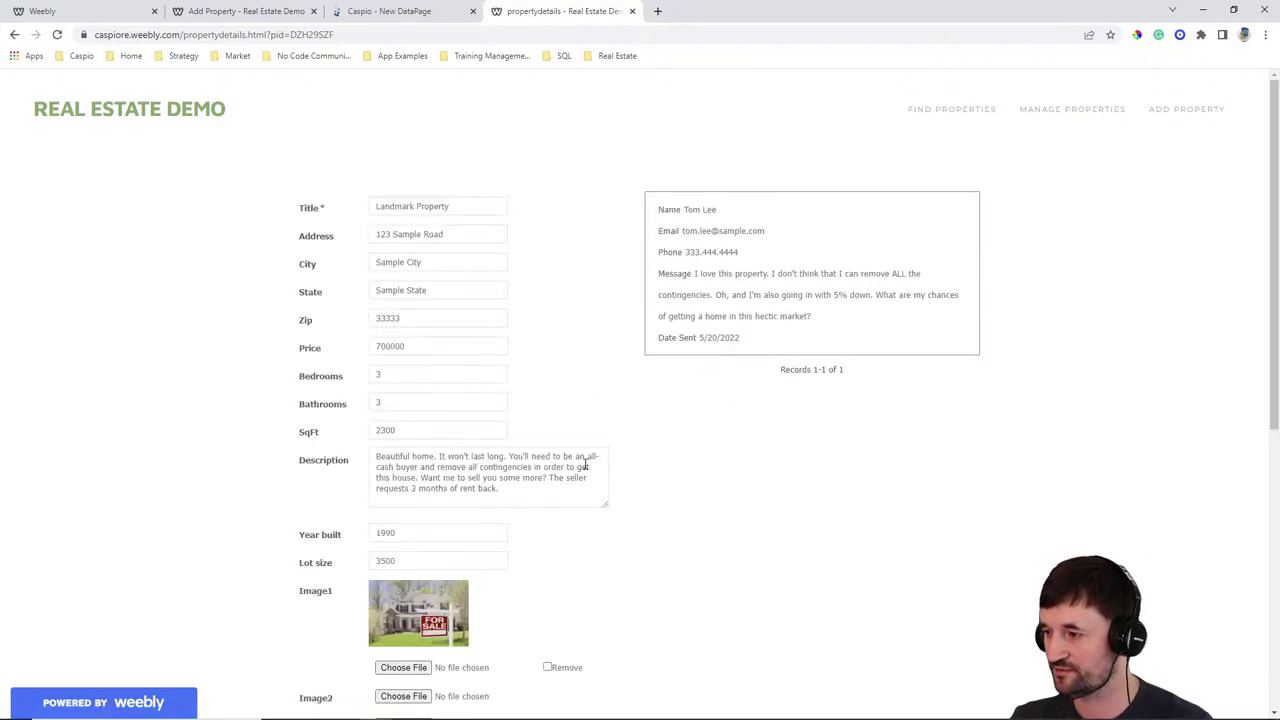
{"action": "left_click", "coordinate": [14, 34]}
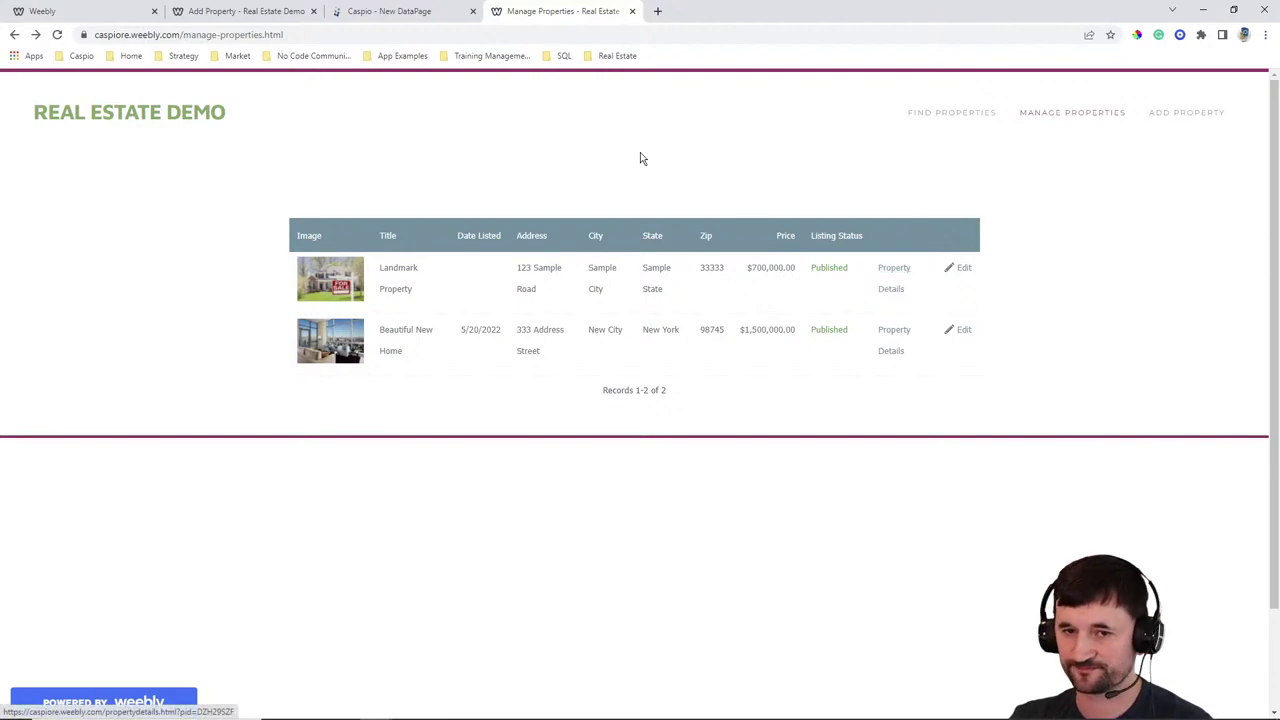
{"action": "left_click", "coordinate": [395, 11]}
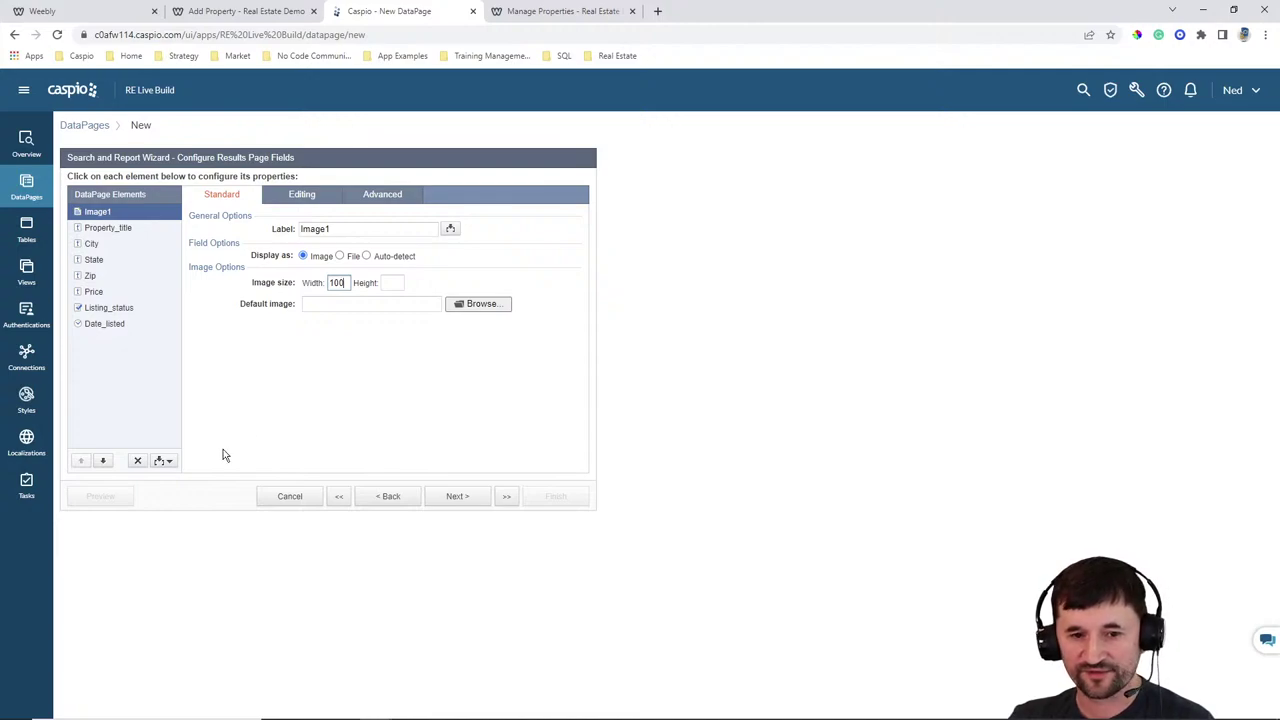
Insert an HTML Block and move it to the bottom of the results fields
{"action": "left_click", "coordinate": [163, 460]}
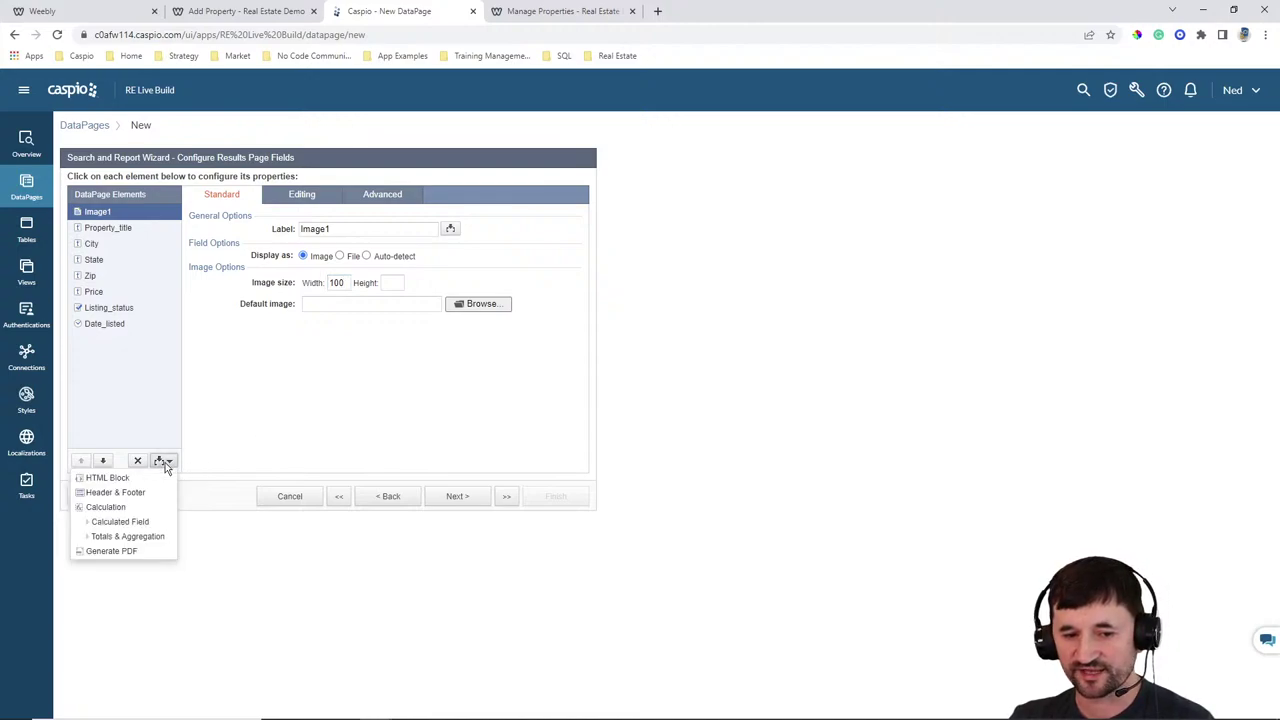
{"action": "left_click", "coordinate": [108, 478]}
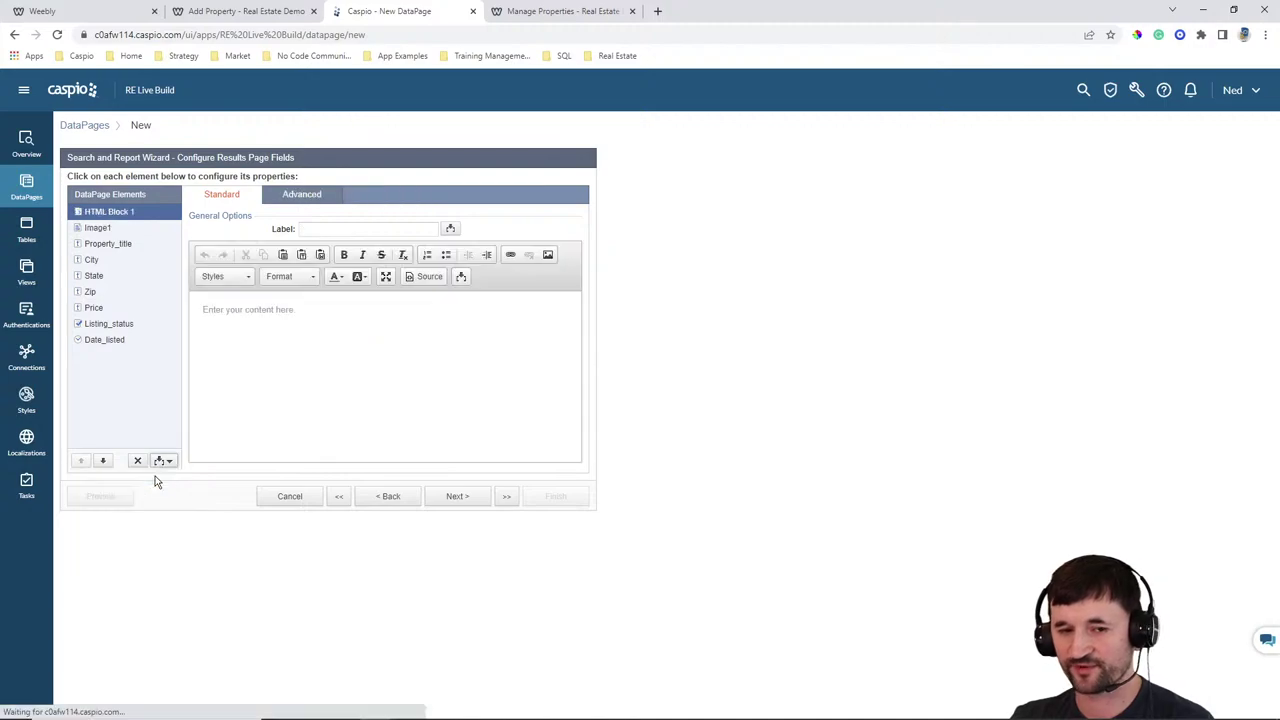
{"action": "left_click", "coordinate": [103, 460]}
{"action": "left_click", "coordinate": [103, 460]}
{"action": "left_click", "coordinate": [103, 460]}
{"action": "left_click", "coordinate": [103, 460]}
{"action": "left_click", "coordinate": [103, 460]}
{"action": "left_click", "coordinate": [103, 460]}
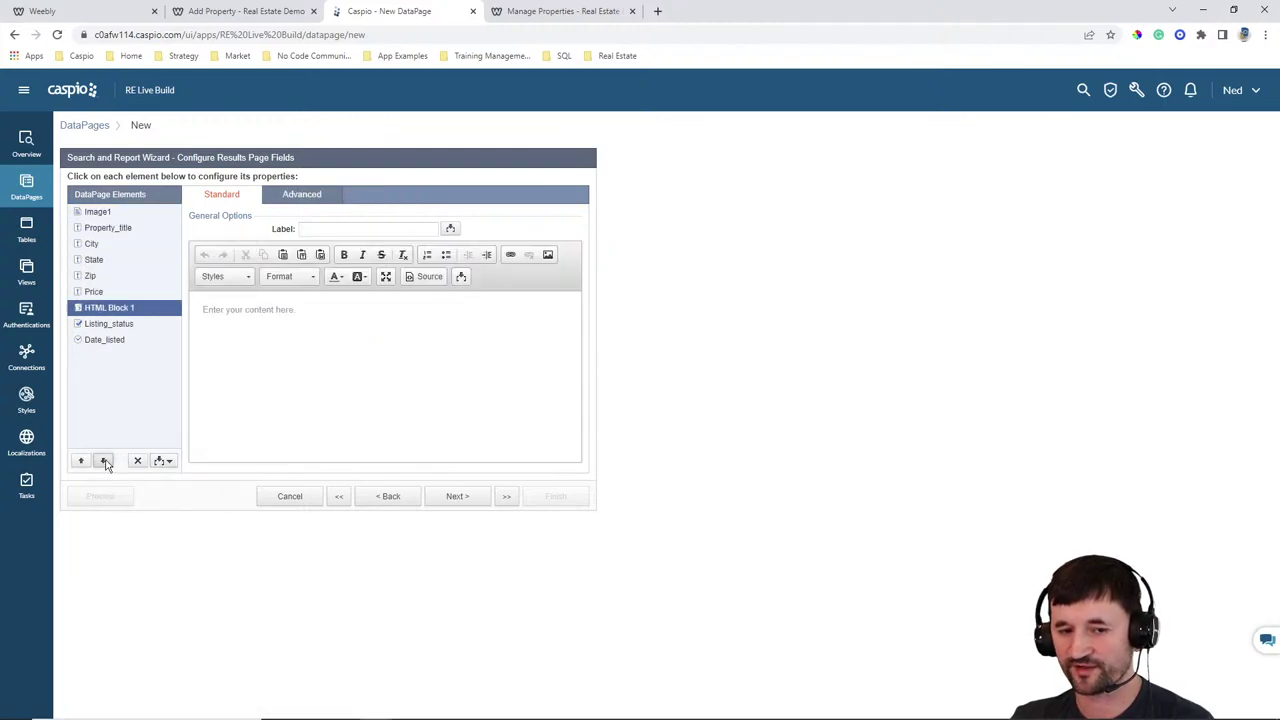
{"action": "left_click", "coordinate": [103, 460]}
{"action": "left_click", "coordinate": [103, 460]}
Disable the HTML editor and enter <a href="">Property Details</a> in the block
{"action": "left_click", "coordinate": [335, 323]}
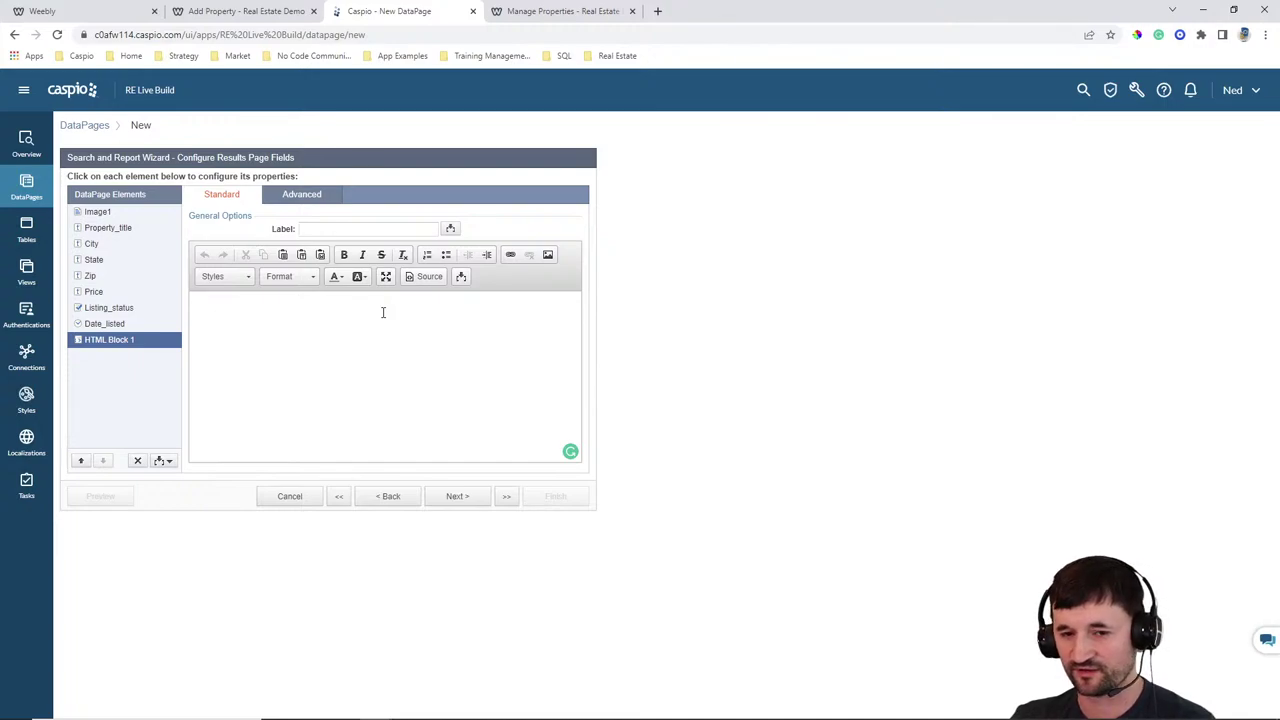
{"action": "left_click", "coordinate": [304, 196]}
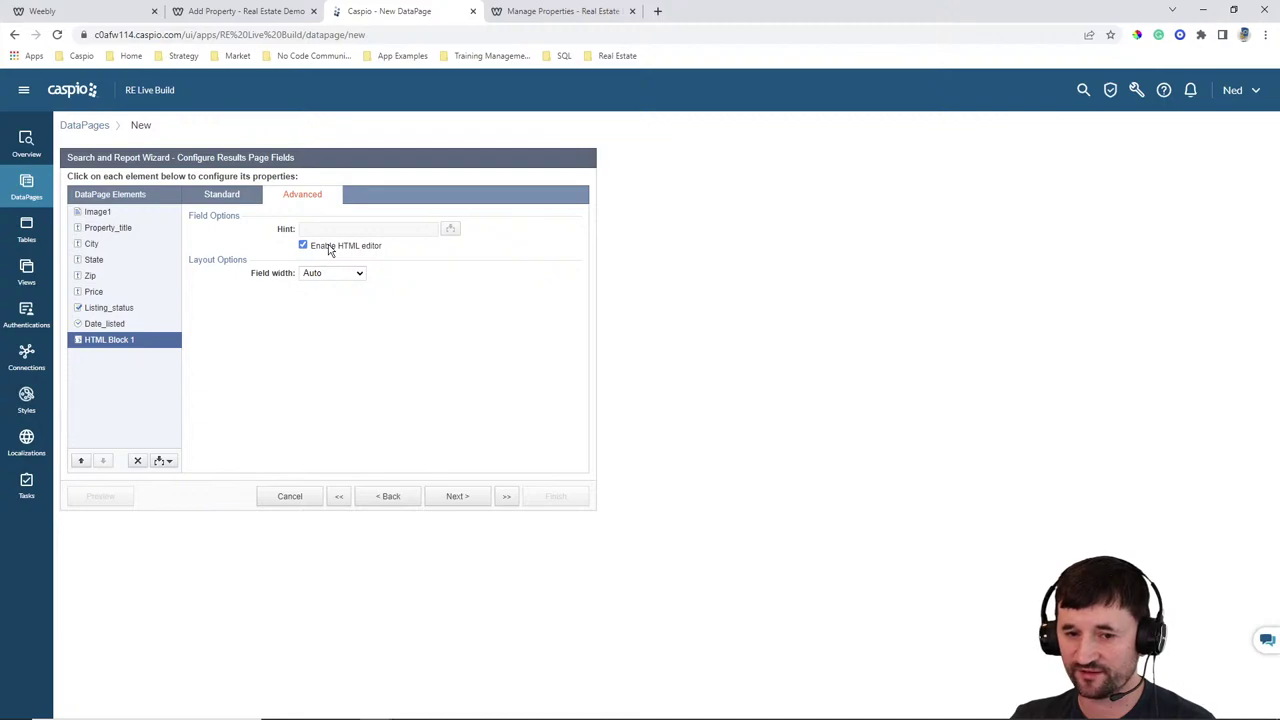
{"action": "left_click", "coordinate": [236, 197]}
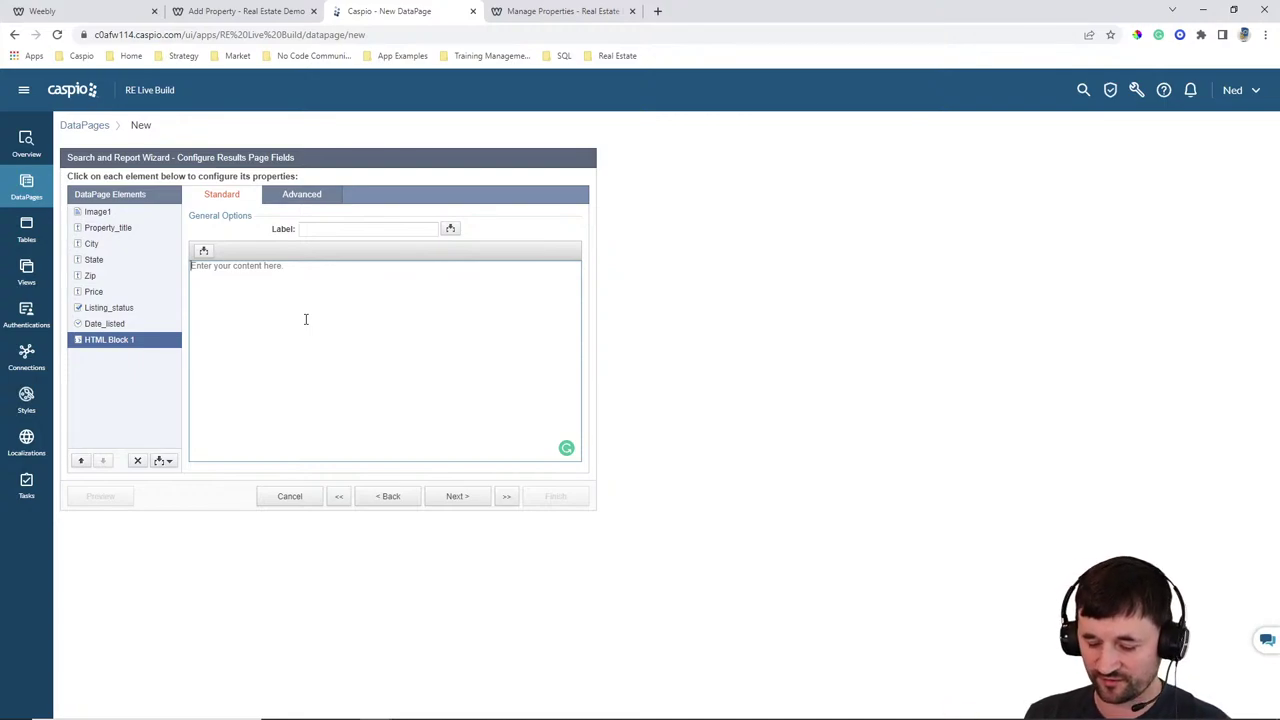
{"action": "type", "text": "<a h"}
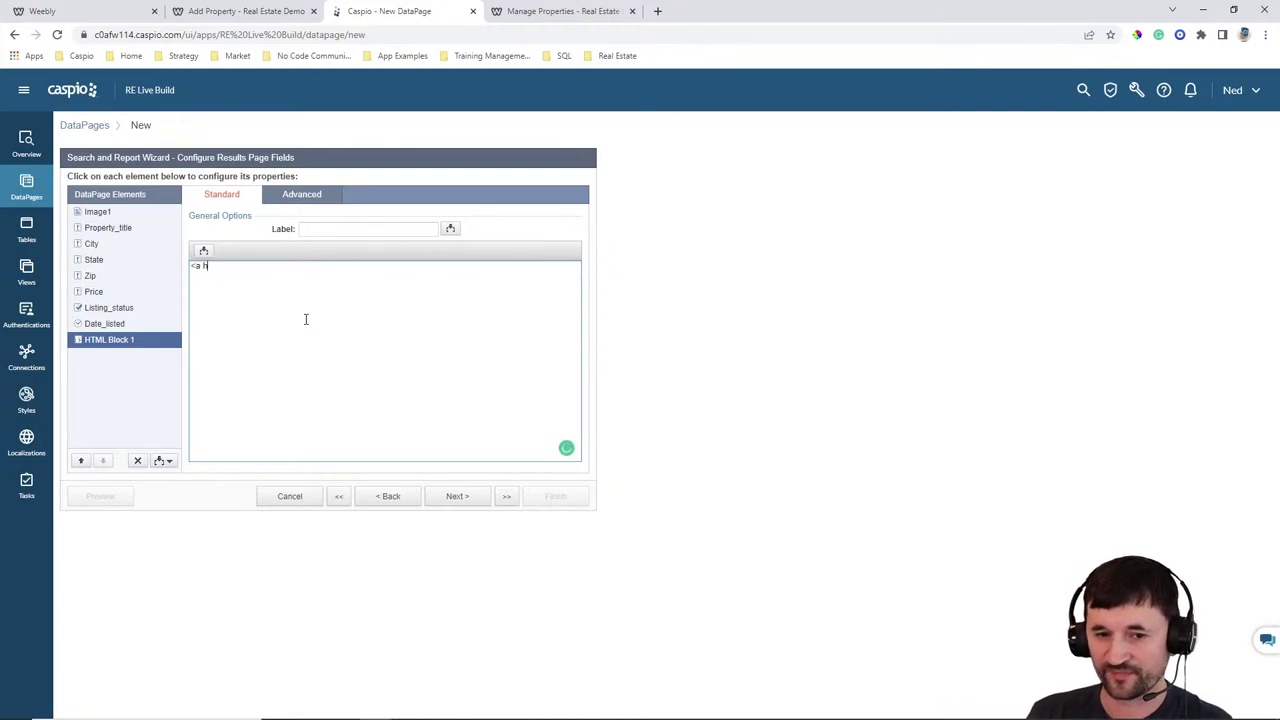
{"action": "type", "text": "ref=\"\">"}
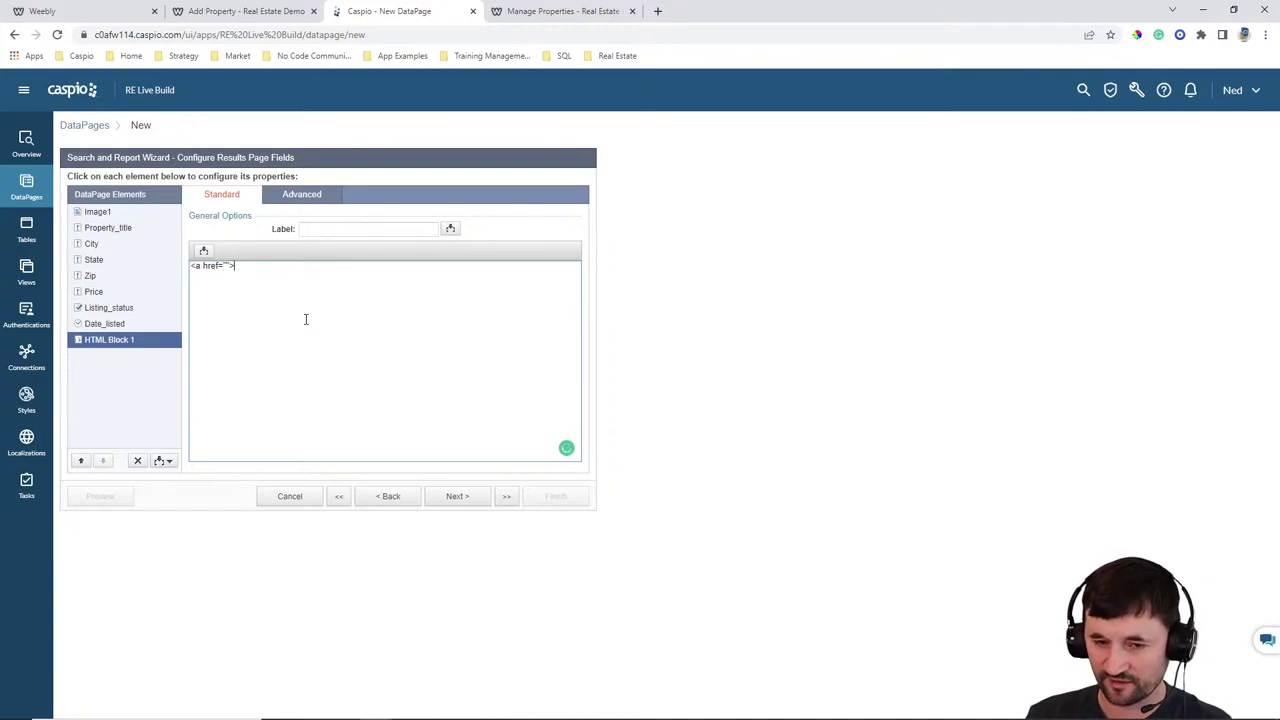
{"action": "type", "text": "Property"}
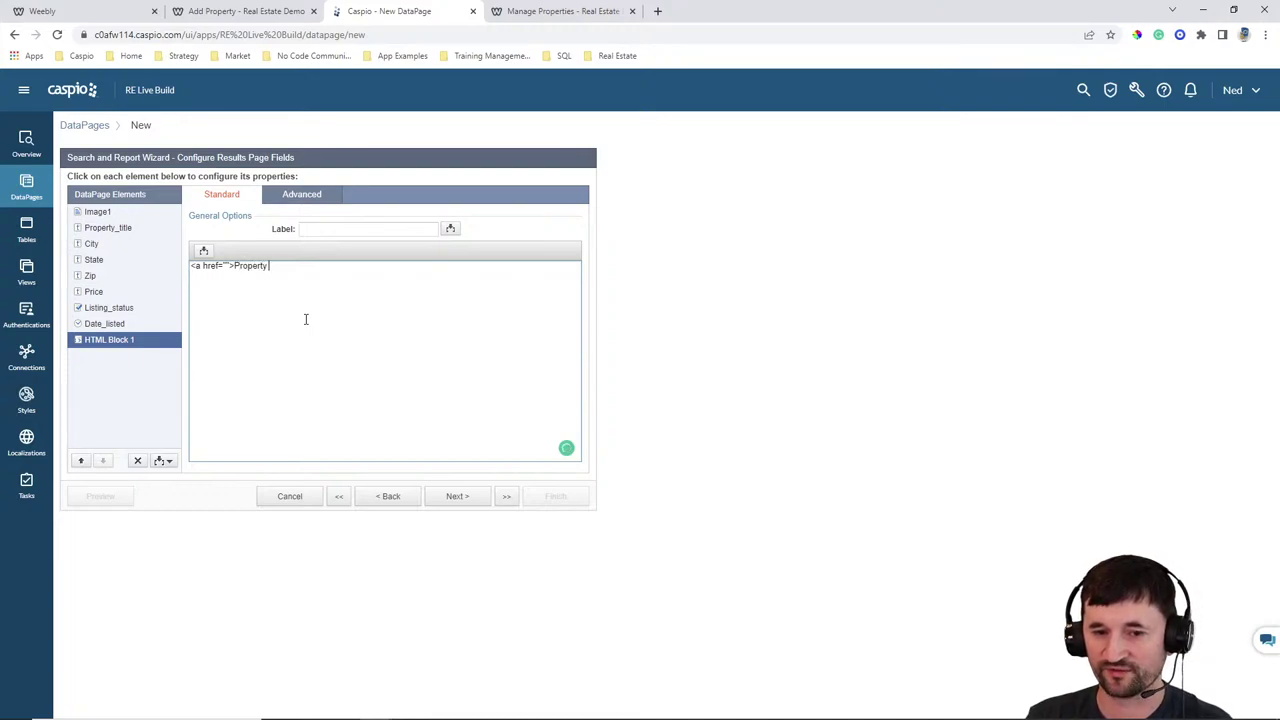
{"action": "type", "text": " Details</a>"}
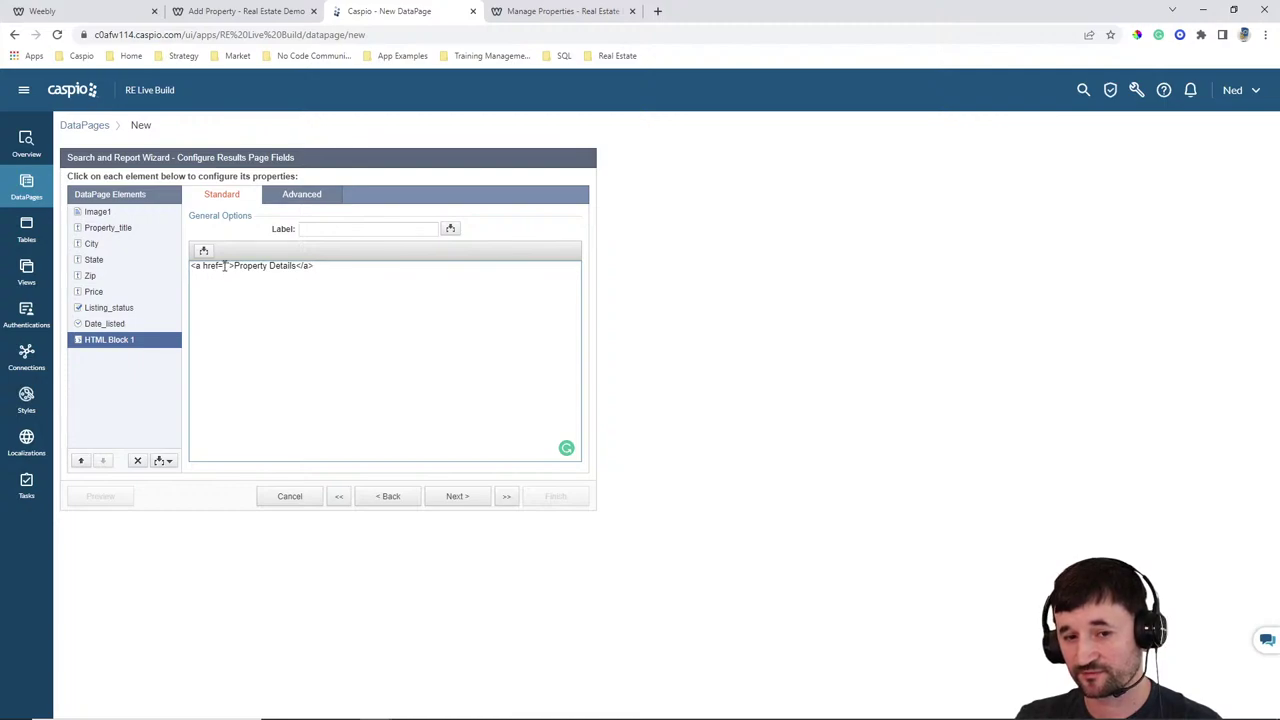
{"action": "left_click", "coordinate": [224, 265]}
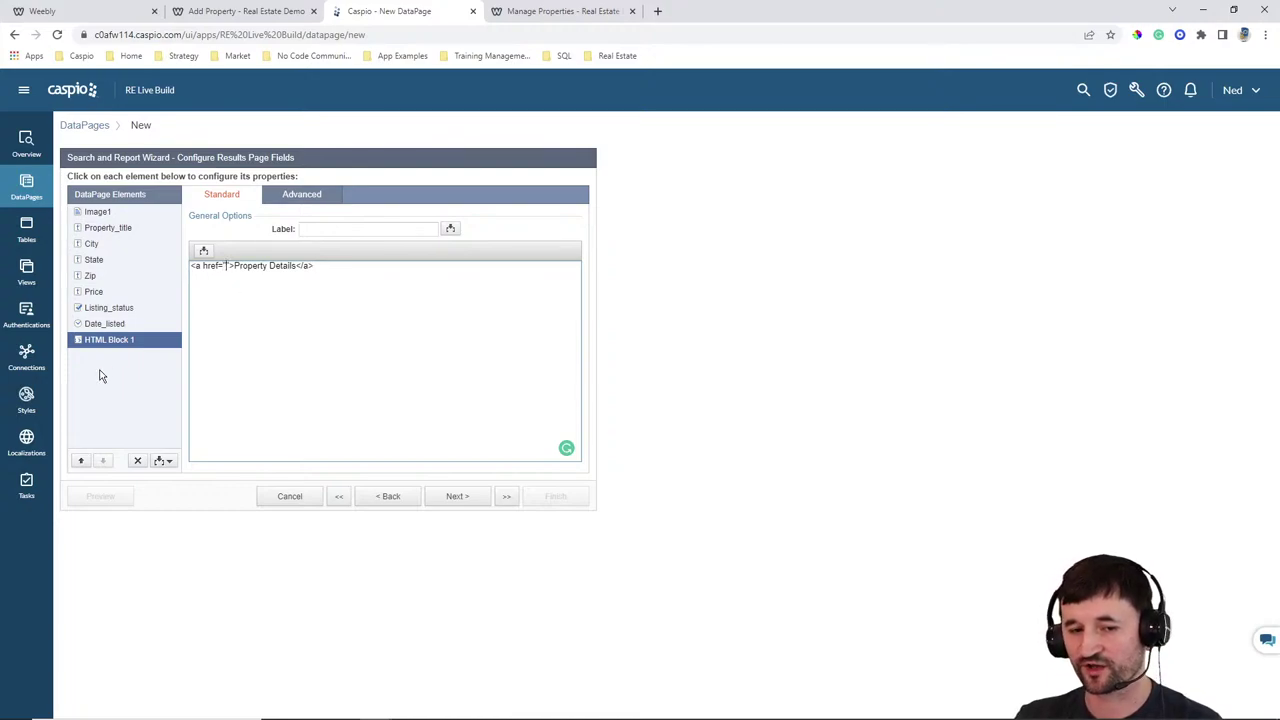
Open the first property's details page, then the Weebly editor's page settings
{"action": "left_click", "coordinate": [530, 14]}
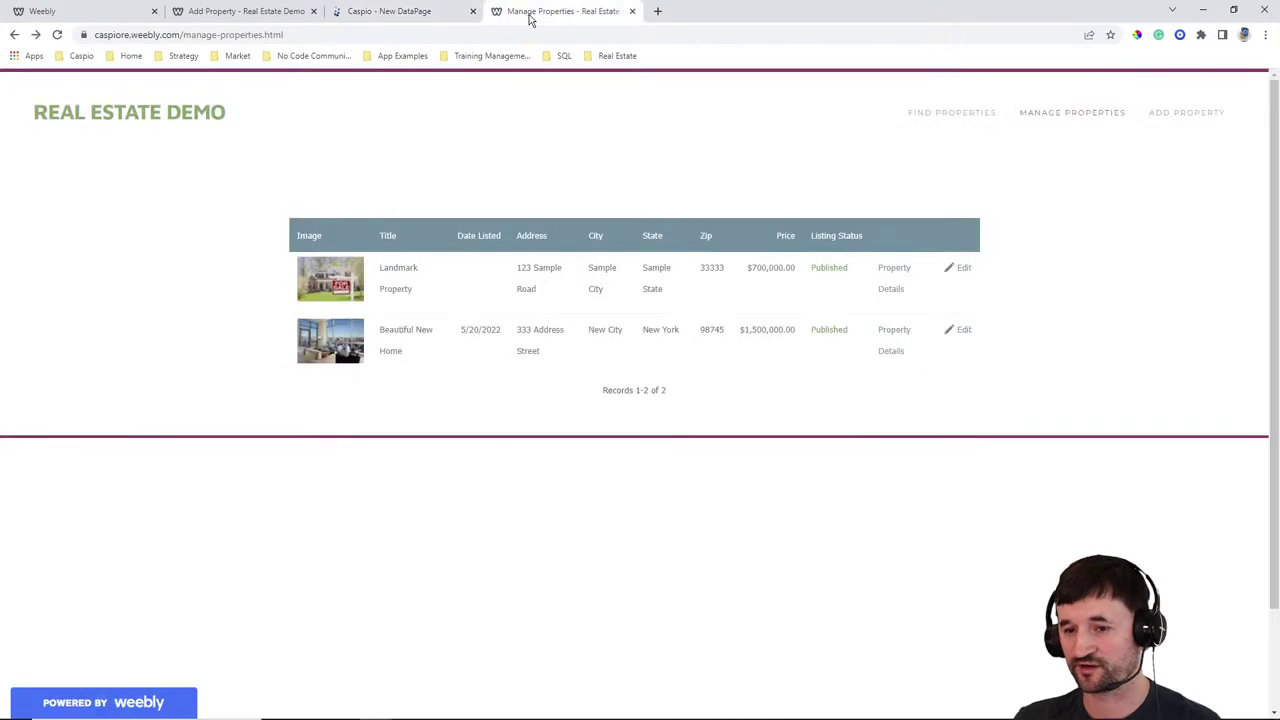
{"action": "left_click", "coordinate": [894, 274]}
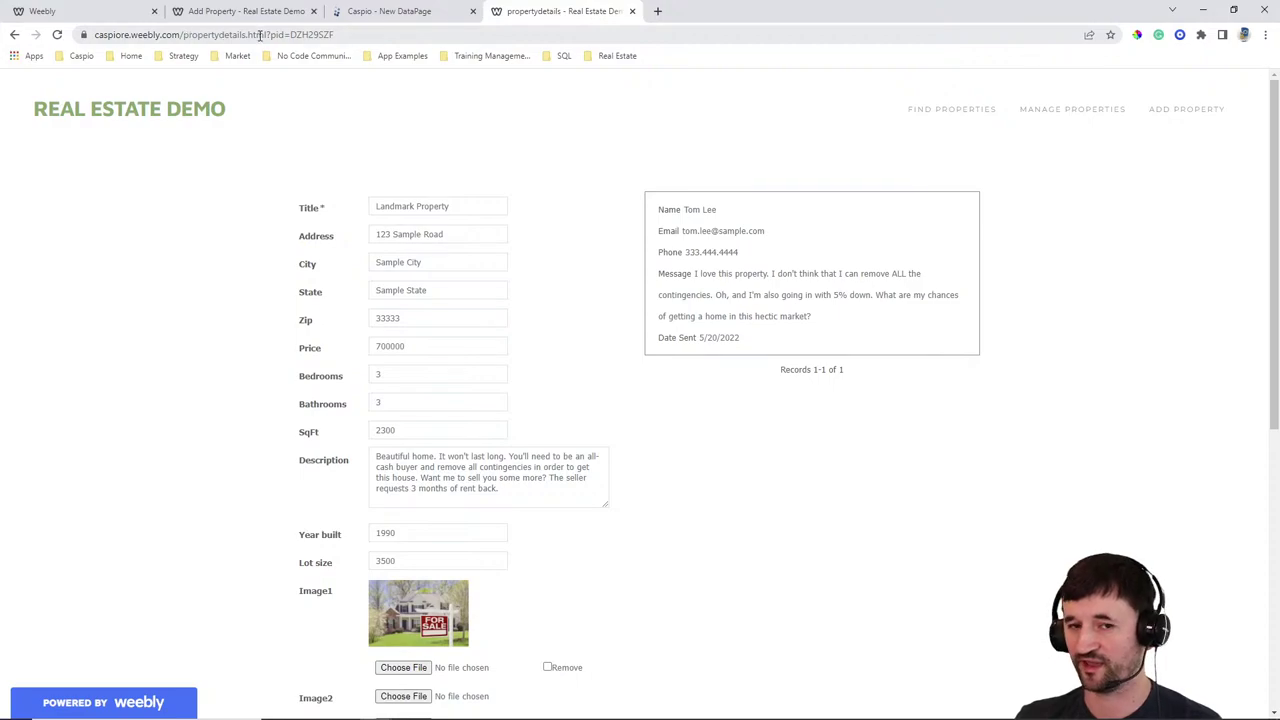
{"action": "left_click", "coordinate": [118, 12]}
{"action": "left_click", "coordinate": [872, 206]}
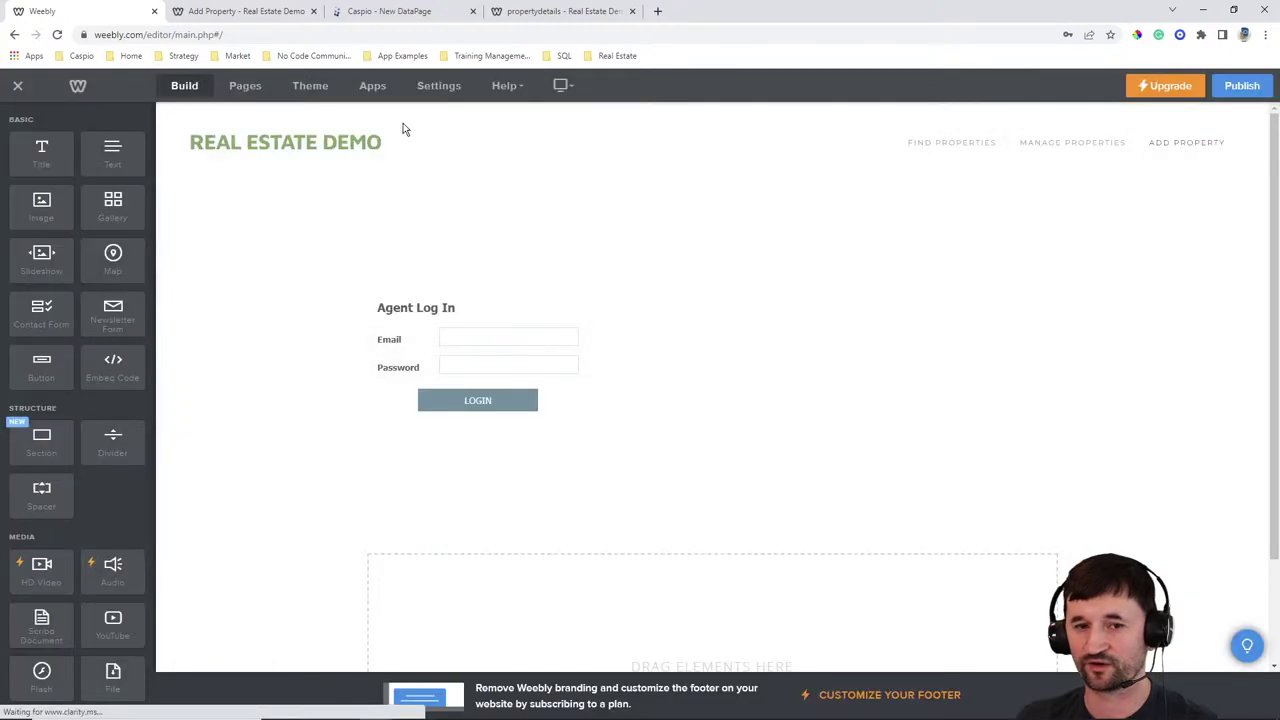
Check the Add Property page in the Pages list and select its live URL
{"action": "left_click", "coordinate": [245, 86]}
{"action": "mouse_move", "coordinate": [248, 182]}
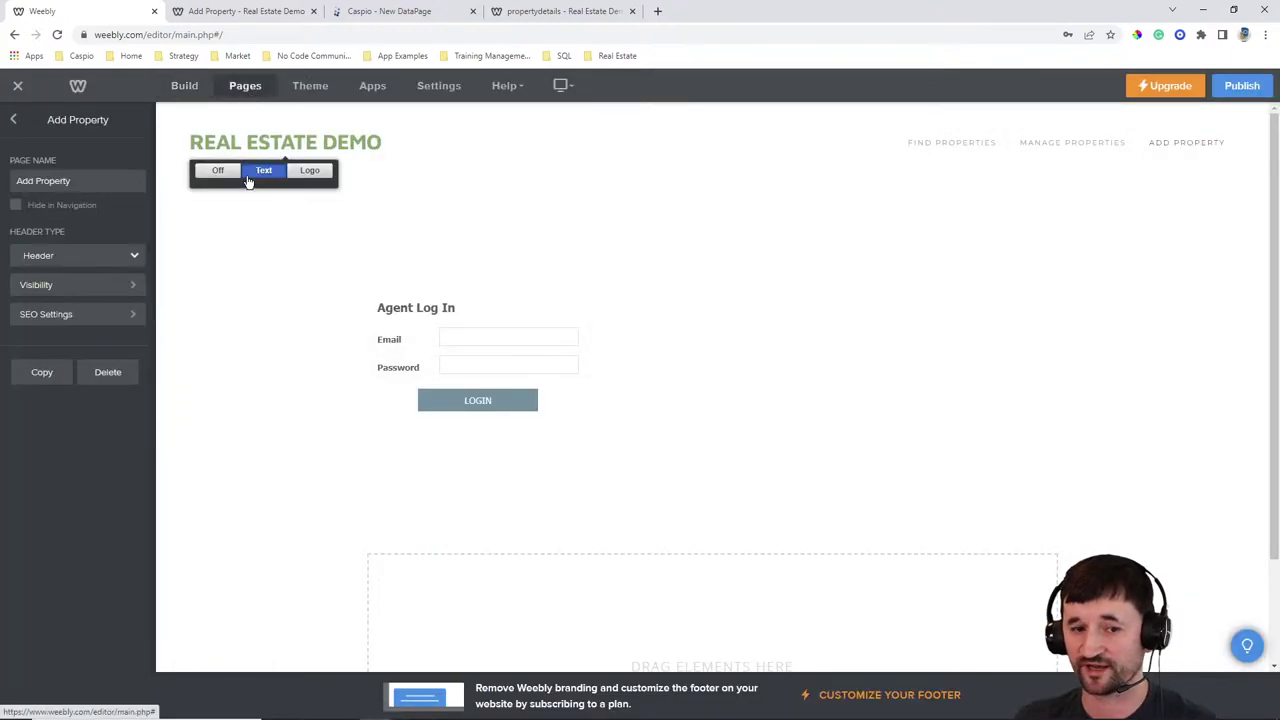
{"action": "left_click", "coordinate": [10, 121]}
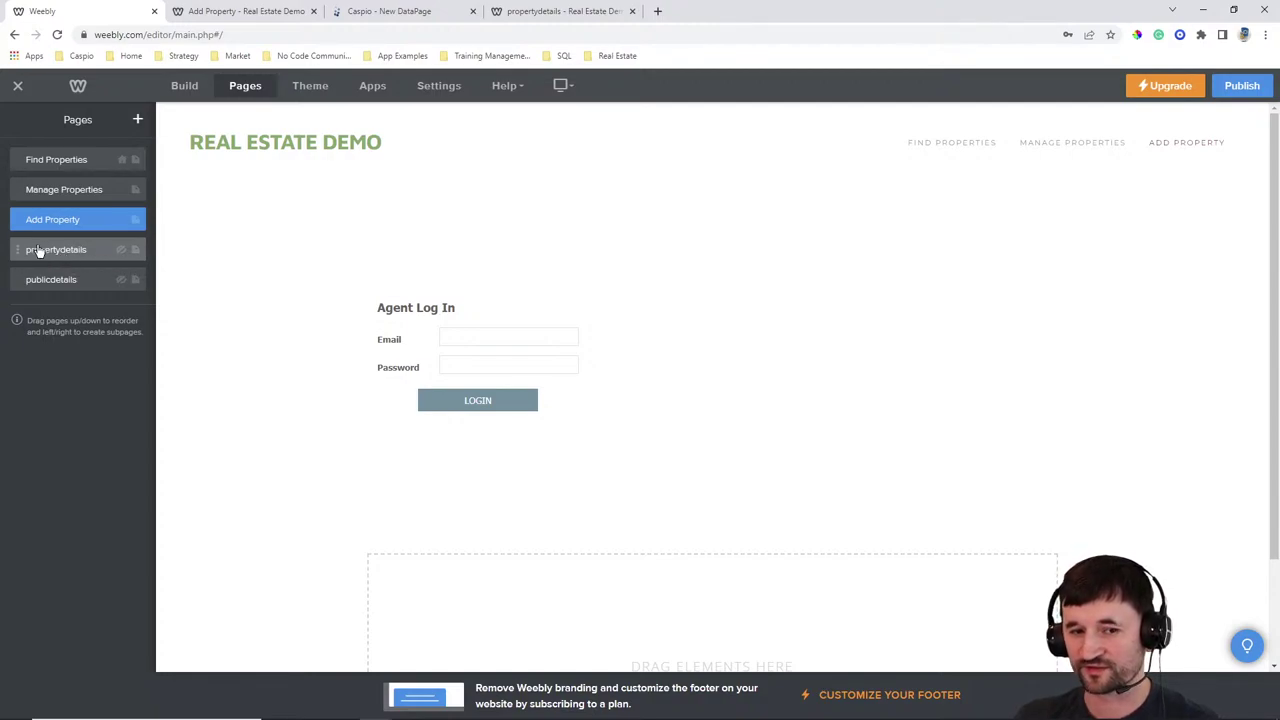
{"action": "left_click", "coordinate": [243, 12]}
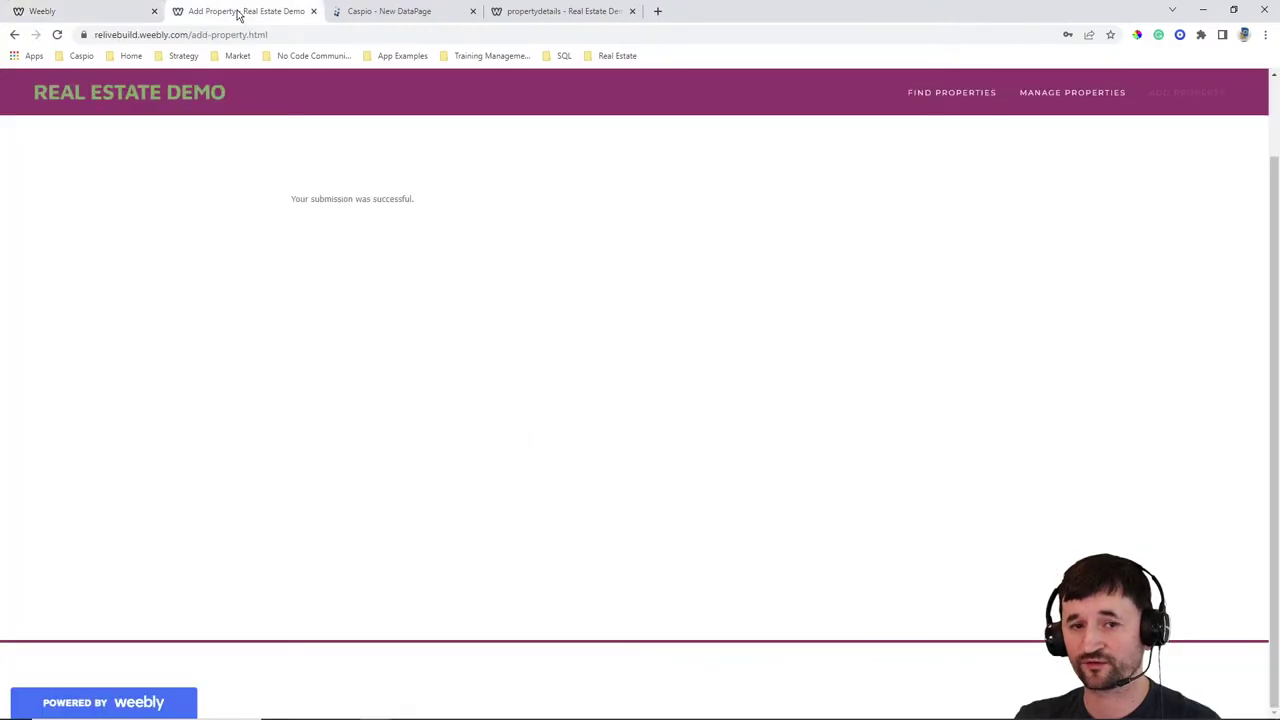
{"action": "left_click", "coordinate": [292, 35]}
{"action": "key", "text": "ctrl+c"}
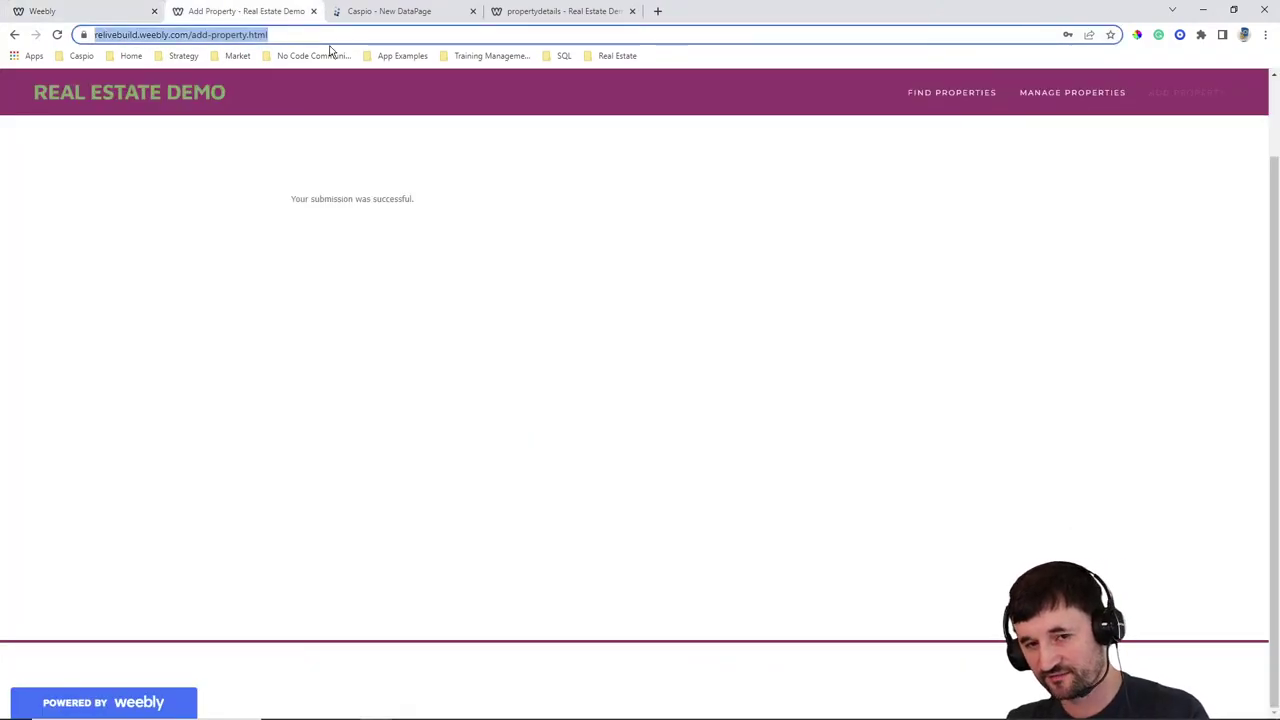
{"action": "left_click", "coordinate": [404, 13]}
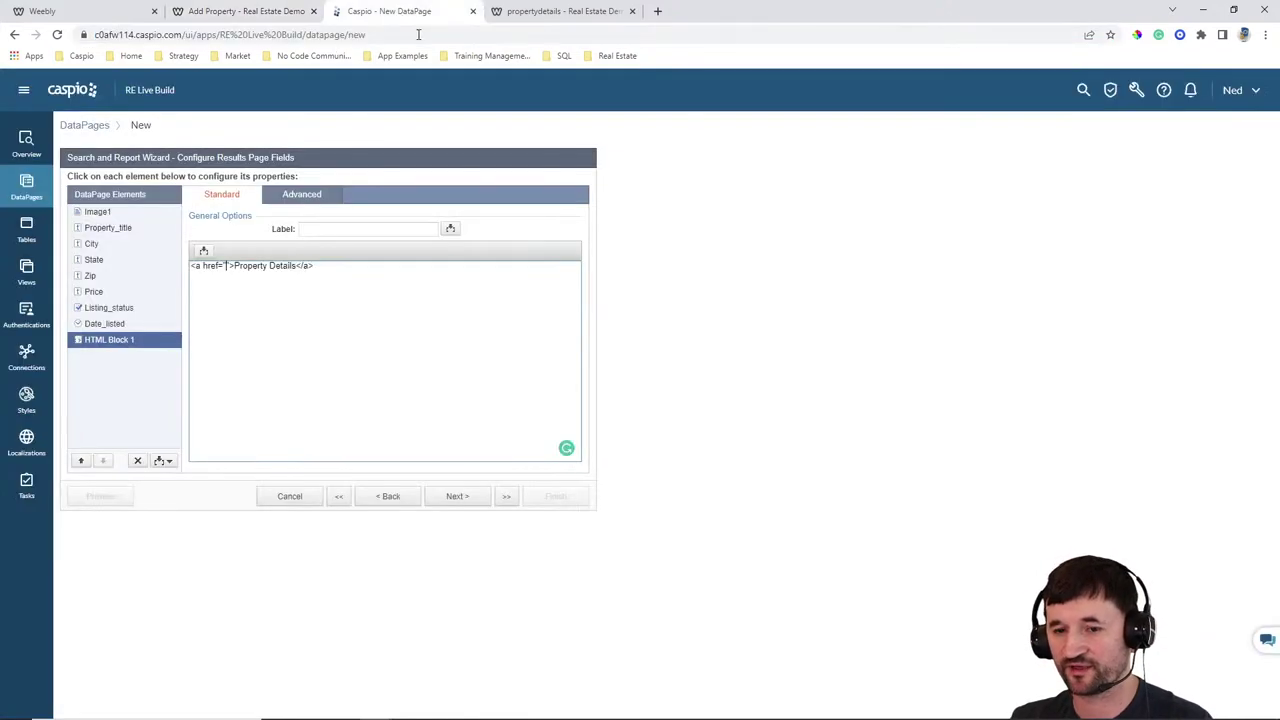
{"action": "left_click", "coordinate": [226, 265]}
{"action": "key", "text": "ctrl+v"}
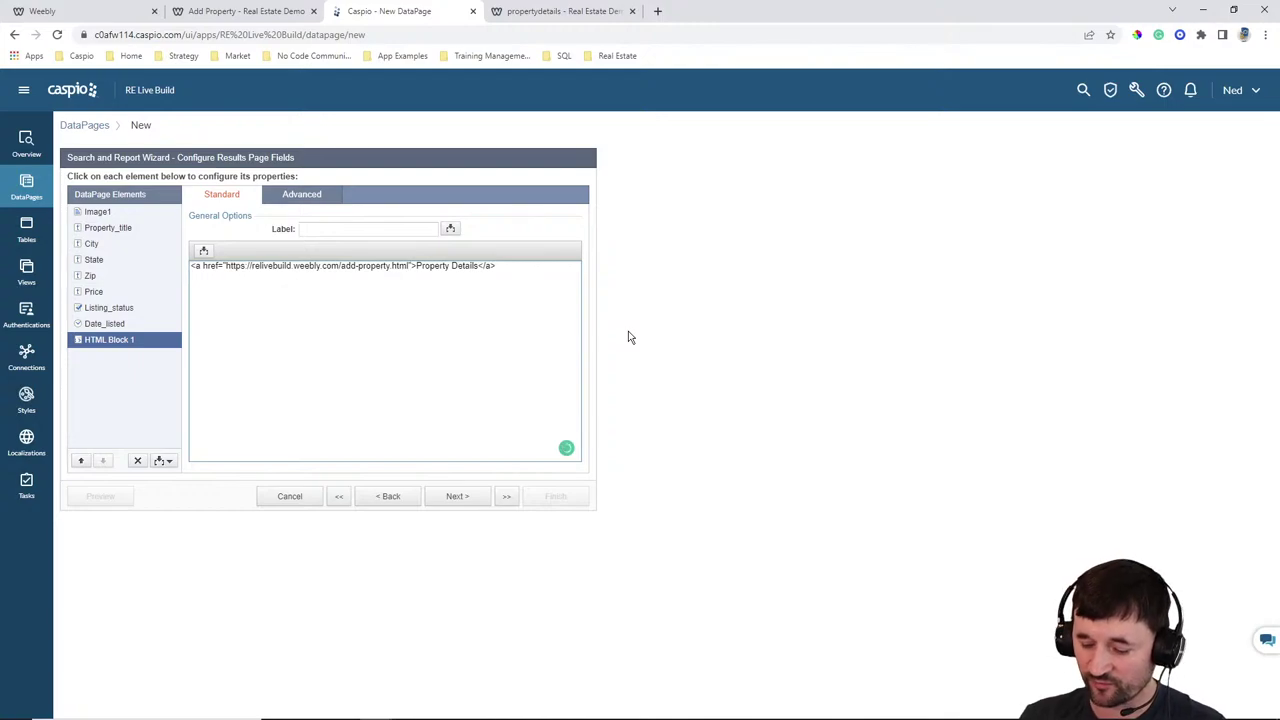
{"action": "key", "text": "BackSpace"}
{"action": "key", "text": "BackSpace"}
{"action": "key", "text": "BackSpace"}
{"action": "key", "text": "BackSpace"}
{"action": "key", "text": "BackSpace"}
{"action": "key", "text": "BackSpace"}
{"action": "key", "text": "BackSpace"}
{"action": "key", "text": "BackSpace"}
{"action": "key", "text": "BackSpace"}
{"action": "key", "text": "BackSpace"}
{"action": "key", "text": "BackSpace"}
{"action": "key", "text": "BackSpace"}
{"action": "key", "text": "BackSpace"}
{"action": "key", "text": "BackSpace"}
{"action": "key", "text": "BackSpace"}
{"action": "key", "text": "BackSpace"}
{"action": "key", "text": "BackSpace"}
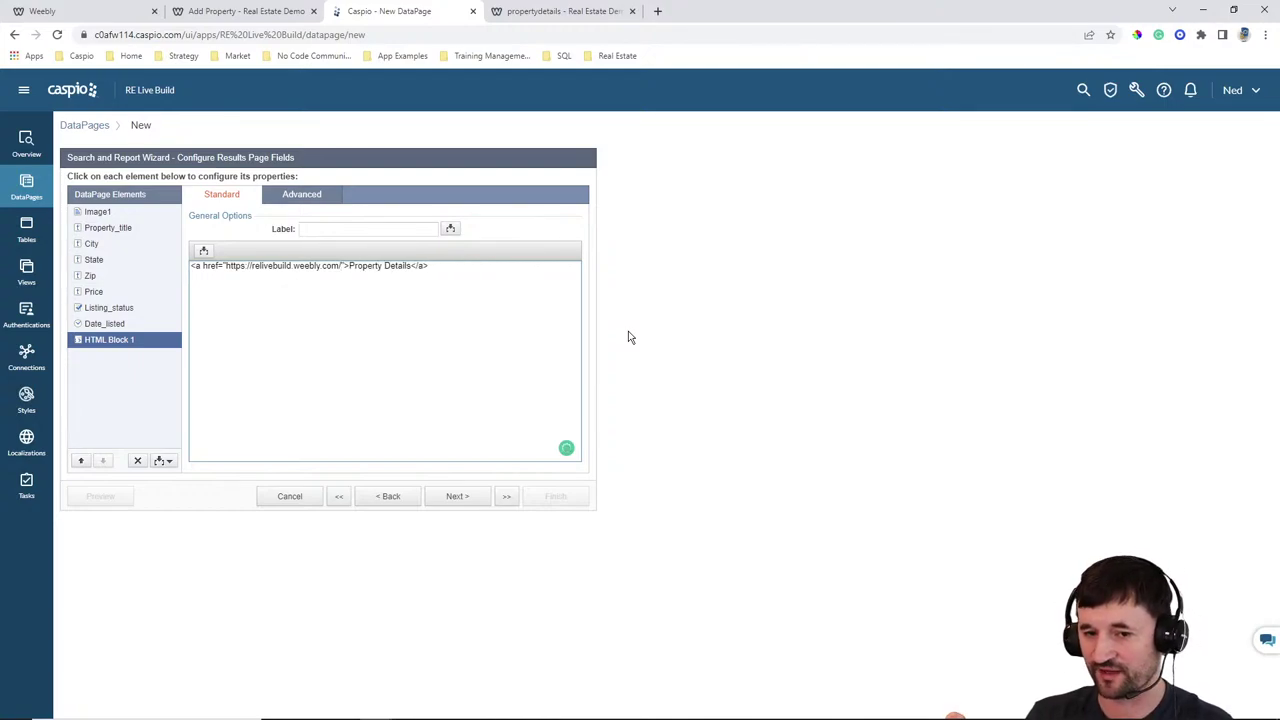
{"action": "type", "text": "propertydetails.html"}
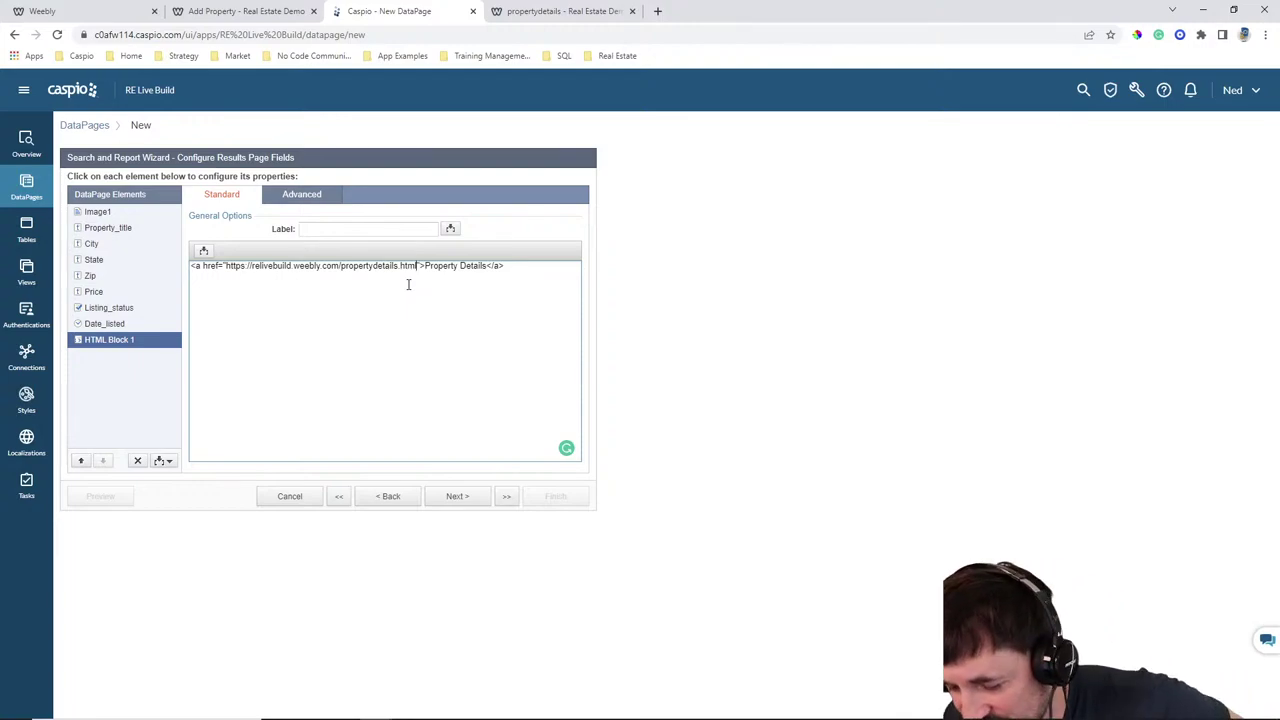
Confirm Property Details on the first Manage Properties row opens the Landmark Property page
{"action": "left_click", "coordinate": [563, 12]}
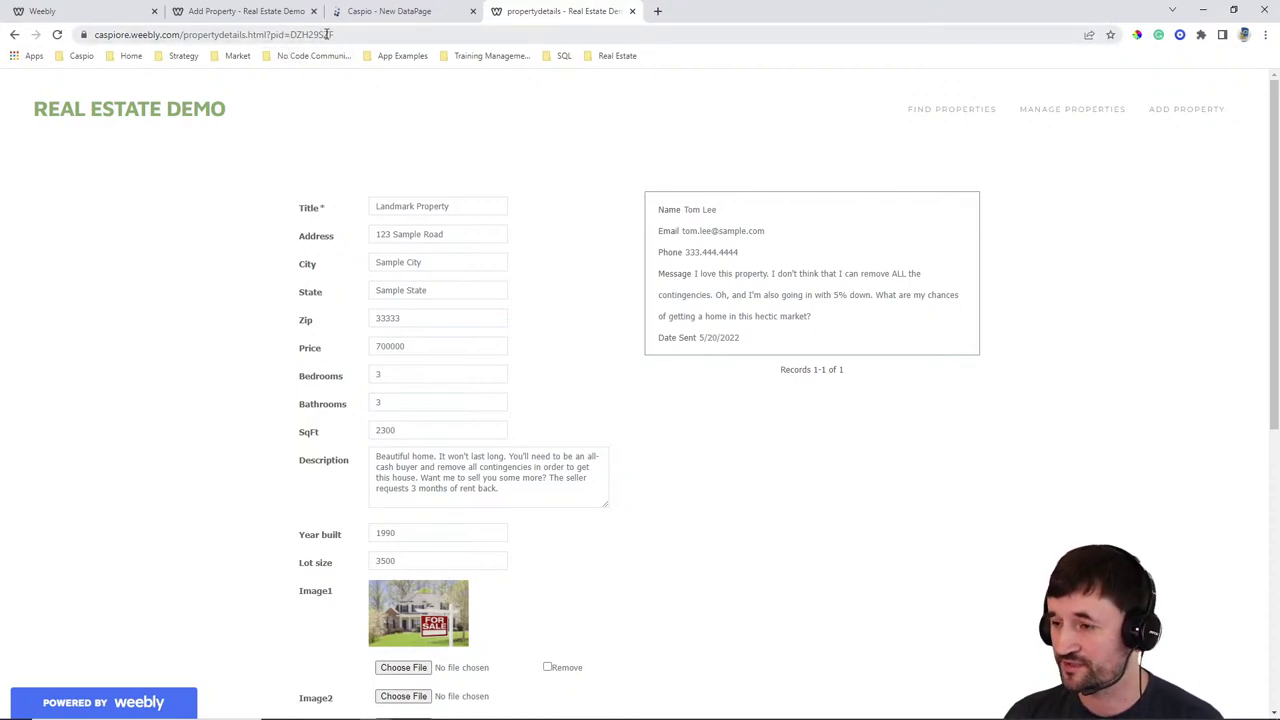
{"action": "scroll", "coordinate": [549, 226], "scroll_direction": "down", "scroll_amount": 2}
{"action": "scroll", "coordinate": [549, 226], "scroll_direction": "up", "scroll_amount": 2}
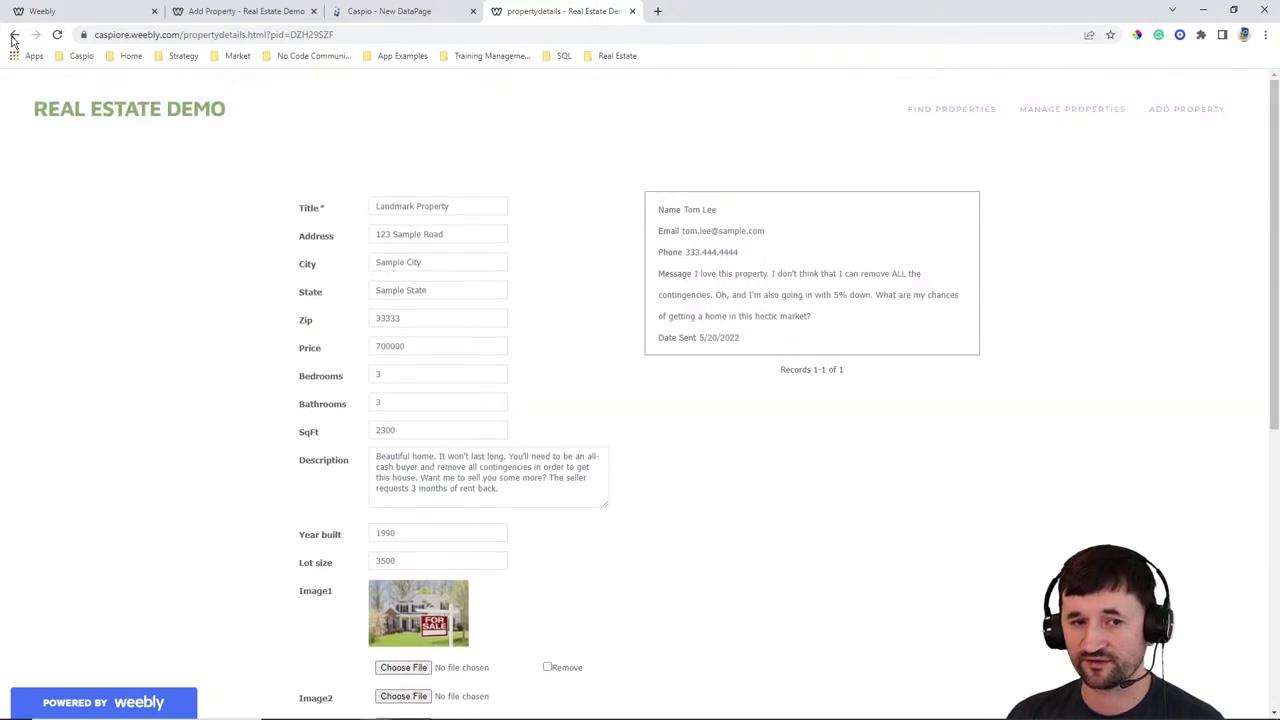
{"action": "left_click", "coordinate": [14, 36]}
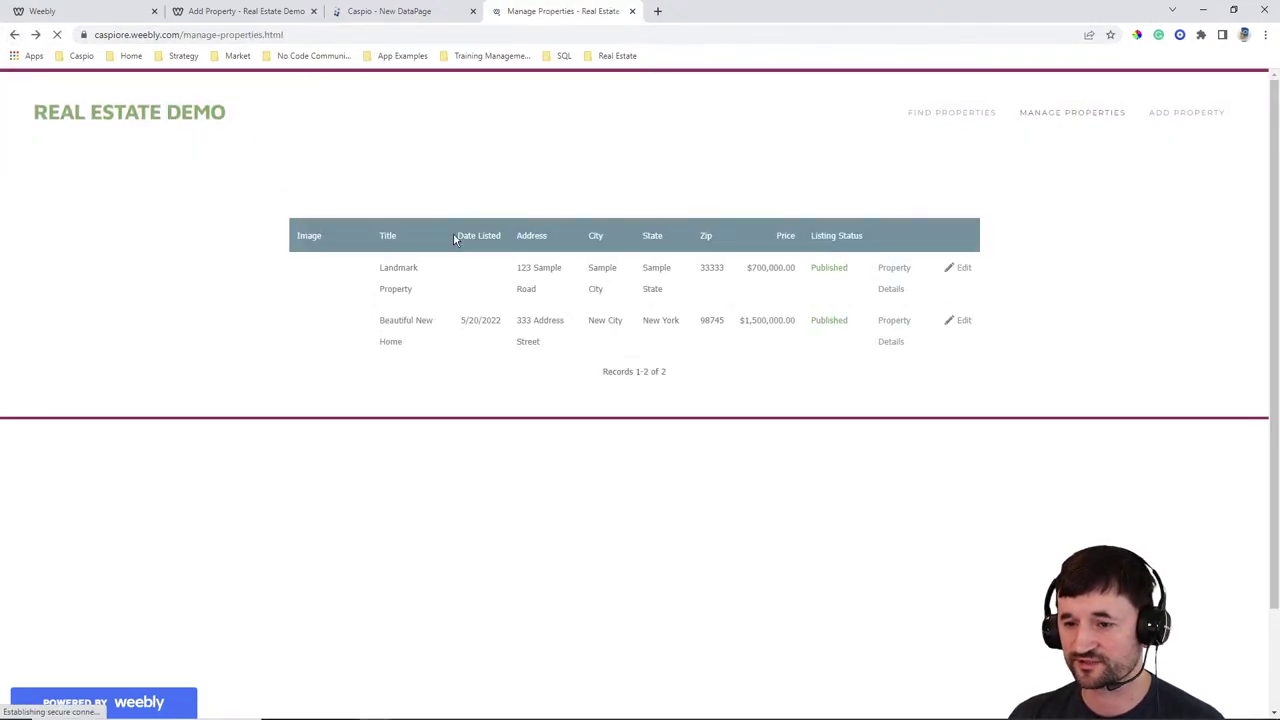
{"action": "left_click", "coordinate": [889, 289]}
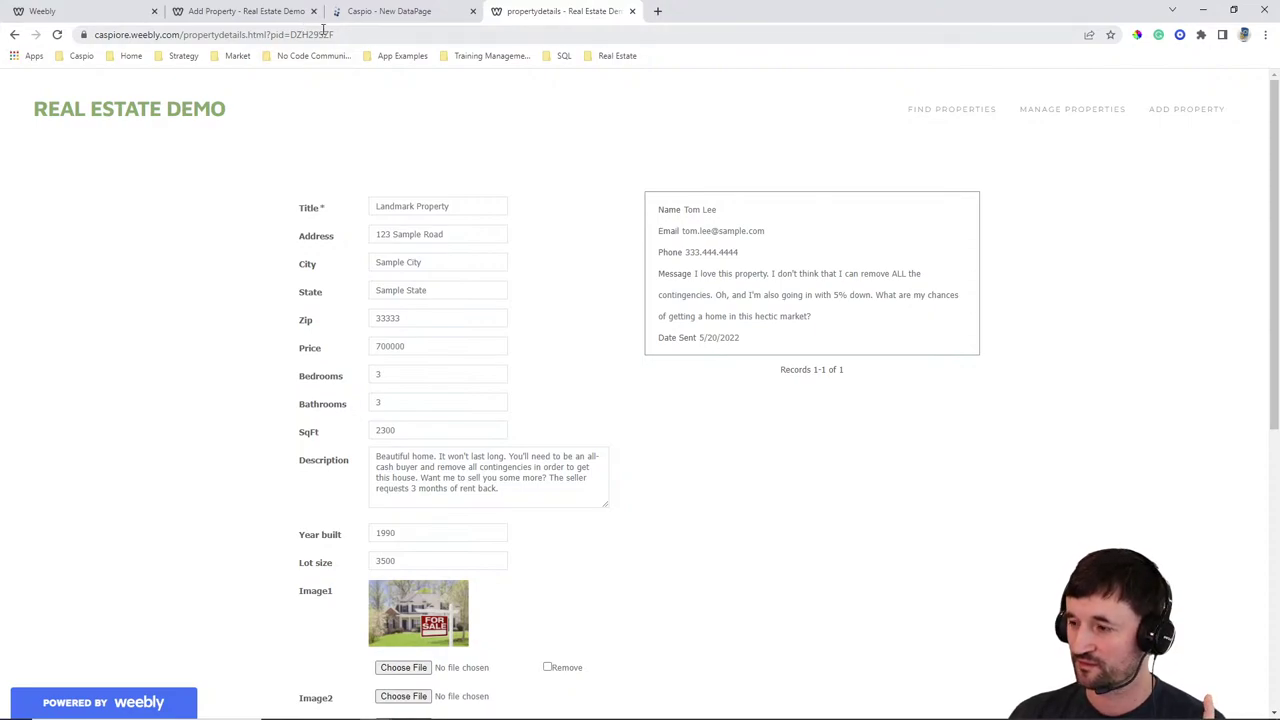
{"action": "mouse_move", "coordinate": [834, 237]}
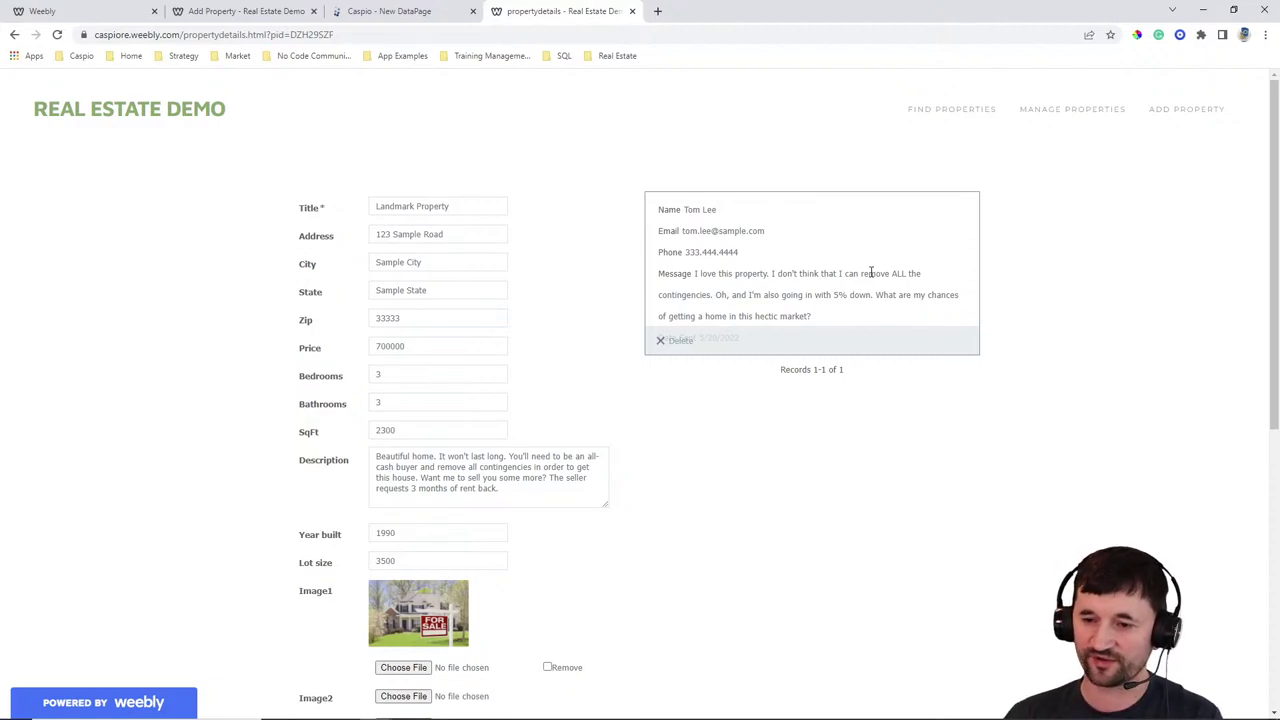
{"action": "mouse_move", "coordinate": [938, 712]}
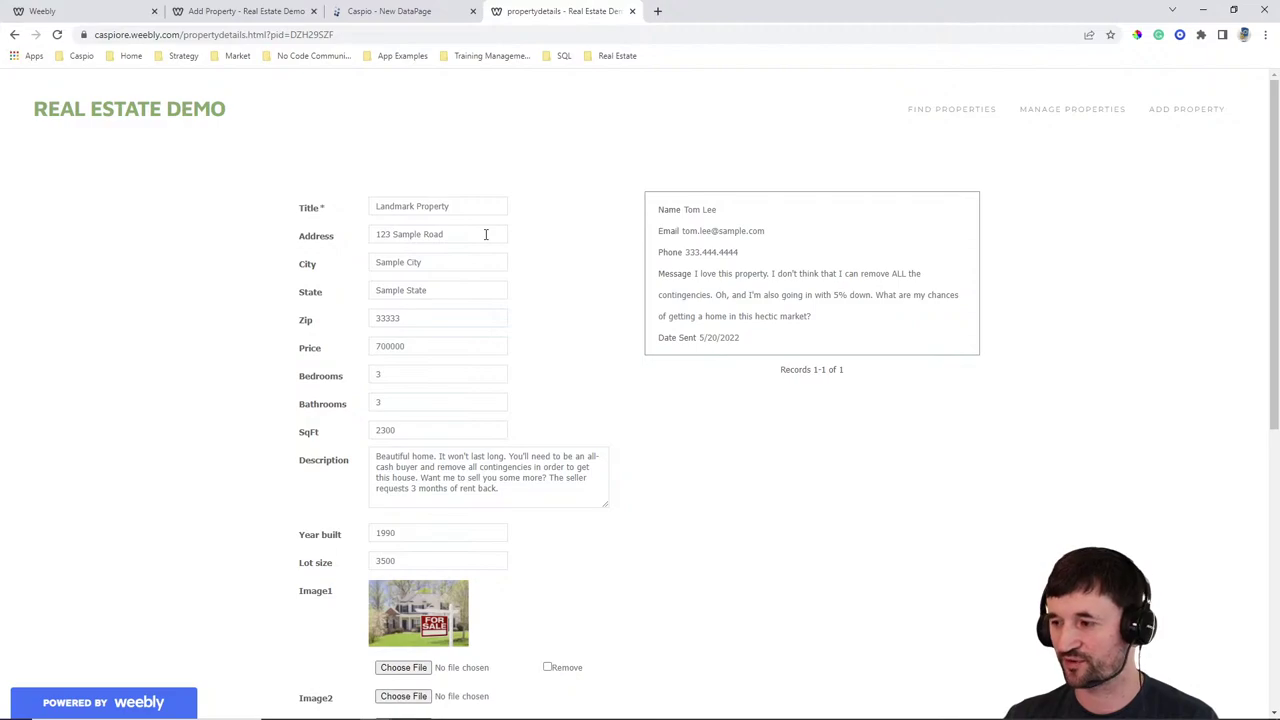
{"action": "left_click", "coordinate": [370, 12]}
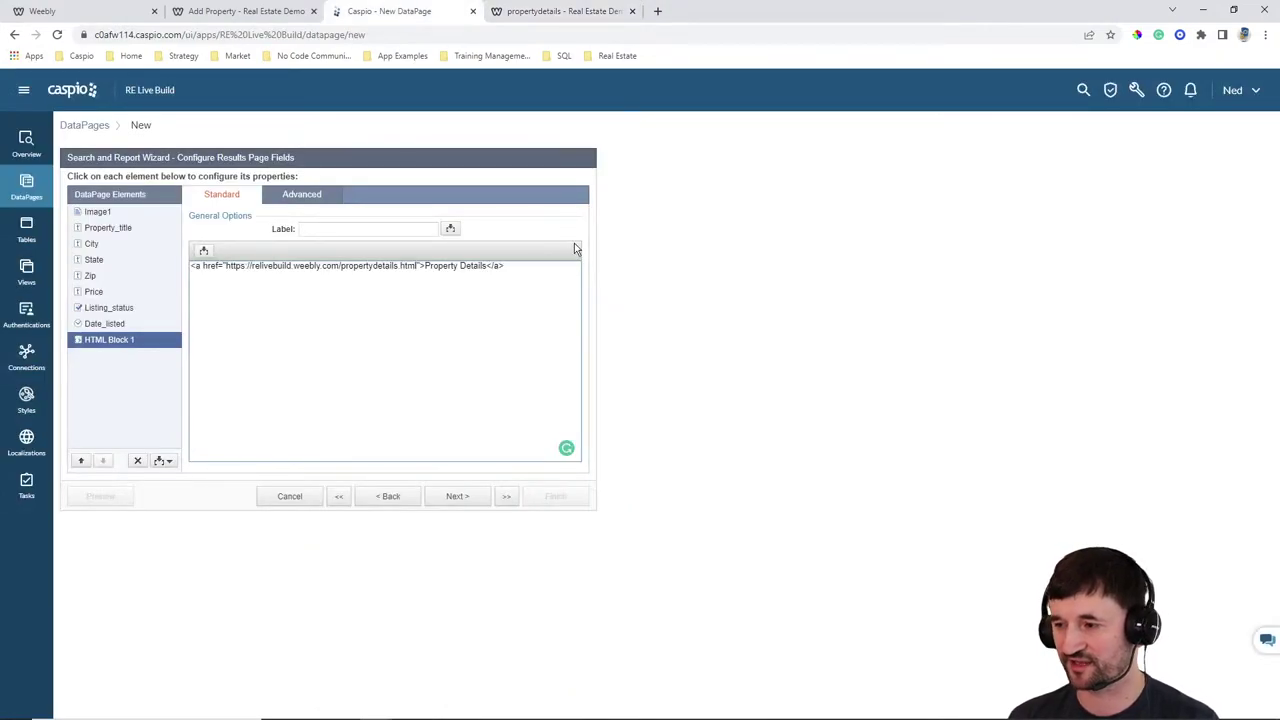
Append ?pid= to the Property Details link URL
{"action": "type", "text": "?"}
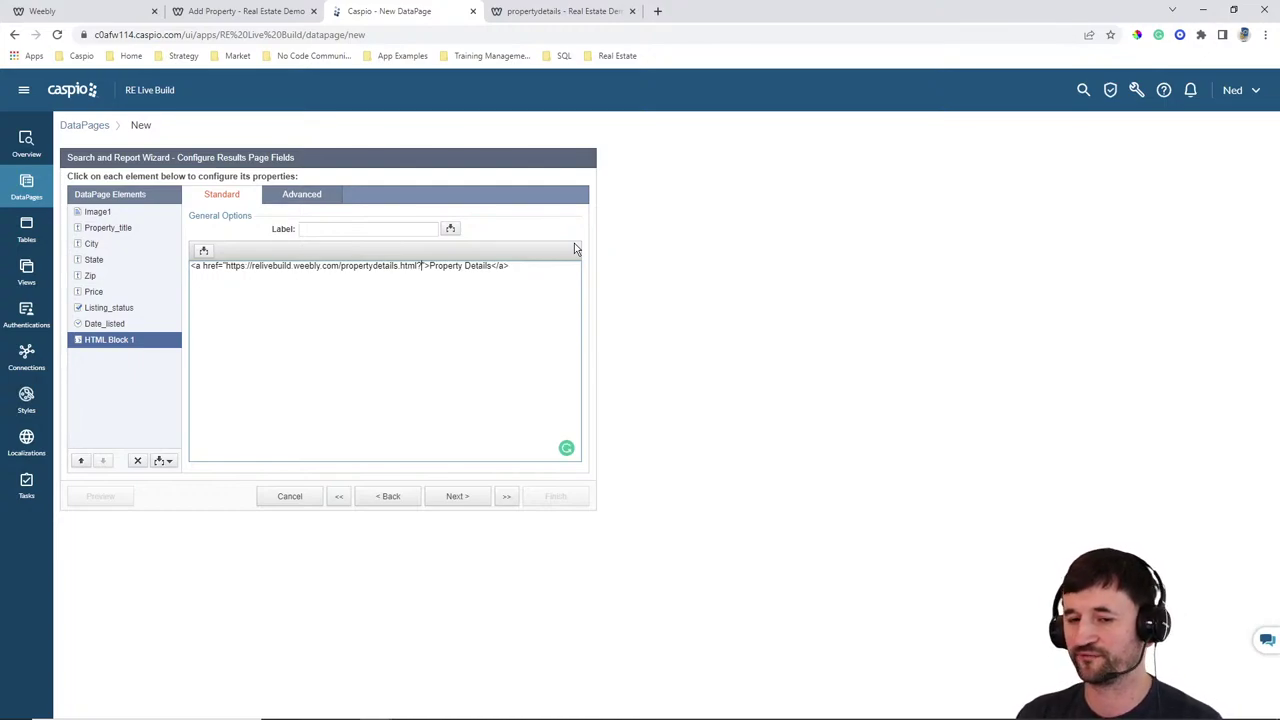
{"action": "type", "text": "proprtyid"}
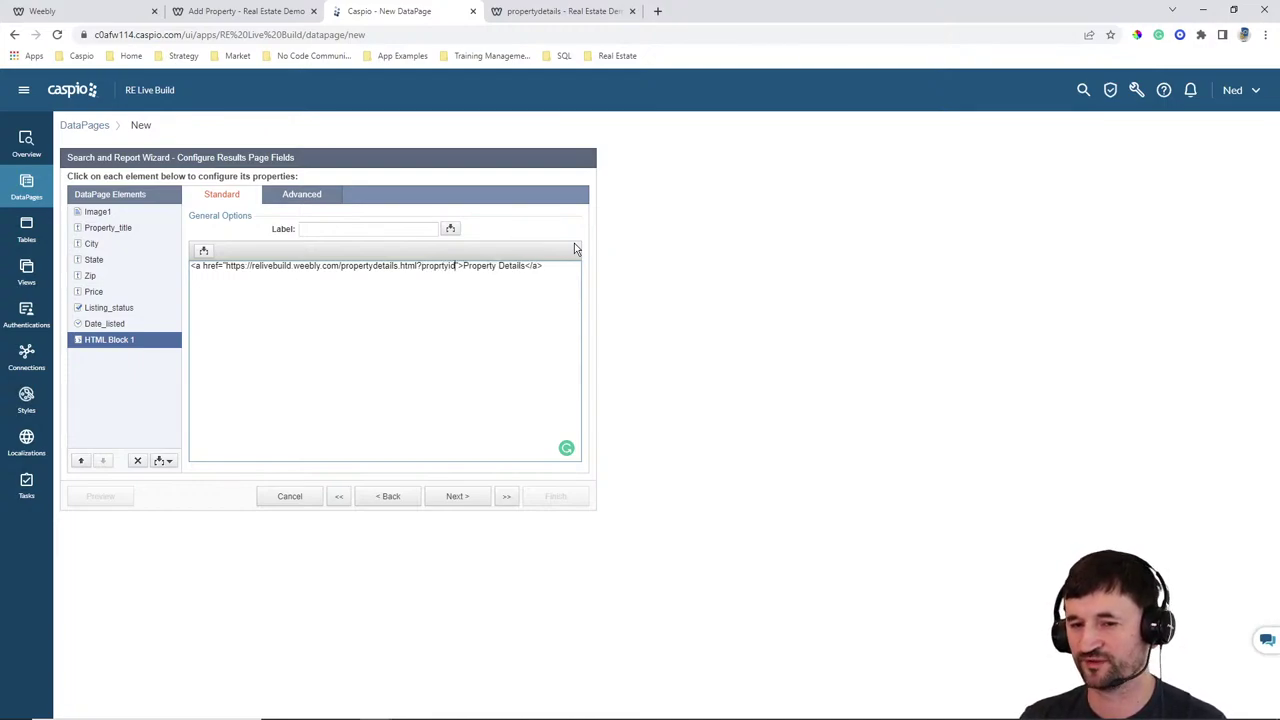
{"action": "key", "text": "BackSpace"}
{"action": "key", "text": "BackSpace"}
{"action": "key", "text": "BackSpace"}
{"action": "key", "text": "BackSpace"}
{"action": "key", "text": "BackSpace"}
{"action": "key", "text": "BackSpace"}
{"action": "key", "text": "BackSpace"}
{"action": "key", "text": "BackSpace"}
{"action": "type", "text": "id"}
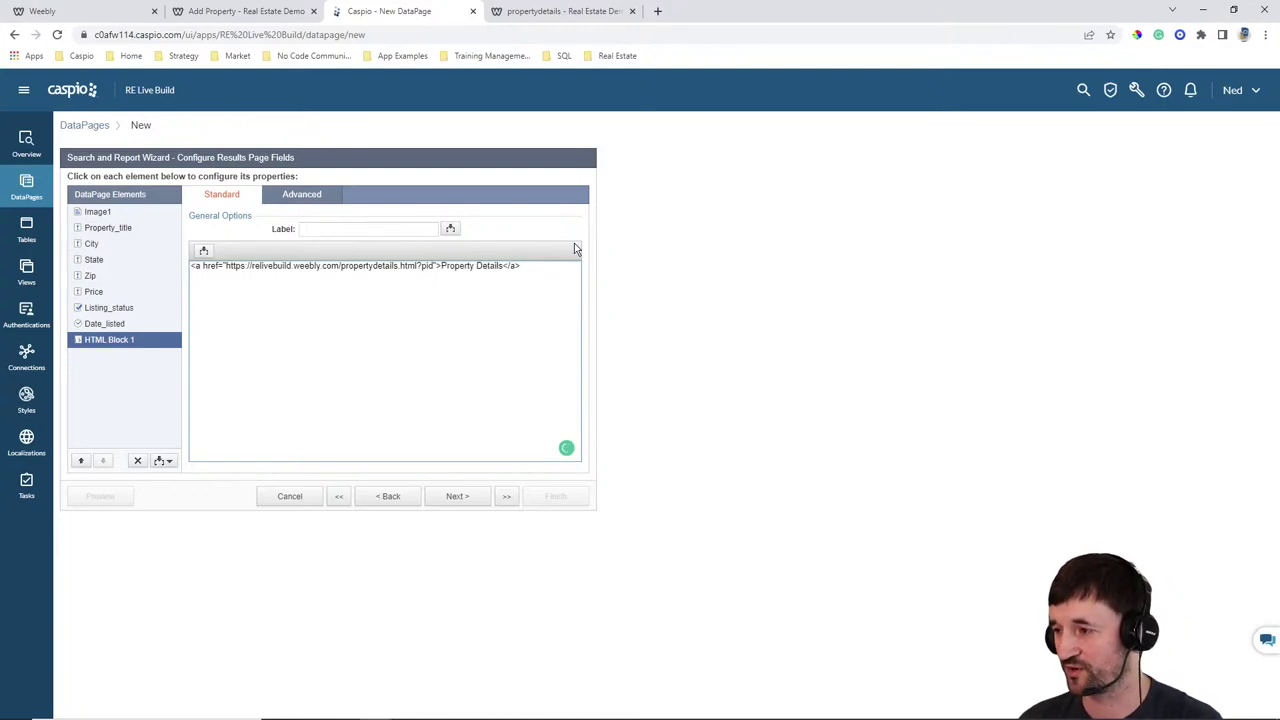
{"action": "type", "text": "="}
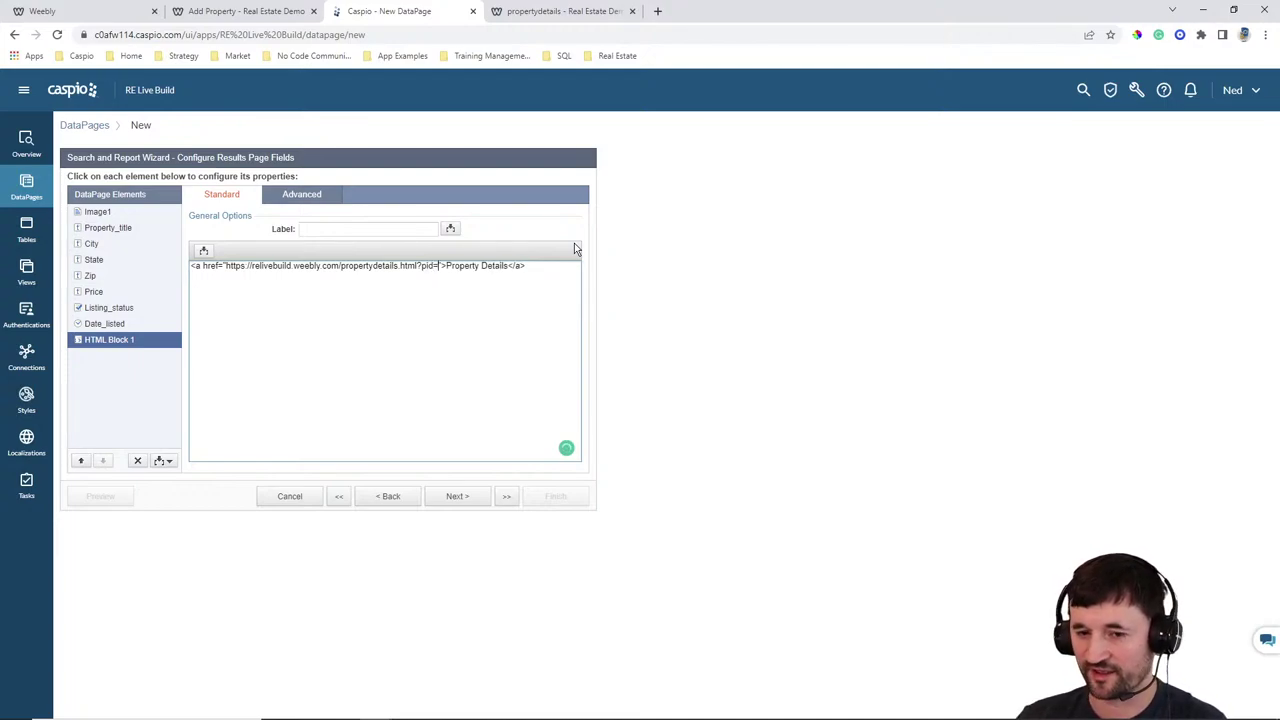
{"action": "left_click", "coordinate": [203, 250]}
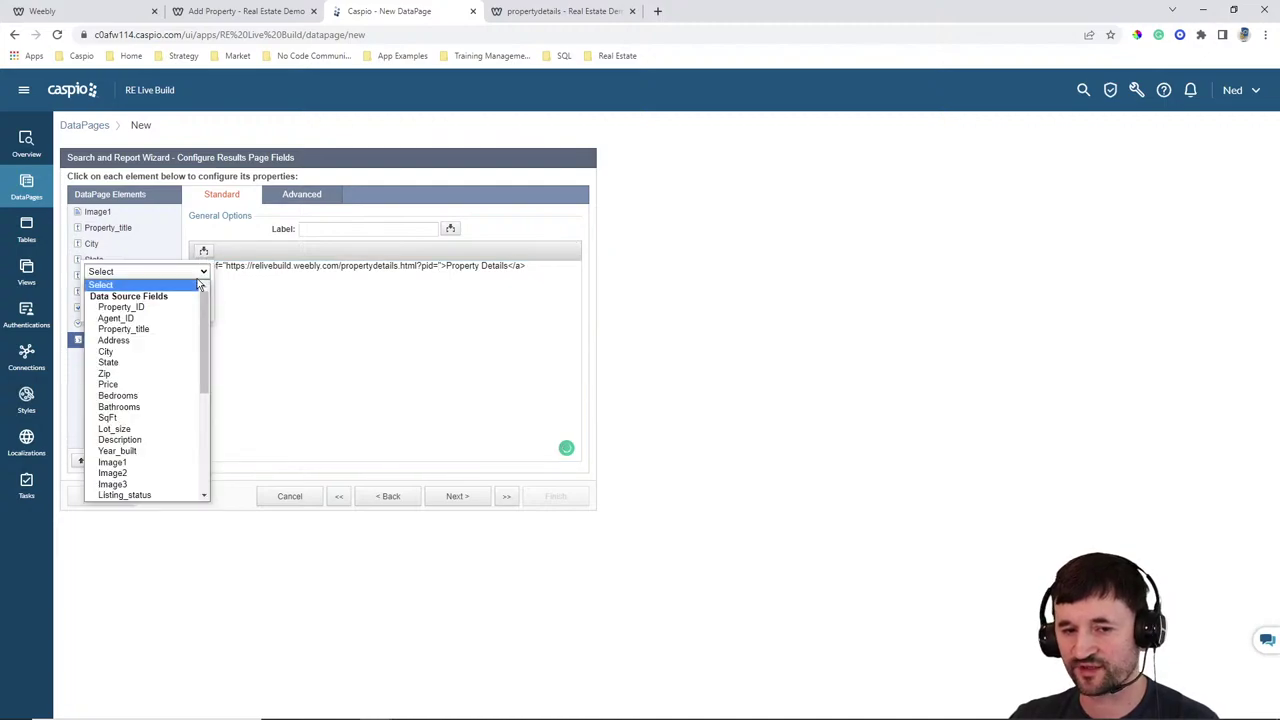
{"action": "left_click", "coordinate": [162, 310]}
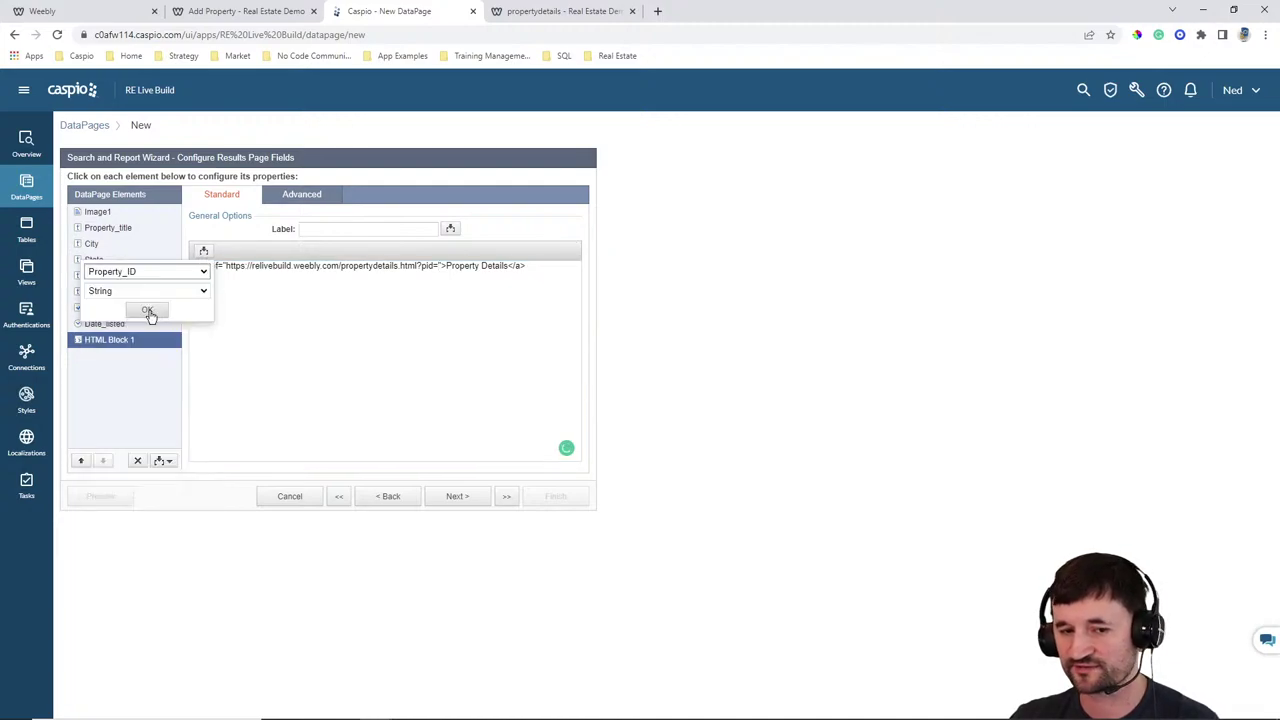
{"action": "left_click", "coordinate": [149, 309]}
{"action": "left_click", "coordinate": [561, 268]}
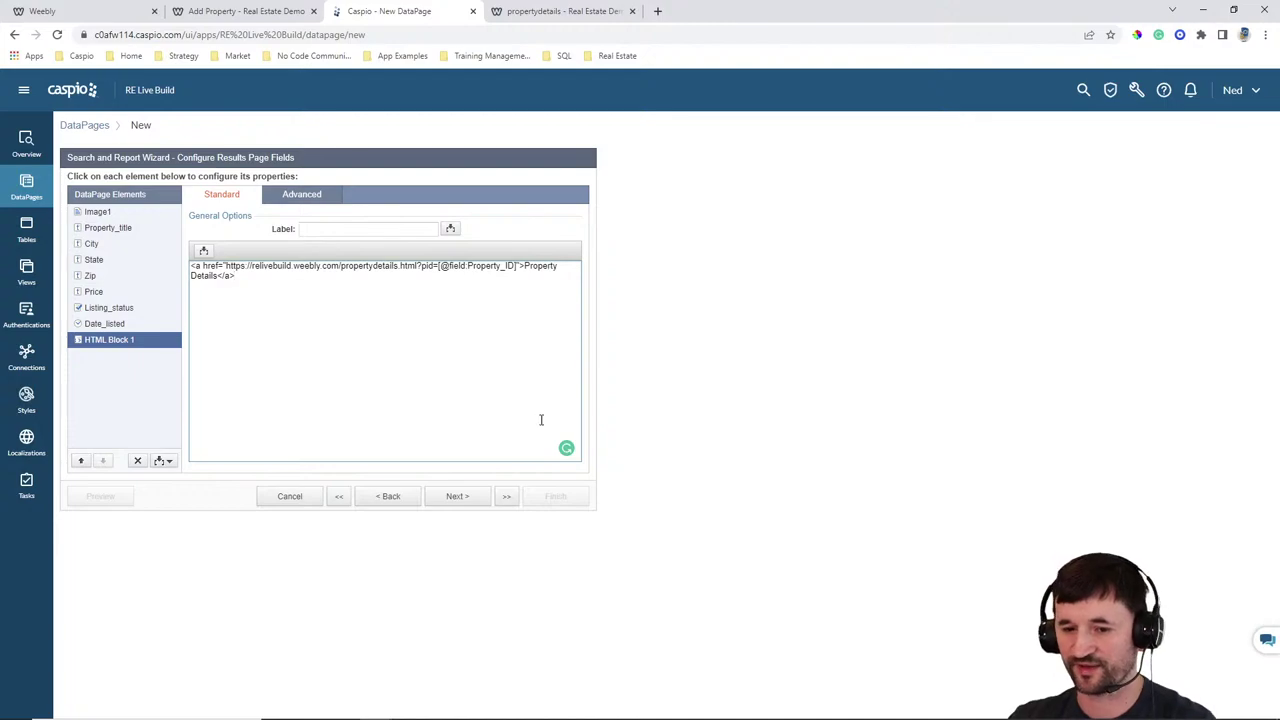
{"action": "left_click", "coordinate": [455, 497]}
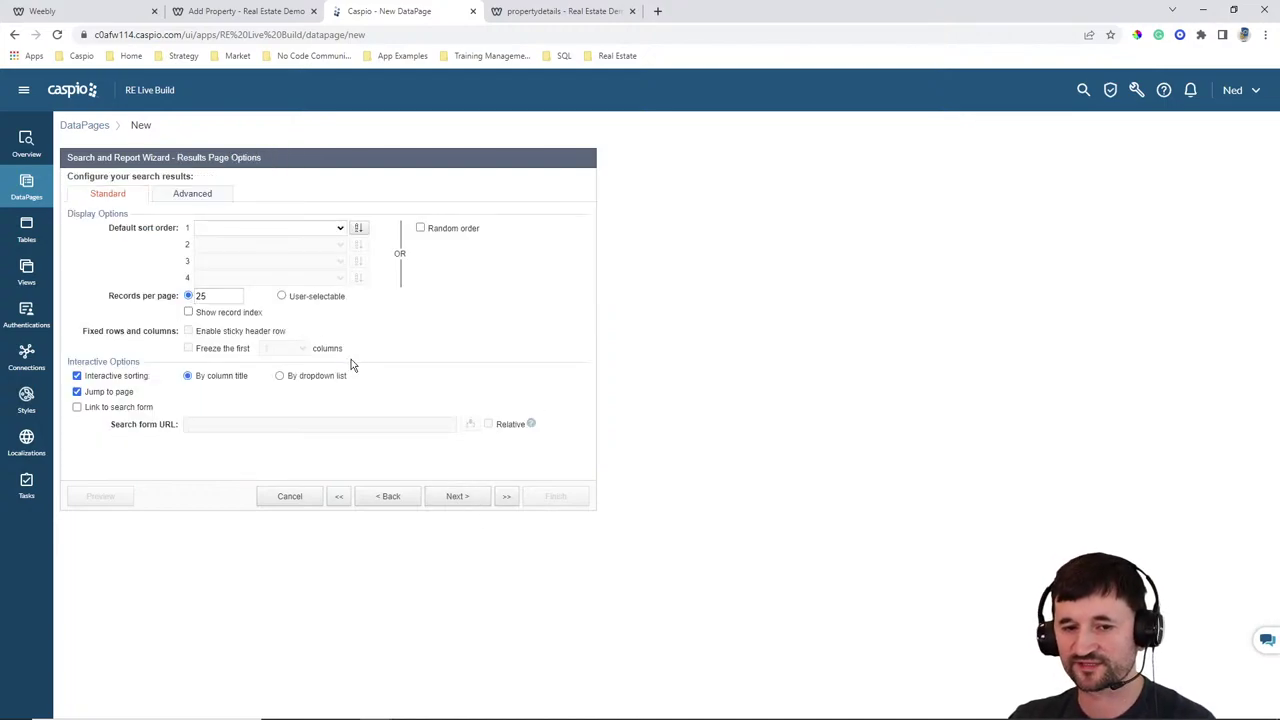
Finish the Manage my properties DataPage with no details page
{"action": "left_click", "coordinate": [456, 497]}
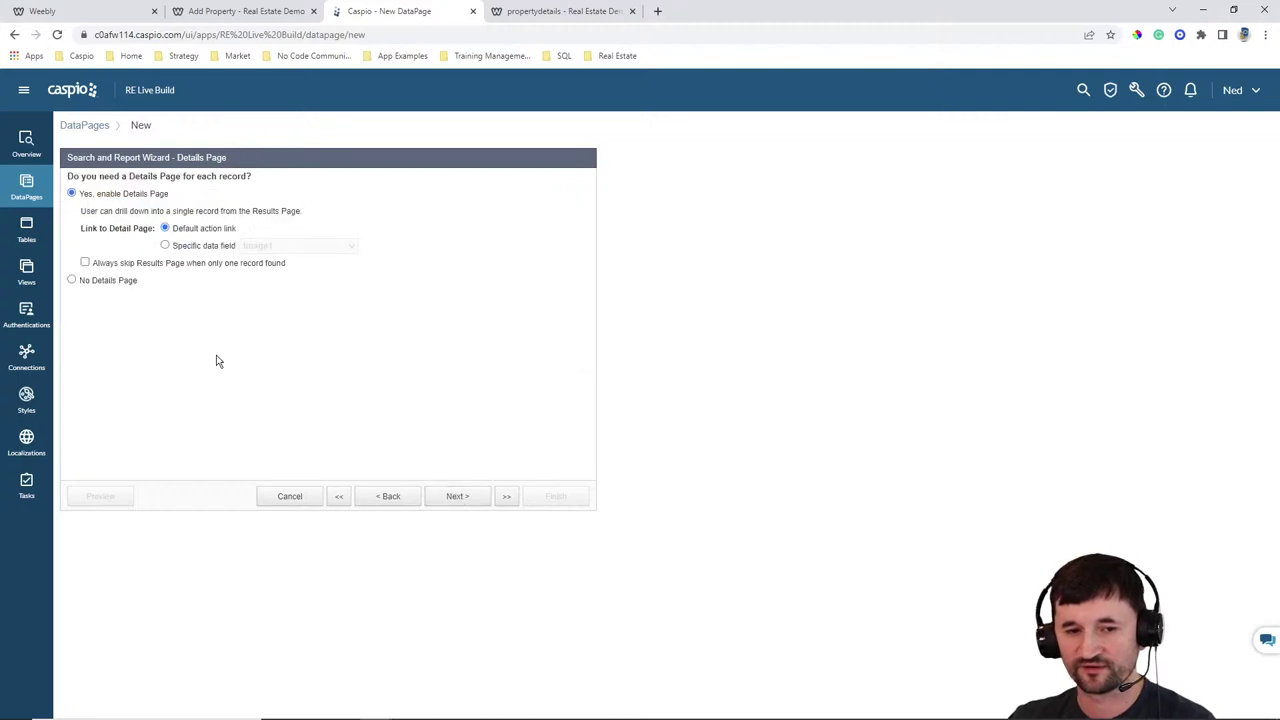
{"action": "left_click", "coordinate": [118, 284]}
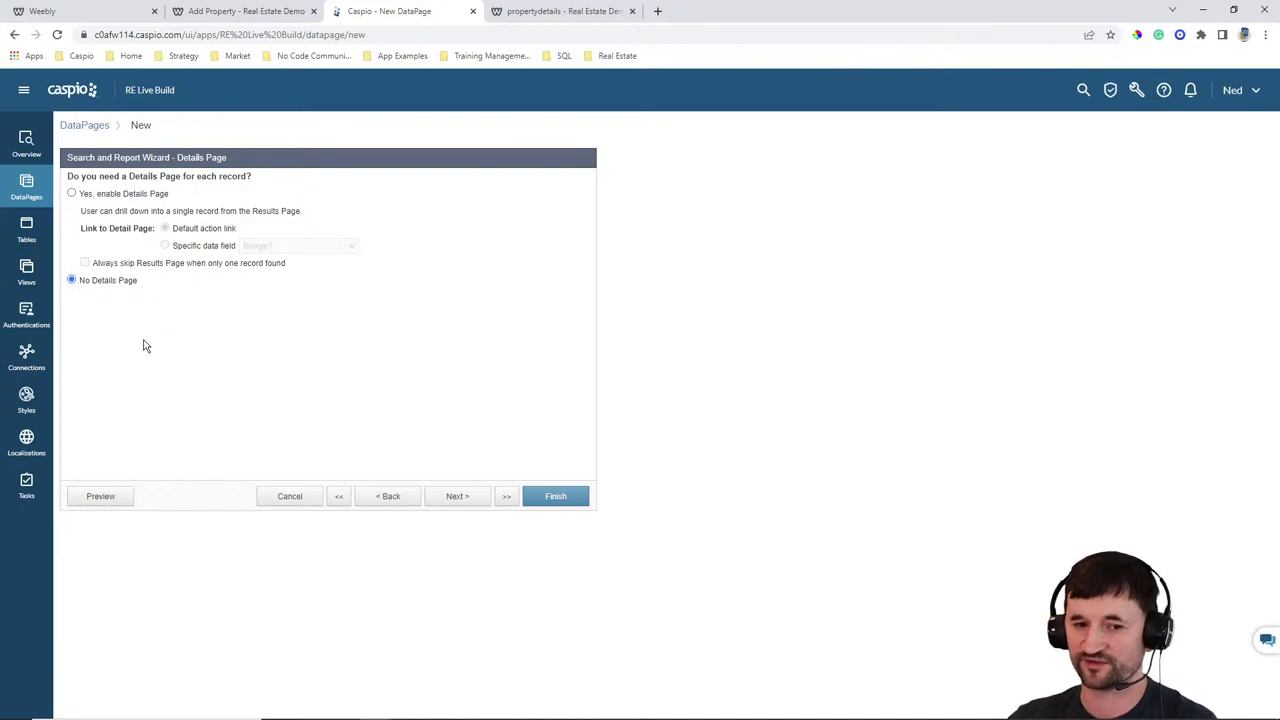
{"action": "left_click", "coordinate": [549, 498]}
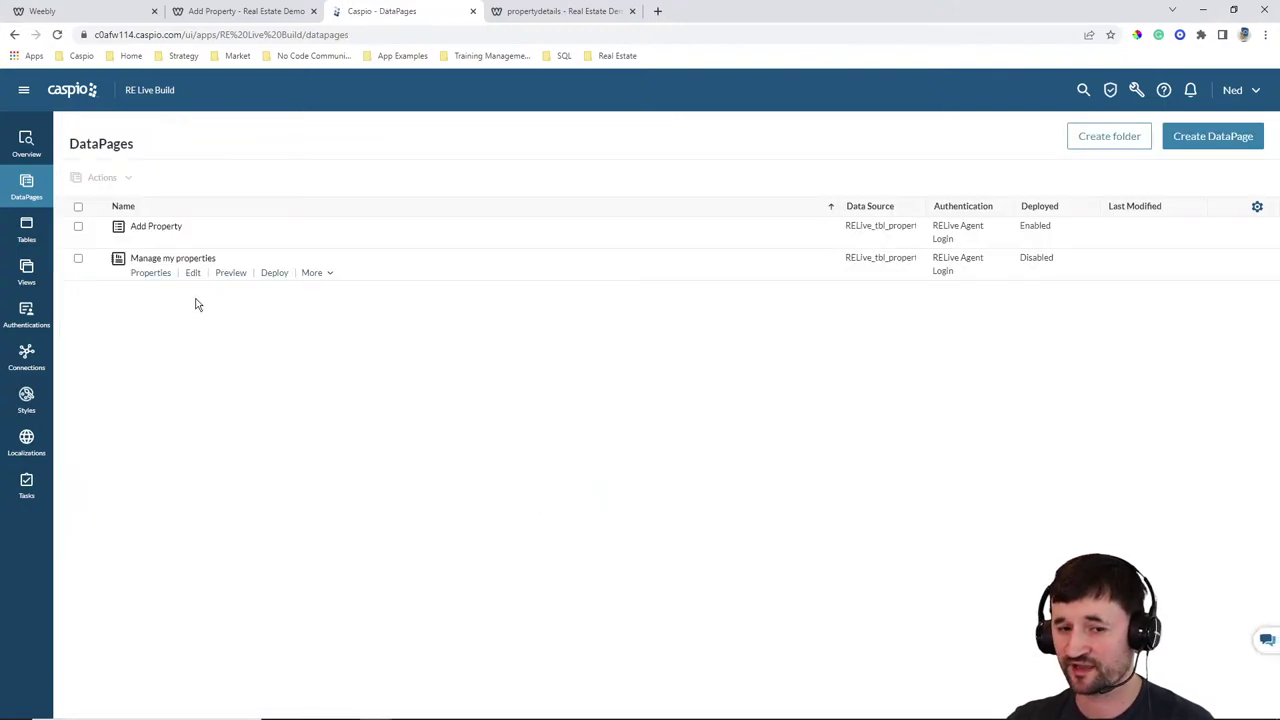
Enable deployment of Manage my properties and copy its embed code
{"action": "left_click", "coordinate": [273, 273]}
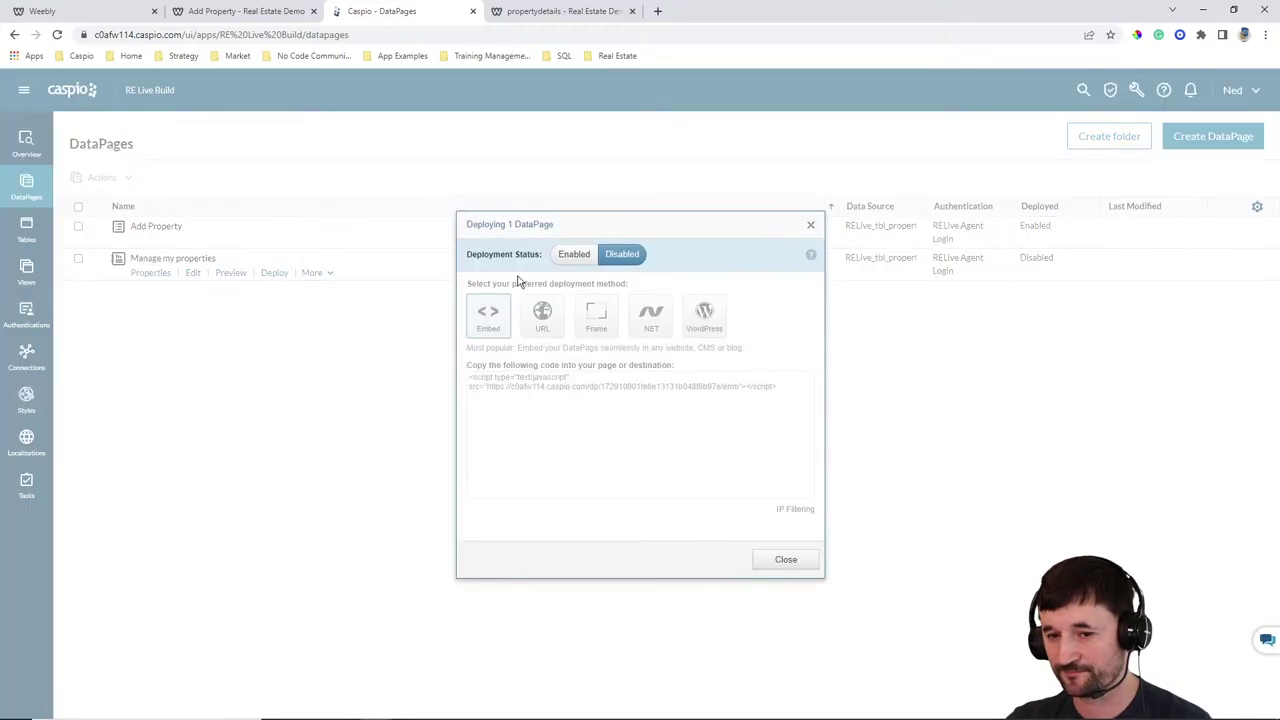
{"action": "left_click", "coordinate": [577, 256]}
{"action": "left_click", "coordinate": [570, 393]}
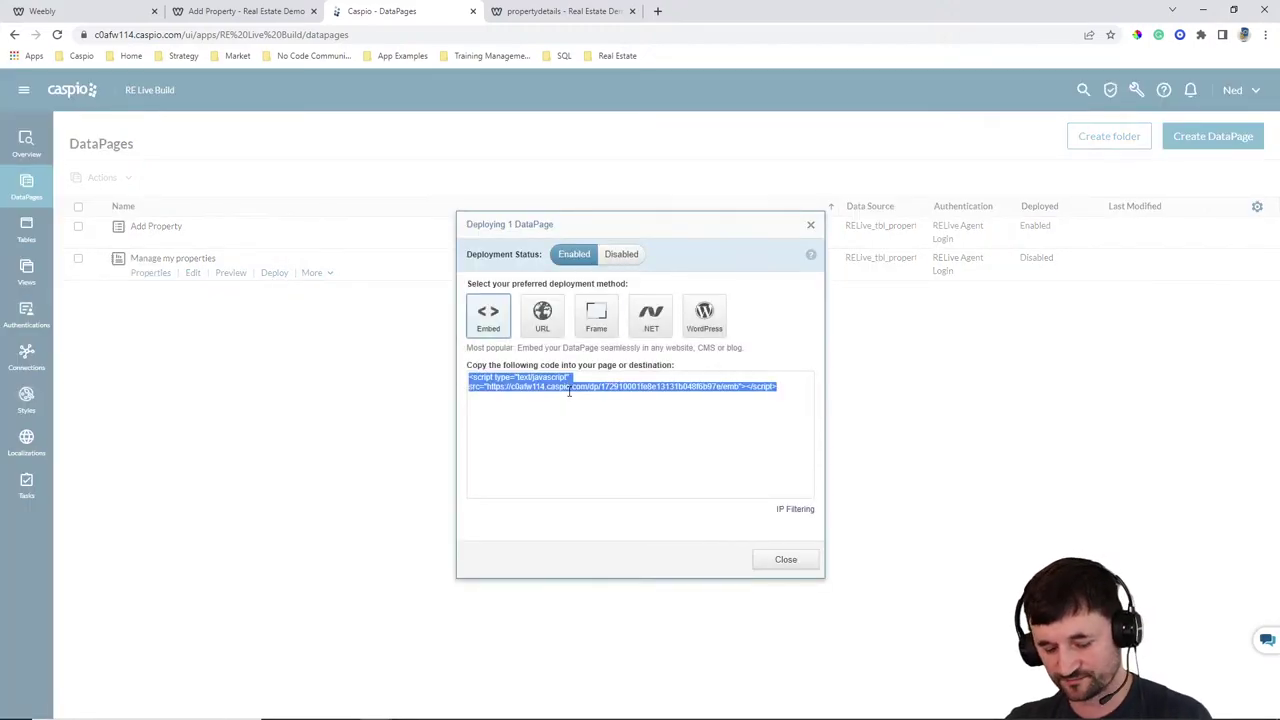
{"action": "left_click", "coordinate": [786, 559]}
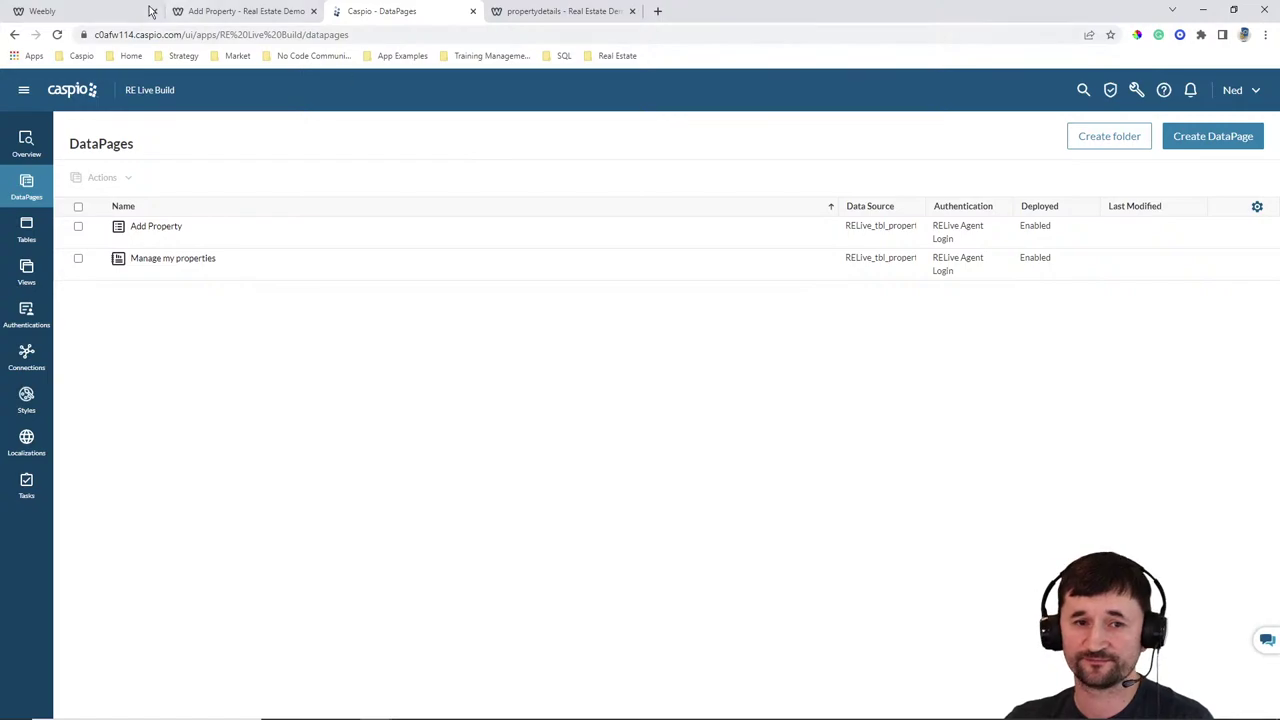
{"action": "left_click", "coordinate": [90, 11]}
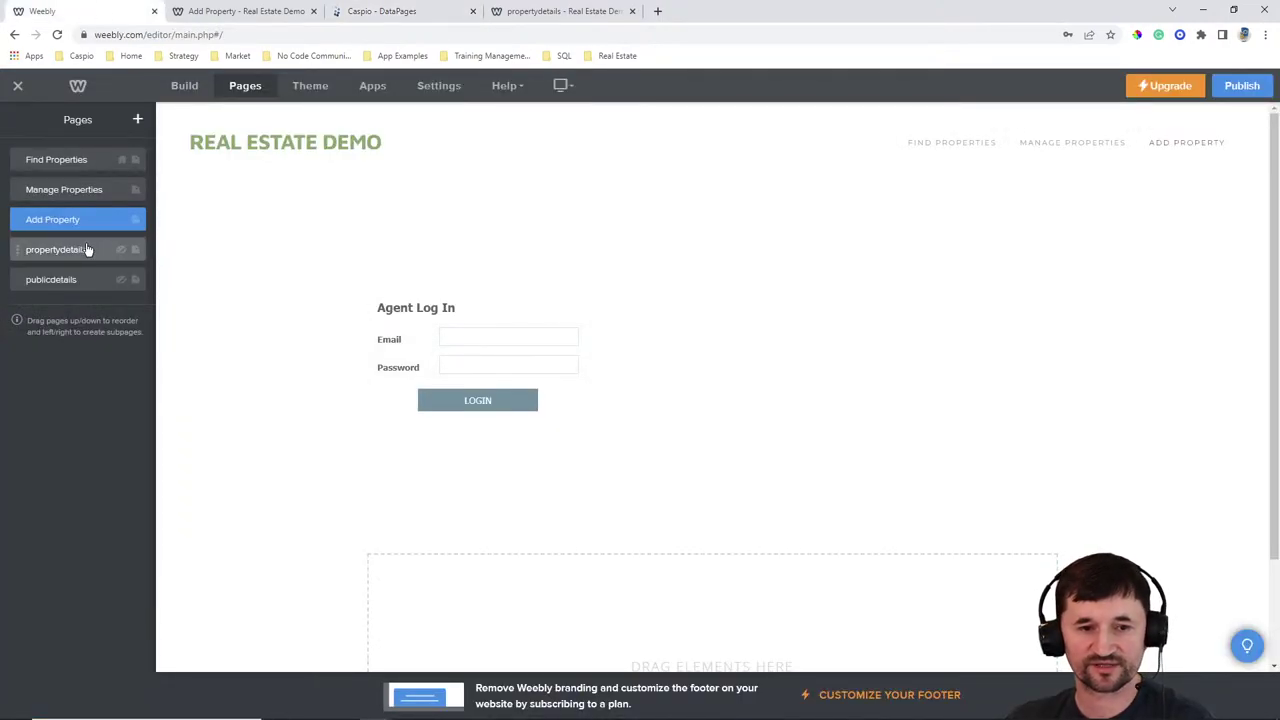
Paste the Caspio embed code into the Manage Properties page's custom HTML element and publish the site
{"action": "left_click", "coordinate": [62, 256]}
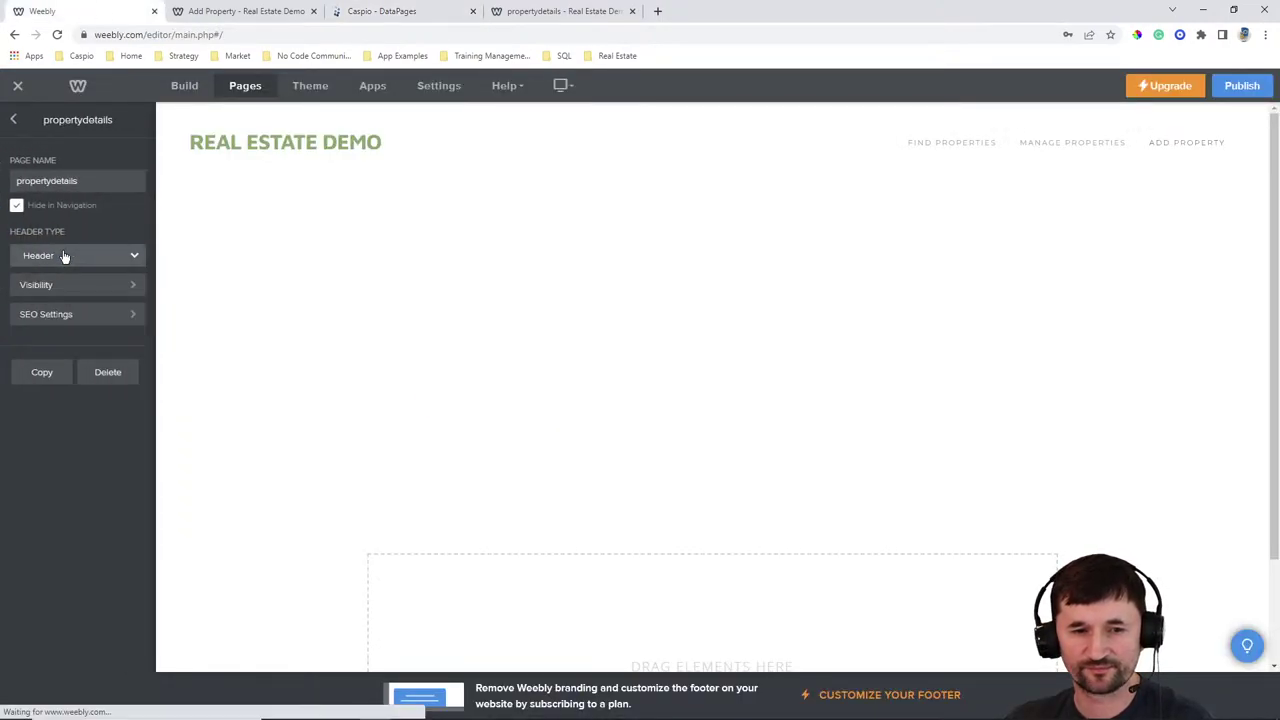
{"action": "left_click", "coordinate": [14, 120]}
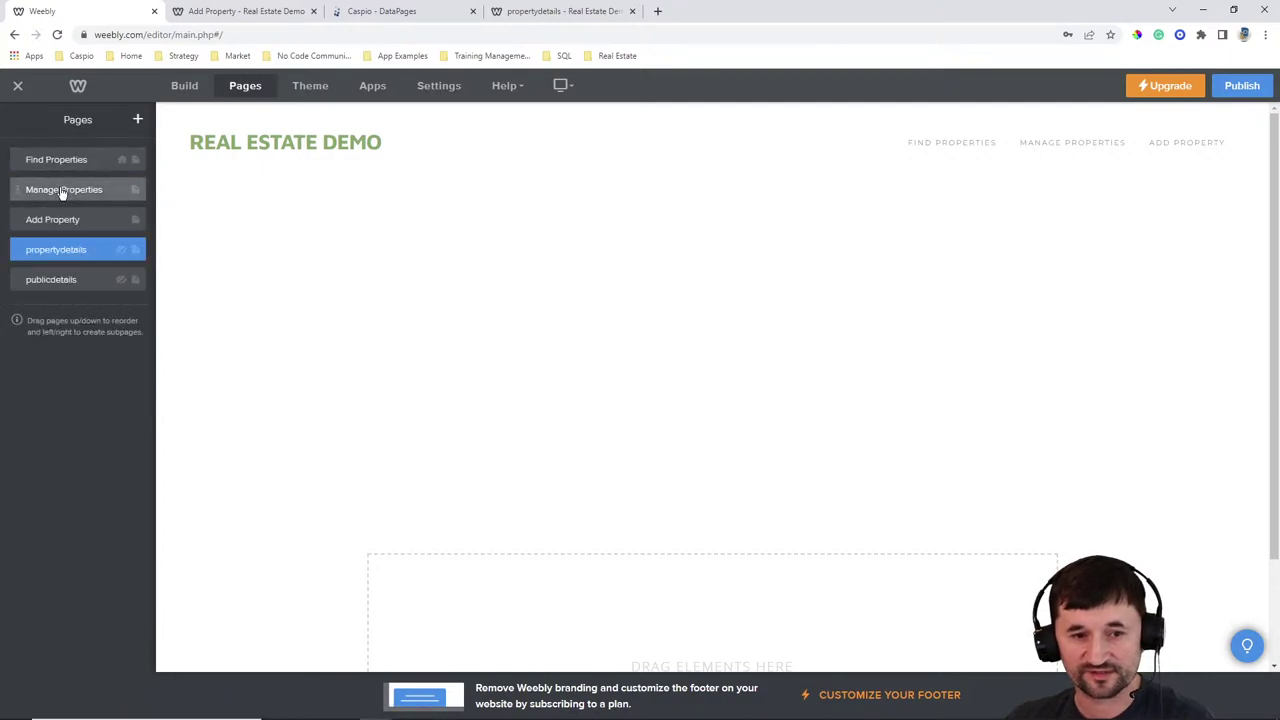
{"action": "left_click", "coordinate": [62, 189]}
{"action": "left_click", "coordinate": [186, 88]}
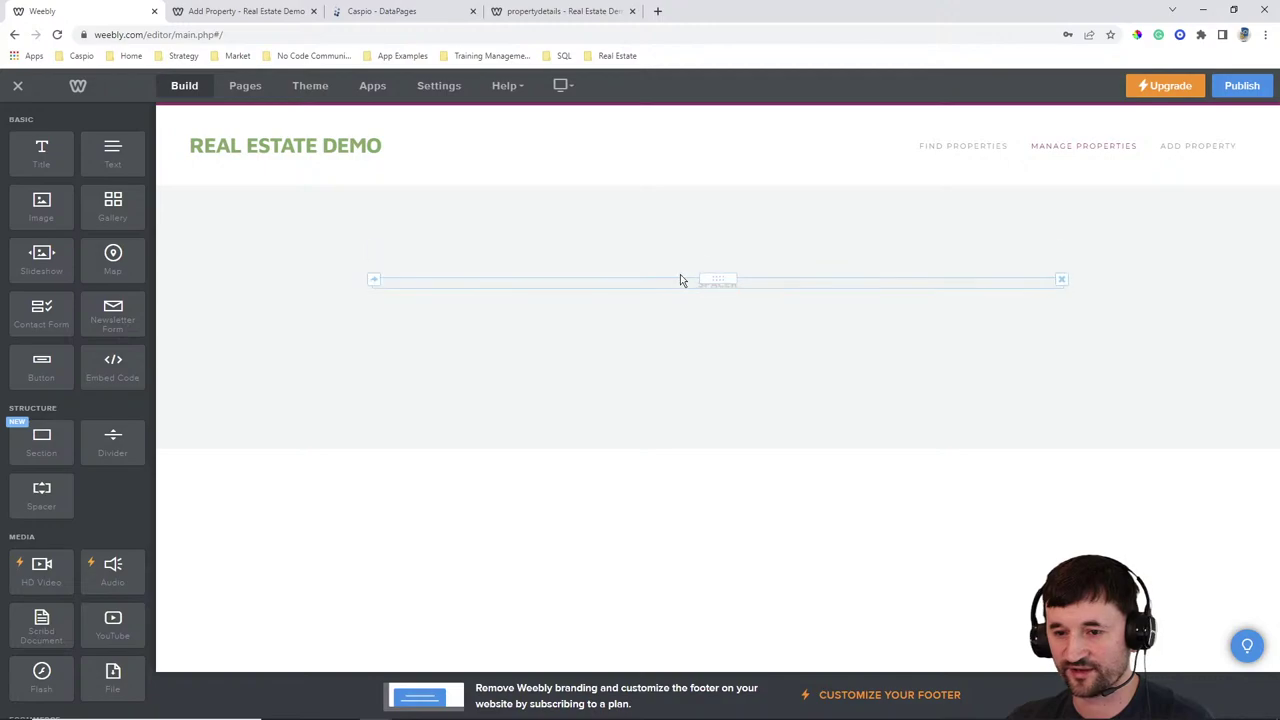
{"action": "left_click", "coordinate": [681, 265]}
{"action": "left_click", "coordinate": [706, 337]}
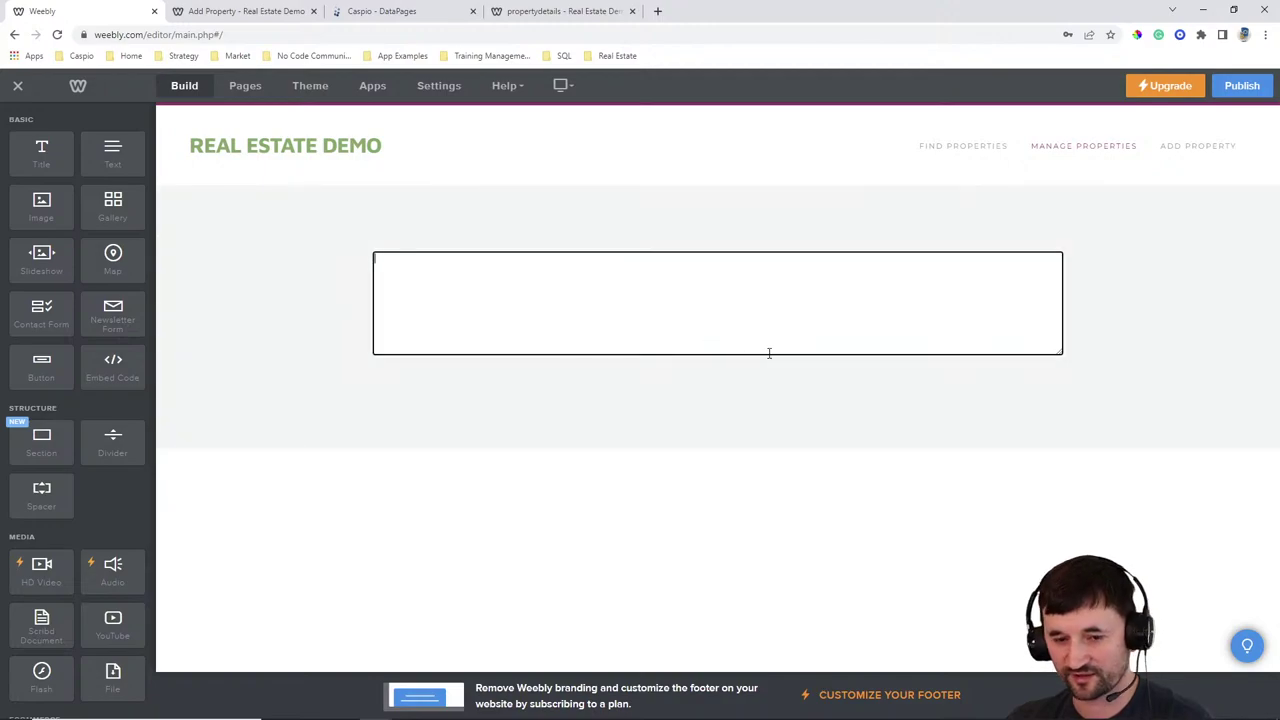
{"action": "type", "text": "<script type=\"text/javascript\" src=\"https://c0afw114.caspio.com/dp/172910001fe8e13131b048f6b97e/emb\"></script>"}
{"action": "left_click", "coordinate": [1232, 88]}
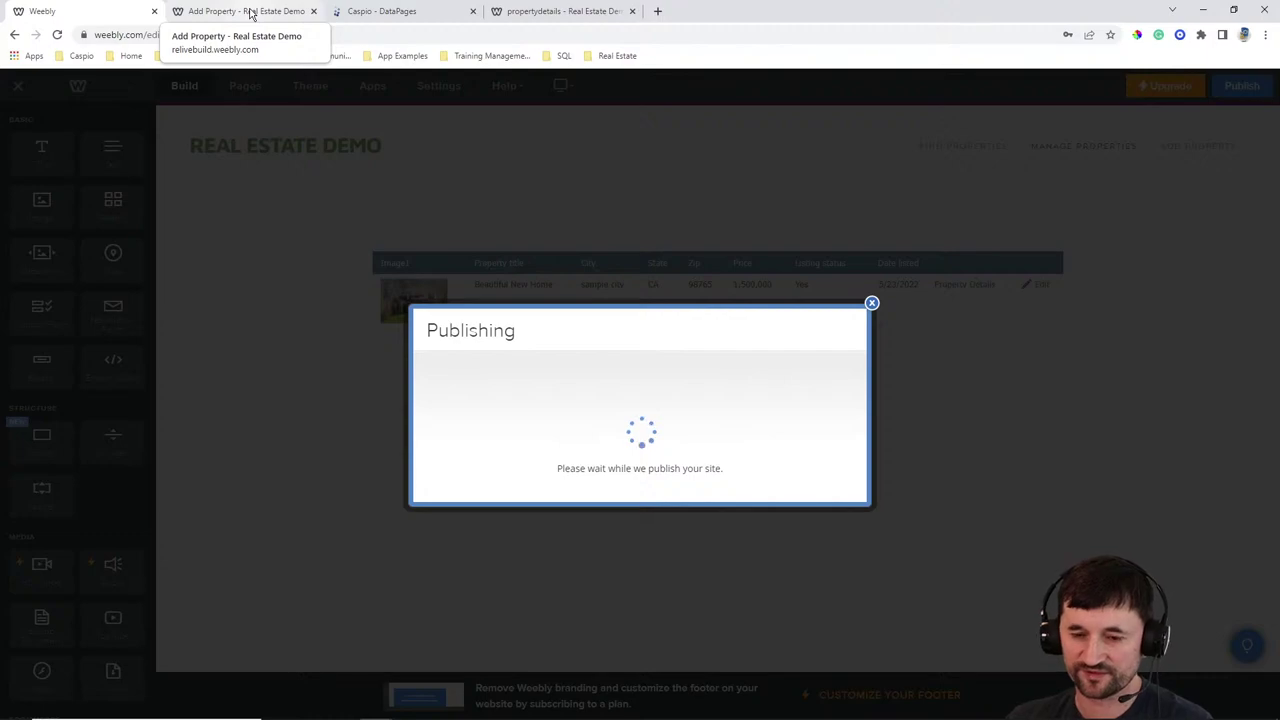
{"action": "left_click", "coordinate": [250, 12]}
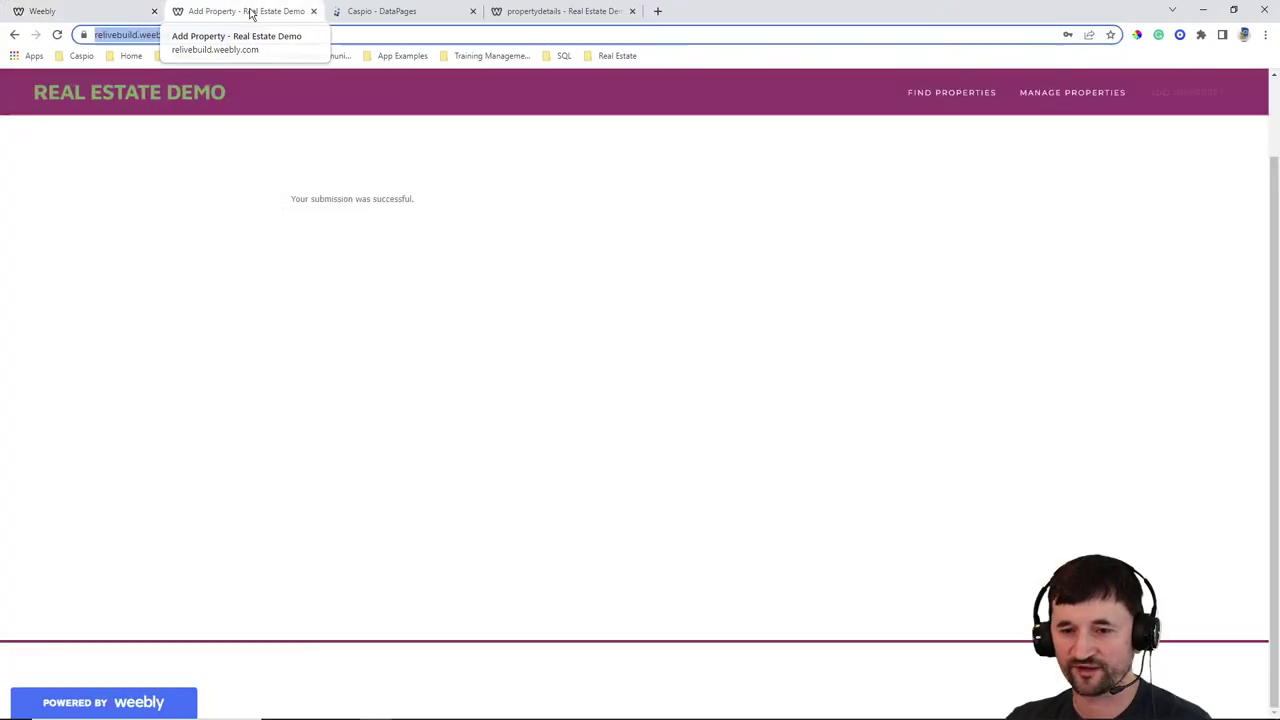
Open the live Manage Properties page and toggle inline editing on the Beautiful New Home row
{"action": "left_click", "coordinate": [1055, 100]}
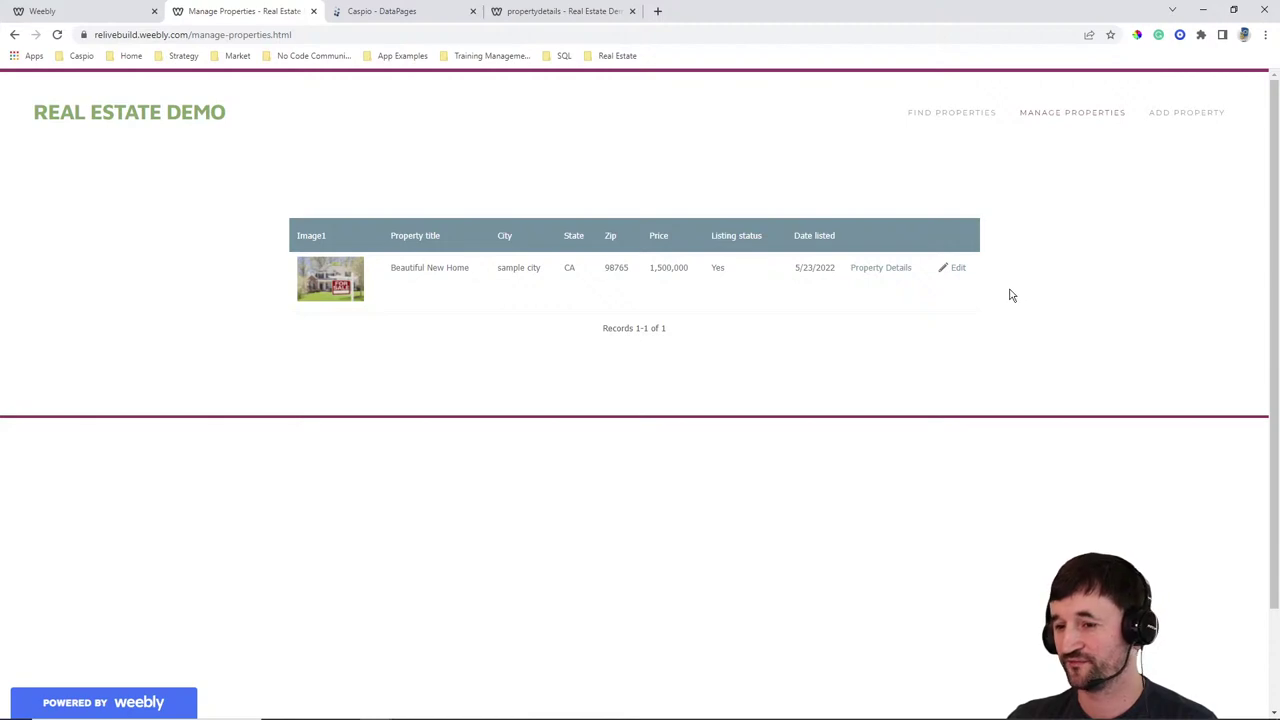
{"action": "left_click", "coordinate": [958, 270]}
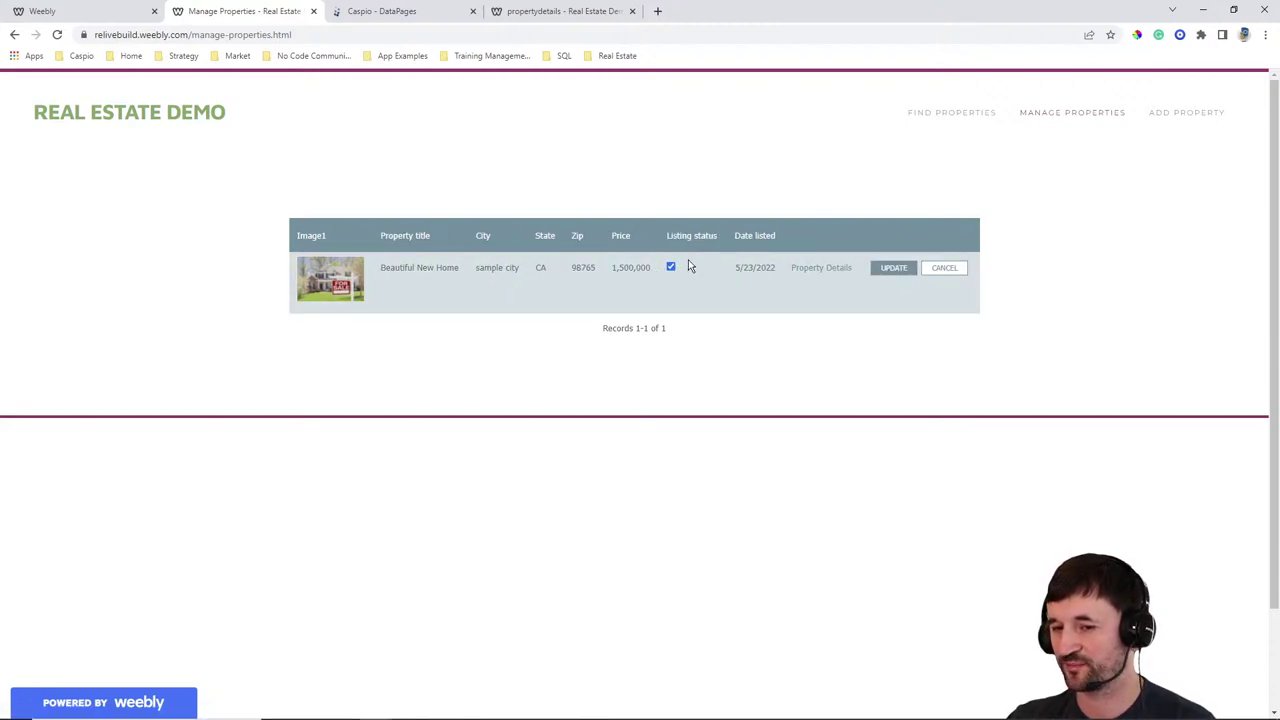
{"action": "left_click", "coordinate": [932, 272]}
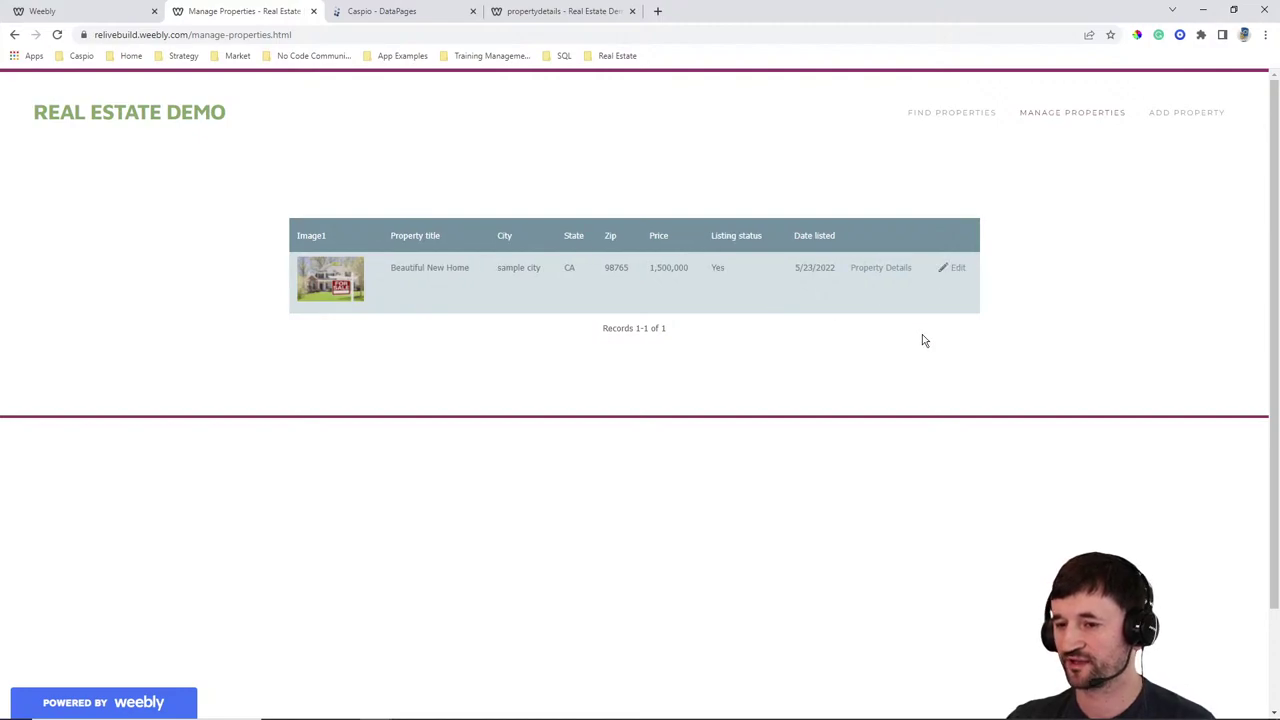
Open the Property Details link for the Beautiful New Home listing
{"action": "left_click", "coordinate": [884, 272]}
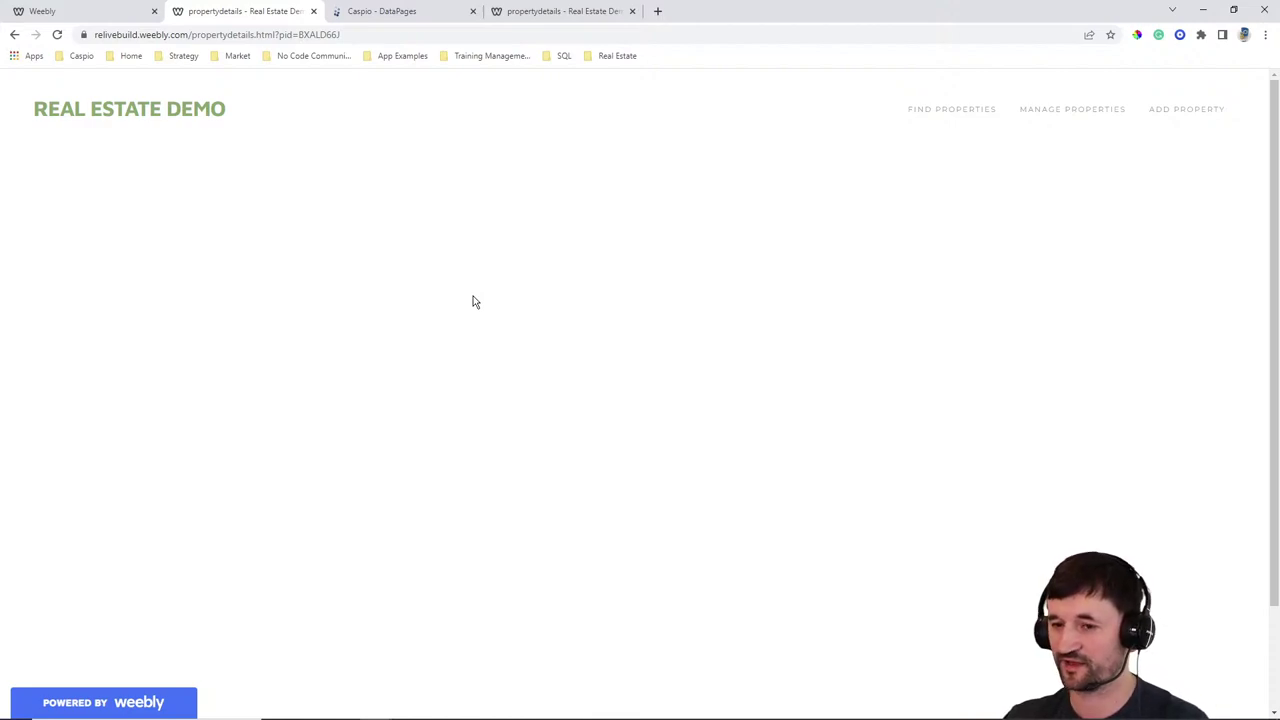
Start a new Details report DataPage using RELive_tbl_properties as its data source
{"action": "left_click", "coordinate": [410, 17]}
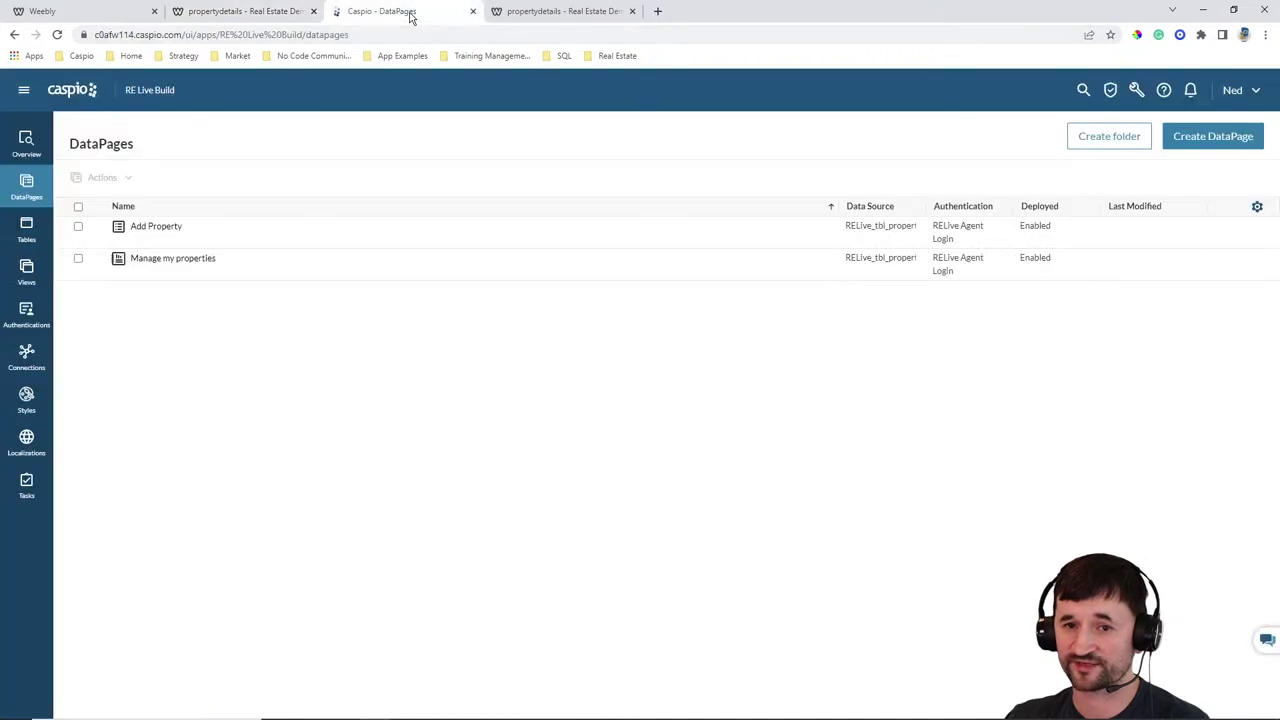
{"action": "mouse_move", "coordinate": [410, 718]}
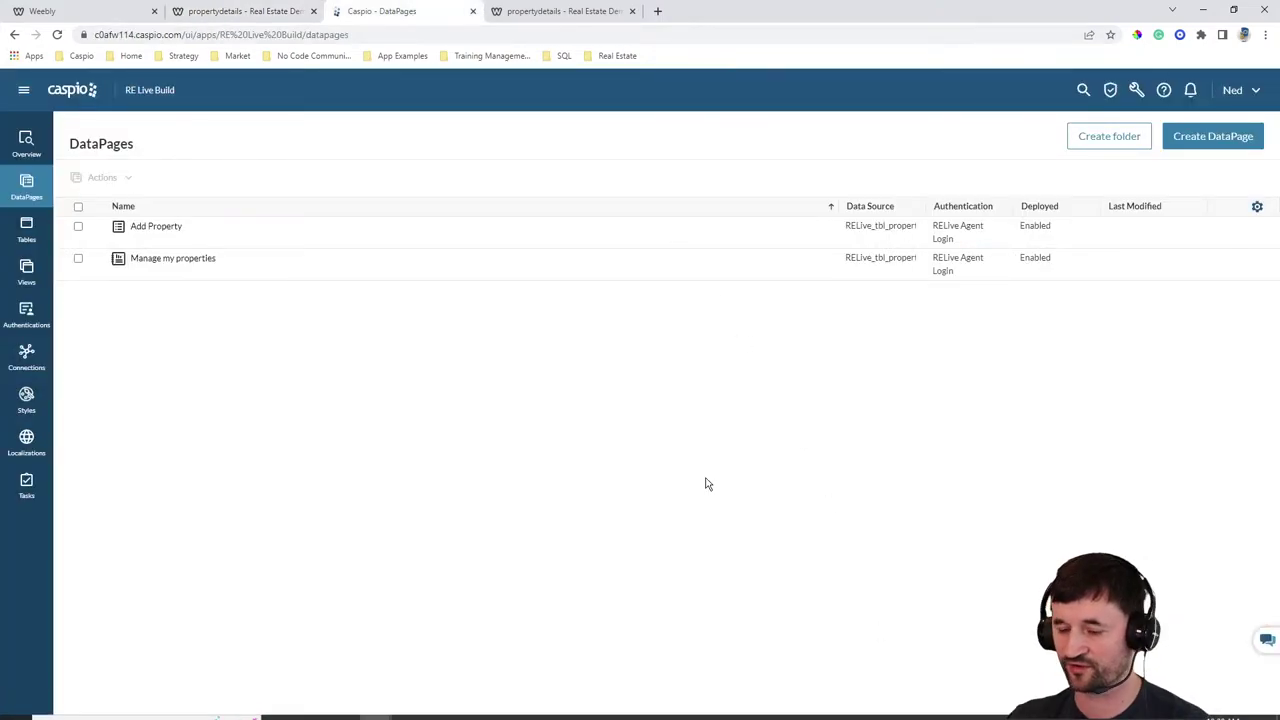
{"action": "left_click", "coordinate": [1210, 148]}
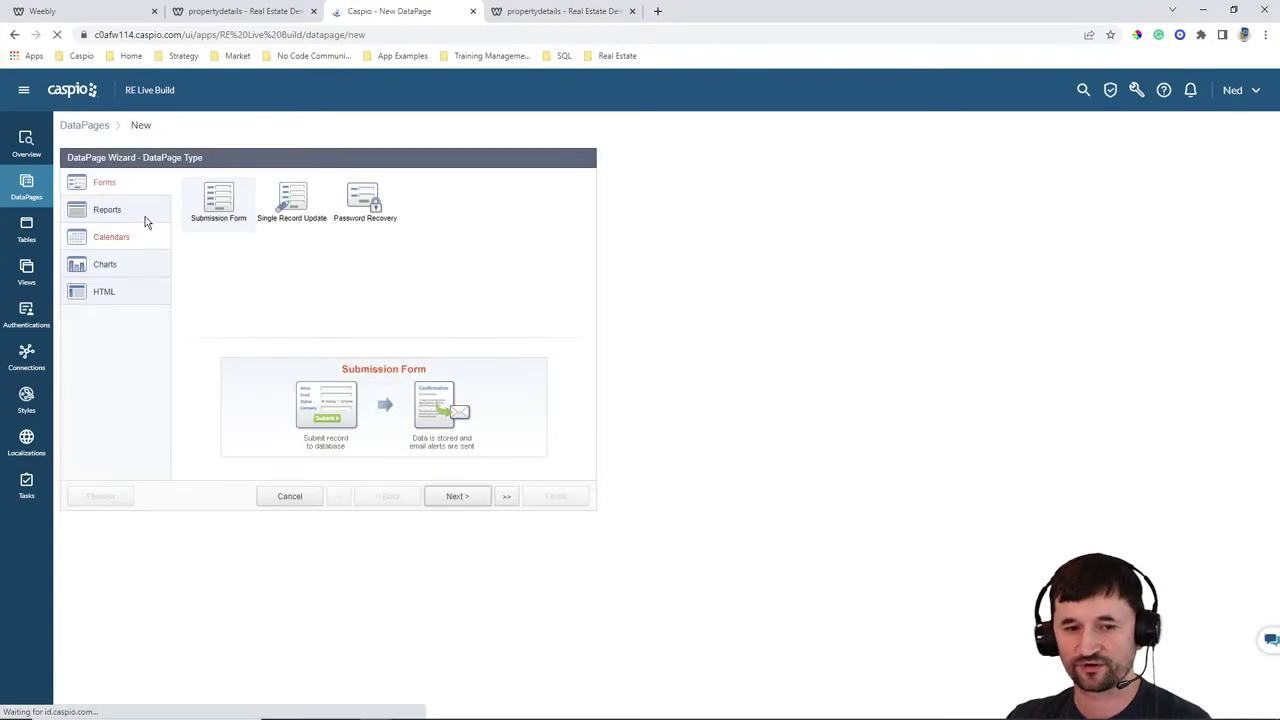
{"action": "left_click", "coordinate": [107, 210]}
{"action": "left_click", "coordinate": [438, 195]}
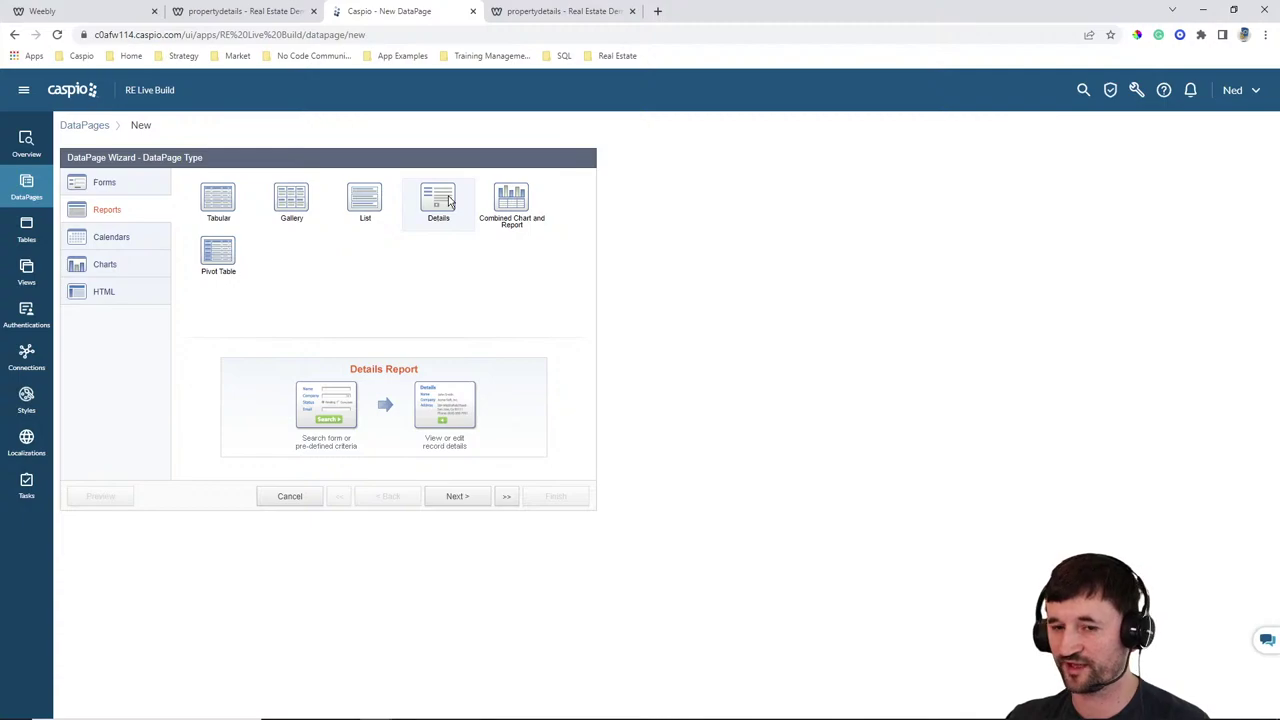
{"action": "left_click", "coordinate": [457, 496]}
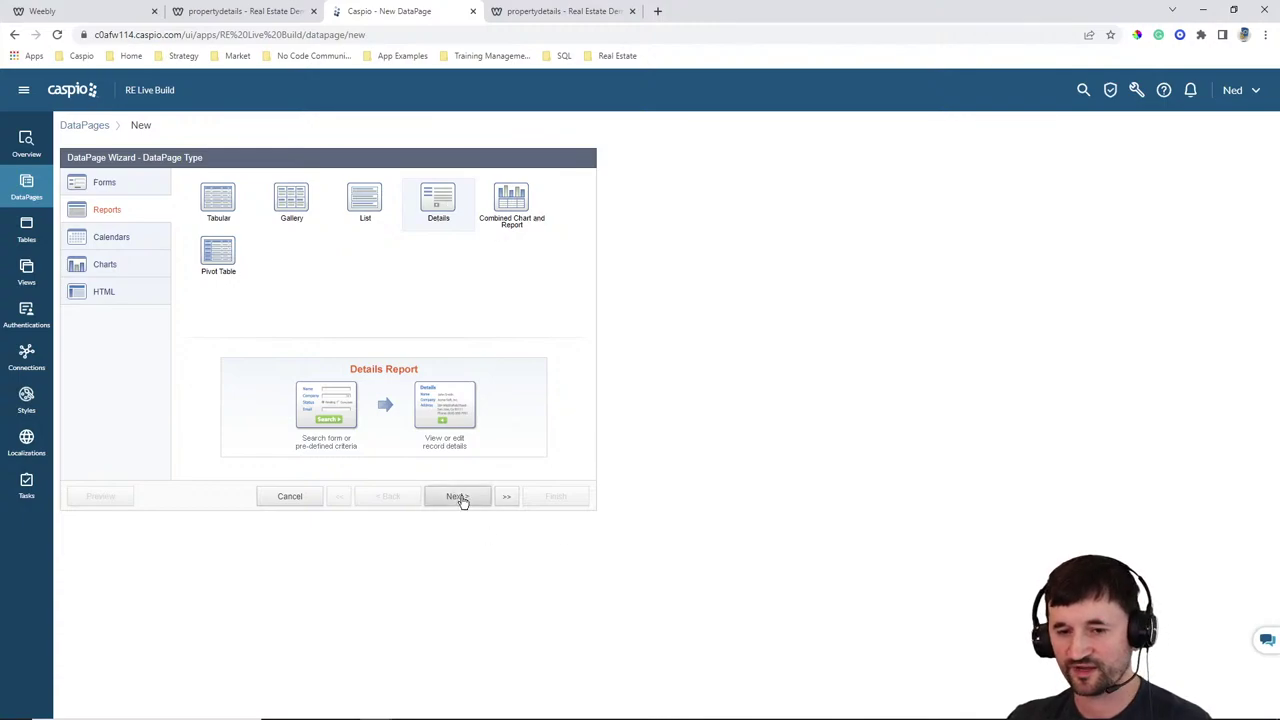
{"action": "left_click", "coordinate": [175, 221]}
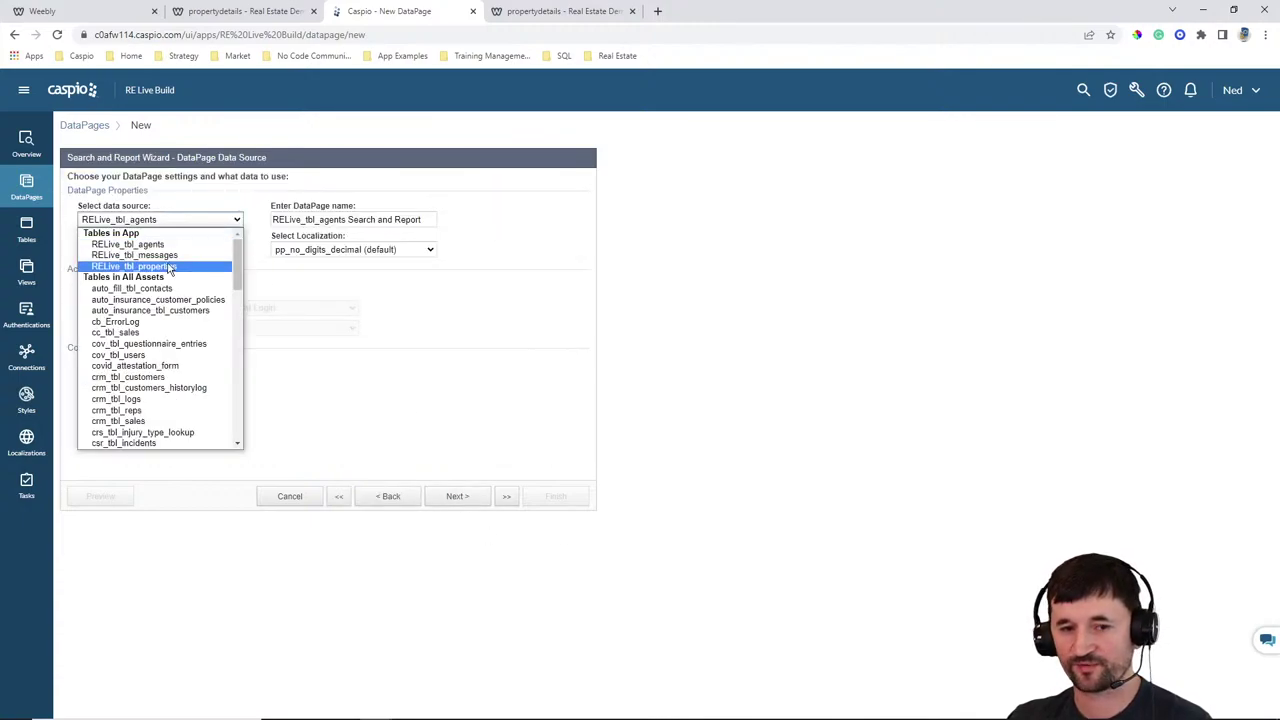
{"action": "left_click", "coordinate": [171, 265]}
Name it Property Details with Gray style, English localization and RELive Agent Login restriction
{"action": "left_click", "coordinate": [419, 218]}
{"action": "key", "text": "ctrl+a"}
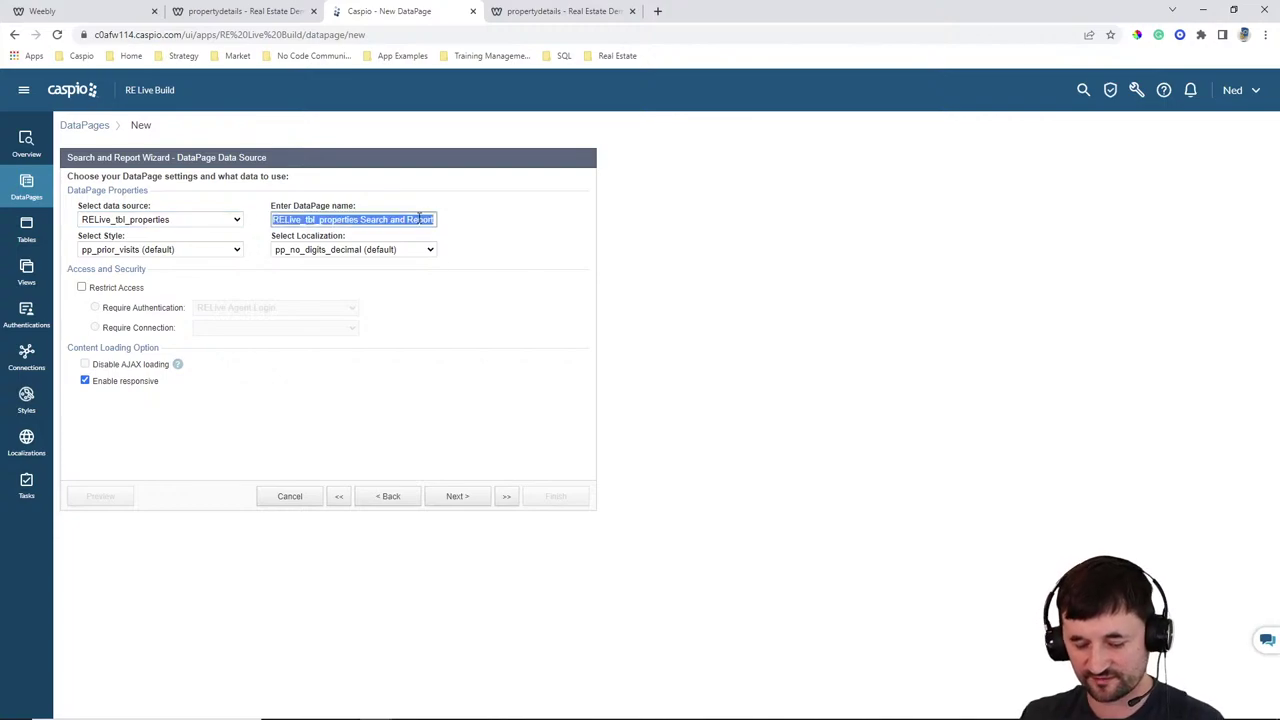
{"action": "type", "text": "Property Details"}
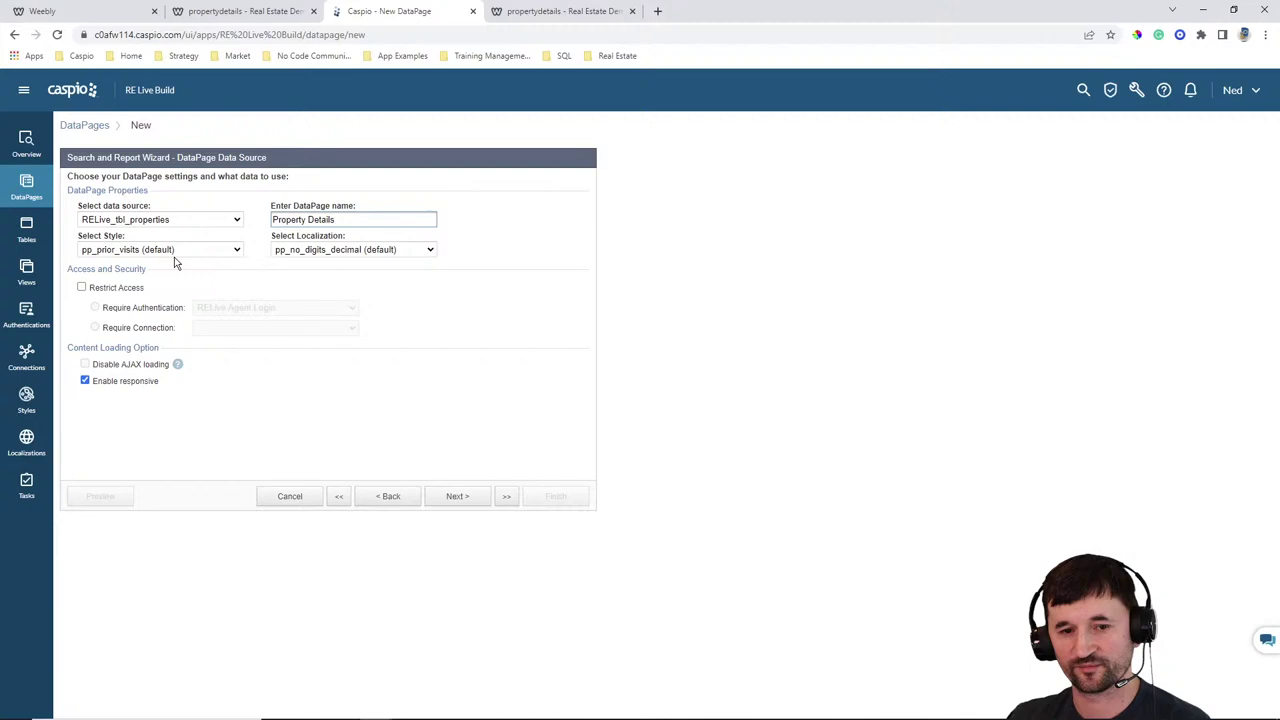
{"action": "left_click", "coordinate": [160, 249]}
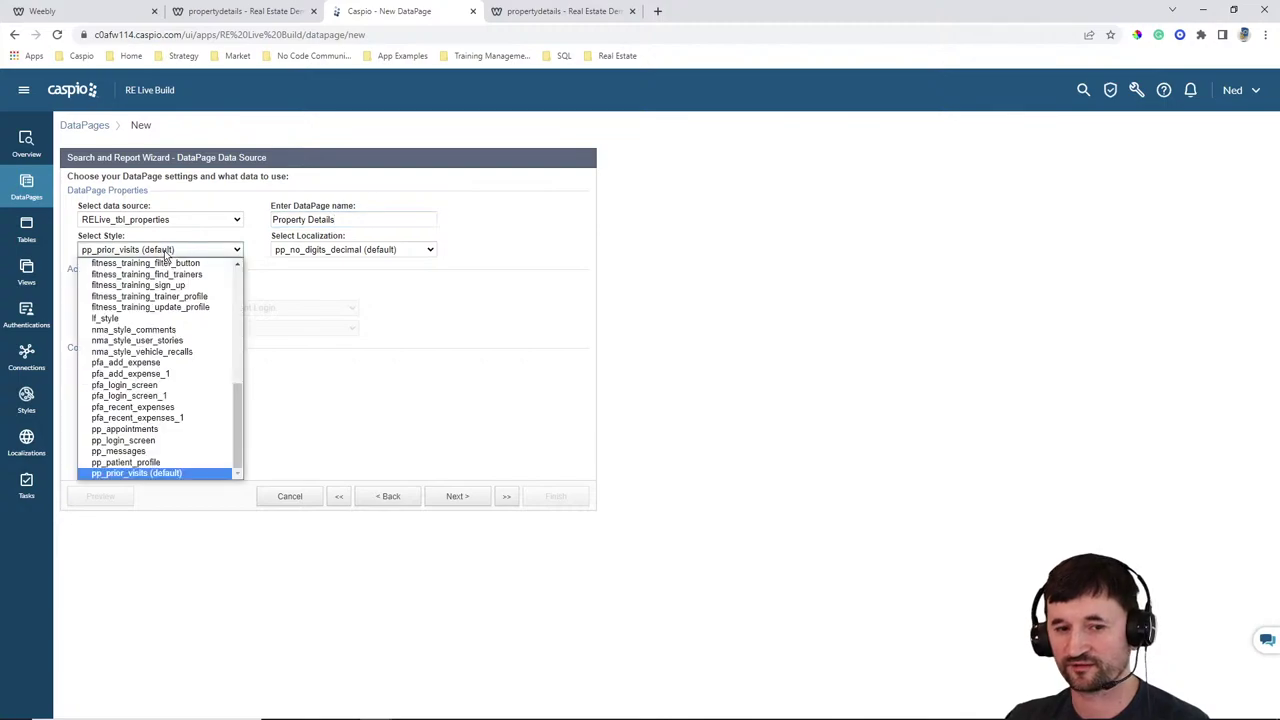
{"action": "scroll", "coordinate": [130, 320], "scroll_direction": "up", "scroll_amount": 10}
{"action": "left_click", "coordinate": [103, 296]}
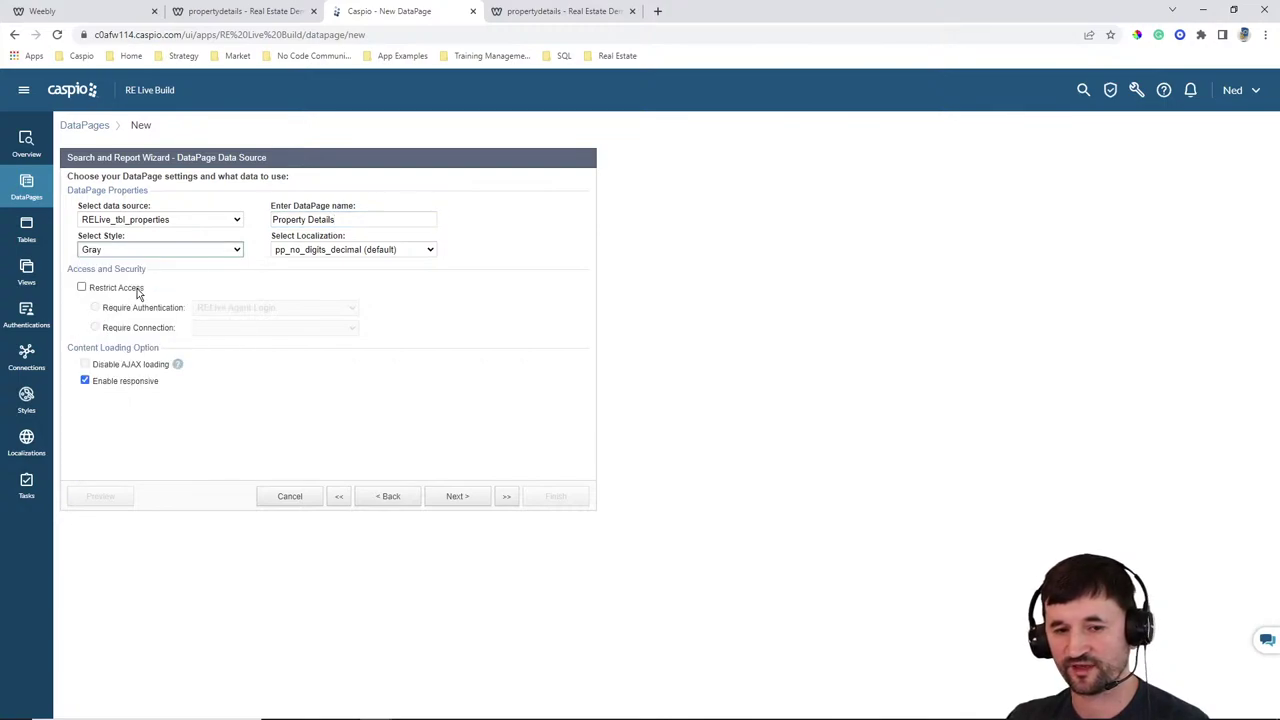
{"action": "left_click", "coordinate": [313, 252]}
{"action": "scroll", "coordinate": [320, 364], "scroll_direction": "up", "scroll_amount": 10}
{"action": "left_click", "coordinate": [318, 295]}
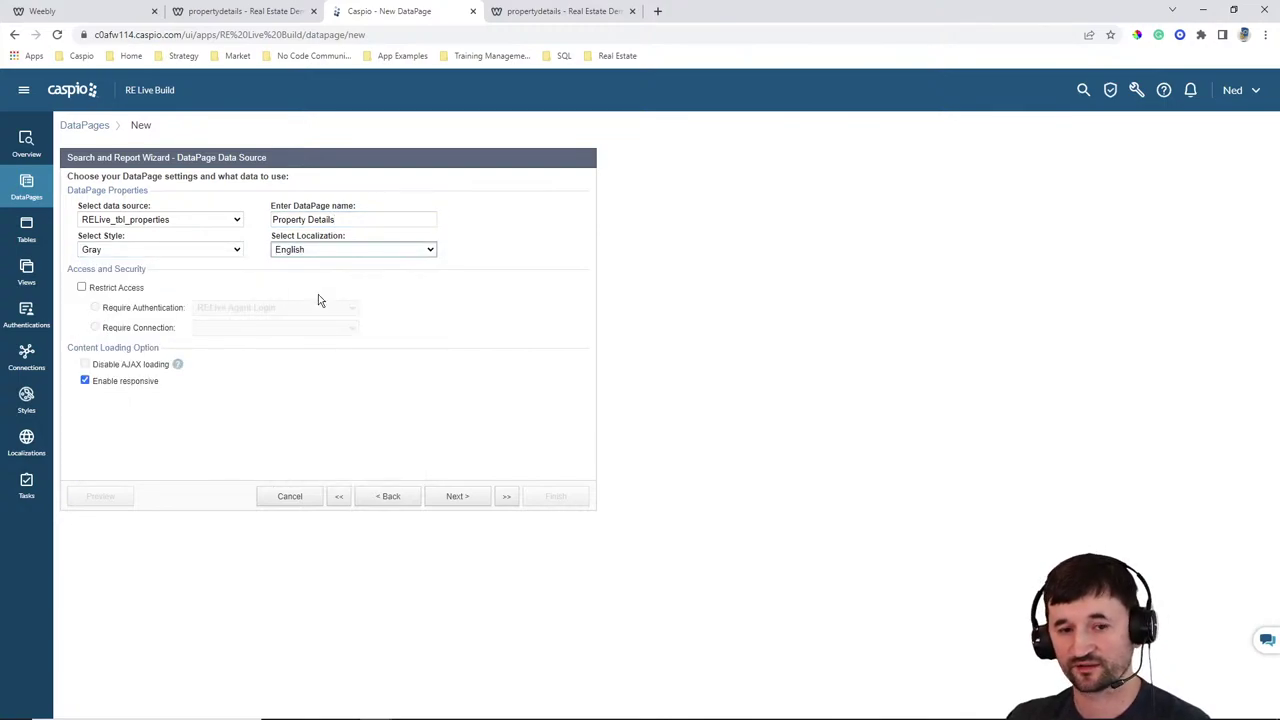
{"action": "left_click", "coordinate": [119, 289]}
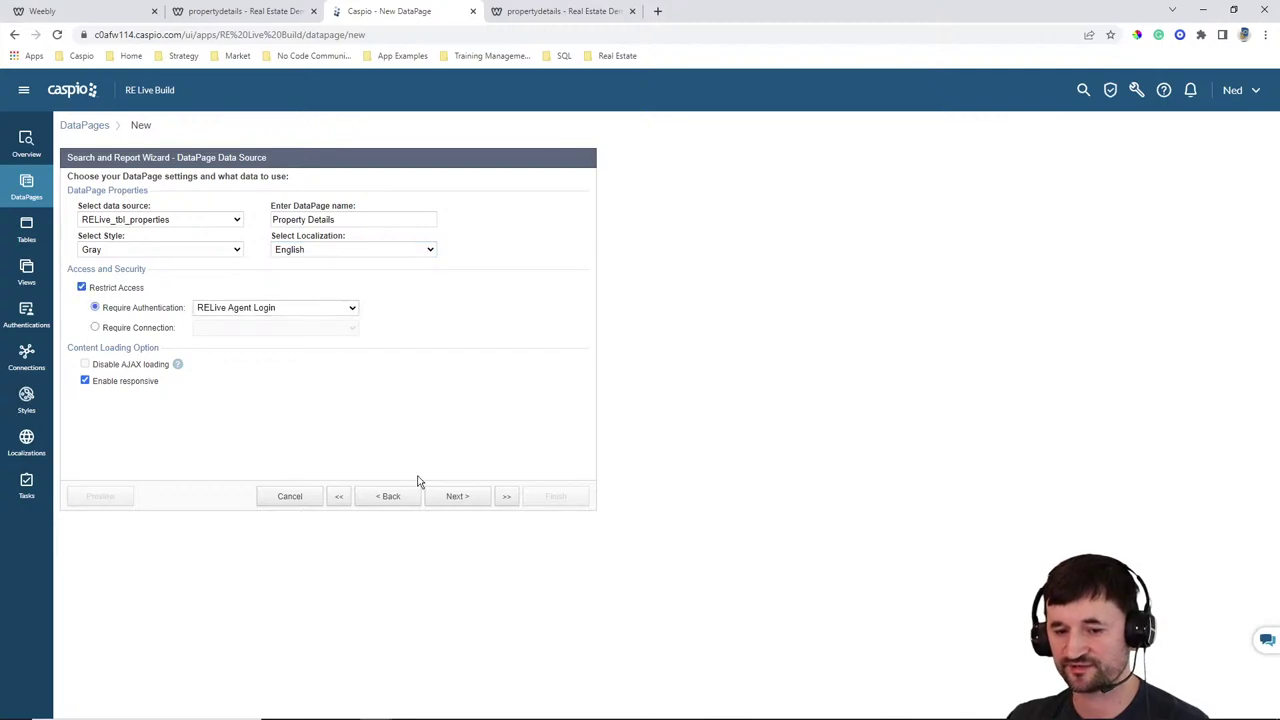
{"action": "left_click", "coordinate": [452, 499]}
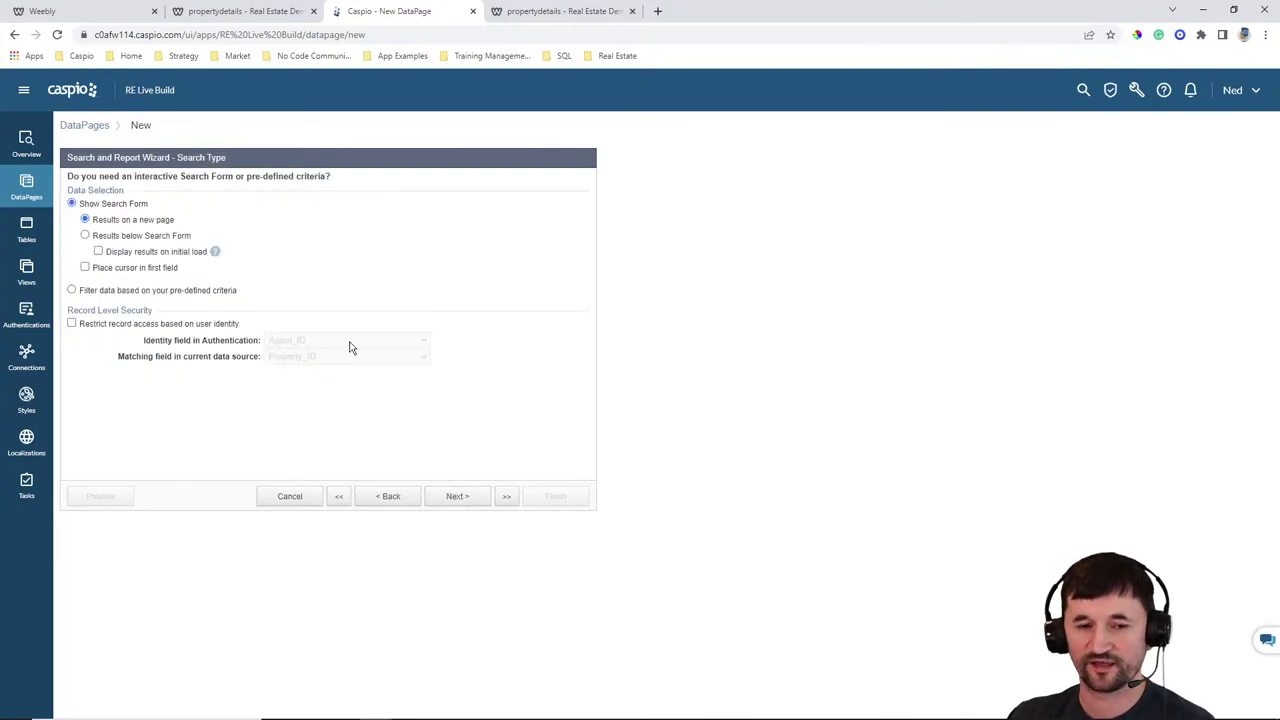
Filter by pre-defined criteria and restrict records to those matching the logged-in agent's Agent_ID
{"action": "left_click", "coordinate": [144, 292]}
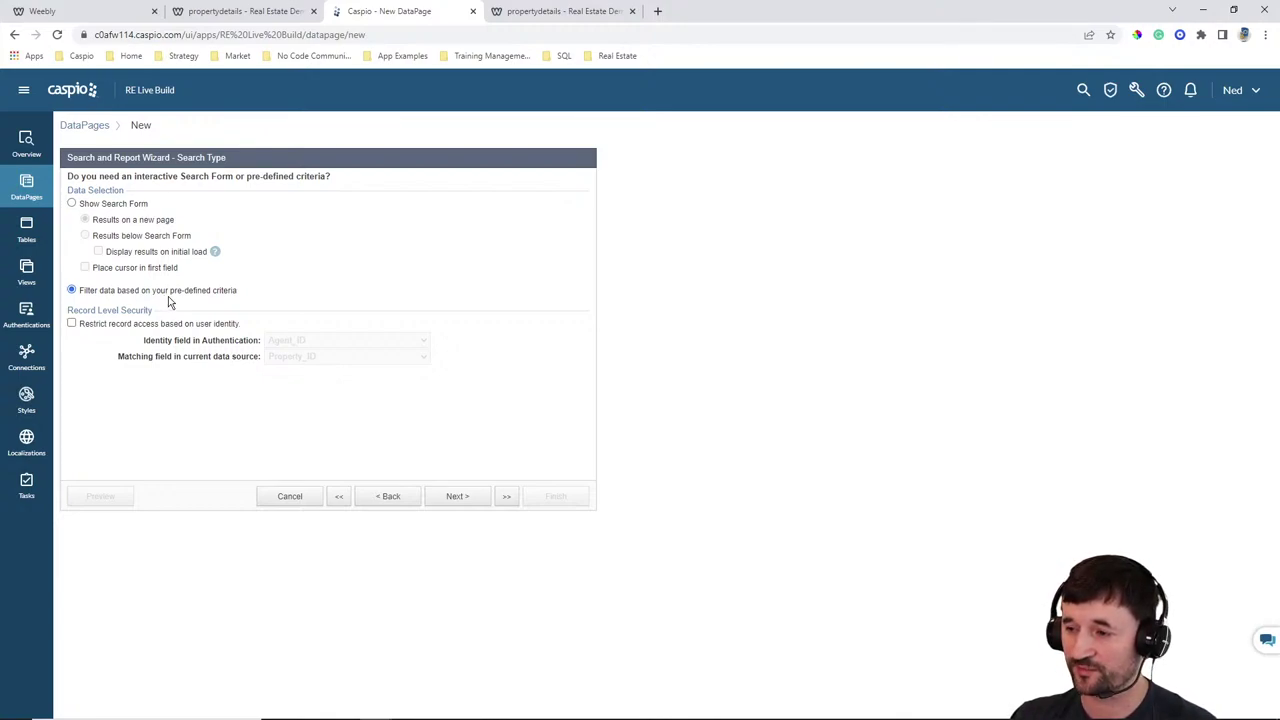
{"action": "left_click", "coordinate": [495, 14]}
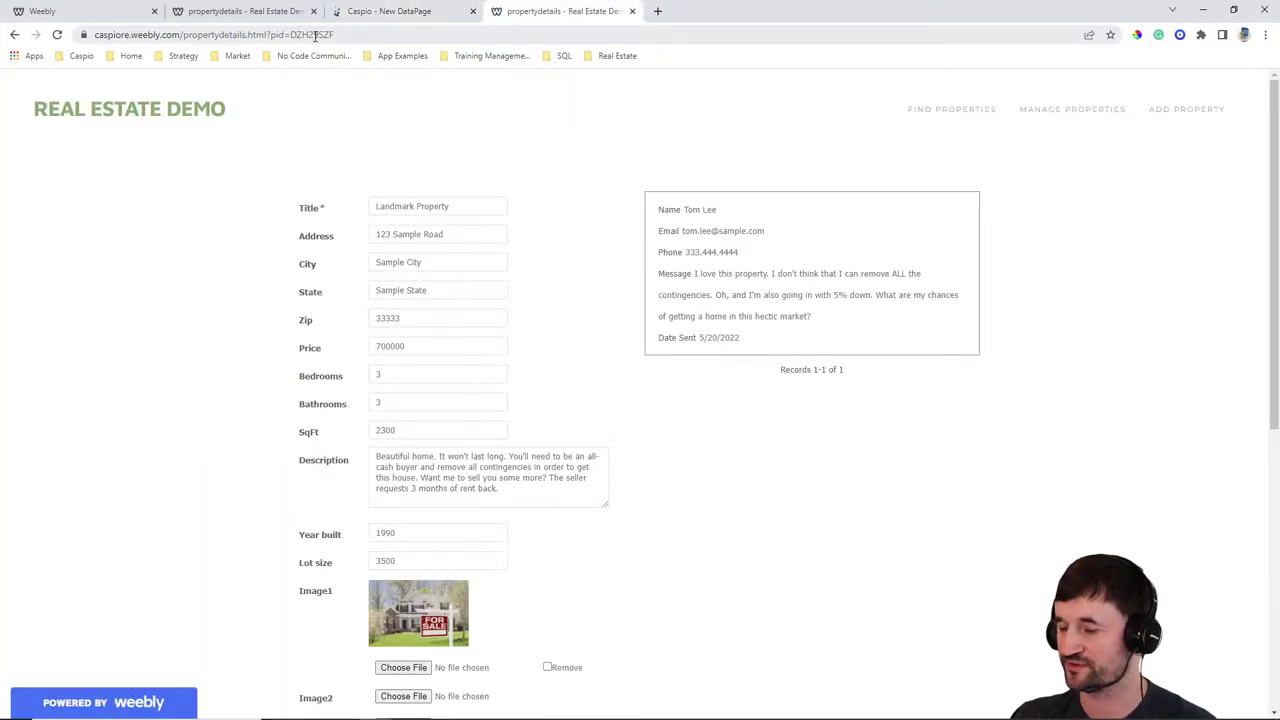
{"action": "left_click", "coordinate": [386, 11]}
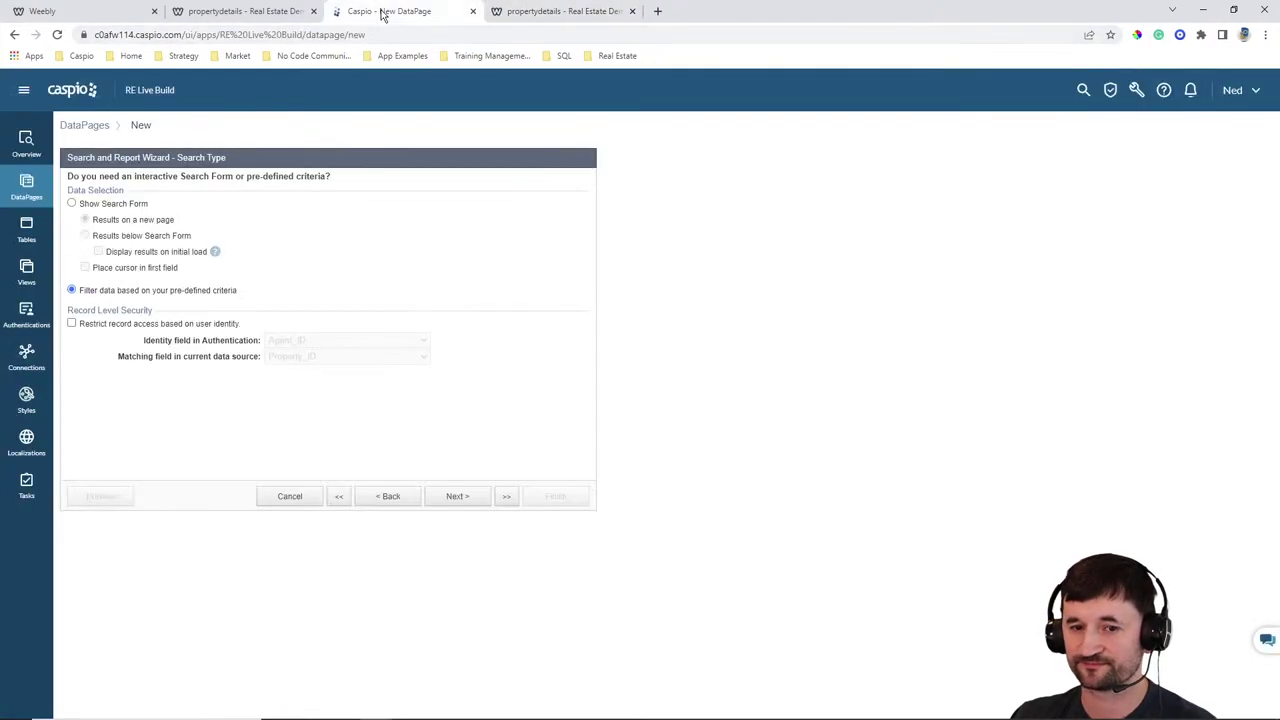
{"action": "left_click", "coordinate": [134, 326]}
{"action": "left_click", "coordinate": [290, 357]}
{"action": "left_click", "coordinate": [311, 378]}
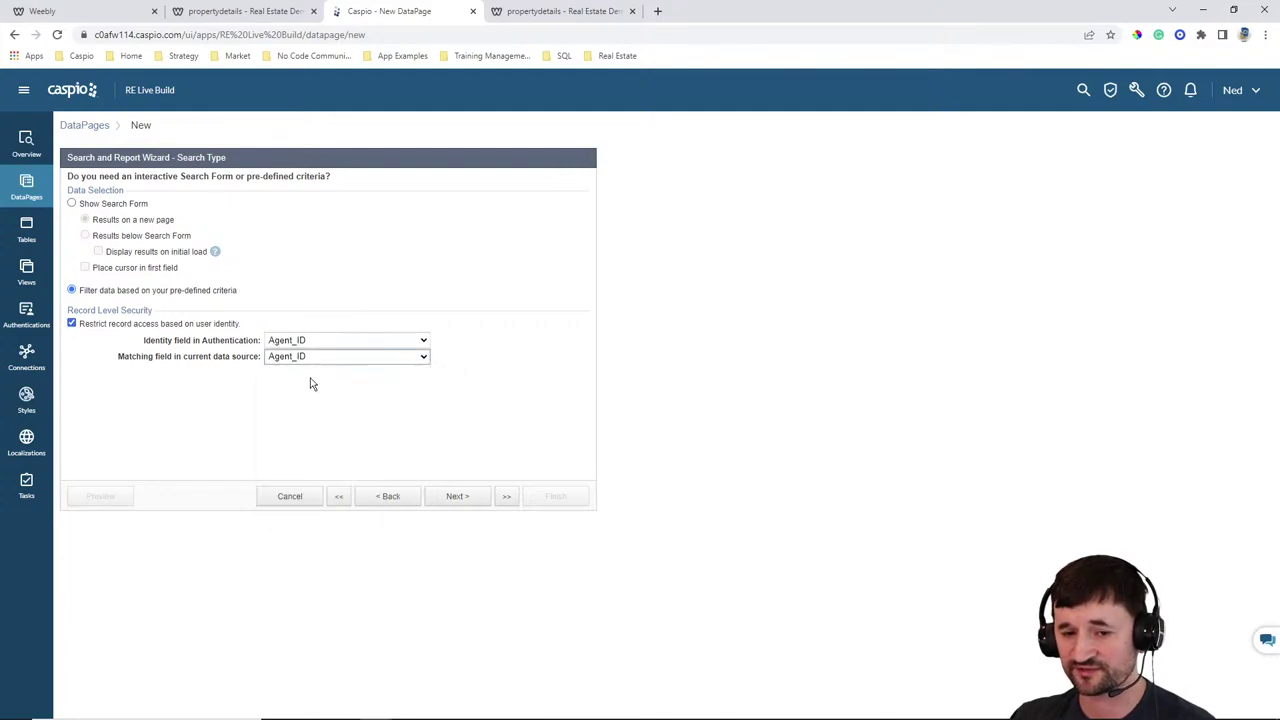
{"action": "left_click", "coordinate": [458, 497]}
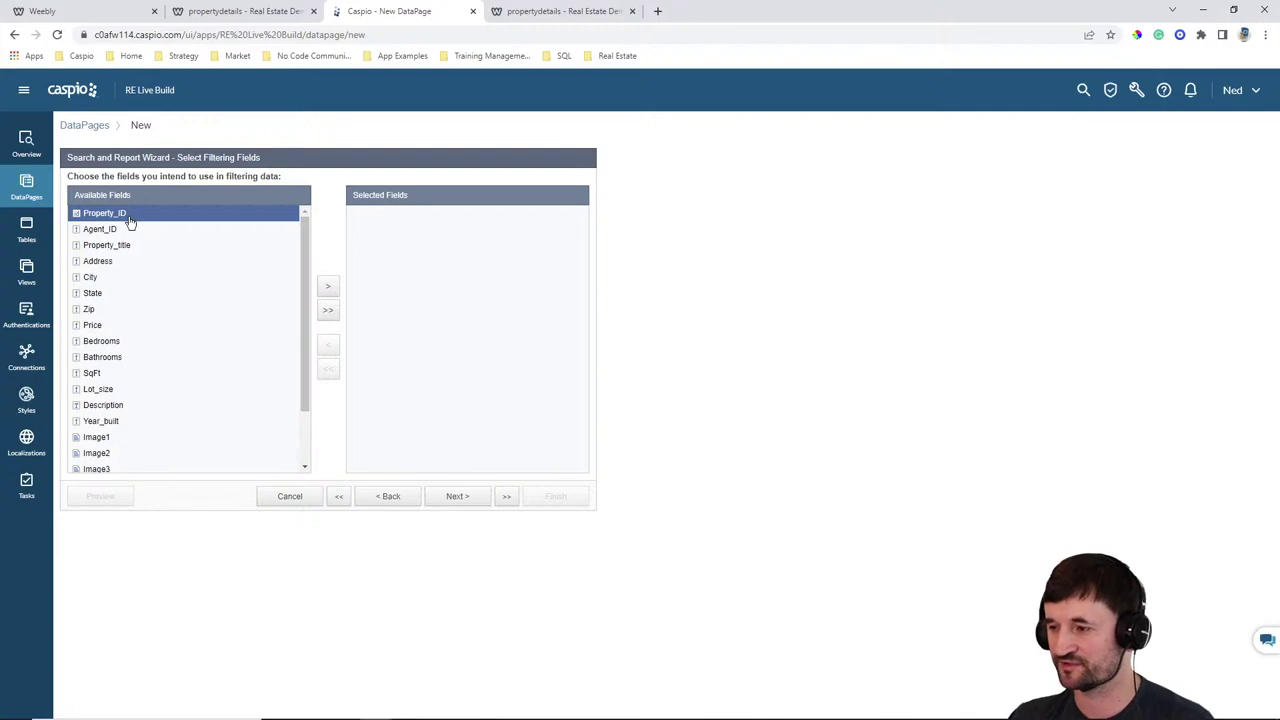
{"action": "left_click", "coordinate": [330, 291]}
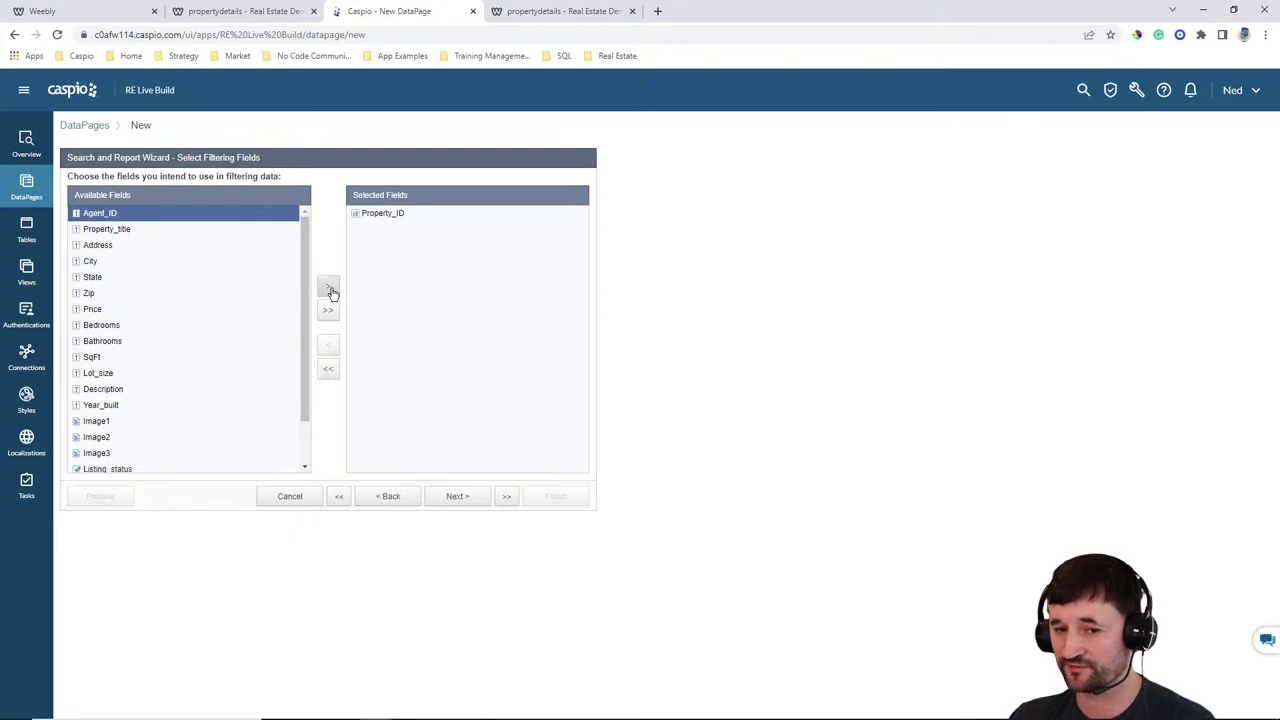
{"action": "left_click", "coordinate": [460, 496]}
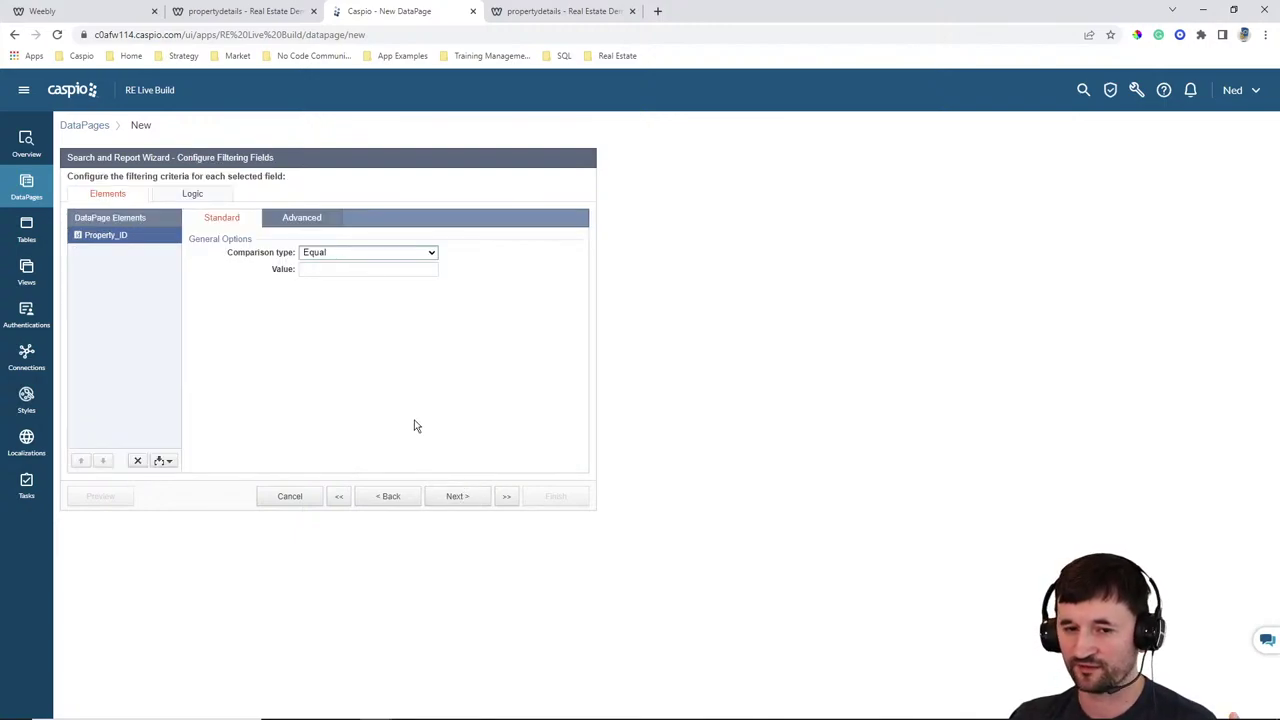
{"action": "left_click", "coordinate": [310, 222]}
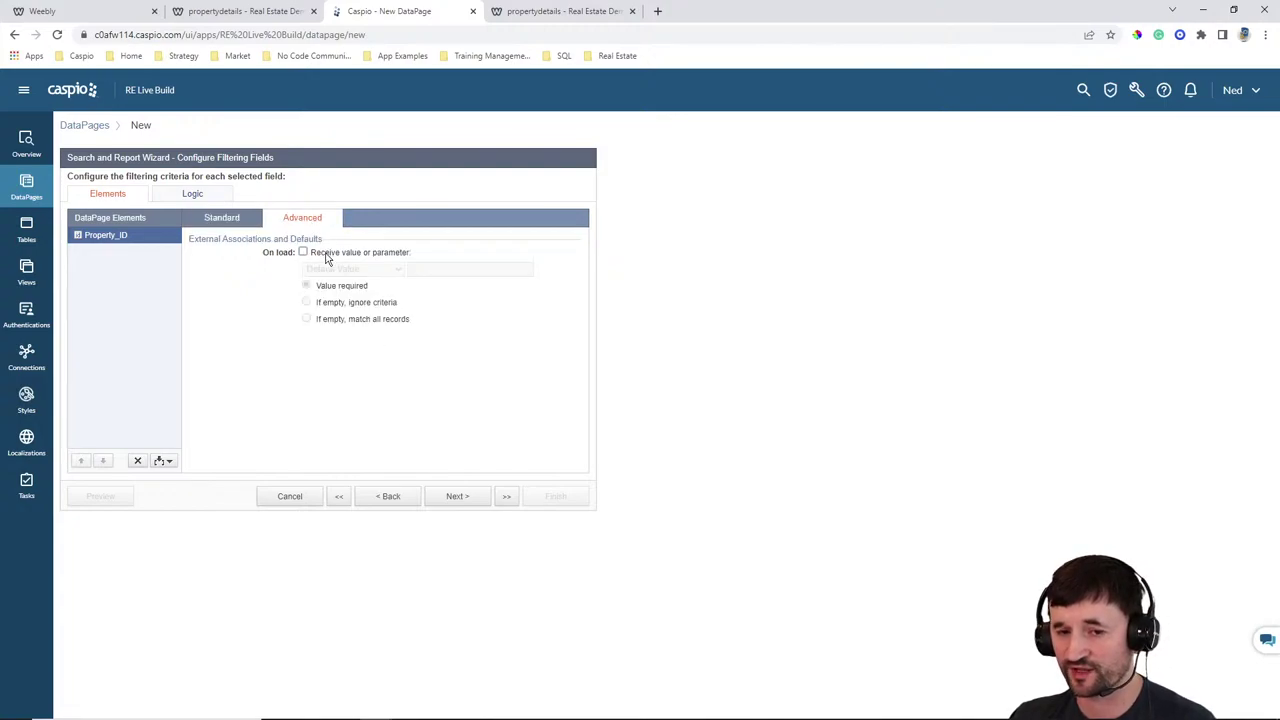
{"action": "left_click", "coordinate": [325, 255]}
{"action": "left_click", "coordinate": [345, 269]}
{"action": "left_click", "coordinate": [337, 303]}
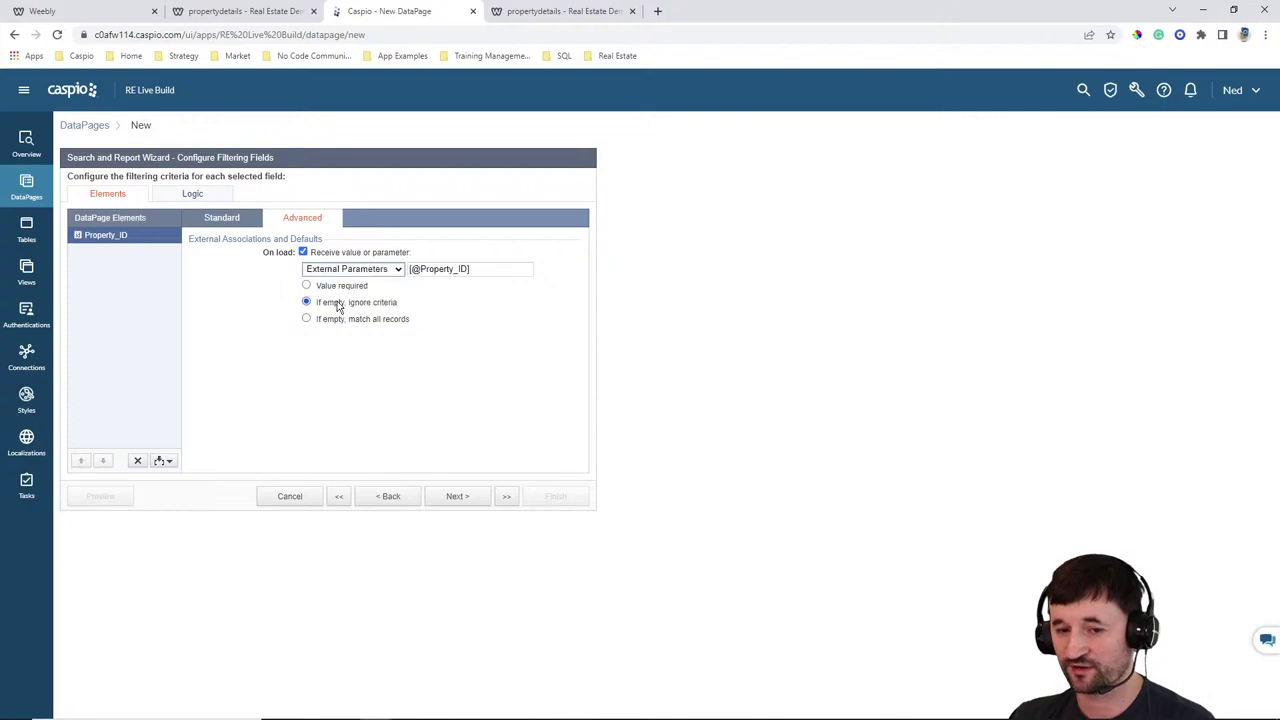
{"action": "left_click_drag", "start_coordinate": [411, 269], "coordinate": [468, 269]}
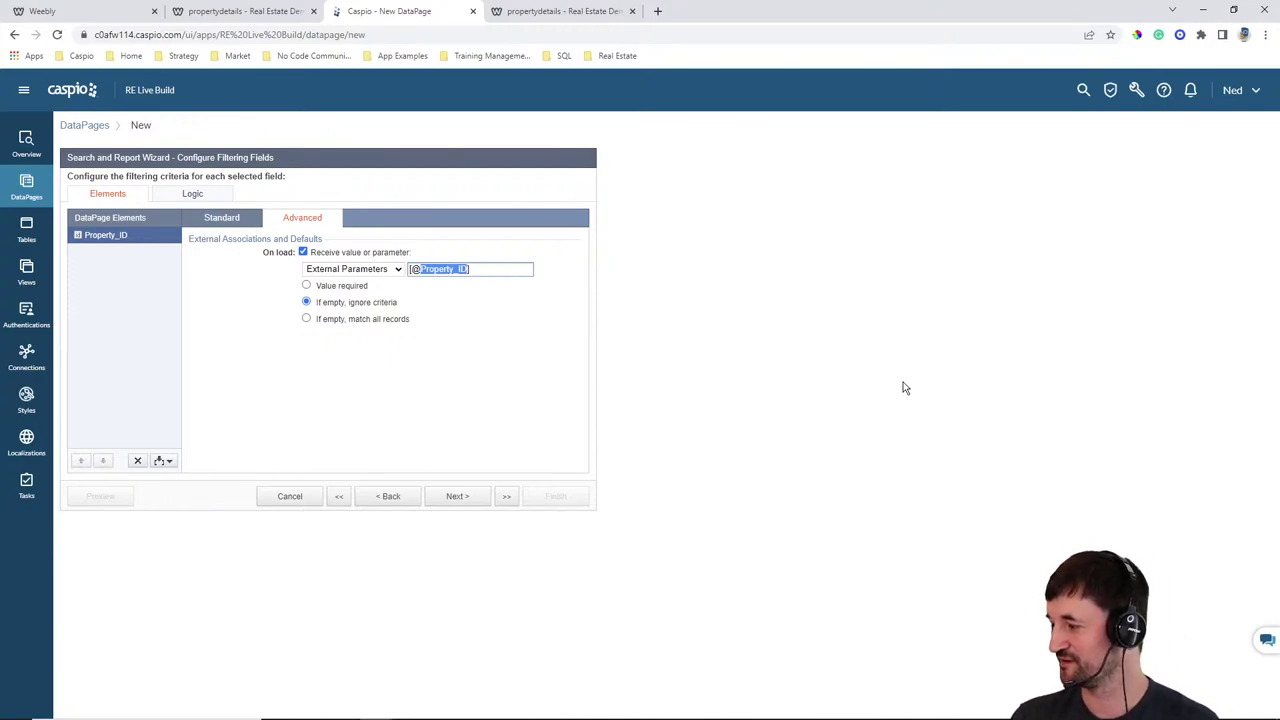
{"action": "type", "text": "pid"}
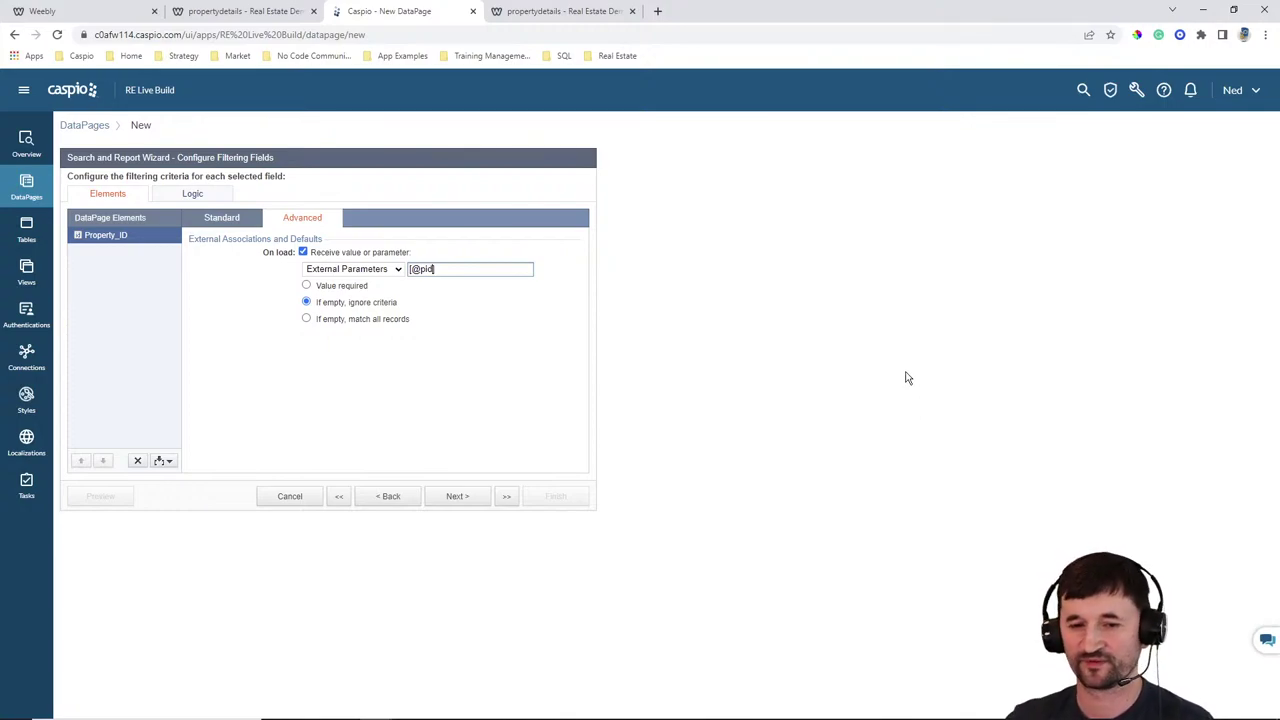
{"action": "left_click", "coordinate": [340, 286]}
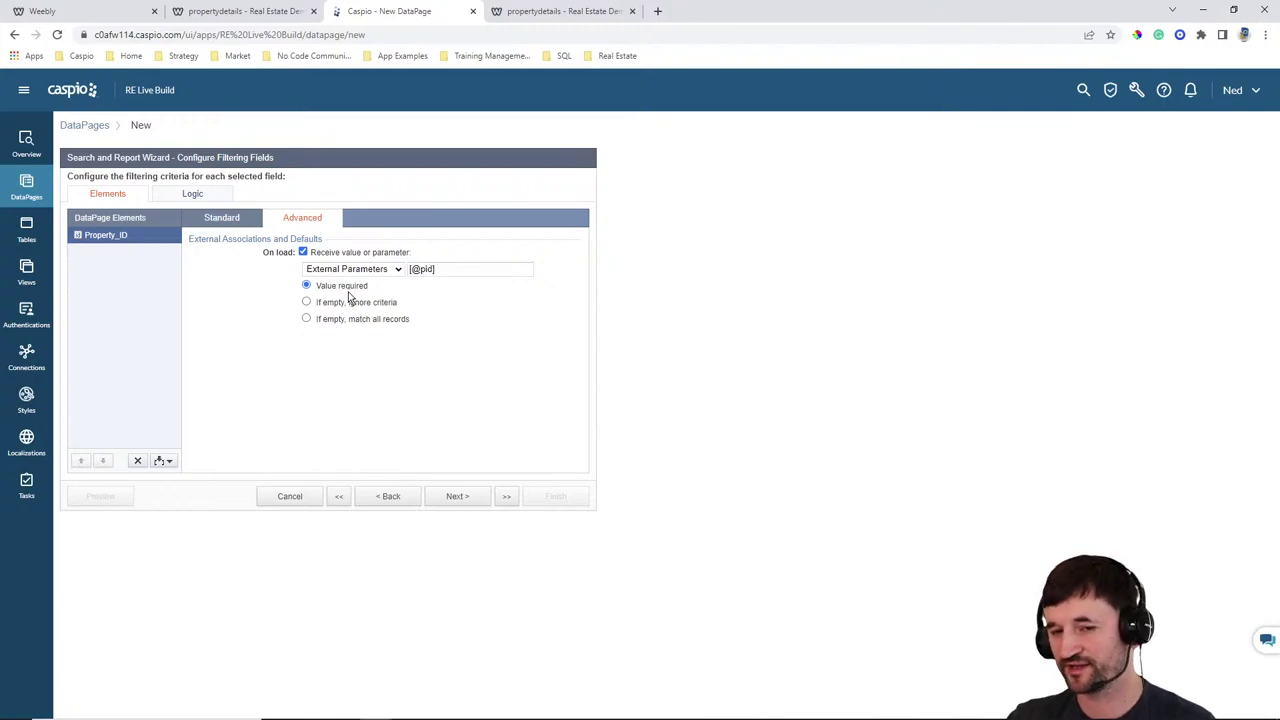
Check the pid parameter against the propertydetails page address, then continue to Select Details Page Fields
{"action": "left_click", "coordinate": [552, 12]}
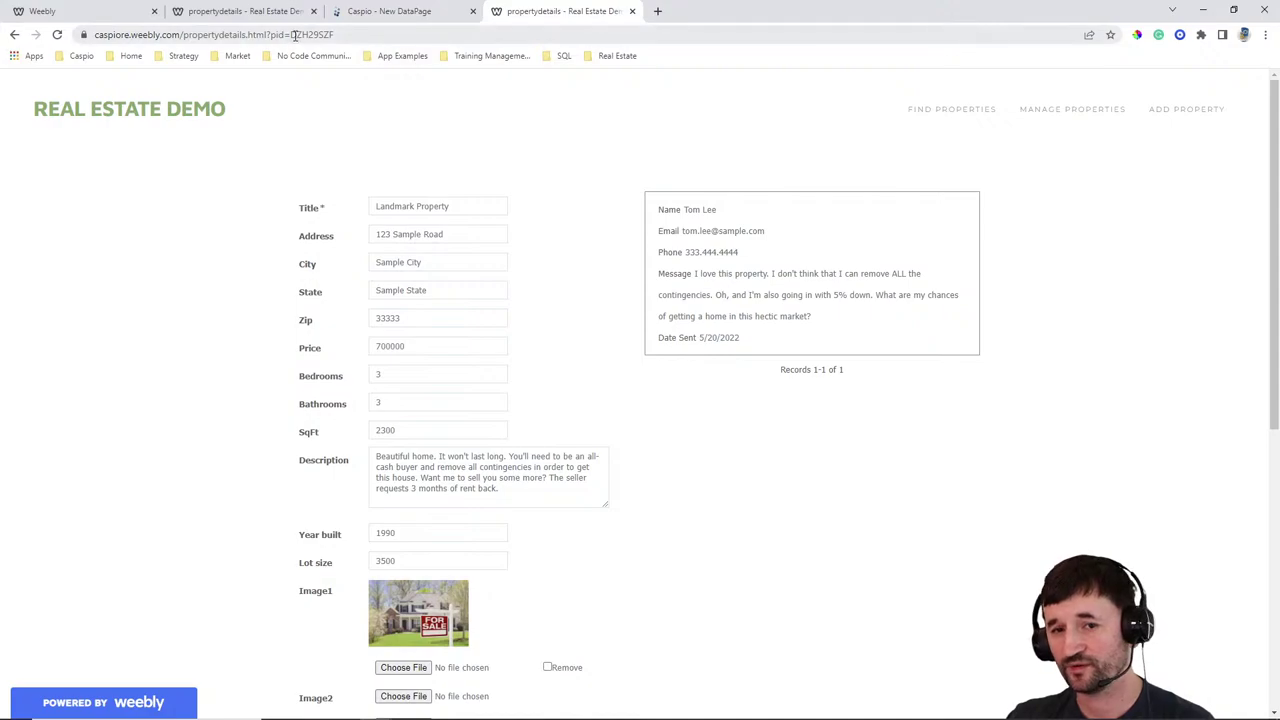
{"action": "left_click", "coordinate": [271, 14]}
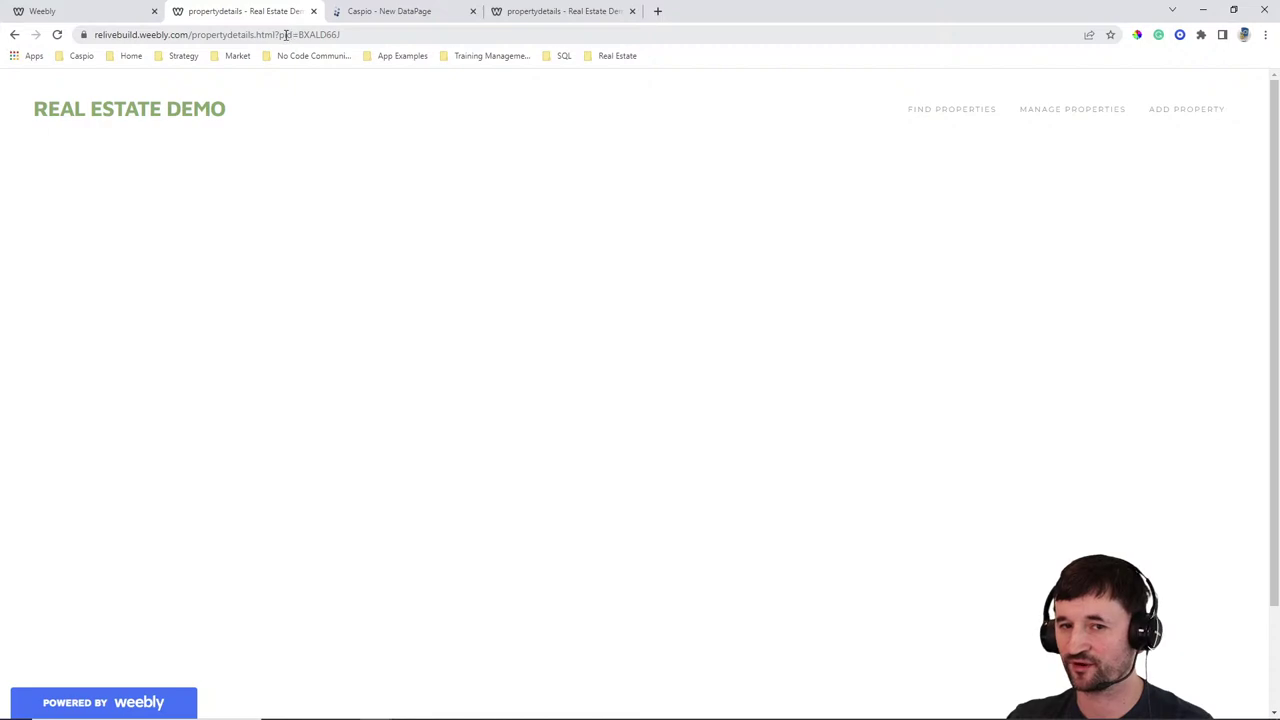
{"action": "left_click", "coordinate": [392, 12]}
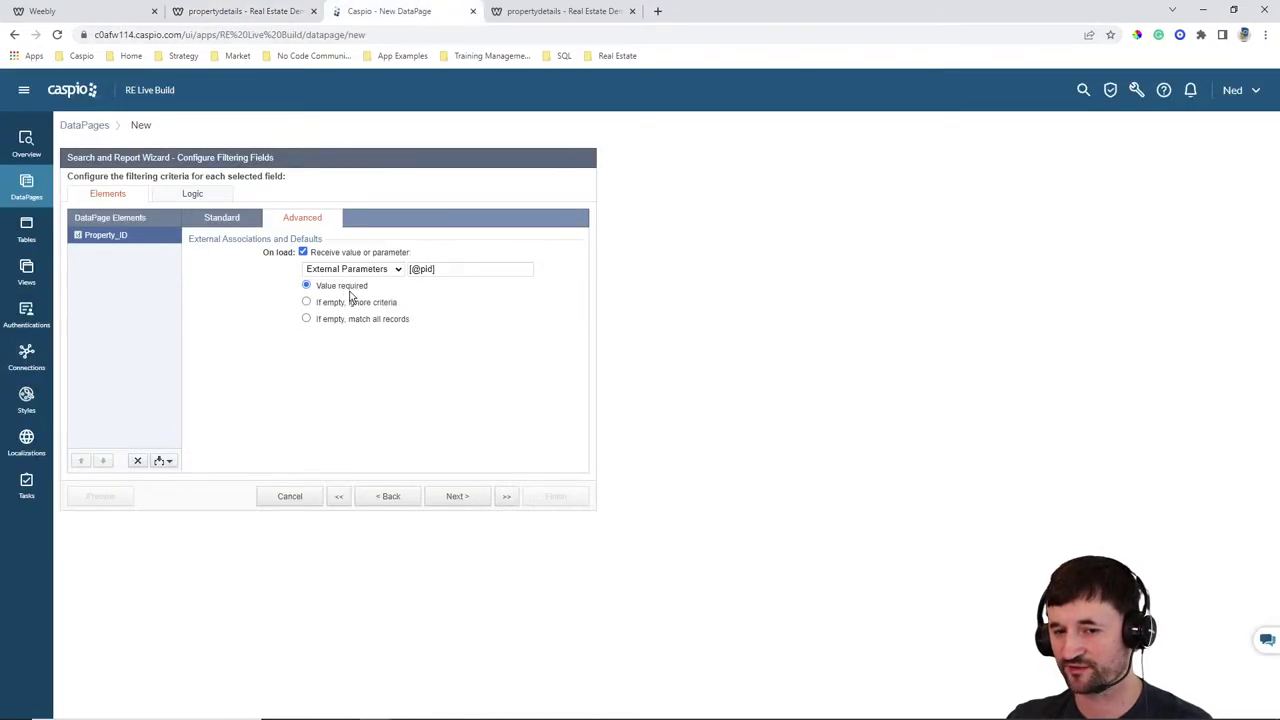
{"action": "left_click", "coordinate": [461, 496]}
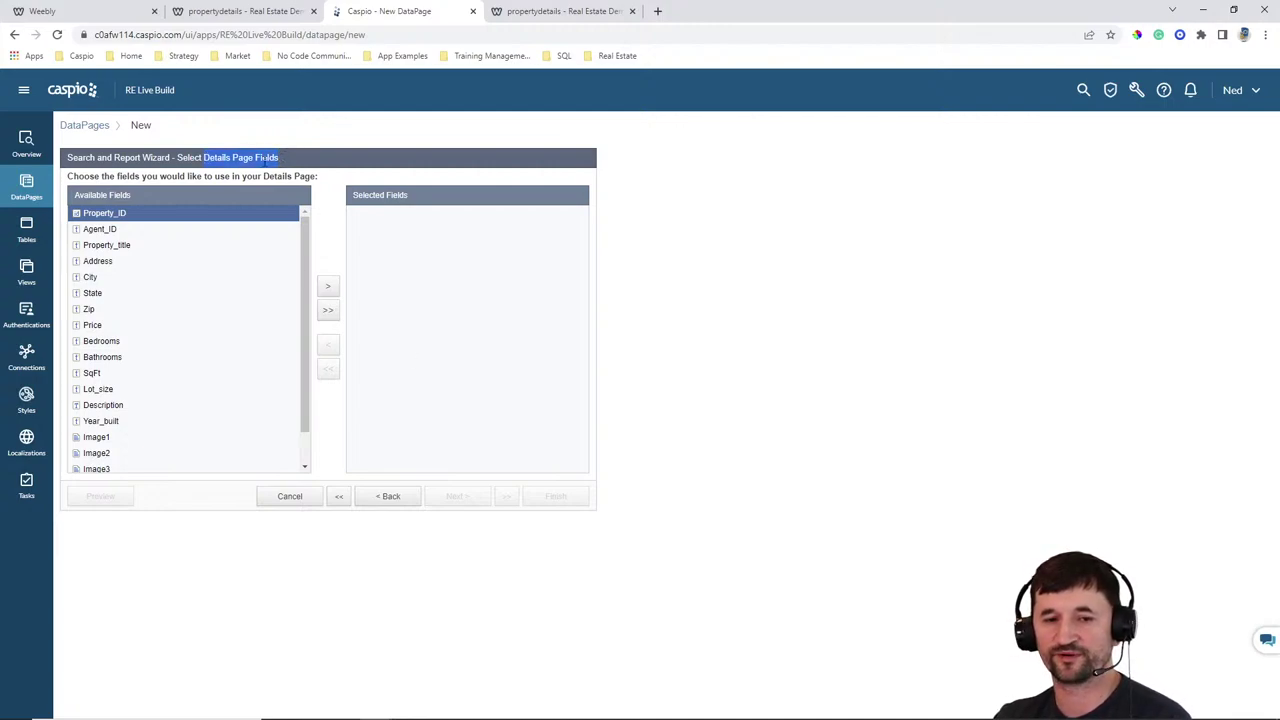
Add Property_title through Date_listed, all fields except Property_ID and Agent_ID, to the details page
{"action": "left_click", "coordinate": [122, 247]}
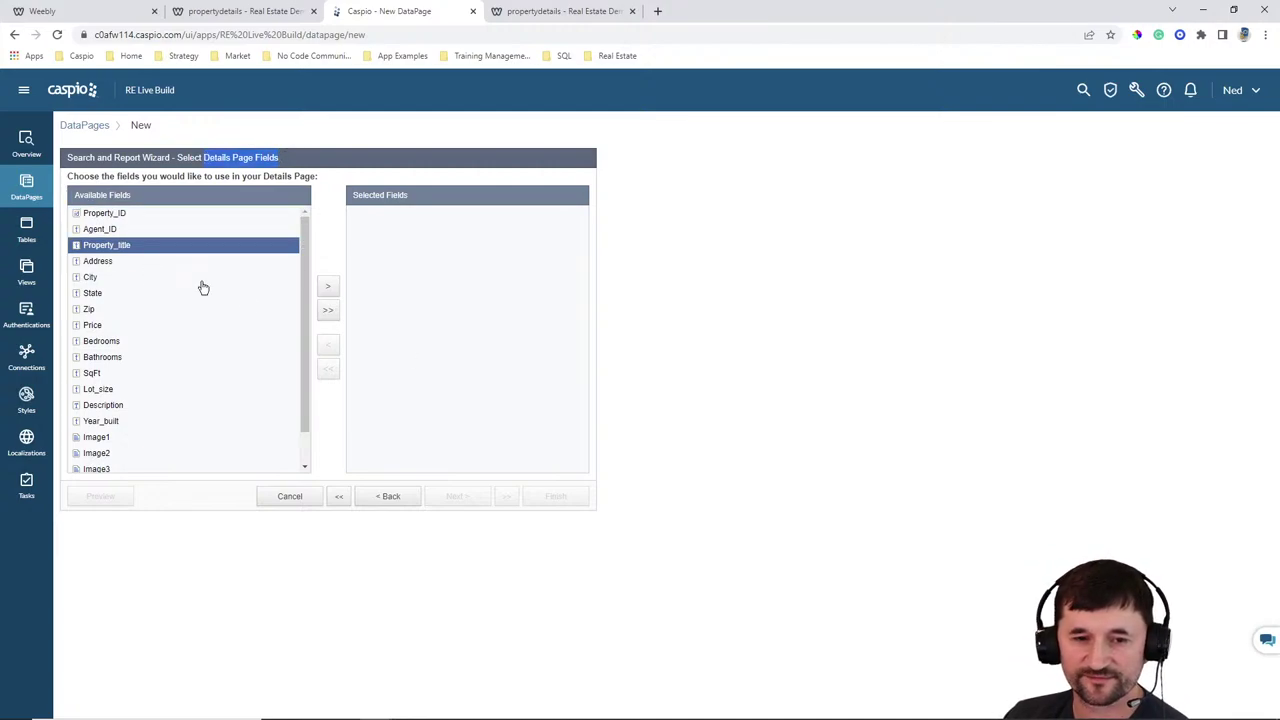
{"action": "left_click", "coordinate": [329, 292]}
{"action": "left_click", "coordinate": [329, 292]}
{"action": "left_click", "coordinate": [329, 292]}
{"action": "left_click", "coordinate": [329, 292]}
{"action": "left_click", "coordinate": [329, 292]}
{"action": "left_click", "coordinate": [330, 291]}
{"action": "left_click", "coordinate": [330, 291]}
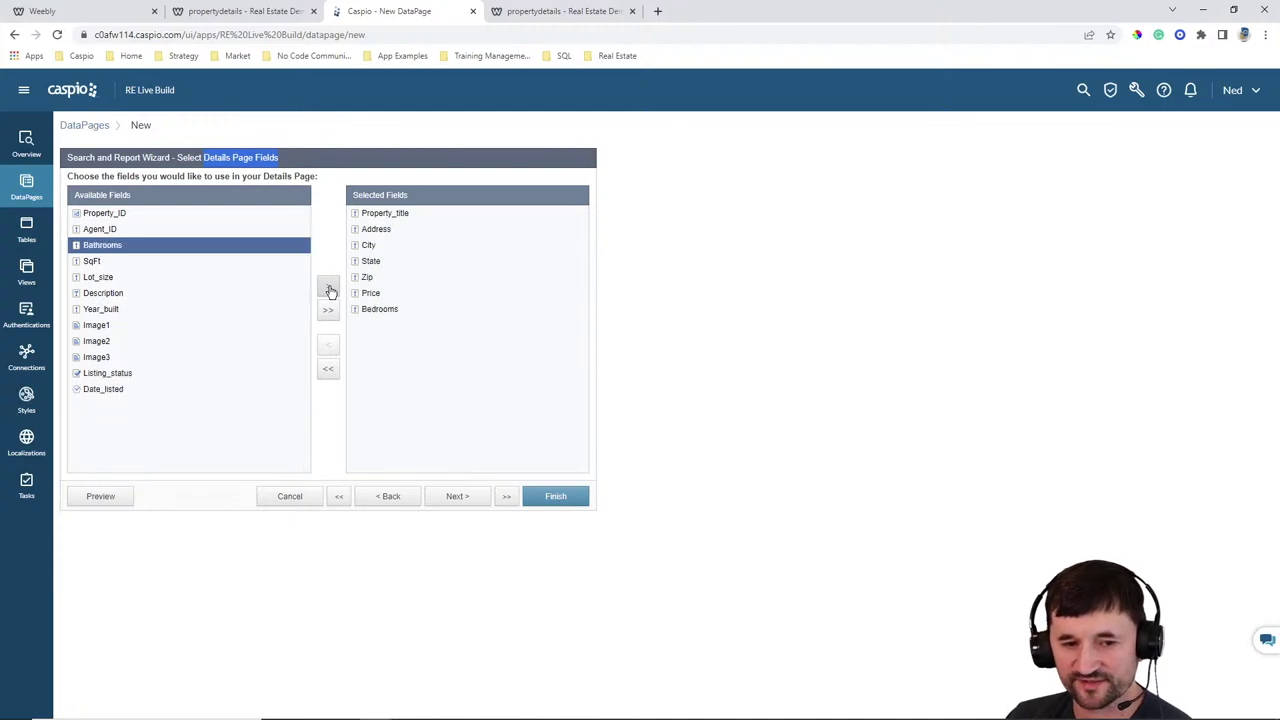
{"action": "left_click", "coordinate": [330, 291]}
{"action": "left_click", "coordinate": [330, 291]}
{"action": "left_click", "coordinate": [330, 291]}
{"action": "left_click", "coordinate": [330, 291]}
{"action": "left_click", "coordinate": [330, 291]}
{"action": "left_click", "coordinate": [330, 291]}
{"action": "left_click", "coordinate": [330, 291]}
{"action": "double_click", "coordinate": [330, 291]}
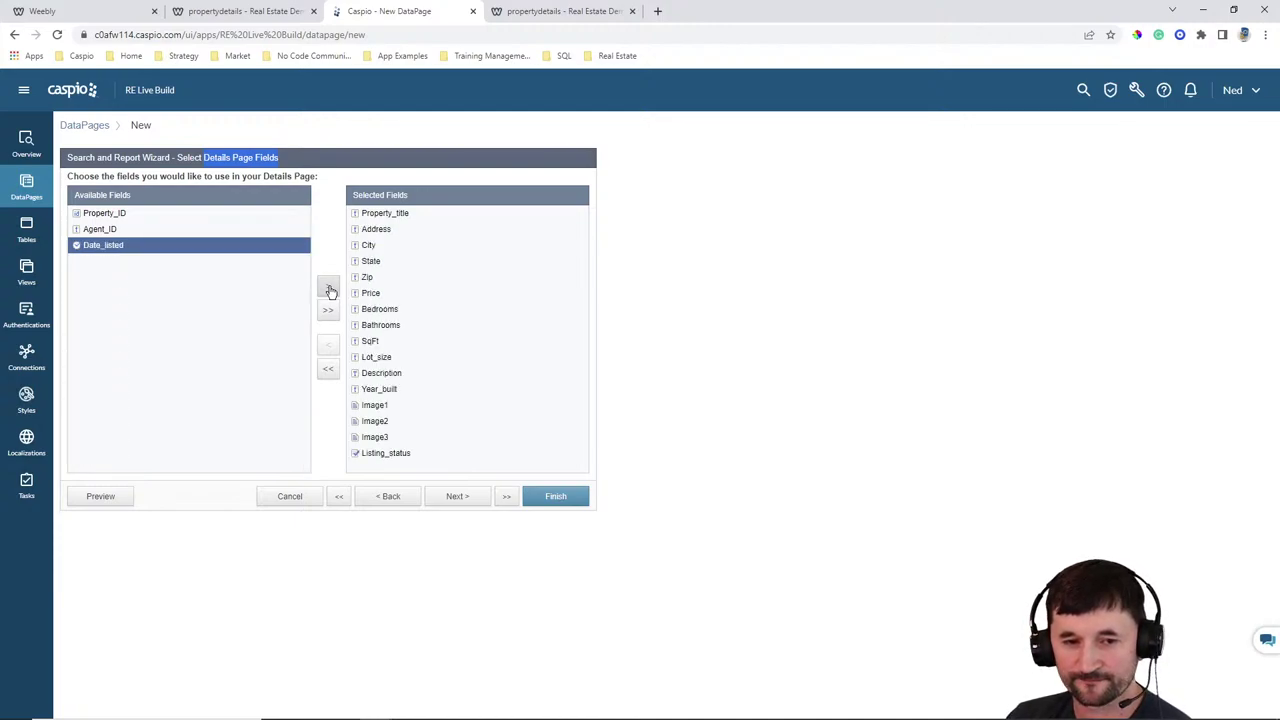
{"action": "left_click", "coordinate": [330, 291]}
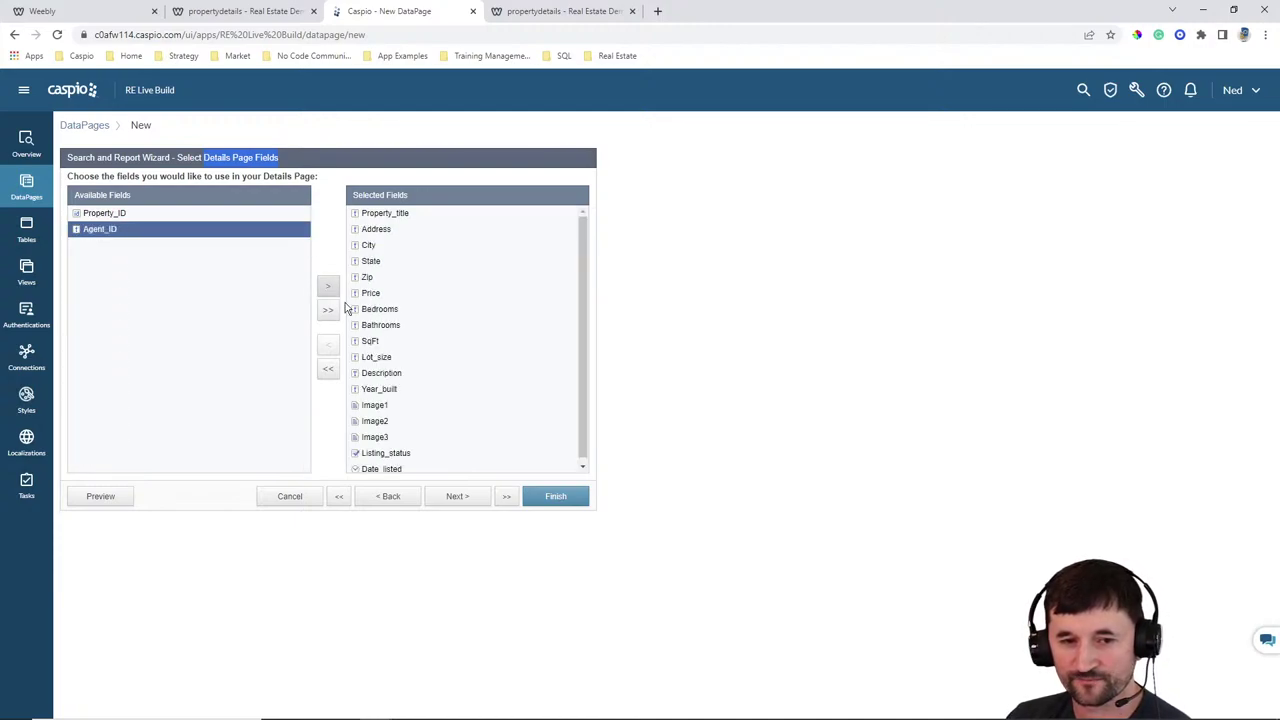
{"action": "left_click", "coordinate": [458, 497]}
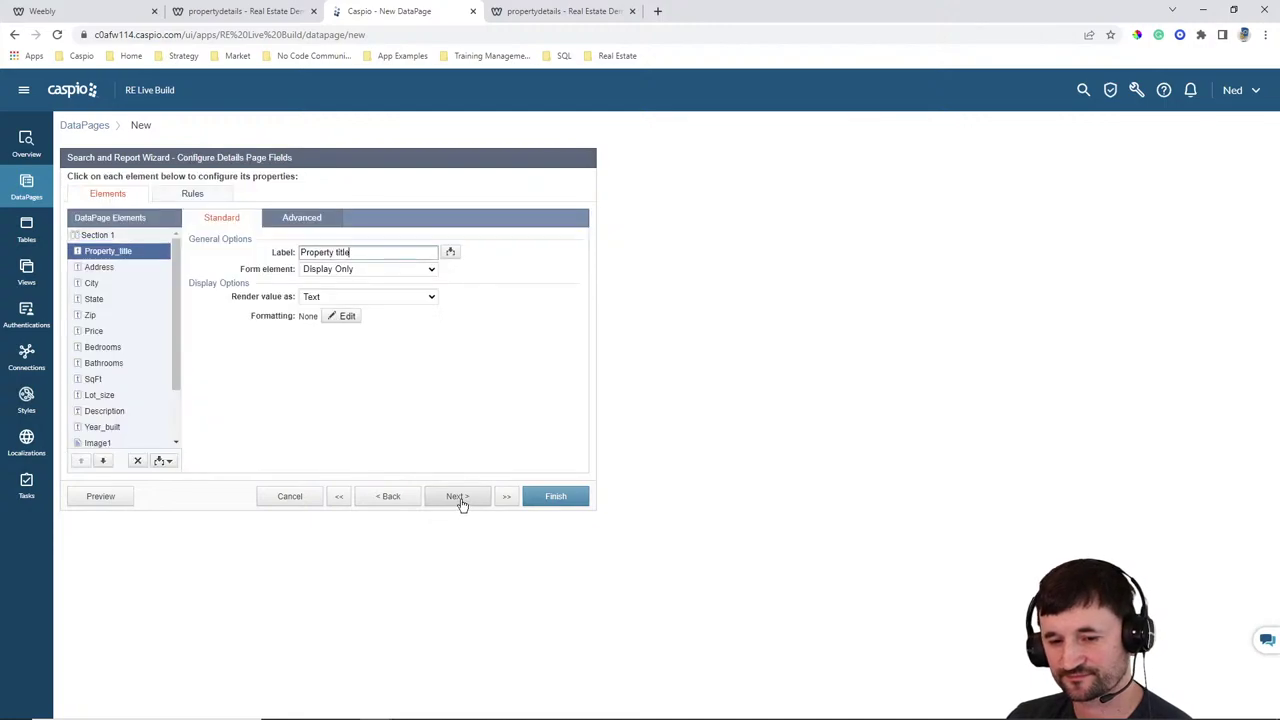
Make Property_title, Address, City, State, Zip and Price editable text fields
{"action": "left_click", "coordinate": [338, 270]}
{"action": "left_click", "coordinate": [334, 291]}
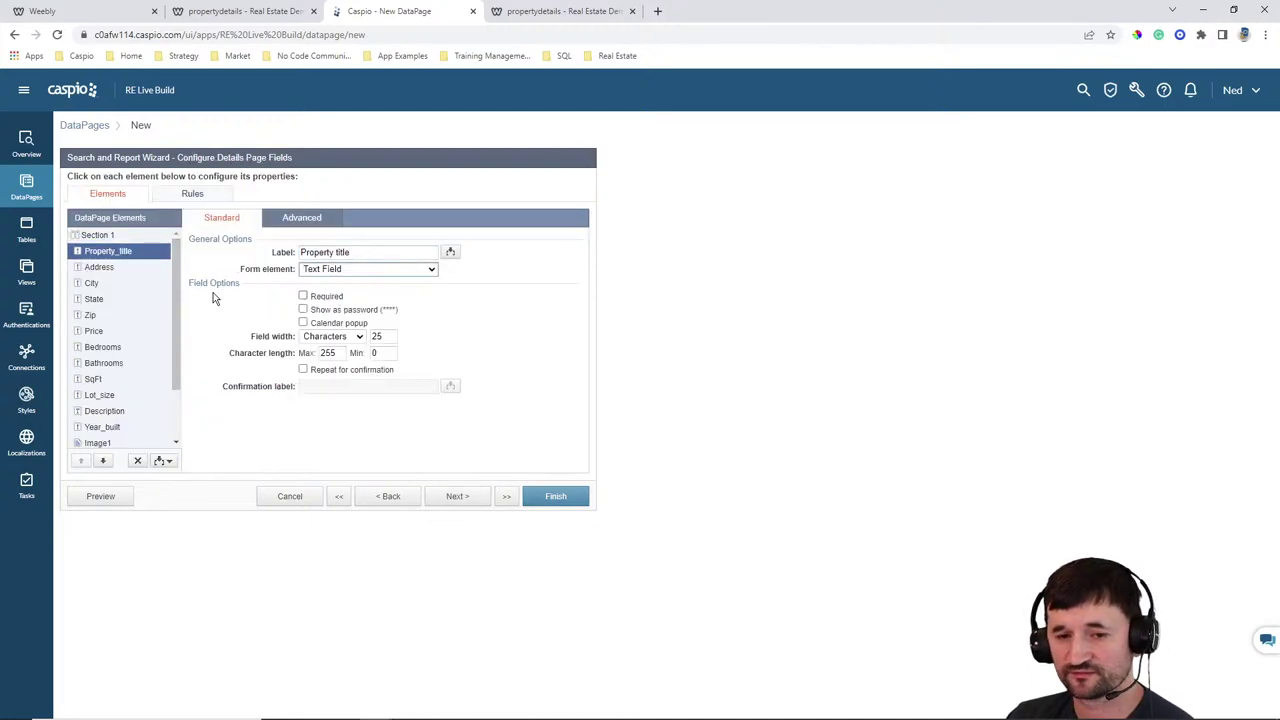
{"action": "left_click", "coordinate": [105, 268]}
{"action": "left_click", "coordinate": [338, 270]}
{"action": "left_click", "coordinate": [334, 291]}
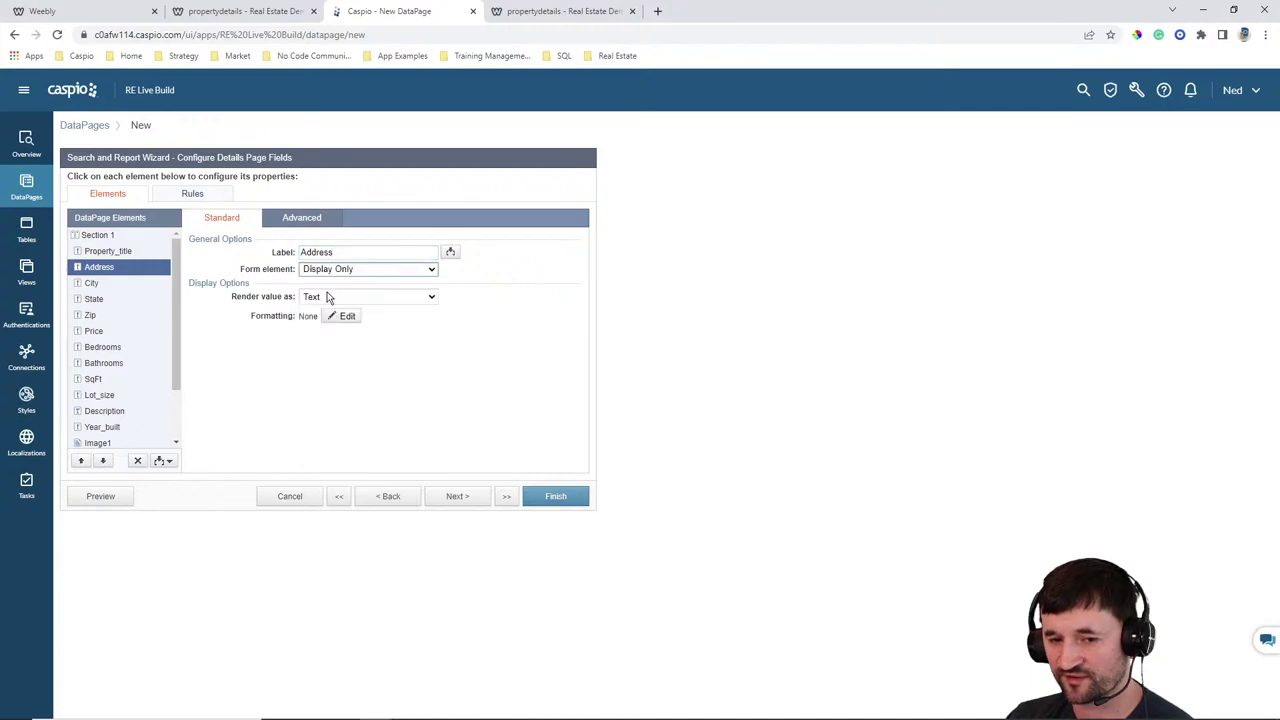
{"action": "left_click", "coordinate": [91, 283]}
{"action": "left_click", "coordinate": [338, 270]}
{"action": "left_click", "coordinate": [328, 293]}
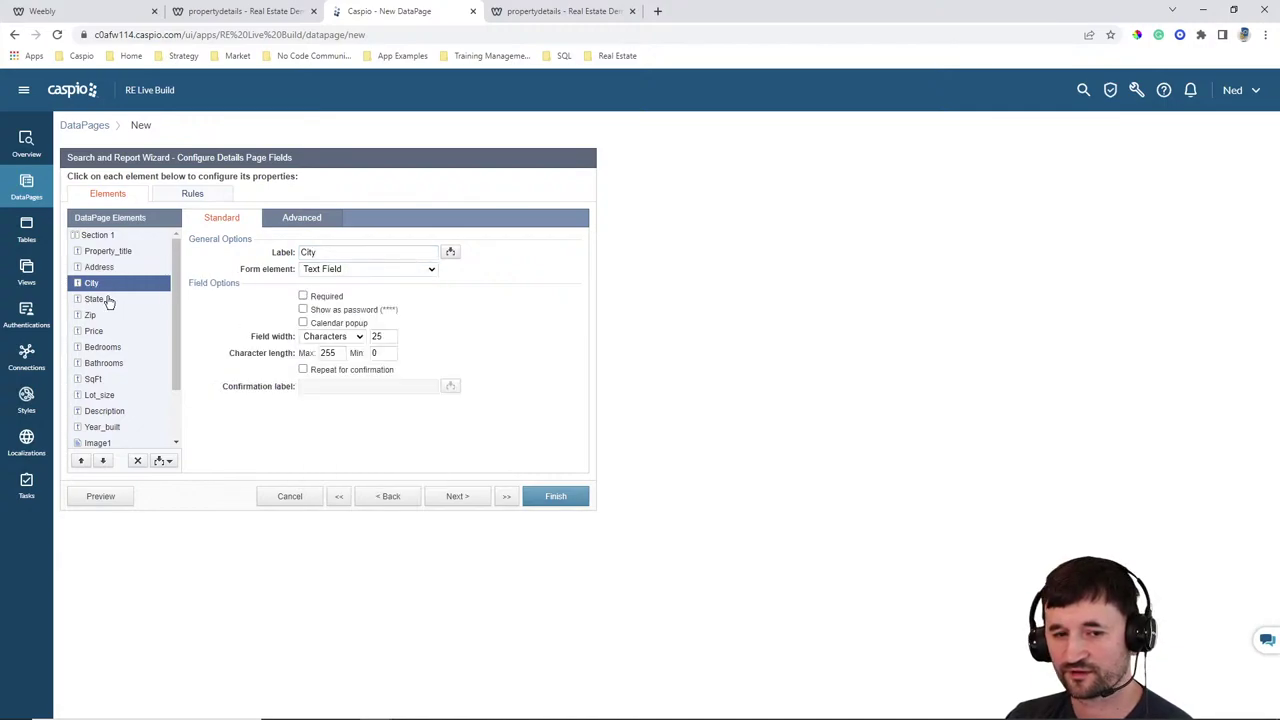
{"action": "left_click", "coordinate": [108, 301]}
{"action": "left_click", "coordinate": [348, 270]}
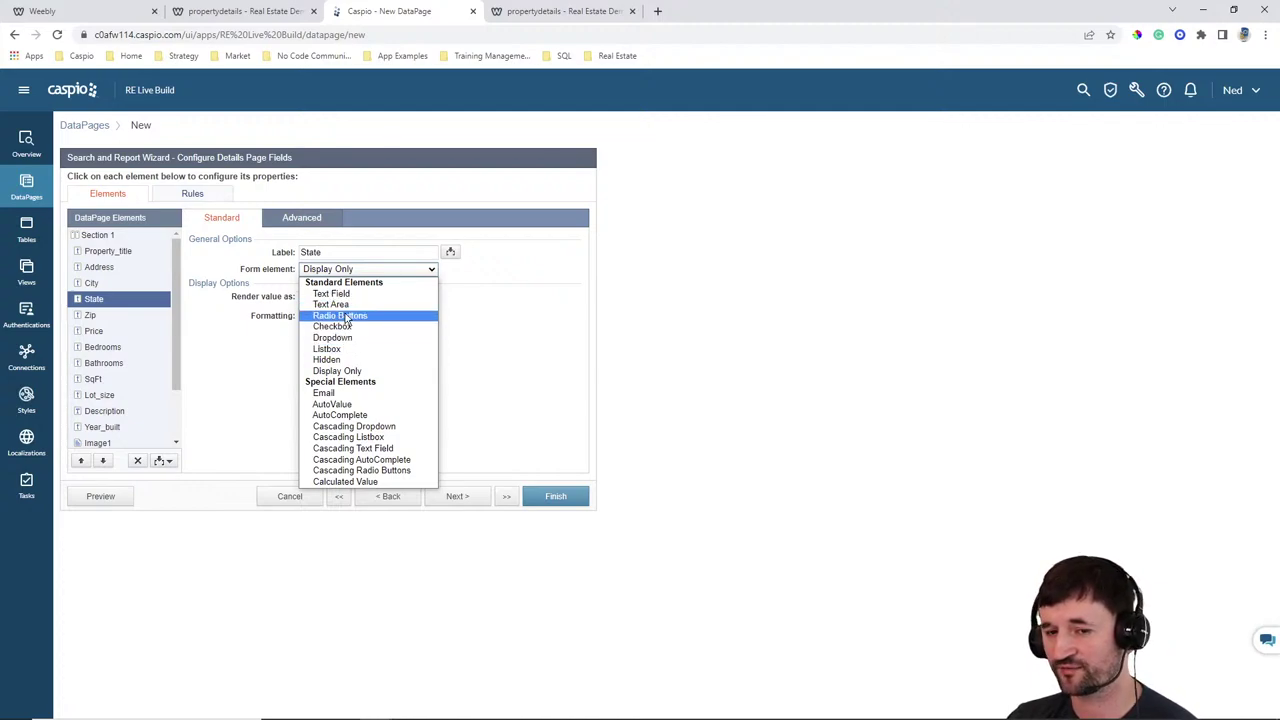
{"action": "left_click", "coordinate": [334, 294]}
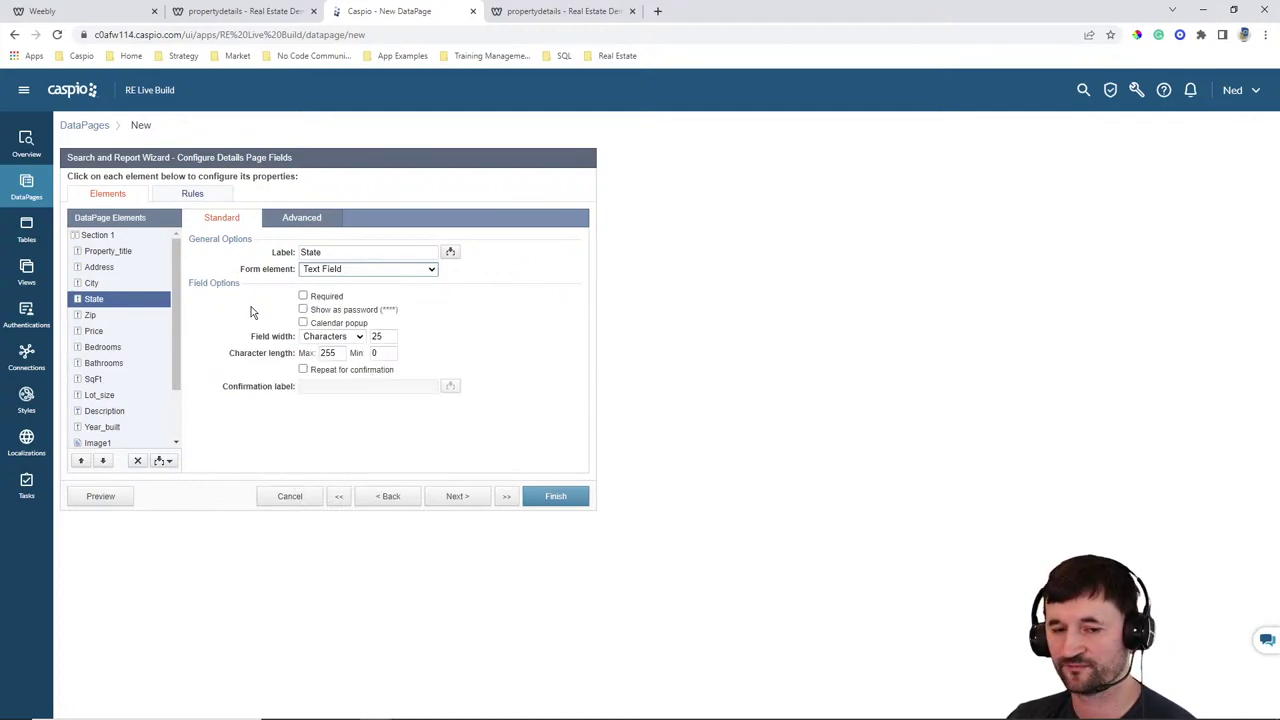
{"action": "left_click", "coordinate": [102, 316]}
{"action": "left_click", "coordinate": [328, 272]}
{"action": "left_click", "coordinate": [323, 295]}
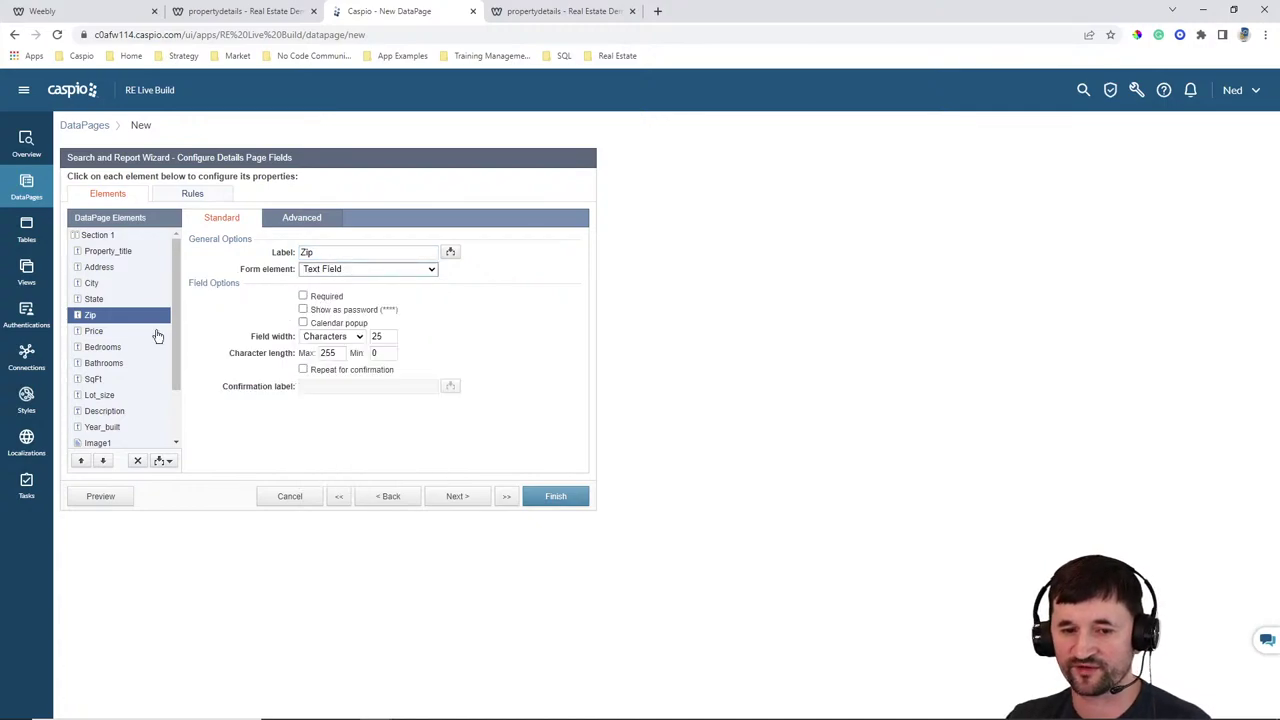
{"action": "left_click", "coordinate": [156, 334]}
{"action": "left_click", "coordinate": [352, 269]}
{"action": "left_click", "coordinate": [332, 293]}
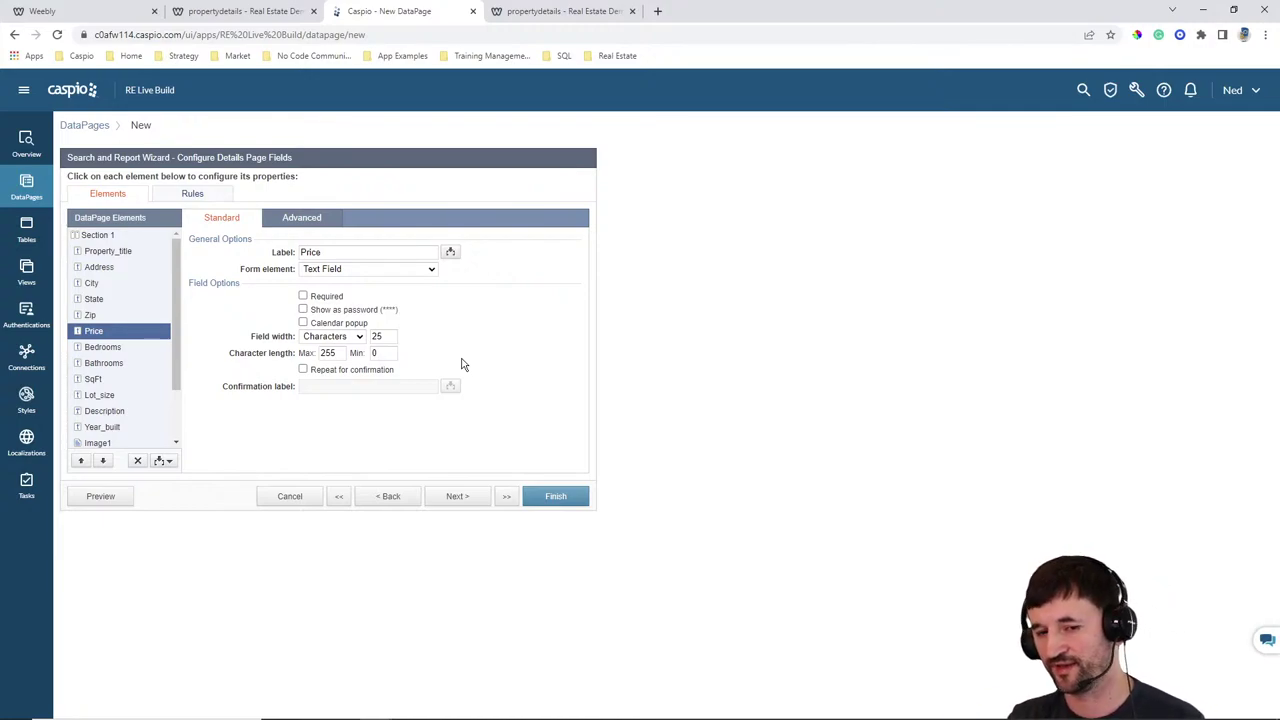
Make Bedrooms, Bathrooms, SqFt, Lot_size and Year_built text fields and Description a text area
{"action": "left_click", "coordinate": [110, 347]}
{"action": "left_click", "coordinate": [330, 269]}
{"action": "left_click", "coordinate": [330, 297]}
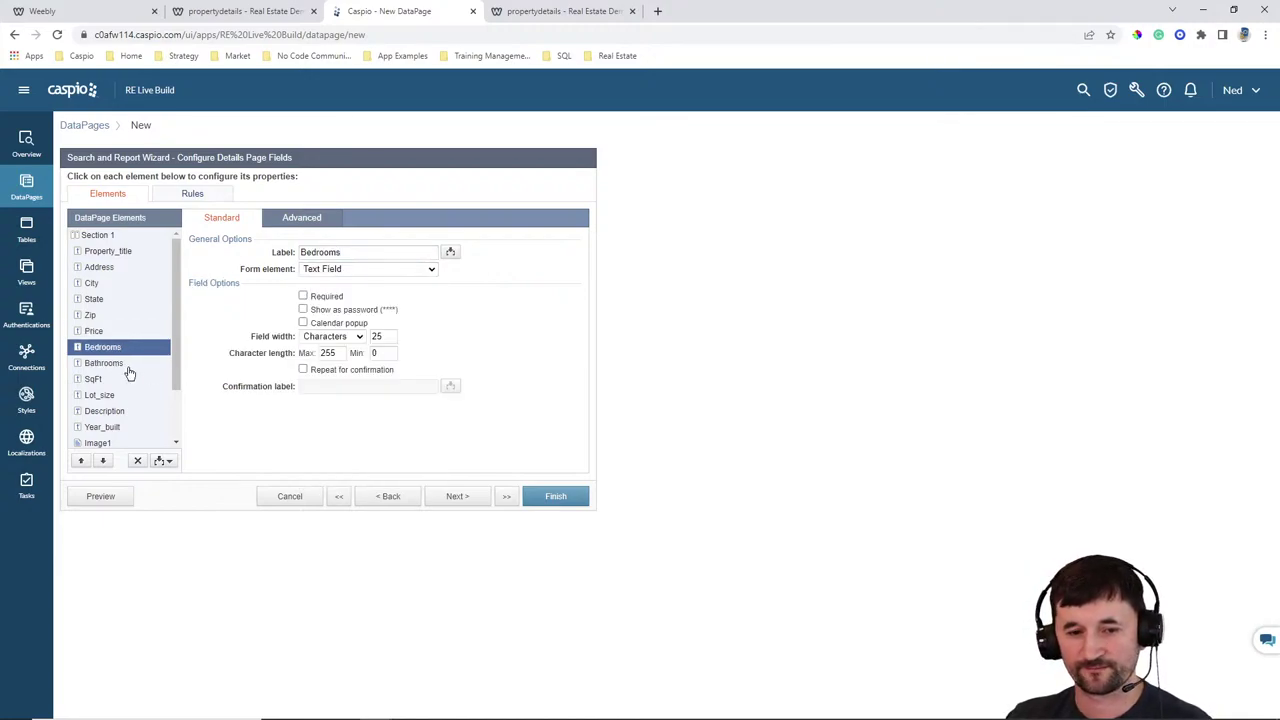
{"action": "left_click", "coordinate": [104, 363]}
{"action": "left_click", "coordinate": [330, 269]}
{"action": "left_click", "coordinate": [330, 297]}
{"action": "left_click", "coordinate": [100, 379]}
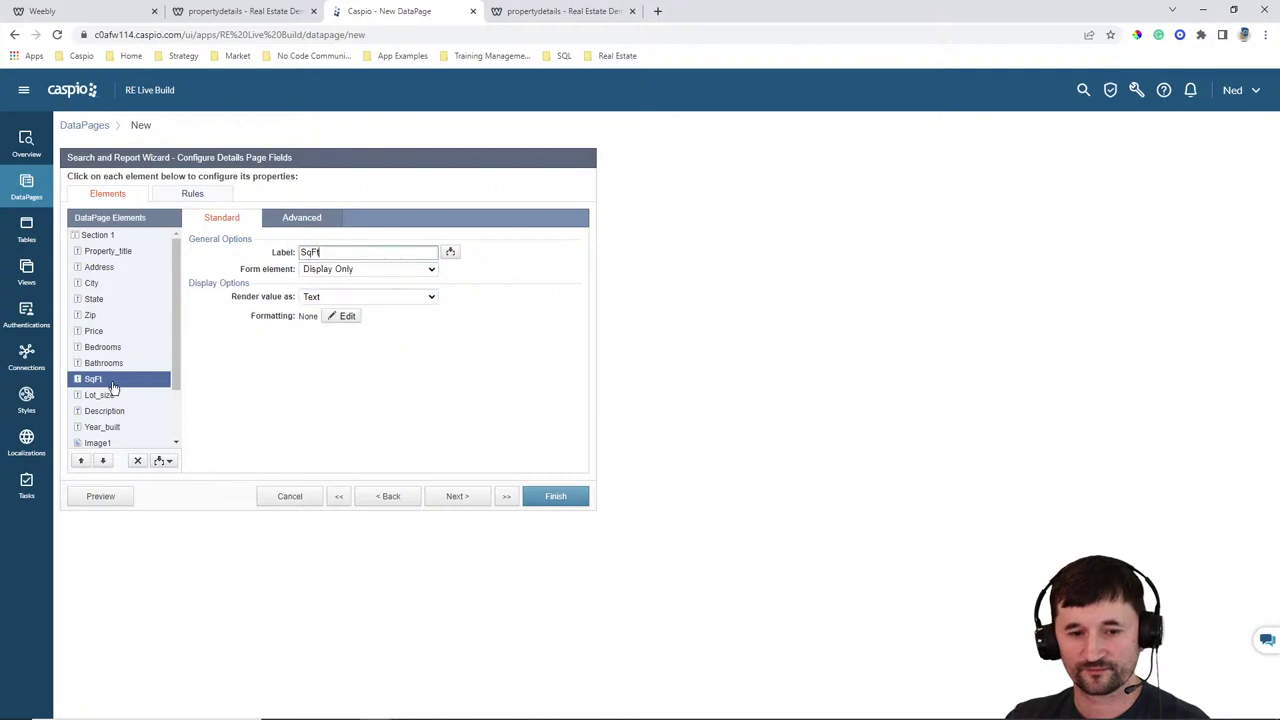
{"action": "left_click", "coordinate": [345, 270]}
{"action": "left_click", "coordinate": [330, 297]}
{"action": "scroll", "coordinate": [126, 360], "scroll_direction": "down", "scroll_amount": 2}
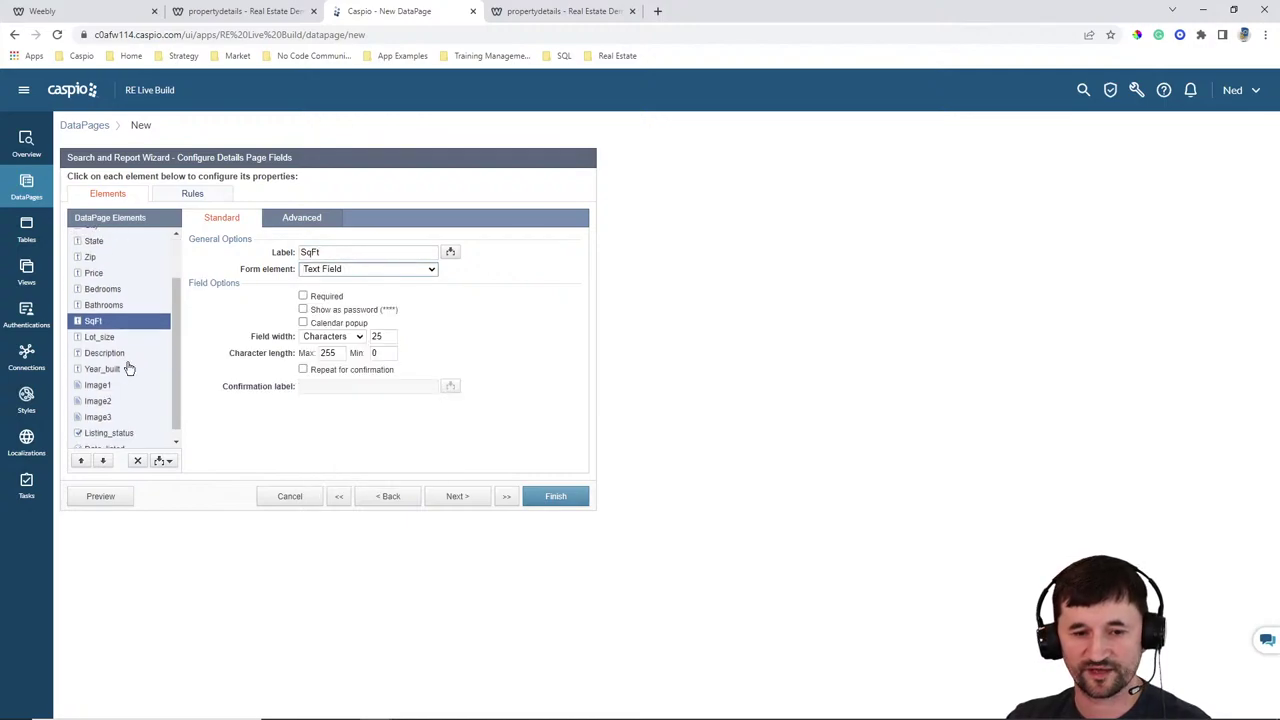
{"action": "left_click", "coordinate": [100, 327]}
{"action": "left_click", "coordinate": [345, 269]}
{"action": "left_click", "coordinate": [330, 297]}
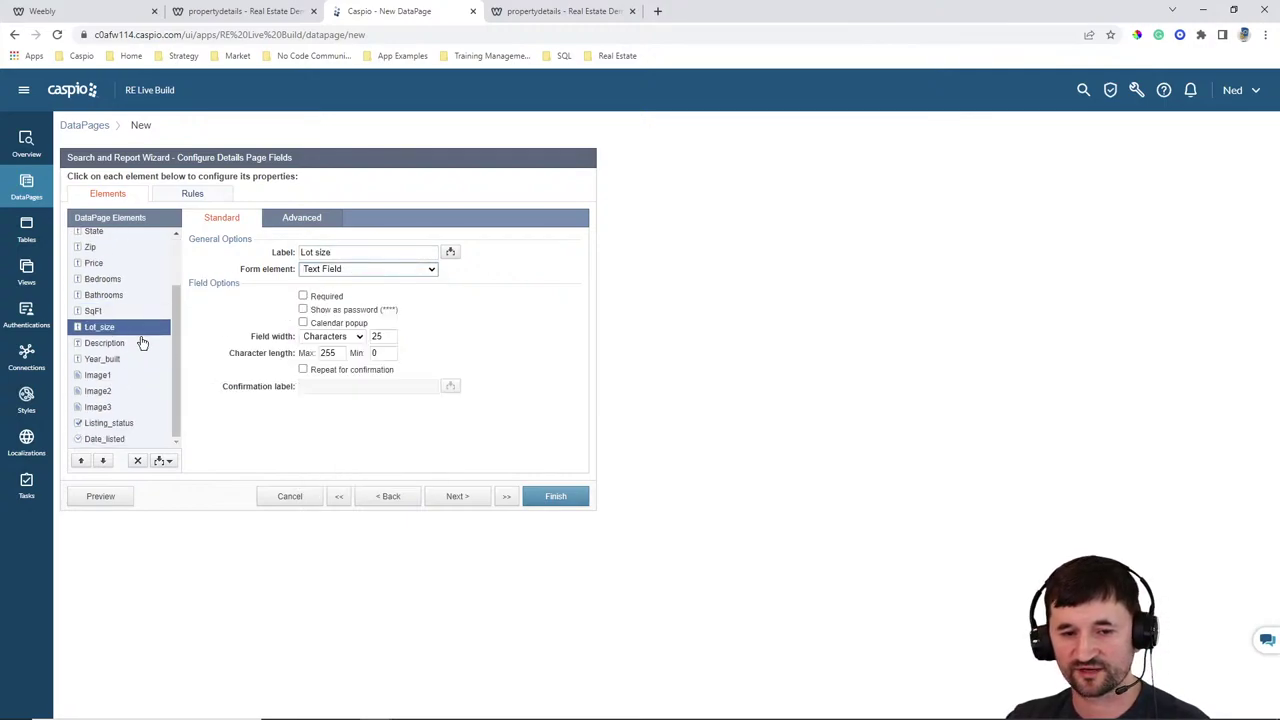
{"action": "left_click", "coordinate": [104, 343]}
{"action": "left_click", "coordinate": [345, 269]}
{"action": "left_click", "coordinate": [330, 305]}
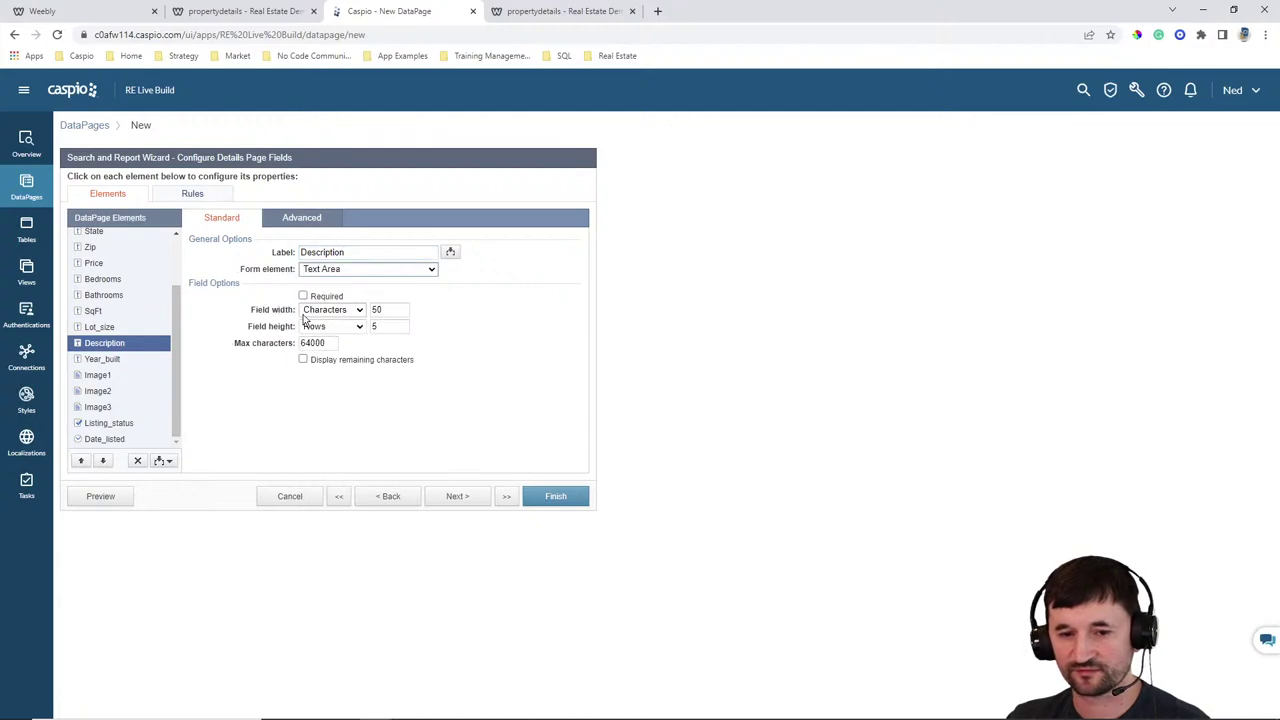
{"action": "left_click", "coordinate": [101, 359]}
{"action": "left_click", "coordinate": [330, 270]}
{"action": "left_click", "coordinate": [330, 297]}
Make Image1 a file upload field displayed as an image
{"action": "left_click", "coordinate": [97, 375]}
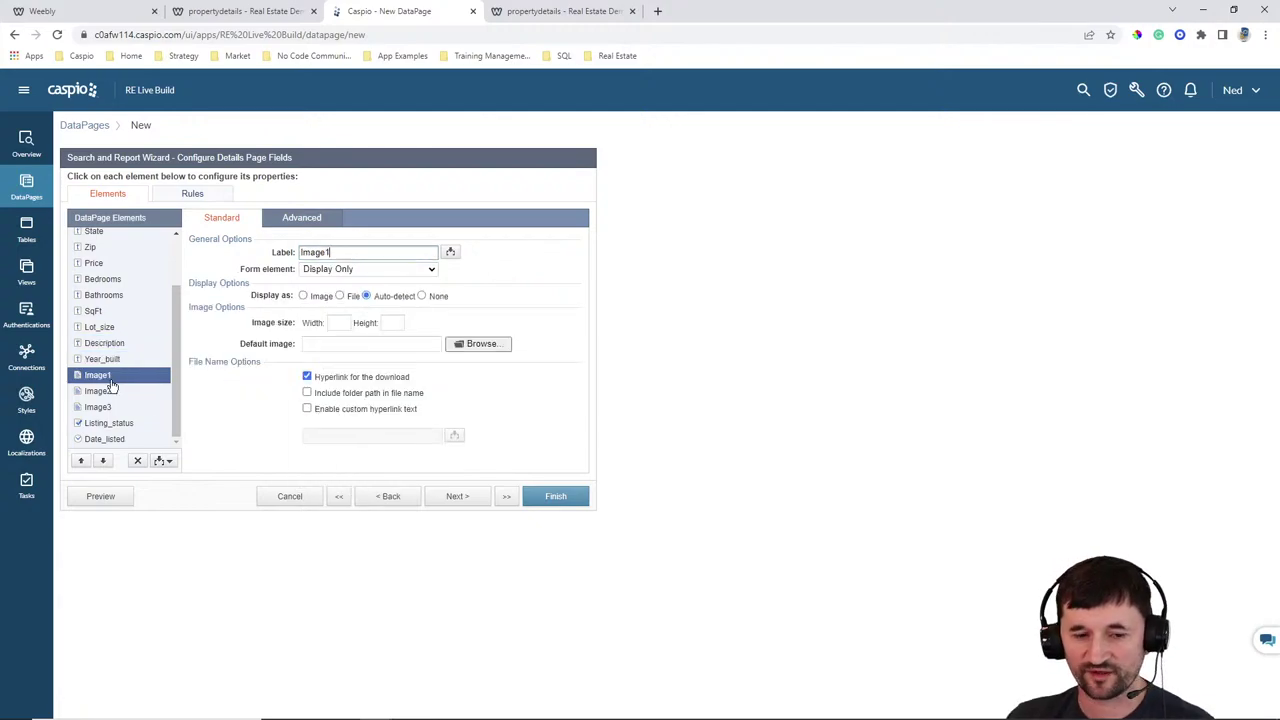
{"action": "left_click", "coordinate": [351, 301]}
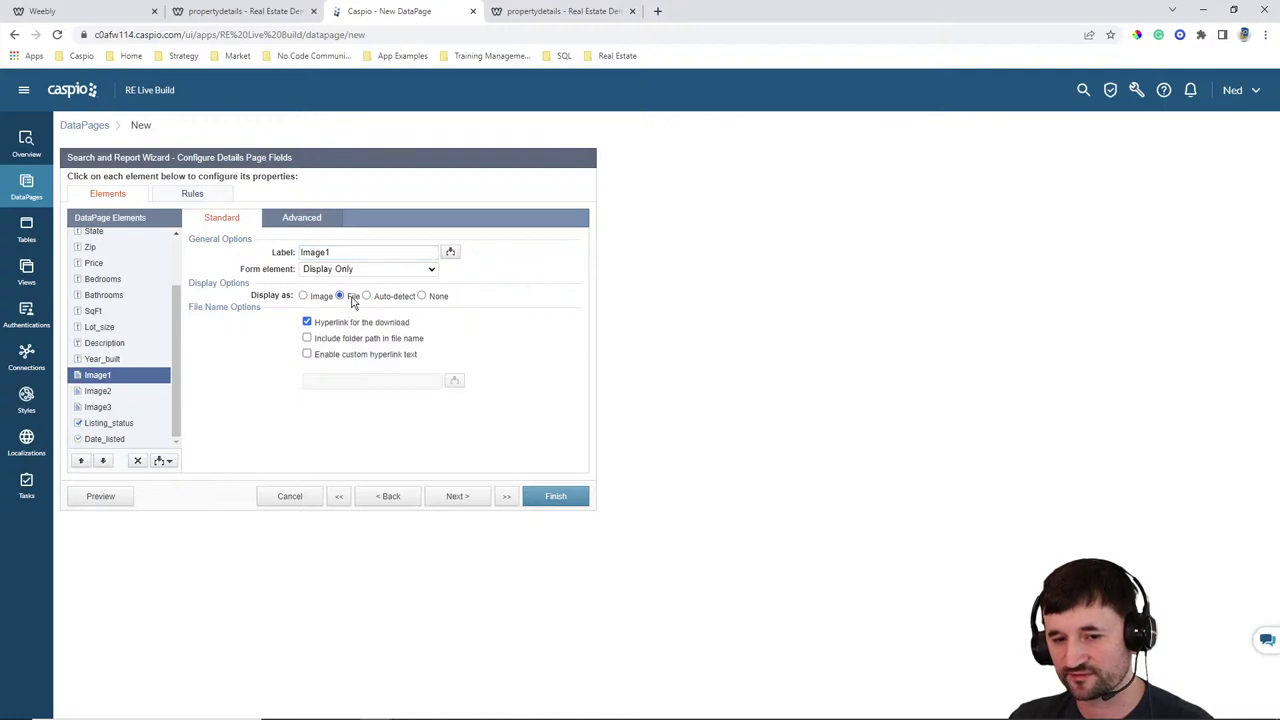
{"action": "left_click", "coordinate": [330, 270]}
{"action": "left_click", "coordinate": [333, 296]}
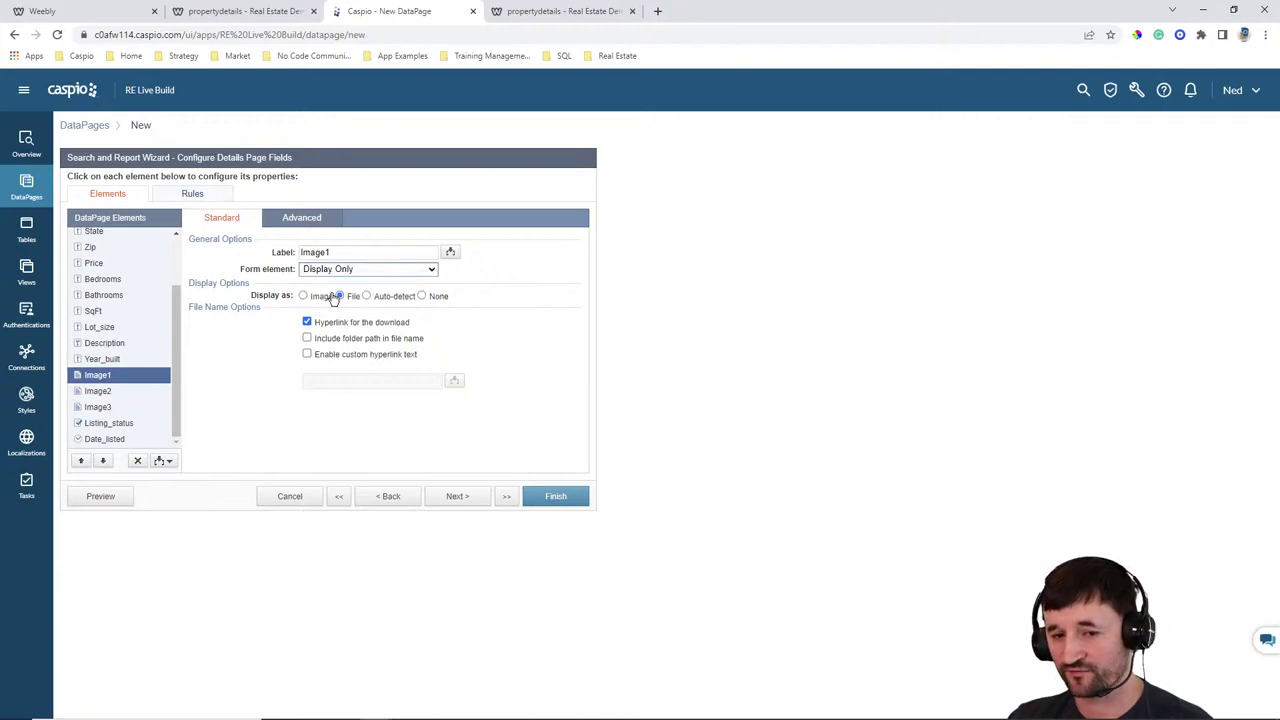
{"action": "left_click", "coordinate": [313, 318]}
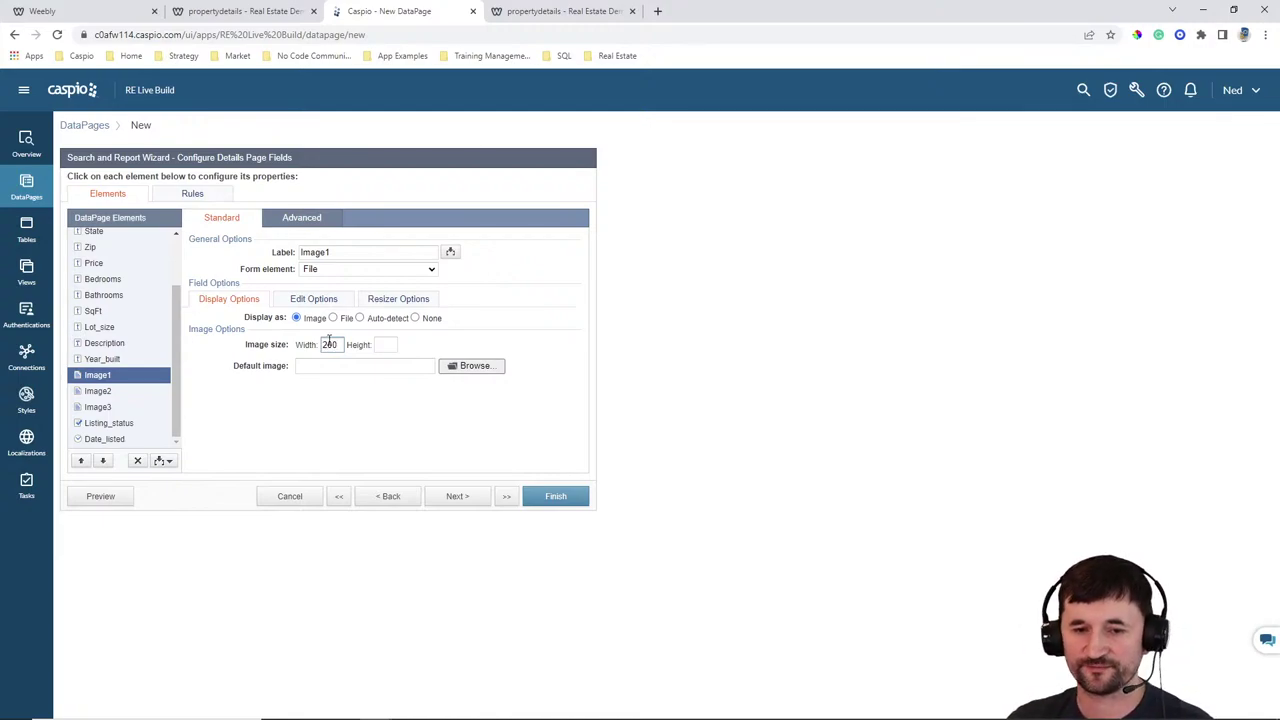
Make Image2 and Image3 file upload fields, showing Image2 as a 200-wide image
{"action": "left_click", "coordinate": [106, 393]}
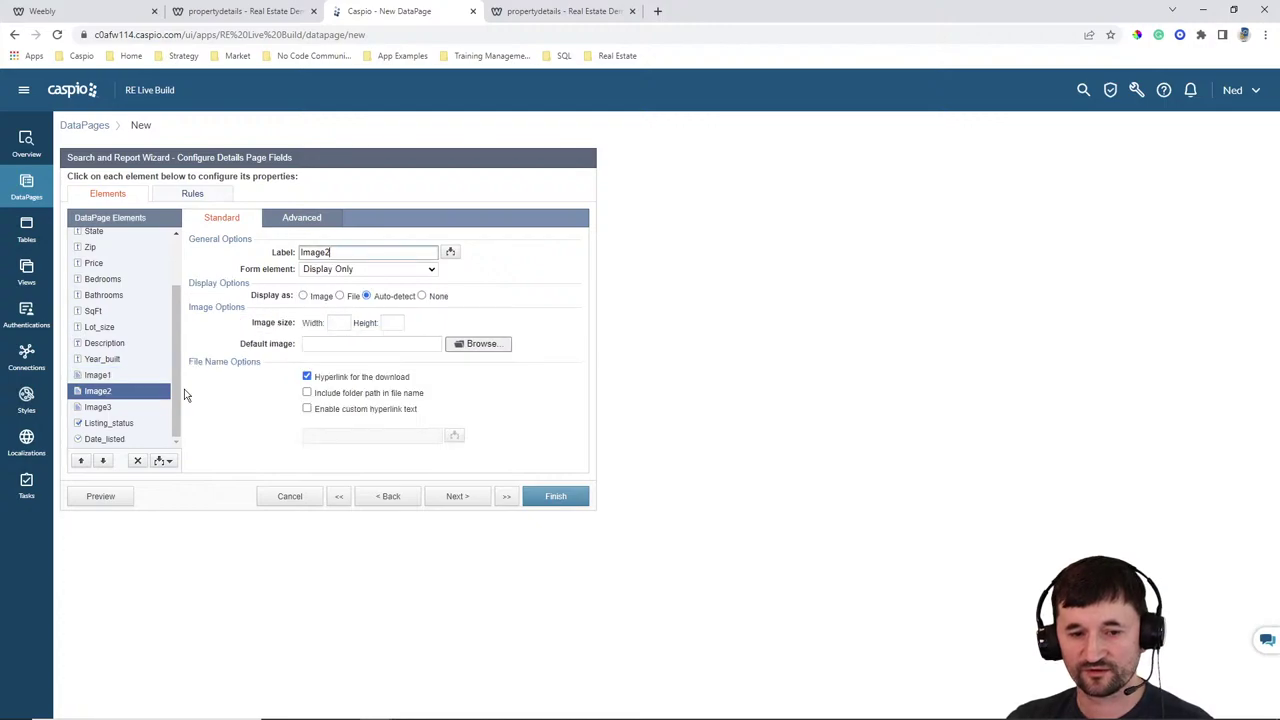
{"action": "left_click", "coordinate": [320, 269]}
{"action": "left_click", "coordinate": [320, 300]}
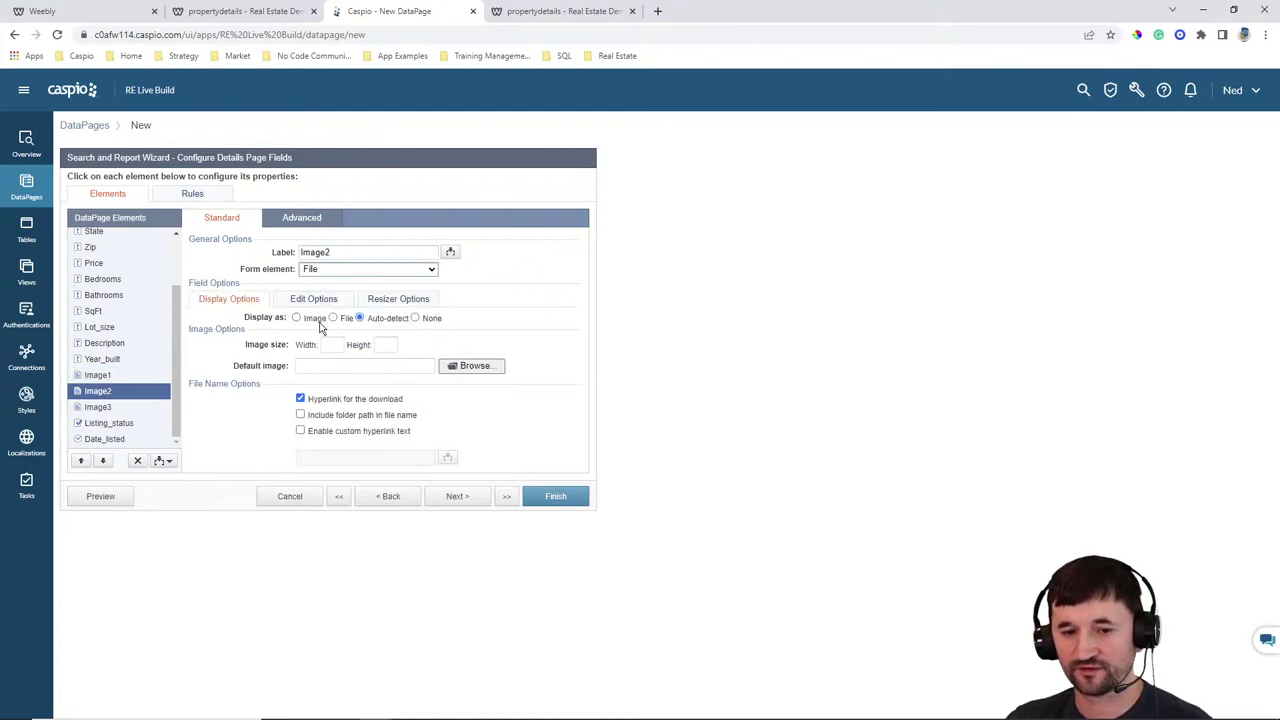
{"action": "left_click", "coordinate": [314, 318]}
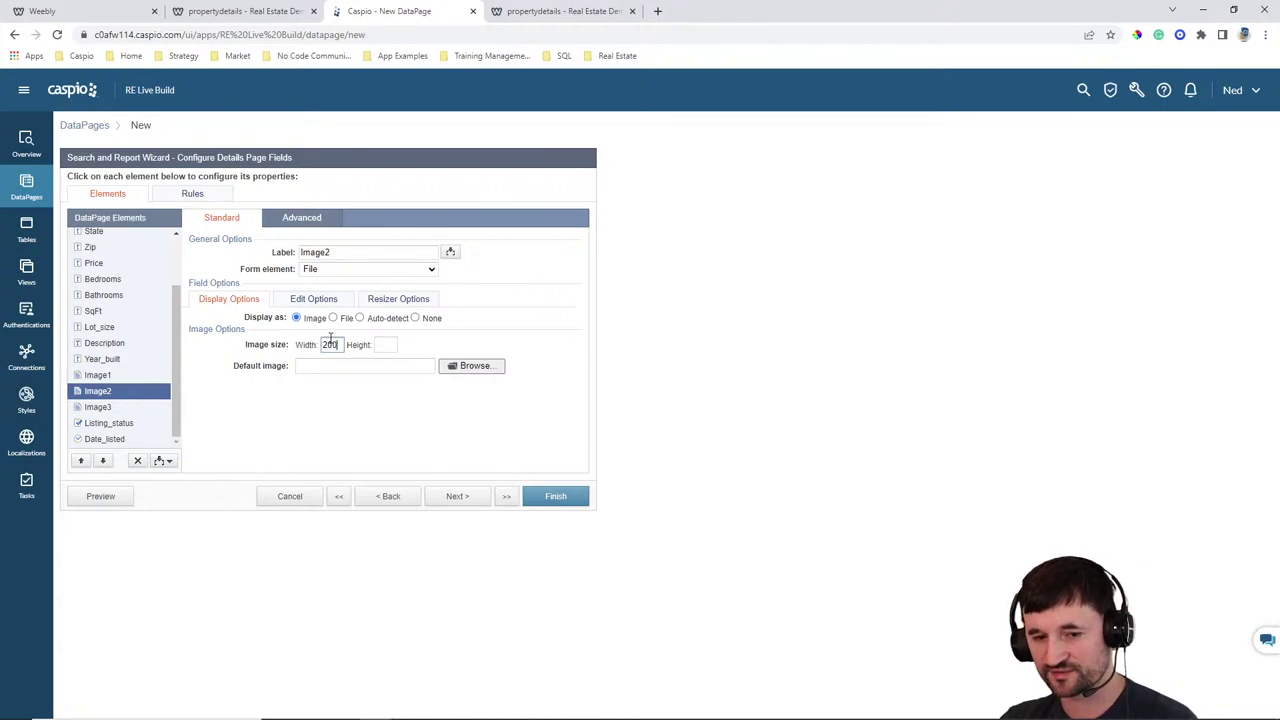
{"action": "left_click", "coordinate": [331, 344]}
{"action": "type", "text": "200"}
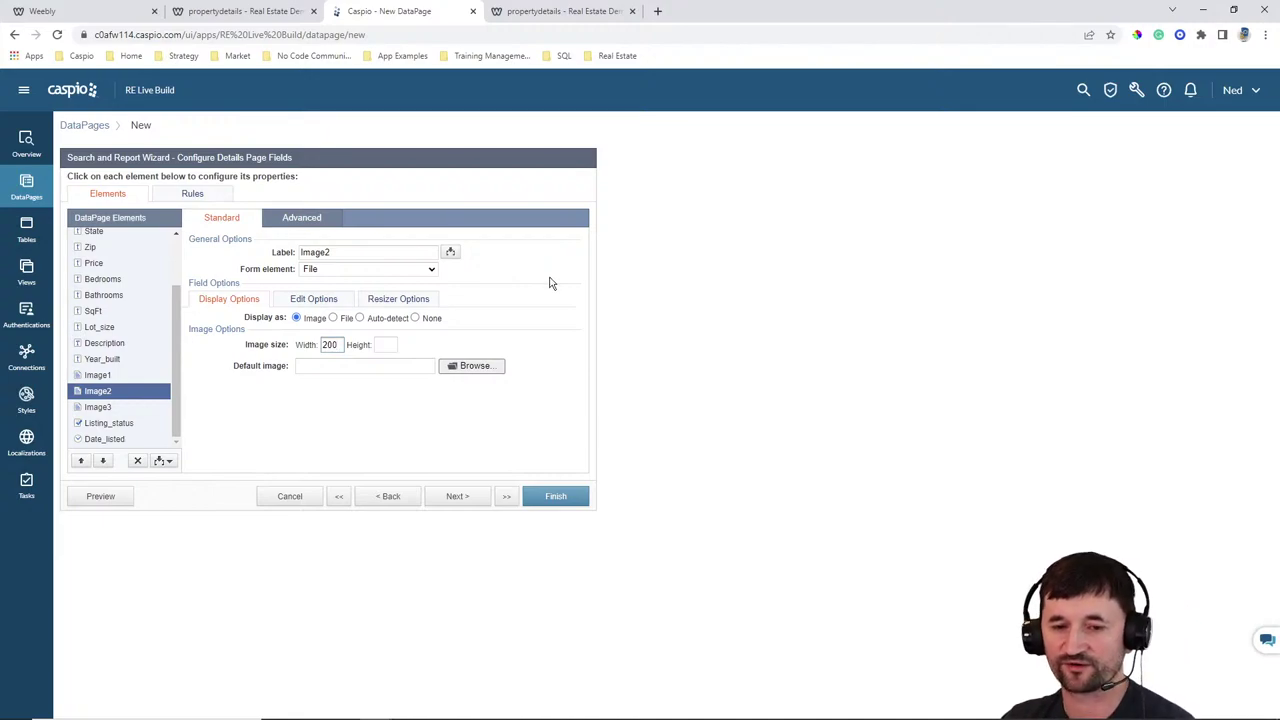
{"action": "left_click", "coordinate": [100, 407]}
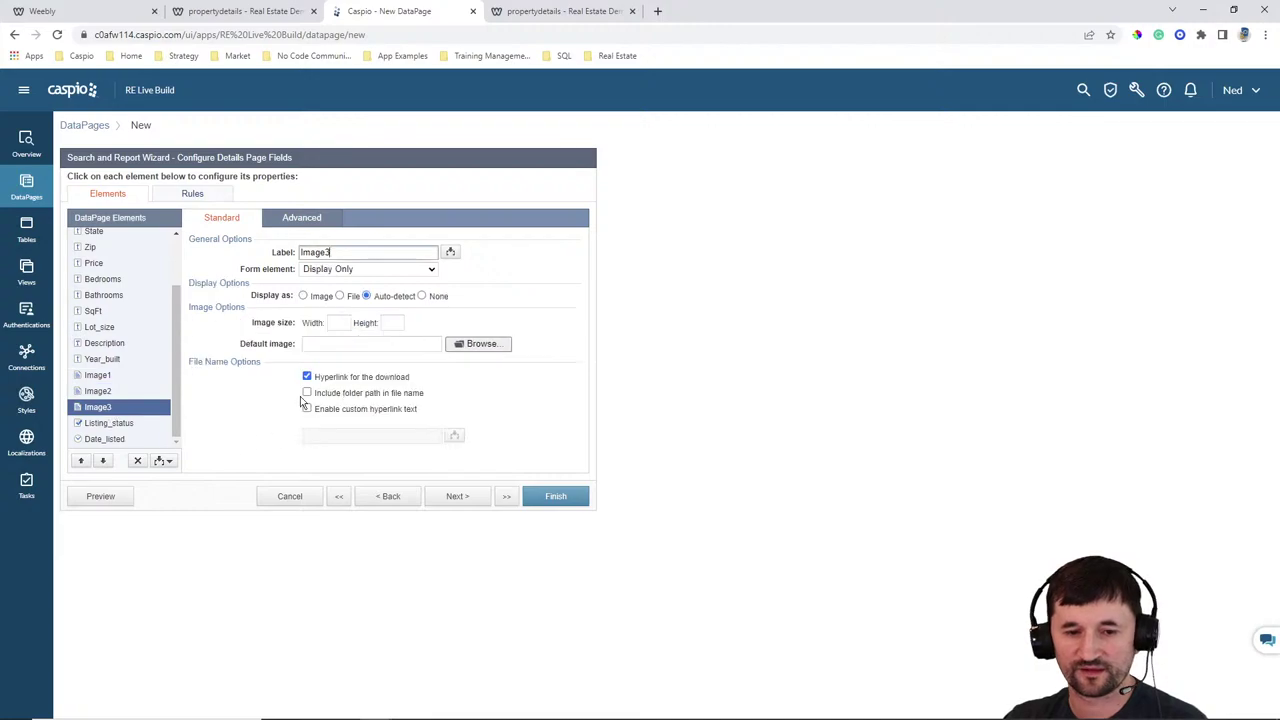
{"action": "left_click", "coordinate": [343, 275]}
{"action": "left_click", "coordinate": [340, 292]}
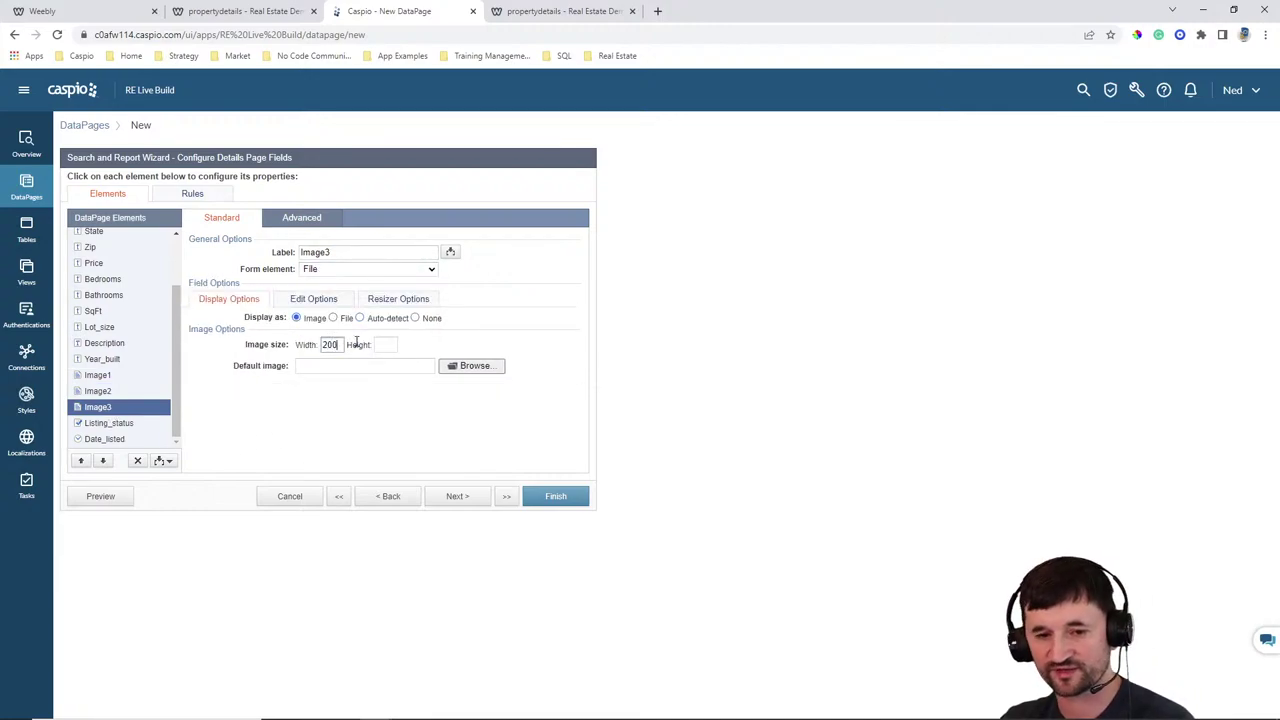
{"action": "left_click", "coordinate": [138, 425]}
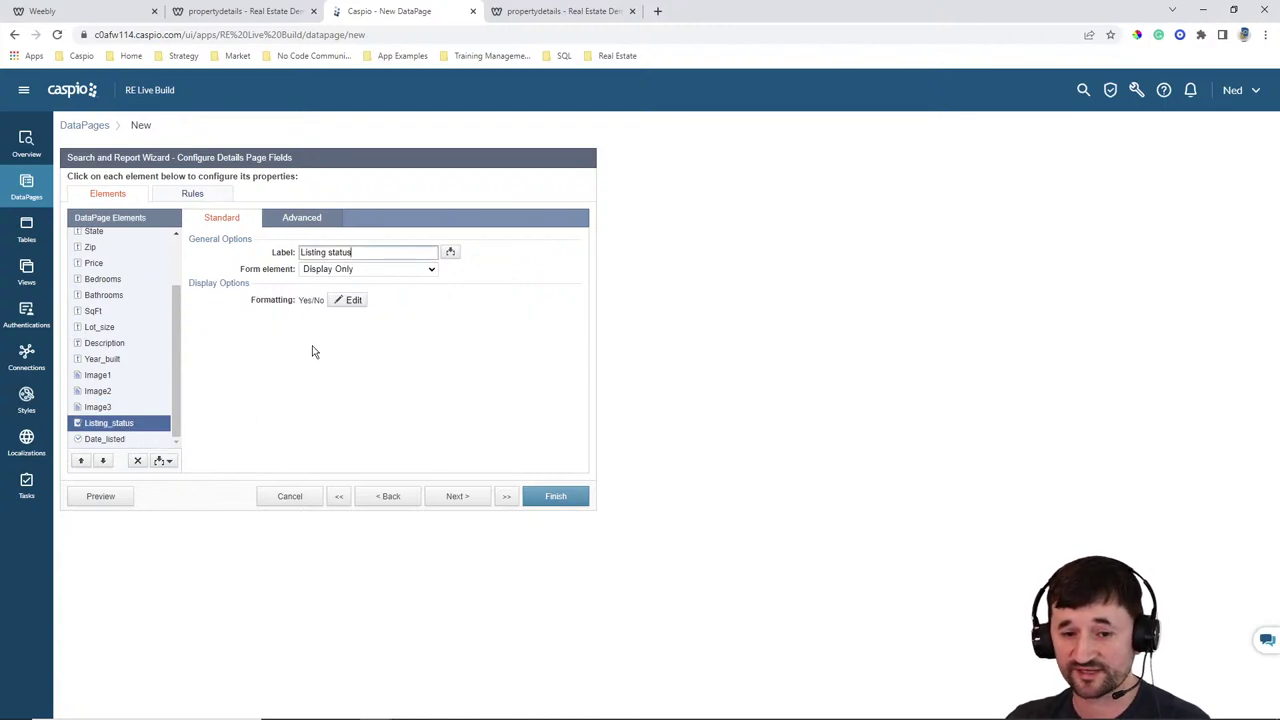
Make Listing_status a checkbox and Date_listed an editable text field
{"action": "left_click", "coordinate": [343, 270]}
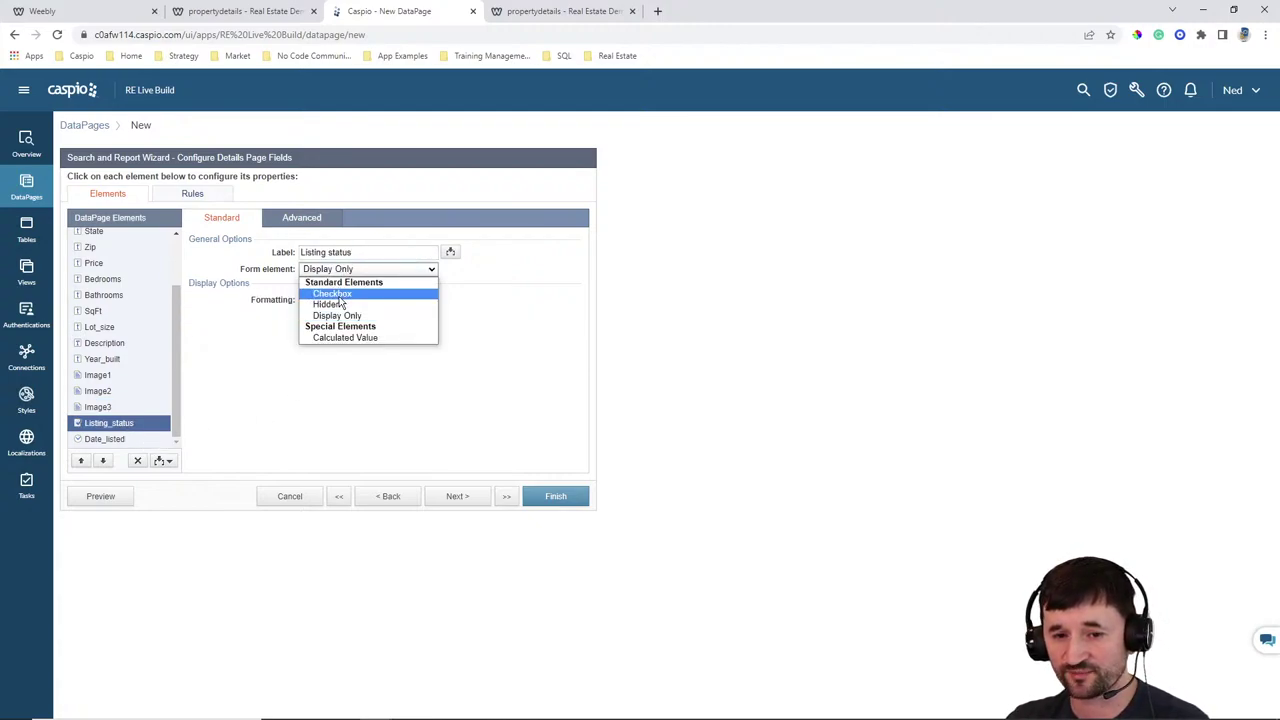
{"action": "left_click", "coordinate": [341, 296]}
{"action": "left_click", "coordinate": [328, 312]}
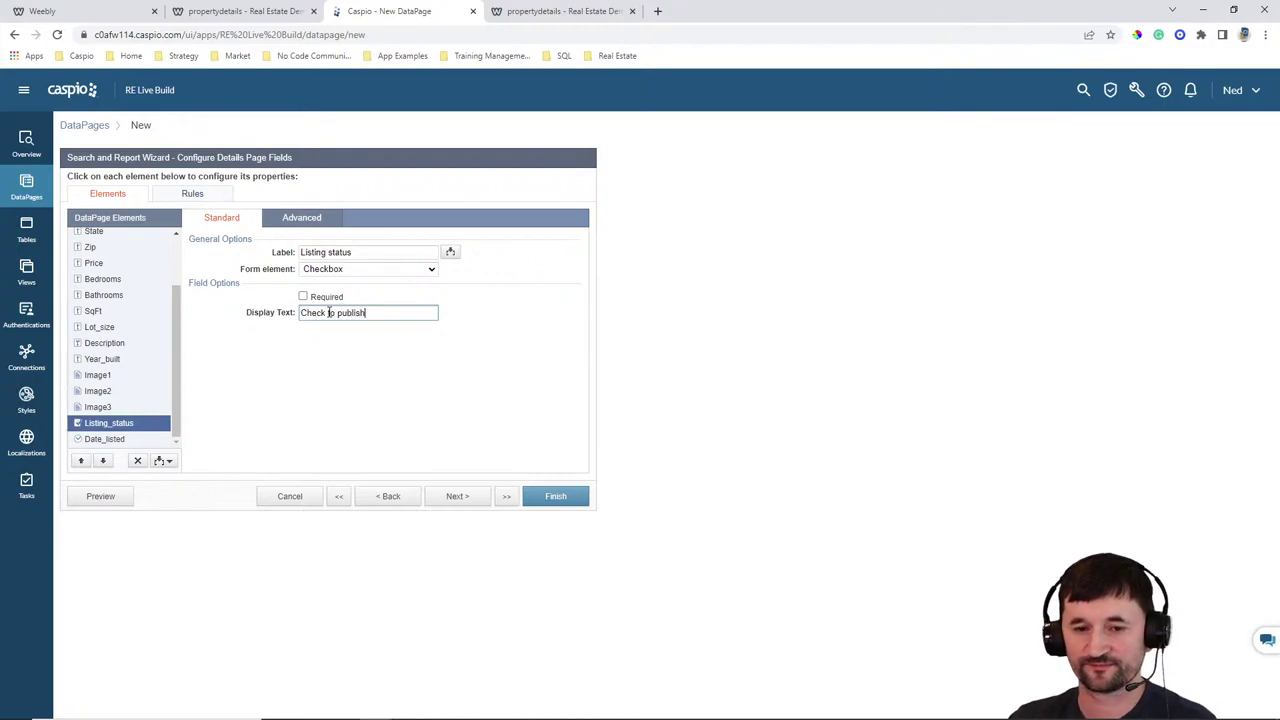
{"action": "left_click", "coordinate": [104, 440]}
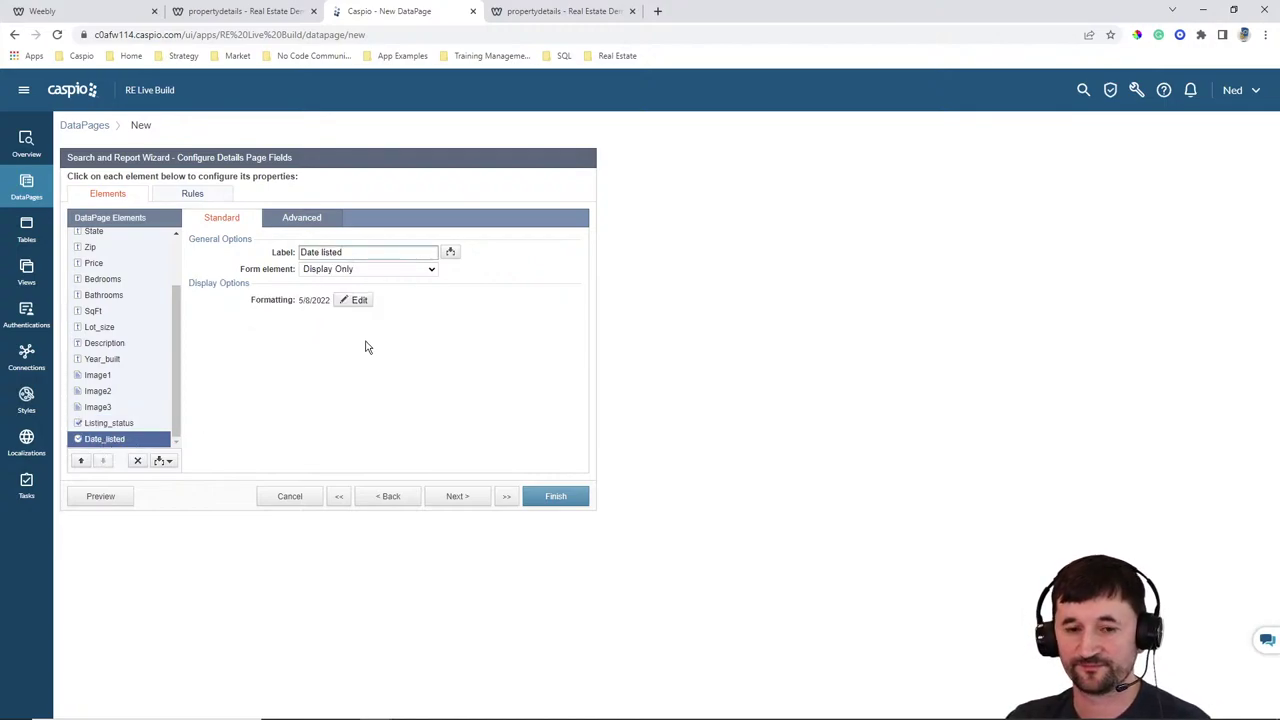
{"action": "left_click", "coordinate": [345, 270]}
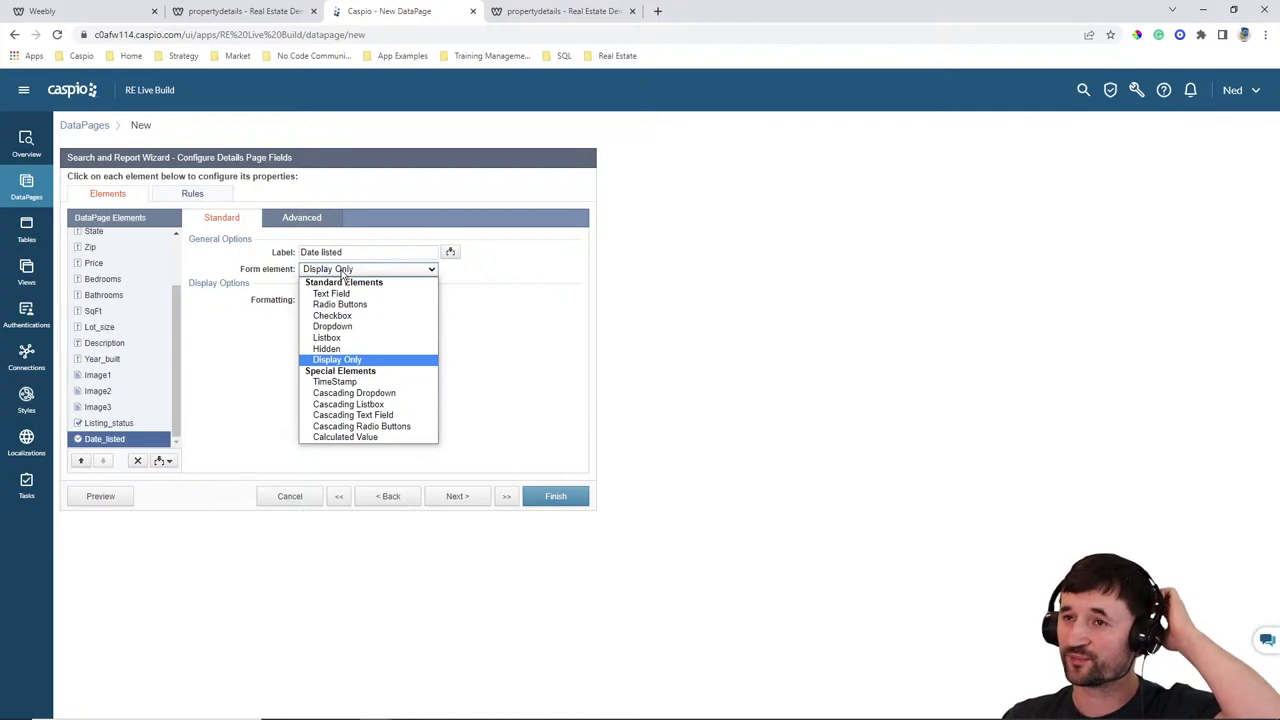
{"action": "left_click", "coordinate": [340, 296]}
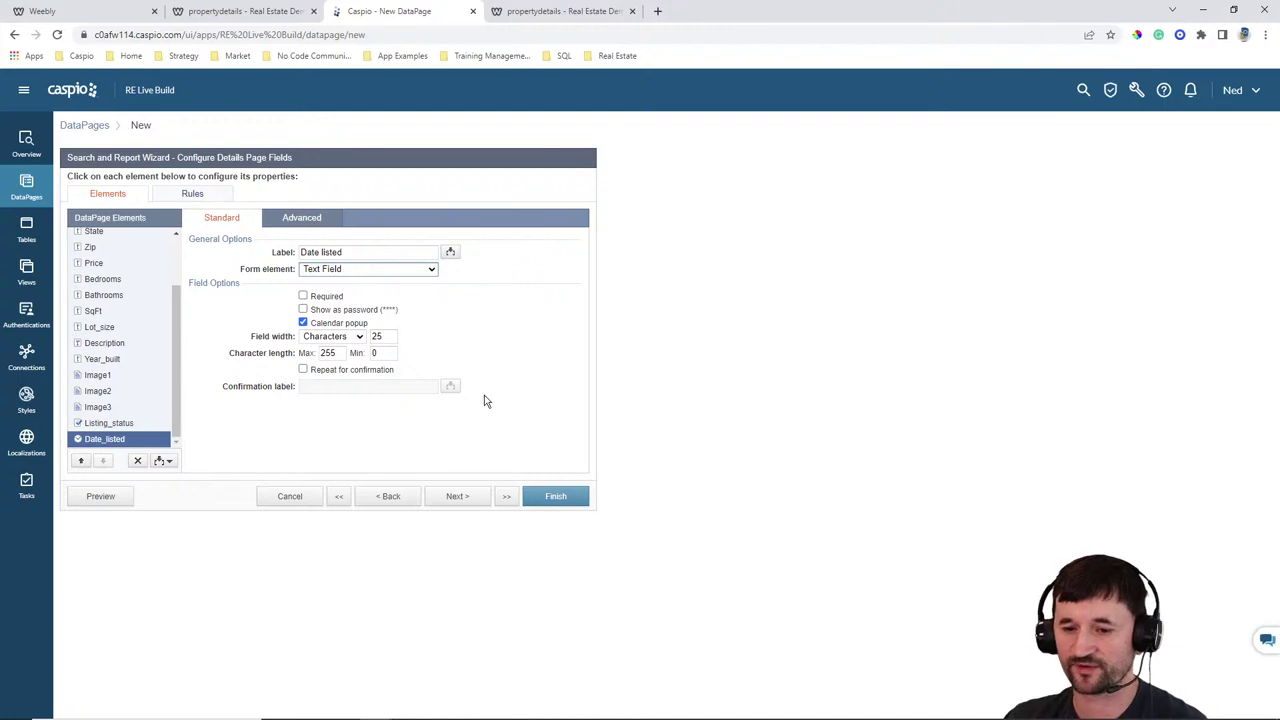
Finish the Property Details DataPage, enable its deployment and copy the embed code
{"action": "left_click", "coordinate": [555, 497]}
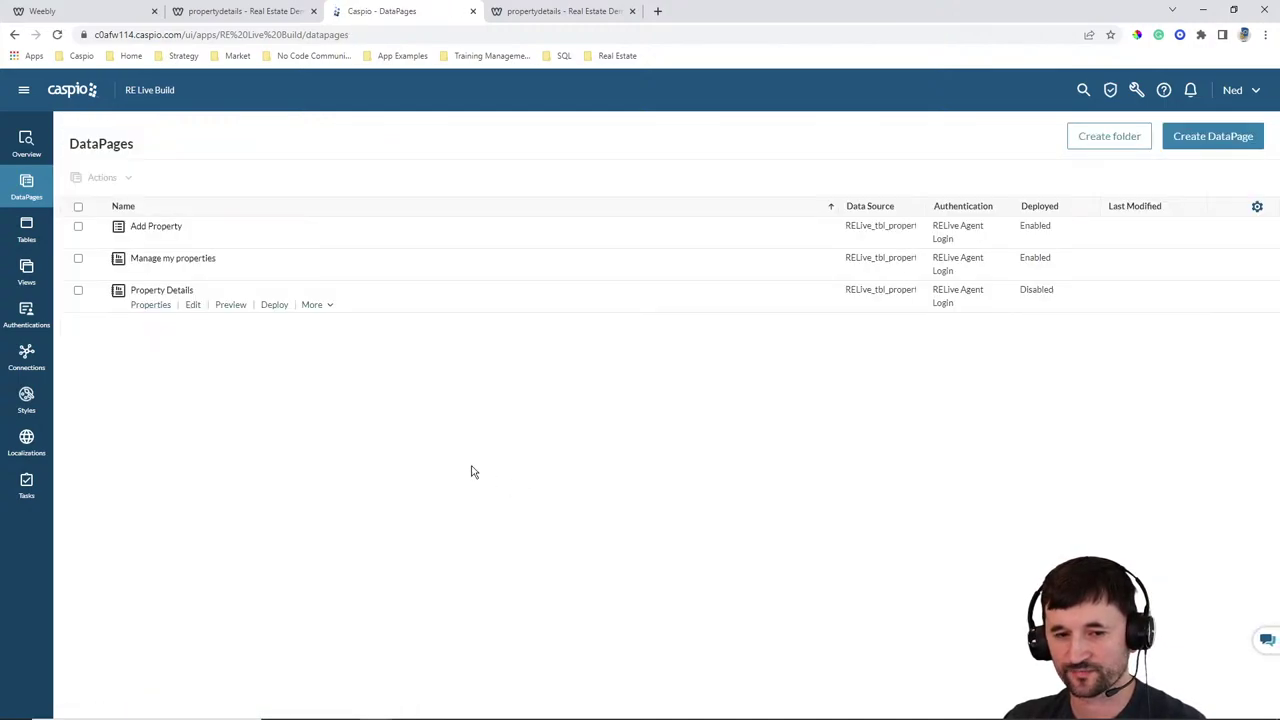
{"action": "left_click", "coordinate": [275, 306]}
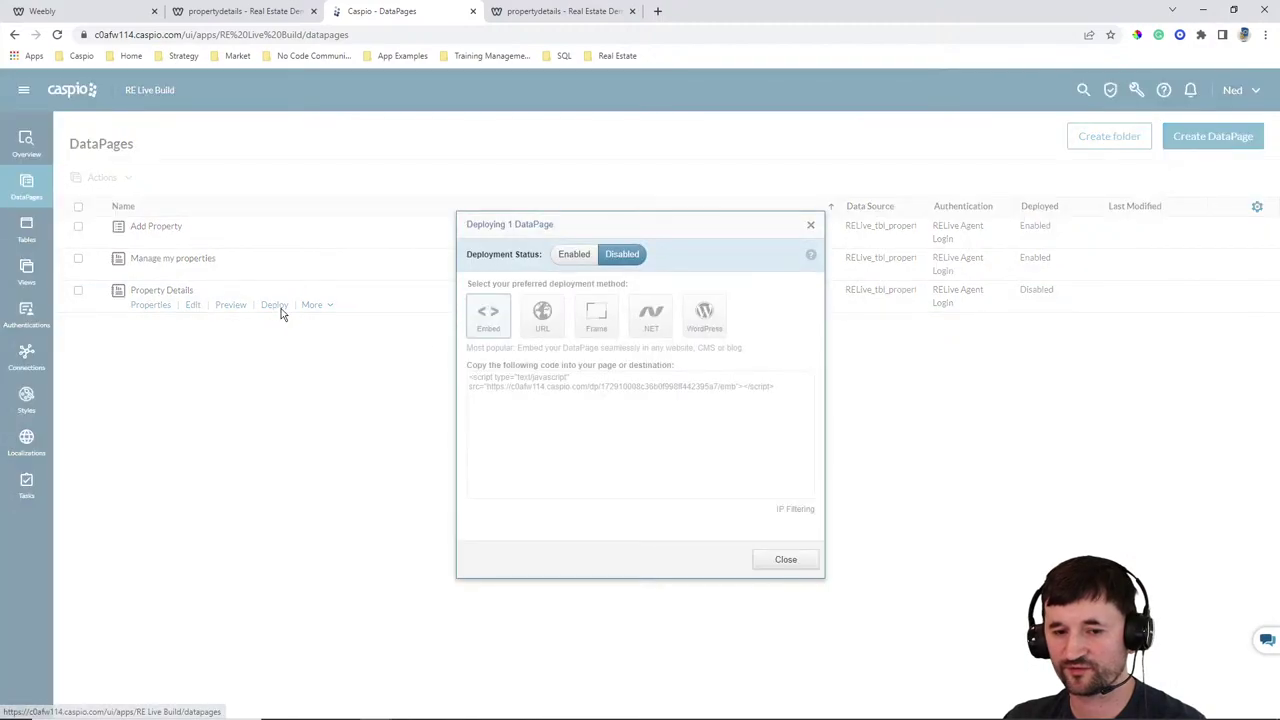
{"action": "left_click", "coordinate": [574, 254]}
{"action": "left_click", "coordinate": [557, 388]}
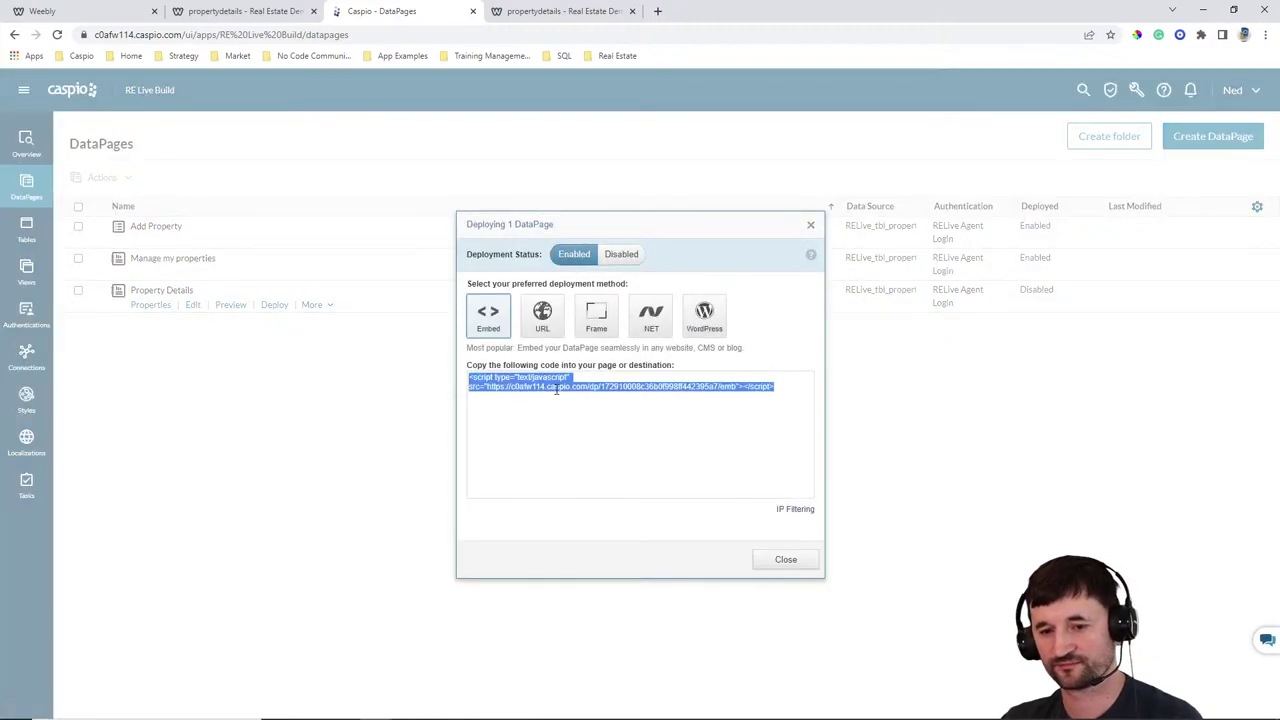
{"action": "left_click", "coordinate": [773, 561]}
Dismiss the published notice and open the propertydetails page in the Weebly editor
{"action": "left_click", "coordinate": [232, 14]}
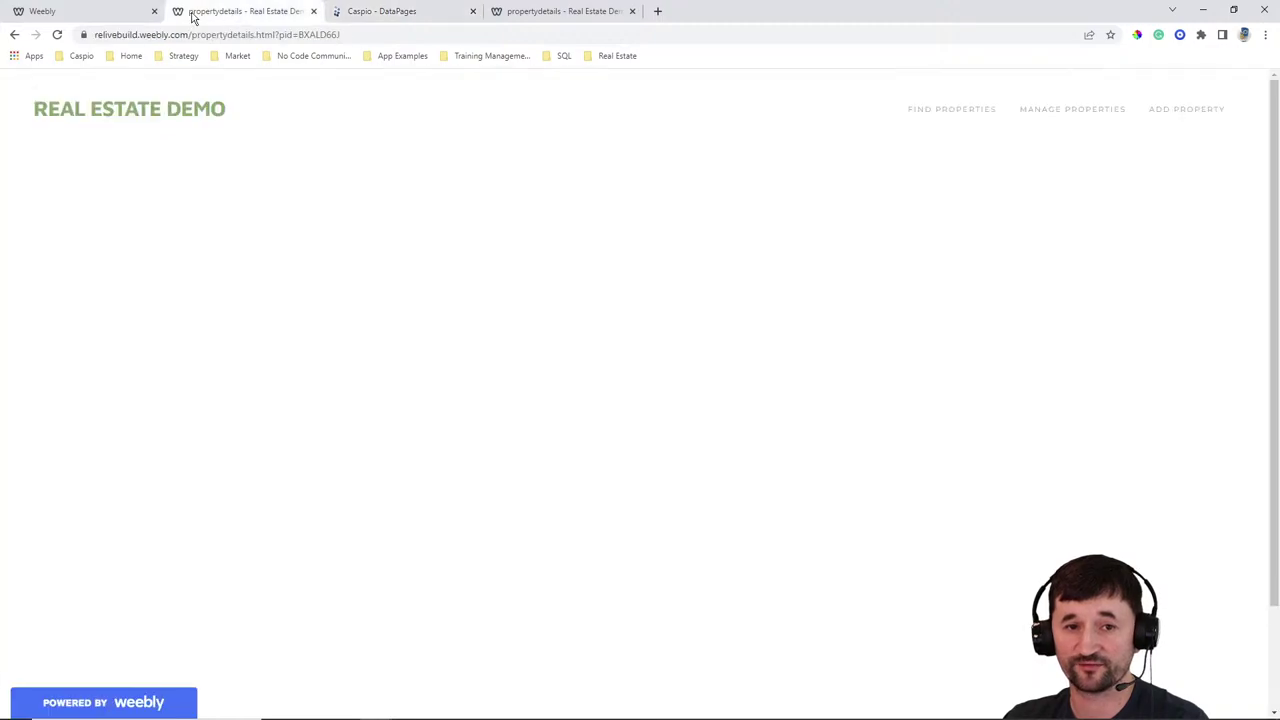
{"action": "left_click", "coordinate": [77, 10]}
{"action": "left_click", "coordinate": [871, 205]}
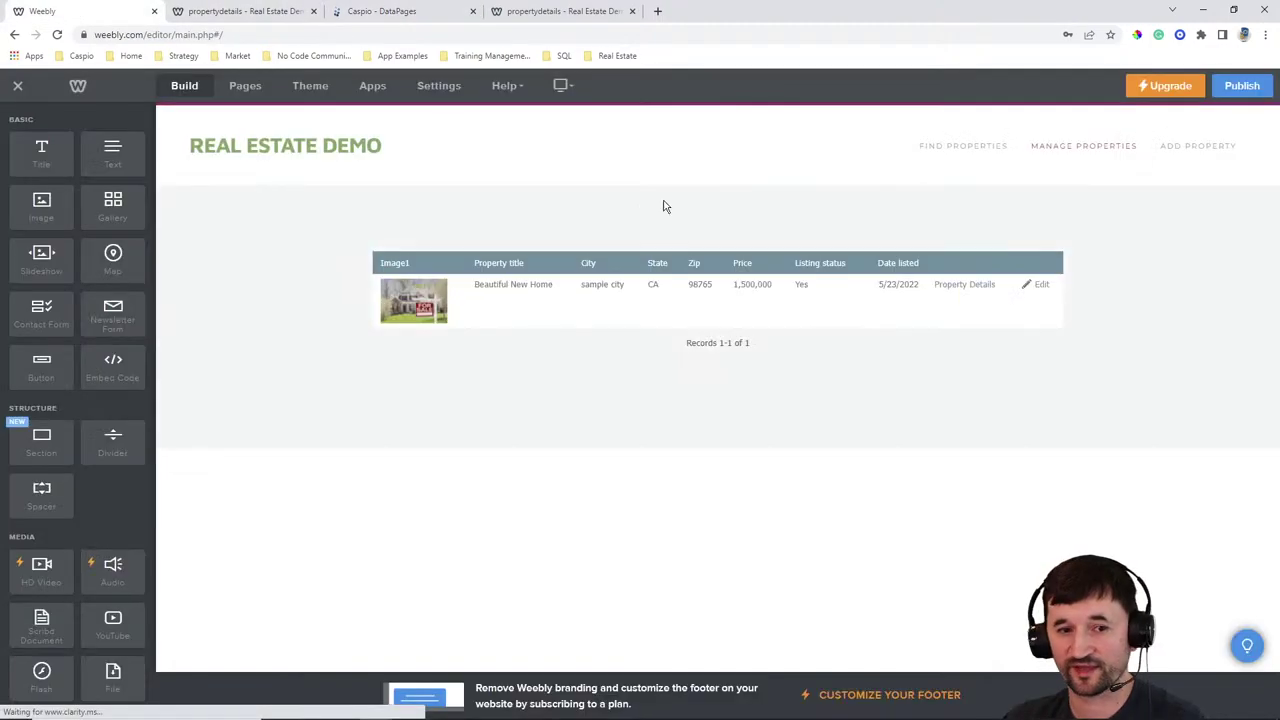
{"action": "left_click", "coordinate": [250, 88]}
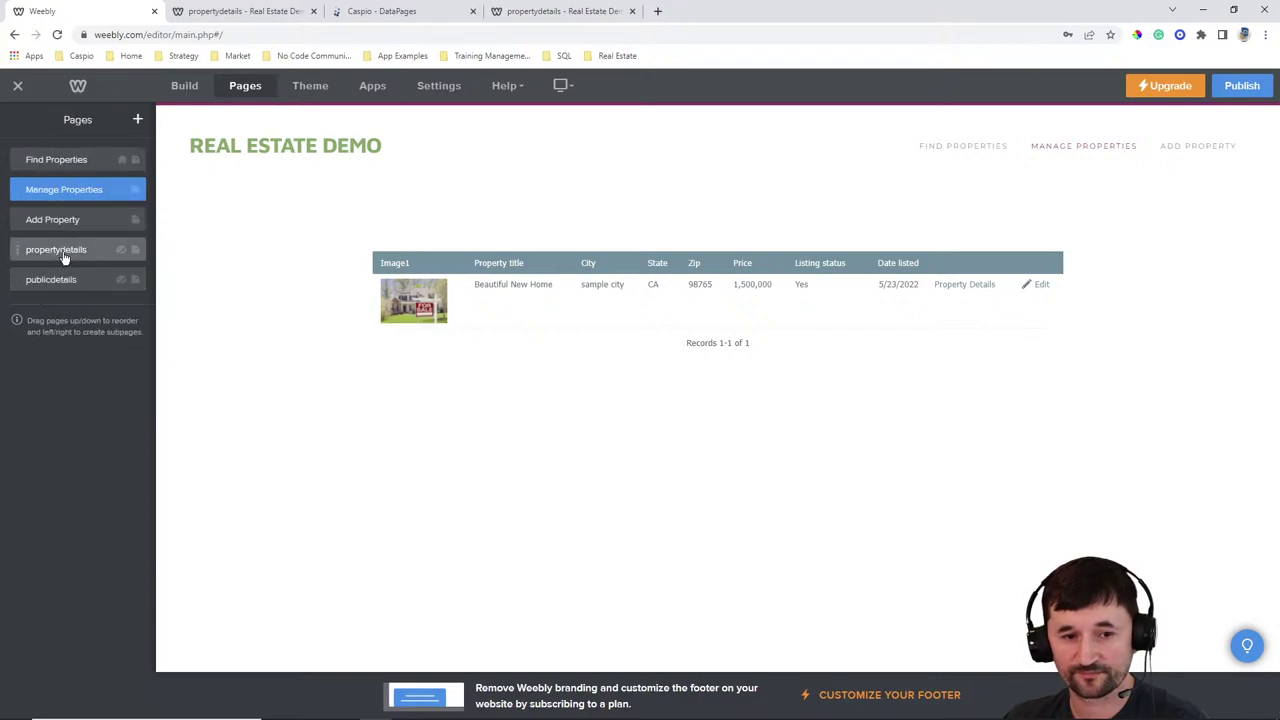
{"action": "left_click", "coordinate": [63, 250]}
Drop an Embed Code block on the page, paste the Caspio script, and publish the site
{"action": "left_click", "coordinate": [182, 88]}
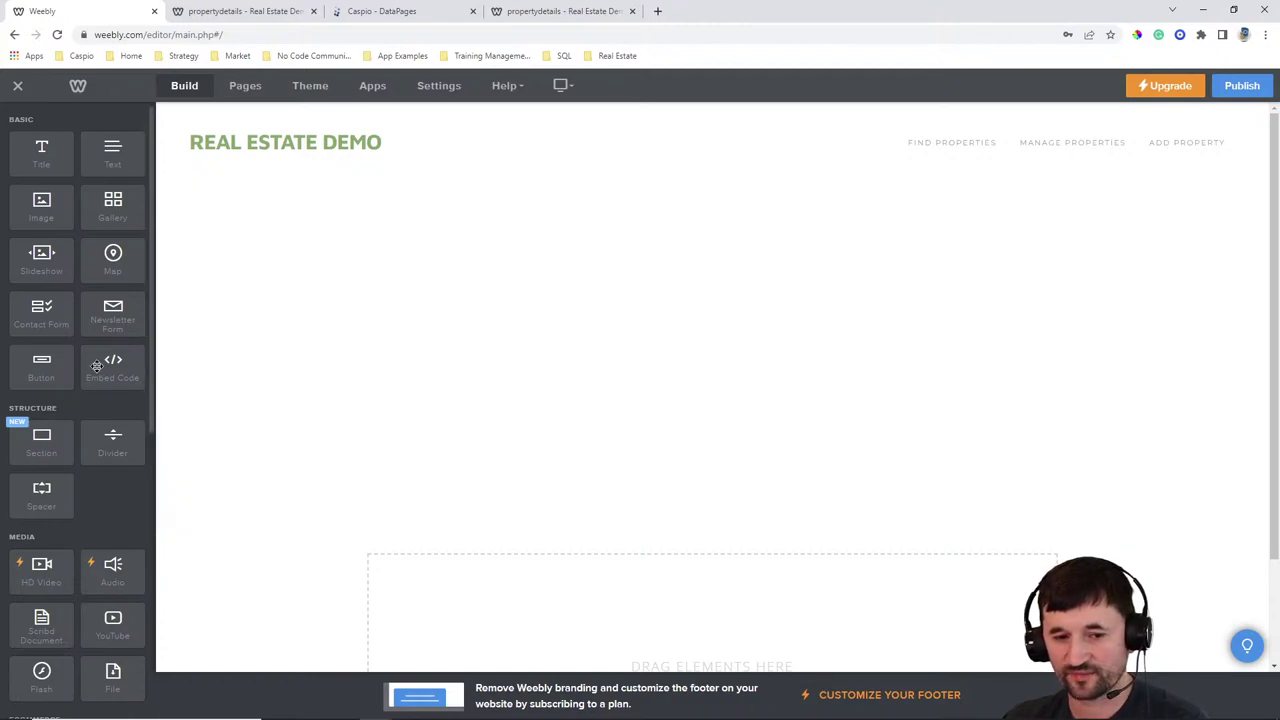
{"action": "left_click_drag", "start_coordinate": [128, 367], "coordinate": [547, 361]}
{"action": "left_click", "coordinate": [537, 432]}
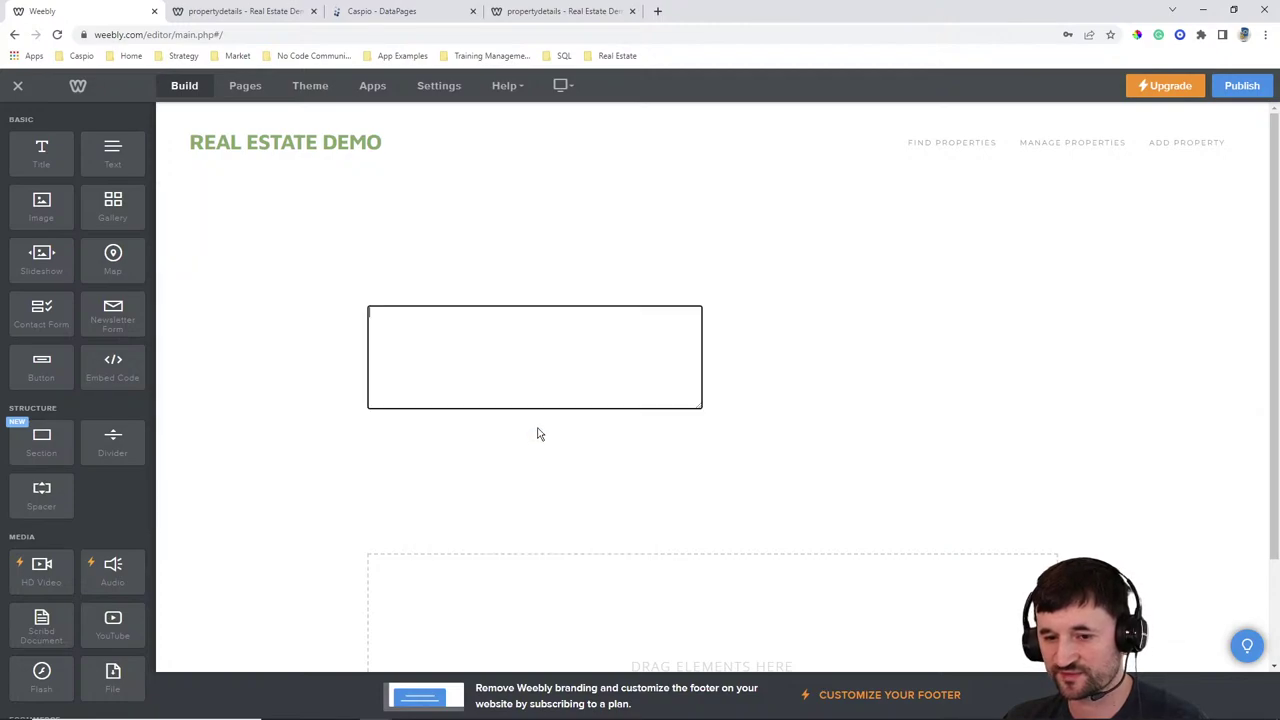
{"action": "type", "text": "<script type=\"text/javascript\" src=\"https://c0afw114.caspio.com/dp/172910008c36b0f998ff442395a7/emb\"></script>"}
{"action": "left_click", "coordinate": [1234, 88]}
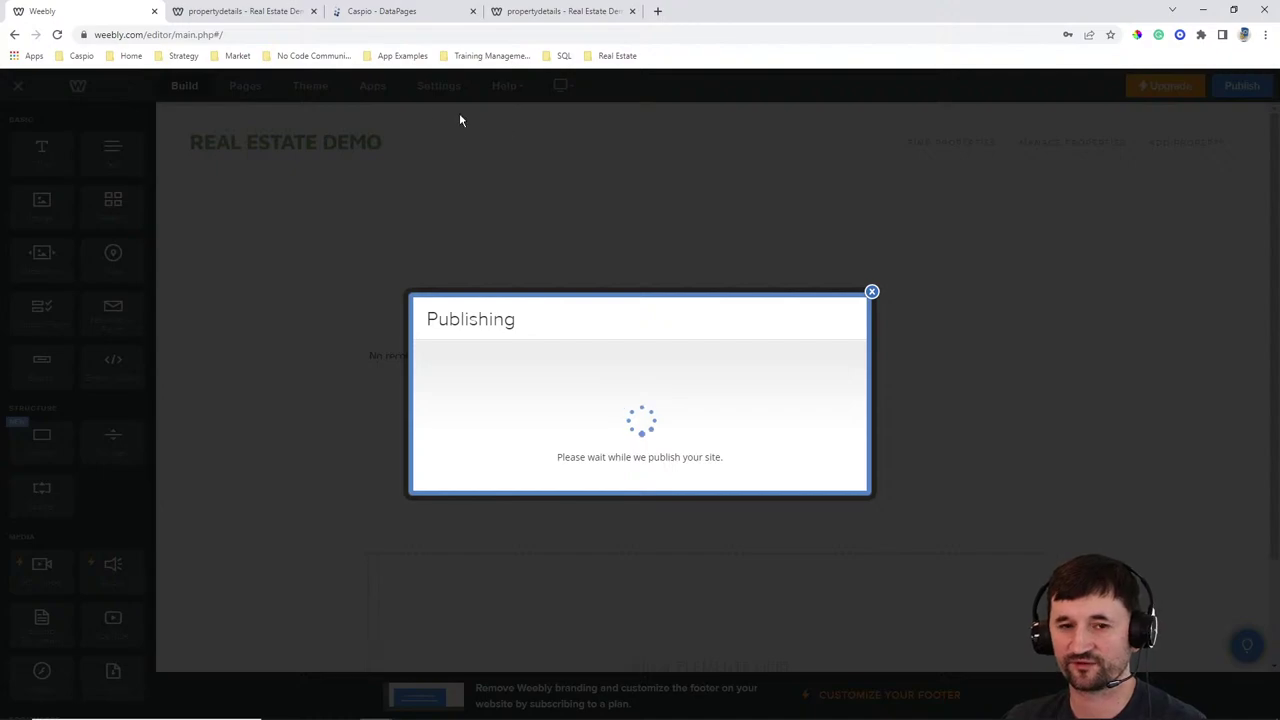
{"action": "left_click", "coordinate": [273, 19]}
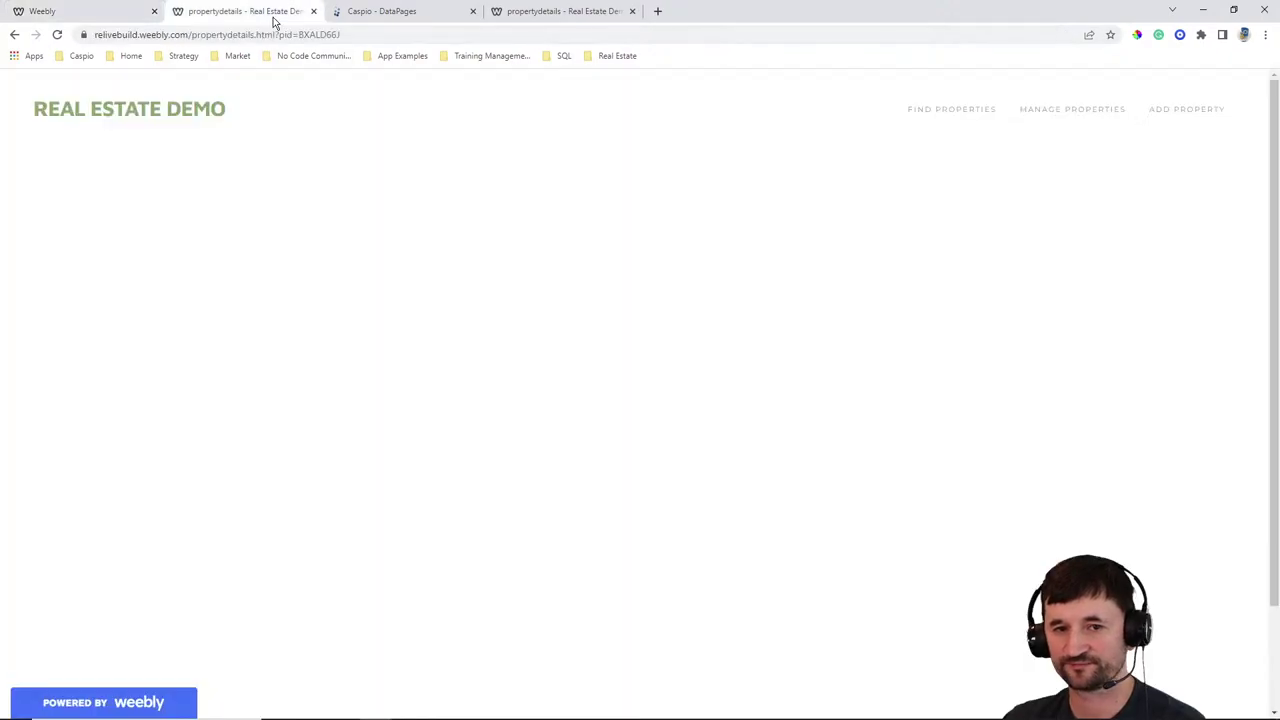
Open a listing's property details form from Manage Properties and check the pid in the URL
{"action": "left_click", "coordinate": [1074, 110]}
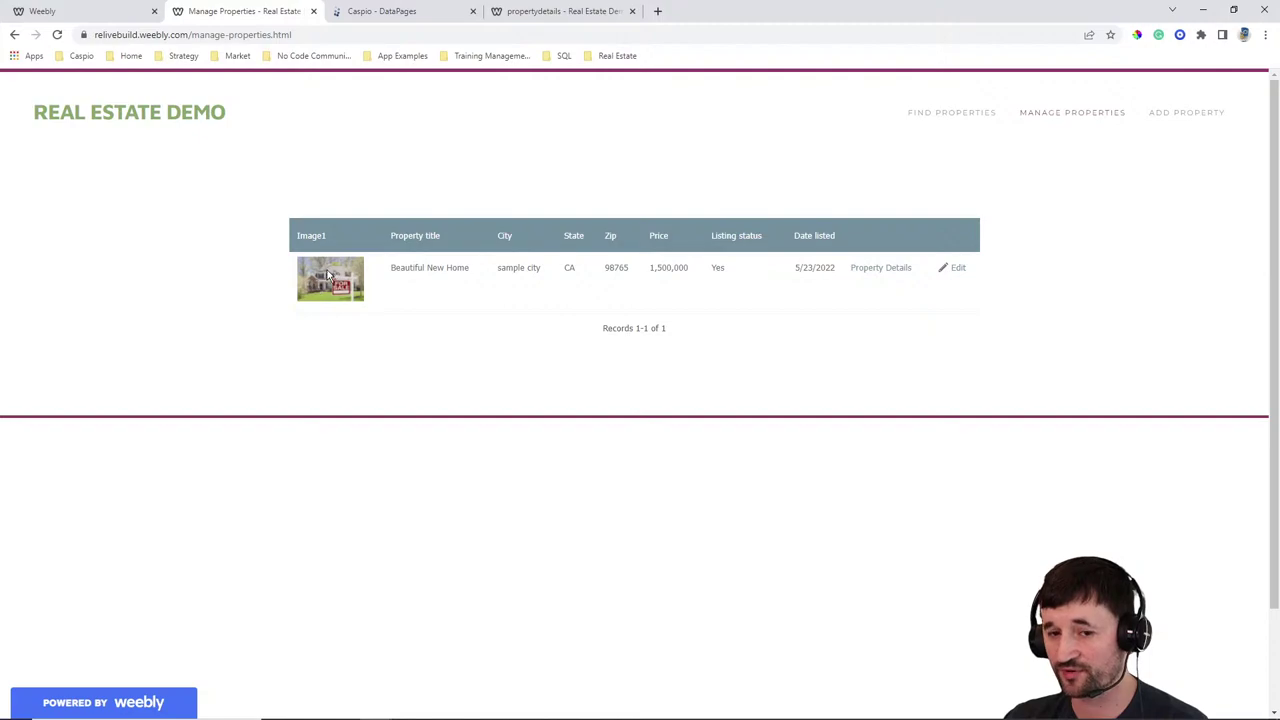
{"action": "left_click", "coordinate": [881, 268]}
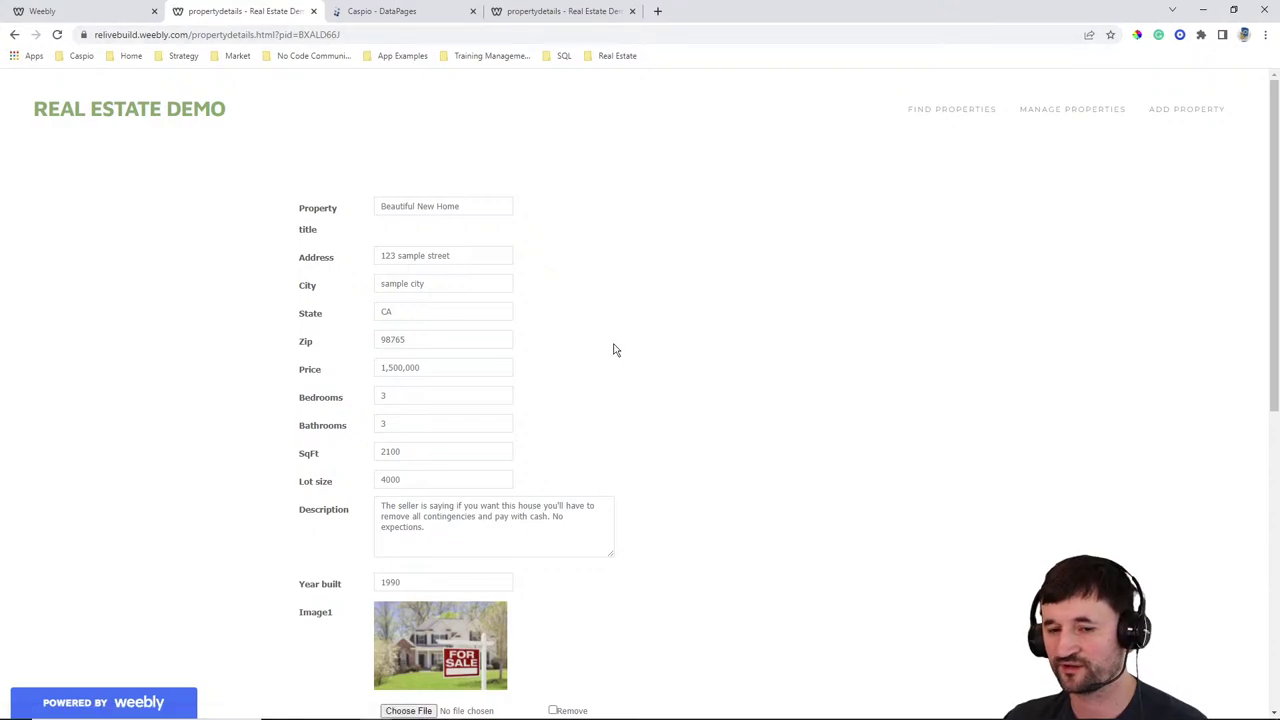
{"action": "double_click", "coordinate": [312, 35]}
{"action": "scroll", "coordinate": [763, 337], "scroll_direction": "down", "scroll_amount": 3}
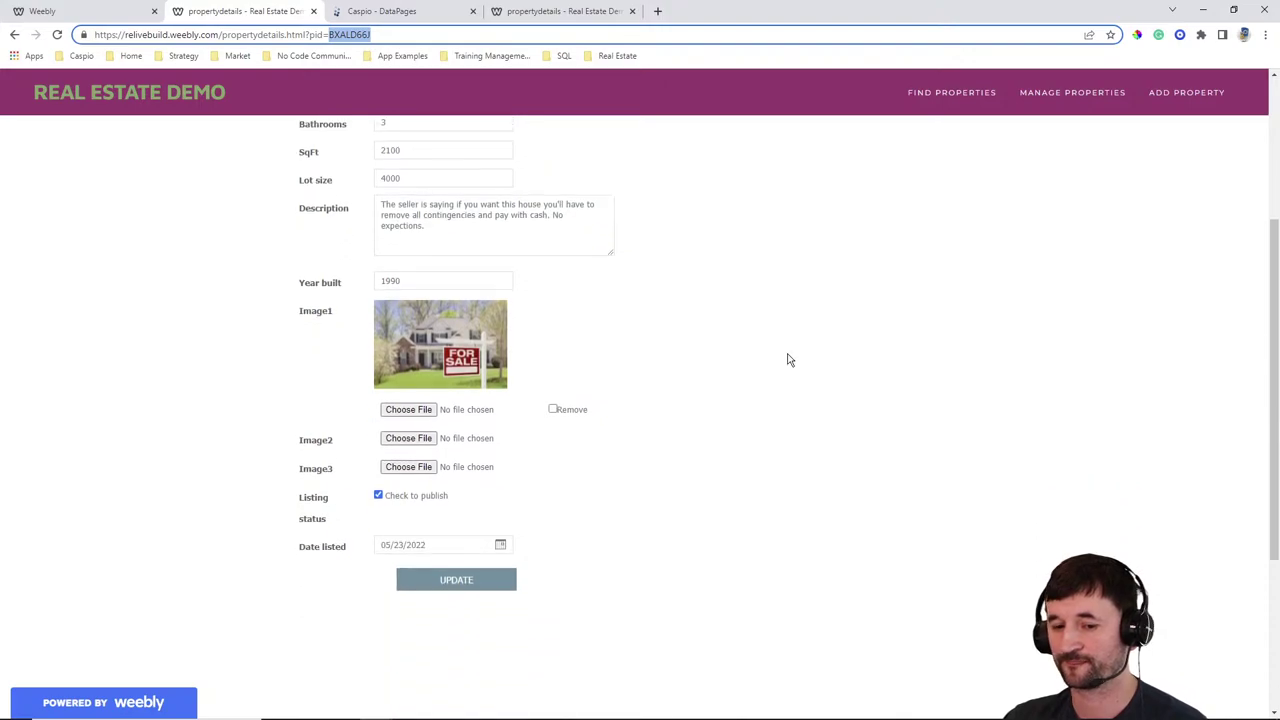
{"action": "scroll", "coordinate": [789, 360], "scroll_direction": "up", "scroll_amount": 3}
{"action": "scroll", "coordinate": [770, 350], "scroll_direction": "up", "scroll_amount": 1}
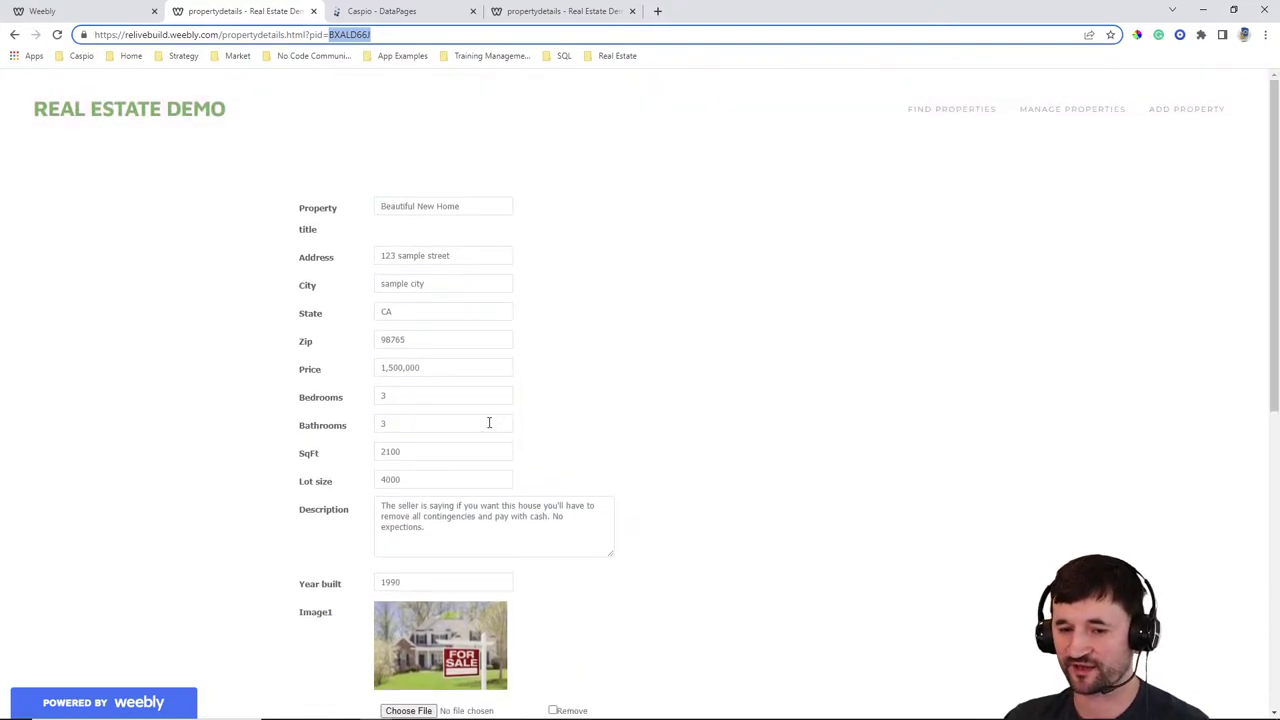
{"action": "scroll", "coordinate": [660, 374], "scroll_direction": "down", "scroll_amount": 5}
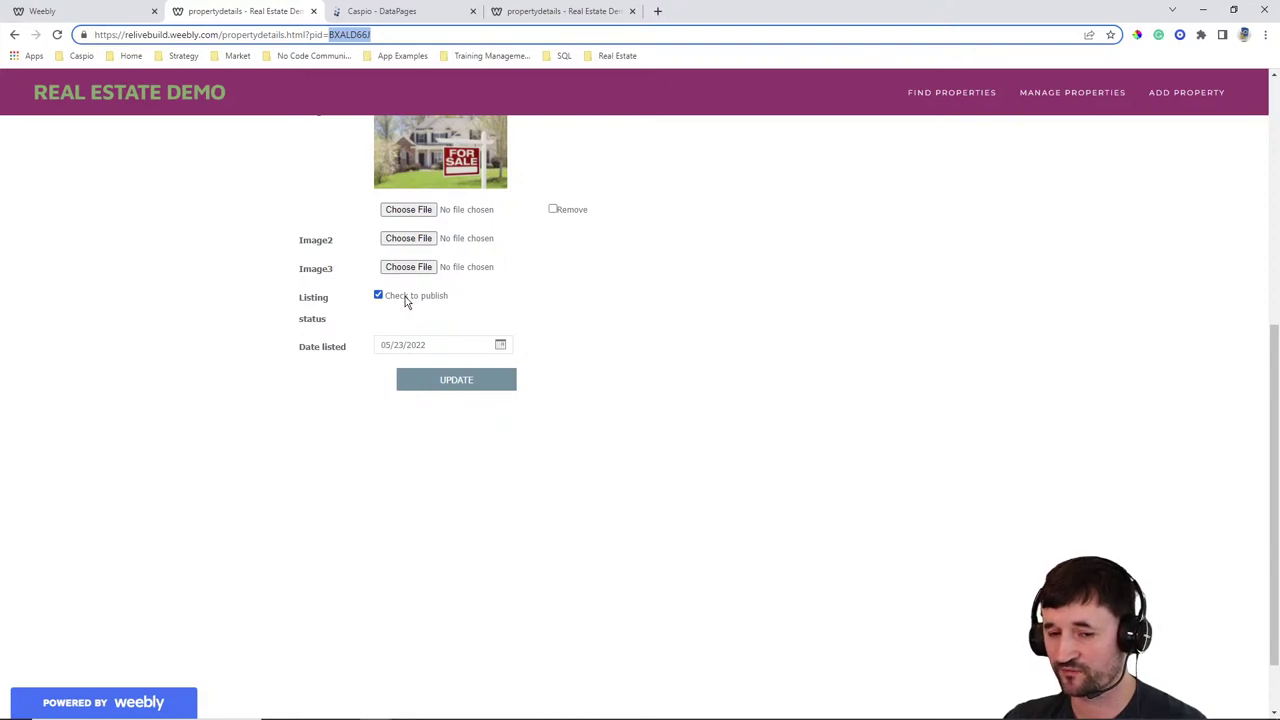
Update the listing's details, then go to the Find Properties page
{"action": "left_click", "coordinate": [463, 391]}
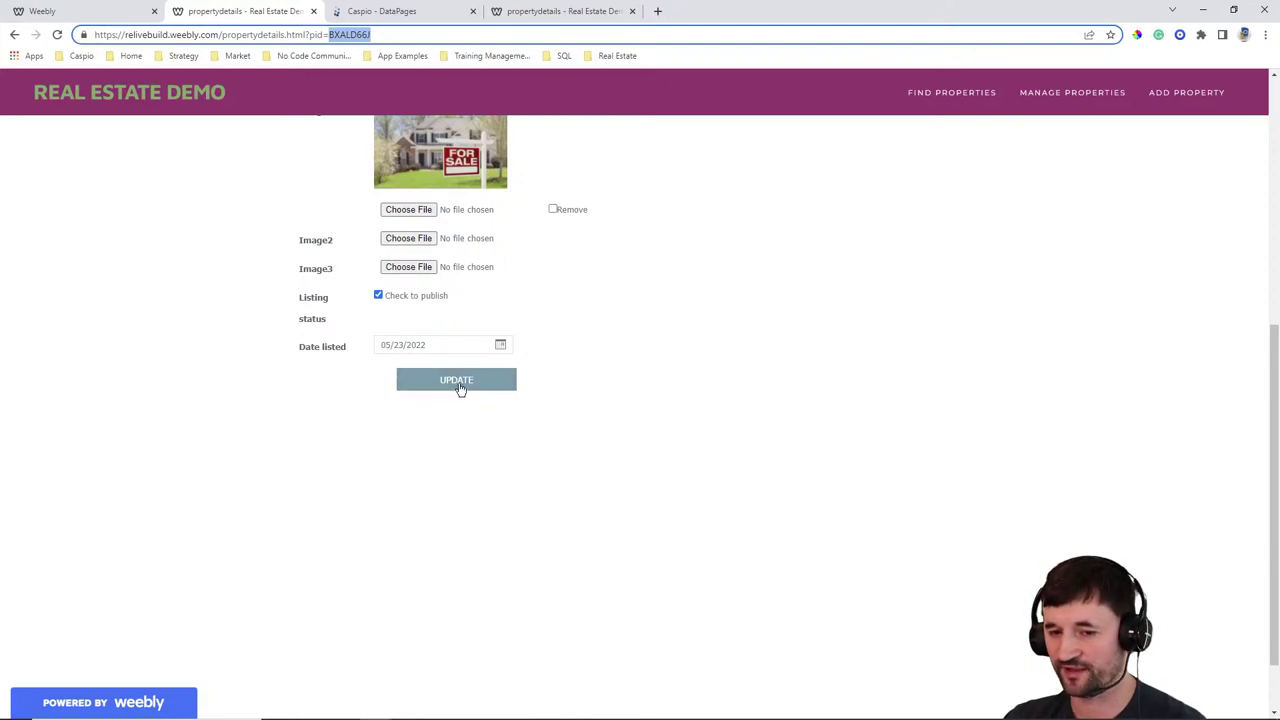
{"action": "scroll", "coordinate": [713, 418], "scroll_direction": "up", "scroll_amount": 2}
{"action": "scroll", "coordinate": [713, 418], "scroll_direction": "up", "scroll_amount": 3}
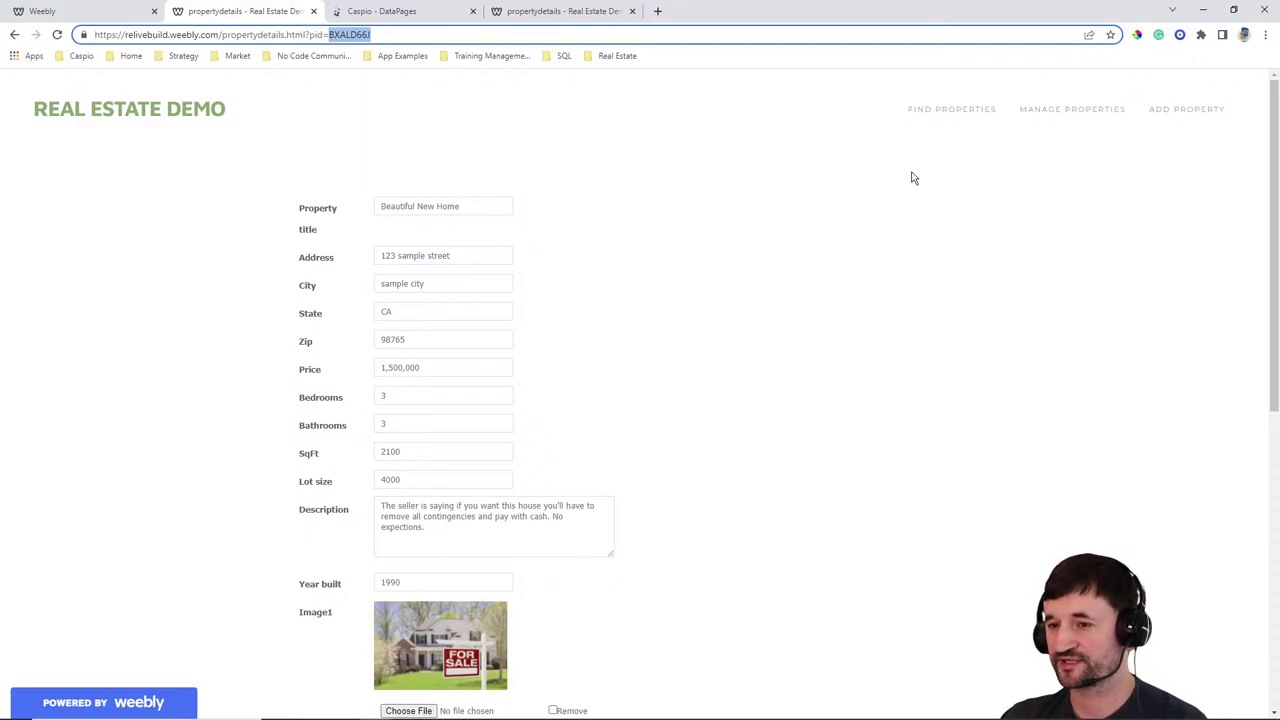
{"action": "left_click", "coordinate": [949, 113]}
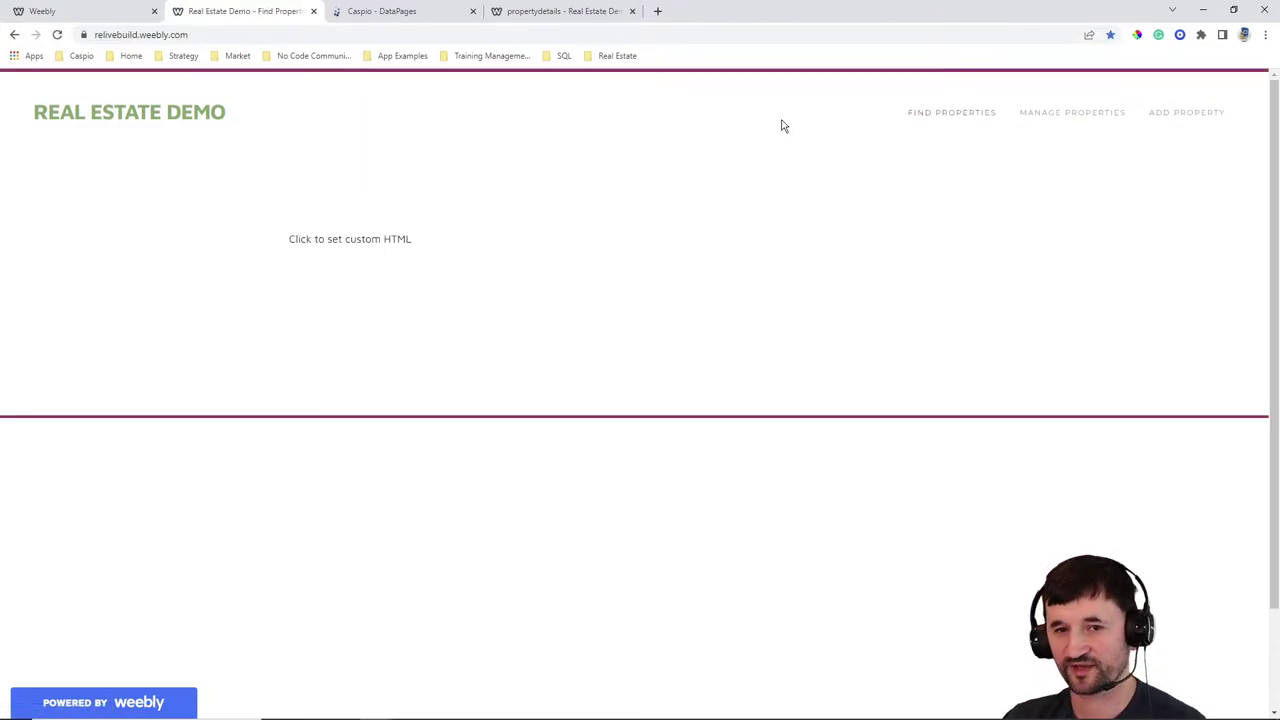
Start a new gallery report DataPage using RELive_tbl_properties as its data source
{"action": "left_click", "coordinate": [417, 12]}
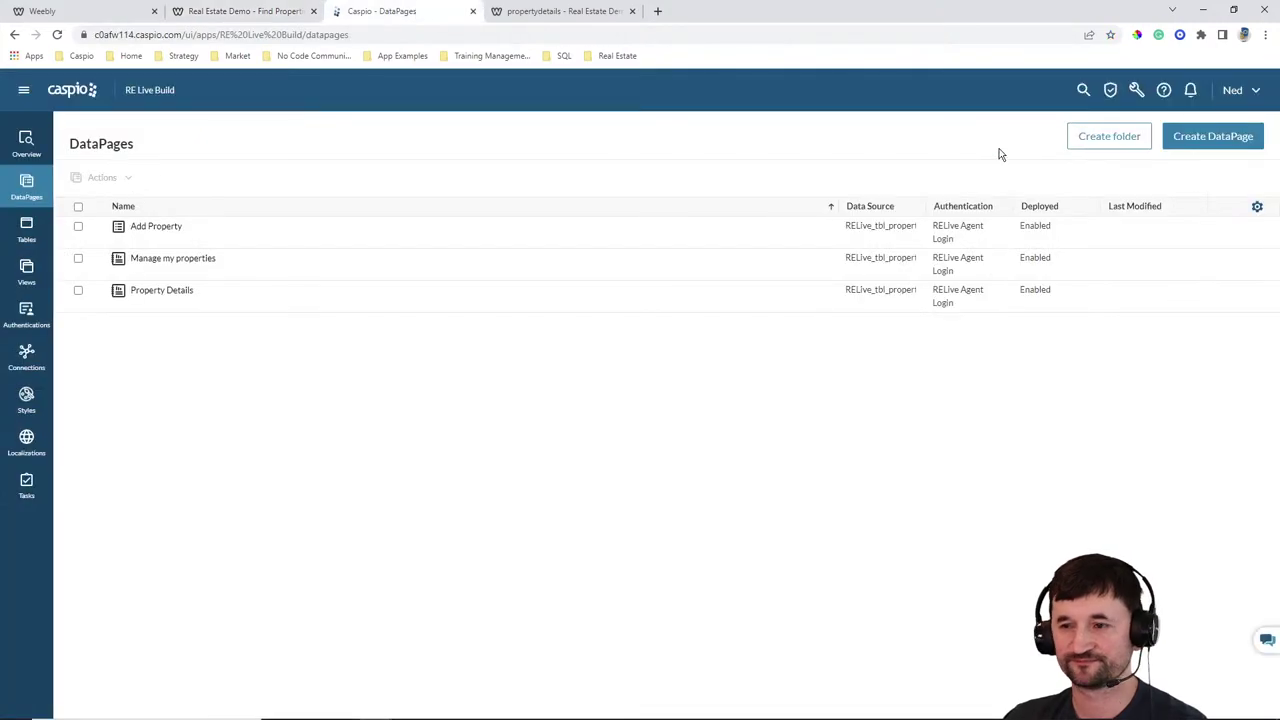
{"action": "left_click", "coordinate": [1201, 150]}
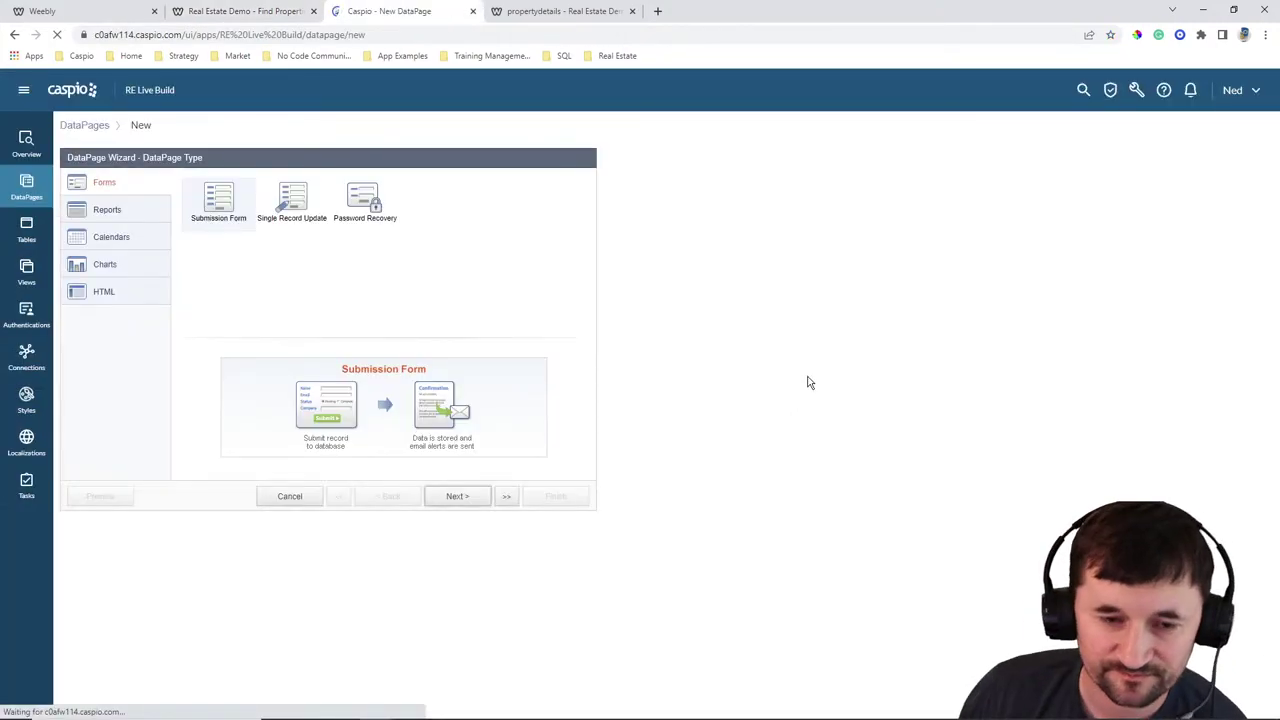
{"action": "left_click", "coordinate": [108, 212]}
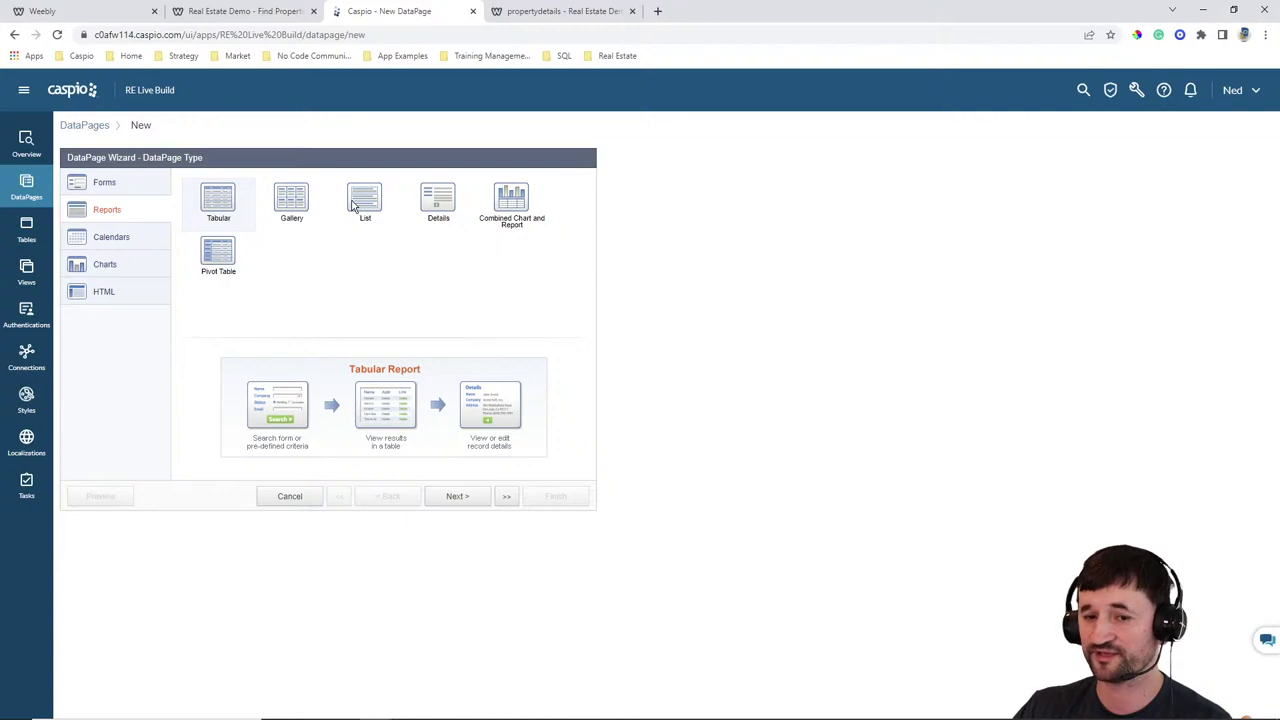
{"action": "left_click", "coordinate": [283, 202]}
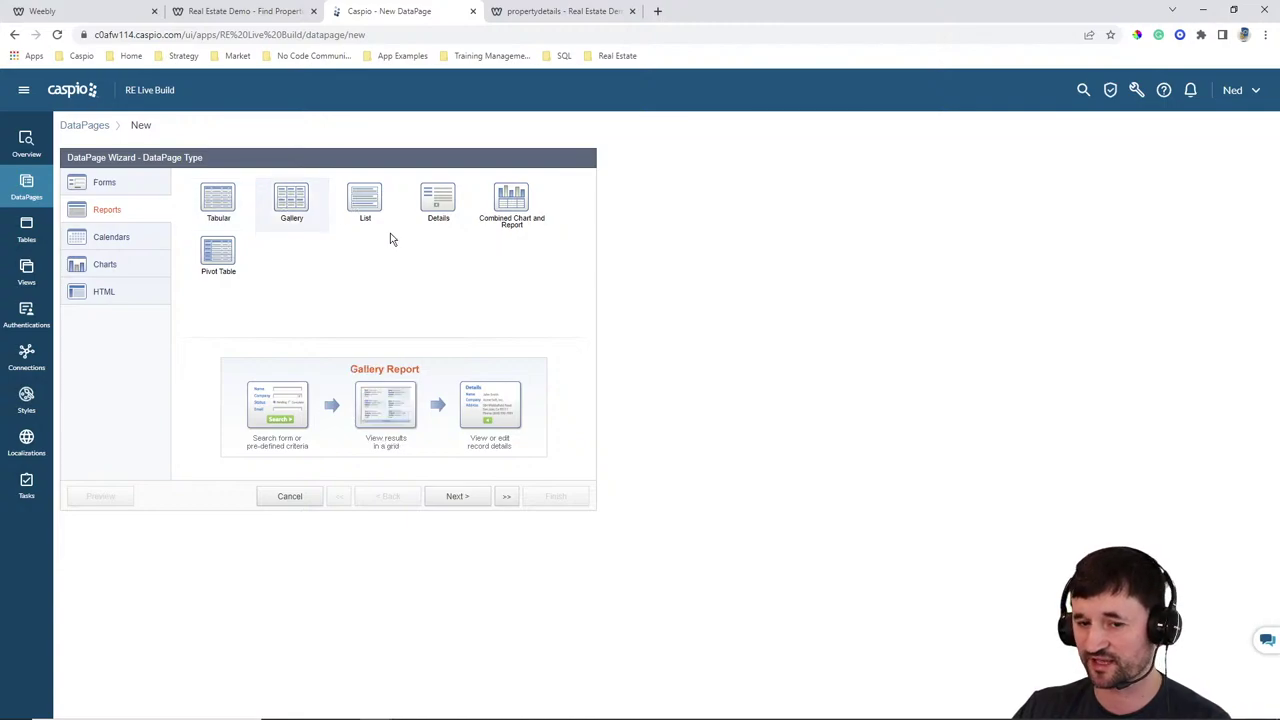
{"action": "left_click", "coordinate": [457, 497]}
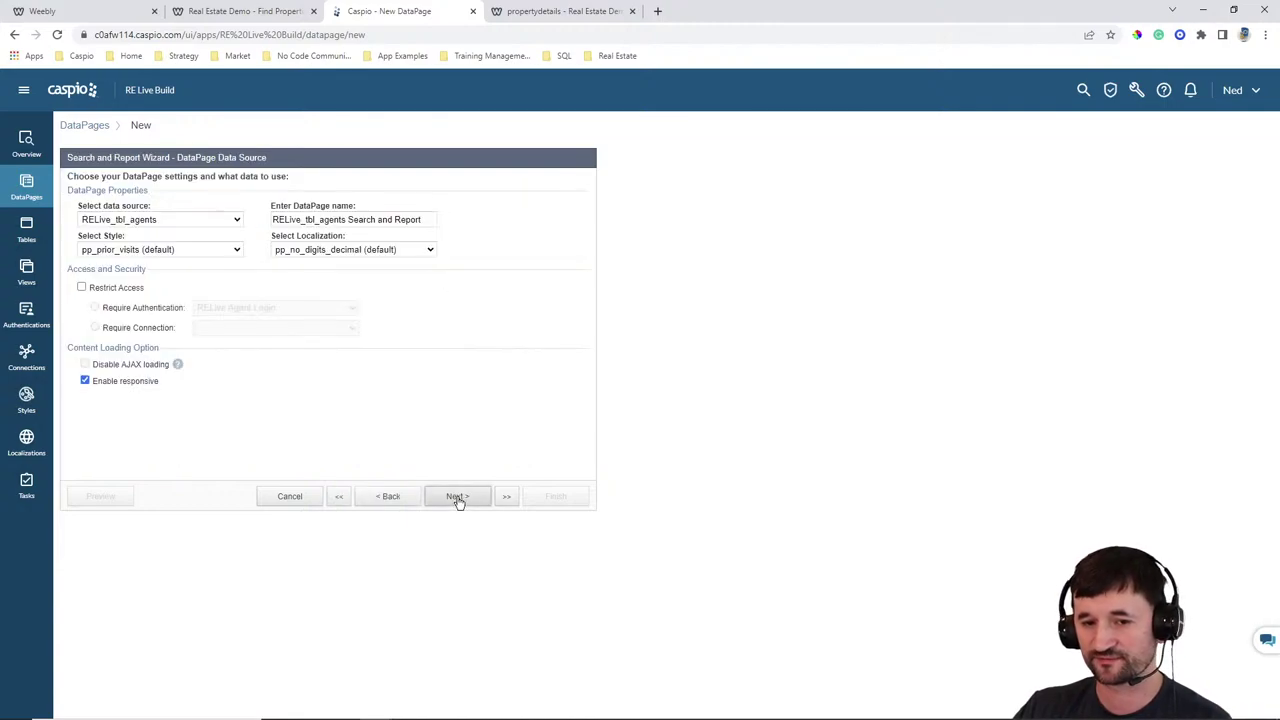
{"action": "left_click", "coordinate": [187, 220]}
{"action": "left_click", "coordinate": [230, 266]}
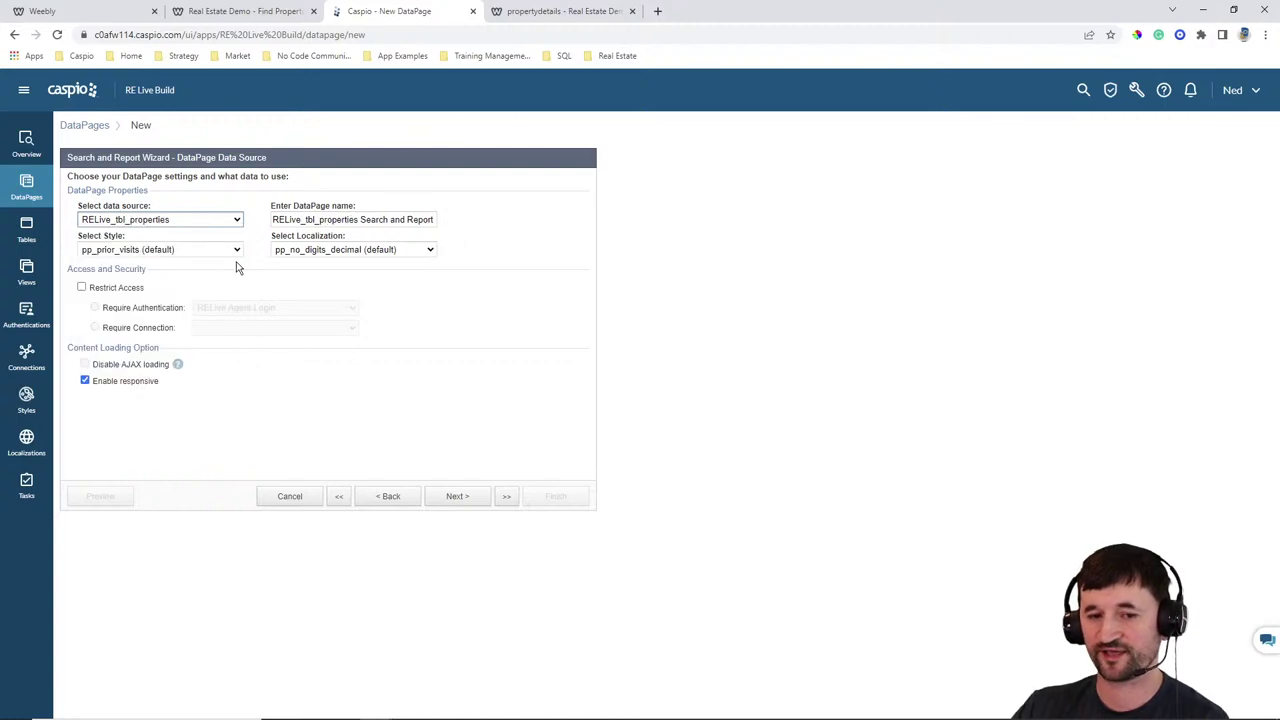
Name the DataPage Public Listings, with the Gray style and English localization
{"action": "left_click", "coordinate": [430, 218]}
{"action": "key", "text": "ctrl+a"}
{"action": "type", "text": "P"}
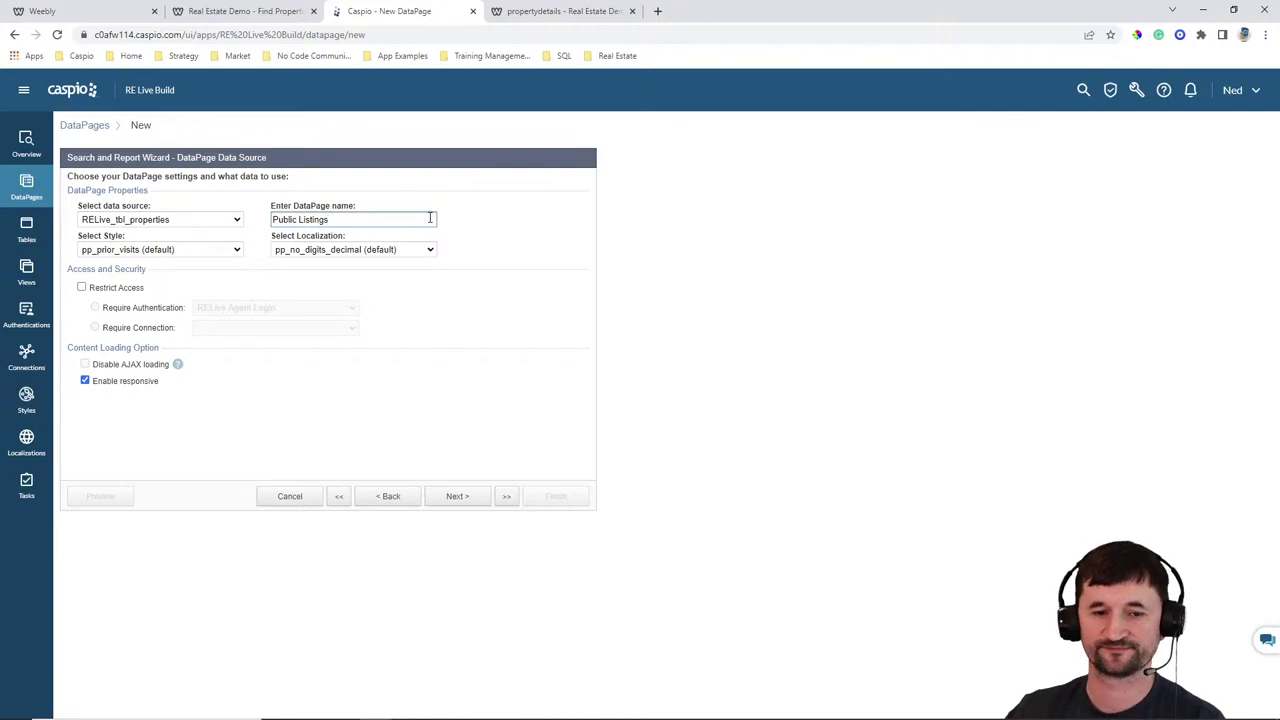
{"action": "left_click", "coordinate": [236, 250]}
{"action": "scroll", "coordinate": [151, 320], "scroll_direction": "up", "scroll_amount": 5}
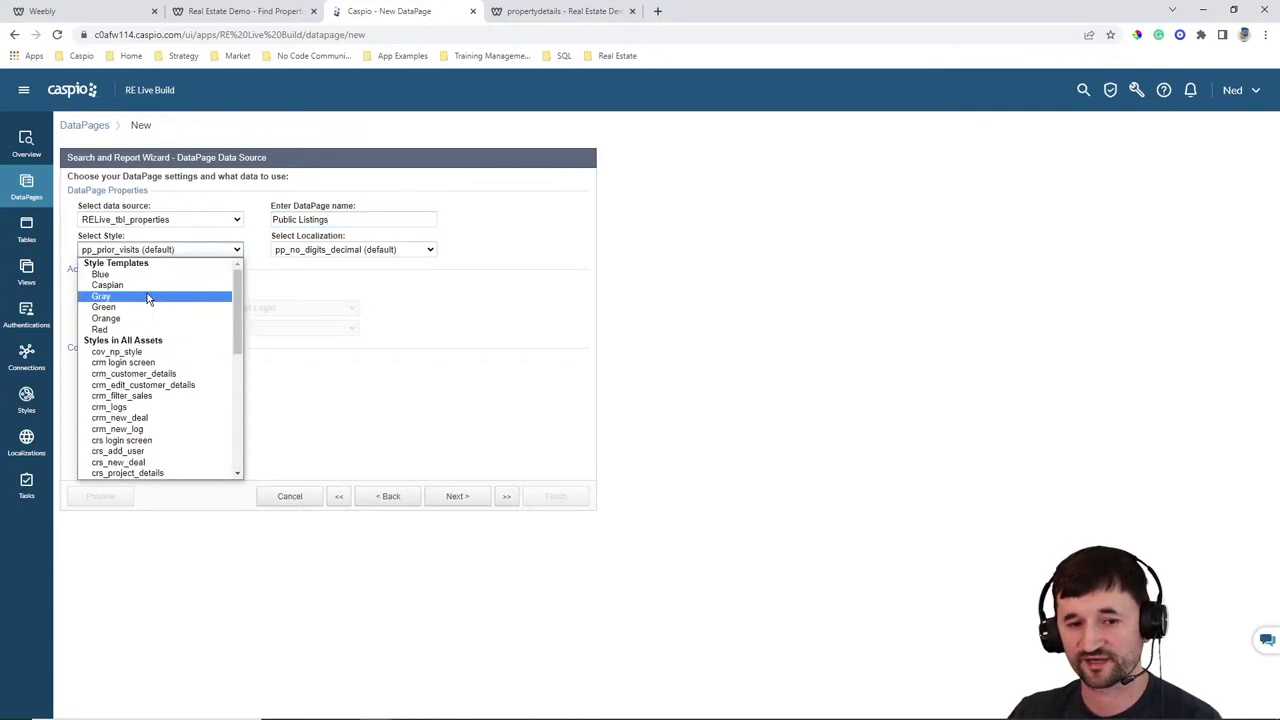
{"action": "left_click", "coordinate": [151, 297]}
{"action": "left_click", "coordinate": [340, 250]}
{"action": "scroll", "coordinate": [360, 320], "scroll_direction": "up", "scroll_amount": 3}
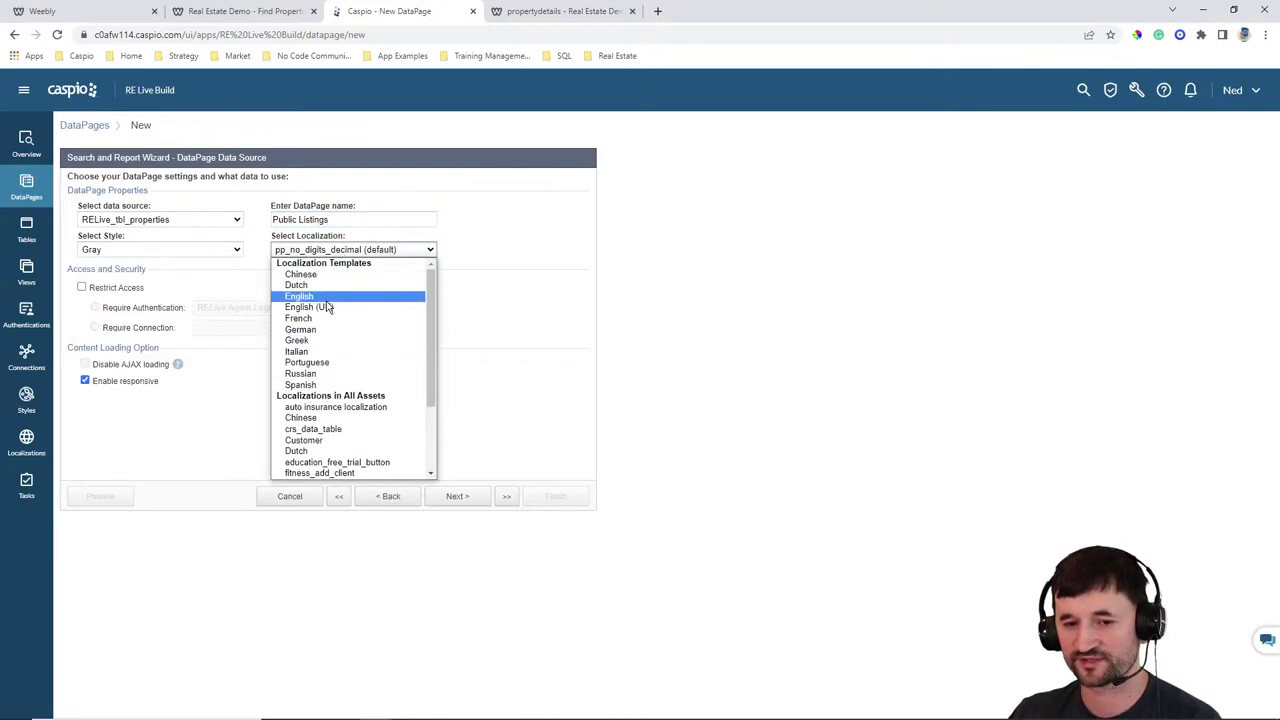
{"action": "left_click", "coordinate": [330, 303]}
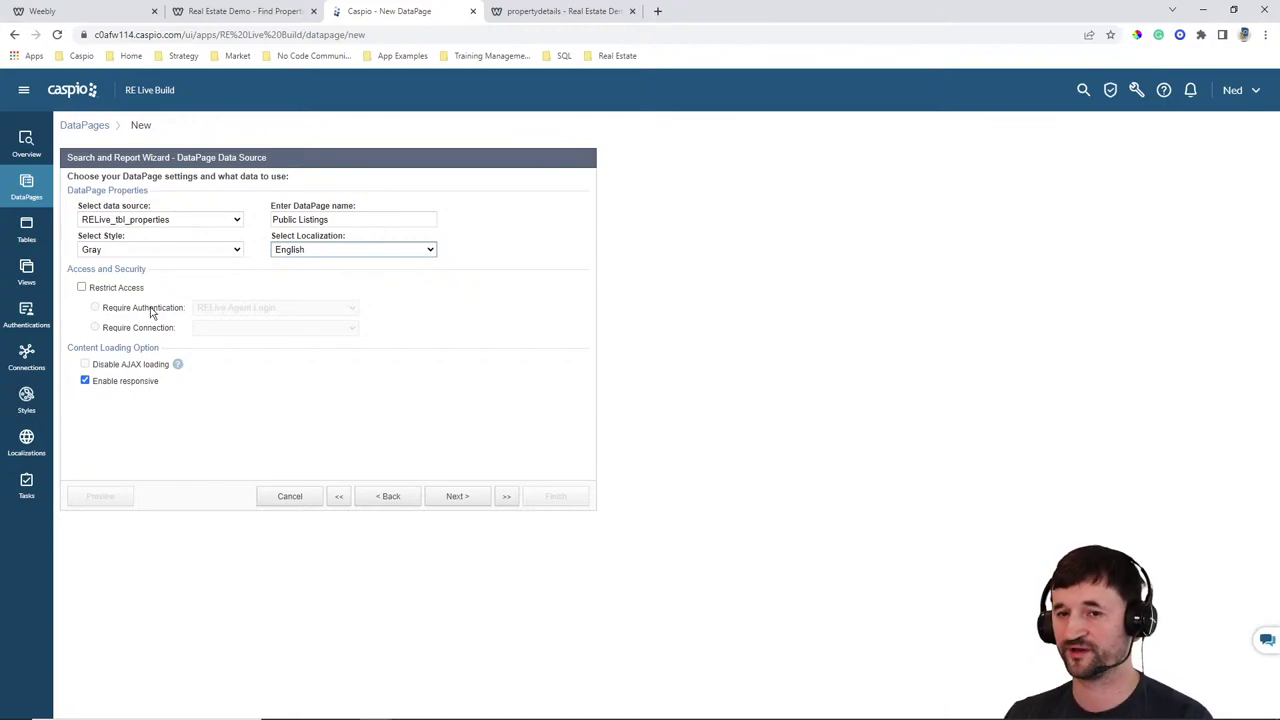
Check the live Find Properties site, then advance to the Search Type step
{"action": "left_click", "coordinate": [290, 13]}
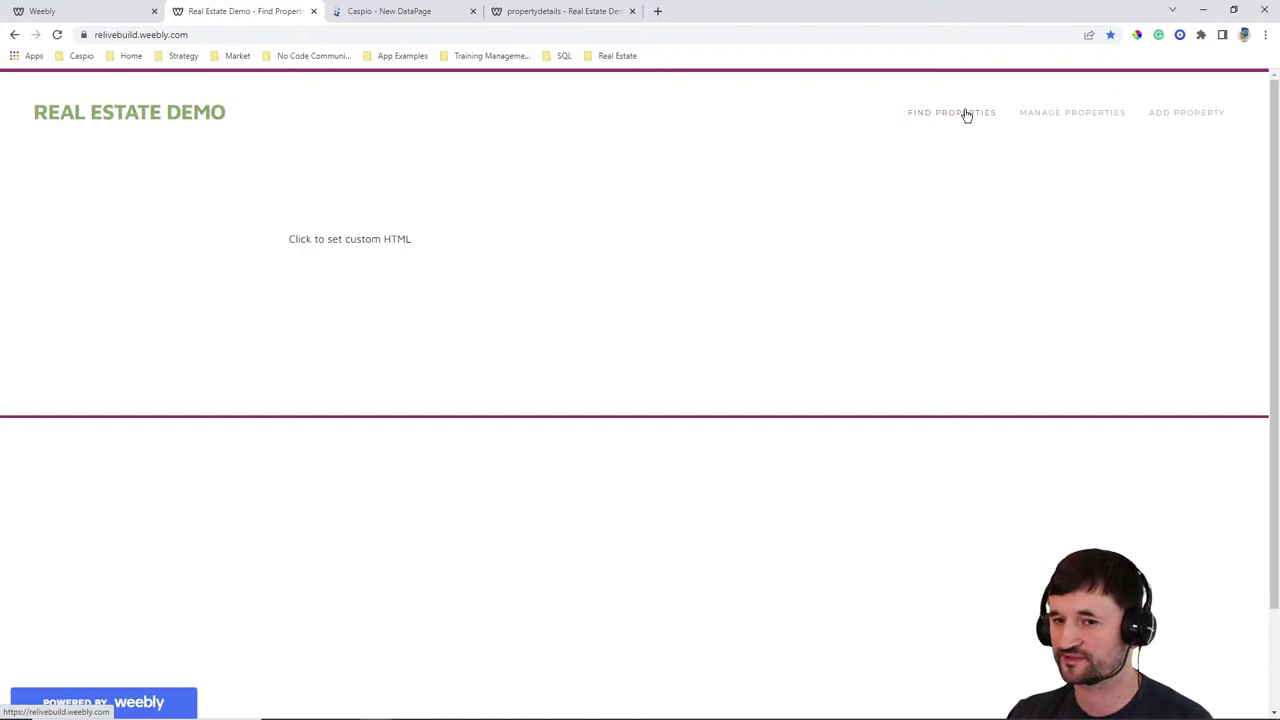
{"action": "left_click", "coordinate": [425, 16]}
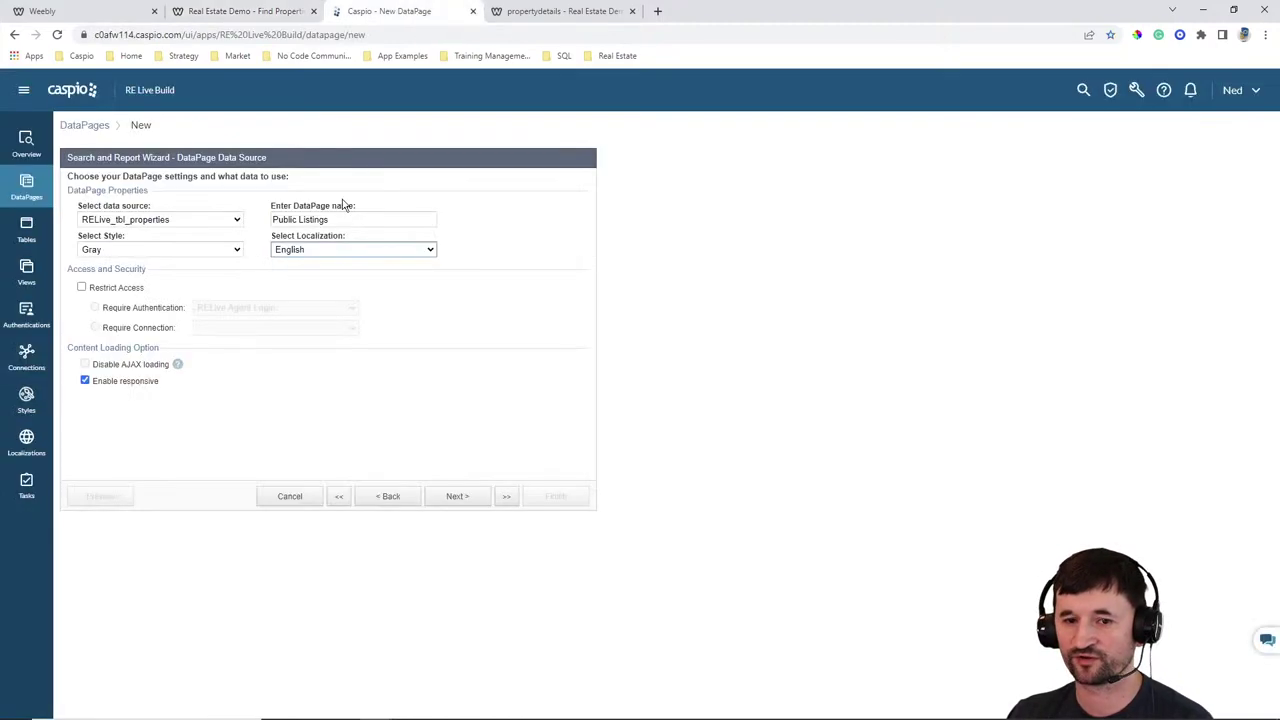
{"action": "left_click", "coordinate": [462, 498]}
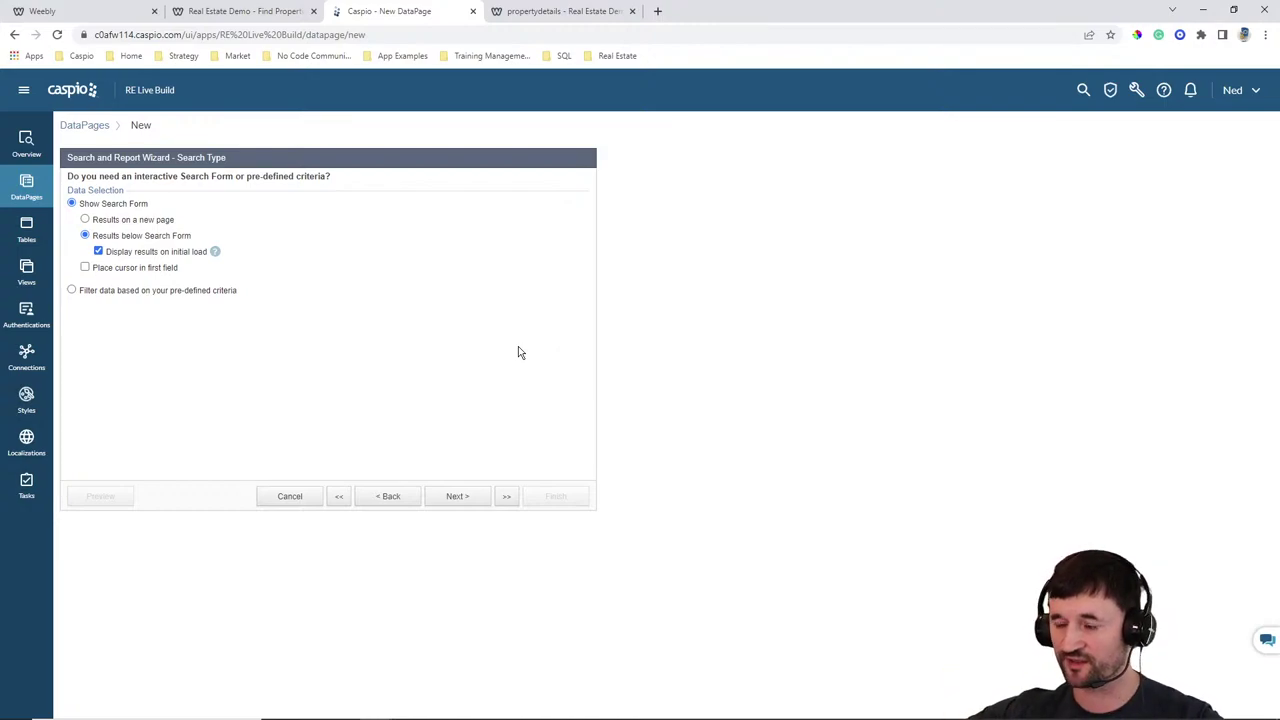
Add Address, City and State to the search form fields
{"action": "left_click", "coordinate": [470, 497]}
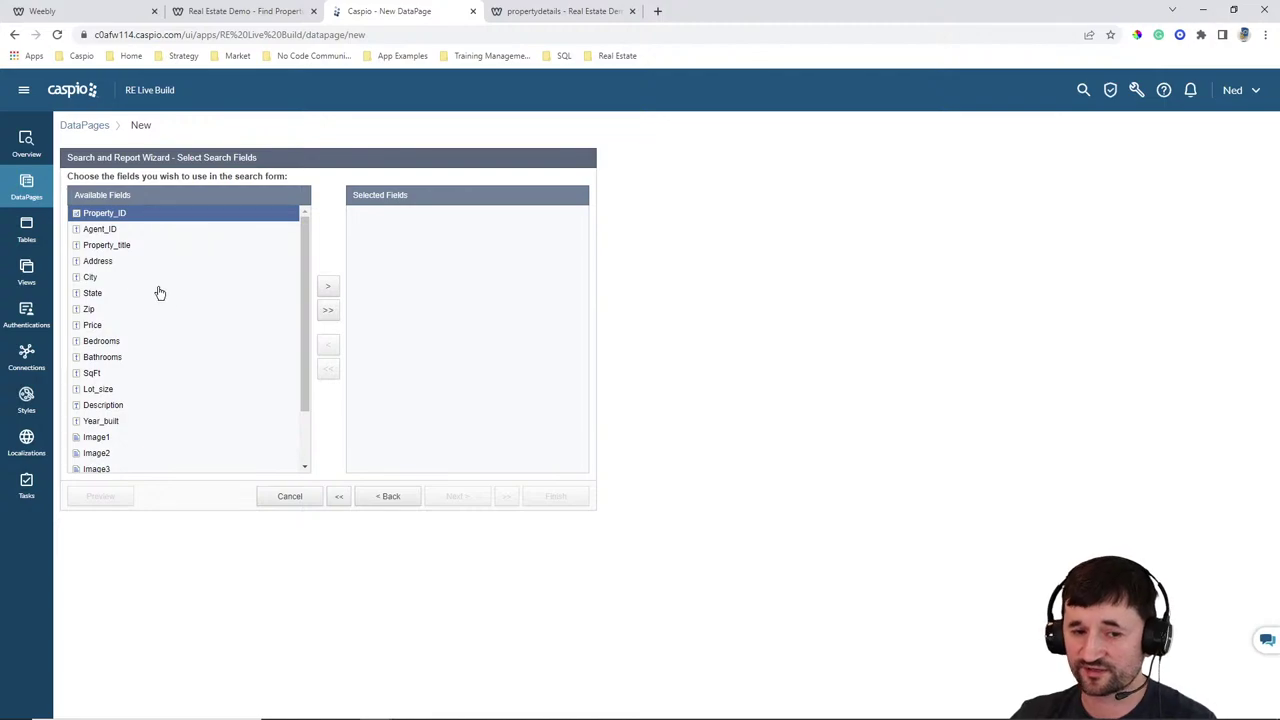
{"action": "left_click", "coordinate": [107, 264]}
{"action": "left_click", "coordinate": [327, 287]}
{"action": "left_click", "coordinate": [327, 287]}
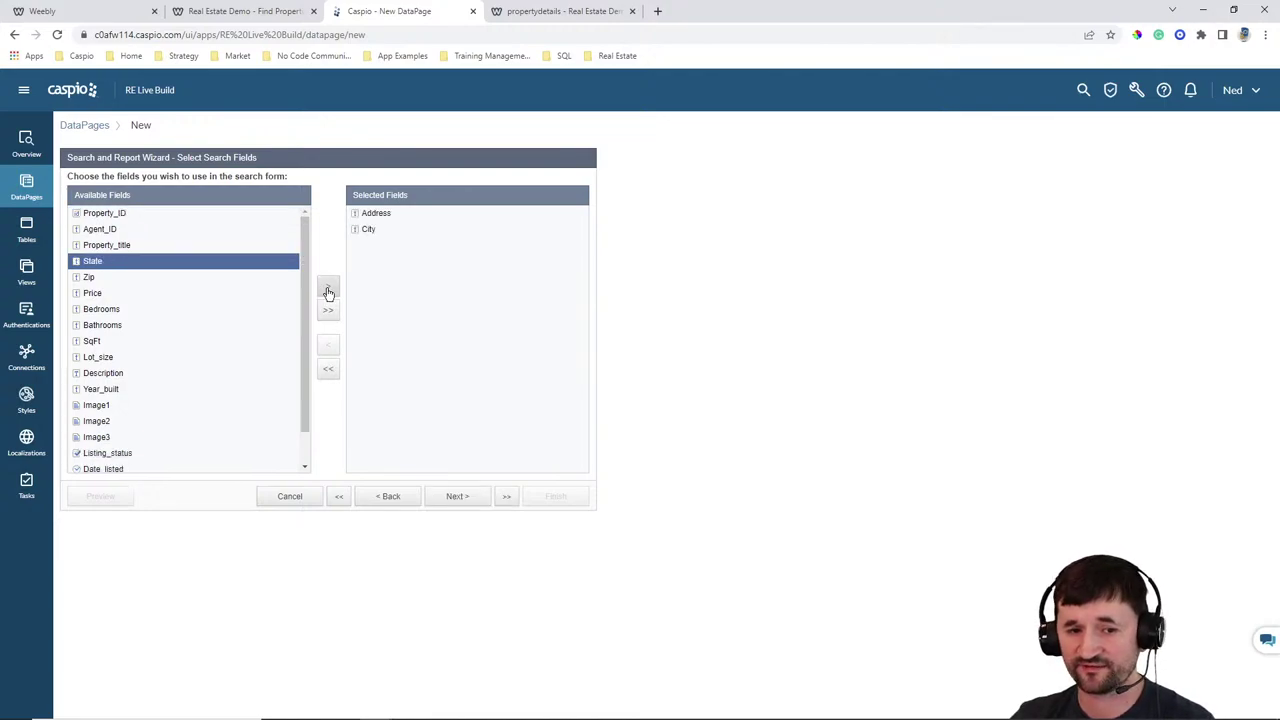
{"action": "left_click", "coordinate": [327, 287]}
After checking the live Find Properties page, swap State out for Zip and Agent_ID
{"action": "left_click", "coordinate": [553, 10]}
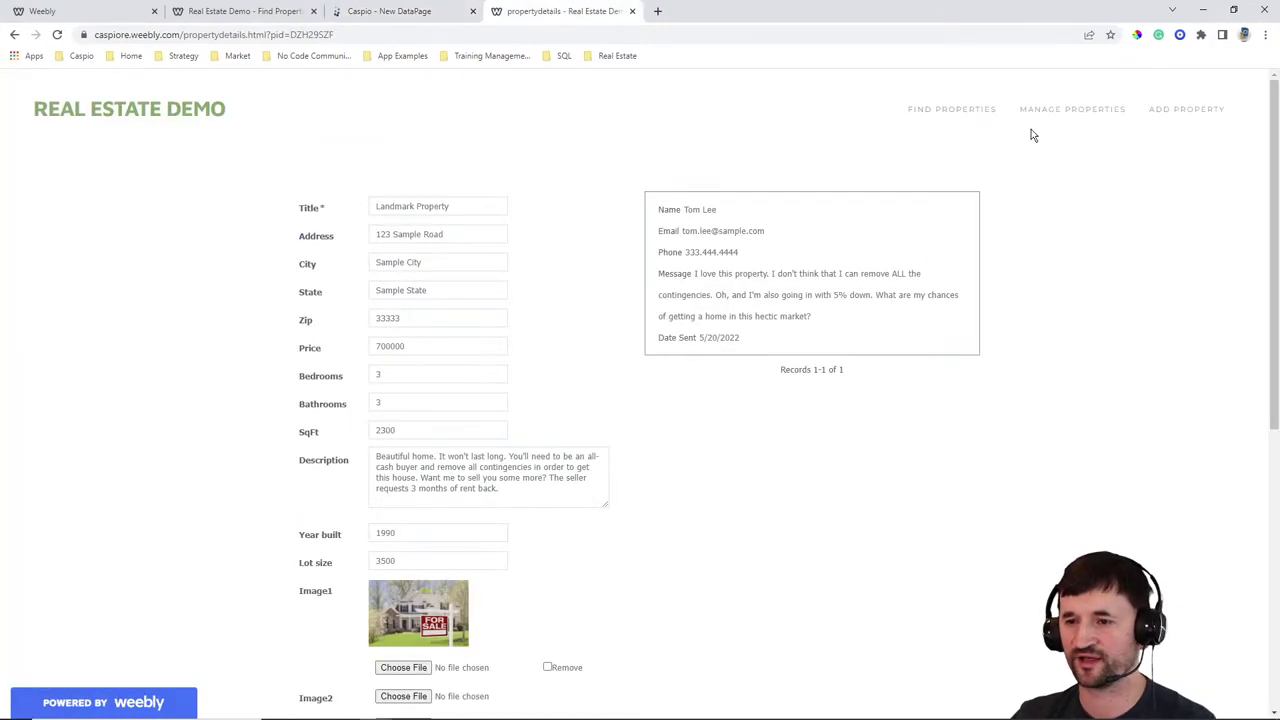
{"action": "left_click", "coordinate": [950, 112]}
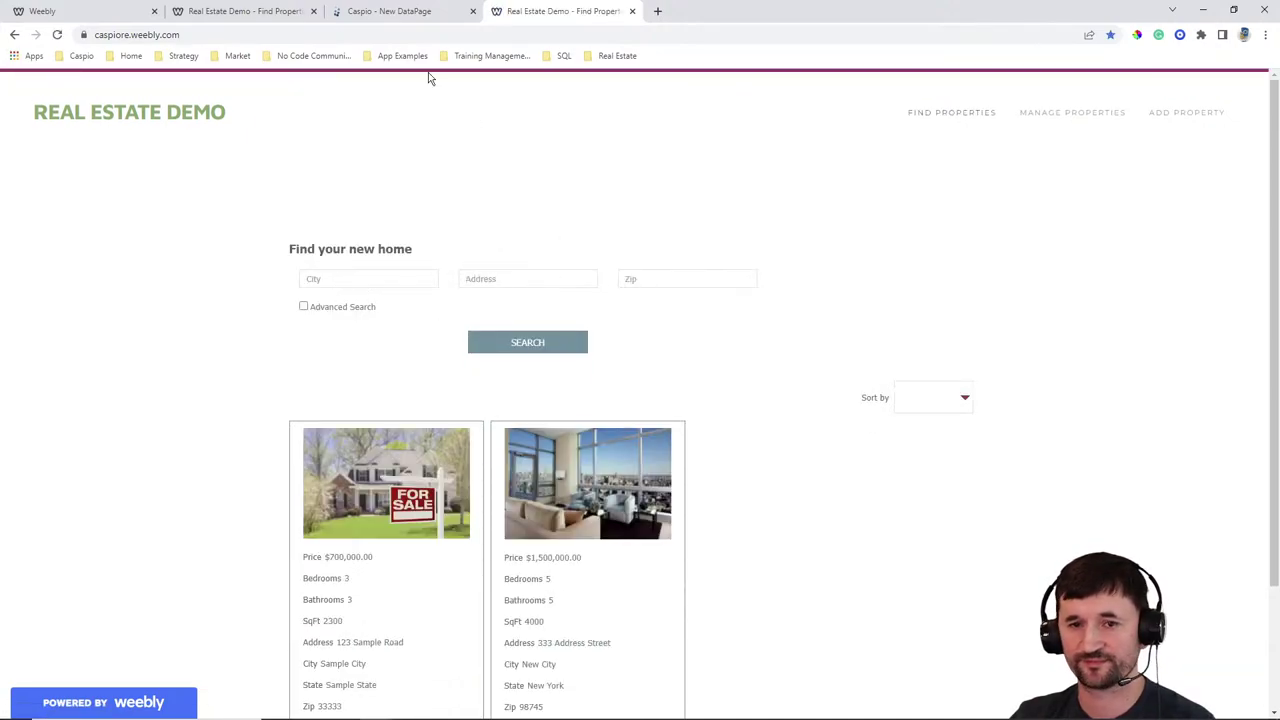
{"action": "left_click", "coordinate": [383, 12]}
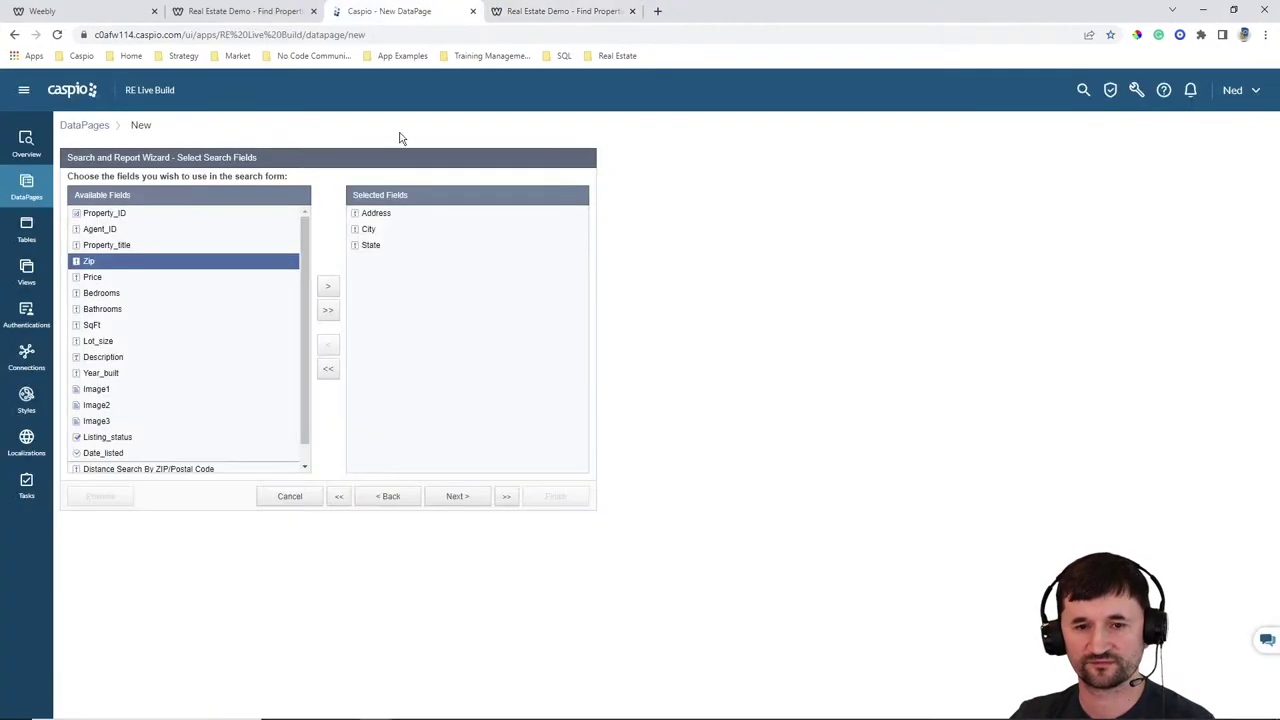
{"action": "left_click", "coordinate": [372, 245]}
{"action": "left_click", "coordinate": [328, 345]}
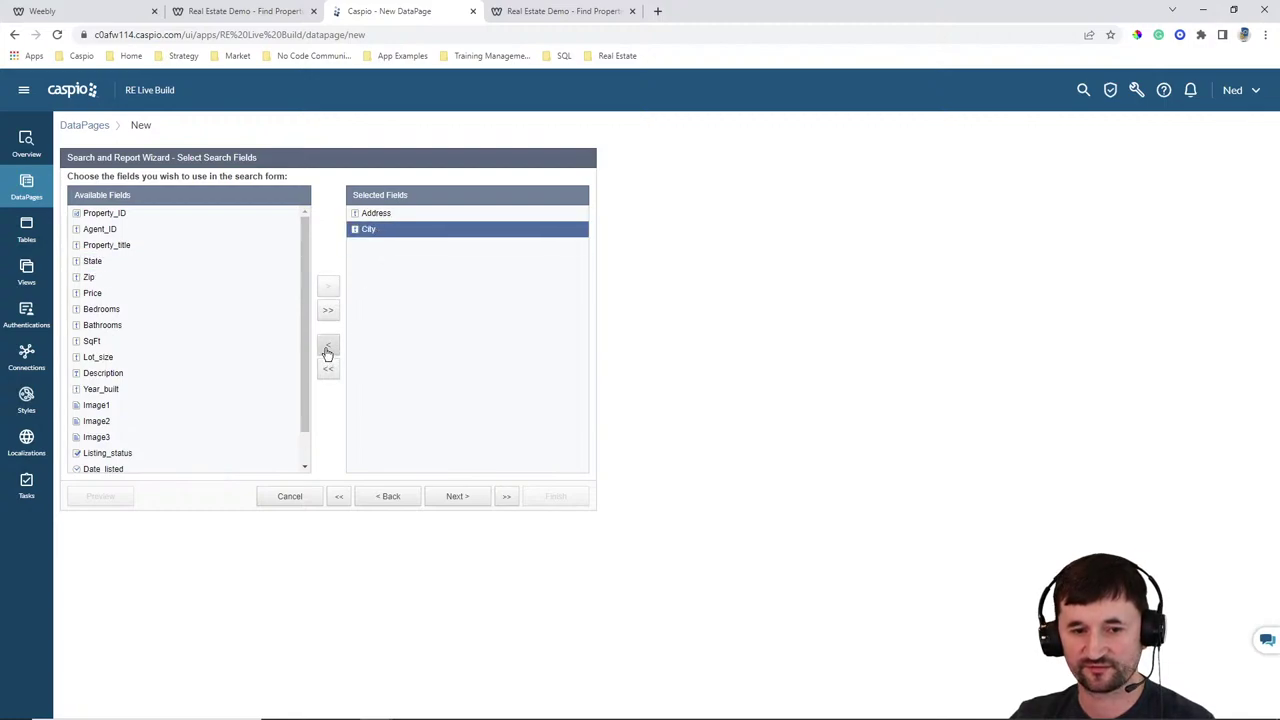
{"action": "left_click", "coordinate": [137, 279]}
{"action": "left_click", "coordinate": [328, 287]}
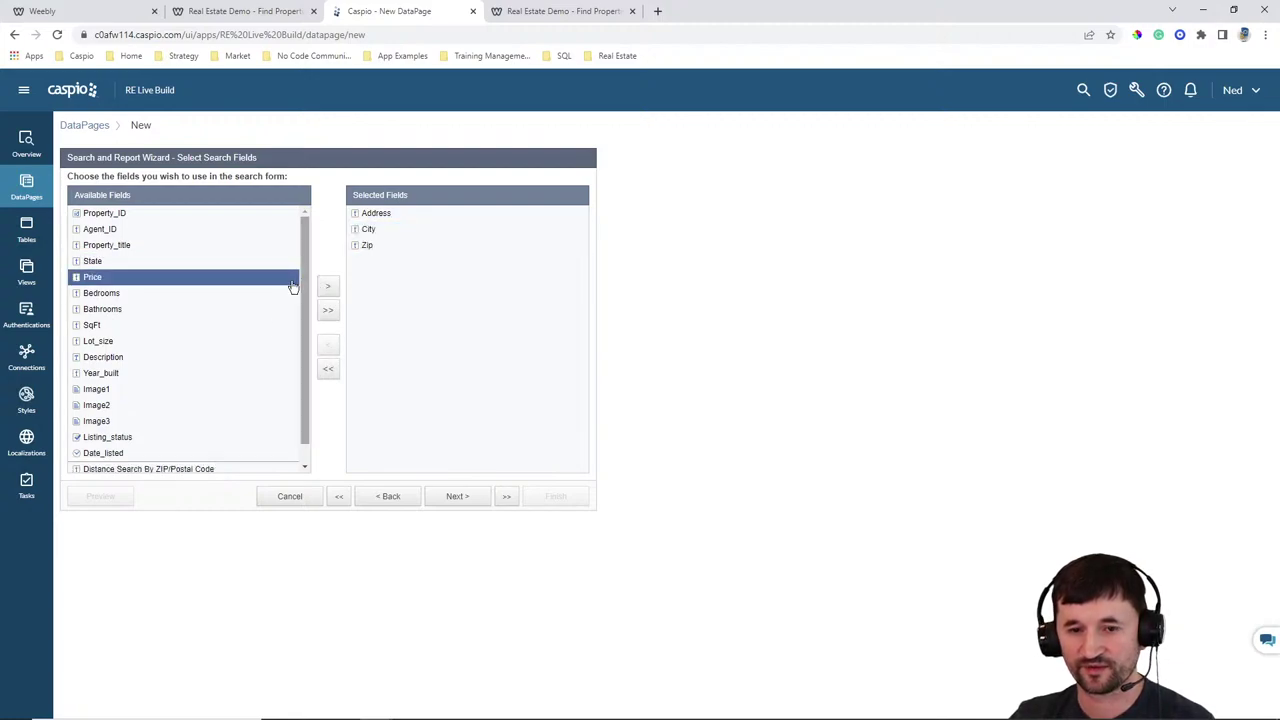
{"action": "left_click", "coordinate": [95, 230]}
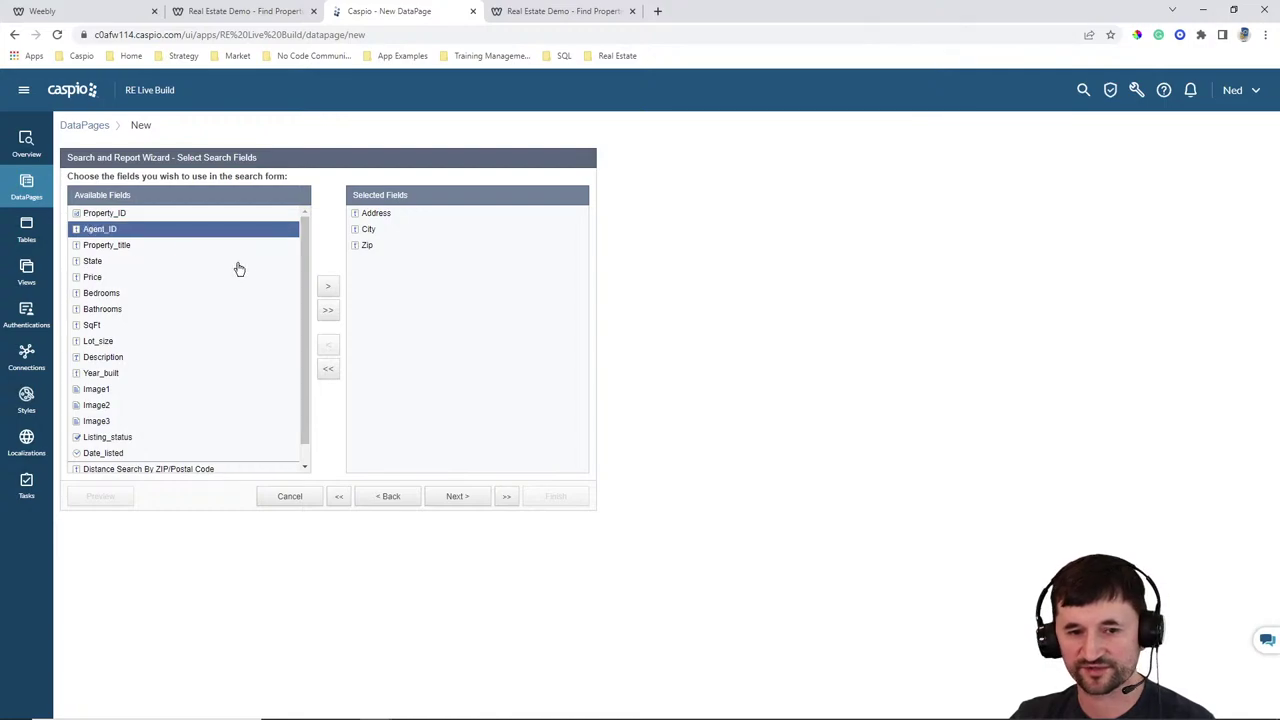
{"action": "left_click", "coordinate": [328, 288]}
Test the live site's Advanced Search checkbox revealing Agent Name, then continue to Configure Search Fields
{"action": "left_click", "coordinate": [555, 12]}
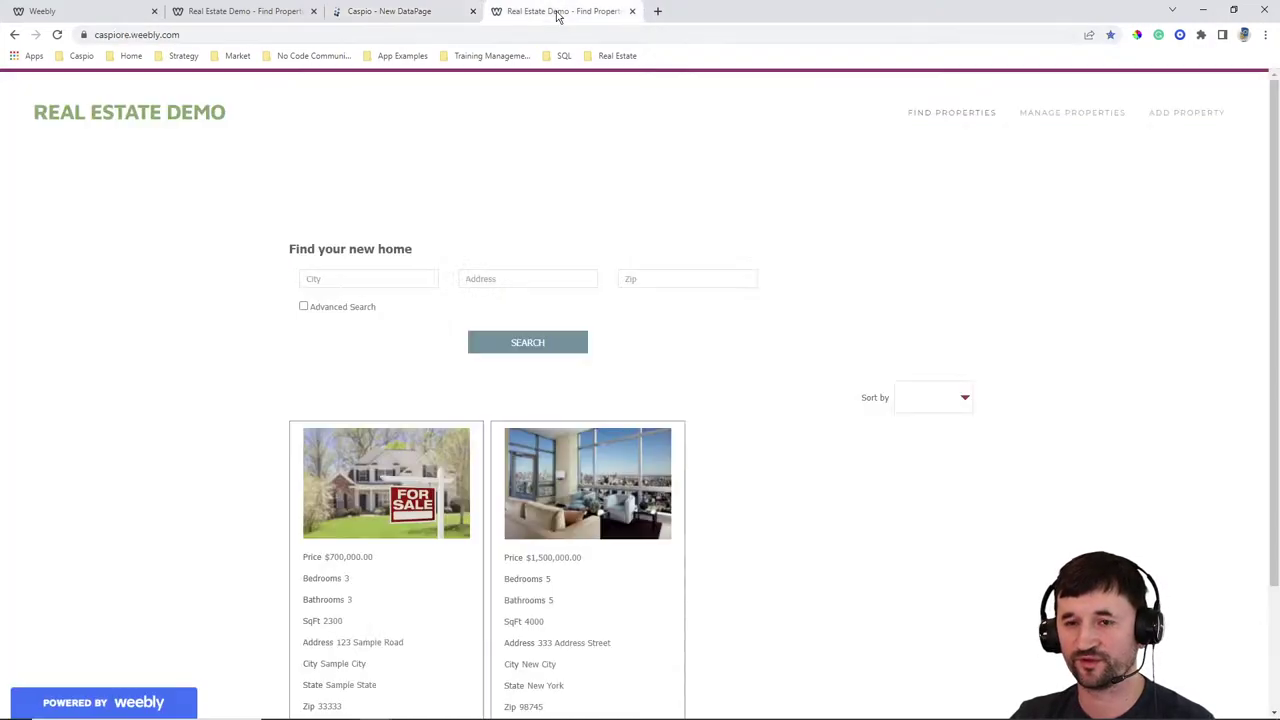
{"action": "left_click", "coordinate": [335, 306]}
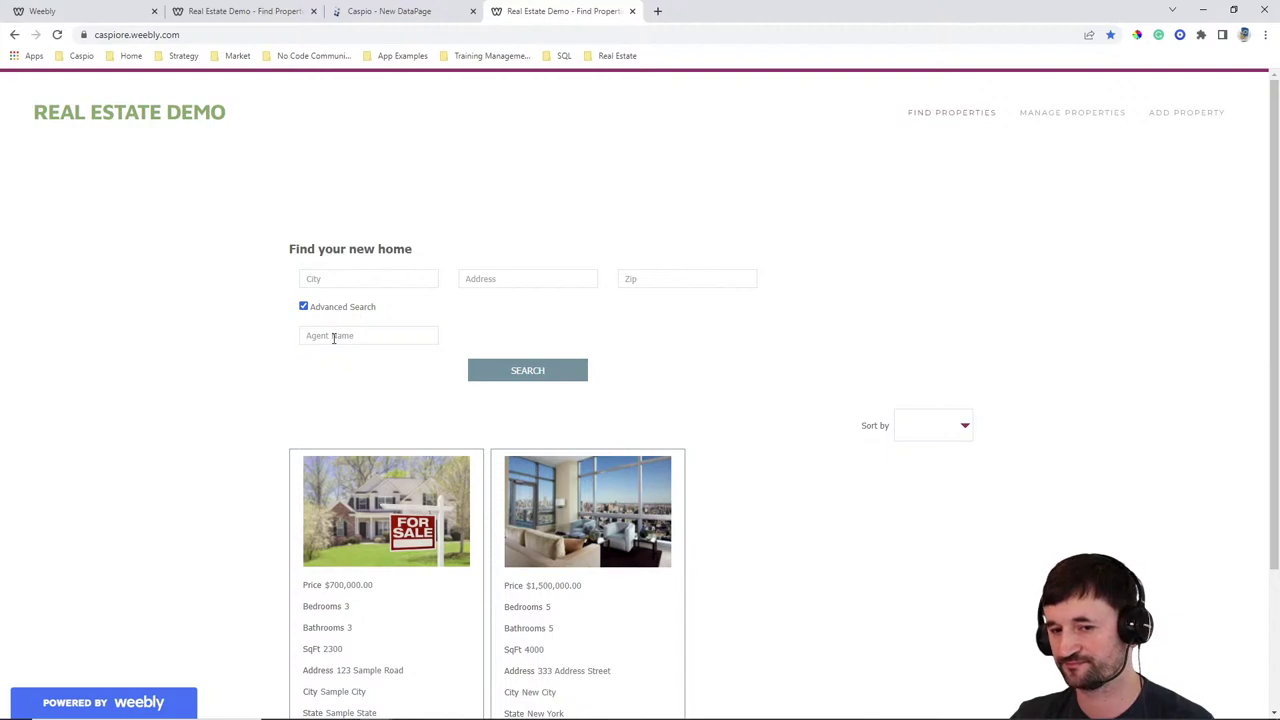
{"action": "left_click", "coordinate": [331, 310]}
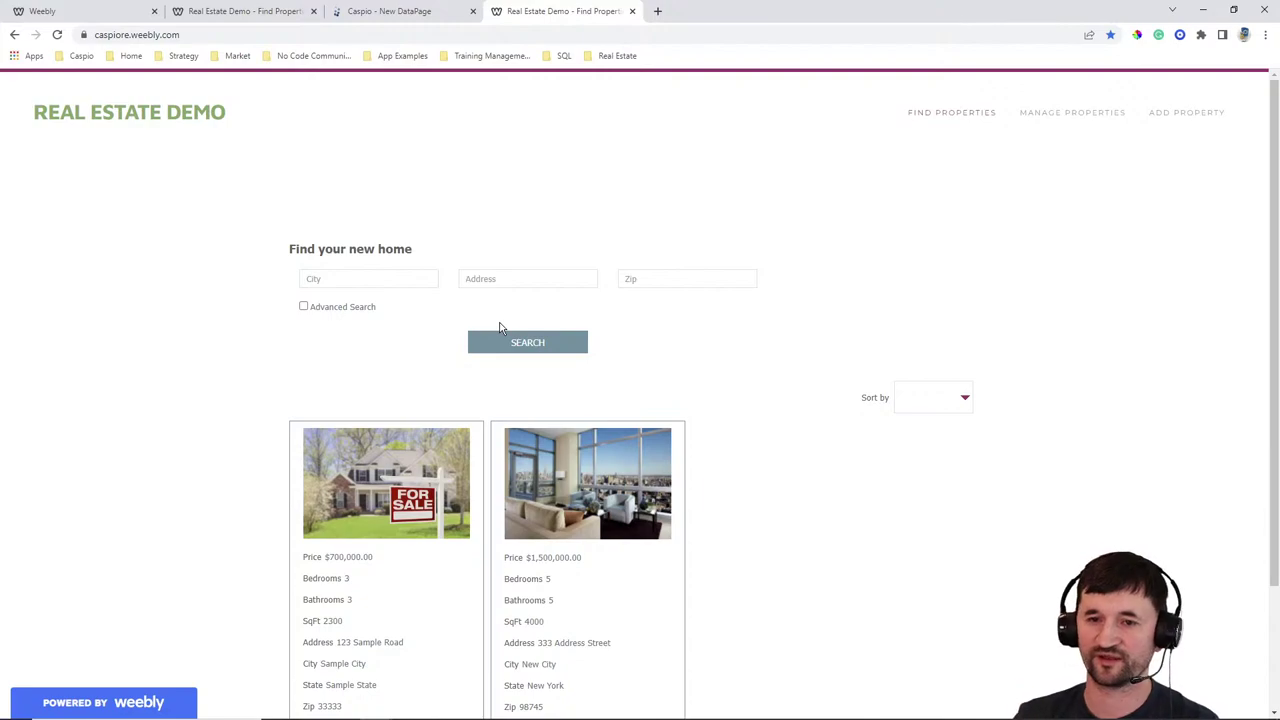
{"action": "left_click", "coordinate": [410, 14]}
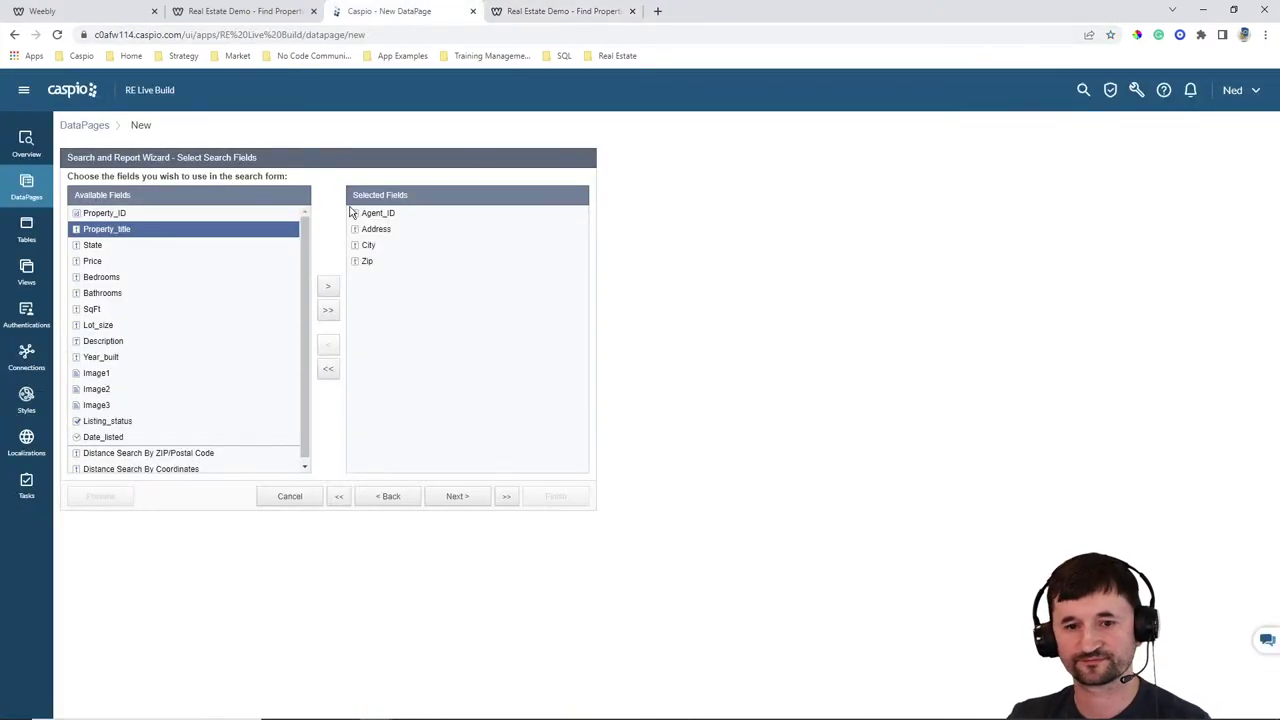
{"action": "left_click", "coordinate": [458, 497]}
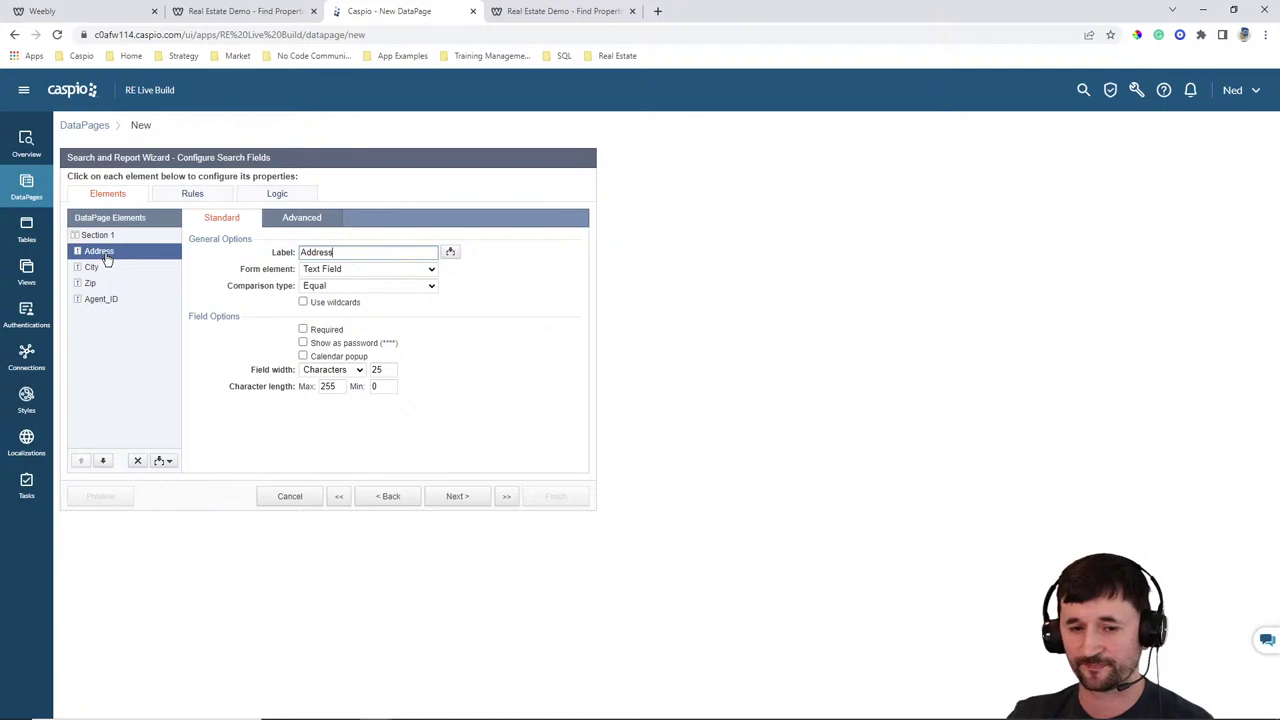
Make Address an AutoComplete field that matches with Contains
{"action": "left_click", "coordinate": [340, 269]}
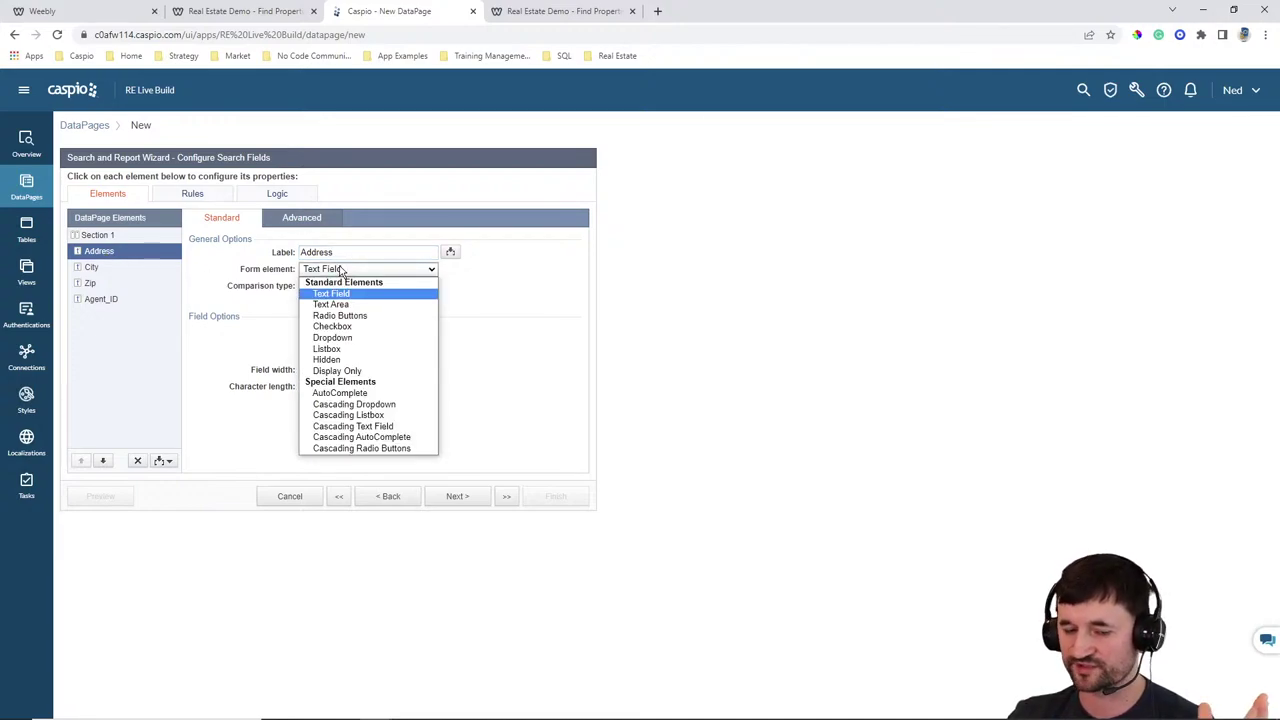
{"action": "left_click", "coordinate": [340, 393]}
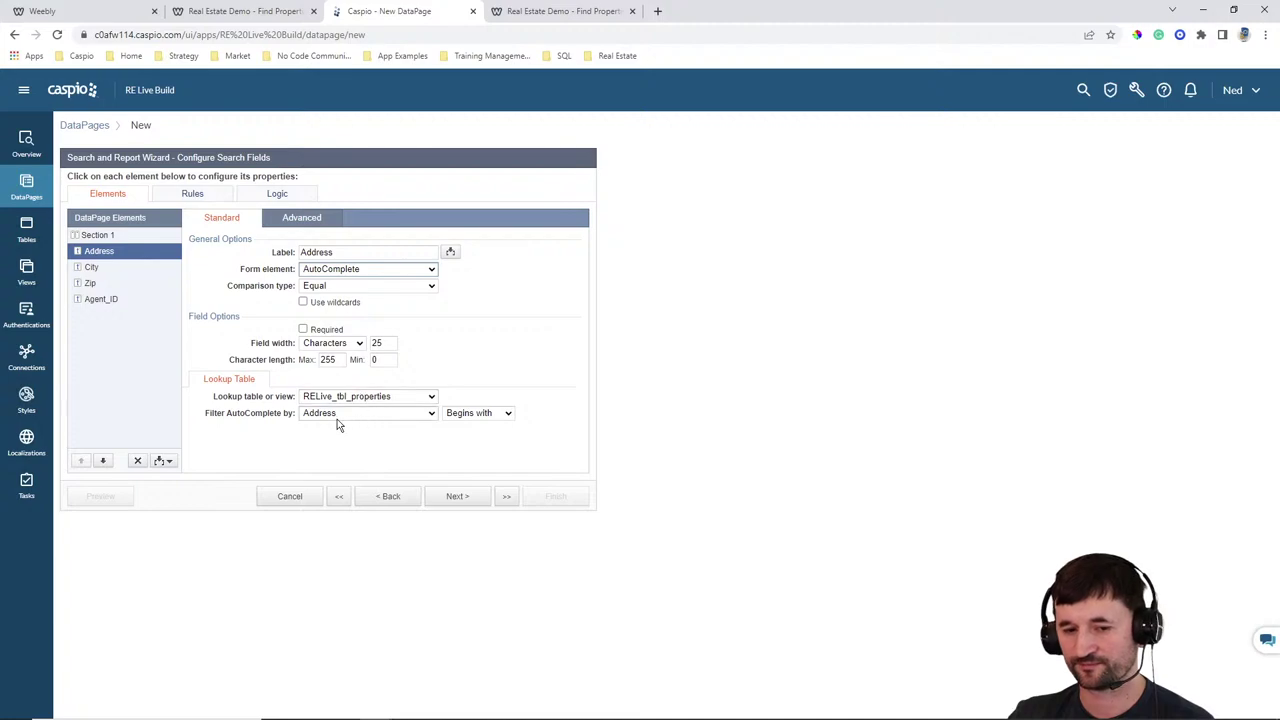
{"action": "left_click", "coordinate": [478, 413]}
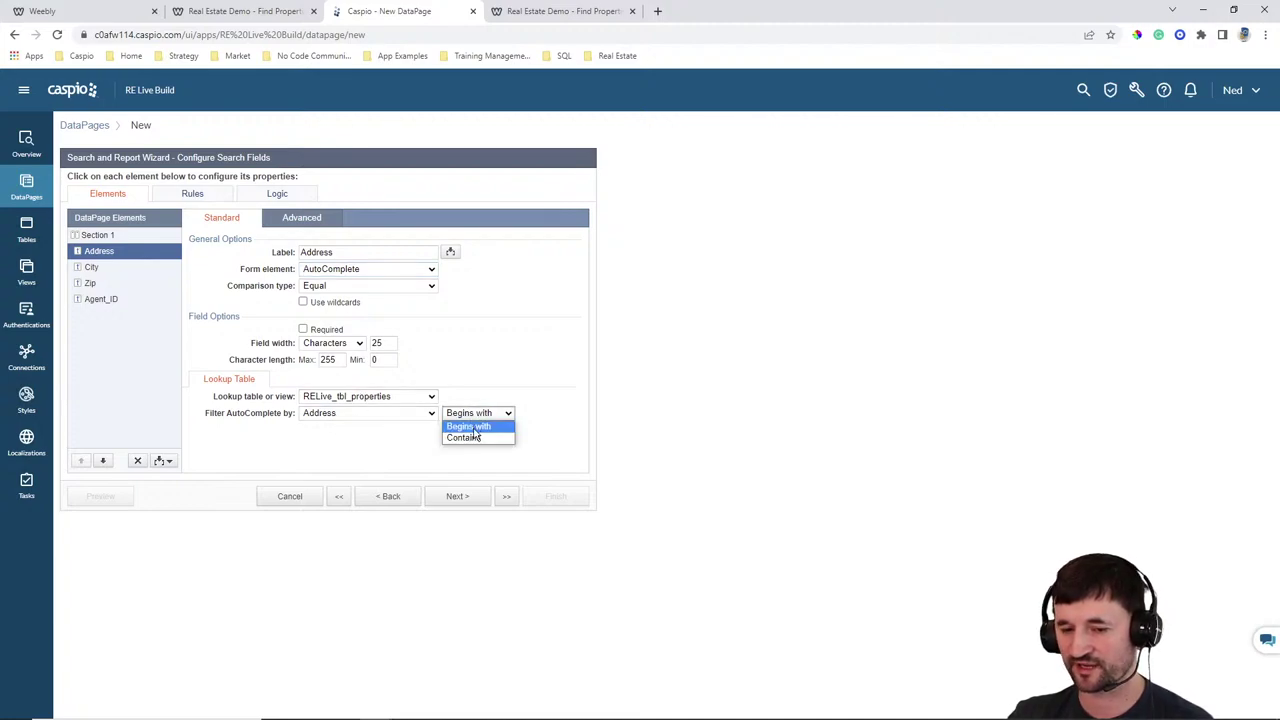
{"action": "left_click", "coordinate": [478, 430]}
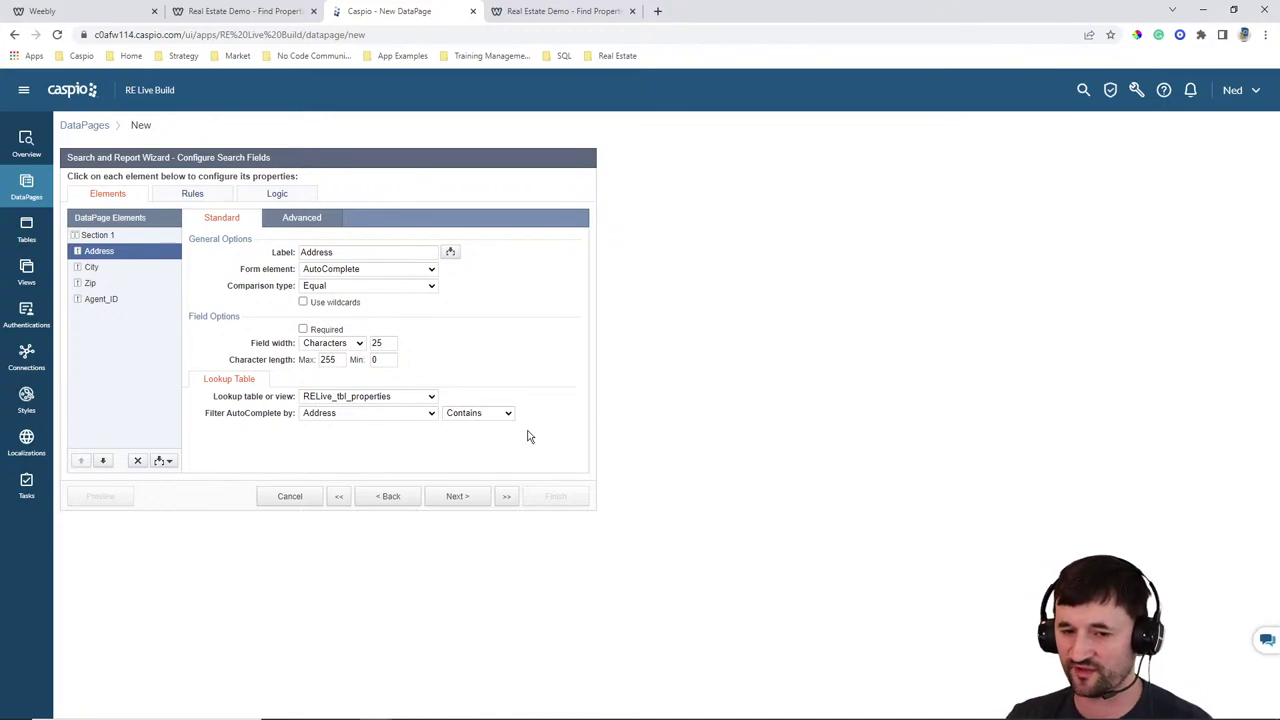
Give City and Zip the same AutoComplete setup with Contains matching
{"action": "left_click", "coordinate": [91, 267]}
{"action": "left_click", "coordinate": [326, 270]}
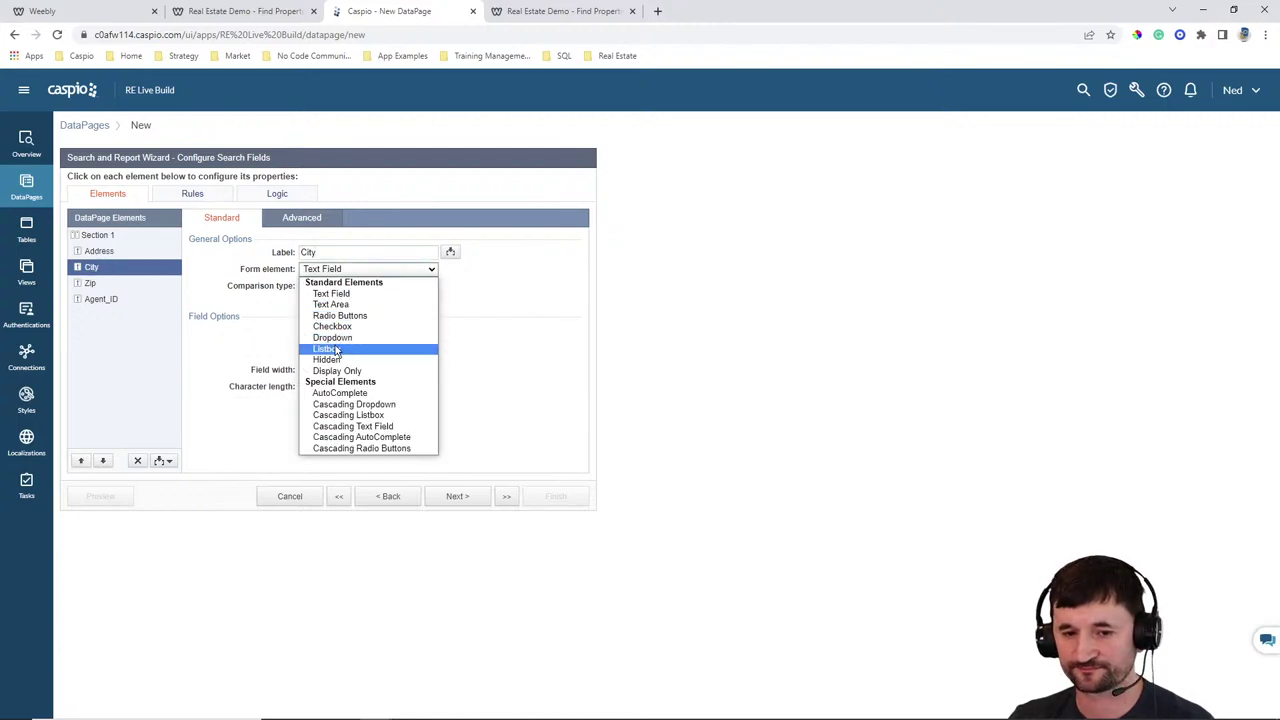
{"action": "left_click", "coordinate": [340, 393]}
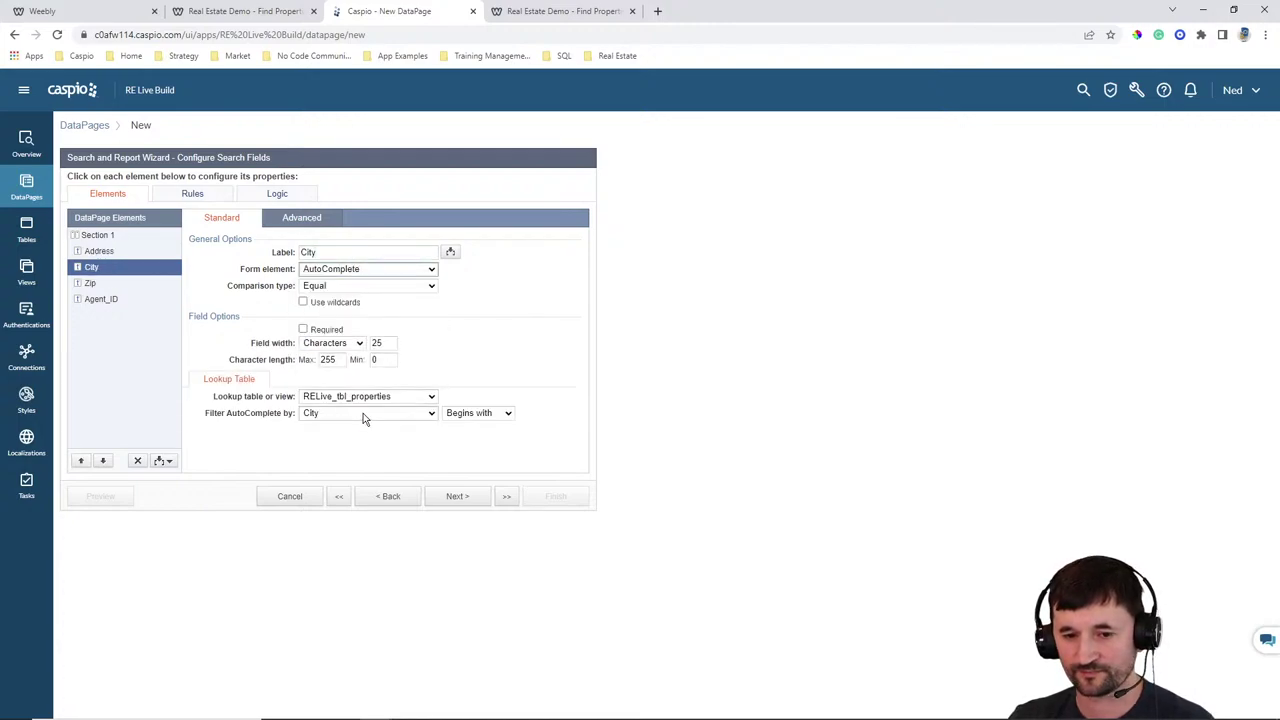
{"action": "left_click", "coordinate": [460, 414]}
{"action": "left_click", "coordinate": [458, 436]}
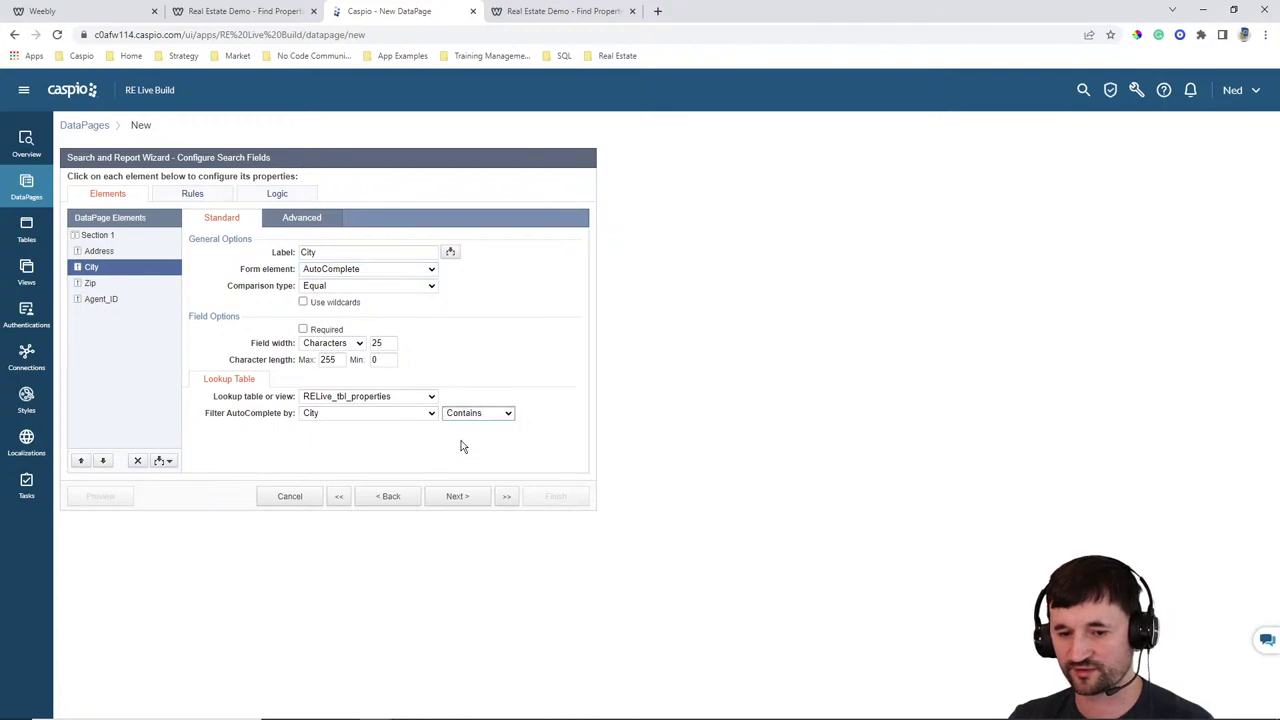
{"action": "left_click", "coordinate": [110, 285]}
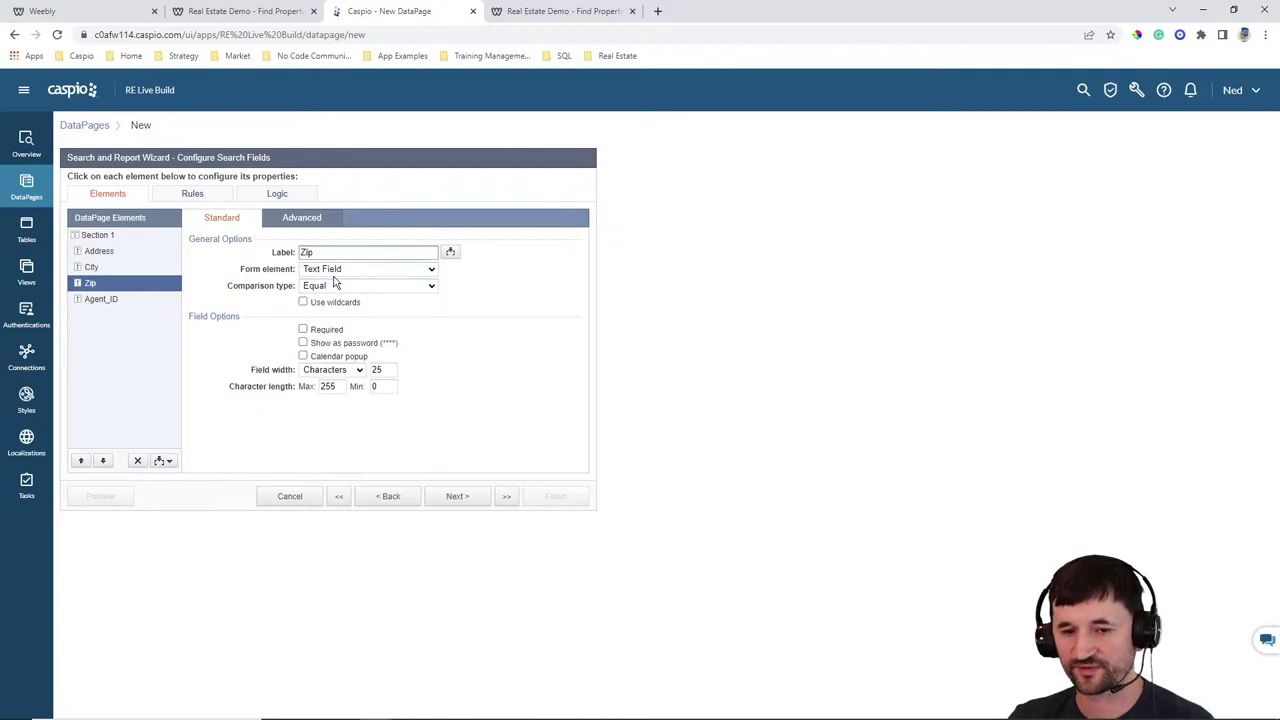
{"action": "left_click", "coordinate": [368, 269]}
{"action": "left_click", "coordinate": [340, 393]}
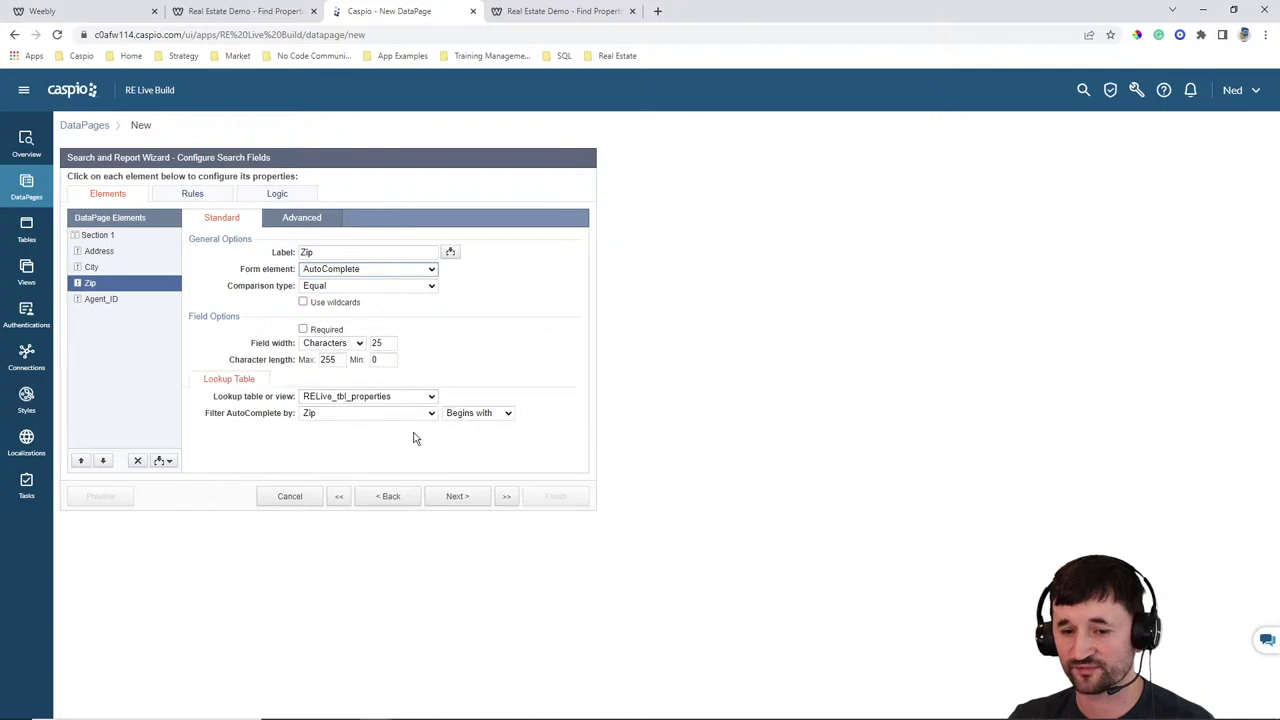
{"action": "left_click", "coordinate": [470, 413]}
{"action": "left_click", "coordinate": [458, 434]}
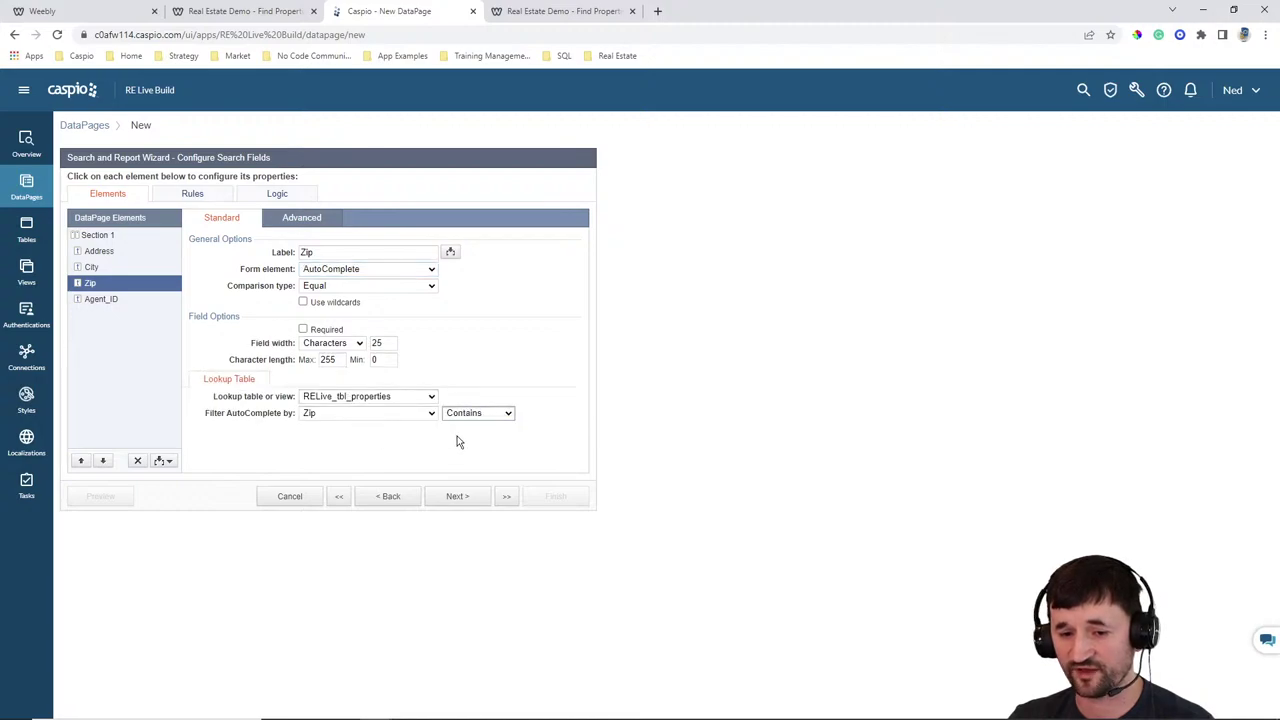
{"action": "left_click", "coordinate": [110, 300]}
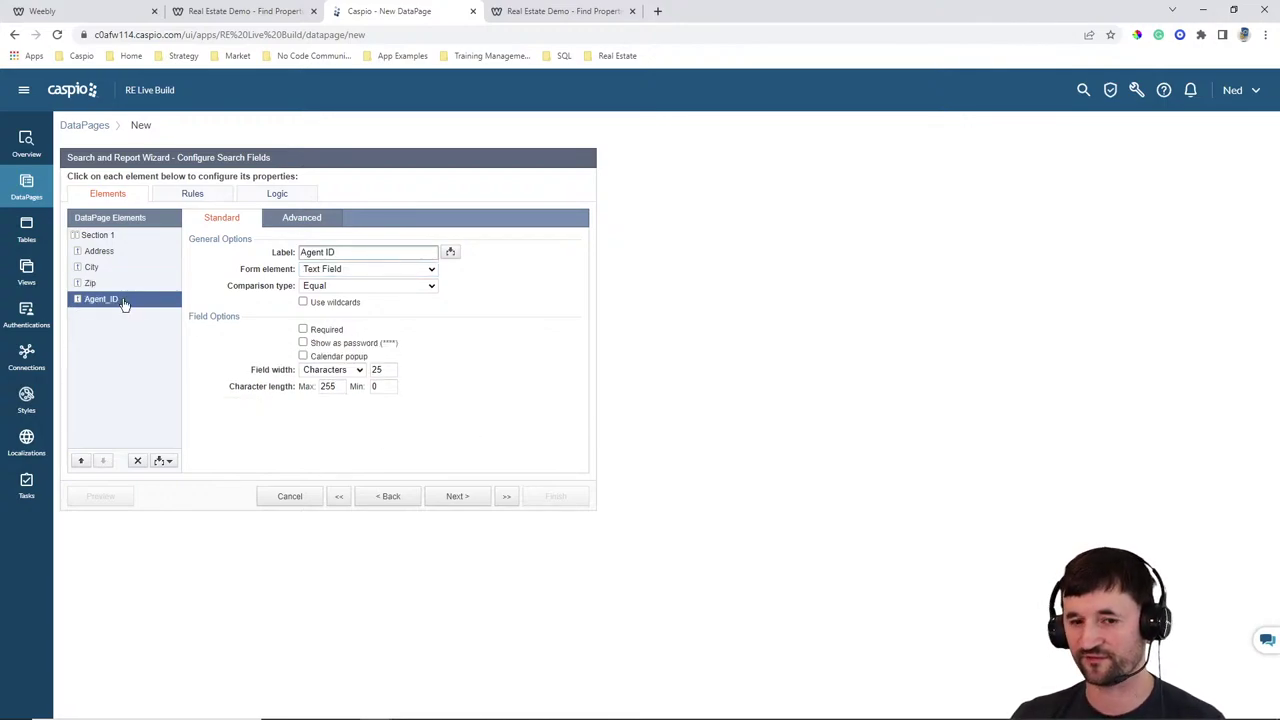
Add a Virtual1 field labelled Advanced as a checkbox with display text 'Advanced Search'
{"action": "left_click", "coordinate": [164, 466]}
{"action": "left_click", "coordinate": [140, 520]}
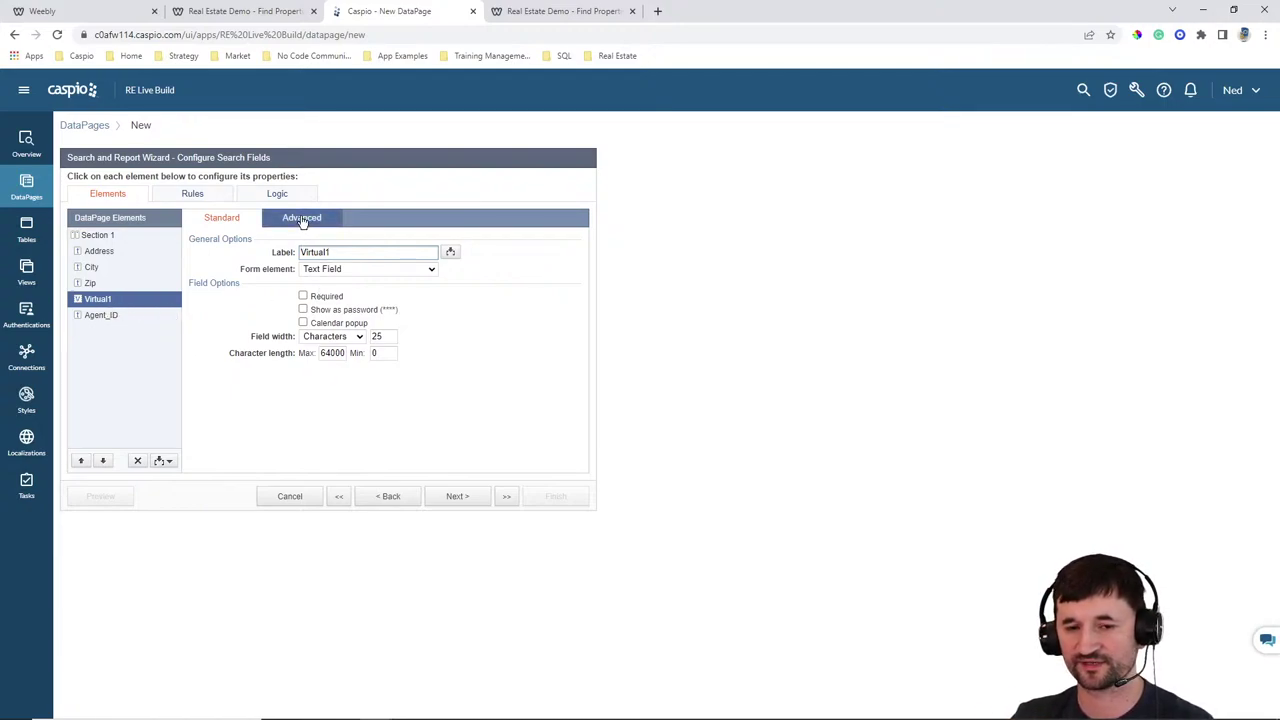
{"action": "double_click", "coordinate": [353, 252]}
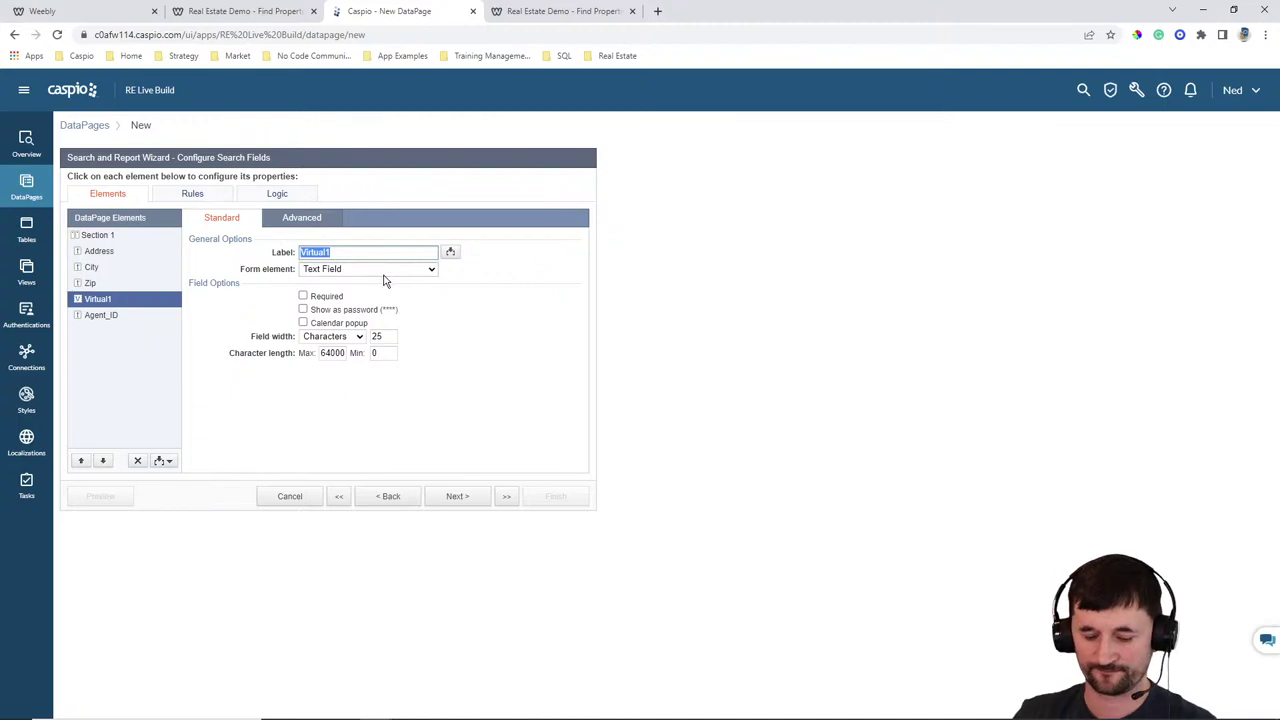
{"action": "type", "text": "Advanced"}
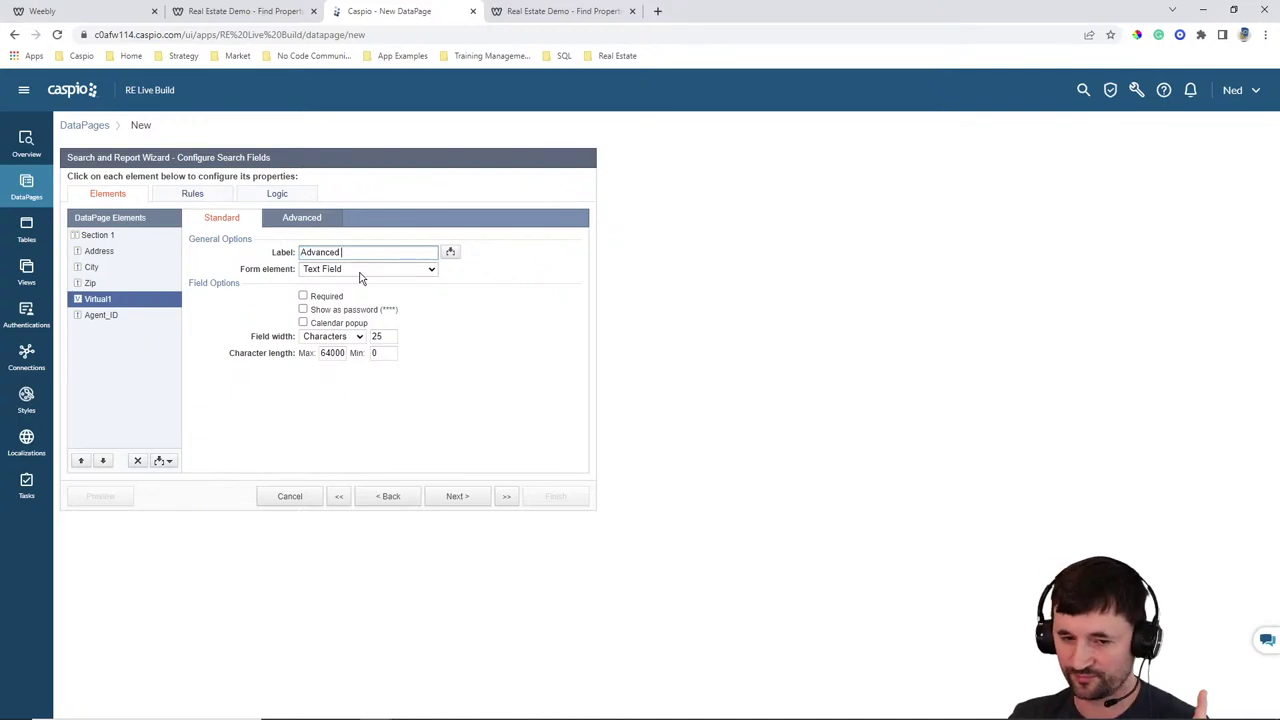
{"action": "left_click", "coordinate": [362, 270]}
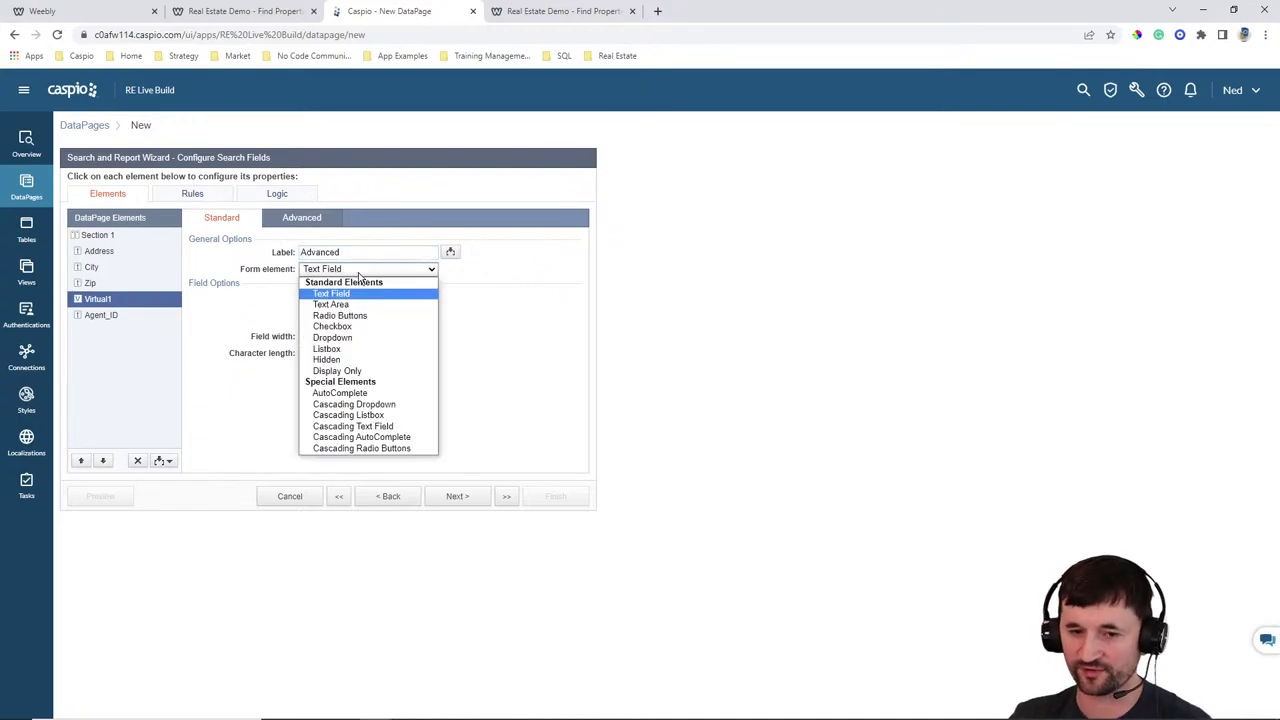
{"action": "left_click", "coordinate": [343, 326]}
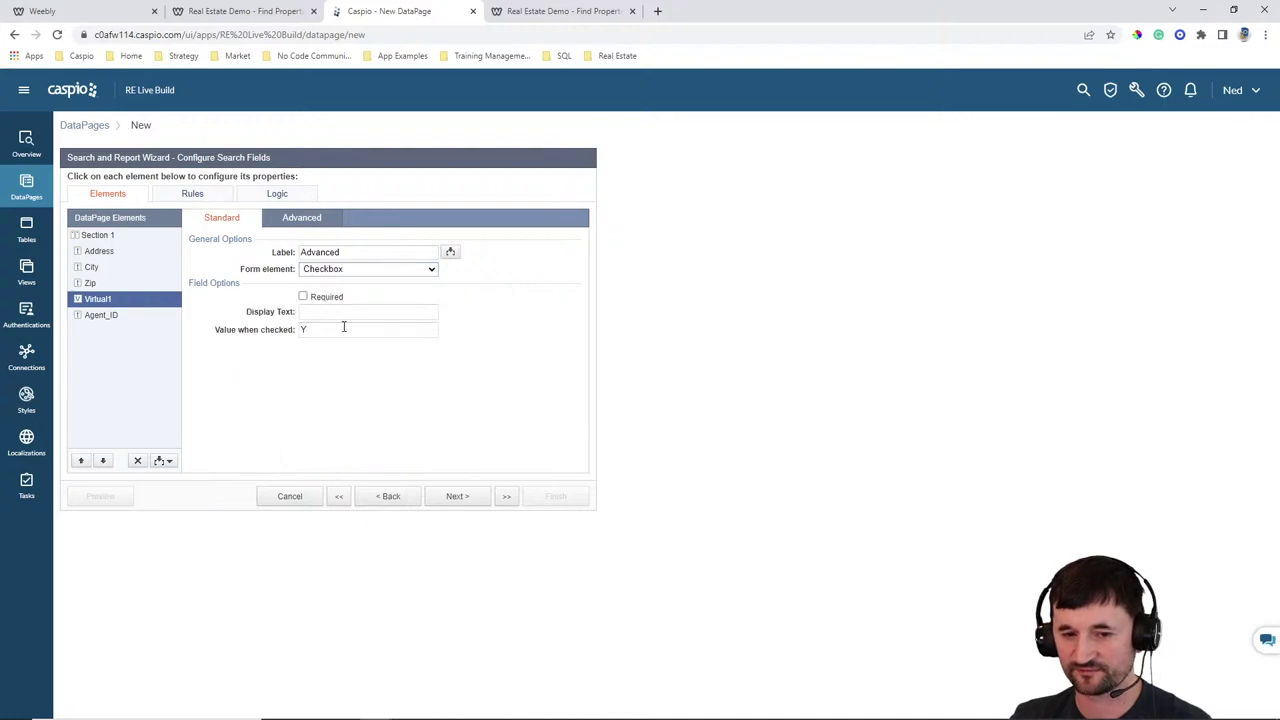
{"action": "left_click", "coordinate": [342, 312]}
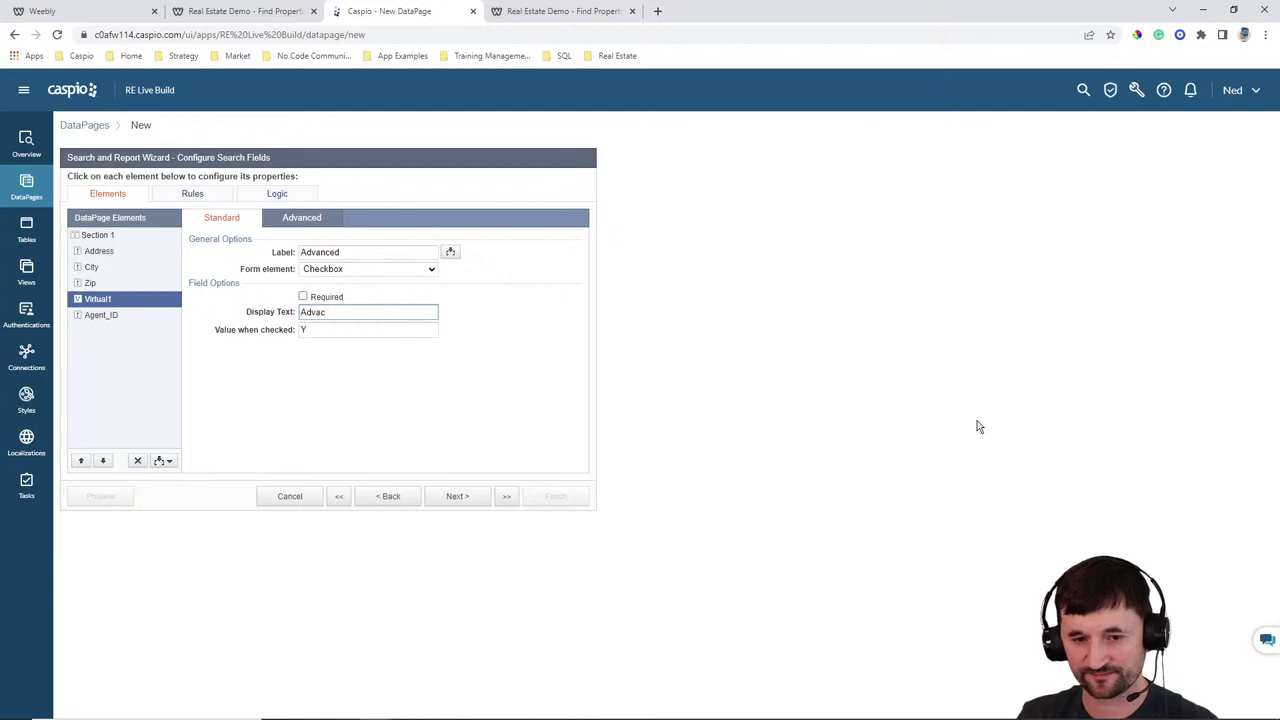
{"action": "type", "text": "Advanced Search"}
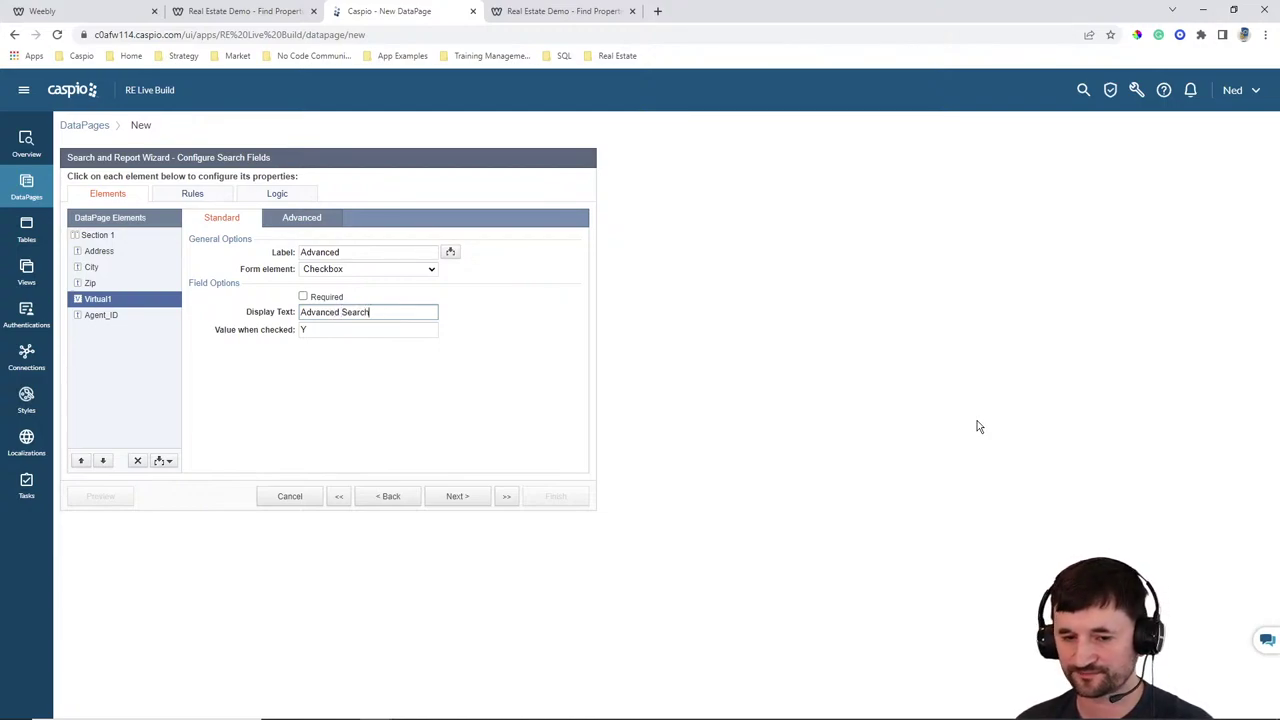
Set the Virtual1 checkbox's label position to No Label
{"action": "left_click", "coordinate": [302, 217]}
{"action": "left_click", "coordinate": [330, 297]}
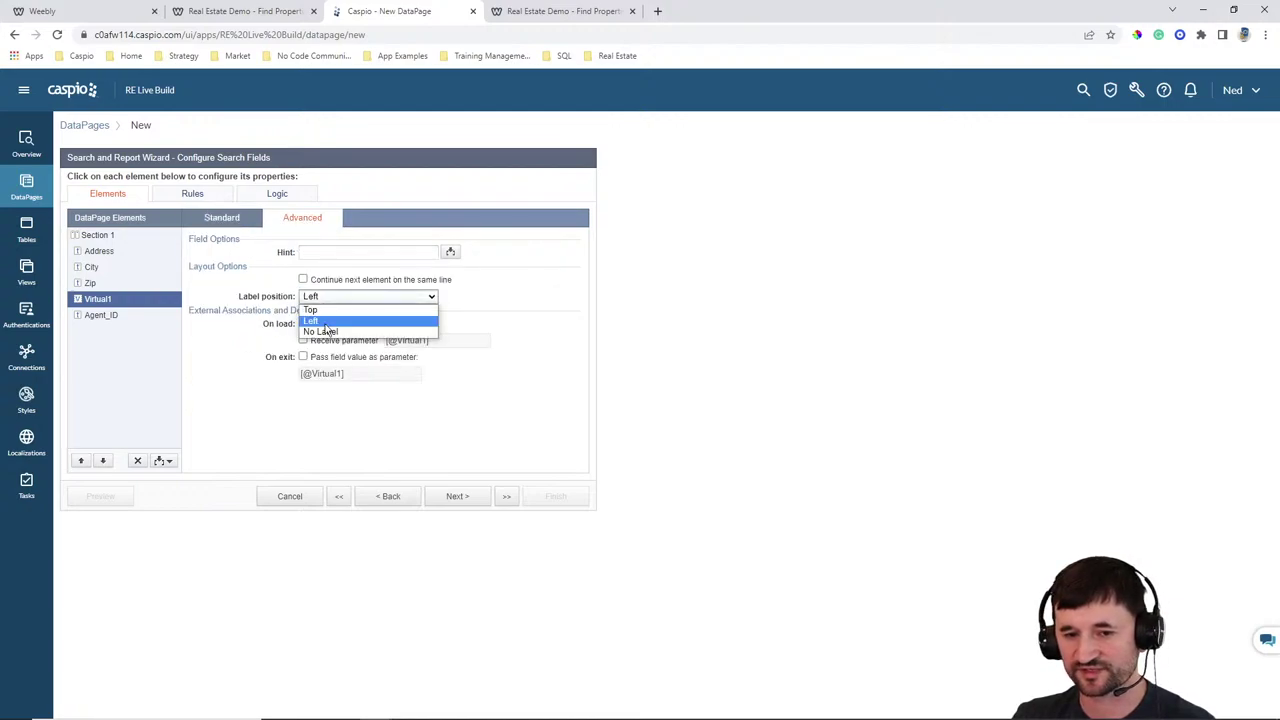
{"action": "left_click", "coordinate": [328, 331]}
{"action": "left_click", "coordinate": [245, 220]}
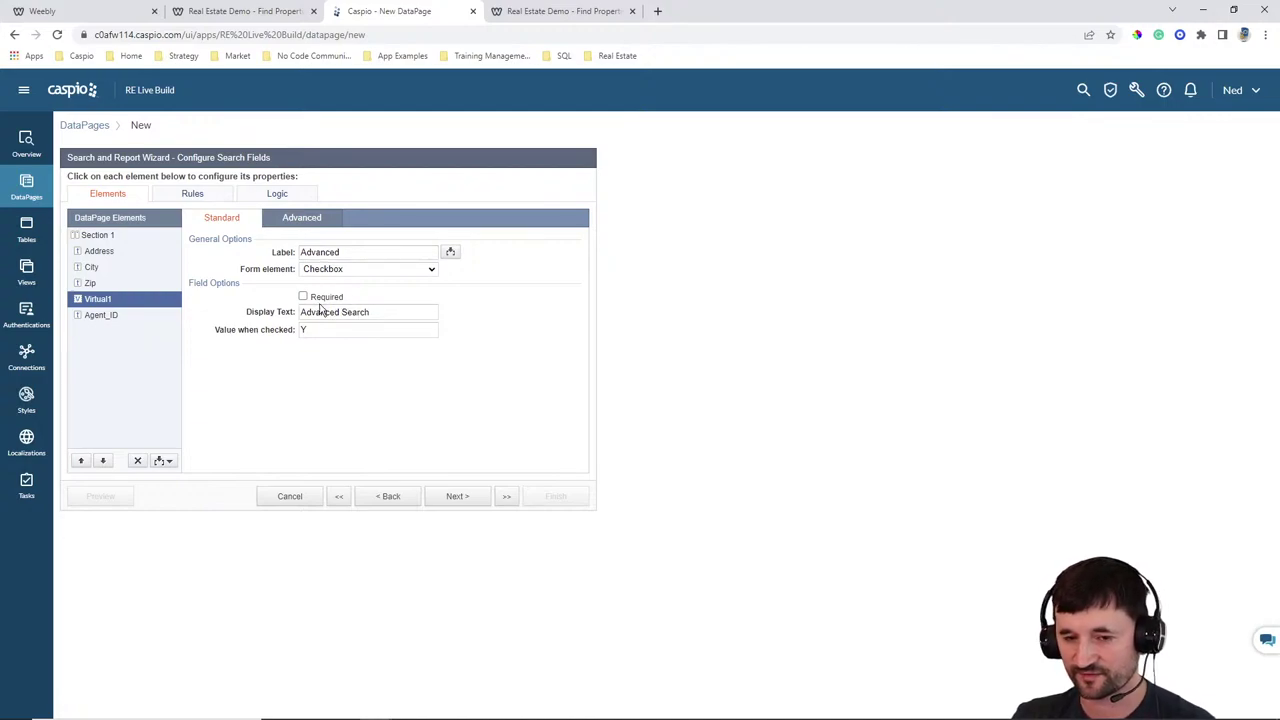
Relabel Agent_ID as Agent Name and make it an AutoComplete field
{"action": "left_click", "coordinate": [131, 316]}
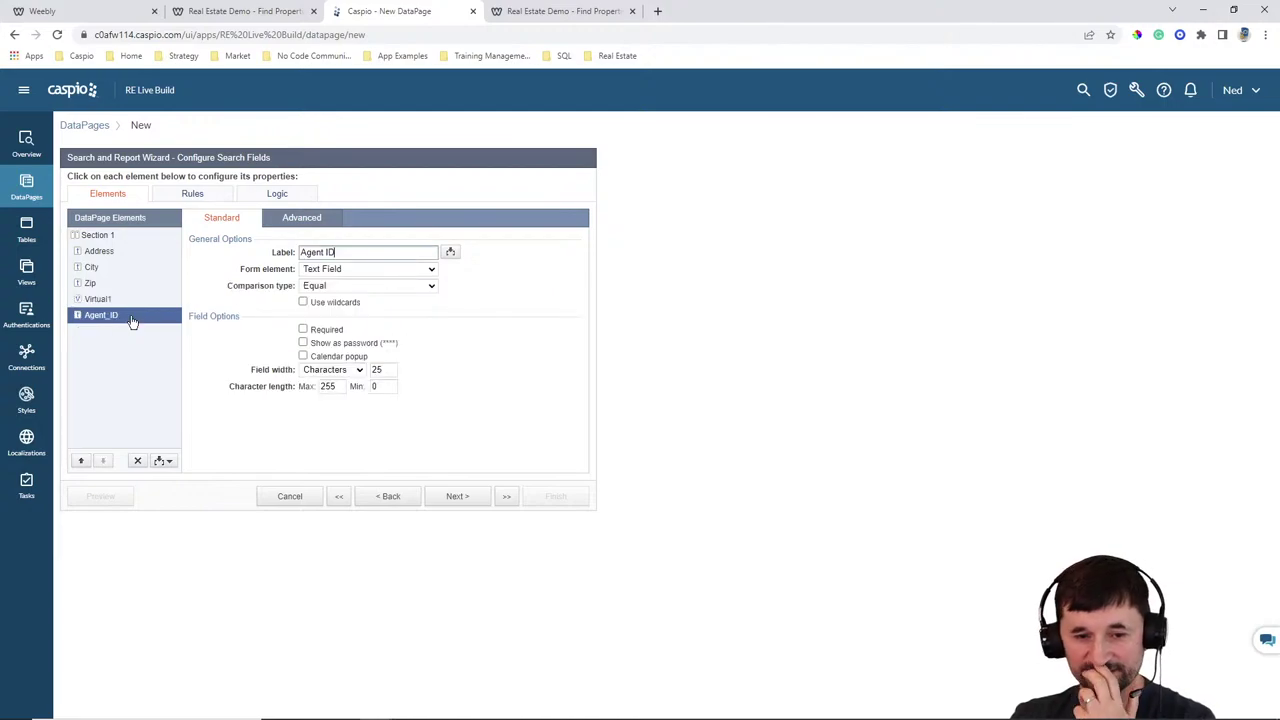
{"action": "key", "text": "BackSpace"}
{"action": "key", "text": "BackSpace"}
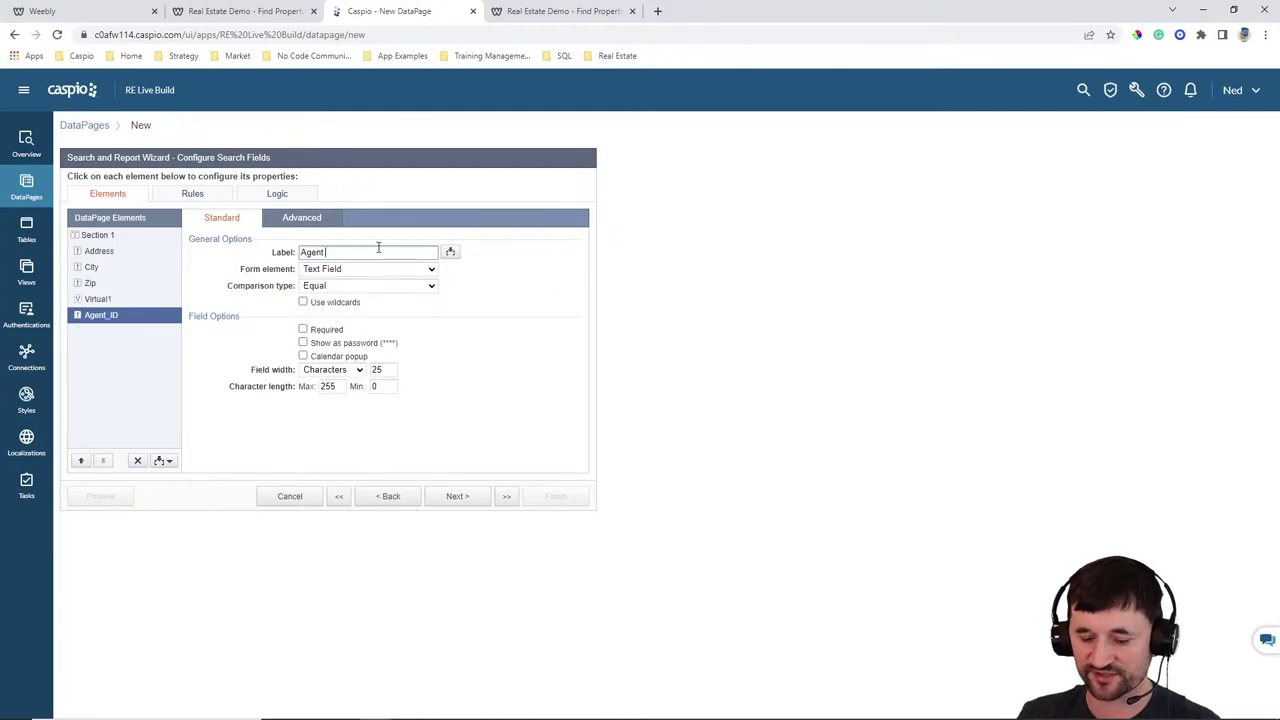
{"action": "left_click", "coordinate": [360, 270]}
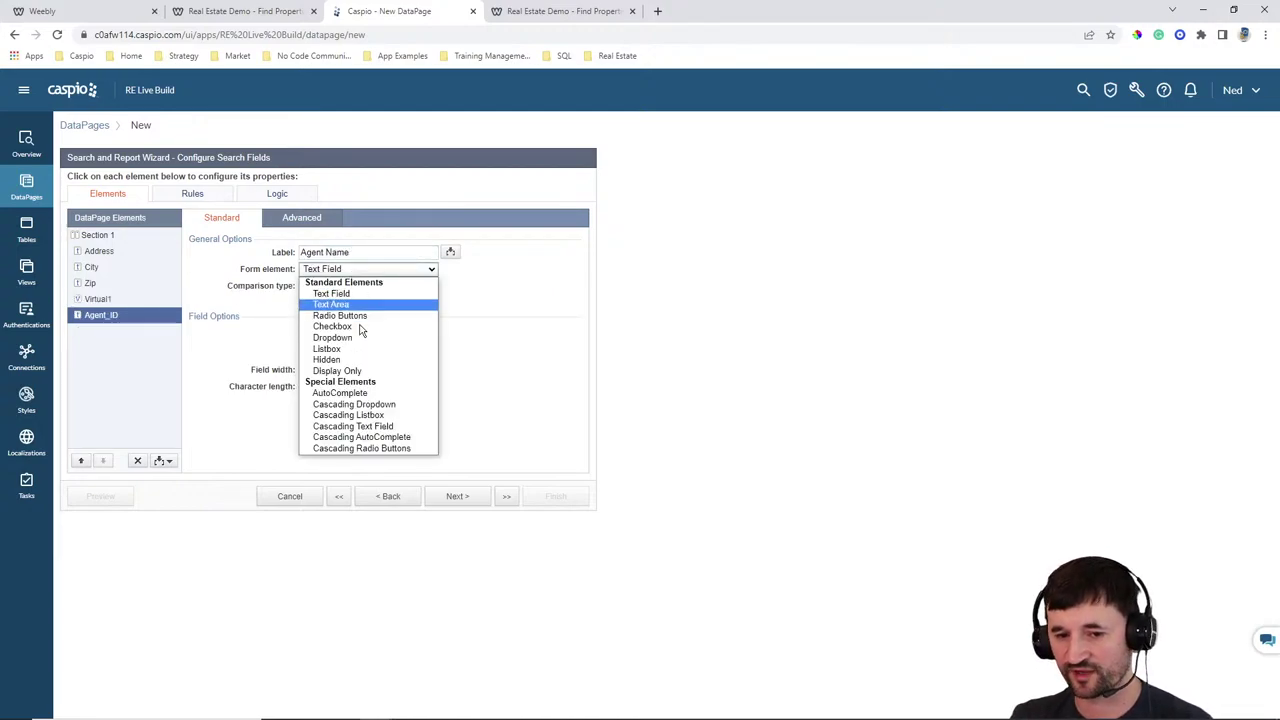
{"action": "left_click", "coordinate": [362, 394]}
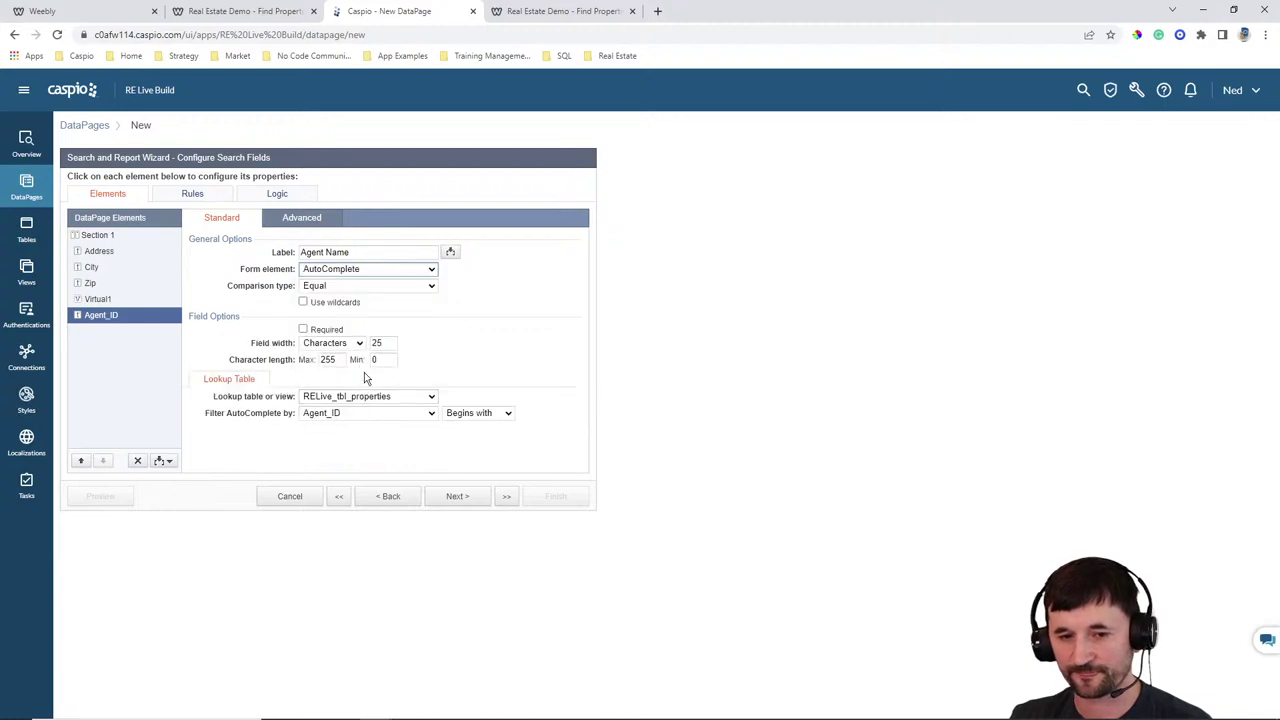
Have Agent Name suggest FirstName values from RELive_tbl_agents with Contains matching
{"action": "left_click", "coordinate": [368, 398]}
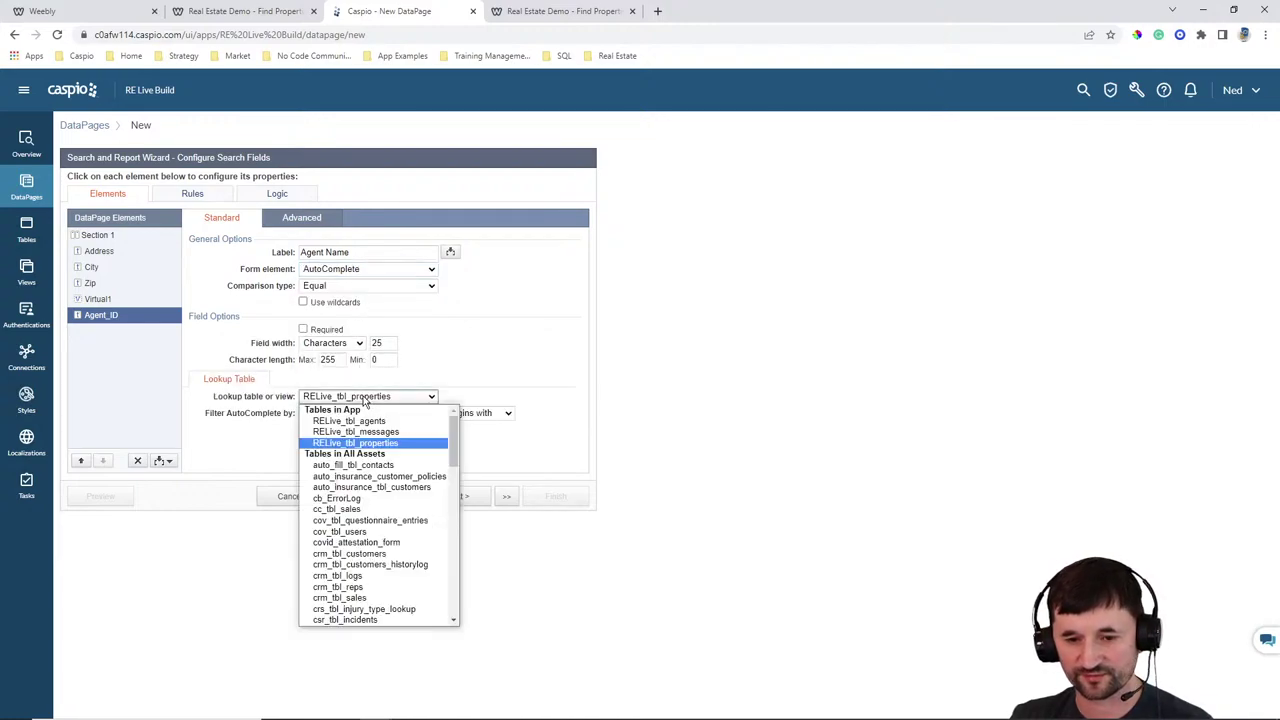
{"action": "left_click", "coordinate": [361, 426]}
{"action": "left_click", "coordinate": [353, 414]}
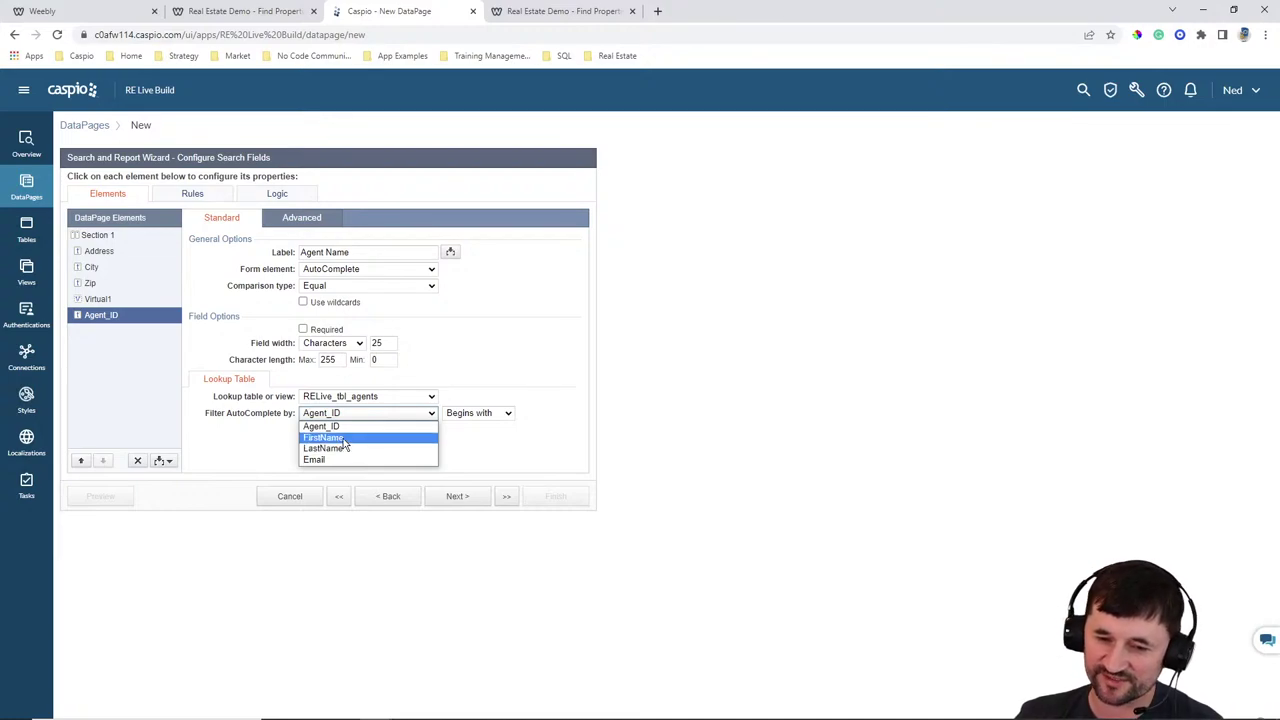
{"action": "left_click", "coordinate": [345, 438]}
{"action": "left_click", "coordinate": [346, 417]}
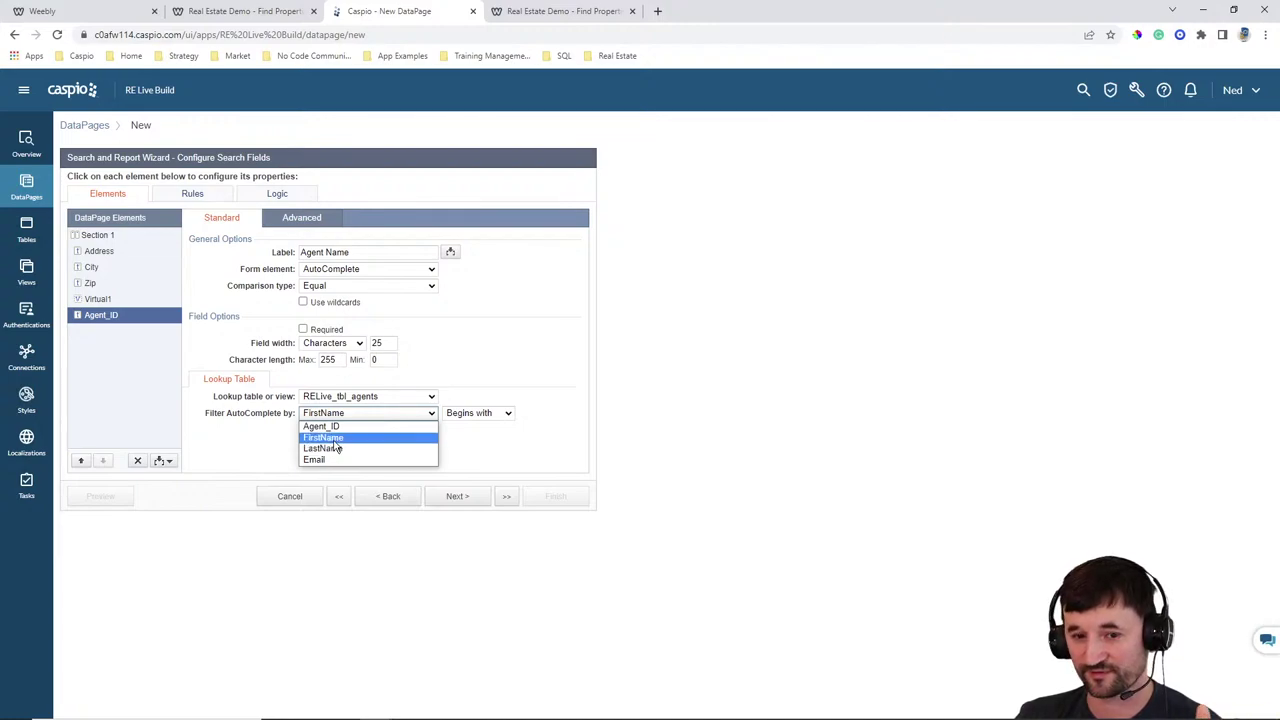
{"action": "left_click", "coordinate": [335, 438]}
{"action": "left_click", "coordinate": [468, 414]}
{"action": "left_click", "coordinate": [506, 436]}
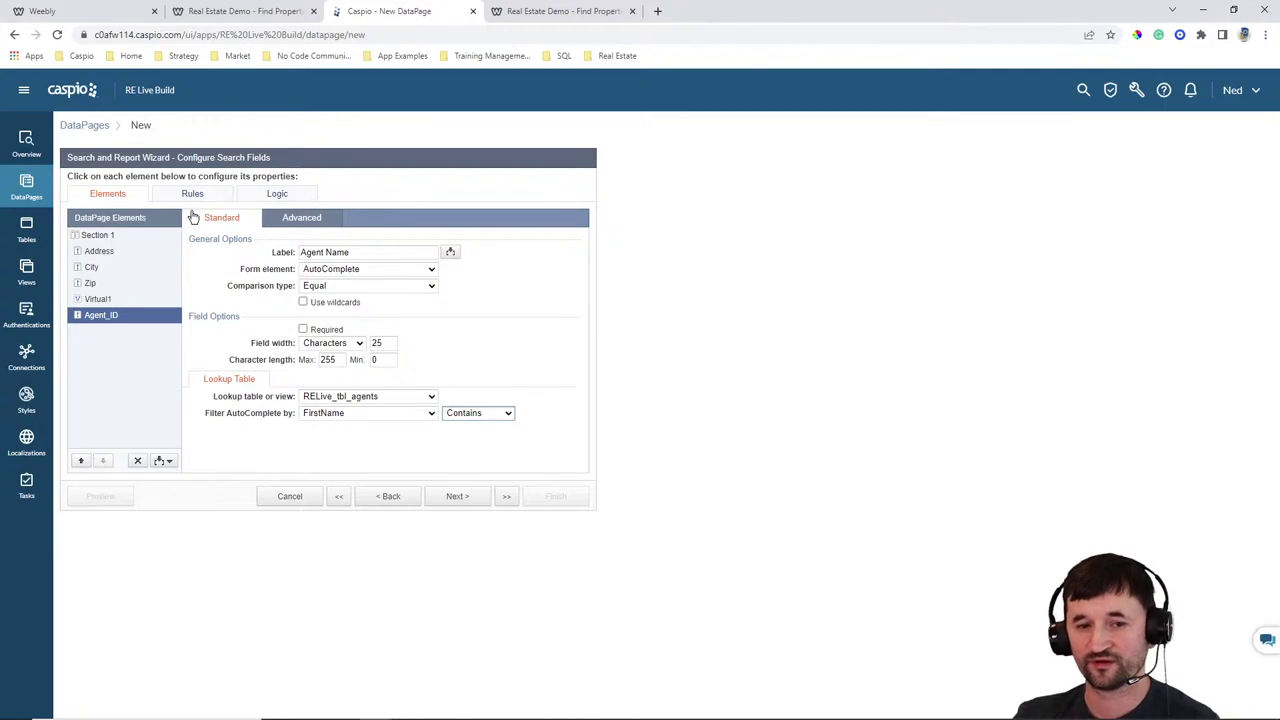
Create Rule 1 with the condition Virtual1 Is Not Checked
{"action": "left_click", "coordinate": [192, 193]}
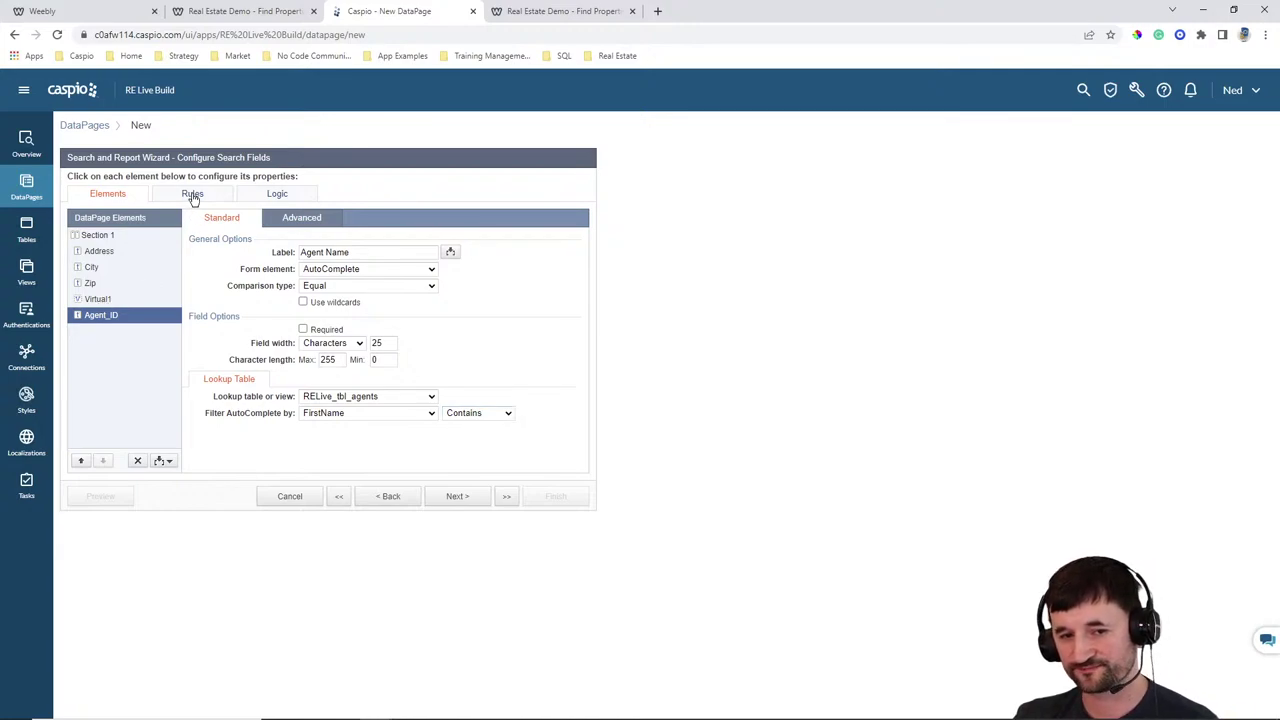
{"action": "left_click", "coordinate": [167, 461]}
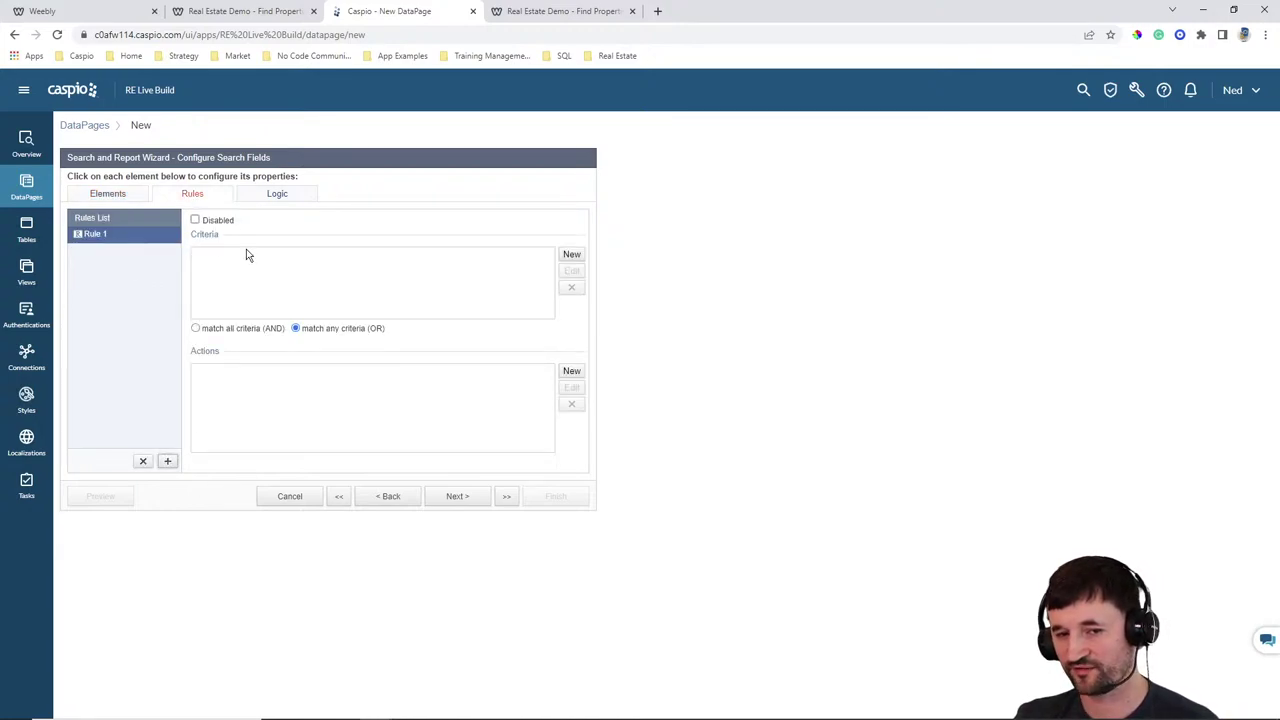
{"action": "left_click", "coordinate": [571, 255]}
{"action": "left_click", "coordinate": [628, 321]}
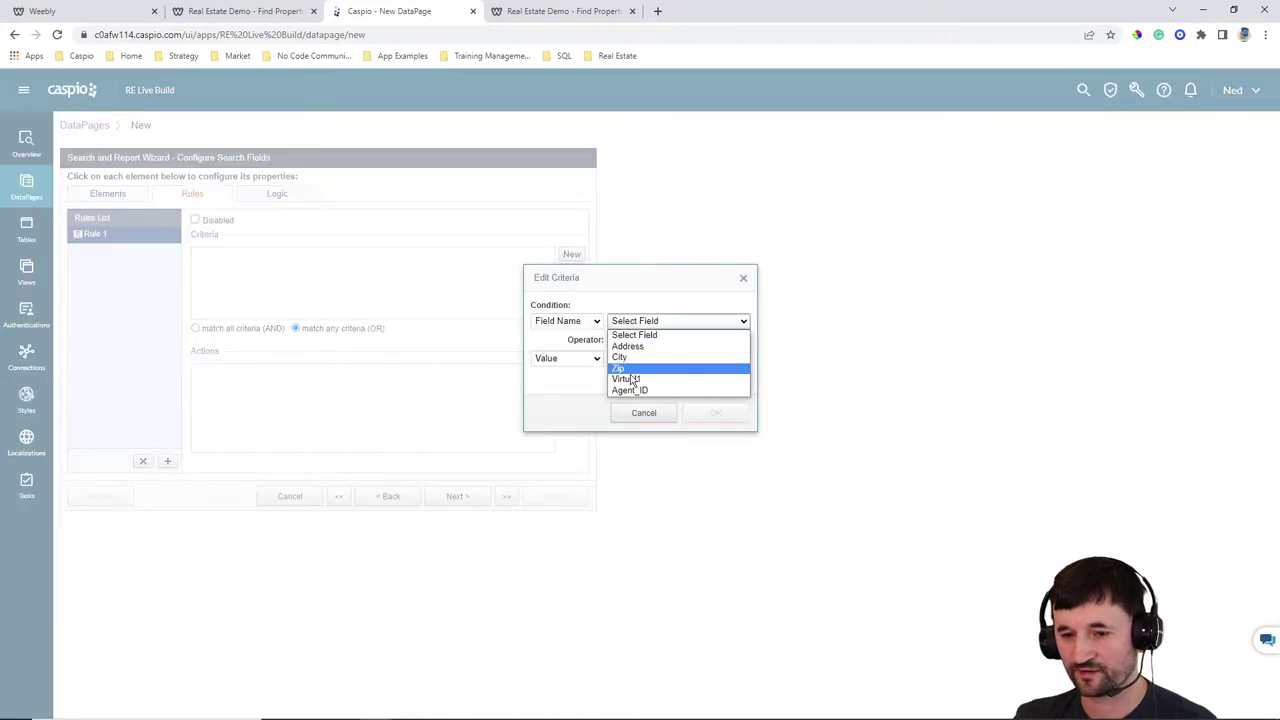
{"action": "left_click", "coordinate": [630, 380]}
{"action": "left_click", "coordinate": [645, 340]}
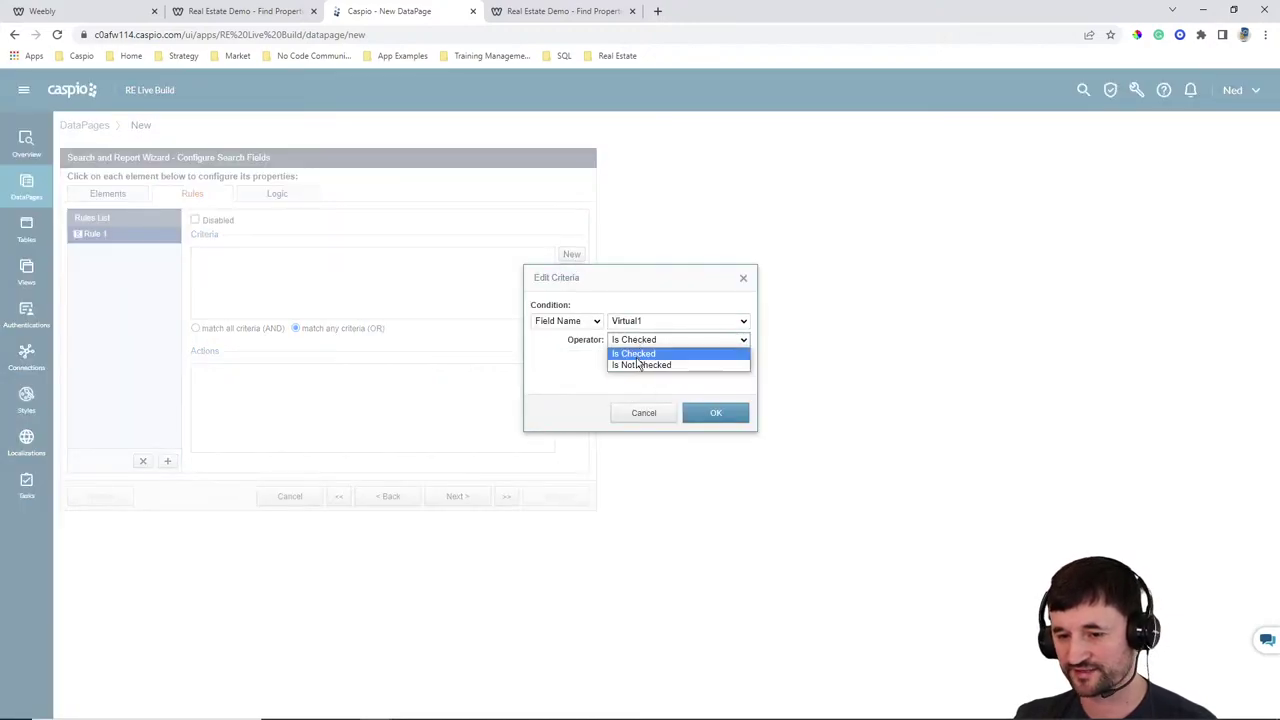
{"action": "left_click", "coordinate": [636, 364]}
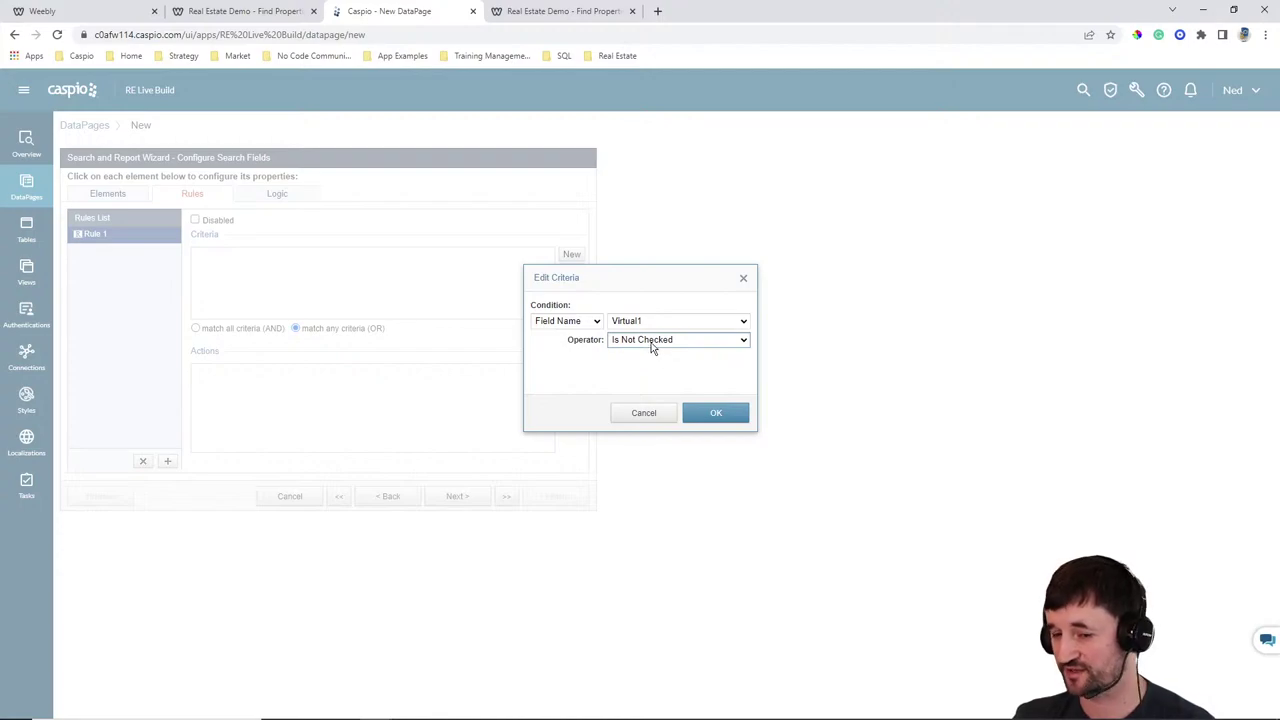
{"action": "left_click", "coordinate": [714, 412]}
Give Rule 1 the action Hide Agent_ID and confirm it
{"action": "left_click", "coordinate": [571, 371]}
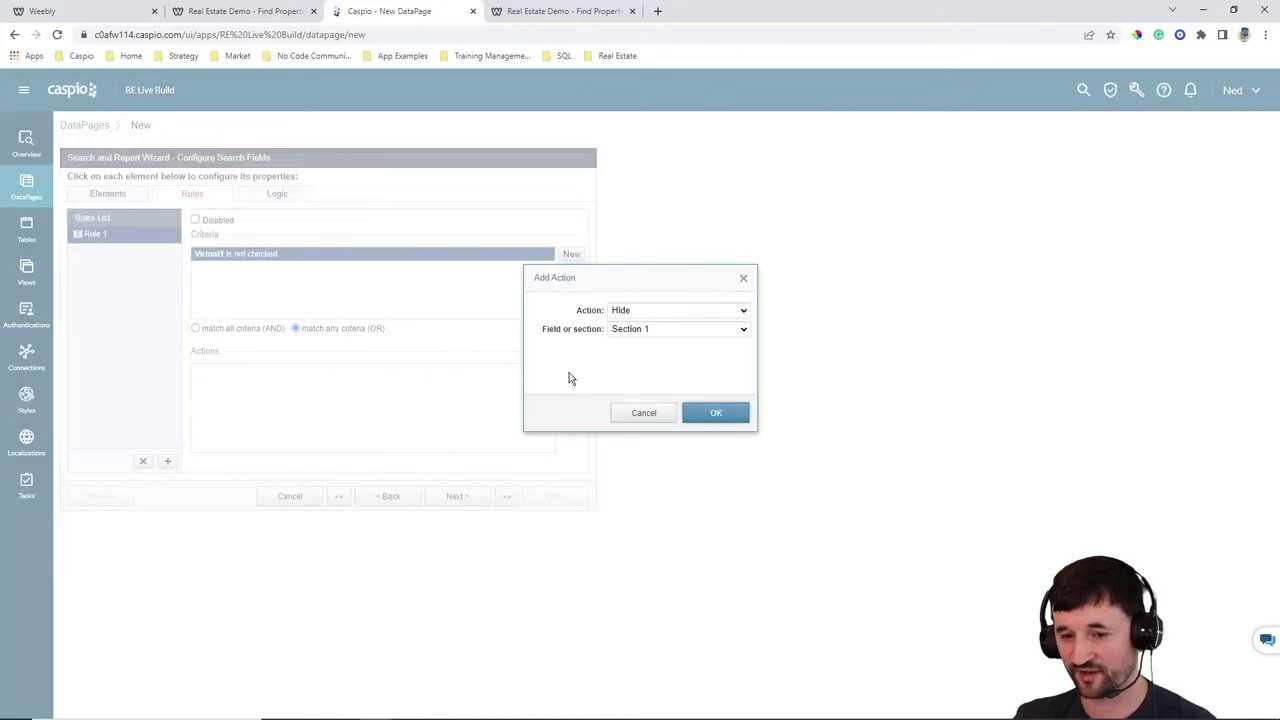
{"action": "left_click", "coordinate": [630, 329]}
{"action": "left_click", "coordinate": [632, 388]}
{"action": "left_click", "coordinate": [712, 413]}
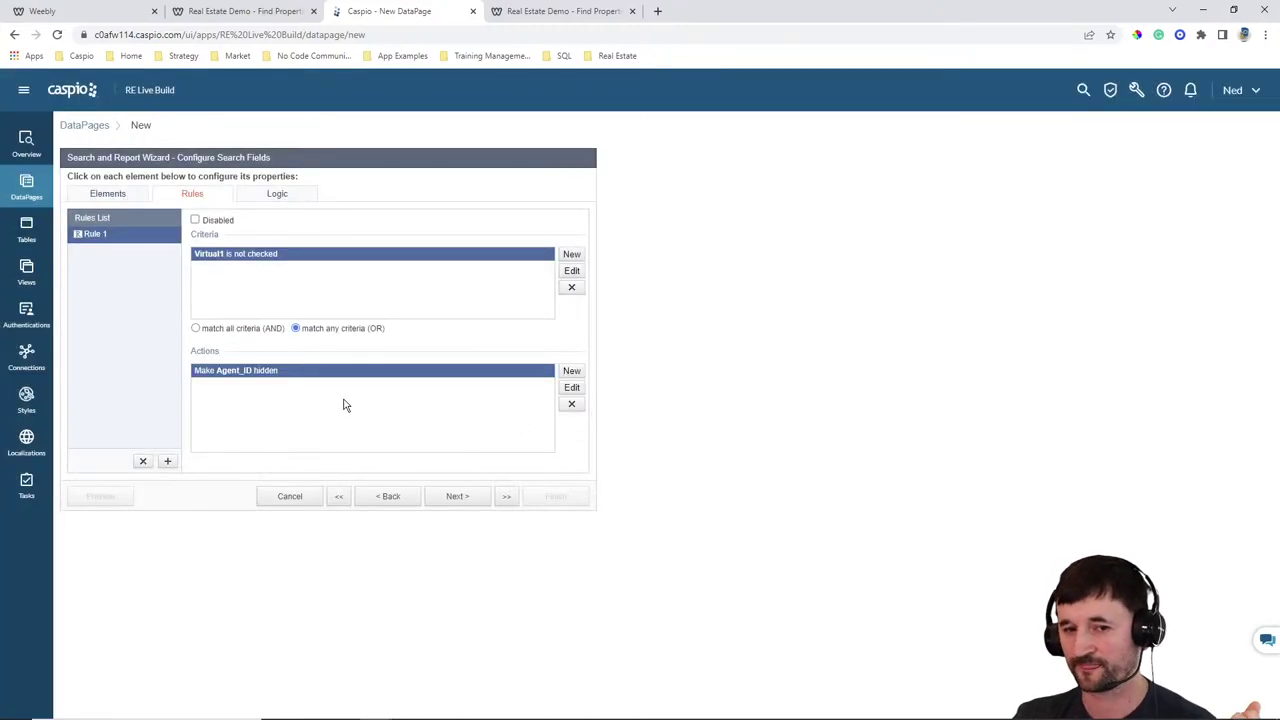
{"action": "left_click", "coordinate": [107, 194]}
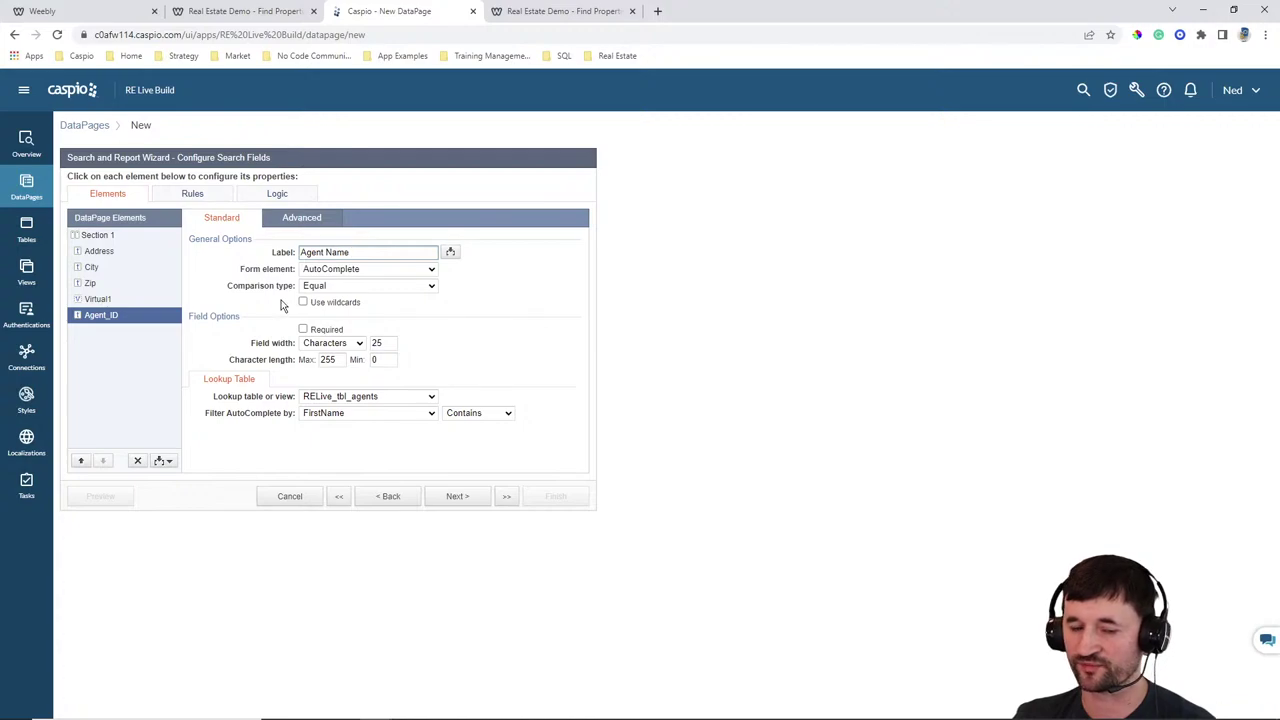
Keep the next field on Address's line and put Address's label on Top
{"action": "left_click", "coordinate": [112, 253]}
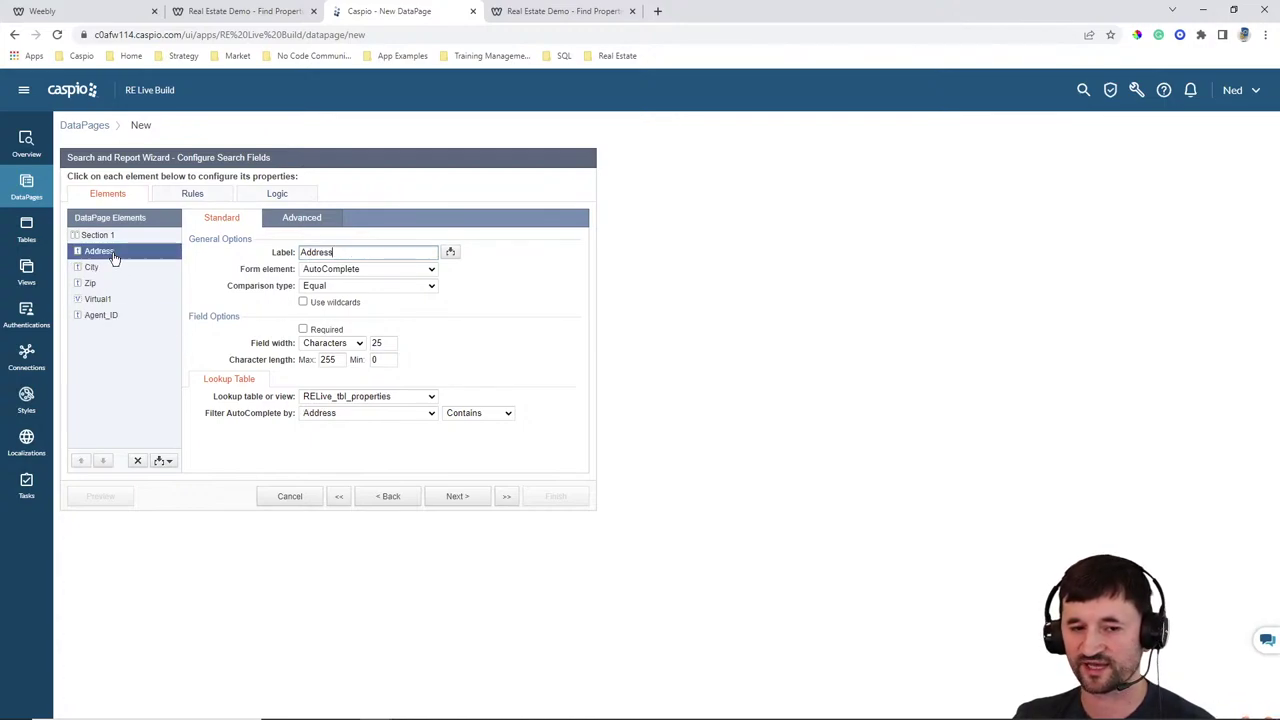
{"action": "left_click", "coordinate": [305, 220]}
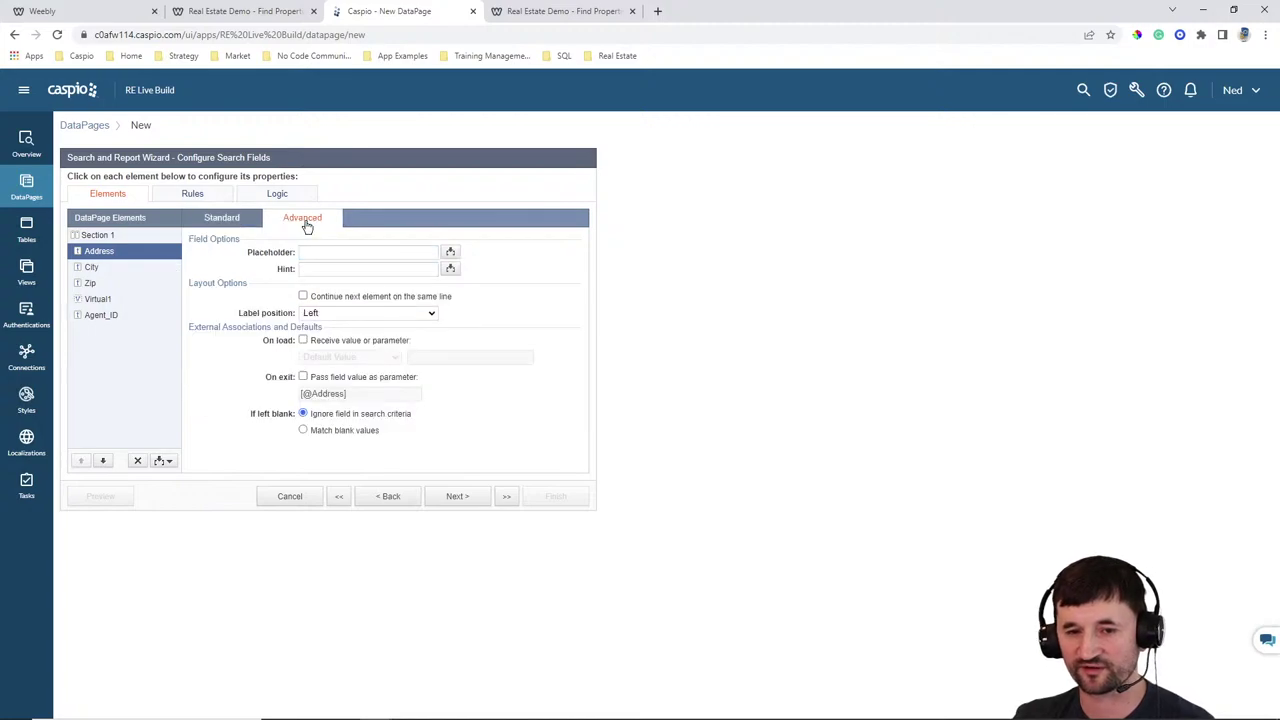
{"action": "left_click", "coordinate": [338, 297]}
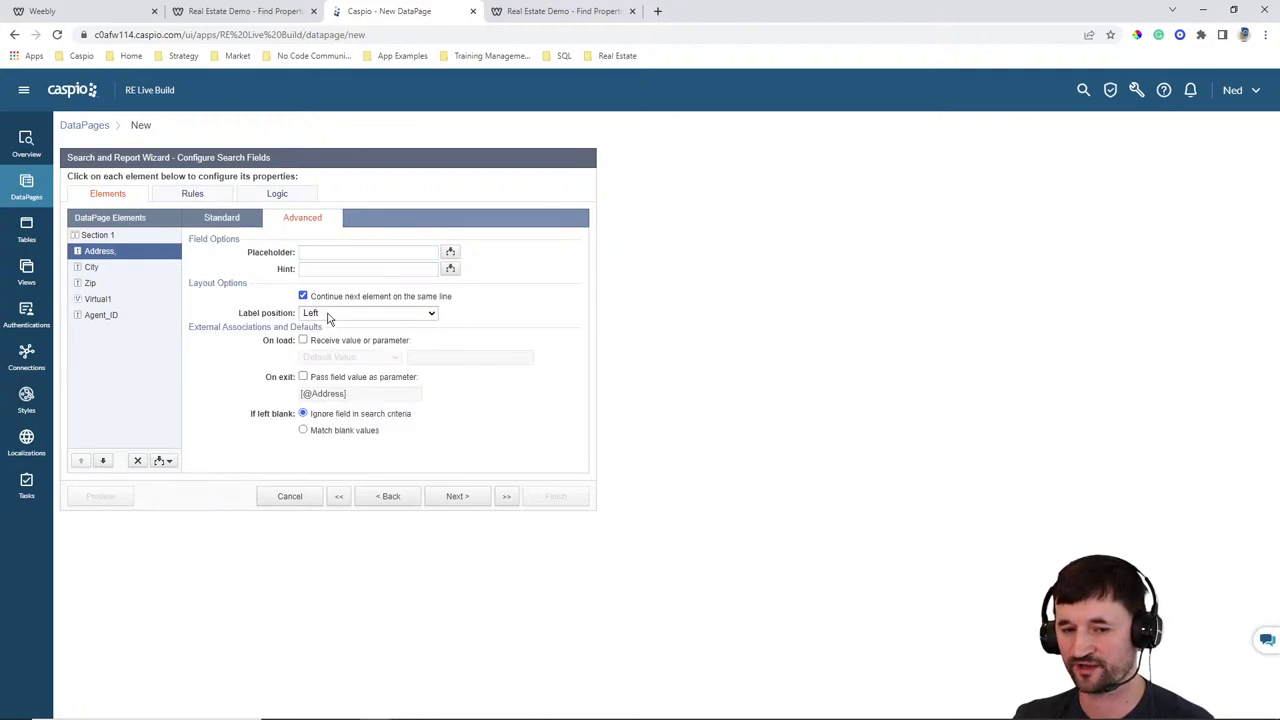
{"action": "left_click", "coordinate": [330, 313]}
{"action": "left_click", "coordinate": [330, 334]}
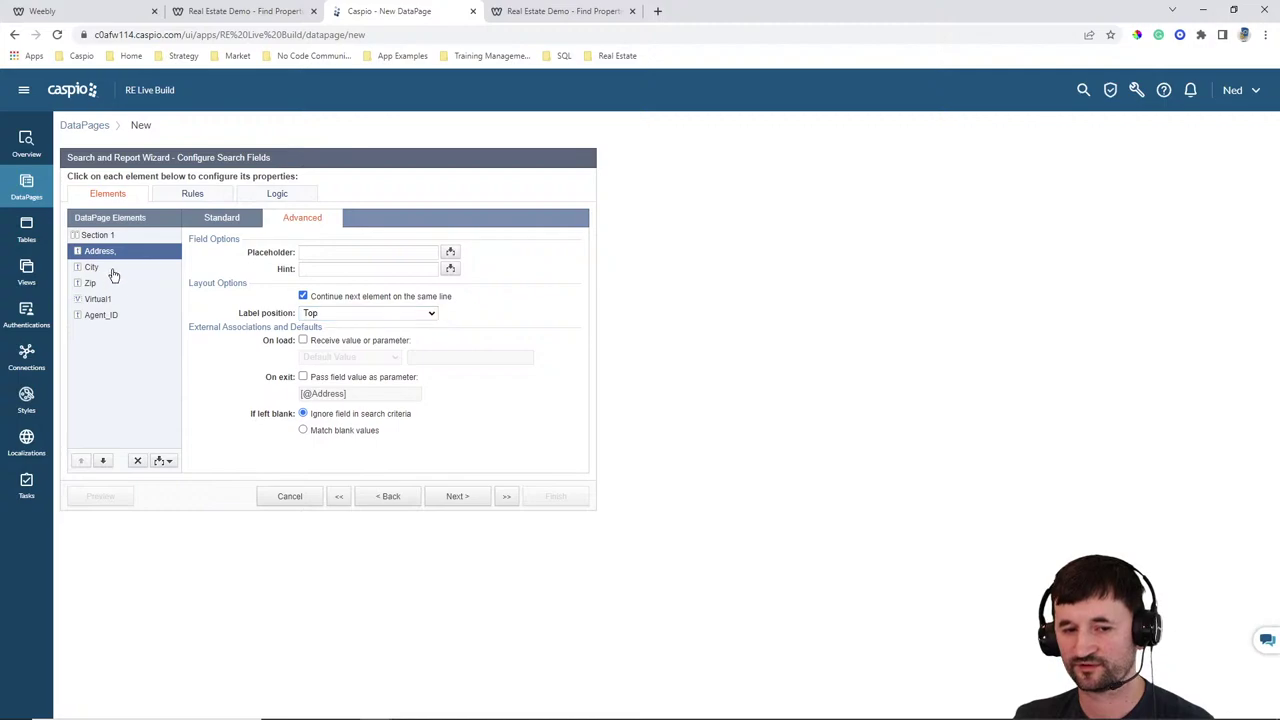
Keep City on the same line with its label on Top, and put Zip's label on Top
{"action": "left_click", "coordinate": [100, 267]}
{"action": "left_click", "coordinate": [340, 297]}
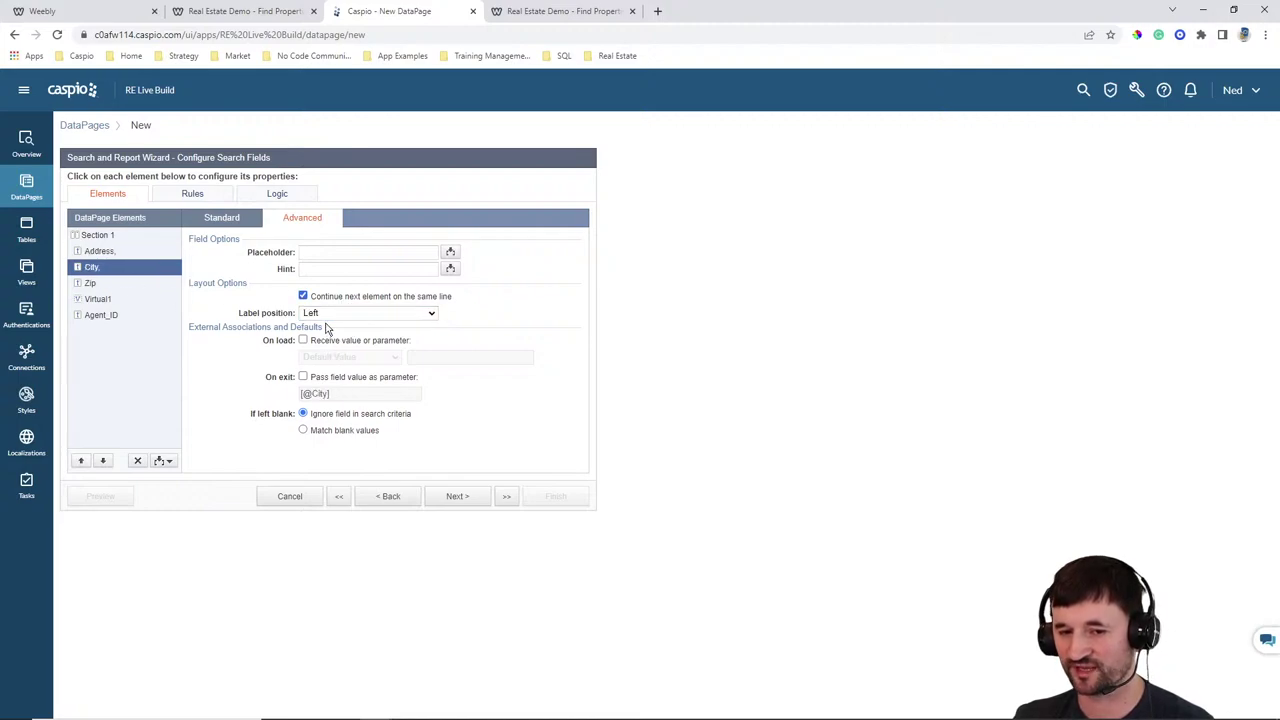
{"action": "left_click", "coordinate": [330, 313]}
{"action": "left_click", "coordinate": [330, 334]}
{"action": "left_click", "coordinate": [95, 285]}
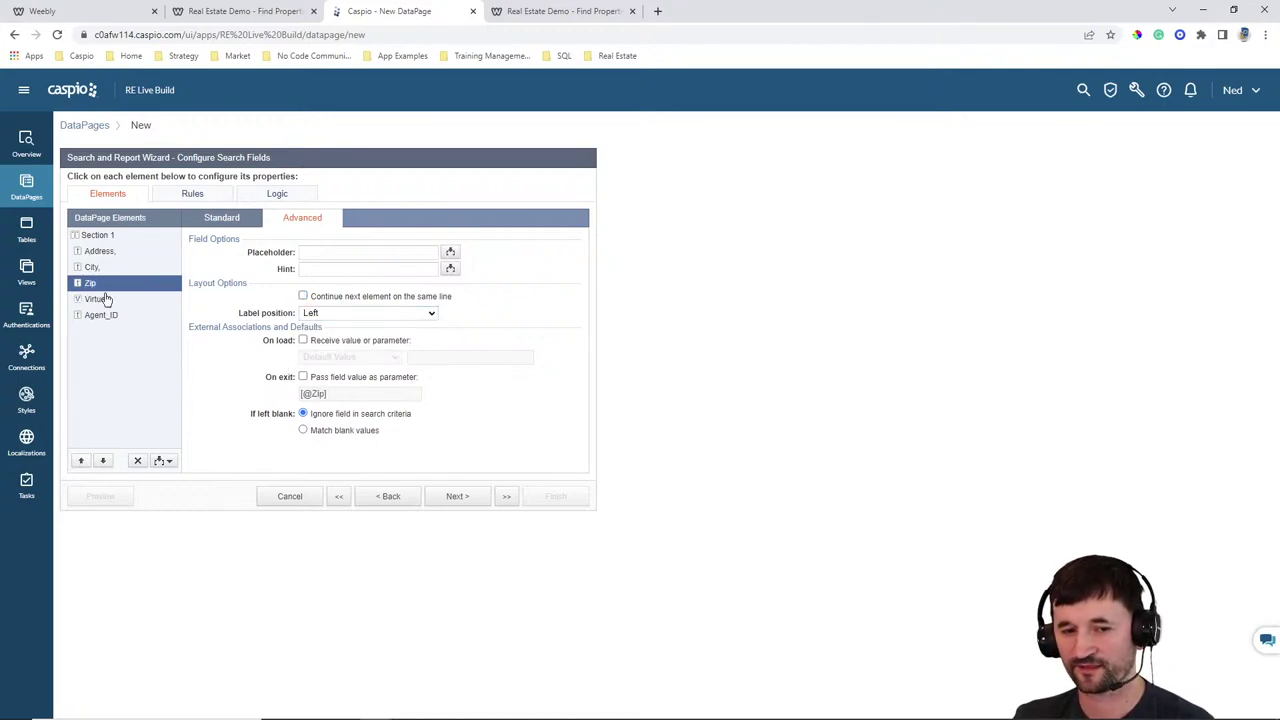
{"action": "left_click", "coordinate": [330, 313]}
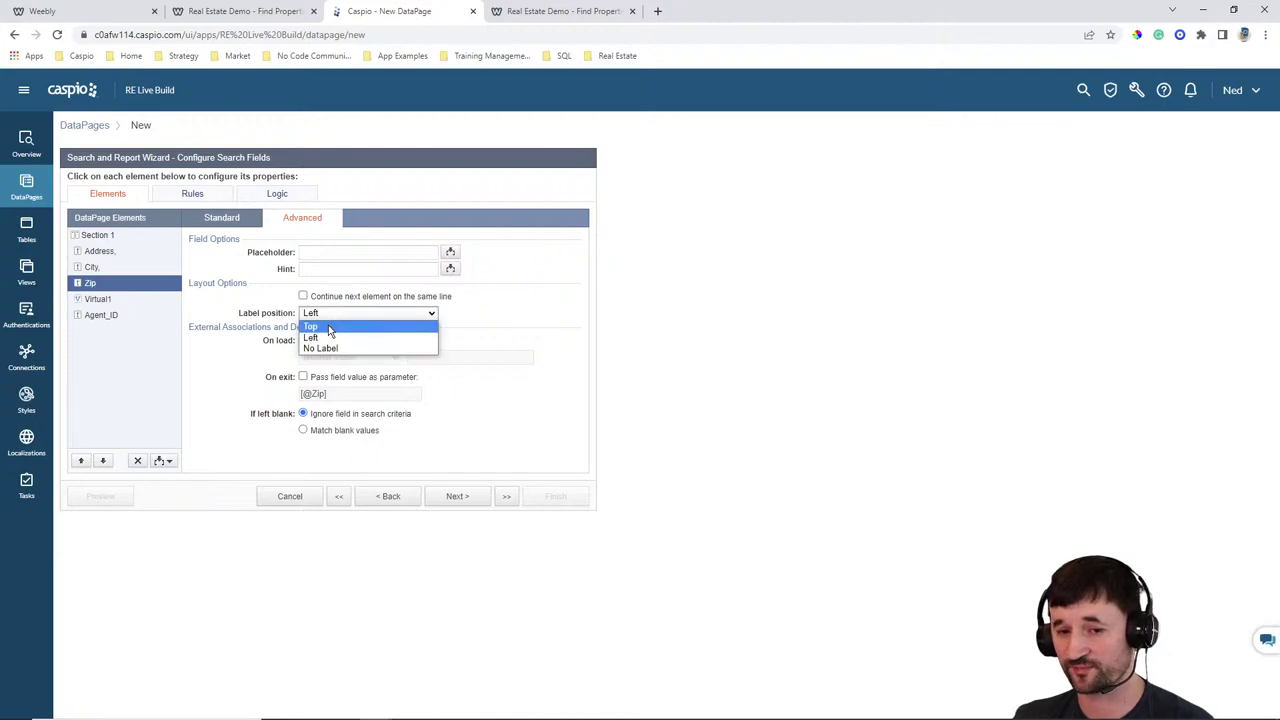
{"action": "left_click", "coordinate": [336, 325]}
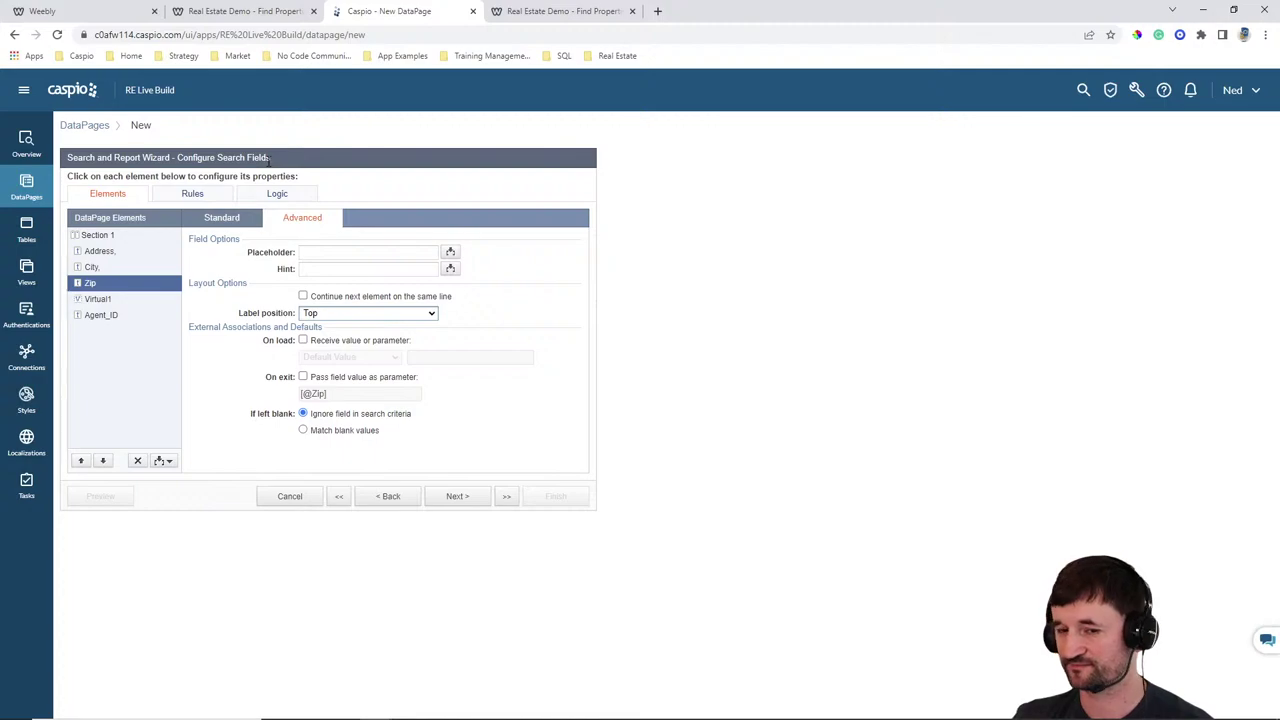
{"action": "left_click", "coordinate": [462, 498]}
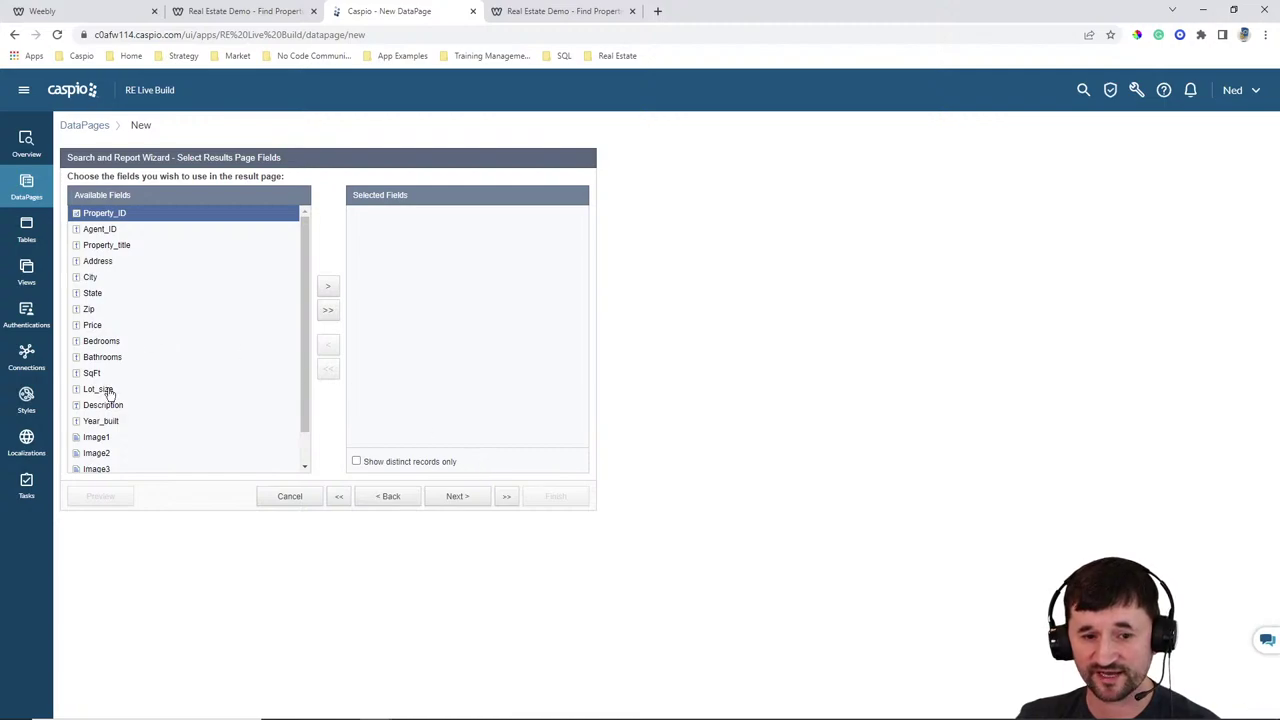
Add Image1, Property_title, Address, City and State to the results page fields
{"action": "left_click", "coordinate": [98, 437]}
{"action": "left_click", "coordinate": [329, 289]}
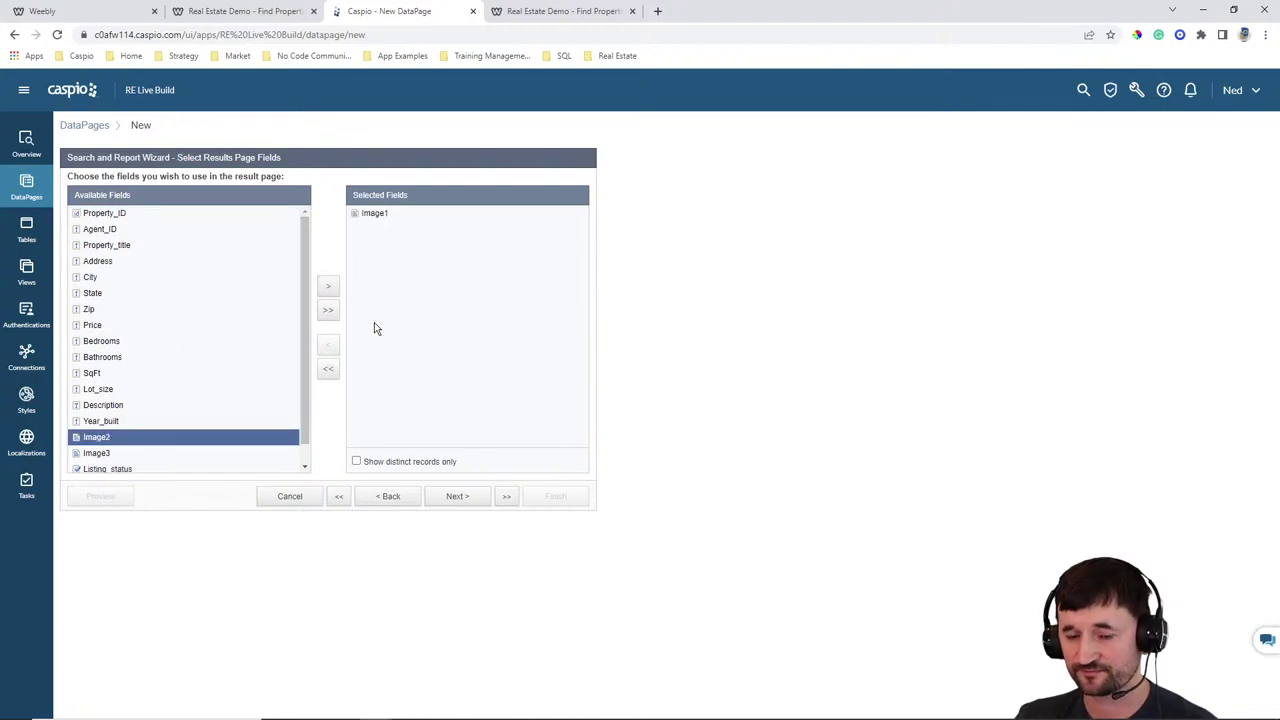
{"action": "left_click", "coordinate": [112, 247]}
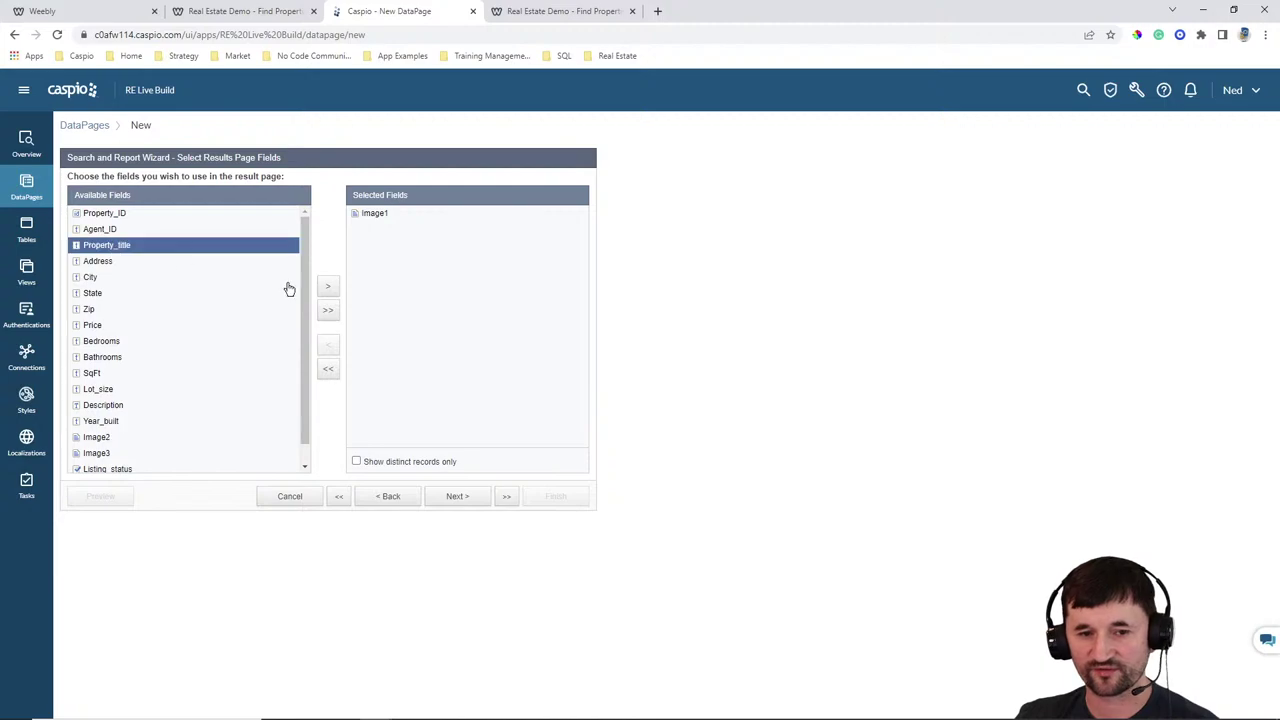
{"action": "left_click", "coordinate": [333, 290]}
{"action": "left_click", "coordinate": [333, 290]}
{"action": "left_click", "coordinate": [333, 290]}
{"action": "left_click", "coordinate": [333, 290]}
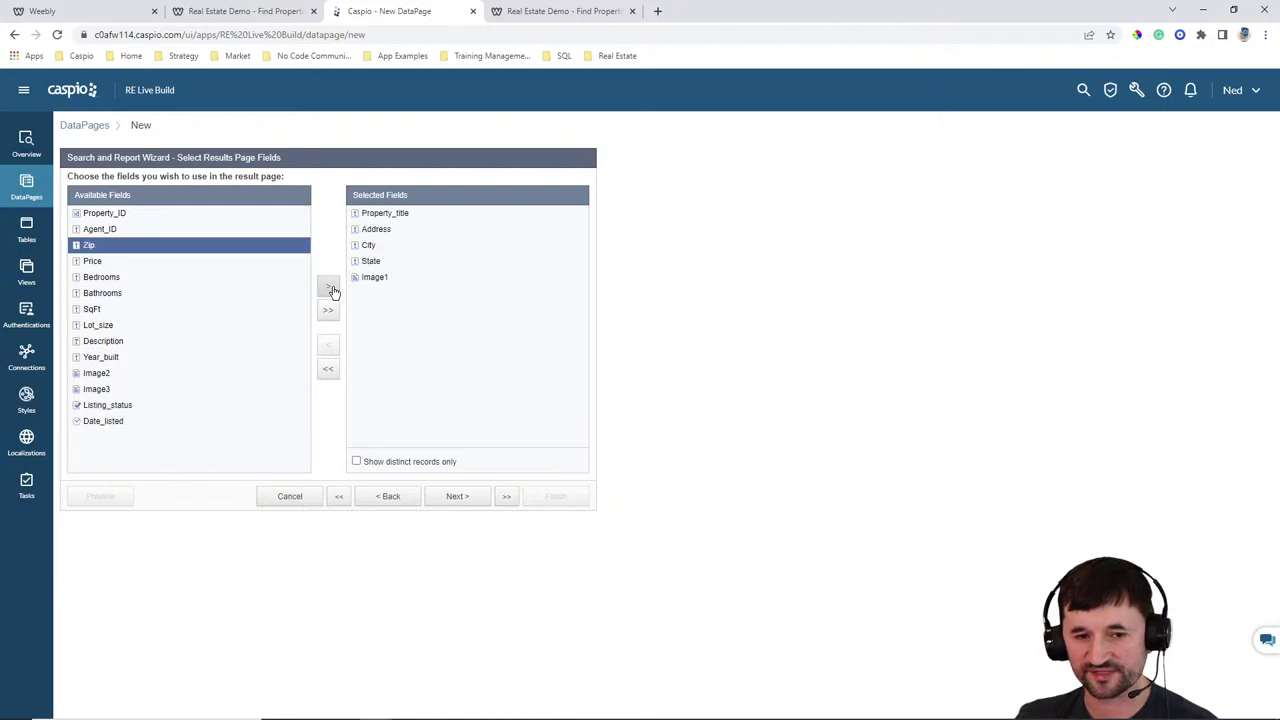
{"action": "left_click", "coordinate": [333, 290]}
Review the property listing cards and their fields on the live Find Properties page
{"action": "left_click", "coordinate": [521, 11]}
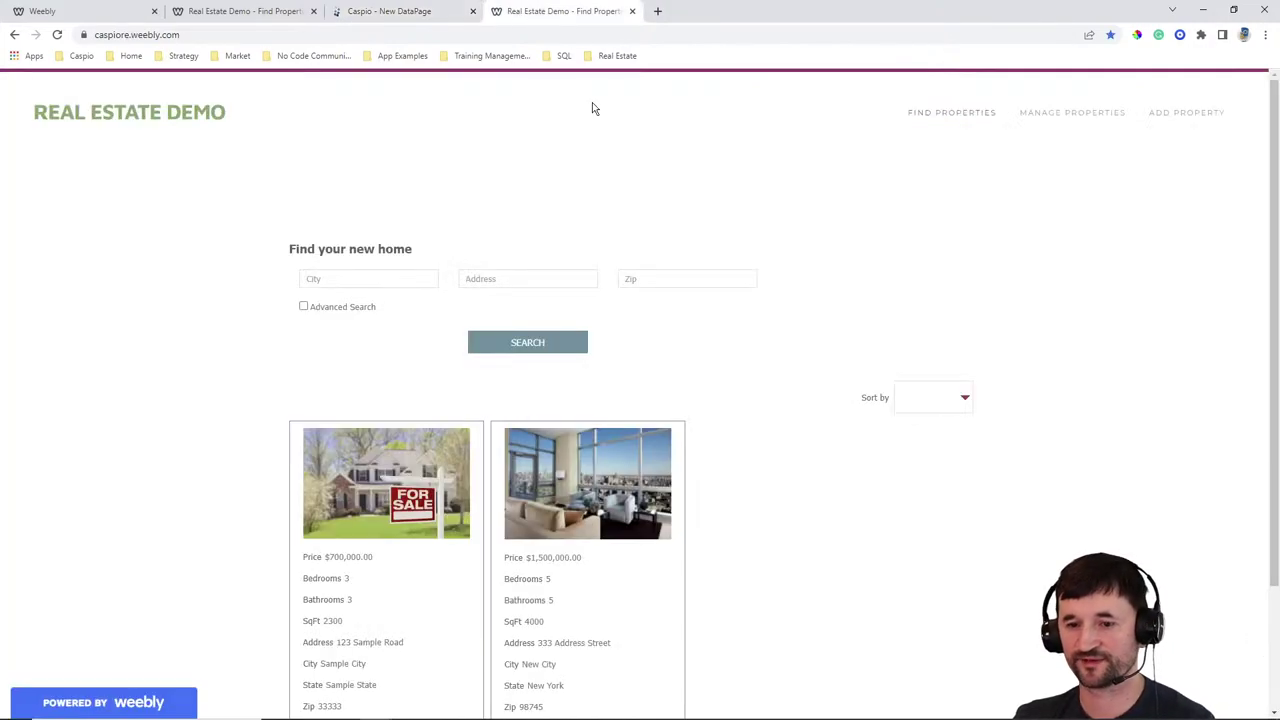
{"action": "scroll", "coordinate": [623, 429], "scroll_direction": "down", "scroll_amount": 2}
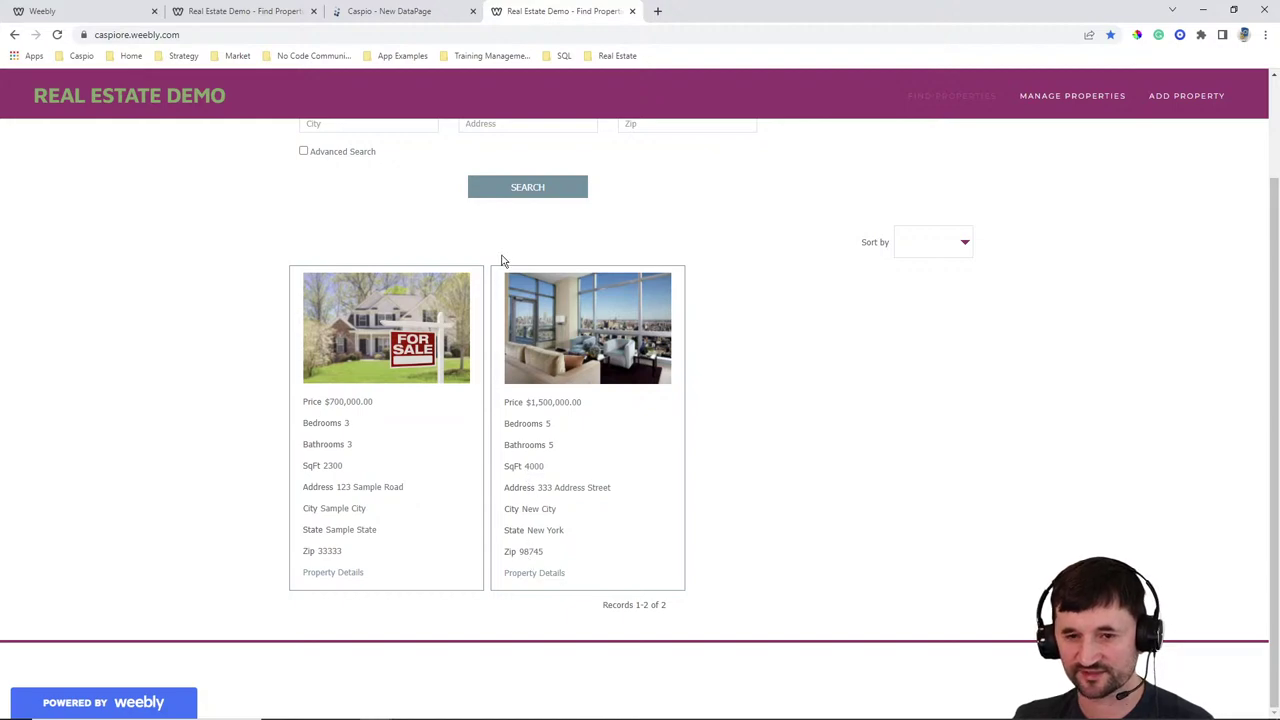
{"action": "left_click", "coordinate": [412, 11]}
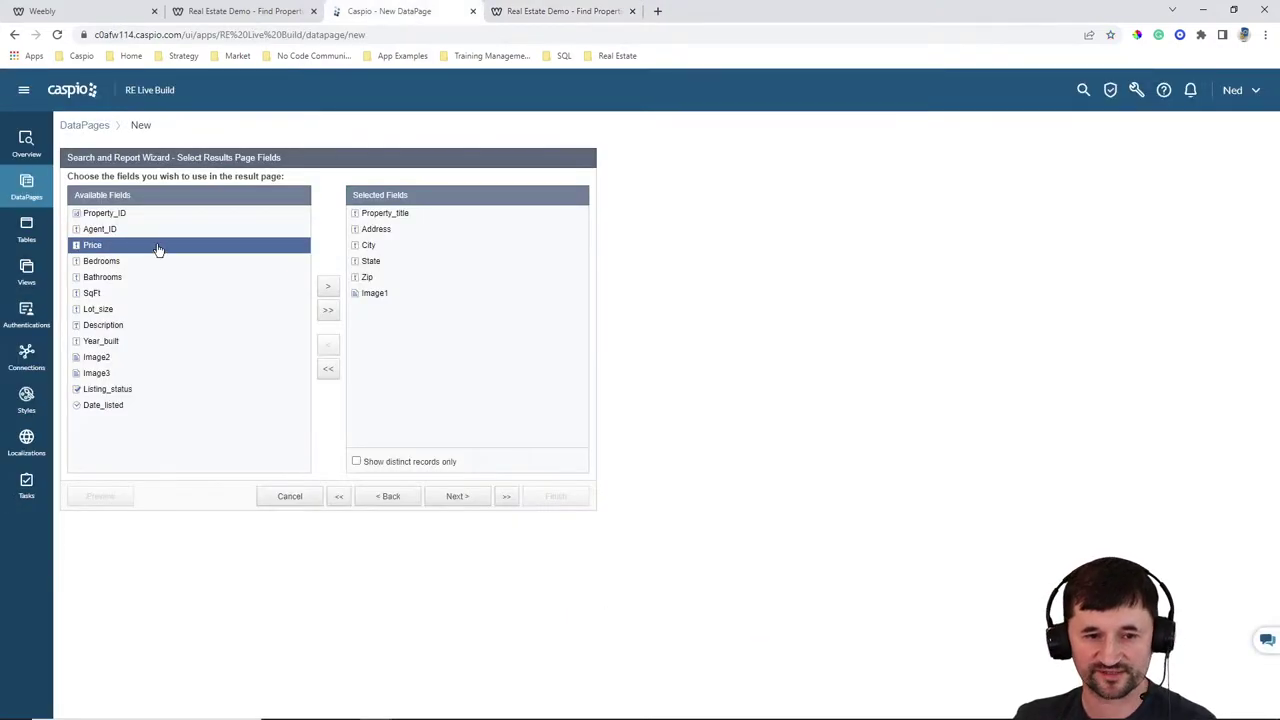
Add Price, Bedrooms, Bathrooms and SqFt to the results fields and continue
{"action": "left_click", "coordinate": [330, 288]}
{"action": "left_click", "coordinate": [330, 288]}
{"action": "left_click", "coordinate": [330, 288]}
{"action": "left_click", "coordinate": [330, 288]}
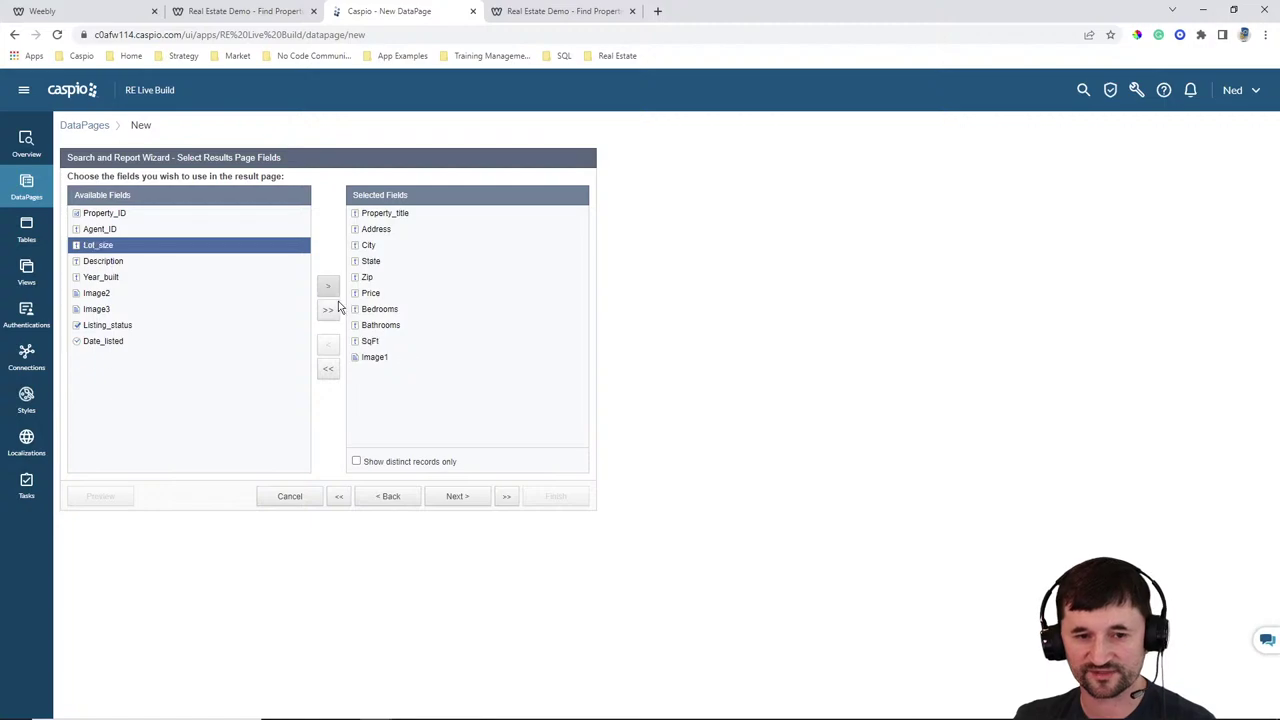
{"action": "left_click", "coordinate": [456, 494]}
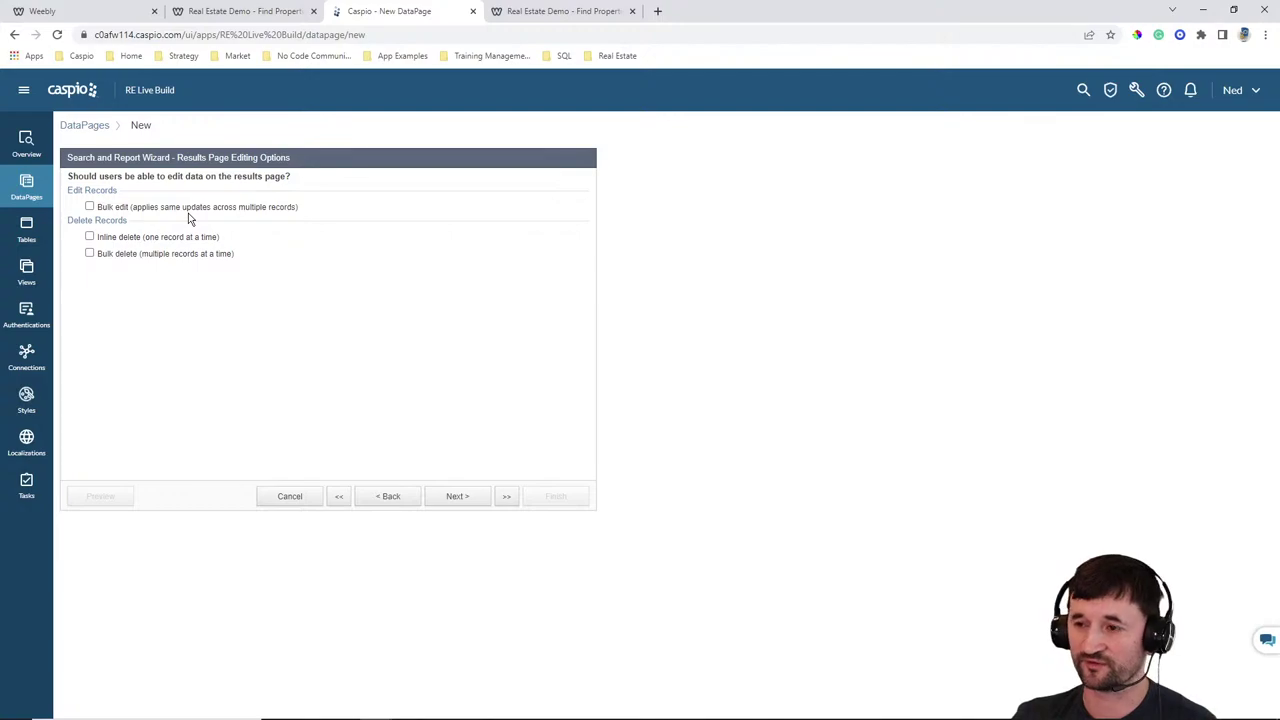
Move Price, Bedrooms, Bathrooms, SqFt and Property_title up directly under Image1
{"action": "left_click", "coordinate": [457, 497]}
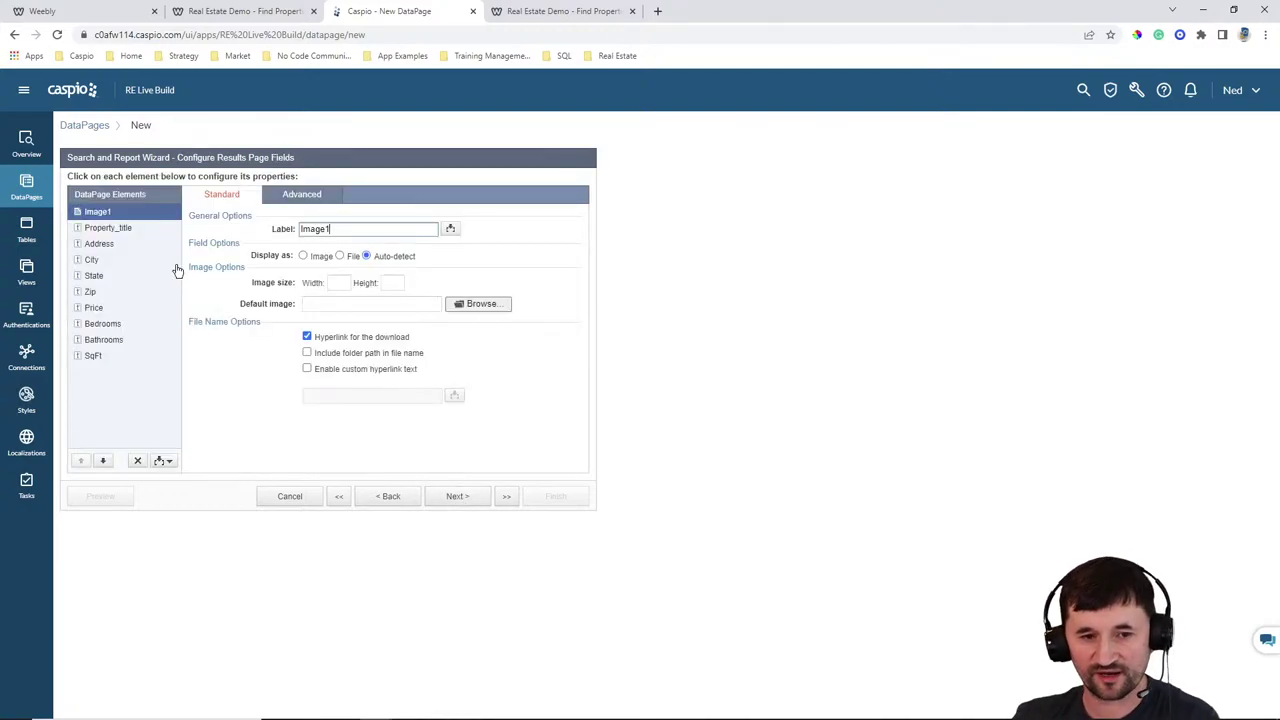
{"action": "left_click", "coordinate": [100, 308], "text": "ctrl"}
{"action": "left_click", "coordinate": [102, 324], "text": "ctrl"}
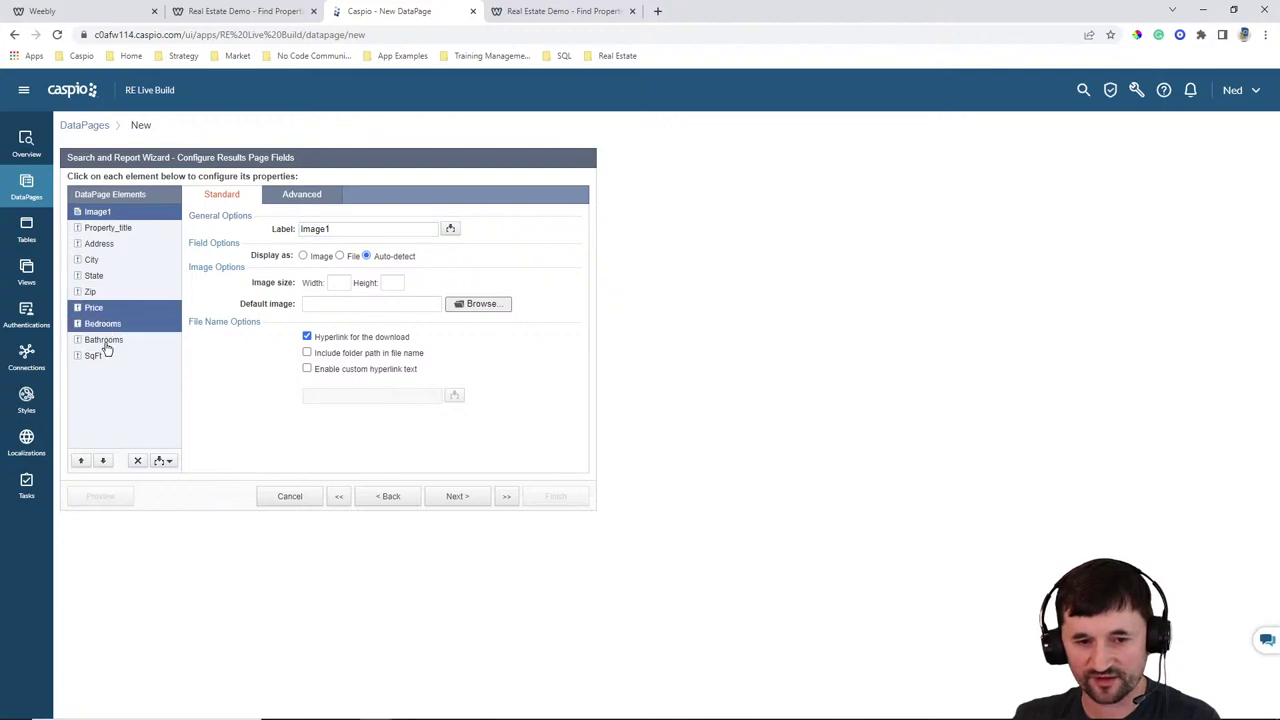
{"action": "left_click", "coordinate": [103, 340], "text": "ctrl"}
{"action": "left_click", "coordinate": [95, 357], "text": "ctrl"}
{"action": "left_click", "coordinate": [81, 461]}
{"action": "left_click", "coordinate": [81, 461]}
{"action": "left_click", "coordinate": [81, 461]}
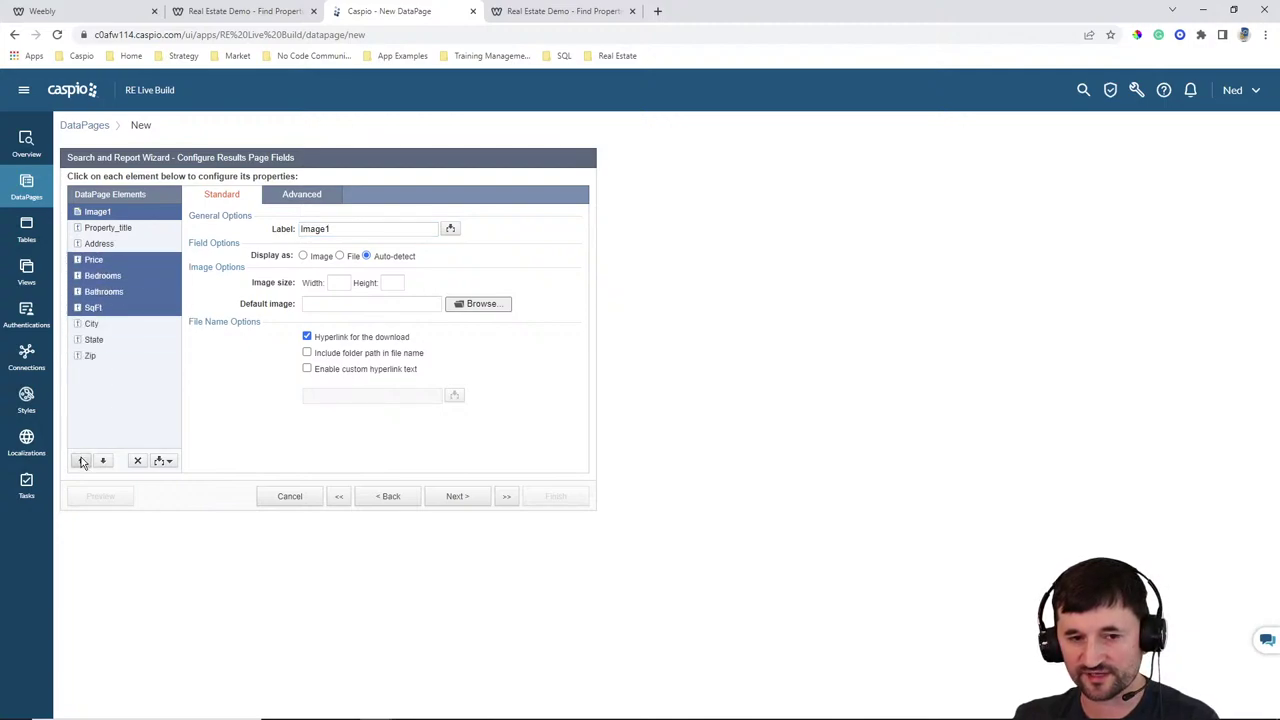
{"action": "left_click", "coordinate": [81, 461]}
{"action": "left_click", "coordinate": [81, 461]}
{"action": "left_click", "coordinate": [110, 292]}
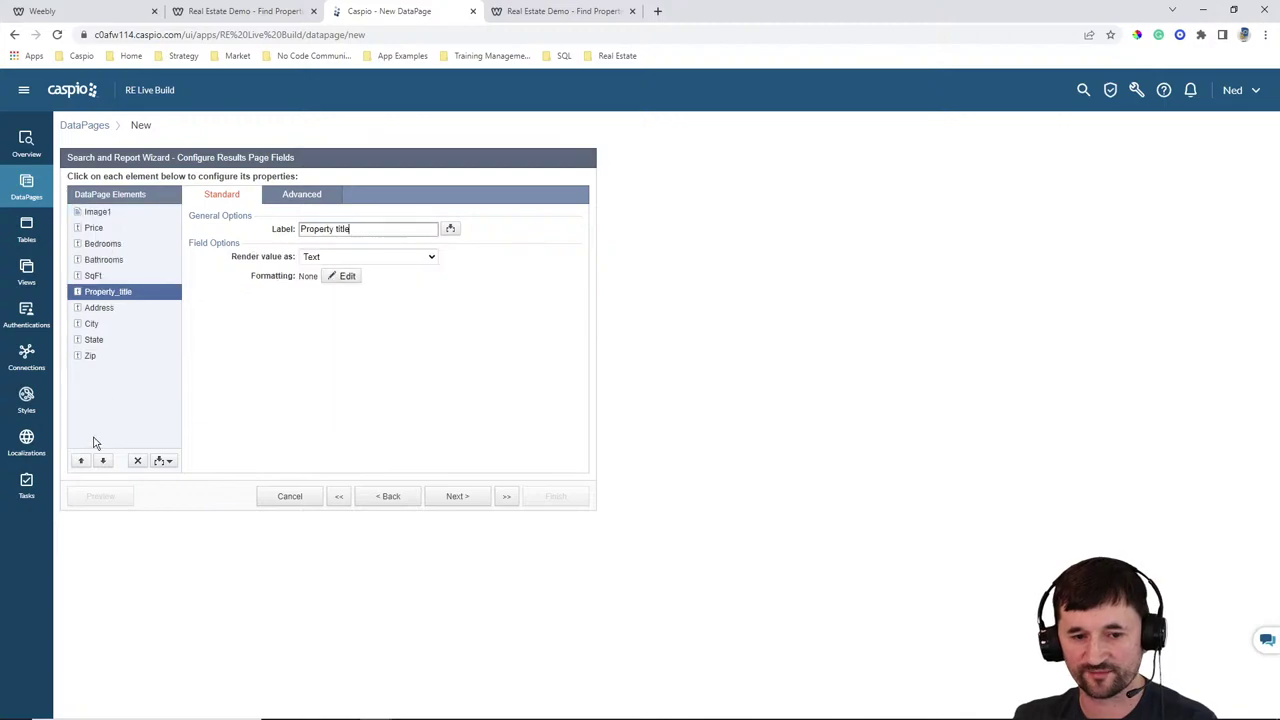
{"action": "left_click", "coordinate": [81, 461]}
{"action": "left_click", "coordinate": [81, 461]}
{"action": "left_click", "coordinate": [81, 461]}
{"action": "left_click", "coordinate": [81, 461]}
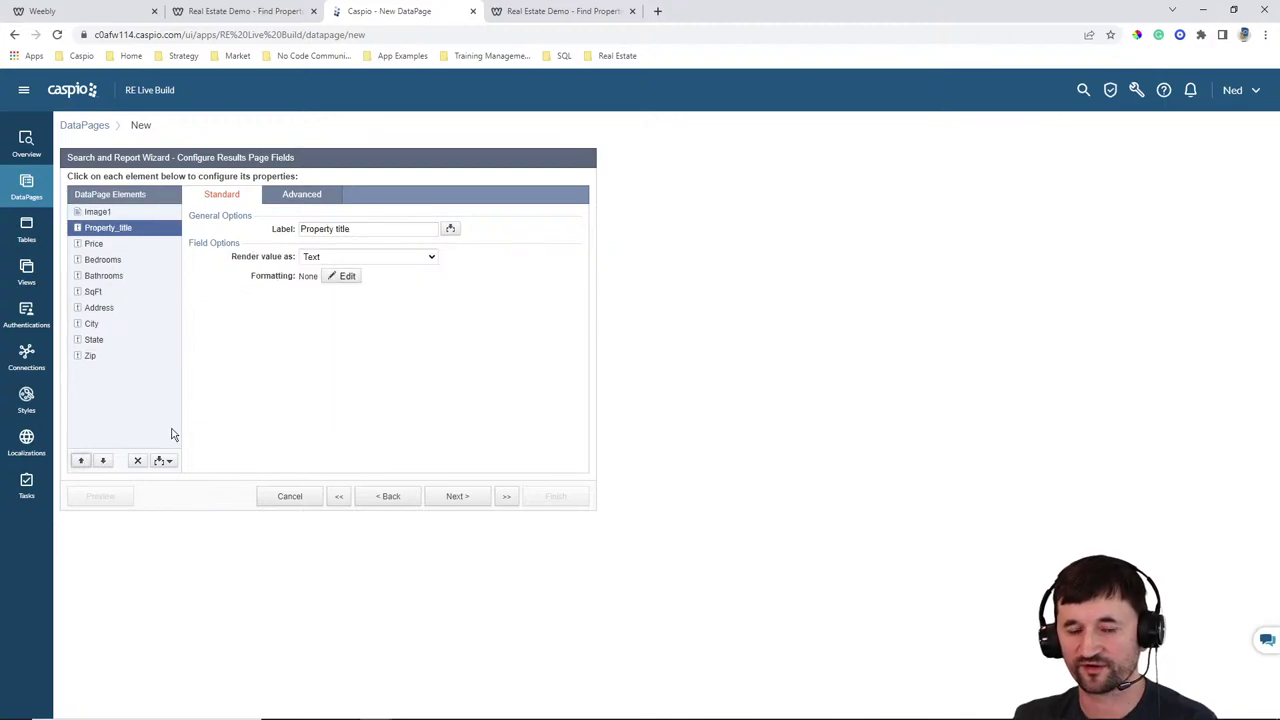
Display Image1 as an image 250 wide with no label
{"action": "left_click", "coordinate": [114, 213]}
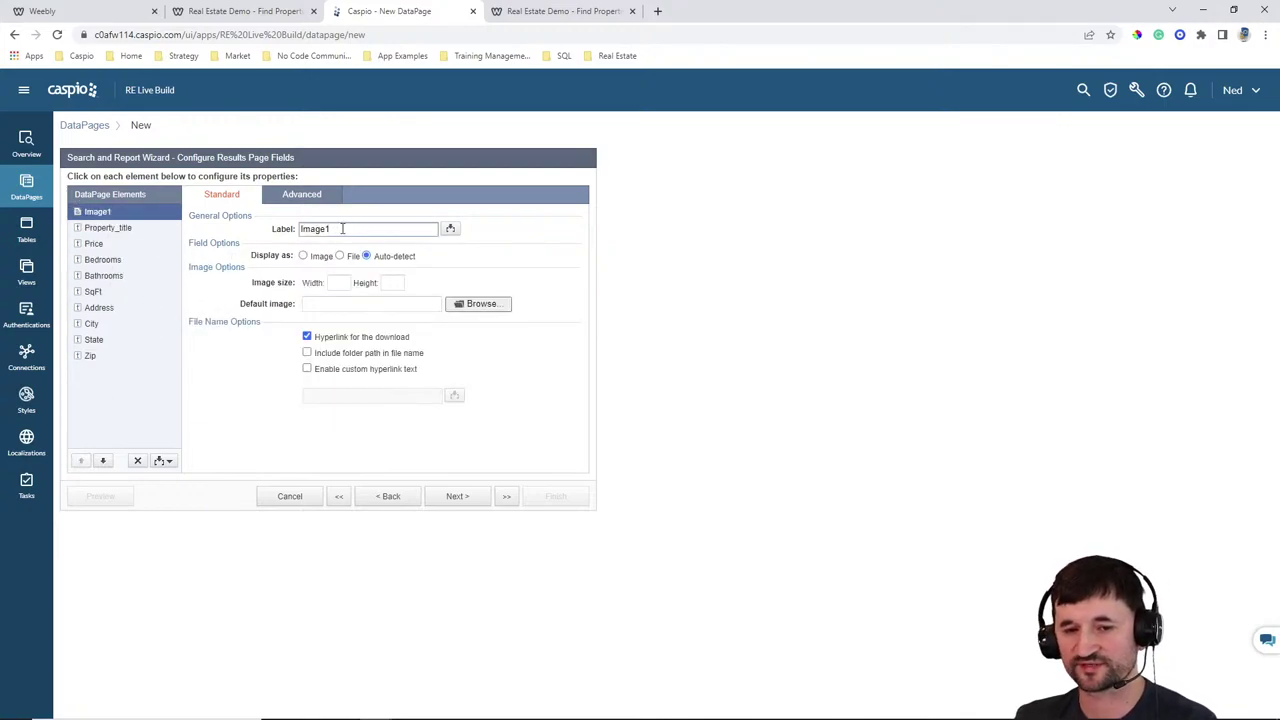
{"action": "left_click_drag", "start_coordinate": [345, 229], "coordinate": [281, 226]}
{"action": "key", "text": "BackSpace"}
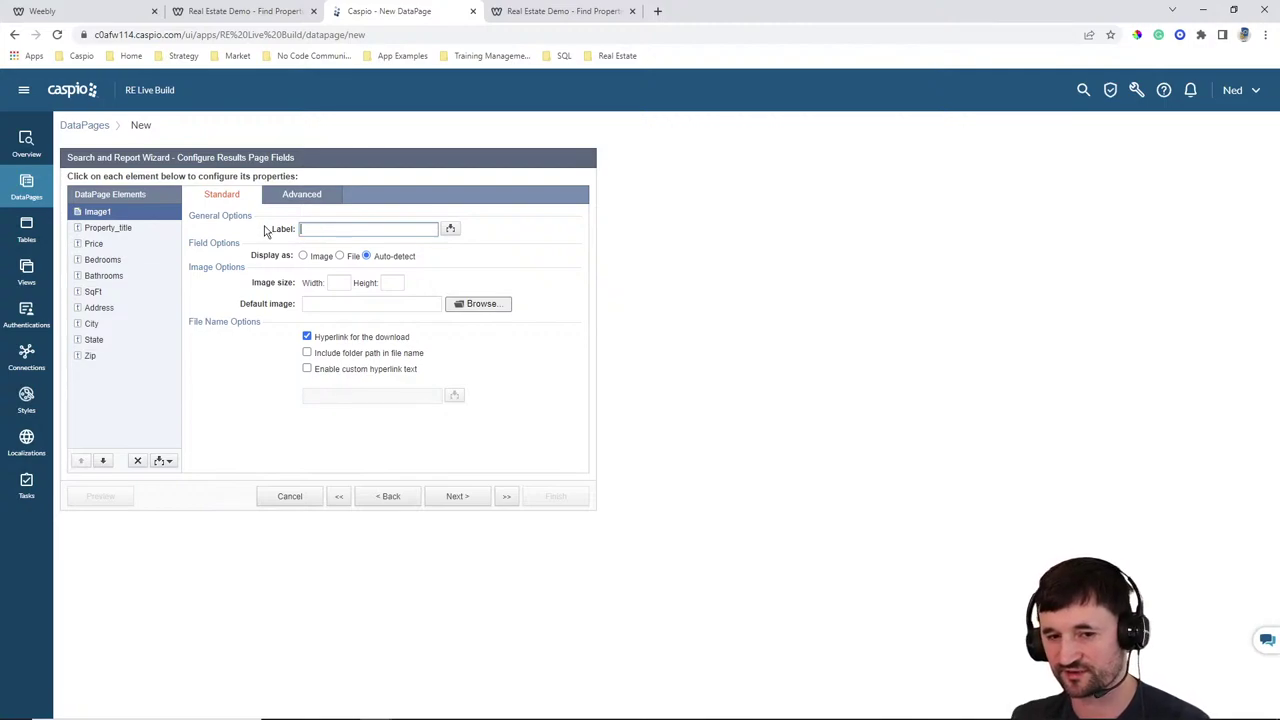
{"action": "left_click", "coordinate": [321, 257]}
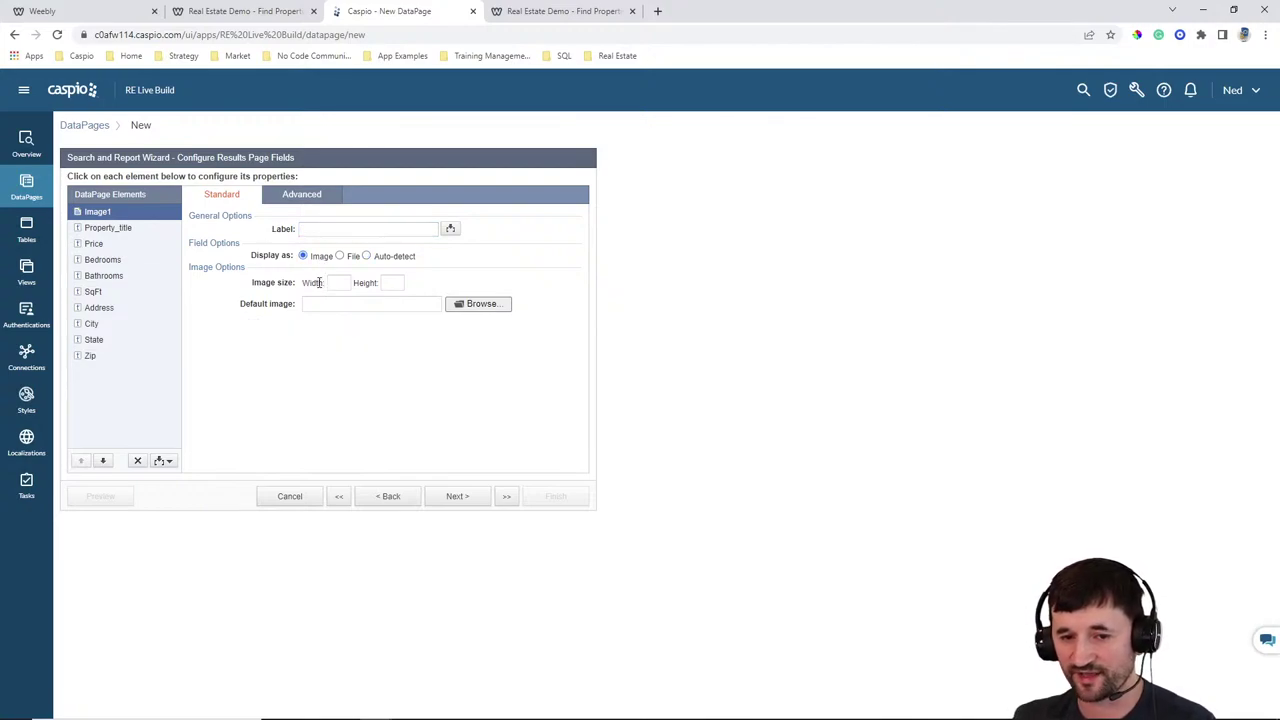
{"action": "left_click", "coordinate": [340, 283]}
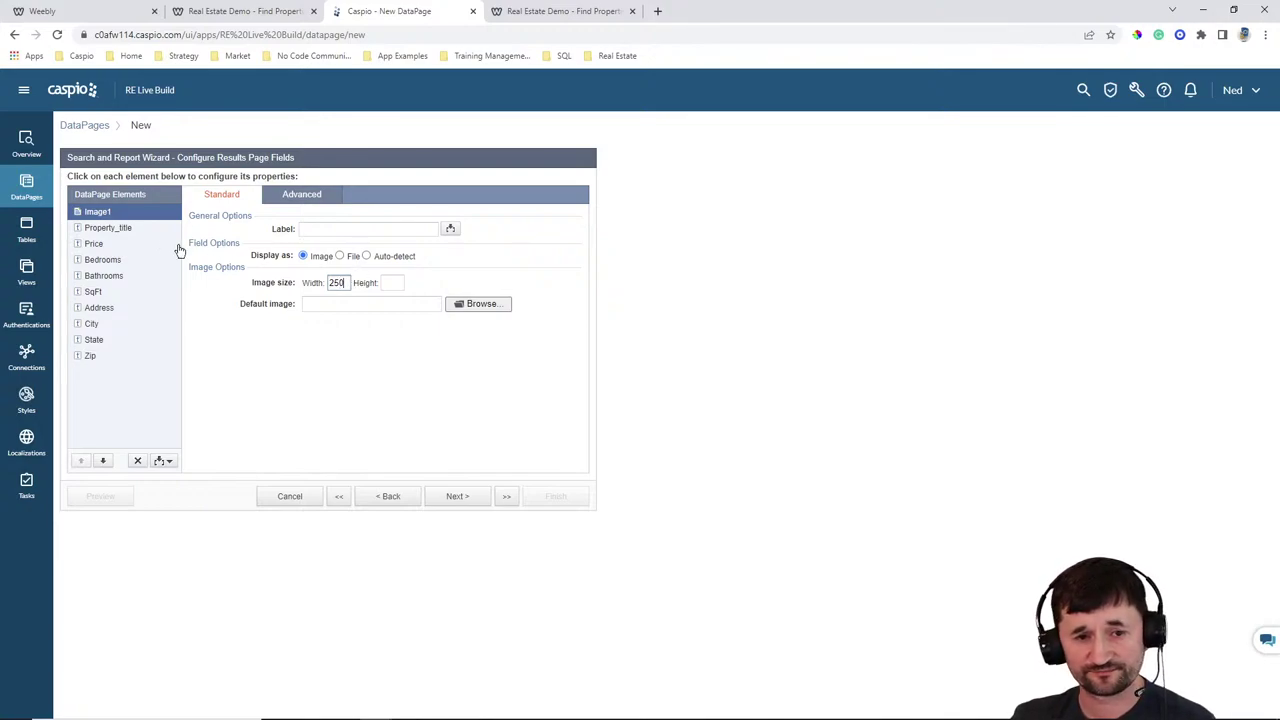
{"action": "left_click", "coordinate": [118, 229]}
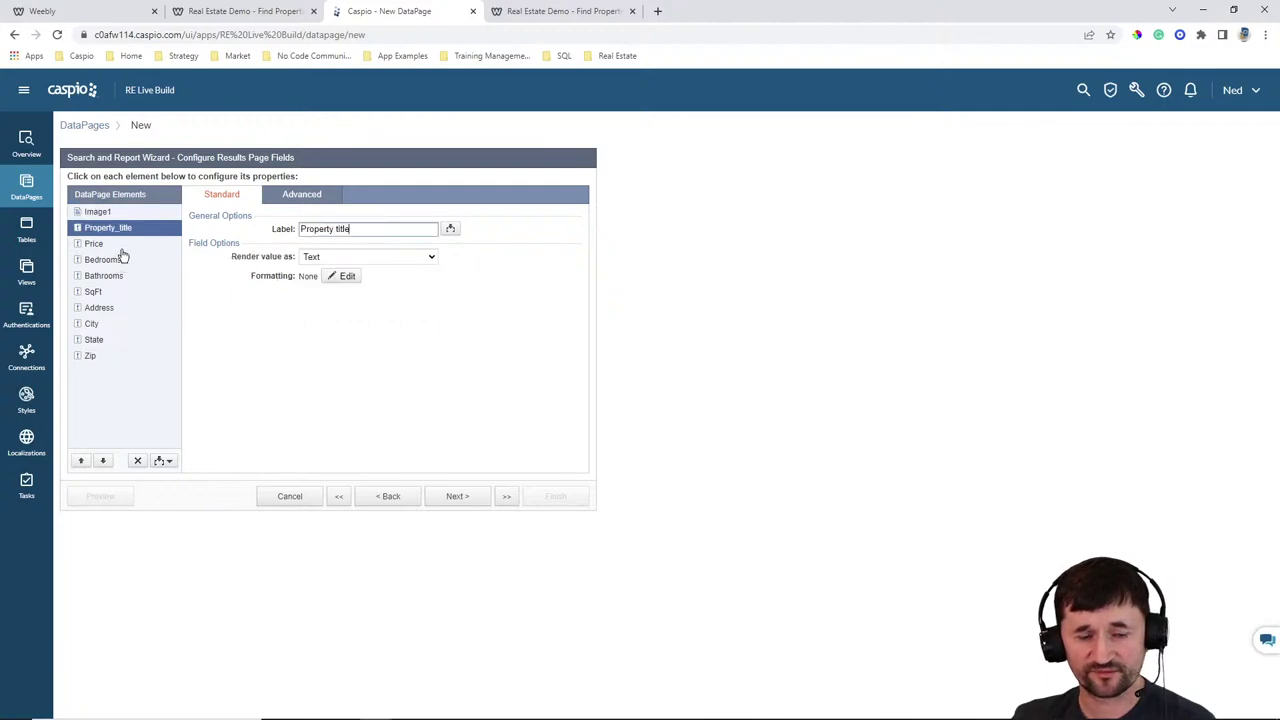
{"action": "left_click", "coordinate": [113, 246]}
Insert an empty HTML Block and move it to the bottom of the results fields
{"action": "left_click", "coordinate": [110, 277]}
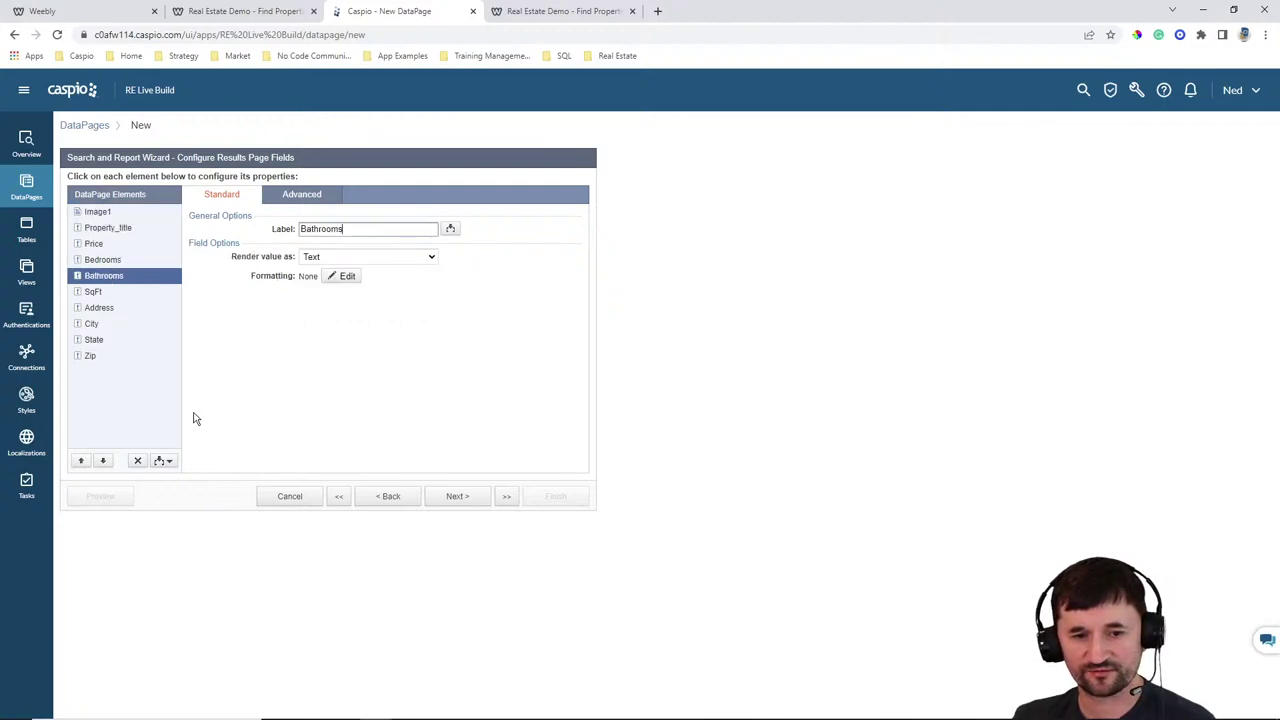
{"action": "left_click", "coordinate": [165, 461]}
{"action": "left_click", "coordinate": [107, 477]}
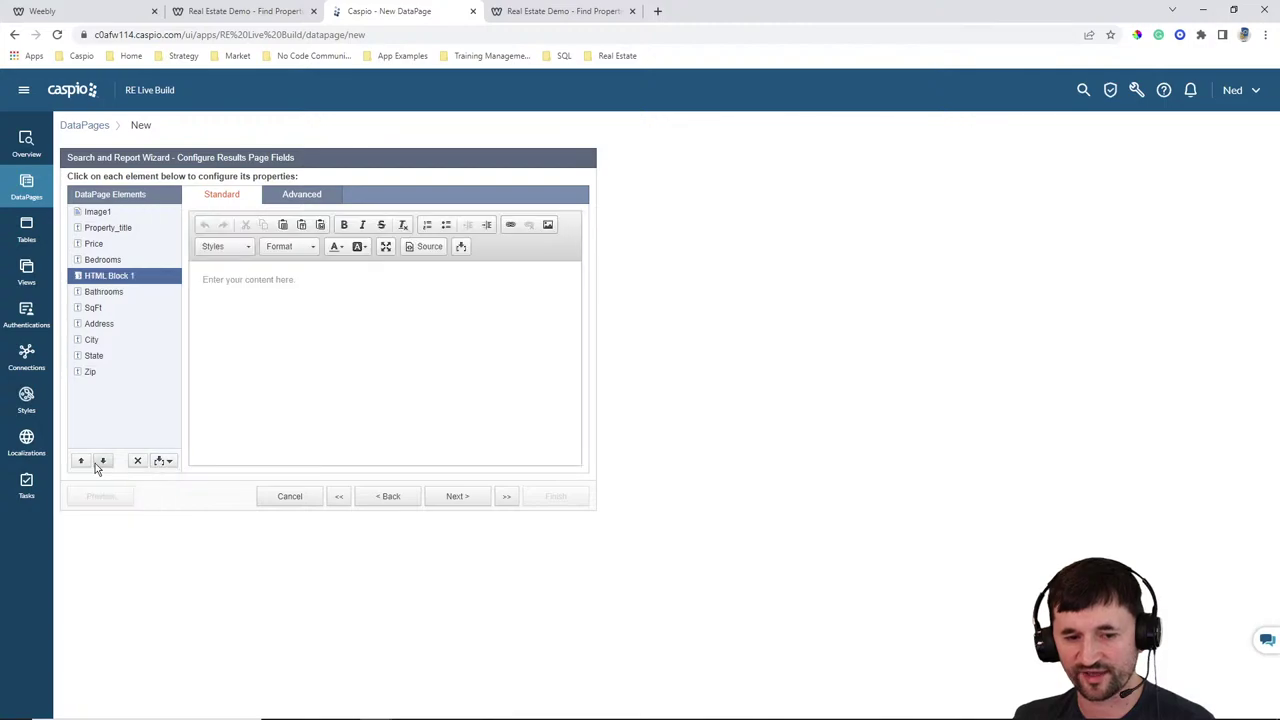
{"action": "left_click", "coordinate": [102, 461]}
{"action": "left_click", "coordinate": [102, 461]}
{"action": "left_click", "coordinate": [102, 461]}
{"action": "left_click", "coordinate": [104, 461]}
{"action": "left_click", "coordinate": [104, 461]}
{"action": "left_click", "coordinate": [104, 461]}
{"action": "left_click", "coordinate": [304, 312]}
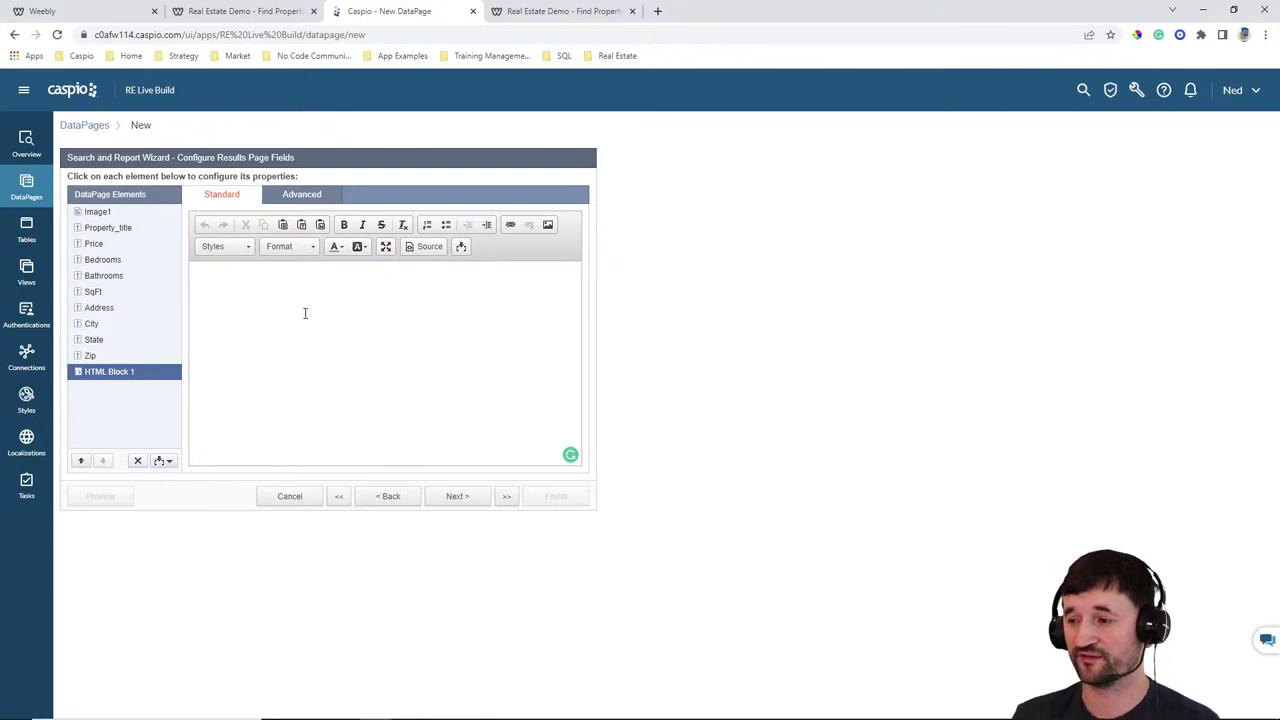
{"action": "left_click", "coordinate": [560, 11]}
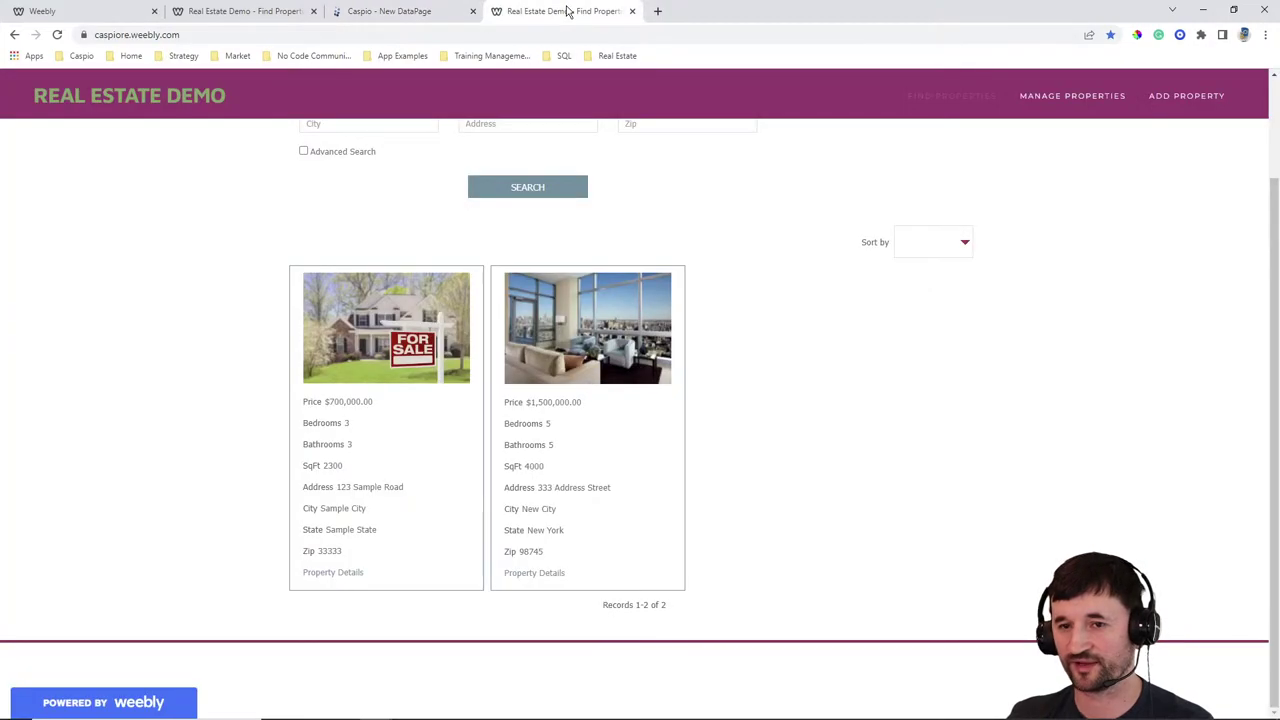
Open the Property Details page of the 333 Address Street listing
{"action": "left_click", "coordinate": [538, 576]}
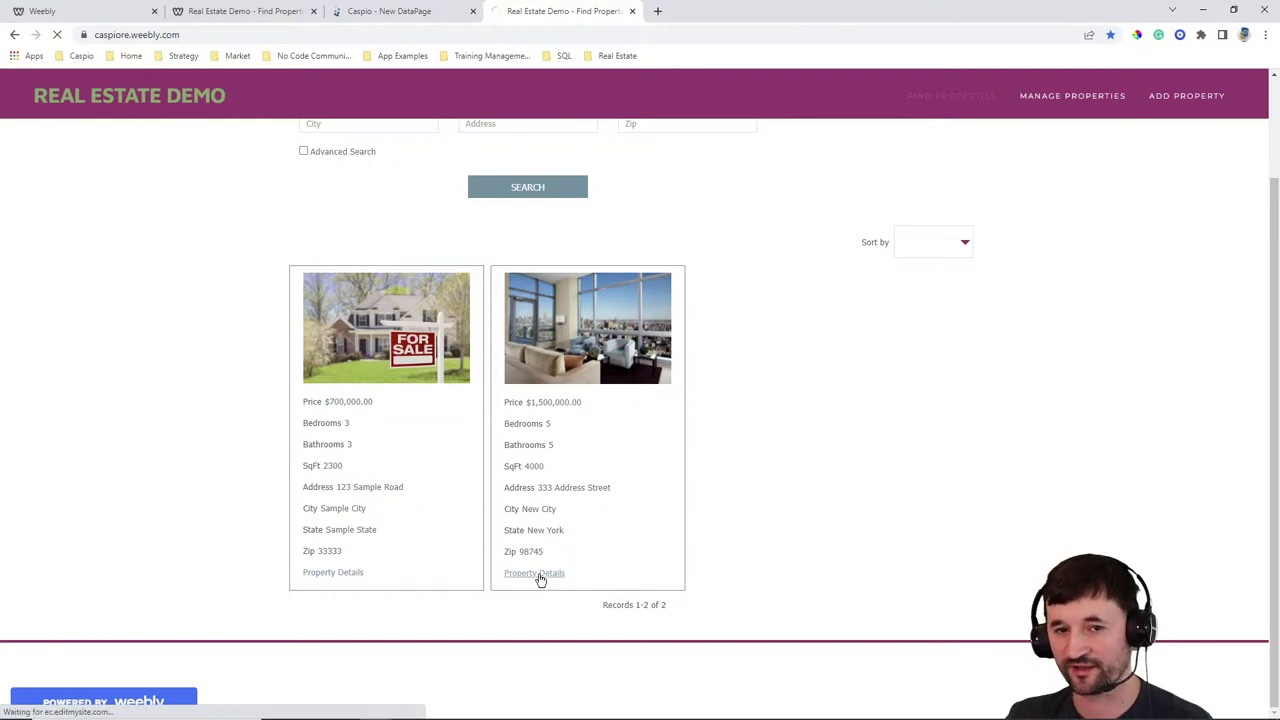
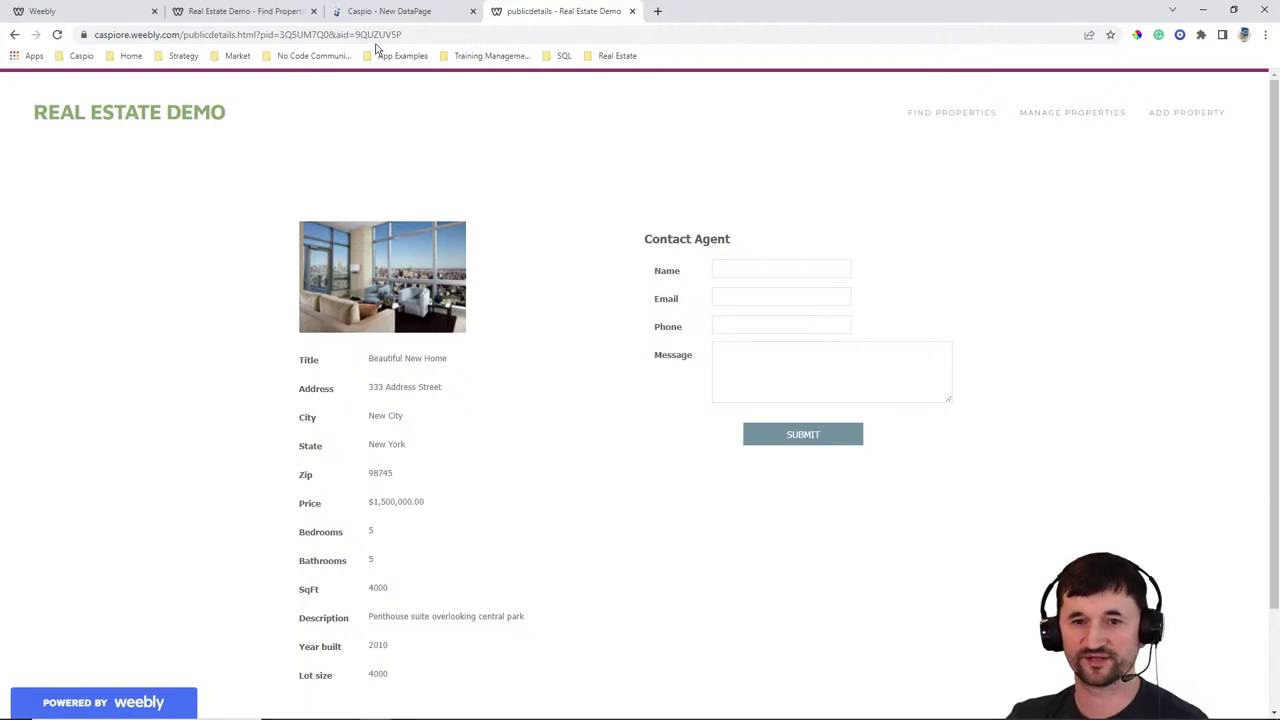
{"action": "left_click", "coordinate": [392, 13]}
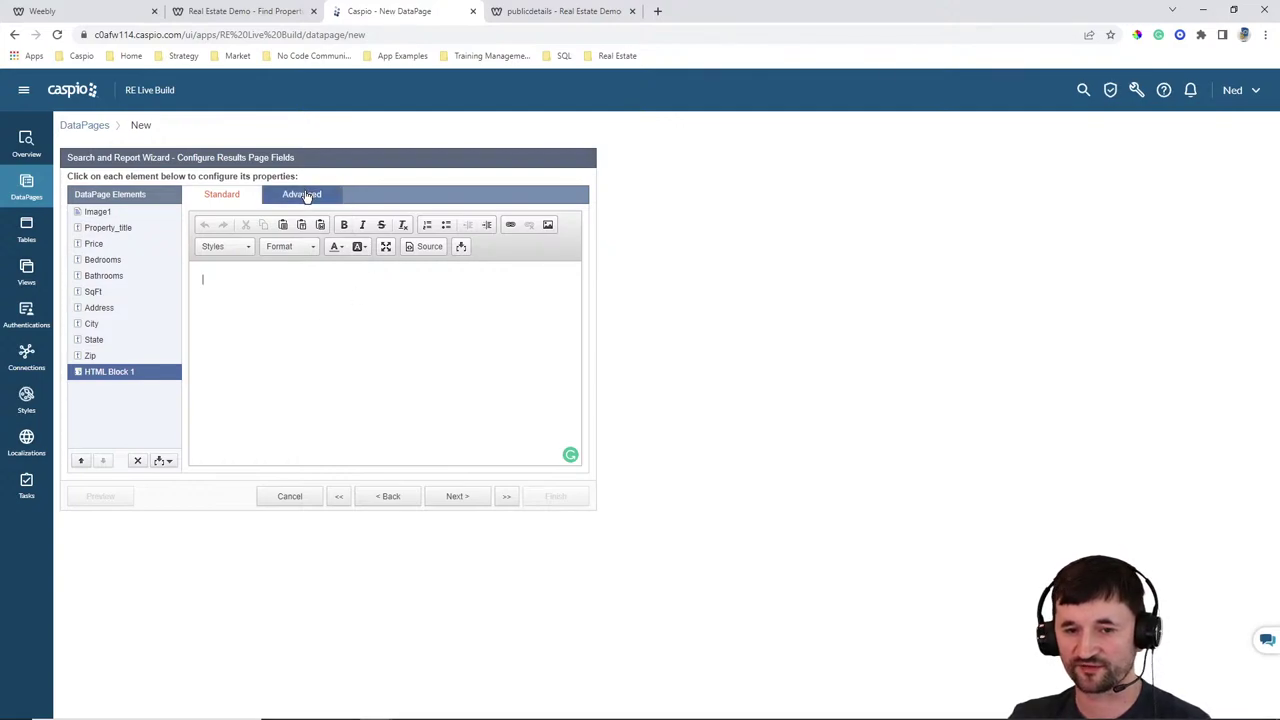
{"action": "left_click", "coordinate": [303, 195]}
{"action": "left_click", "coordinate": [303, 228]}
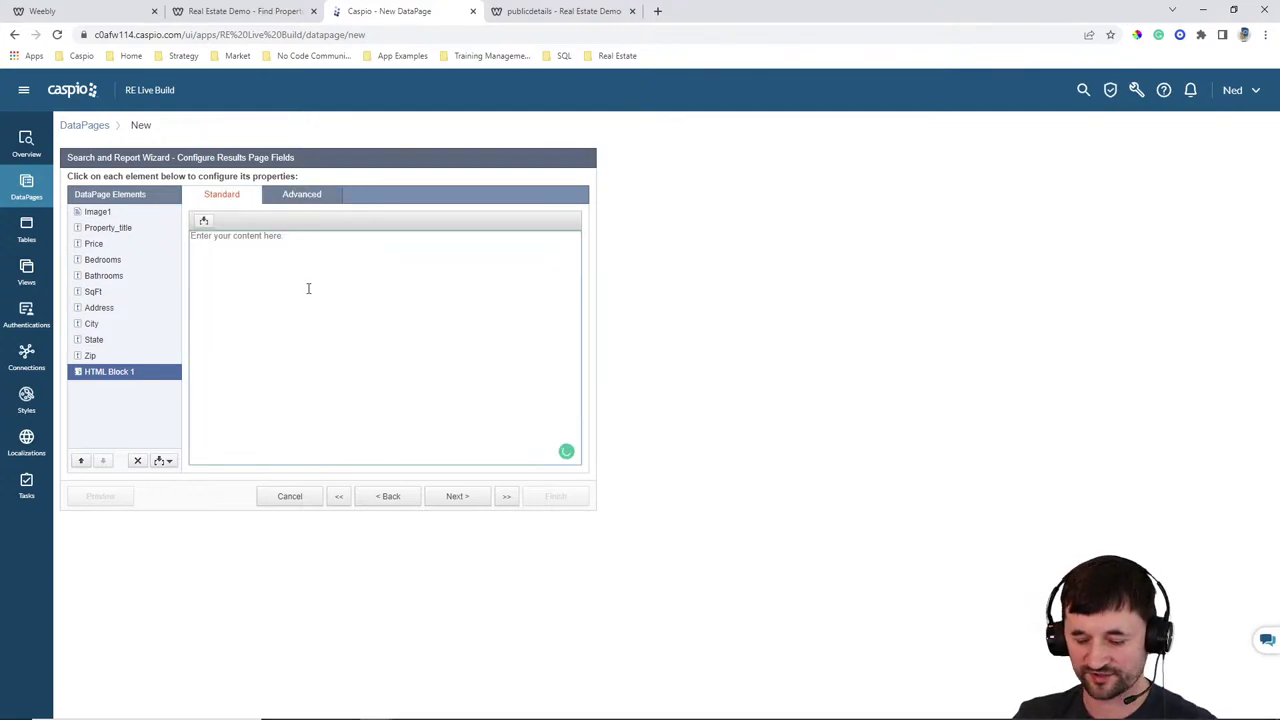
{"action": "type", "text": "<a href=\"\">View Details</a>"}
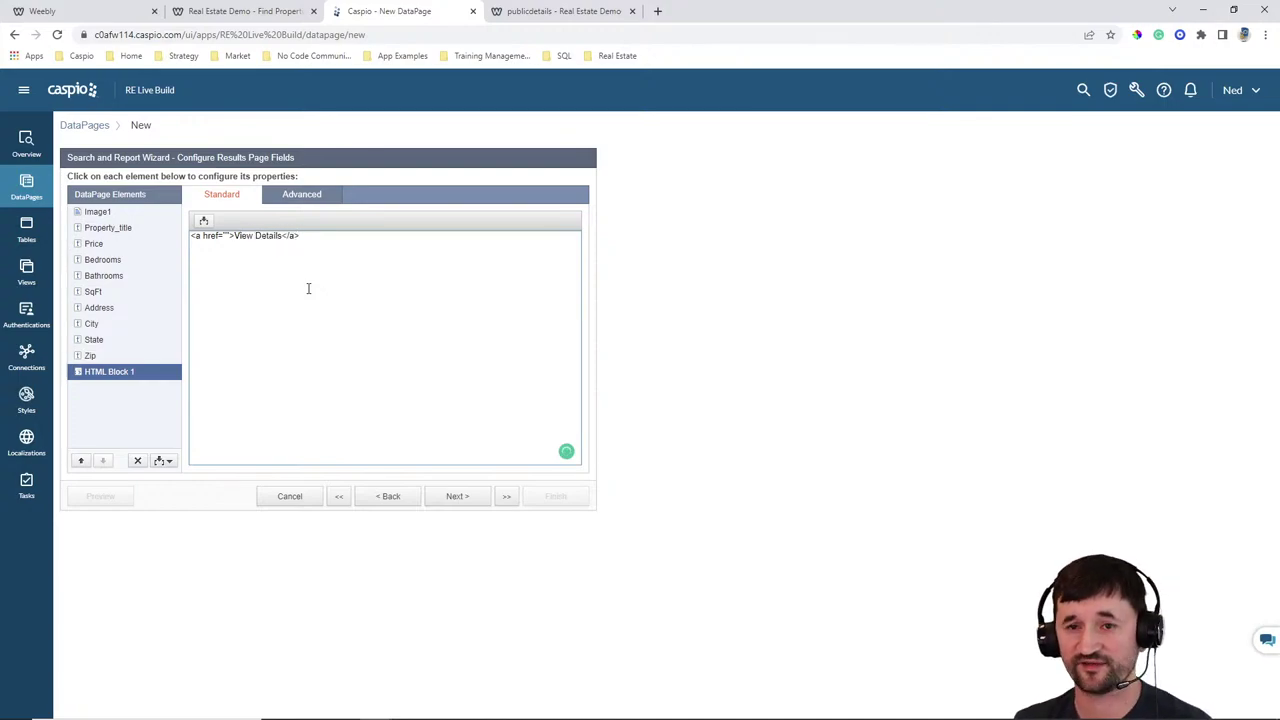
{"action": "left_click", "coordinate": [250, 11]}
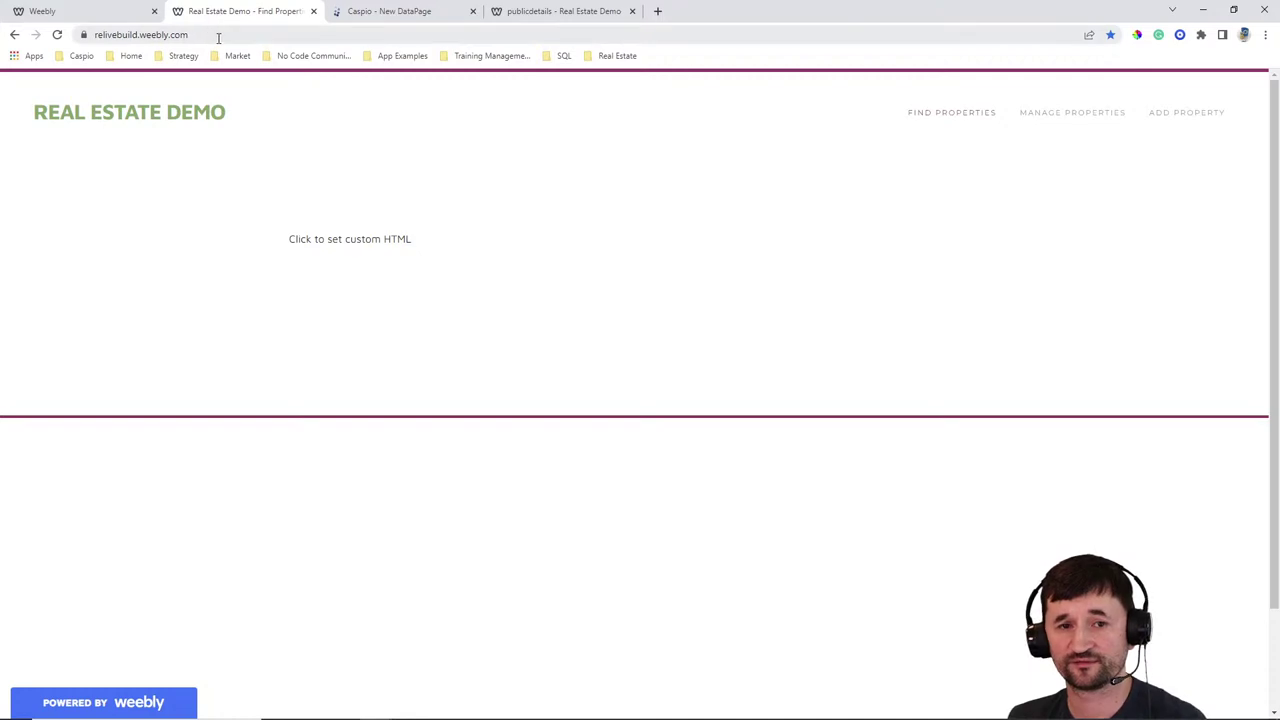
{"action": "left_click", "coordinate": [222, 35]}
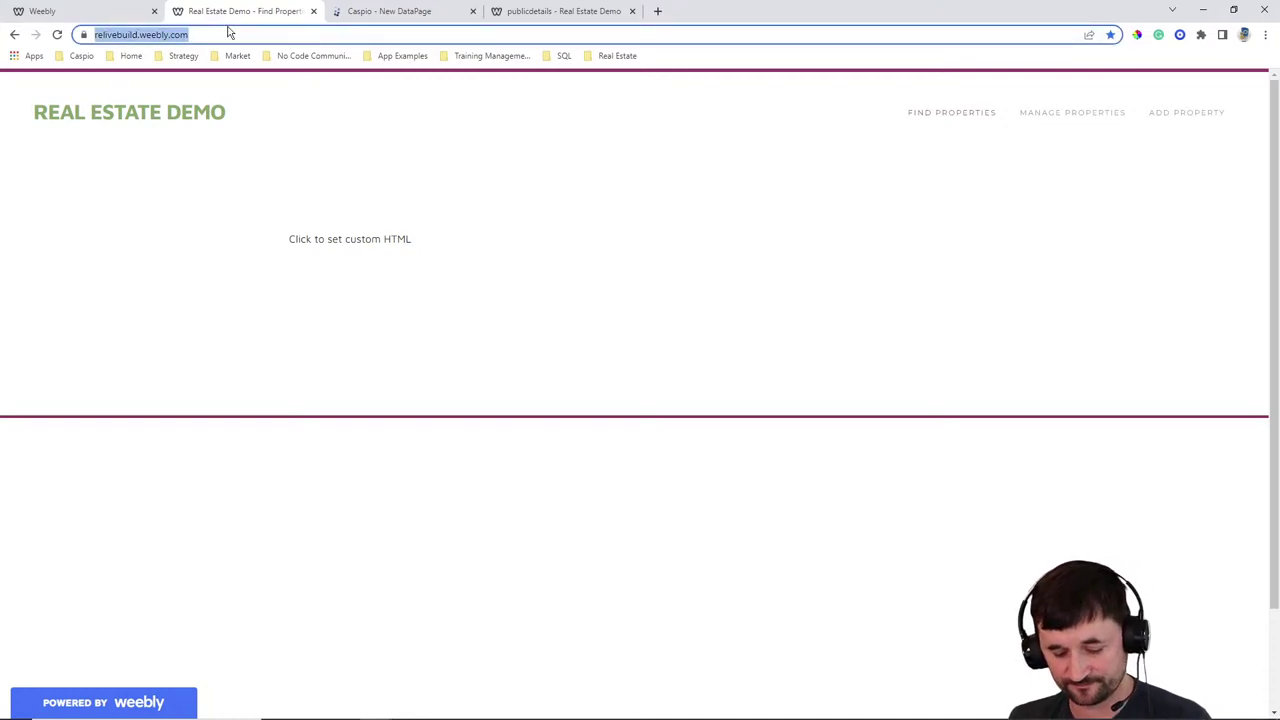
{"action": "left_click", "coordinate": [338, 12]}
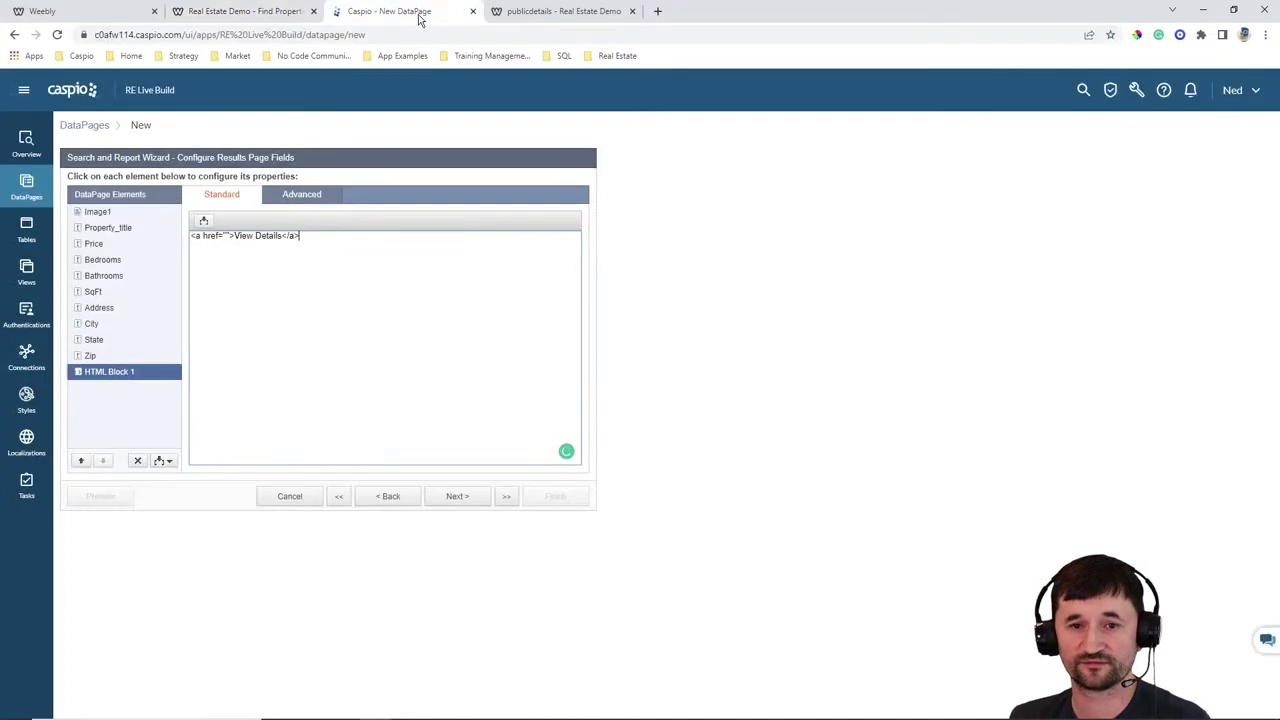
{"action": "left_click", "coordinate": [226, 236]}
{"action": "type", "text": "https://relivebuild.weebly.com/"}
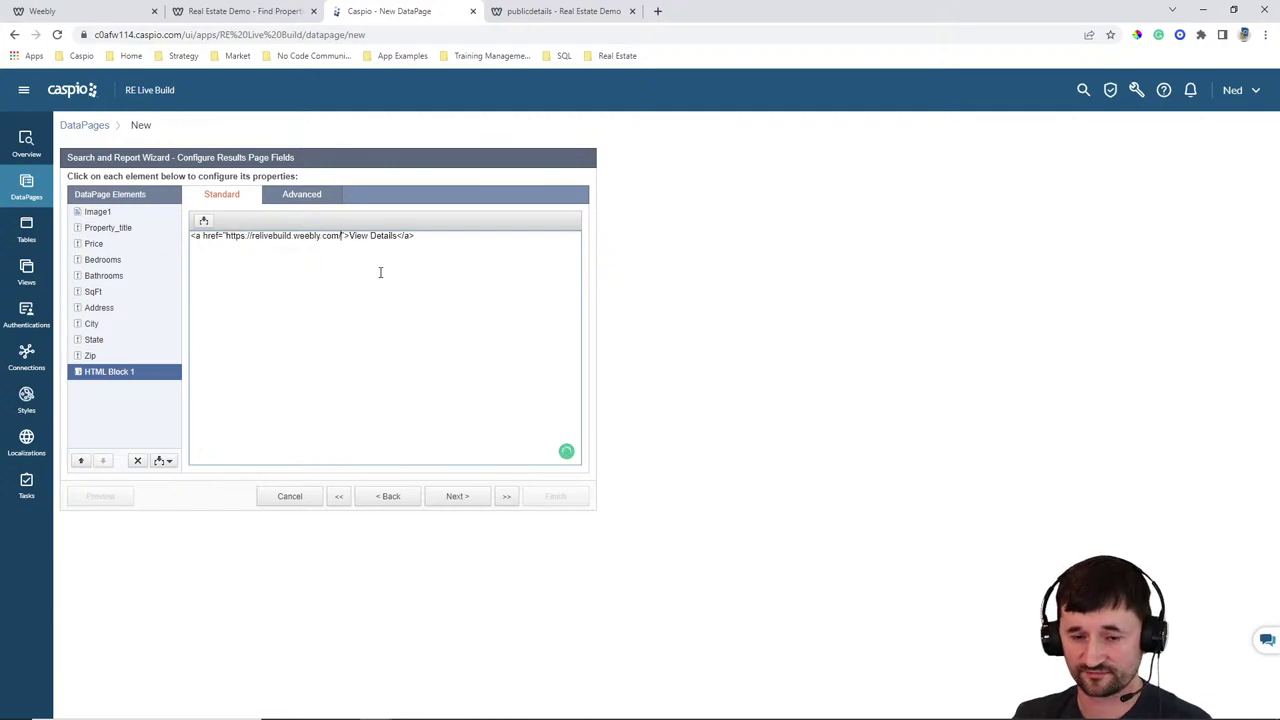
{"action": "type", "text": "f"}
{"action": "key", "text": "BackSpace"}
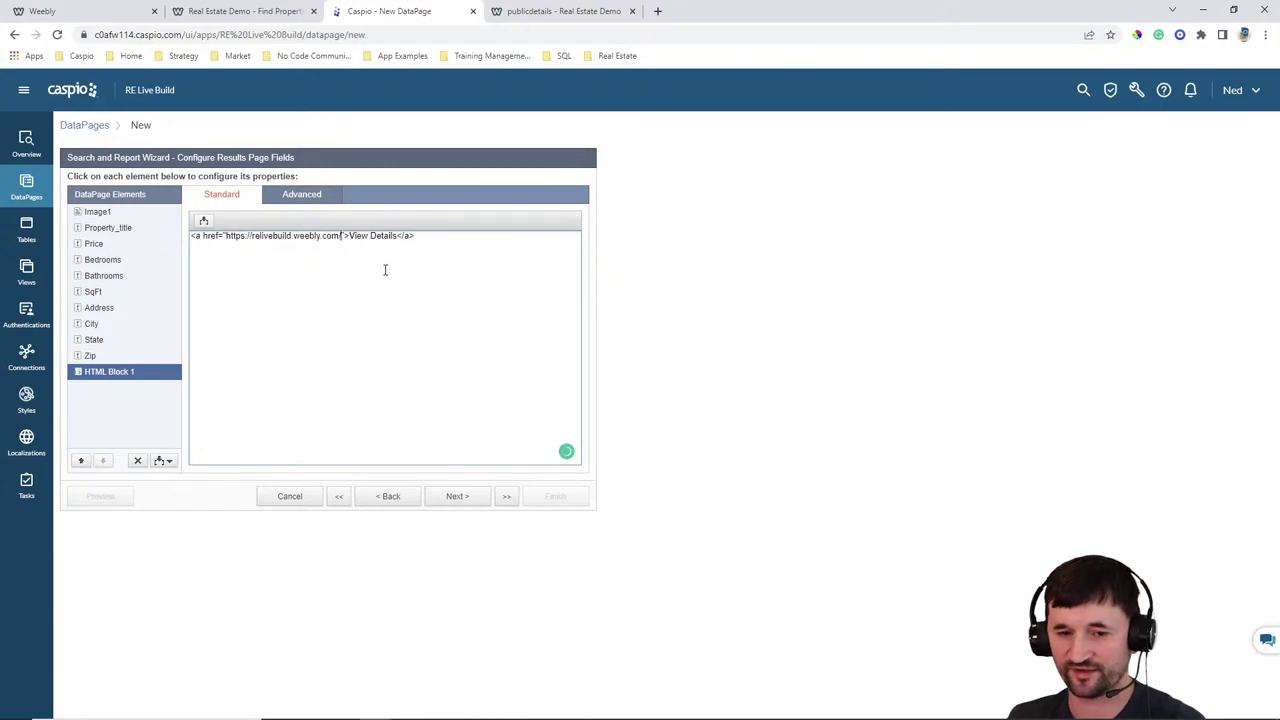
In Weebly, dismiss the published message and show the site's page list
{"action": "left_click", "coordinate": [110, 11]}
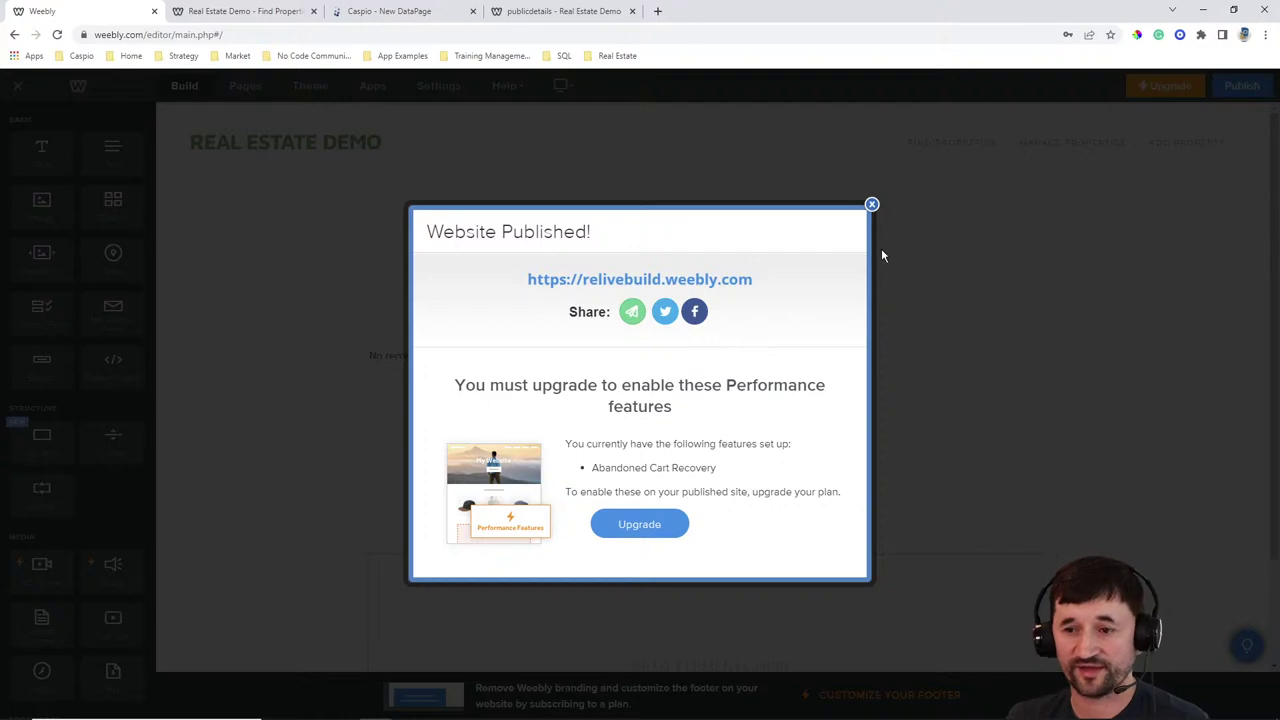
{"action": "left_click", "coordinate": [872, 205]}
{"action": "left_click", "coordinate": [243, 86]}
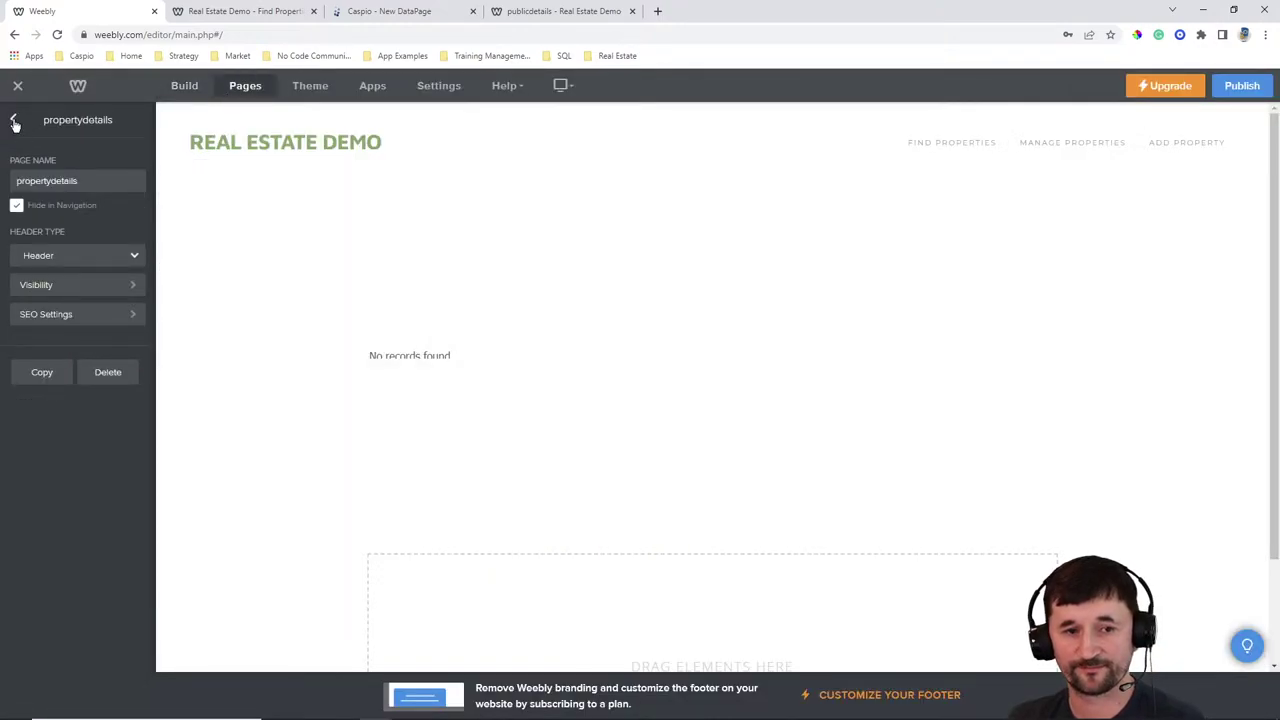
{"action": "left_click", "coordinate": [13, 119]}
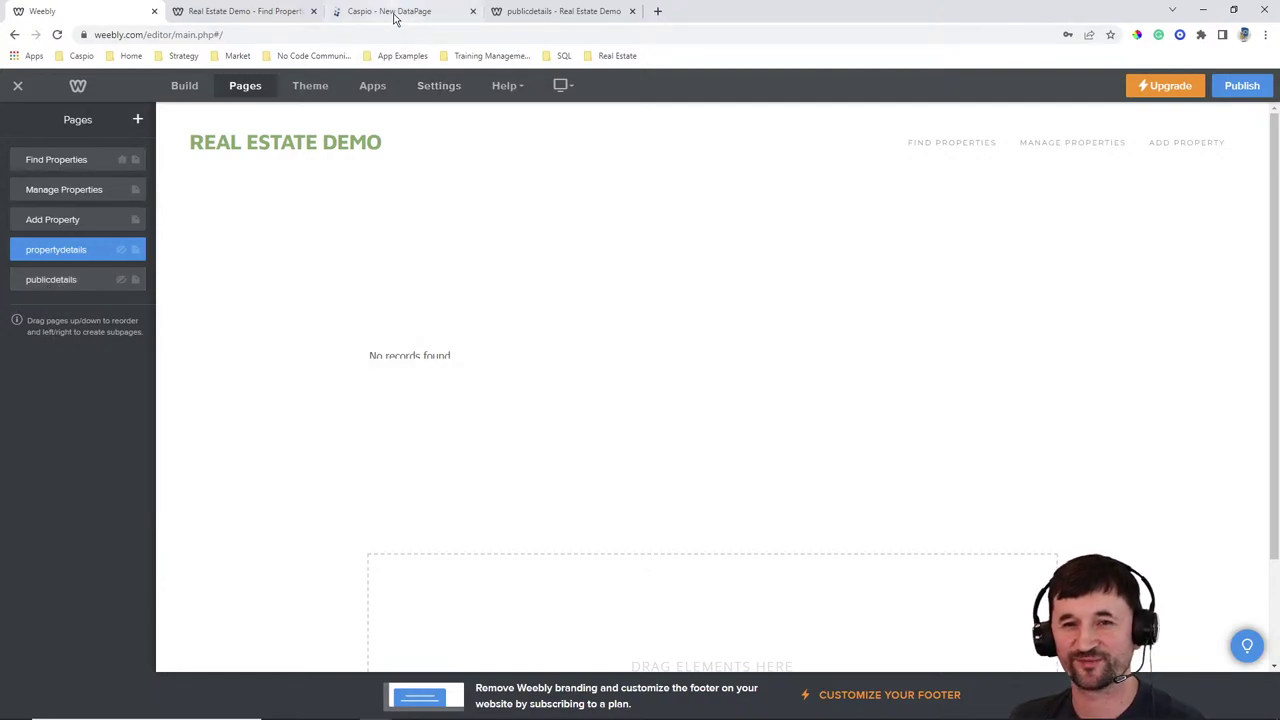
Point the link to publicdetails.html?pid= followed by the inserted Property_ID field
{"action": "left_click", "coordinate": [424, 12]}
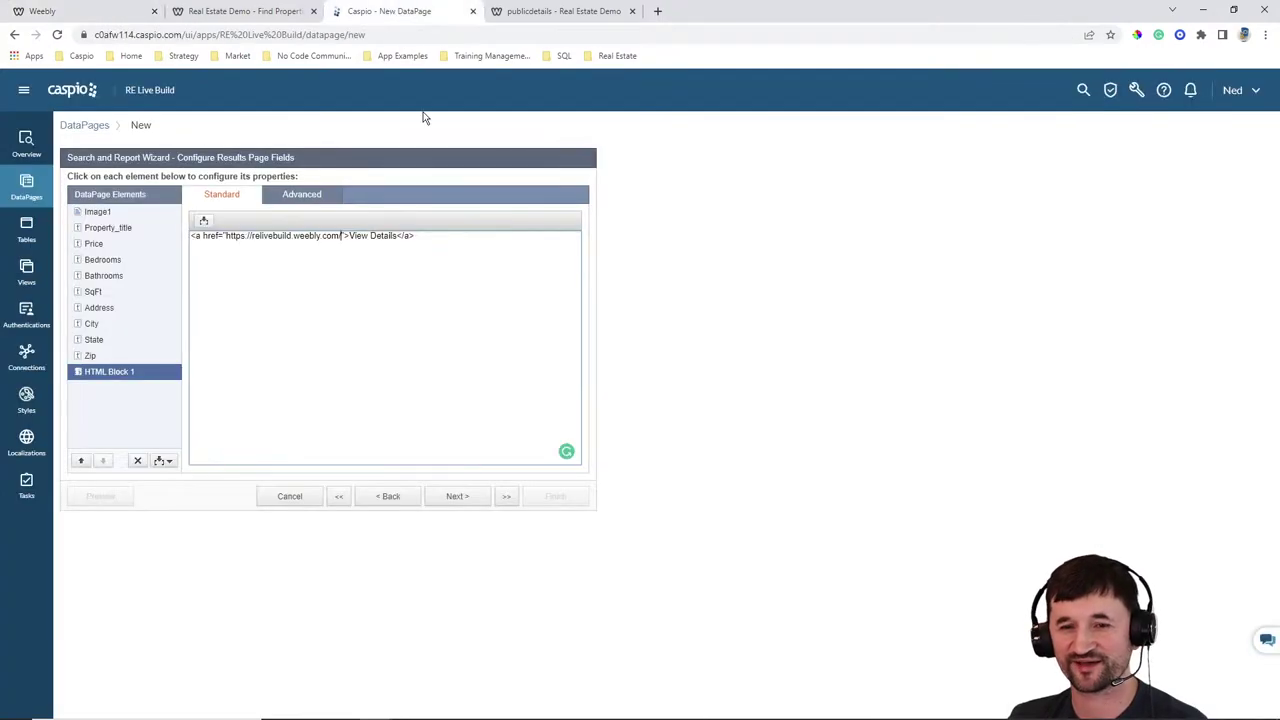
{"action": "type", "text": "publicdetail"}
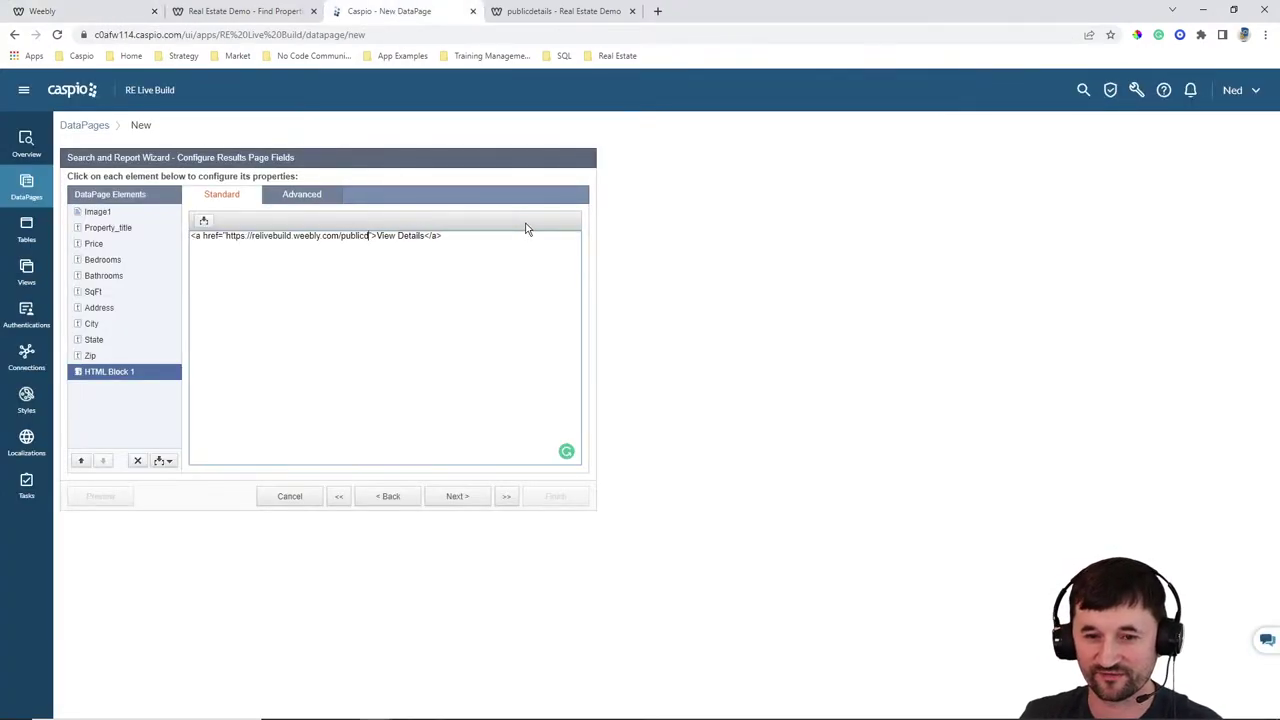
{"action": "type", "text": "s.html?"}
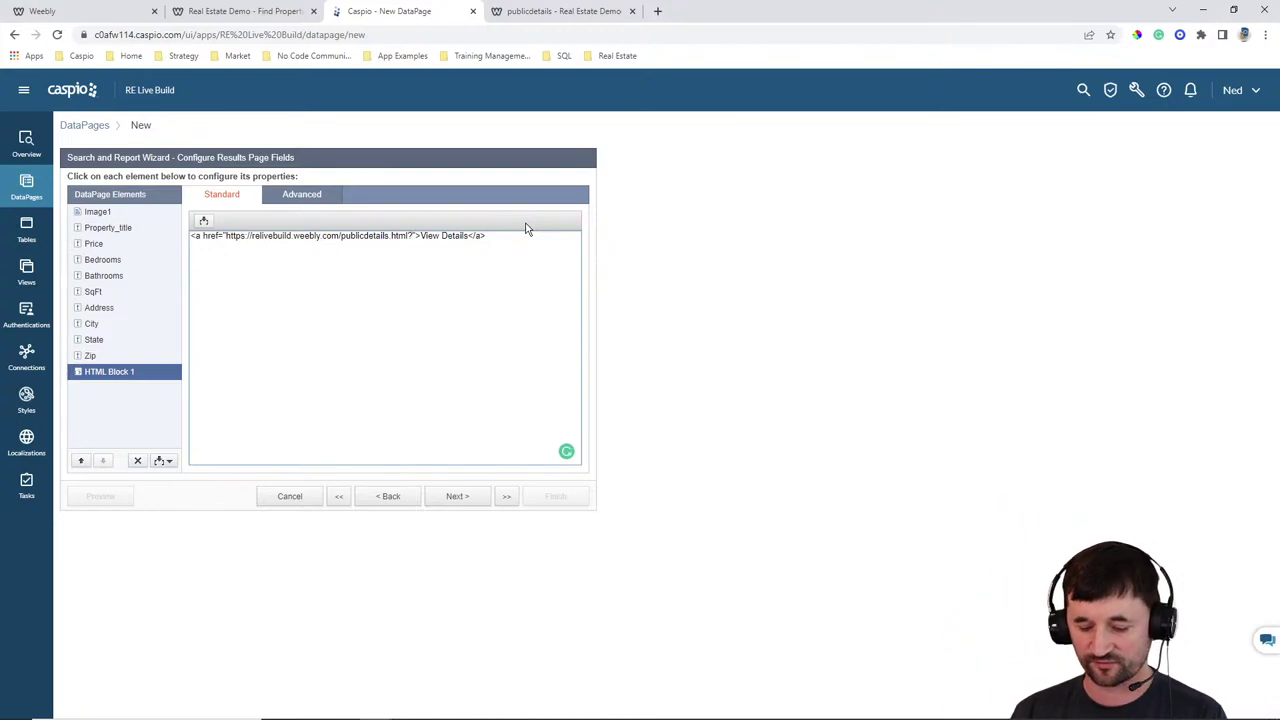
{"action": "type", "text": "pid"}
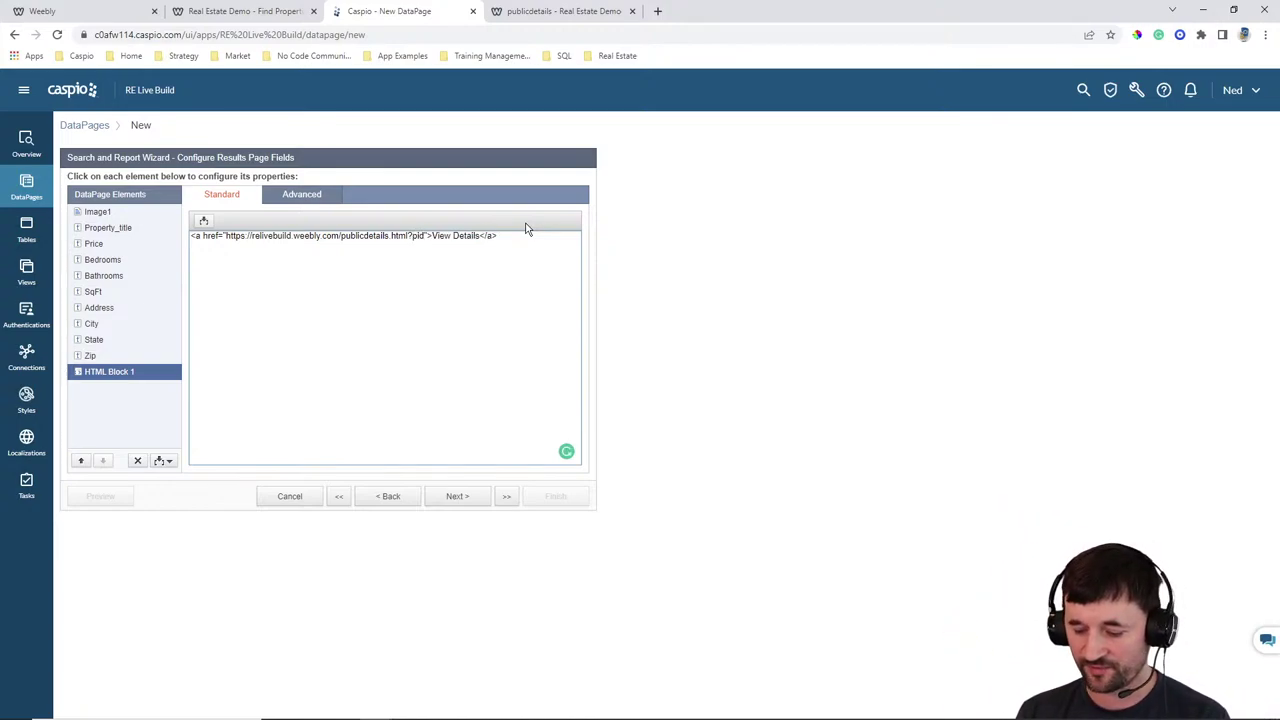
{"action": "type", "text": "="}
{"action": "left_click", "coordinate": [205, 222]}
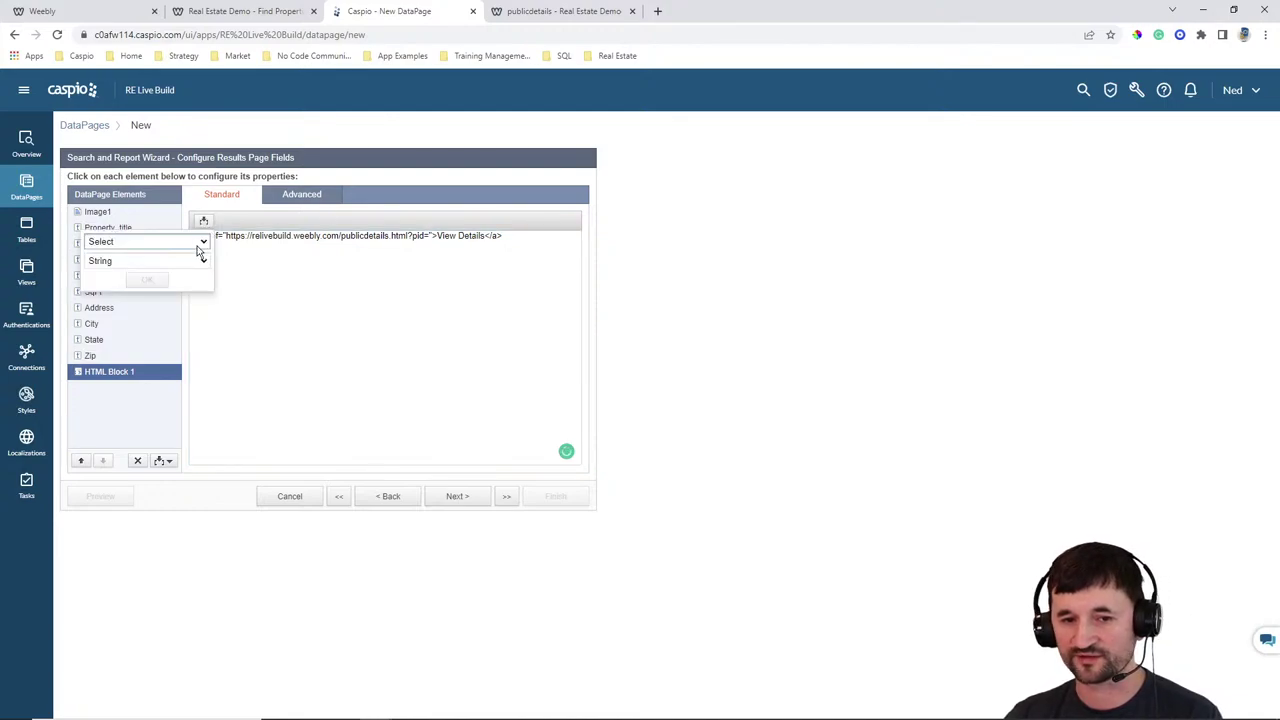
{"action": "left_click", "coordinate": [200, 243]}
{"action": "left_click", "coordinate": [157, 276]}
{"action": "left_click", "coordinate": [146, 281]}
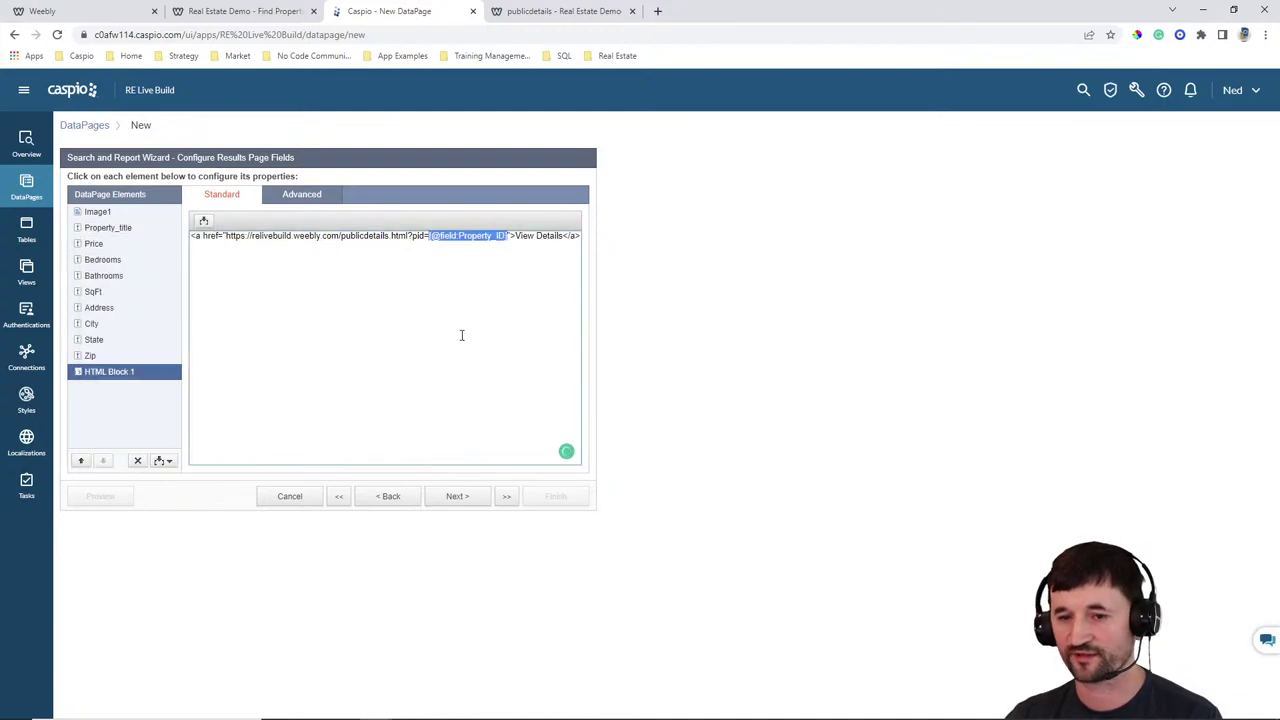
Append &aid= with the inserted Agent_ID field and advance to Results Page Options
{"action": "left_click", "coordinate": [510, 237]}
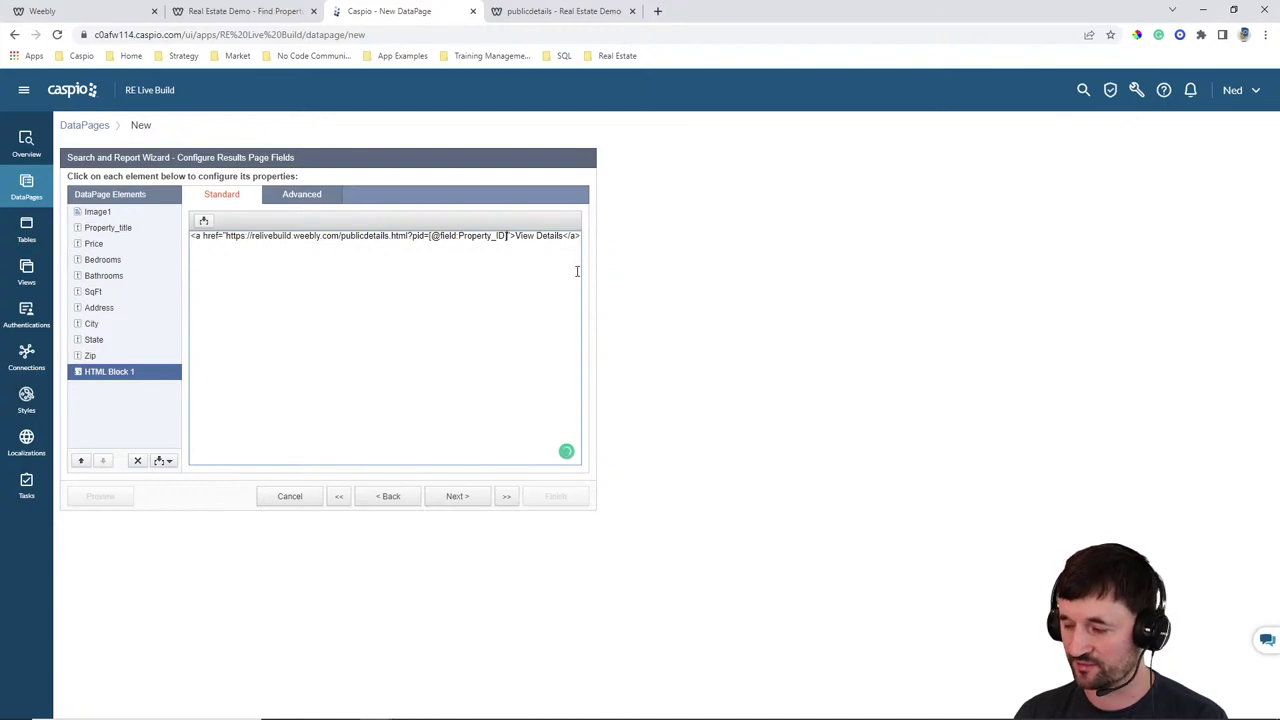
{"action": "type", "text": "&"}
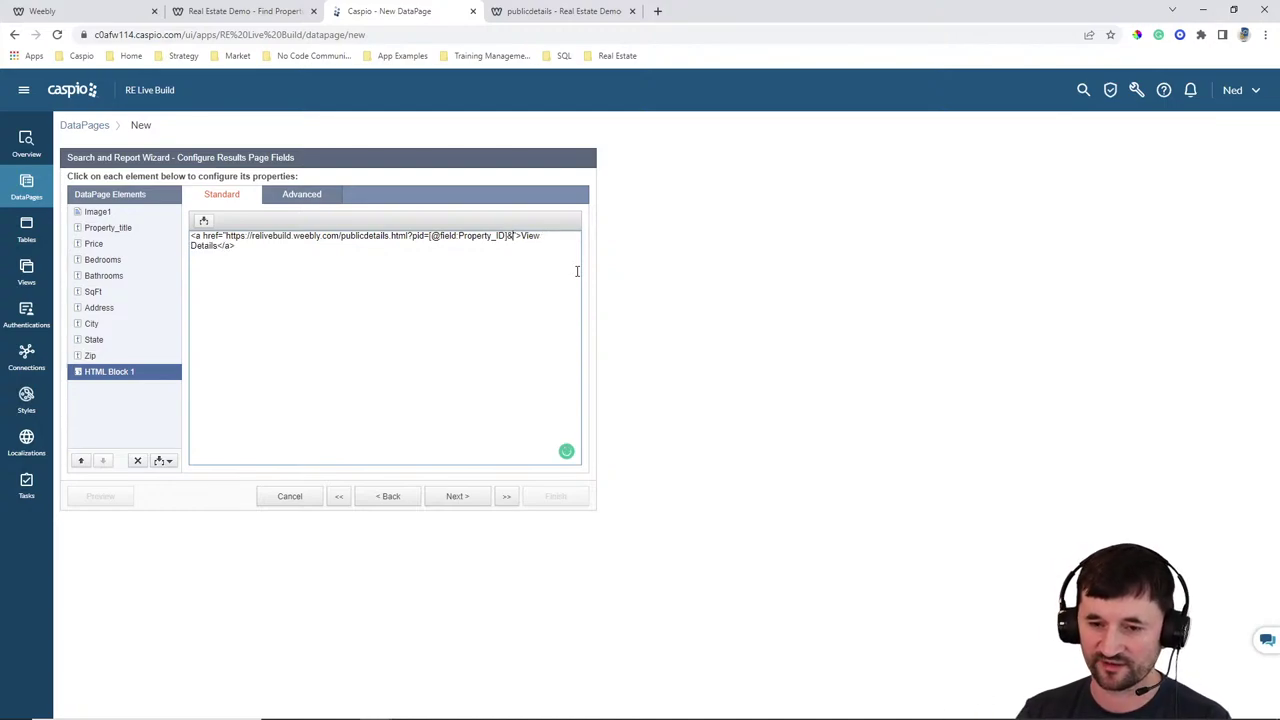
{"action": "type", "text": "aid"}
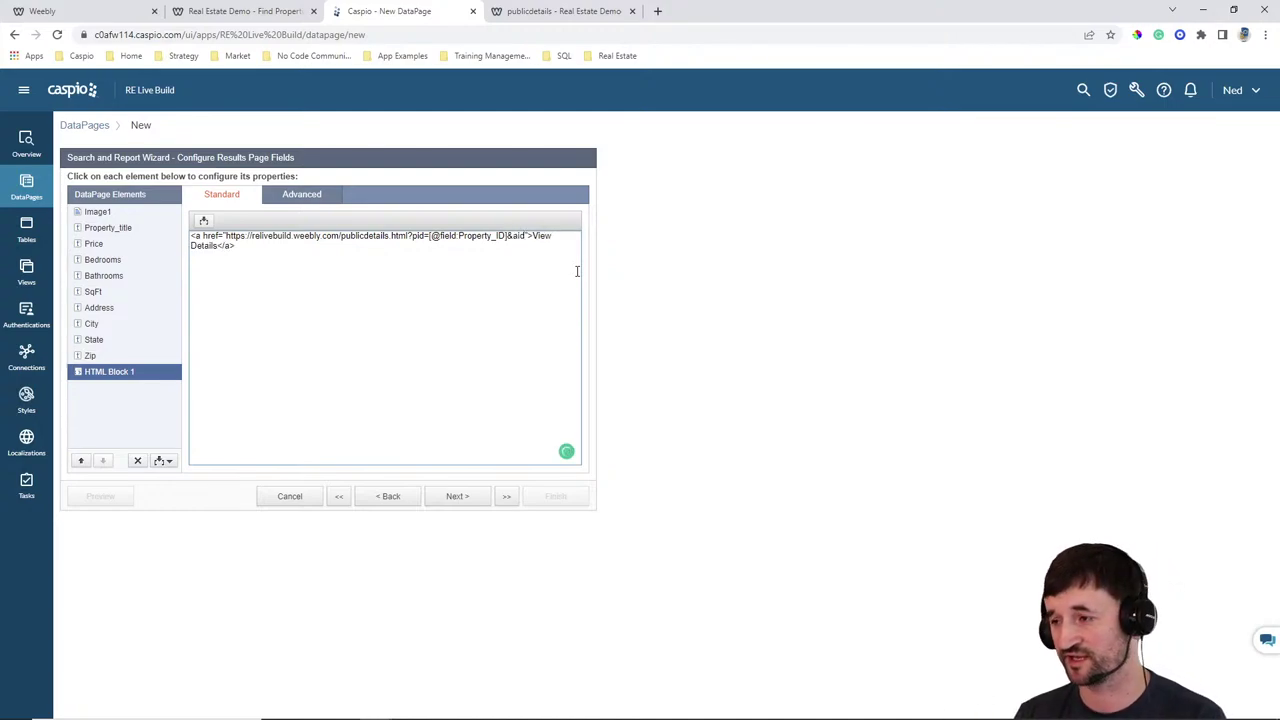
{"action": "type", "text": "="}
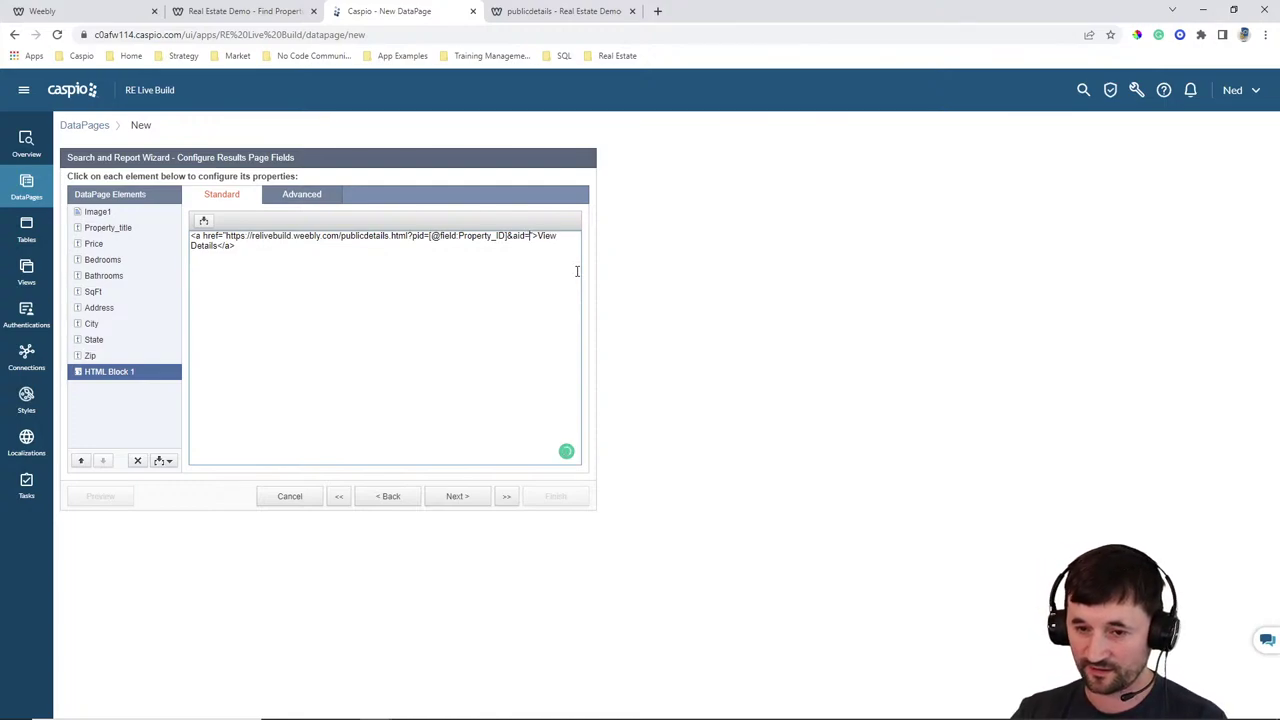
{"action": "left_click", "coordinate": [203, 222]}
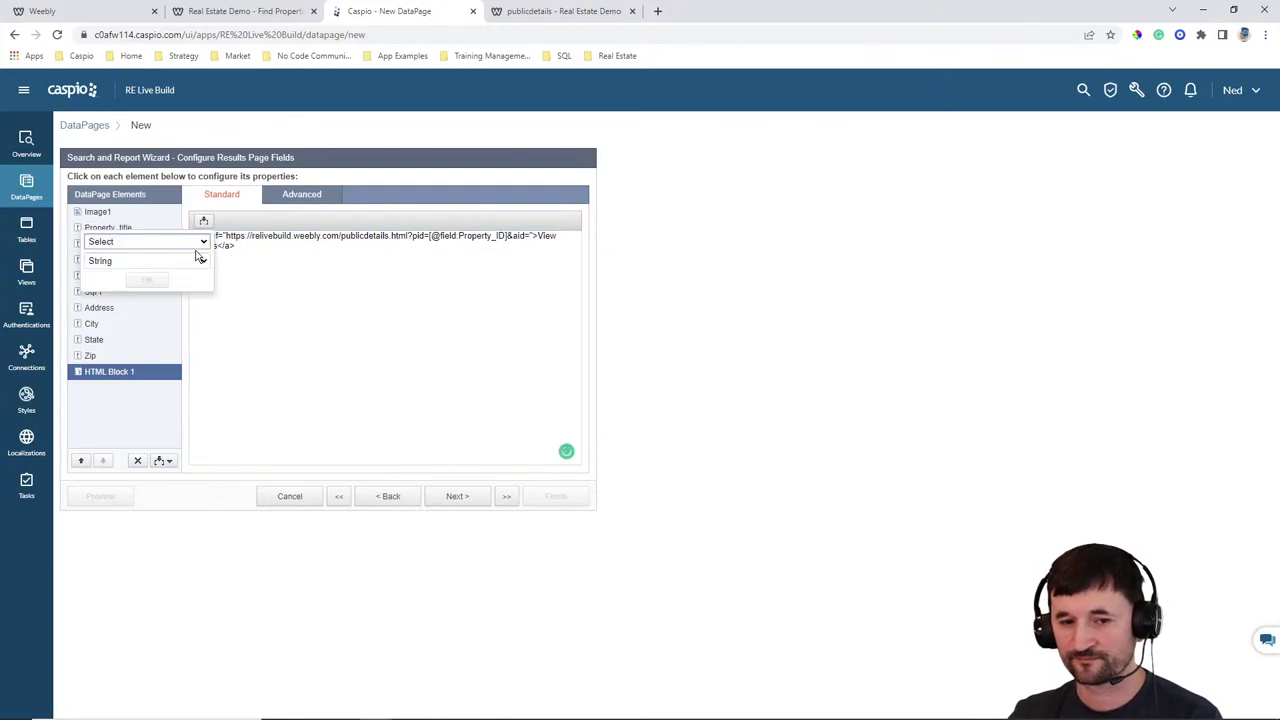
{"action": "left_click", "coordinate": [200, 243]}
{"action": "left_click", "coordinate": [145, 289]}
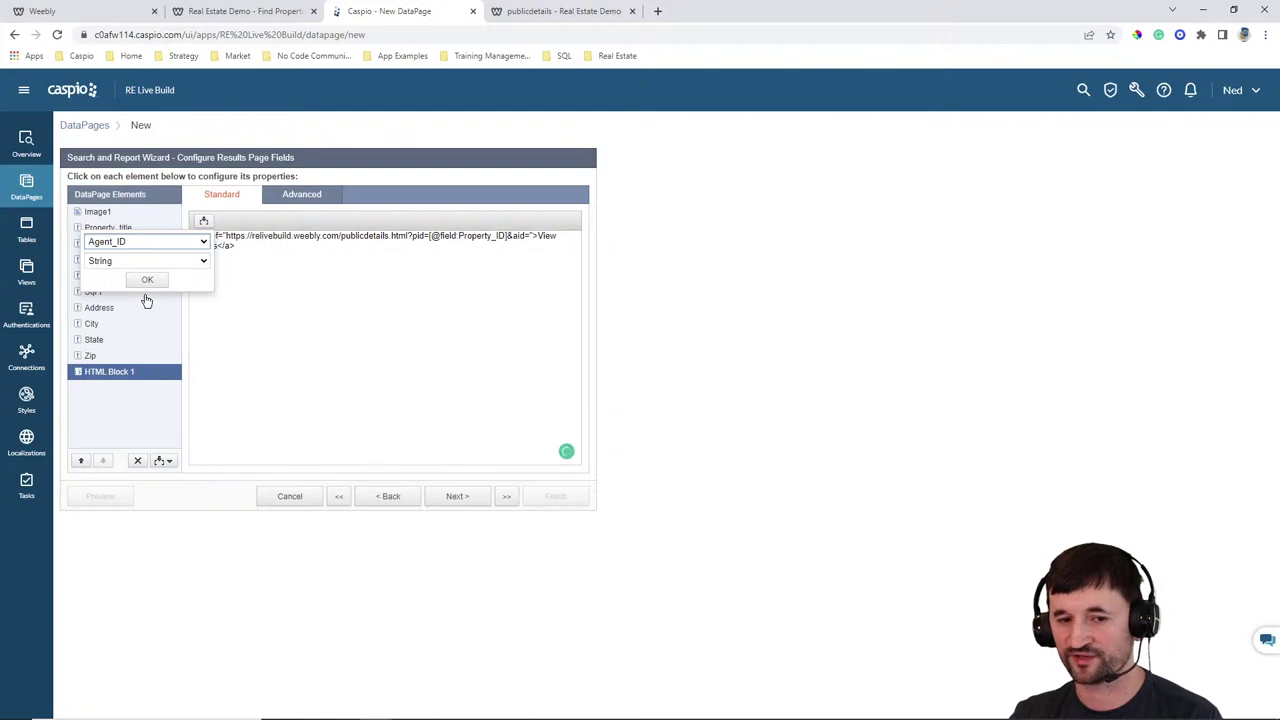
{"action": "left_click", "coordinate": [146, 284]}
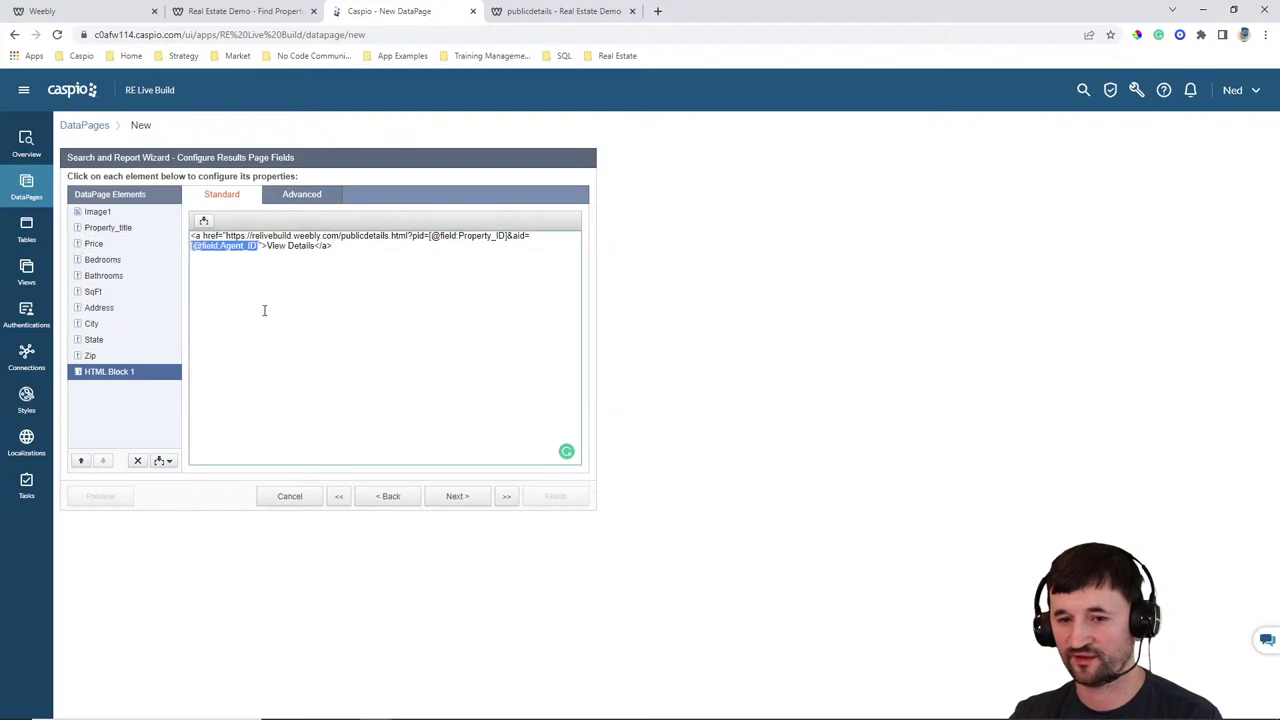
{"action": "left_click", "coordinate": [460, 497]}
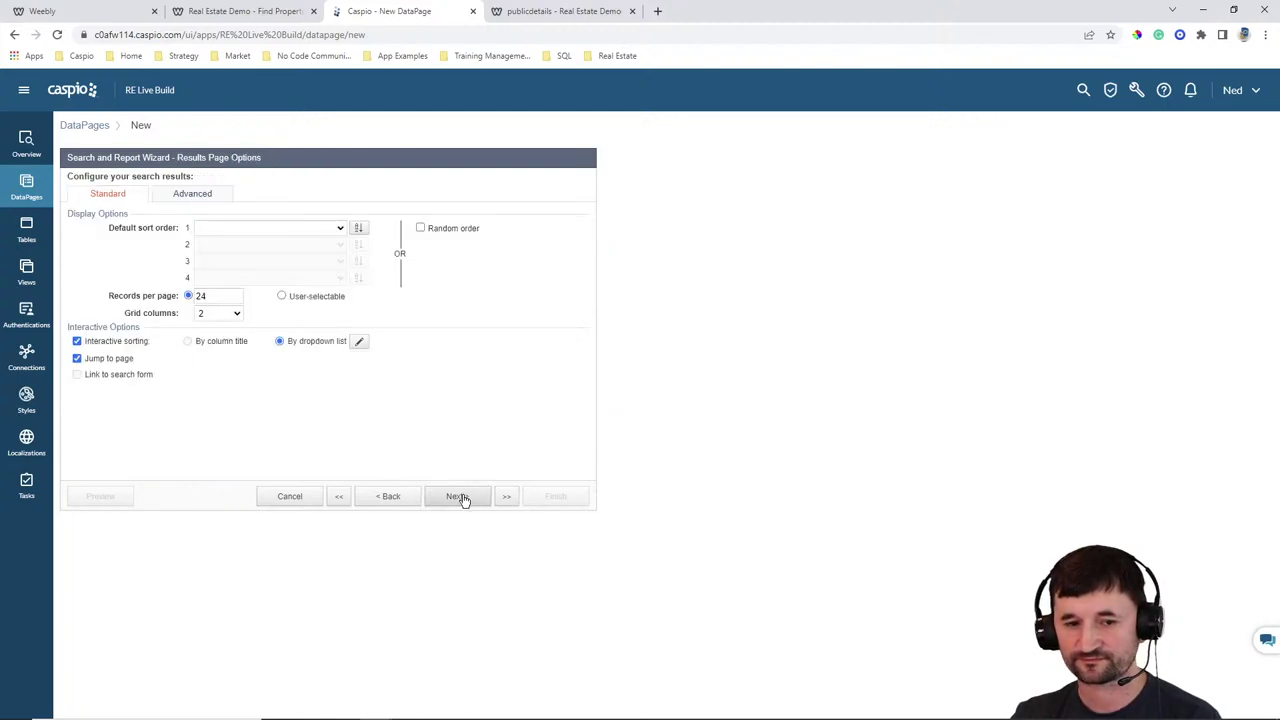
{"action": "left_click", "coordinate": [230, 313]}
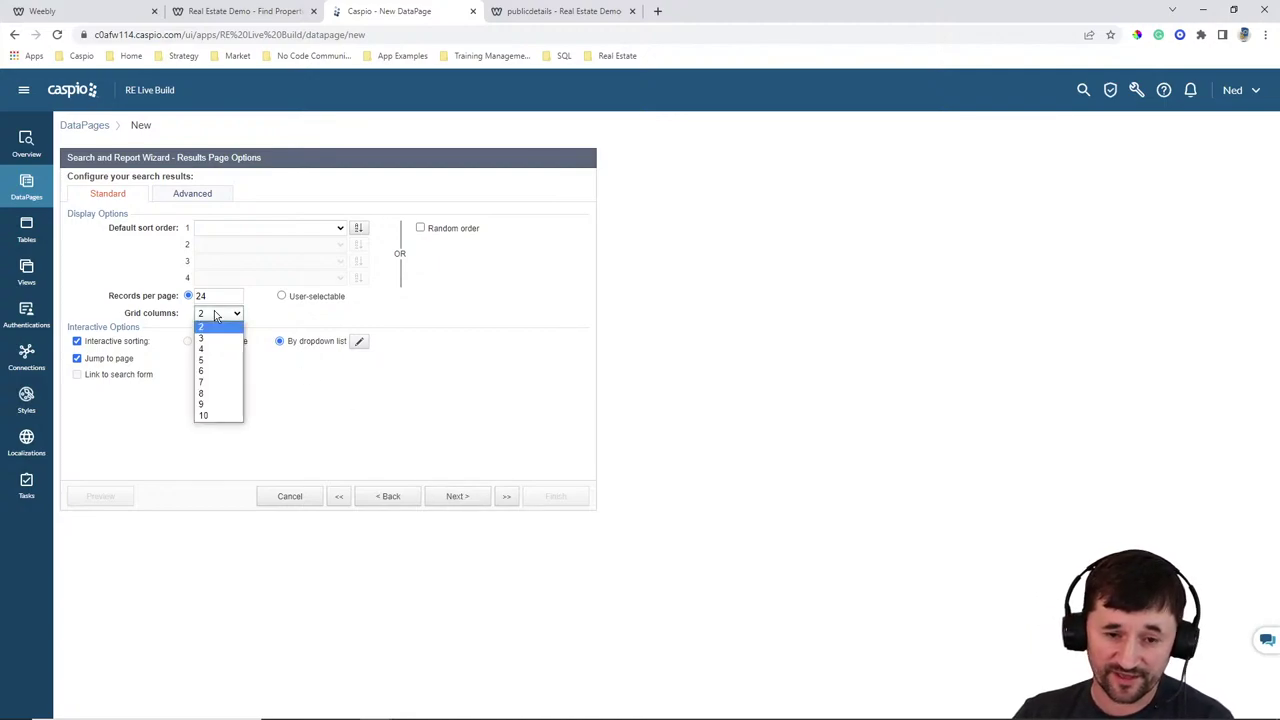
{"action": "left_click", "coordinate": [212, 348]}
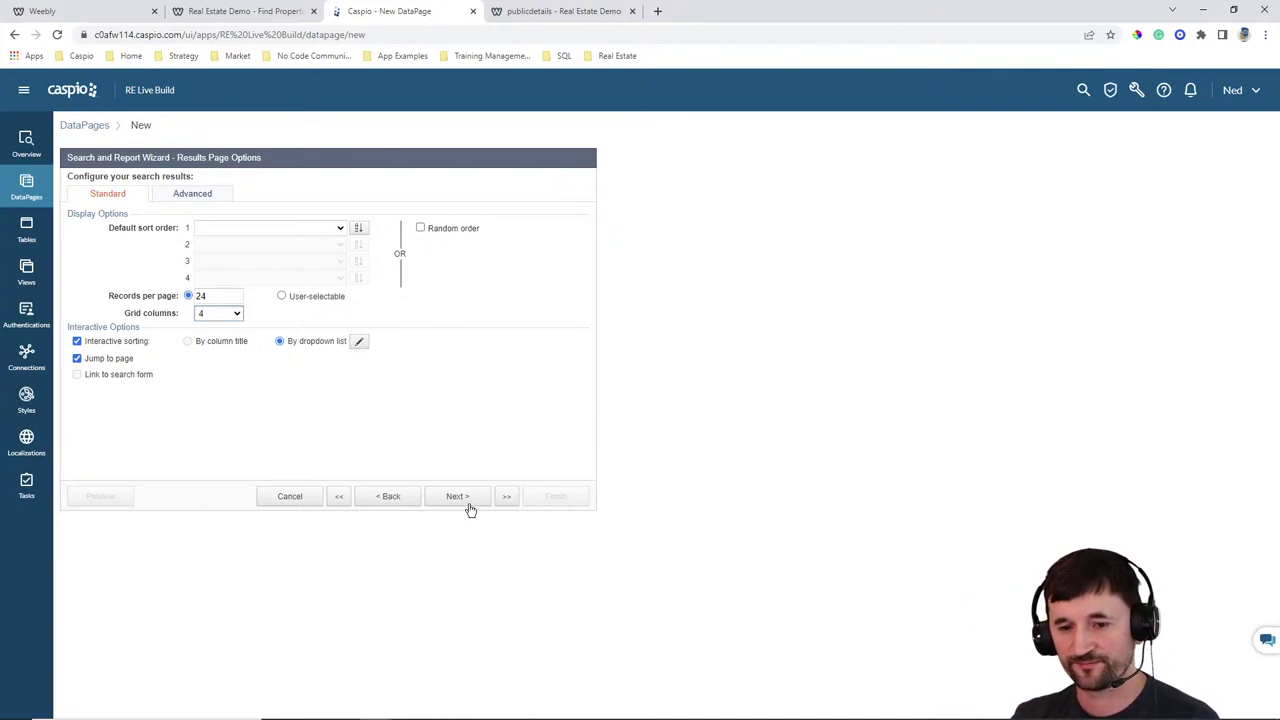
{"action": "left_click", "coordinate": [466, 500]}
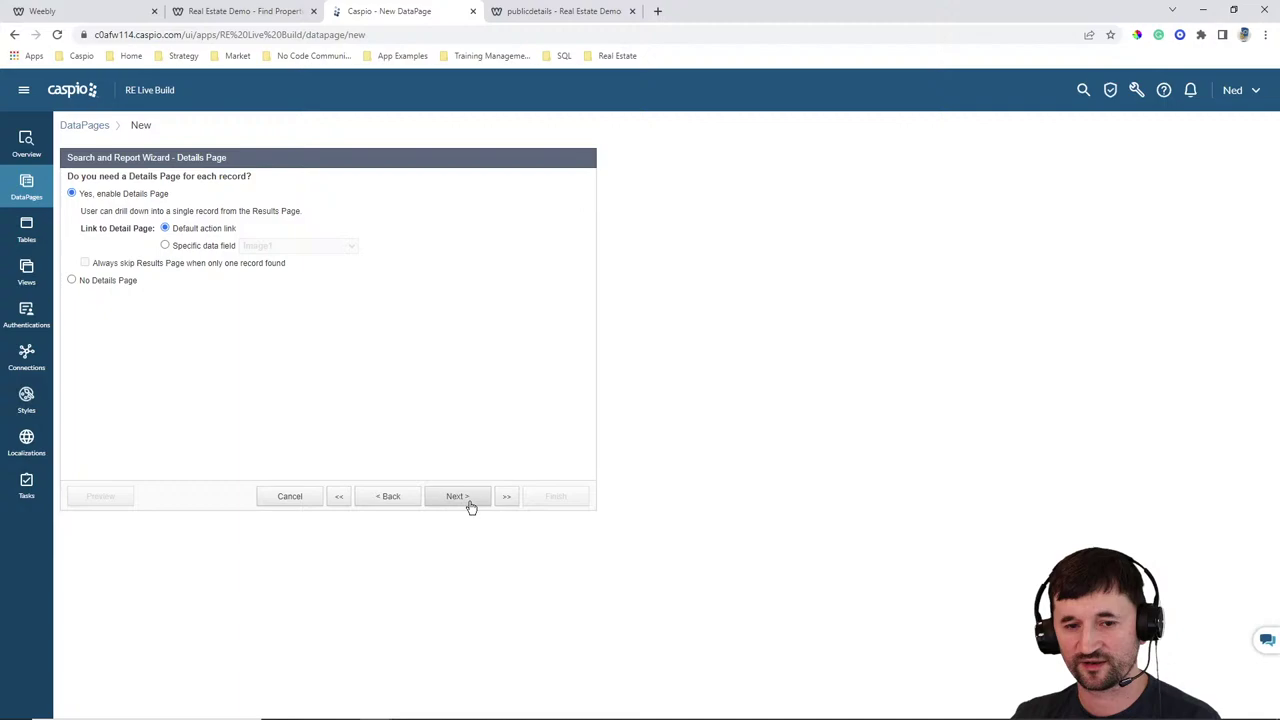
{"action": "left_click", "coordinate": [108, 281]}
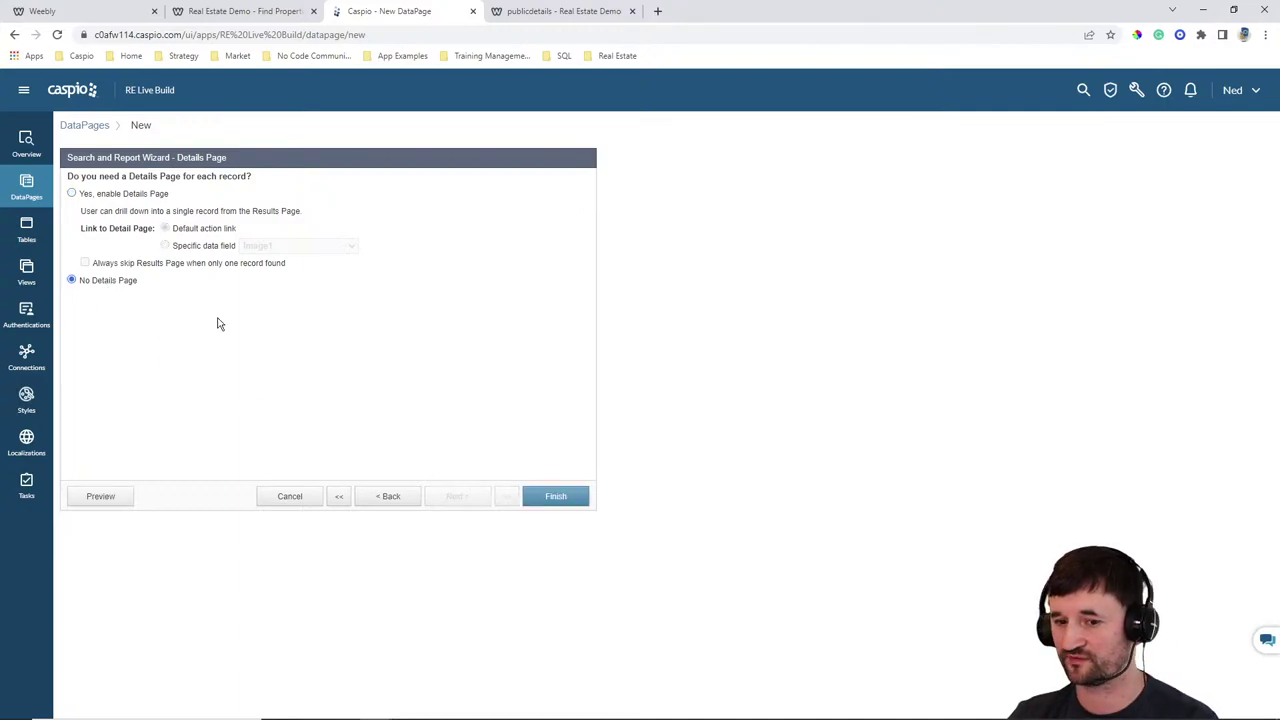
{"action": "left_click", "coordinate": [557, 496]}
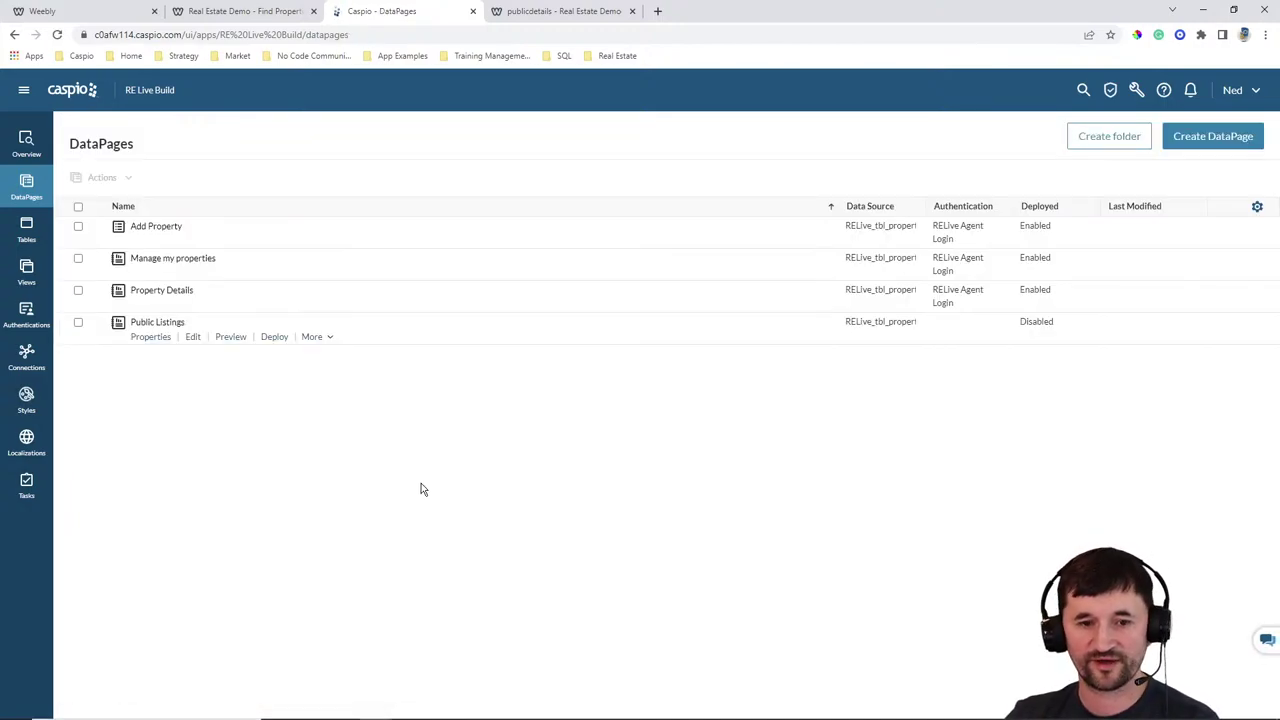
Edit the Public Listings DataPage and add Listing_status as a search field
{"action": "left_click", "coordinate": [193, 337]}
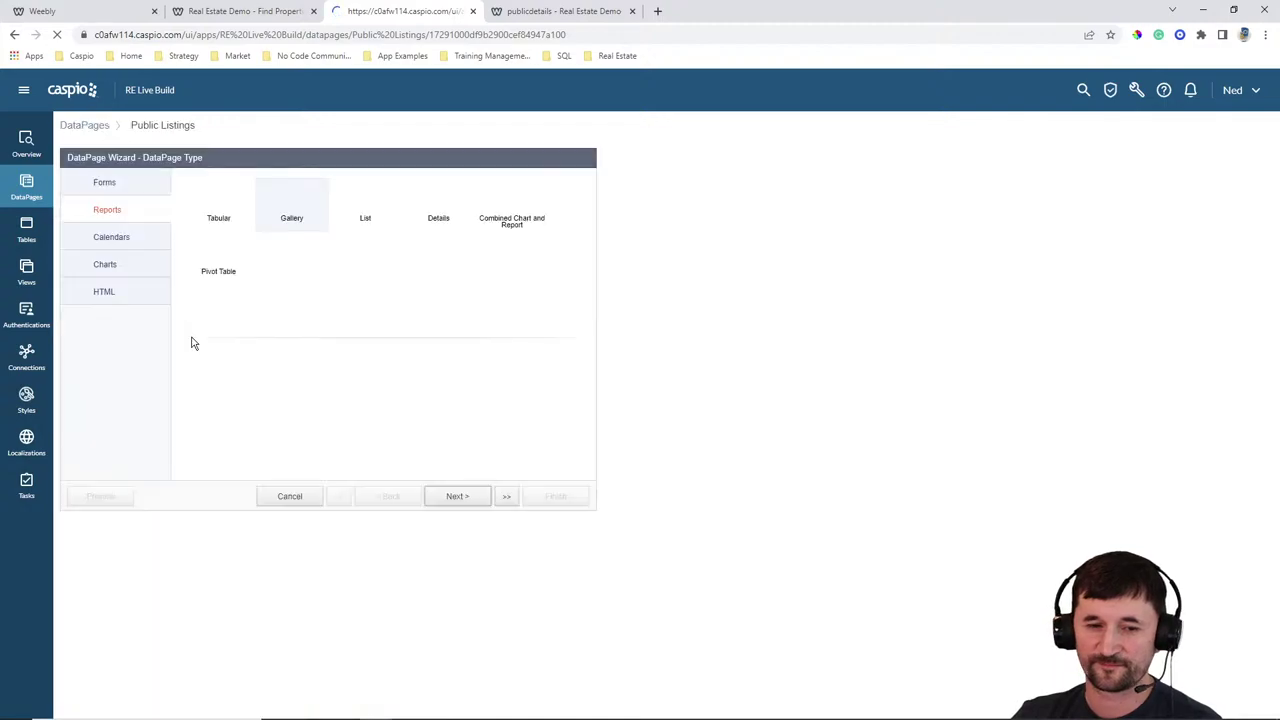
{"action": "left_click", "coordinate": [453, 497]}
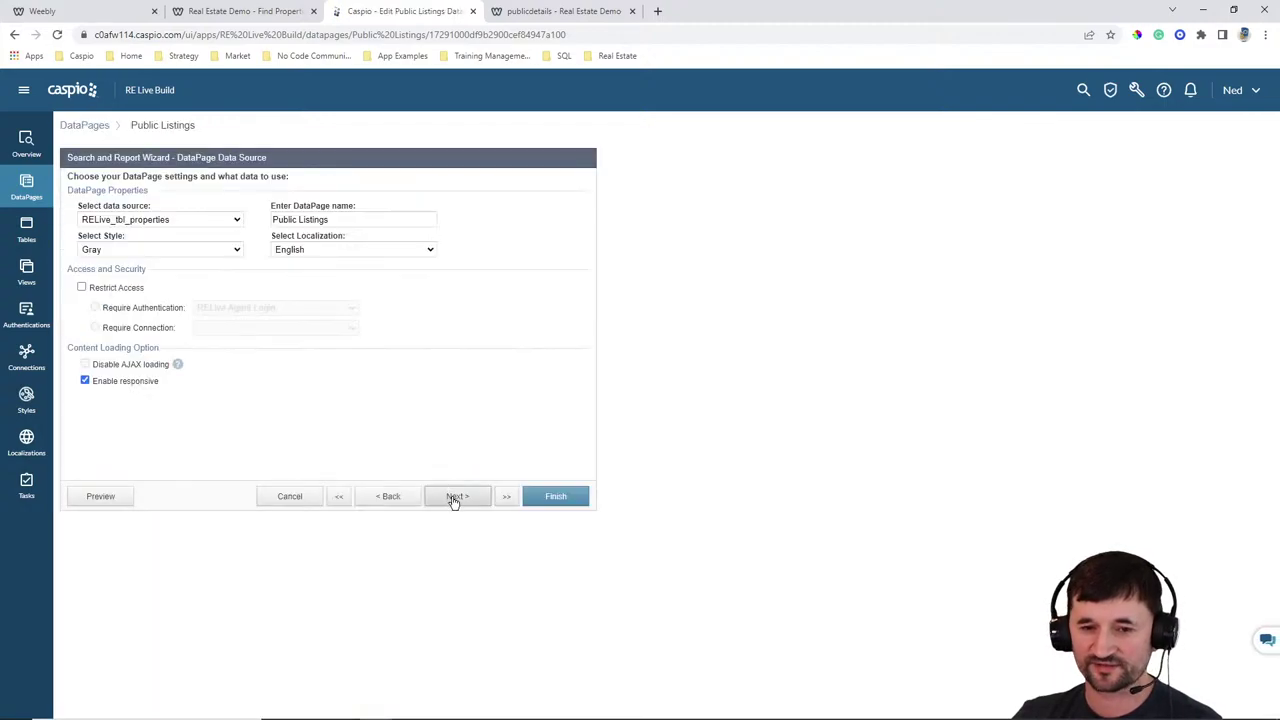
{"action": "left_click", "coordinate": [453, 497]}
{"action": "left_click", "coordinate": [453, 497]}
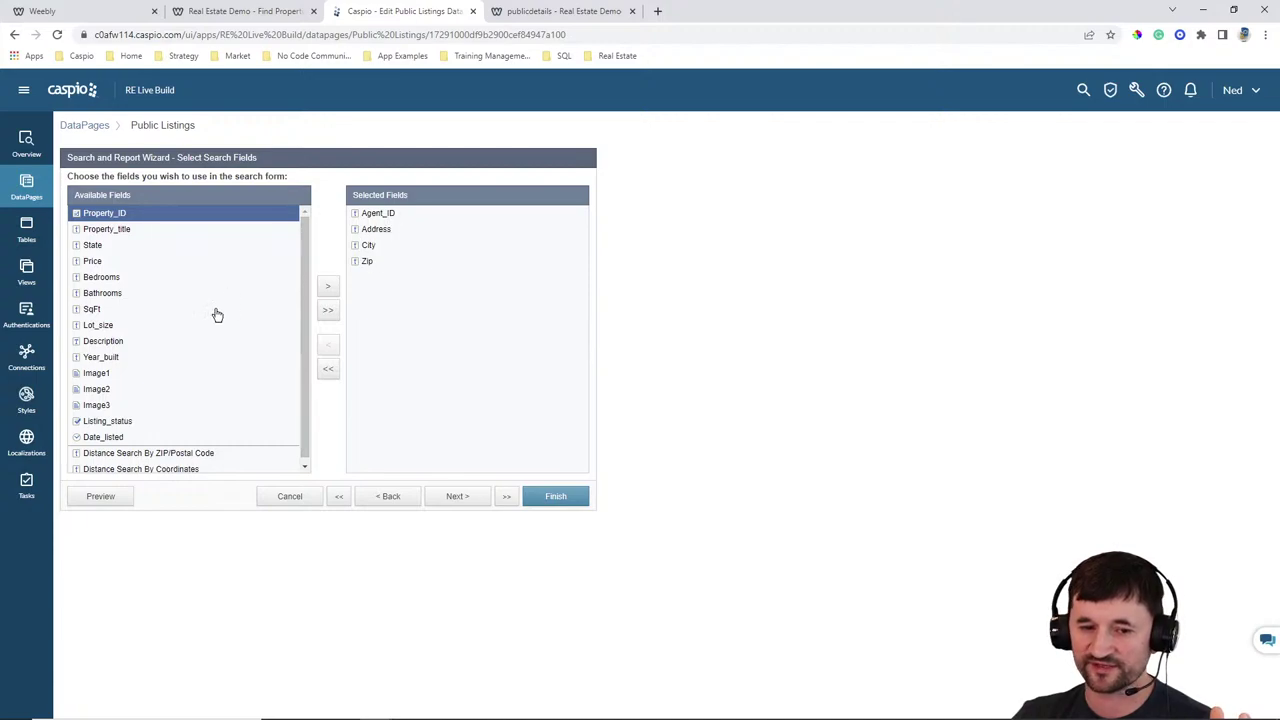
{"action": "left_click", "coordinate": [118, 421]}
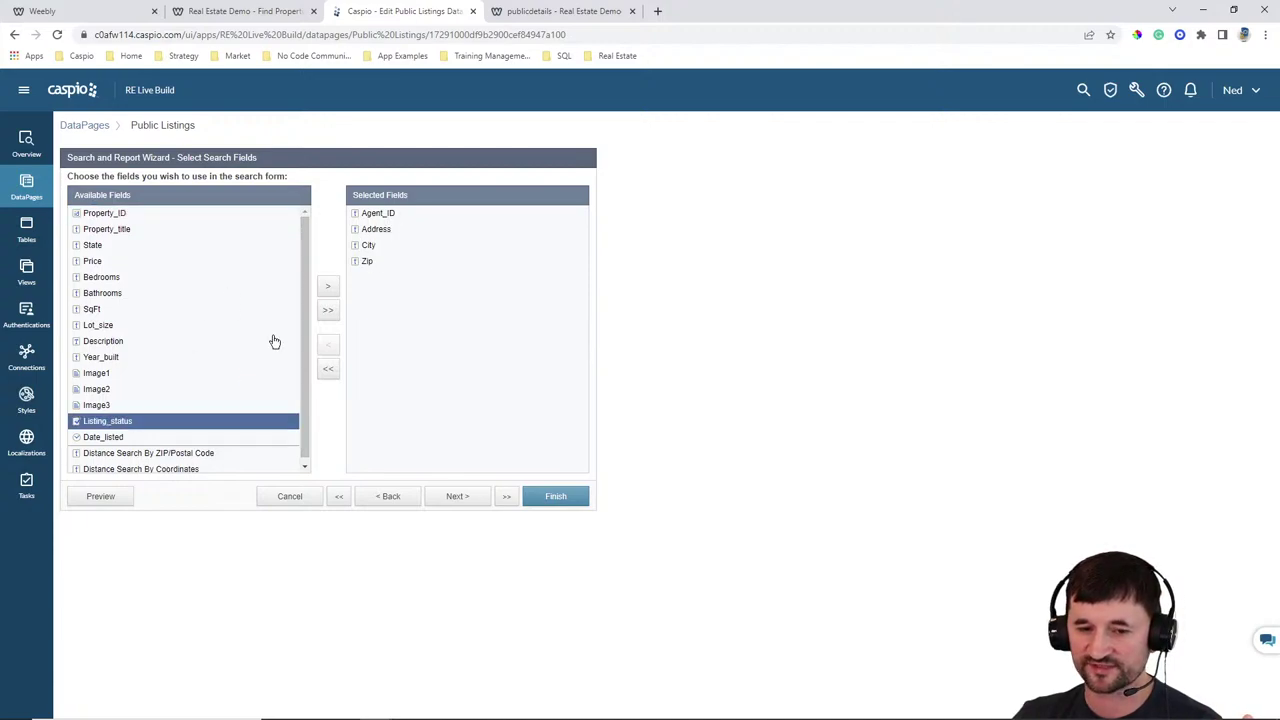
{"action": "left_click", "coordinate": [323, 288]}
{"action": "left_click", "coordinate": [453, 497]}
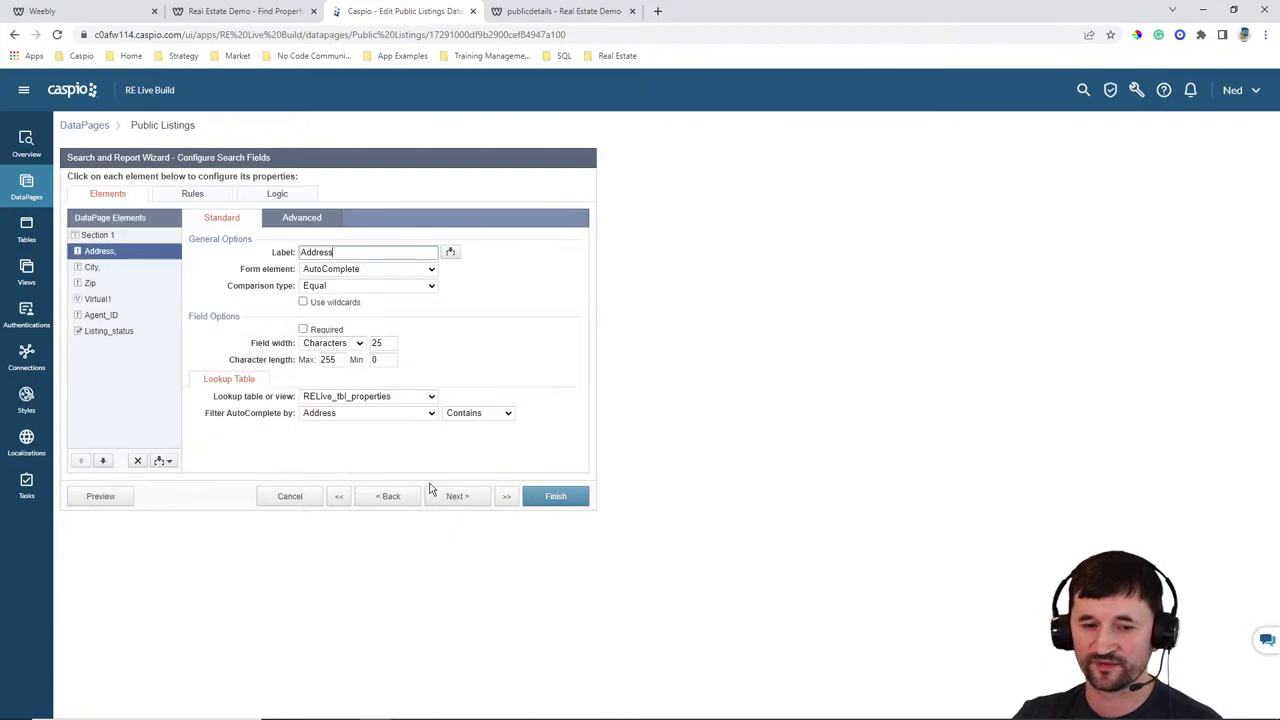
Make Listing_status a hidden field receiving Yes, then finish the wizard
{"action": "left_click", "coordinate": [108, 333]}
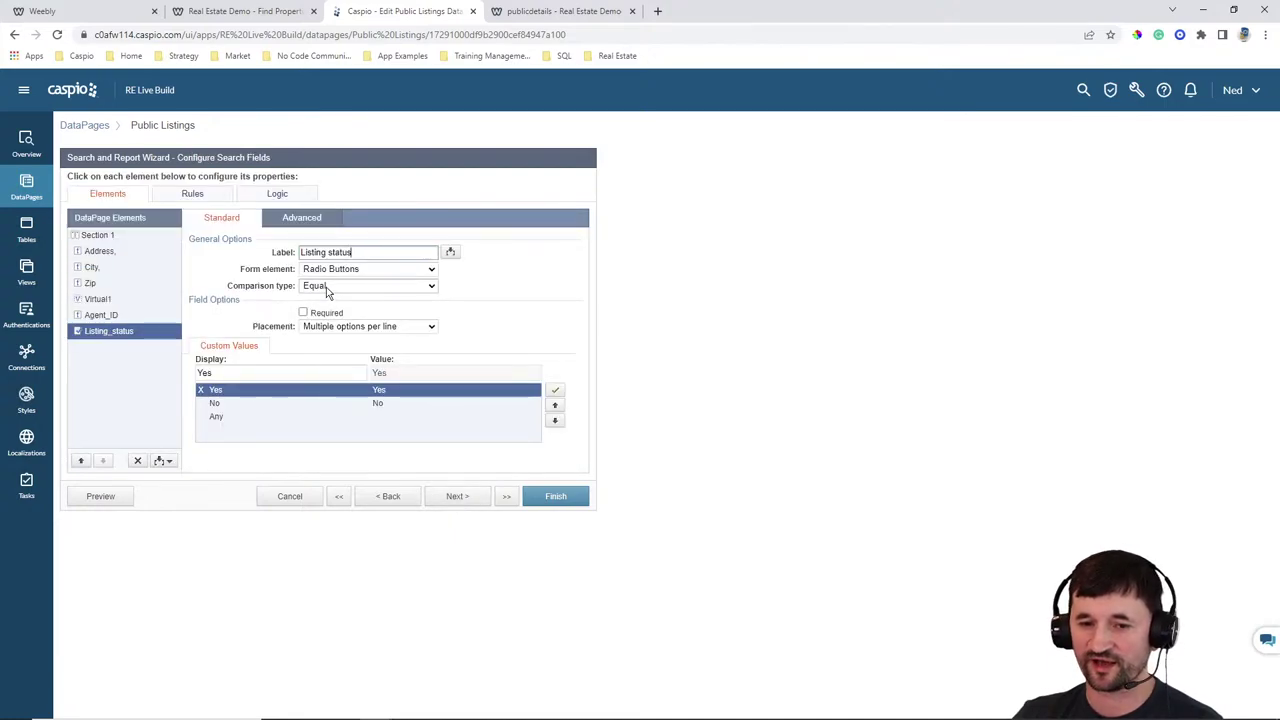
{"action": "left_click", "coordinate": [346, 270]}
{"action": "left_click", "coordinate": [340, 321]}
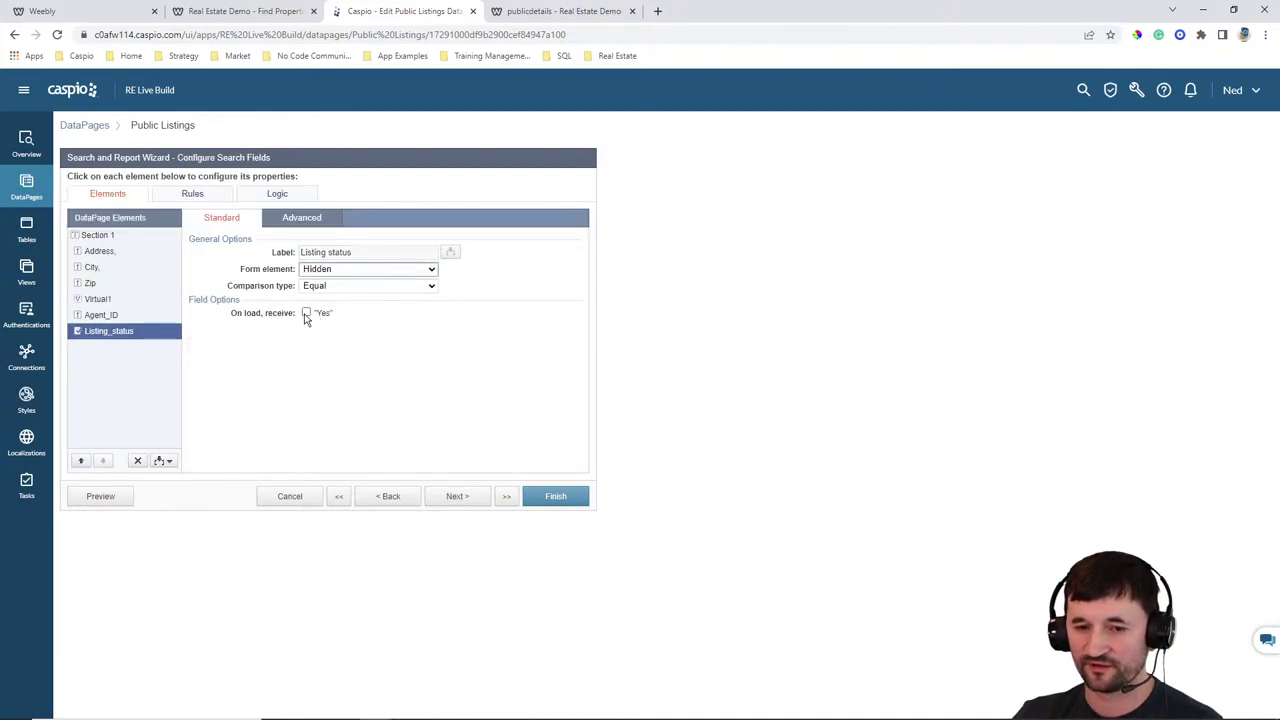
{"action": "left_click", "coordinate": [307, 313]}
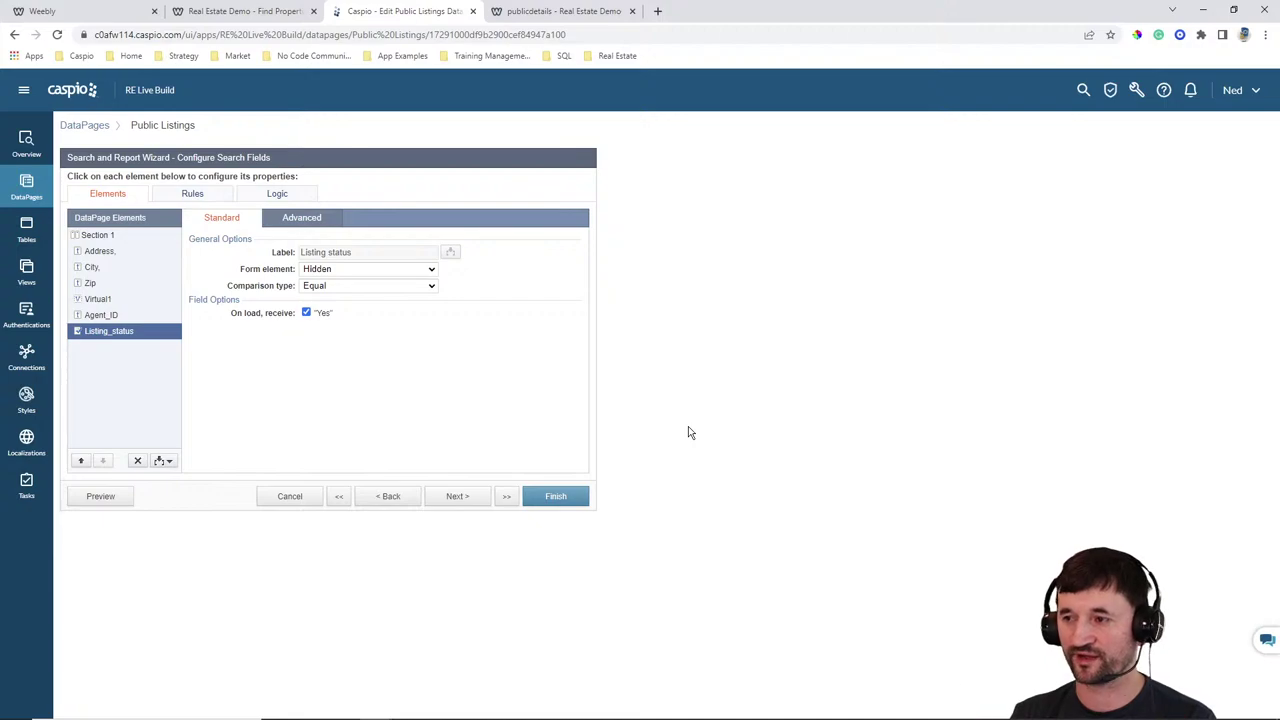
{"action": "left_click", "coordinate": [557, 14]}
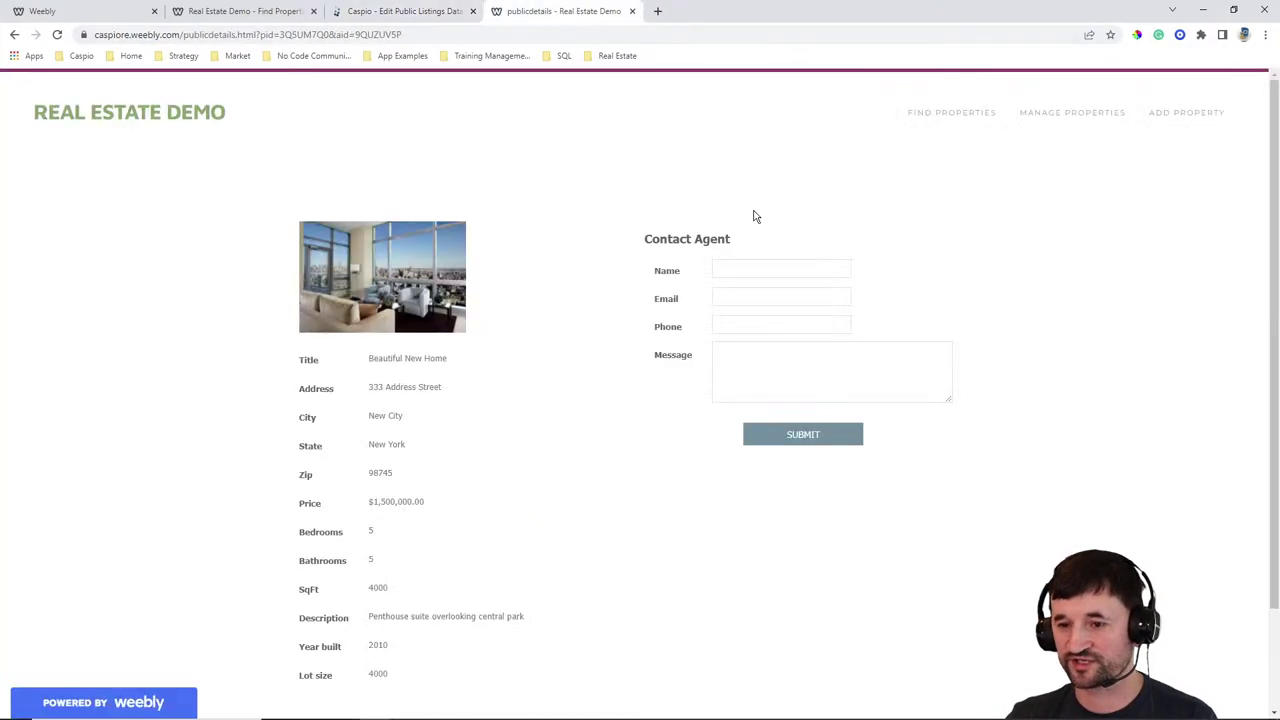
{"action": "left_click", "coordinate": [1090, 116]}
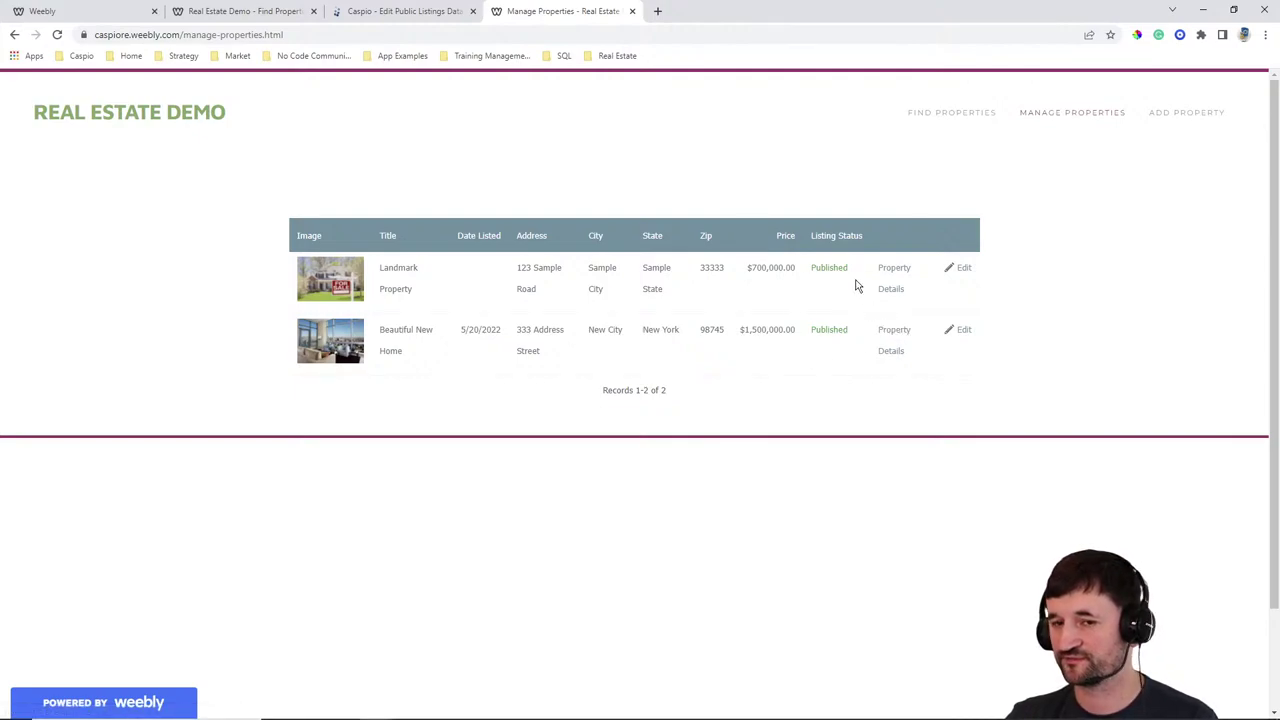
{"action": "left_click", "coordinate": [356, 18]}
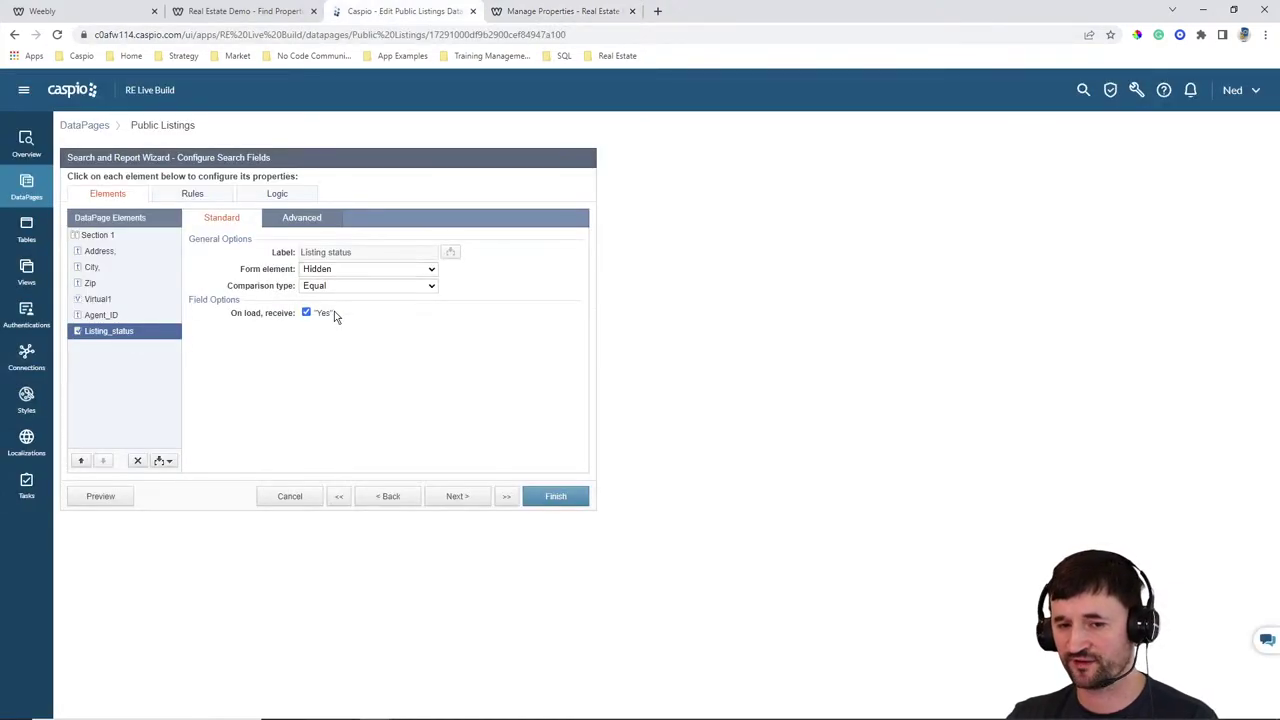
{"action": "left_click", "coordinate": [575, 499]}
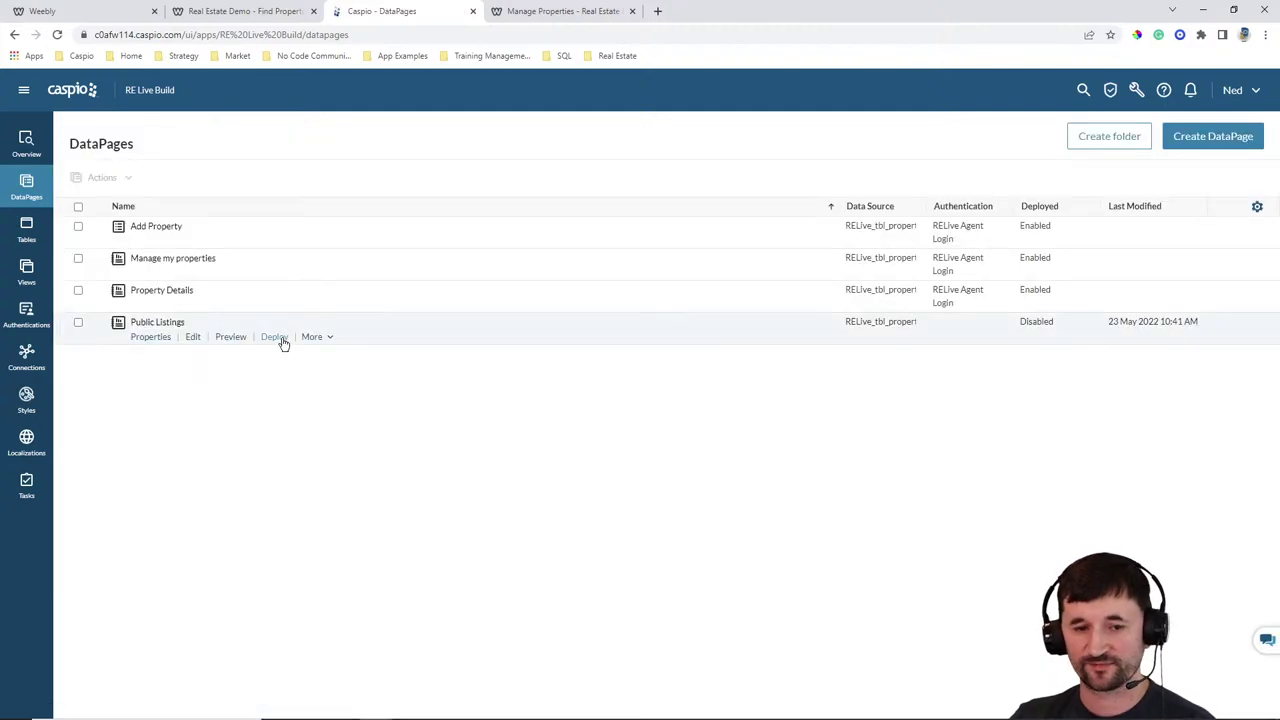
Enable the Public Listings deployment and copy its embed code
{"action": "left_click", "coordinate": [574, 254]}
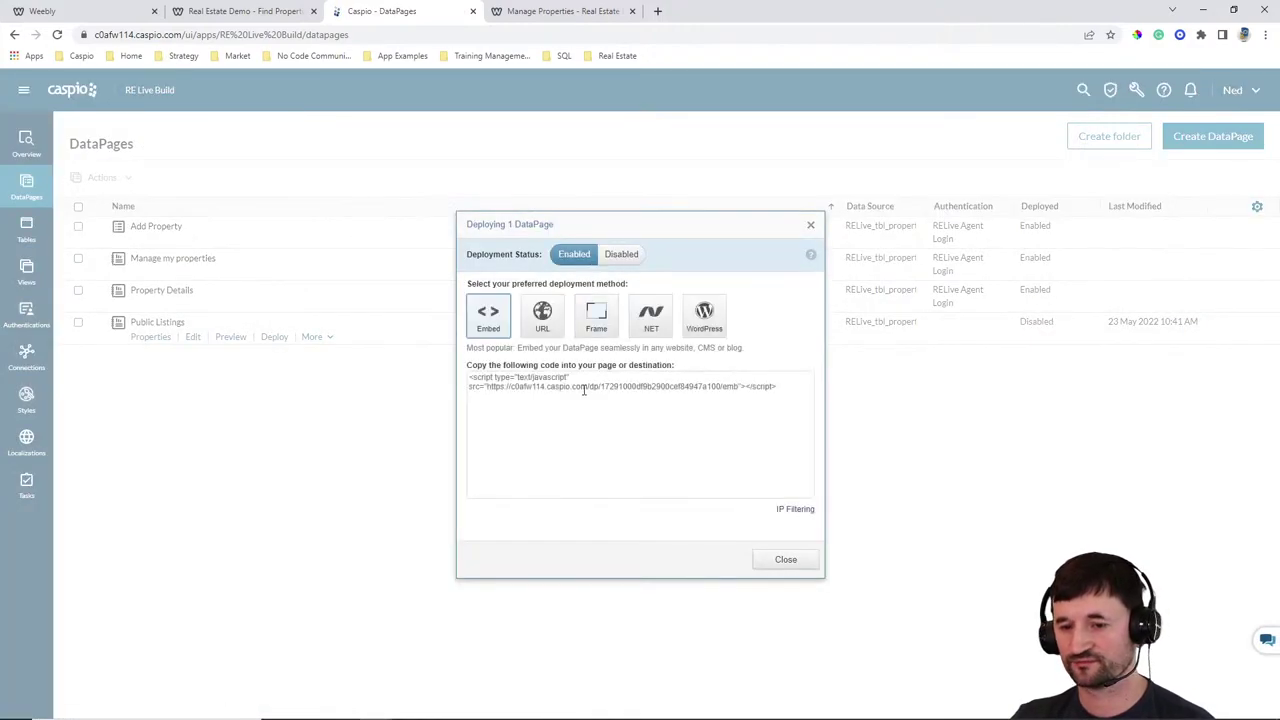
{"action": "left_click", "coordinate": [587, 390]}
{"action": "left_click", "coordinate": [785, 559]}
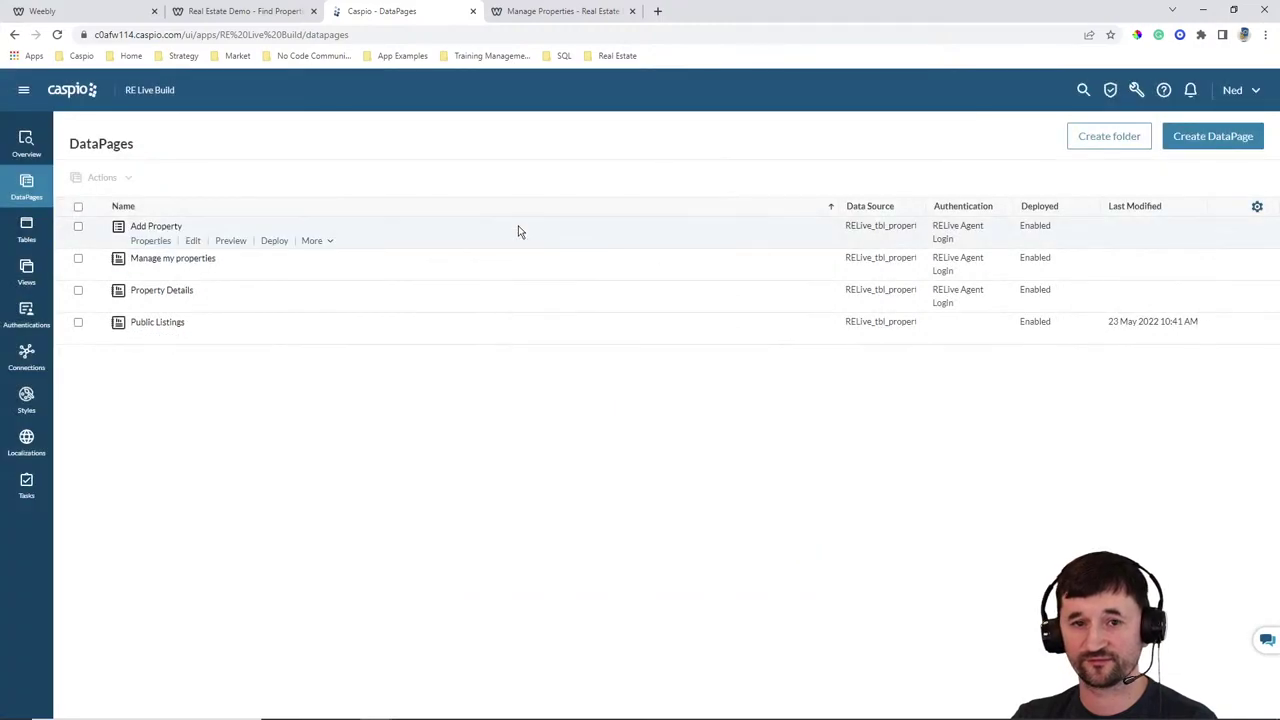
Paste the Public Listings embed script into a Custom HTML block on Find Properties and publish
{"action": "left_click", "coordinate": [96, 20]}
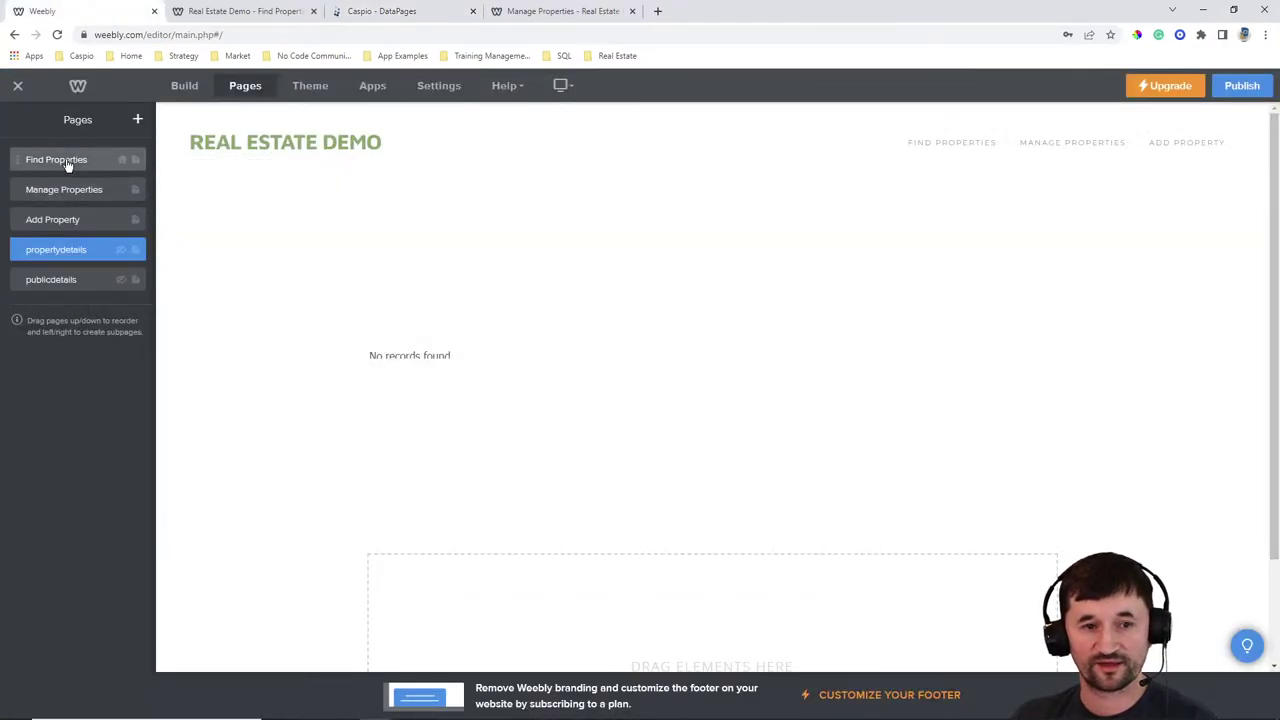
{"action": "left_click", "coordinate": [66, 161]}
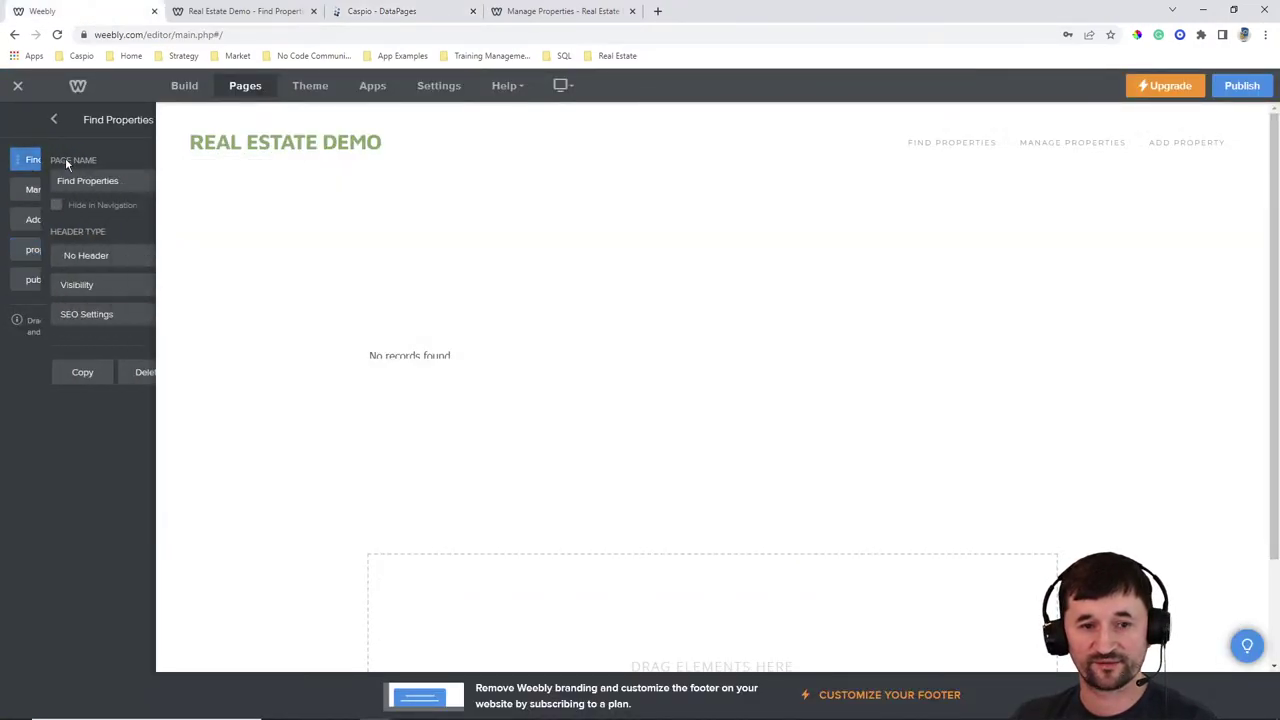
{"action": "left_click", "coordinate": [185, 87]}
{"action": "left_click", "coordinate": [666, 254]}
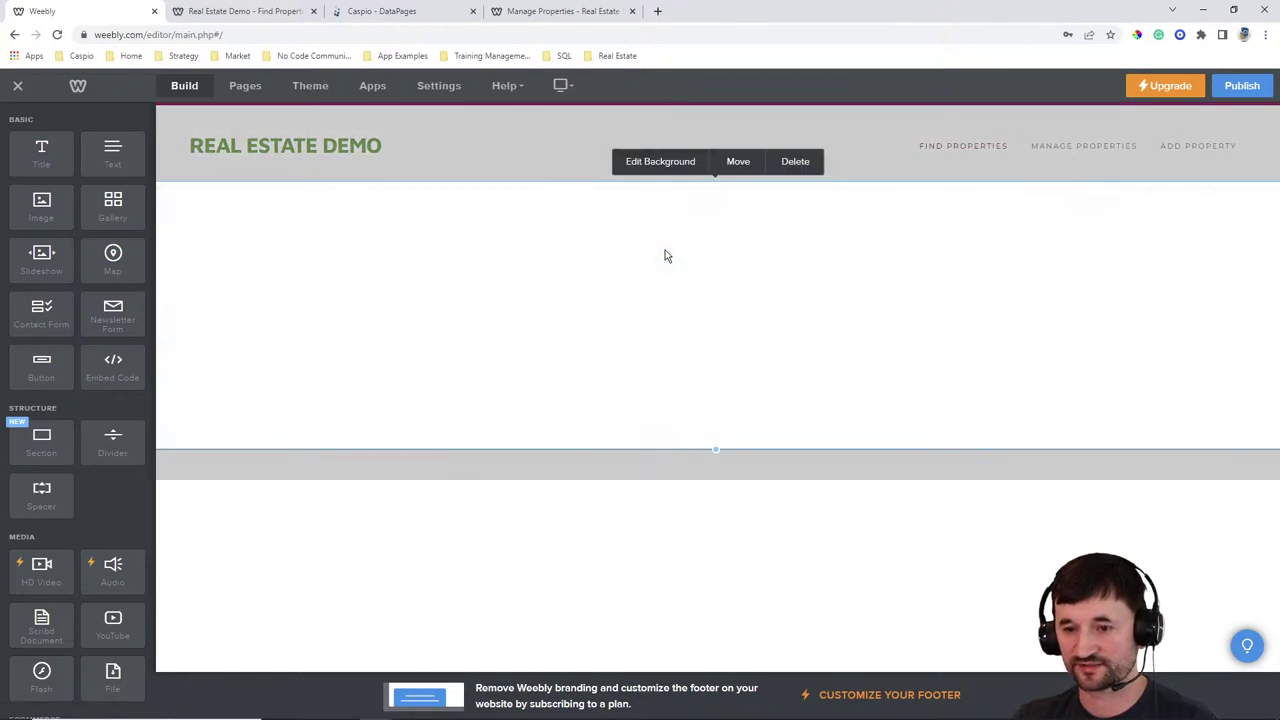
{"action": "left_click", "coordinate": [661, 272]}
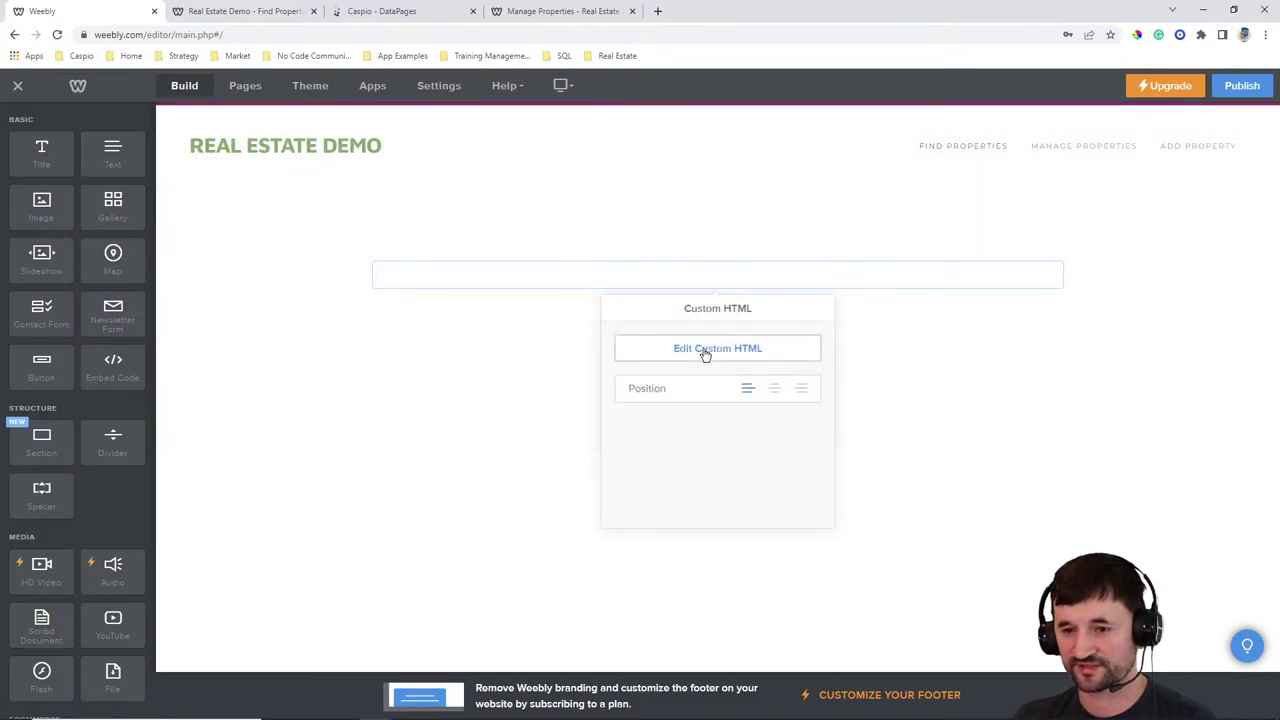
{"action": "left_click", "coordinate": [706, 350]}
{"action": "key", "text": "ctrl+v"}
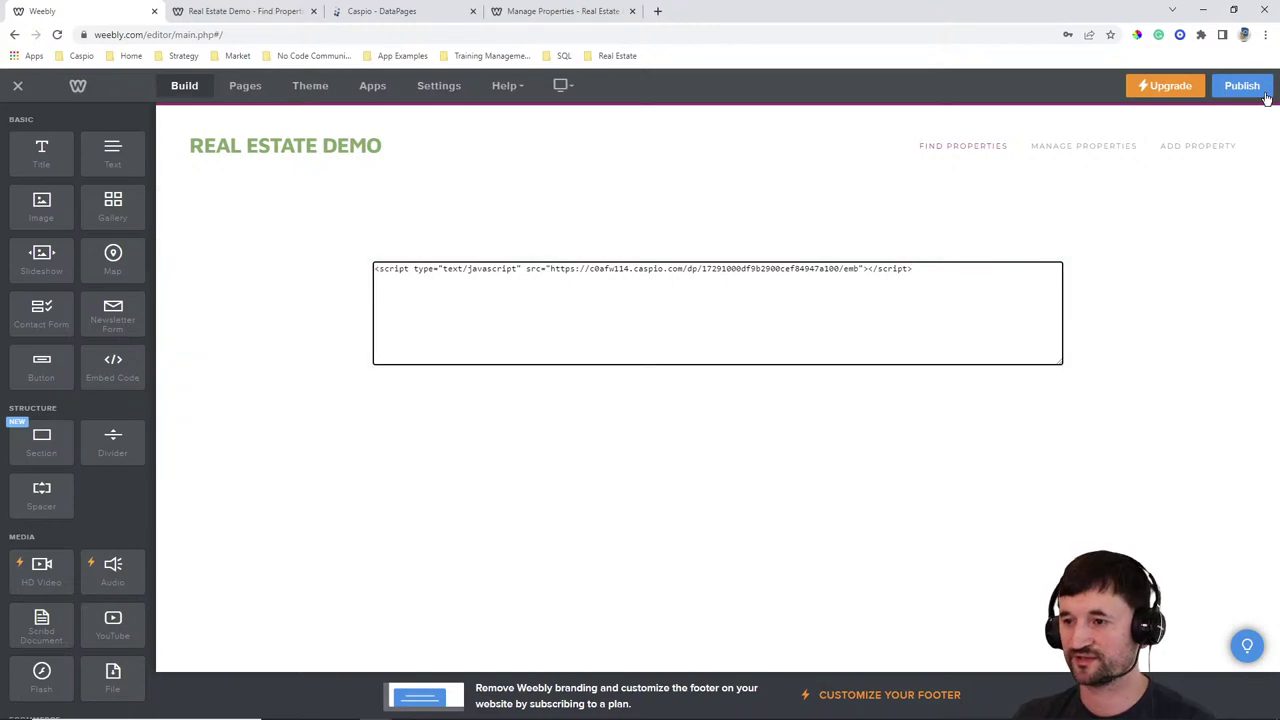
{"action": "left_click", "coordinate": [1242, 86]}
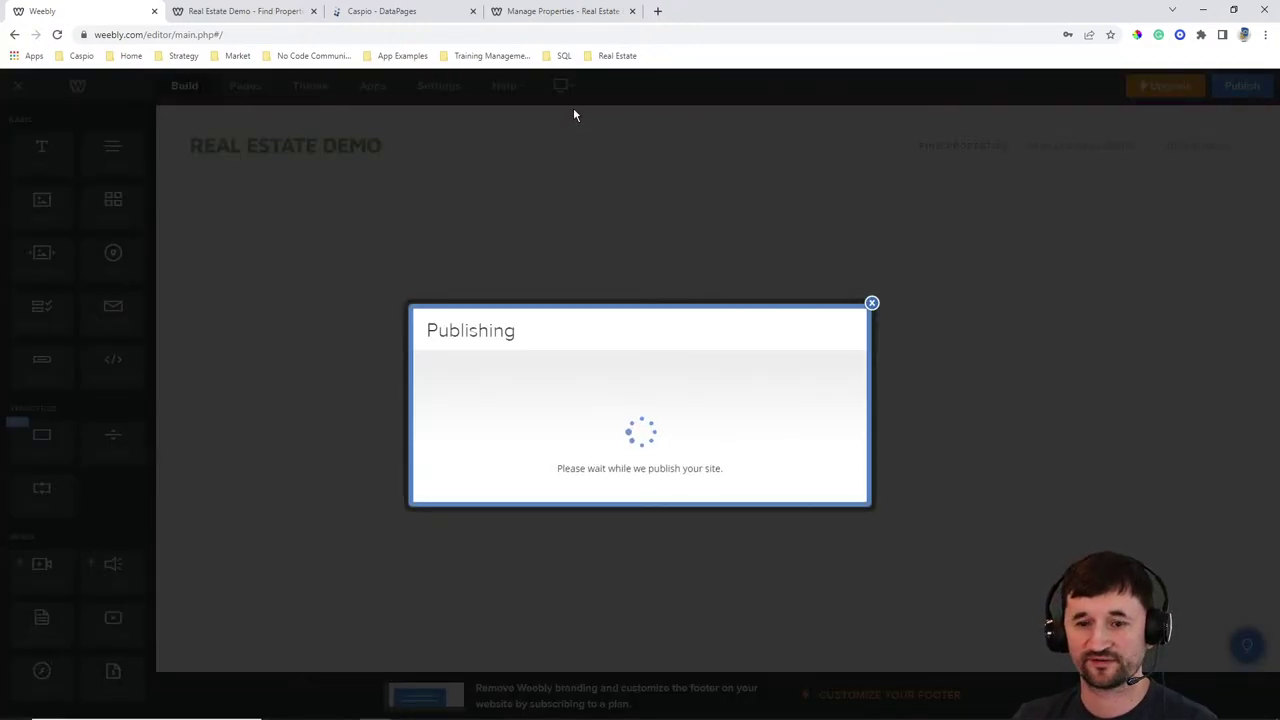
Reload the live Find Properties page, toggle Advanced Search, then go to Manage Properties
{"action": "left_click", "coordinate": [268, 14]}
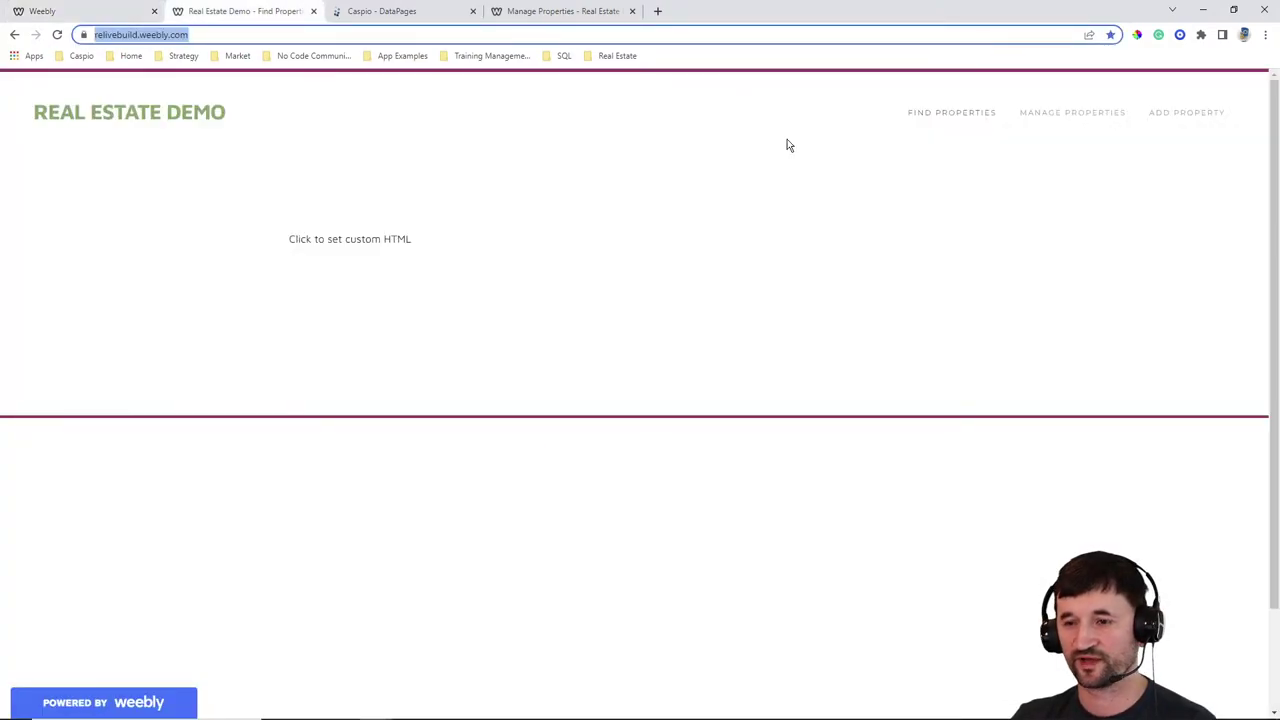
{"action": "left_click", "coordinate": [930, 113]}
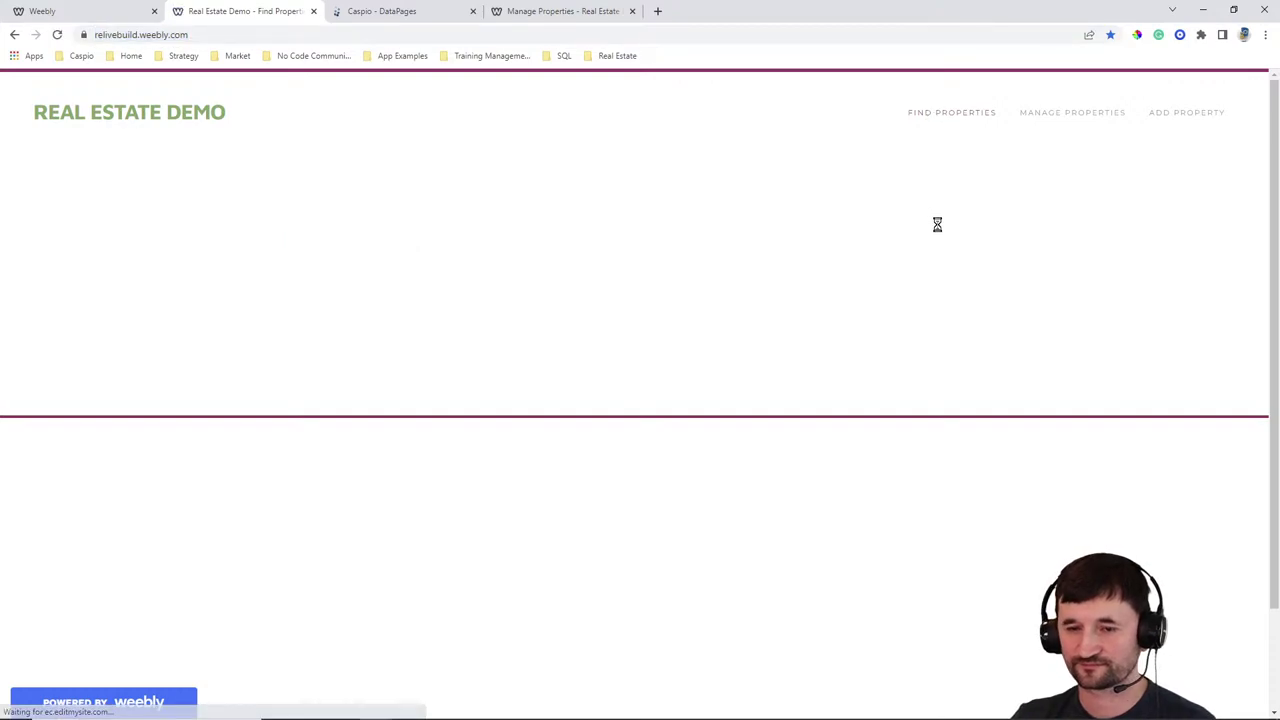
{"action": "scroll", "coordinate": [614, 509], "scroll_direction": "down", "scroll_amount": 2}
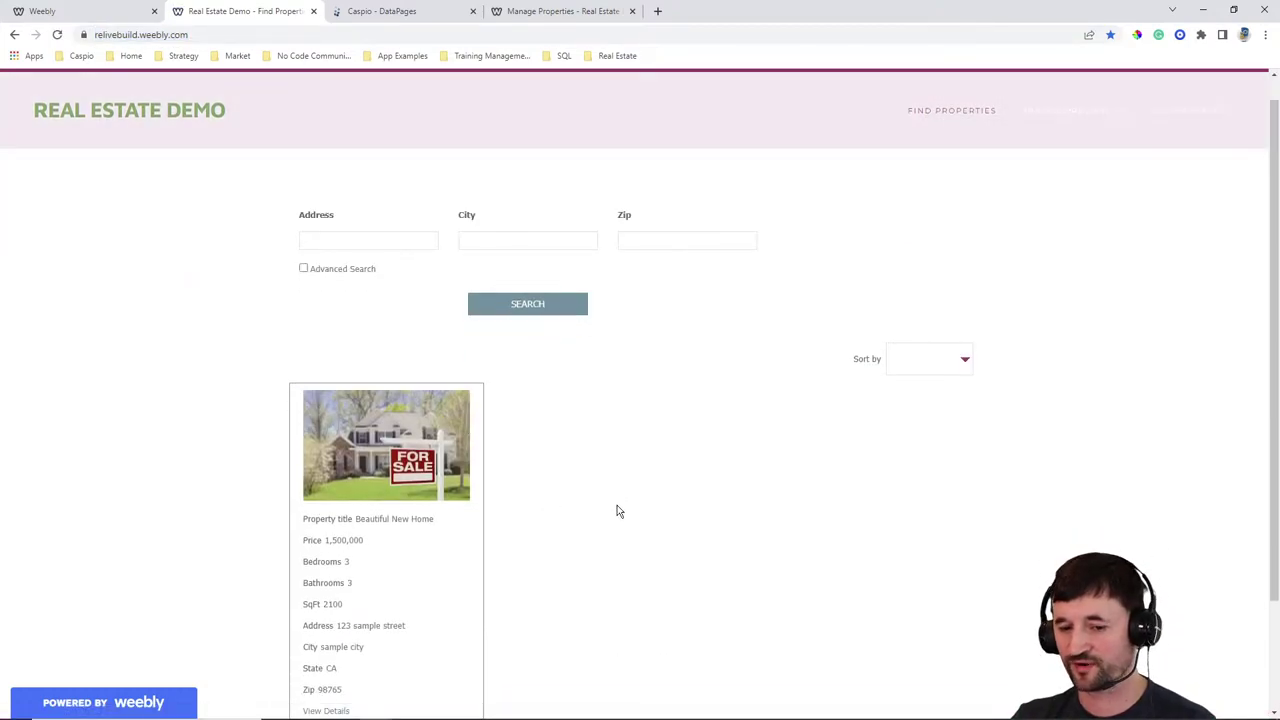
{"action": "scroll", "coordinate": [638, 478], "scroll_direction": "up", "scroll_amount": 1}
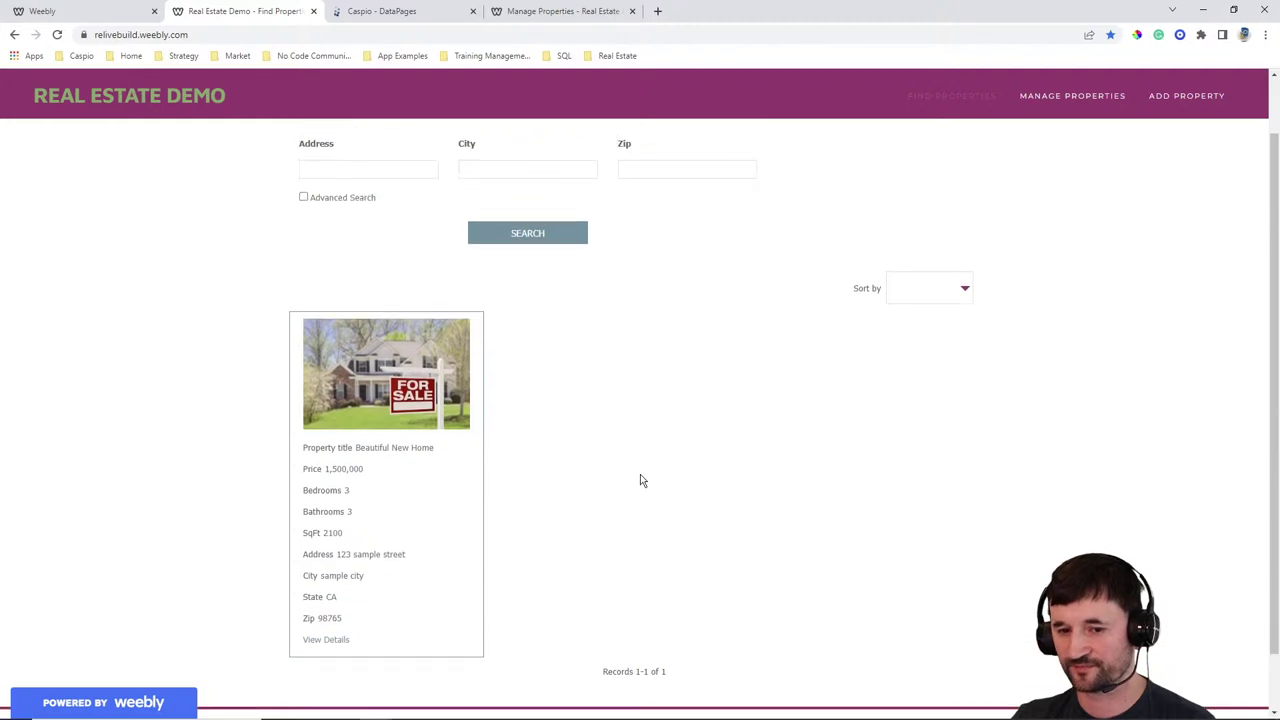
{"action": "scroll", "coordinate": [648, 476], "scroll_direction": "up", "scroll_amount": 1}
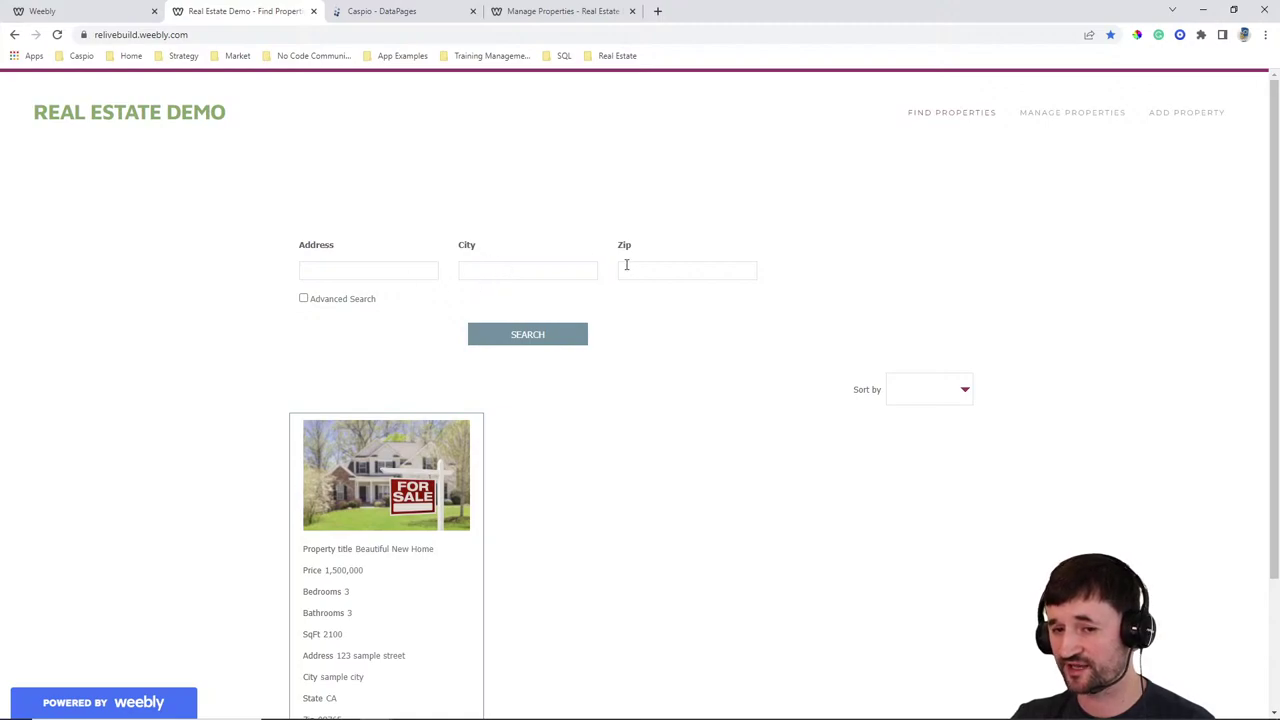
{"action": "left_click", "coordinate": [318, 300]}
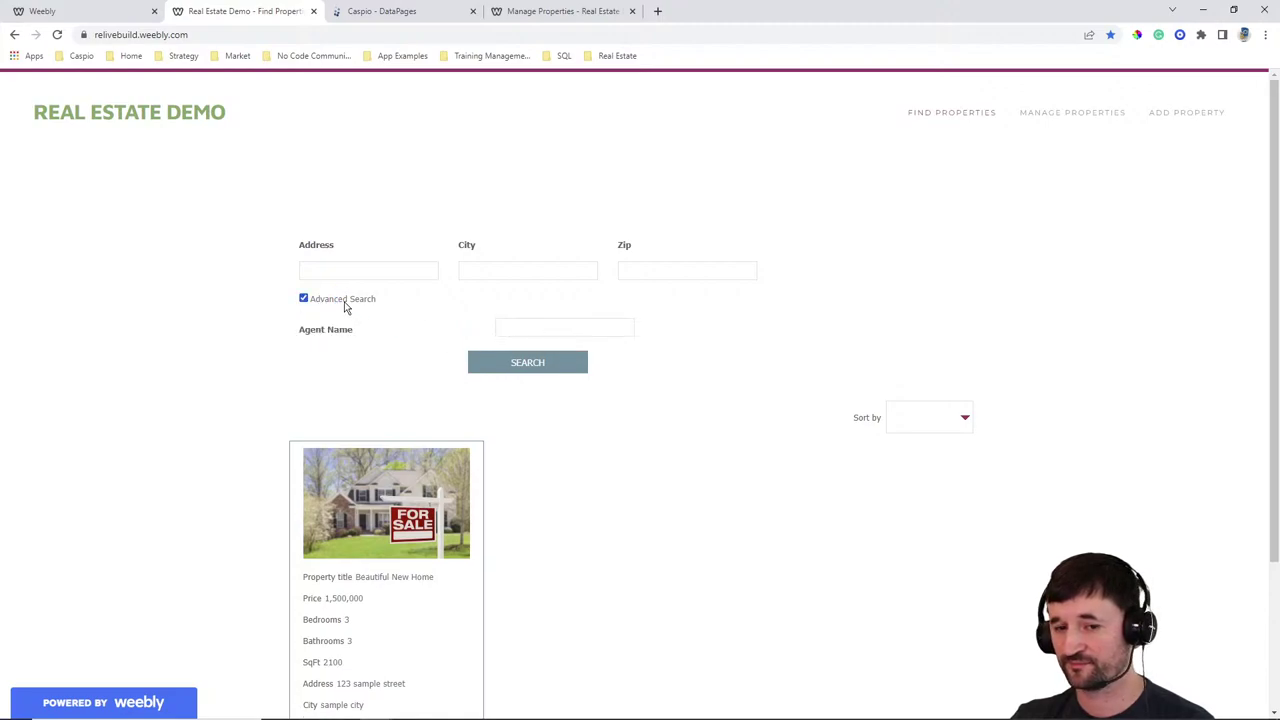
{"action": "left_click", "coordinate": [346, 301]}
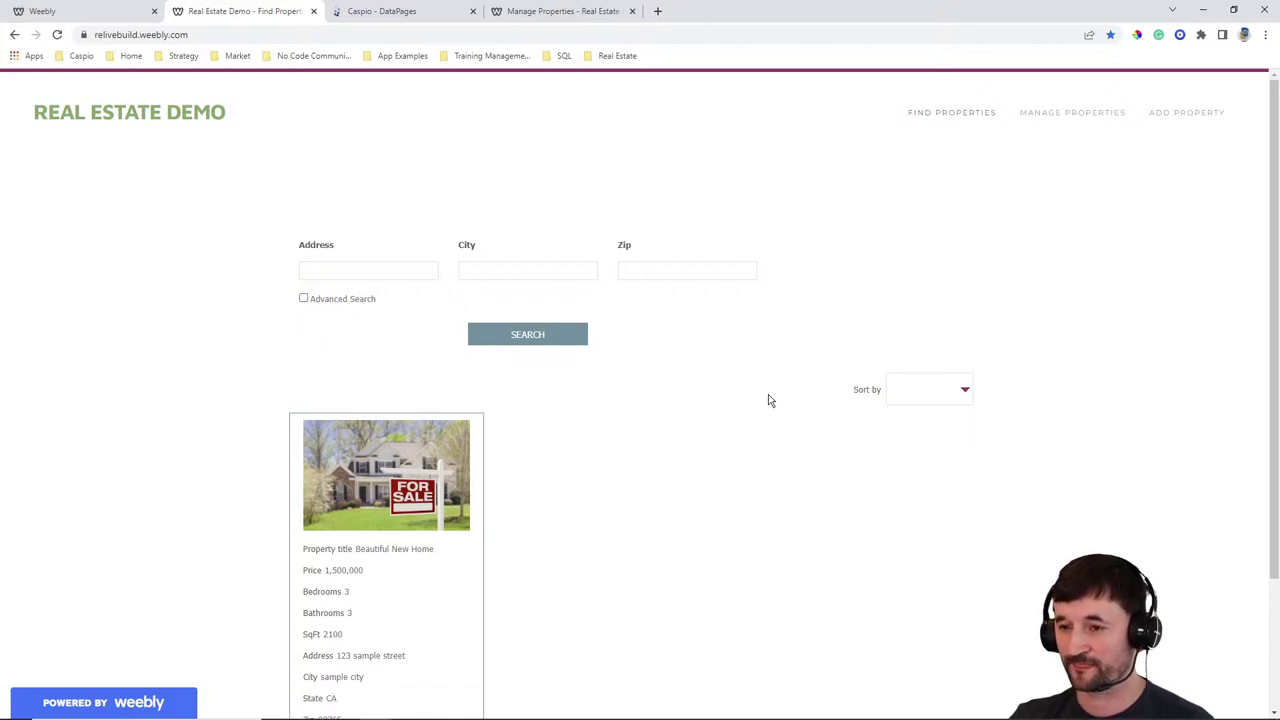
{"action": "left_click", "coordinate": [1069, 117]}
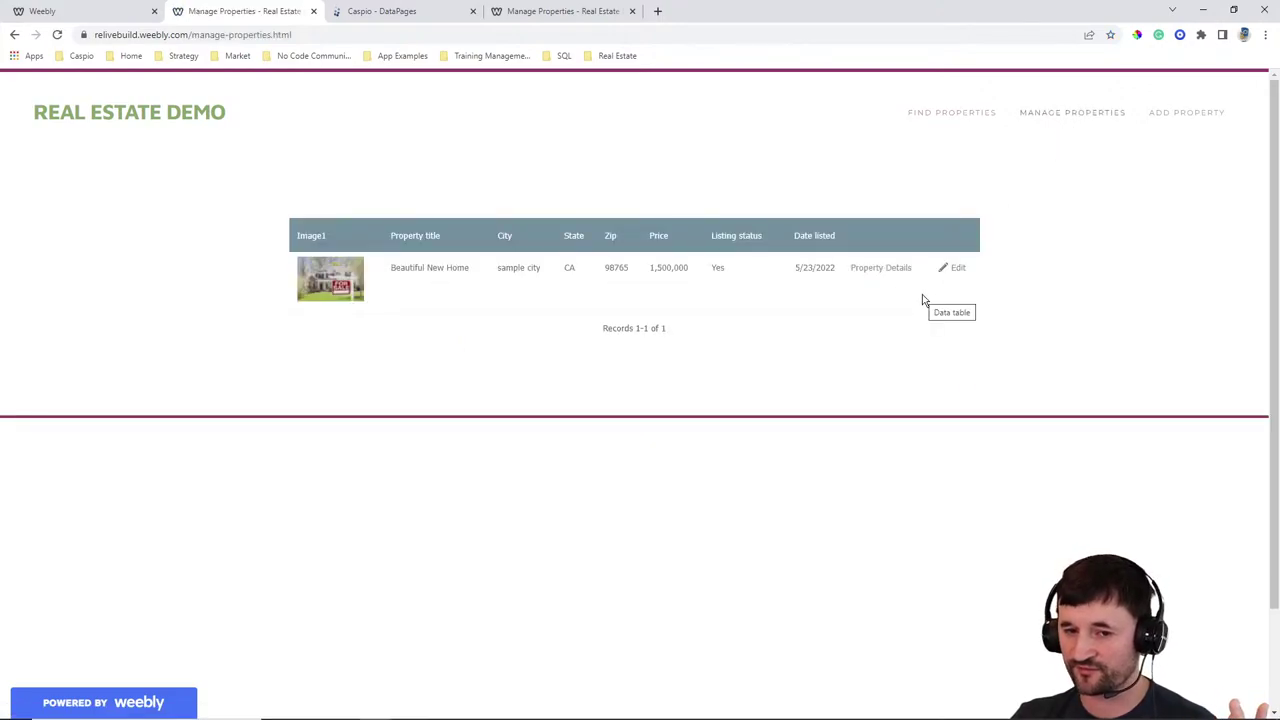
Clear Beautiful New Home's listing status, save, and check Find Properties
{"action": "left_click", "coordinate": [955, 268]}
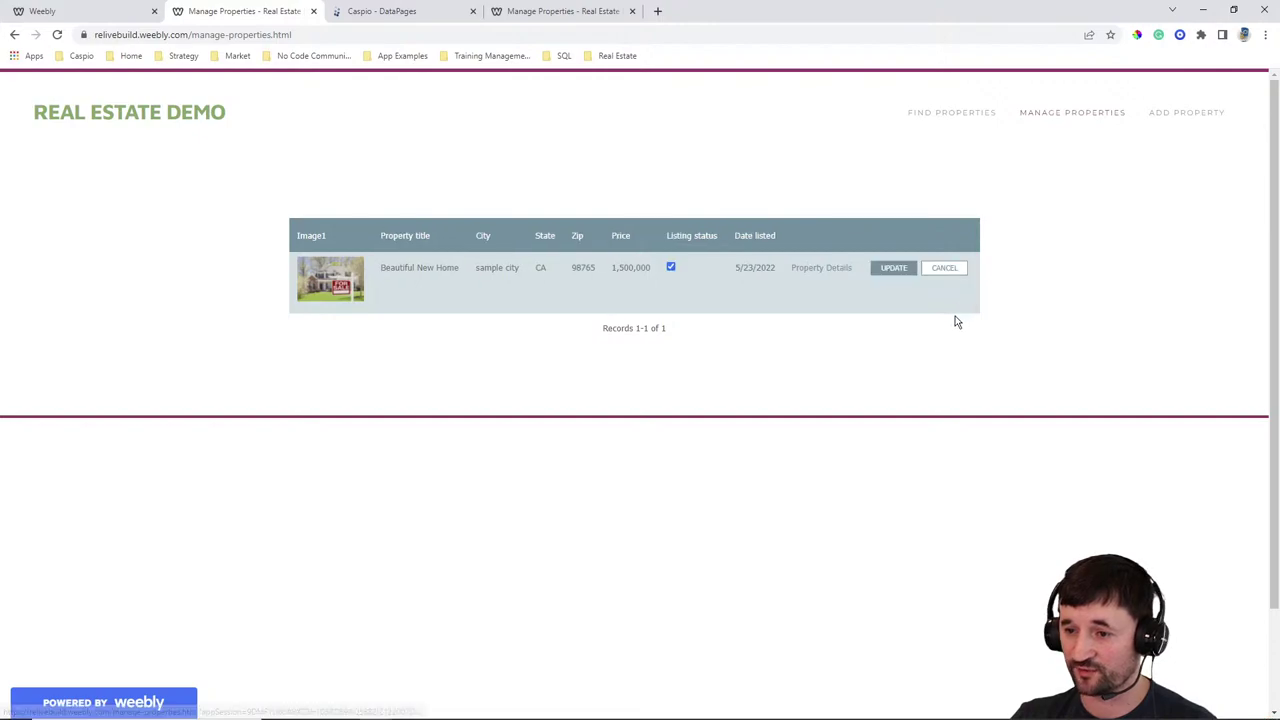
{"action": "left_click", "coordinate": [671, 267]}
{"action": "left_click", "coordinate": [893, 268]}
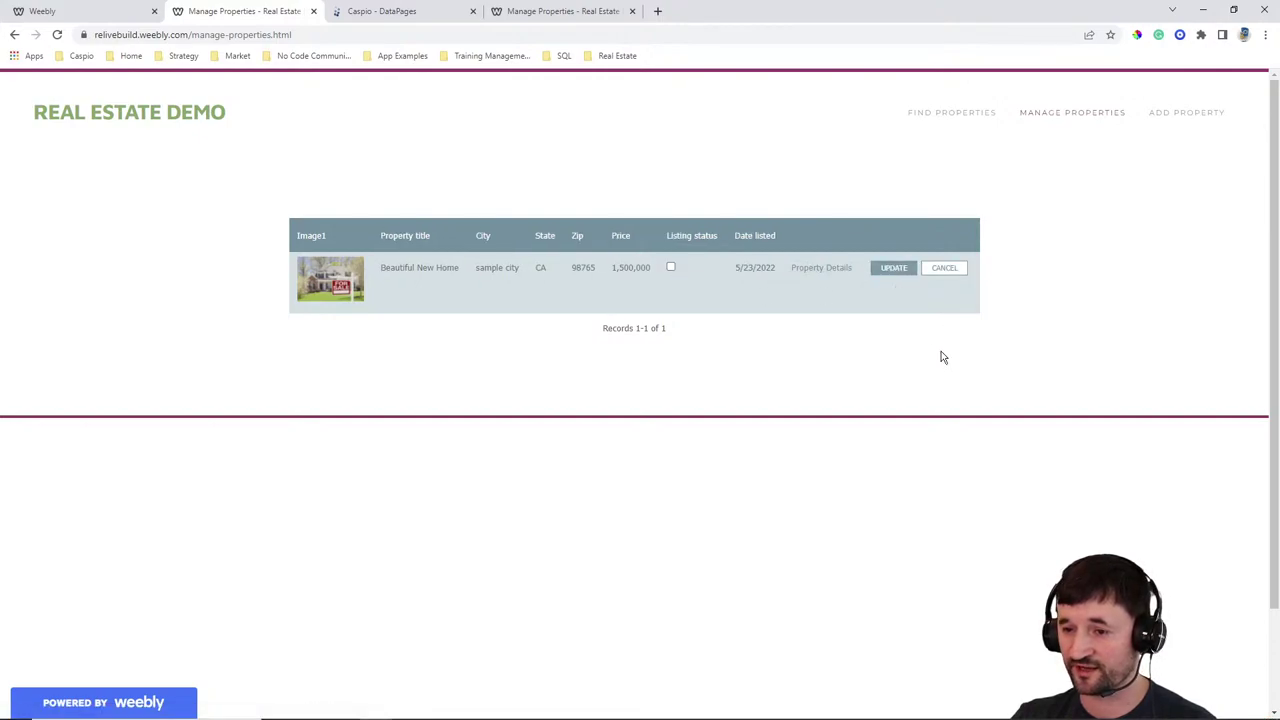
{"action": "left_click", "coordinate": [940, 112]}
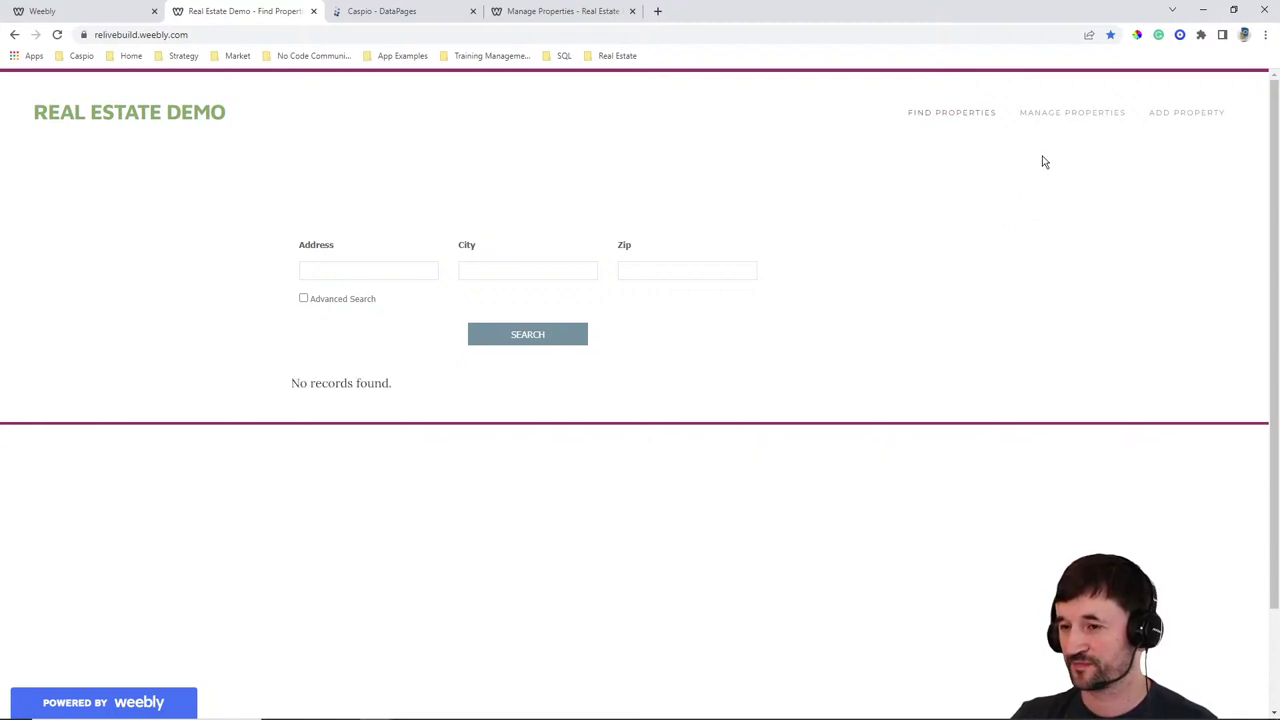
{"action": "left_click", "coordinate": [1055, 119]}
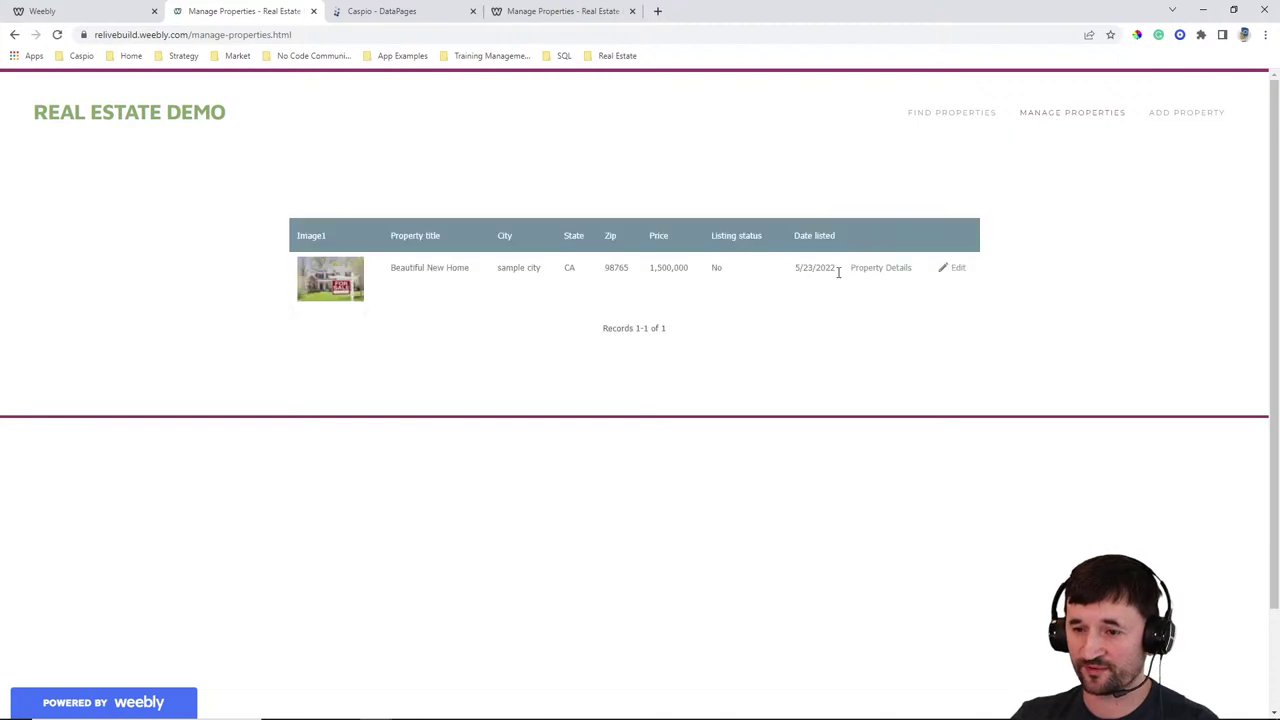
Save the Beautiful New Home row as published and confirm its card on Find Properties
{"action": "left_click", "coordinate": [948, 274]}
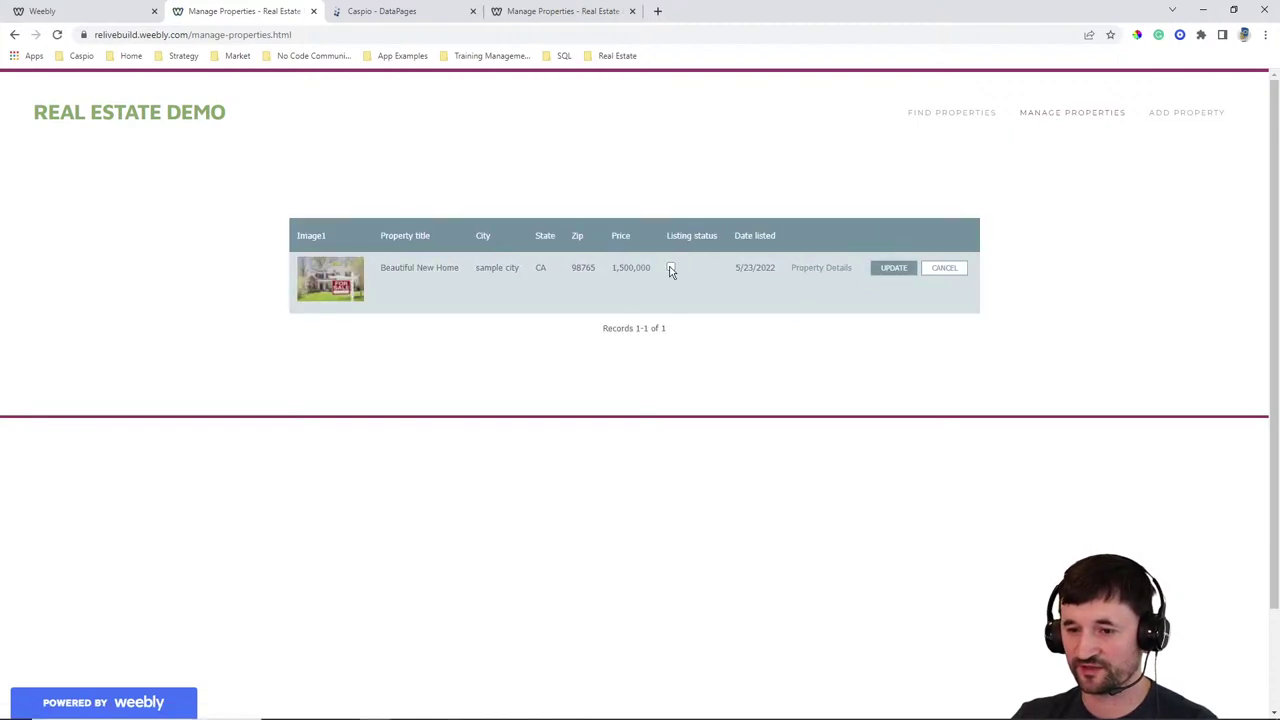
{"action": "left_click", "coordinate": [886, 269]}
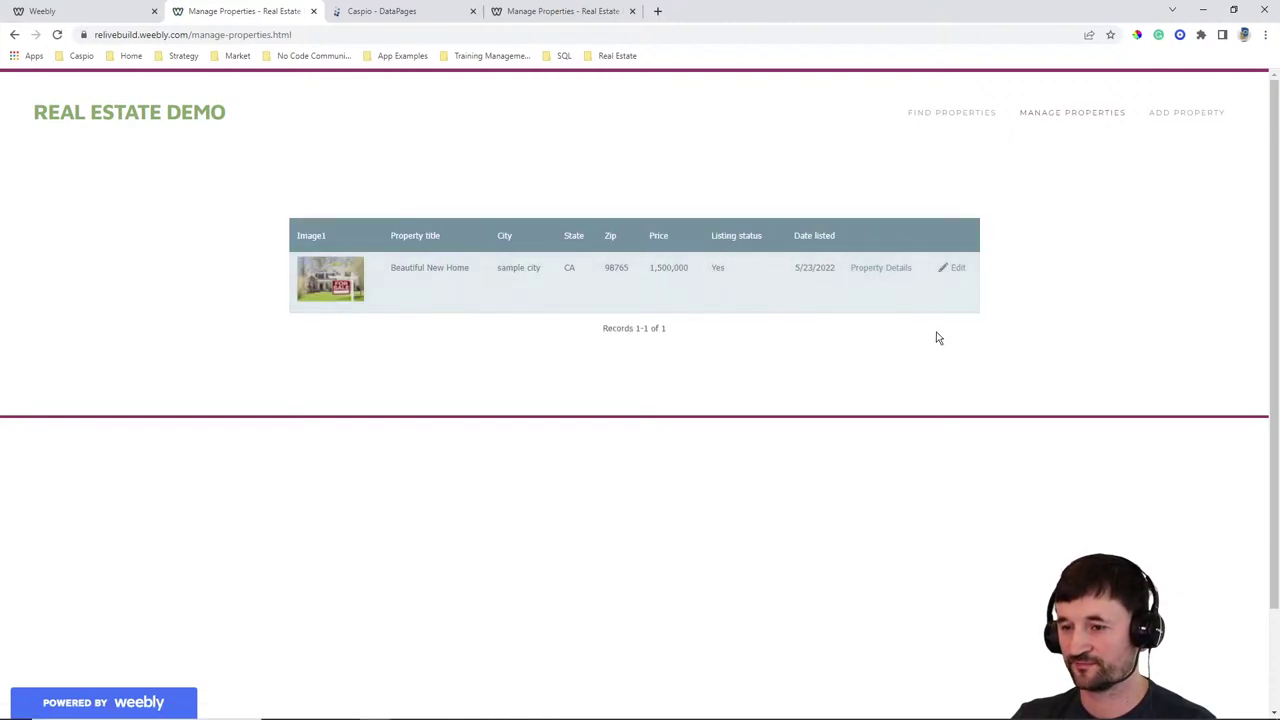
{"action": "left_click", "coordinate": [880, 270]}
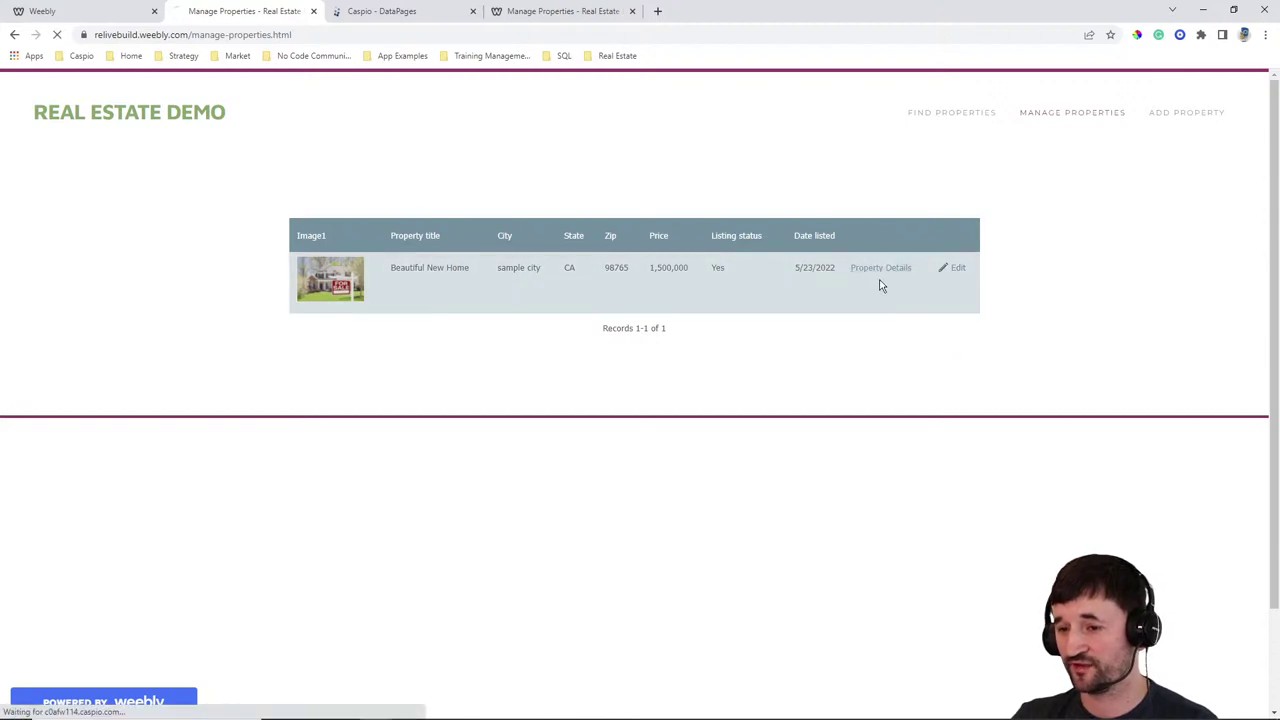
{"action": "scroll", "coordinate": [632, 311], "scroll_direction": "down", "scroll_amount": 5}
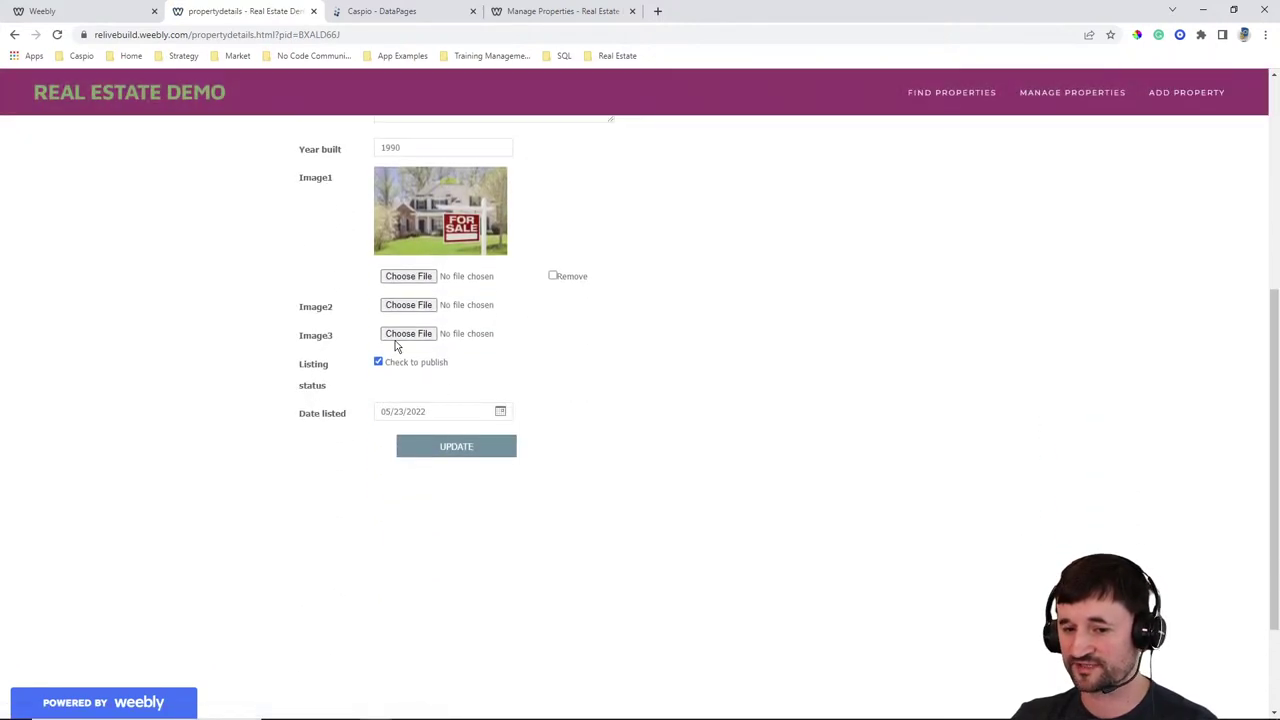
{"action": "scroll", "coordinate": [663, 320], "scroll_direction": "up", "scroll_amount": 5}
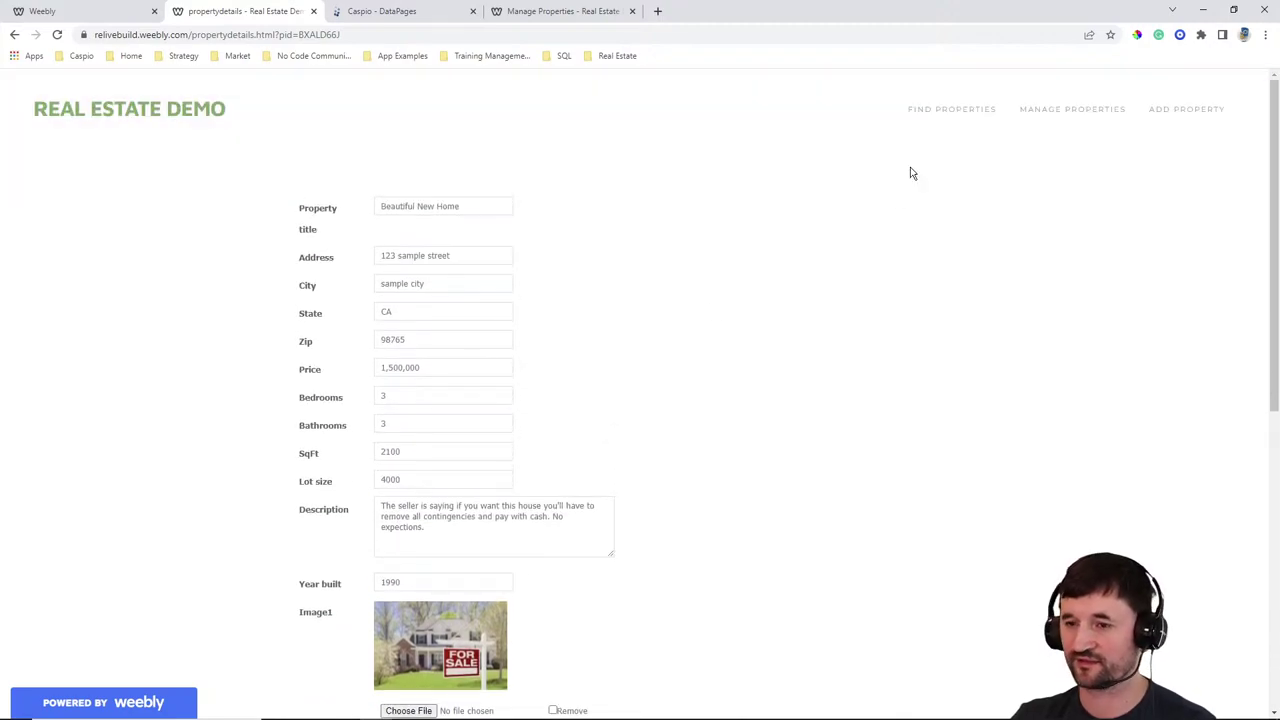
{"action": "left_click", "coordinate": [934, 110]}
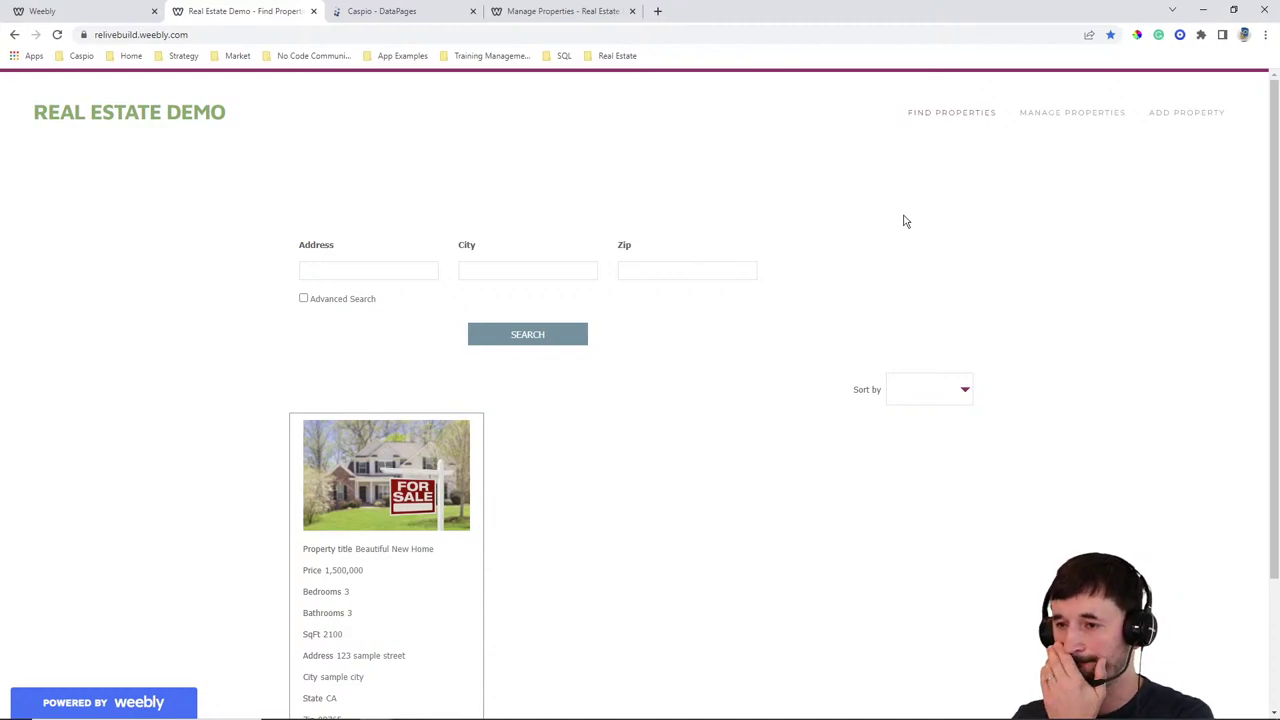
Open the View Details page of the Beautiful New Home card
{"action": "scroll", "coordinate": [875, 210], "scroll_direction": "down", "scroll_amount": 2}
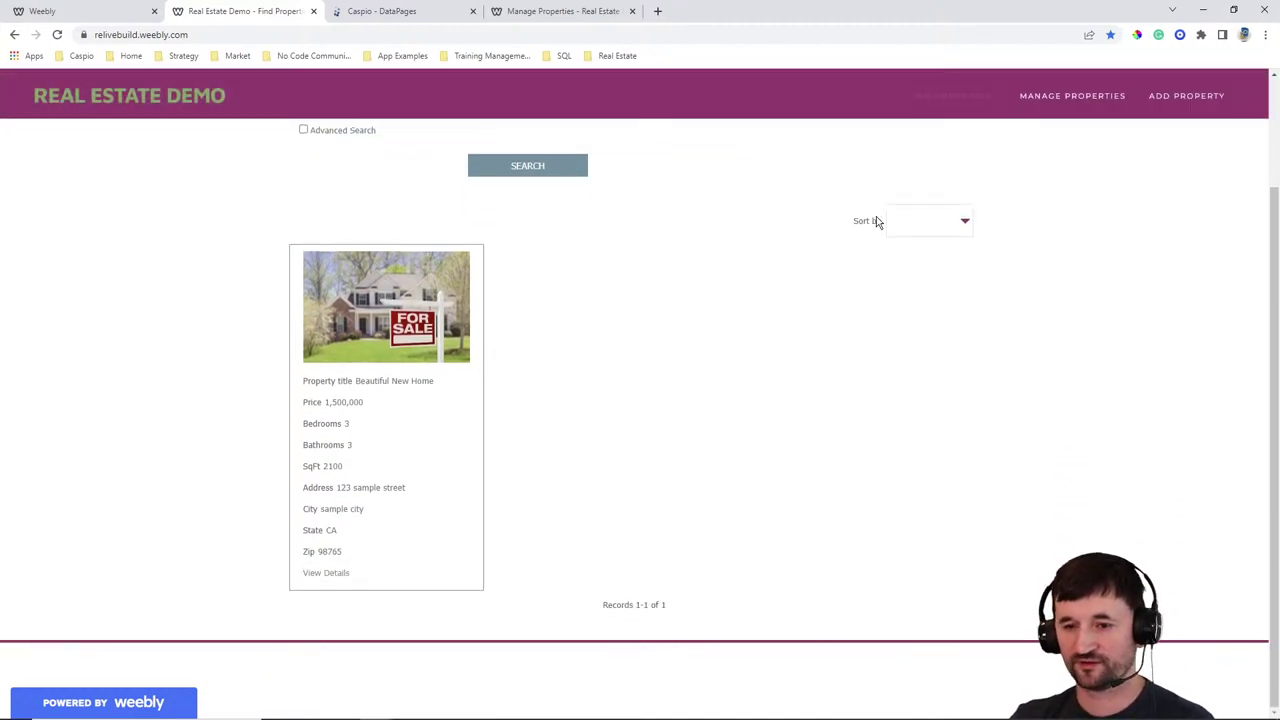
{"action": "left_click", "coordinate": [326, 573]}
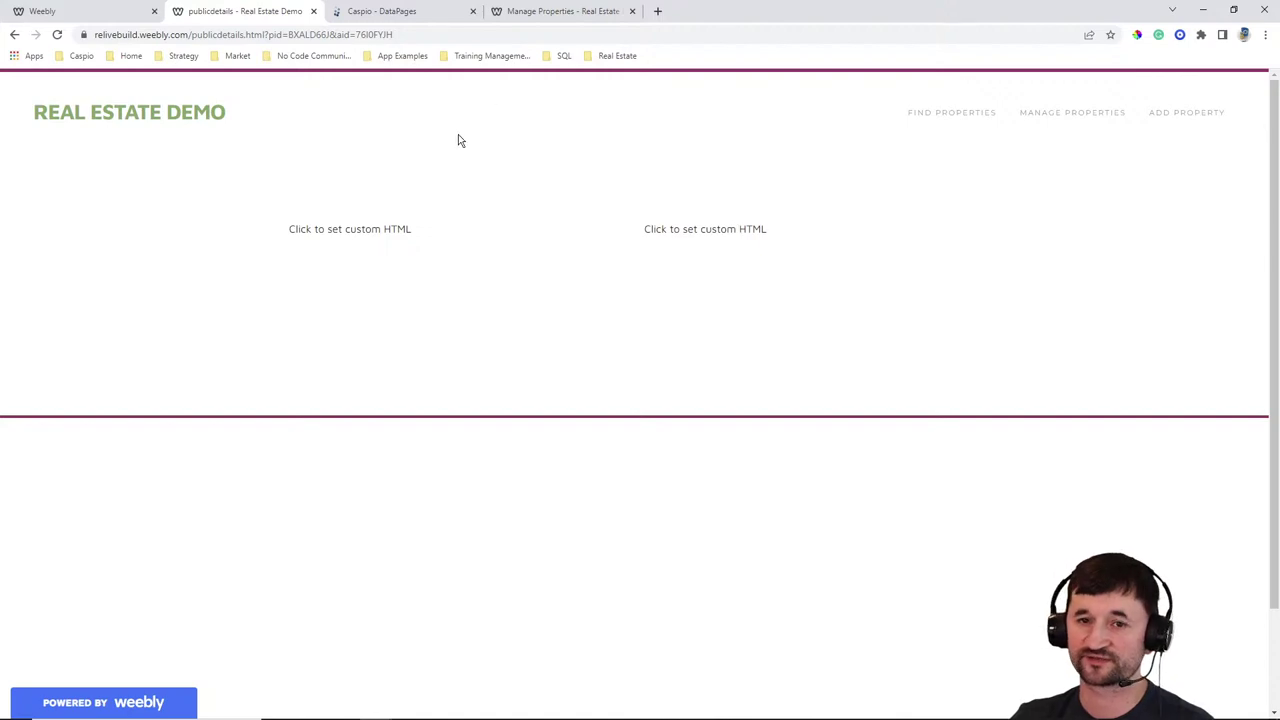
Create a new Details report DataPage using RELive_tbl_properties as its data source
{"action": "left_click", "coordinate": [392, 11]}
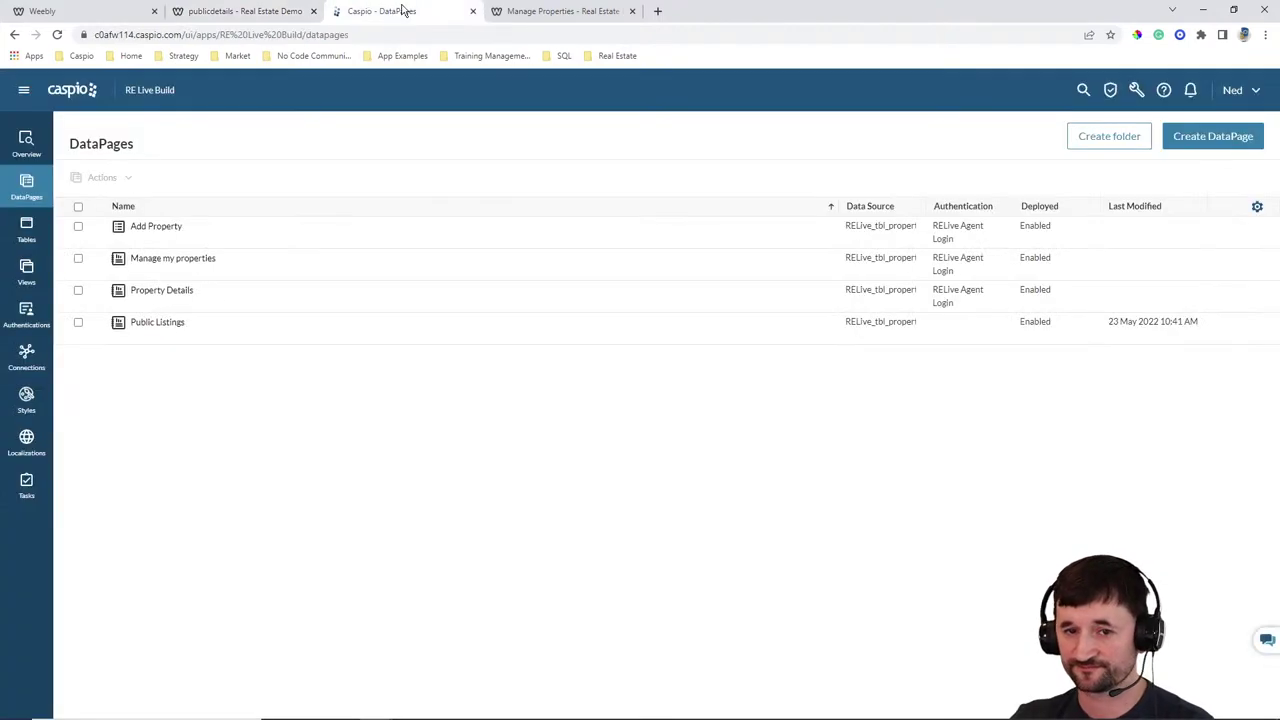
{"action": "left_click", "coordinate": [1181, 147]}
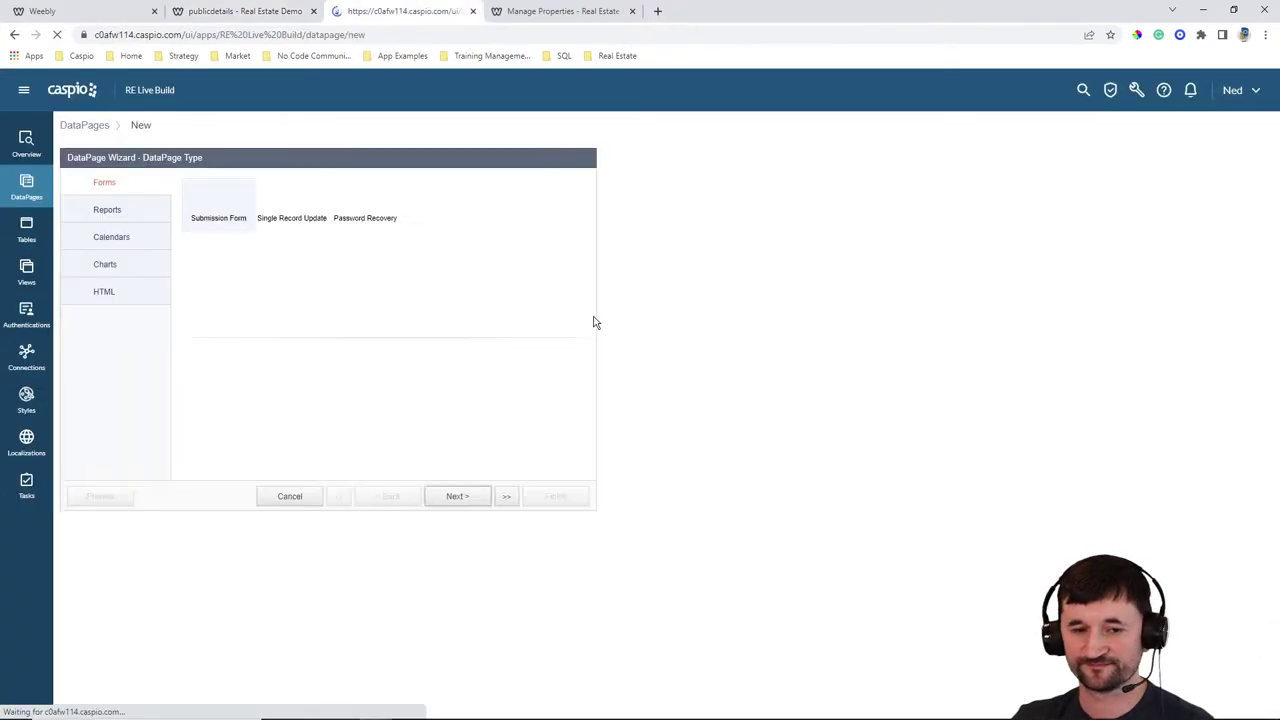
{"action": "left_click", "coordinate": [124, 214]}
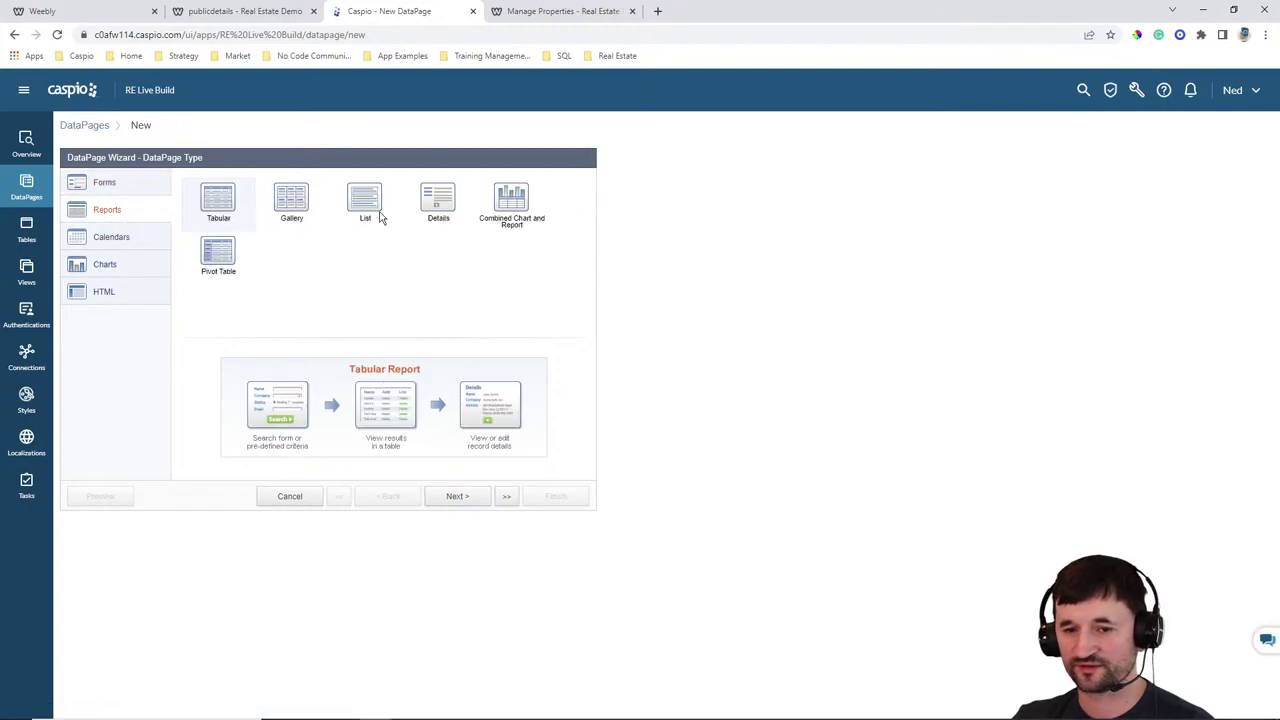
{"action": "left_click", "coordinate": [432, 205]}
{"action": "left_click", "coordinate": [456, 496]}
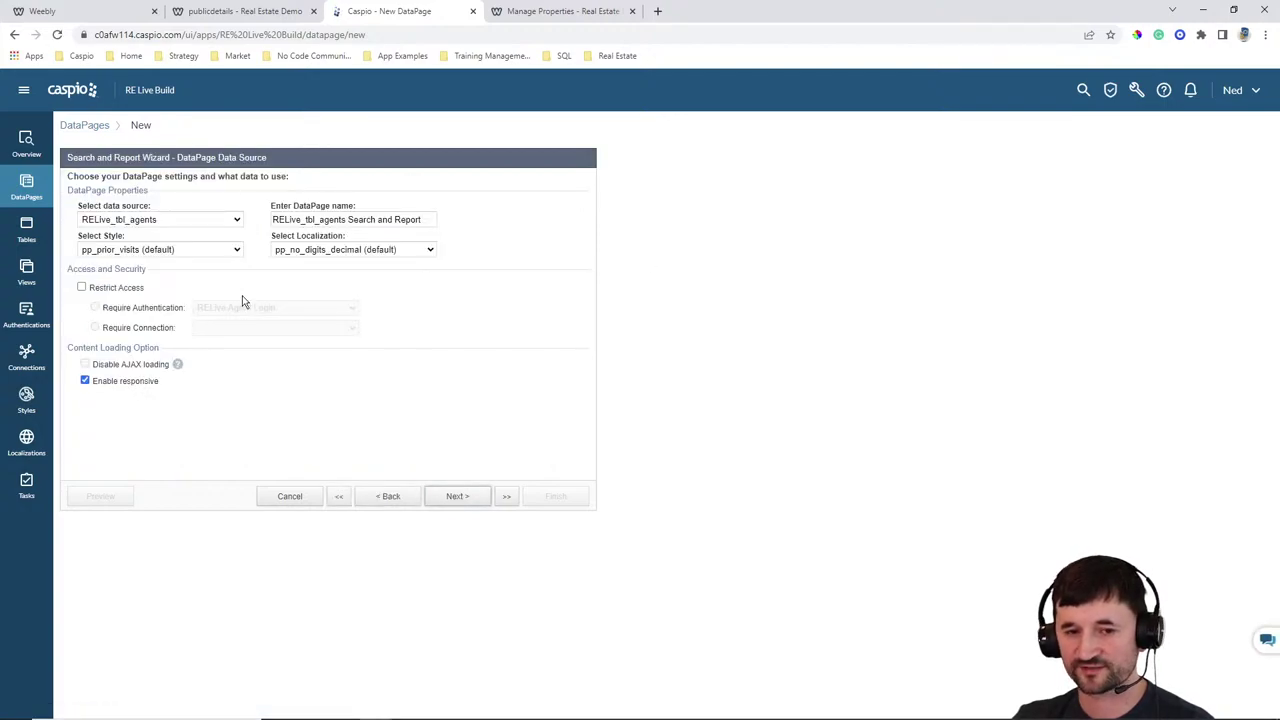
{"action": "left_click", "coordinate": [186, 220]}
{"action": "left_click", "coordinate": [180, 267]}
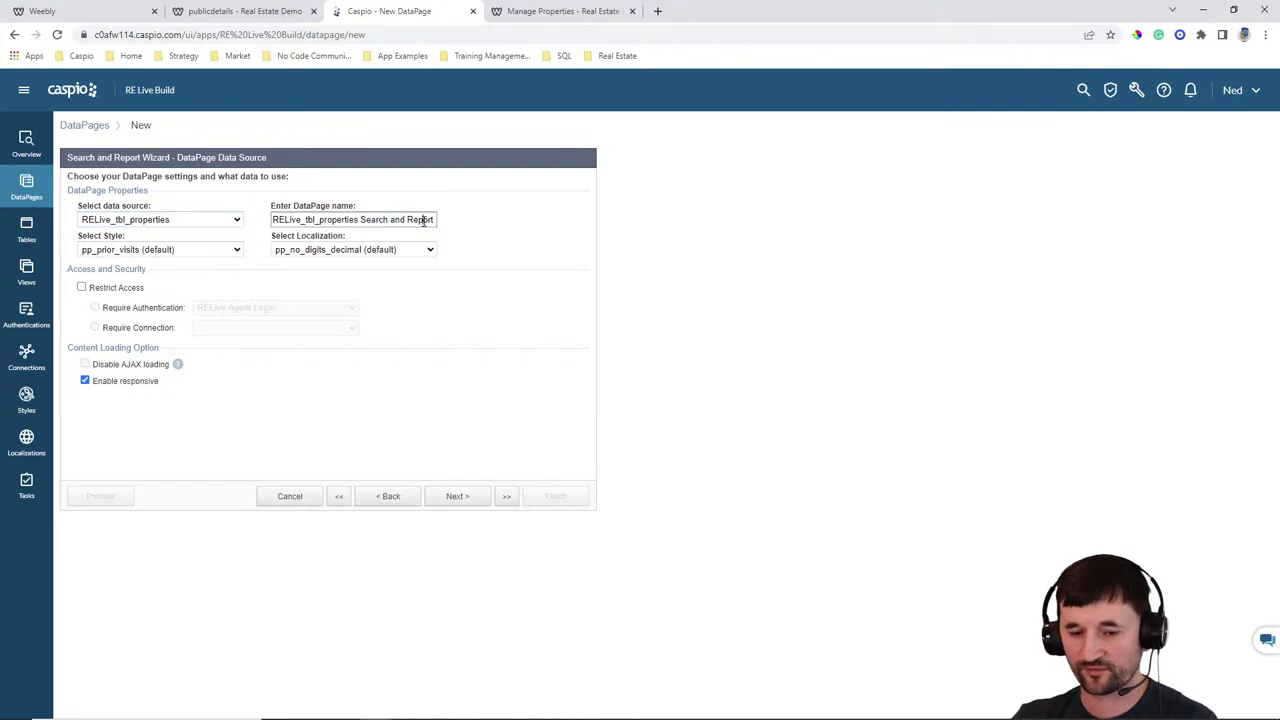
Name it View Property Details, use Gray style and English, and filter by pre-defined criteria
{"action": "triple_click", "coordinate": [424, 220]}
{"action": "type", "text": "View Property Details"}
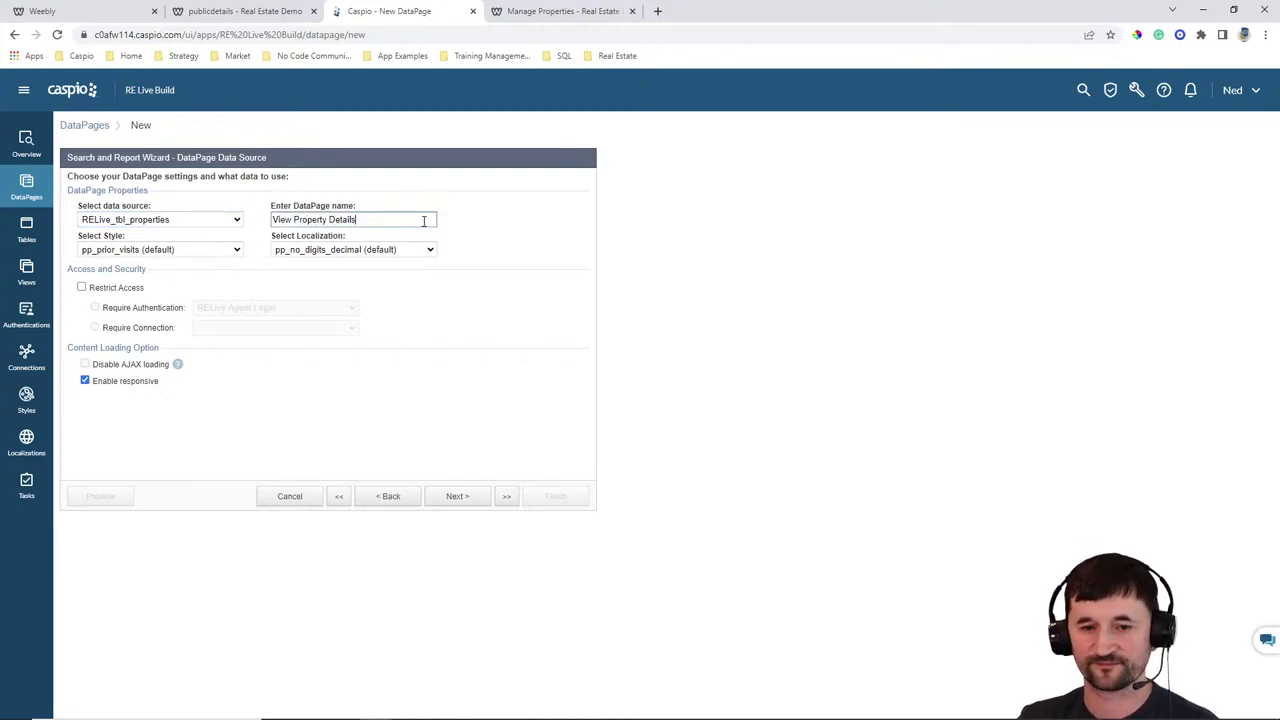
{"action": "left_click", "coordinate": [238, 251]}
{"action": "scroll", "coordinate": [165, 300], "scroll_direction": "up", "scroll_amount": 5}
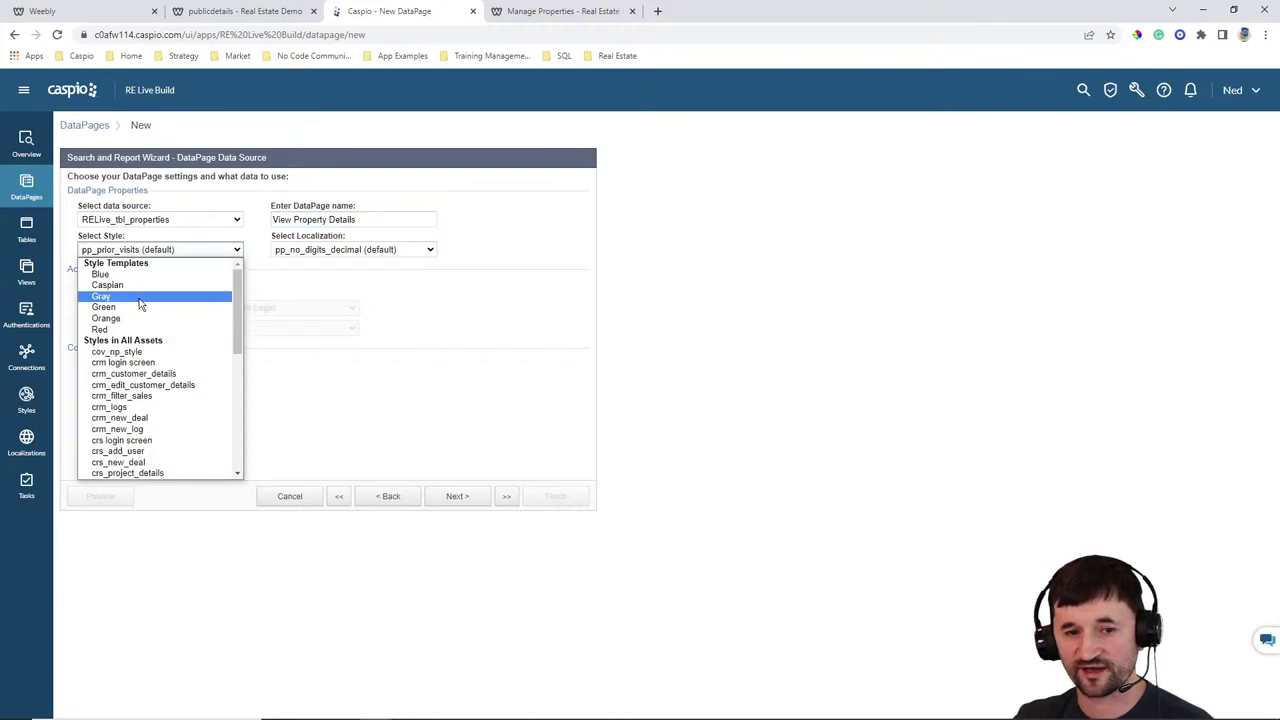
{"action": "left_click", "coordinate": [150, 296]}
{"action": "left_click", "coordinate": [338, 250]}
{"action": "scroll", "coordinate": [320, 320], "scroll_direction": "up", "scroll_amount": 3}
{"action": "left_click", "coordinate": [320, 303]}
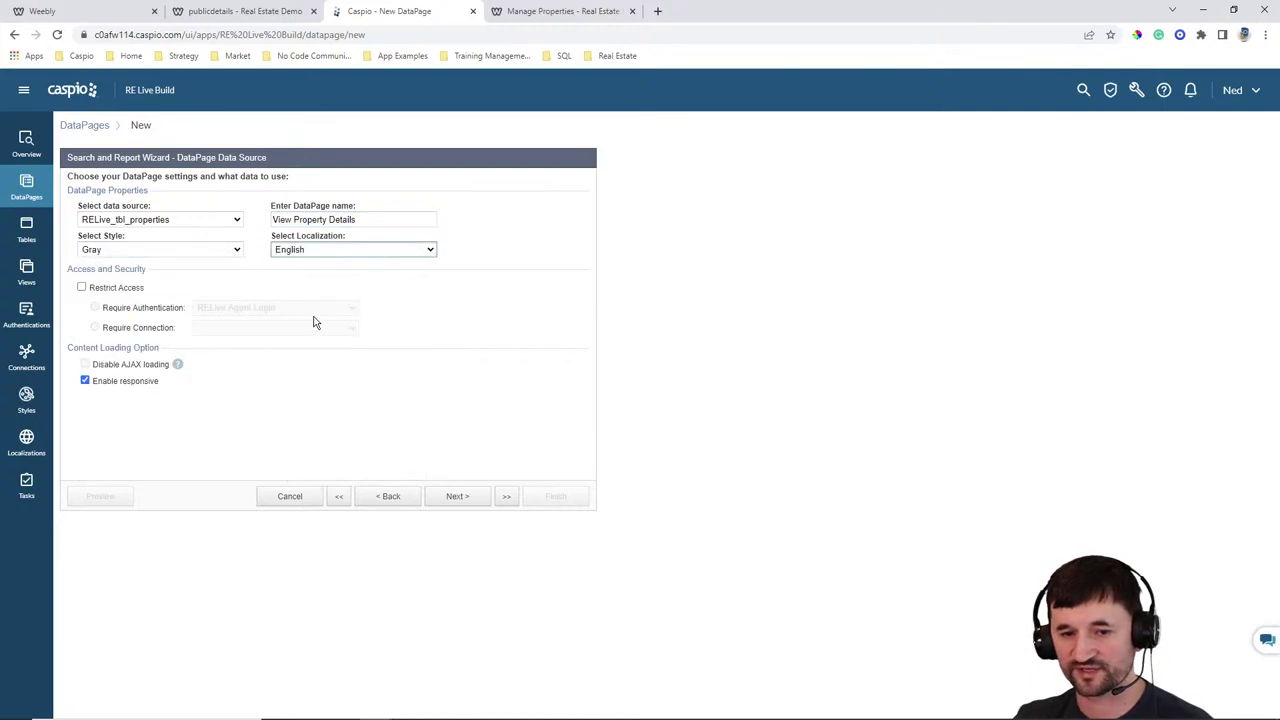
{"action": "left_click", "coordinate": [457, 495]}
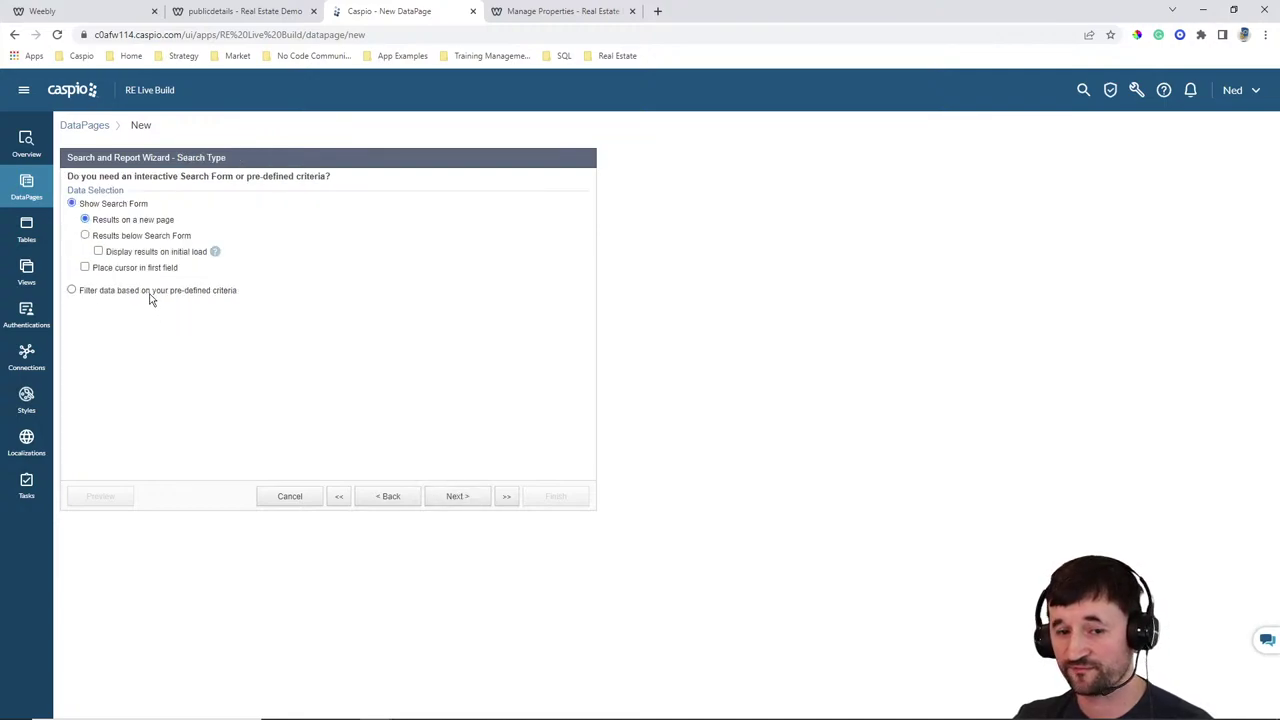
{"action": "left_click", "coordinate": [150, 293]}
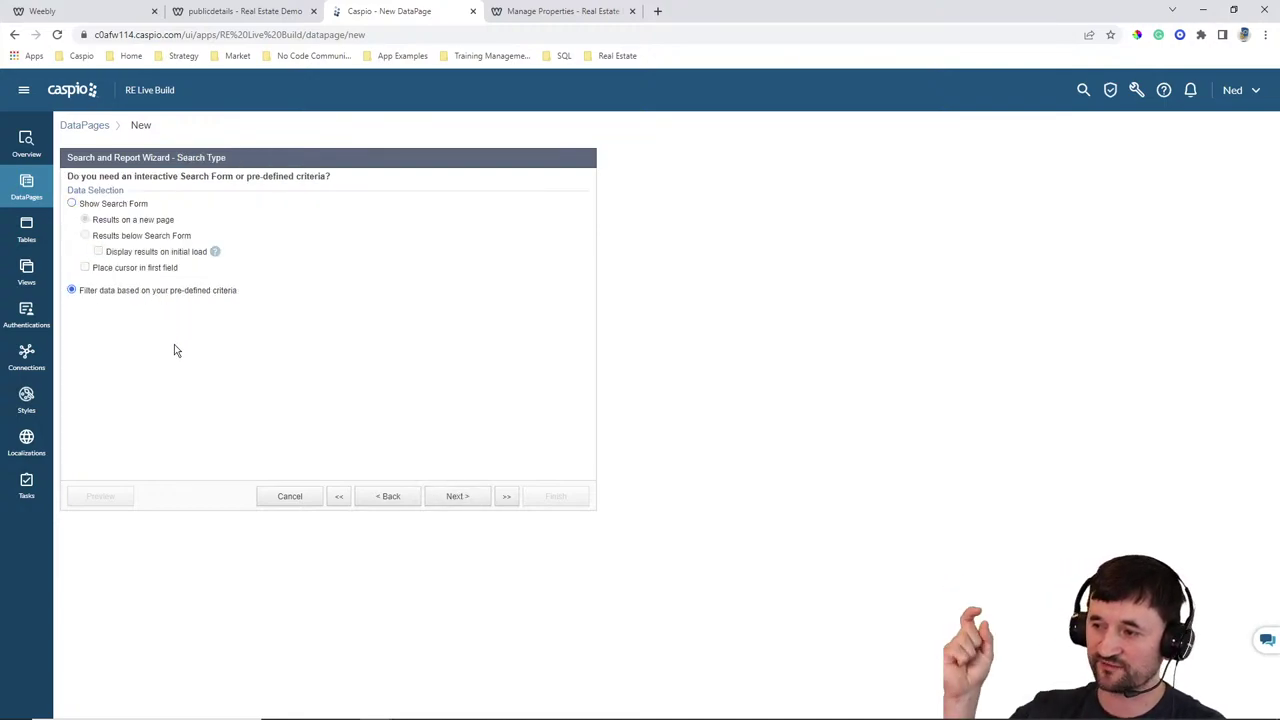
Add Property_ID as the filtering field, checking the pid parameter name in the details page address
{"action": "left_click", "coordinate": [455, 497]}
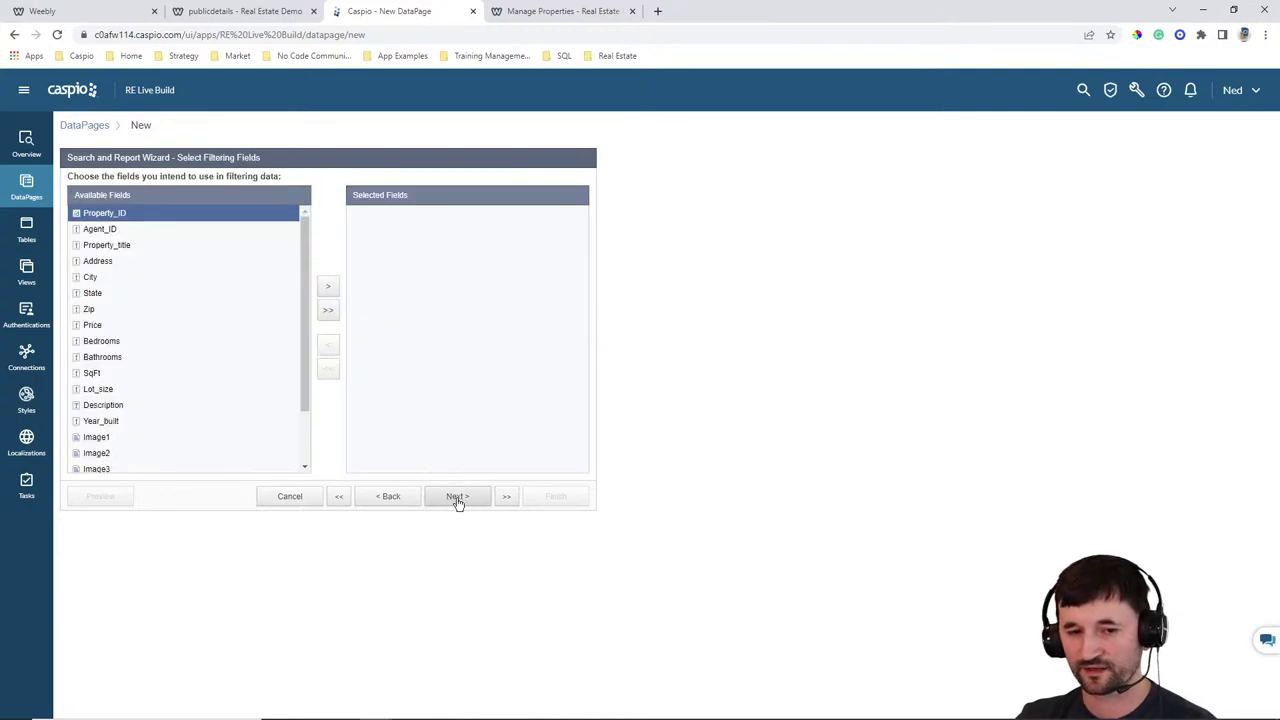
{"action": "left_click", "coordinate": [328, 287]}
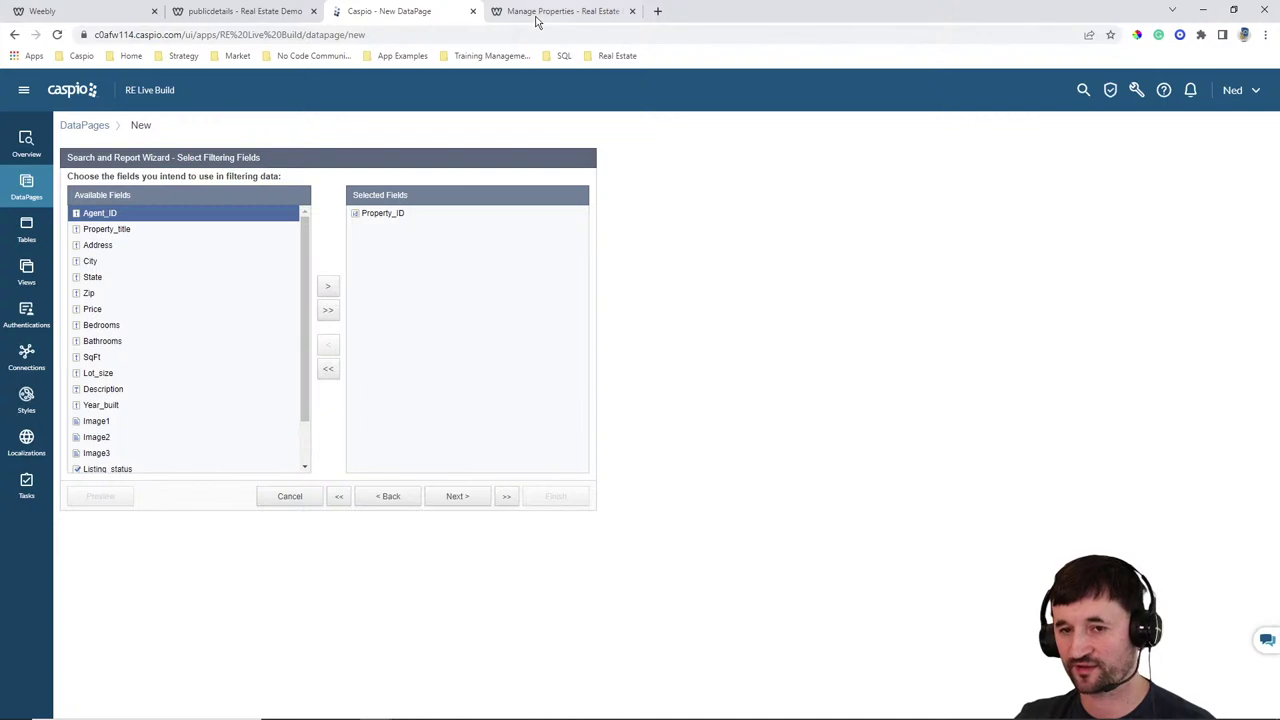
{"action": "left_click", "coordinate": [274, 11]}
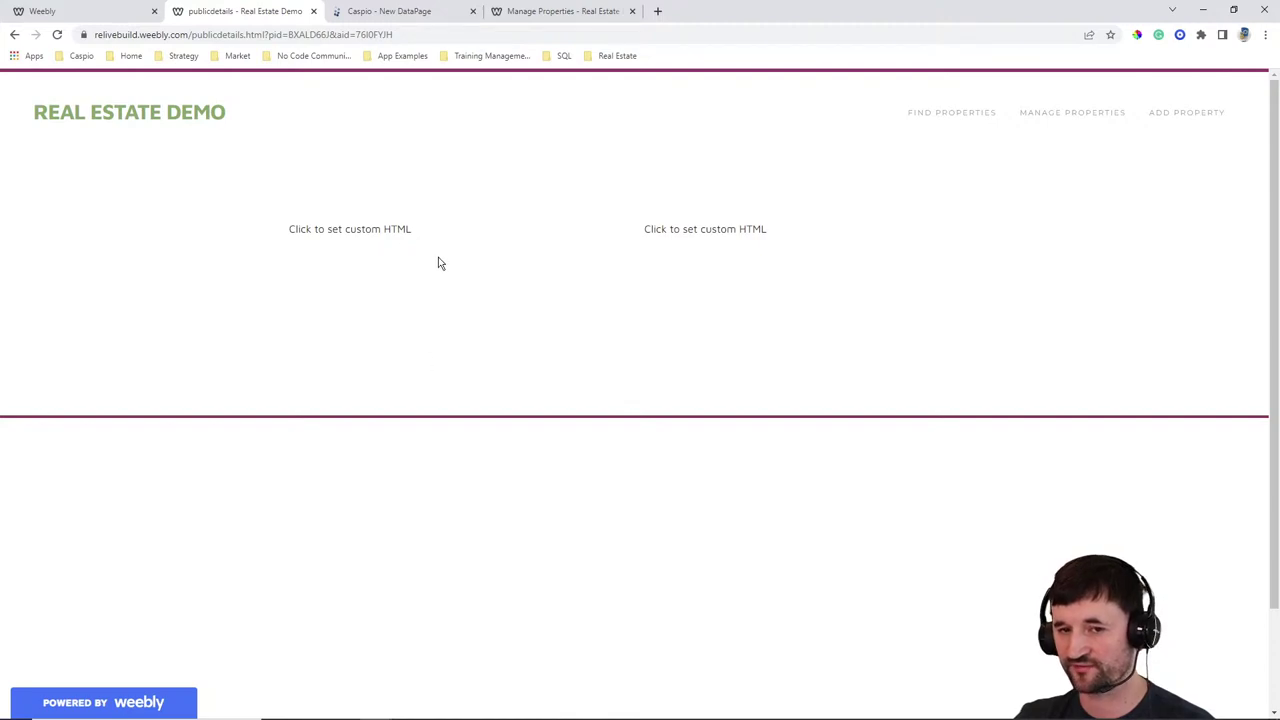
{"action": "left_click", "coordinate": [397, 11]}
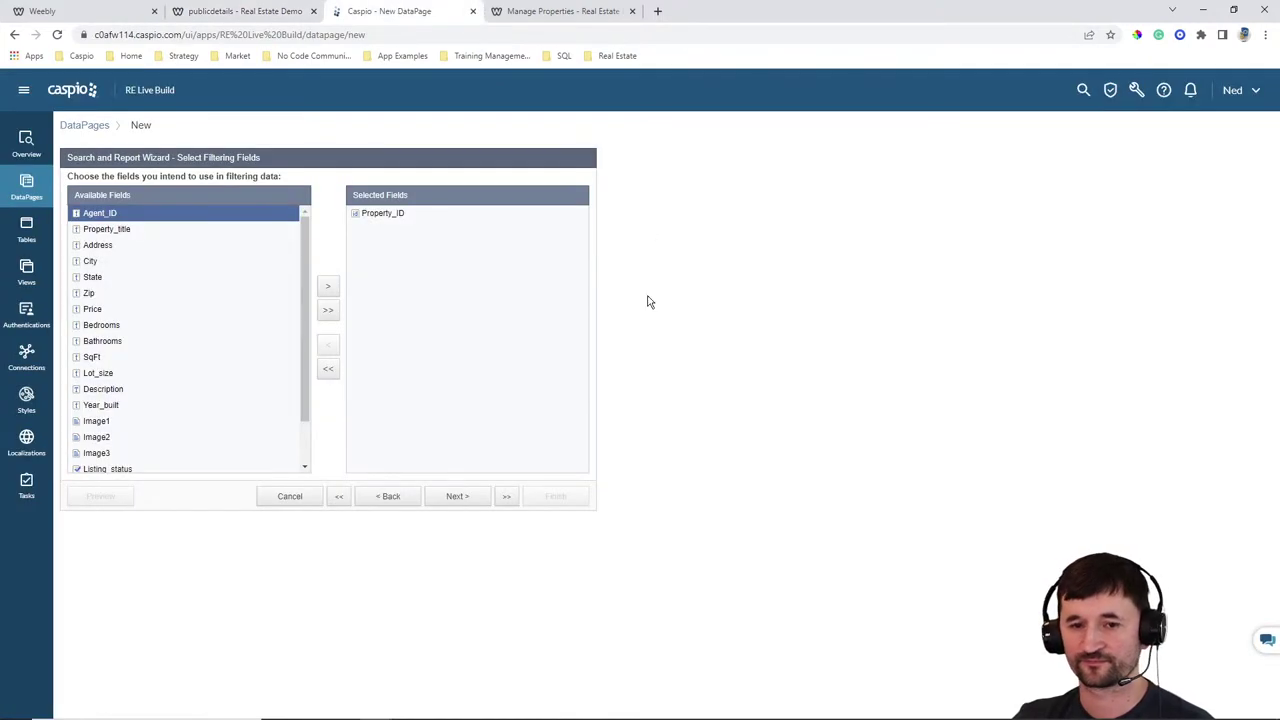
Set Property_ID to receive its value on load from an external parameter
{"action": "left_click", "coordinate": [472, 495]}
{"action": "left_click", "coordinate": [310, 226]}
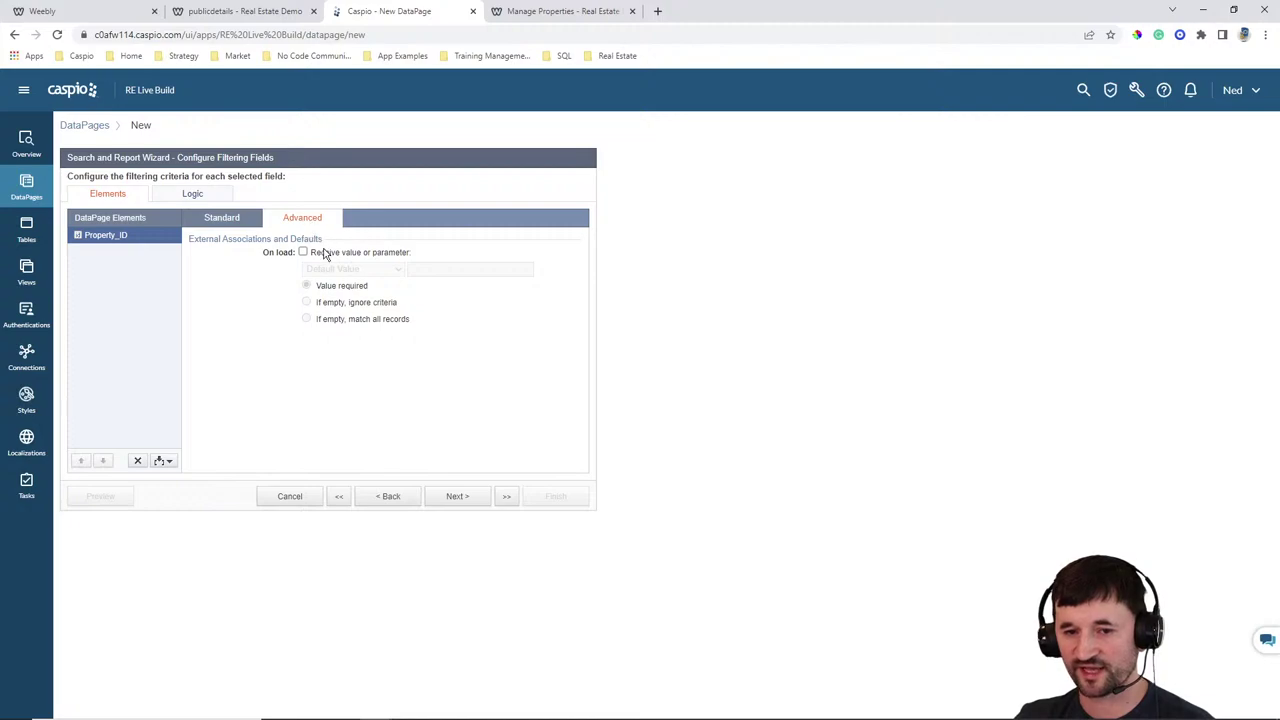
{"action": "left_click", "coordinate": [325, 254]}
{"action": "left_click", "coordinate": [345, 269]}
{"action": "left_click", "coordinate": [337, 296]}
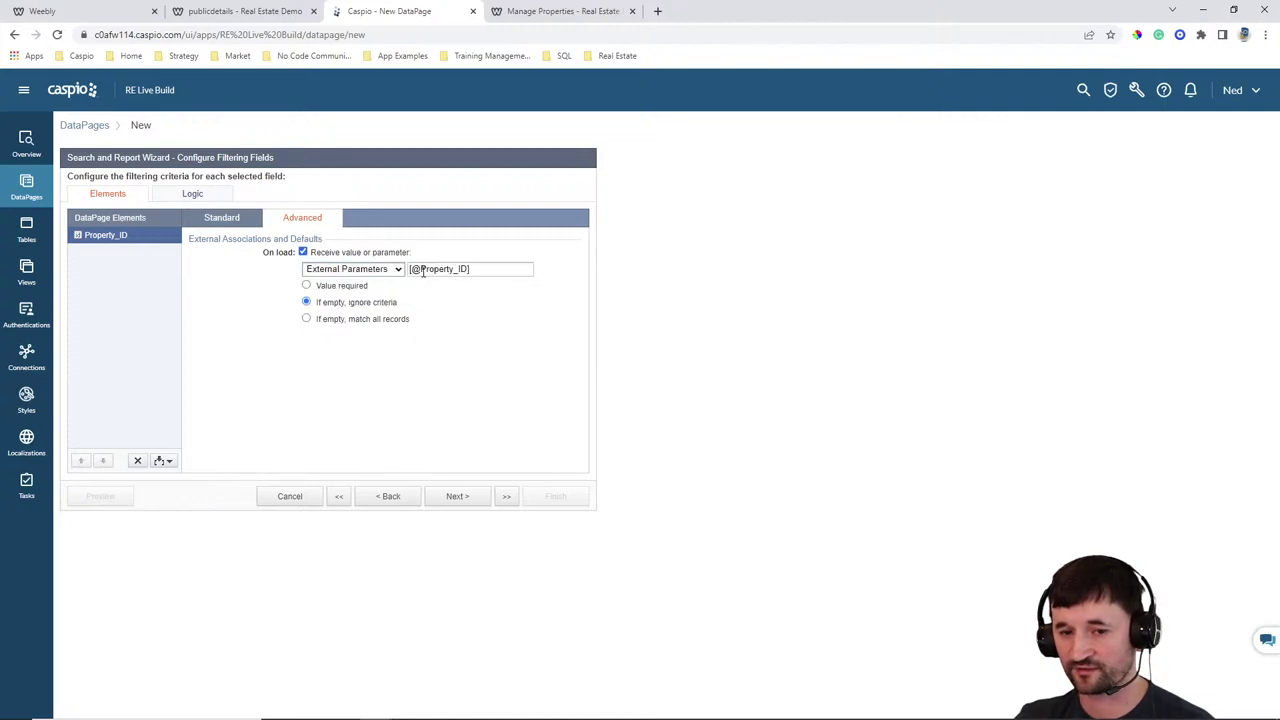
{"action": "left_click_drag", "start_coordinate": [421, 270], "coordinate": [455, 271]}
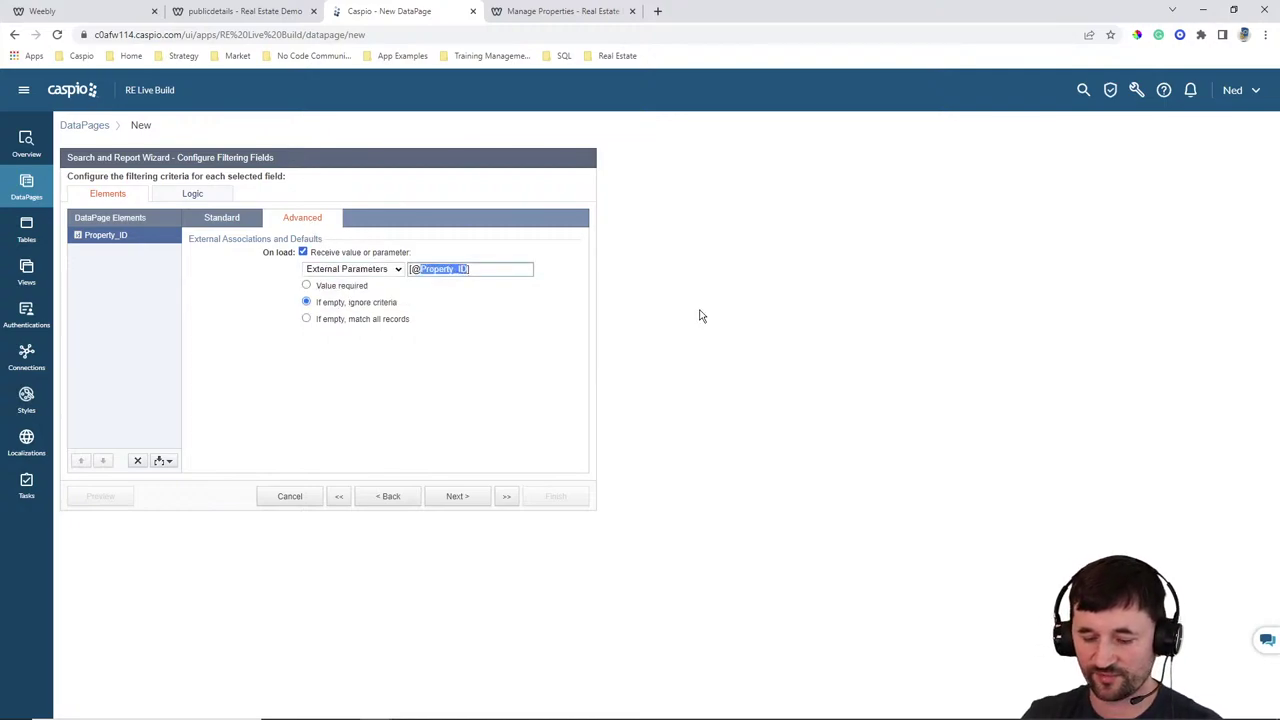
Name the external parameter pid and require a value for the filter
{"action": "type", "text": "pid"}
{"action": "left_click", "coordinate": [338, 286]}
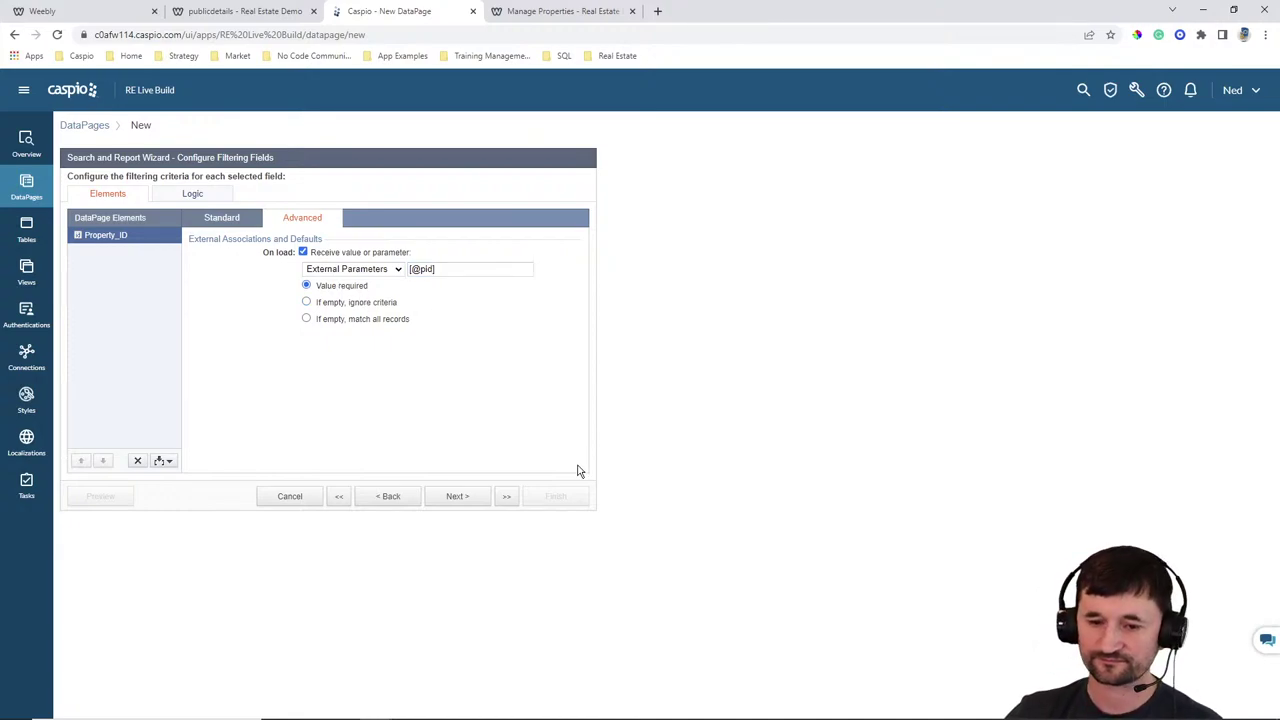
{"action": "left_click", "coordinate": [457, 496]}
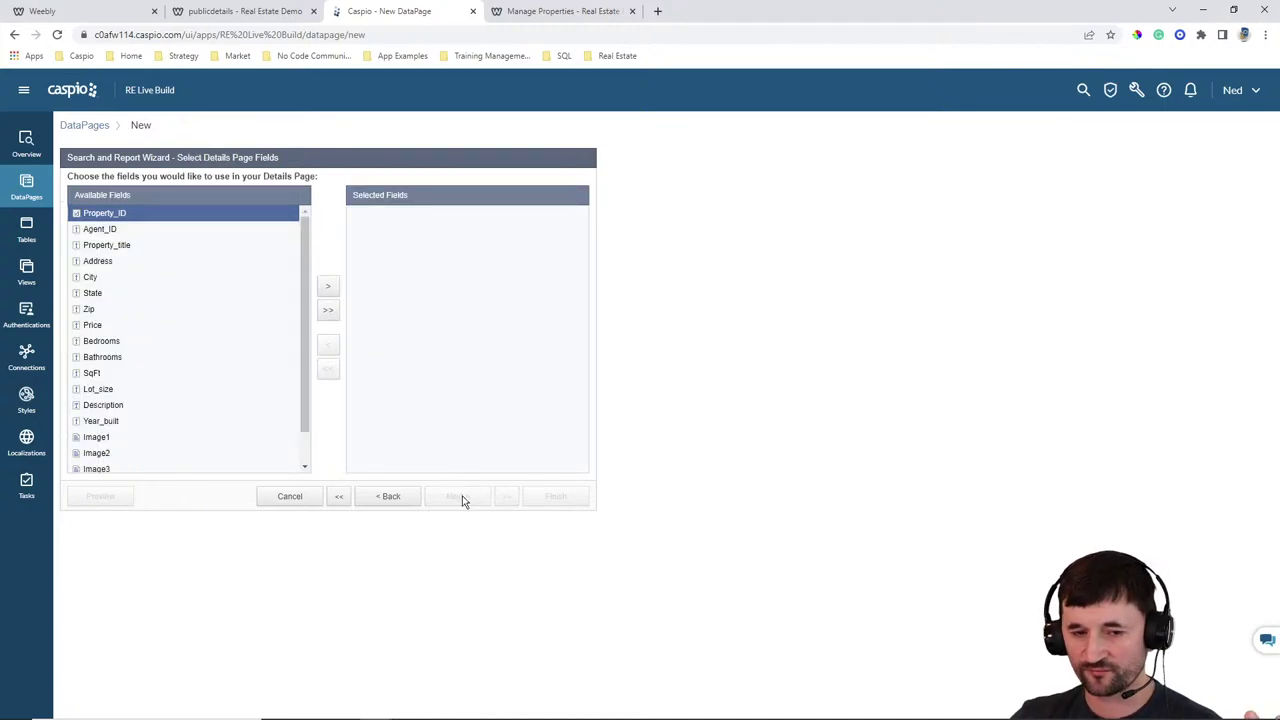
Add Property_title through Image3 and Date_listed to the details page, removing Listing_status
{"action": "left_click", "coordinate": [117, 250]}
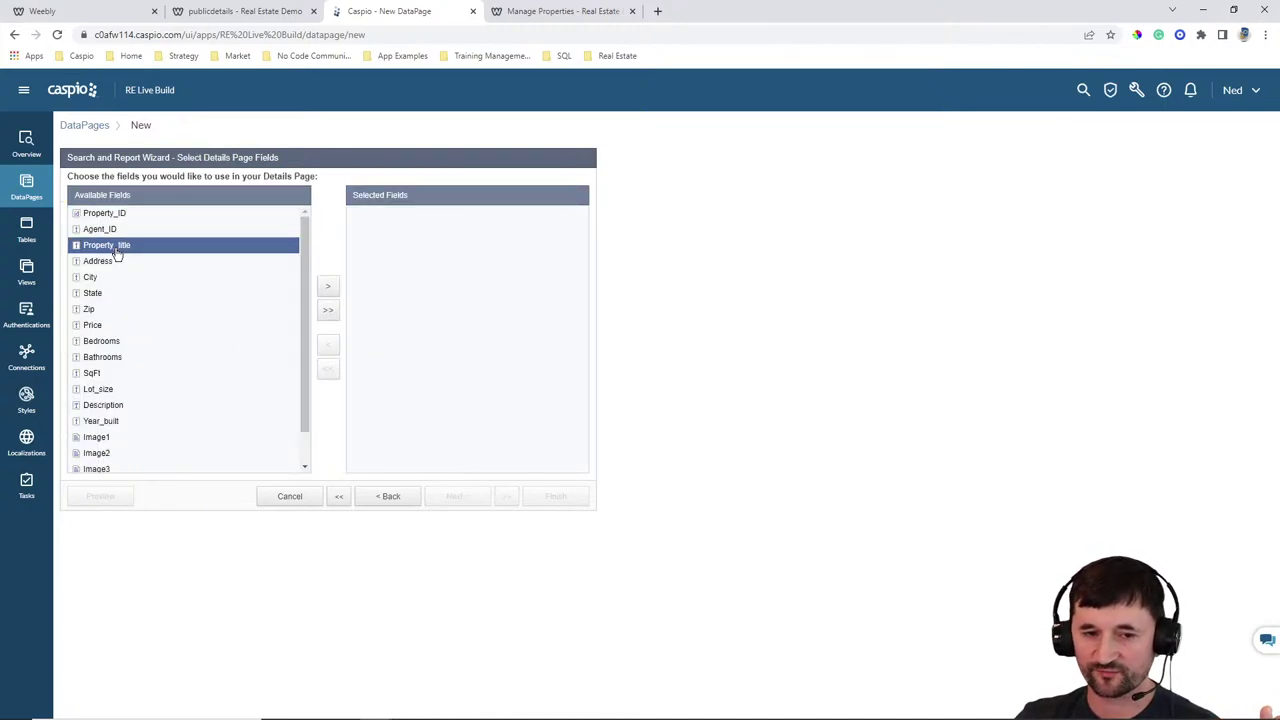
{"action": "left_click", "coordinate": [327, 288]}
{"action": "left_click", "coordinate": [327, 288]}
{"action": "left_click", "coordinate": [327, 288]}
{"action": "left_click", "coordinate": [327, 288]}
{"action": "left_click", "coordinate": [327, 288]}
{"action": "left_click", "coordinate": [327, 288]}
{"action": "left_click", "coordinate": [327, 288]}
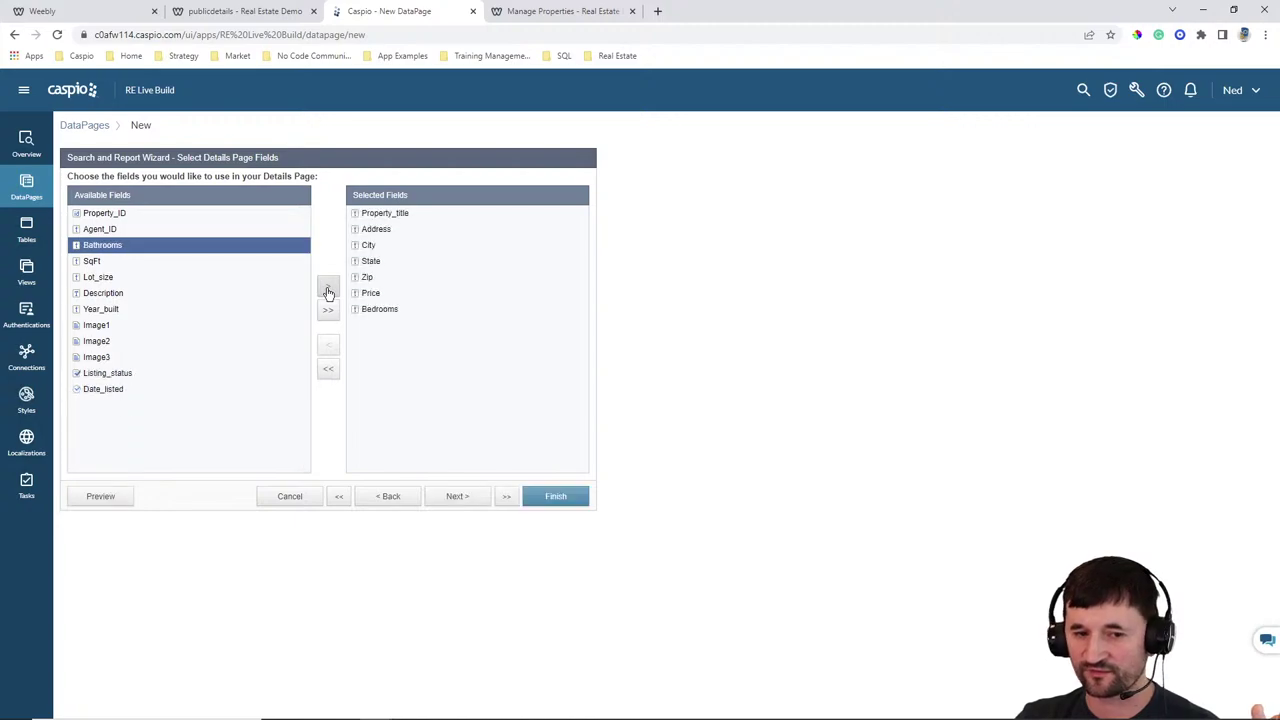
{"action": "left_click", "coordinate": [327, 290]}
{"action": "left_click", "coordinate": [327, 290]}
{"action": "left_click", "coordinate": [327, 290]}
{"action": "left_click", "coordinate": [327, 290]}
{"action": "left_click", "coordinate": [327, 290]}
{"action": "left_click", "coordinate": [327, 290]}
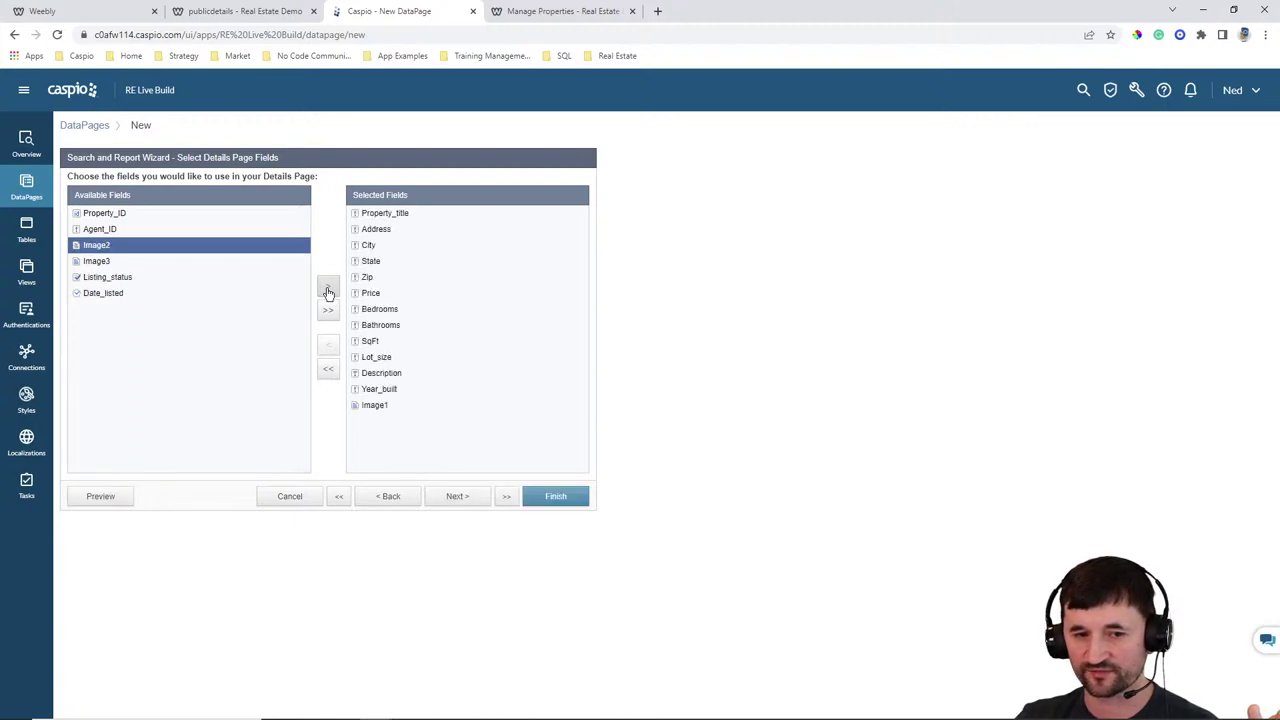
{"action": "left_click", "coordinate": [327, 290]}
{"action": "left_click", "coordinate": [327, 290]}
{"action": "left_click", "coordinate": [327, 290]}
{"action": "left_click", "coordinate": [327, 290]}
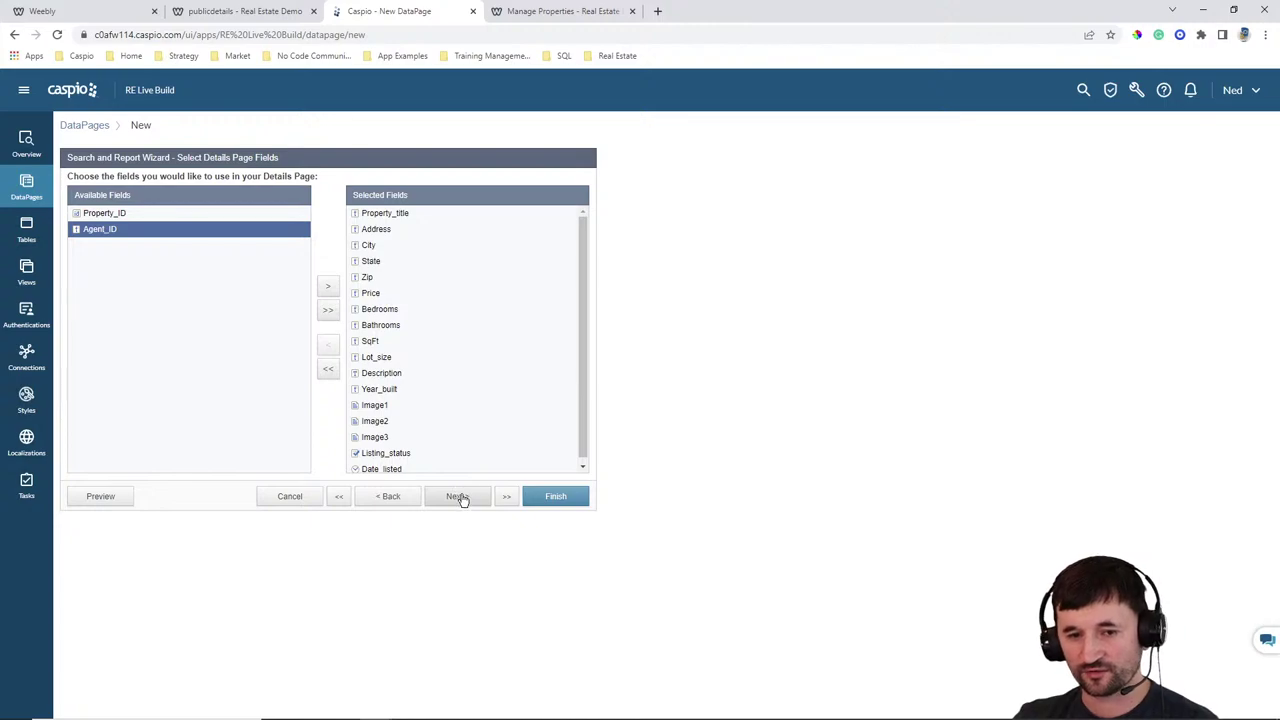
{"action": "scroll", "coordinate": [425, 400], "scroll_direction": "down", "scroll_amount": 1}
{"action": "left_click", "coordinate": [405, 449]}
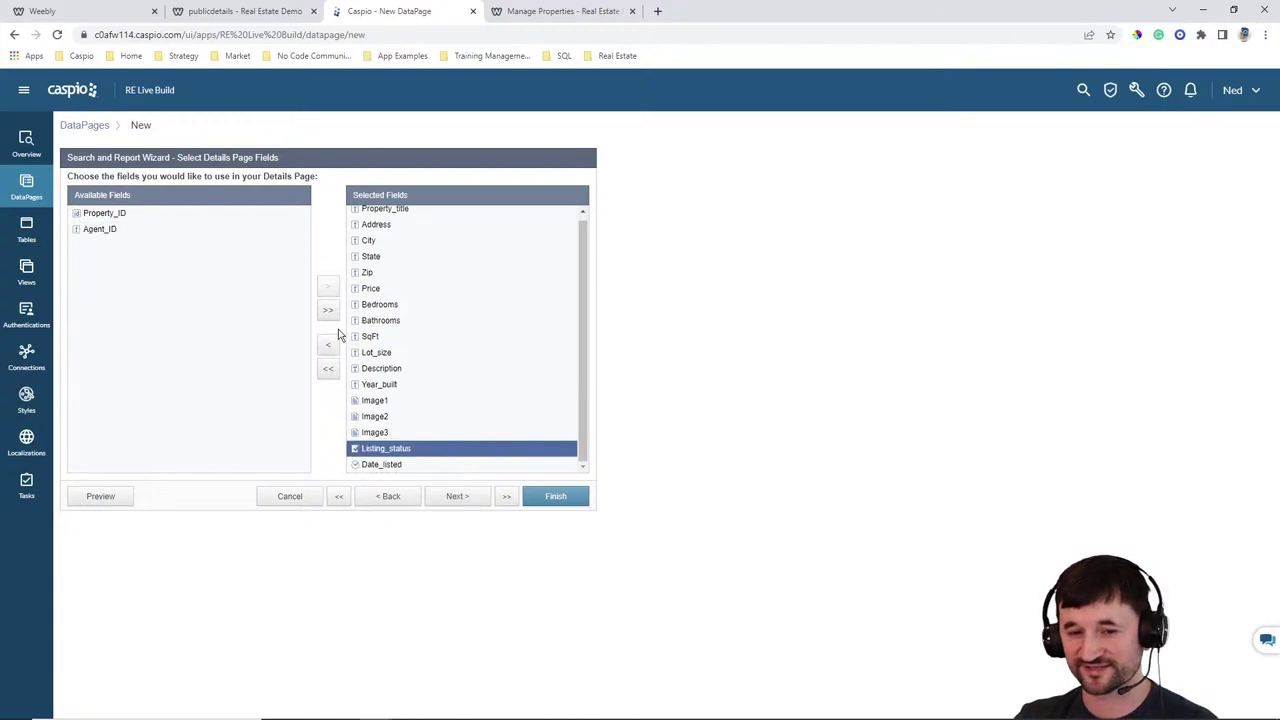
{"action": "left_click", "coordinate": [328, 345]}
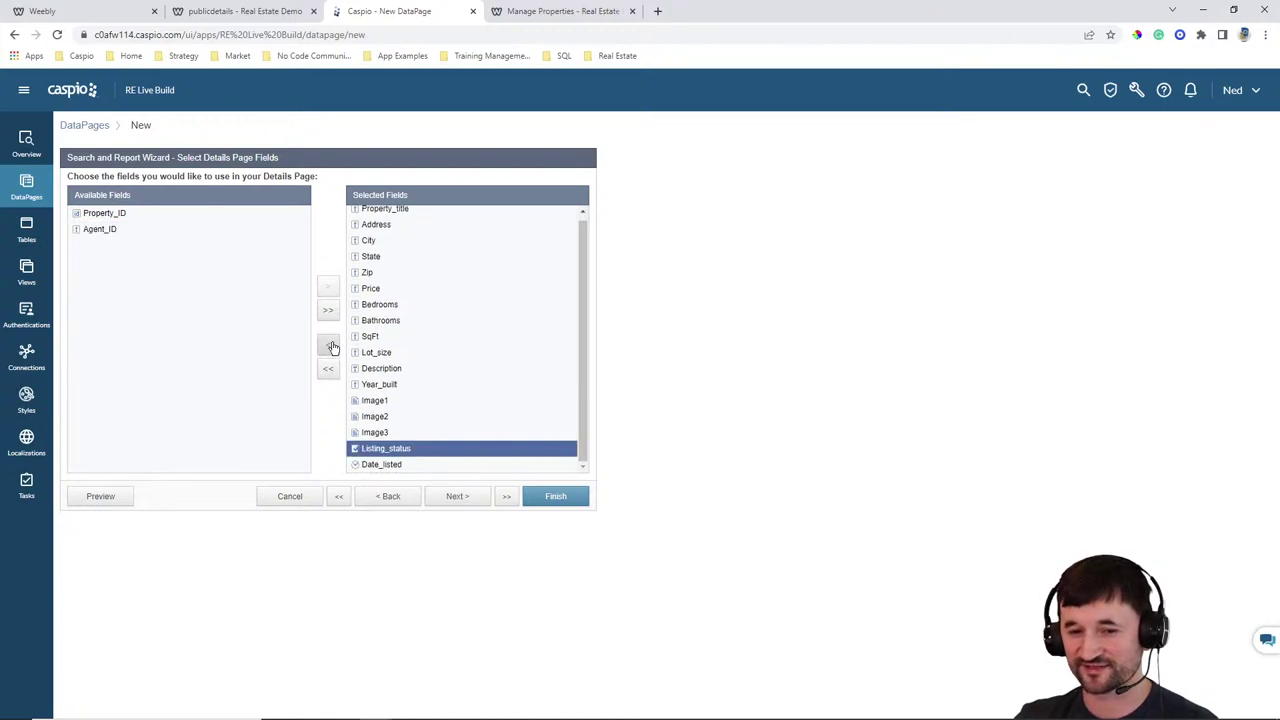
Display Image1 as an image with width 250
{"action": "left_click", "coordinate": [456, 497]}
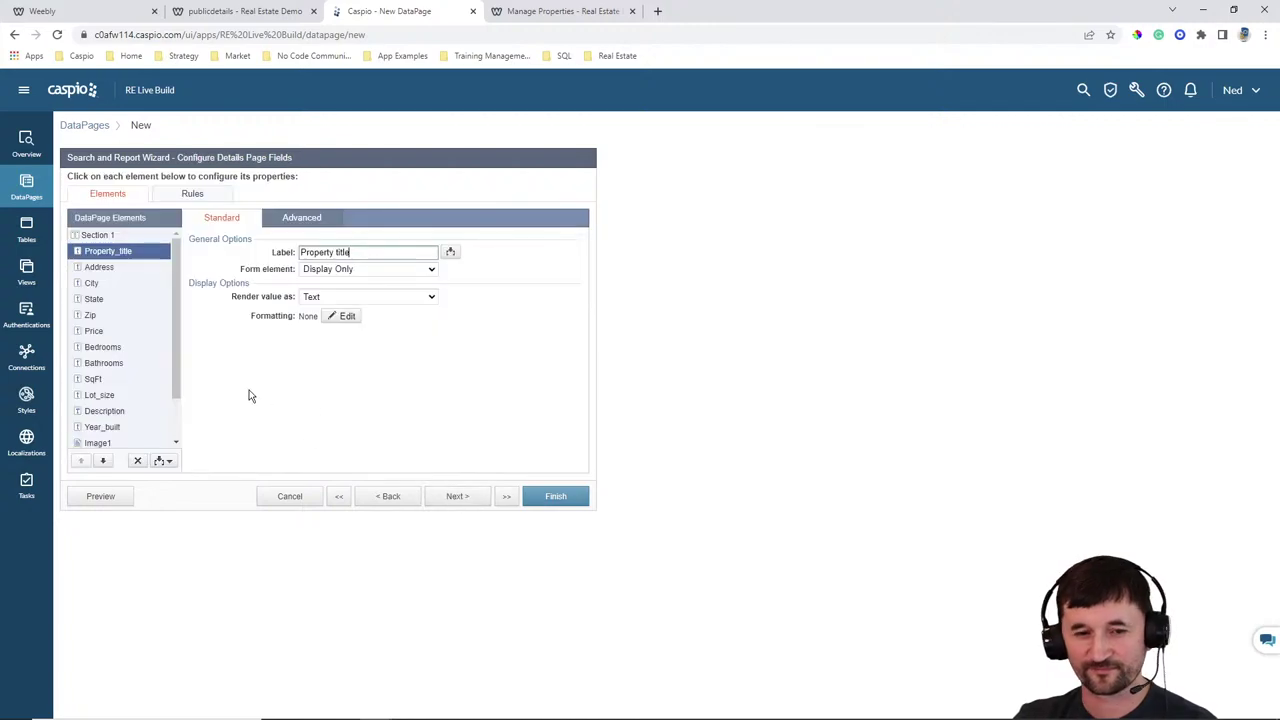
{"action": "scroll", "coordinate": [150, 345], "scroll_direction": "down", "scroll_amount": 1}
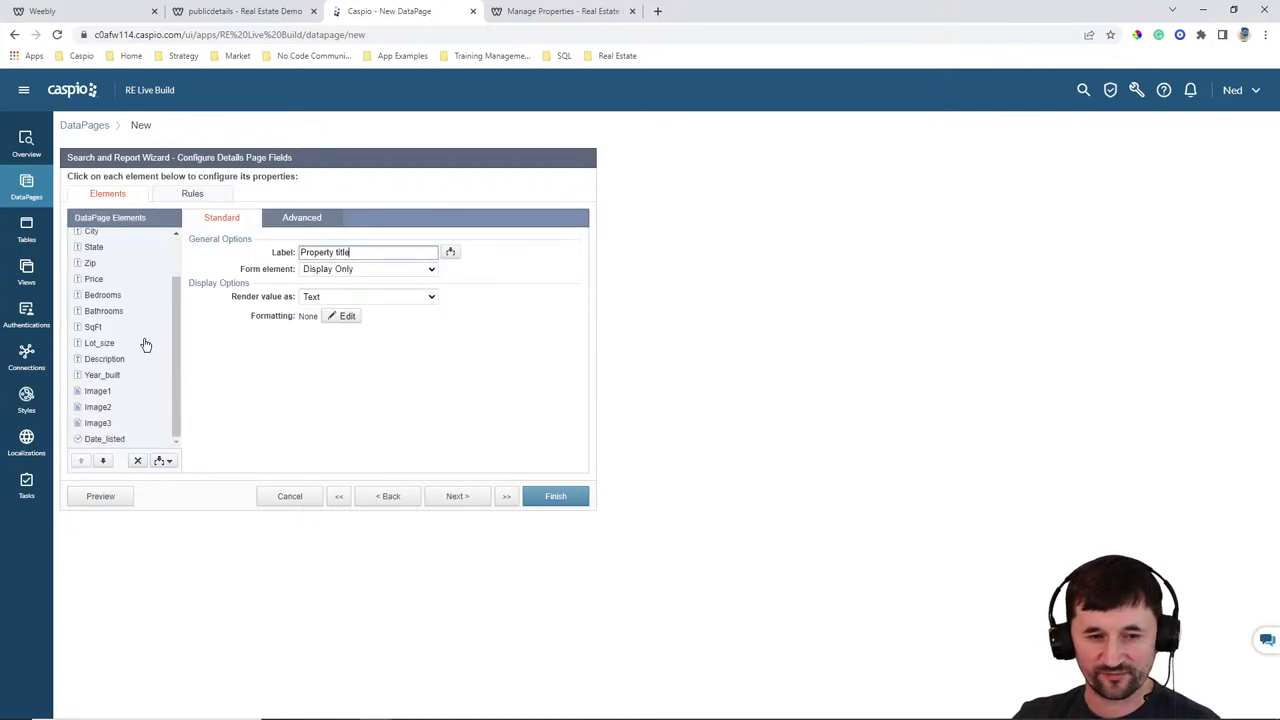
{"action": "scroll", "coordinate": [143, 345], "scroll_direction": "up", "scroll_amount": 1}
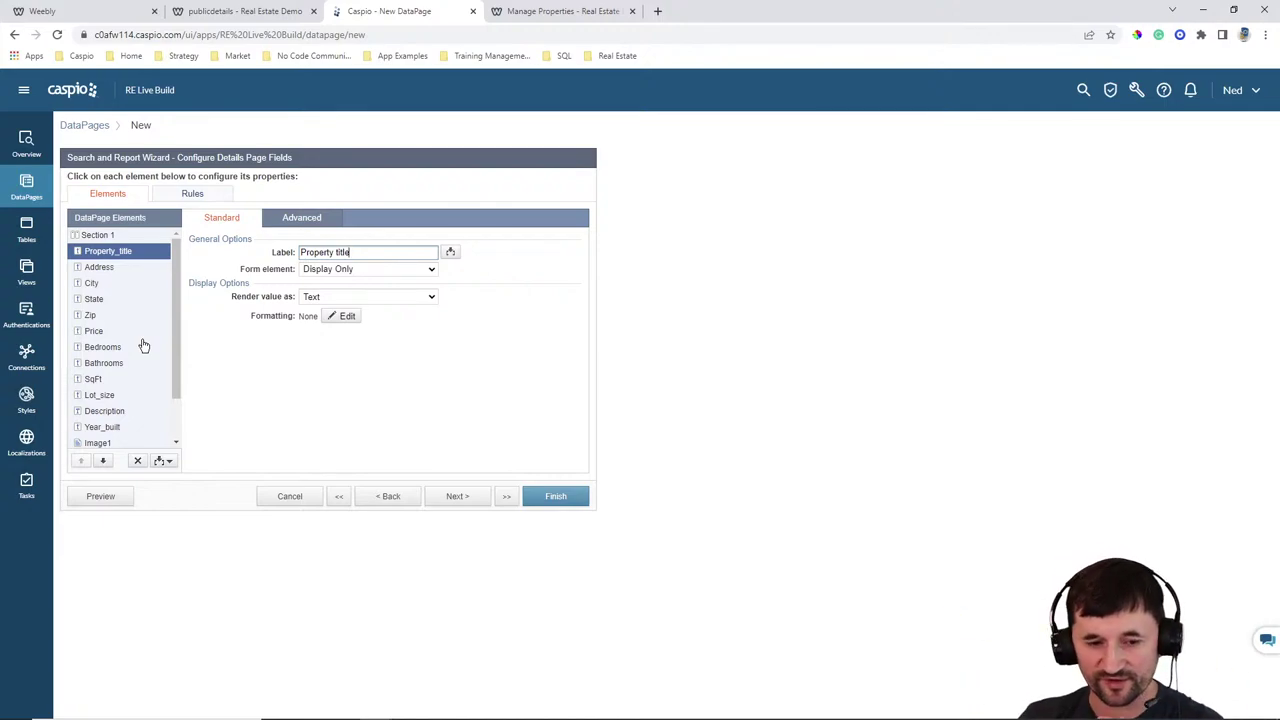
{"action": "scroll", "coordinate": [155, 340], "scroll_direction": "down", "scroll_amount": 1}
{"action": "left_click", "coordinate": [98, 391]}
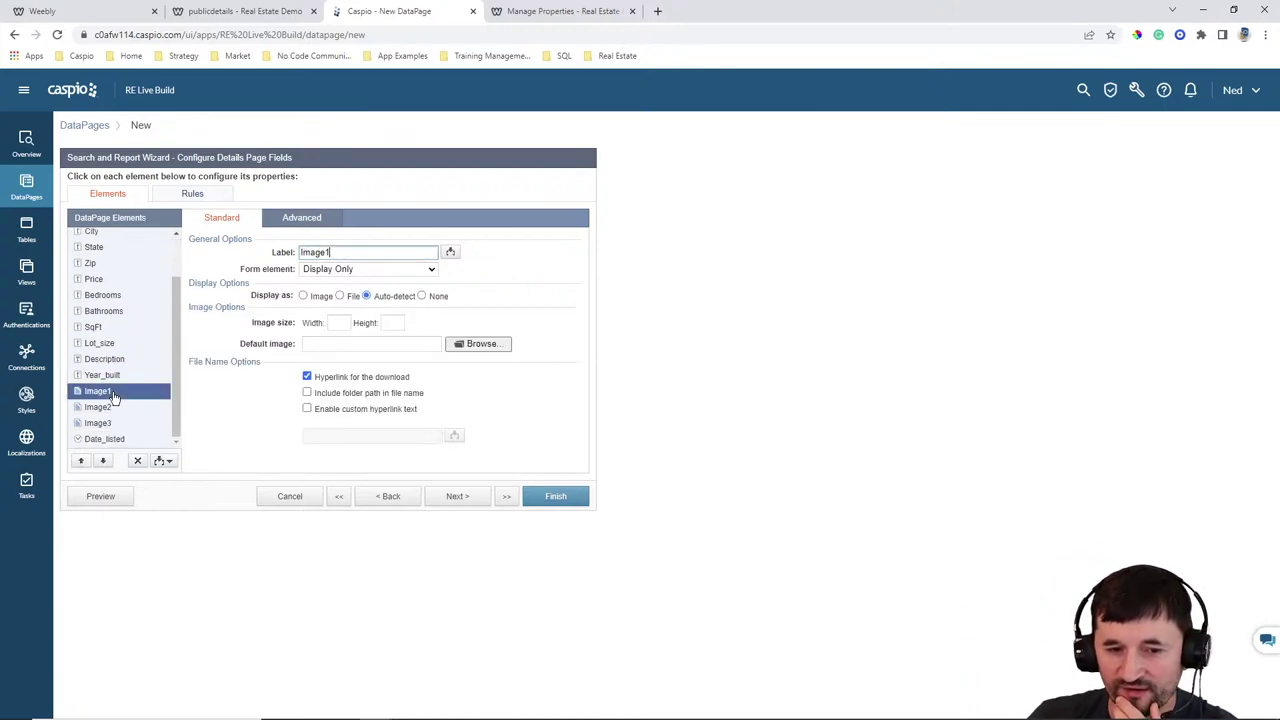
{"action": "left_click", "coordinate": [318, 298]}
{"action": "left_click", "coordinate": [344, 324]}
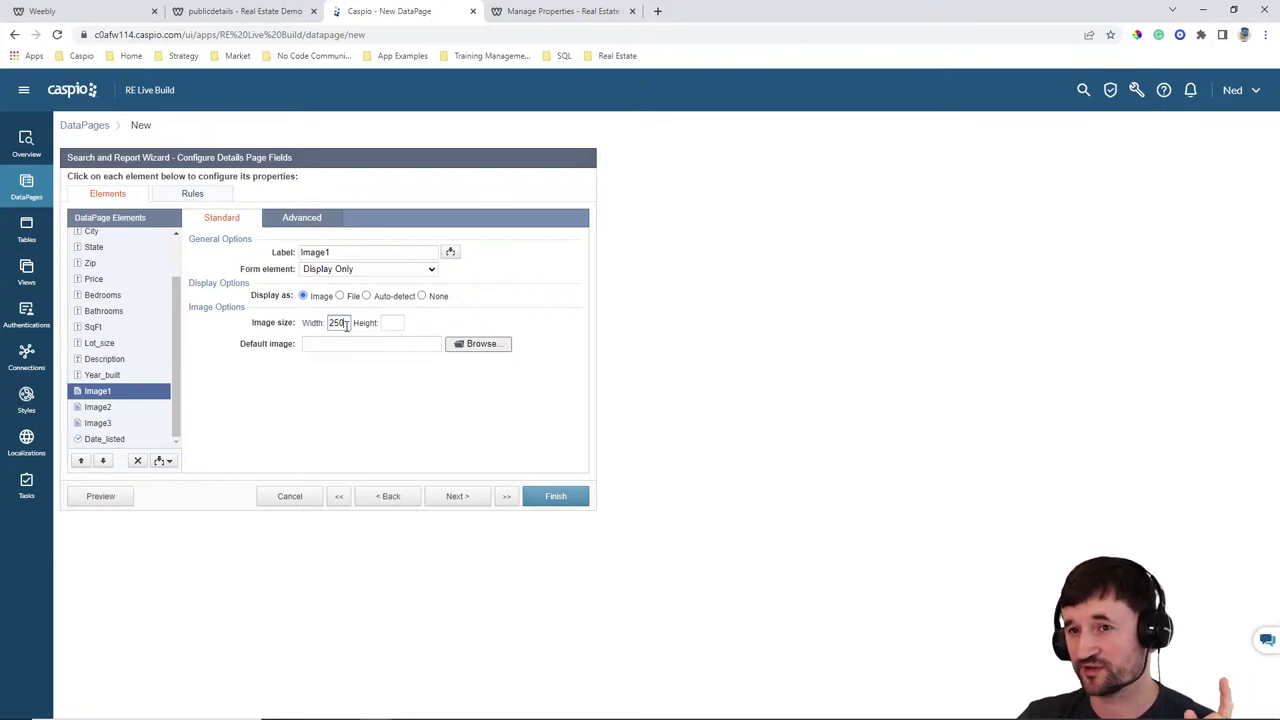
Display Image2 as a 250-wide image, hidden when blank
{"action": "left_click", "coordinate": [104, 410]}
{"action": "left_click", "coordinate": [304, 296]}
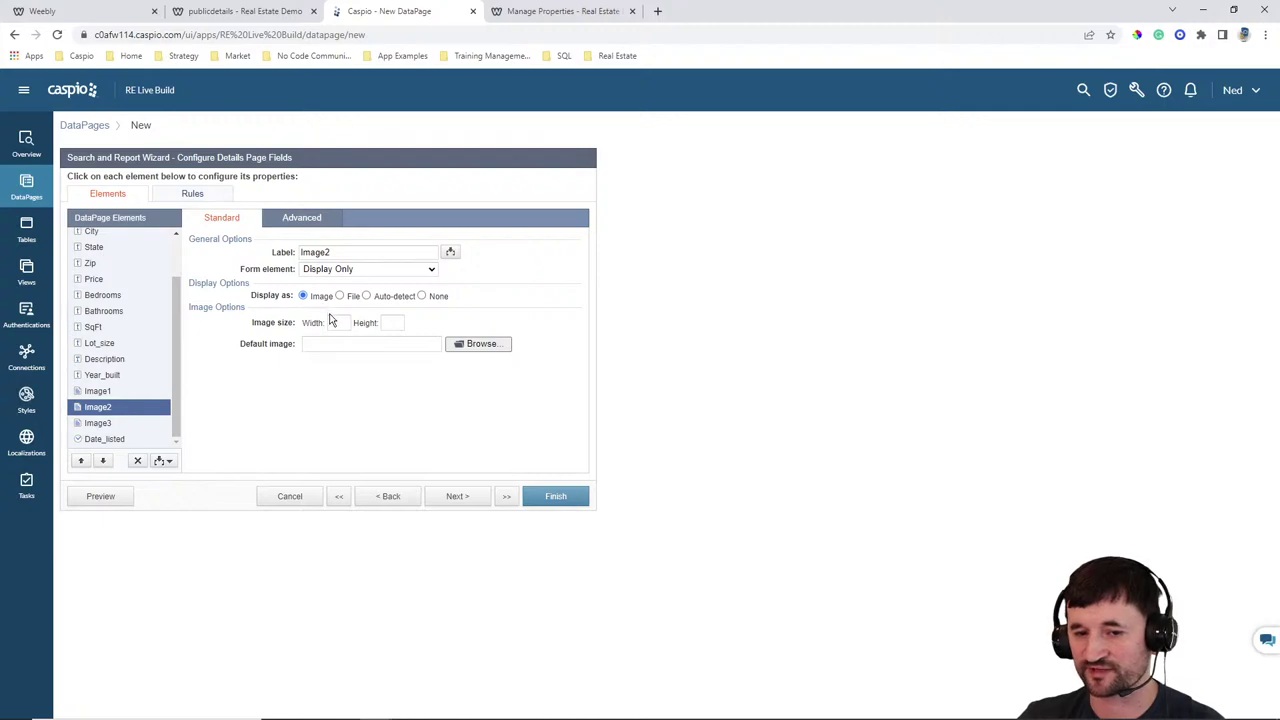
{"action": "left_click", "coordinate": [336, 323]}
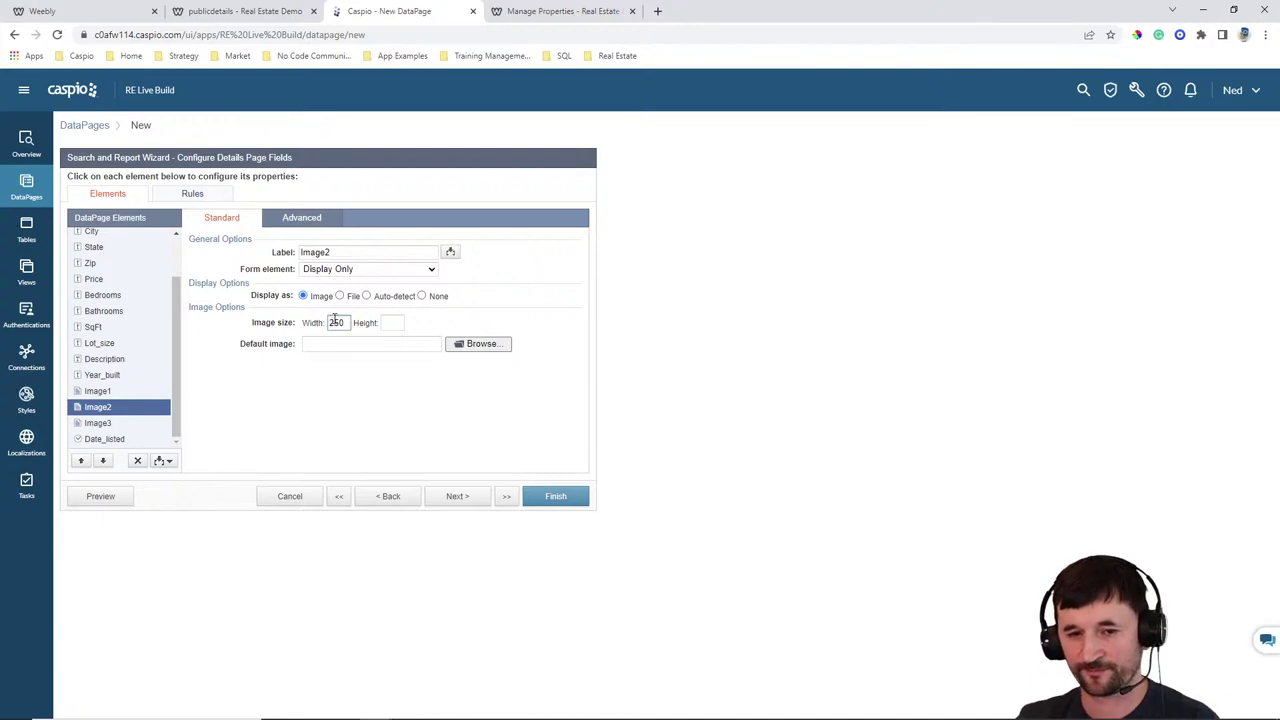
{"action": "left_click", "coordinate": [307, 222]}
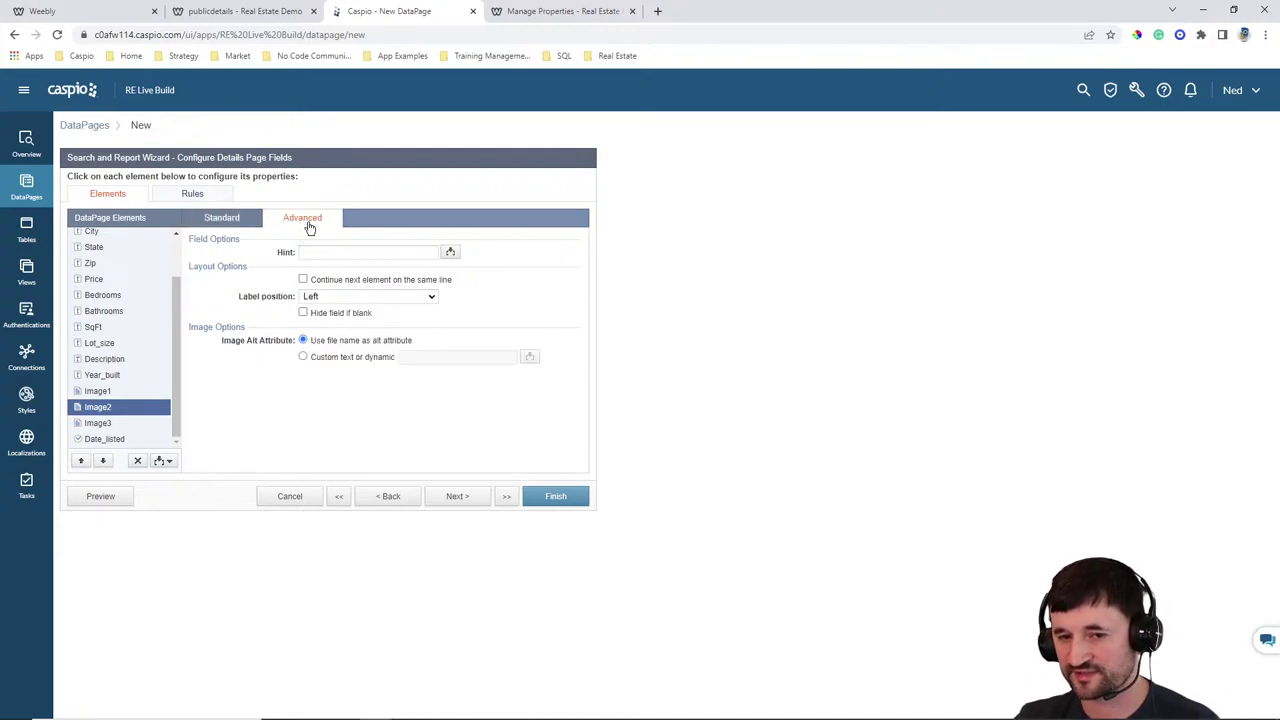
{"action": "left_click", "coordinate": [328, 316]}
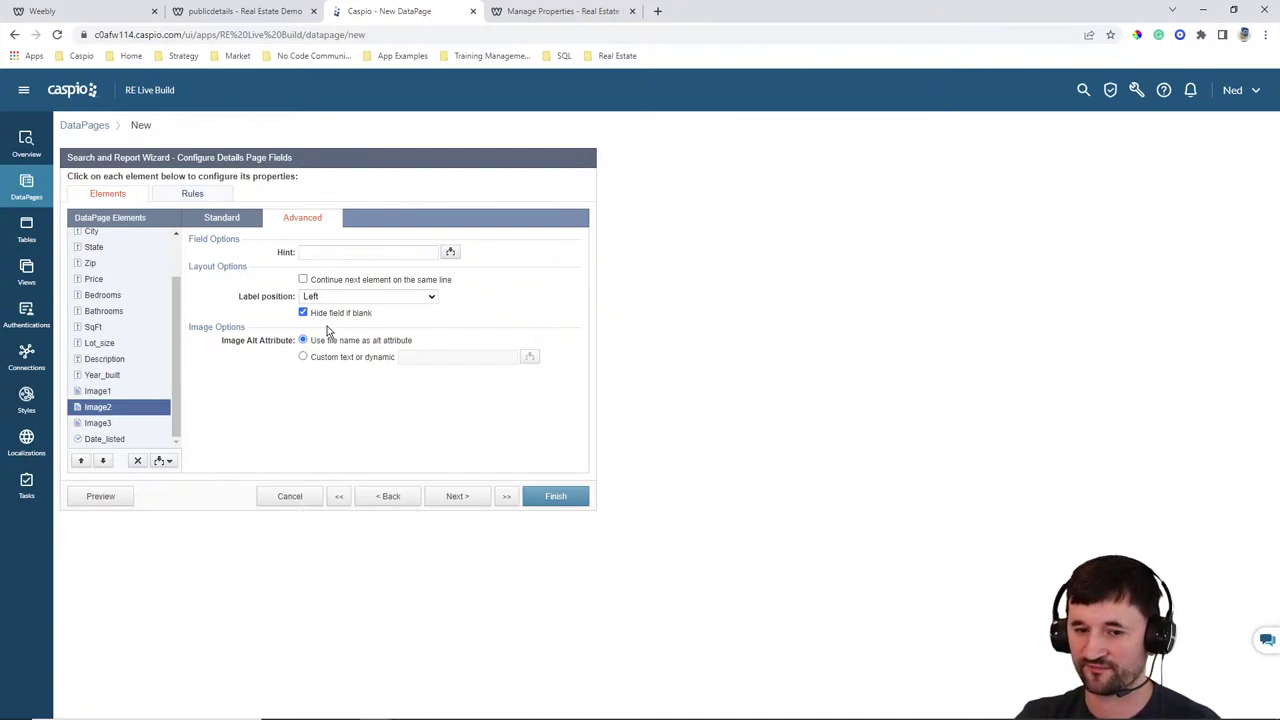
Set Image3's display width and open its advanced options
{"action": "left_click", "coordinate": [118, 424]}
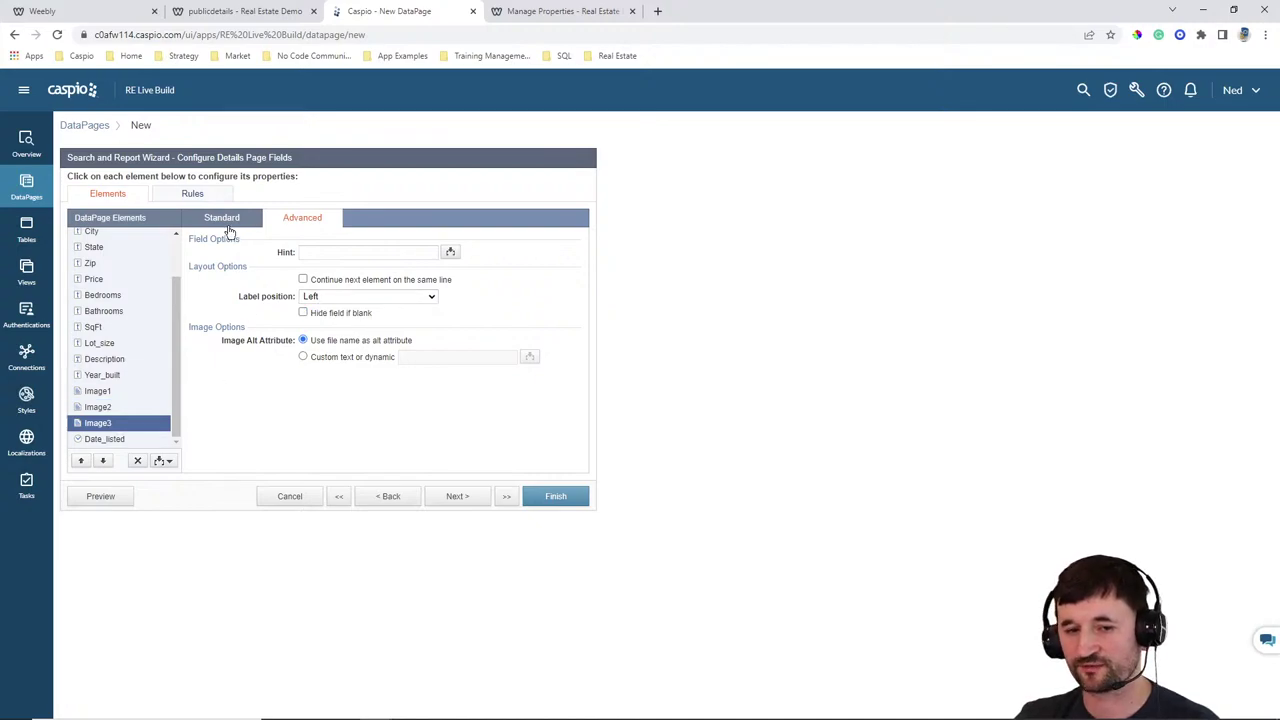
{"action": "left_click", "coordinate": [226, 224]}
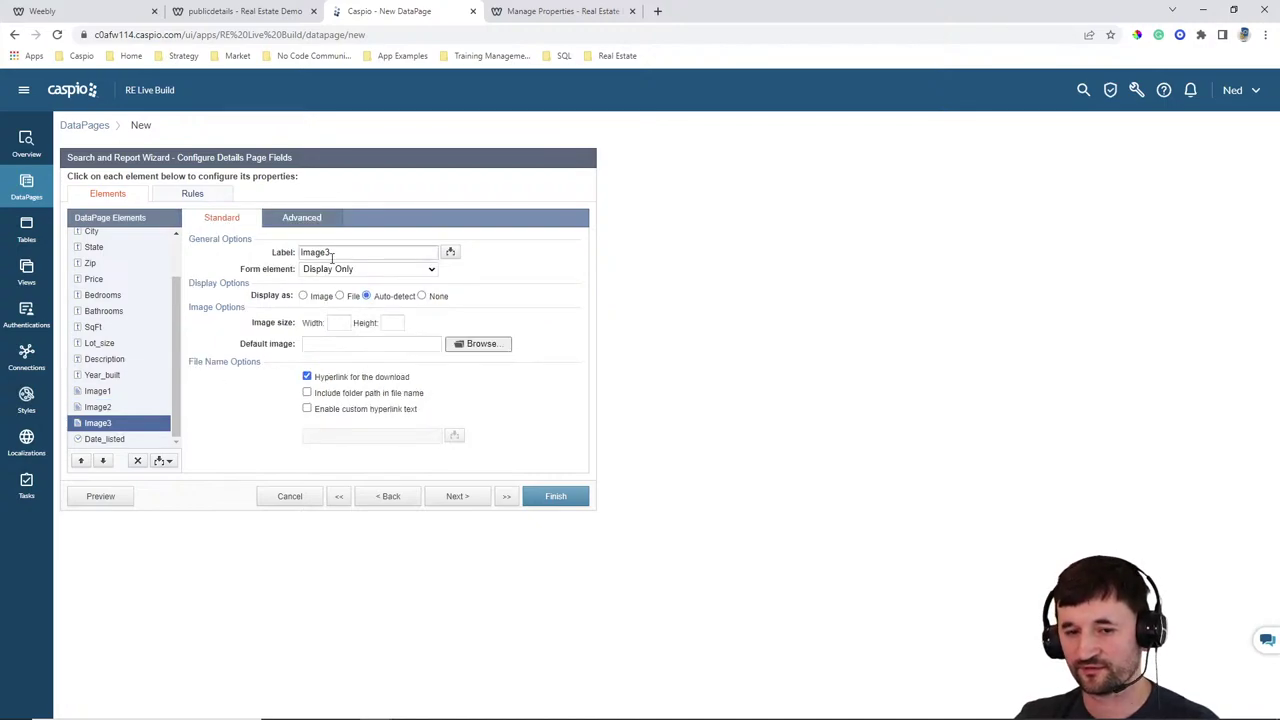
{"action": "left_click", "coordinate": [340, 322]}
{"action": "left_click", "coordinate": [321, 218]}
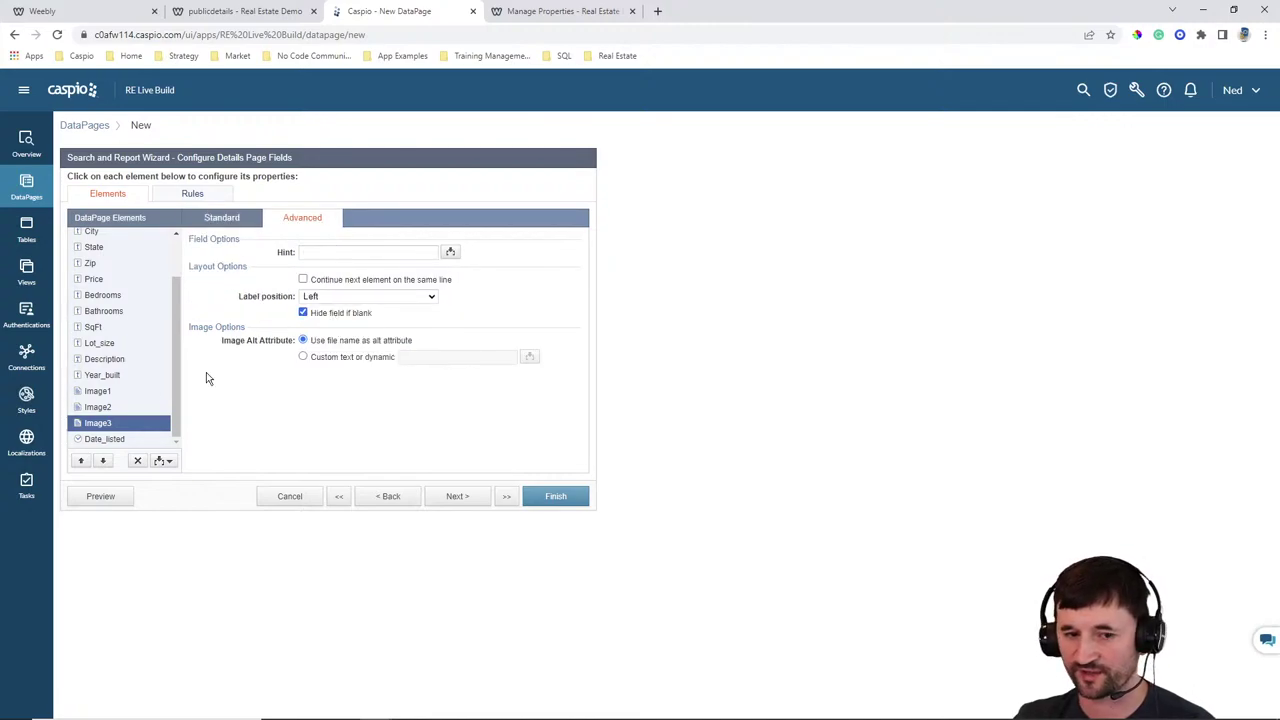
Move Date_listed up to the top of the field list
{"action": "left_click", "coordinate": [97, 440]}
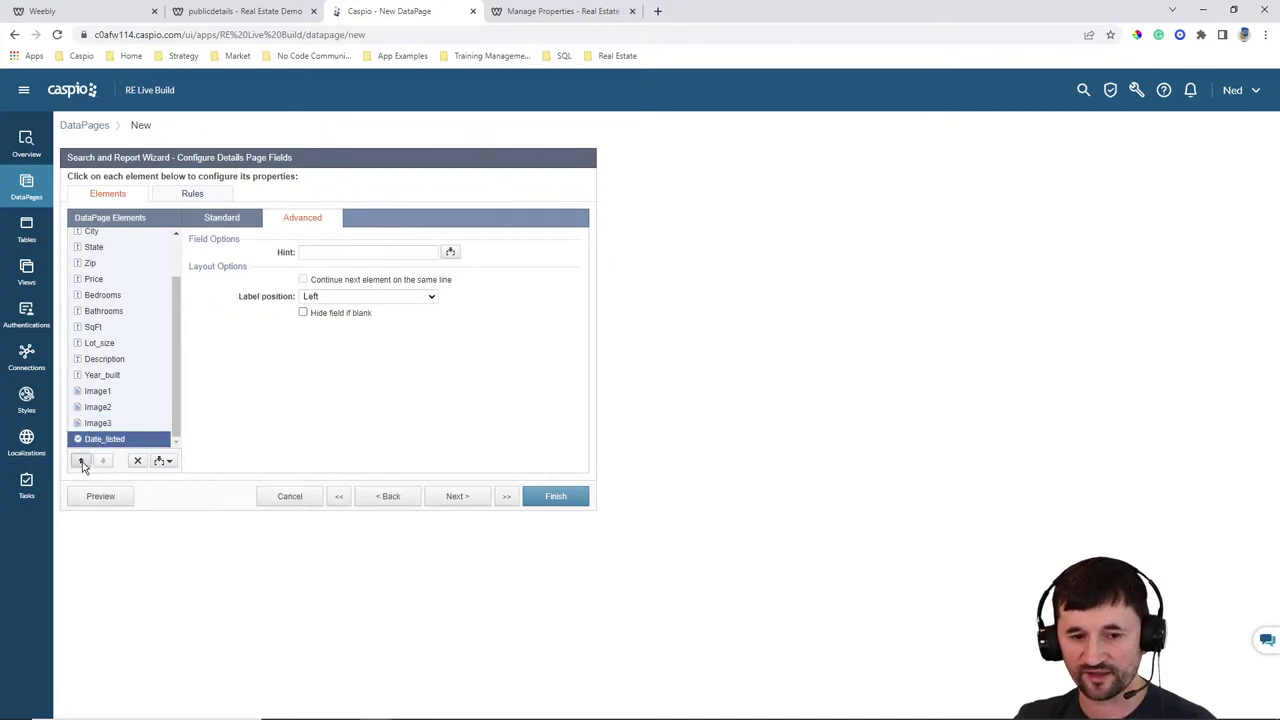
{"action": "left_click", "coordinate": [82, 461]}
{"action": "left_click", "coordinate": [82, 461]}
{"action": "left_click", "coordinate": [82, 461]}
{"action": "left_click", "coordinate": [82, 461]}
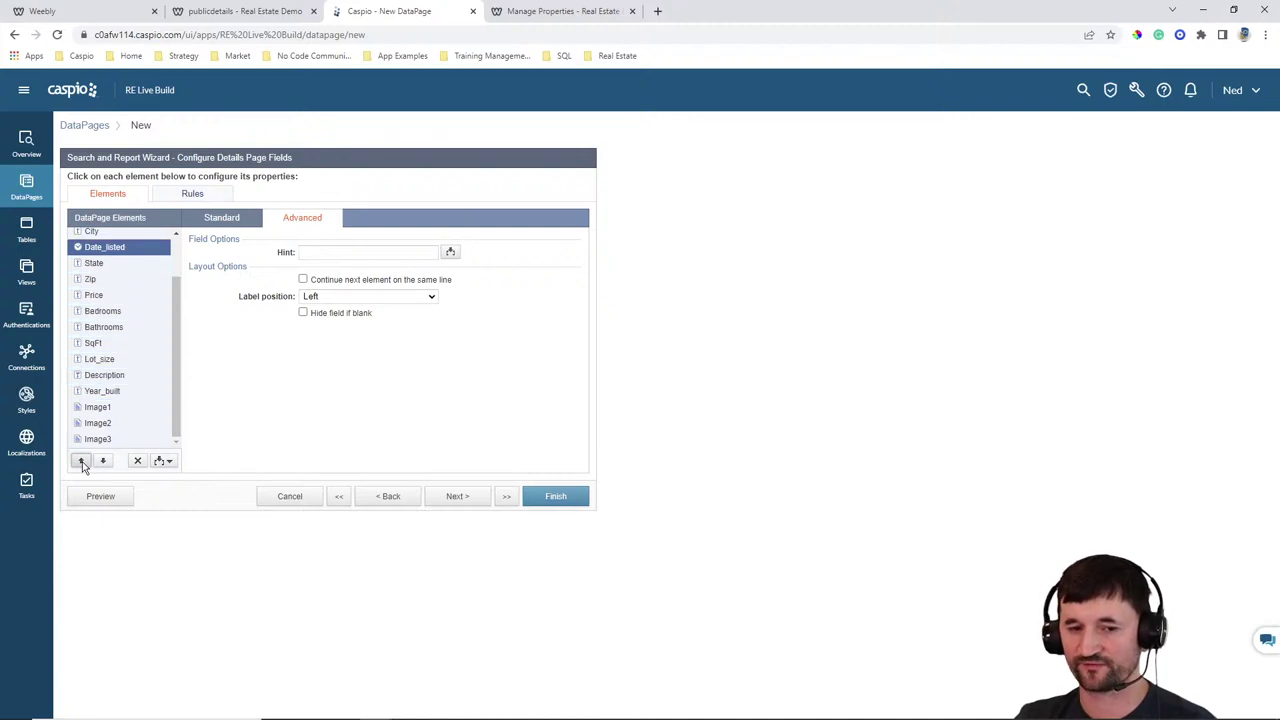
{"action": "left_click", "coordinate": [82, 461]}
{"action": "left_click", "coordinate": [82, 461]}
{"action": "left_click", "coordinate": [82, 461]}
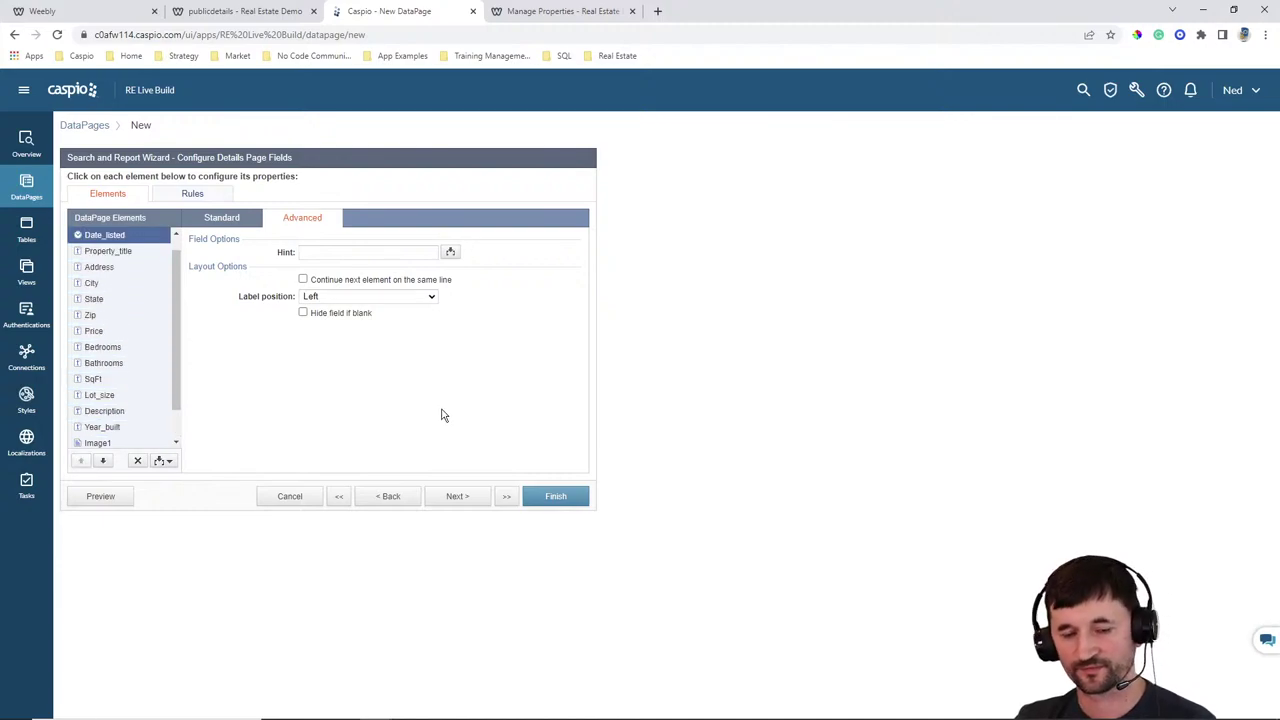
Review the Property_title, Address and City field settings
{"action": "left_click", "coordinate": [108, 255]}
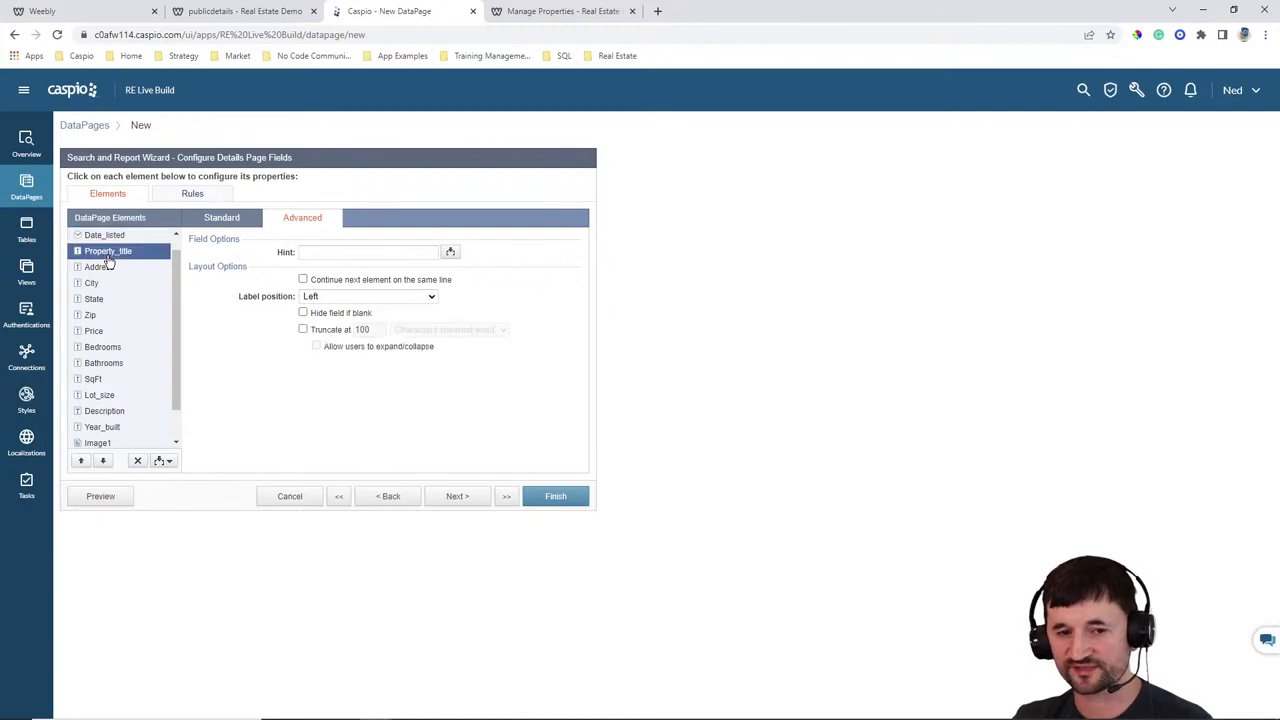
{"action": "left_click", "coordinate": [222, 217]}
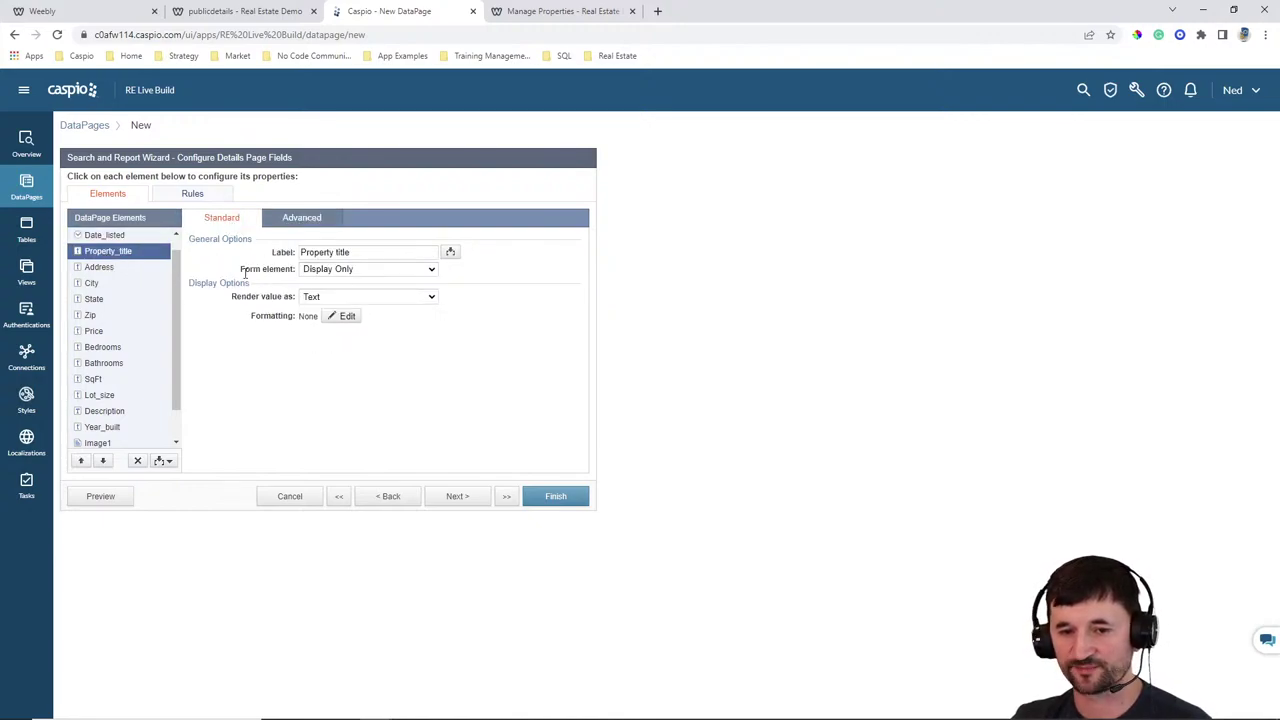
{"action": "left_click", "coordinate": [104, 268]}
{"action": "left_click", "coordinate": [122, 285]}
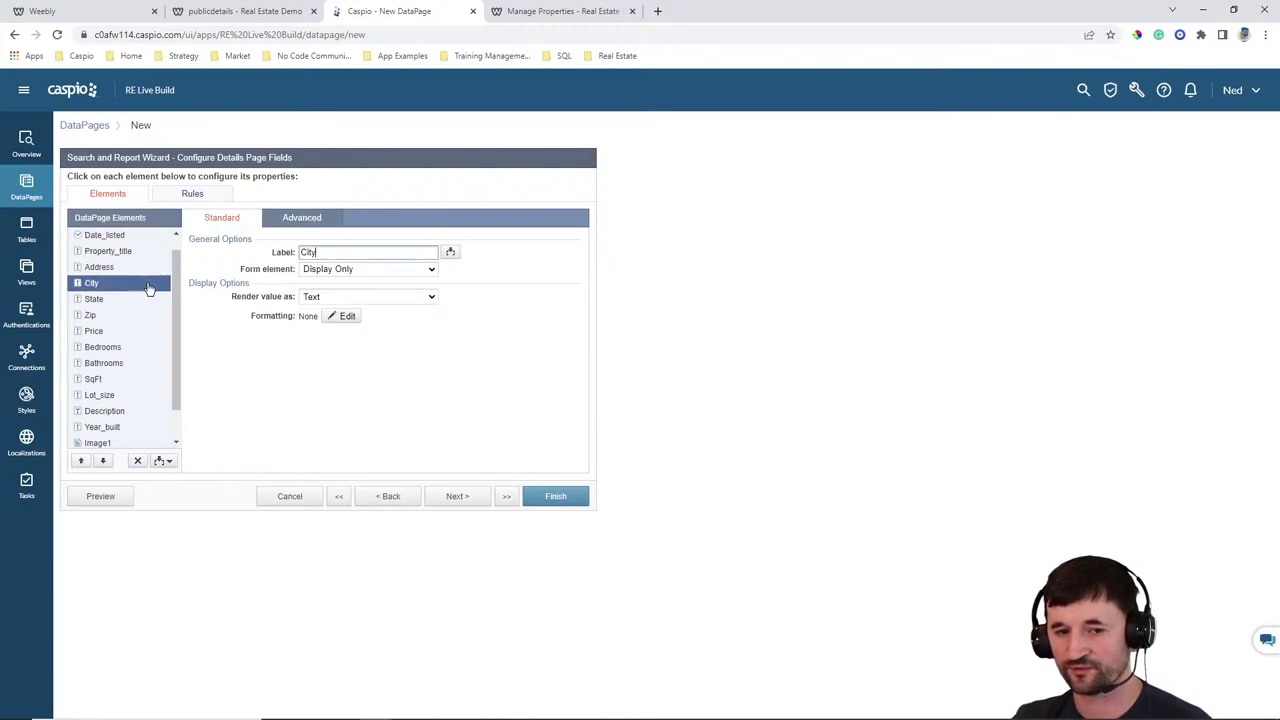
Finish View Property Details, enable its deployment and copy the embed code
{"action": "left_click", "coordinate": [558, 500]}
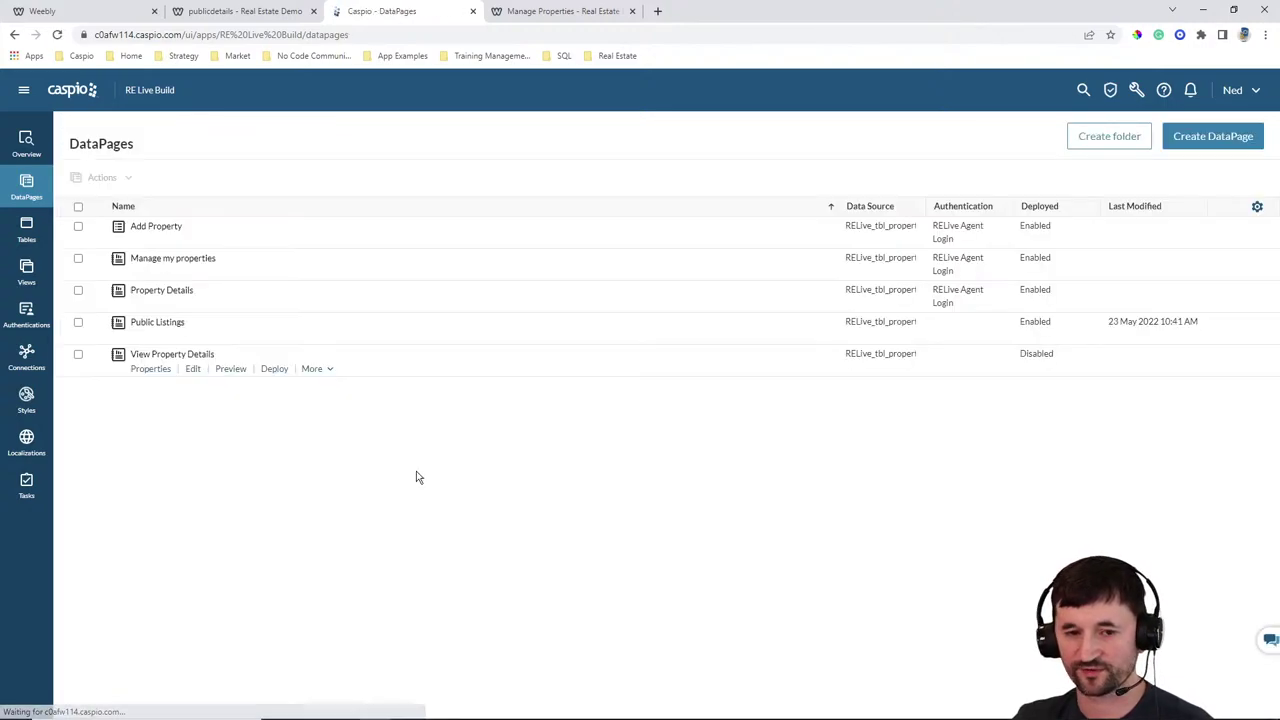
{"action": "left_click", "coordinate": [276, 370]}
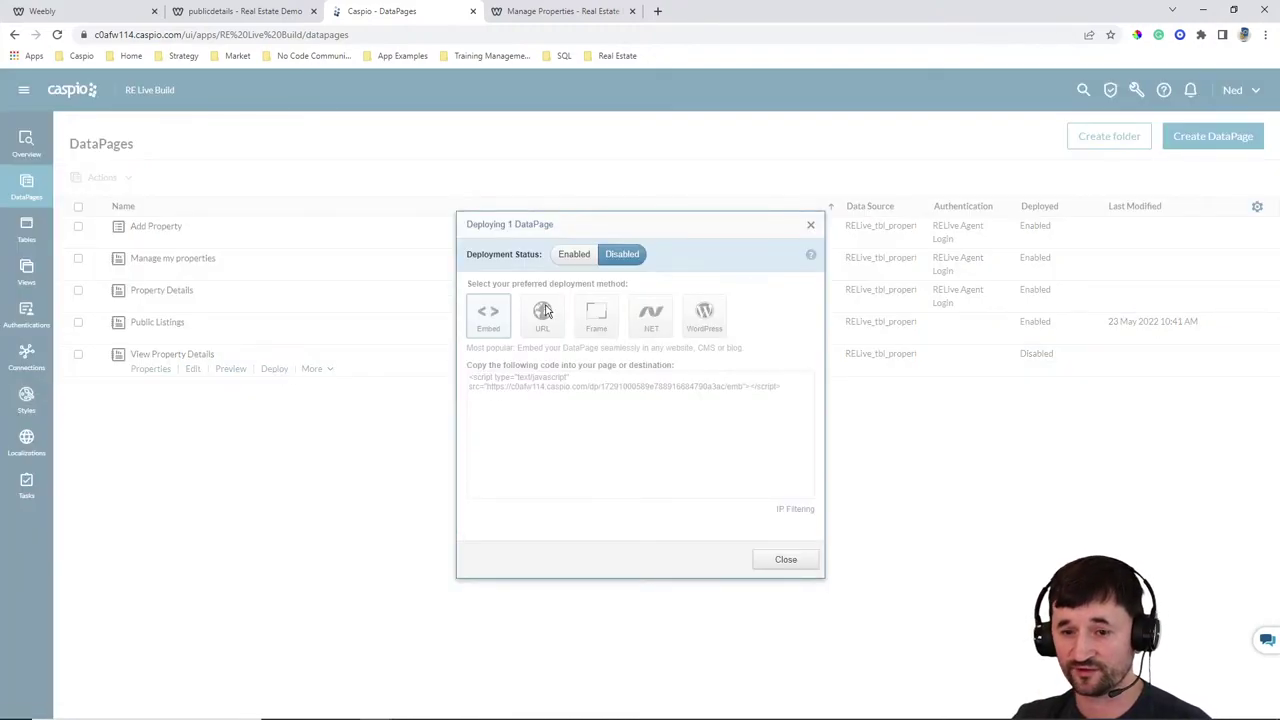
{"action": "left_click", "coordinate": [574, 255]}
{"action": "left_click", "coordinate": [567, 393]}
{"action": "key", "text": "ctrl+c"}
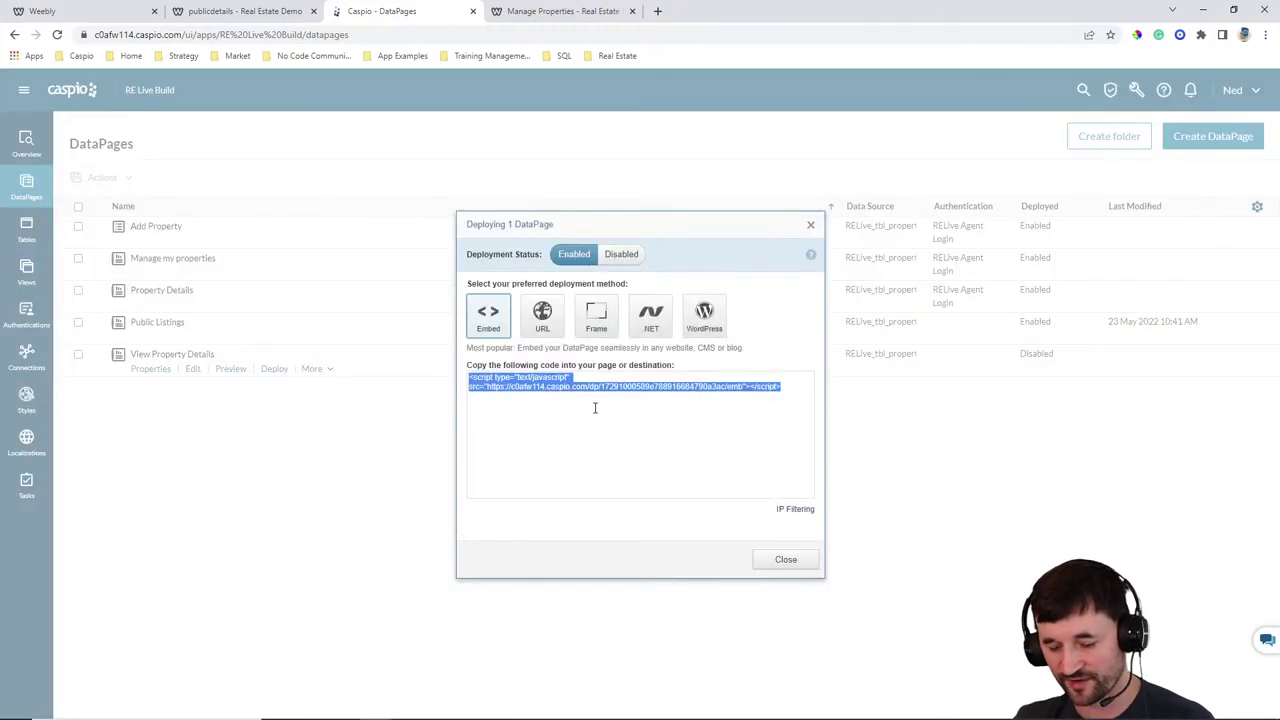
{"action": "left_click", "coordinate": [768, 563]}
Open the publicdetails page in the Weebly site editor
{"action": "left_click", "coordinate": [266, 15]}
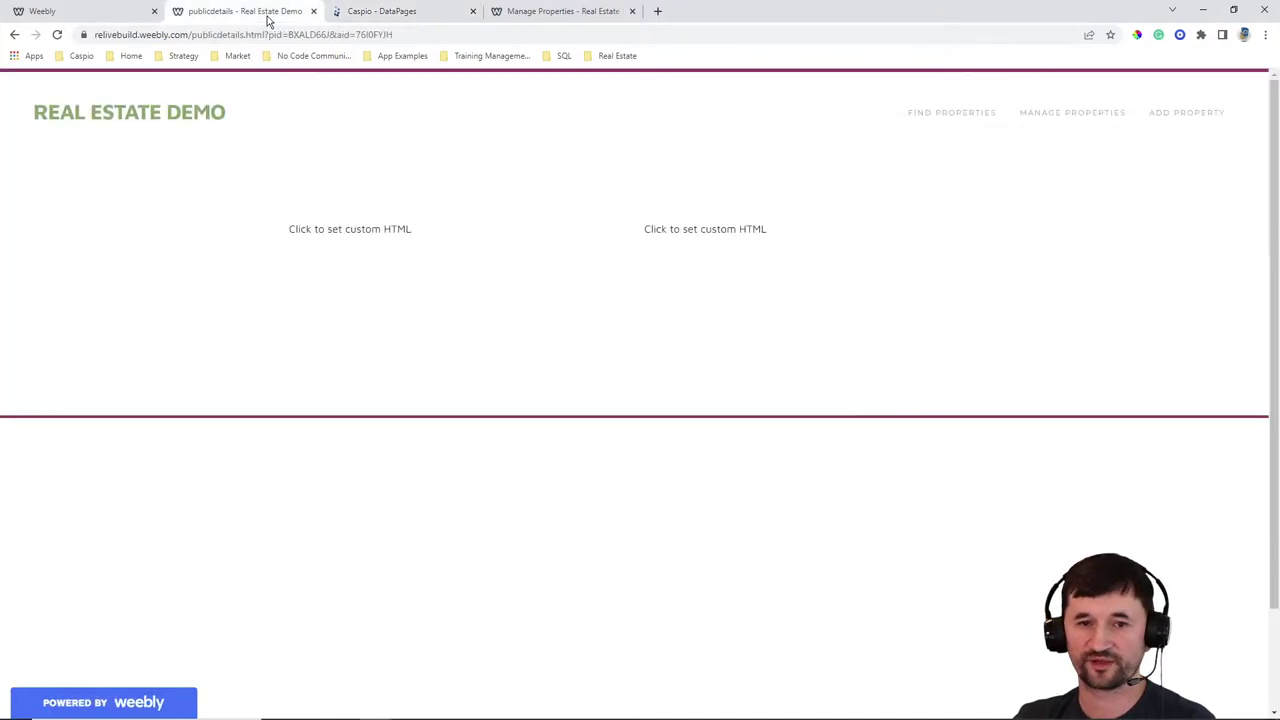
{"action": "left_click", "coordinate": [120, 18]}
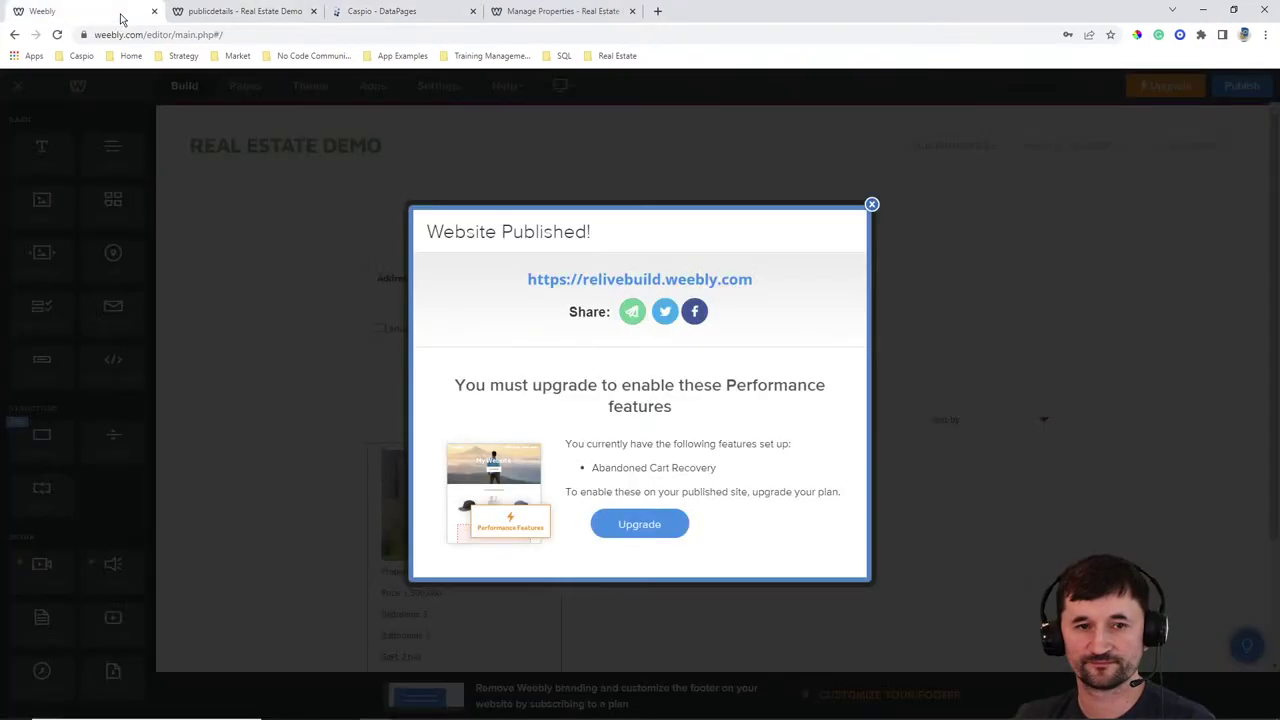
{"action": "left_click", "coordinate": [871, 204]}
{"action": "left_click", "coordinate": [240, 88]}
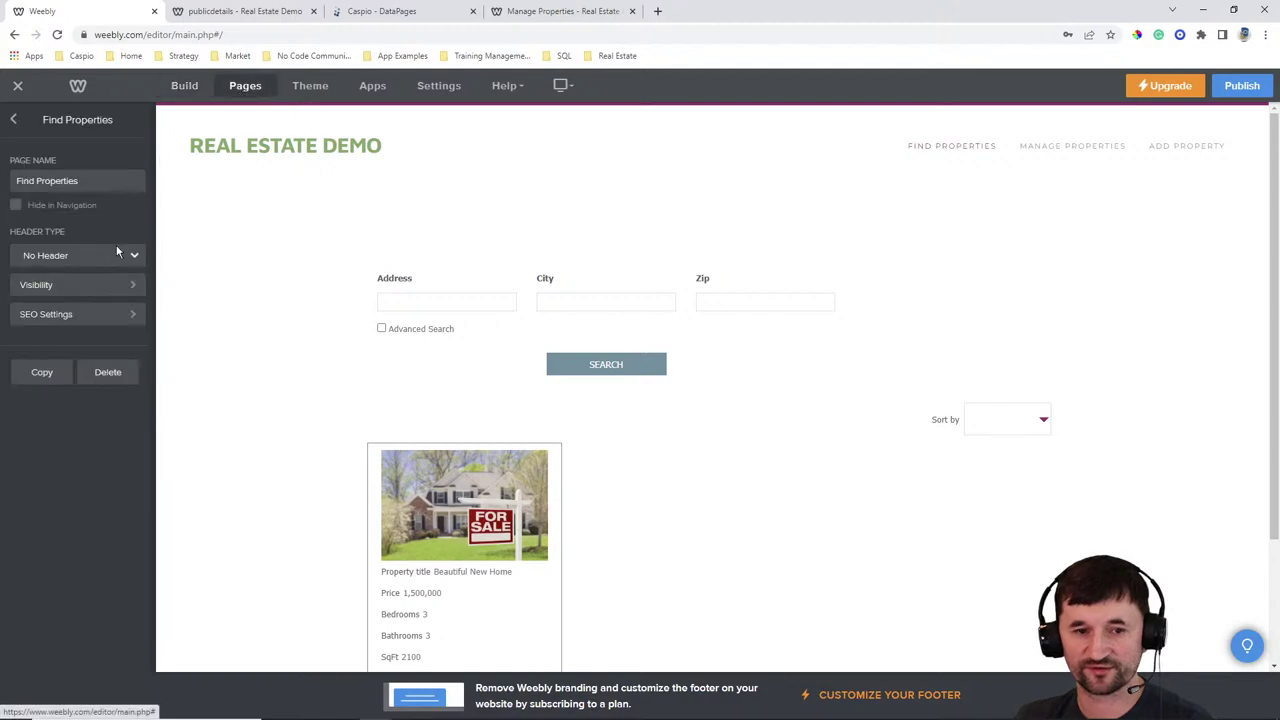
{"action": "left_click", "coordinate": [17, 124]}
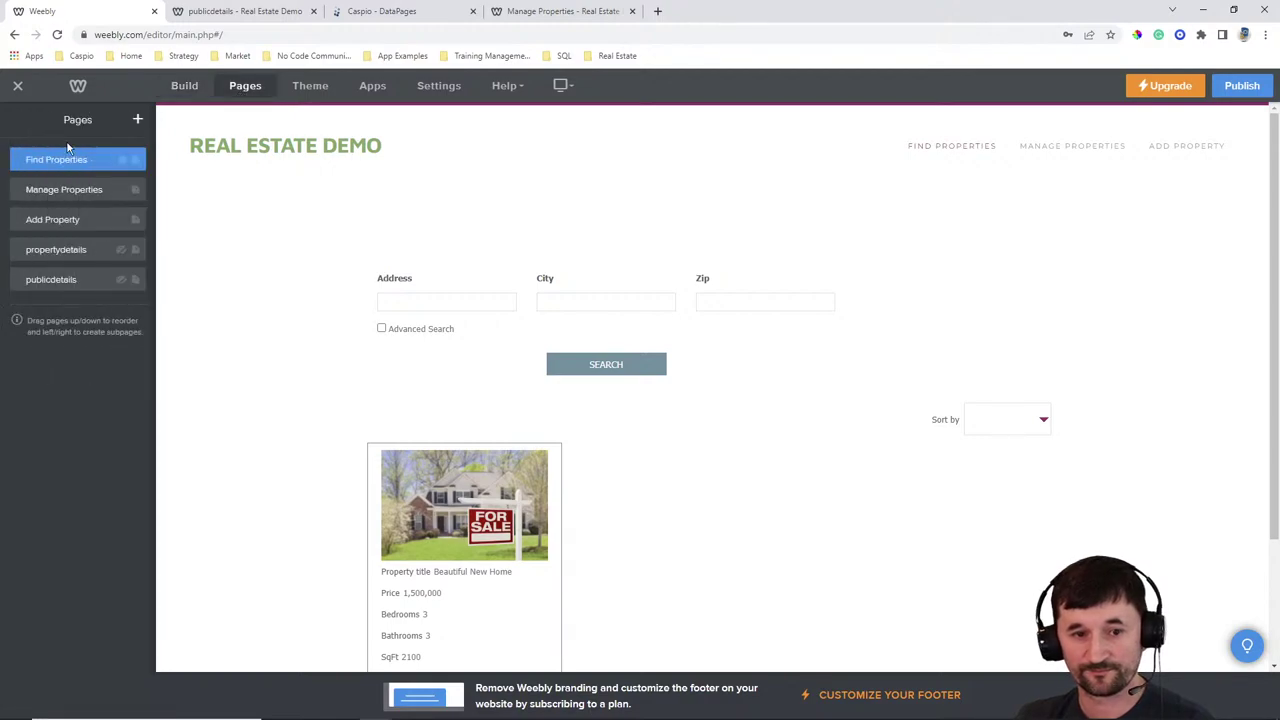
{"action": "left_click", "coordinate": [63, 281]}
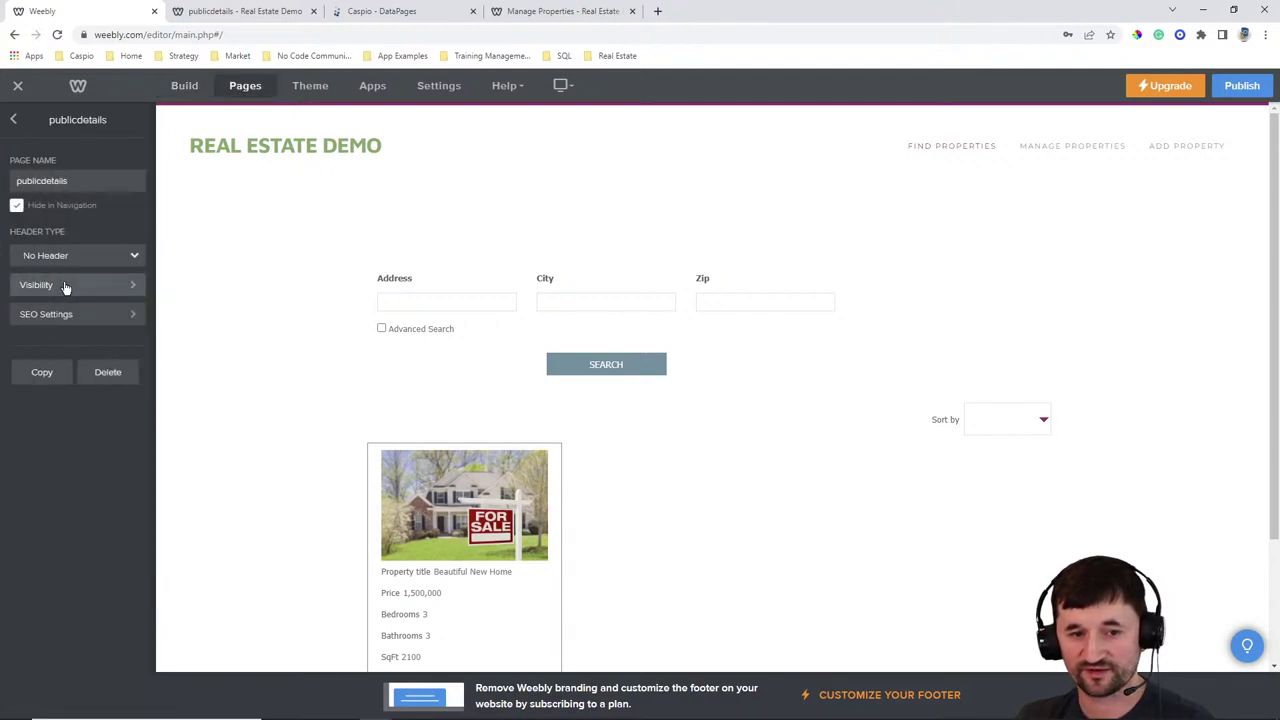
Delete the spacer and paste the Caspio script into a new Embed Code block beside the custom HTML
{"action": "left_click", "coordinate": [188, 90]}
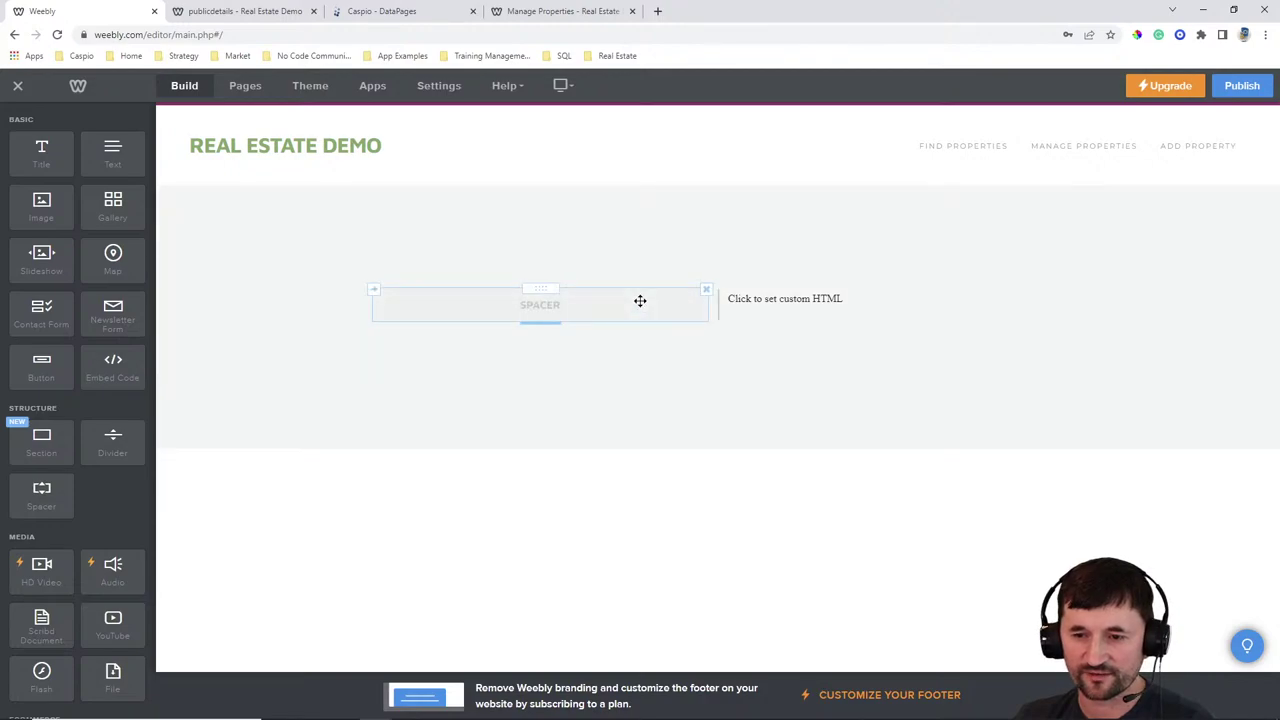
{"action": "mouse_move", "coordinate": [637, 297]}
{"action": "left_mouse_down"}
{"action": "mouse_move", "coordinate": [635, 285]}
{"action": "mouse_move", "coordinate": [628, 300]}
{"action": "left_mouse_up"}
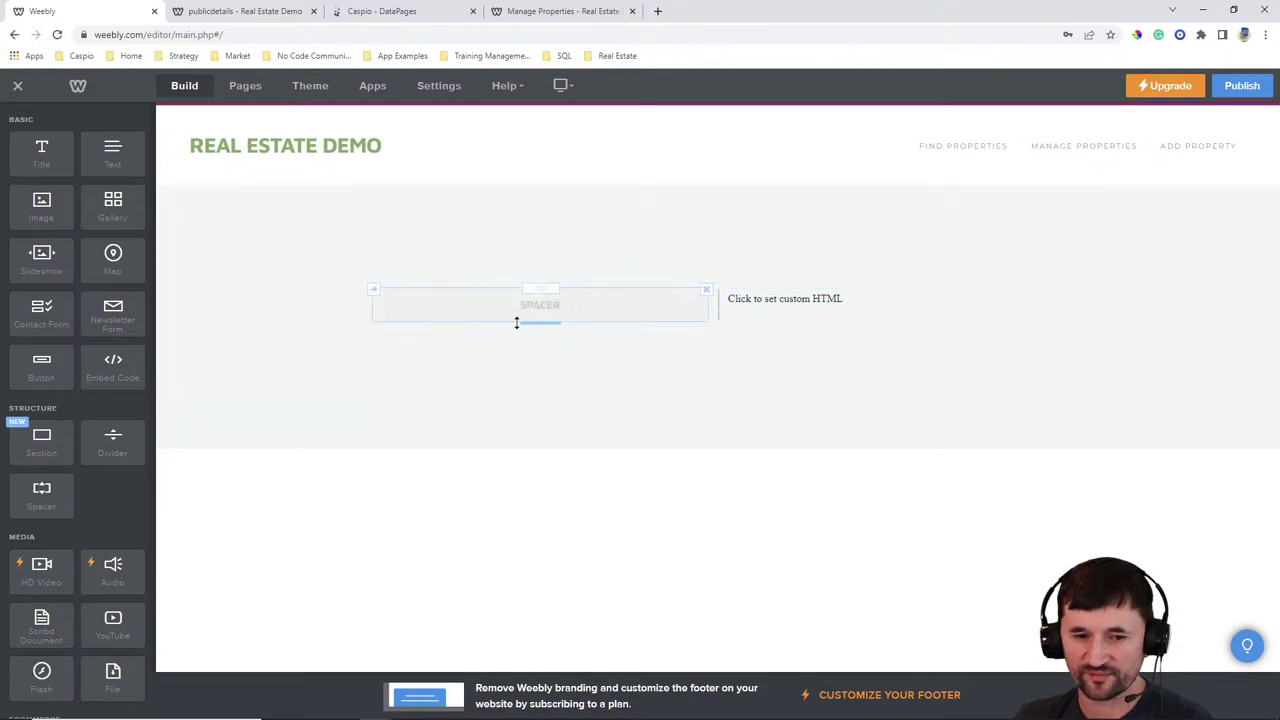
{"action": "left_click", "coordinate": [706, 289]}
{"action": "left_click_drag", "start_coordinate": [125, 368], "coordinate": [555, 304]}
{"action": "left_click", "coordinate": [548, 311]}
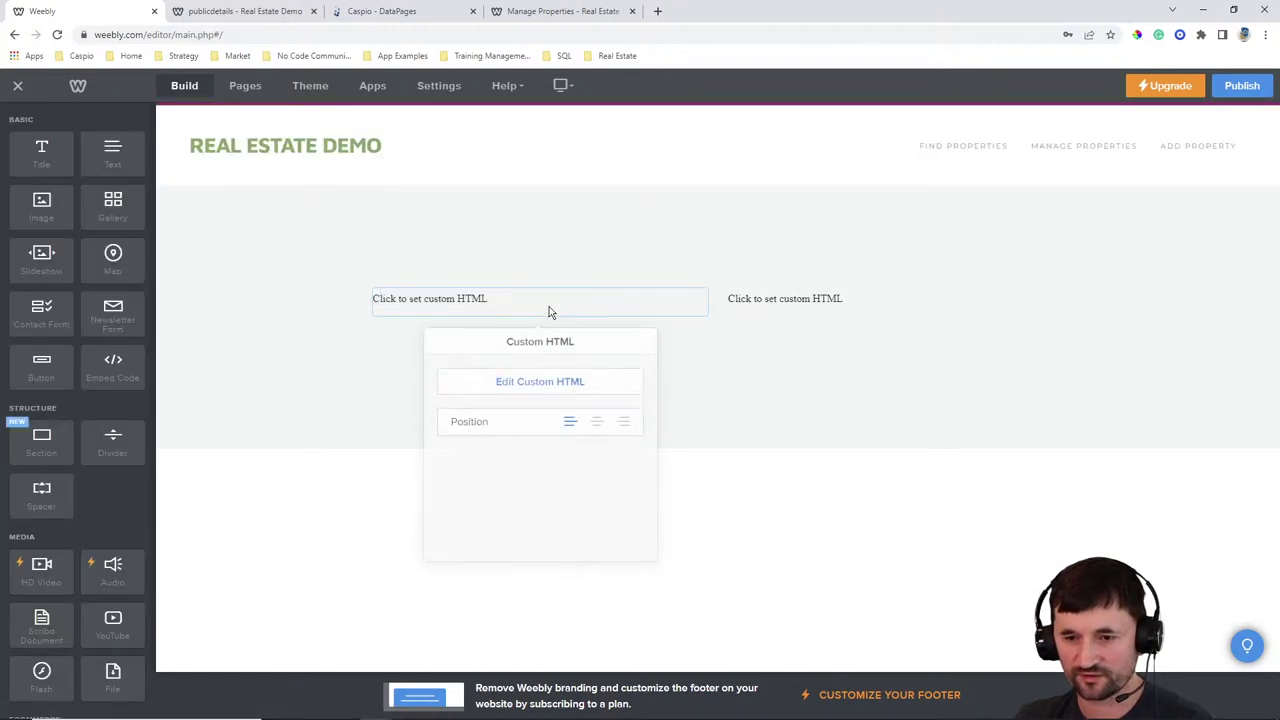
{"action": "left_click", "coordinate": [540, 378]}
{"action": "key", "text": "ctrl+v"}
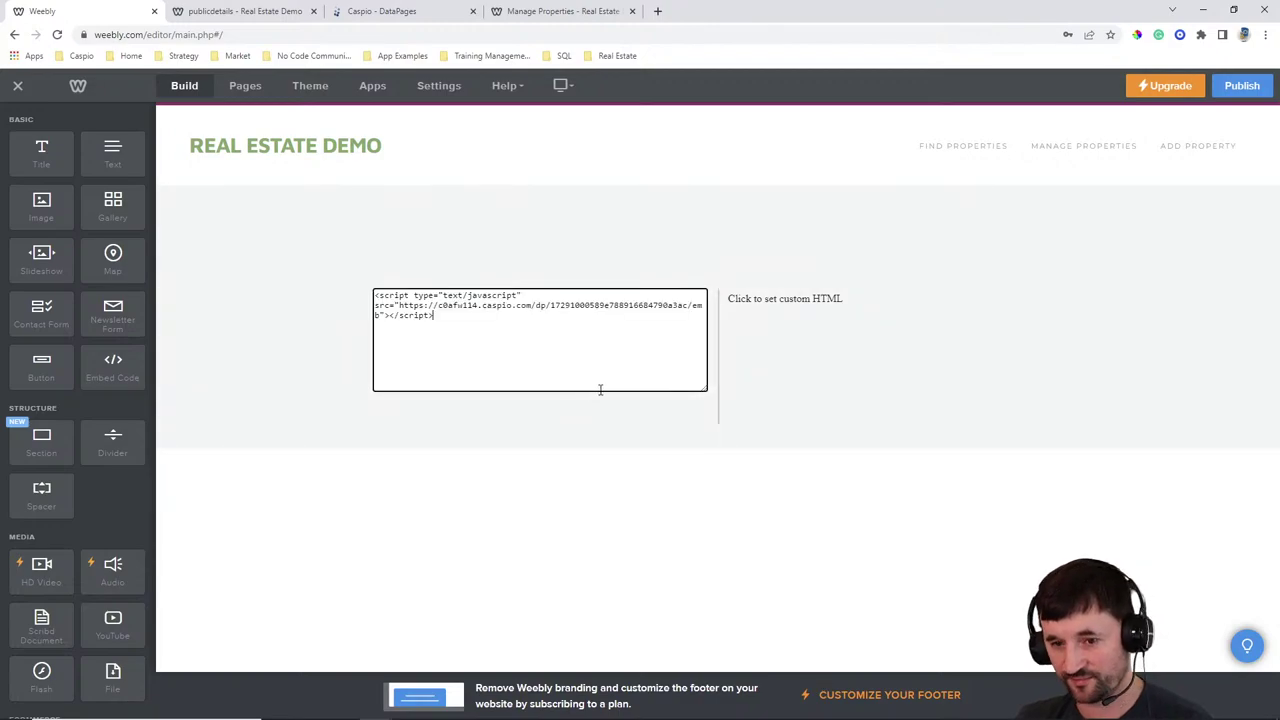
Publish the site and open the listing's live details page from Find Properties
{"action": "left_click", "coordinate": [1241, 85]}
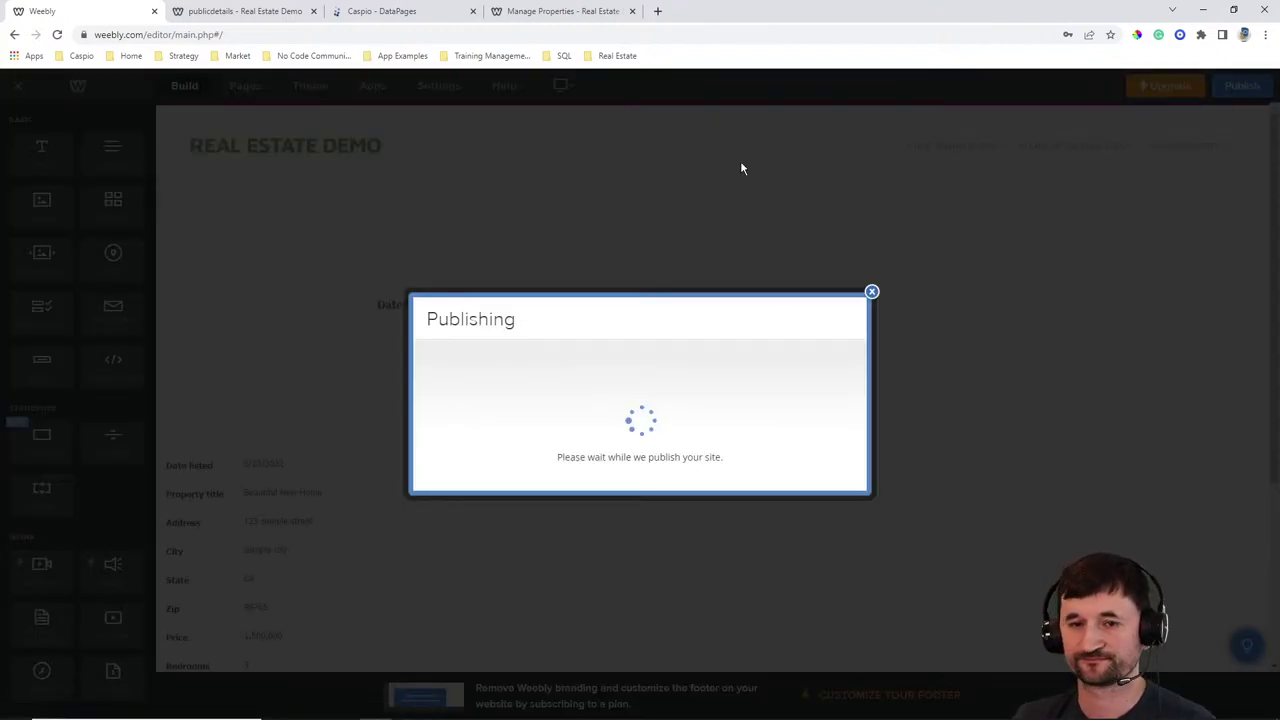
{"action": "left_click", "coordinate": [276, 13]}
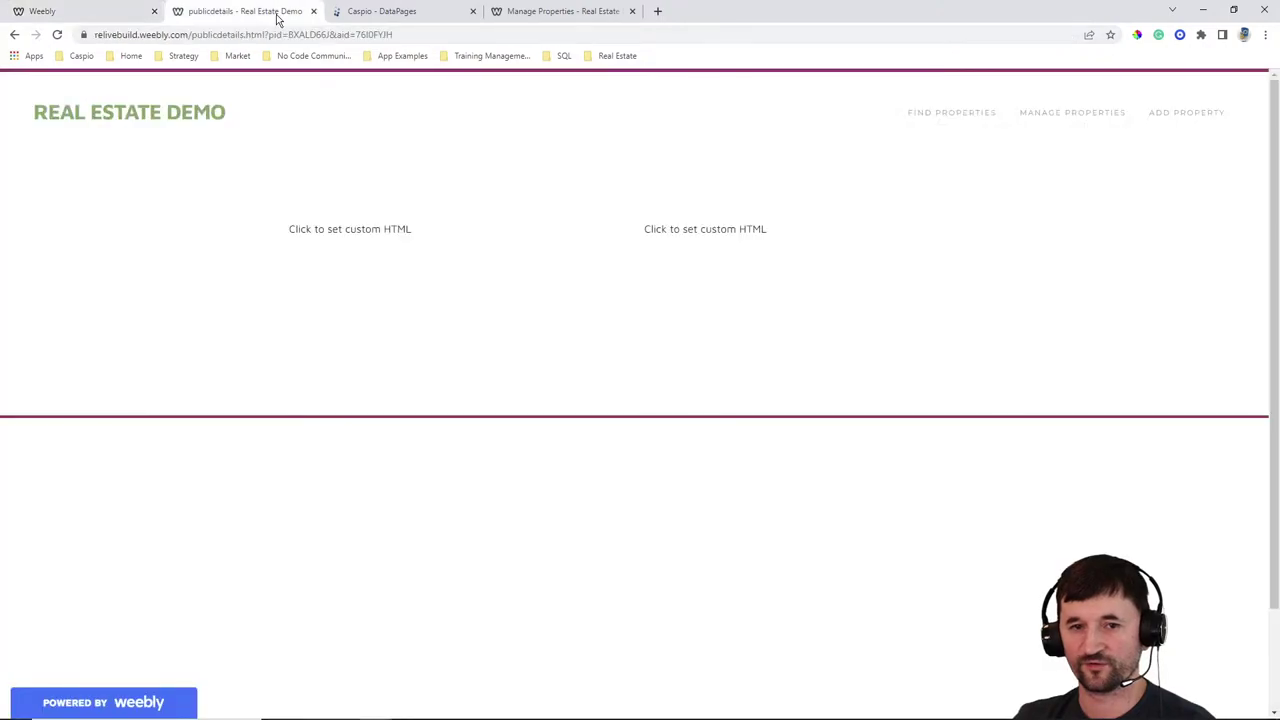
{"action": "left_click", "coordinate": [945, 115]}
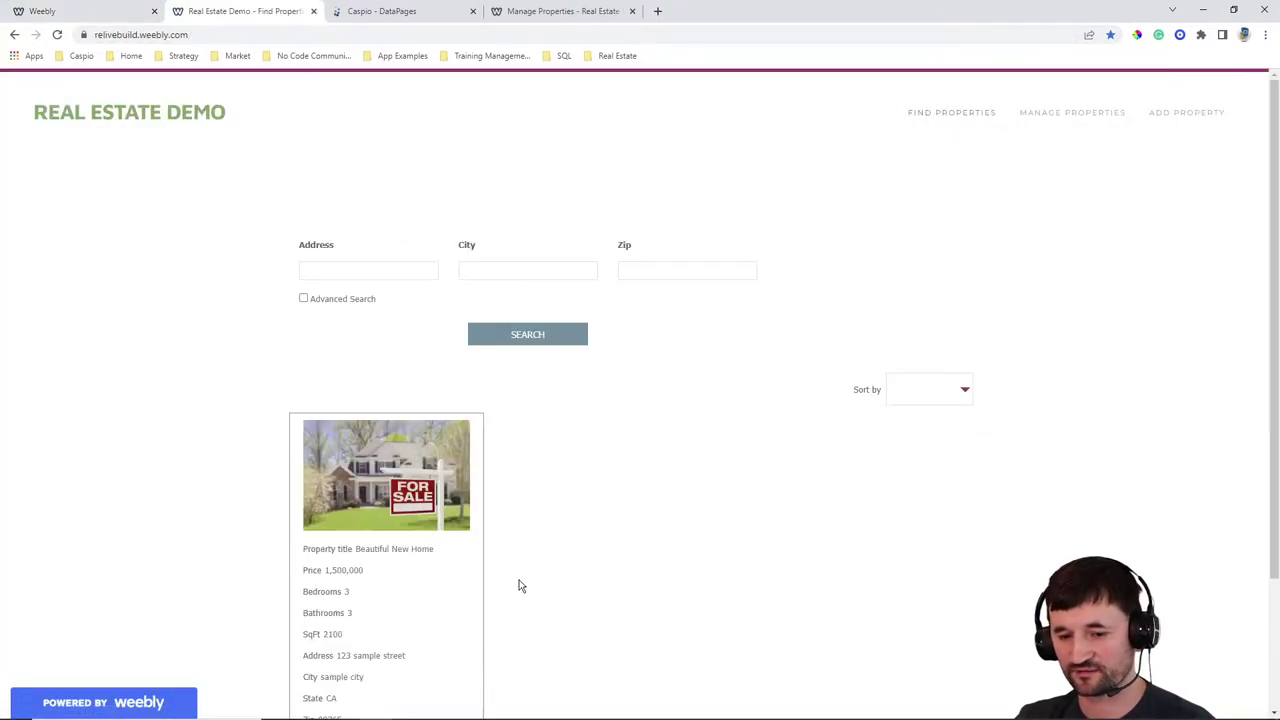
{"action": "scroll", "coordinate": [447, 574], "scroll_direction": "down", "scroll_amount": 2}
{"action": "left_click", "coordinate": [337, 576]}
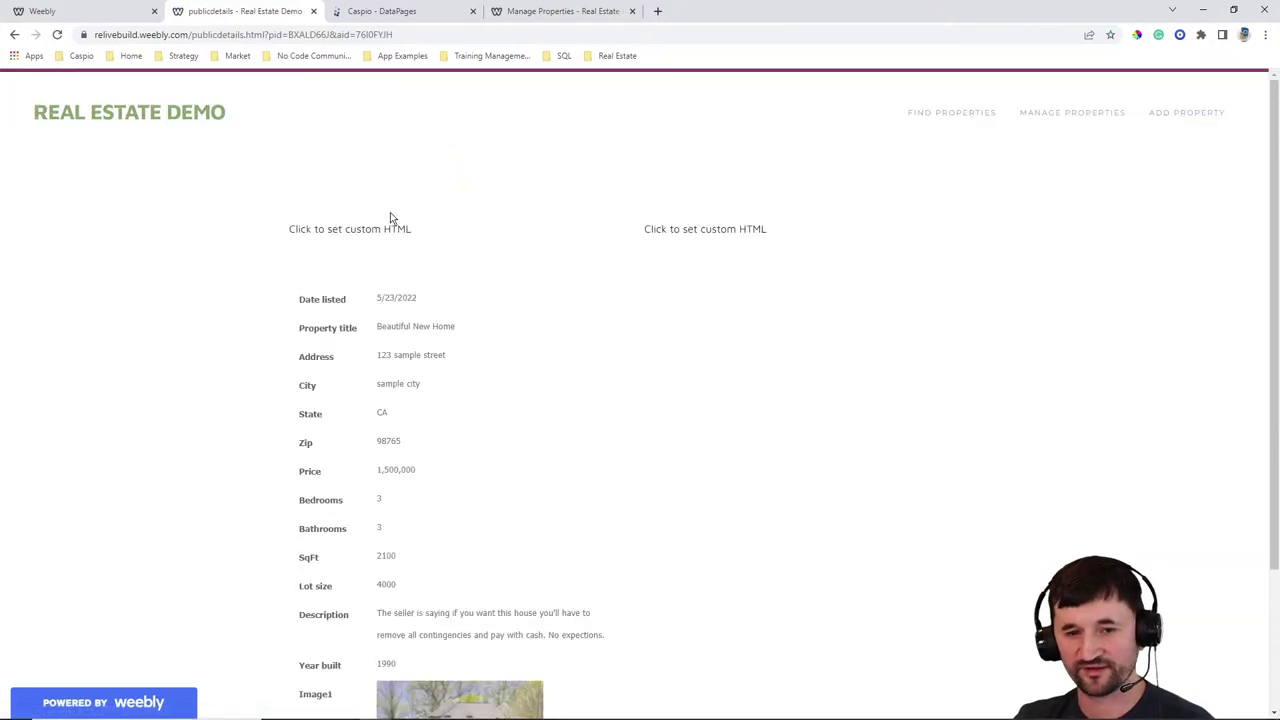
Delete the empty element above the details in the Weebly editor
{"action": "left_click", "coordinate": [82, 12]}
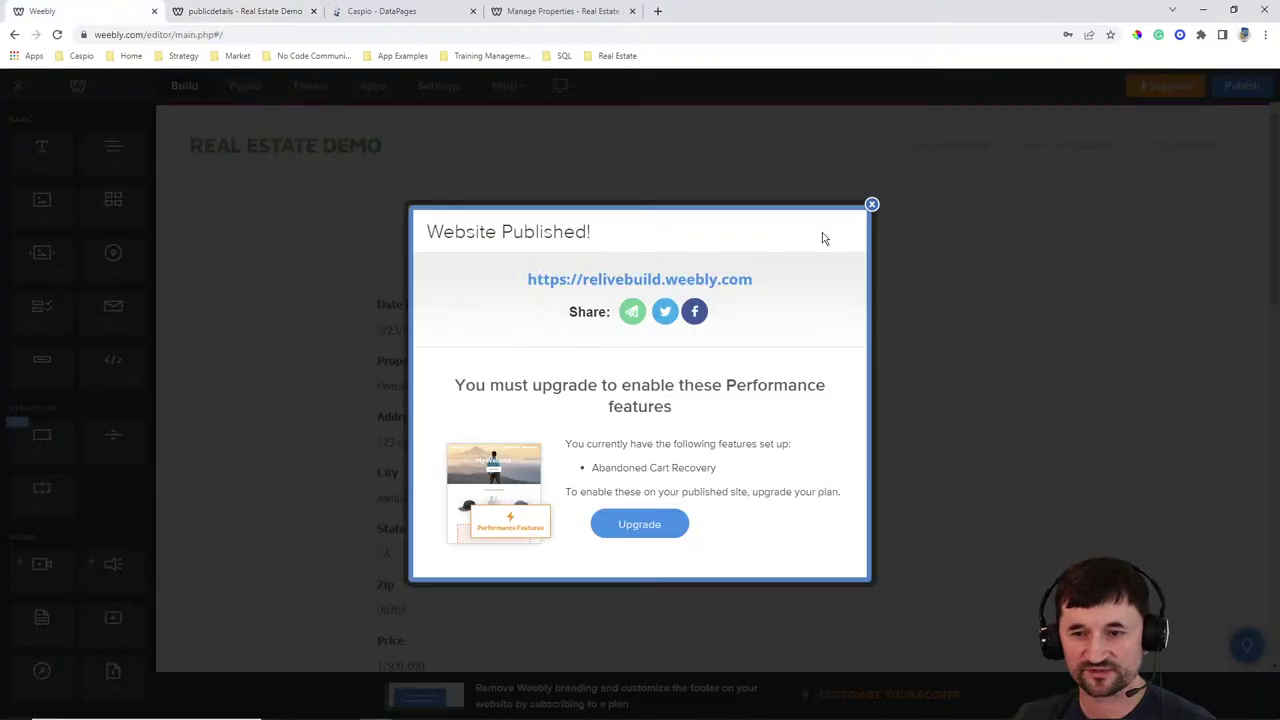
{"action": "left_click", "coordinate": [872, 206]}
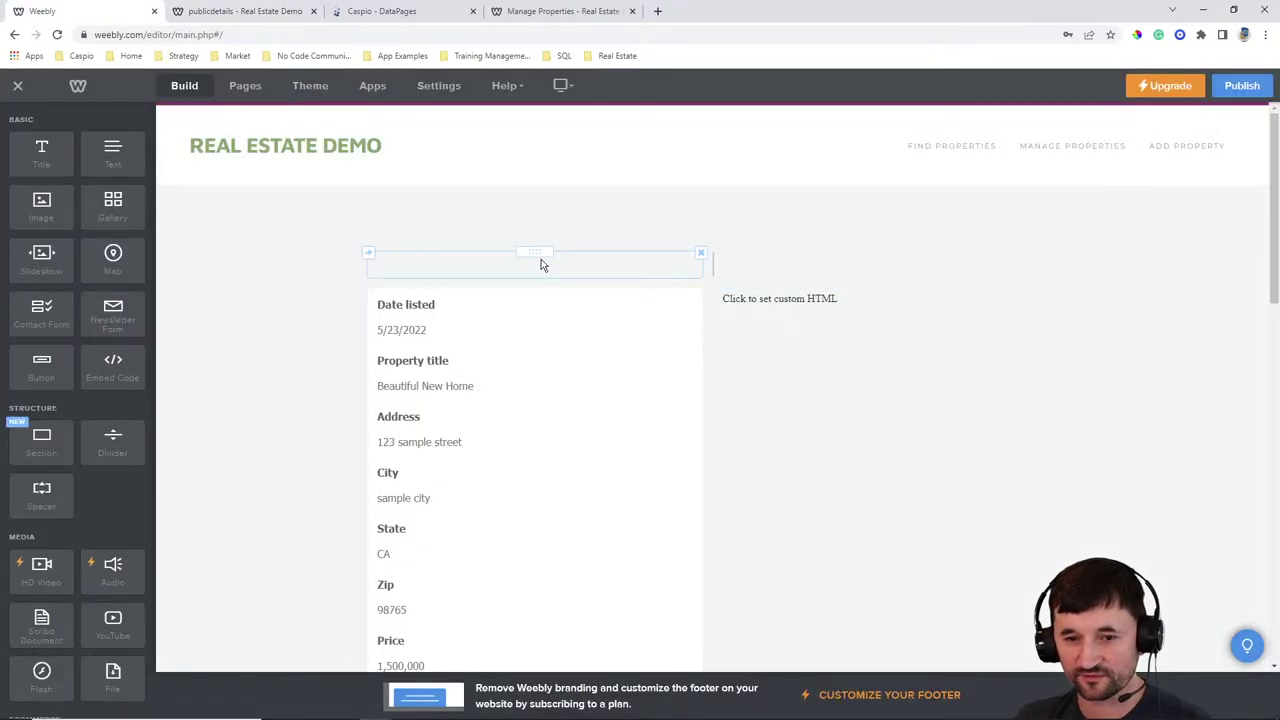
{"action": "left_click", "coordinate": [700, 253]}
{"action": "left_click", "coordinate": [671, 212]}
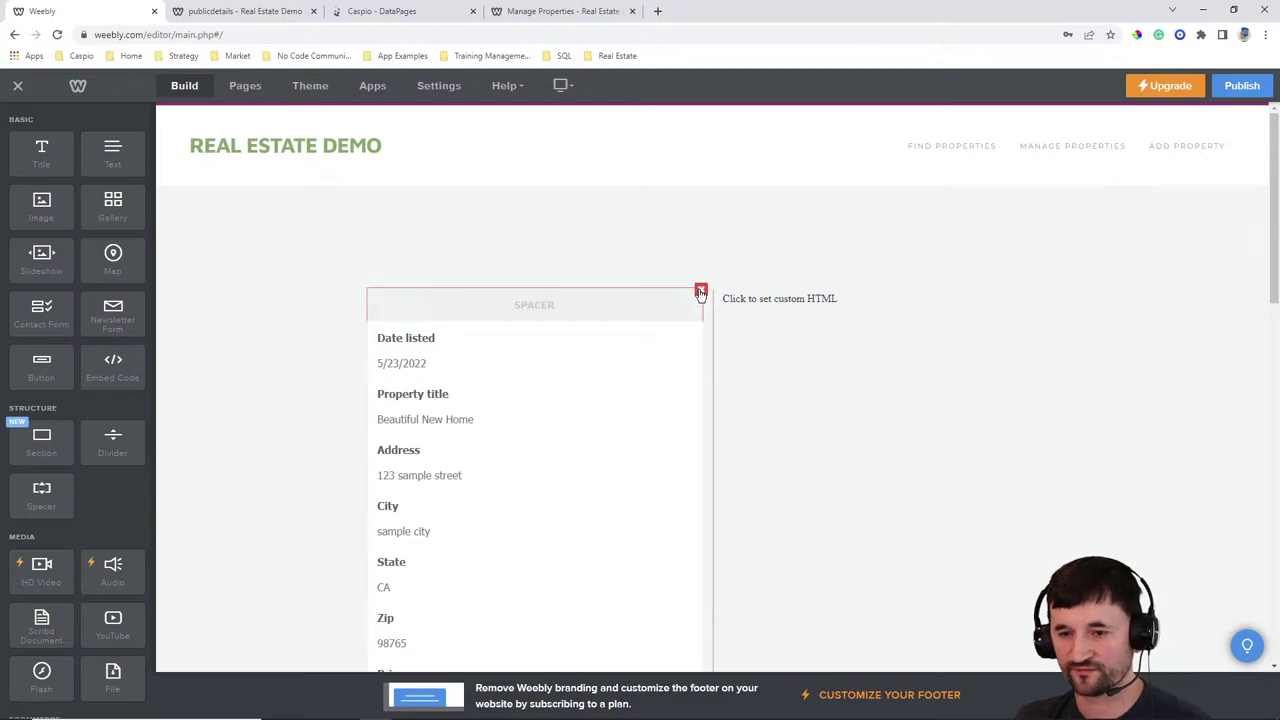
Delete the spacer above the details, publish, and reload the live page
{"action": "left_click", "coordinate": [700, 289]}
{"action": "left_click", "coordinate": [675, 256]}
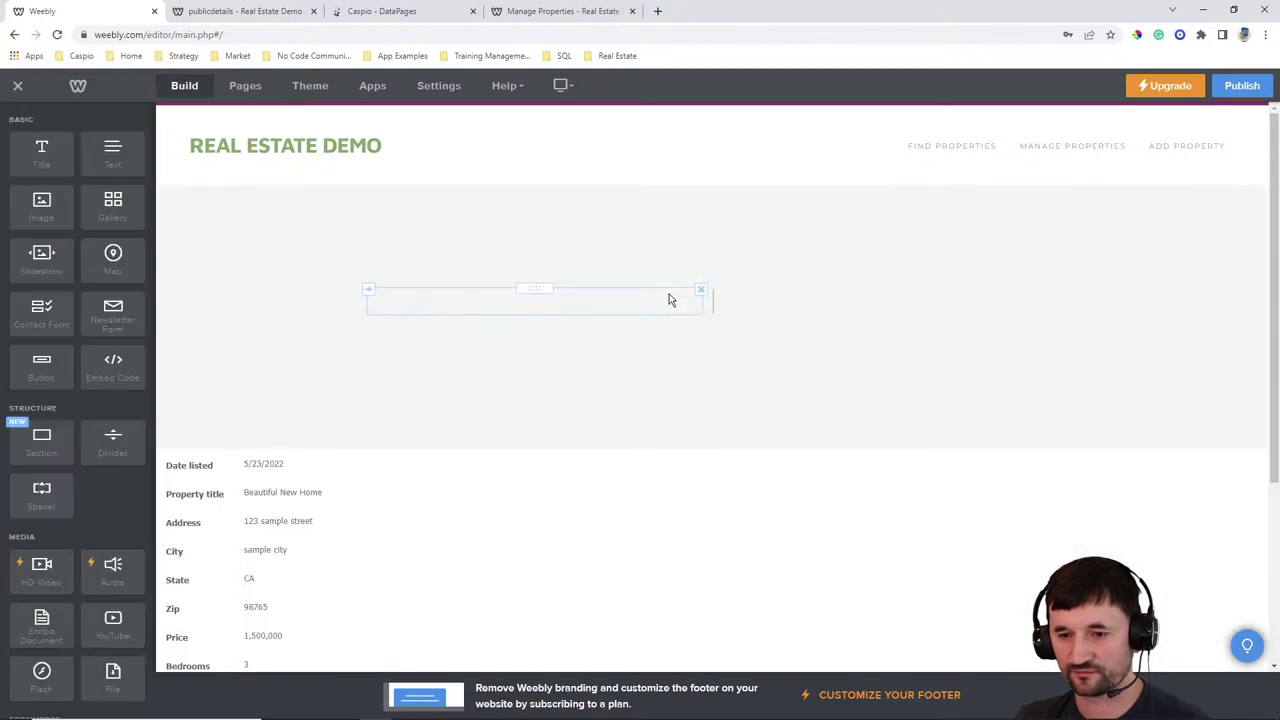
{"action": "left_click", "coordinate": [1242, 87]}
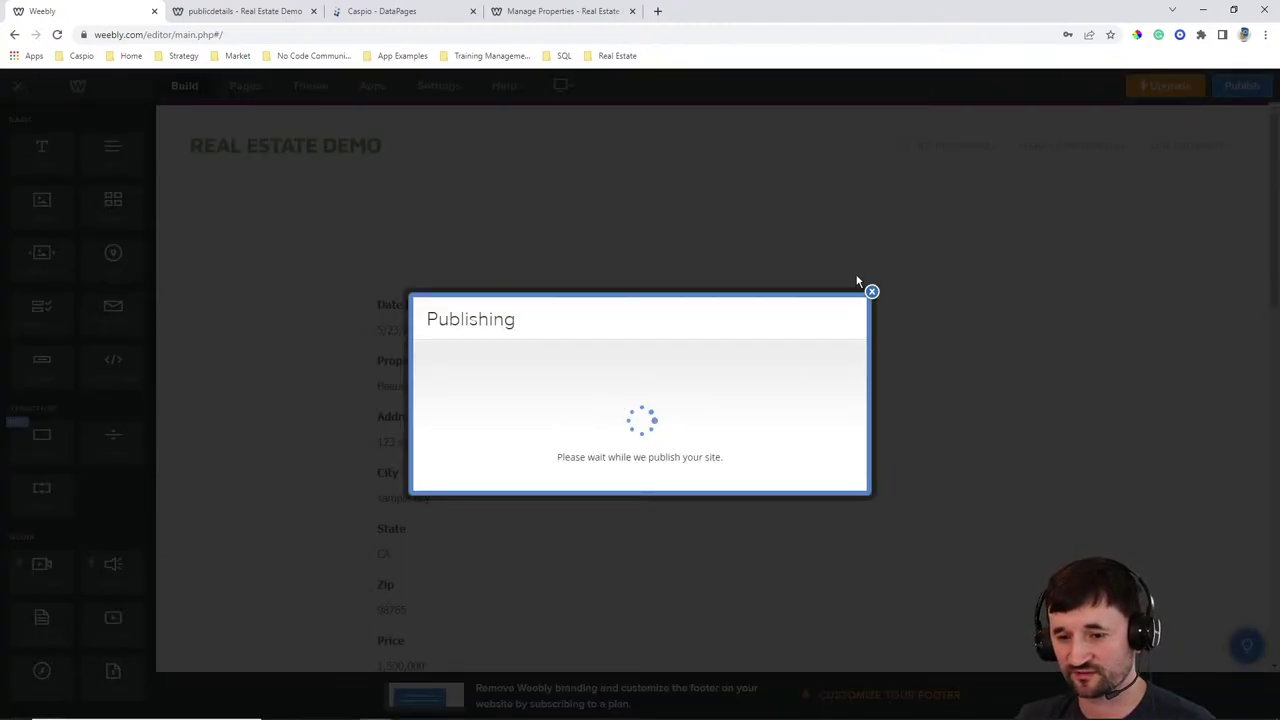
{"action": "left_click", "coordinate": [243, 15]}
{"action": "left_click", "coordinate": [57, 35]}
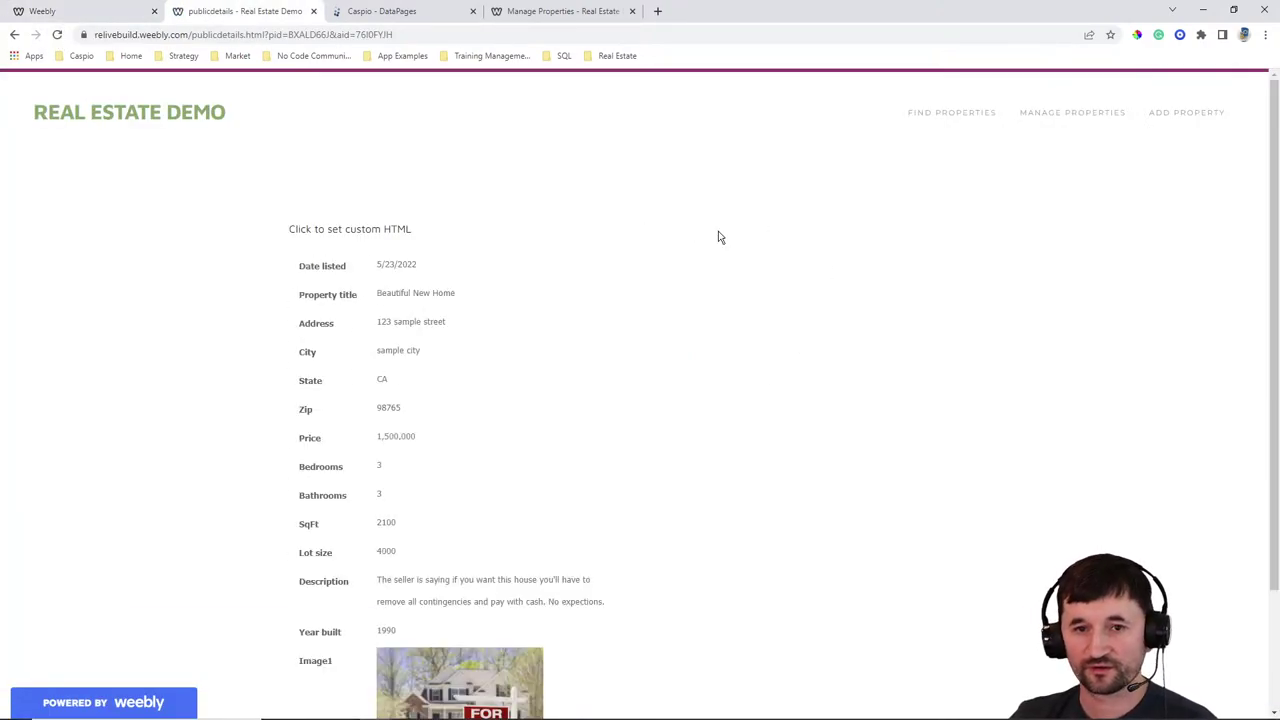
Delete the empty row above the details and publish the site again
{"action": "left_click", "coordinate": [92, 13]}
{"action": "left_click", "coordinate": [872, 206]}
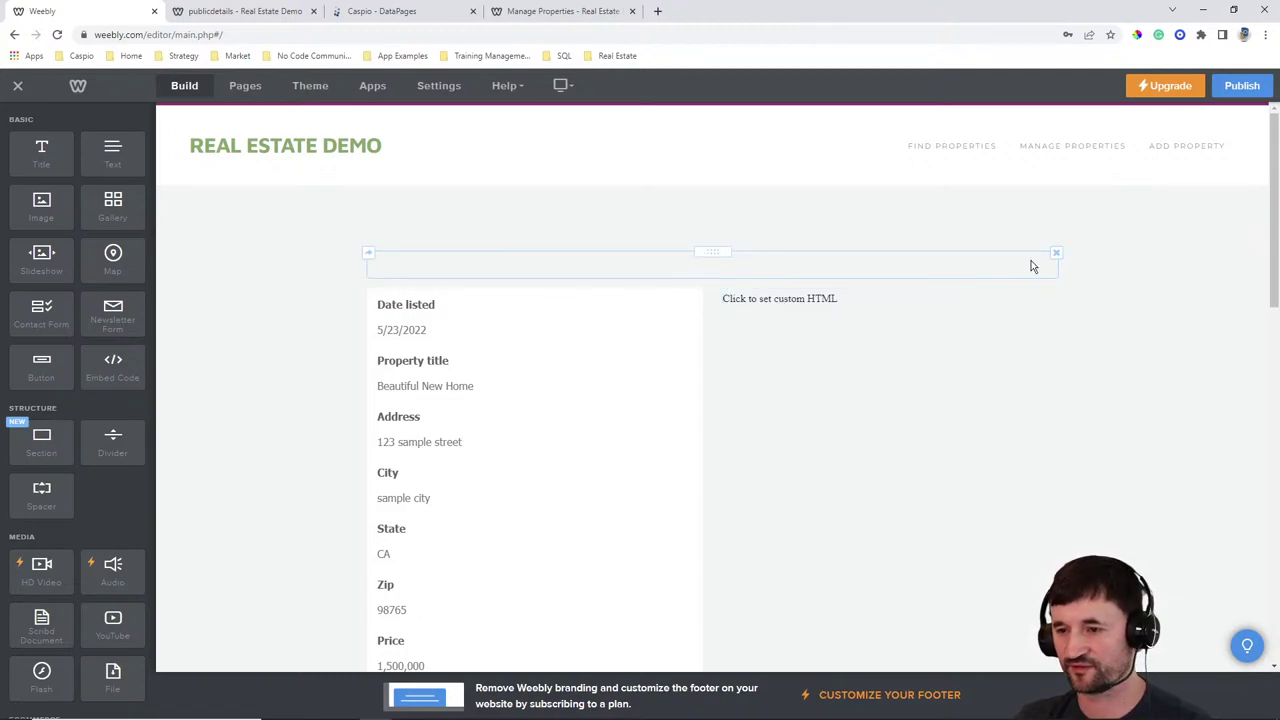
{"action": "left_click", "coordinate": [1056, 253]}
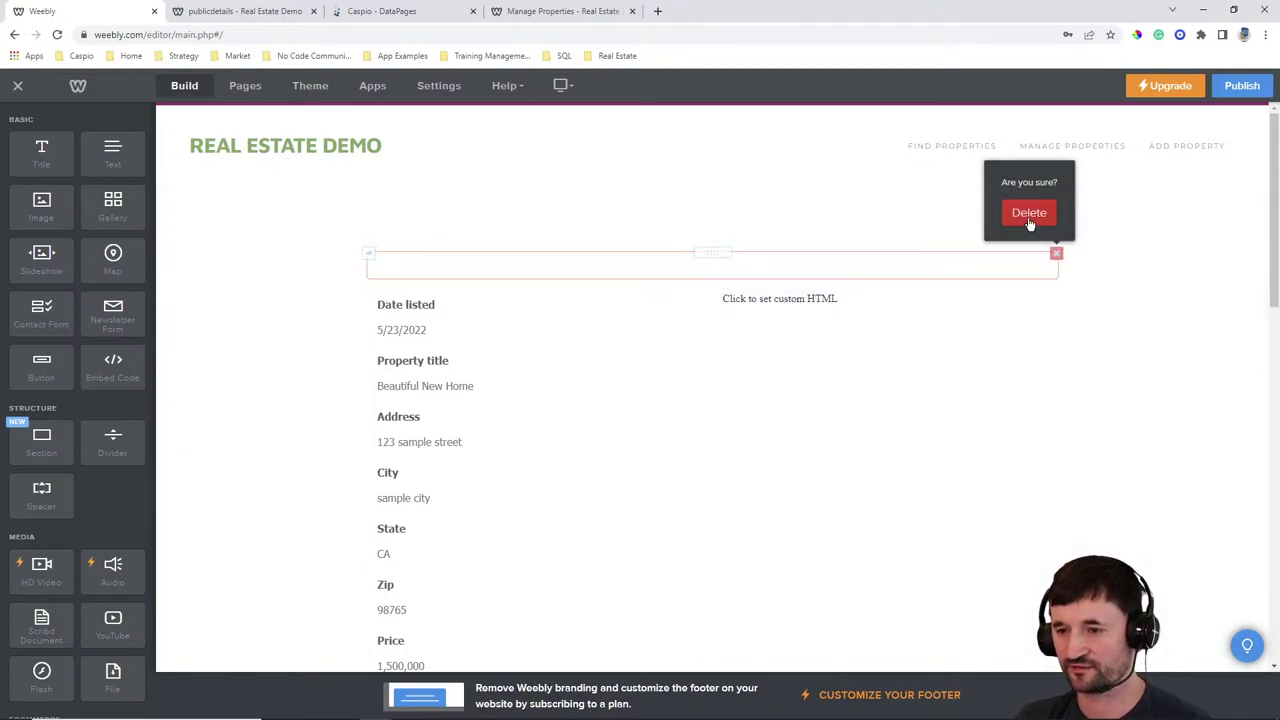
{"action": "left_click", "coordinate": [1029, 213]}
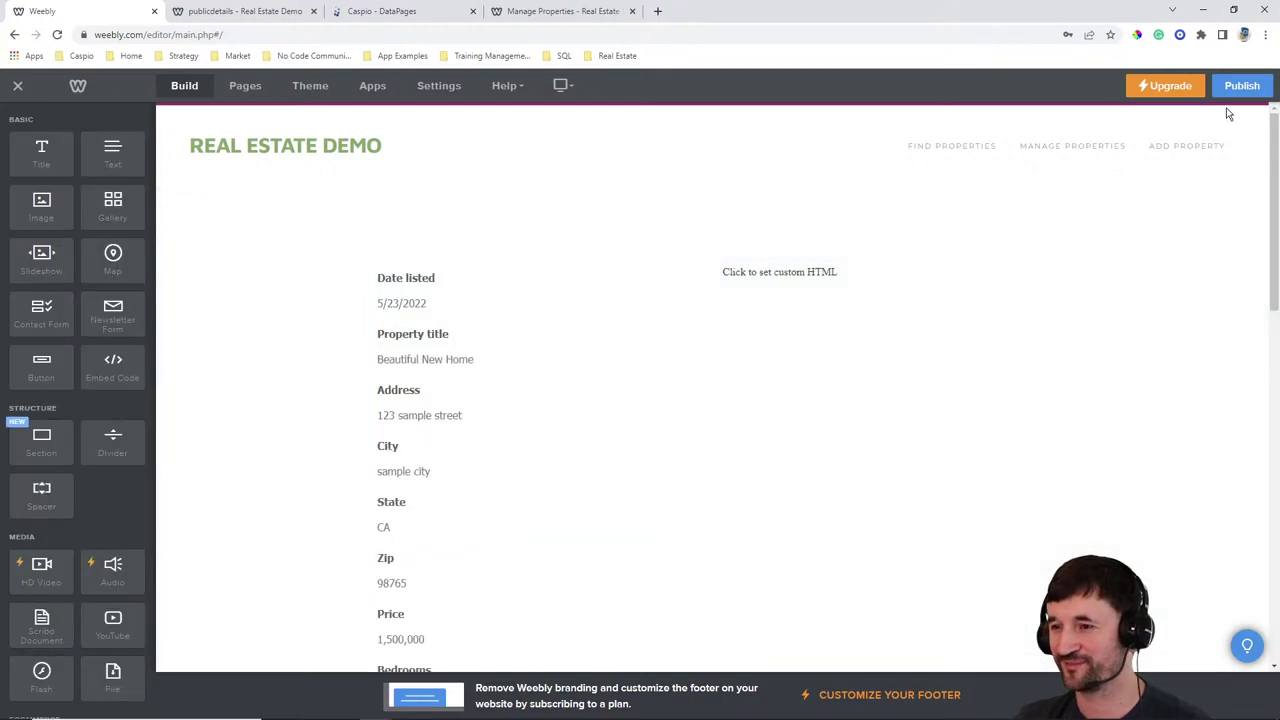
{"action": "left_click", "coordinate": [1231, 91]}
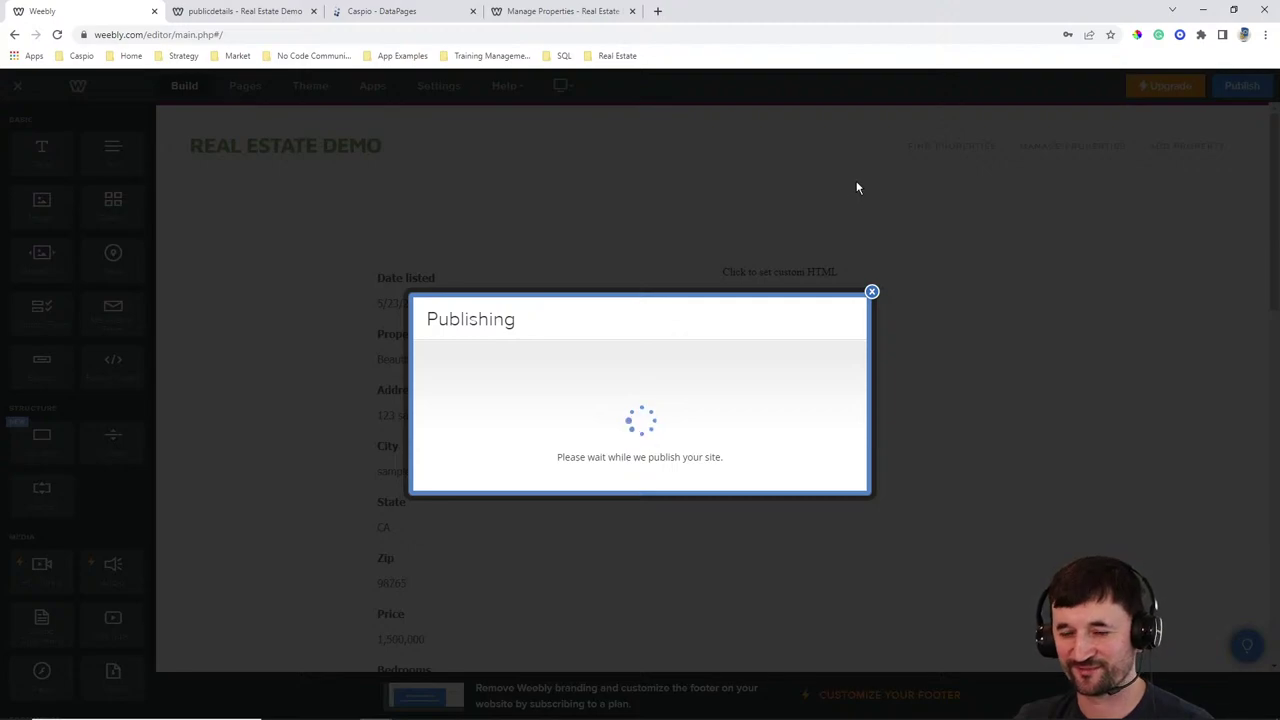
{"action": "left_click", "coordinate": [280, 12]}
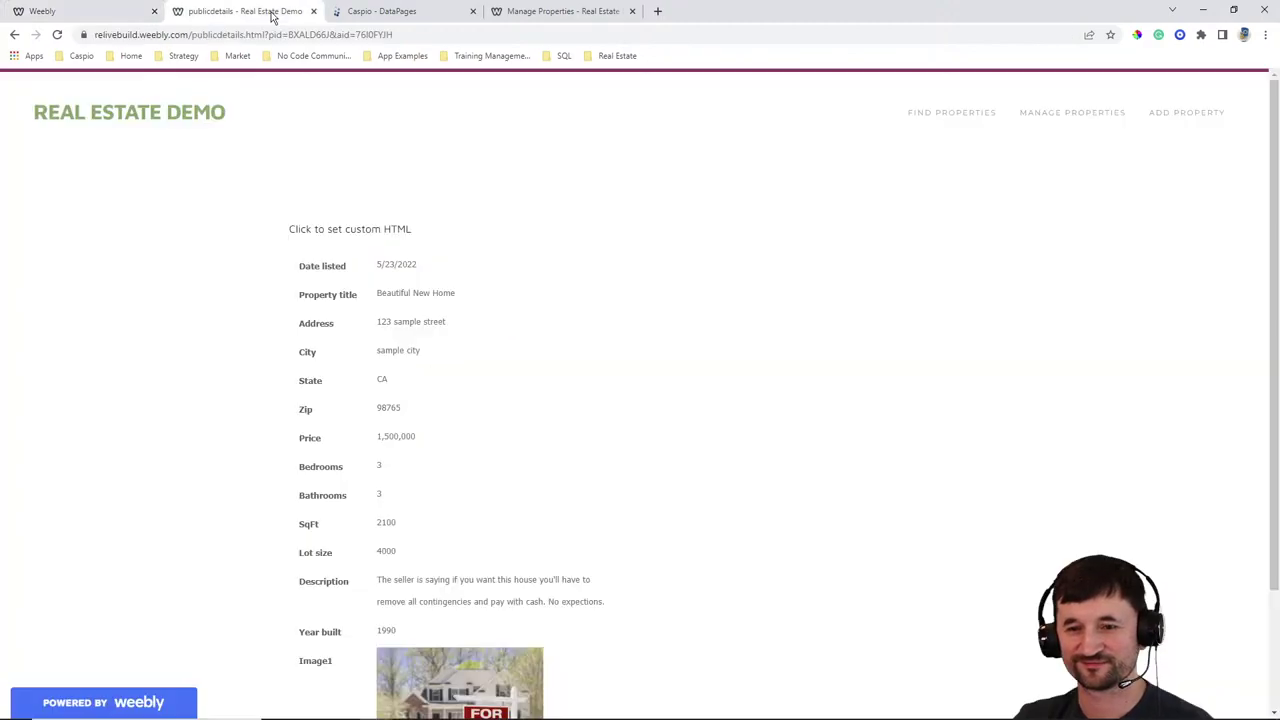
Reload the live details page, then reach the listing's View Details from Find Properties, toggling Advanced Search
{"action": "left_click", "coordinate": [57, 34]}
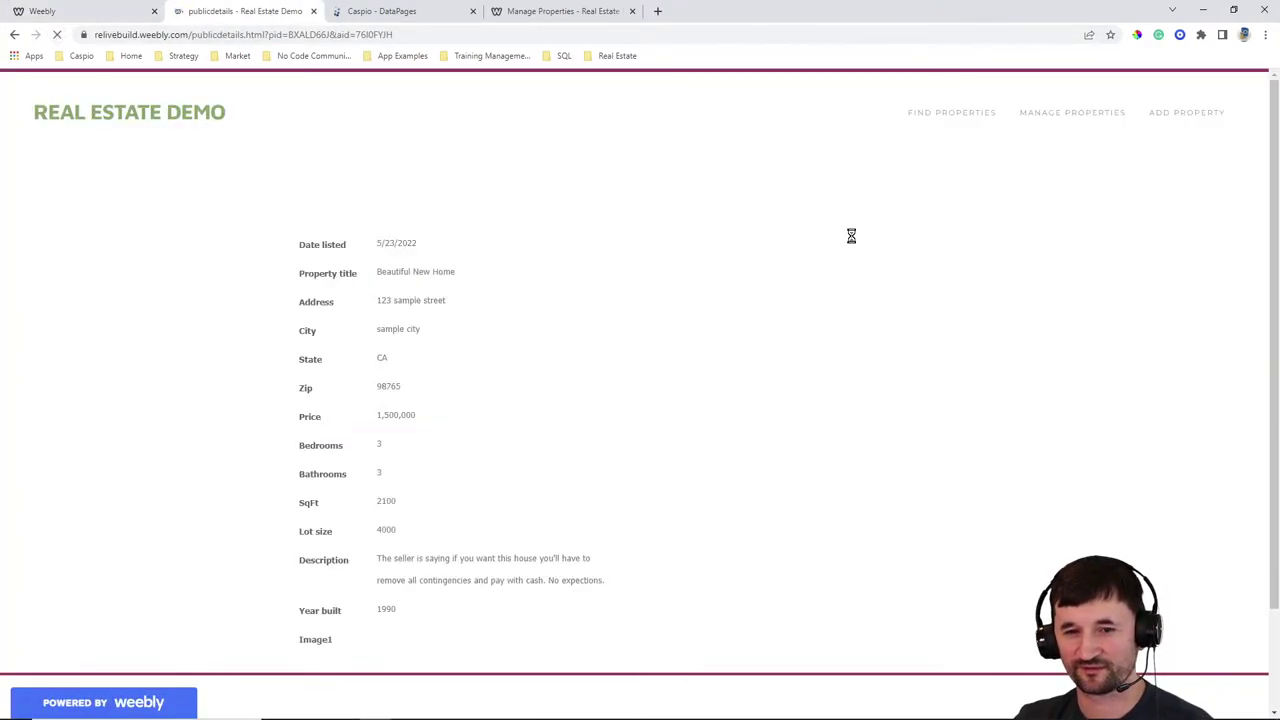
{"action": "scroll", "coordinate": [700, 420], "scroll_direction": "down", "scroll_amount": 2}
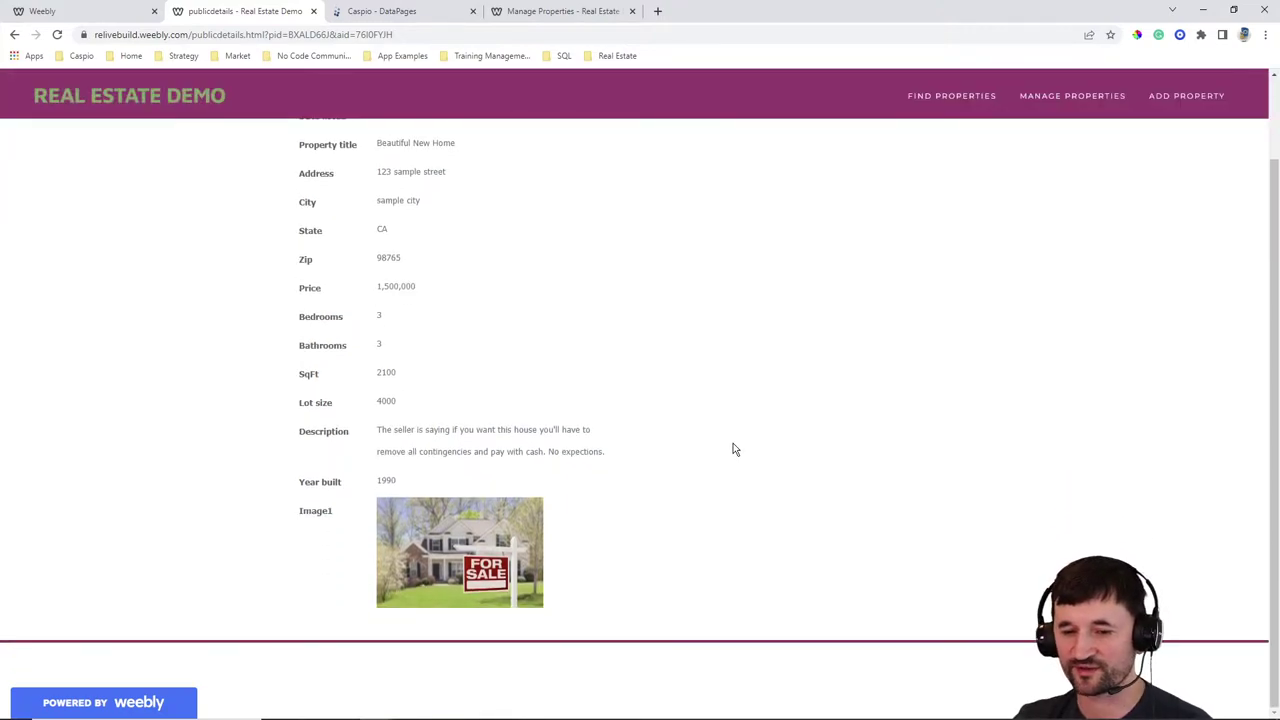
{"action": "scroll", "coordinate": [735, 448], "scroll_direction": "up", "scroll_amount": 2}
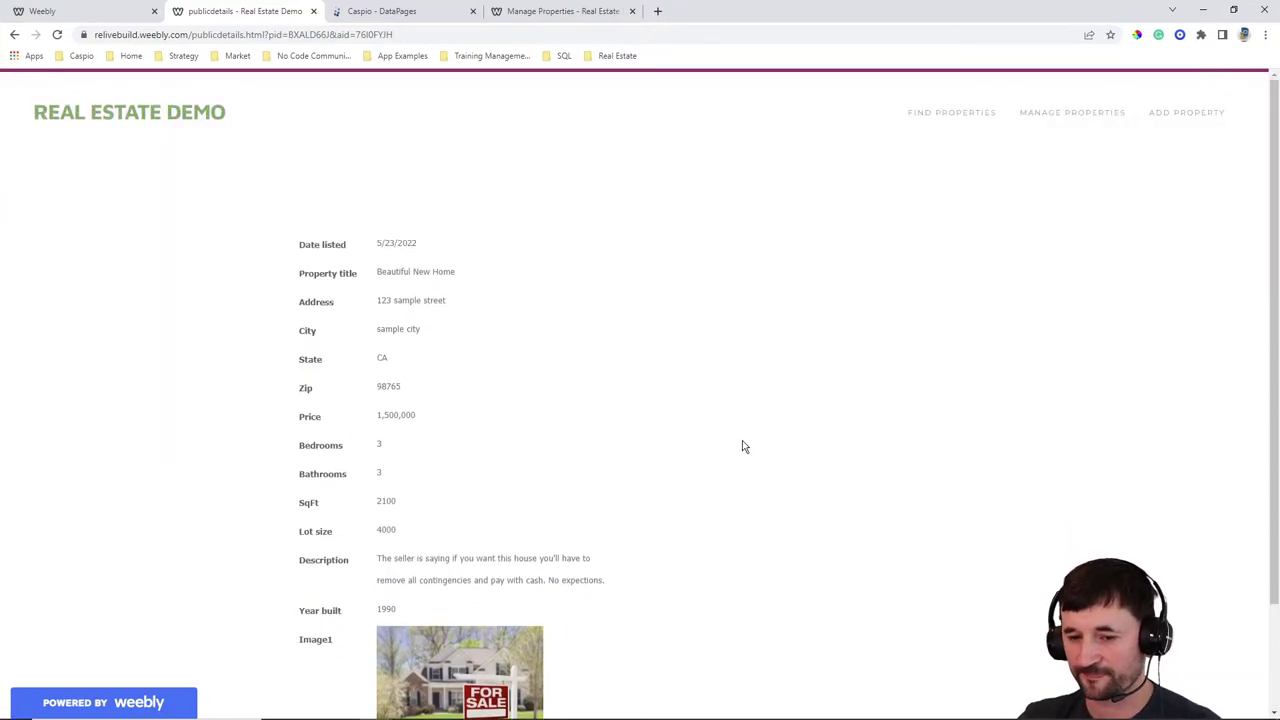
{"action": "left_click", "coordinate": [950, 112]}
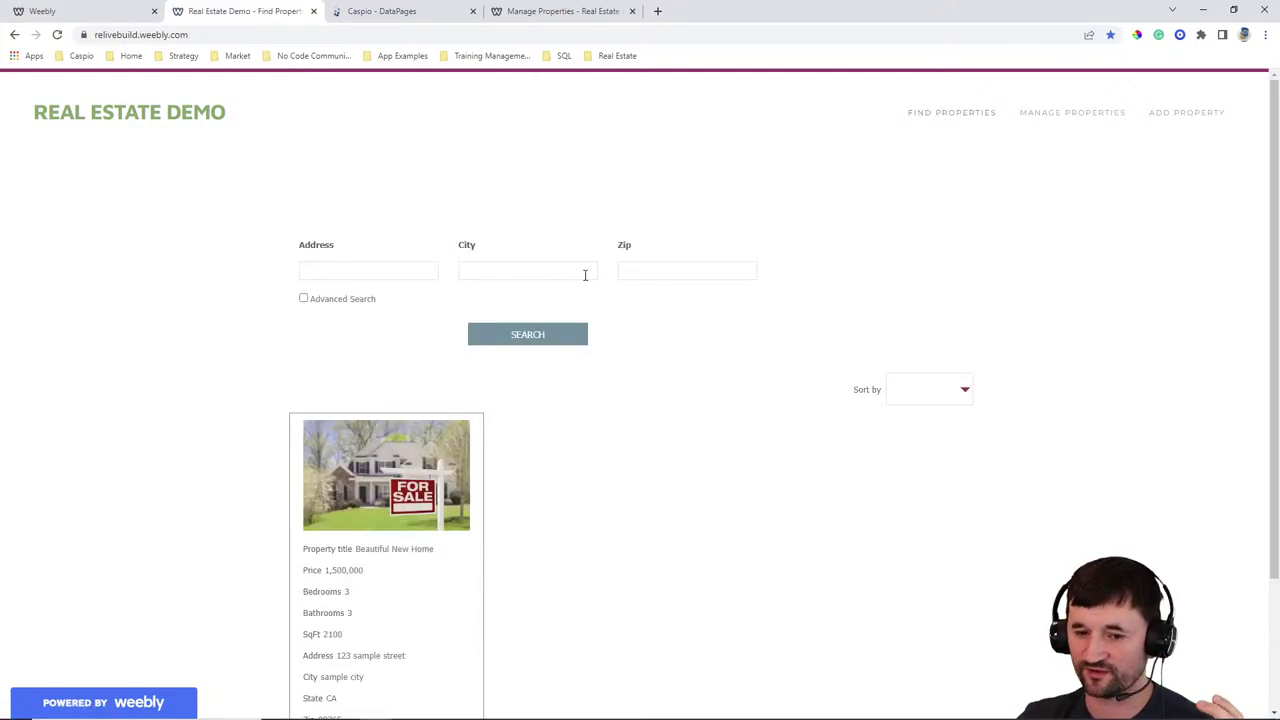
{"action": "left_click", "coordinate": [338, 301]}
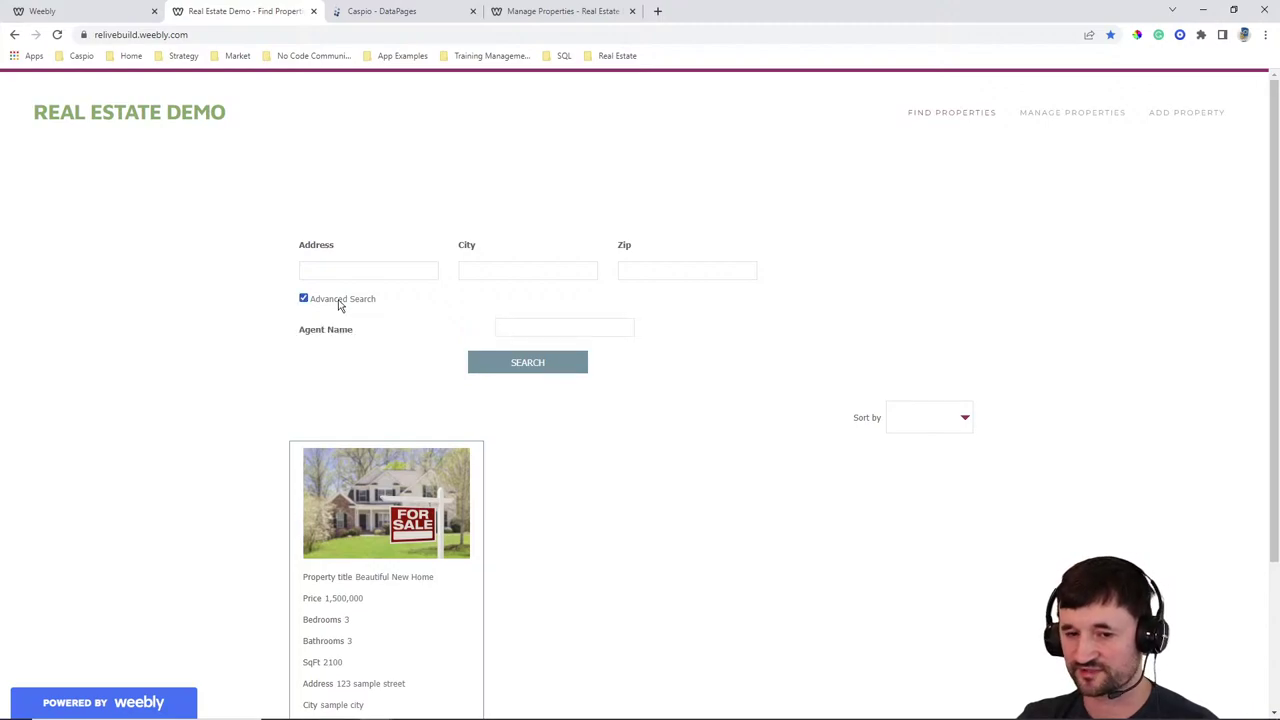
{"action": "left_click", "coordinate": [340, 303]}
{"action": "scroll", "coordinate": [433, 412], "scroll_direction": "down", "scroll_amount": 2}
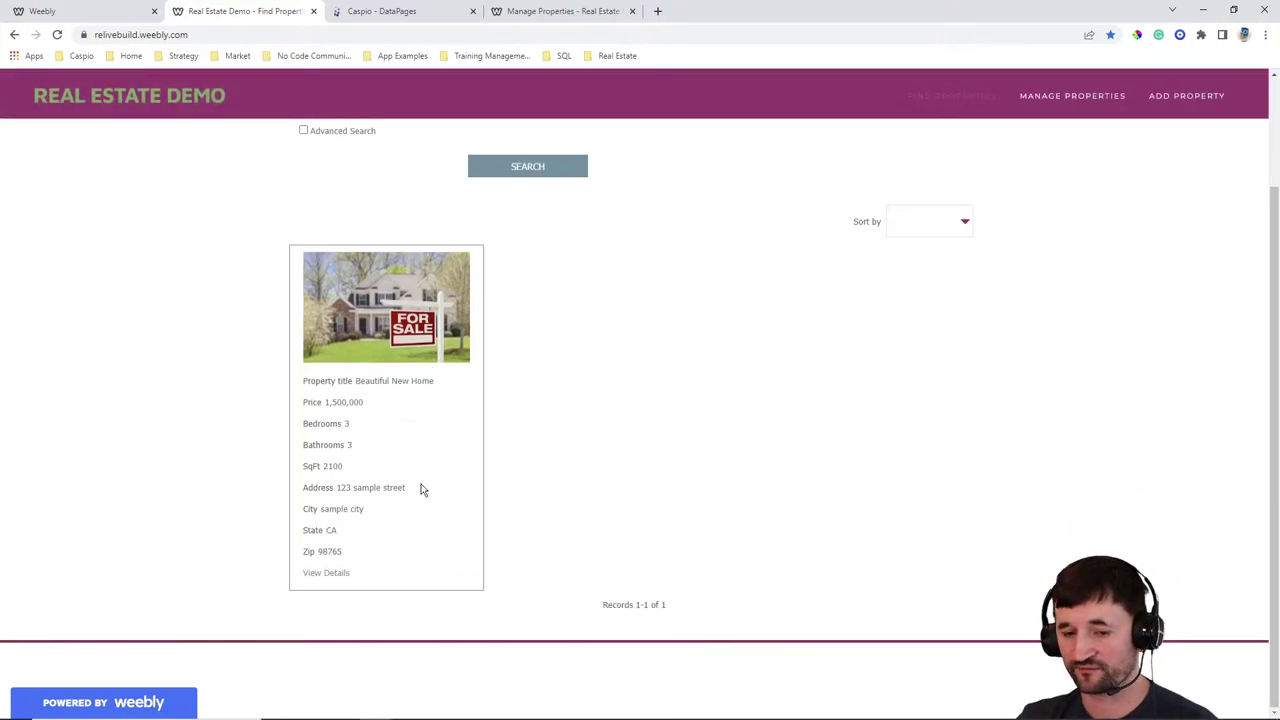
{"action": "left_click", "coordinate": [330, 572]}
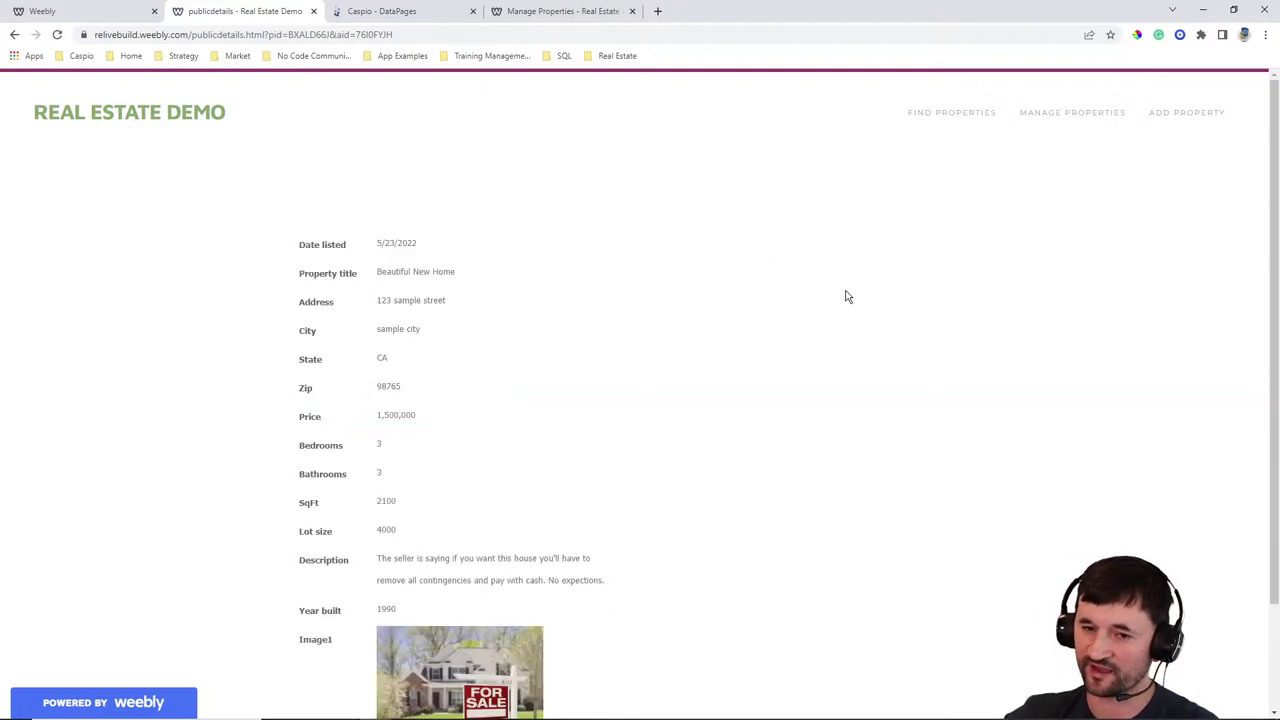
{"action": "left_click", "coordinate": [407, 12]}
Start a new DataPage using the RElive_tbl_messages table as its data source
{"action": "left_click", "coordinate": [1216, 138]}
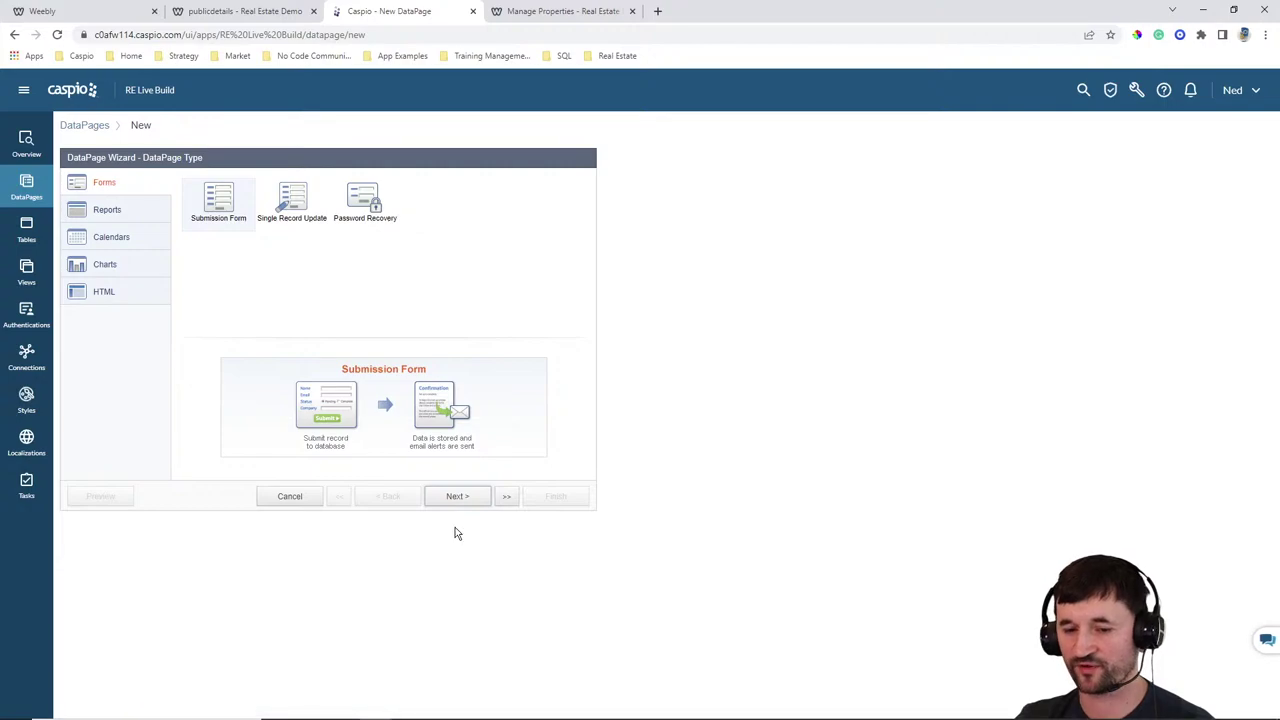
{"action": "left_click", "coordinate": [456, 497]}
{"action": "left_click", "coordinate": [160, 220]}
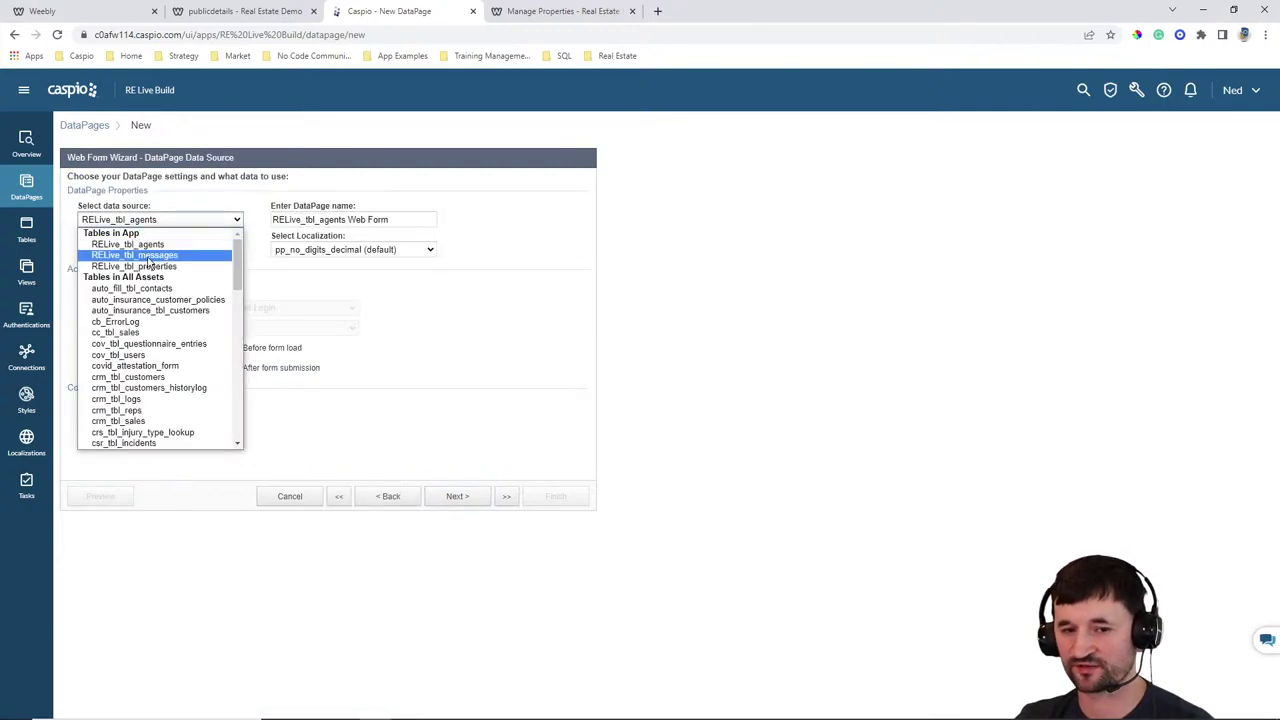
{"action": "left_click", "coordinate": [157, 258]}
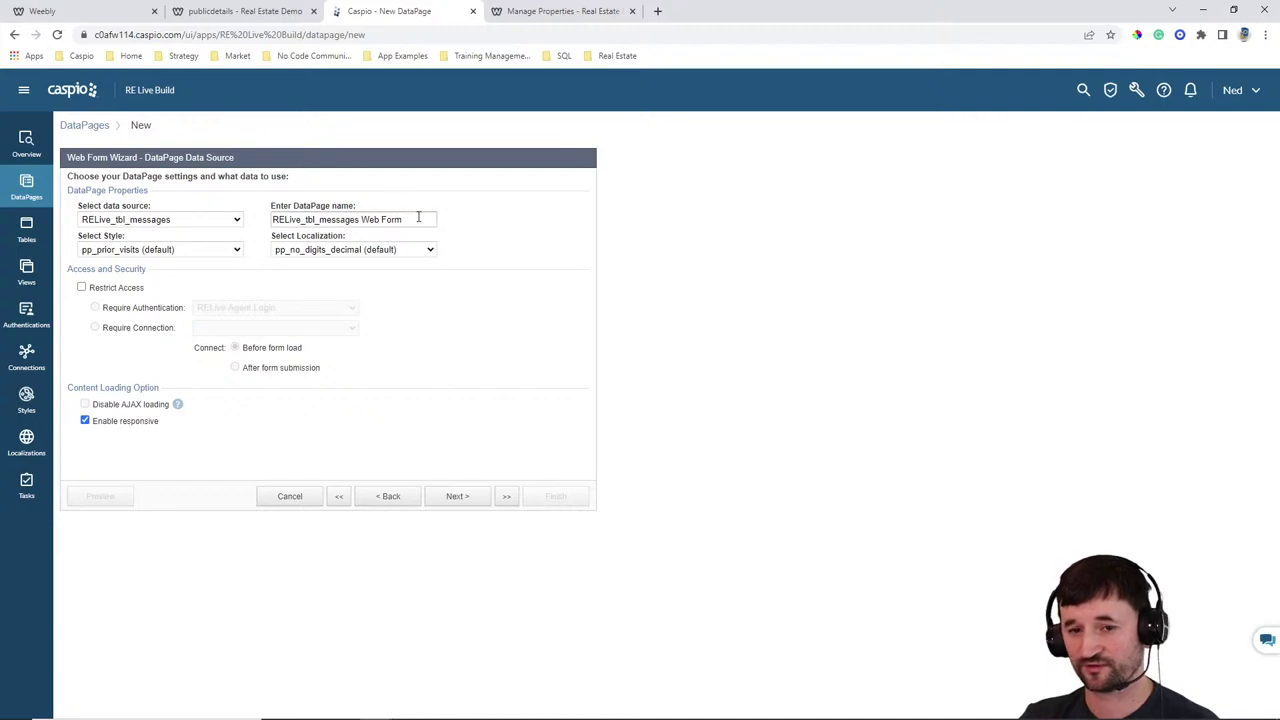
Name it Contact Agent Form with Gray style and English localization, adding all fields
{"action": "left_click_drag", "start_coordinate": [420, 219], "coordinate": [181, 218]}
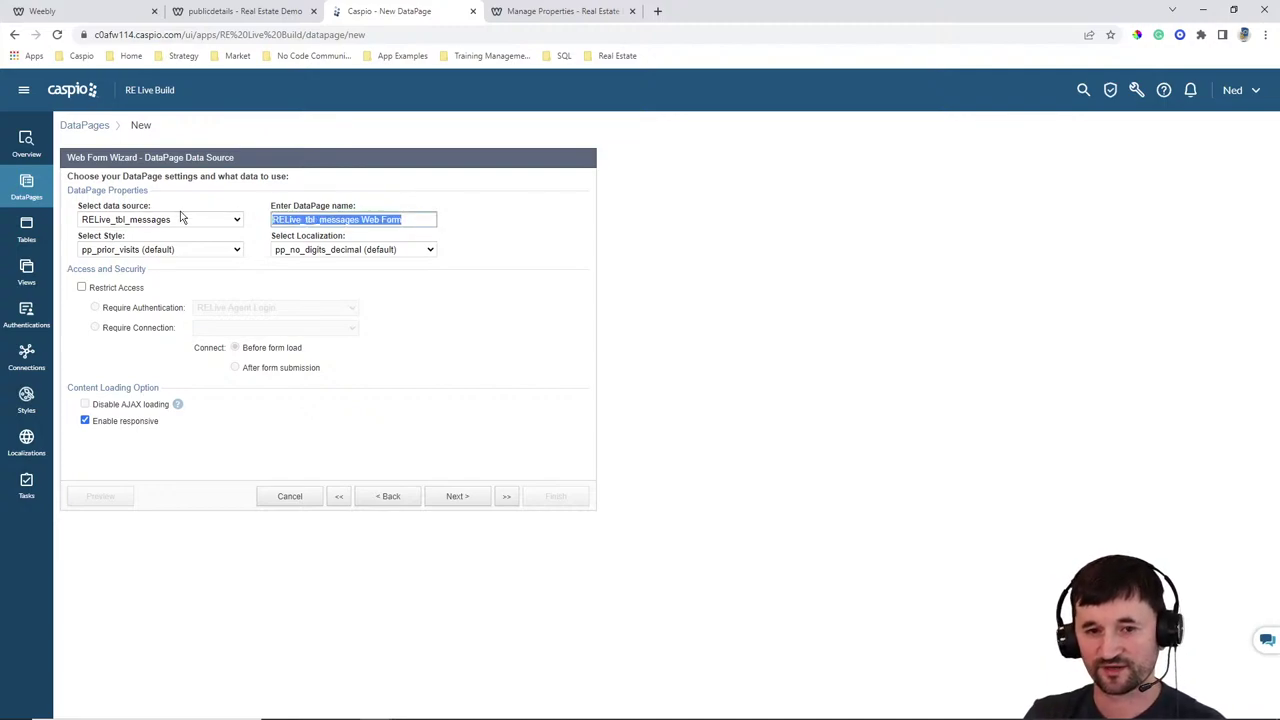
{"action": "type", "text": "Contact Agent"}
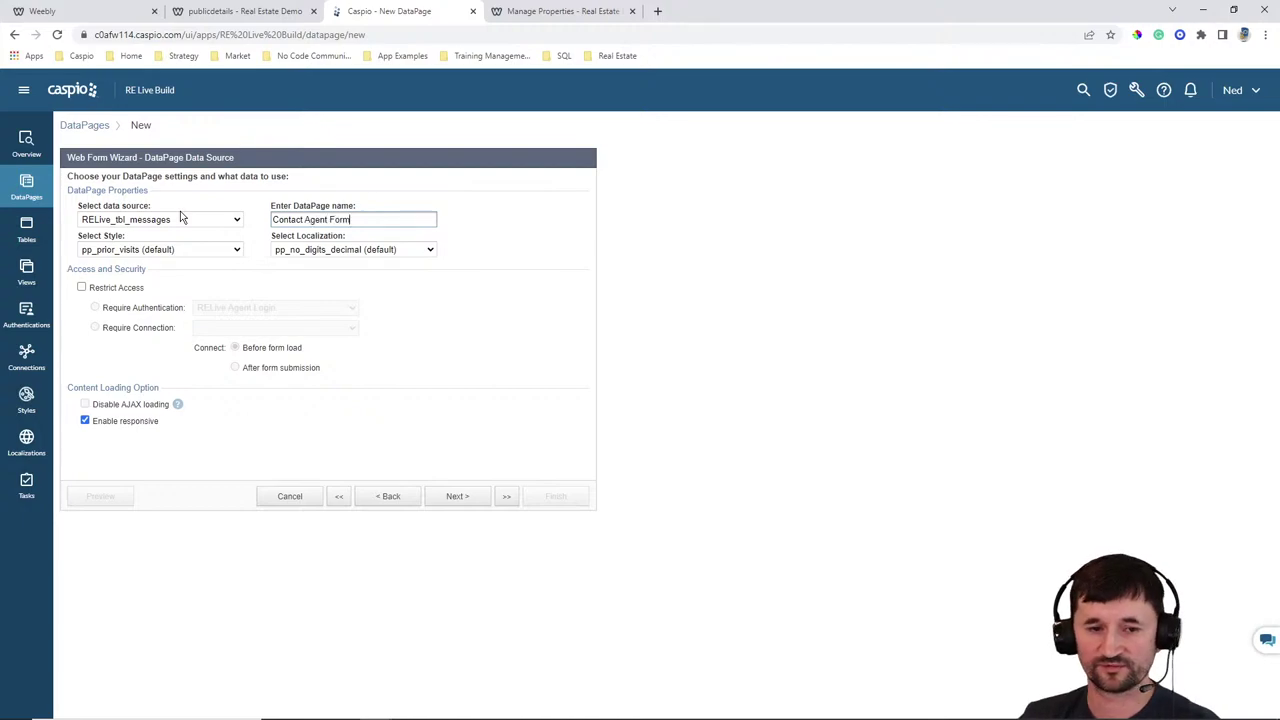
{"action": "left_click", "coordinate": [168, 249]}
{"action": "scroll", "coordinate": [166, 263], "scroll_direction": "up", "scroll_amount": 5}
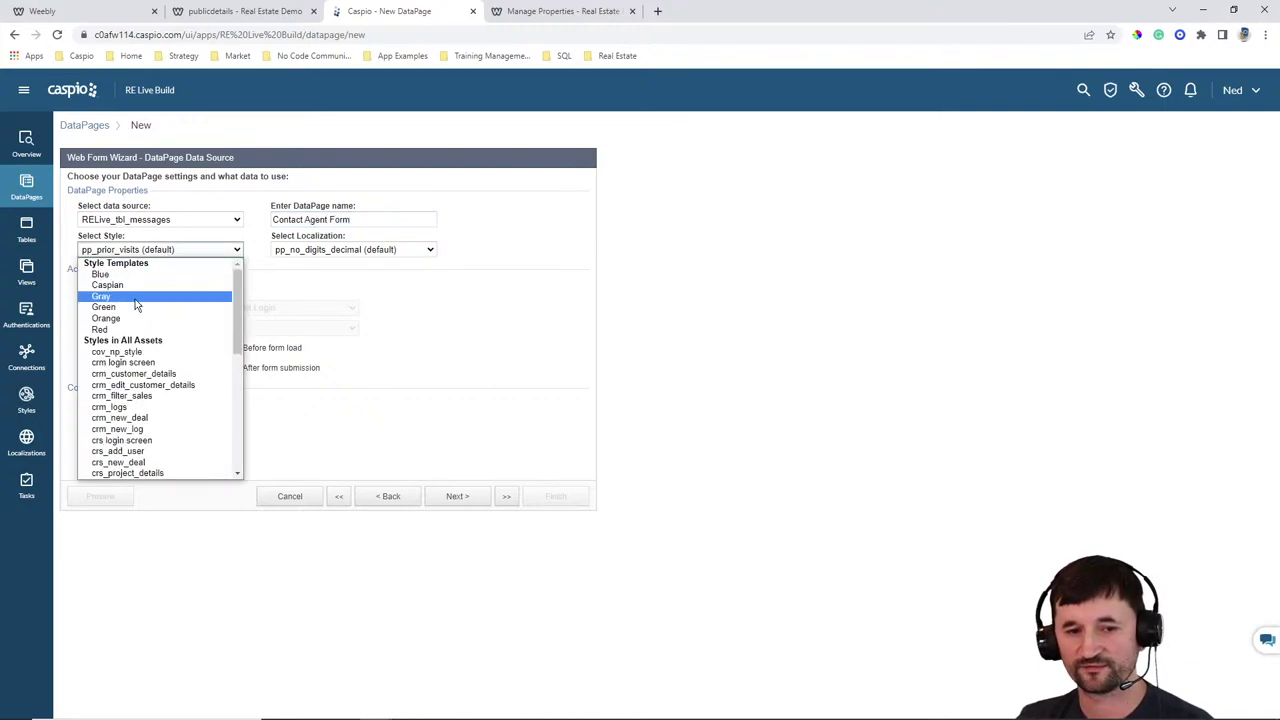
{"action": "left_click", "coordinate": [168, 300]}
{"action": "left_click", "coordinate": [310, 251]}
{"action": "scroll", "coordinate": [330, 330], "scroll_direction": "up", "scroll_amount": 5}
{"action": "left_click", "coordinate": [330, 294]}
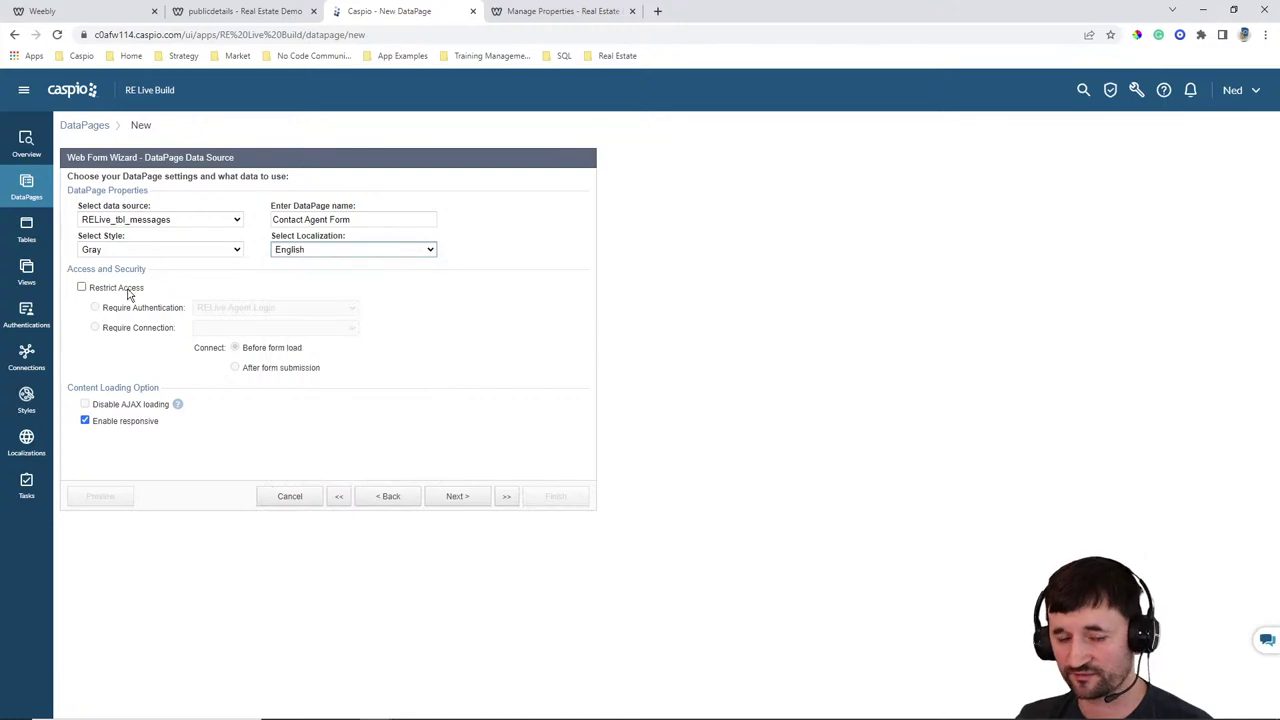
{"action": "left_click", "coordinate": [460, 498]}
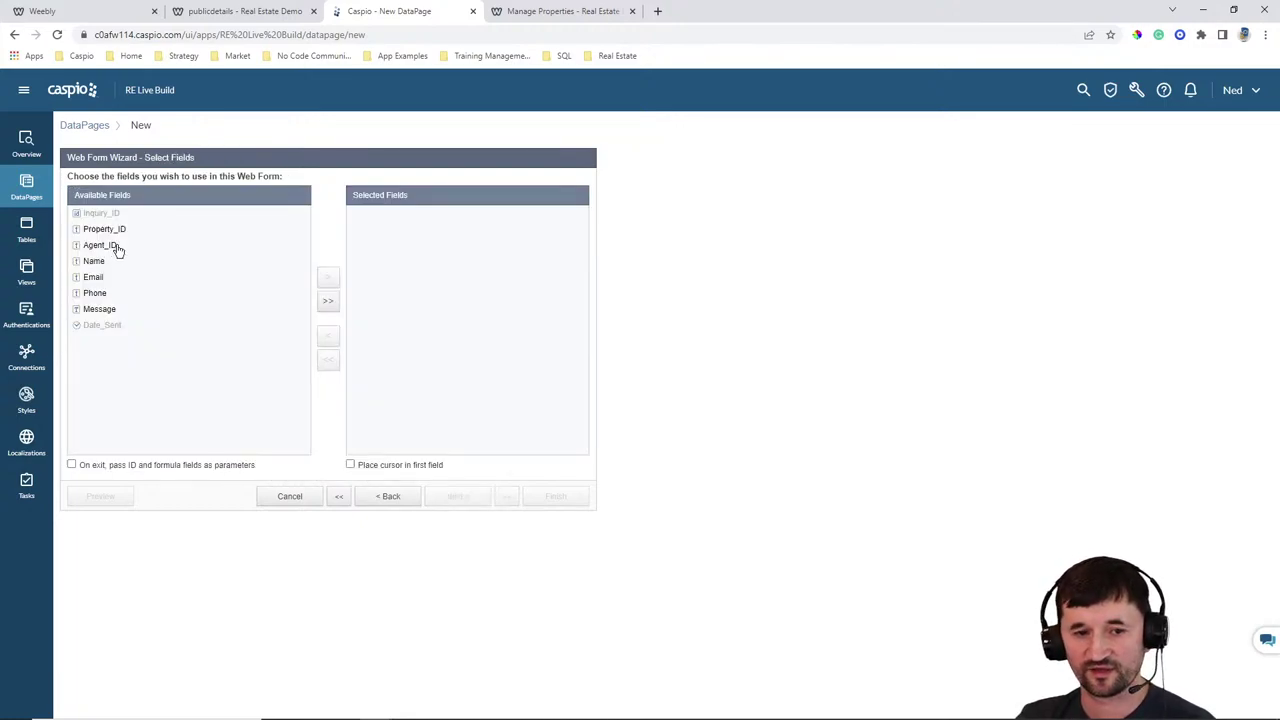
{"action": "left_click", "coordinate": [327, 300]}
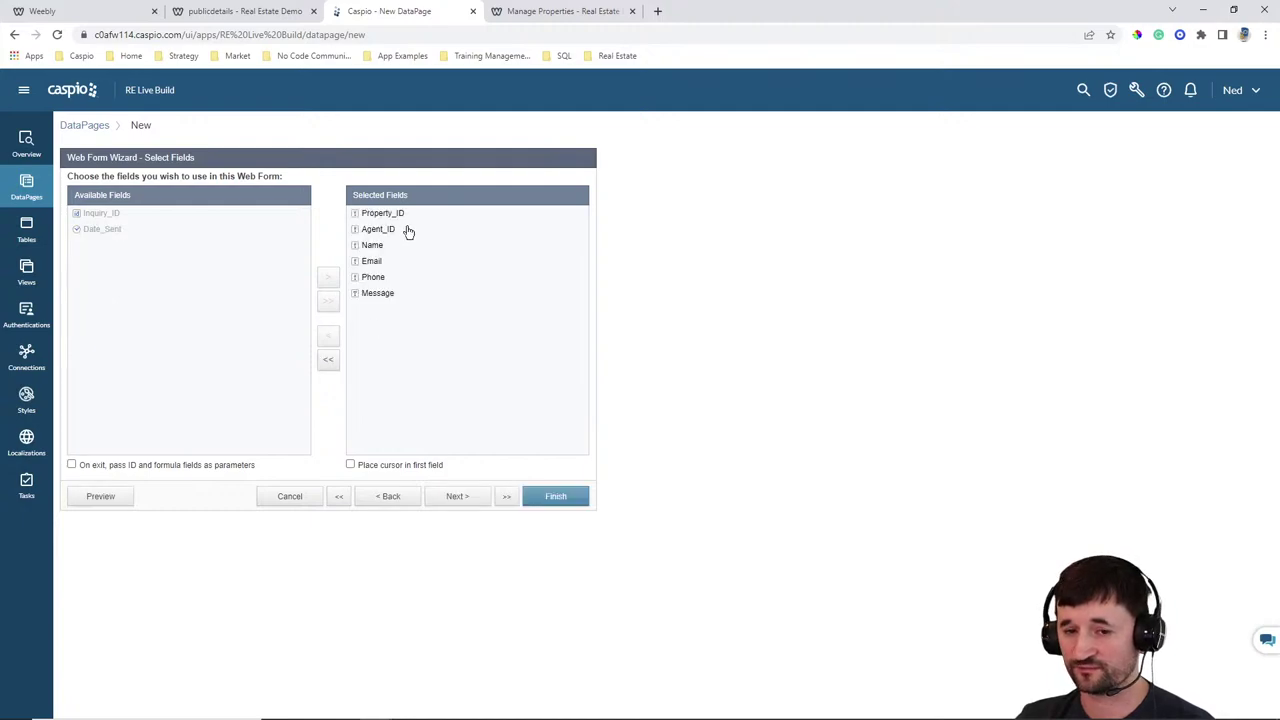
Have Property_ID receive its value from the pid external parameter
{"action": "left_click", "coordinate": [457, 500]}
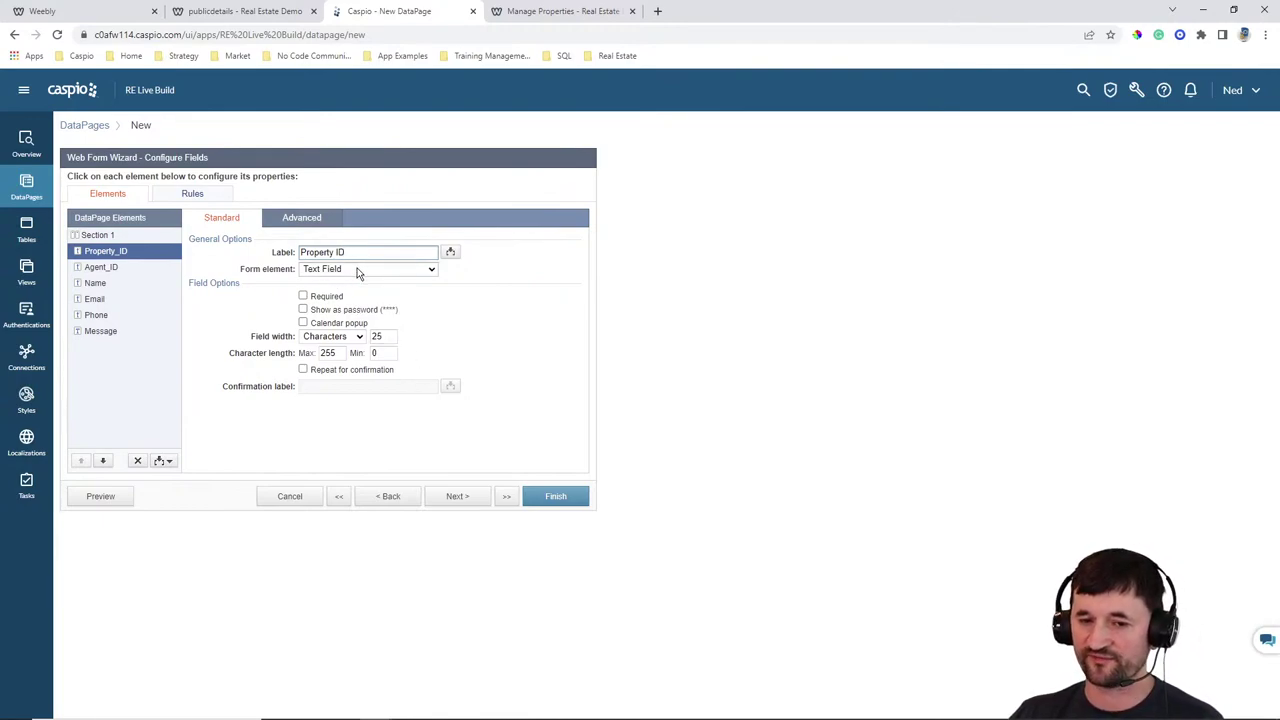
{"action": "left_click", "coordinate": [307, 226]}
{"action": "left_click", "coordinate": [320, 340]}
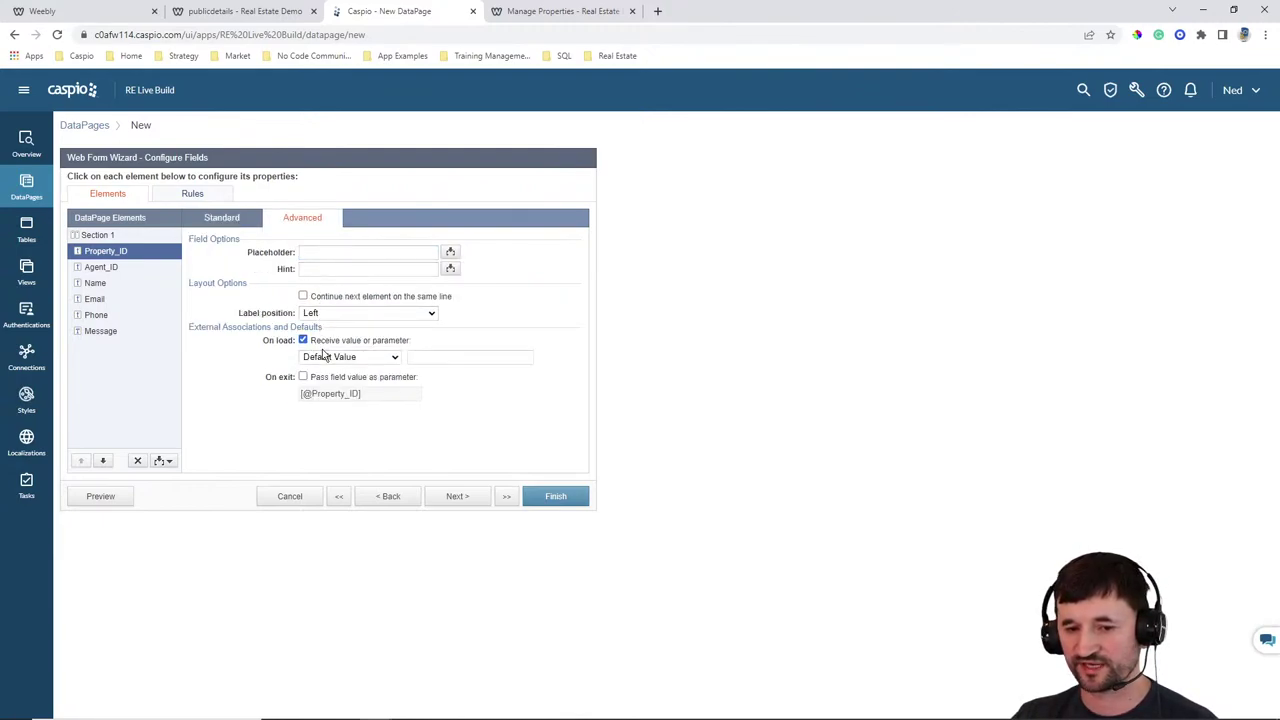
{"action": "left_click", "coordinate": [326, 357]}
{"action": "left_click", "coordinate": [323, 385]}
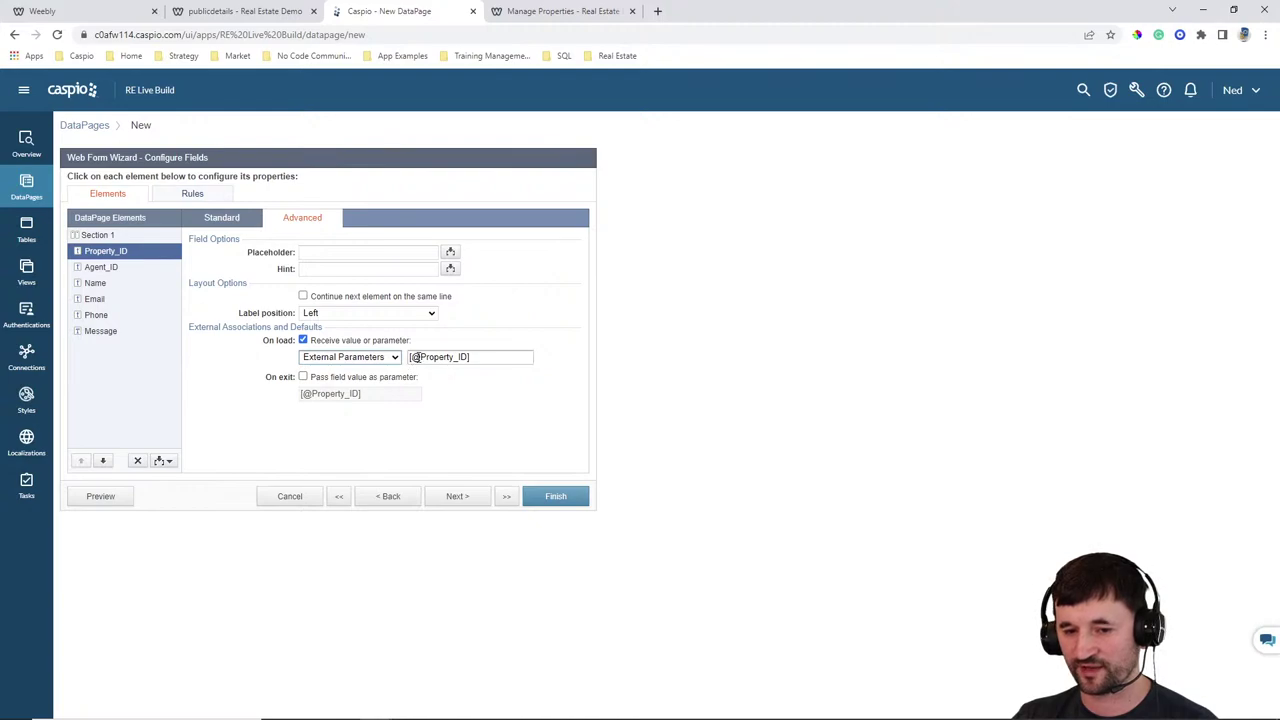
{"action": "left_click_drag", "start_coordinate": [420, 357], "coordinate": [457, 360]}
{"action": "type", "text": "pid"}
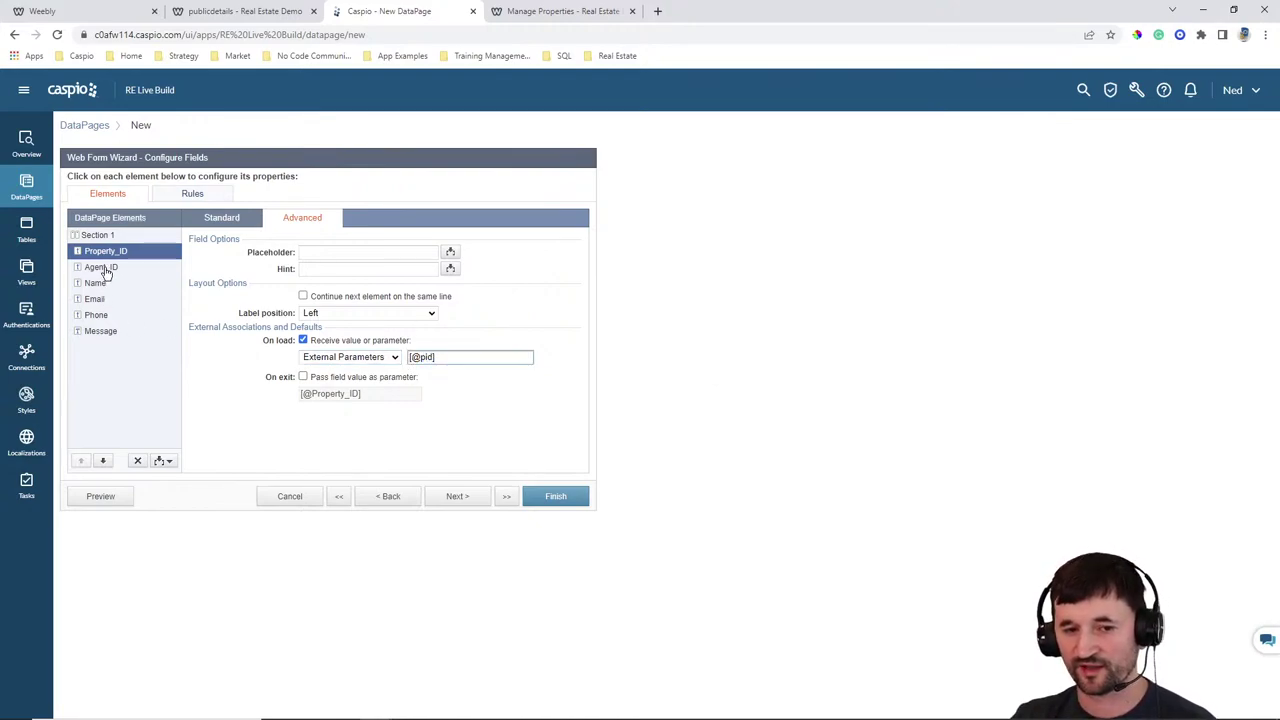
Have Agent_ID receive its value from the aid external parameter, kept as a text field
{"action": "left_click", "coordinate": [104, 268]}
{"action": "left_click", "coordinate": [303, 340]}
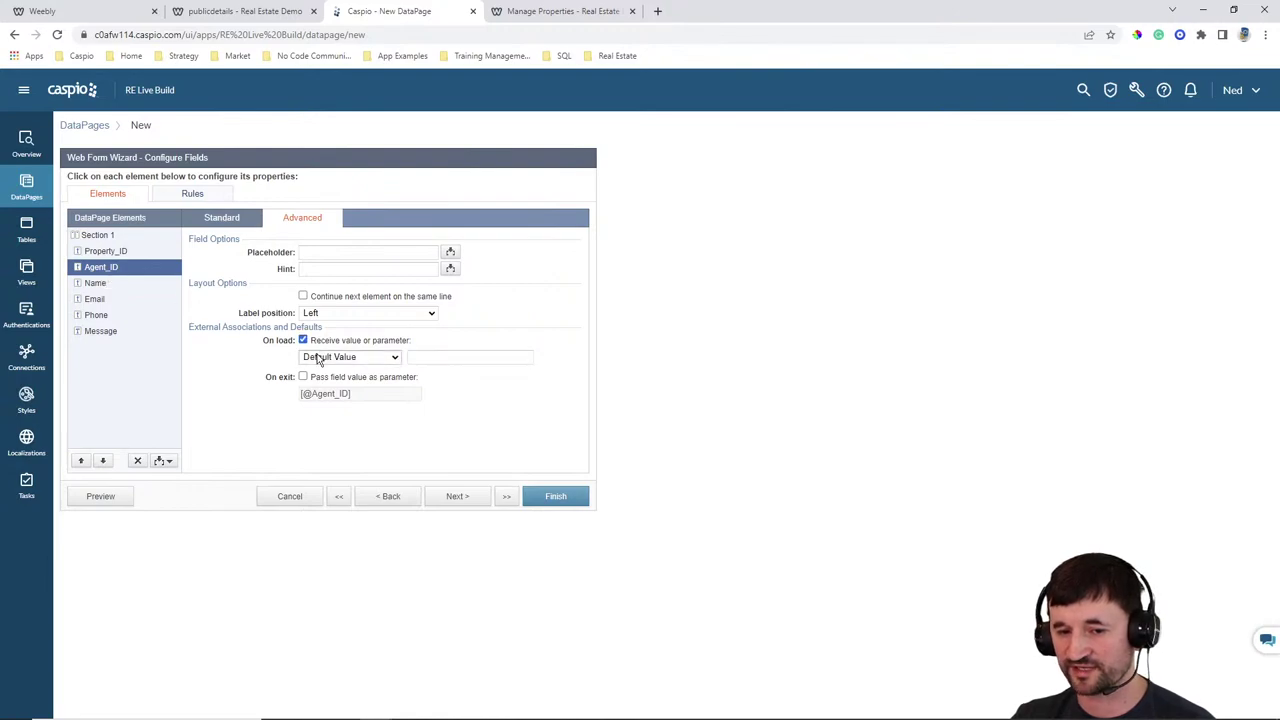
{"action": "left_click", "coordinate": [335, 357]}
{"action": "left_click", "coordinate": [345, 383]}
{"action": "left_click_drag", "start_coordinate": [410, 357], "coordinate": [460, 357]}
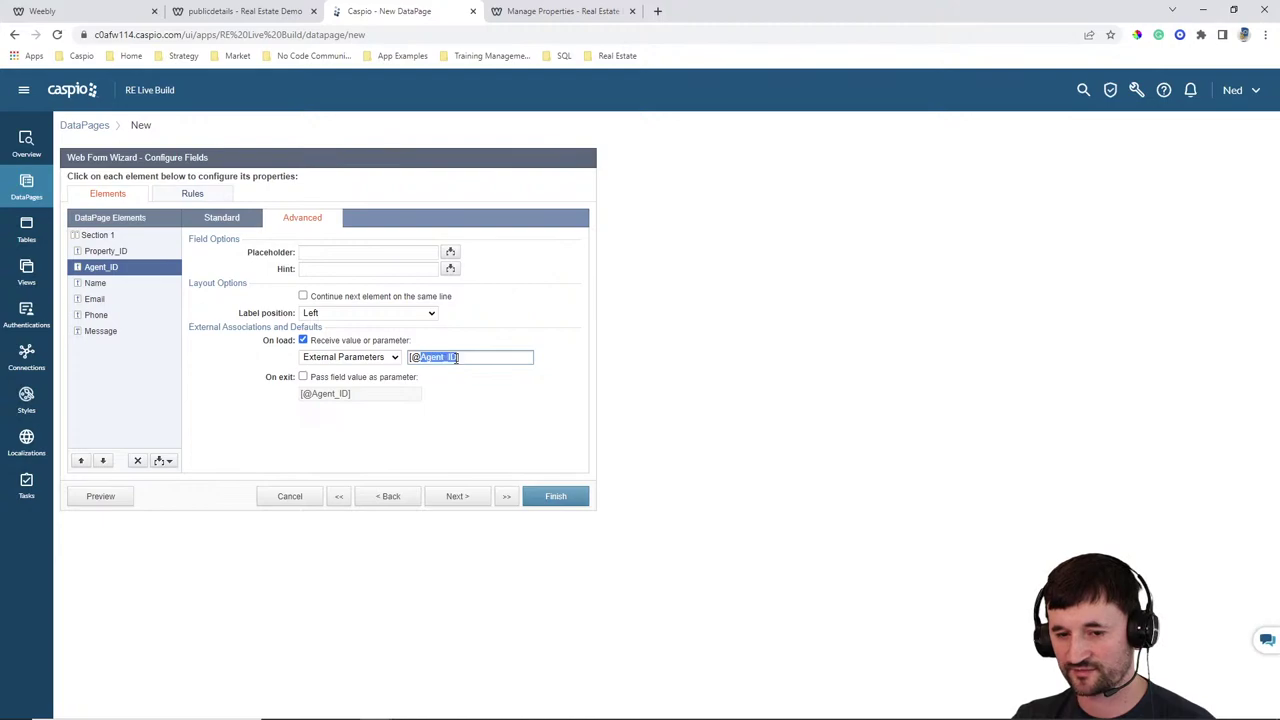
{"action": "type", "text": "aid"}
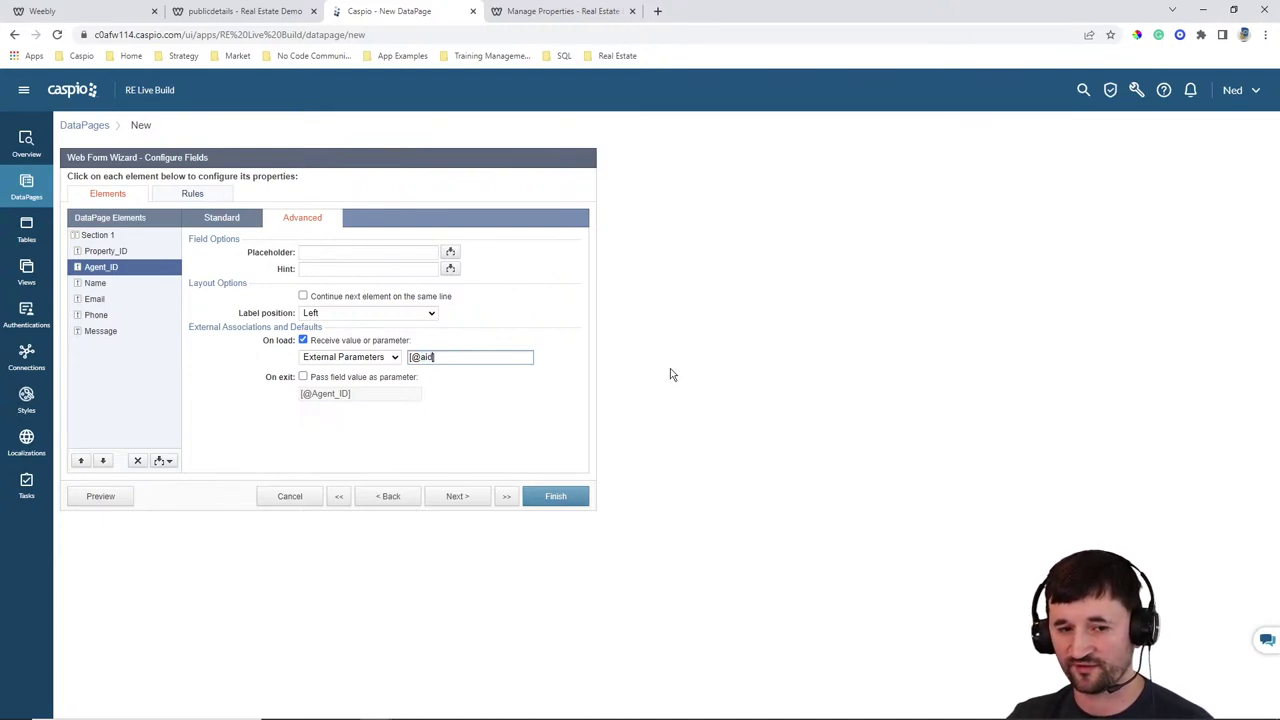
{"action": "left_click", "coordinate": [220, 219]}
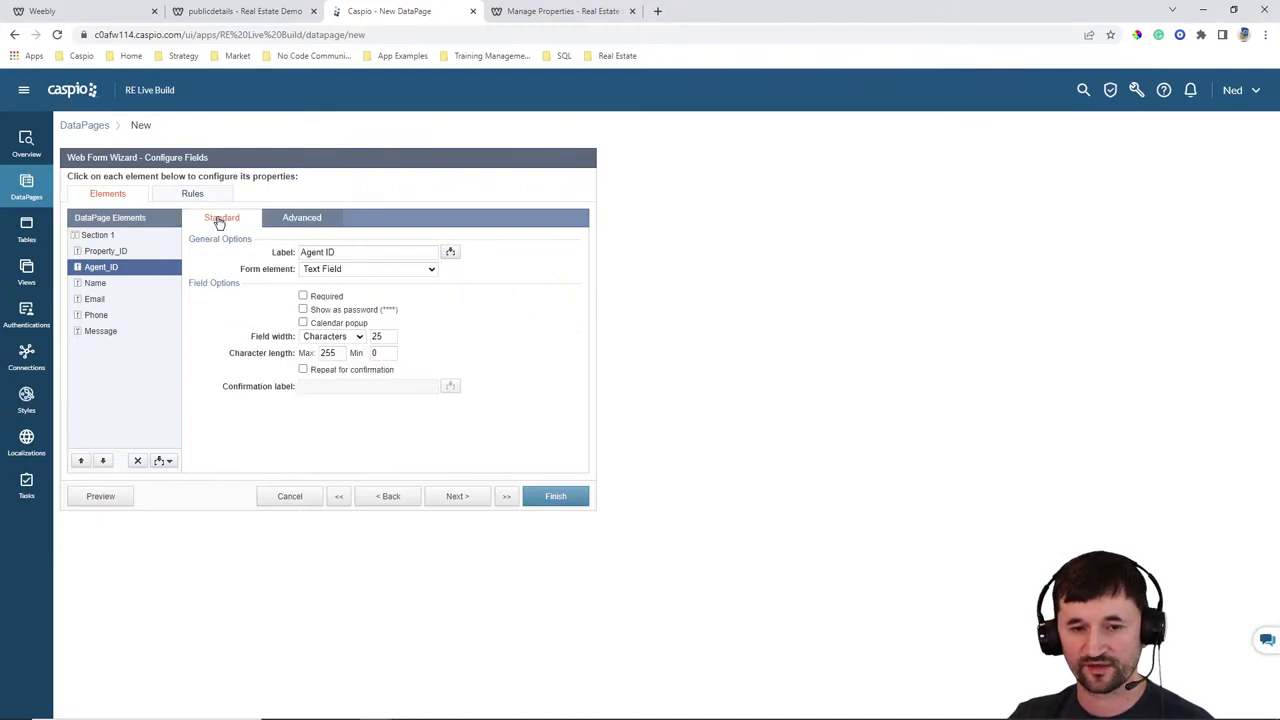
{"action": "left_click", "coordinate": [338, 270]}
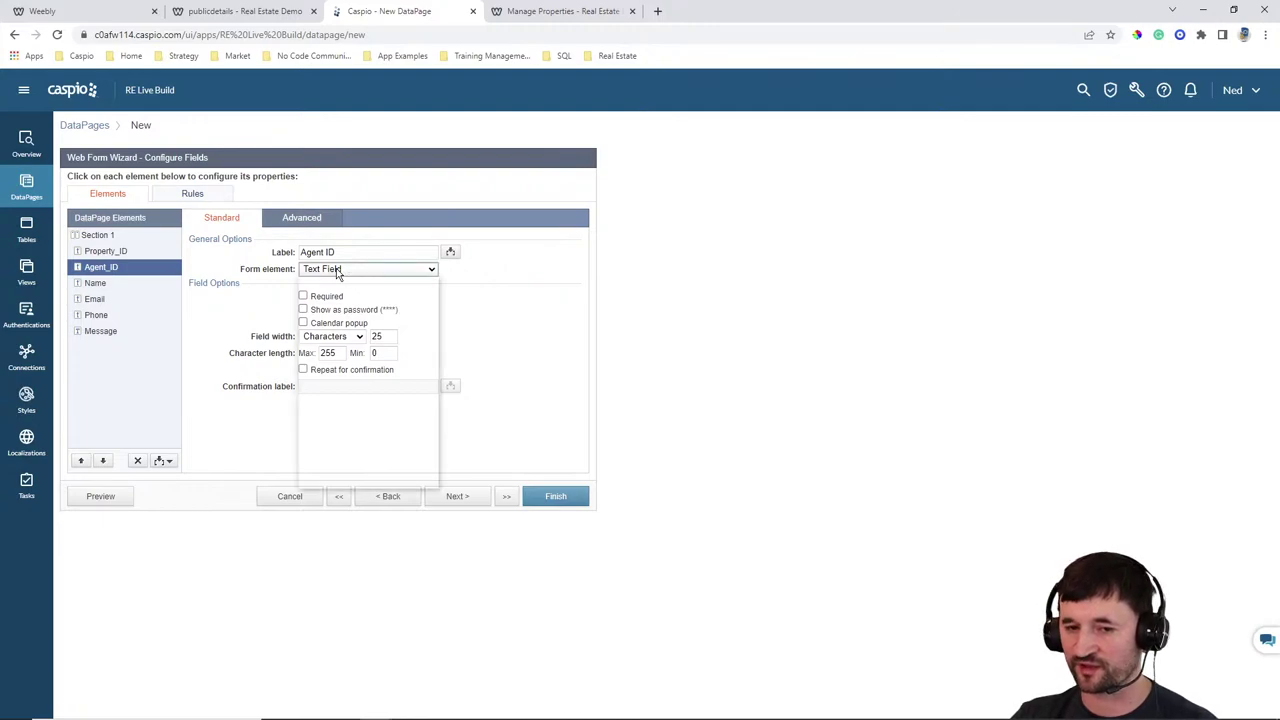
{"action": "left_click", "coordinate": [625, 361]}
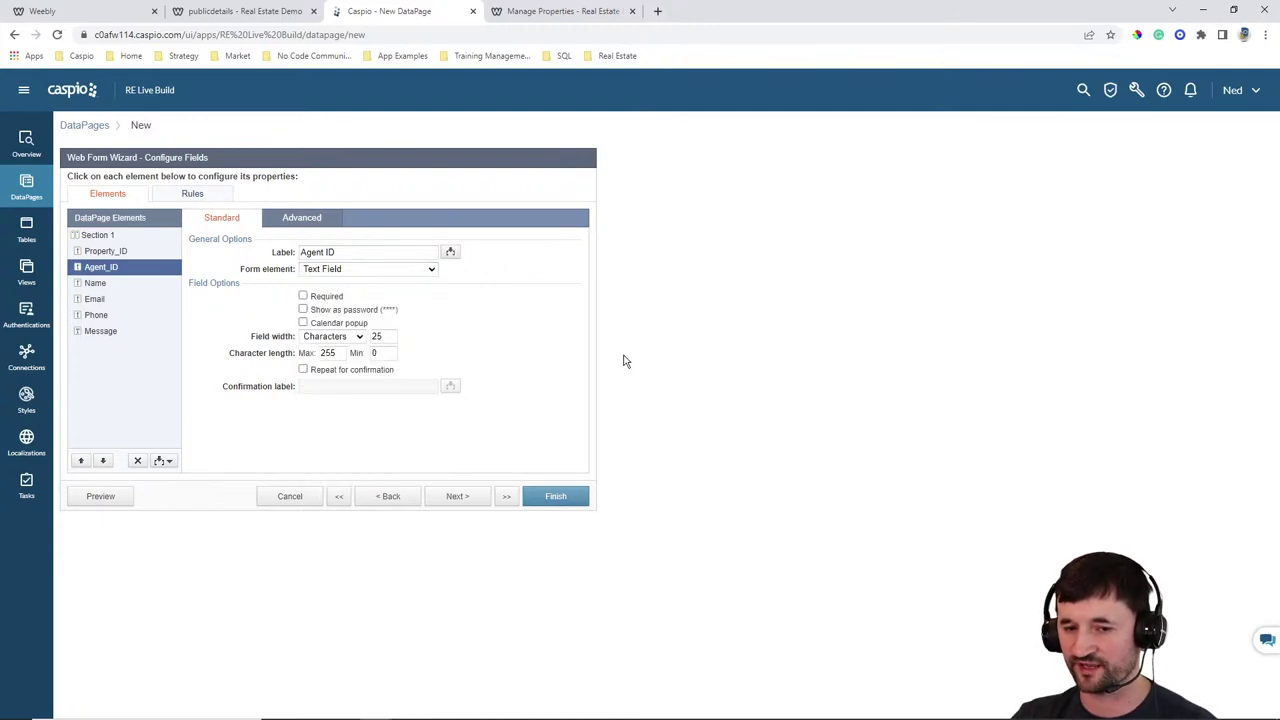
Make the Message field a multi-line text area
{"action": "left_click", "coordinate": [102, 284]}
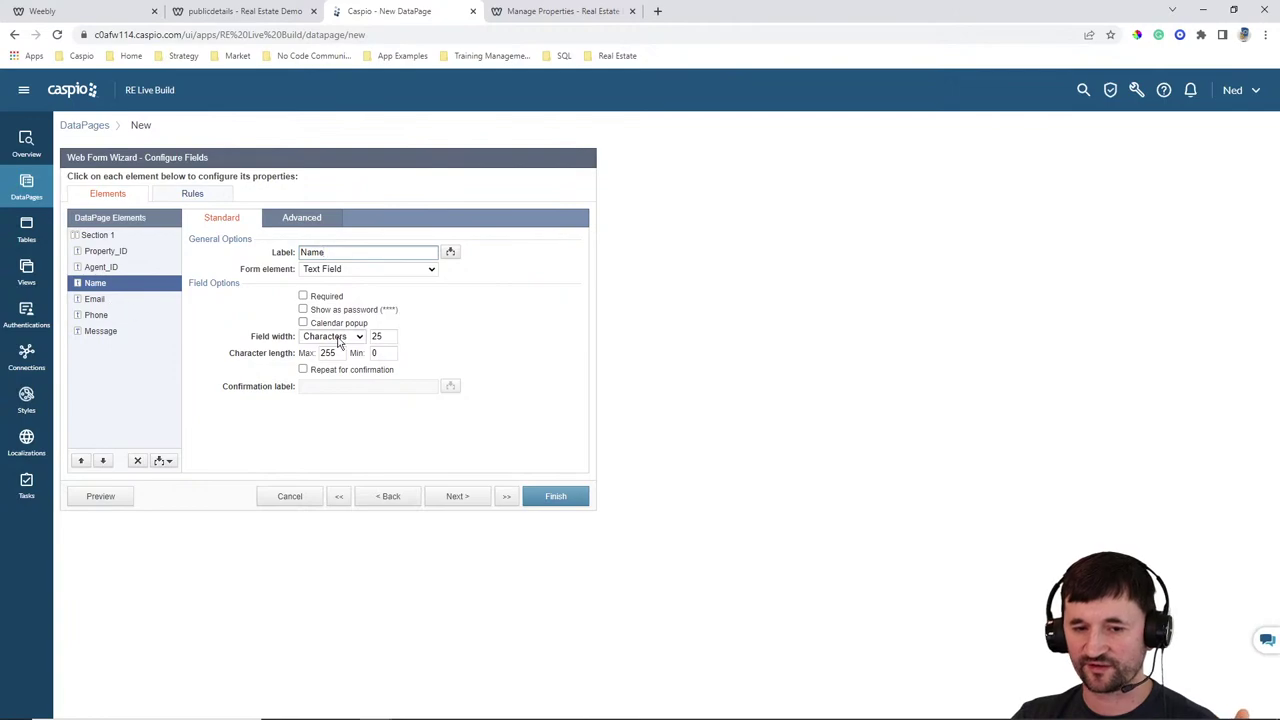
{"action": "left_click", "coordinate": [303, 296]}
{"action": "left_click", "coordinate": [95, 299]}
{"action": "left_click", "coordinate": [115, 316]}
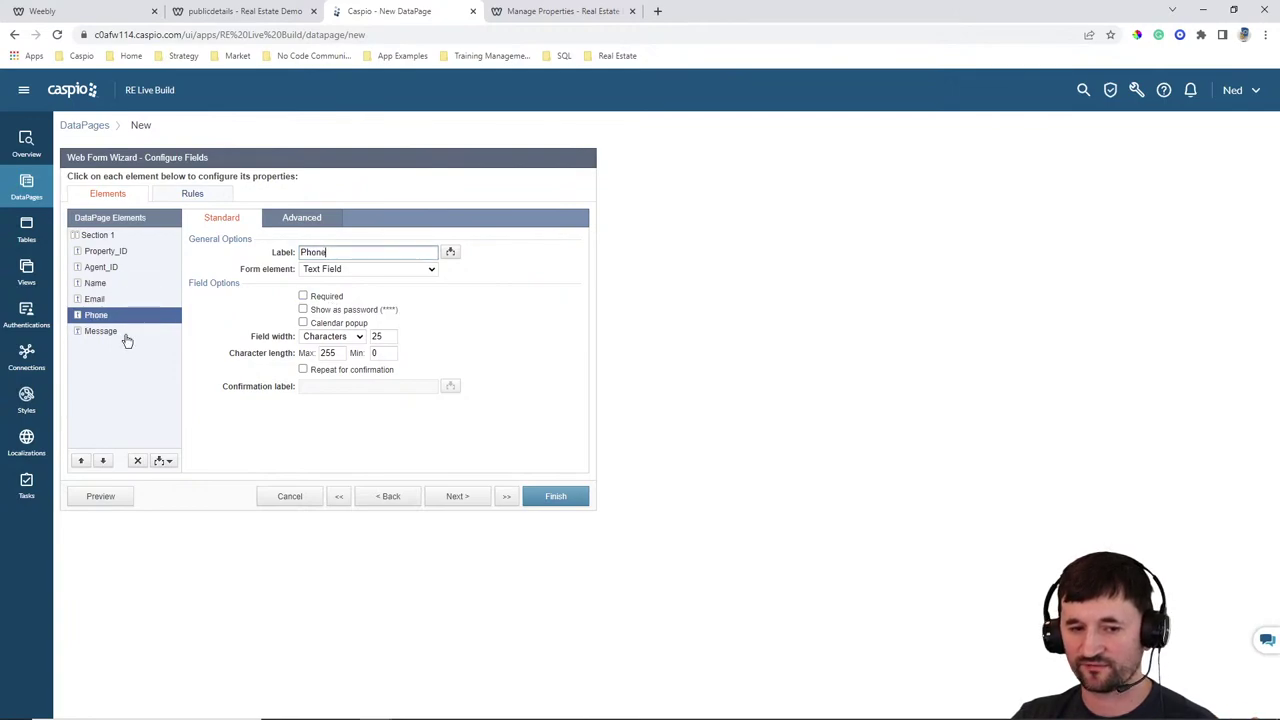
{"action": "left_click", "coordinate": [100, 331]}
{"action": "left_click", "coordinate": [345, 269]}
{"action": "left_click", "coordinate": [345, 308]}
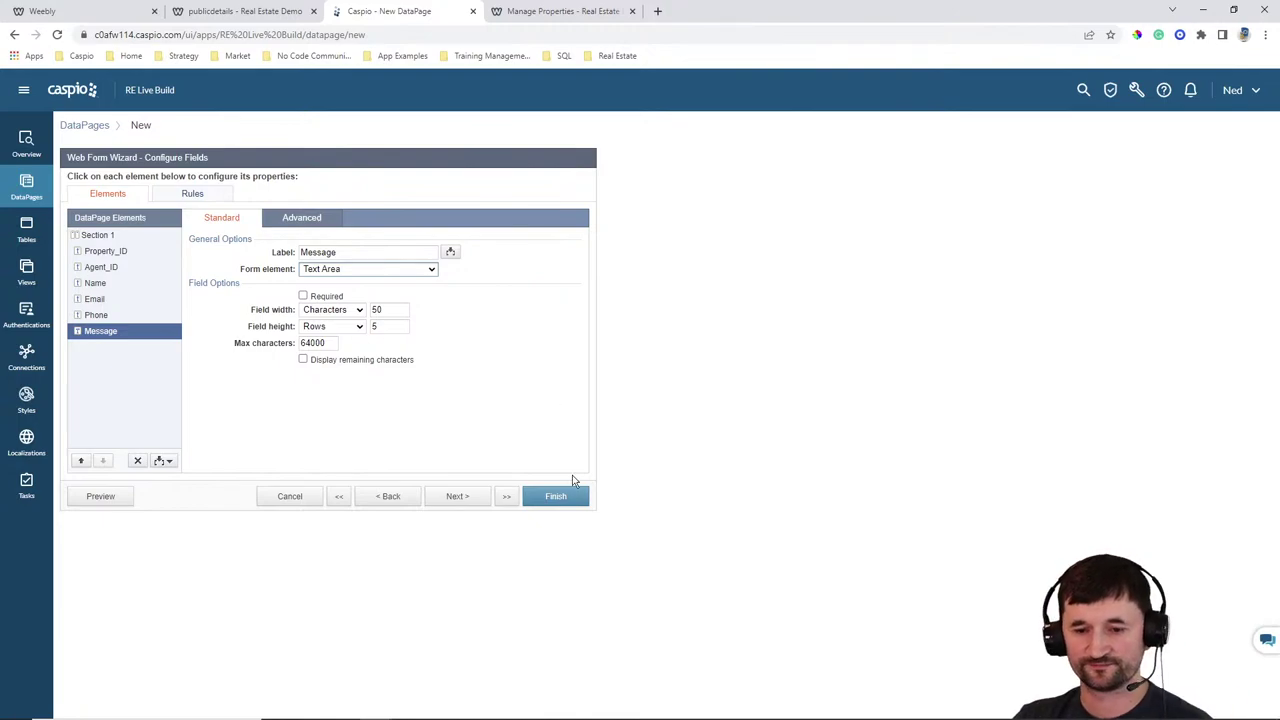
Finish the Contact Agent Form, enable its deployment and copy the embed code
{"action": "left_click", "coordinate": [558, 498]}
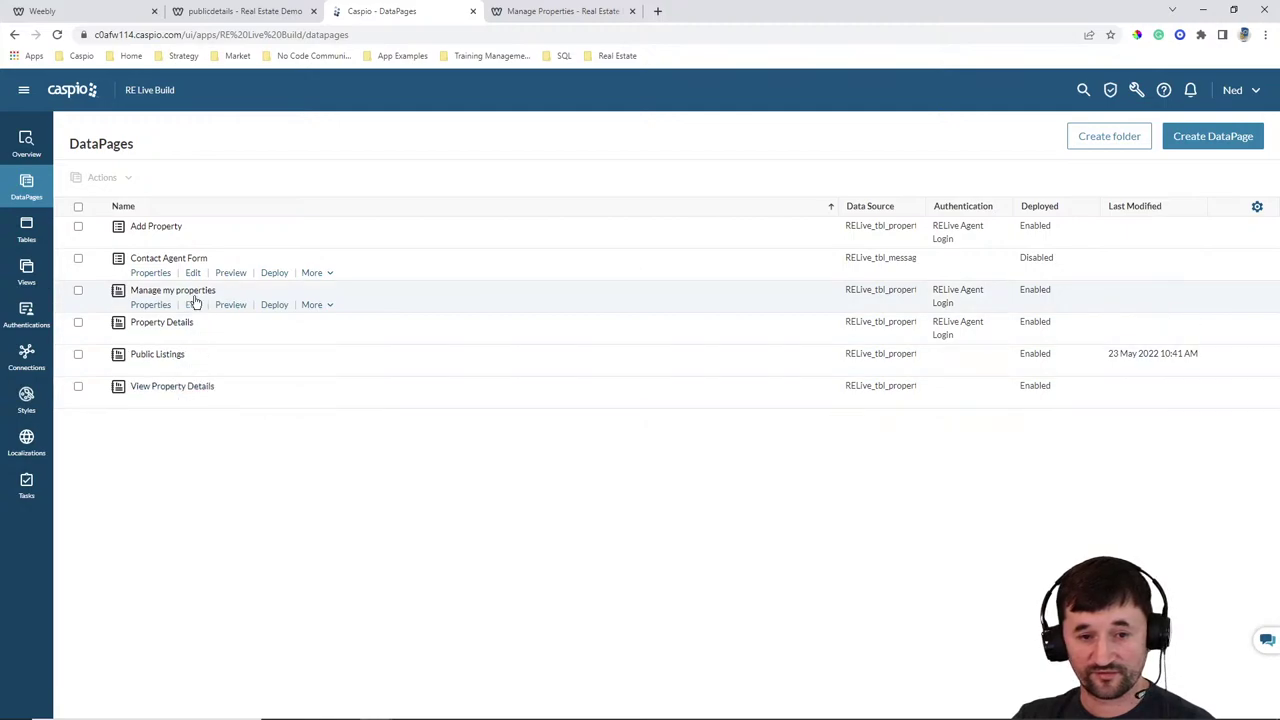
{"action": "left_click", "coordinate": [274, 273]}
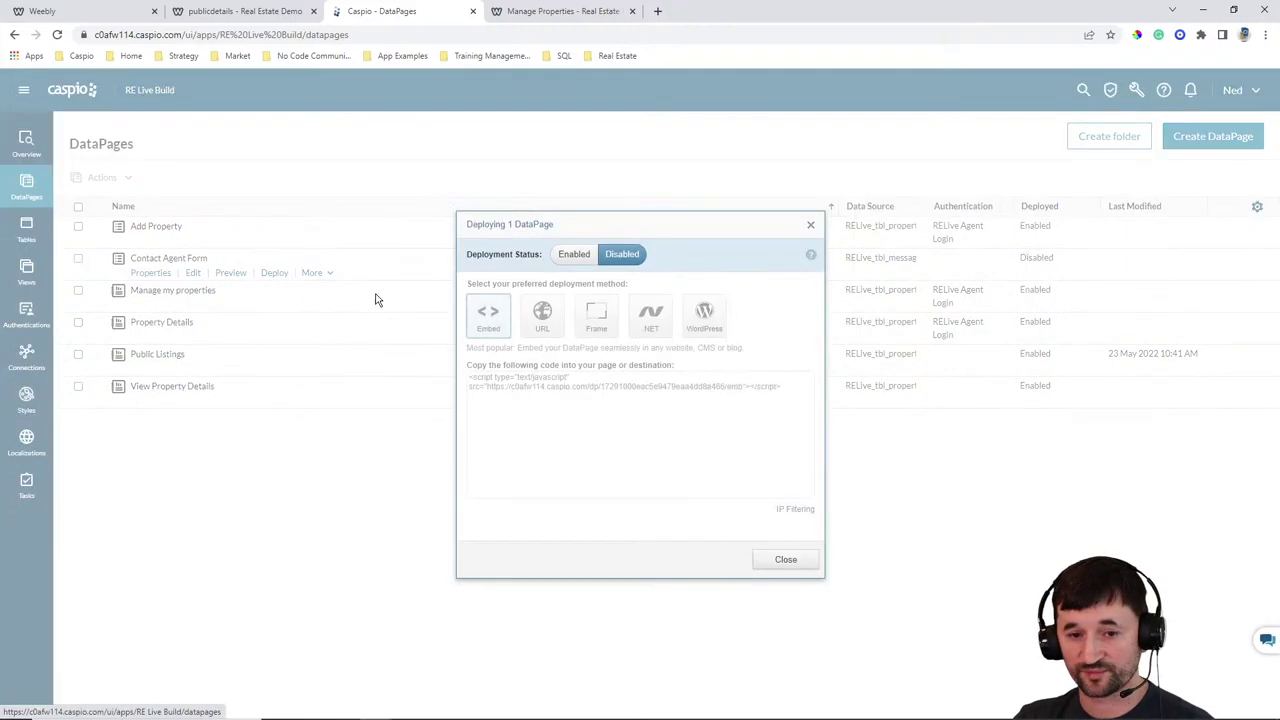
{"action": "left_click", "coordinate": [574, 254]}
{"action": "left_click", "coordinate": [549, 385]}
{"action": "key", "text": "ctrl+c"}
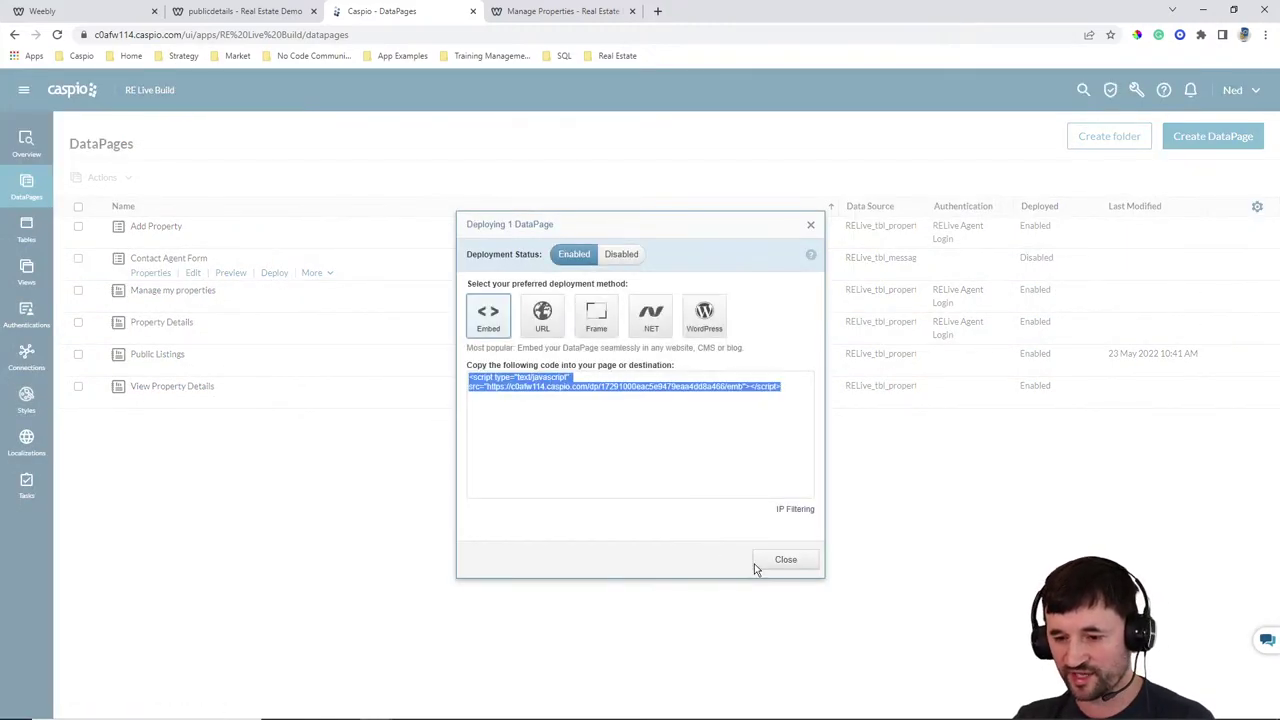
{"action": "left_click", "coordinate": [786, 559]}
Paste the Contact Agent Form embed code into the empty Custom HTML block on the details page
{"action": "left_click", "coordinate": [135, 14]}
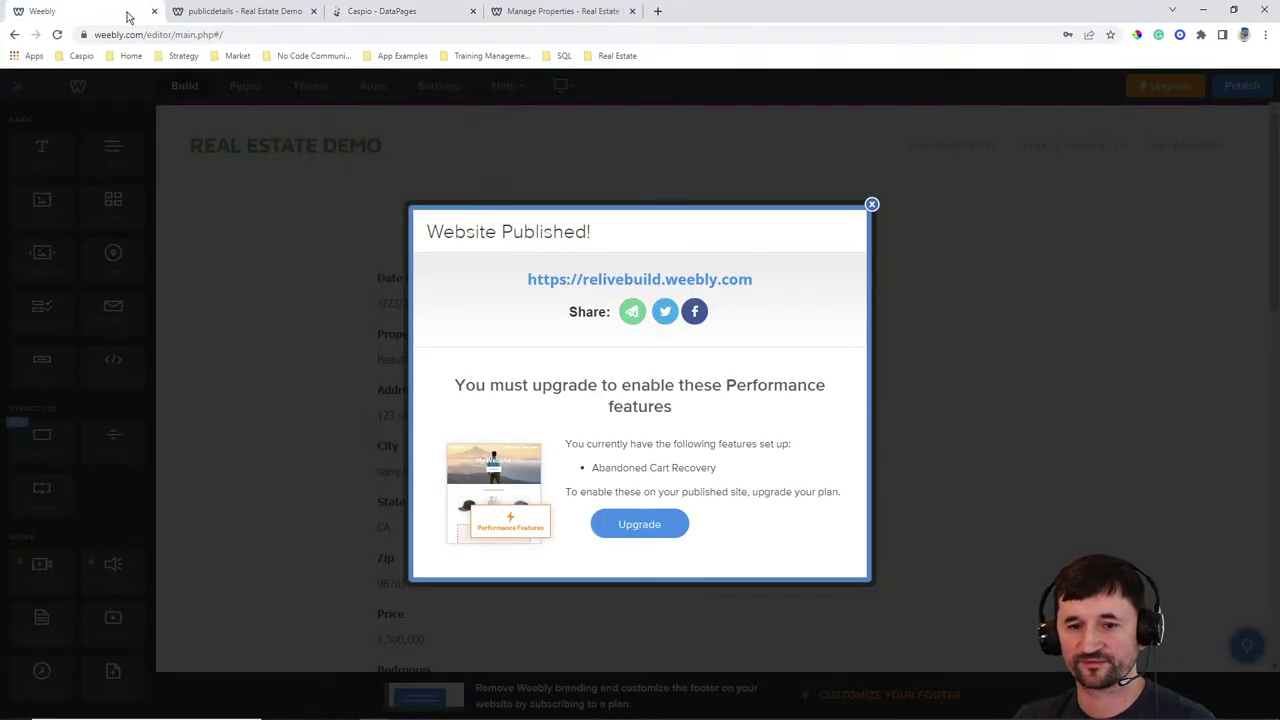
{"action": "left_click", "coordinate": [871, 204]}
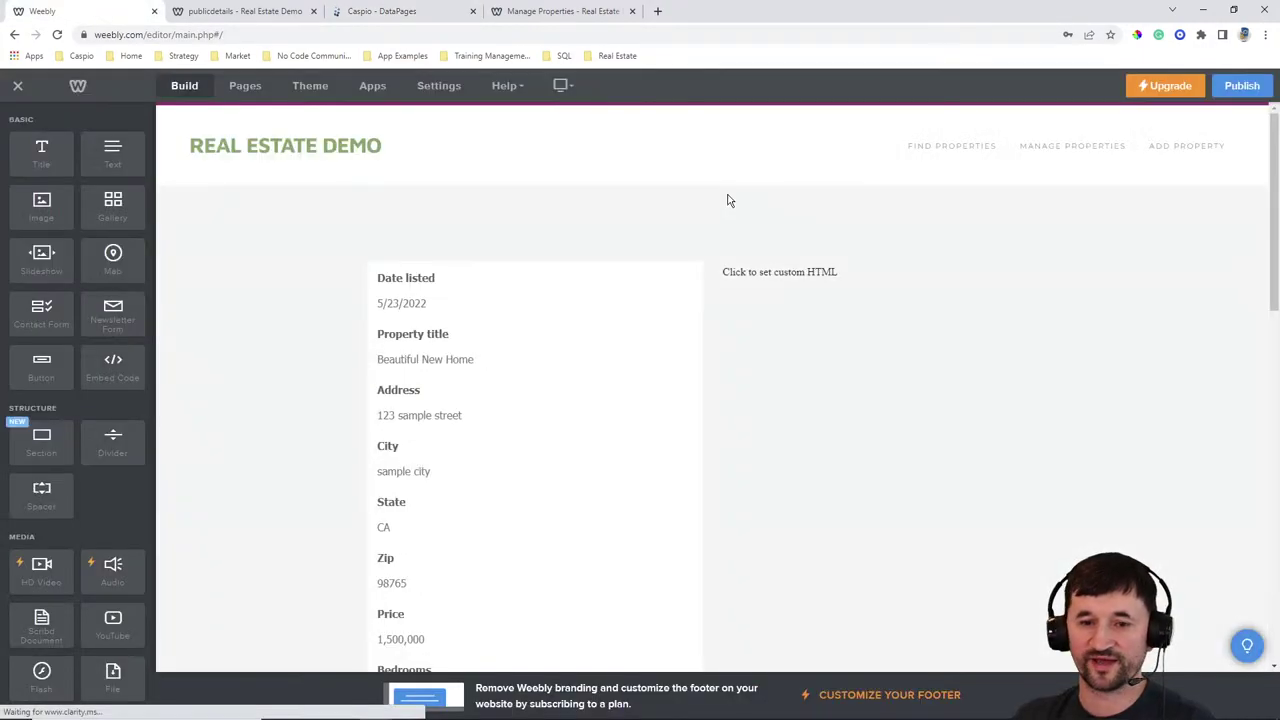
{"action": "left_click", "coordinate": [806, 281]}
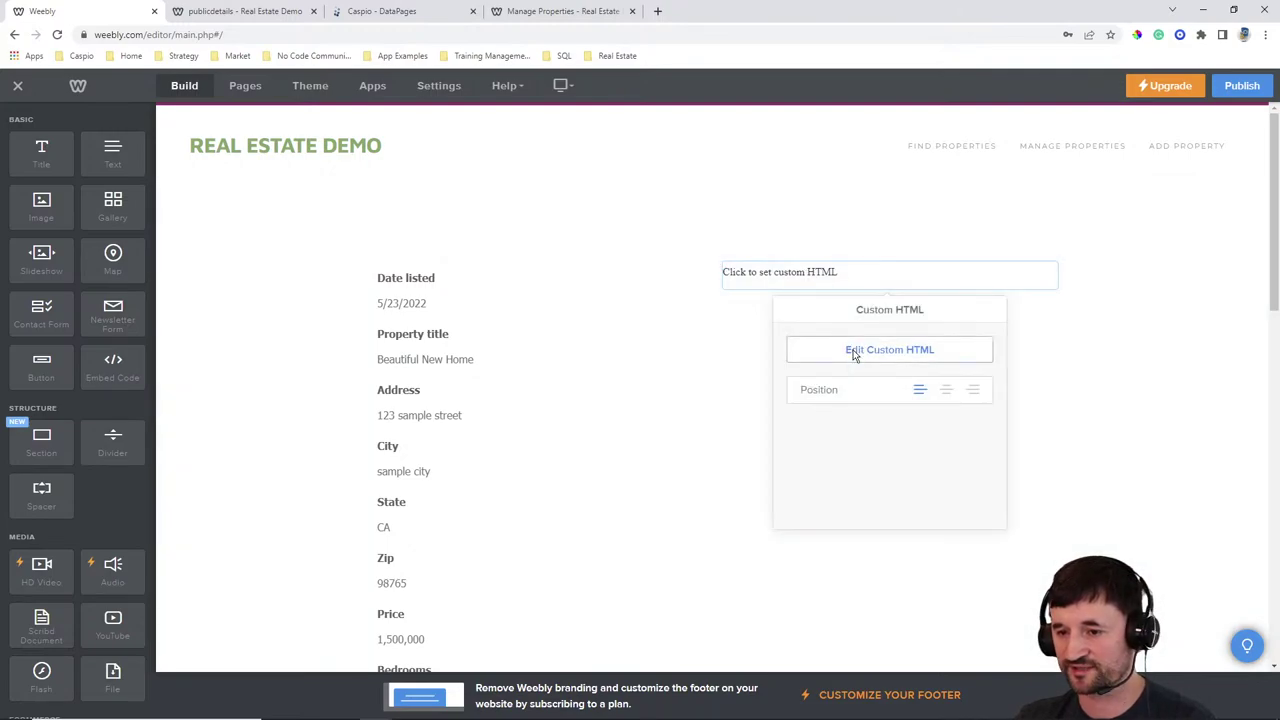
{"action": "left_click", "coordinate": [851, 350]}
{"action": "key", "text": "ctrl+v"}
Publish the site and open the listing's live details page from Find Properties to check the prefilled form
{"action": "left_click", "coordinate": [1242, 85]}
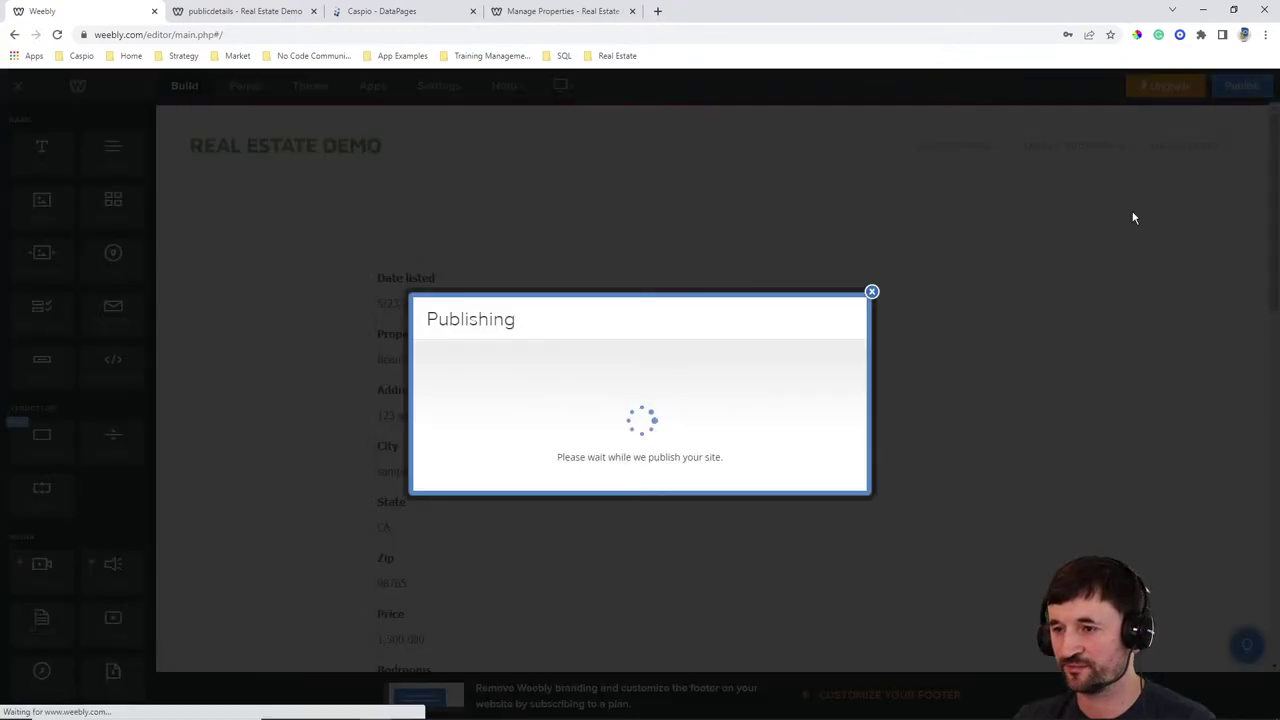
{"action": "left_click", "coordinate": [270, 12]}
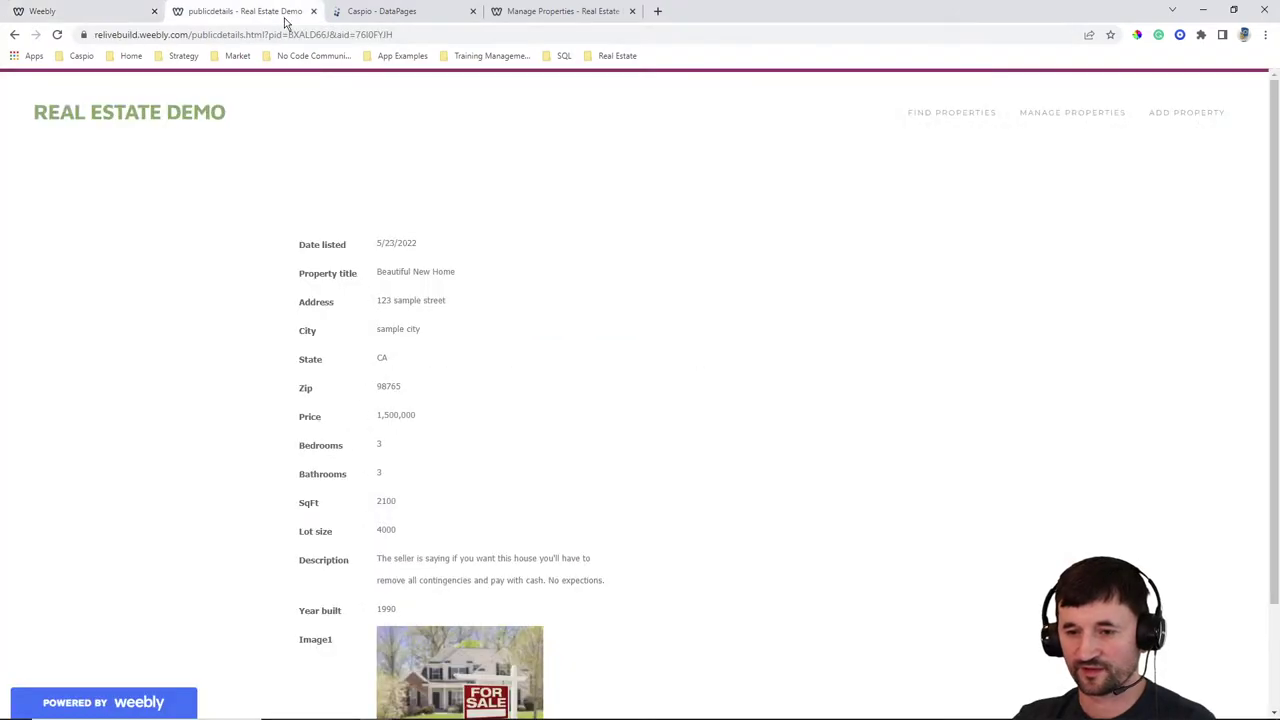
{"action": "left_click", "coordinate": [956, 119]}
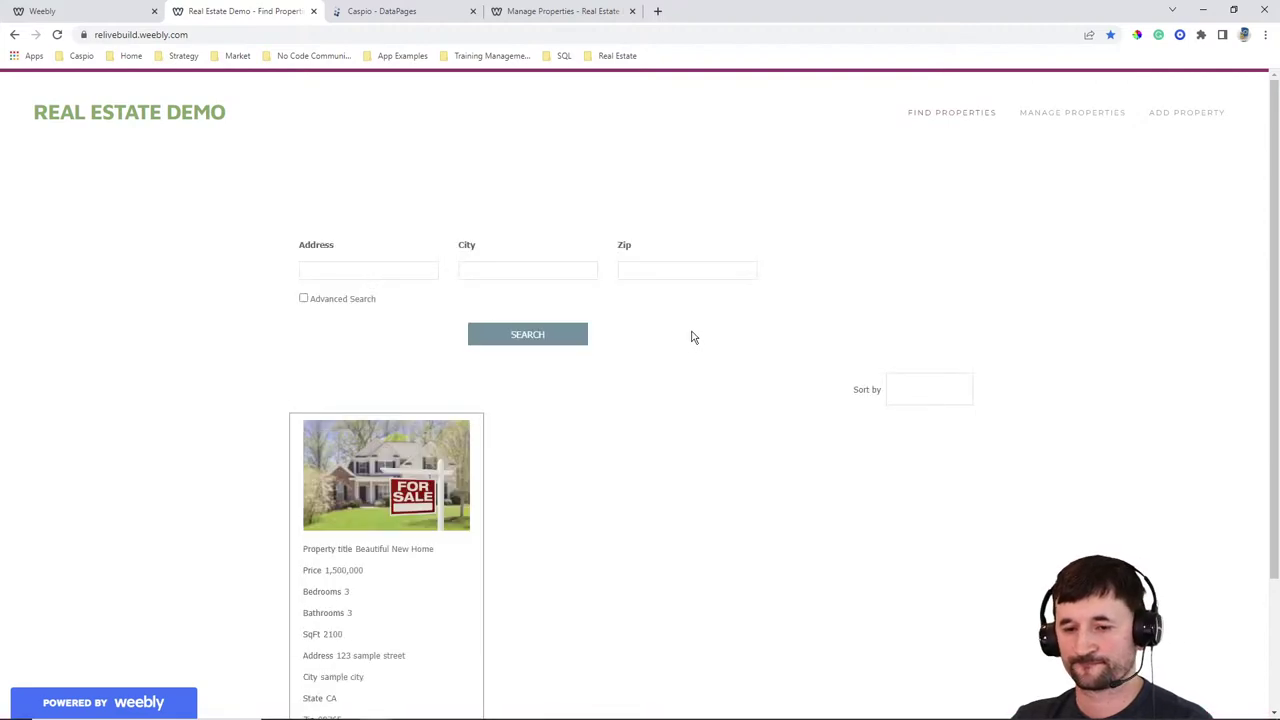
{"action": "scroll", "coordinate": [693, 333], "scroll_direction": "down", "scroll_amount": 2}
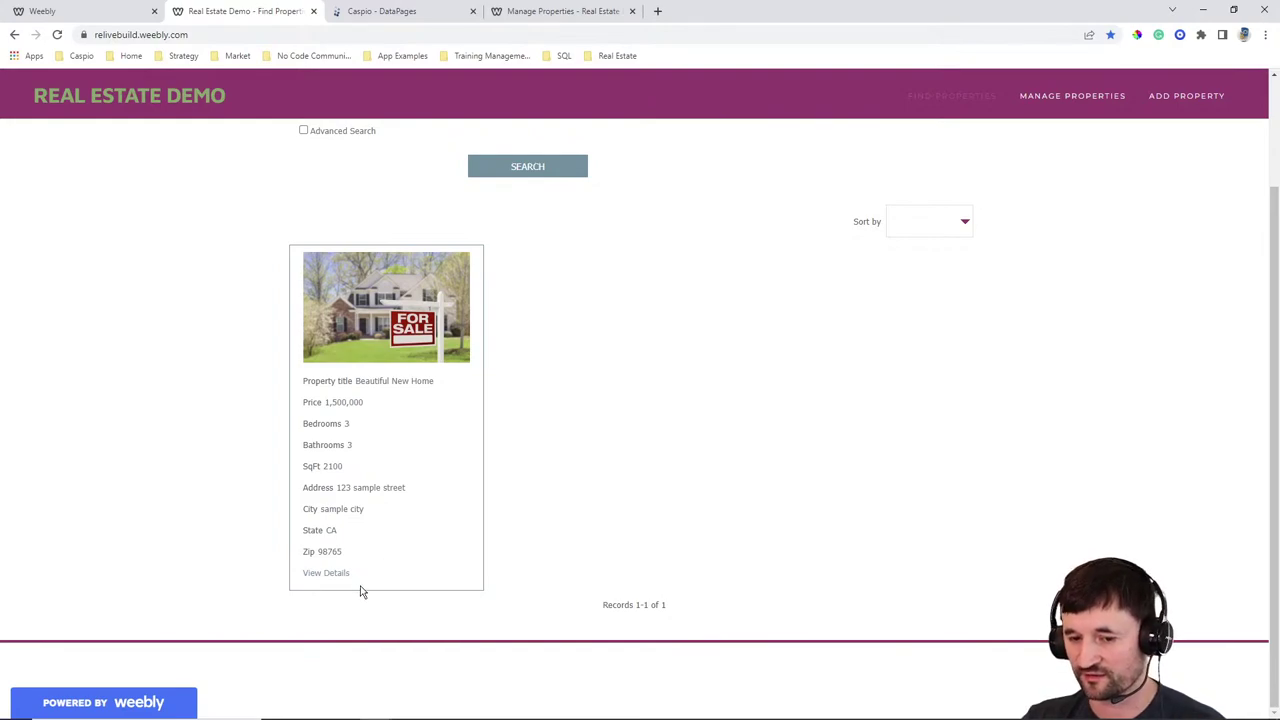
{"action": "left_click", "coordinate": [330, 575]}
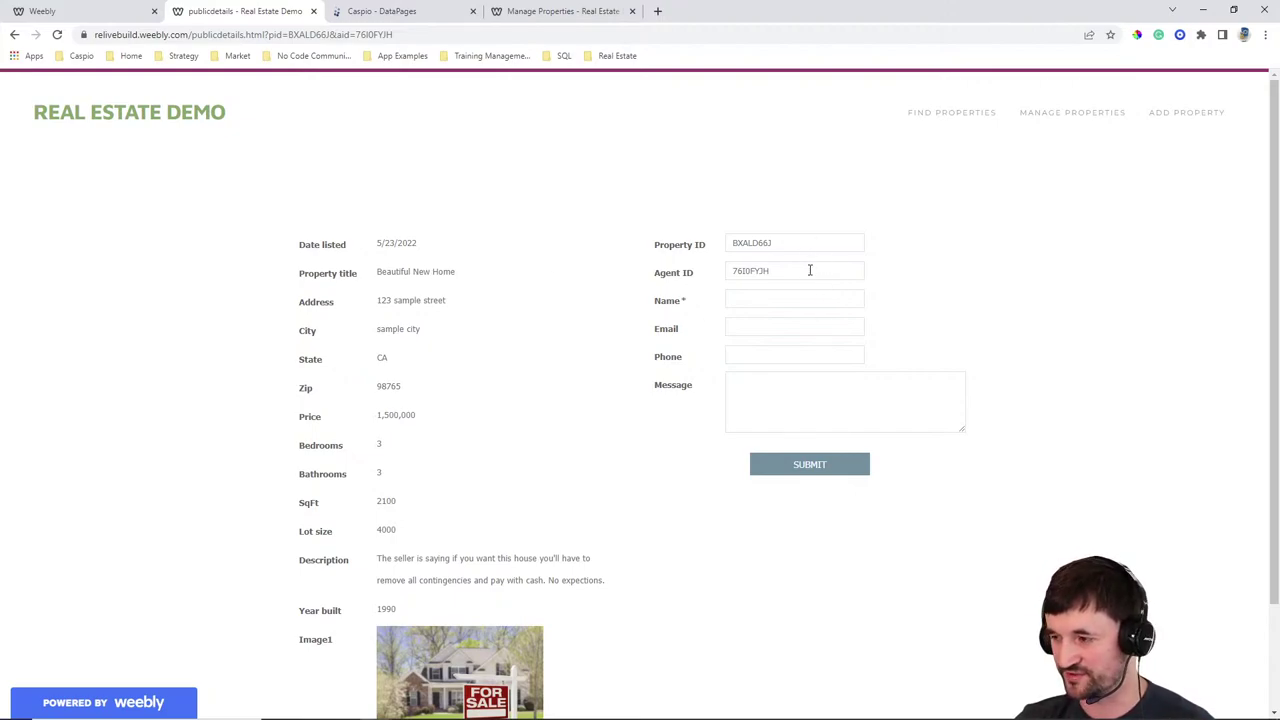
{"action": "left_click", "coordinate": [410, 12]}
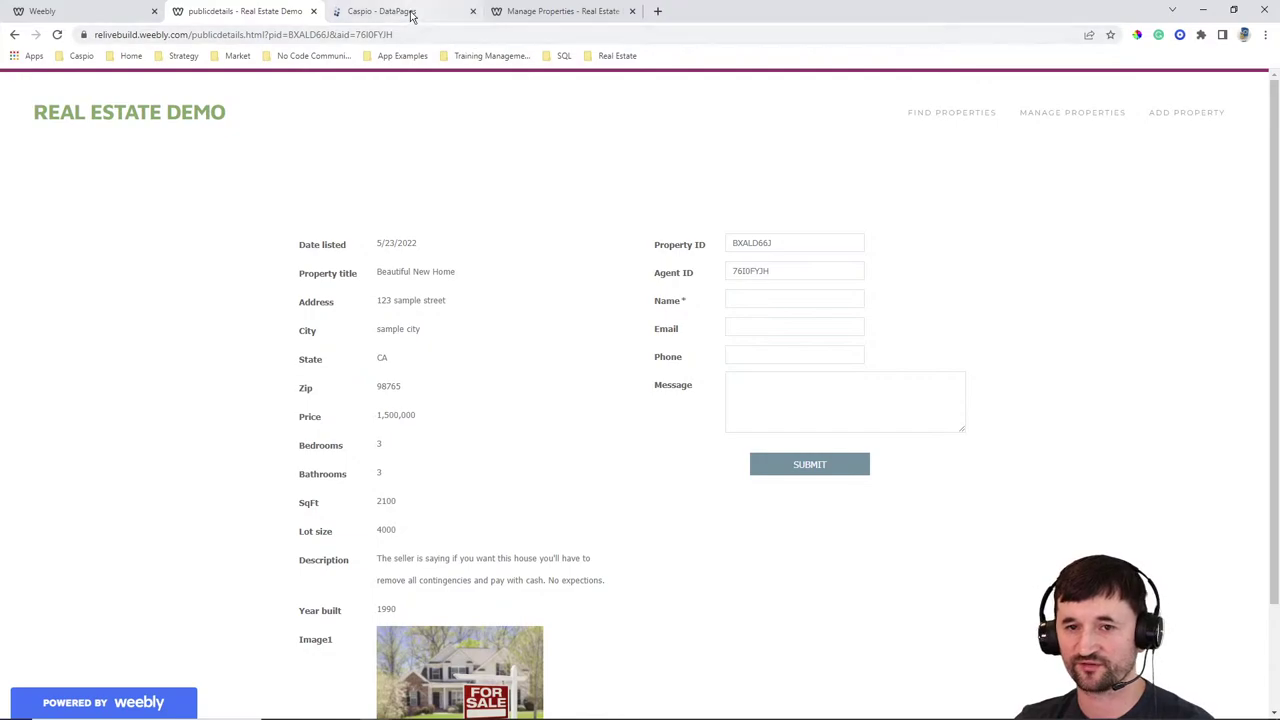
{"action": "left_click", "coordinate": [194, 273]}
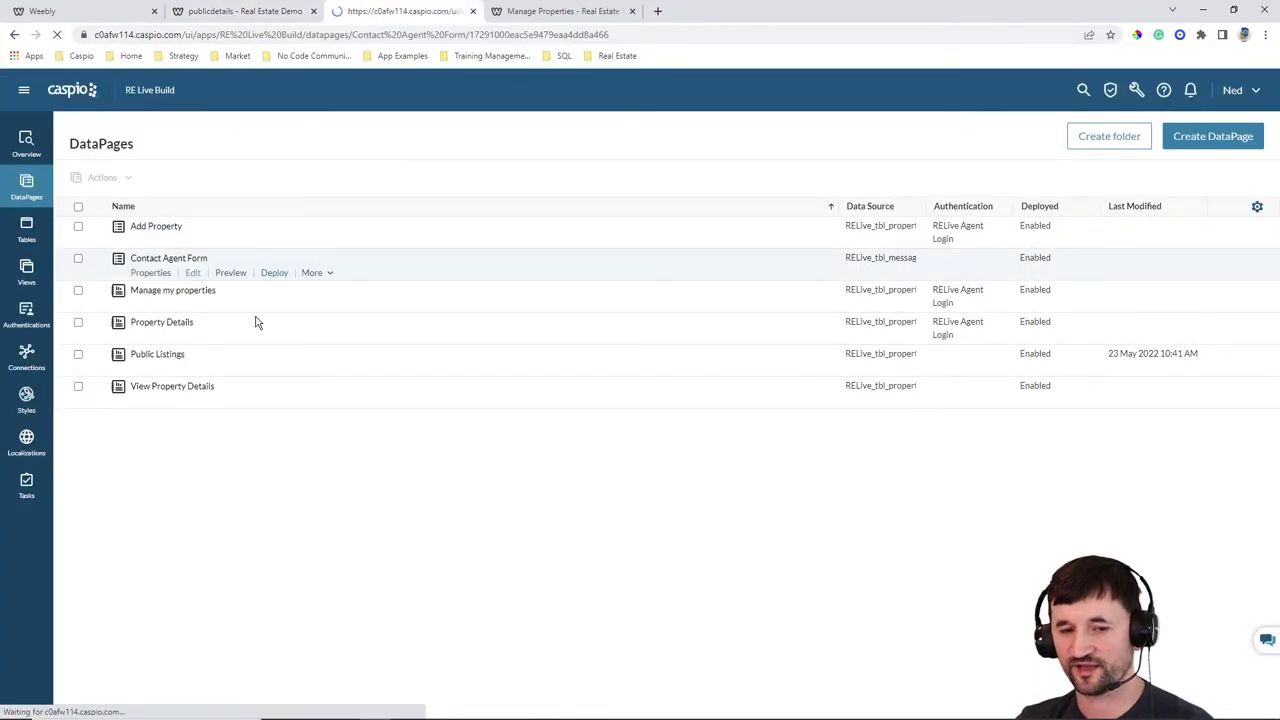
{"action": "left_click", "coordinate": [460, 500]}
{"action": "left_click", "coordinate": [457, 498]}
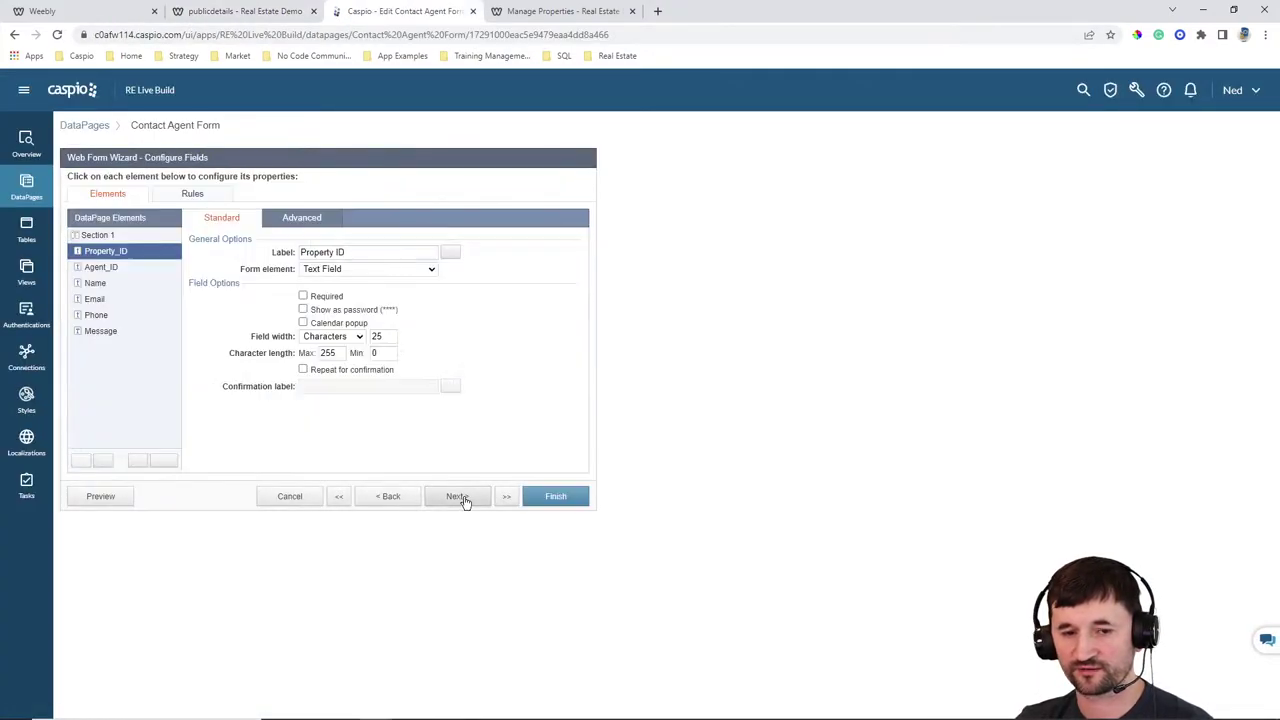
{"action": "left_click", "coordinate": [375, 270]}
{"action": "left_click", "coordinate": [355, 359]}
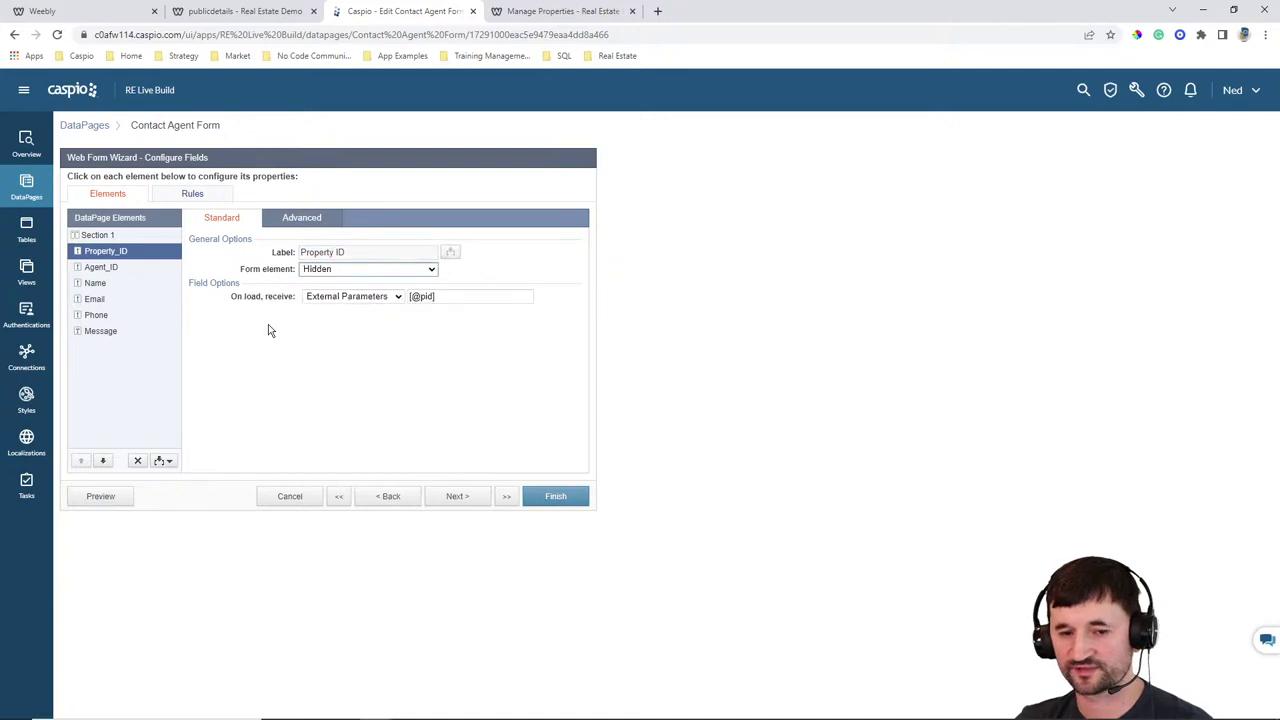
{"action": "left_click", "coordinate": [130, 268]}
{"action": "left_click", "coordinate": [370, 269]}
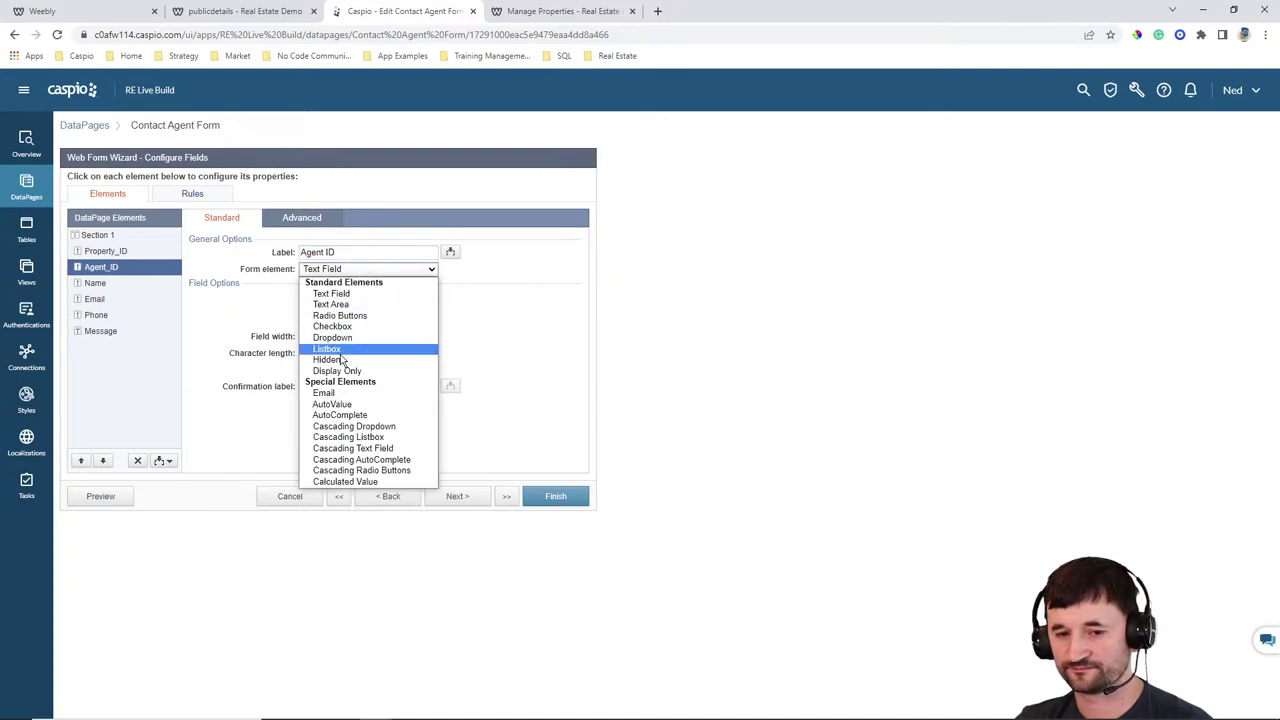
{"action": "left_click", "coordinate": [358, 359]}
{"action": "left_click", "coordinate": [555, 497]}
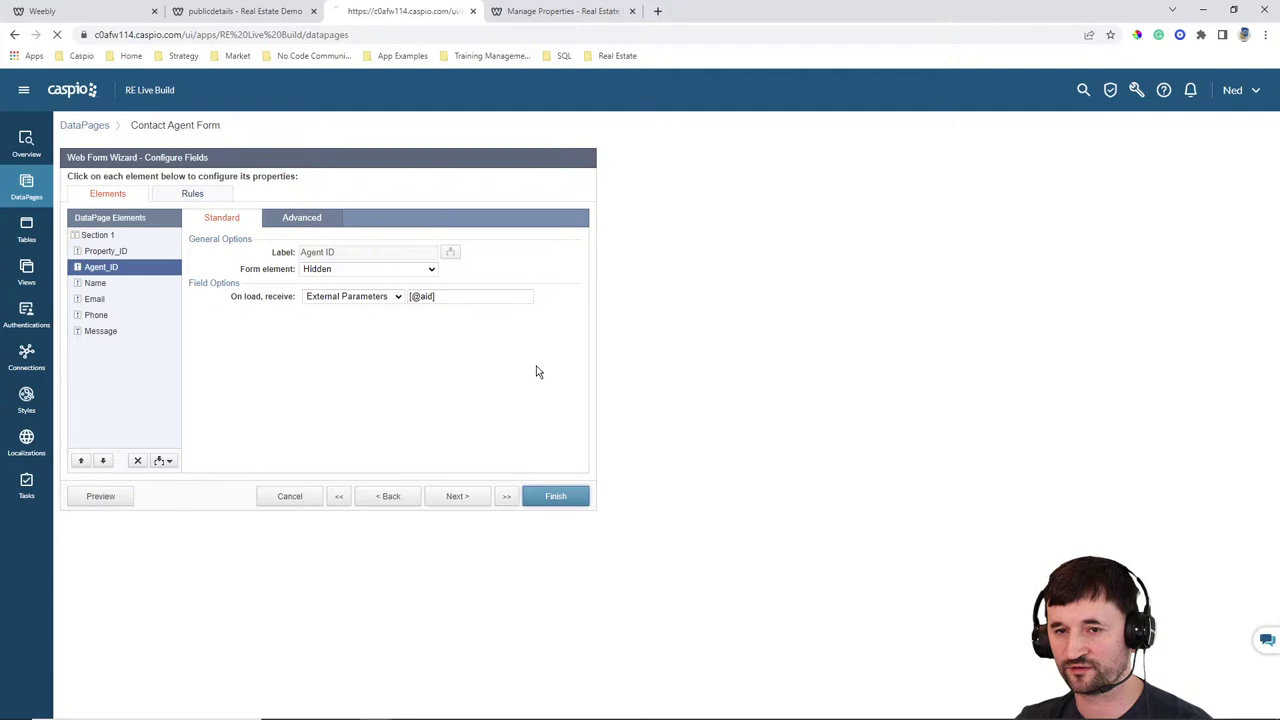
{"action": "left_click", "coordinate": [560, 11]}
{"action": "left_click", "coordinate": [274, 17]}
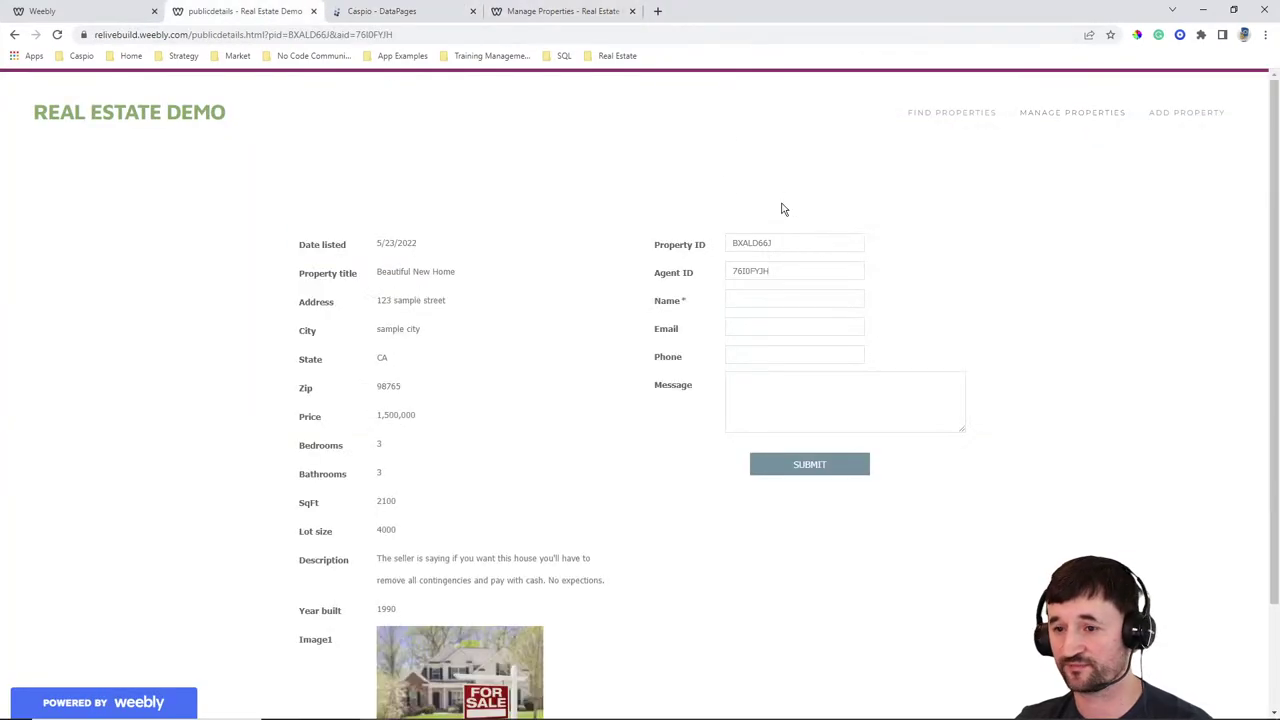
Reload the details page and enter the inquirer's name, e-mail address and phone number
{"action": "left_click", "coordinate": [57, 34]}
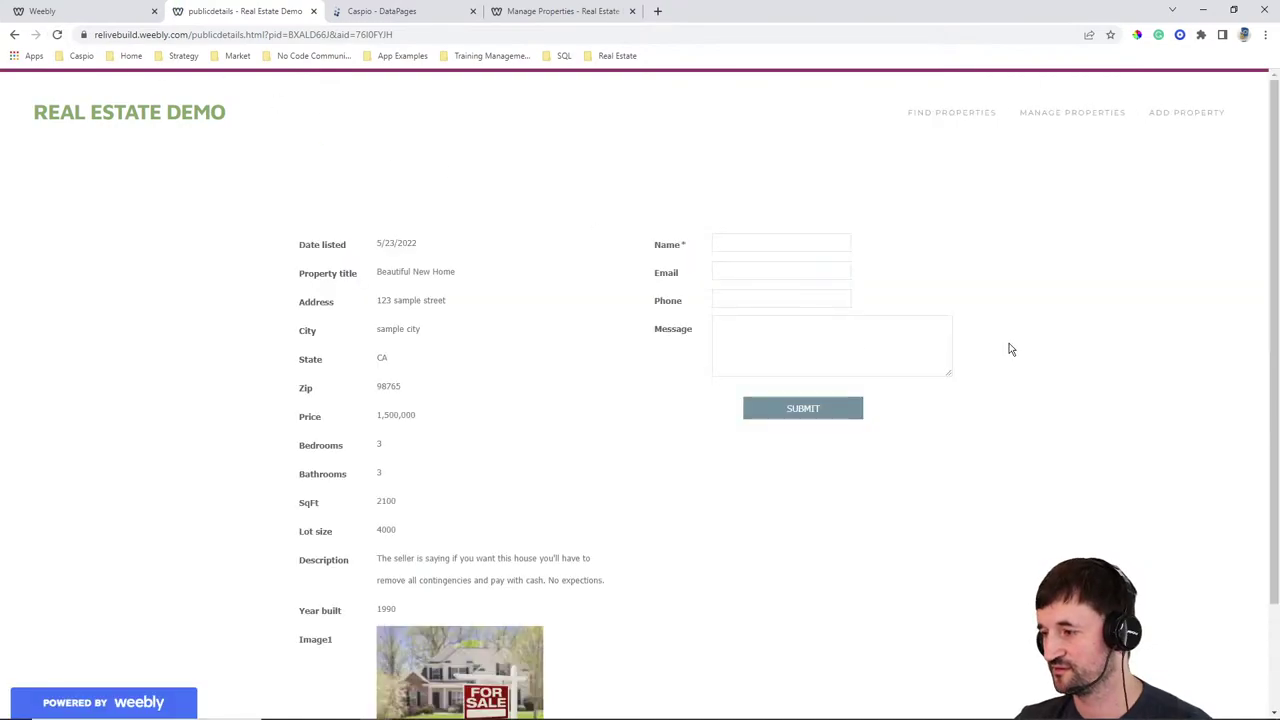
{"action": "left_click", "coordinate": [716, 243]}
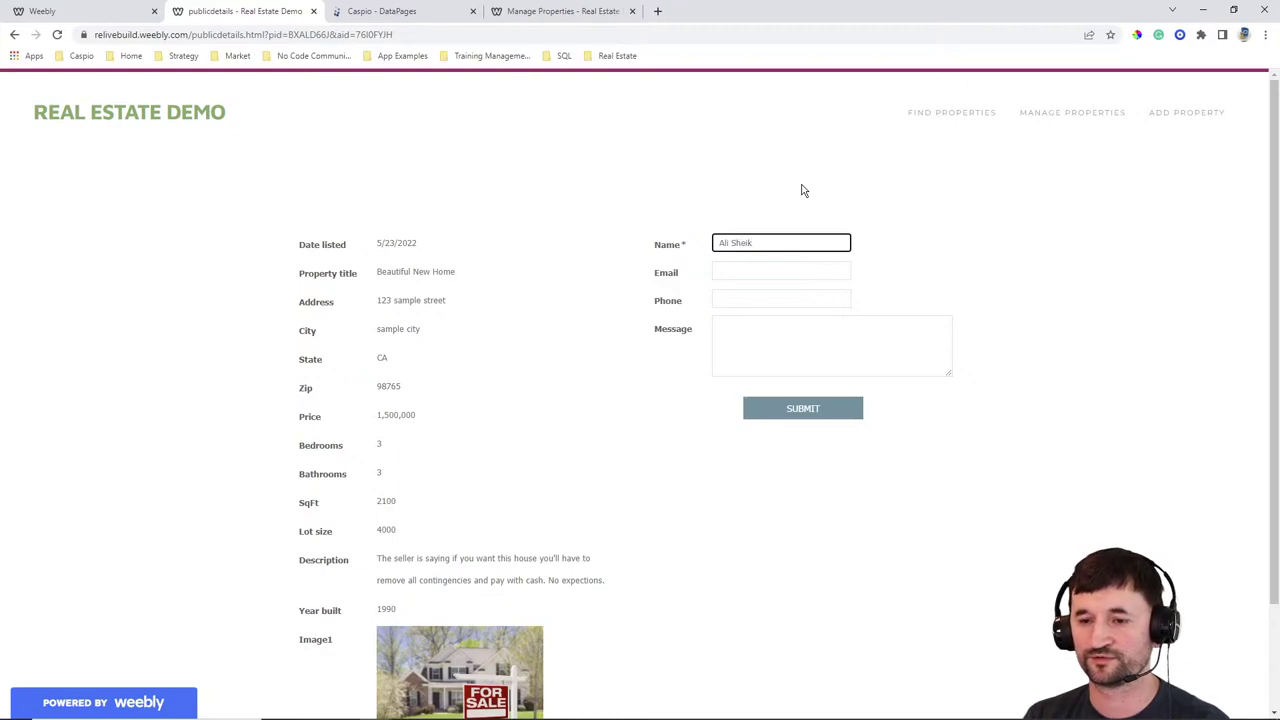
{"action": "key", "text": "Tab"}
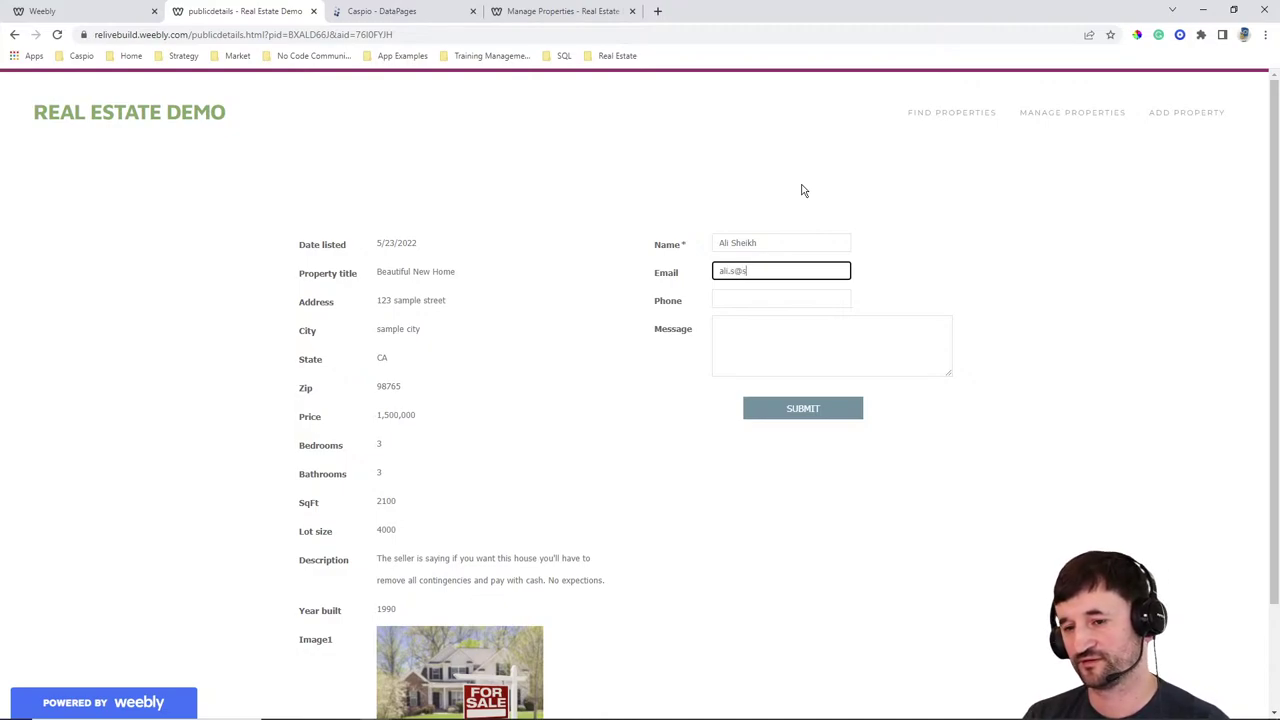
{"action": "type", "text": "ali.s@sample.com"}
{"action": "key", "text": "Tab"}
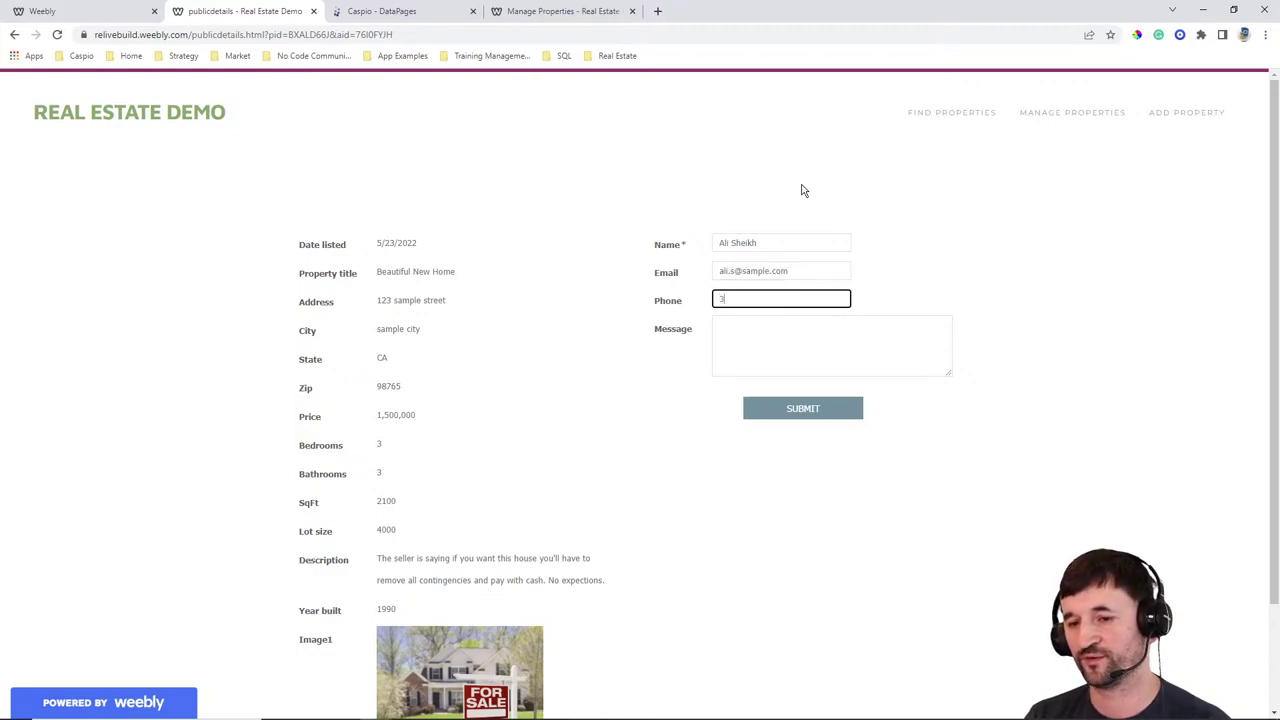
{"action": "type", "text": "333.333.3333"}
{"action": "key", "text": "Tab"}
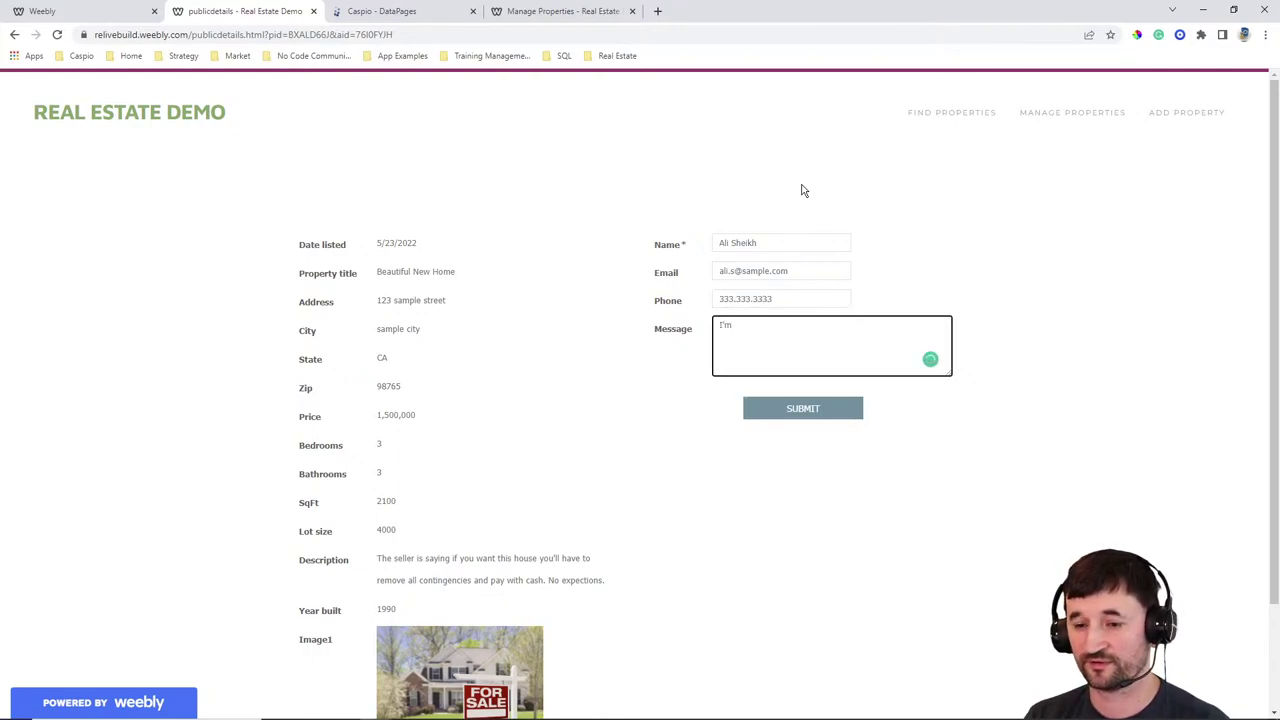
Write the message about 3% down, fix the spelling to 'contingencies', and submit the inquiry
{"action": "type", "text": "intere"}
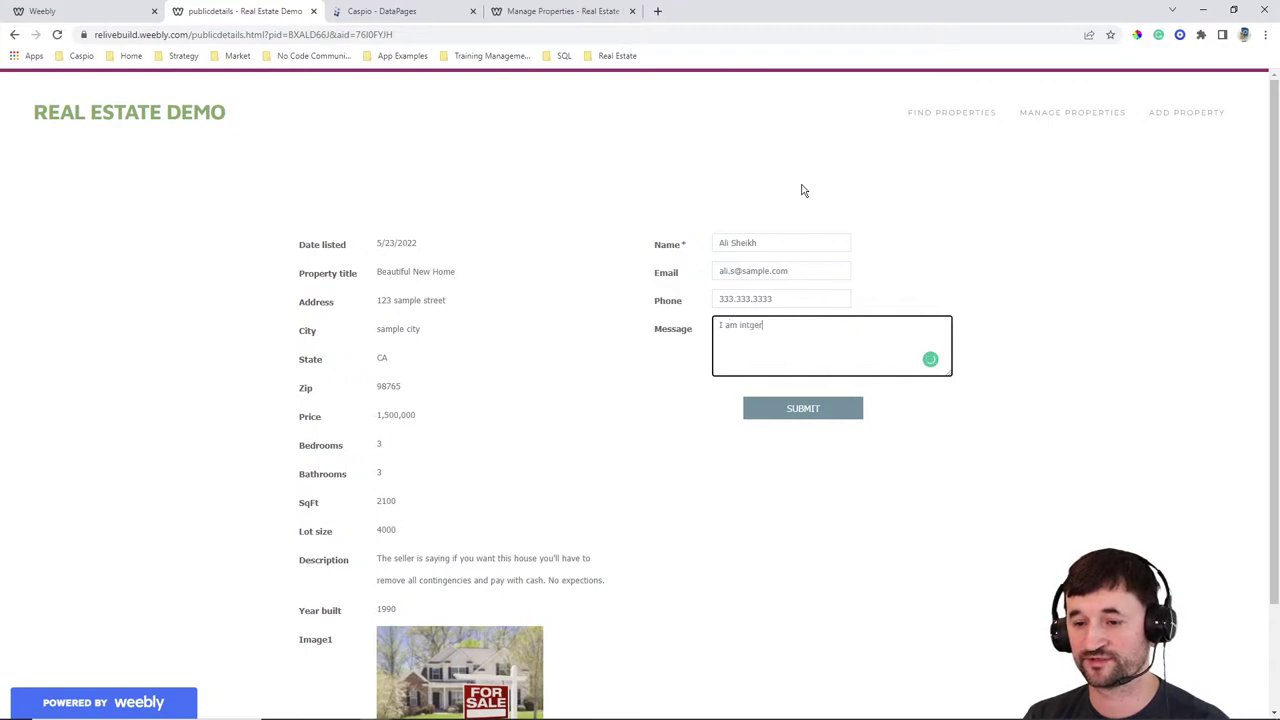
{"action": "type", "text": "erested in th"}
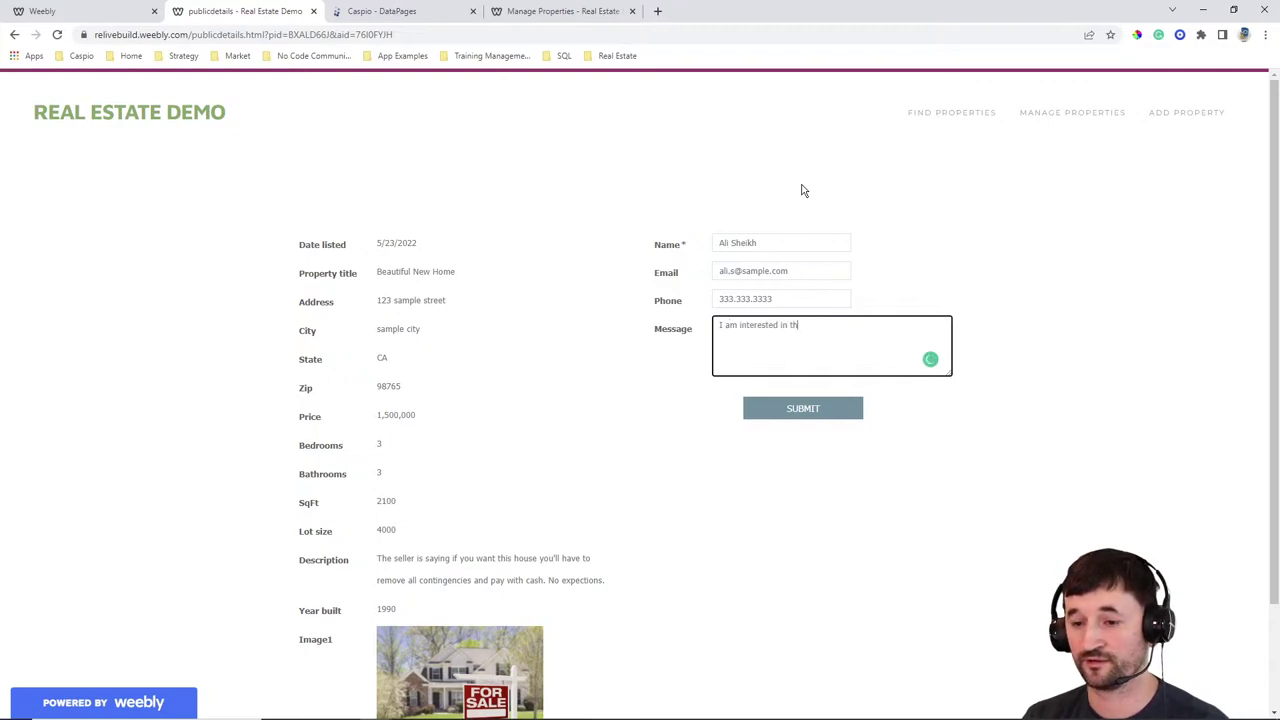
{"action": "type", "text": "is property."}
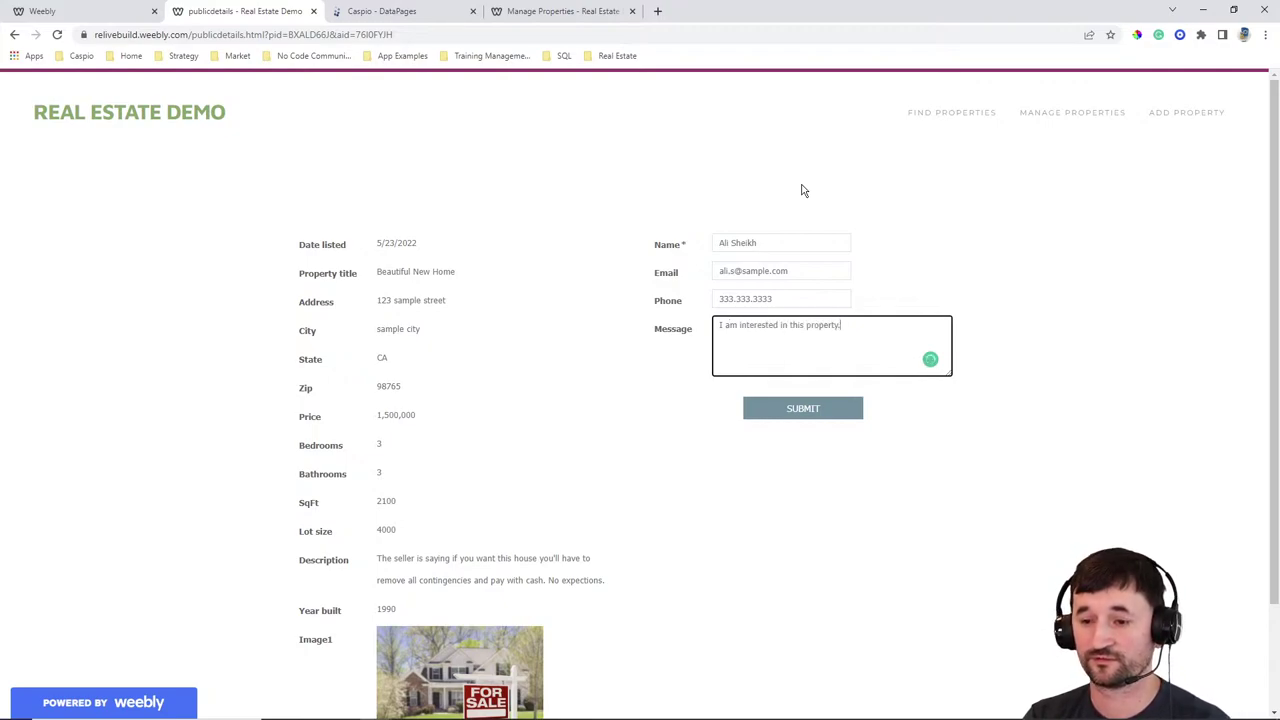
{"action": "type", "text": " However, I can only do"}
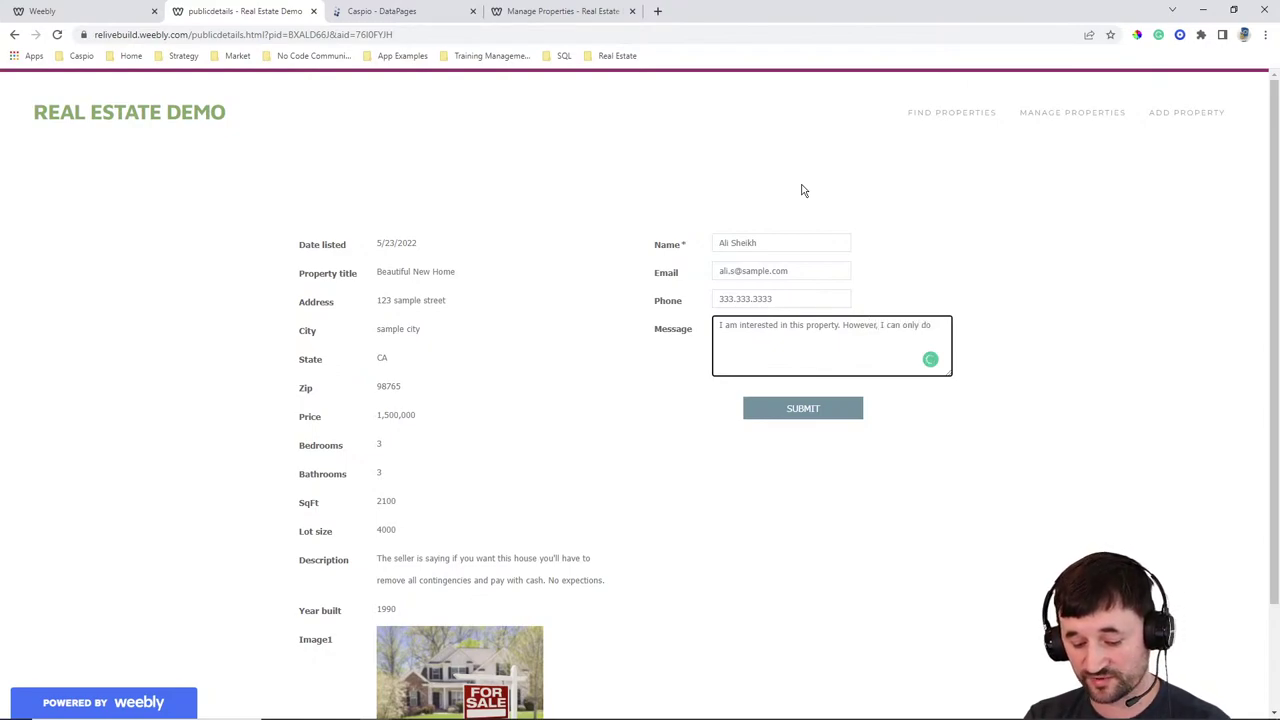
{"action": "type", "text": " 3% down "}
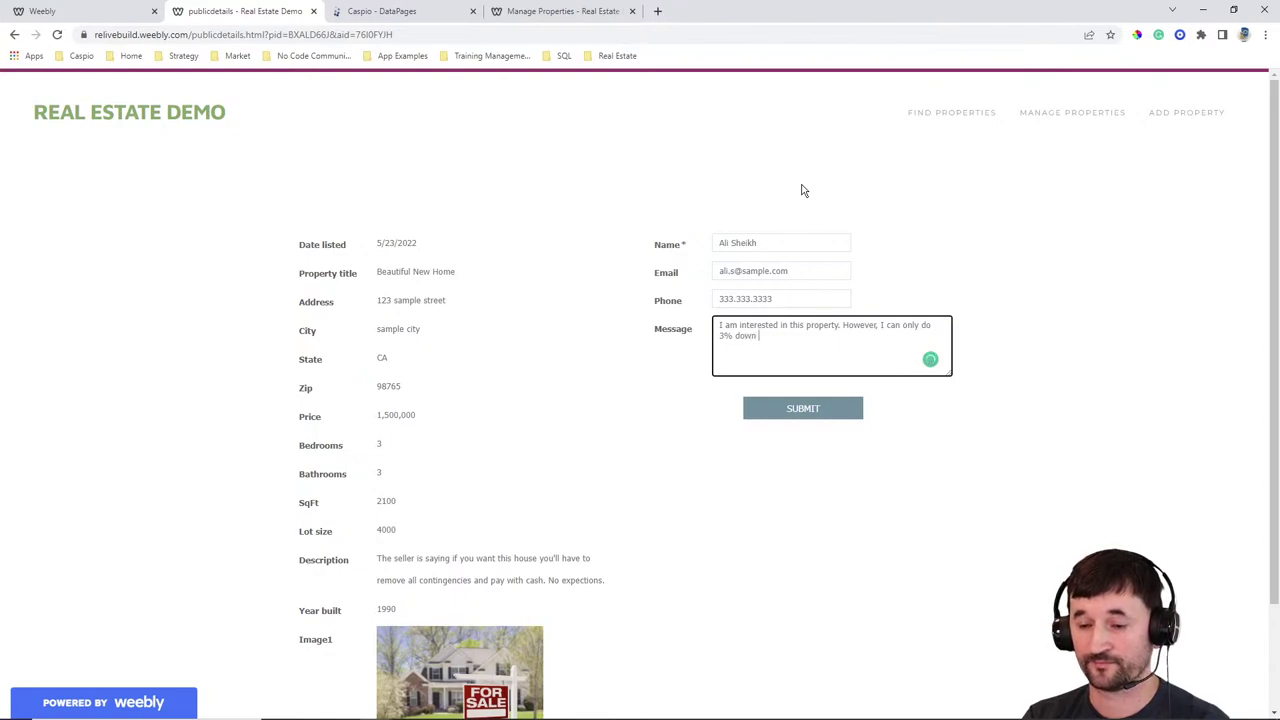
{"action": "type", "text": "and with"}
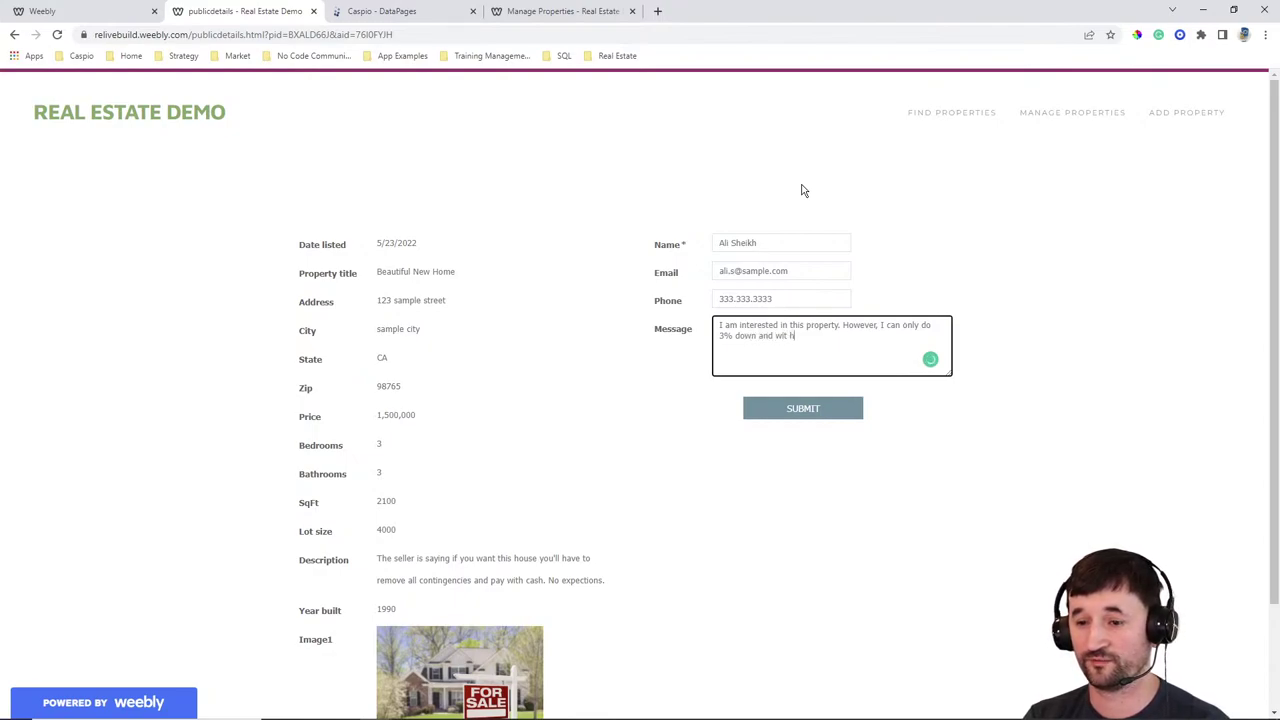
{"action": "type", "text": " 1 or 2 contigenices."}
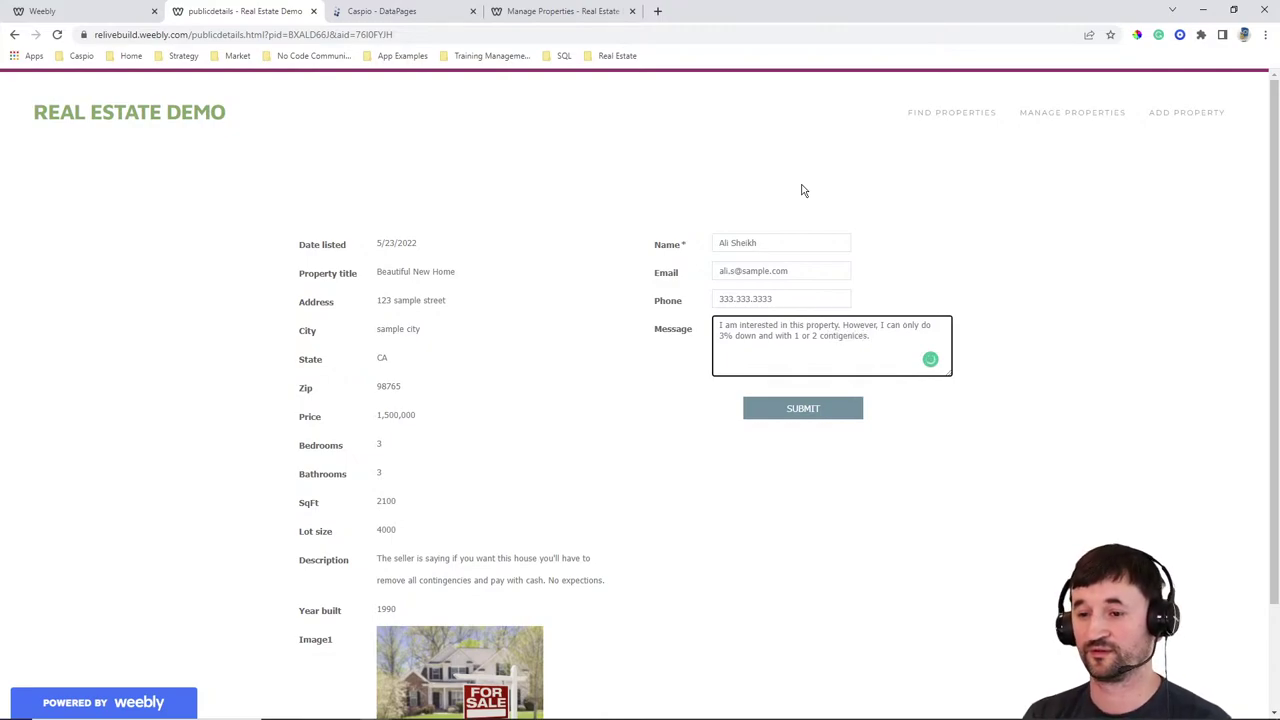
{"action": "type", "text": " What are my ch"}
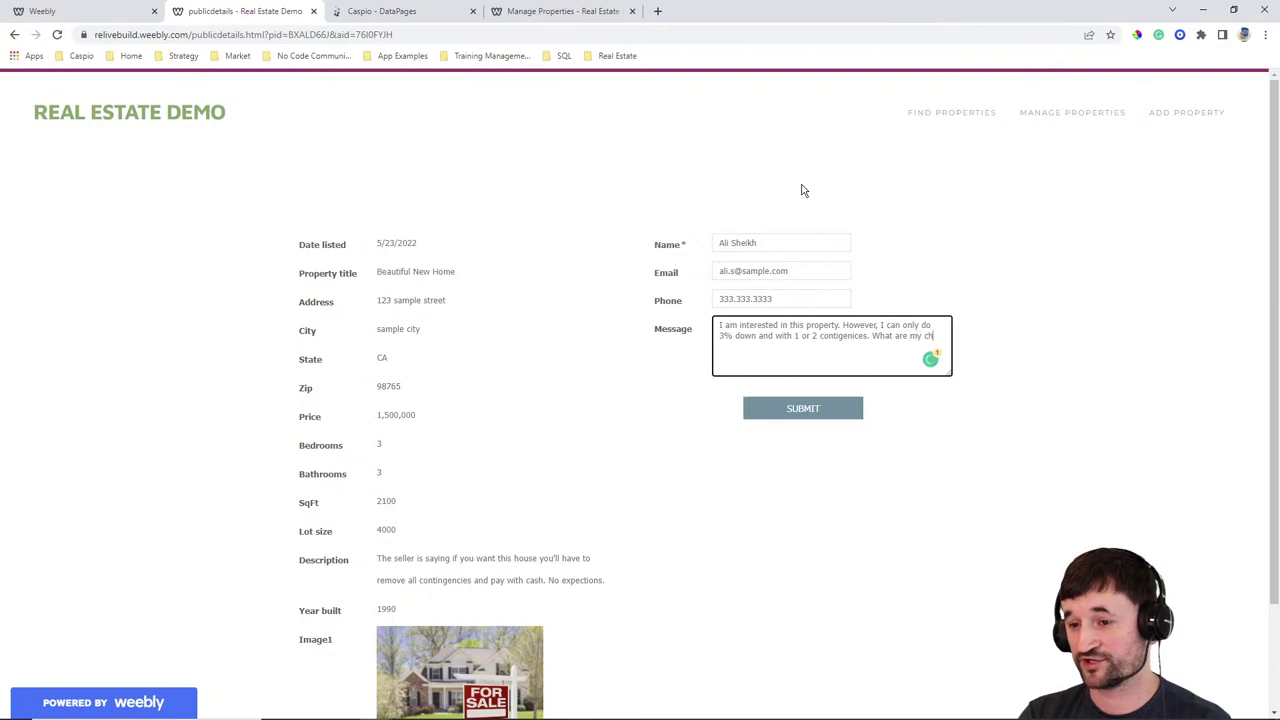
{"action": "type", "text": "ances? Probably slim :)"}
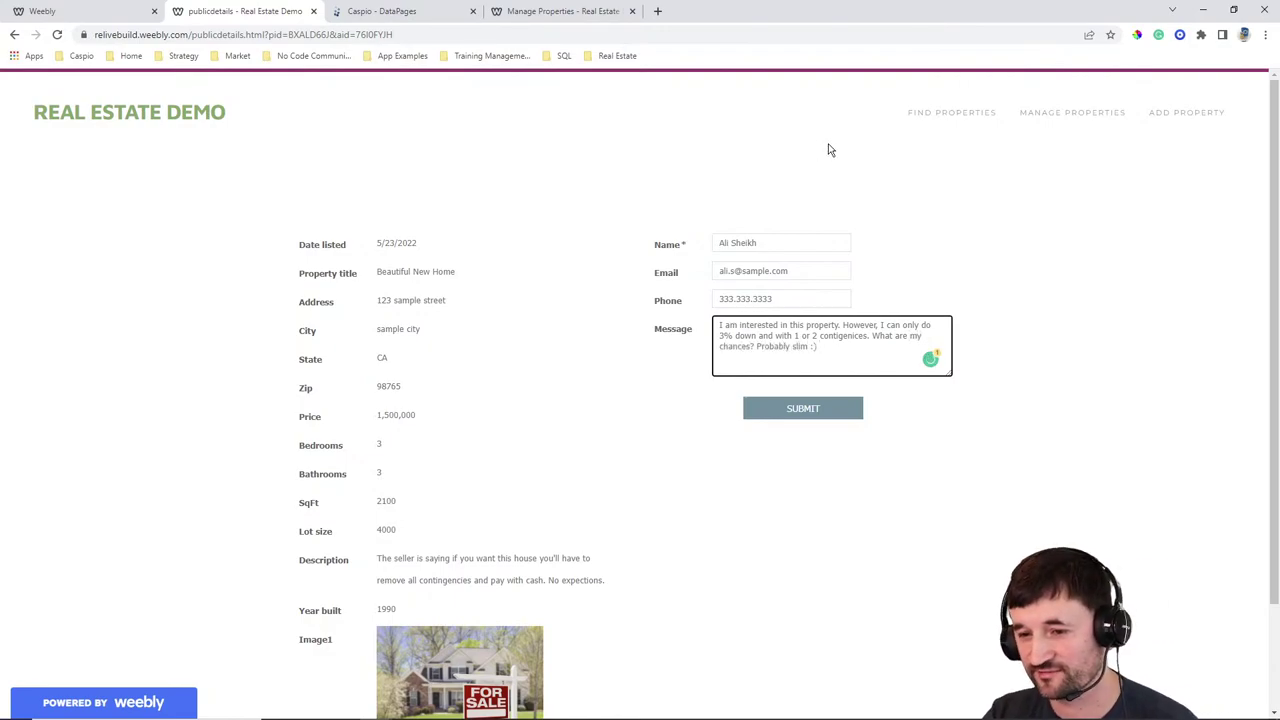
{"action": "mouse_move", "coordinate": [848, 336]}
{"action": "left_click", "coordinate": [856, 360]}
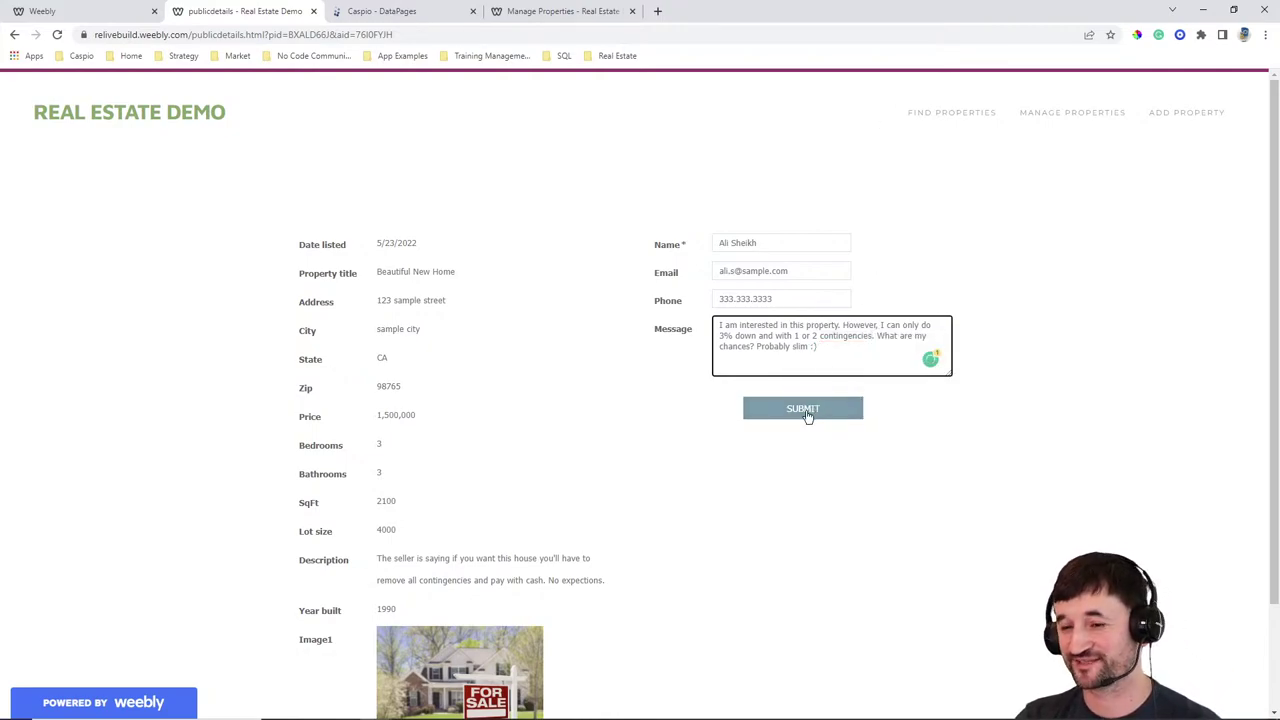
{"action": "left_click", "coordinate": [806, 411]}
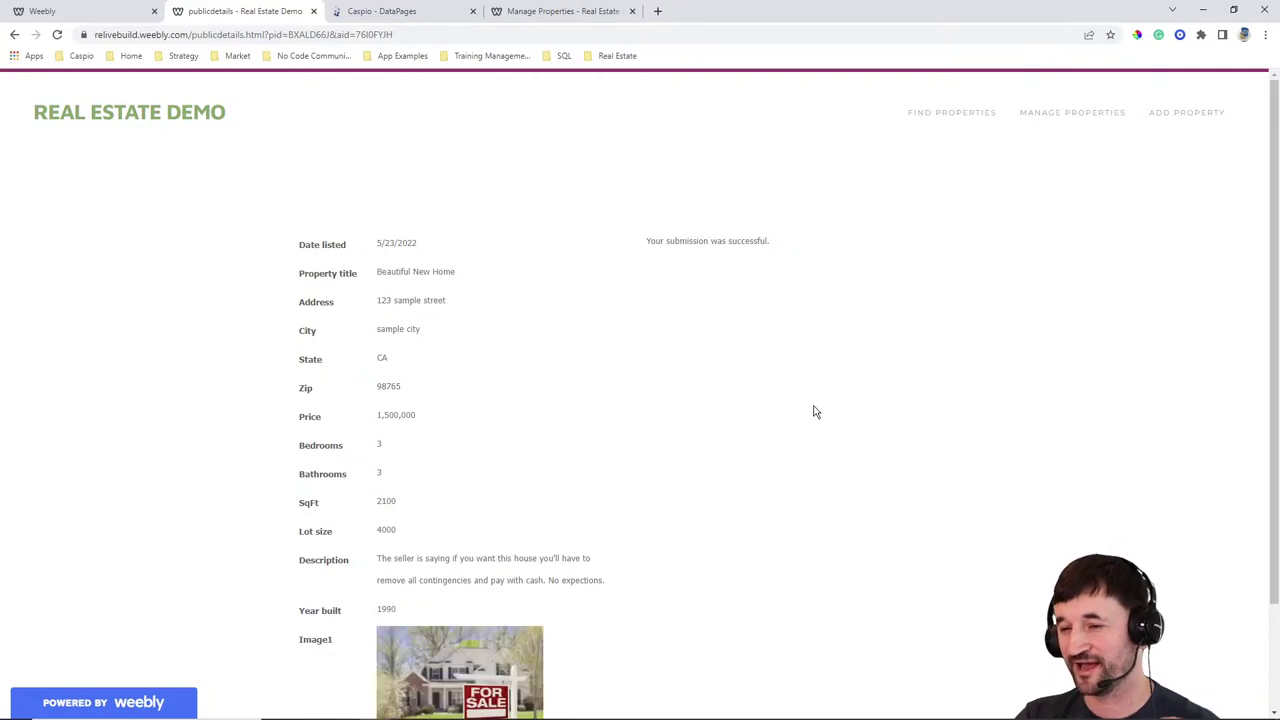
{"action": "left_click", "coordinate": [1060, 113]}
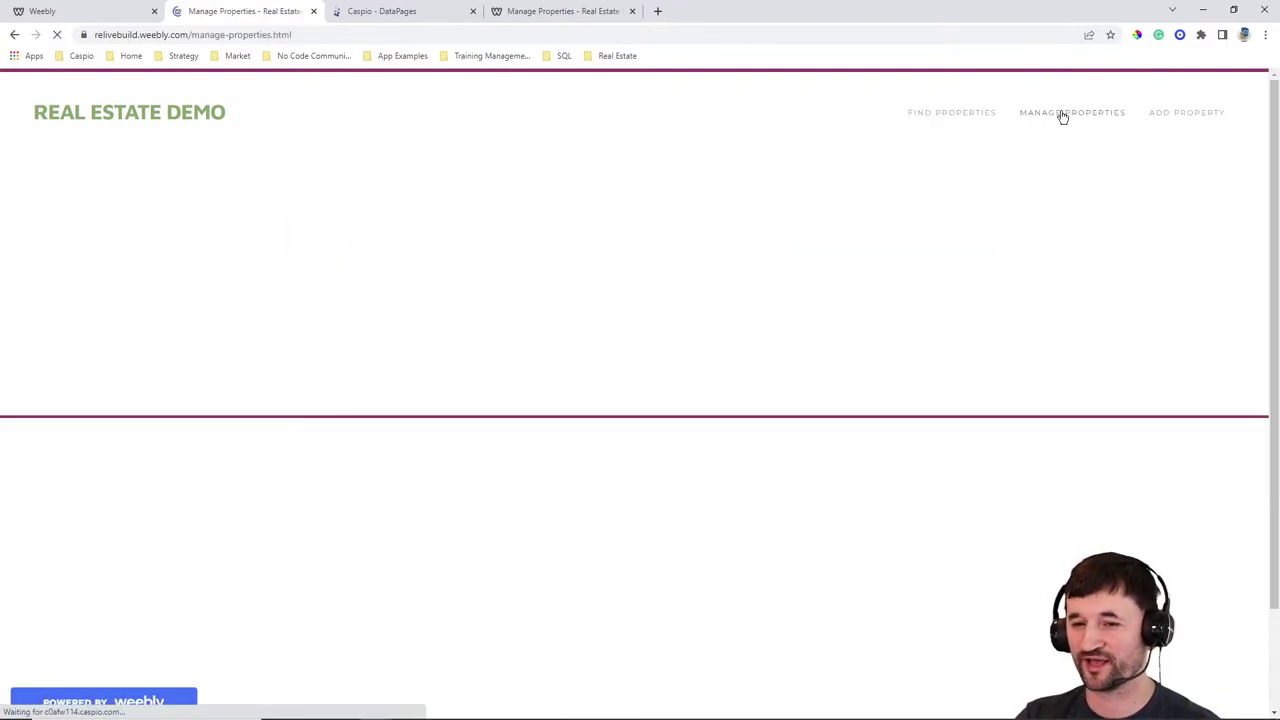
Open the Beautiful New Home listing's editable details page, then go back to Caspio's DataPages list
{"action": "left_click", "coordinate": [885, 274]}
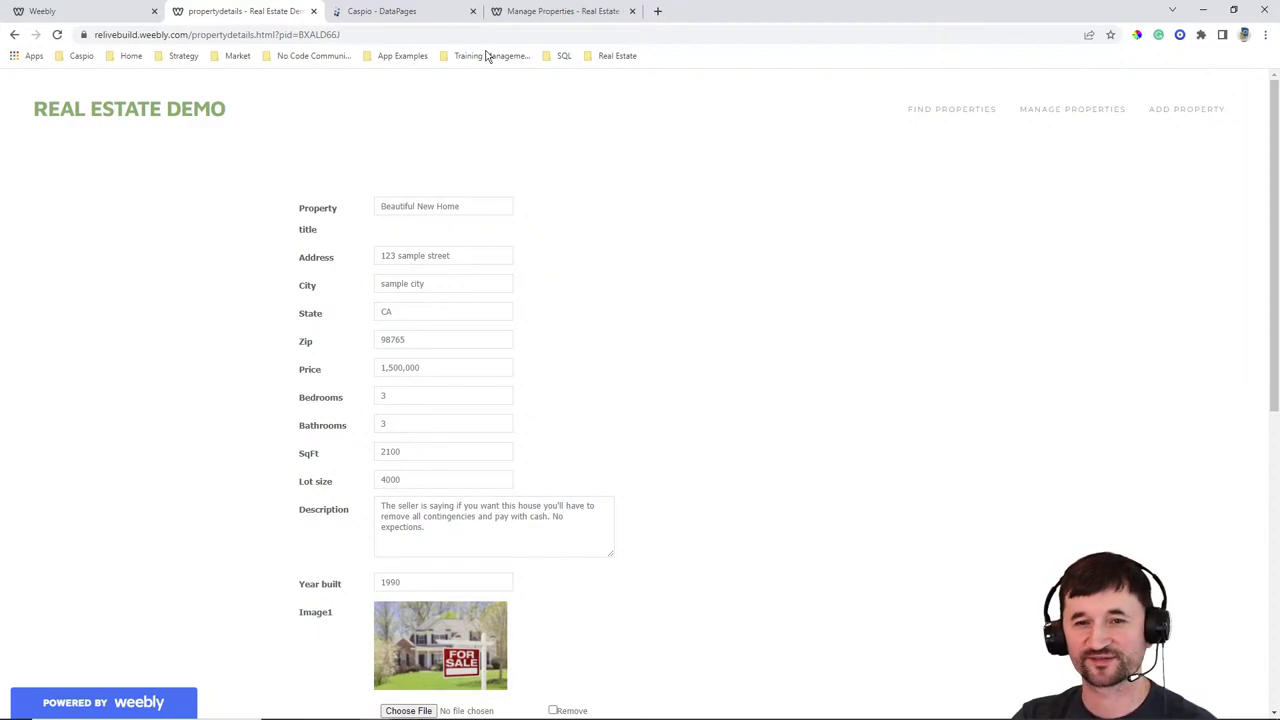
{"action": "left_click", "coordinate": [406, 15]}
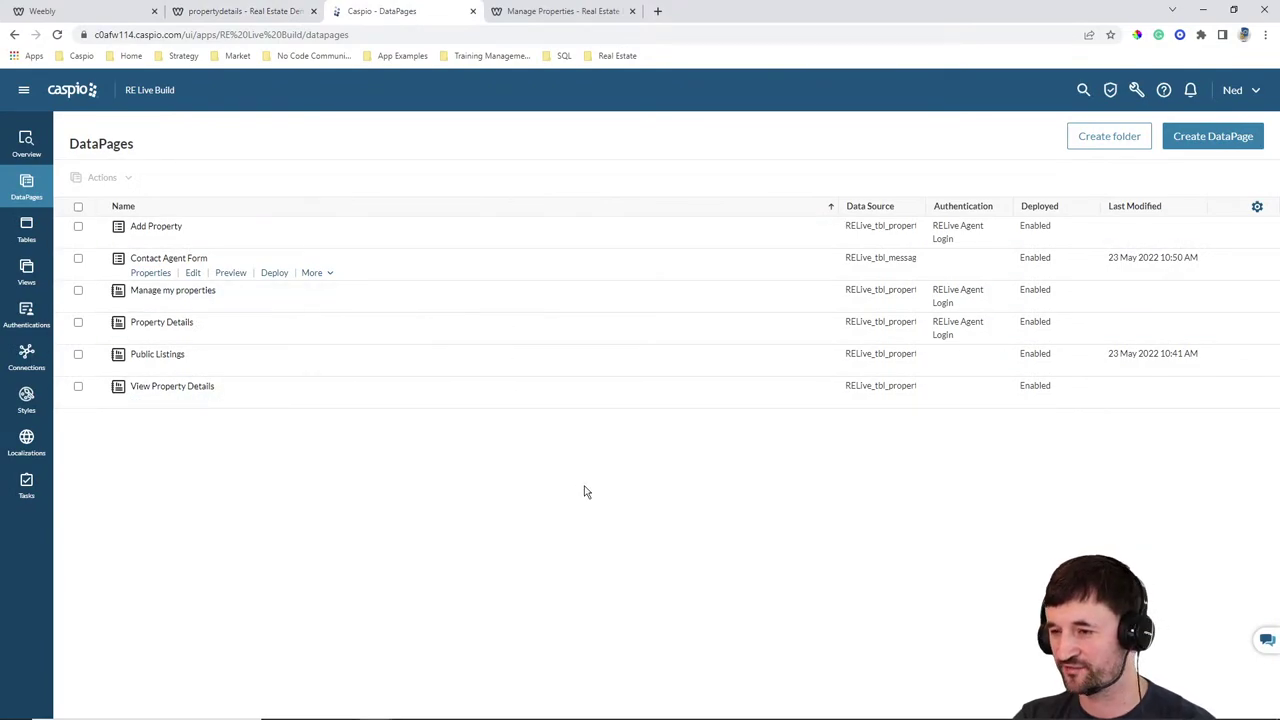
Create a new List report DataPage and advance to data source selection
{"action": "left_click", "coordinate": [1201, 136]}
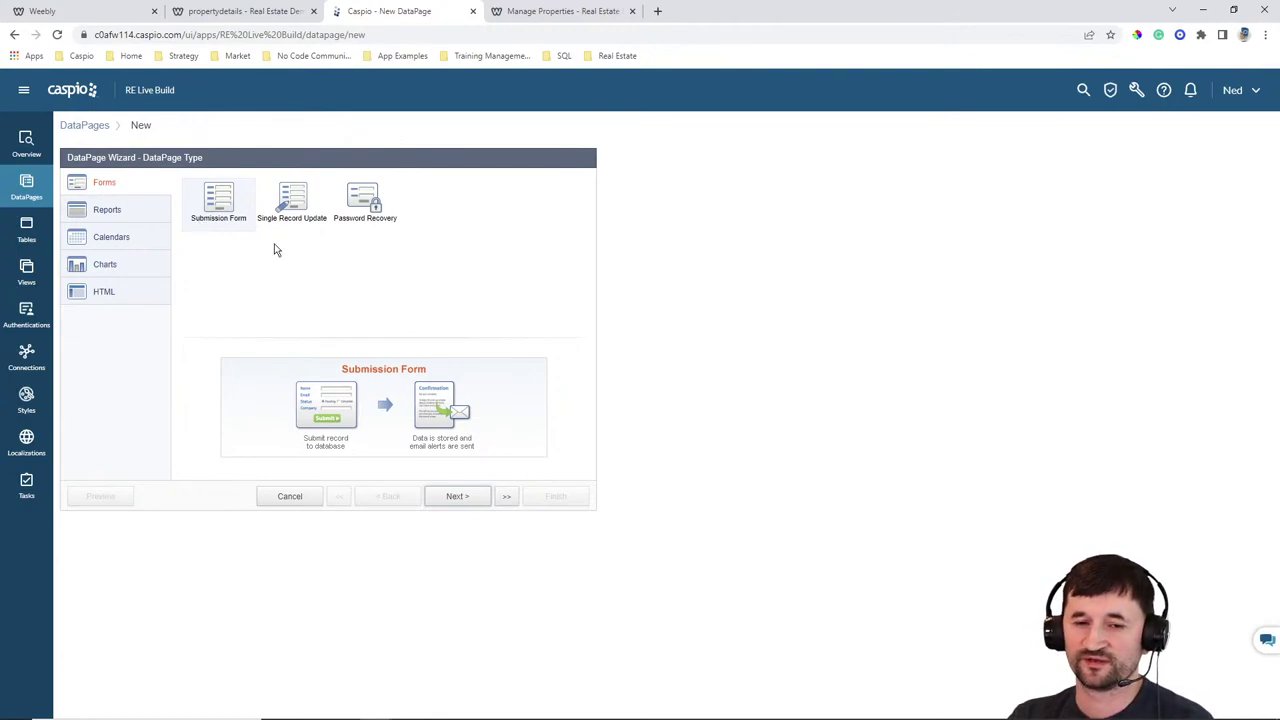
{"action": "left_click", "coordinate": [144, 220]}
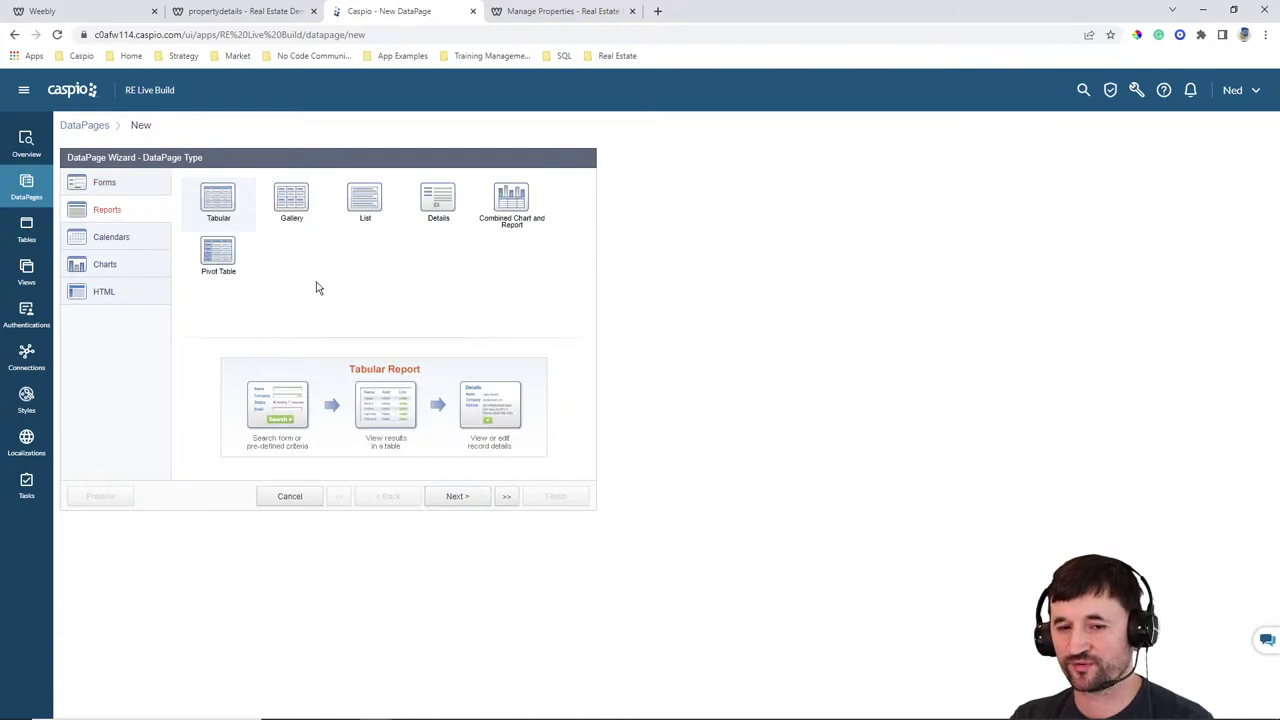
{"action": "left_click", "coordinate": [356, 204]}
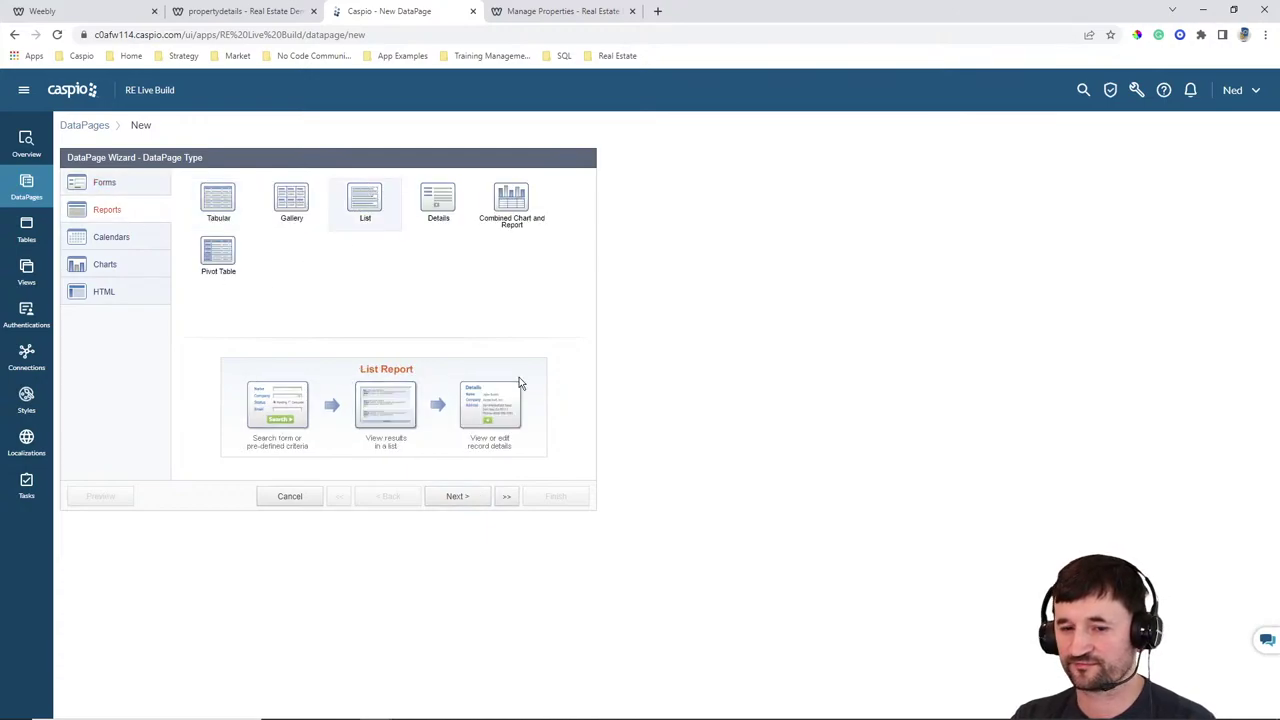
{"action": "left_click", "coordinate": [466, 496]}
Use RELive_tbl_messages as the data source and name the DataPage 'View Messages'
{"action": "left_click", "coordinate": [165, 219]}
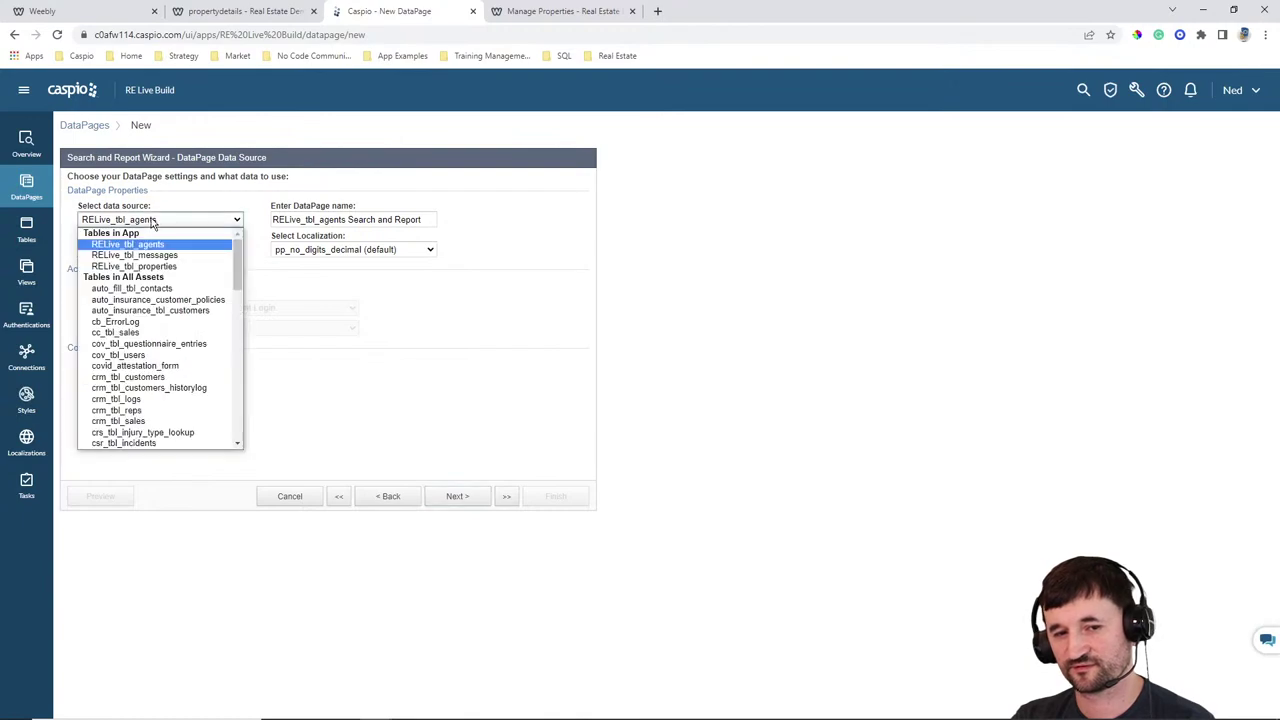
{"action": "left_click", "coordinate": [150, 256]}
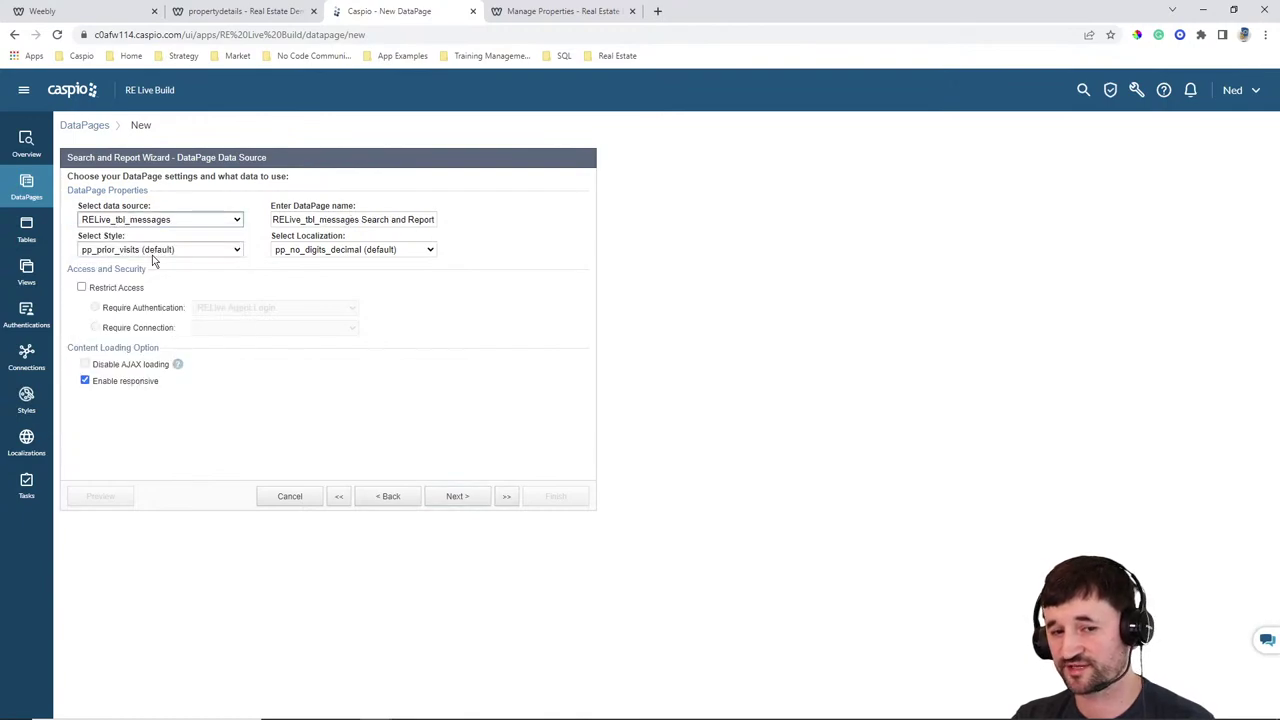
{"action": "triple_click", "coordinate": [423, 219]}
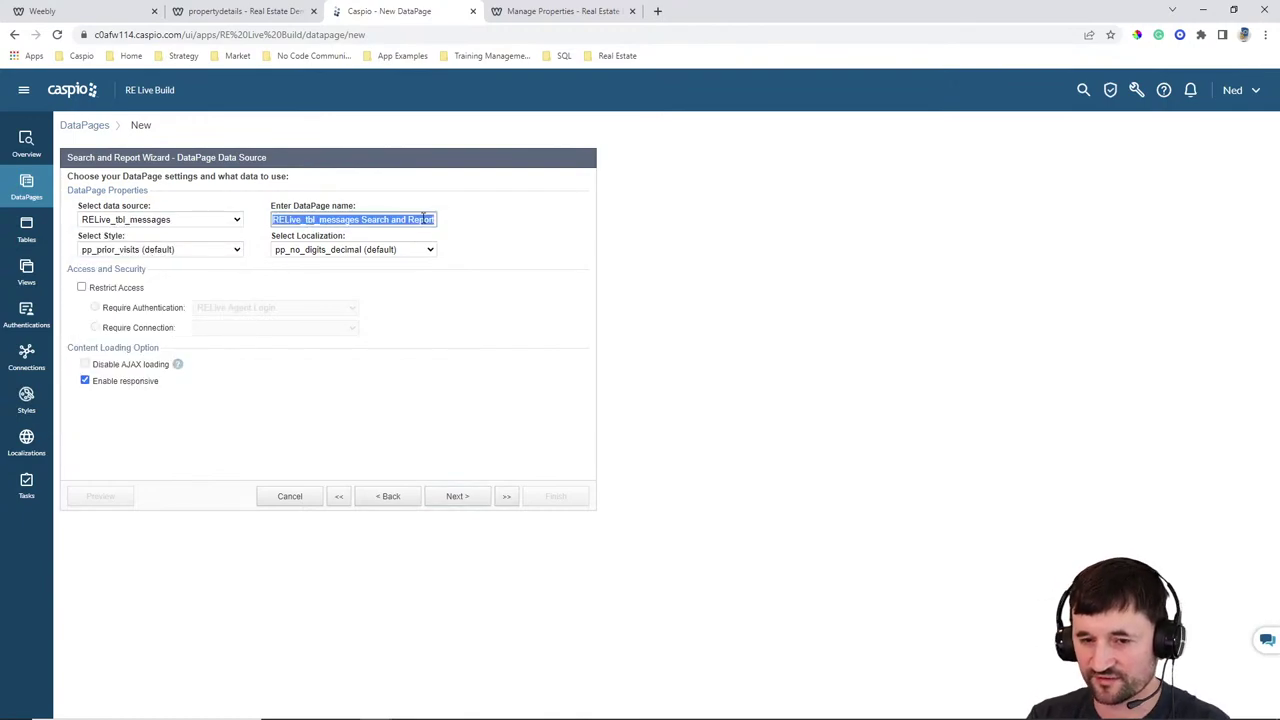
{"action": "type", "text": "View Messages"}
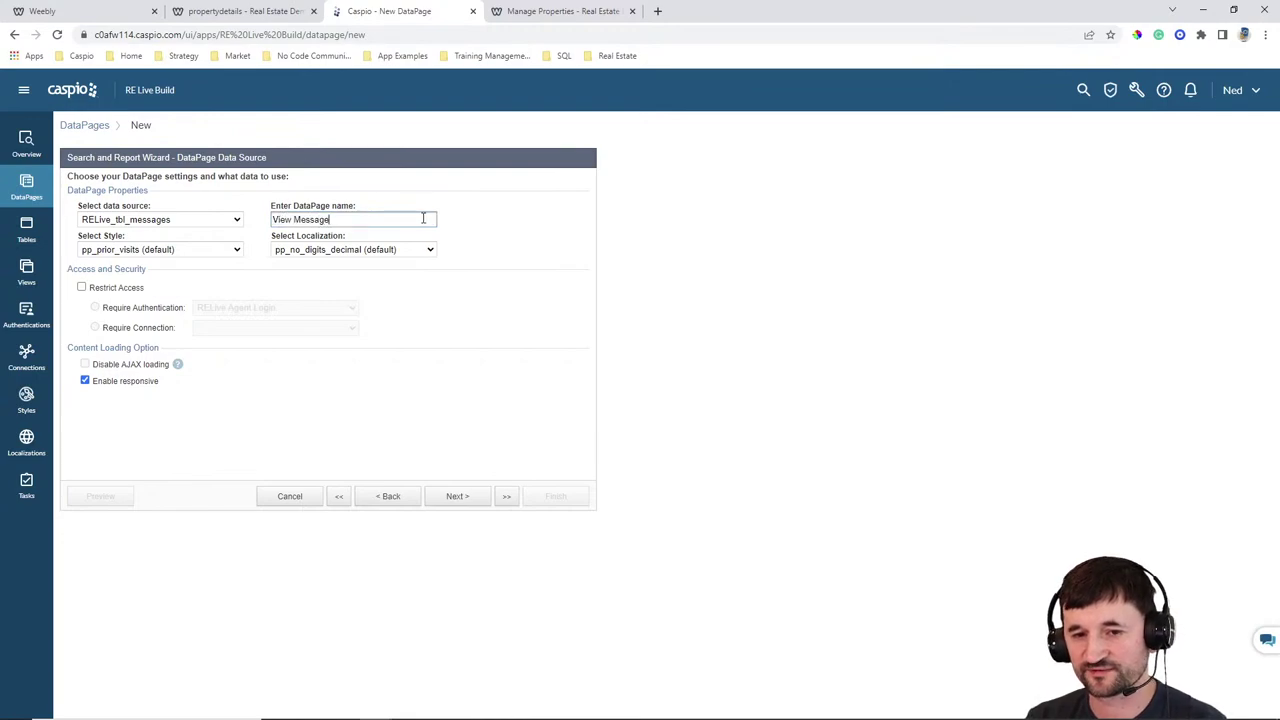
Choose the Gray style and English localization, and restrict access to RELive Agent Login
{"action": "left_click", "coordinate": [160, 249]}
{"action": "scroll", "coordinate": [150, 320], "scroll_direction": "up", "scroll_amount": 5}
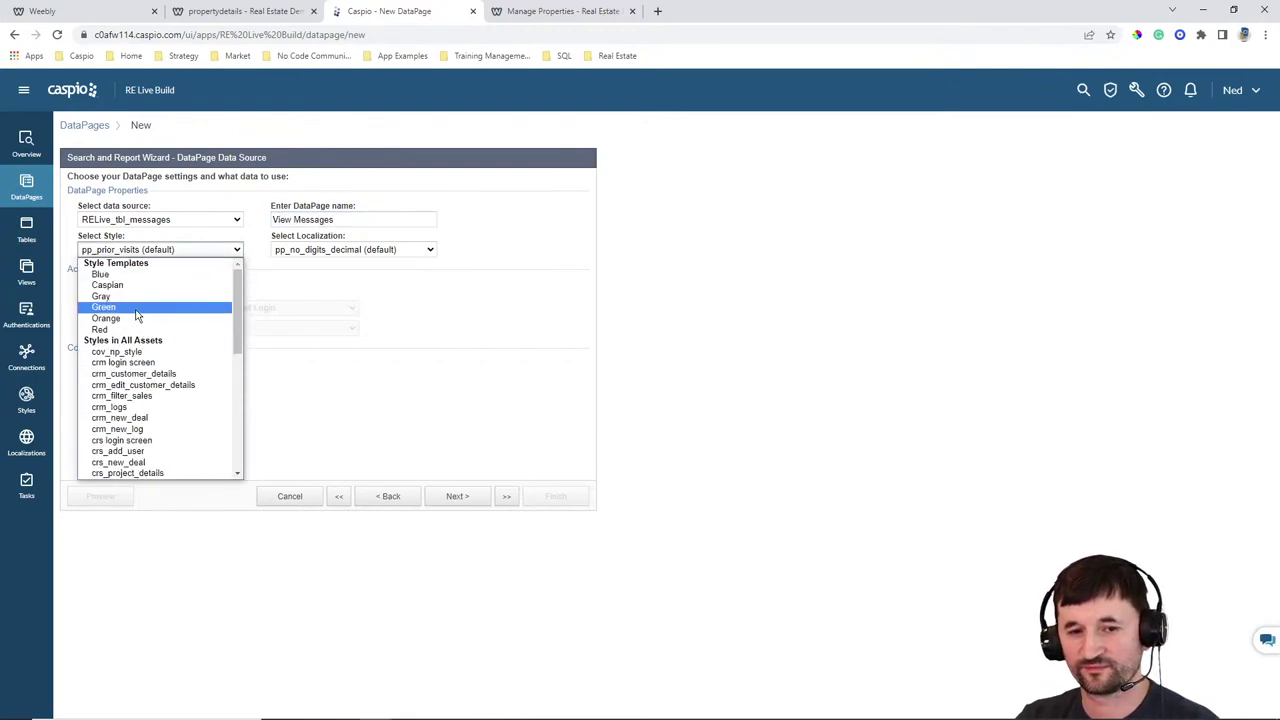
{"action": "left_click", "coordinate": [150, 297]}
{"action": "left_click", "coordinate": [353, 249]}
{"action": "scroll", "coordinate": [337, 334], "scroll_direction": "up", "scroll_amount": 3}
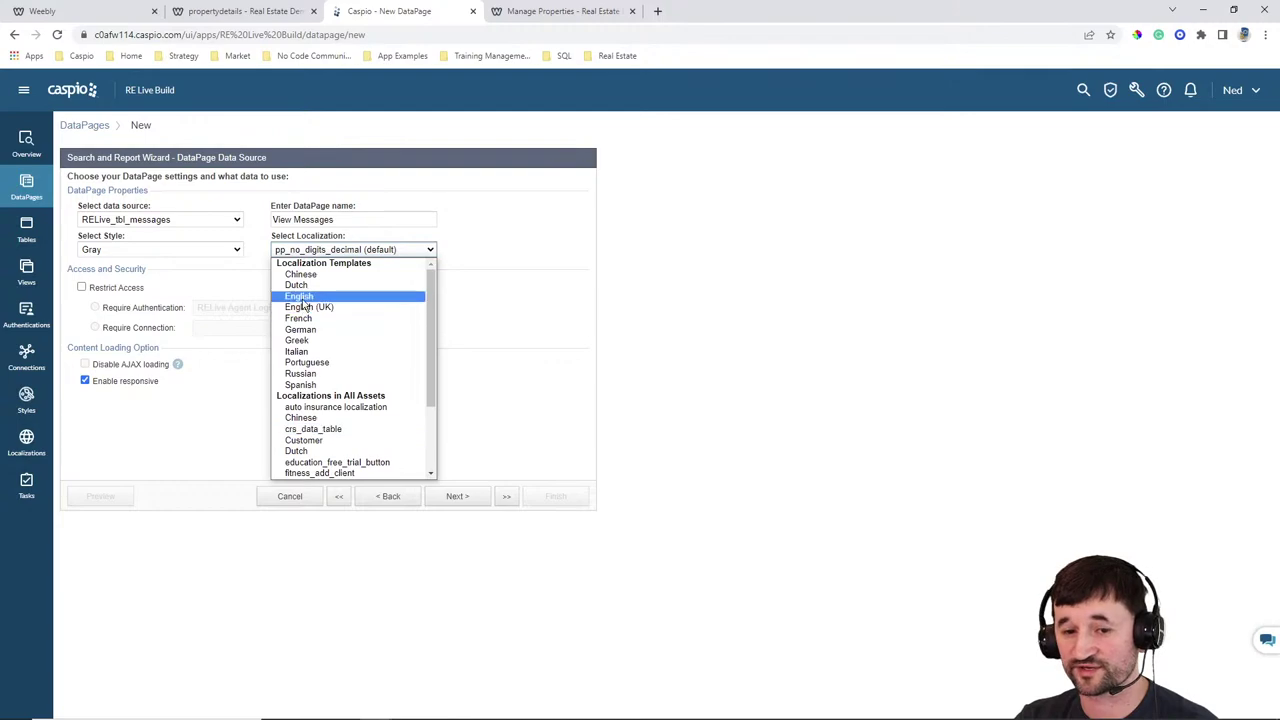
{"action": "left_click", "coordinate": [340, 294]}
{"action": "left_click", "coordinate": [126, 290]}
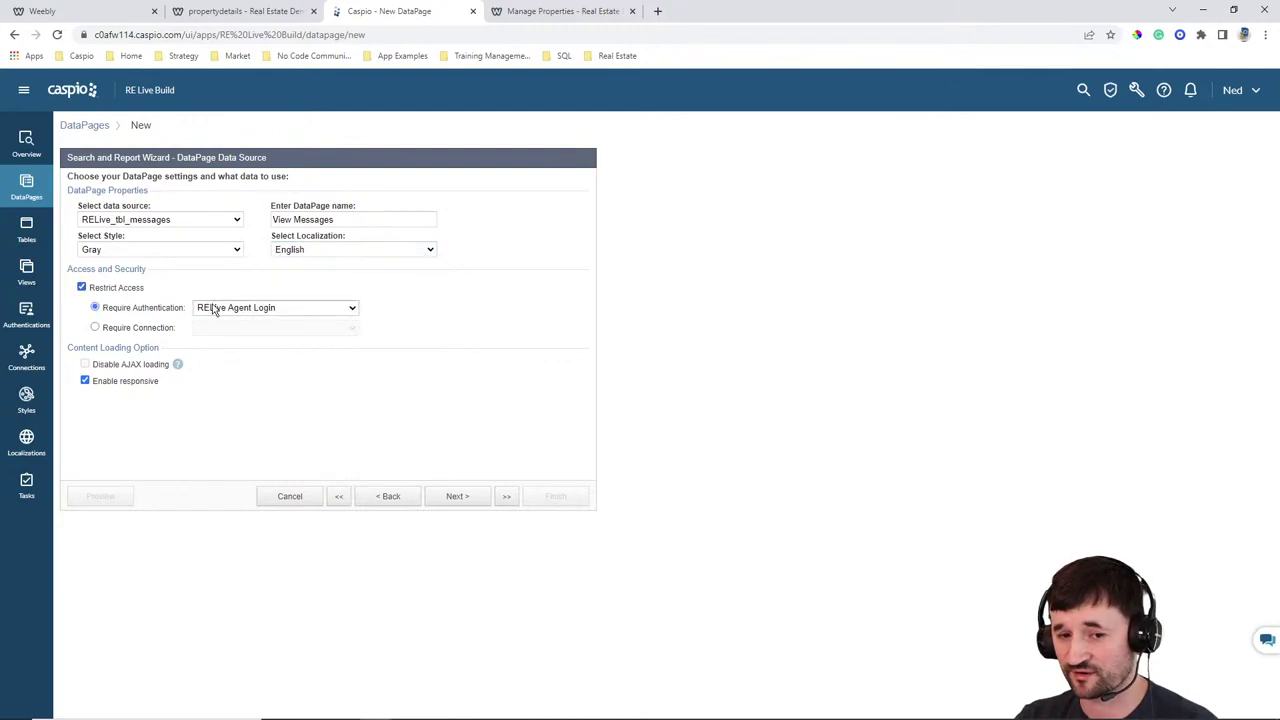
{"action": "left_click", "coordinate": [472, 496]}
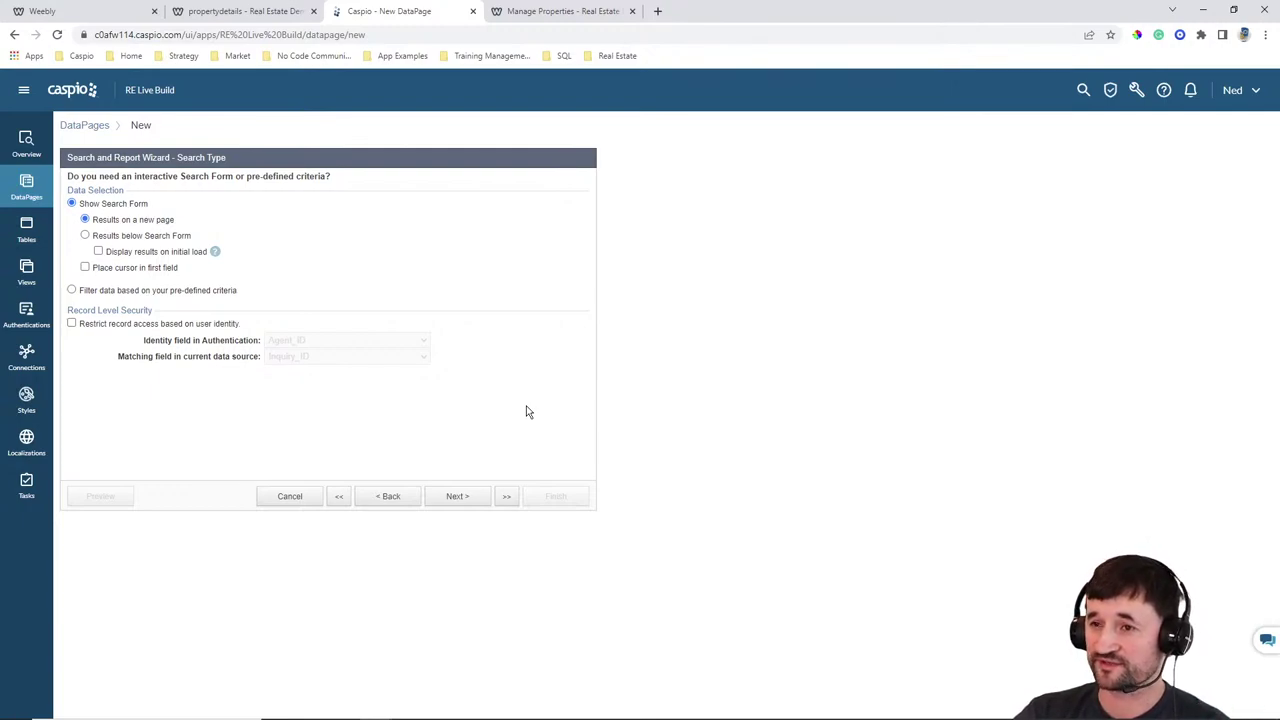
Filter on pre-defined criteria and restrict records to the logged-in agent's Agent_ID
{"action": "left_click", "coordinate": [136, 292]}
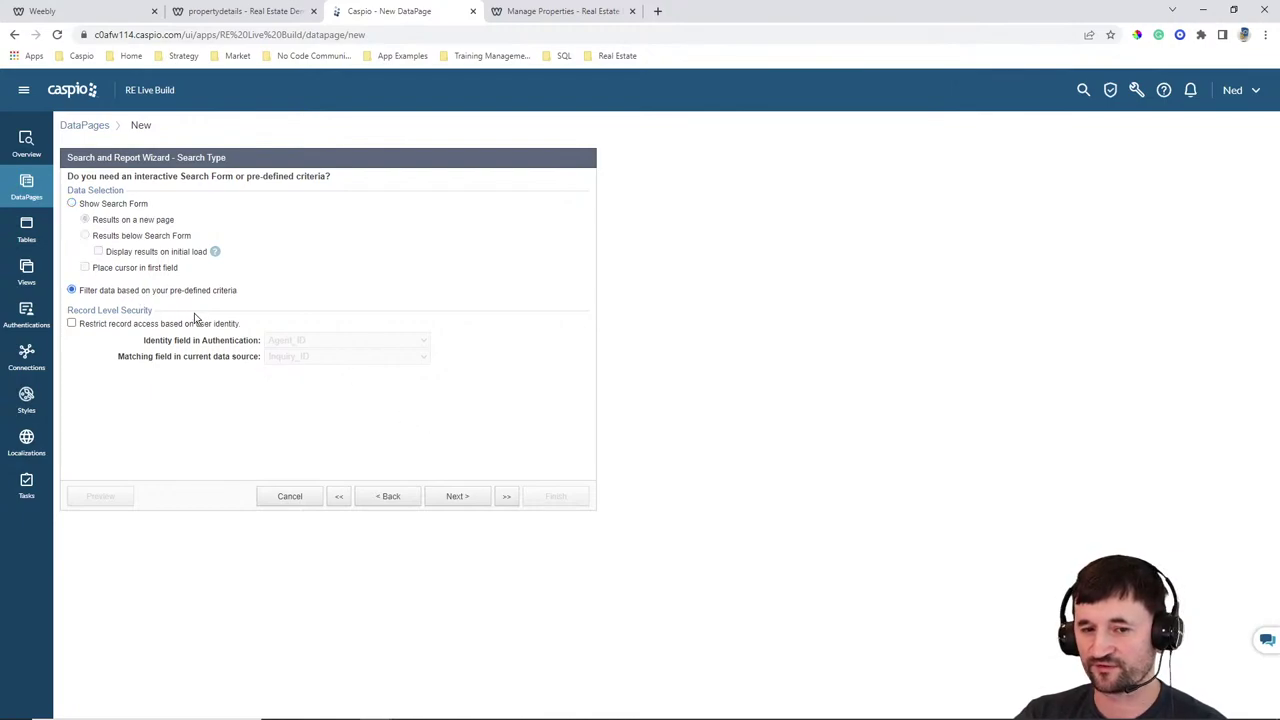
{"action": "left_click", "coordinate": [113, 326]}
{"action": "left_click", "coordinate": [292, 358]}
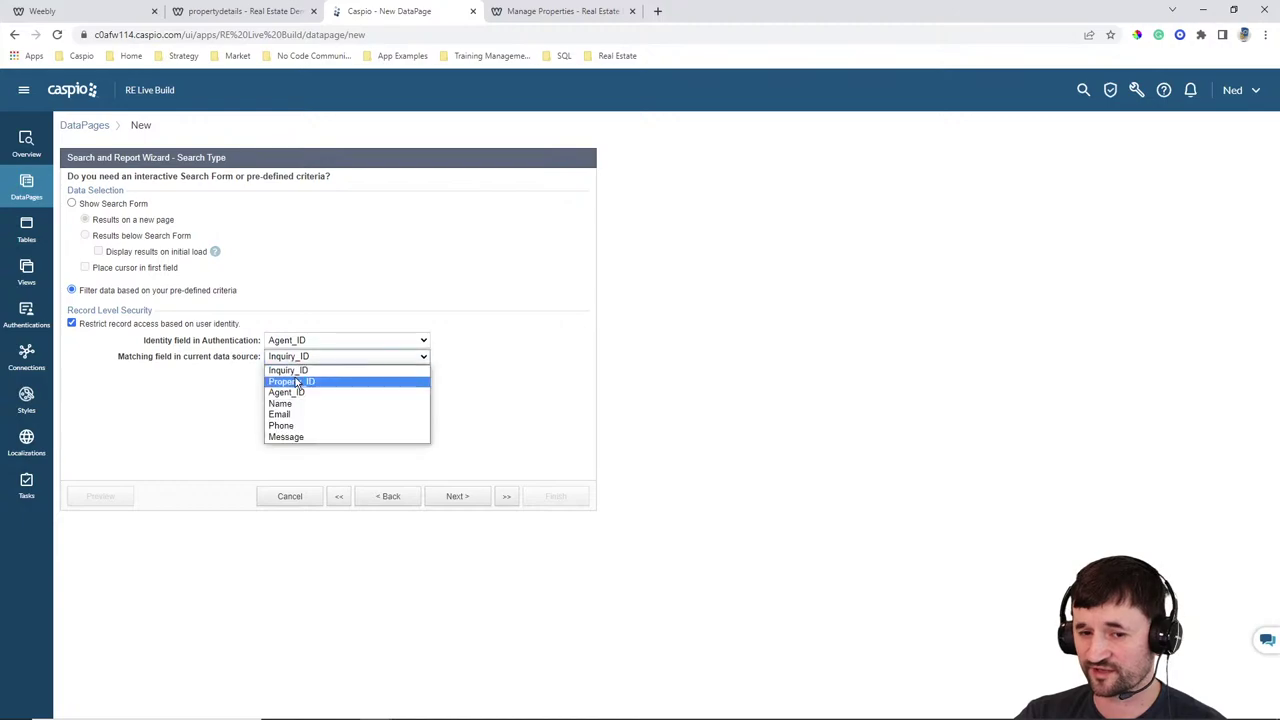
{"action": "left_click", "coordinate": [294, 392]}
Add Property_ID as the report's filtering field
{"action": "left_click", "coordinate": [457, 497]}
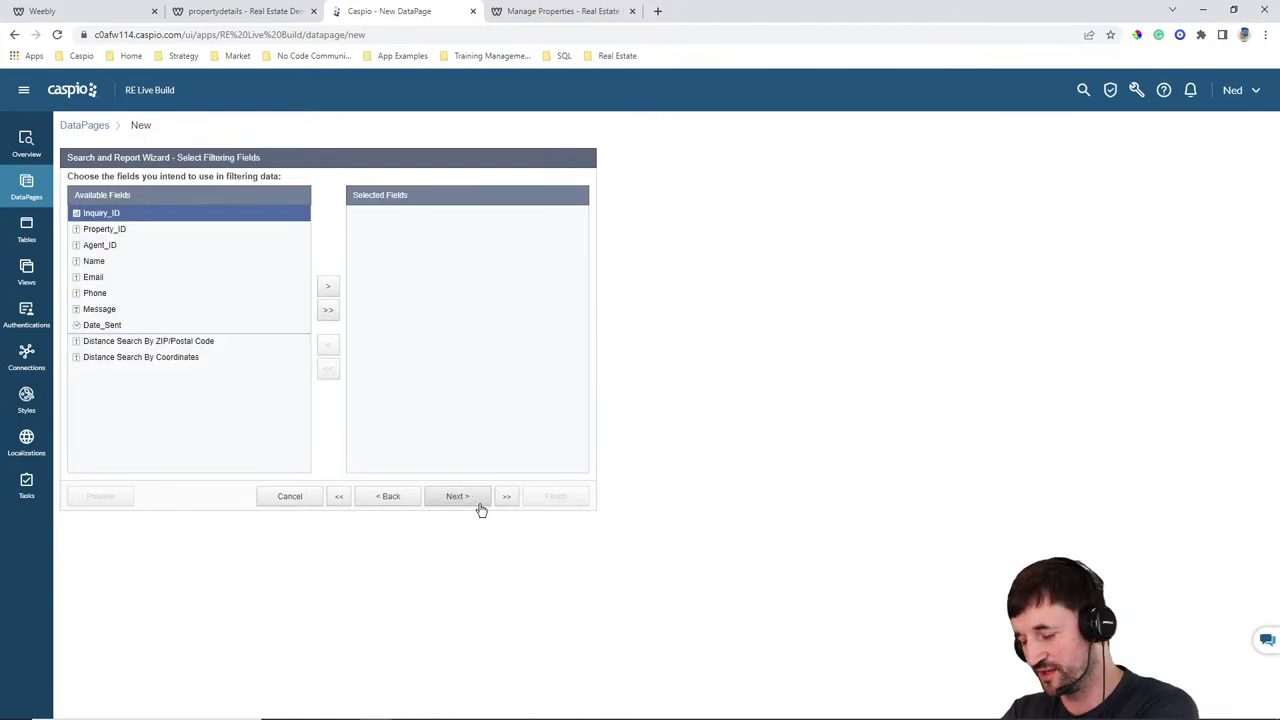
{"action": "left_click", "coordinate": [137, 231]}
{"action": "left_click", "coordinate": [329, 290]}
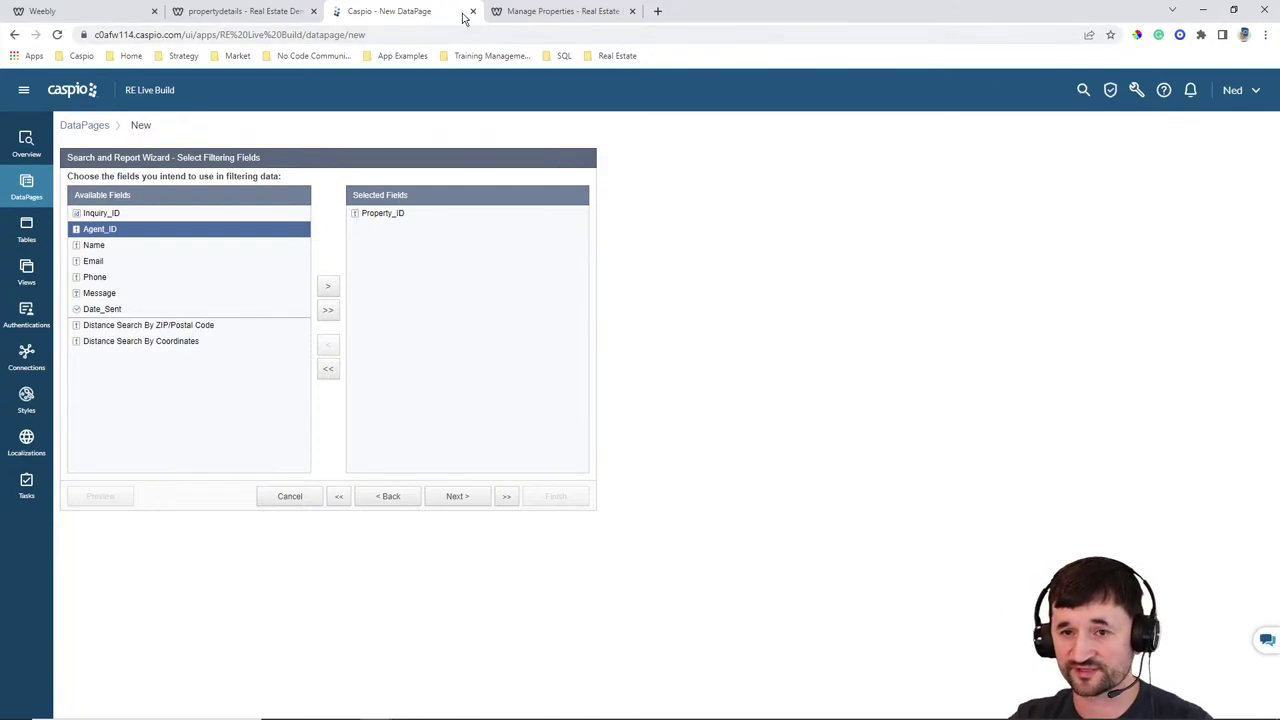
{"action": "left_click", "coordinate": [525, 11]}
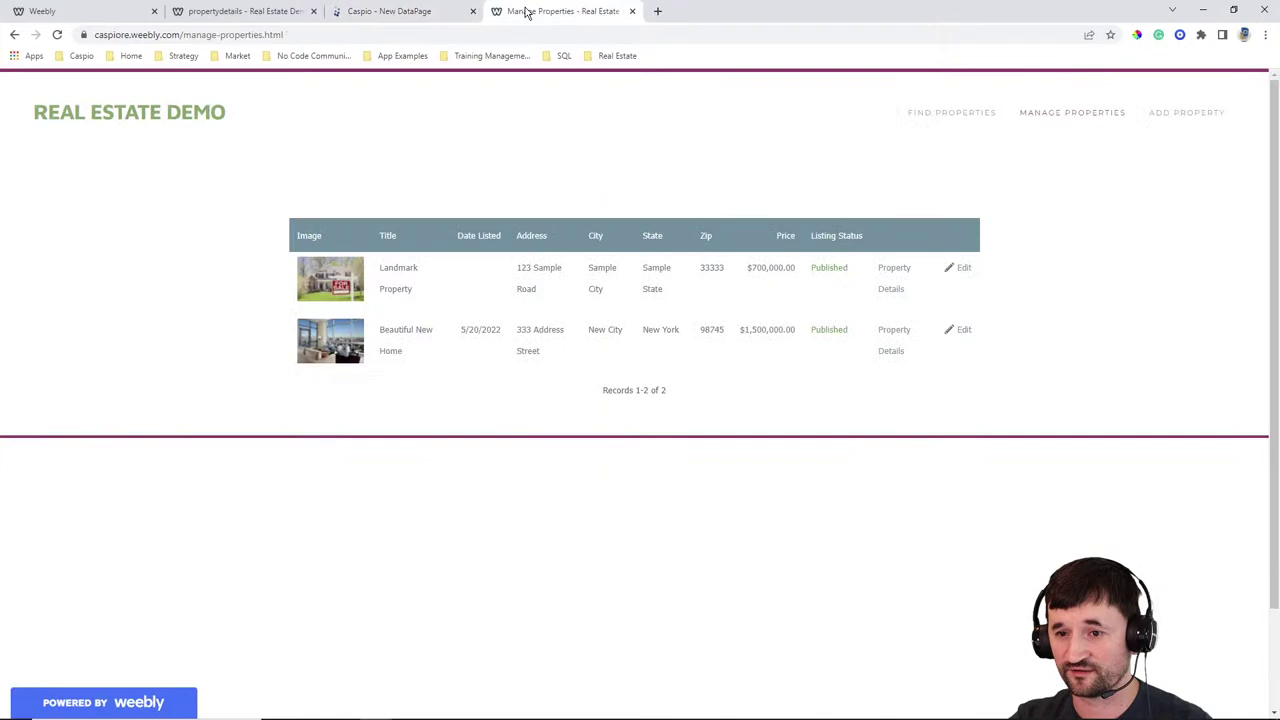
{"action": "left_click", "coordinate": [894, 278]}
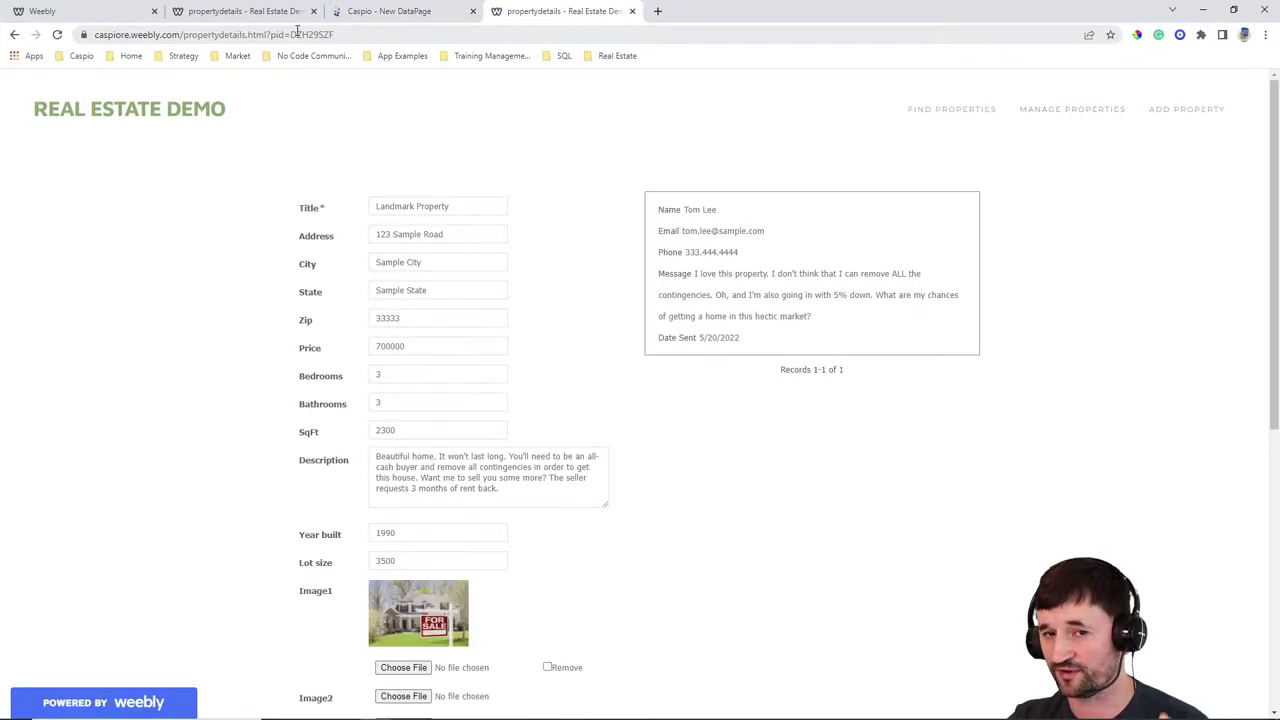
{"action": "mouse_move", "coordinate": [826, 219]}
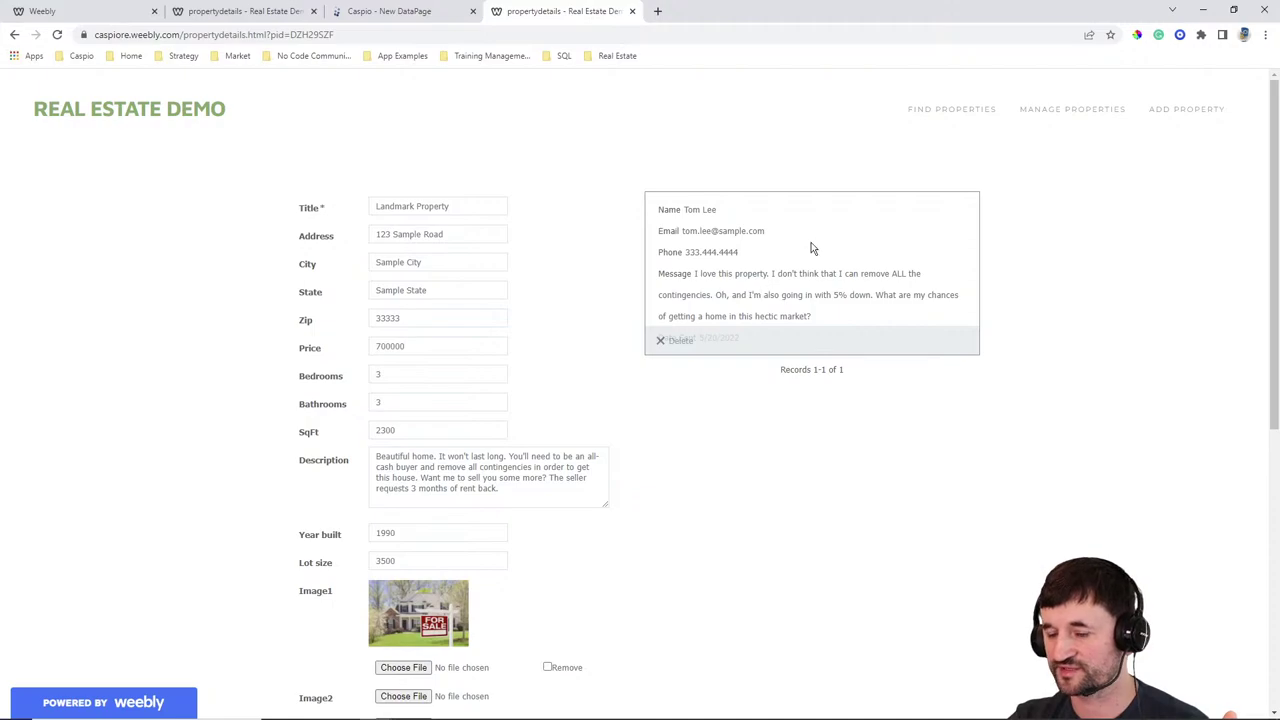
{"action": "left_click", "coordinate": [395, 12]}
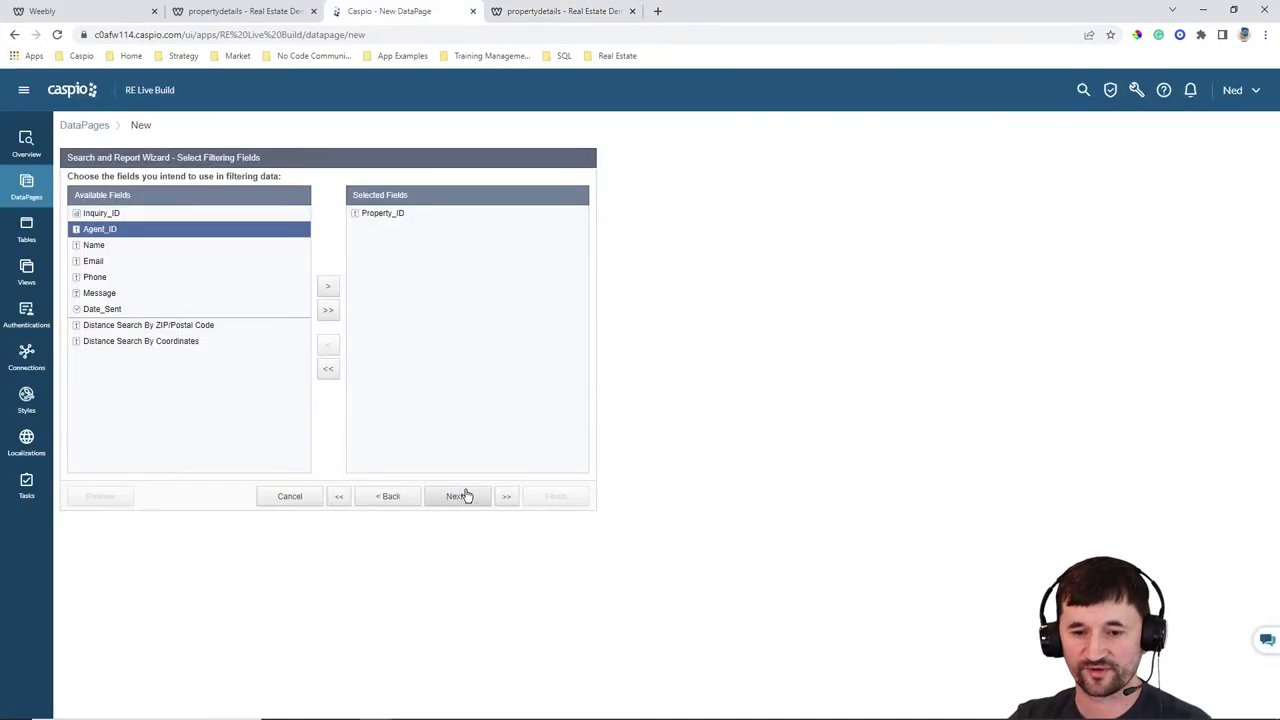
{"action": "left_click", "coordinate": [460, 496]}
{"action": "left_click", "coordinate": [305, 217]}
{"action": "left_click", "coordinate": [303, 252]}
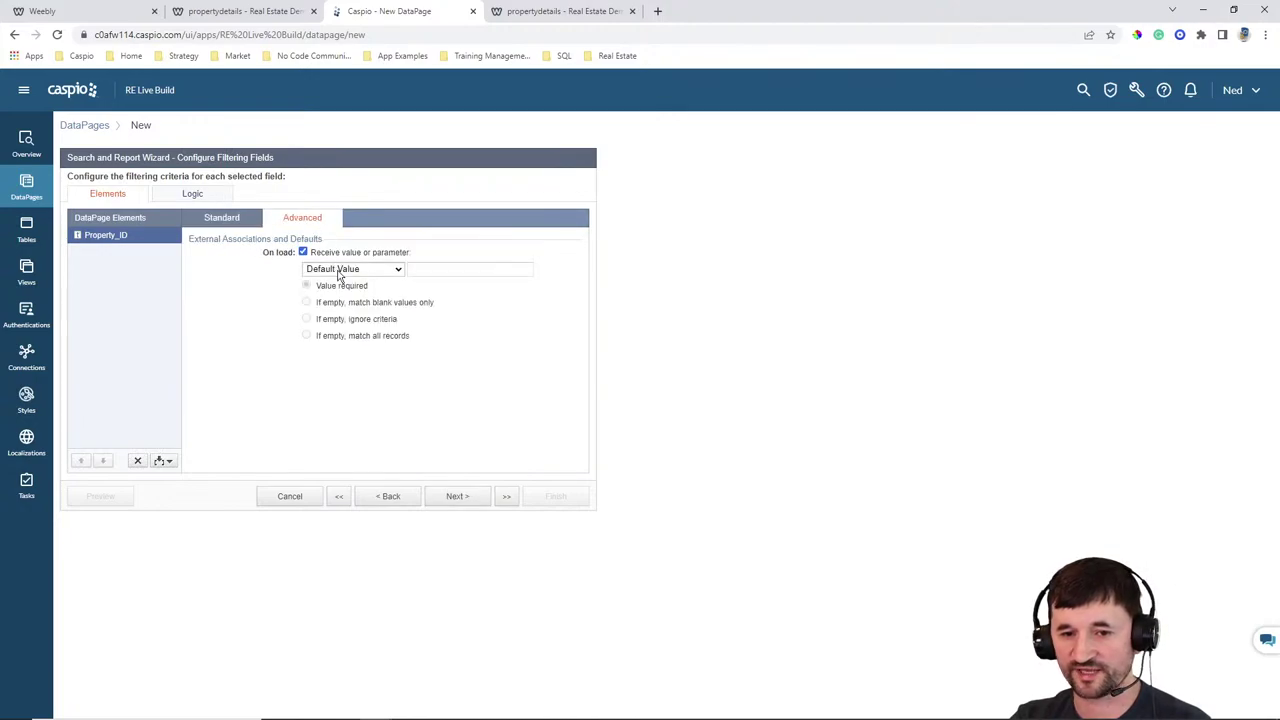
{"action": "left_click", "coordinate": [352, 269]}
{"action": "left_click", "coordinate": [350, 308]}
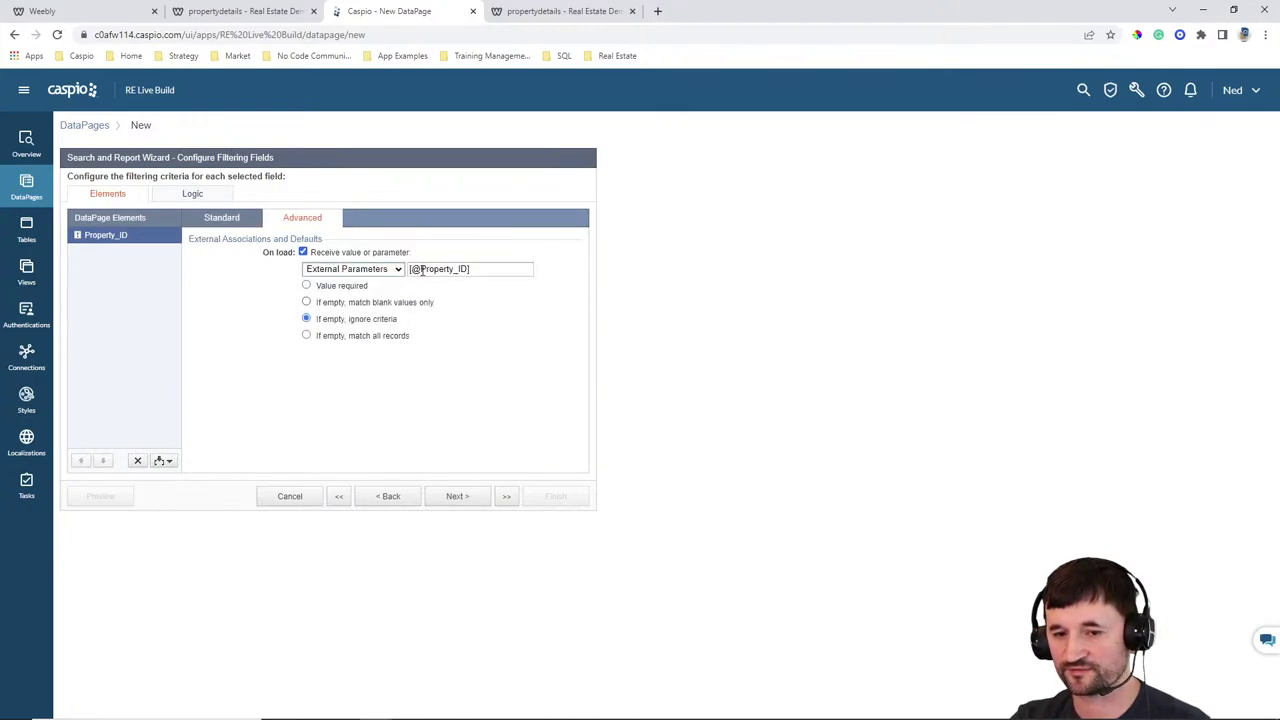
{"action": "left_click_drag", "start_coordinate": [421, 269], "coordinate": [467, 268]}
{"action": "type", "text": "pid"}
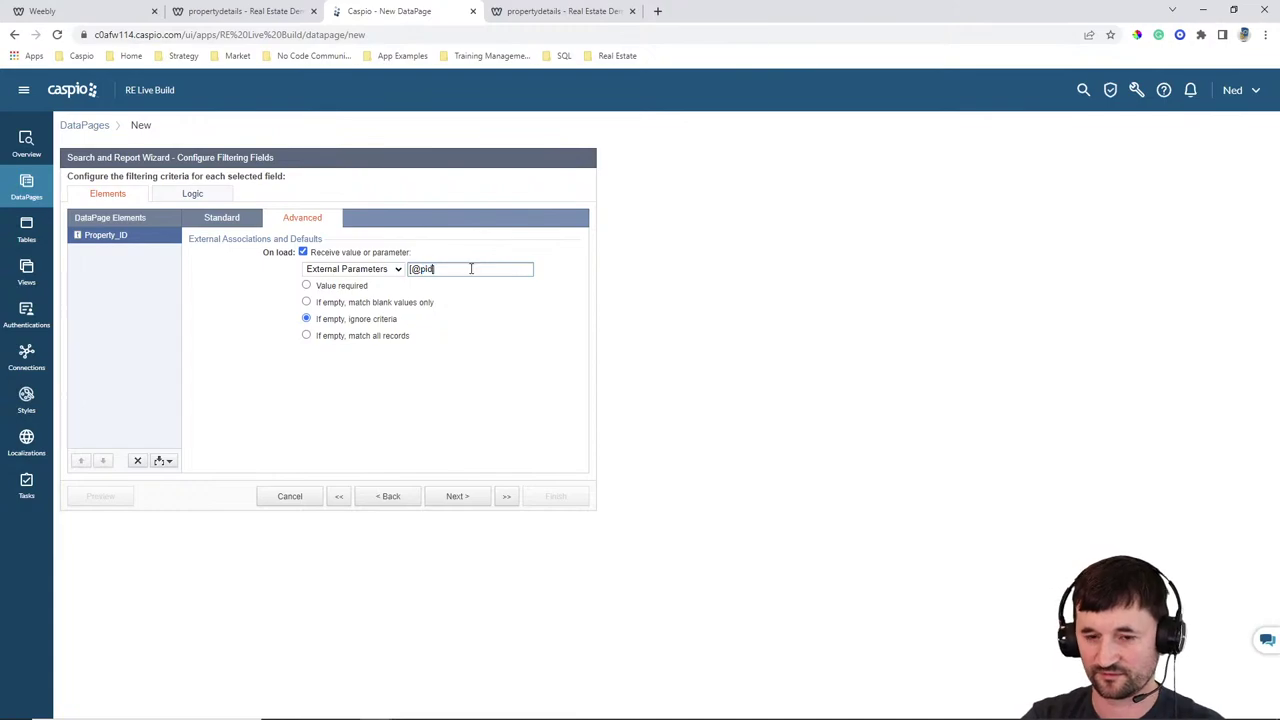
{"action": "left_click", "coordinate": [337, 287]}
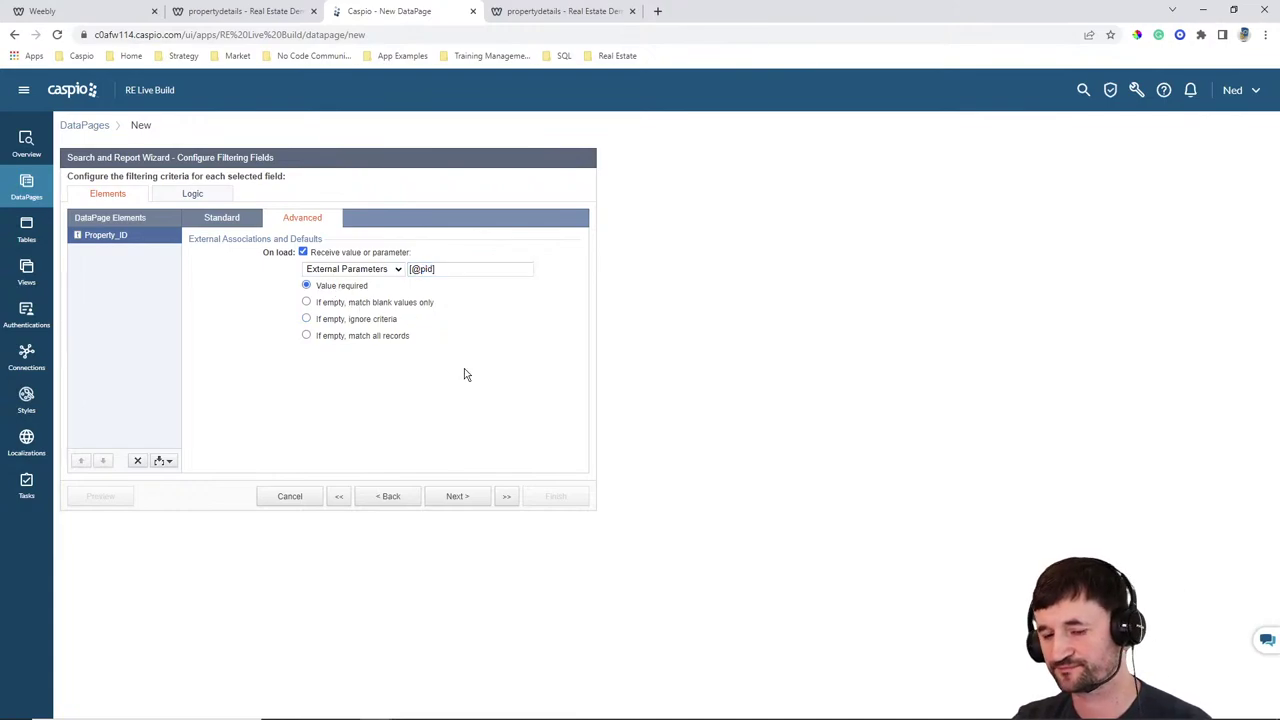
{"action": "left_click", "coordinate": [458, 496]}
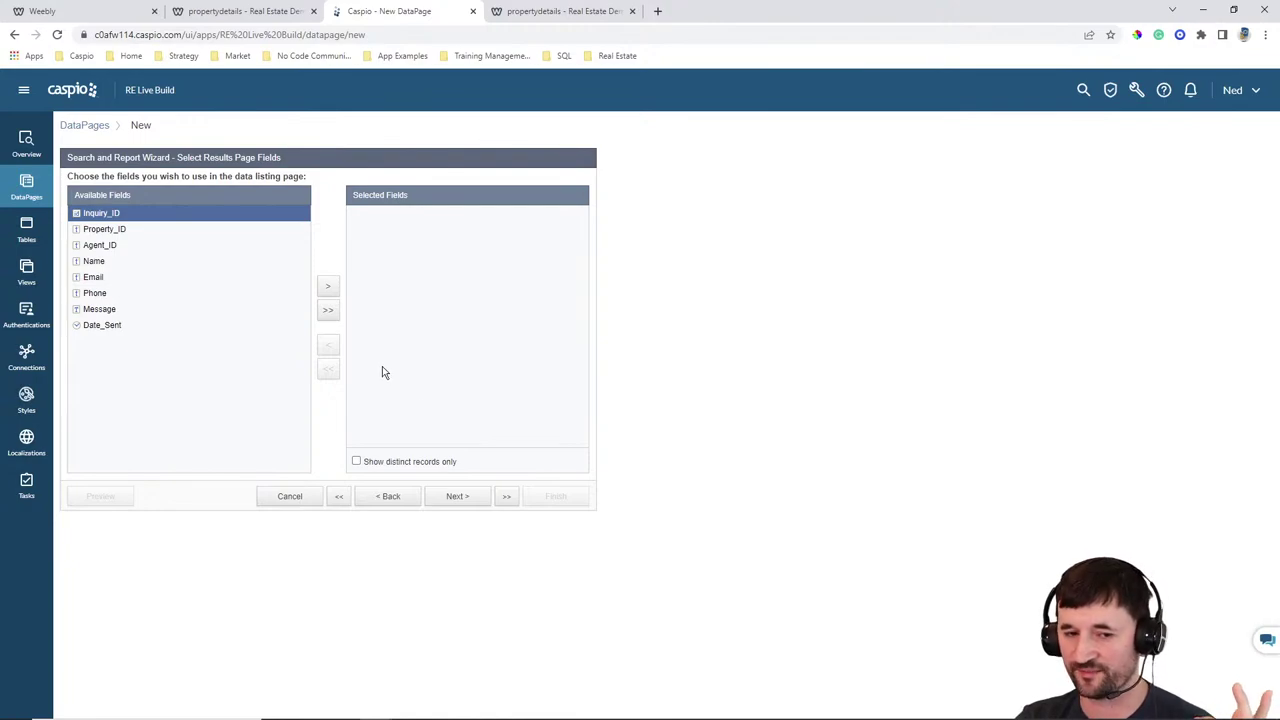
Add Name, Email, Phone, Message and Date_Sent to the results page fields
{"action": "left_click", "coordinate": [113, 261]}
{"action": "left_click", "coordinate": [329, 289]}
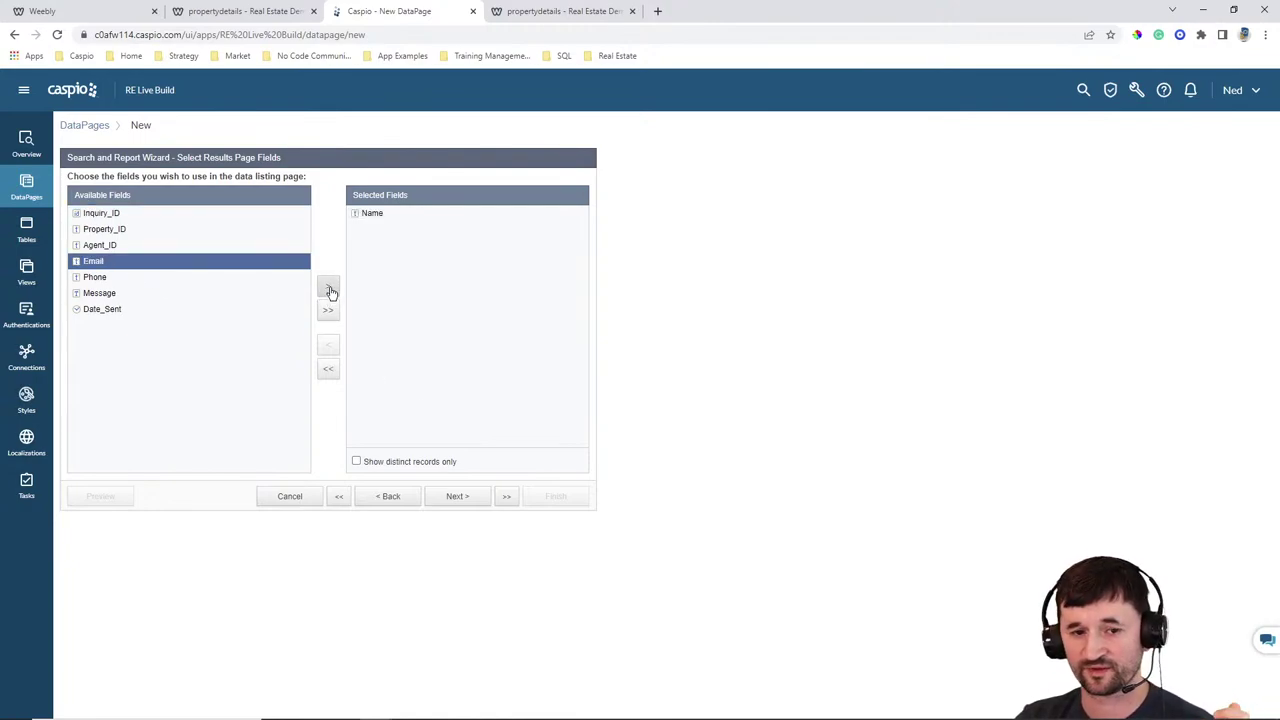
{"action": "left_click", "coordinate": [329, 289]}
{"action": "left_click", "coordinate": [329, 289]}
{"action": "left_click", "coordinate": [329, 289]}
{"action": "left_click", "coordinate": [329, 289]}
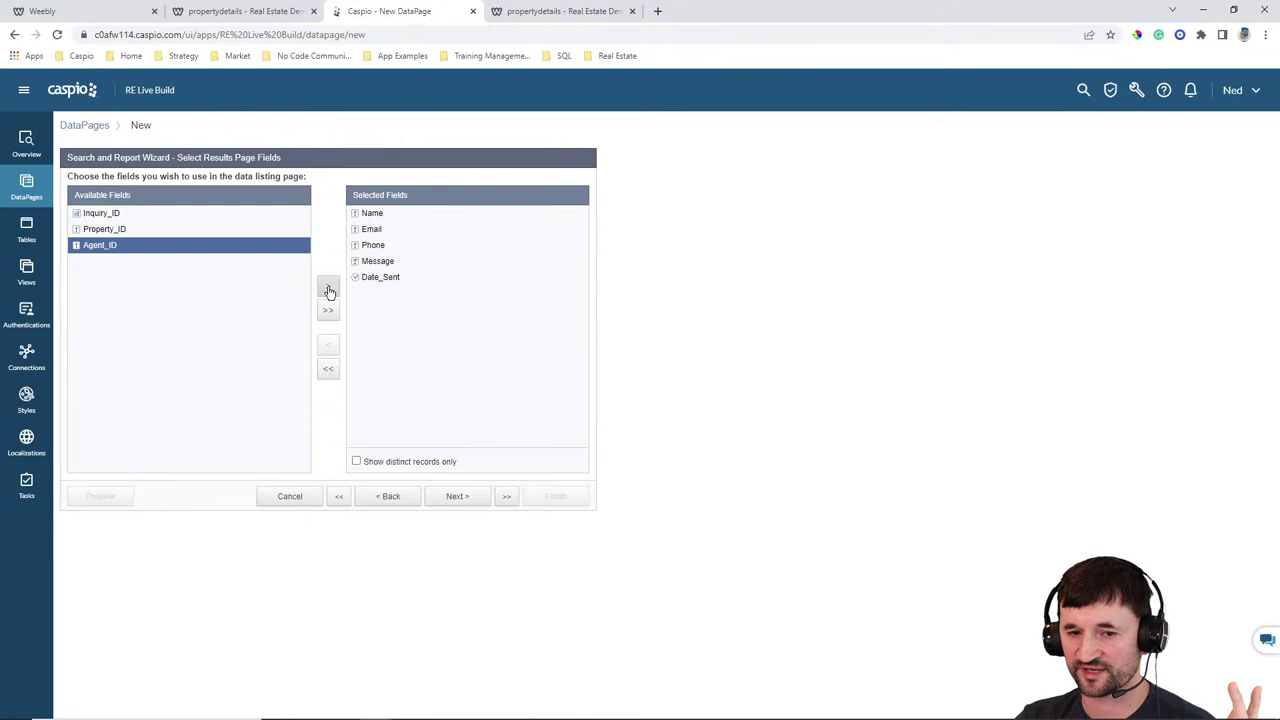
{"action": "left_click", "coordinate": [457, 497]}
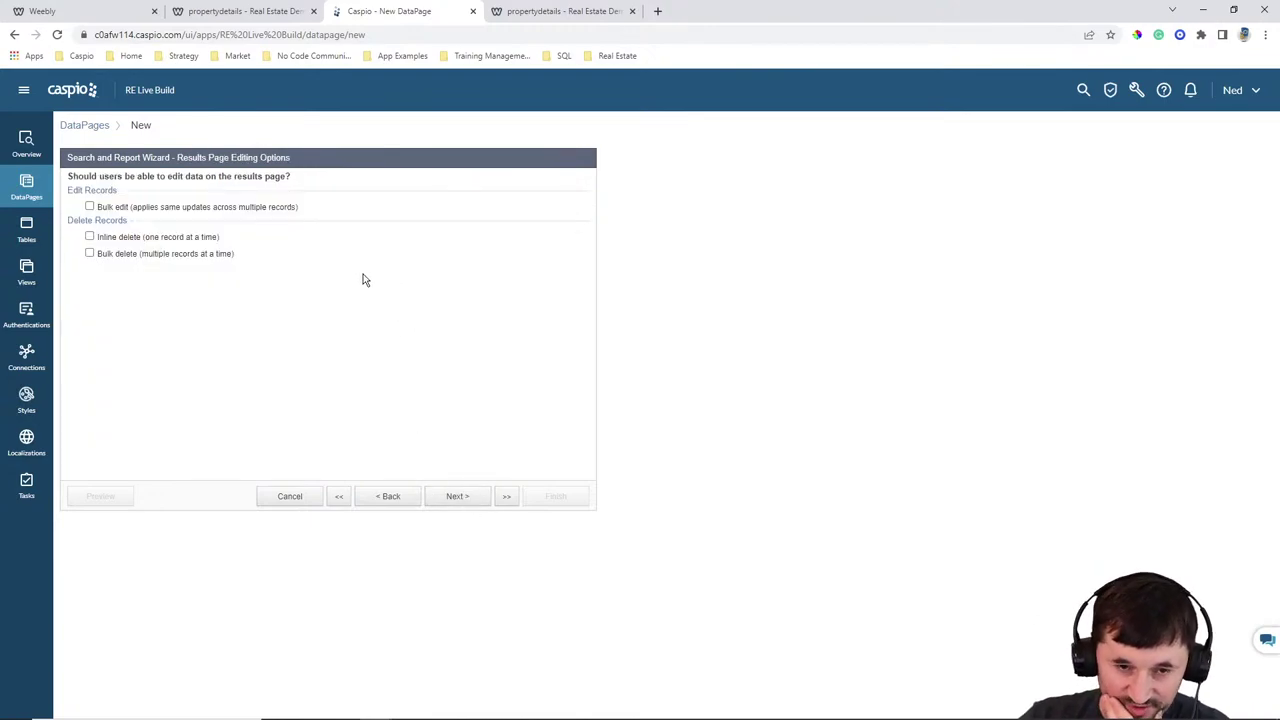
Allow deleting one record at a time and move through the results page steps
{"action": "left_click", "coordinate": [110, 238]}
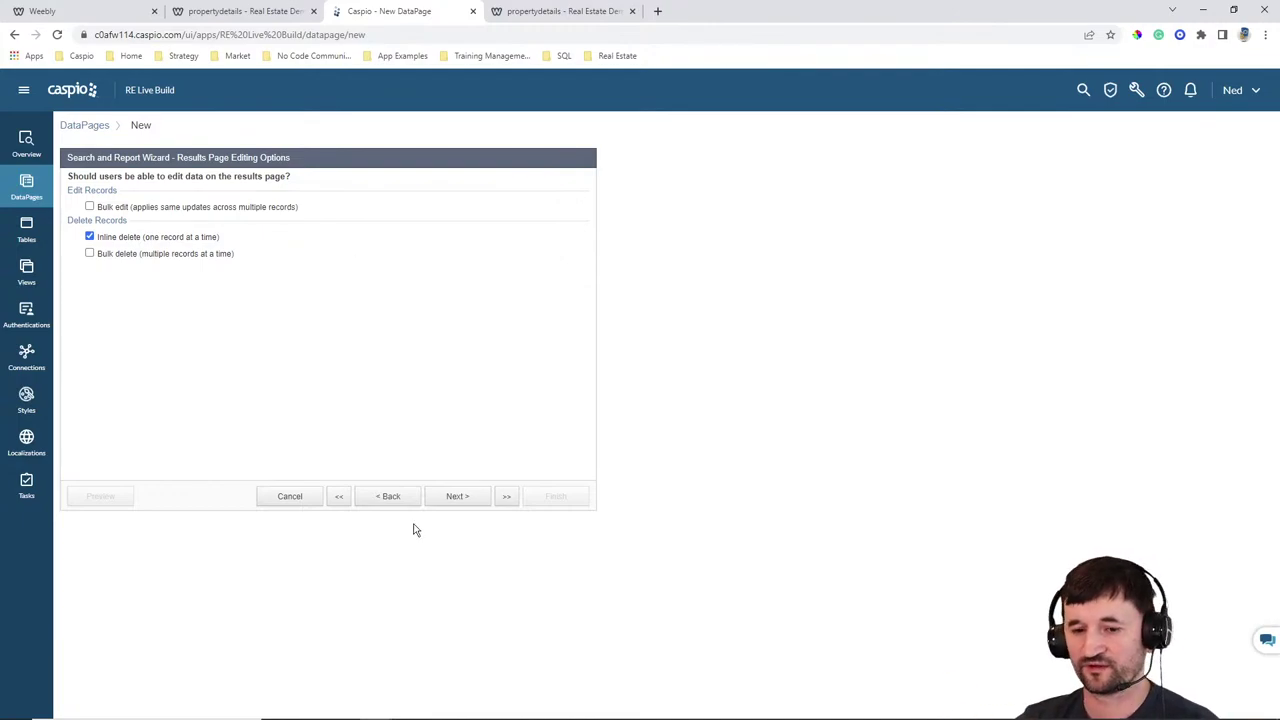
{"action": "left_click", "coordinate": [447, 500]}
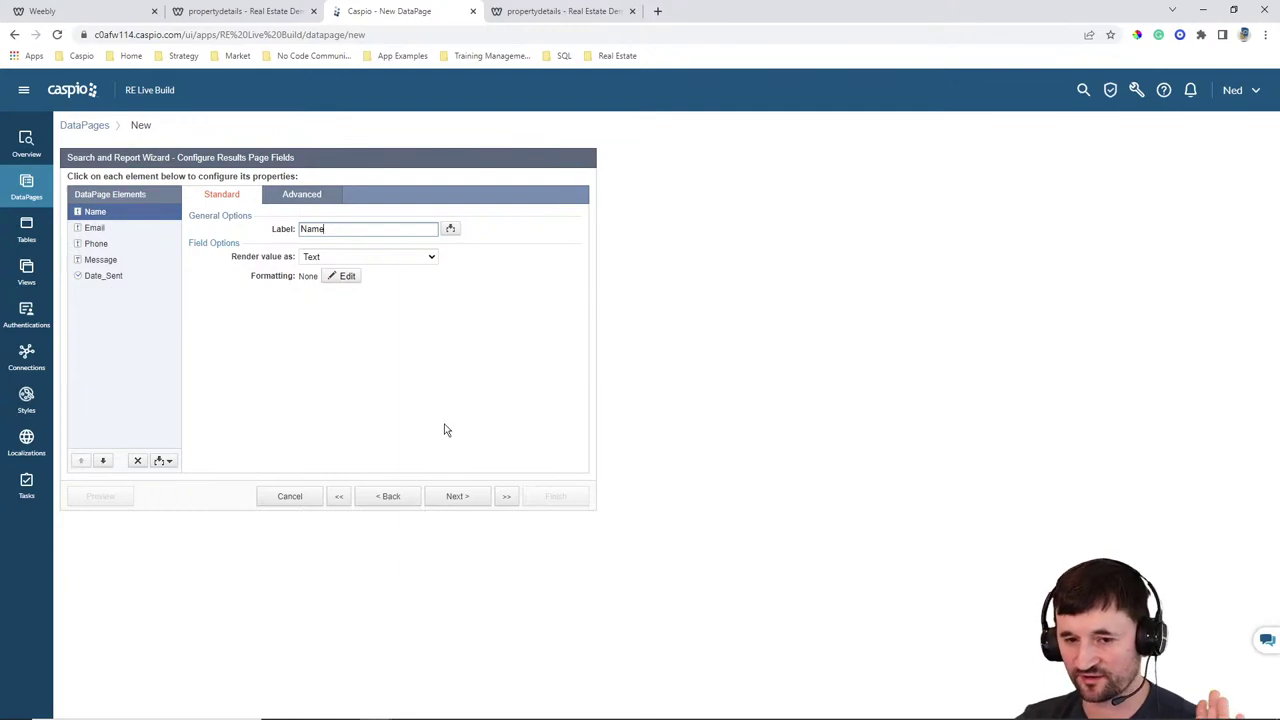
{"action": "left_click", "coordinate": [457, 497]}
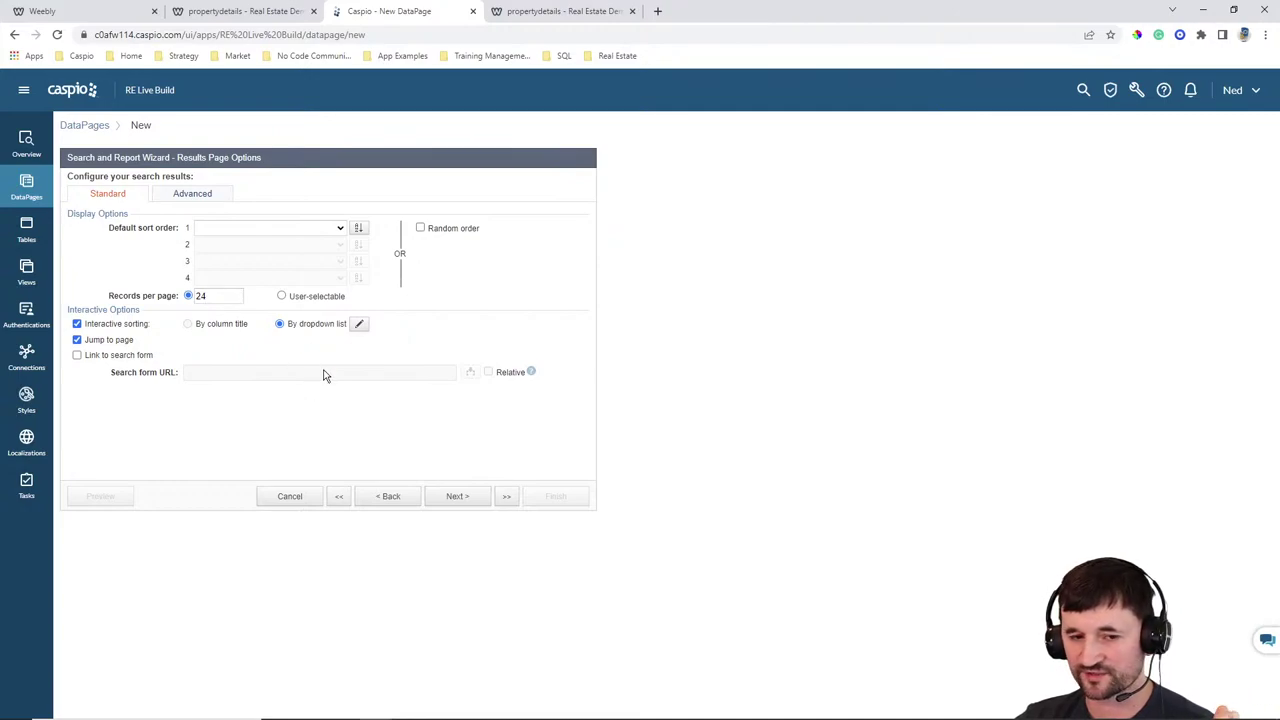
{"action": "left_click", "coordinate": [459, 498]}
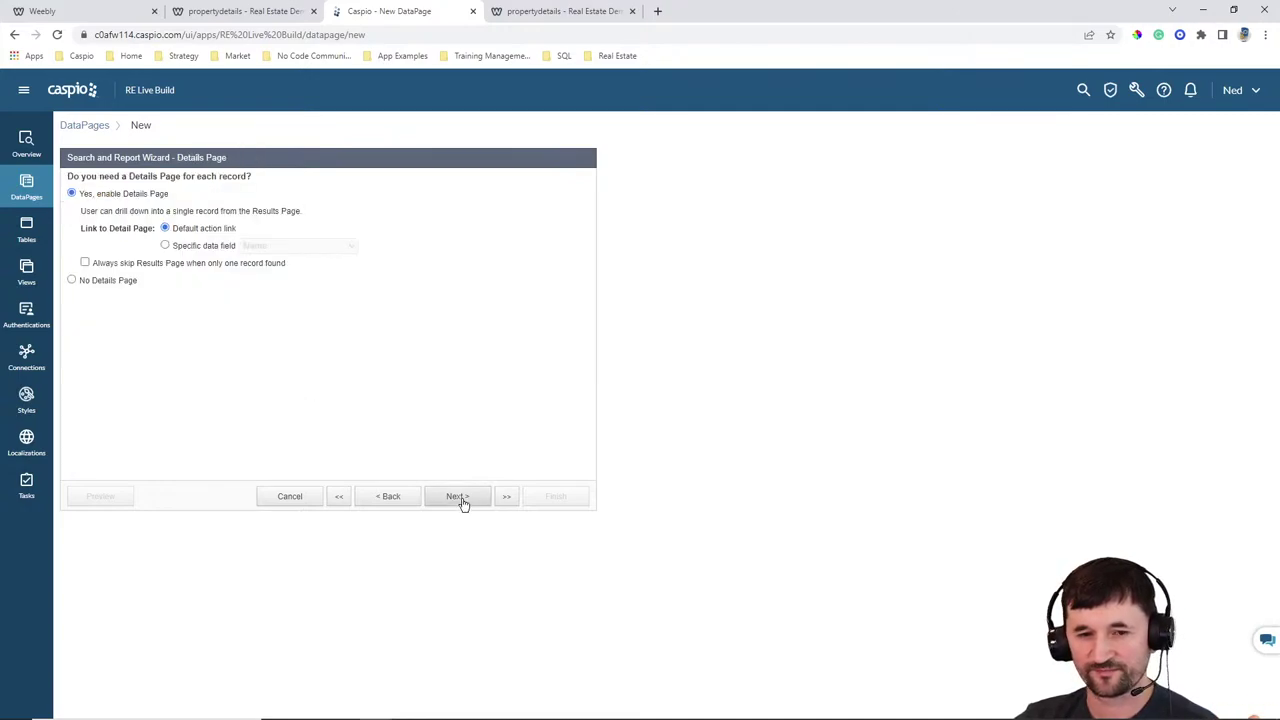
Sort results by Date_Sent, choose no details page, and finish the report
{"action": "left_click", "coordinate": [398, 497]}
{"action": "left_click", "coordinate": [260, 229]}
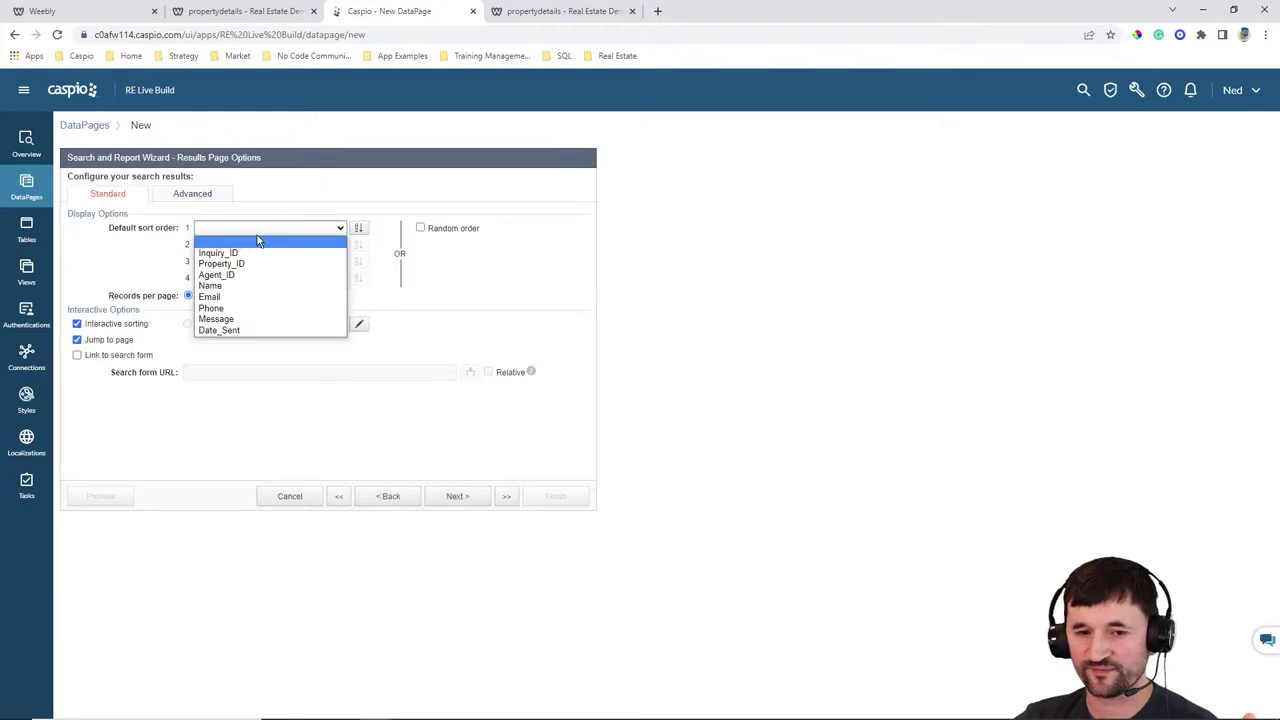
{"action": "left_click", "coordinate": [250, 330]}
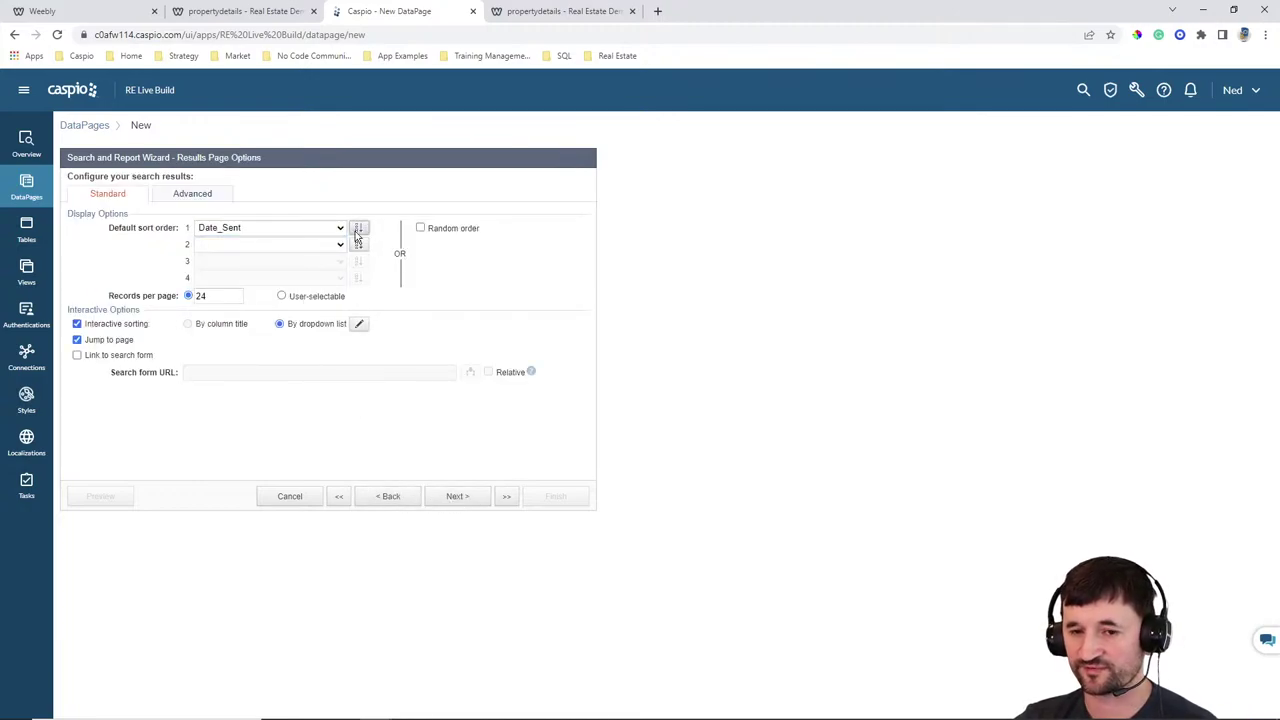
{"action": "left_click", "coordinate": [460, 497]}
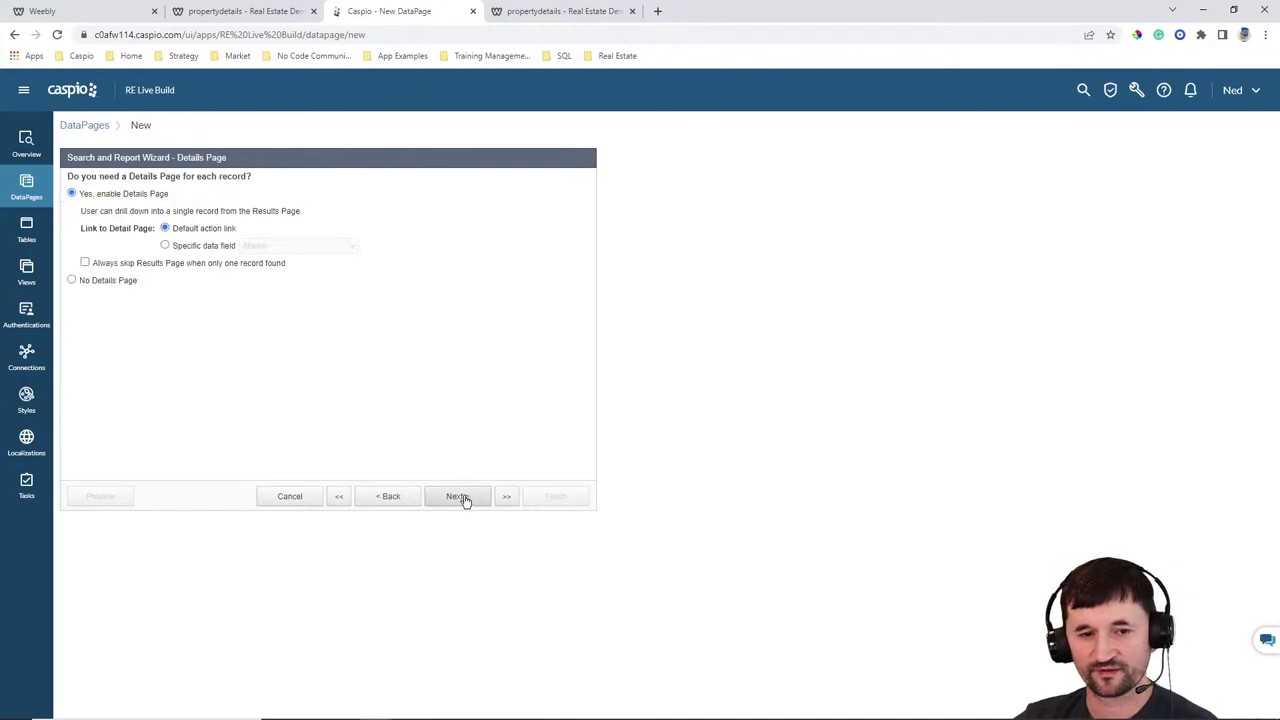
{"action": "left_click", "coordinate": [110, 281]}
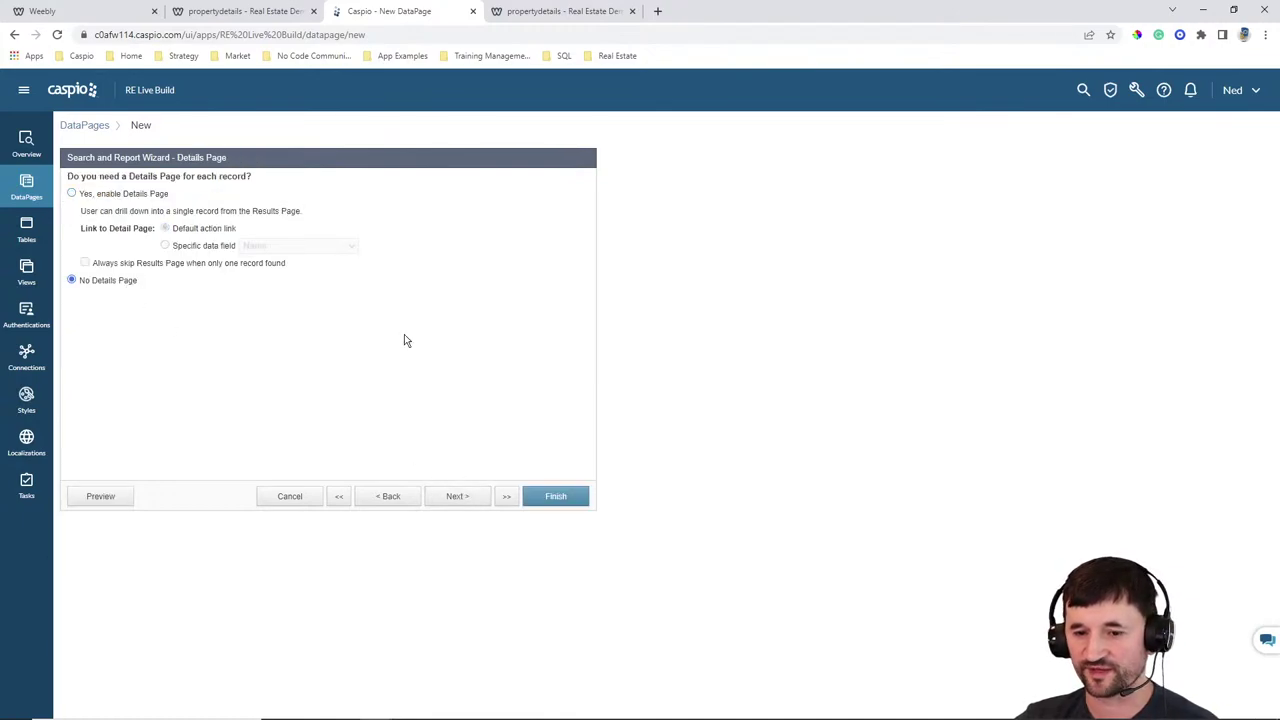
{"action": "left_click", "coordinate": [556, 496]}
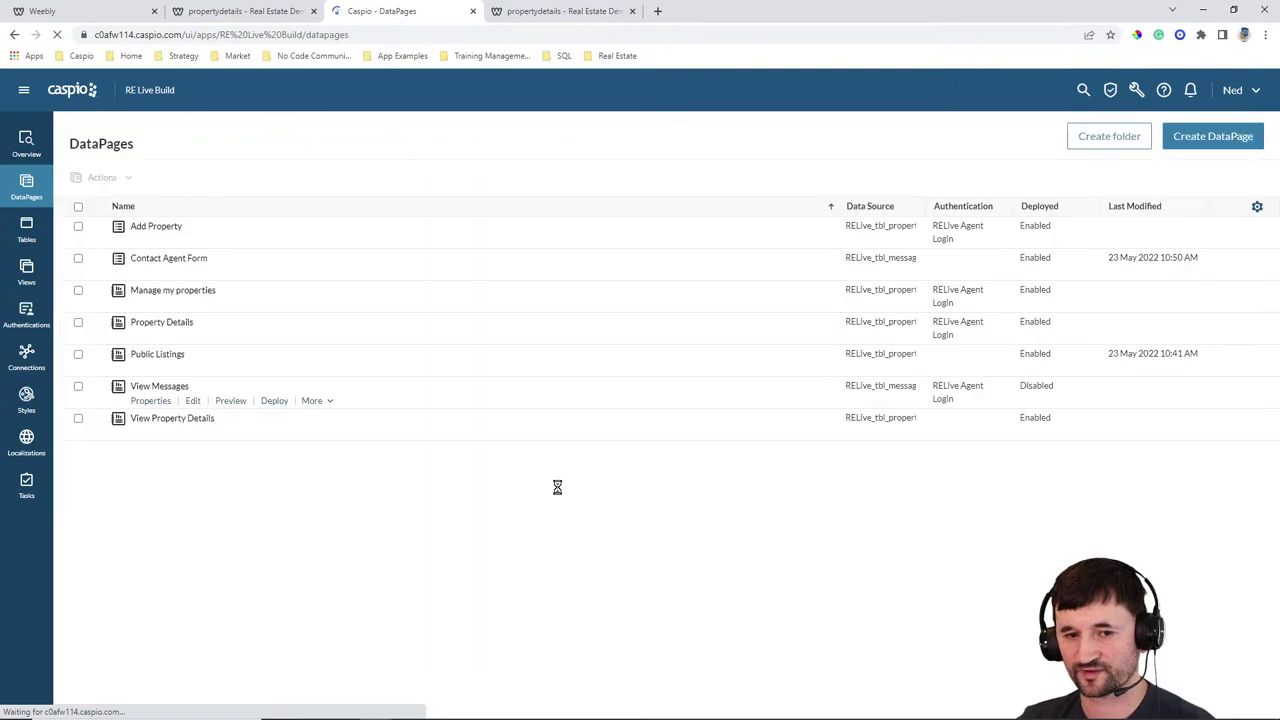
Enable View Messages deployment, copy its embed code, and return to the Weebly editor
{"action": "left_click", "coordinate": [274, 401]}
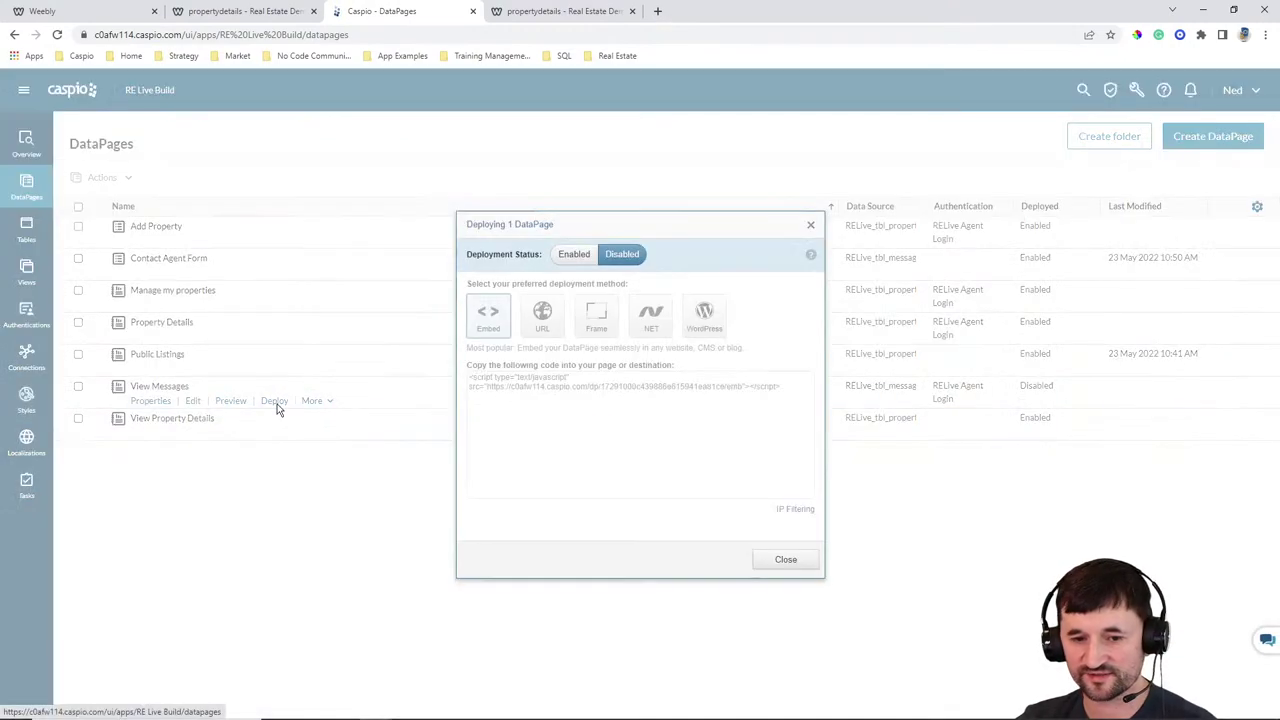
{"action": "left_click", "coordinate": [574, 254]}
{"action": "left_click", "coordinate": [558, 385]}
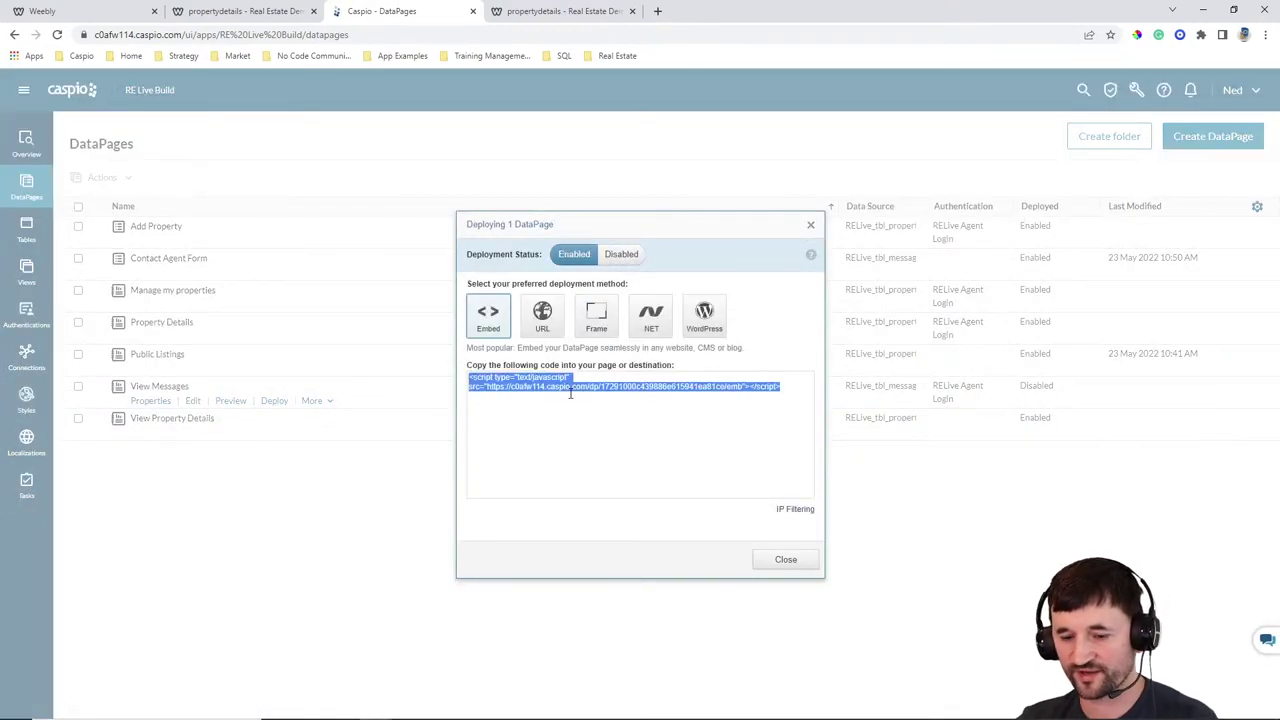
{"action": "left_click", "coordinate": [786, 559]}
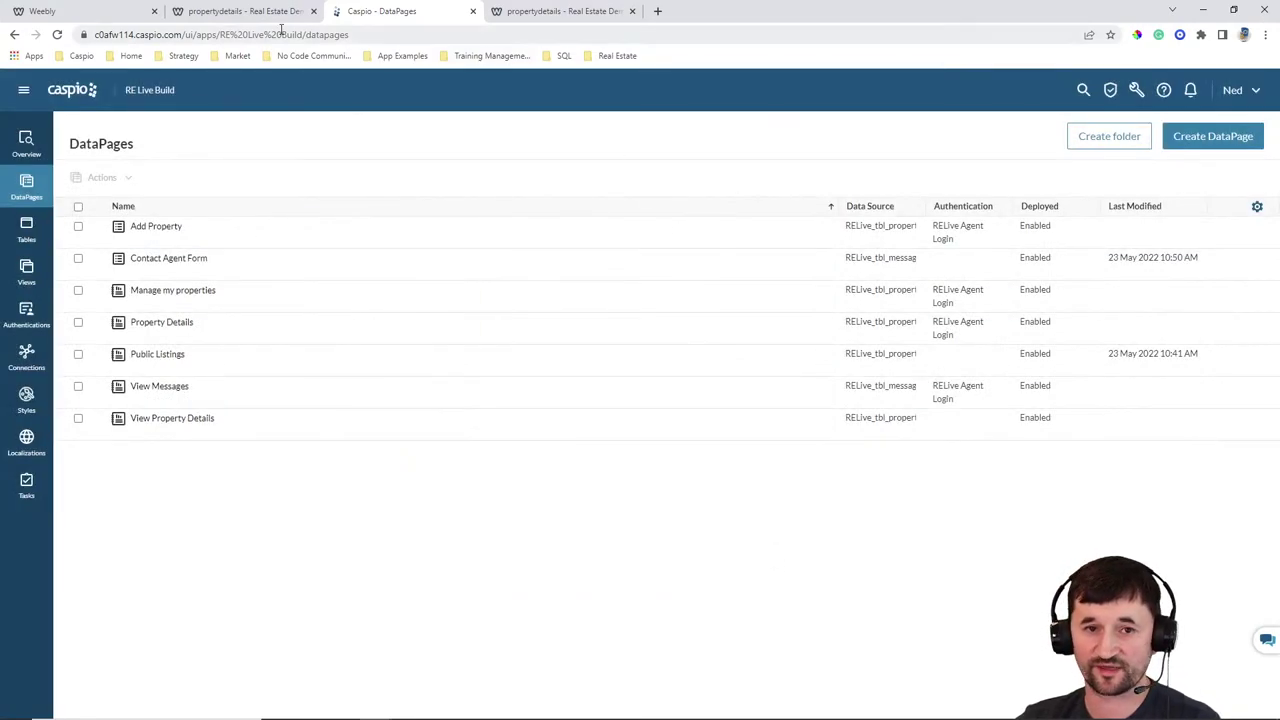
{"action": "left_click", "coordinate": [118, 12]}
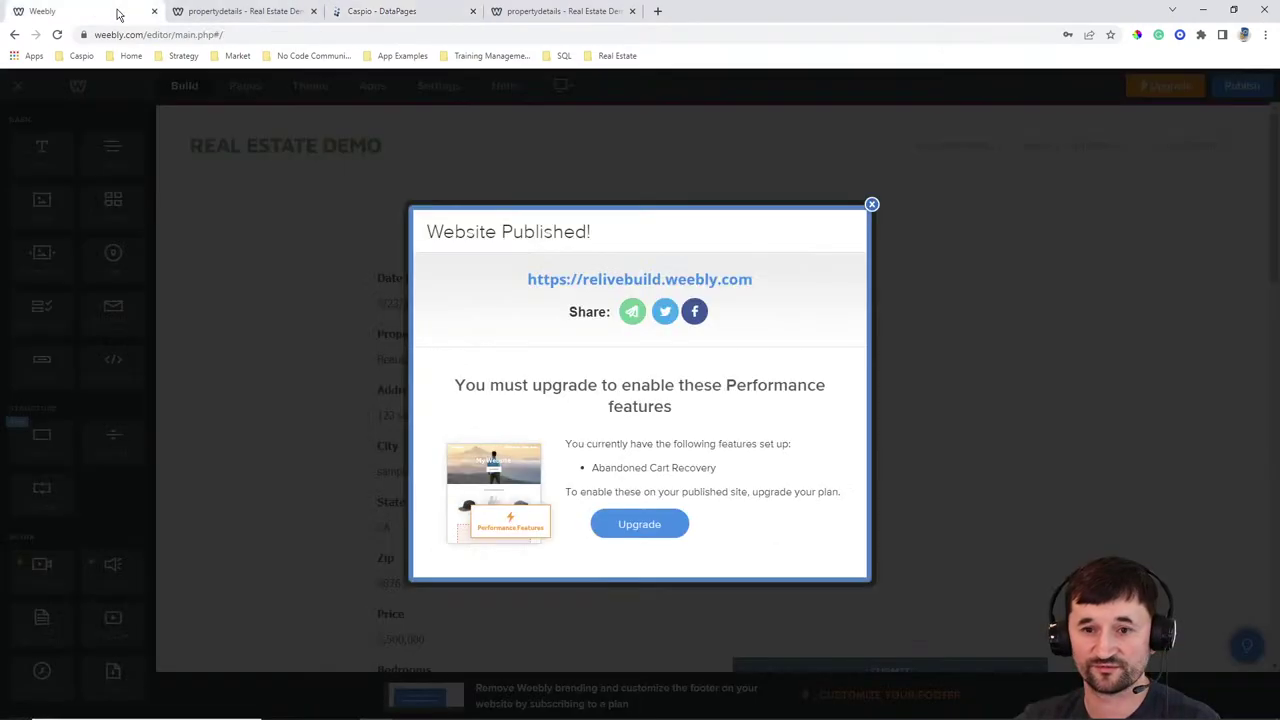
Dismiss the published notice and open the propertydetails page in the editor
{"action": "left_click", "coordinate": [871, 204]}
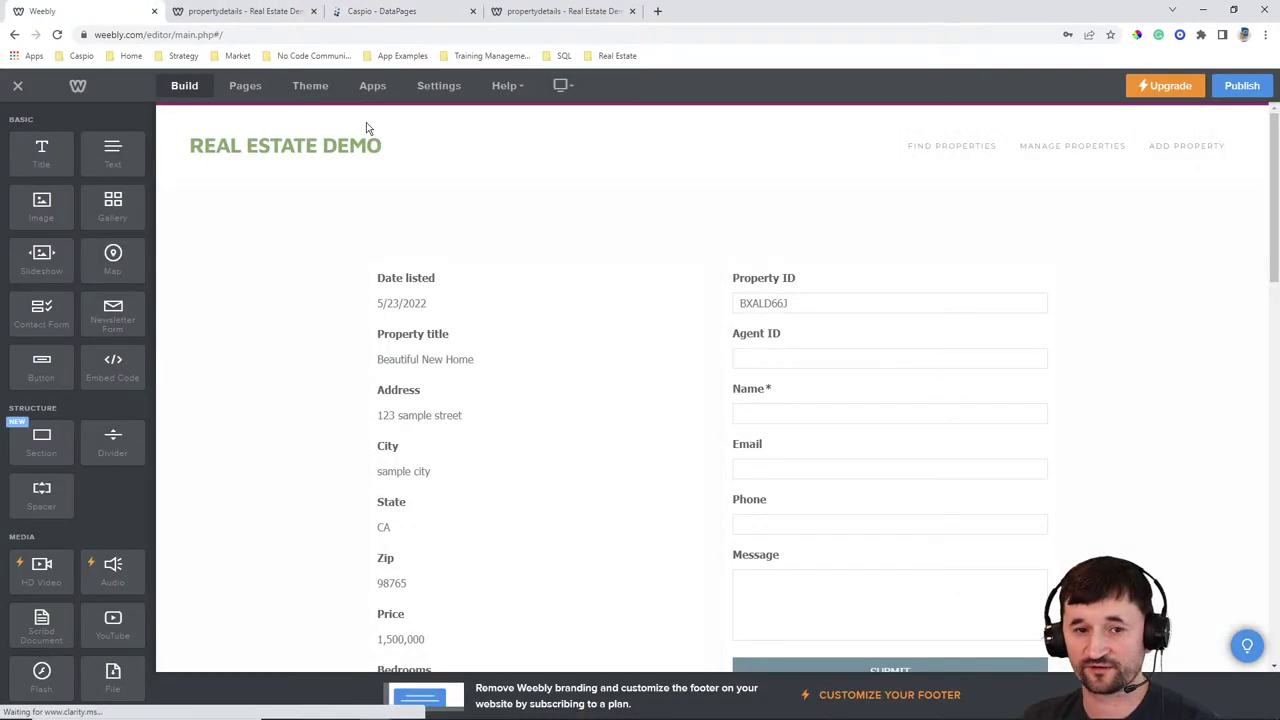
{"action": "left_click", "coordinate": [242, 92]}
{"action": "left_click", "coordinate": [14, 117]}
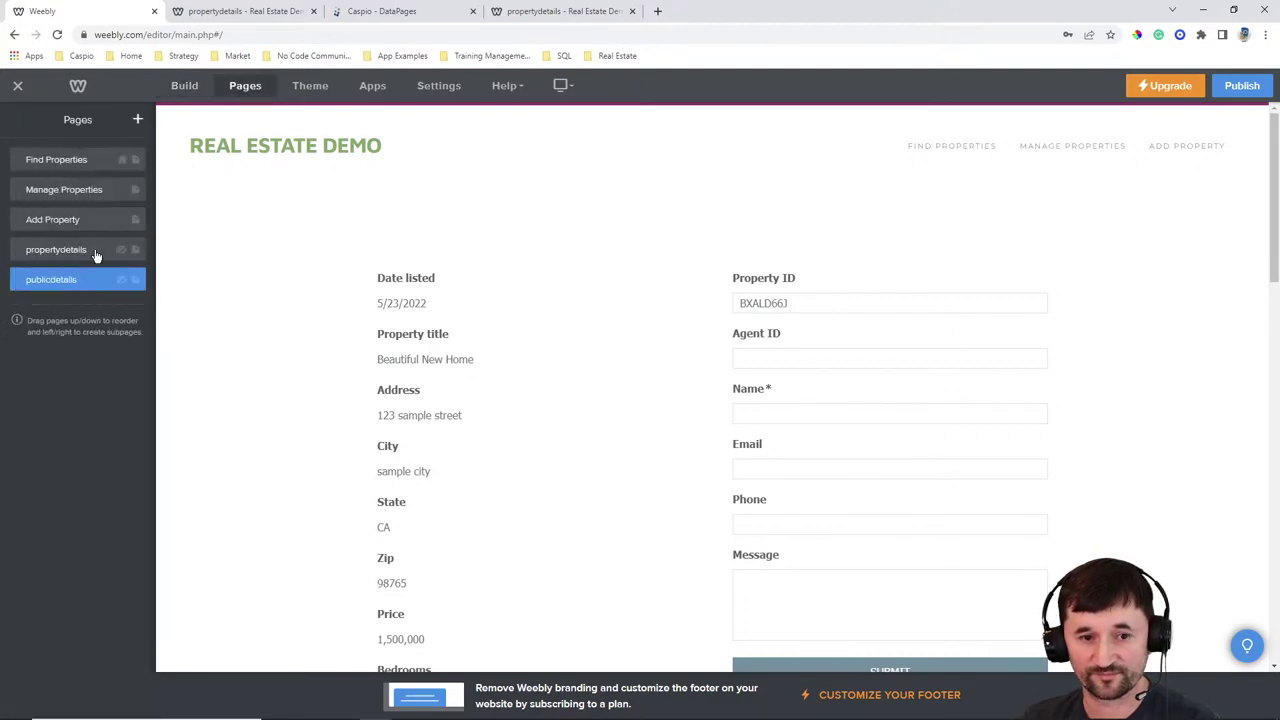
{"action": "left_click", "coordinate": [63, 250]}
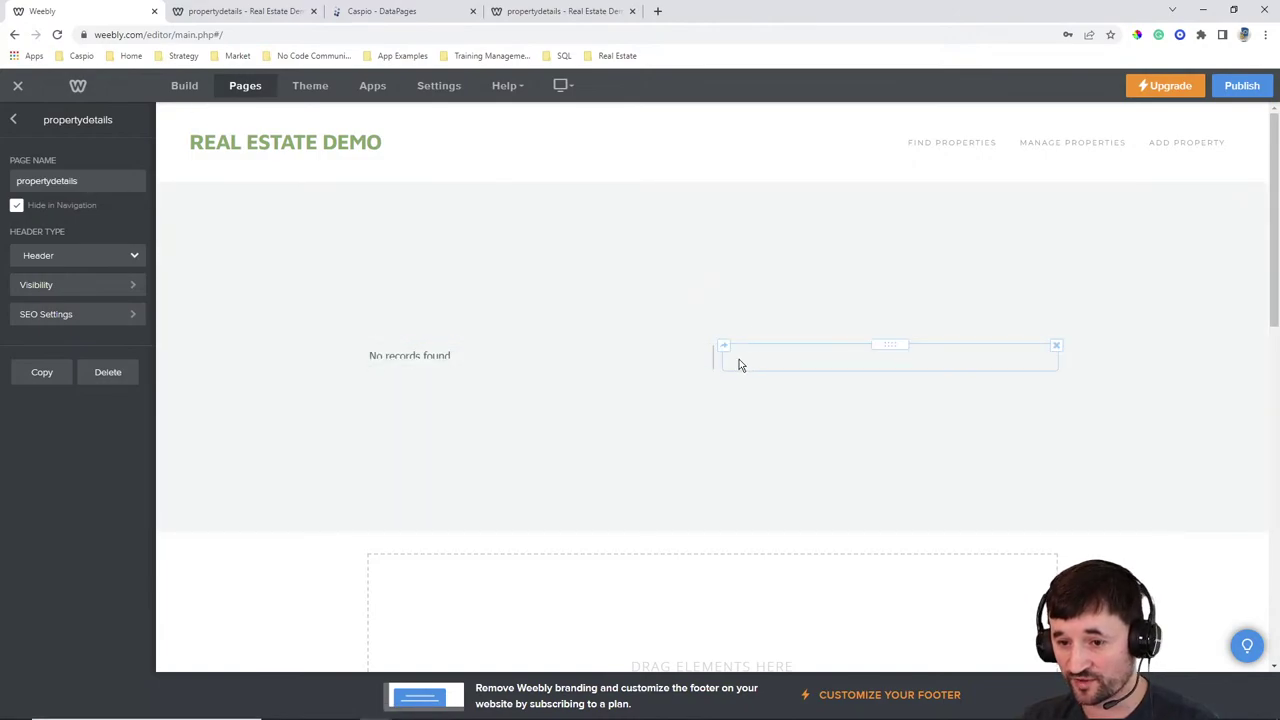
Paste the Caspio embed code into the page's custom HTML block and publish the site
{"action": "left_click", "coordinate": [814, 368]}
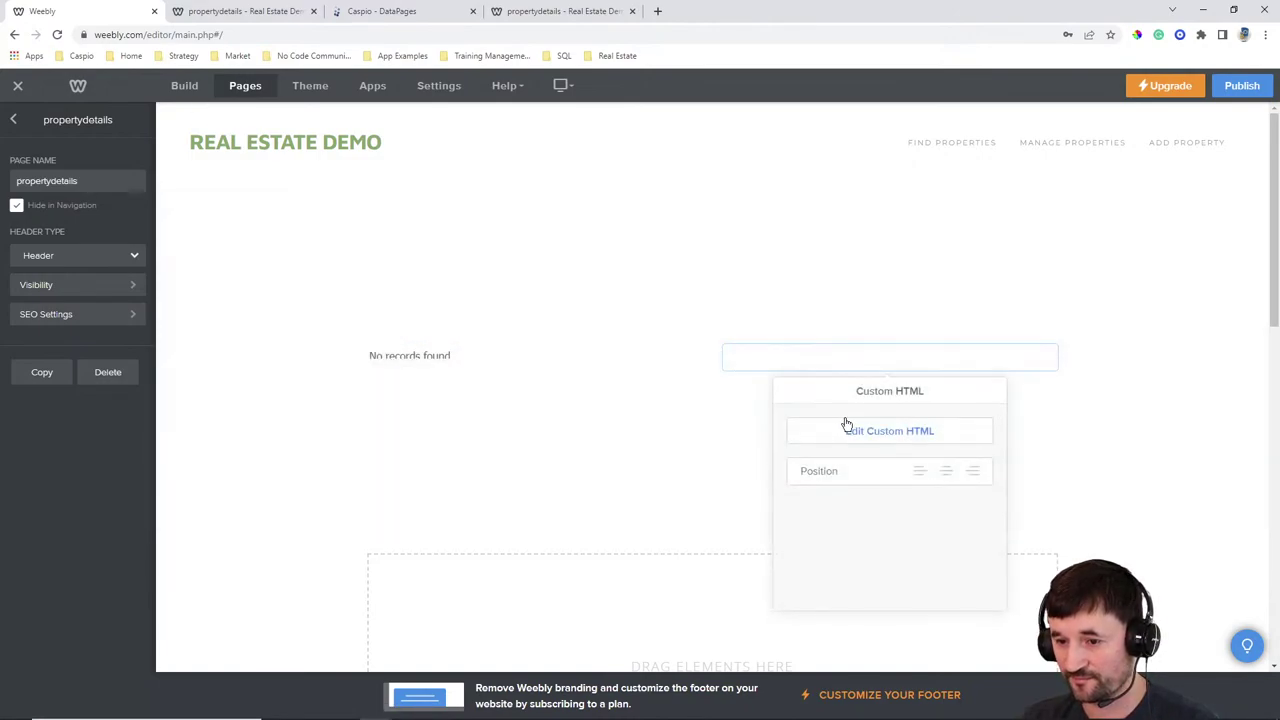
{"action": "left_click", "coordinate": [846, 428]}
{"action": "key", "text": "ctrl+v"}
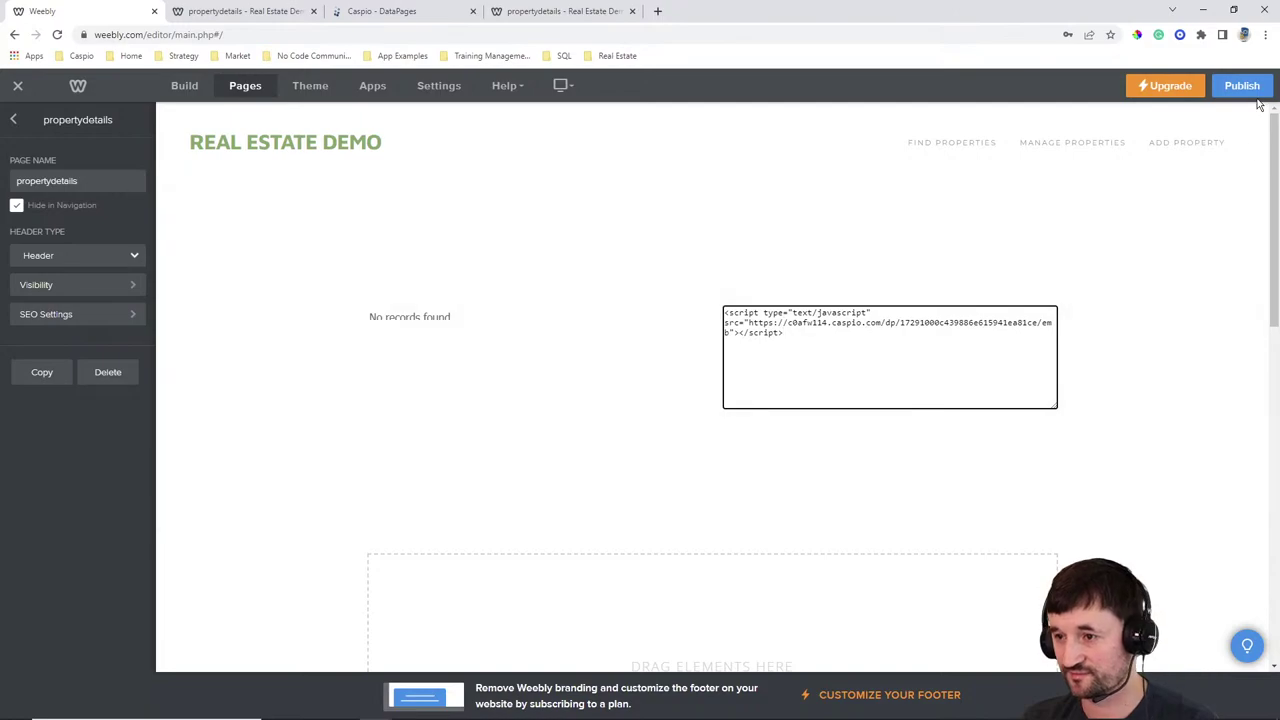
{"action": "left_click", "coordinate": [1242, 85]}
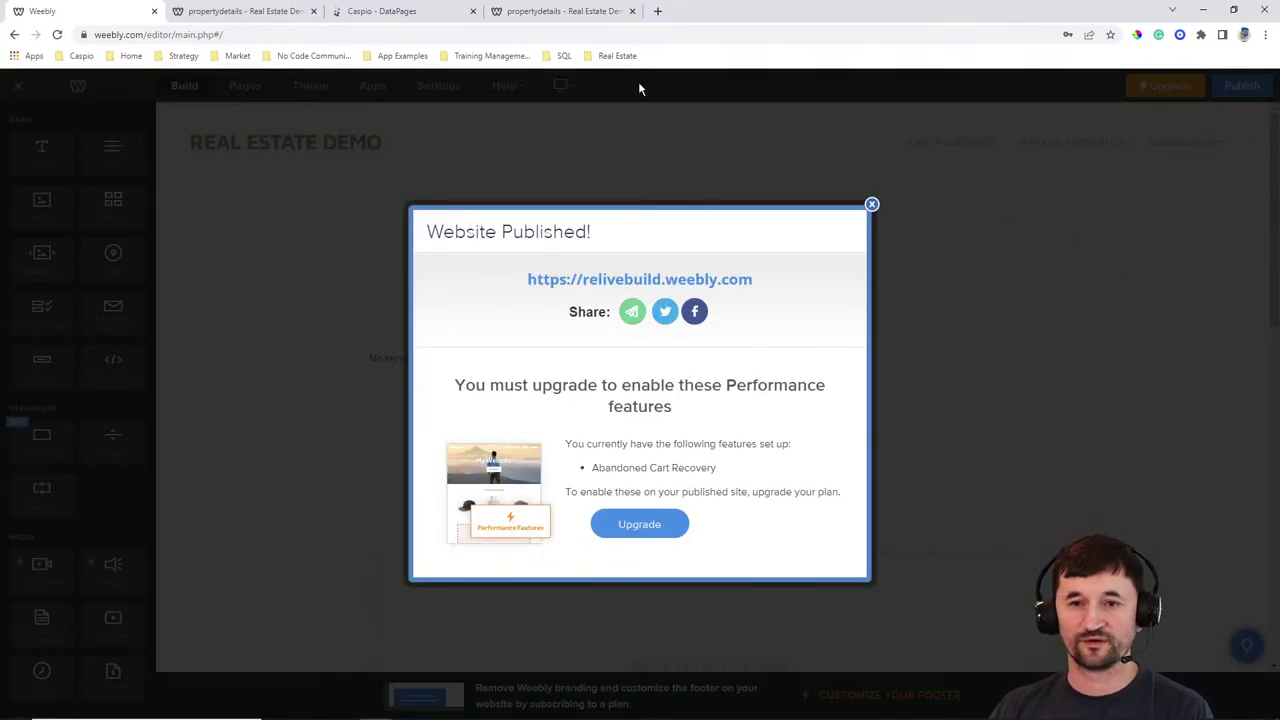
{"action": "left_click", "coordinate": [269, 14]}
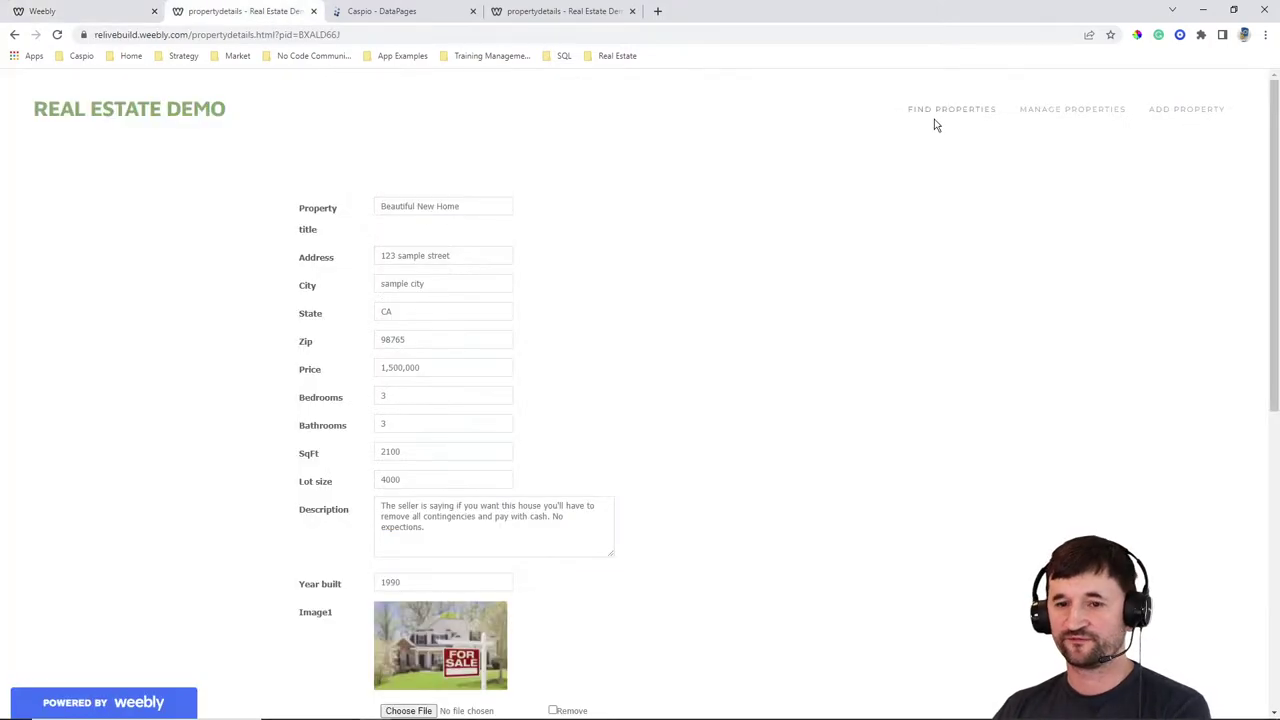
Open Beautiful New Home's details from Manage Properties to see its test inquiry, then return to Find Properties
{"action": "left_click", "coordinate": [1057, 112]}
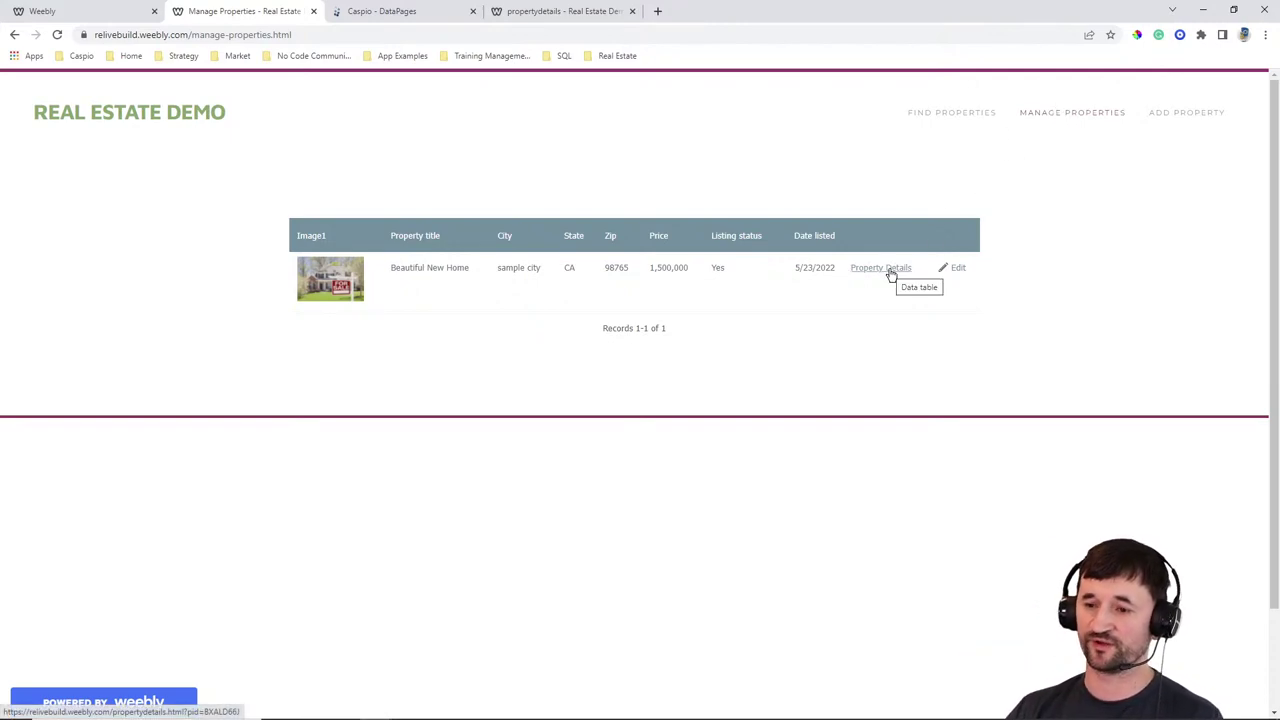
{"action": "left_click", "coordinate": [889, 271]}
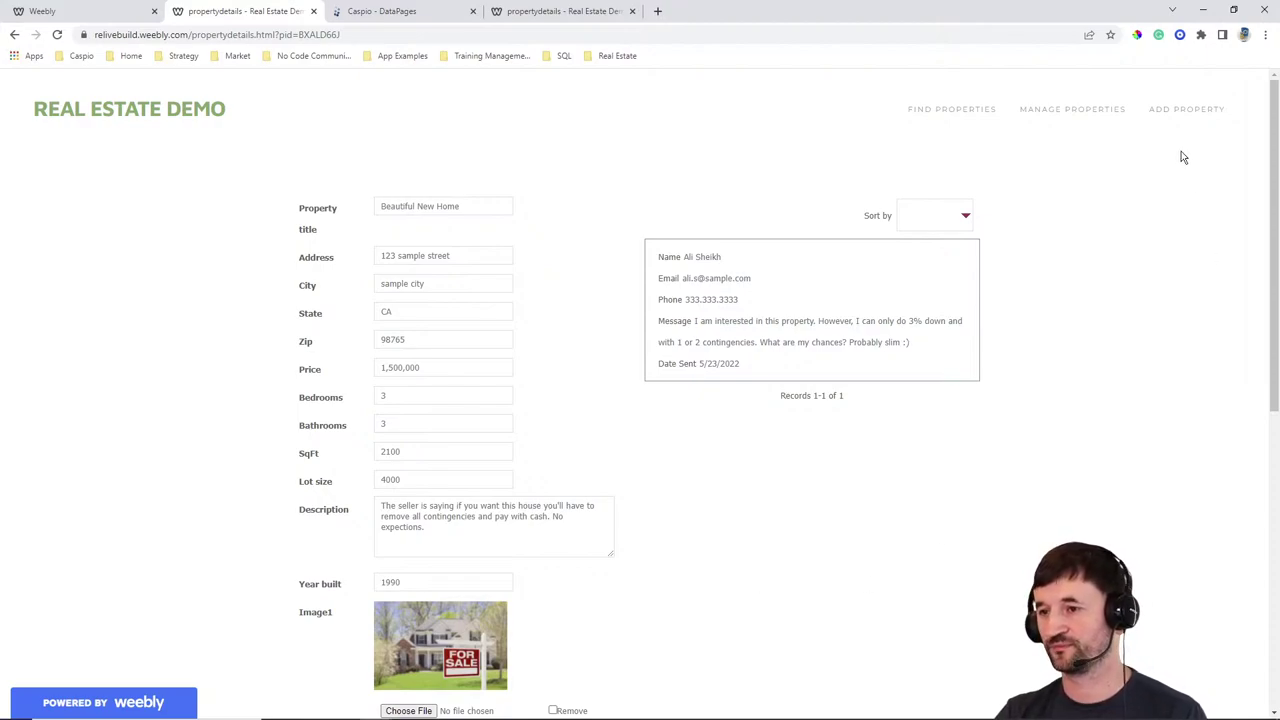
{"action": "left_click", "coordinate": [1187, 112]}
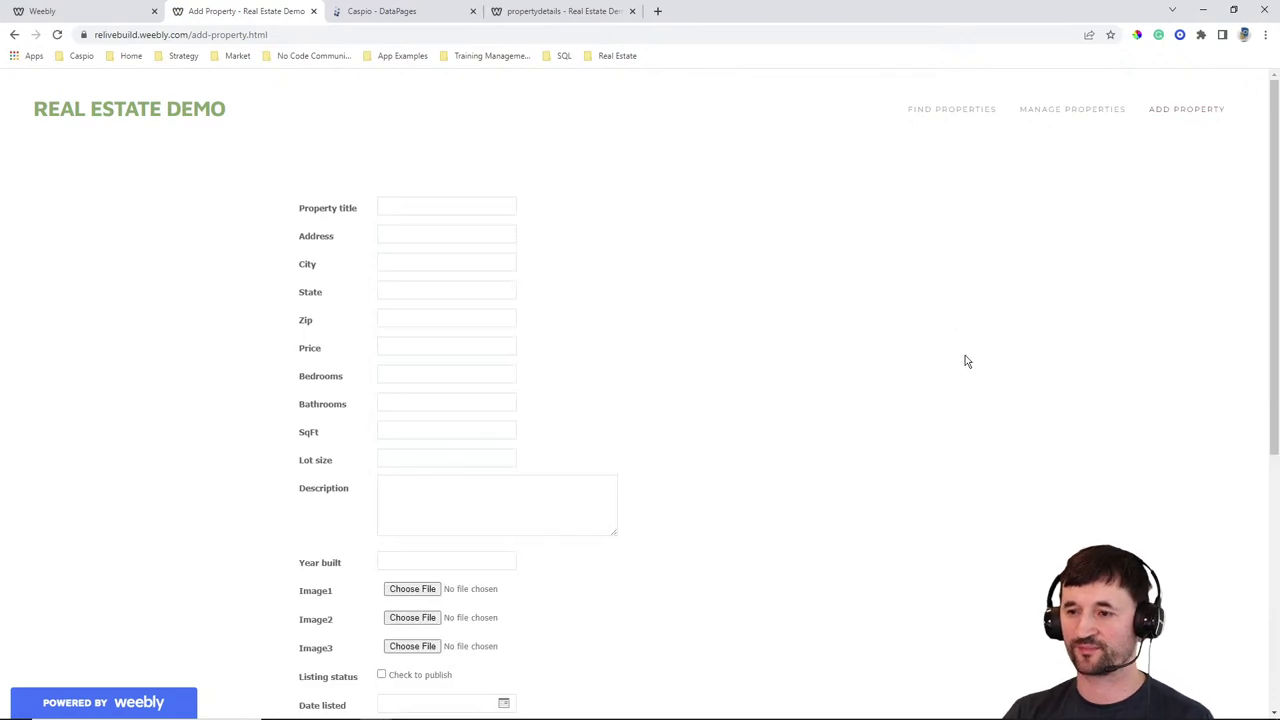
{"action": "left_click", "coordinate": [1066, 112]}
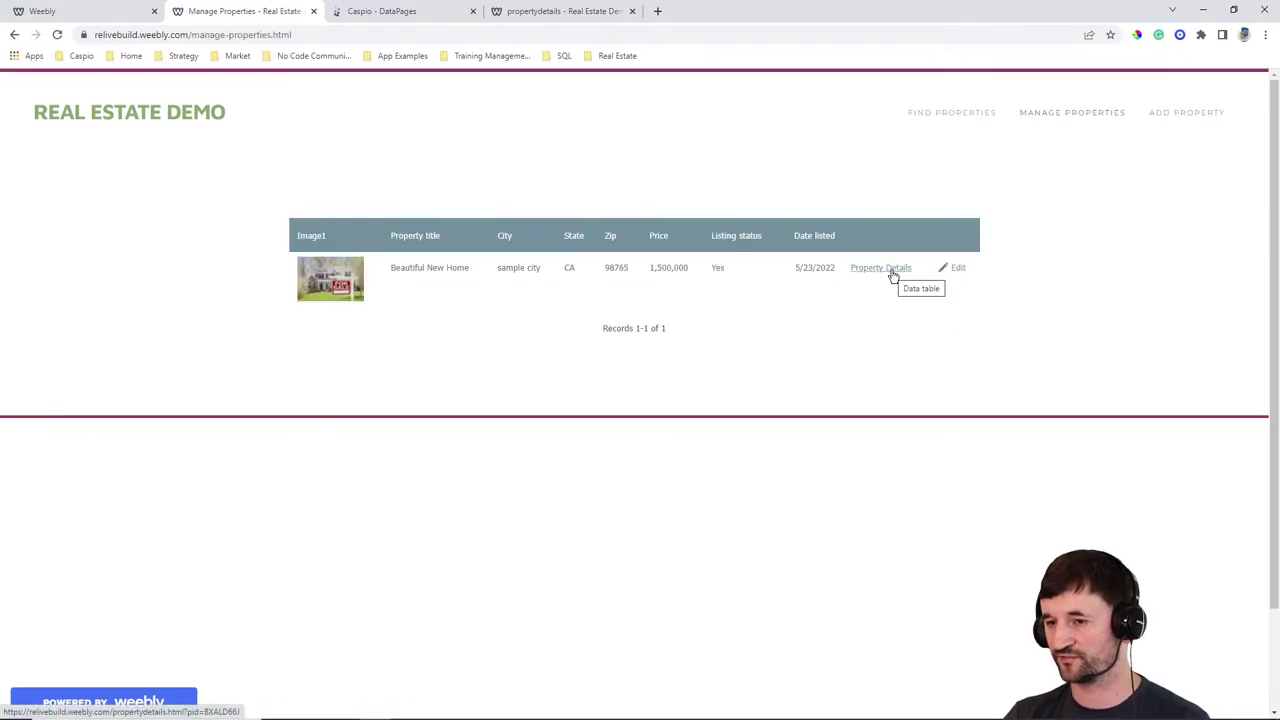
{"action": "left_click", "coordinate": [950, 116]}
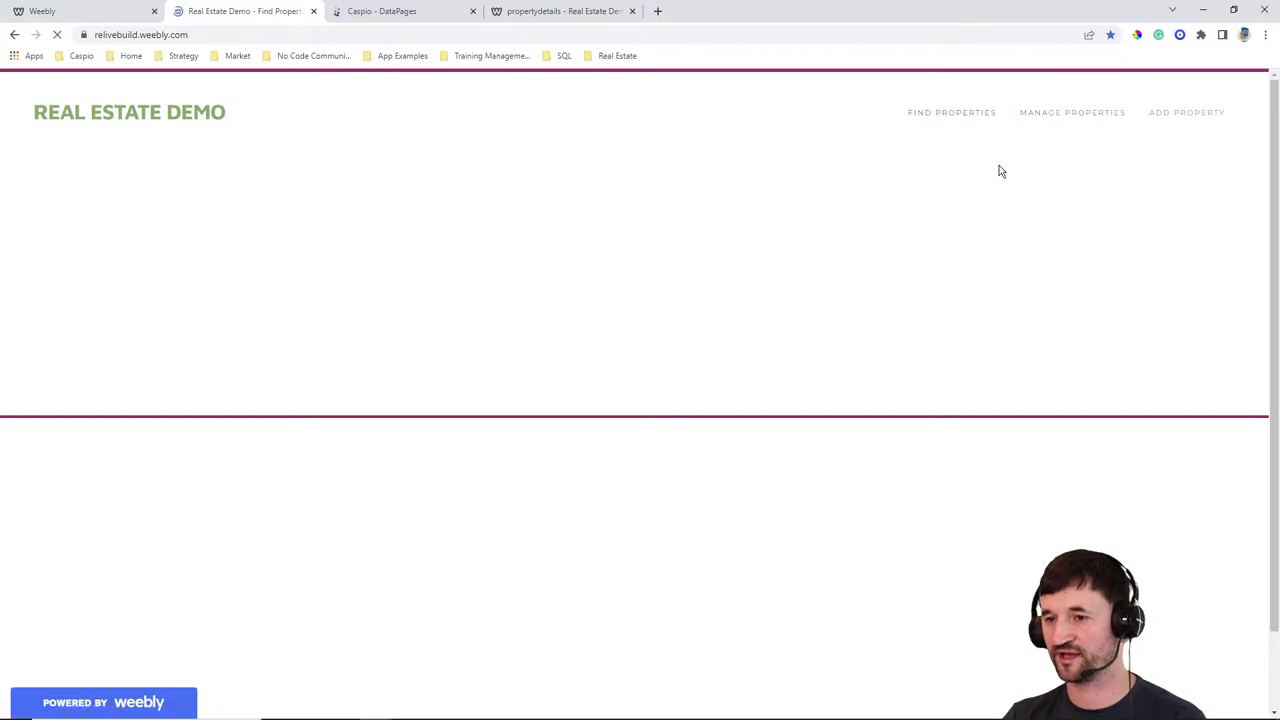
{"action": "scroll", "coordinate": [1078, 252], "scroll_direction": "down", "scroll_amount": 2}
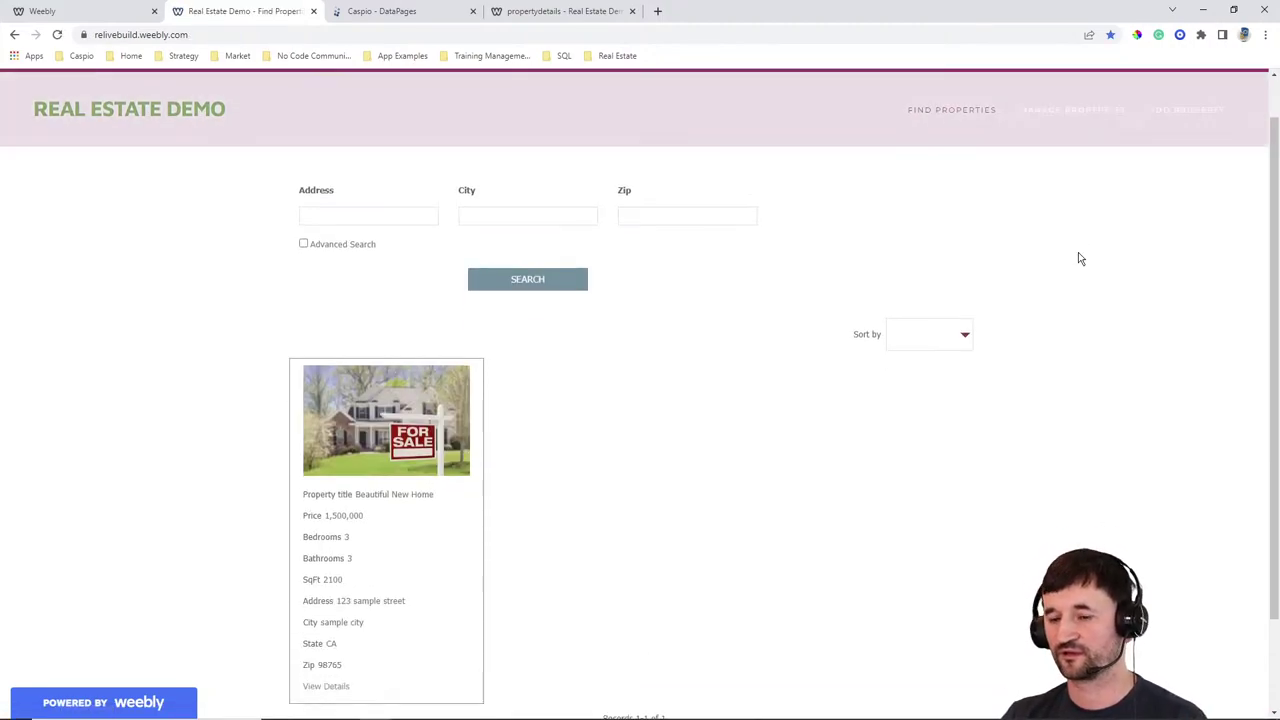
{"action": "scroll", "coordinate": [1112, 372], "scroll_direction": "up", "scroll_amount": 2}
{"action": "scroll", "coordinate": [508, 531], "scroll_direction": "down", "scroll_amount": 2}
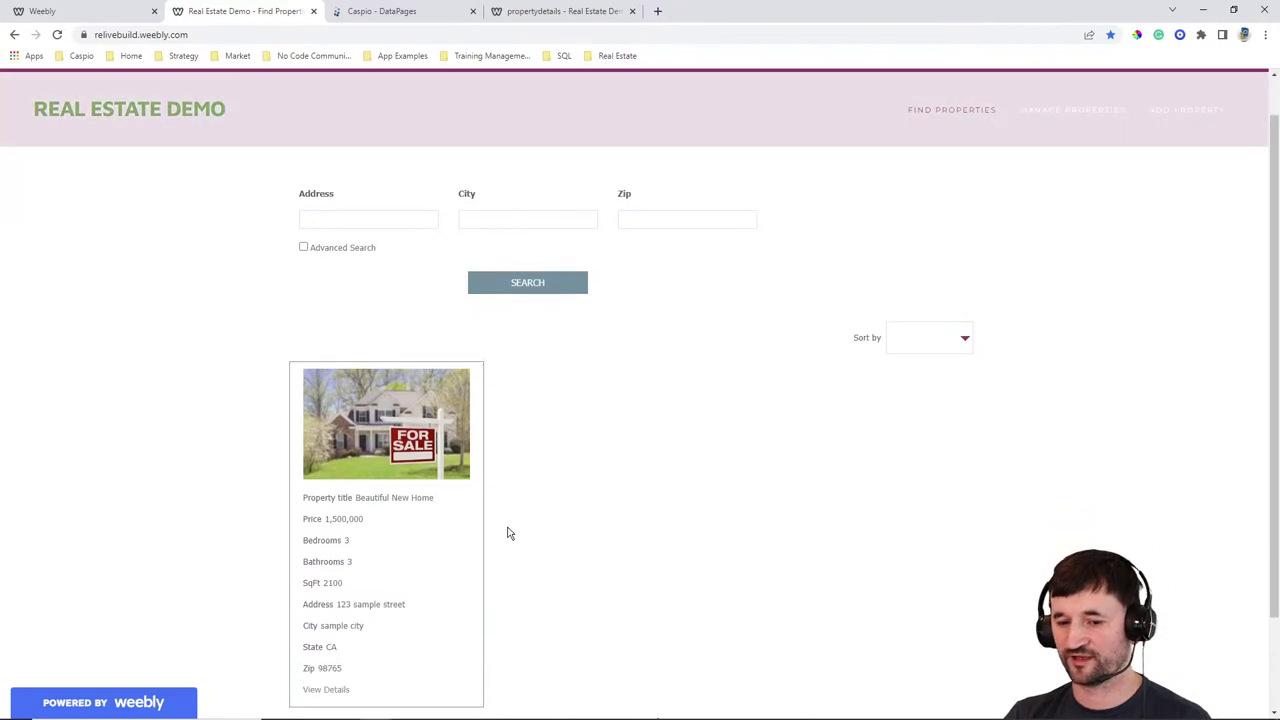
{"action": "scroll", "coordinate": [730, 462], "scroll_direction": "up", "scroll_amount": 2}
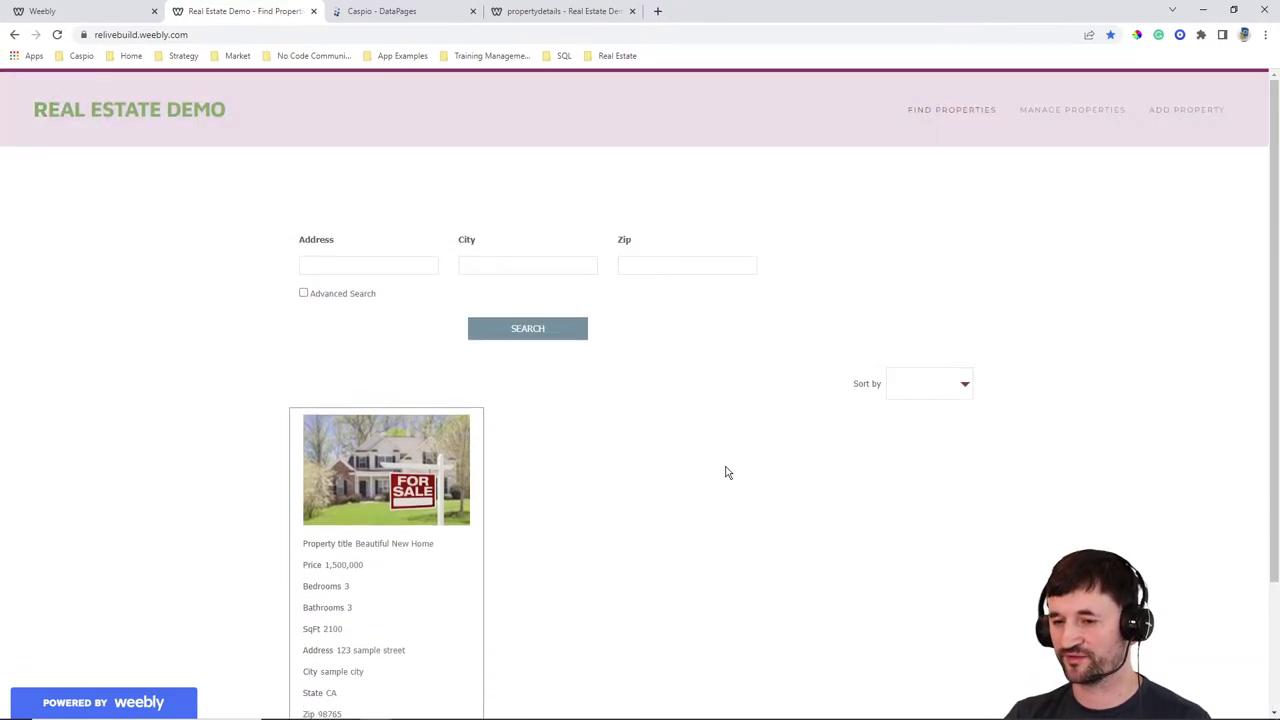